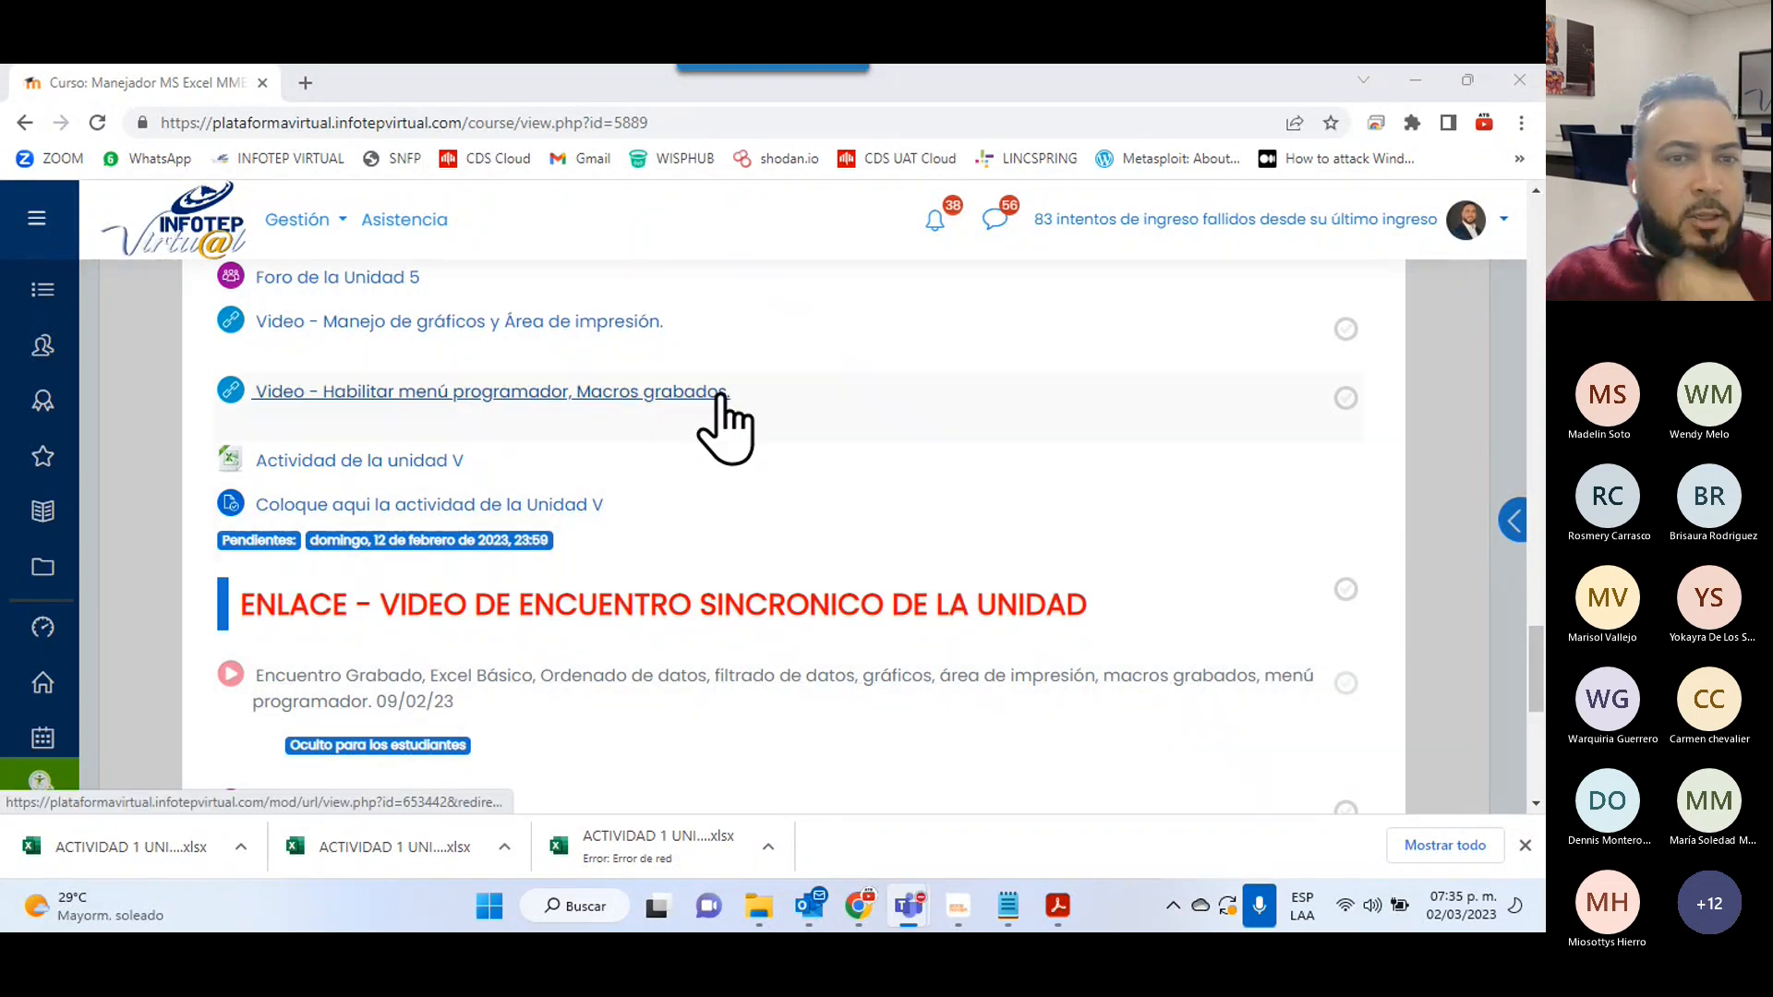
- Show the course's Unit 4 section and open its practice workbook, ACTIVIDAD 1 UNIDAD 4 (8).xlsx, in Excel
scroll(729, 425, down, 5)
click(972, 589)
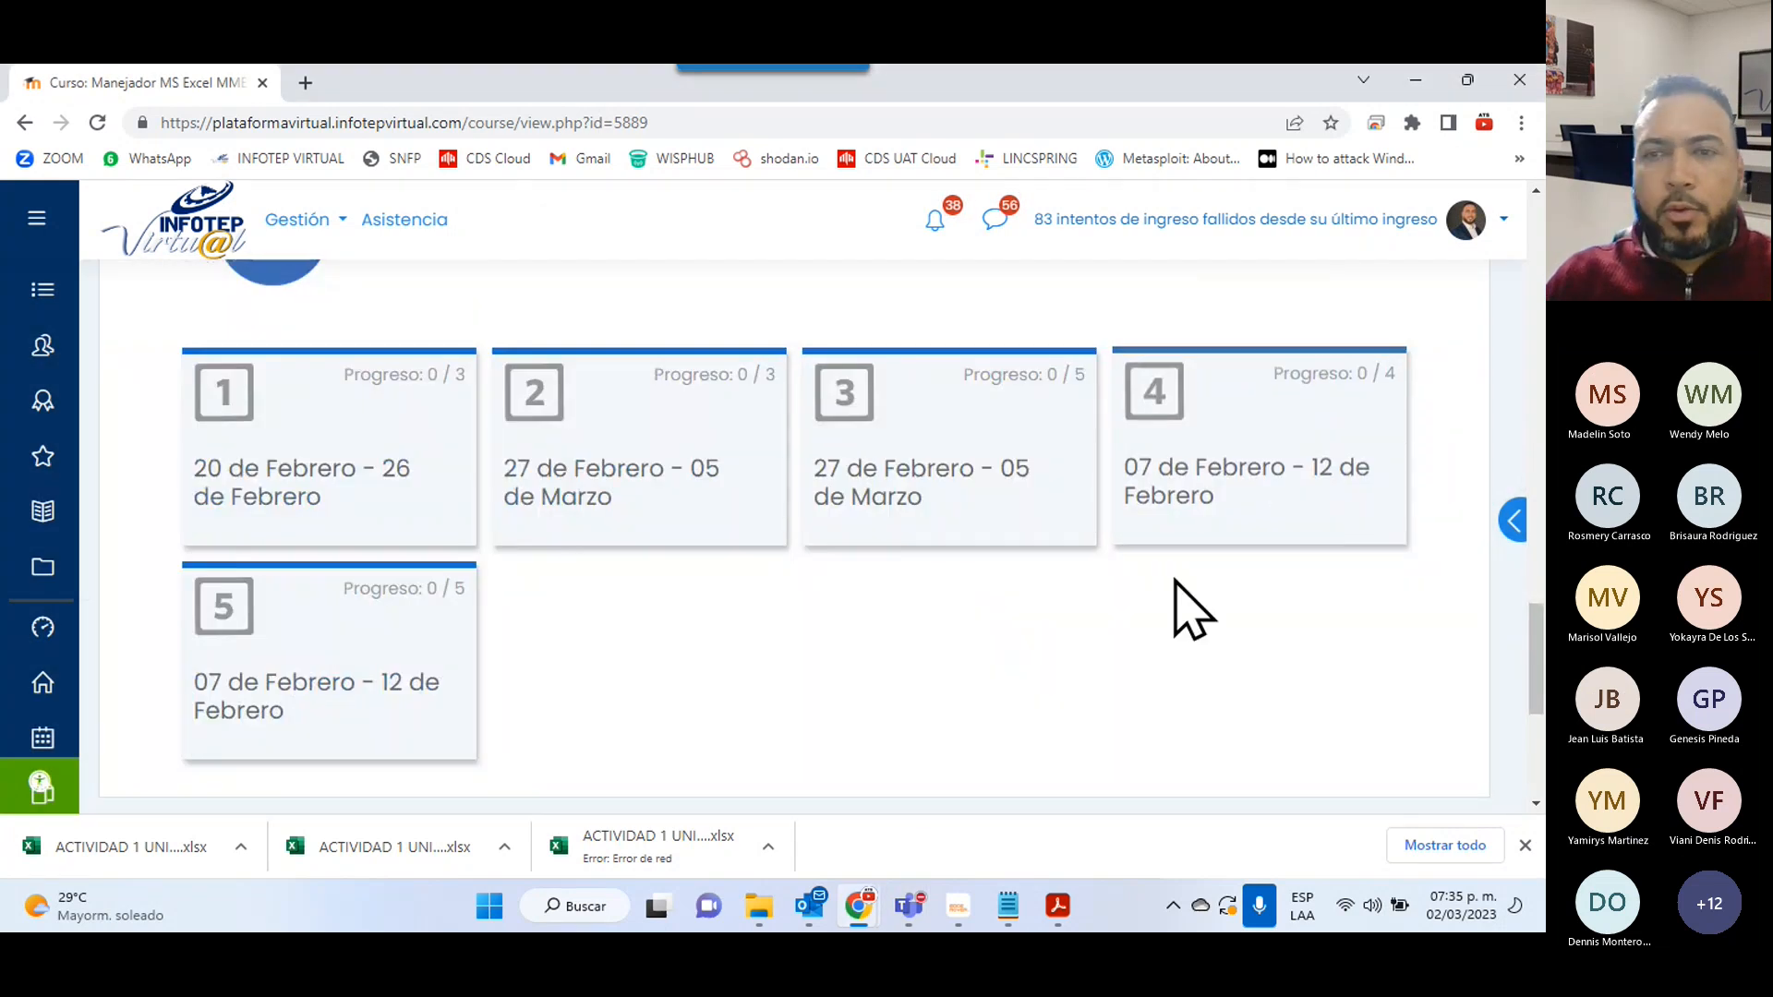
click(1277, 524)
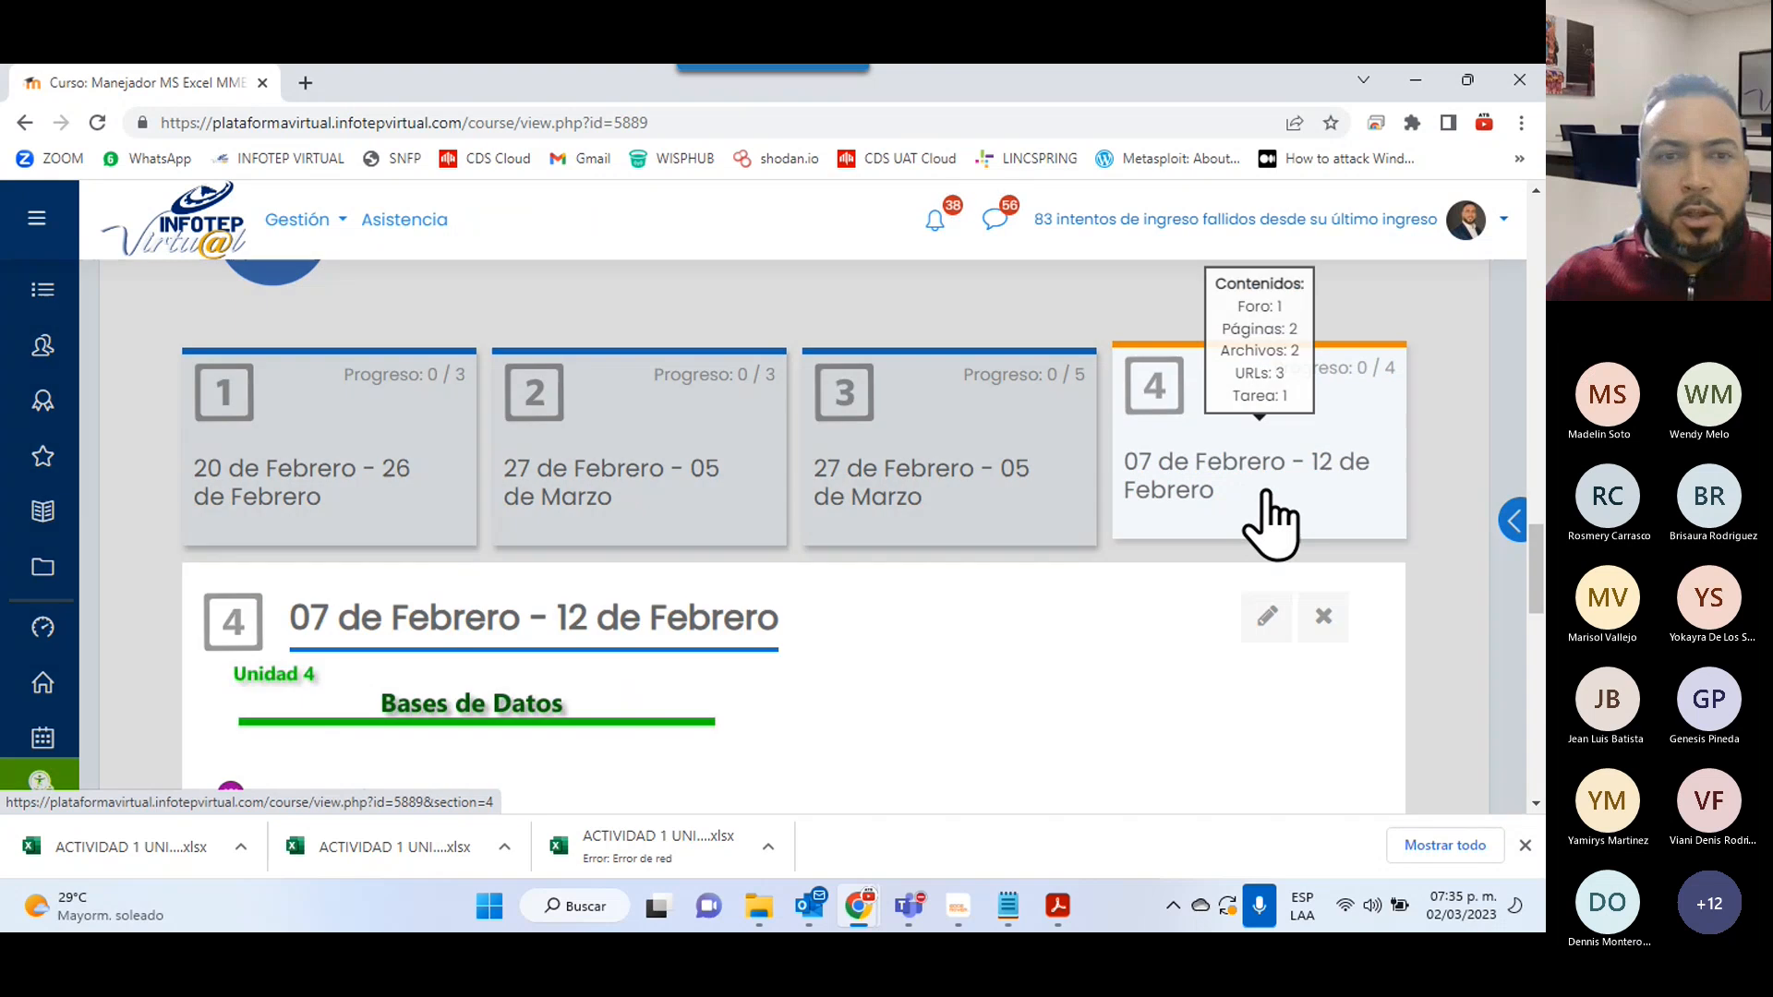
scroll(549, 609, down, 5)
scroll(533, 581, down, 1)
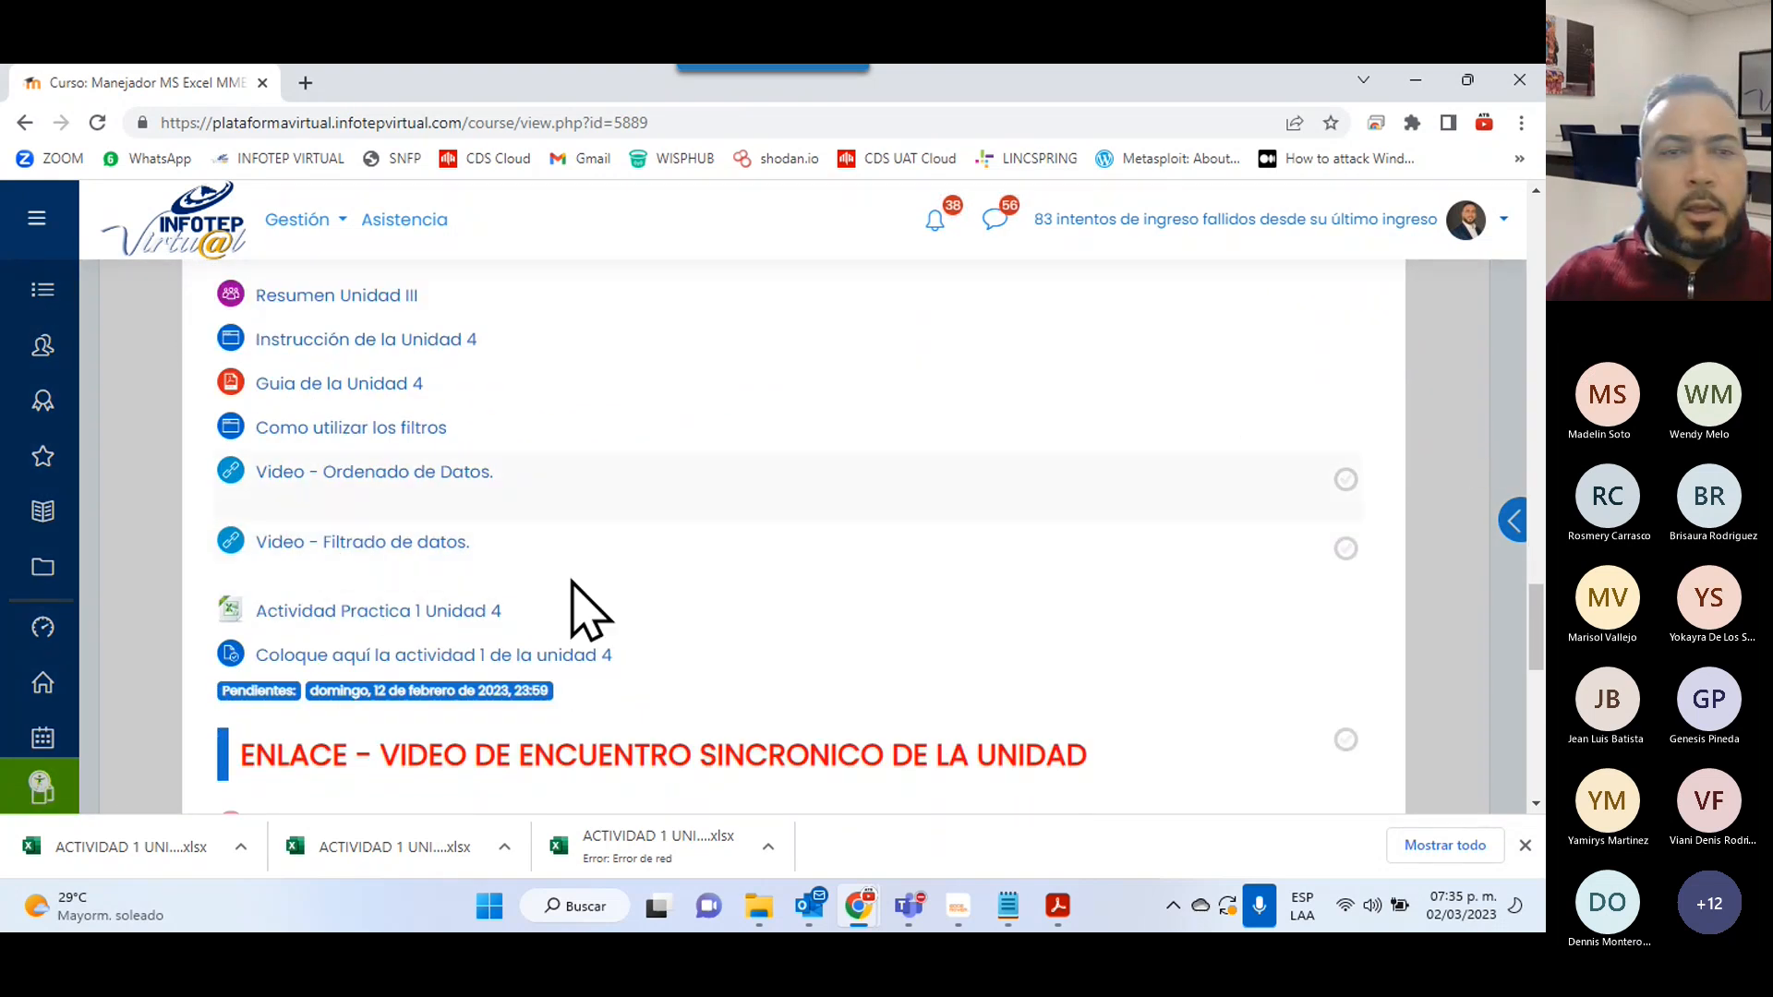
click(412, 872)
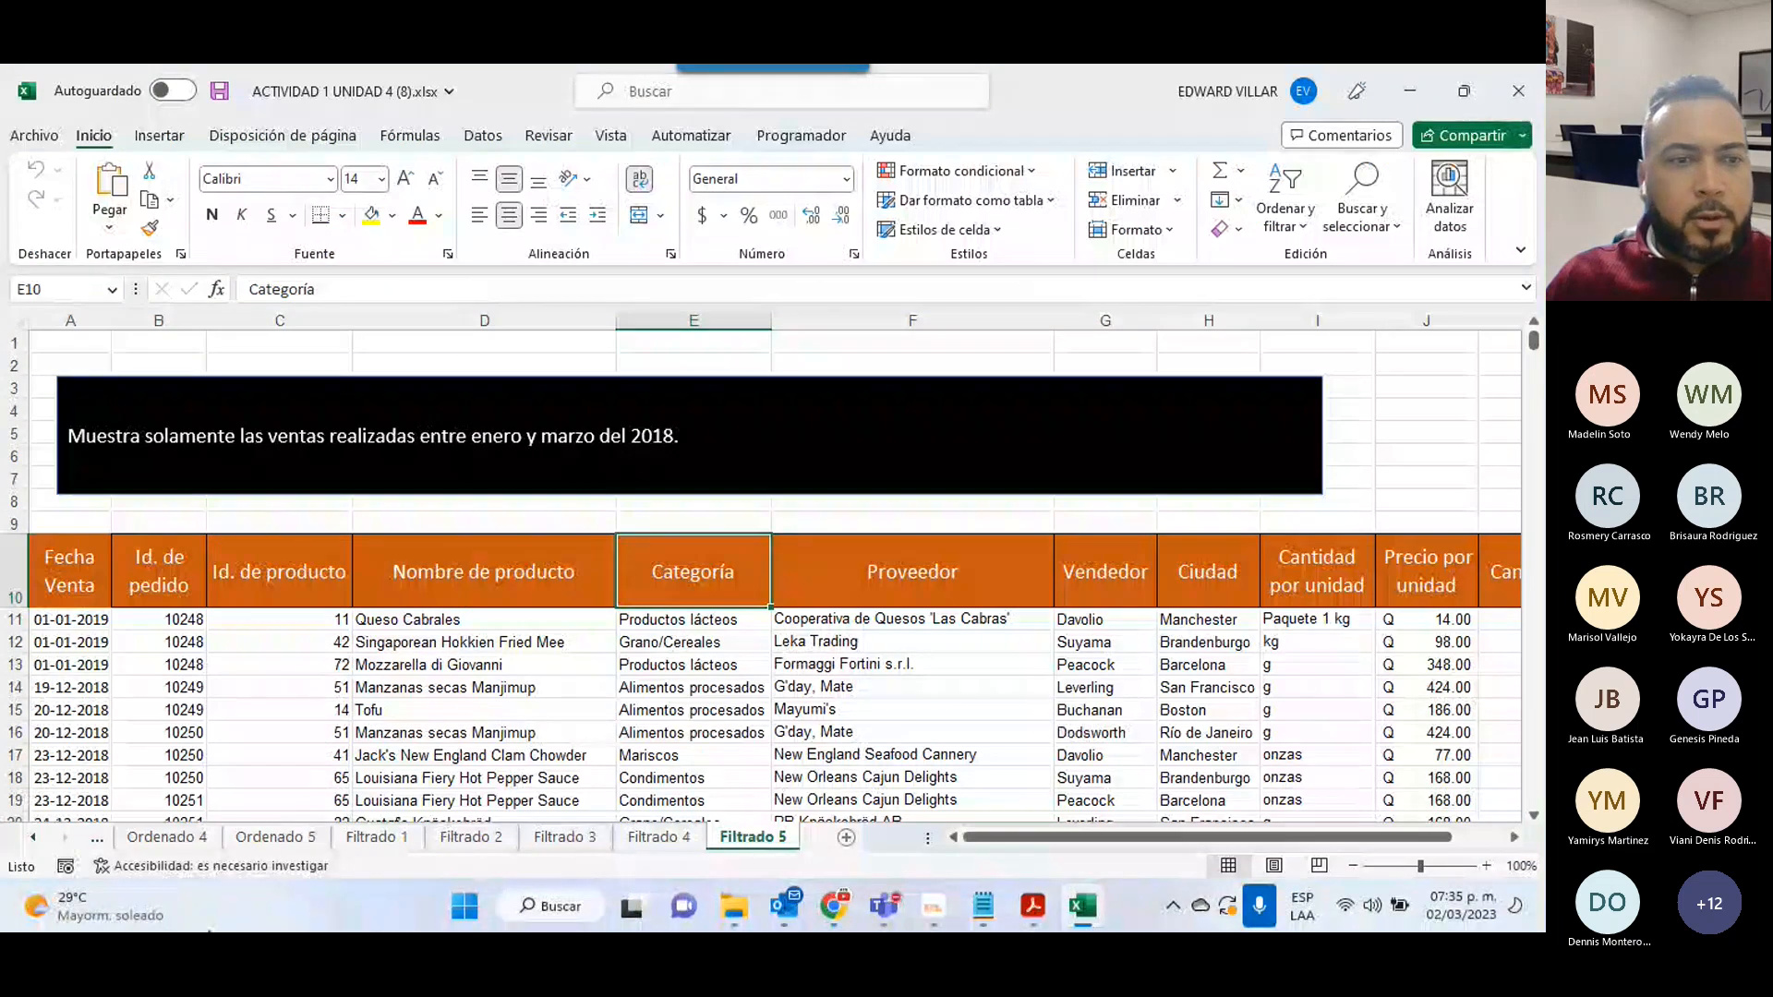
- Look through the Ordenado 1 to 3 and Filtrado 1 and 2 sheets, and read the sorting instruction on Ordenado 1
click(33, 836)
click(33, 836)
click(32, 836)
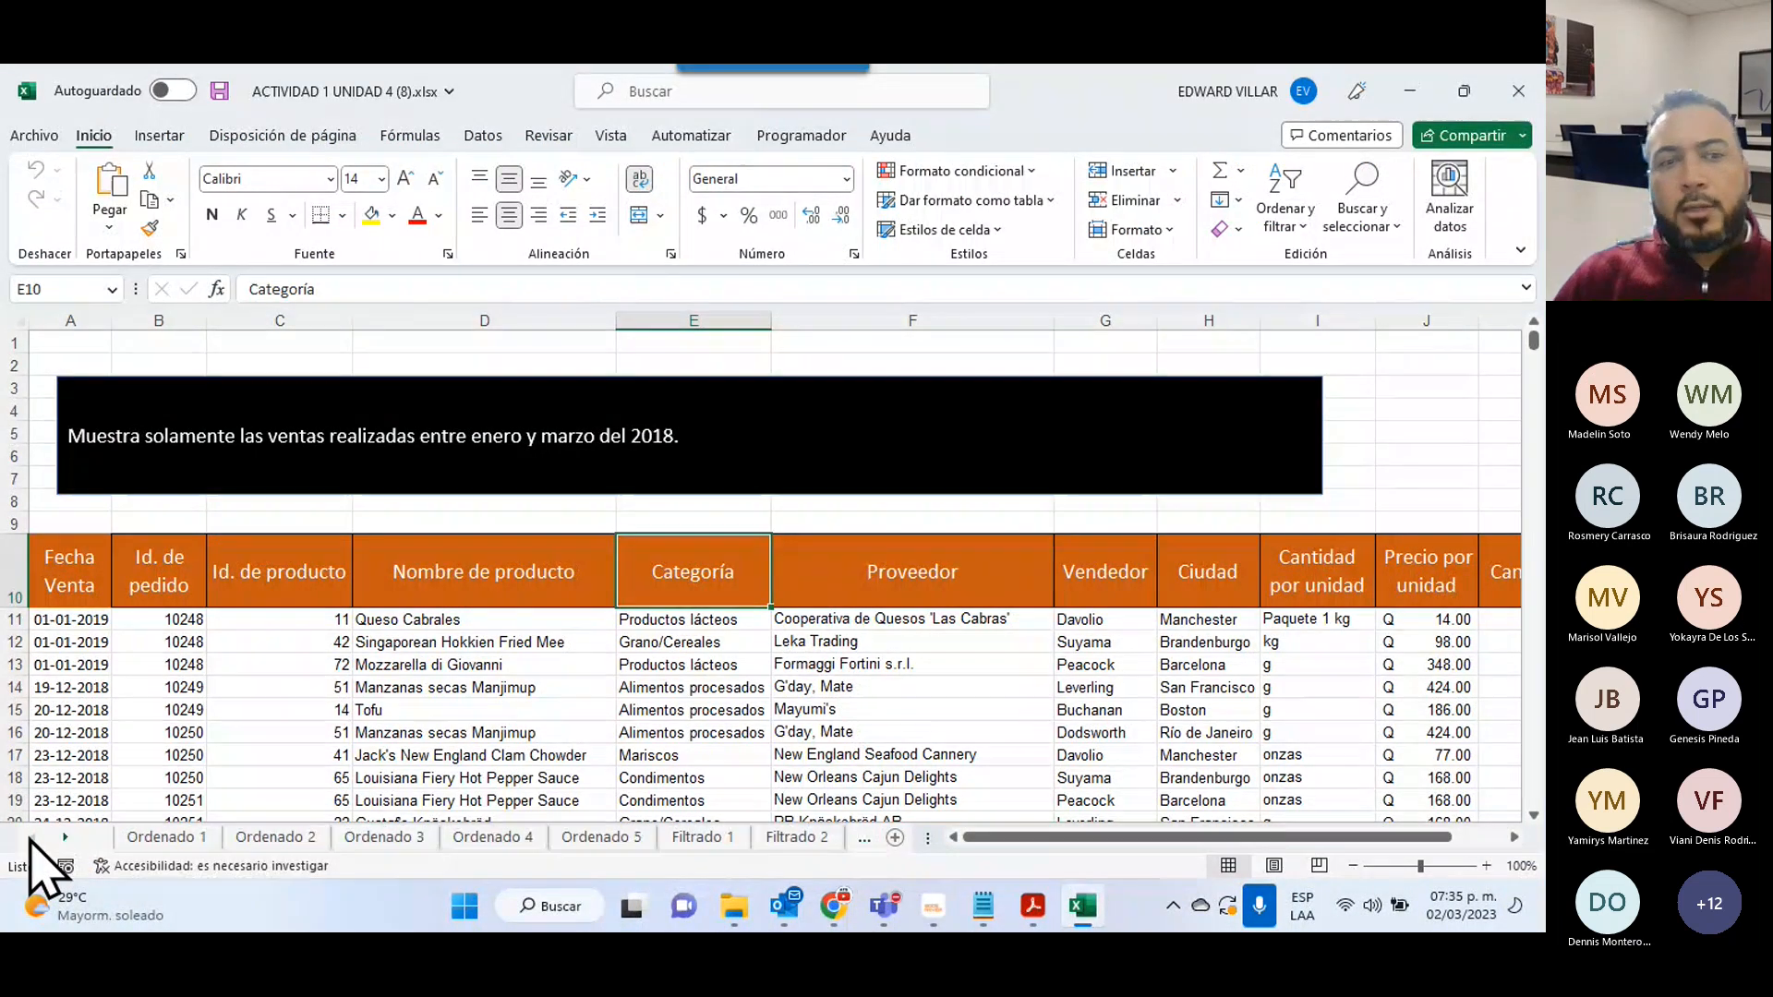
click(166, 837)
click(275, 836)
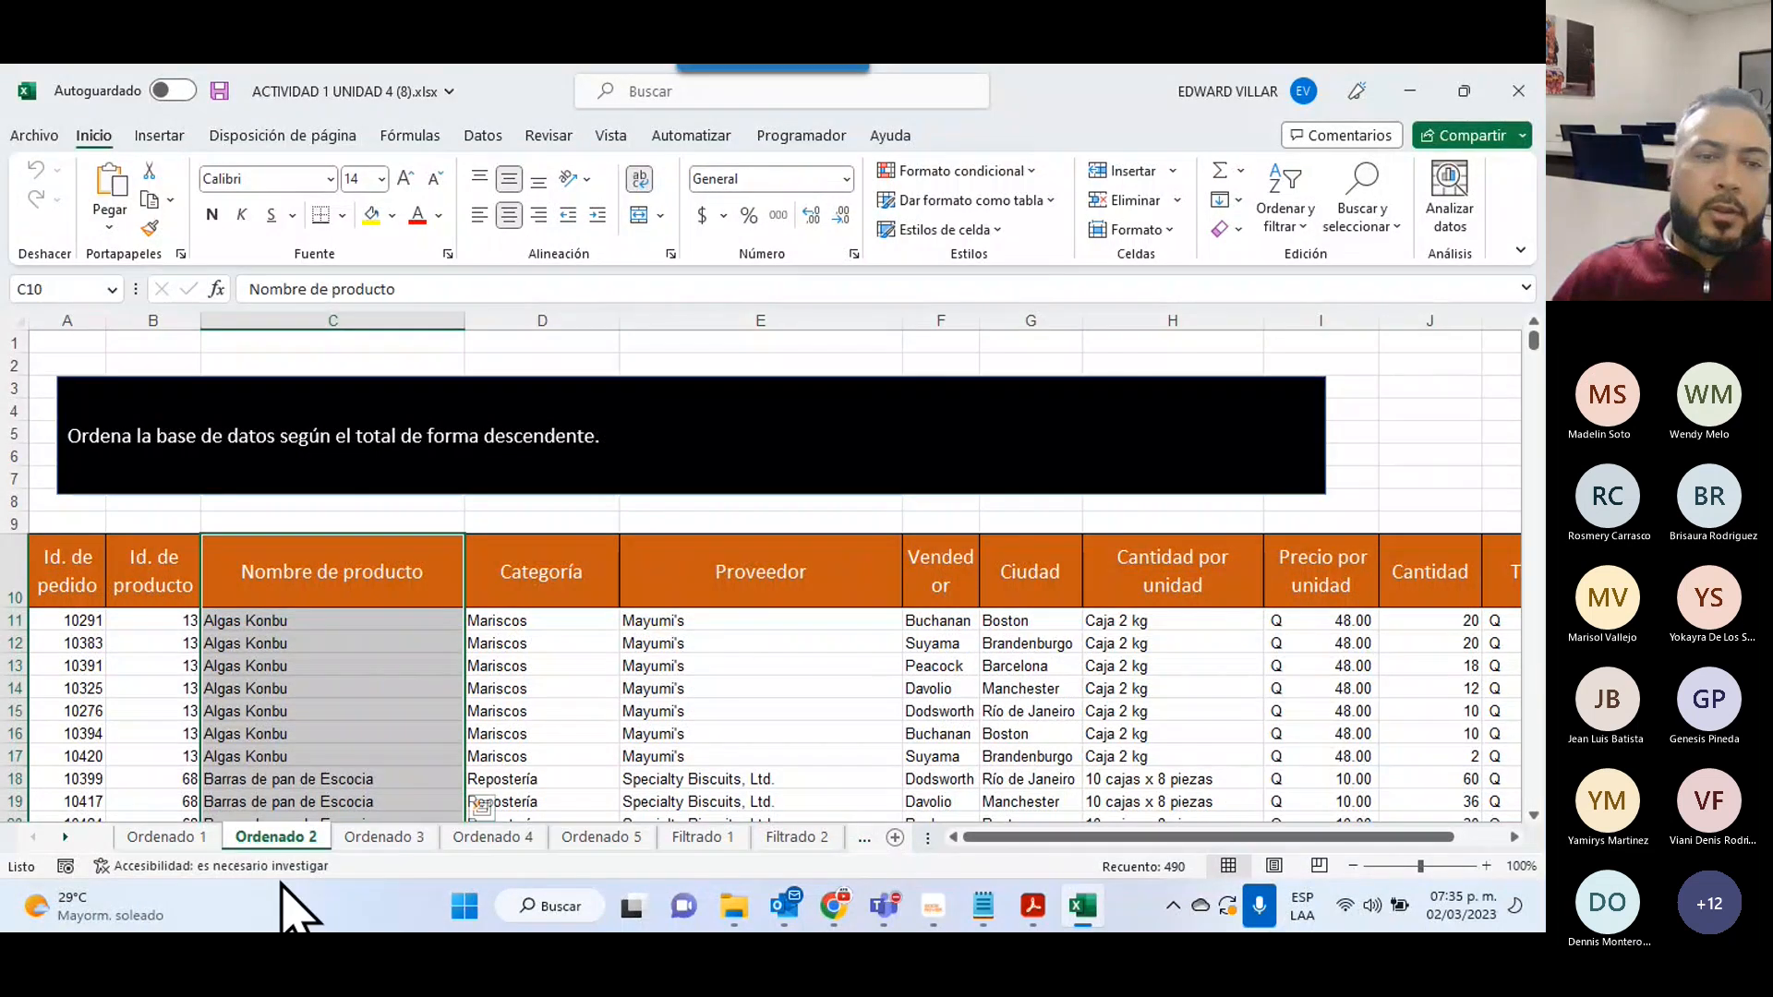
click(388, 837)
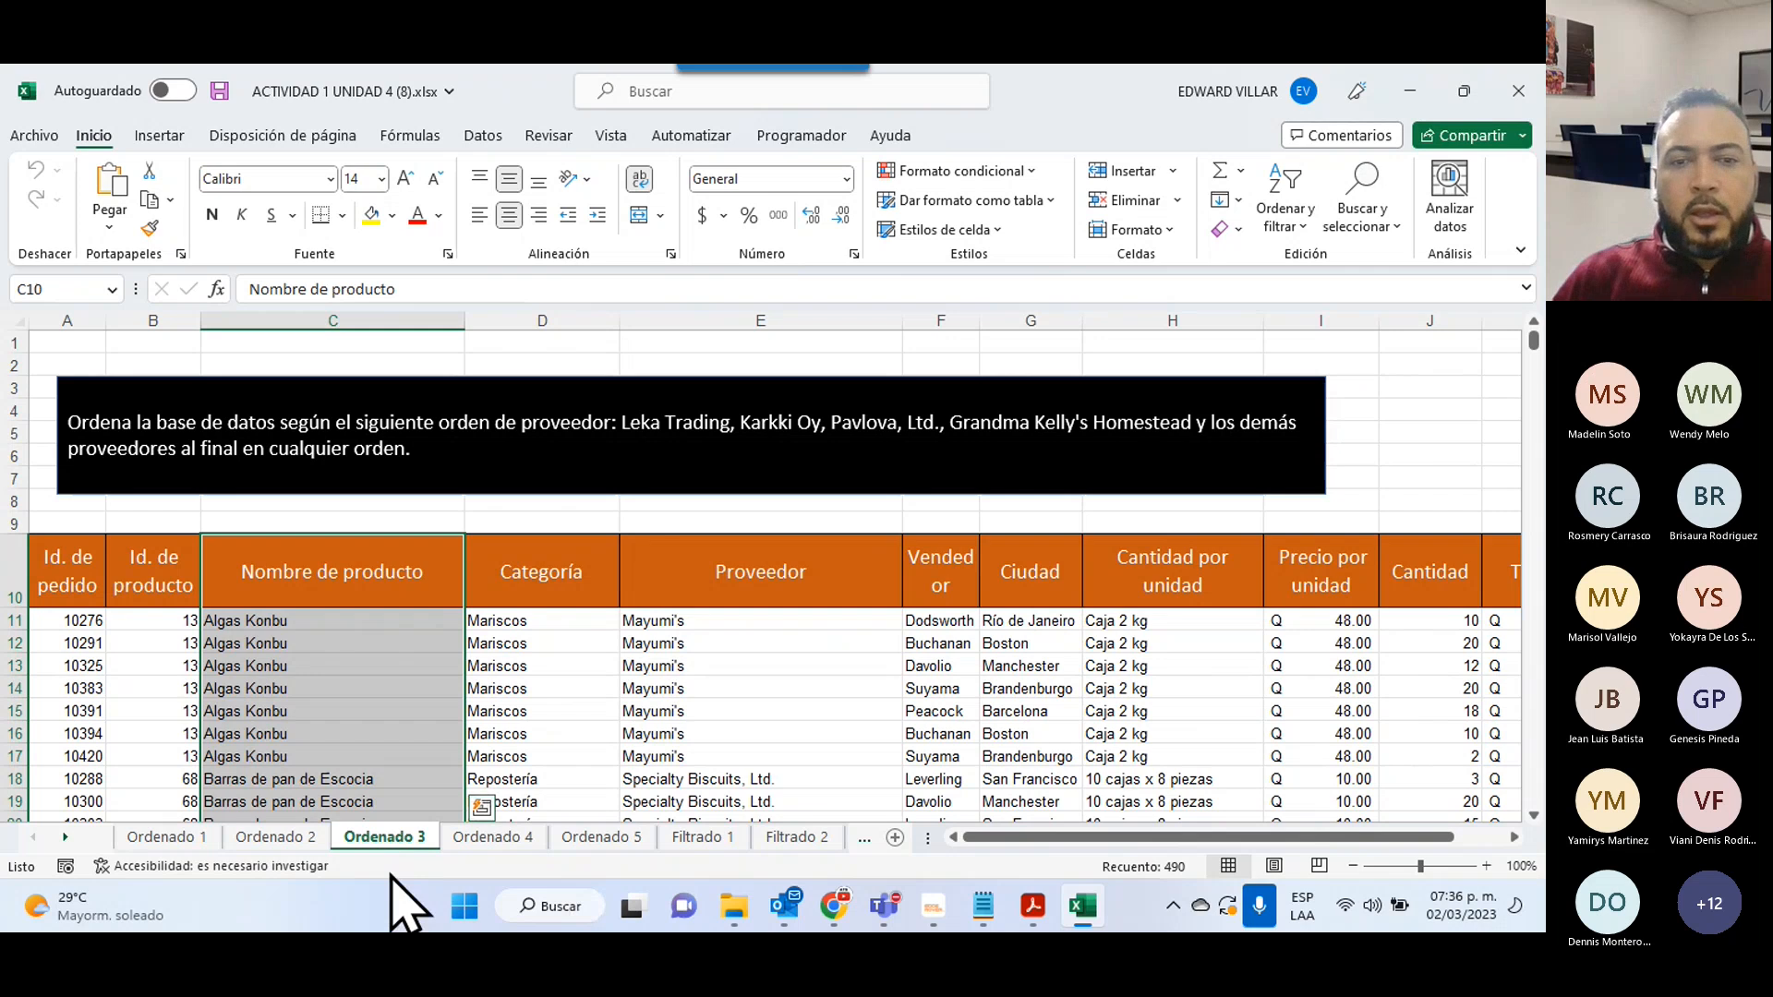
click(735, 840)
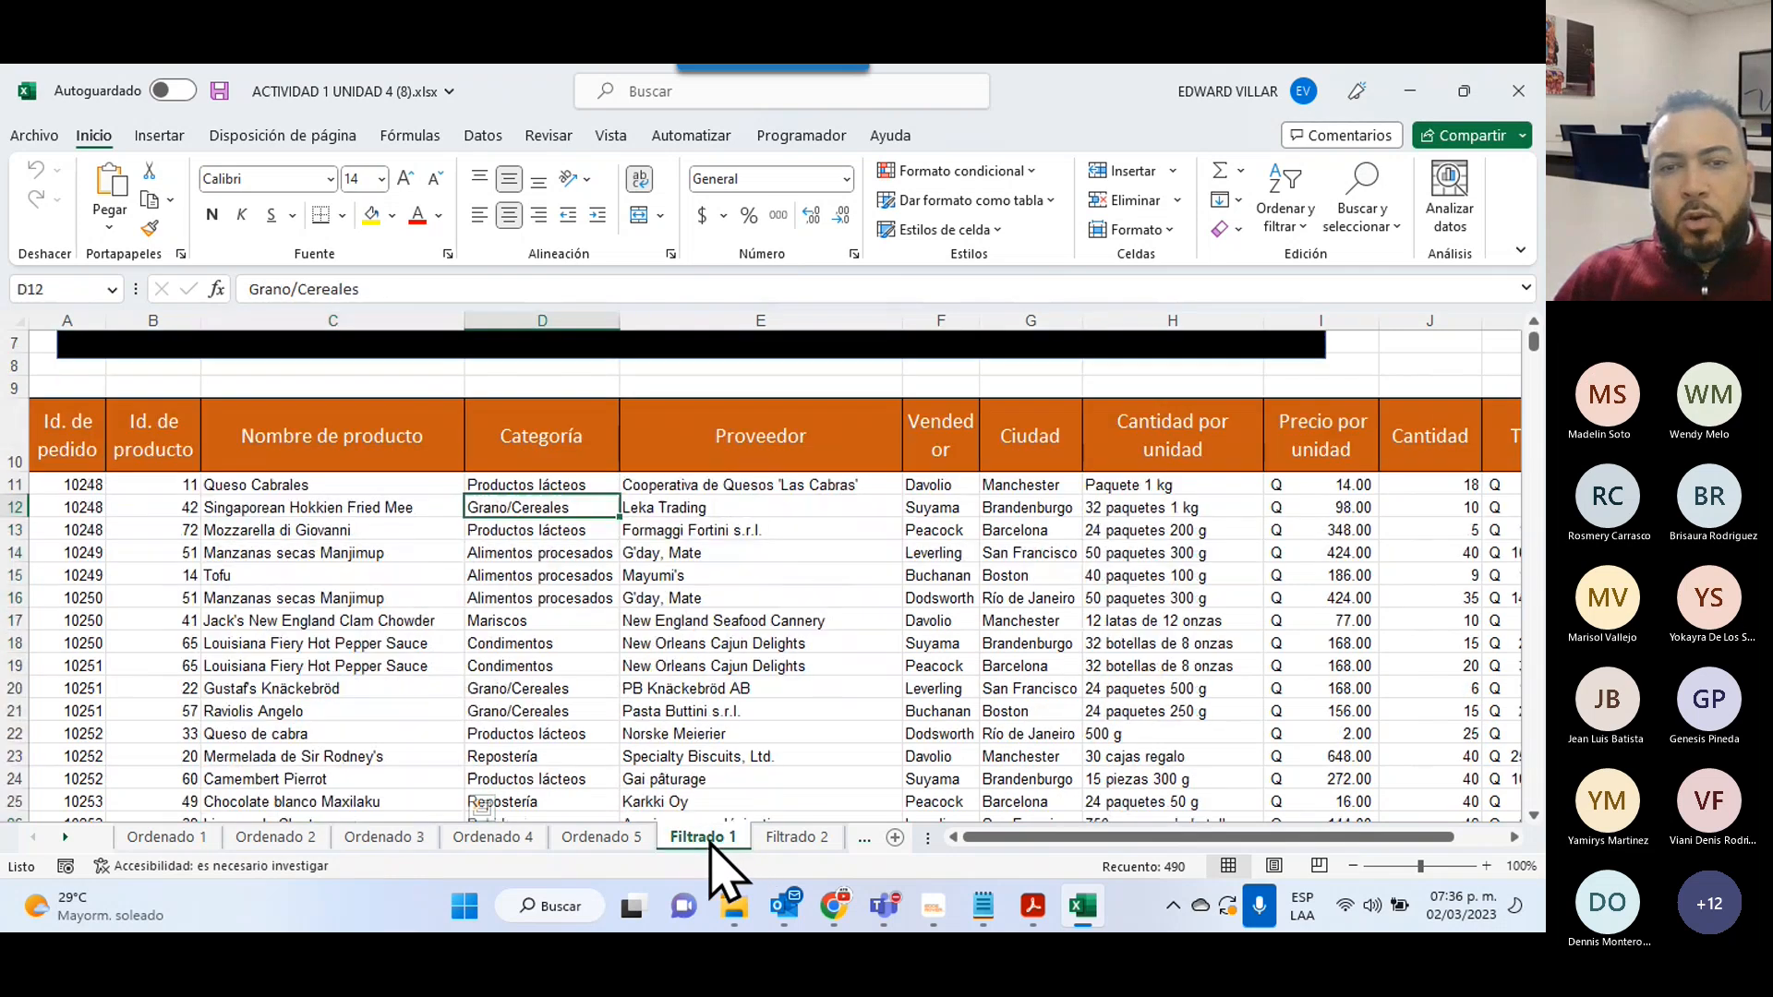
click(792, 844)
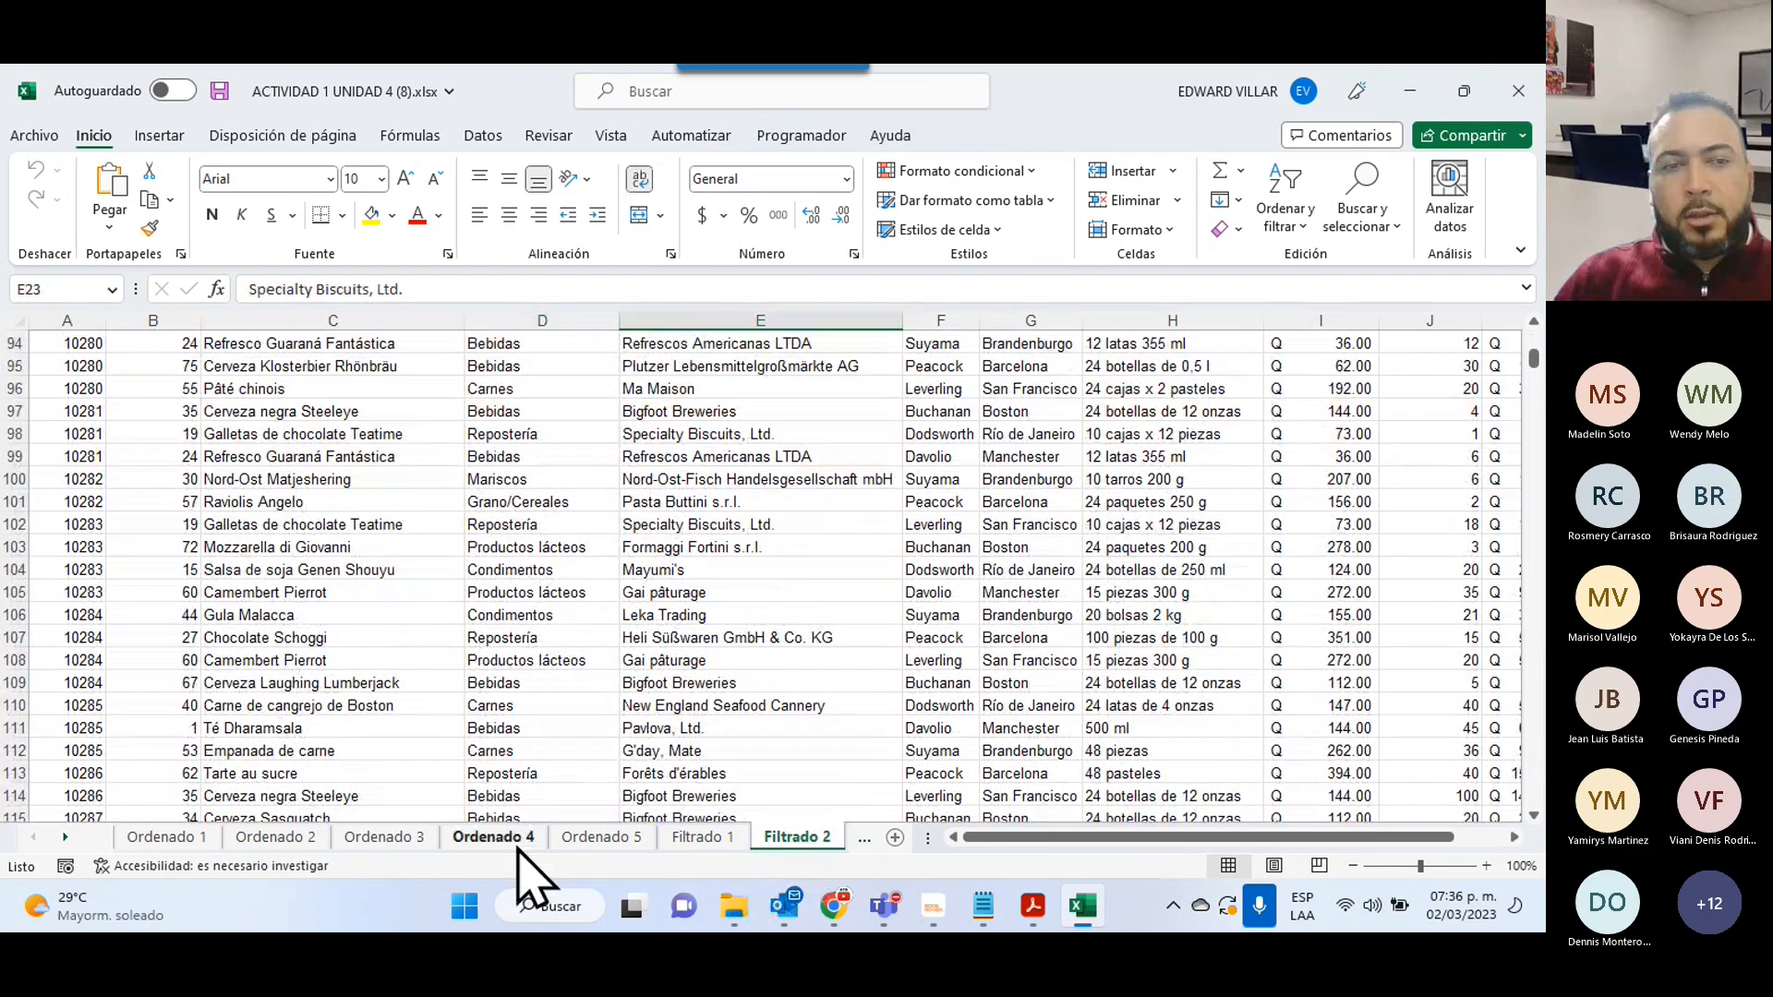
click(147, 839)
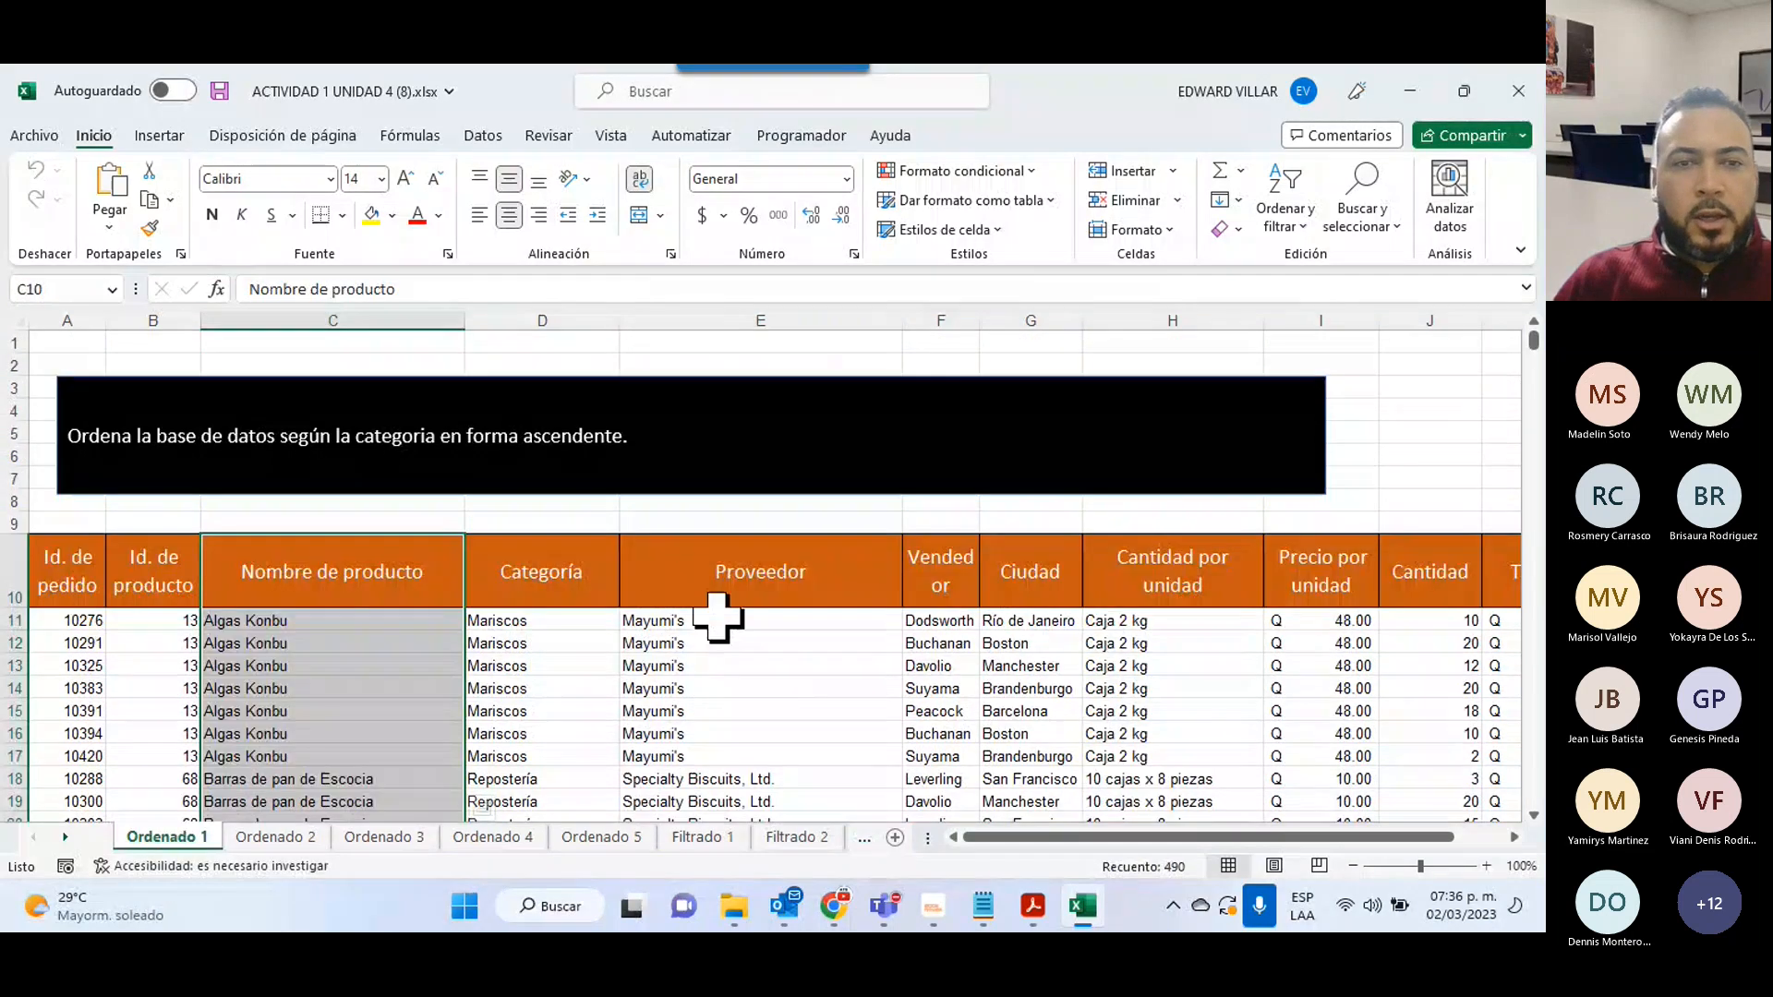
click(694, 641)
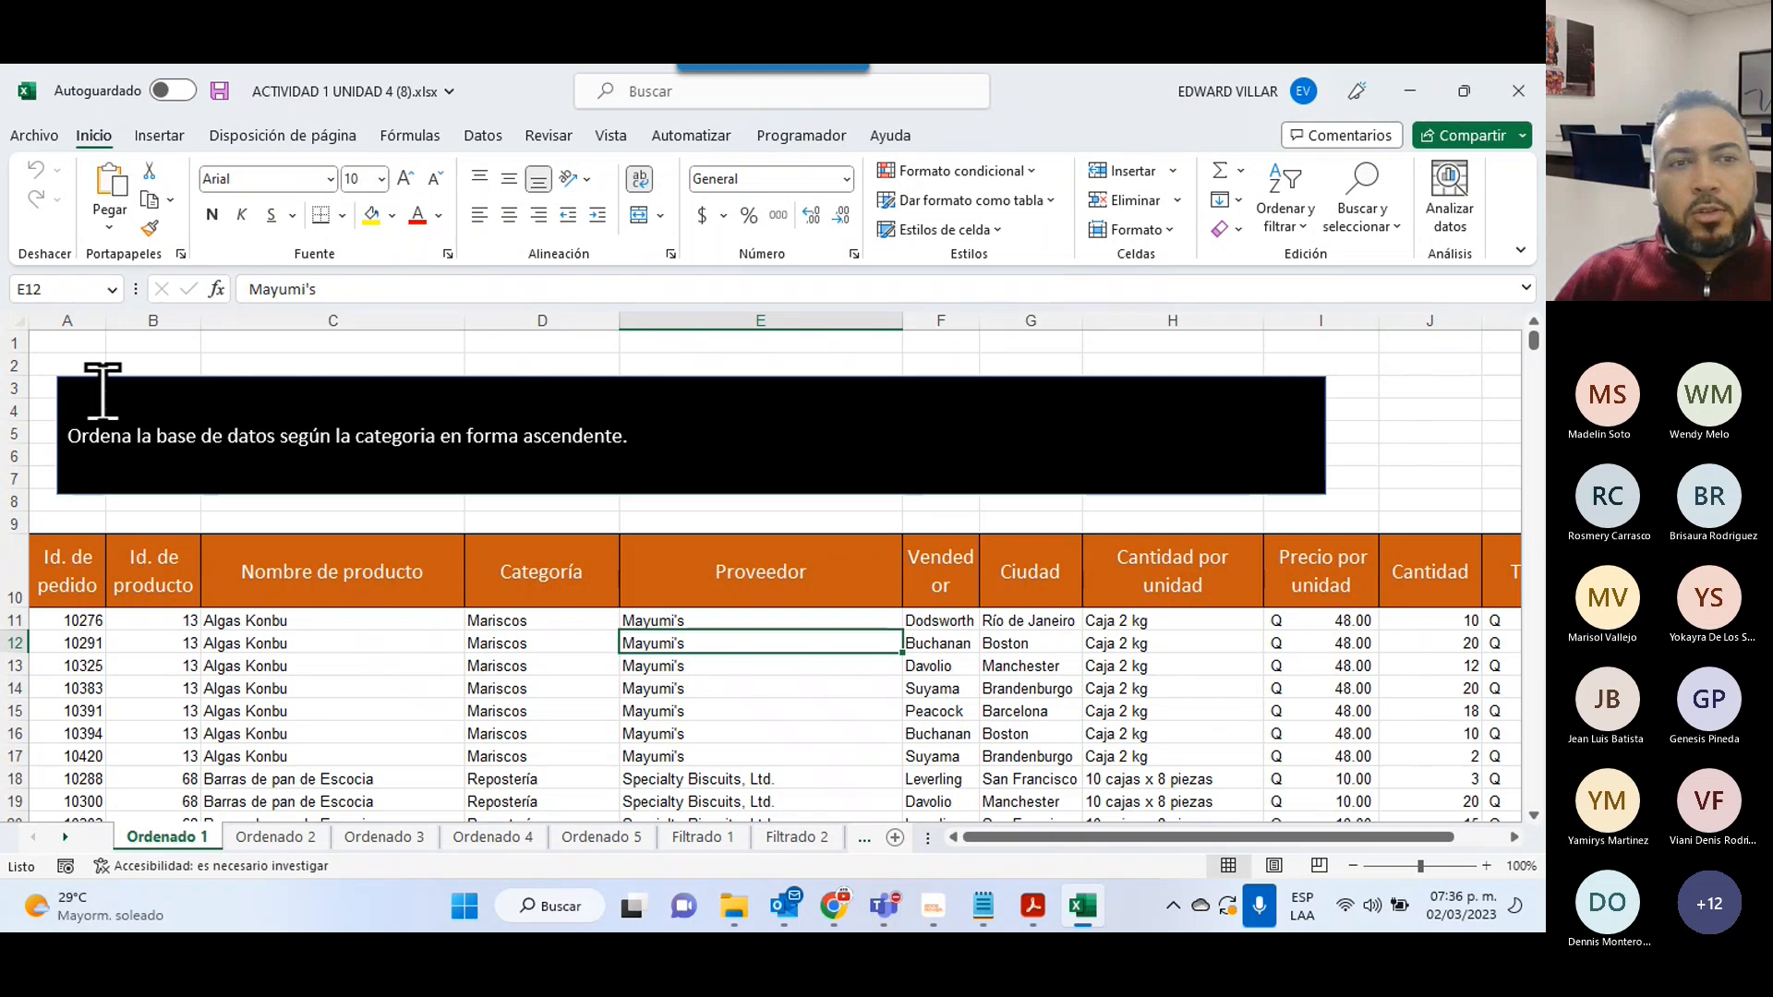
click(181, 397)
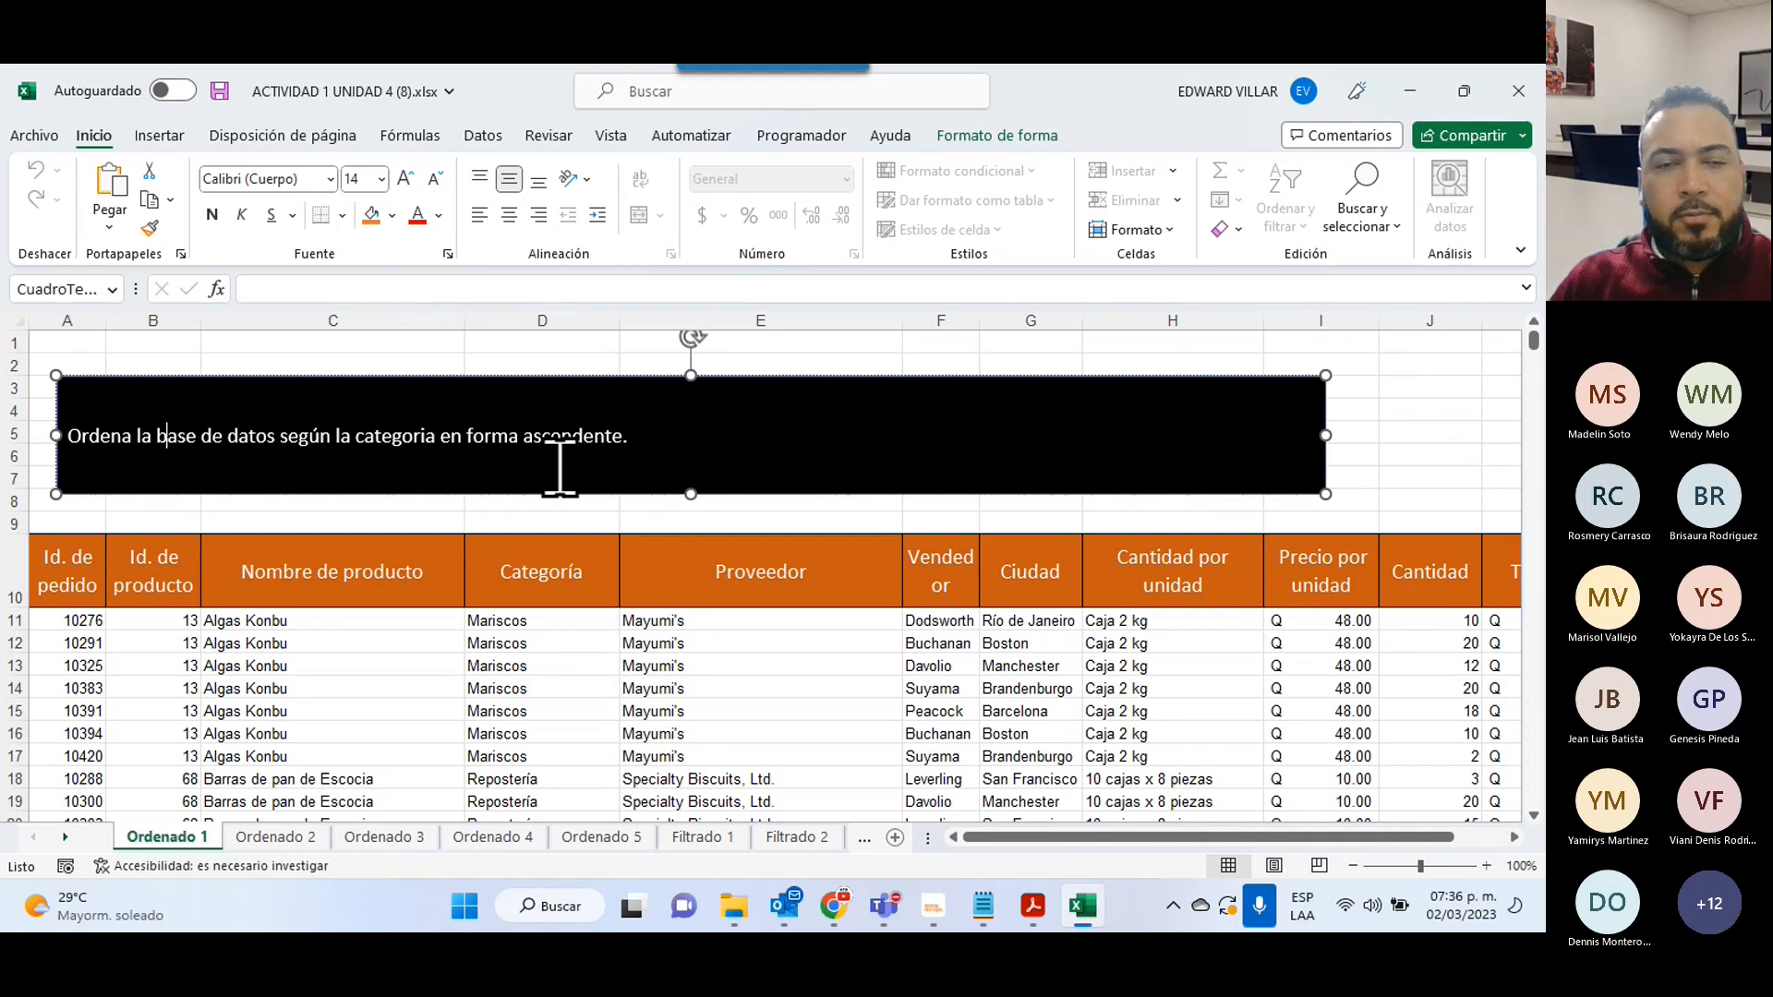
click(708, 668)
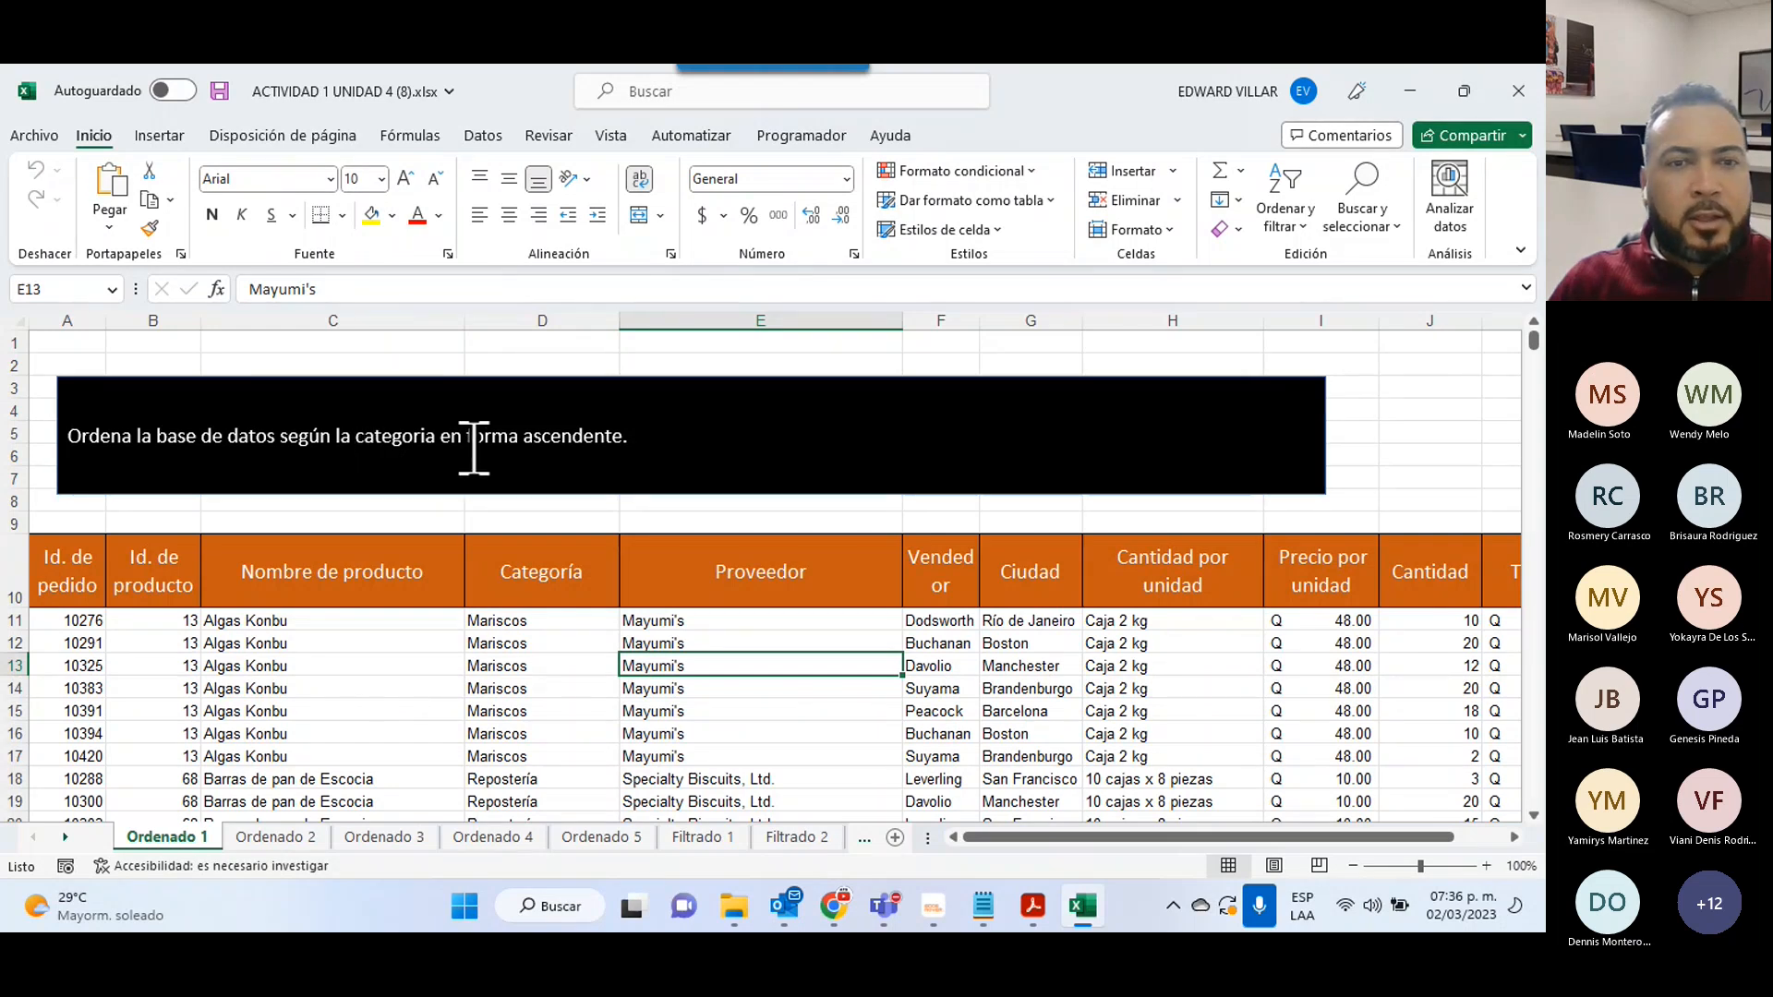
- Sort the Ordenado 1 database by the Categoría column from A to Z, expanding the selection to the adjacent data
drag(569, 579, 568, 776)
scroll(585, 700, up, 3)
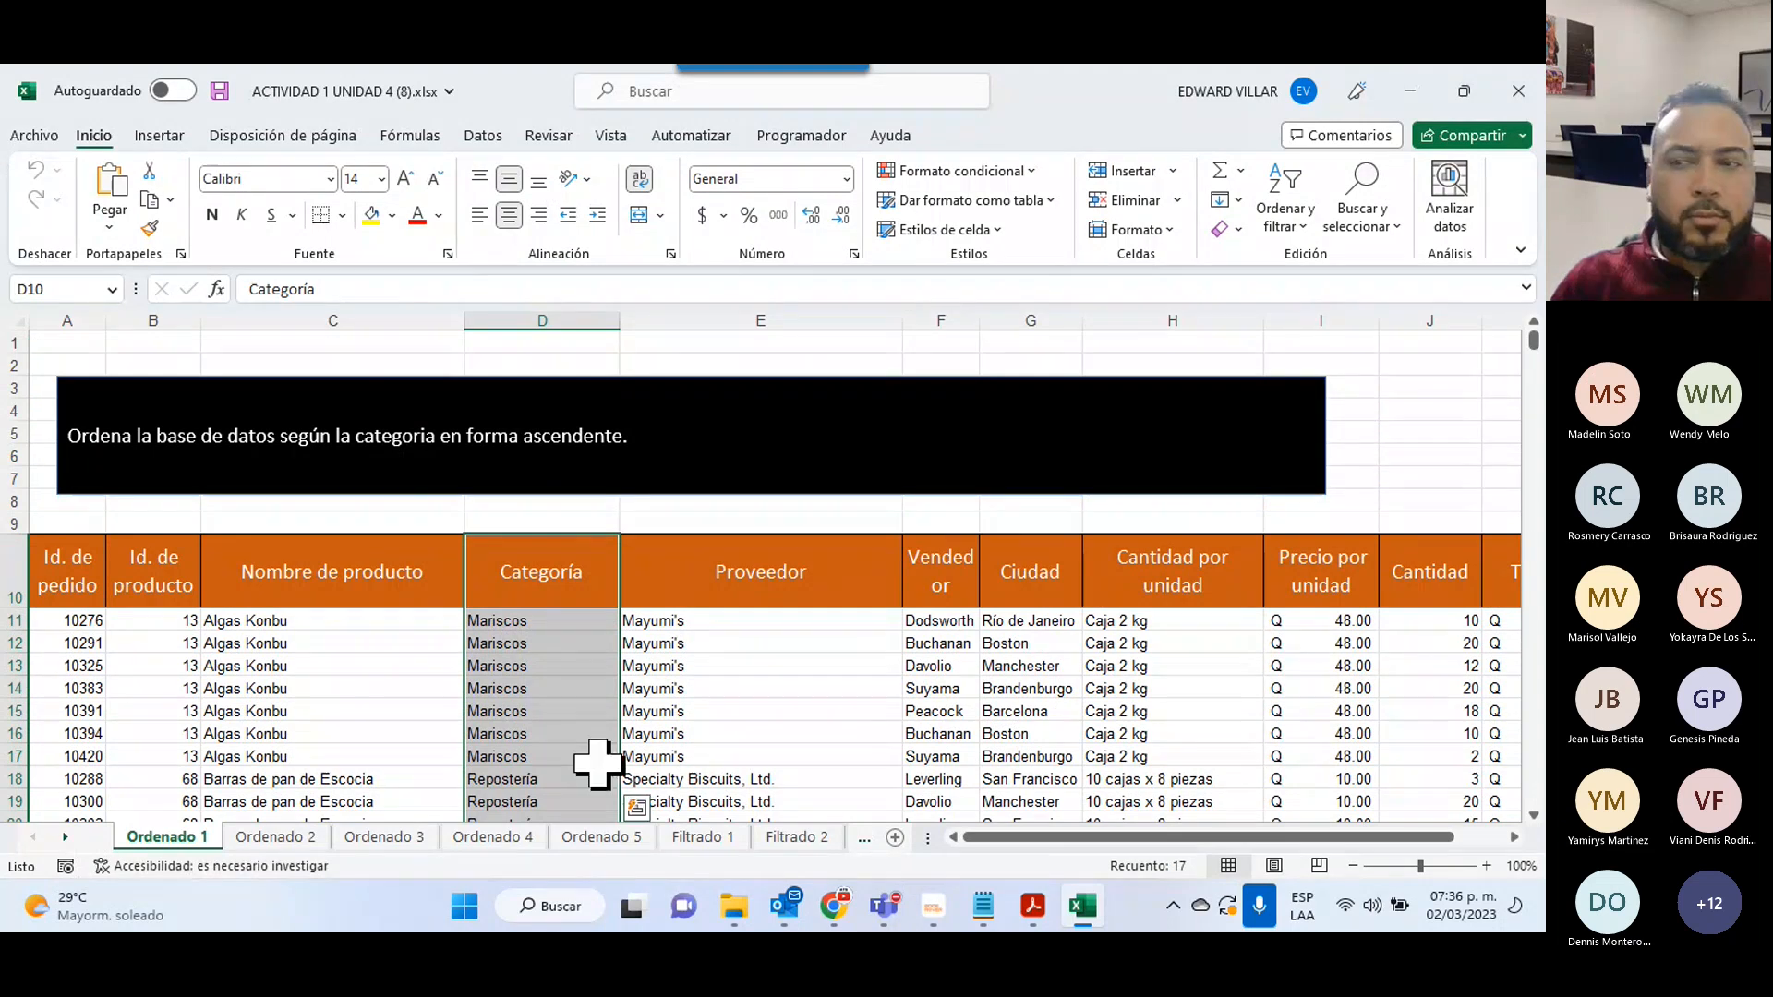
click(515, 578)
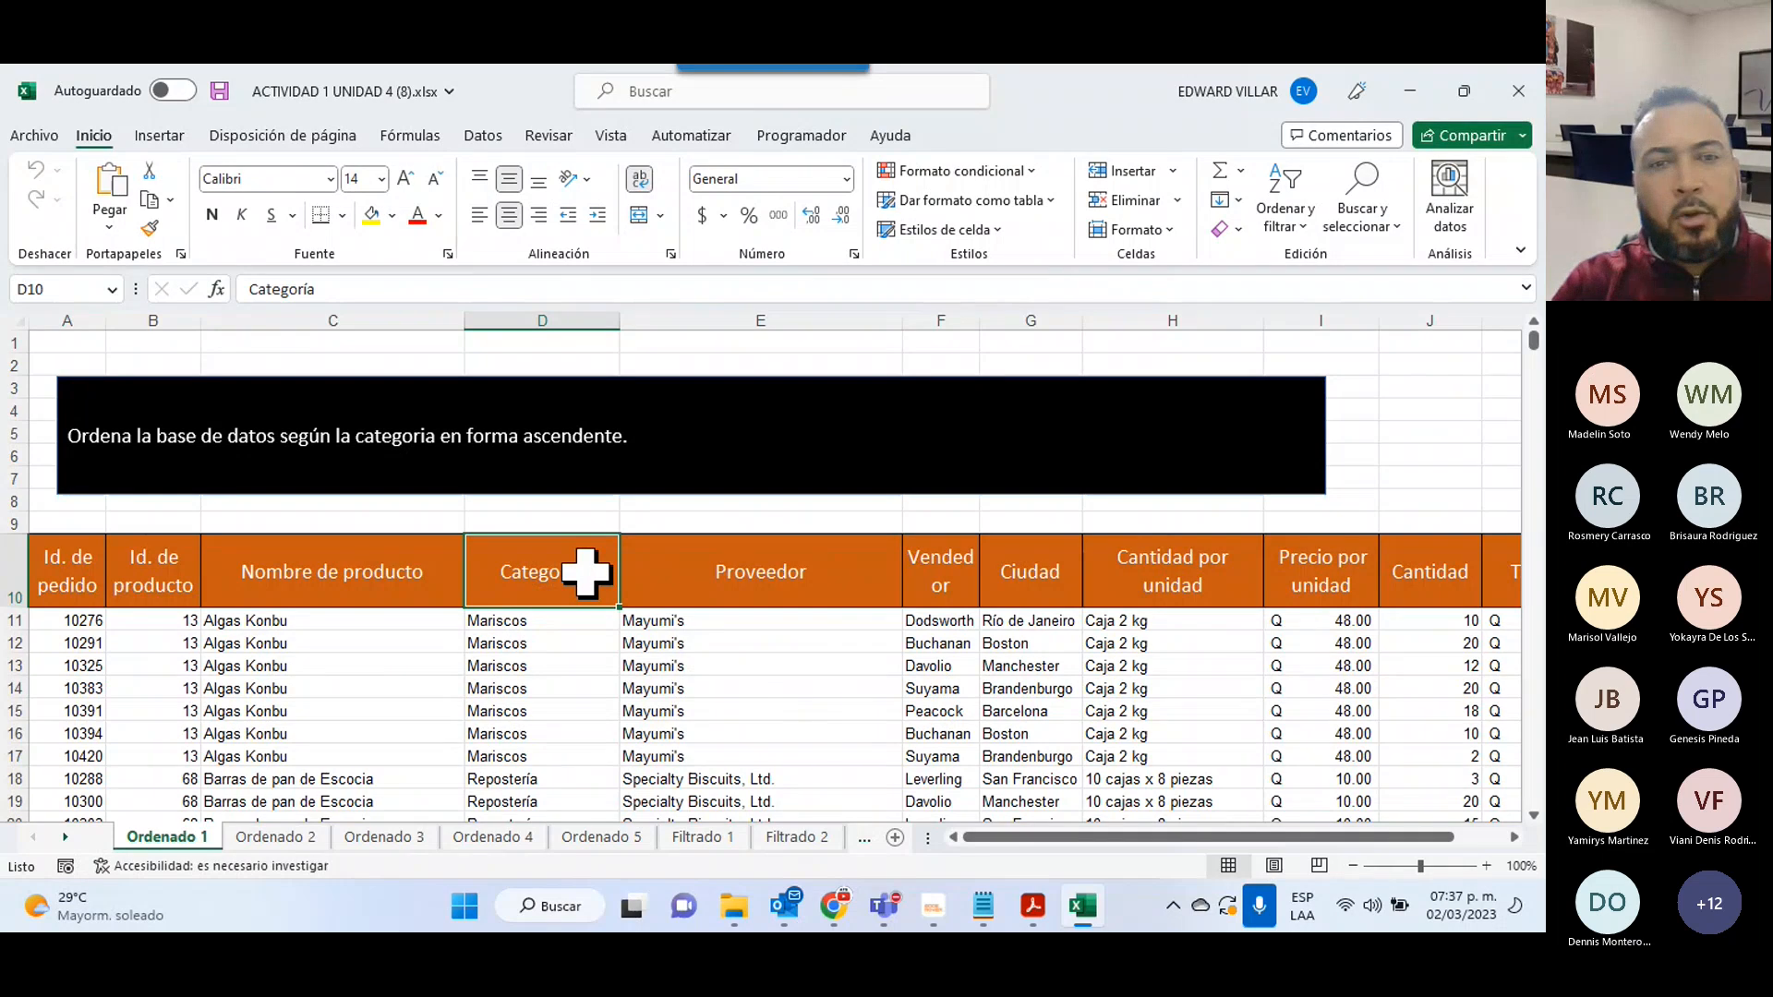
key(ctrl+shift+Down)
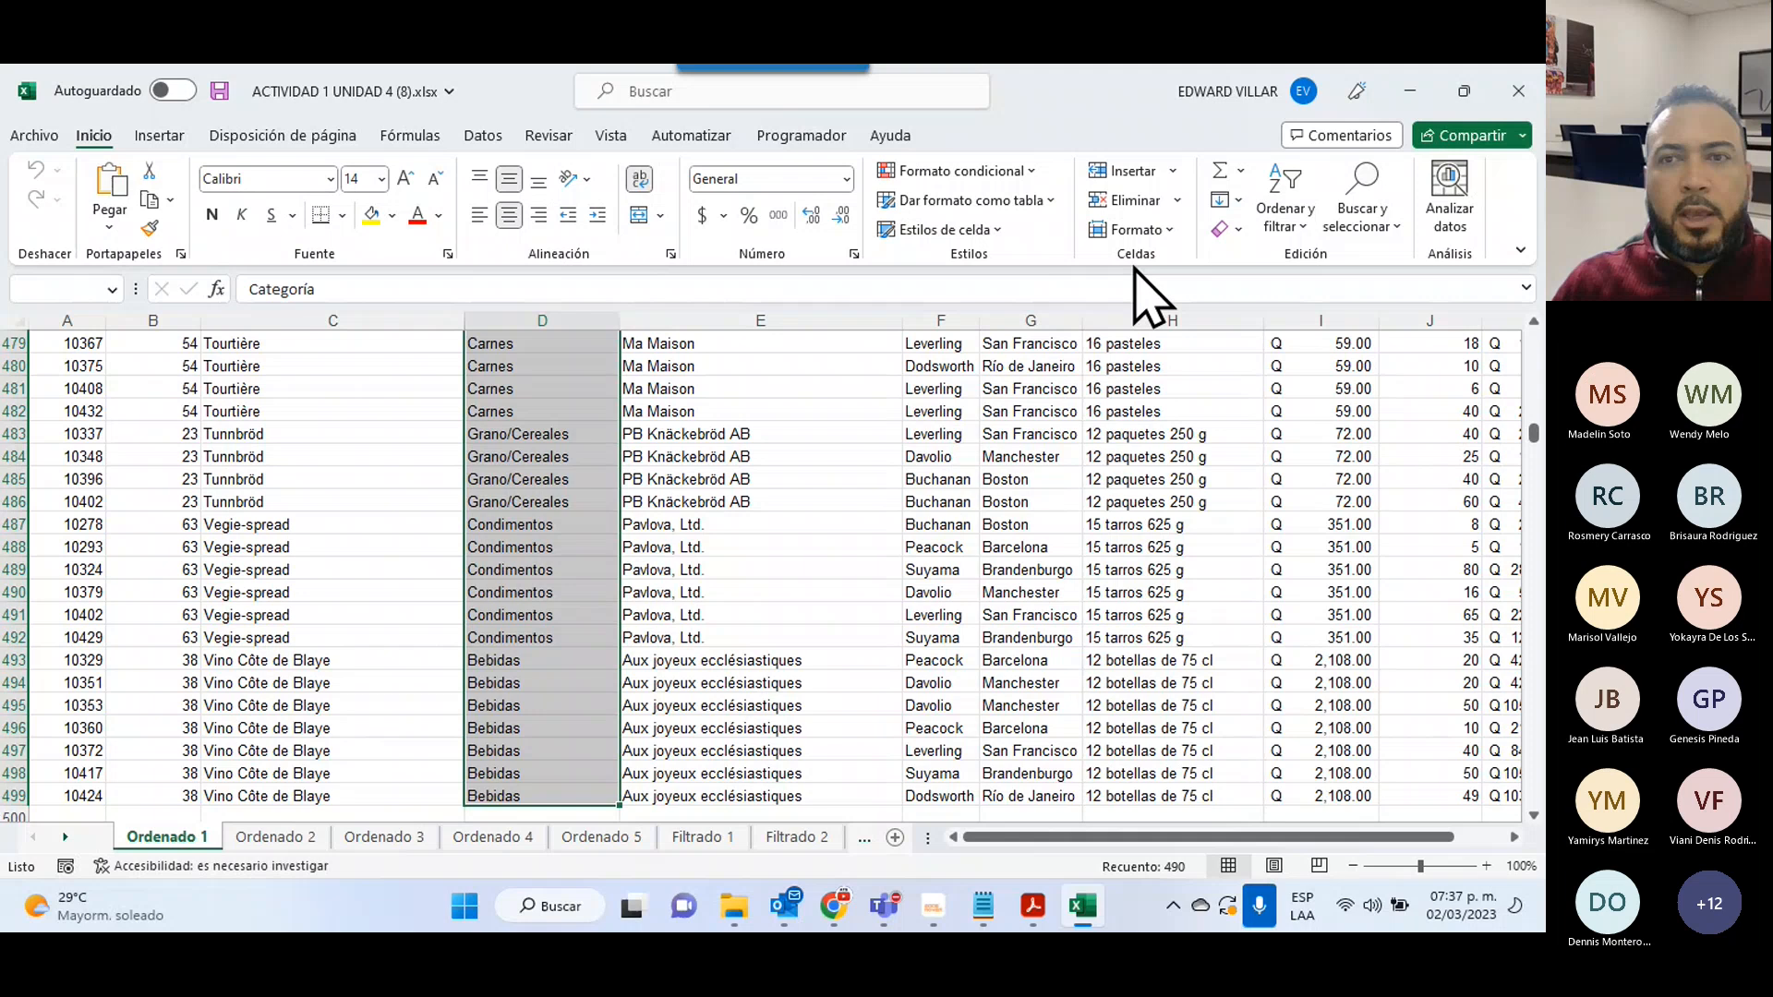
click(1297, 230)
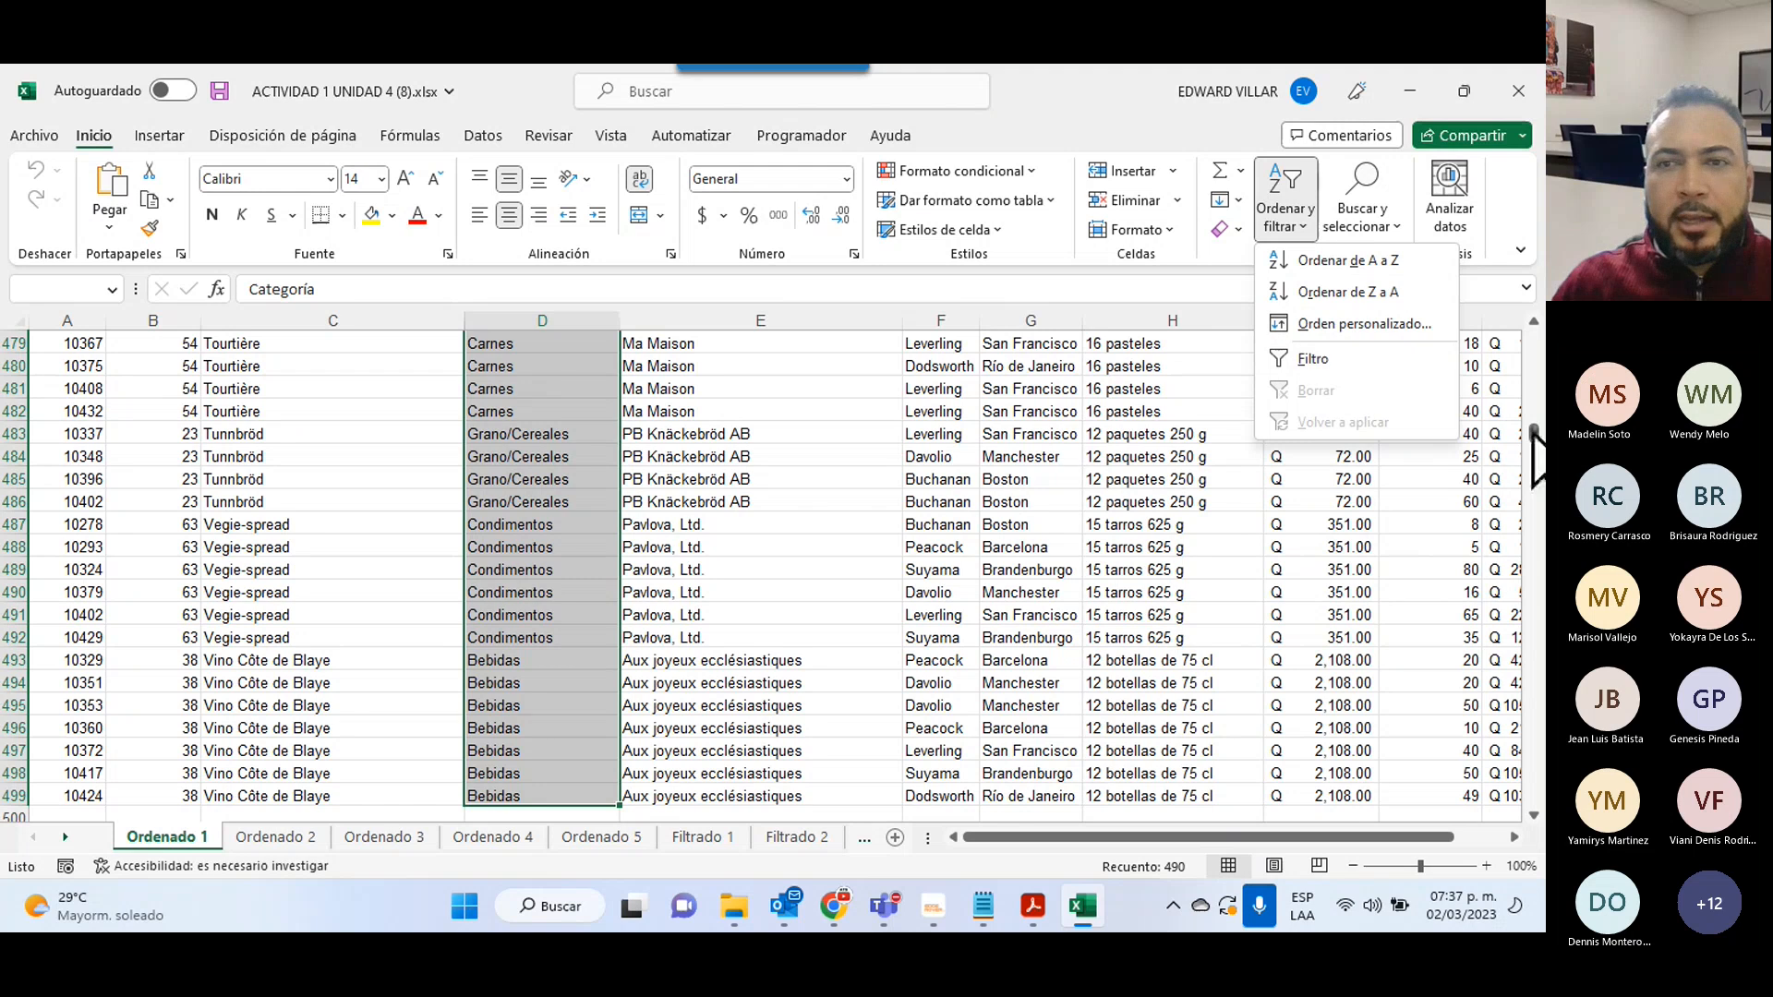
drag(1532, 430, 1531, 310)
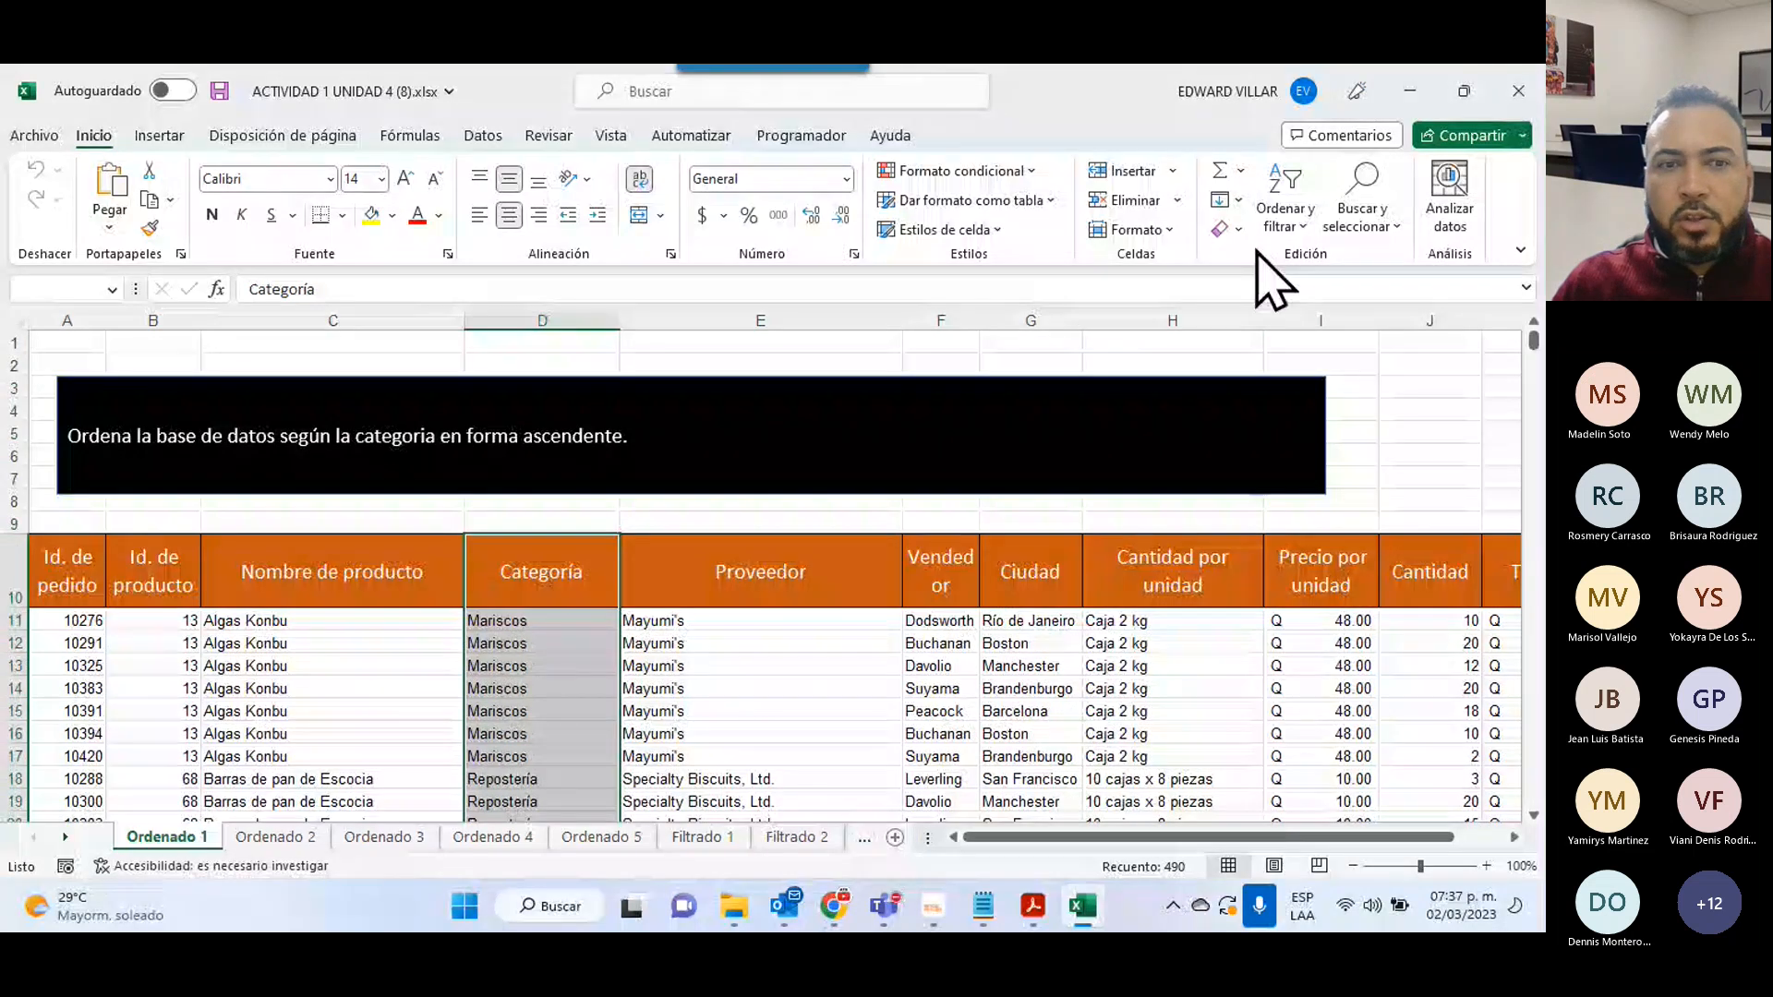
click(1278, 226)
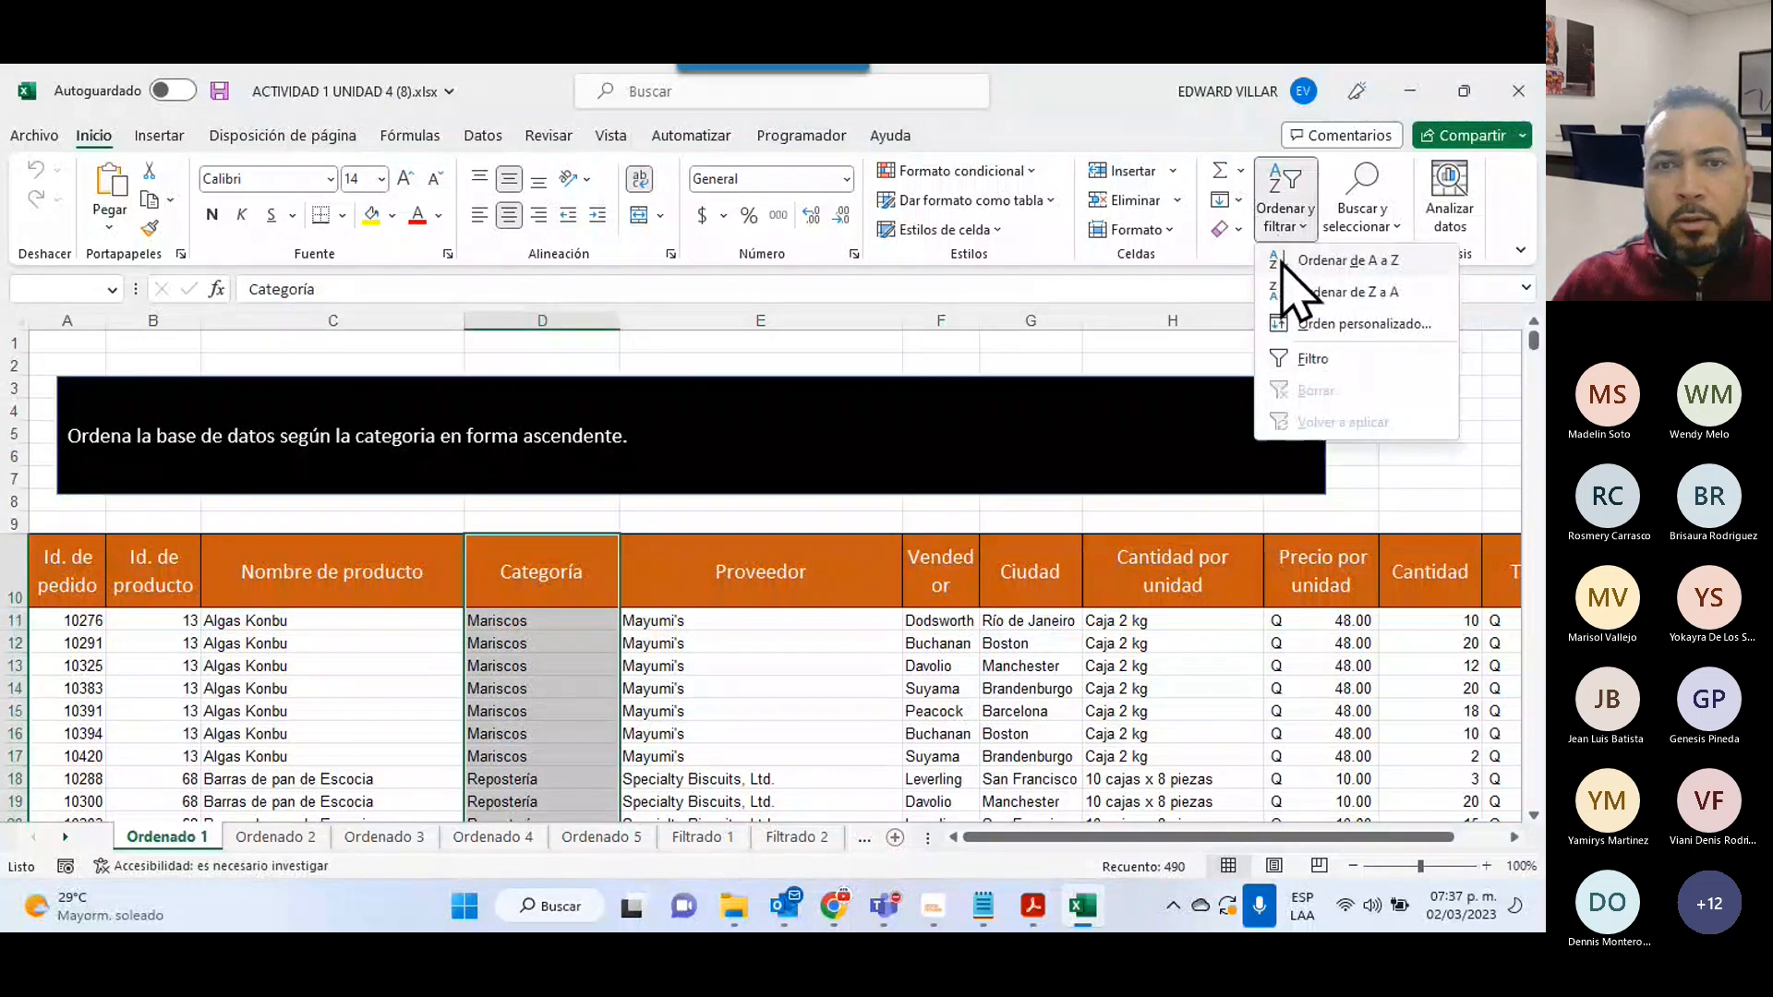
click(1283, 262)
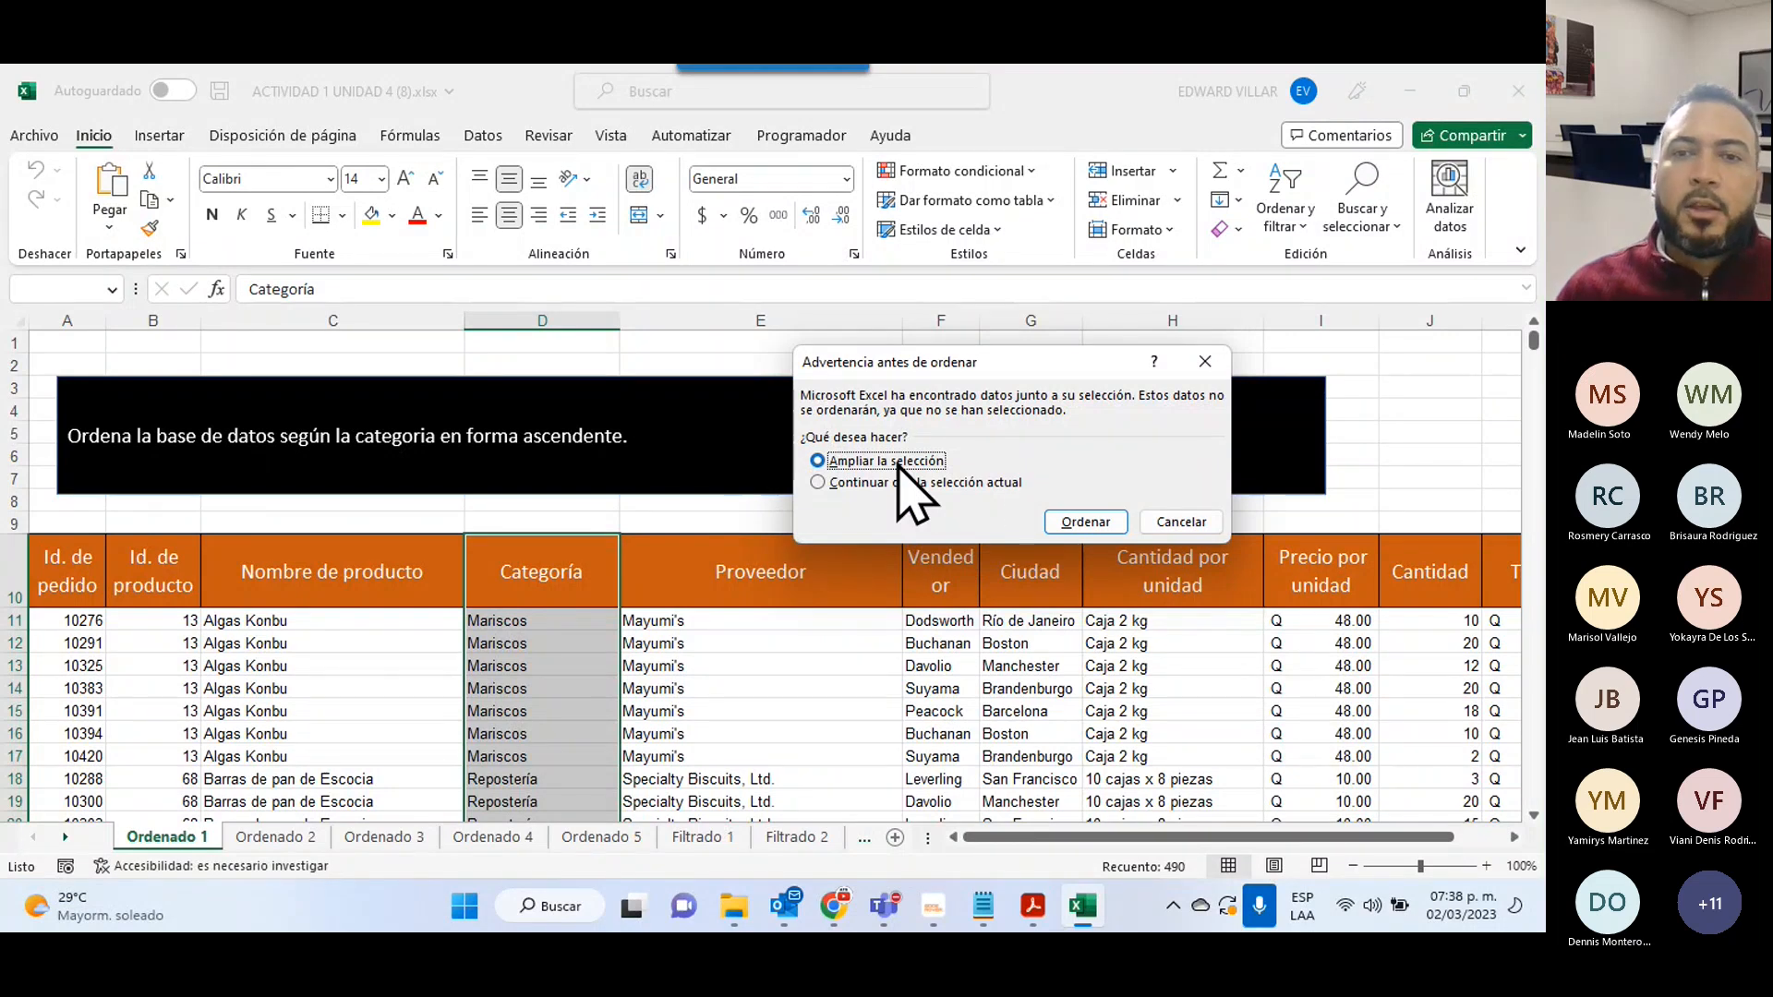
click(1094, 523)
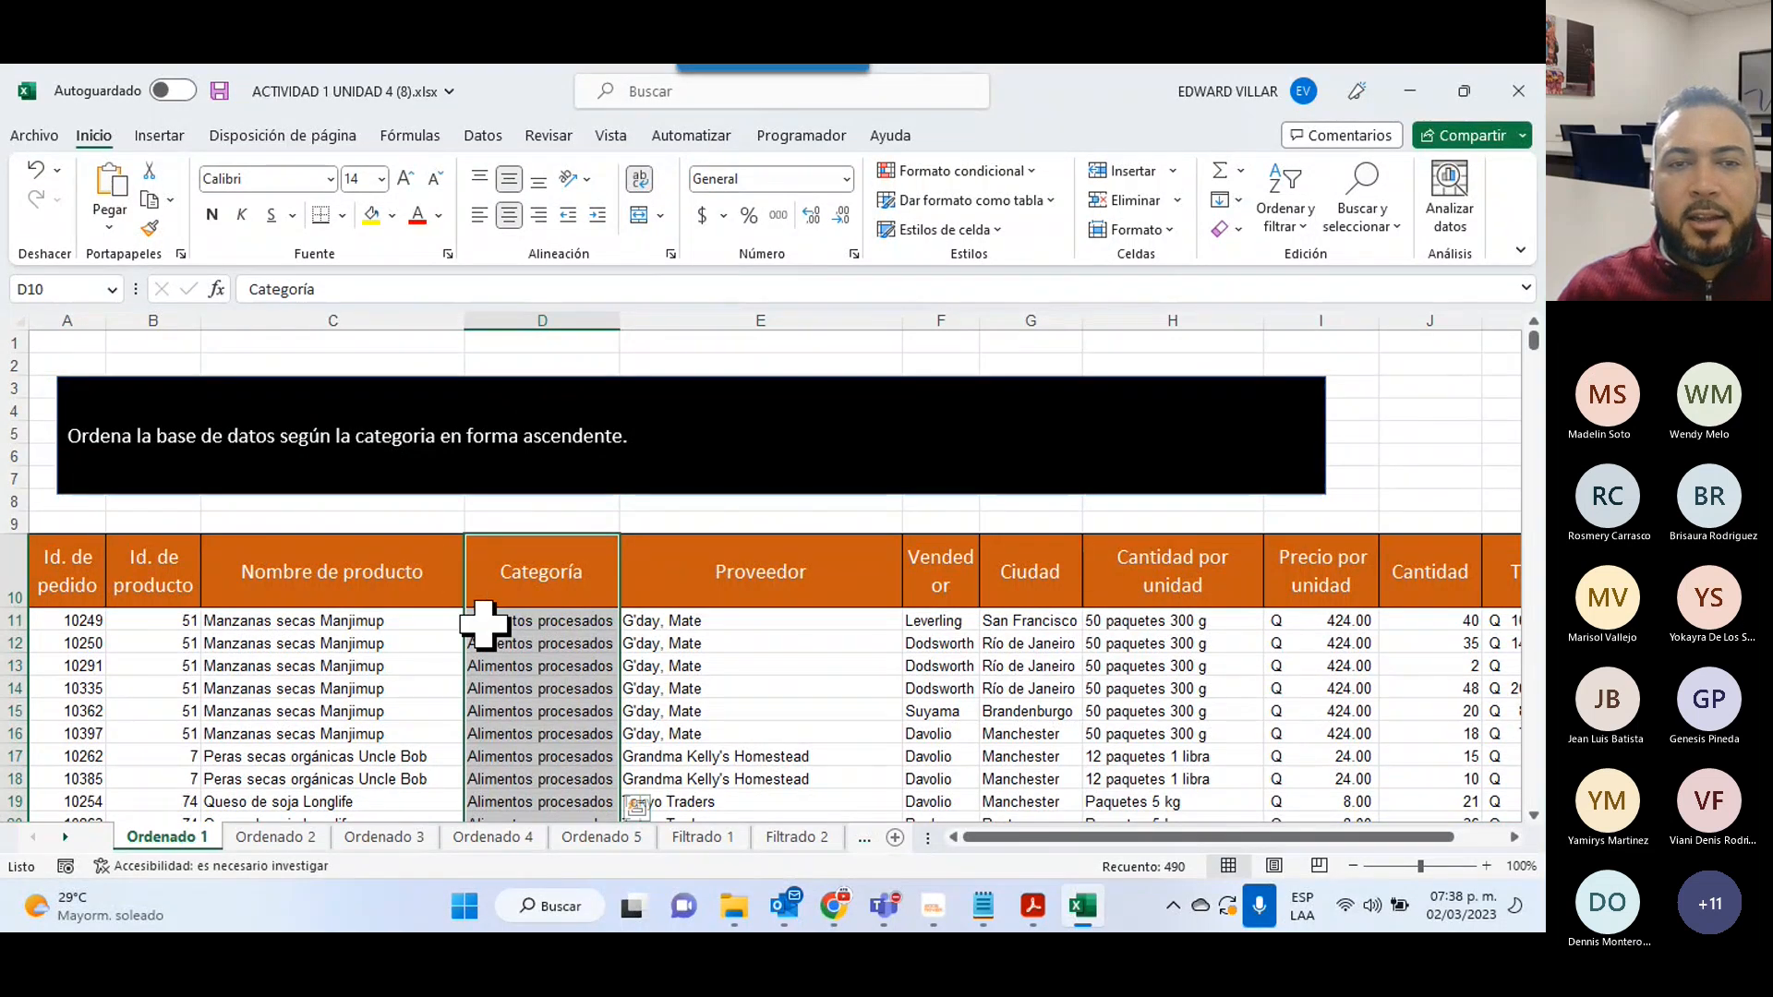
- Review the sorted records on Ordenado 1, highlighting the first two data rows across their columns
scroll(483, 624, down, 5)
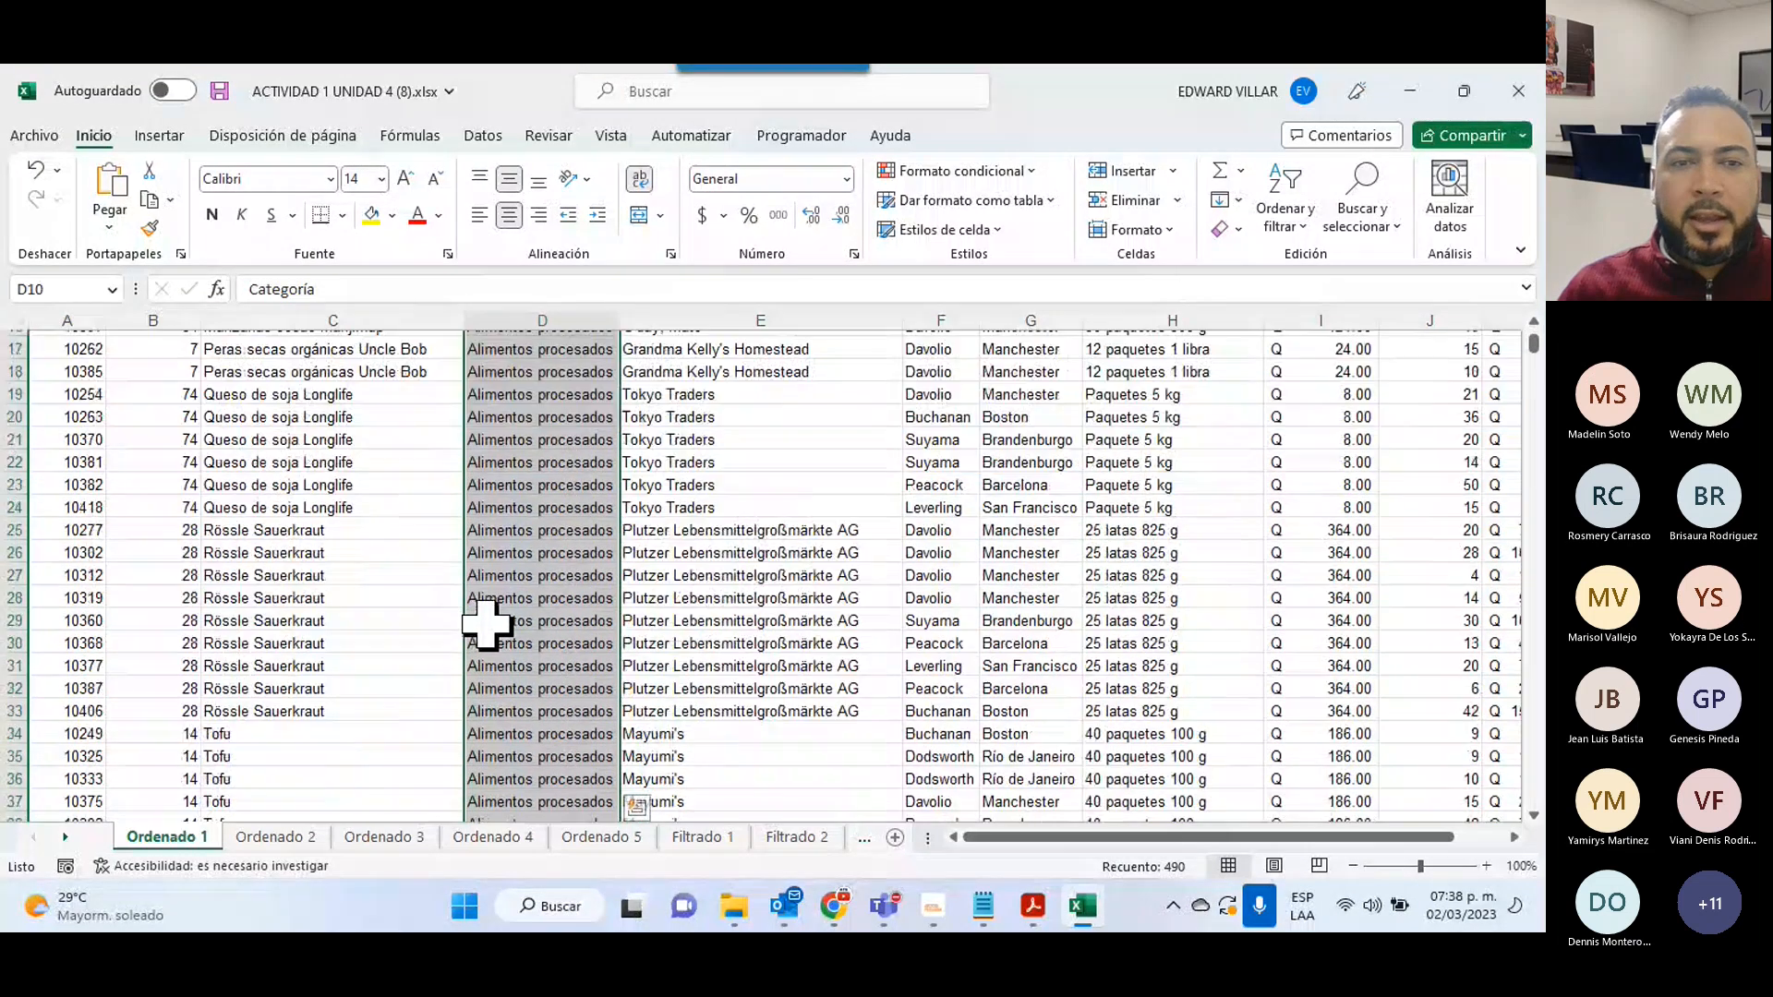
scroll(484, 624, down, 8)
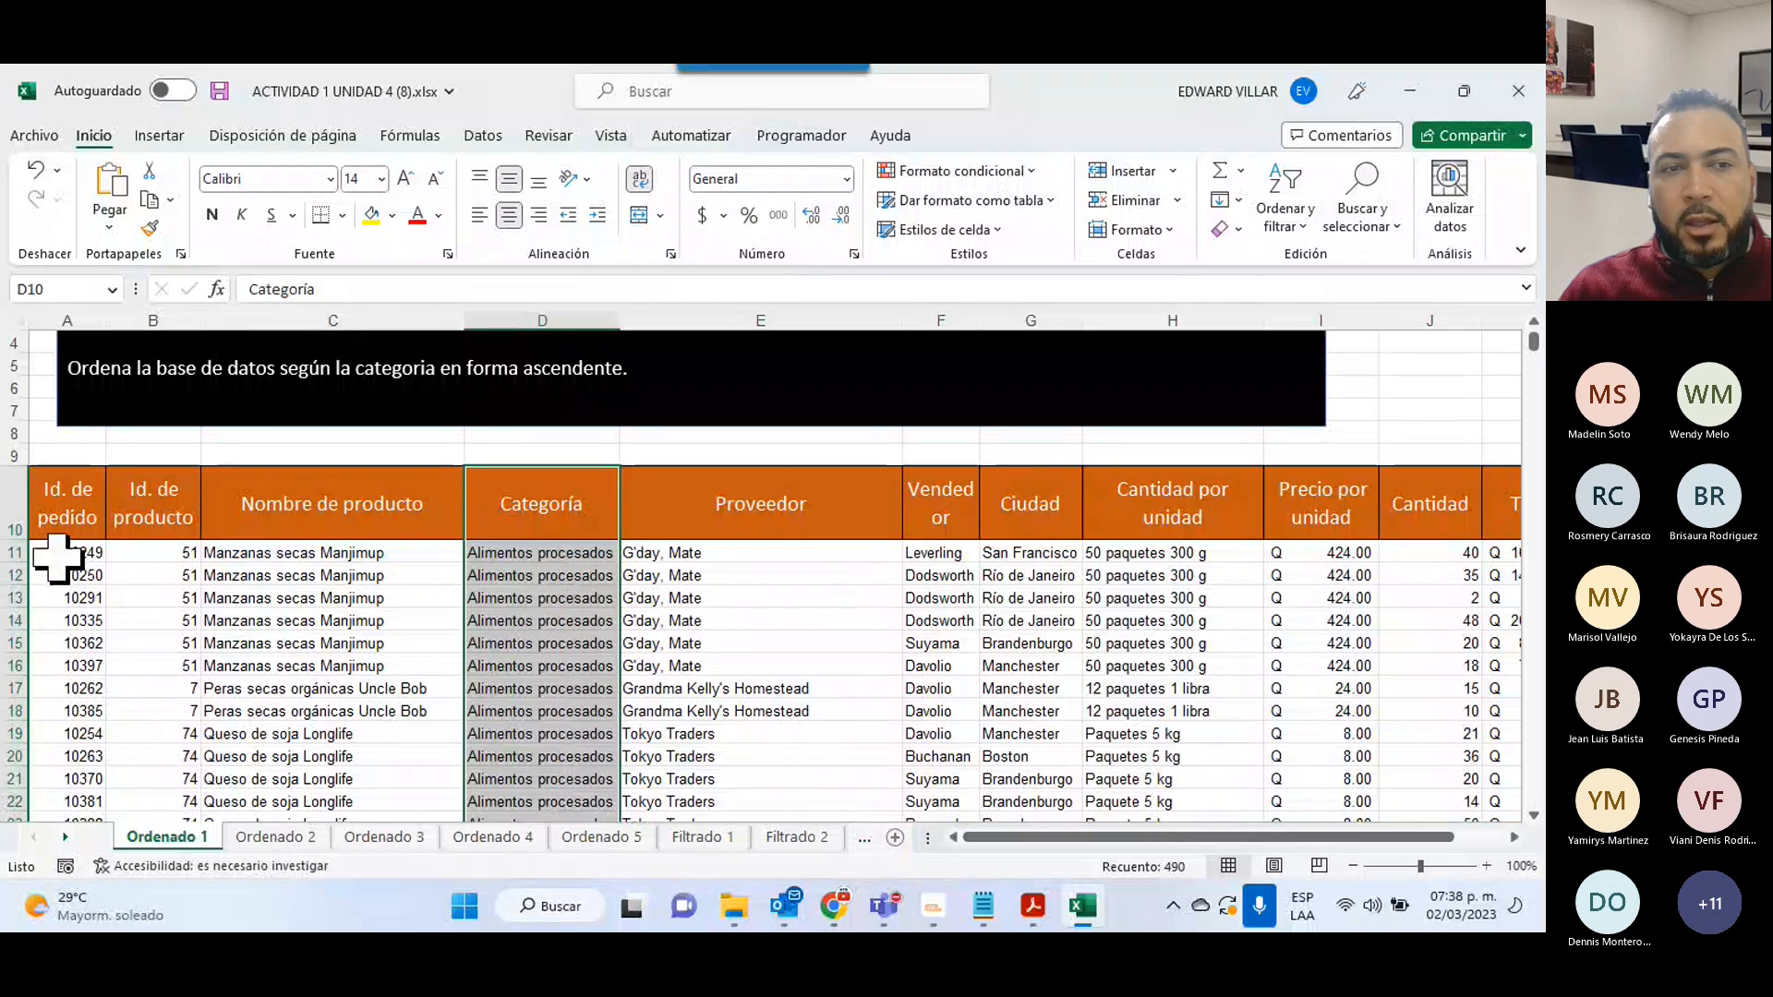
drag(59, 552, 1464, 552)
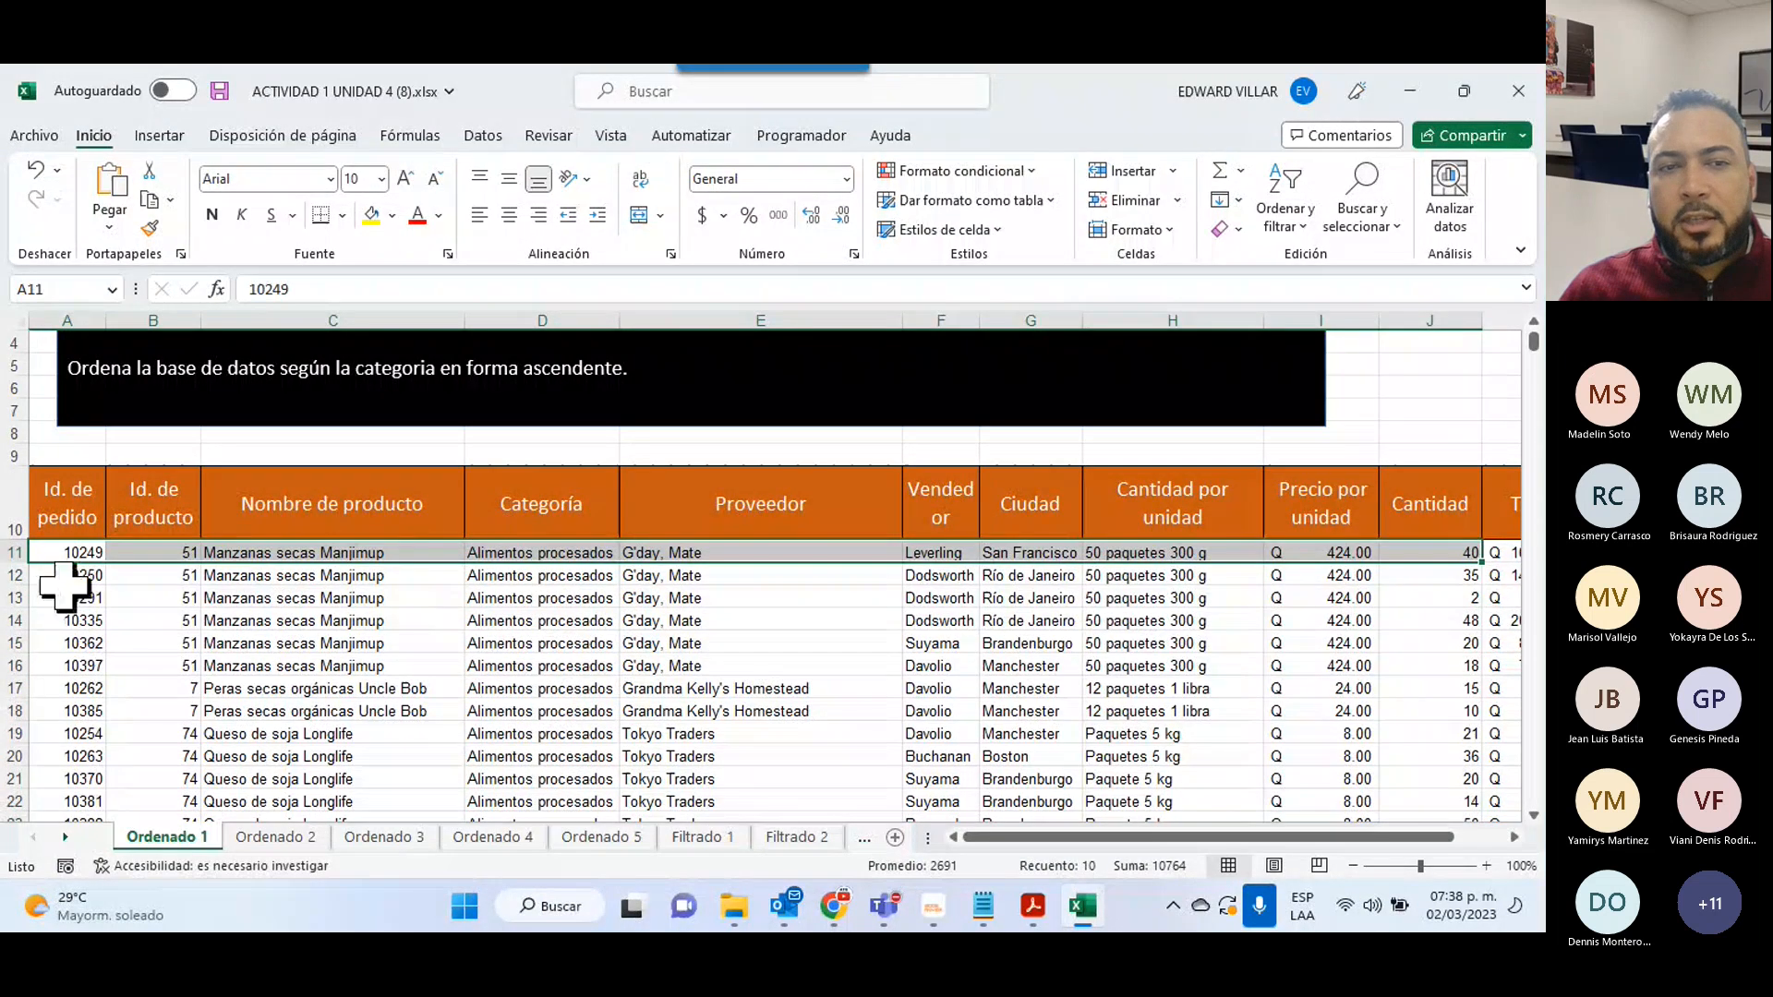
drag(70, 575, 1041, 574)
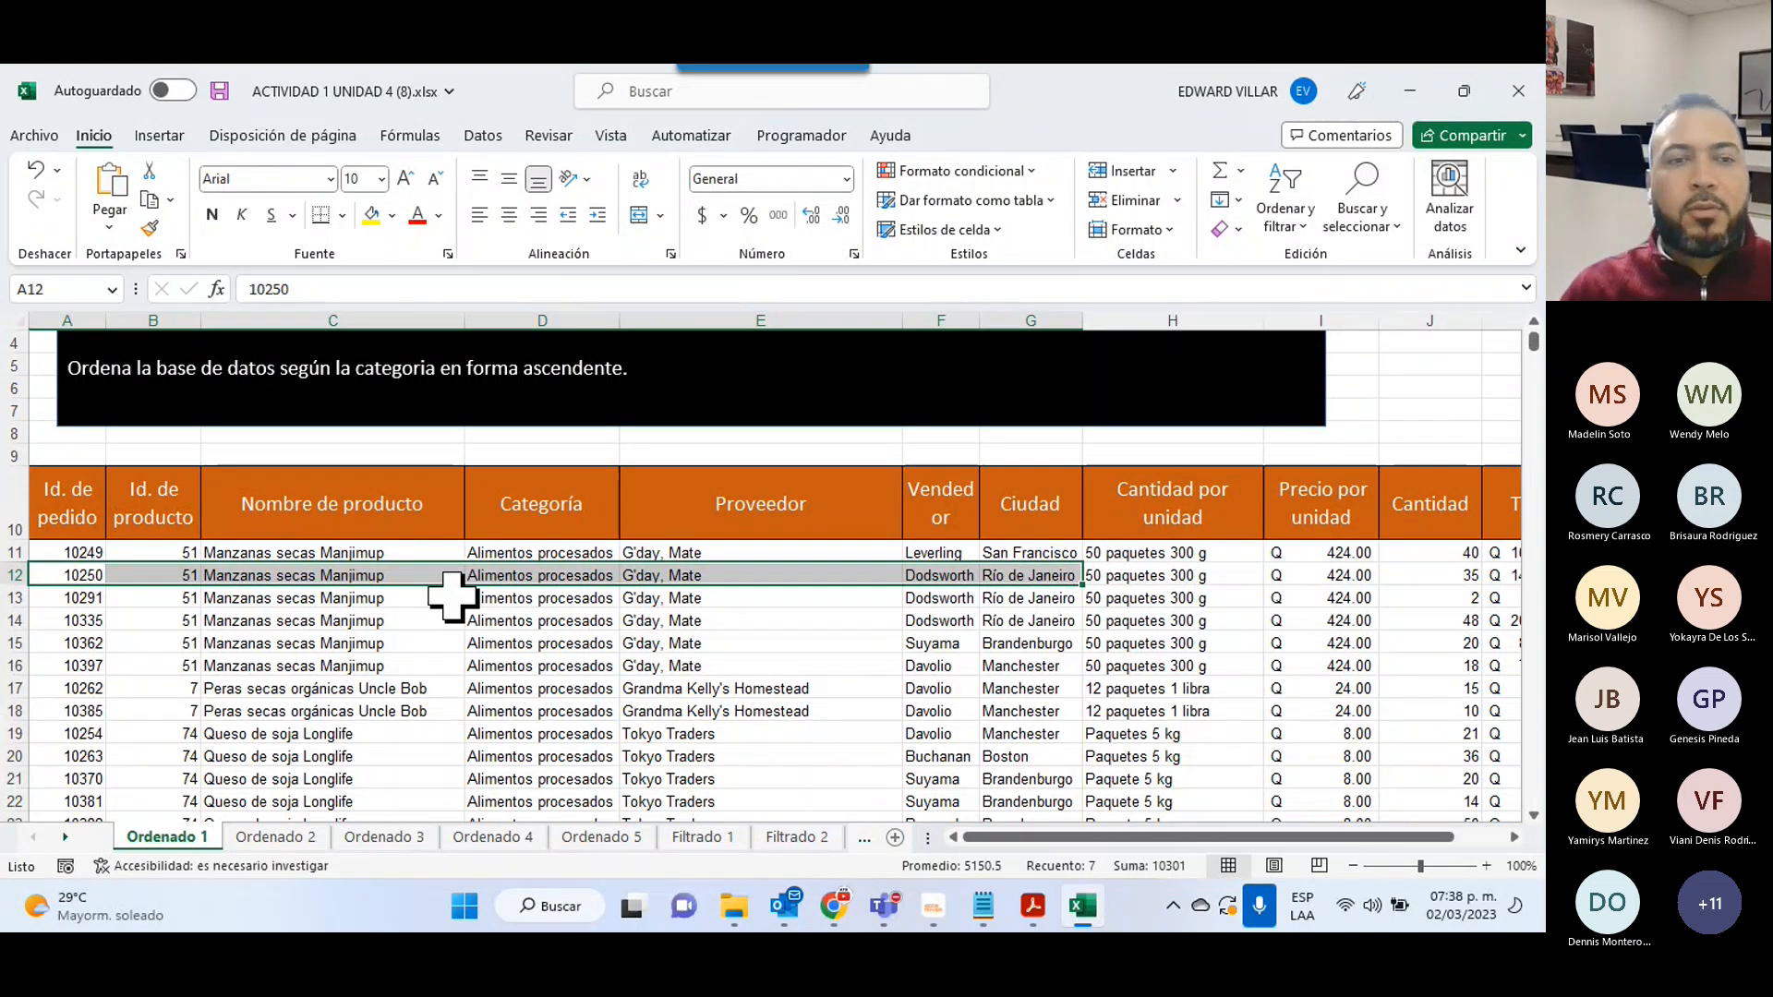
- Sort the Ordenado 2 database by the Total column from largest to smallest, expanding the selection, and review the order of the totals
click(259, 842)
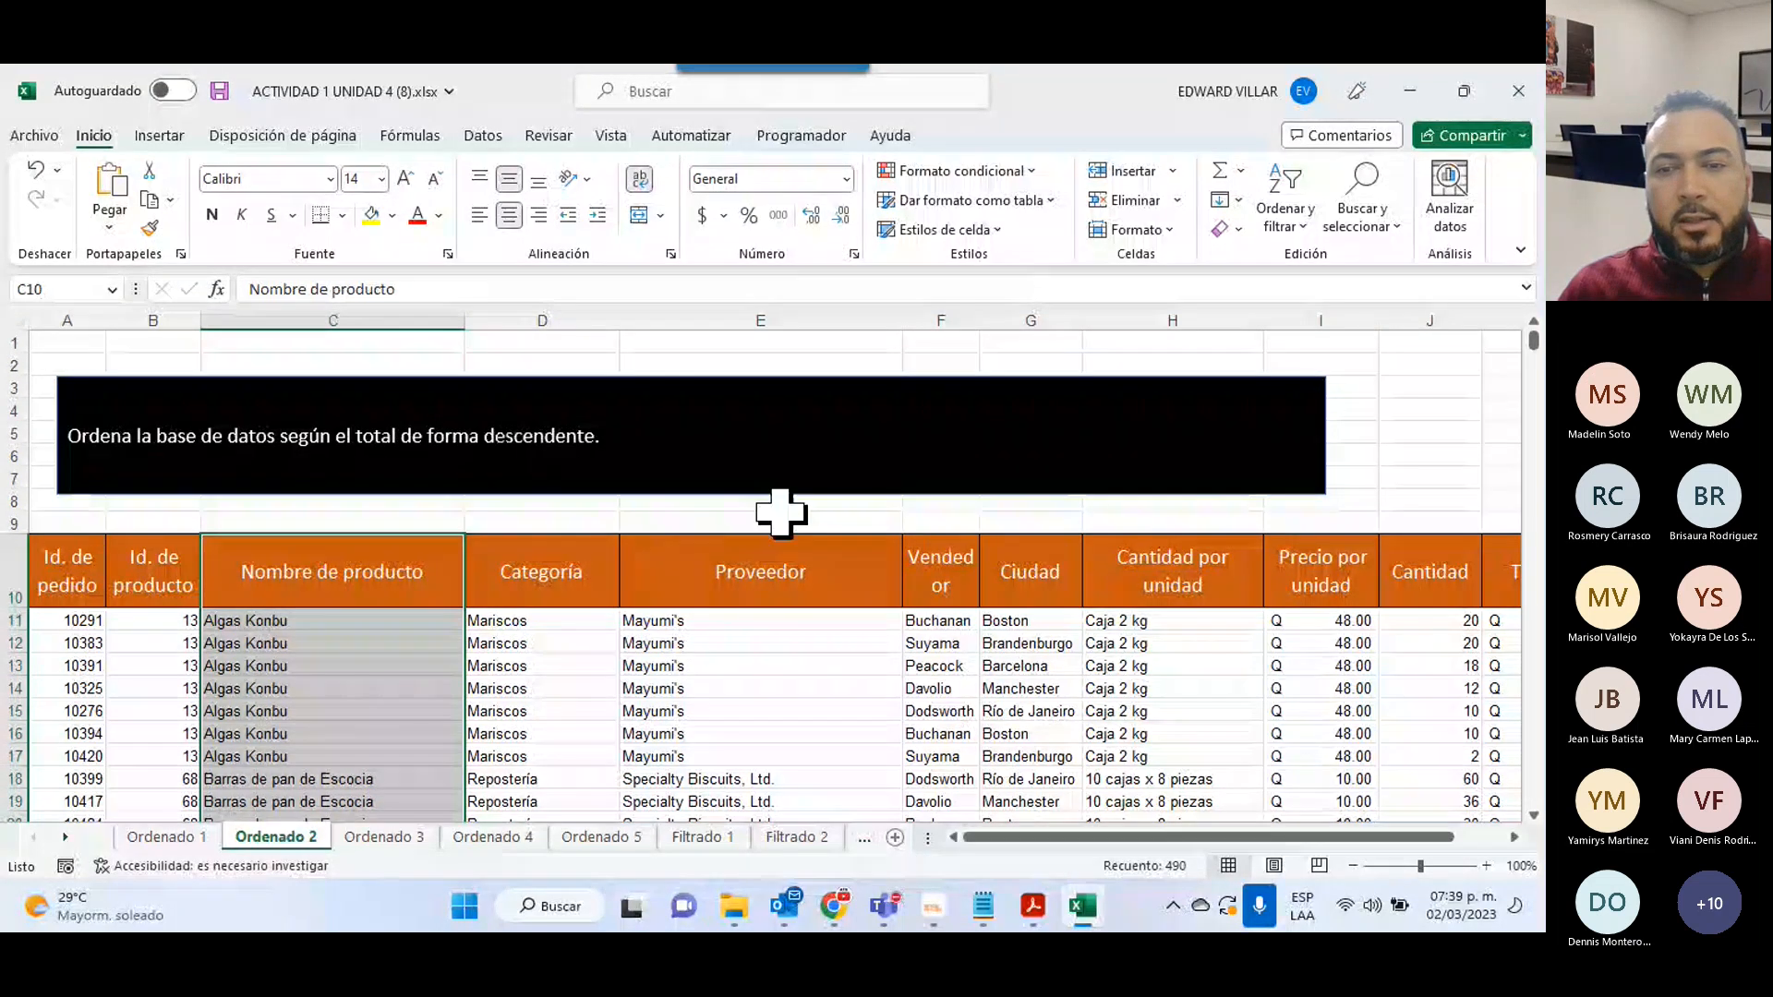
drag(1206, 837, 1258, 837)
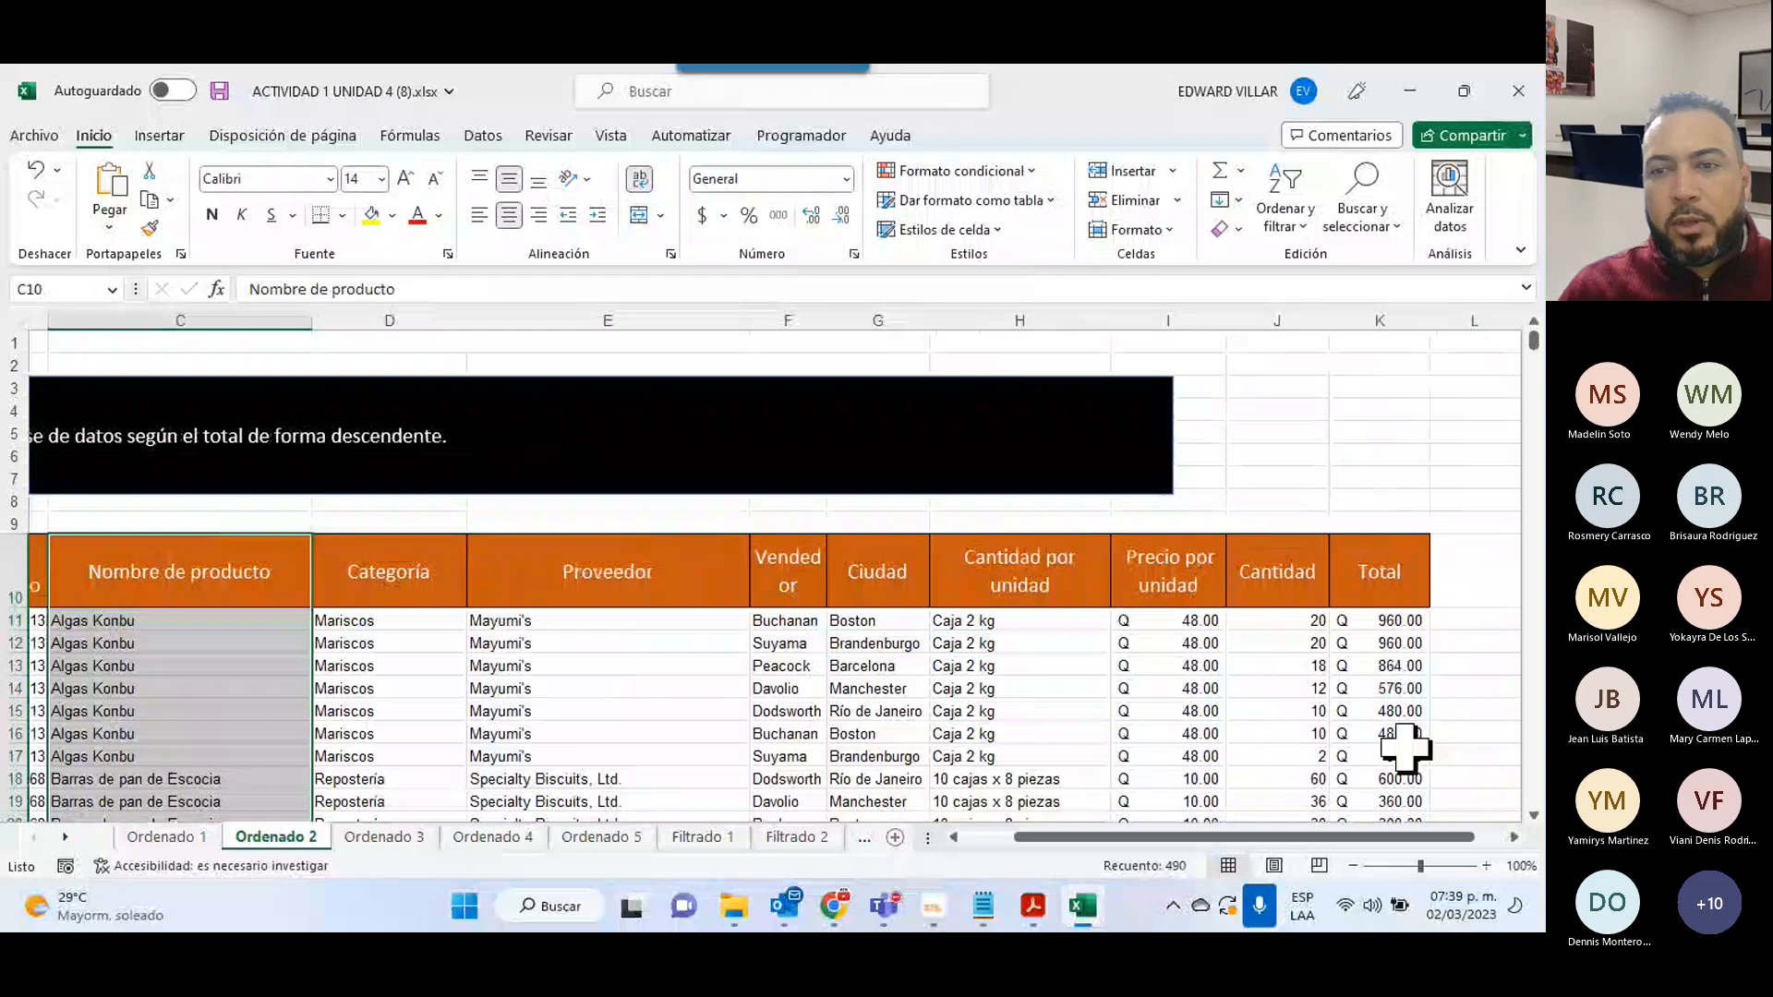
click(1394, 598)
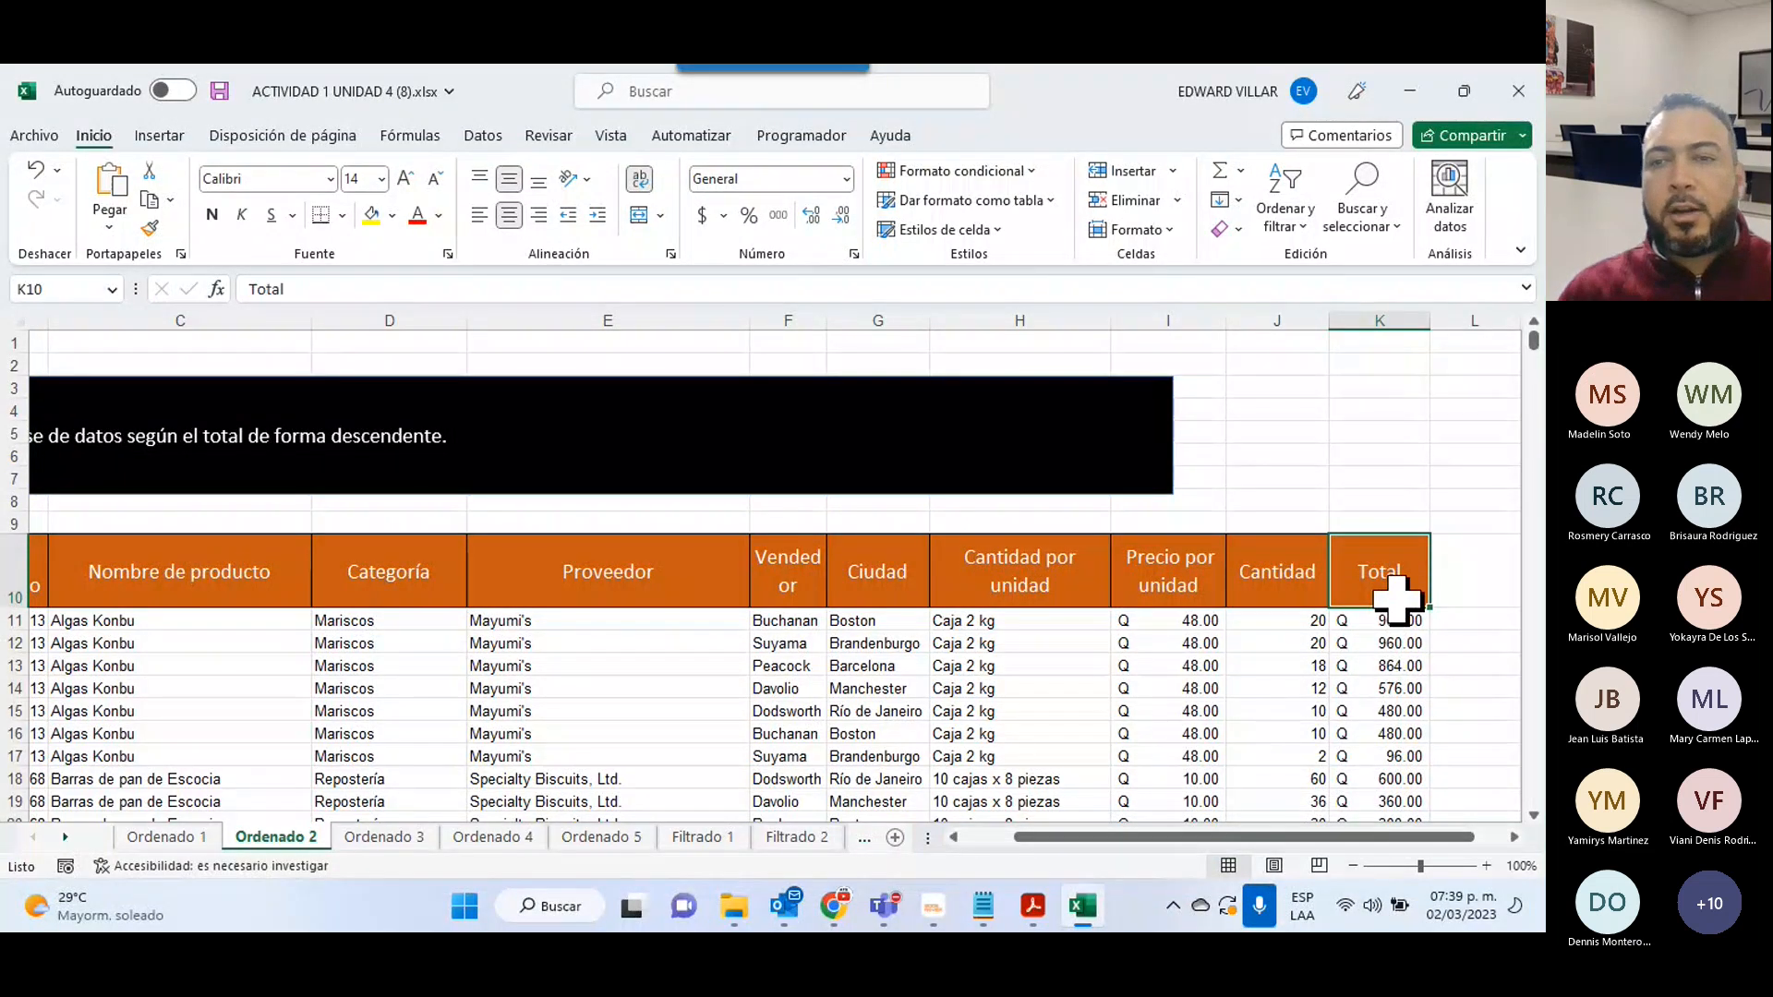
key(ctrl+shift+Down)
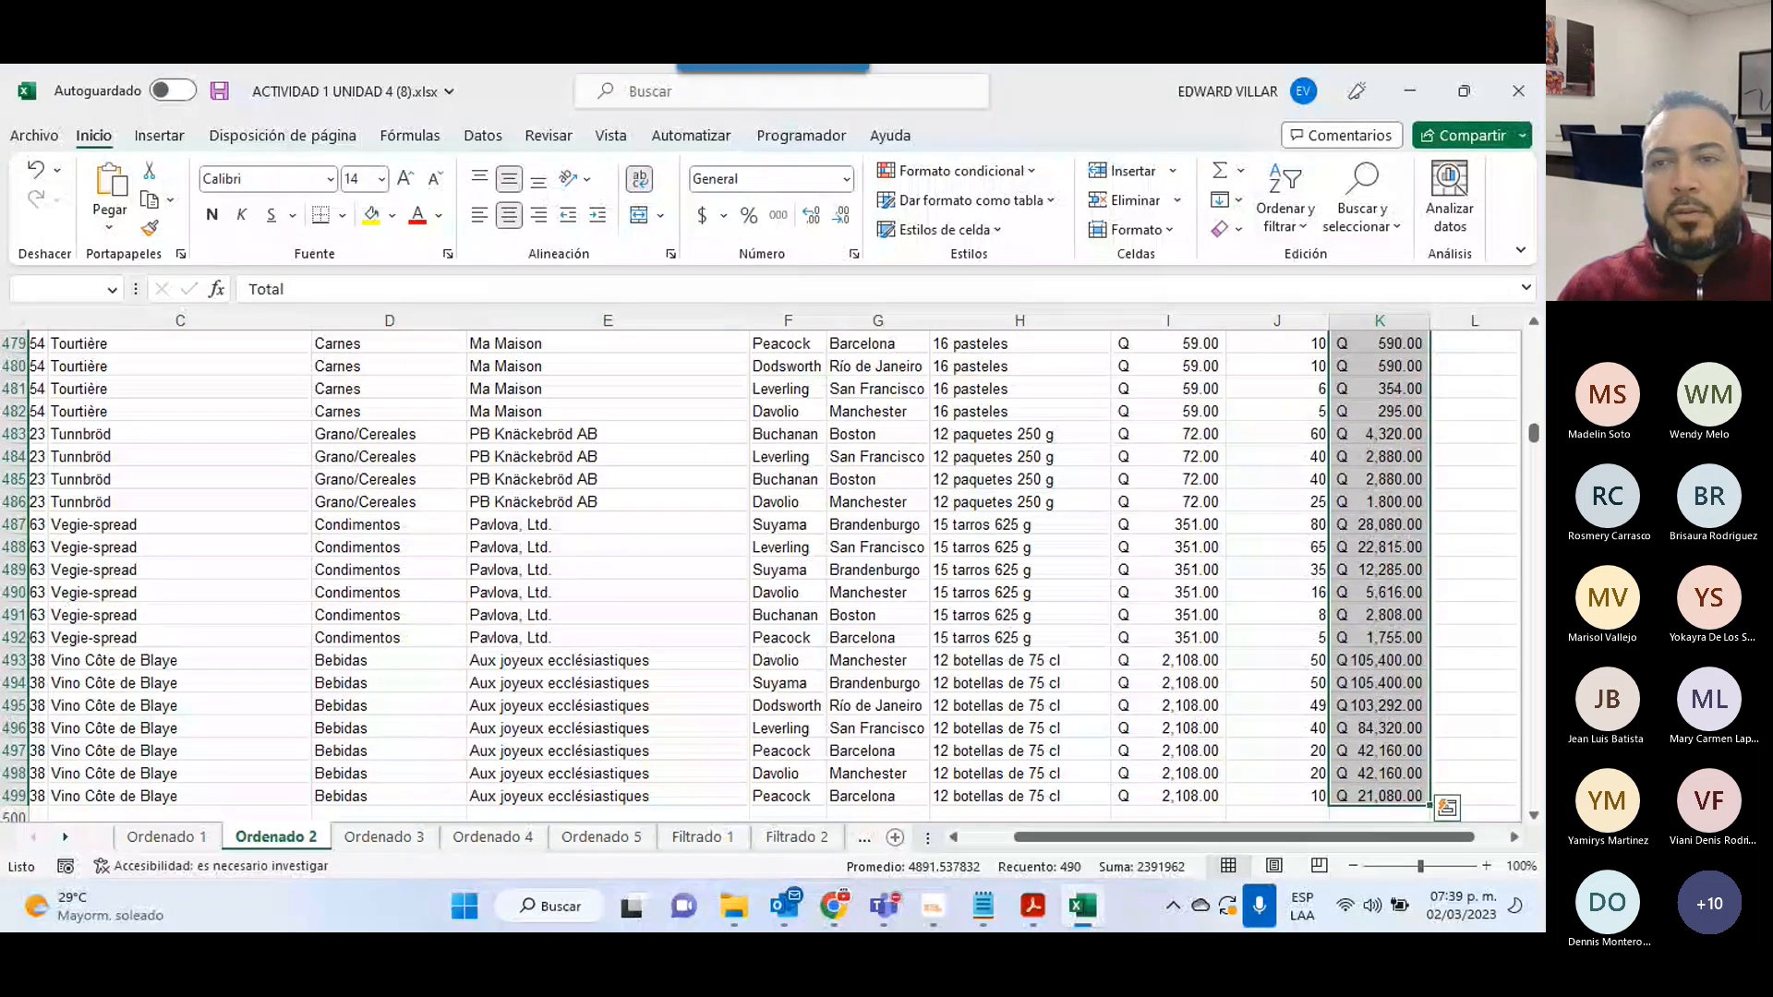
drag(1533, 434, 1534, 343)
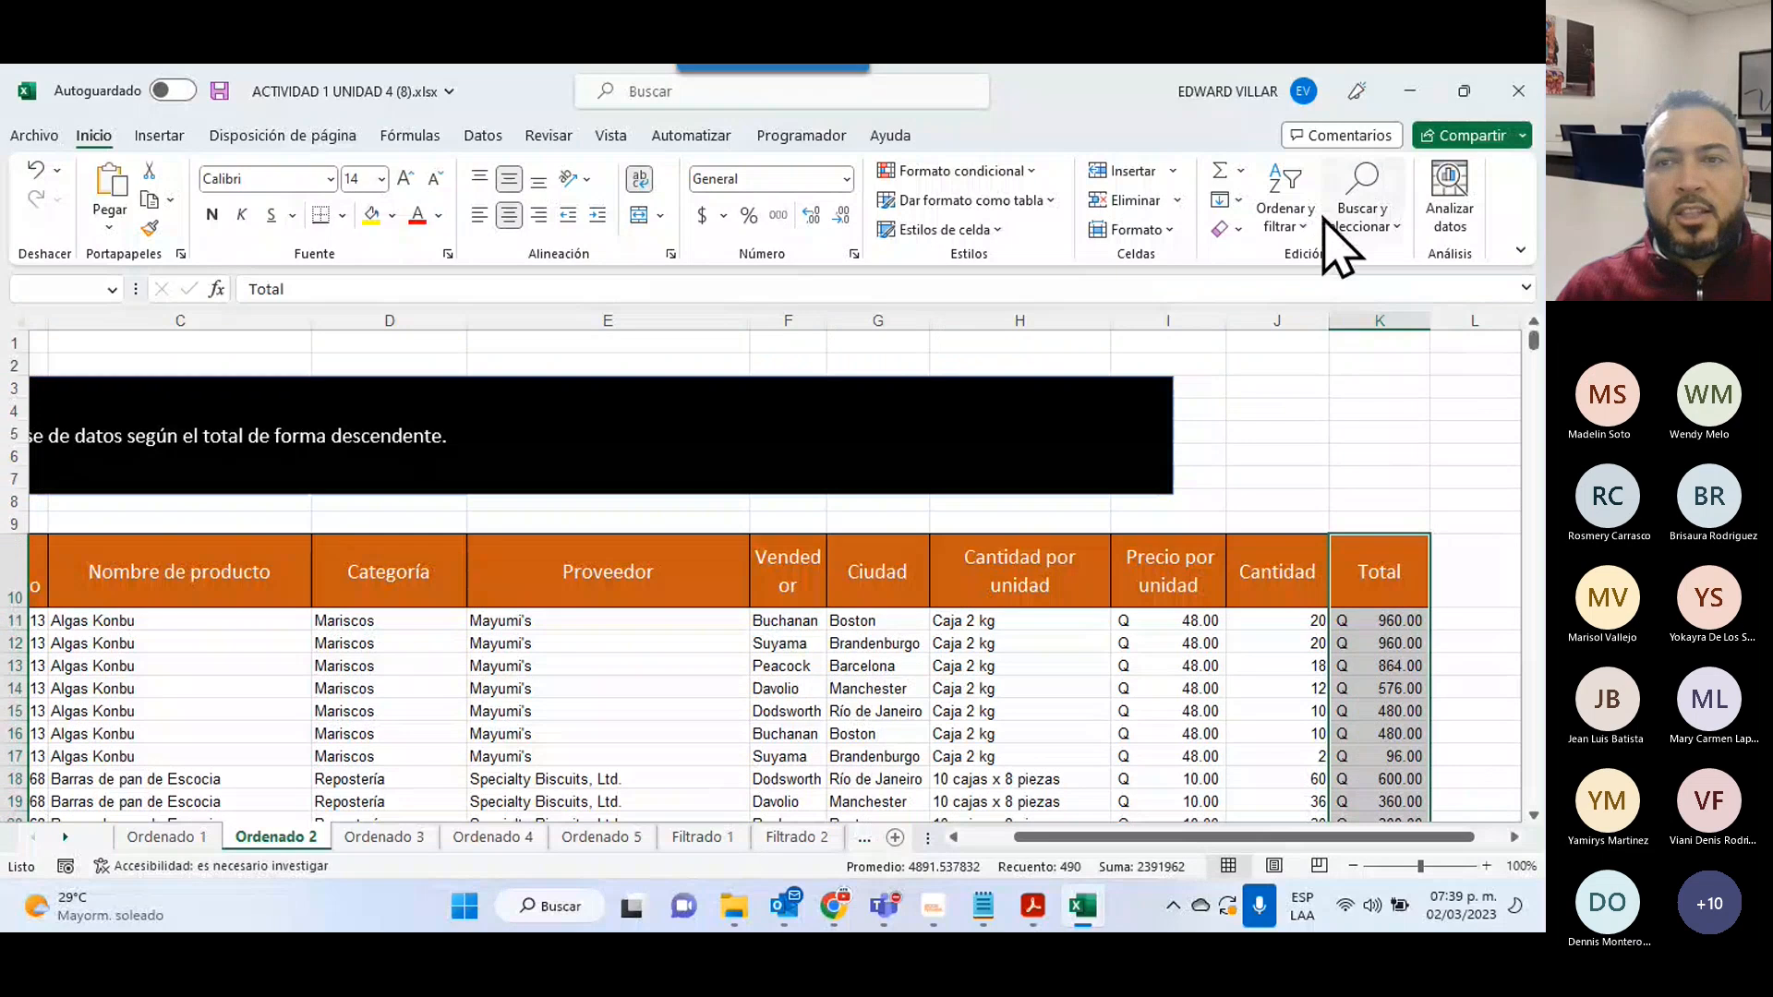
click(1301, 226)
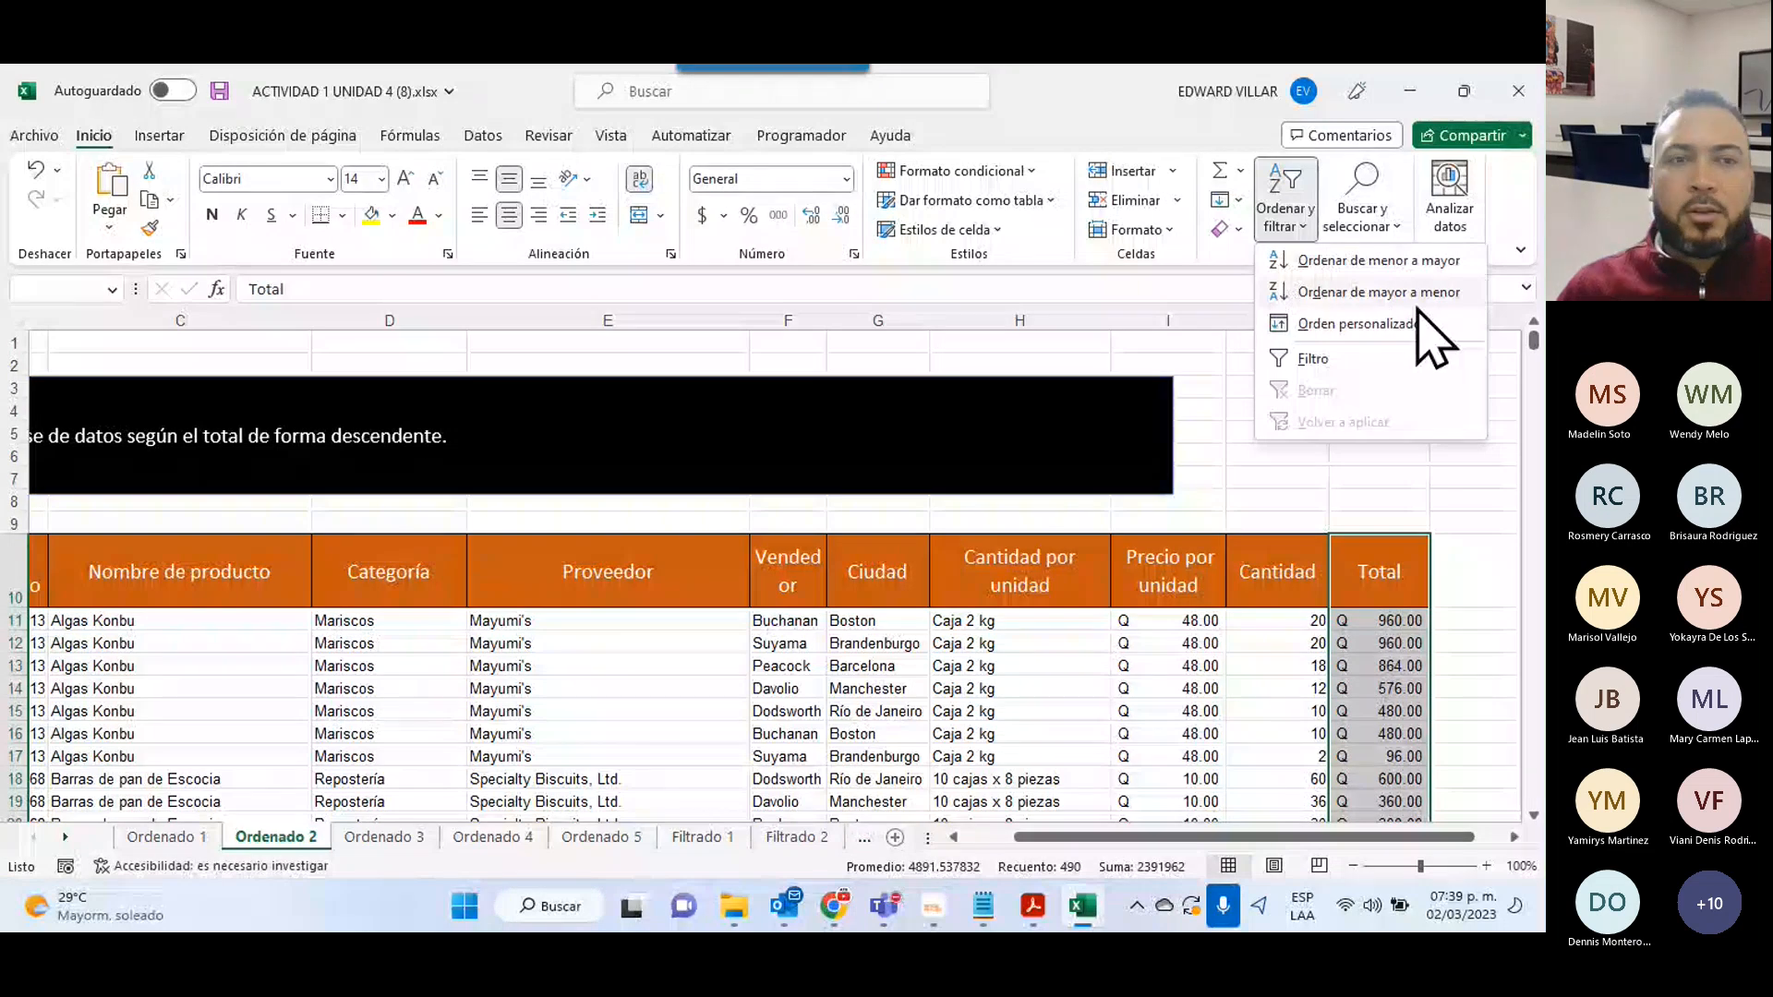
click(1358, 293)
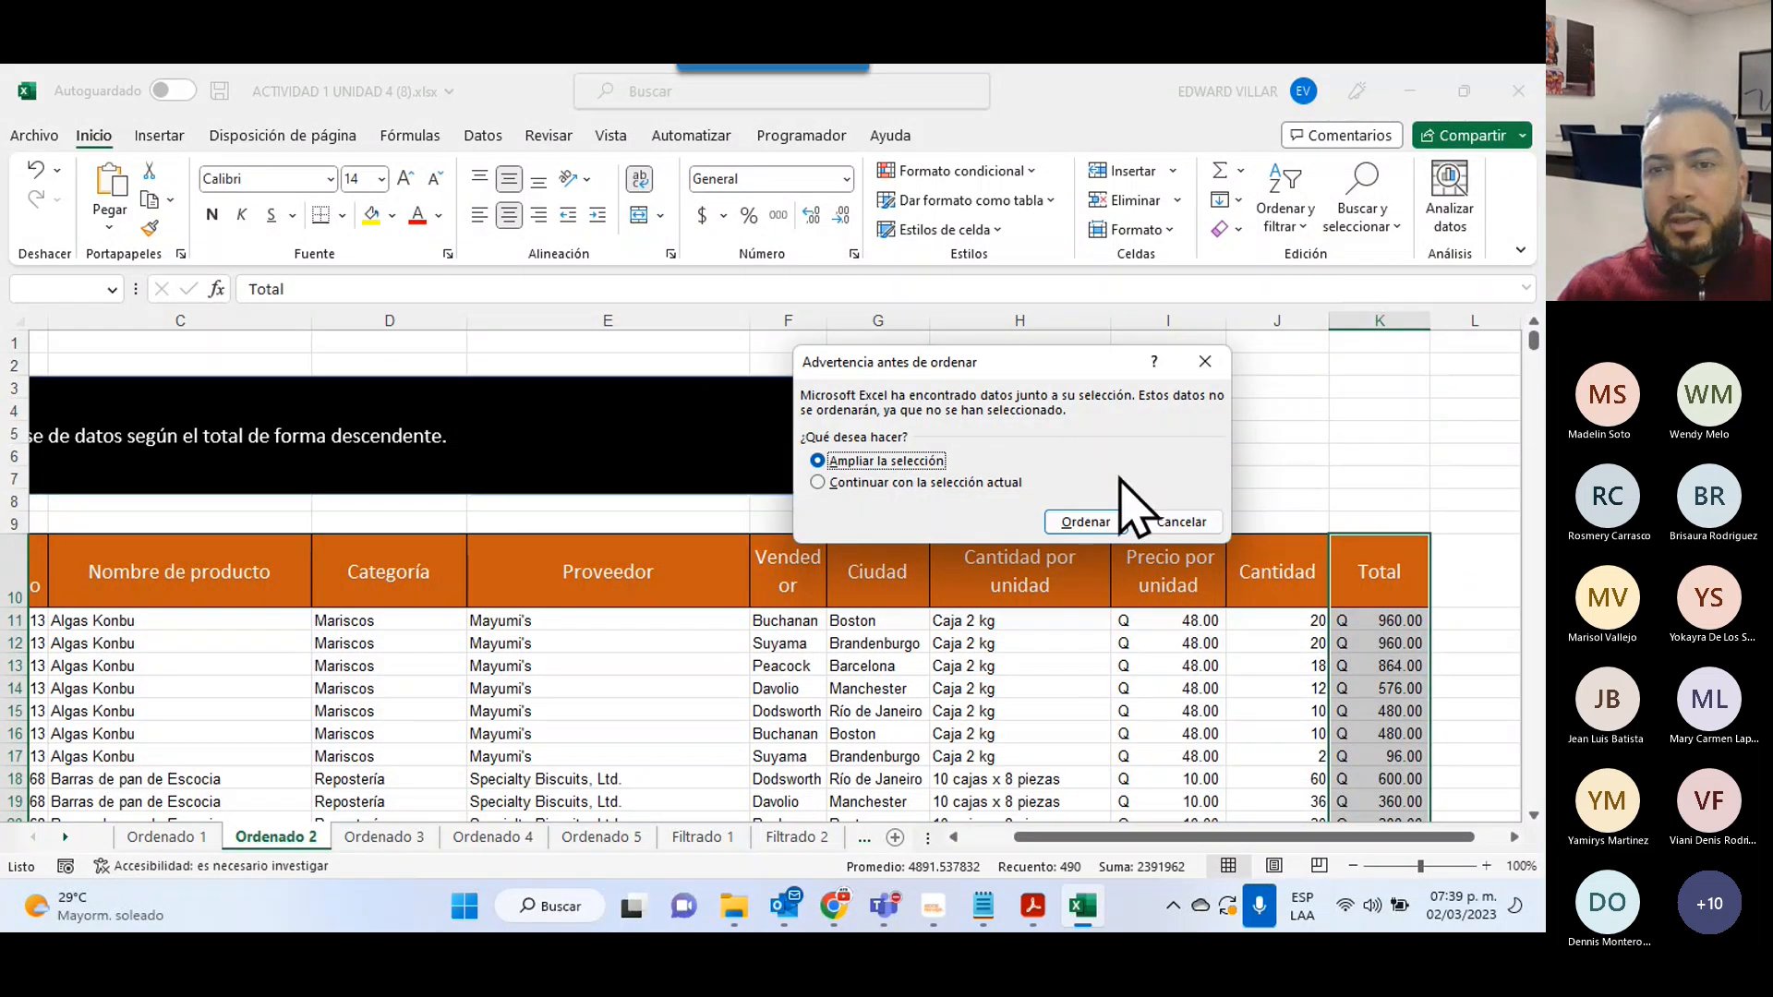
click(1071, 524)
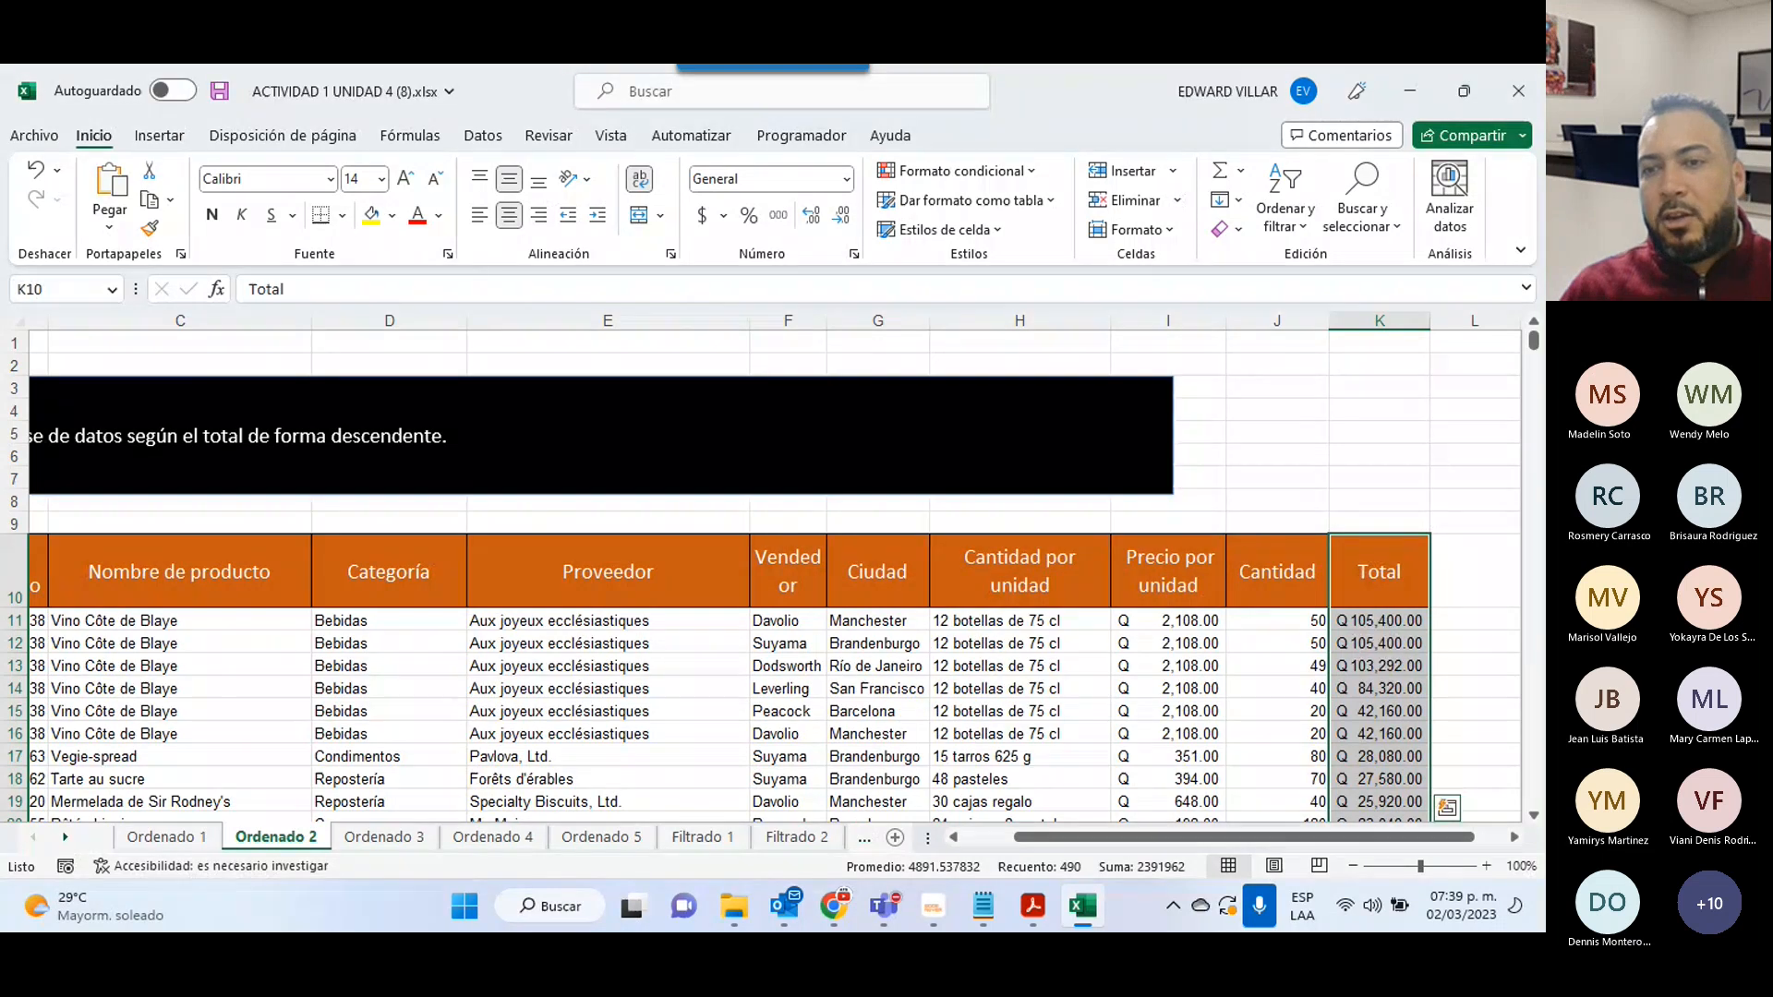
scroll(1438, 600, down, 3)
scroll(1439, 600, down, 14)
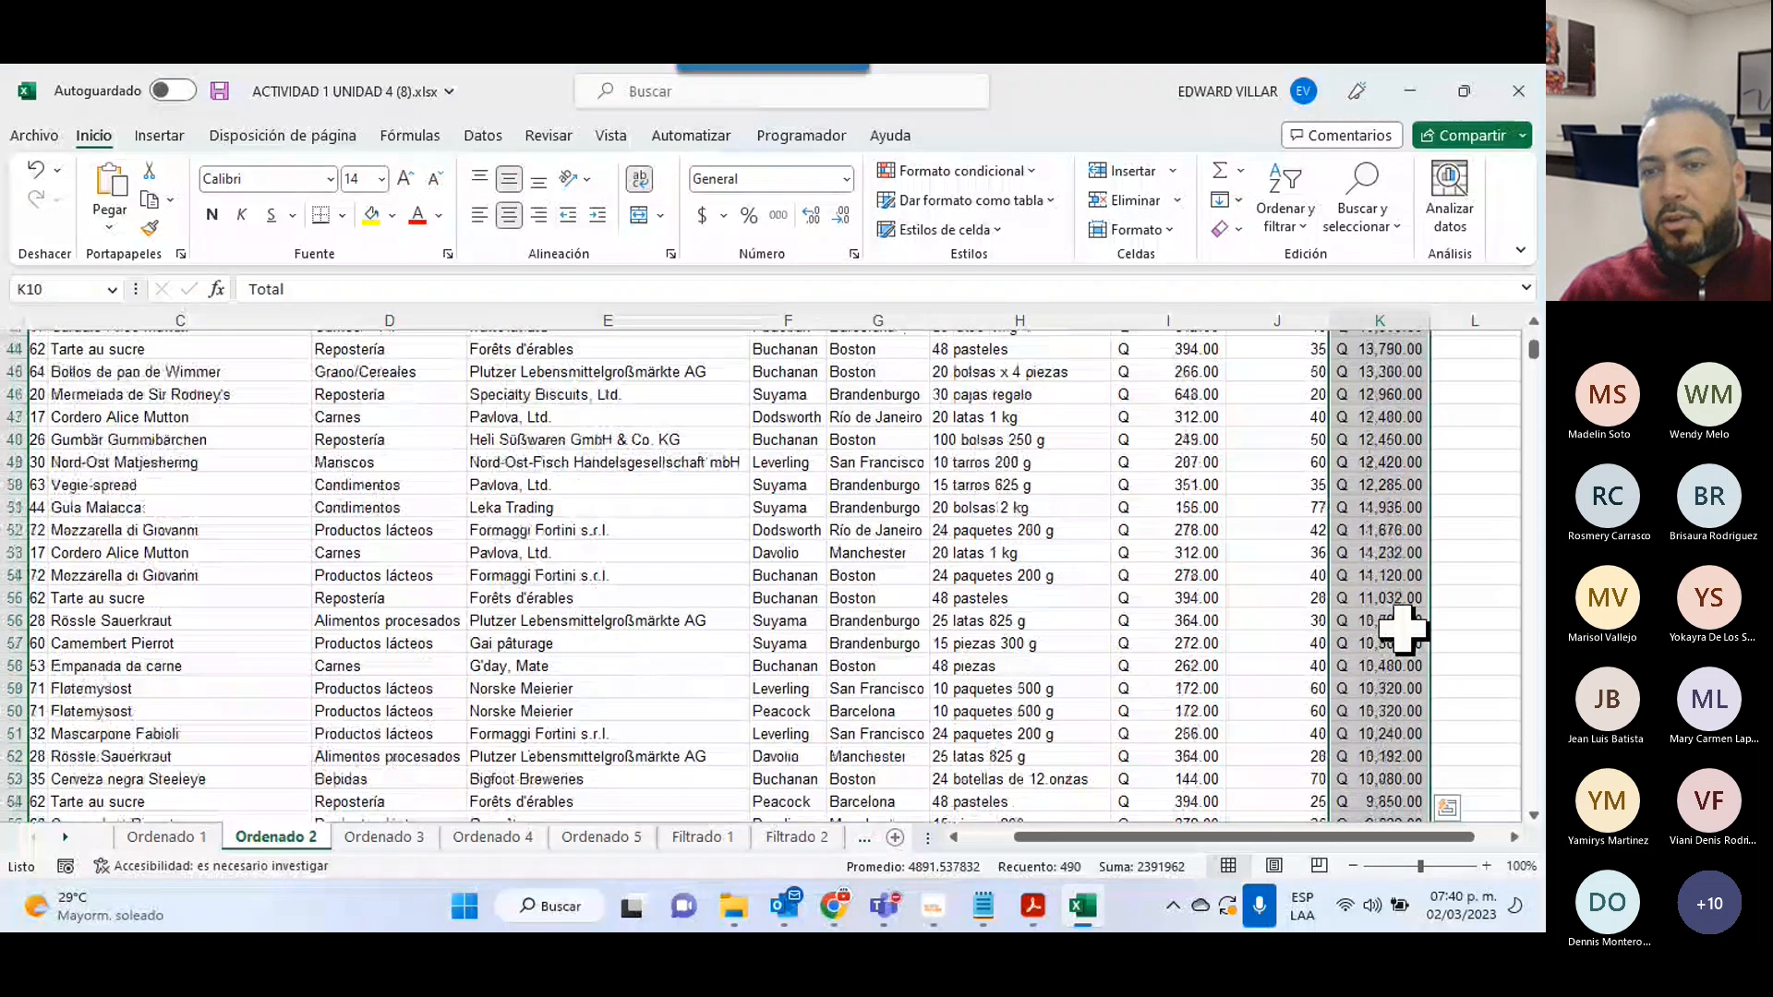
scroll(1404, 630, up, 9)
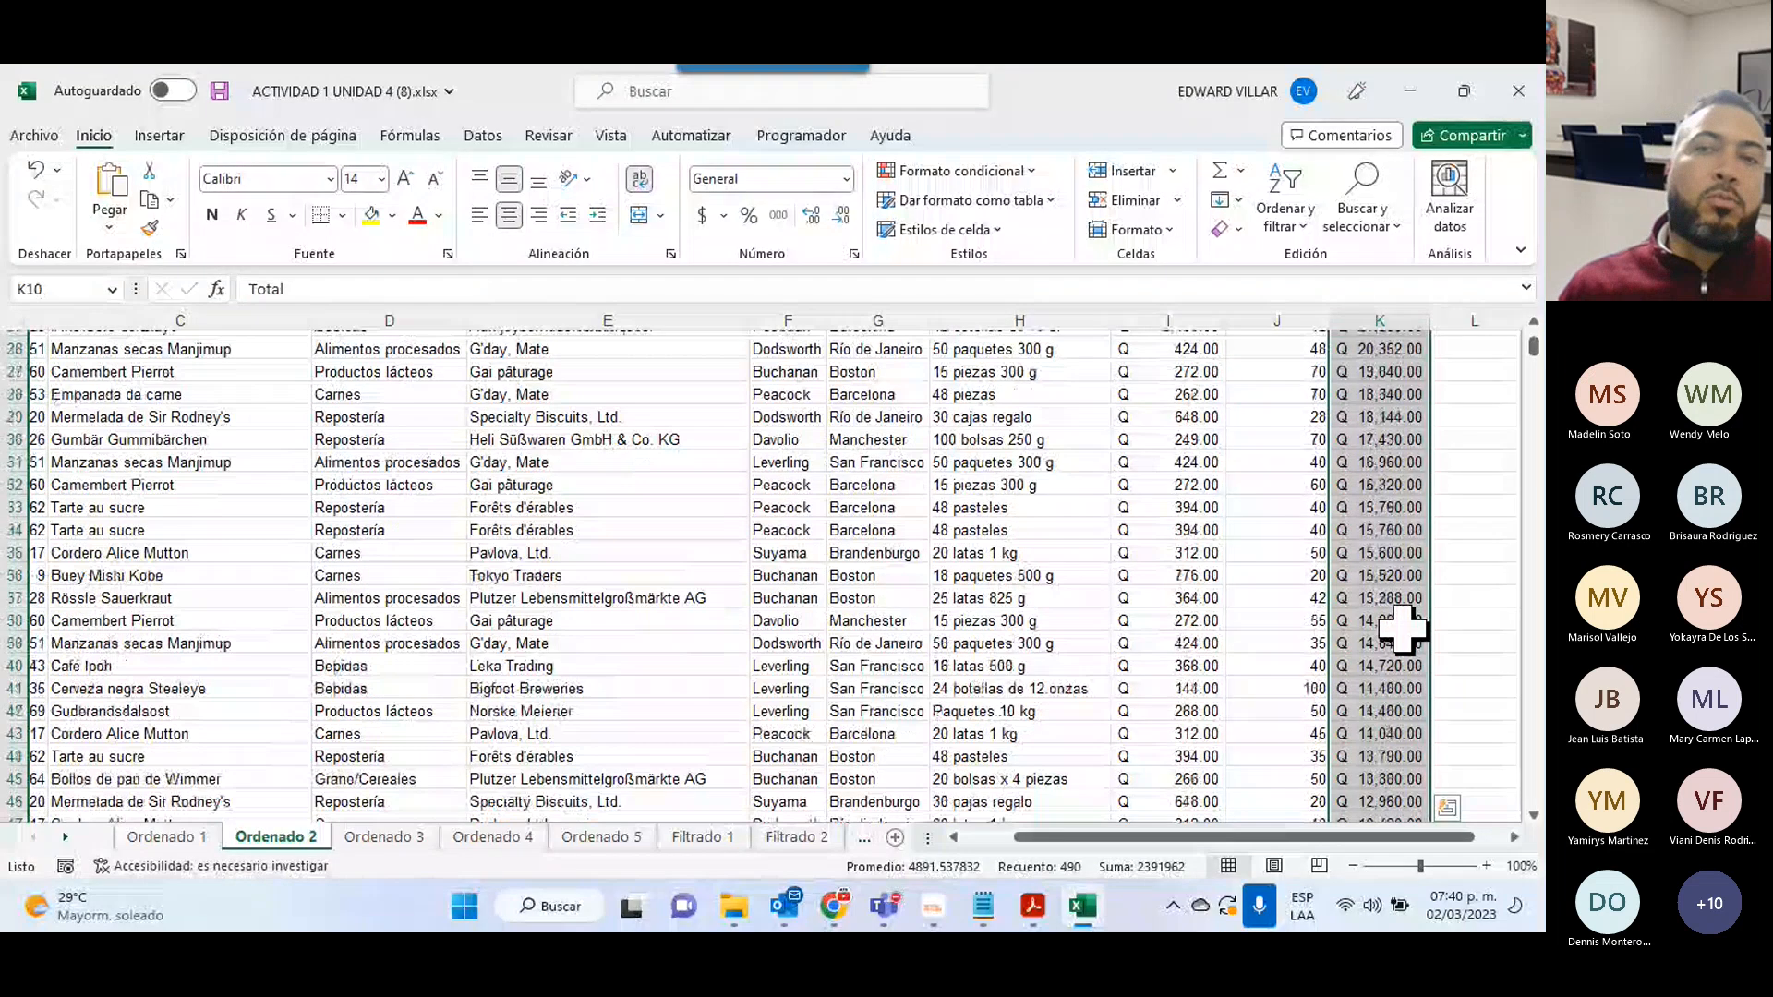
- Open the Ordenado 3 sheet and read its instruction on the required supplier order
scroll(1404, 630, up, 8)
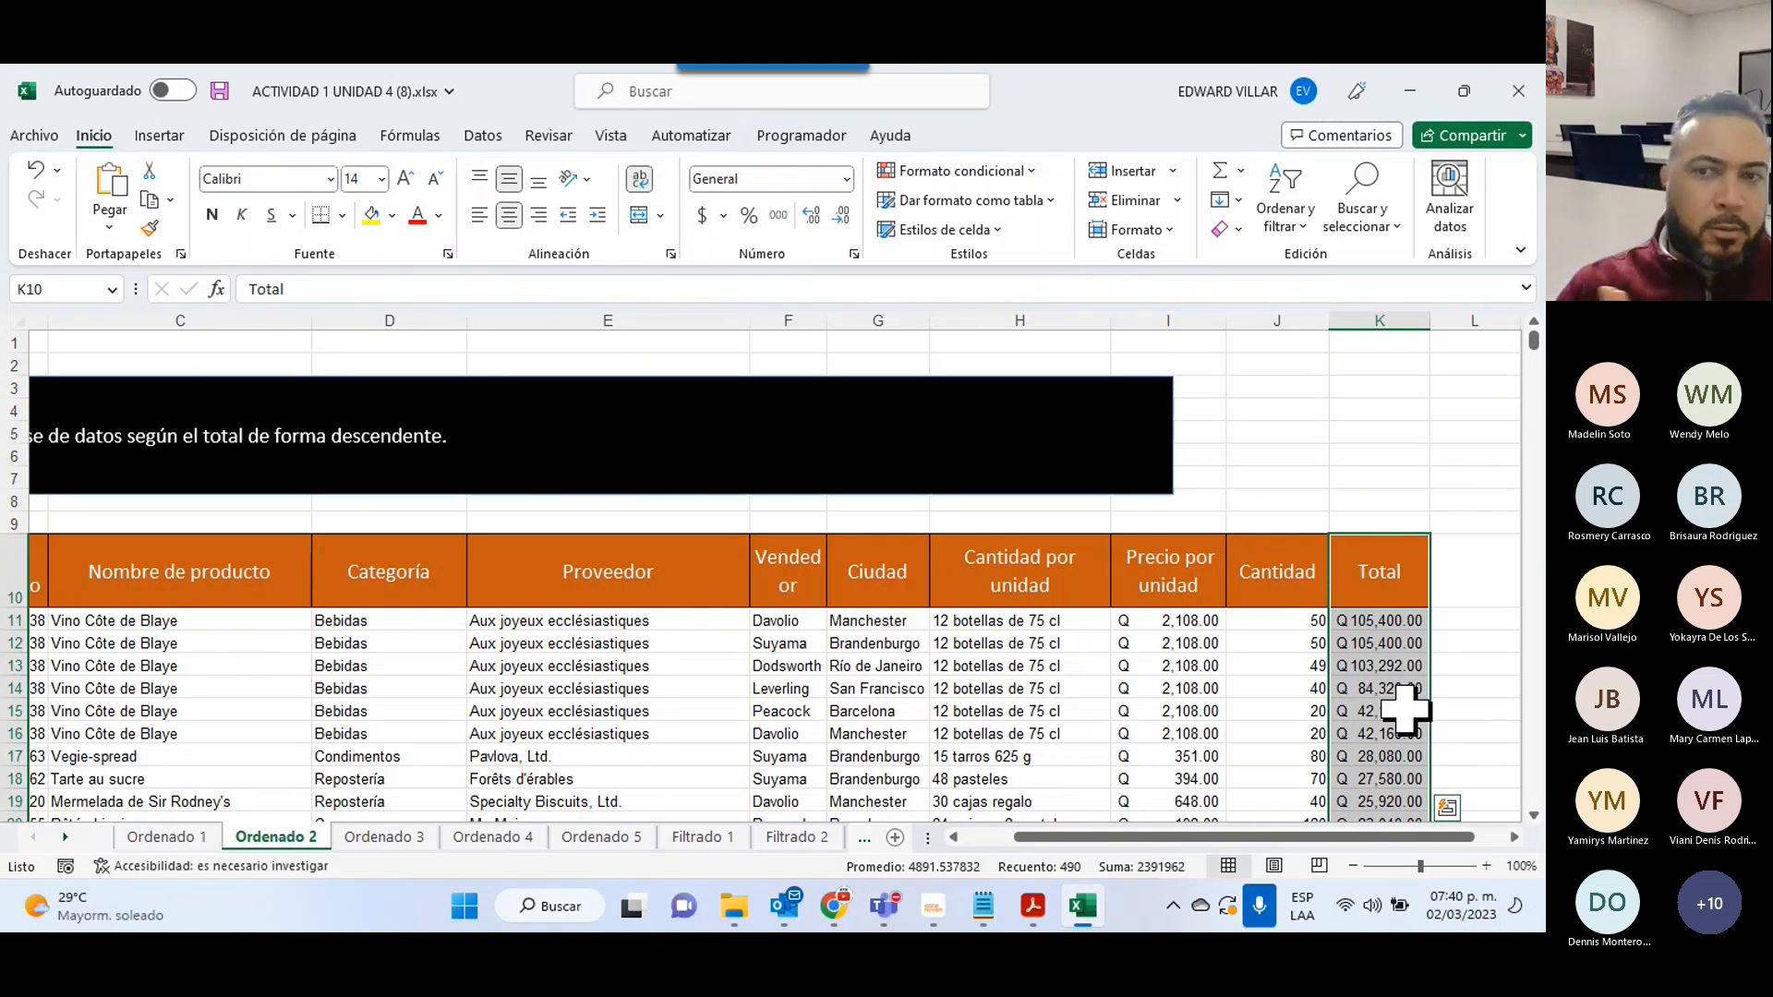
click(385, 836)
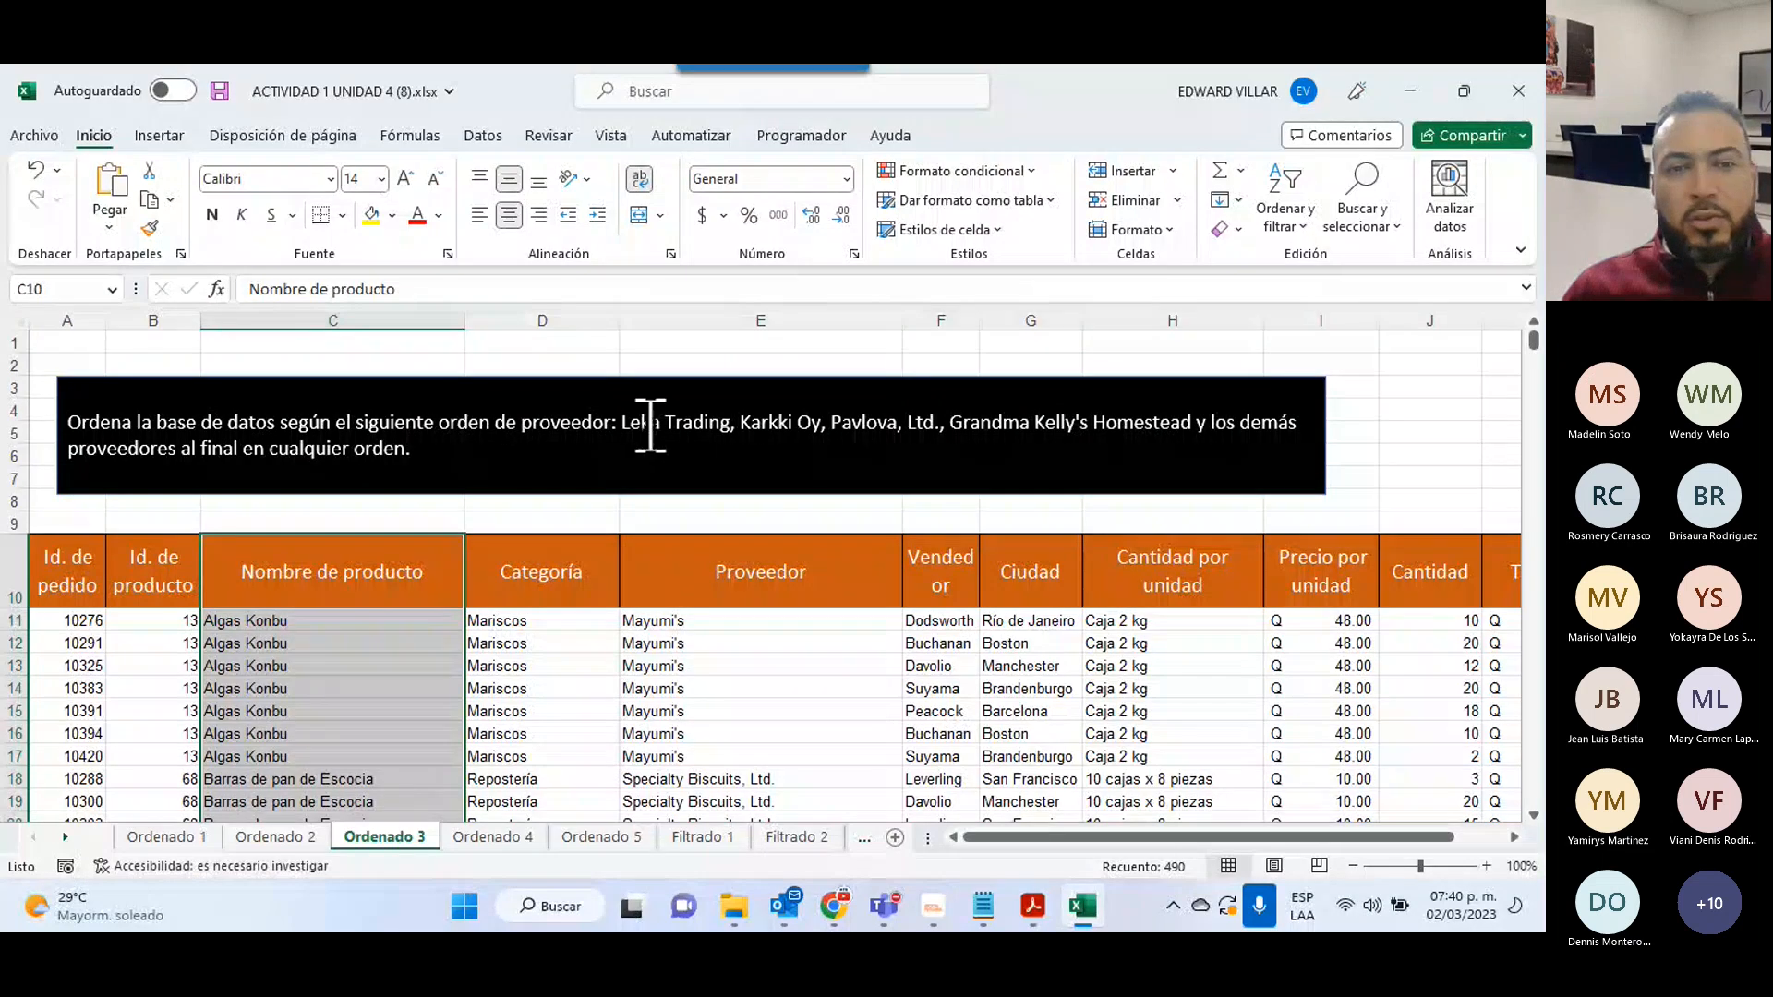
drag(762, 621, 771, 817)
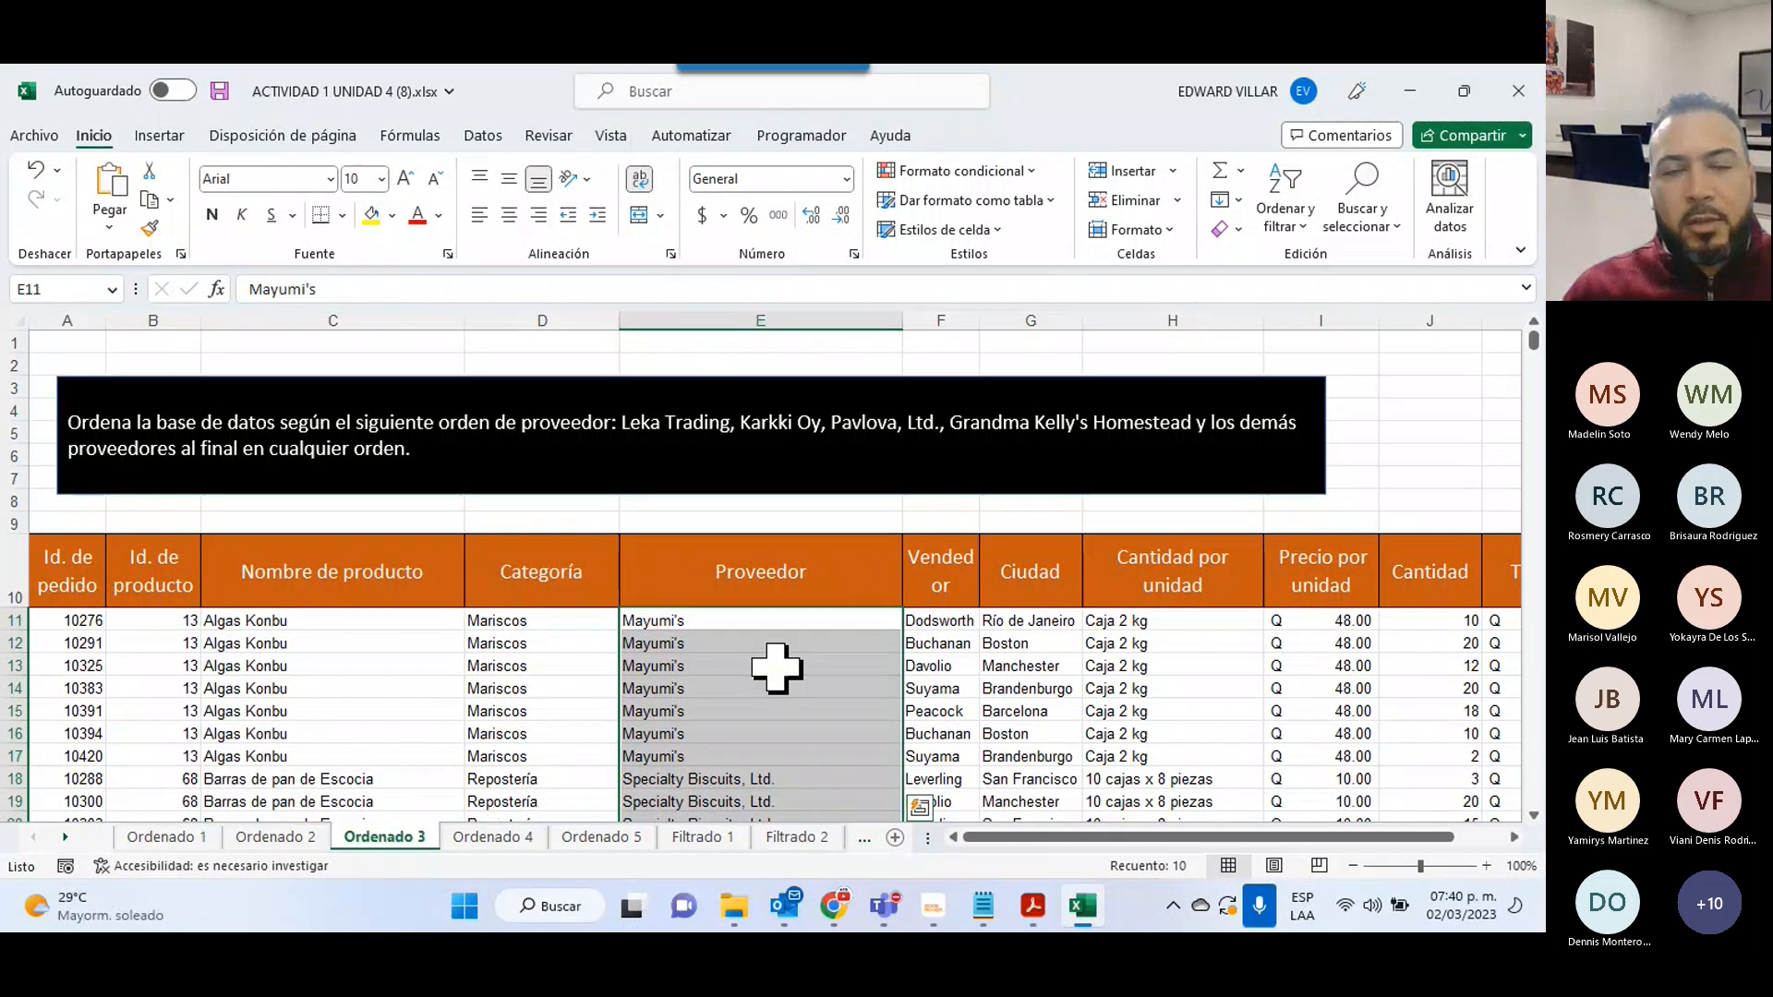
scroll(775, 667, down, 1)
scroll(782, 658, down, 1)
scroll(783, 657, up, 2)
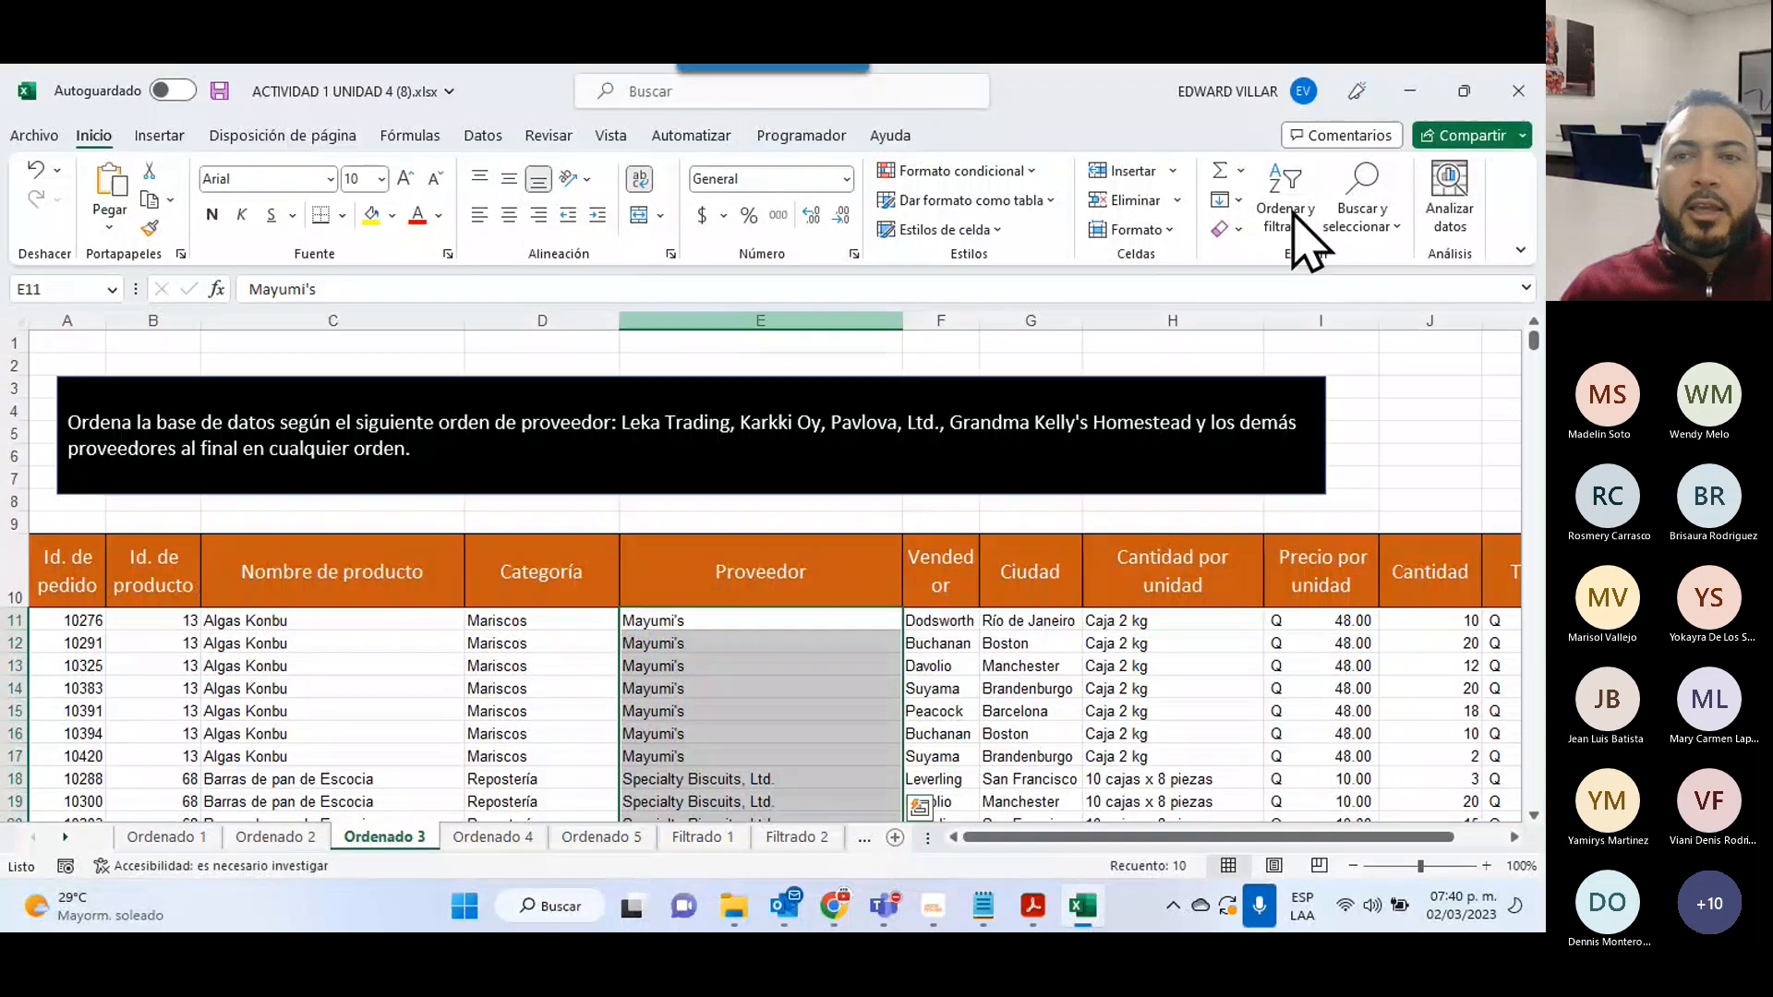
click(1293, 222)
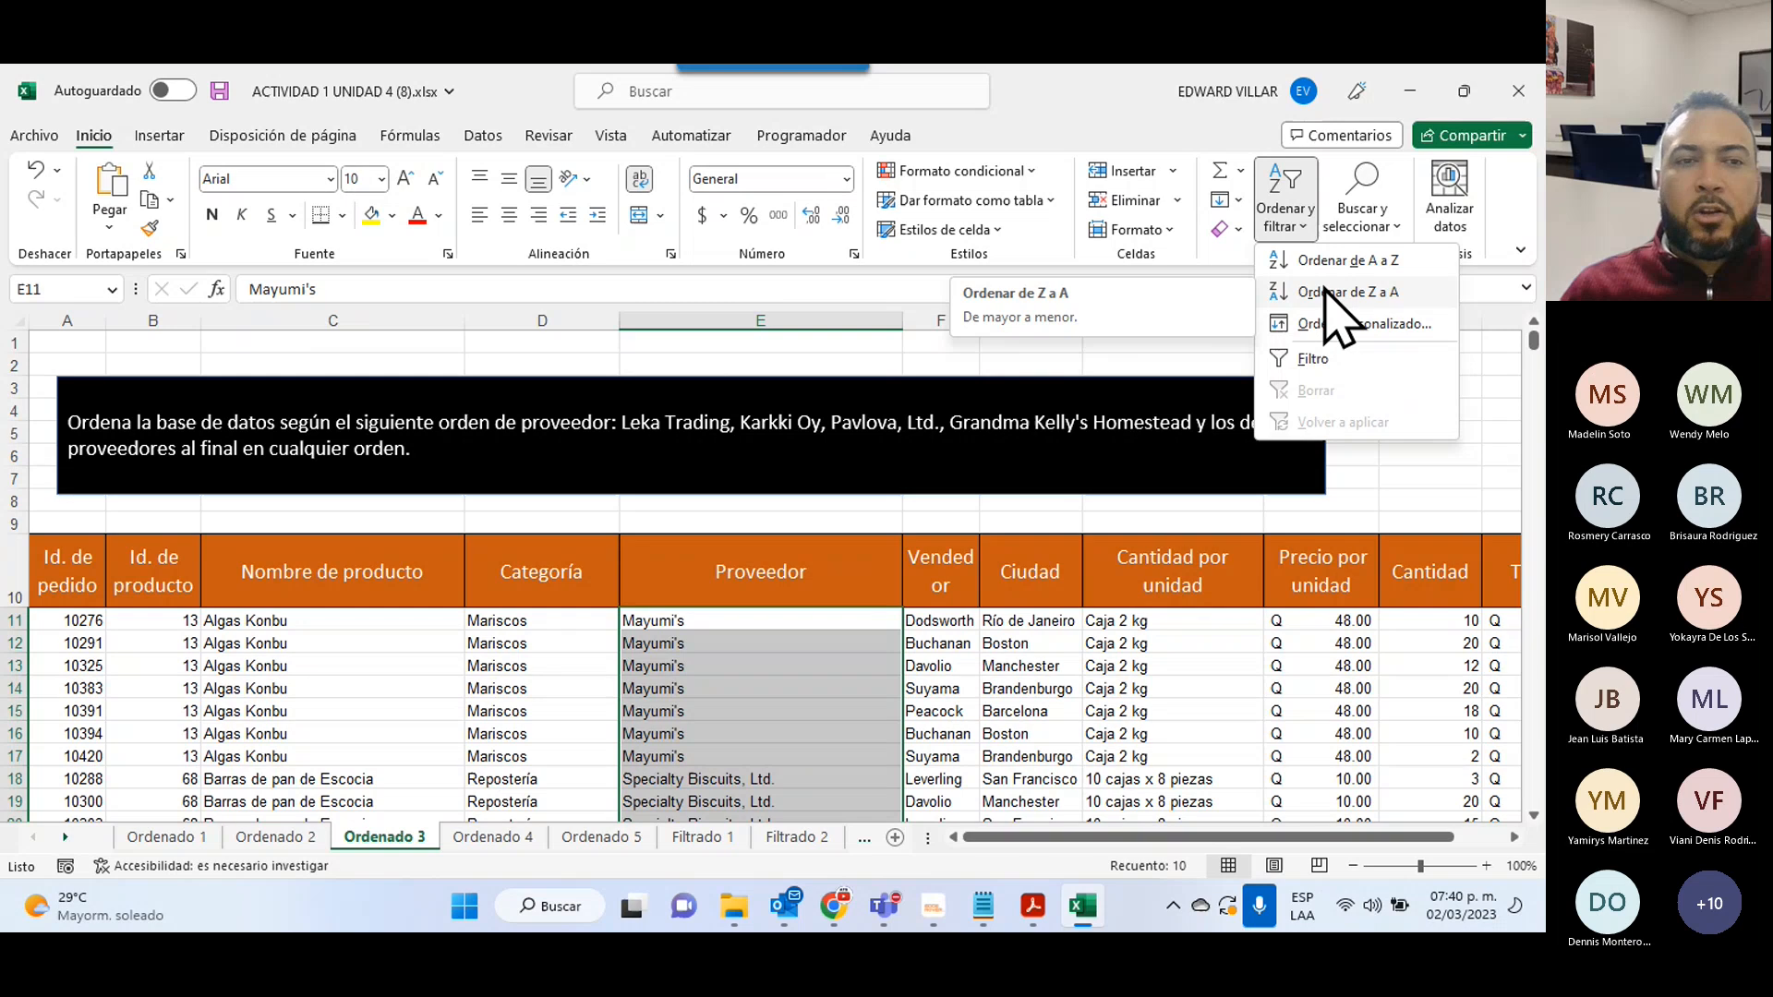
click(619, 443)
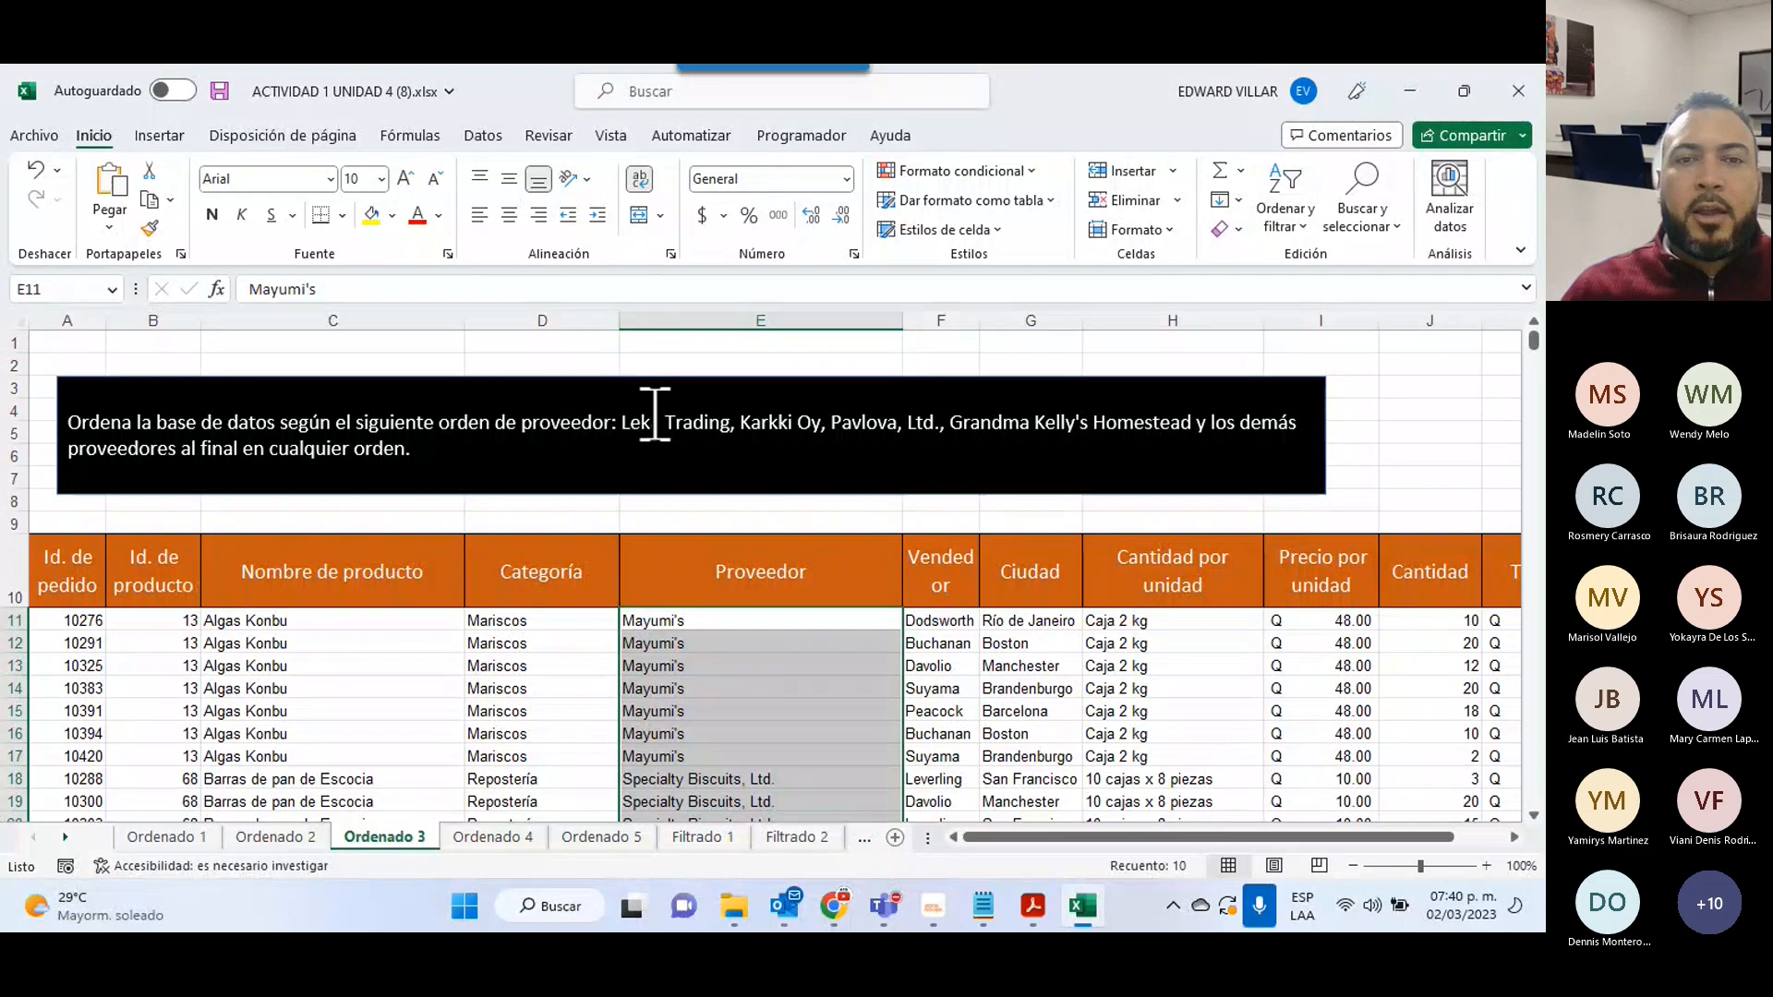
- Copy the supplier names from Leka Trading to Grandma Kelly's Homestead in the instruction text, looking through the Proveedor data meanwhile
drag(631, 426, 1196, 428)
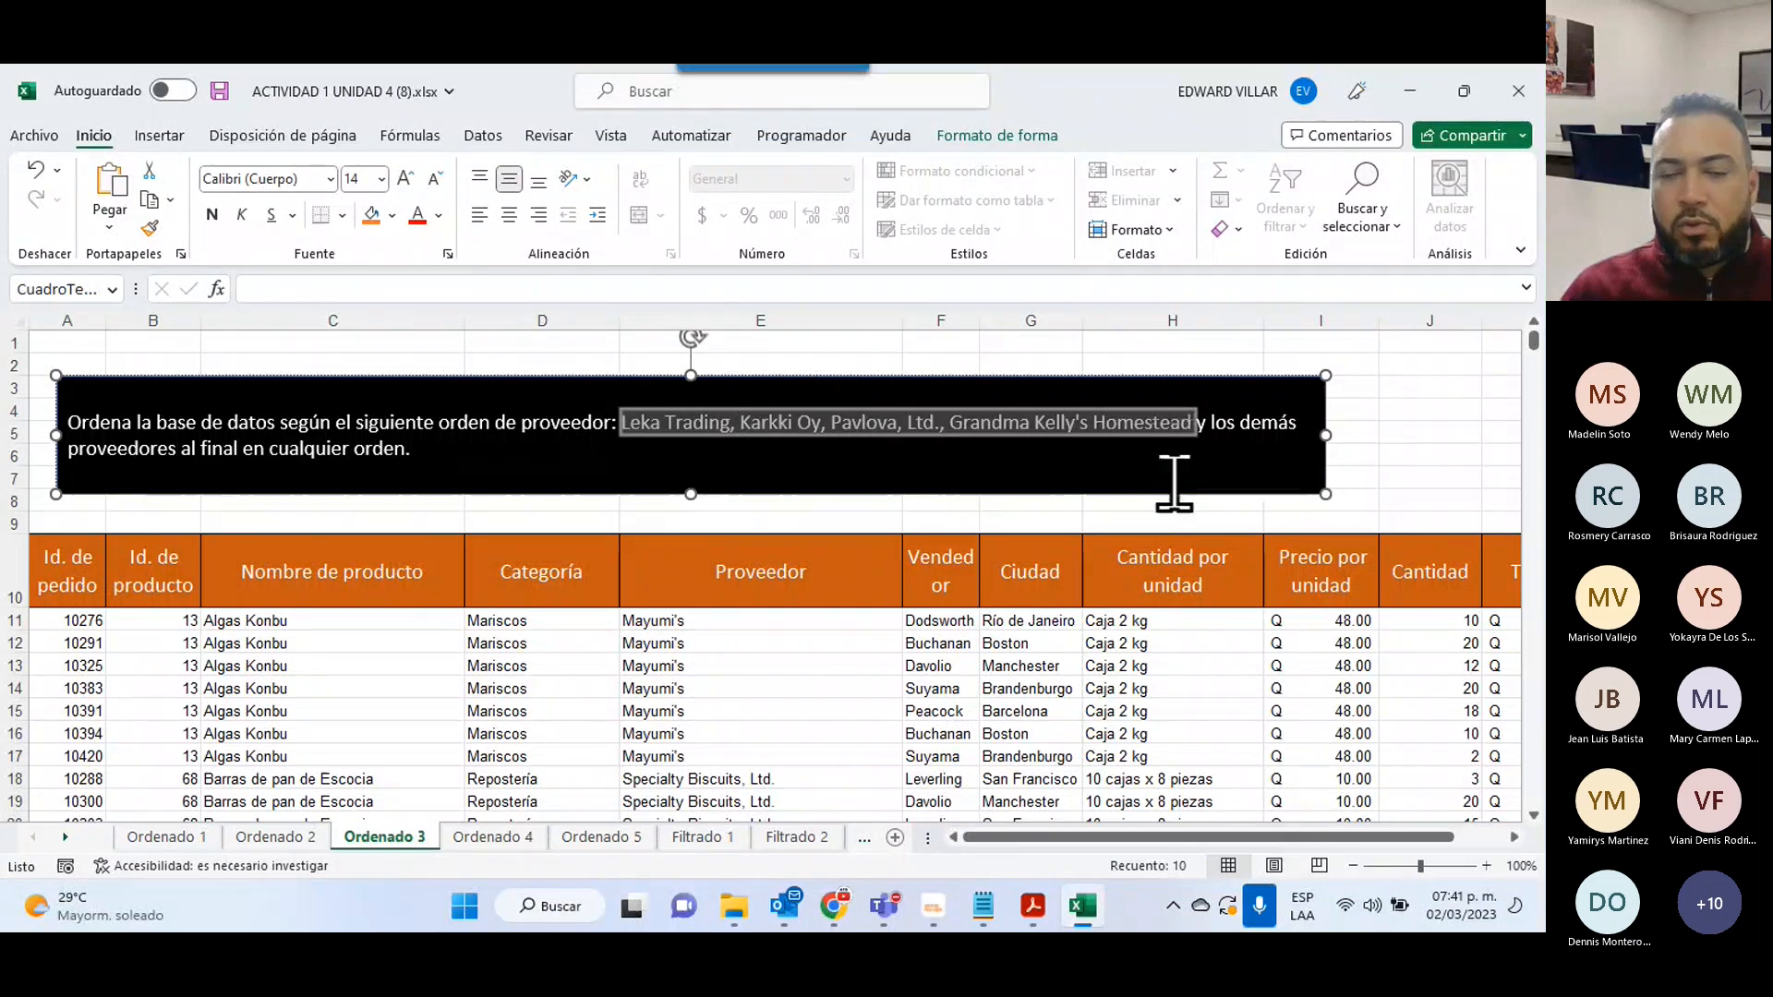
scroll(1120, 553, down, 2)
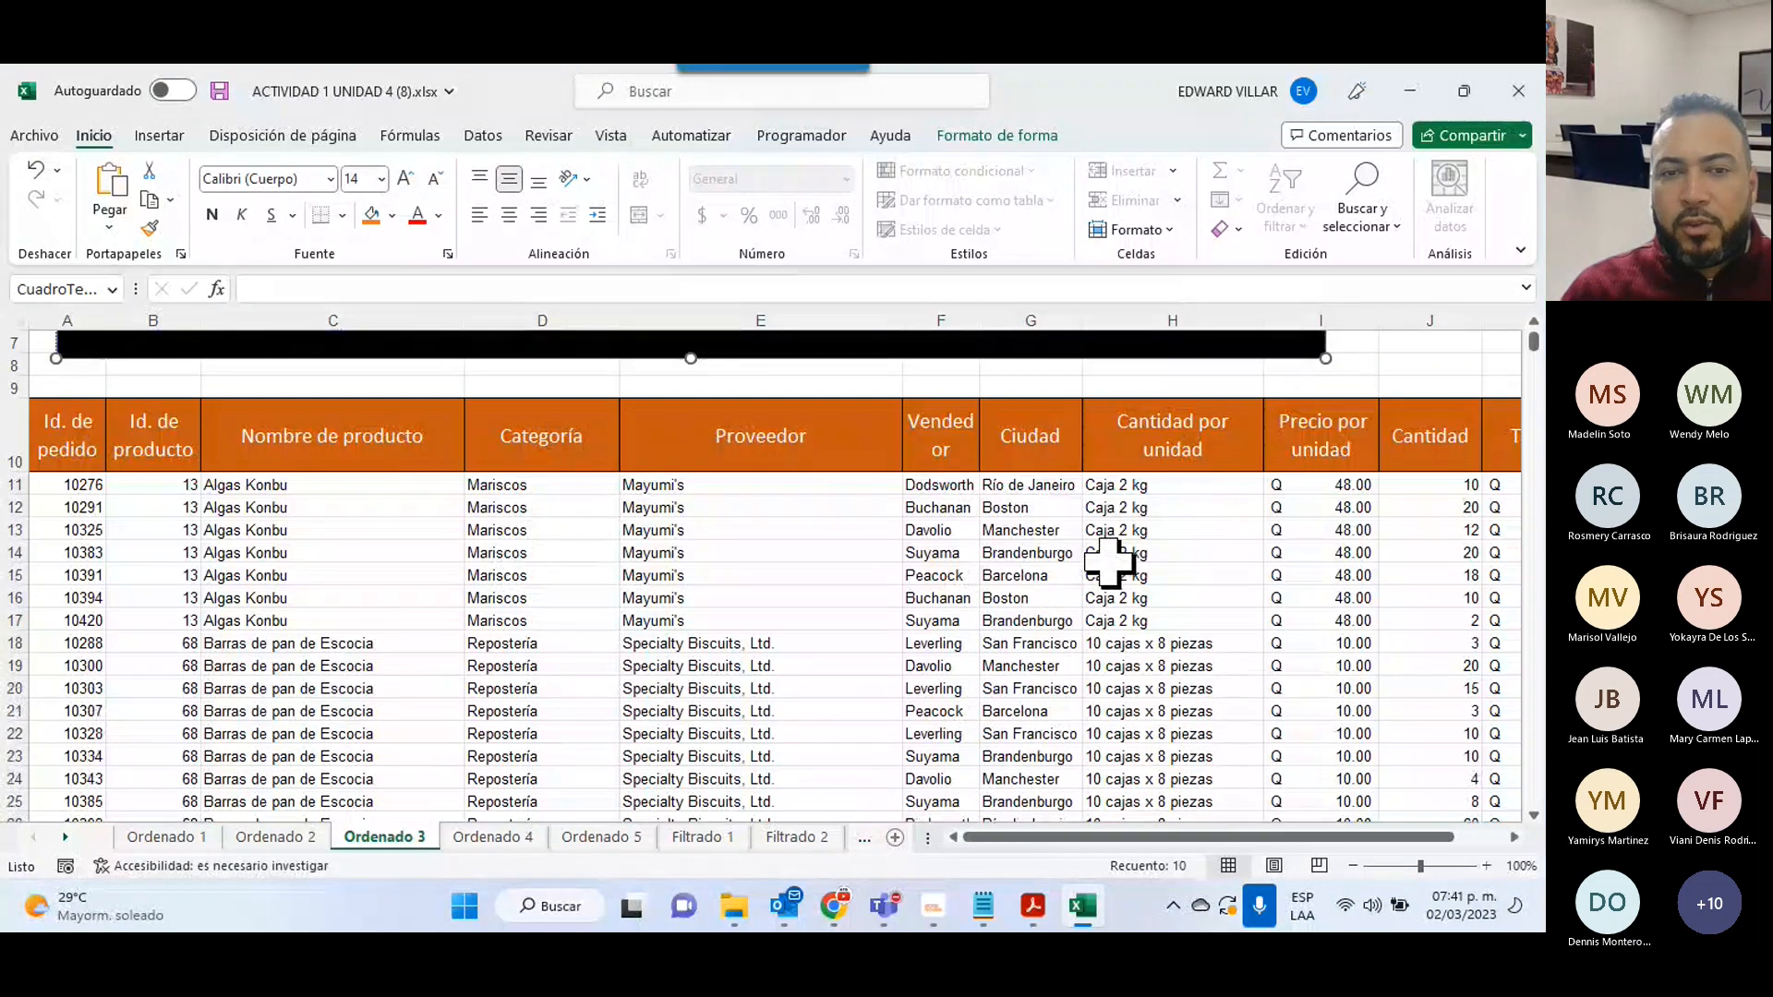
scroll(1109, 563, down, 8)
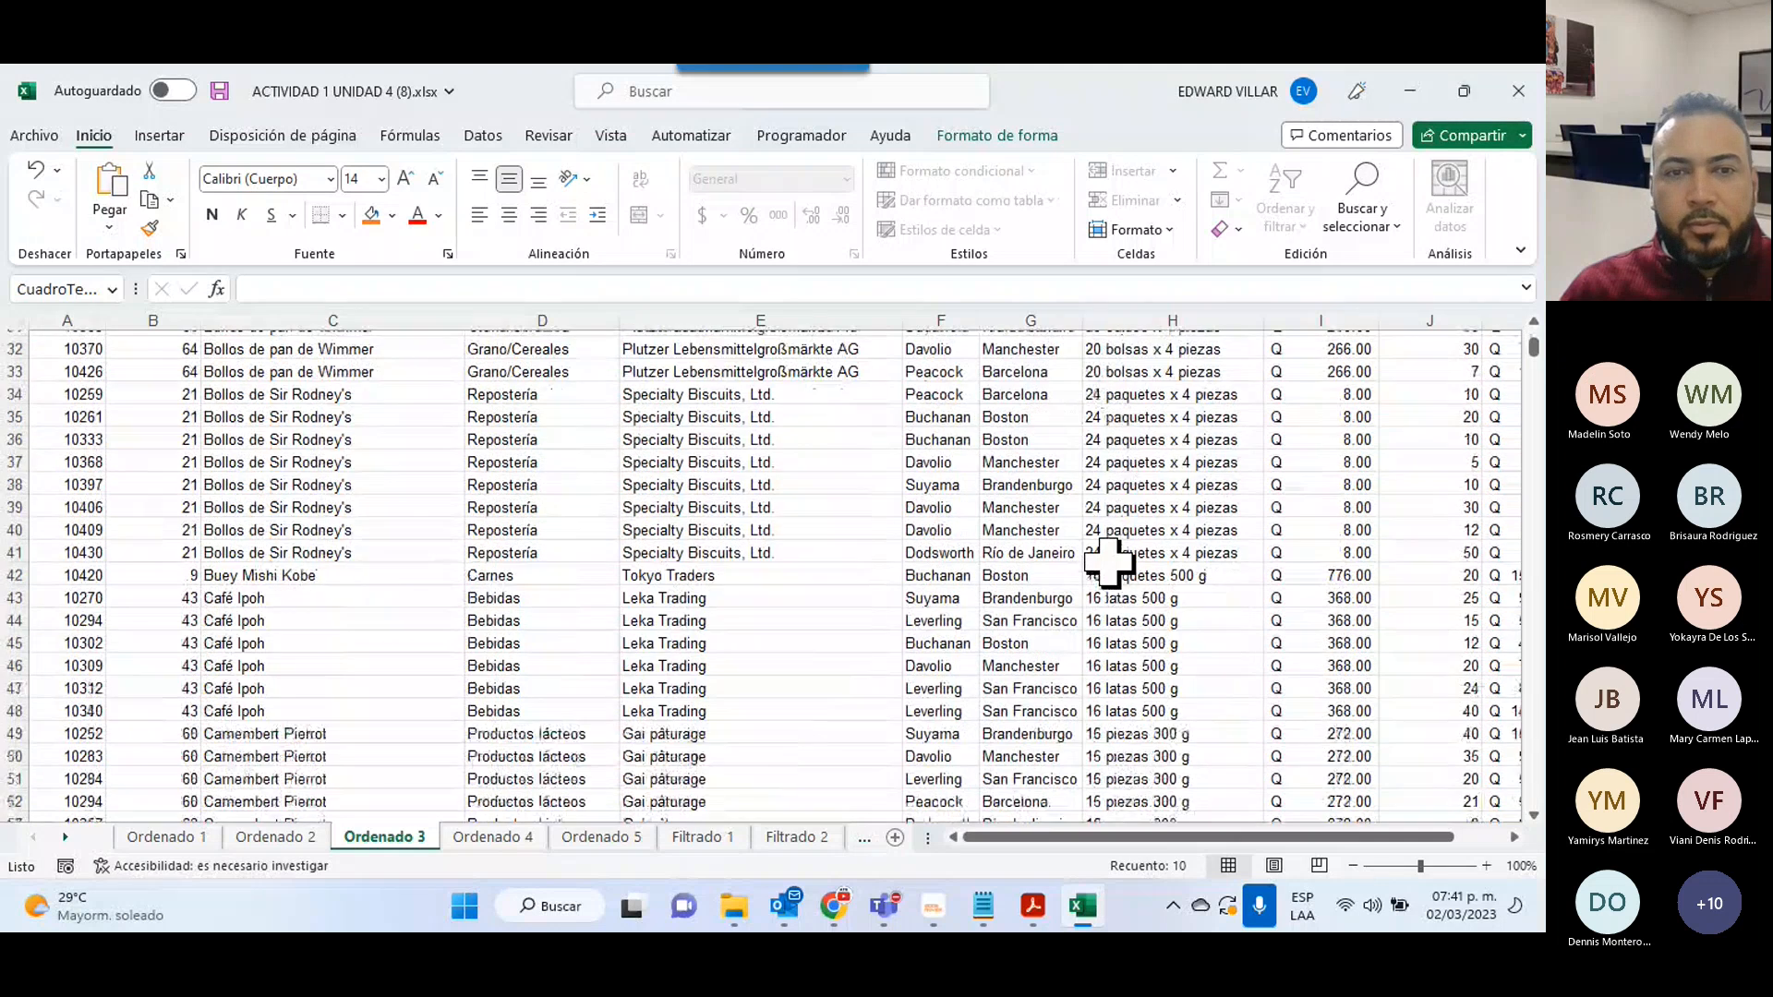
scroll(1109, 563, down, 20)
scroll(634, 515, up, 2)
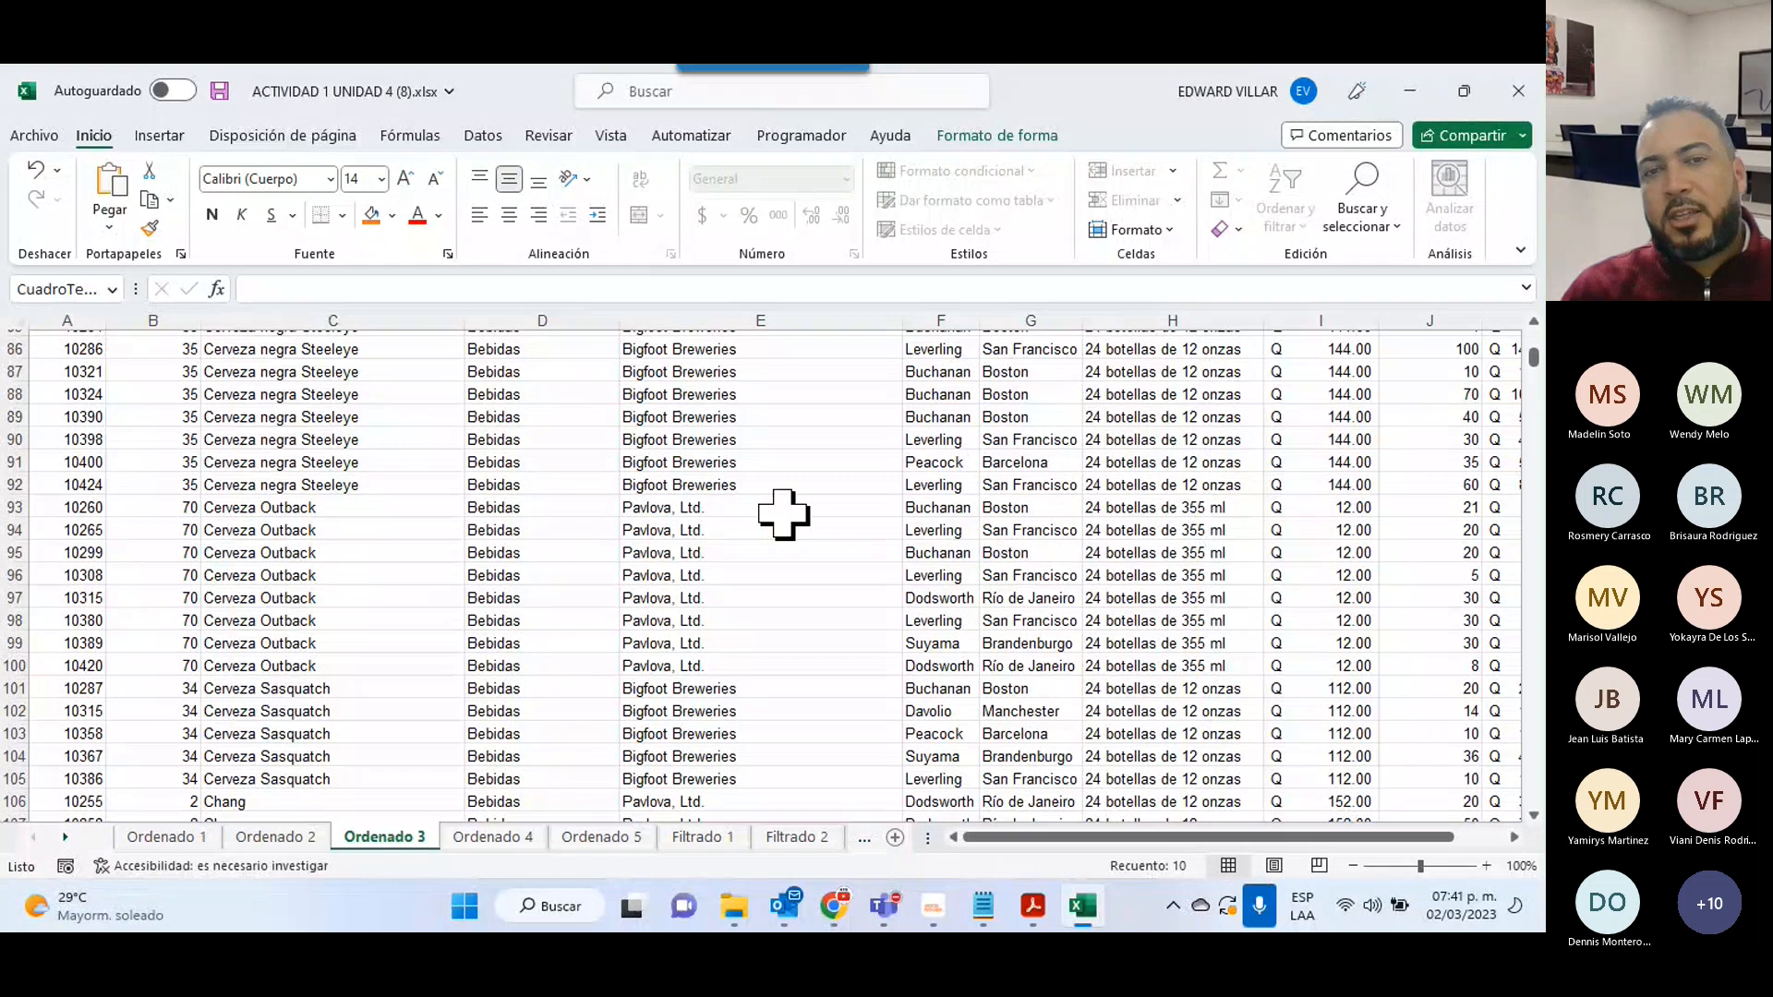
scroll(783, 514, up, 1)
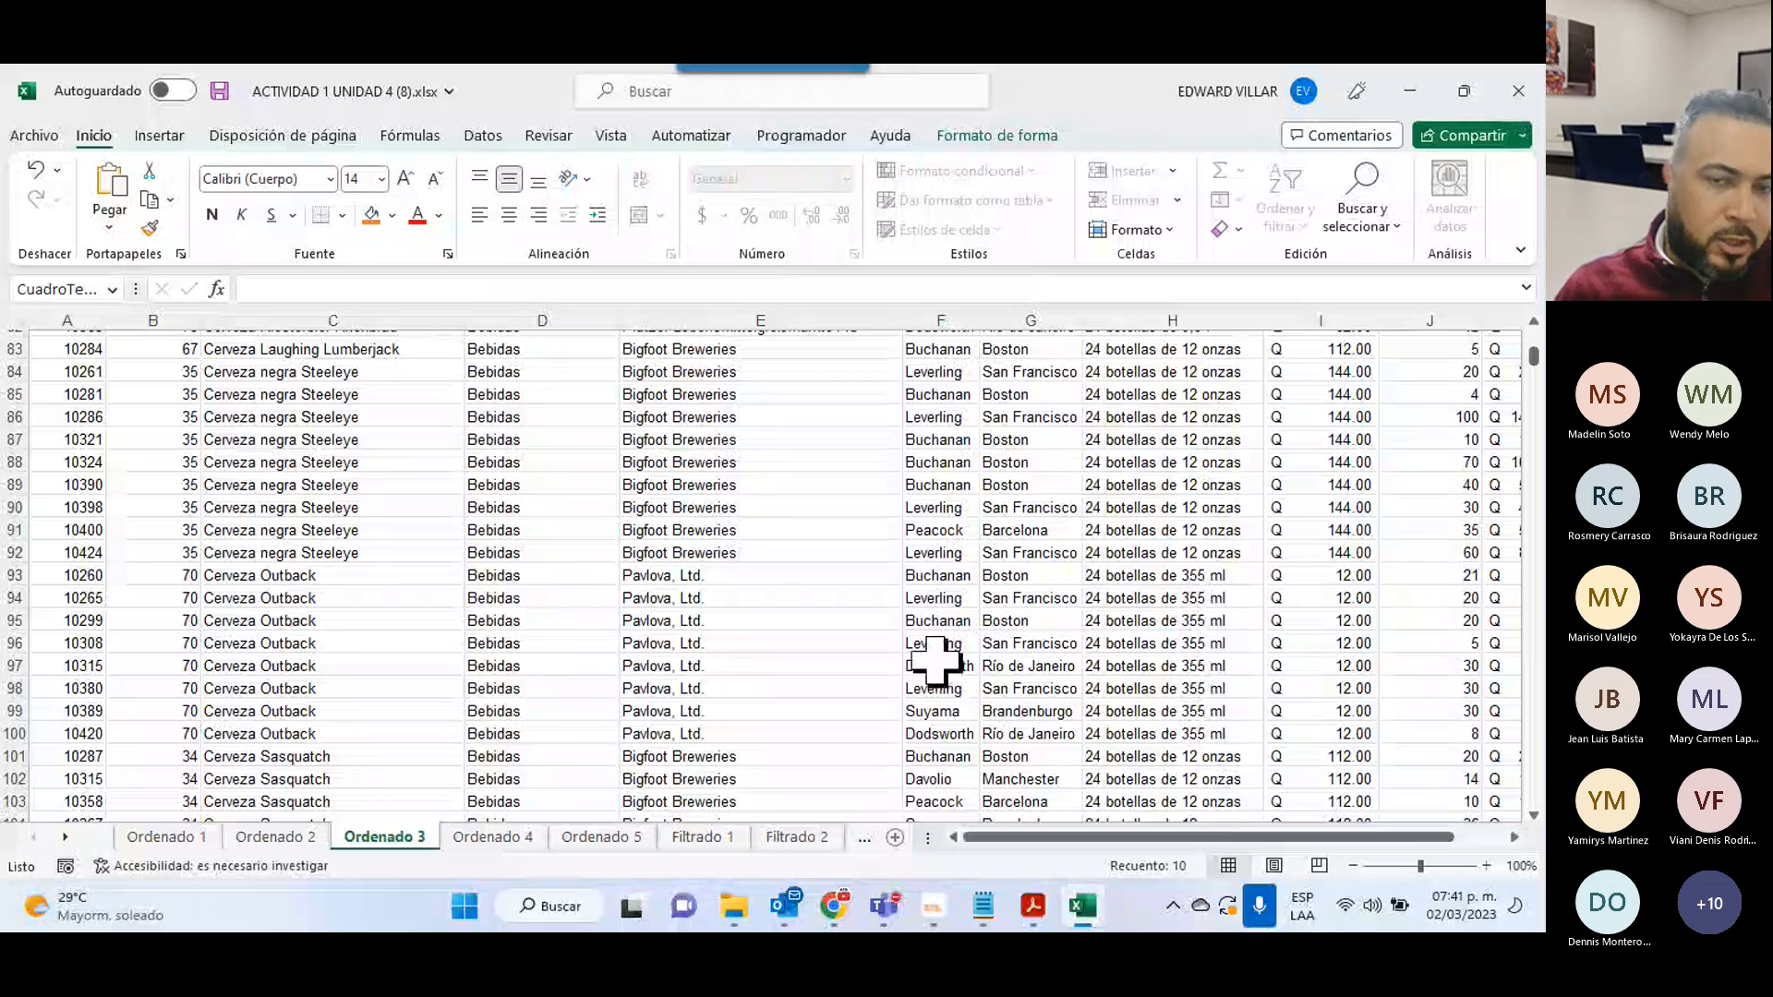
scroll(935, 660, up, 20)
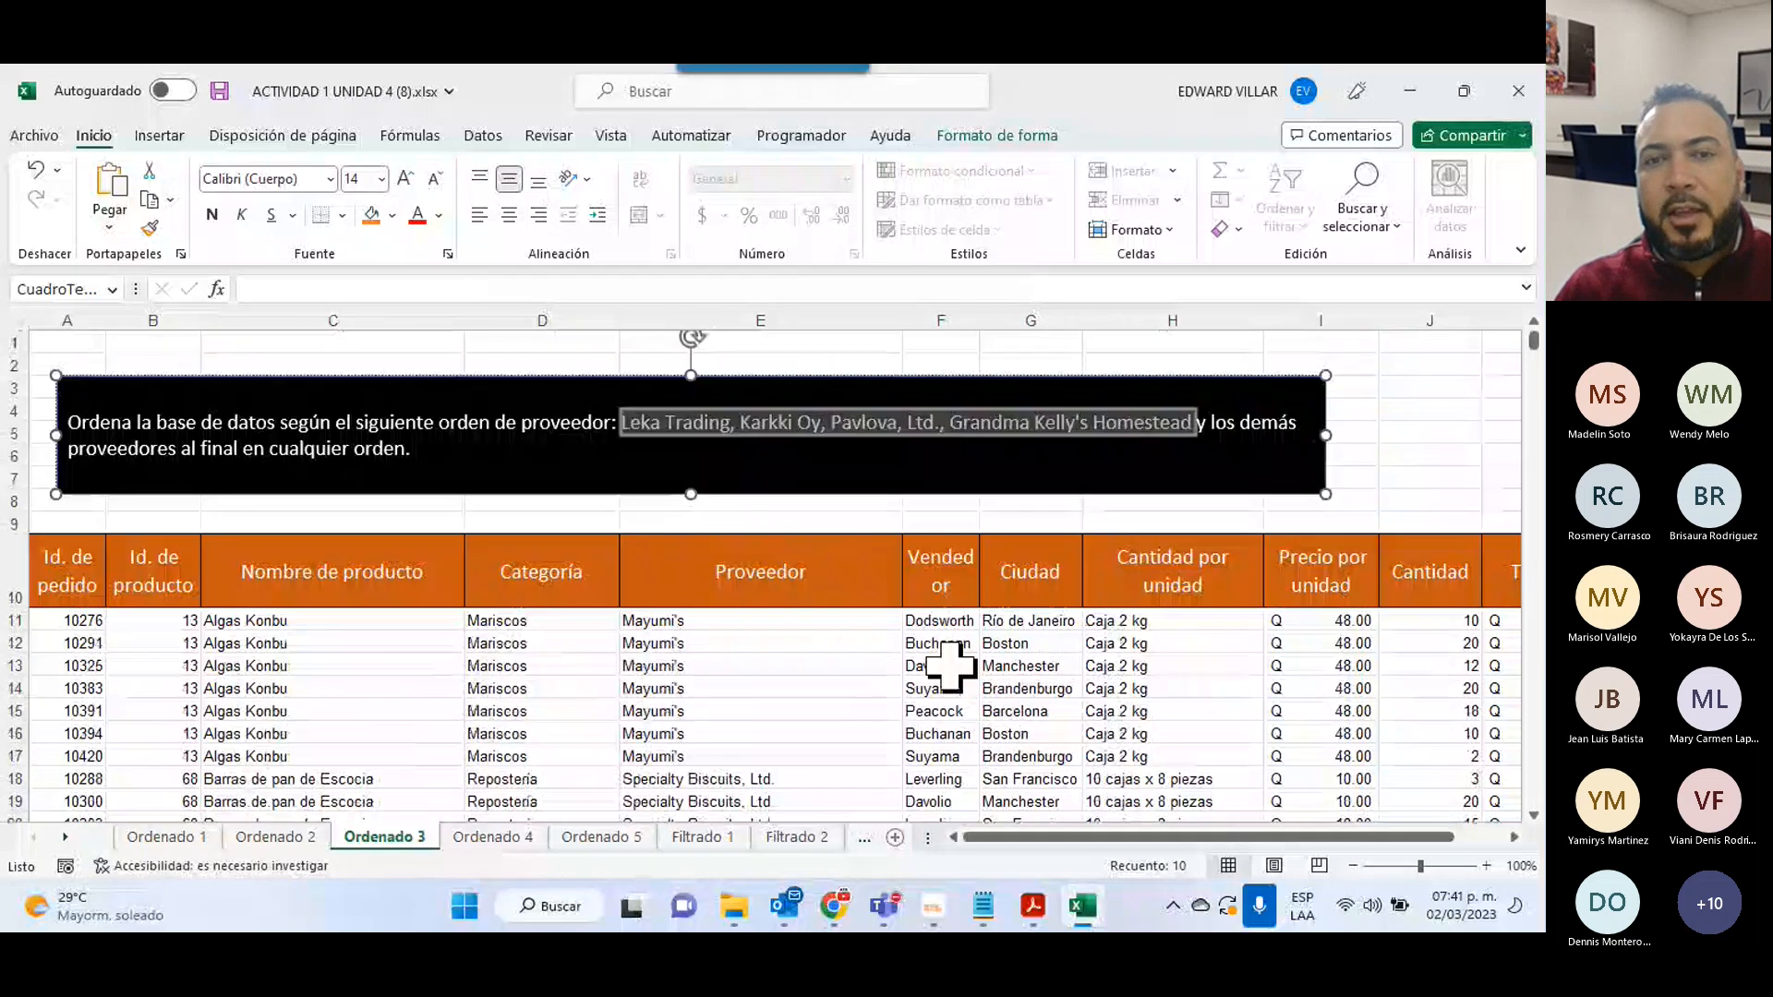
right_click(687, 397)
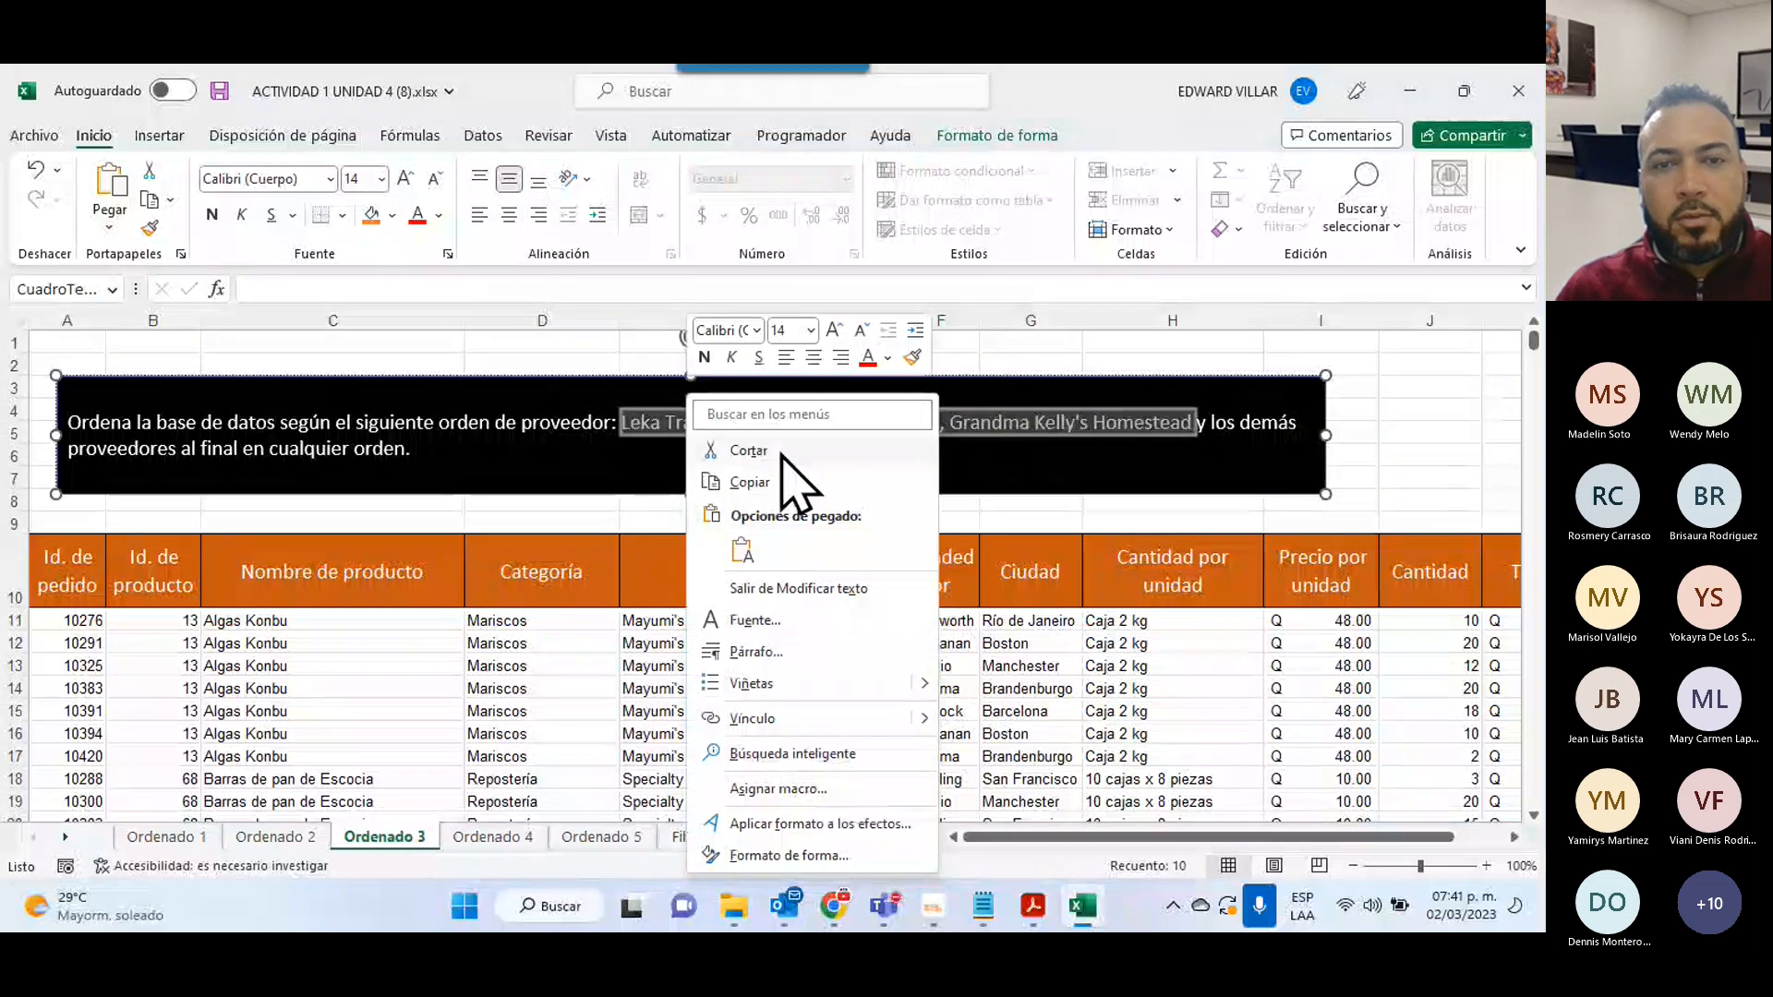
click(785, 482)
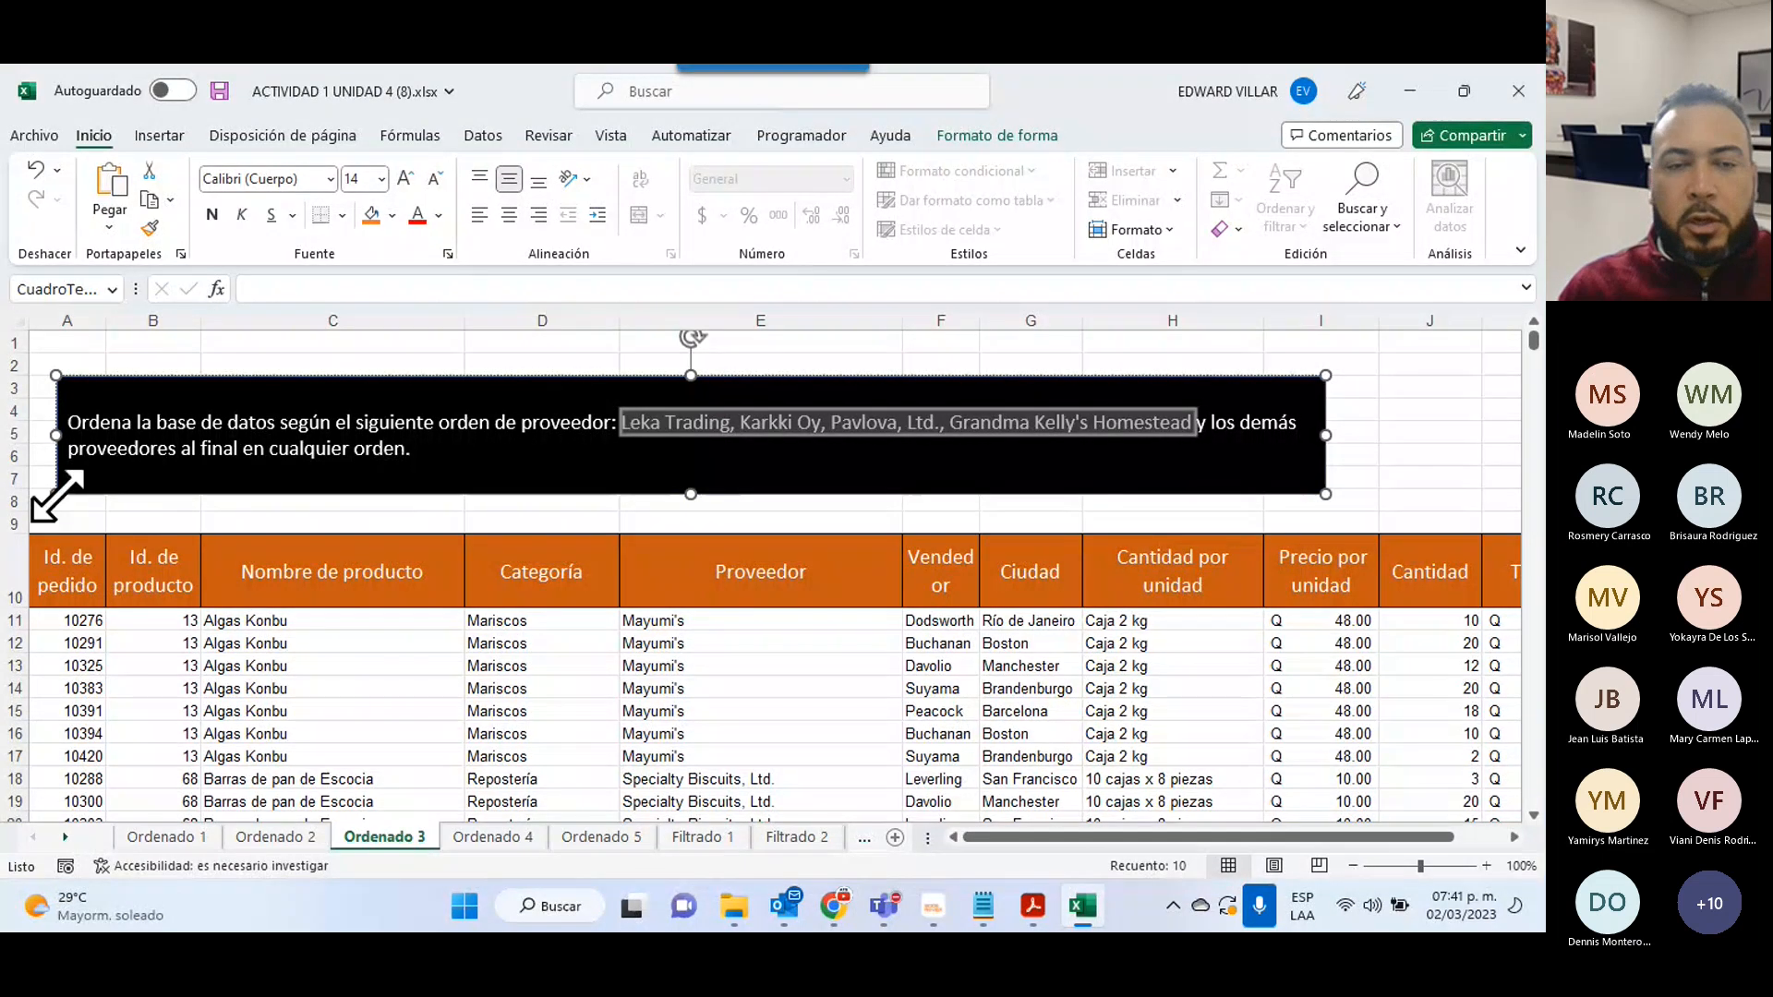
- Select the whole Proveedor column from its header down and start a custom sort, expanding the selection to the adjacent data
click(796, 591)
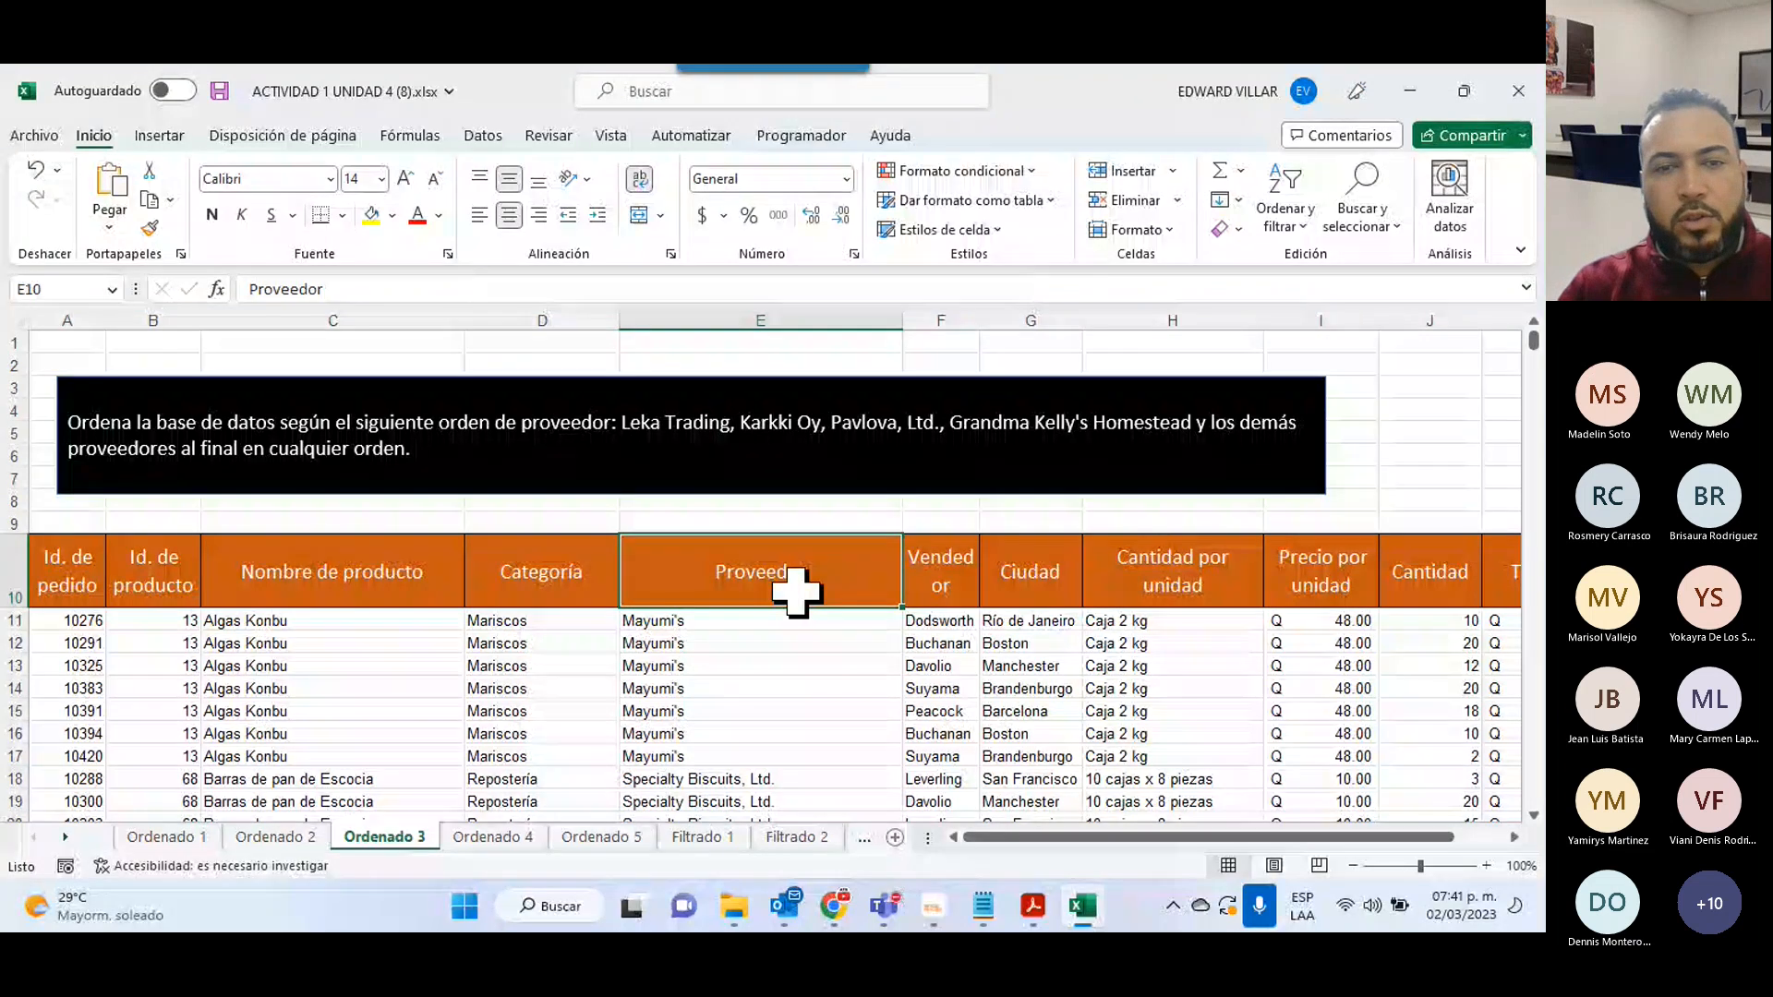
key(ctrl+shift+Down)
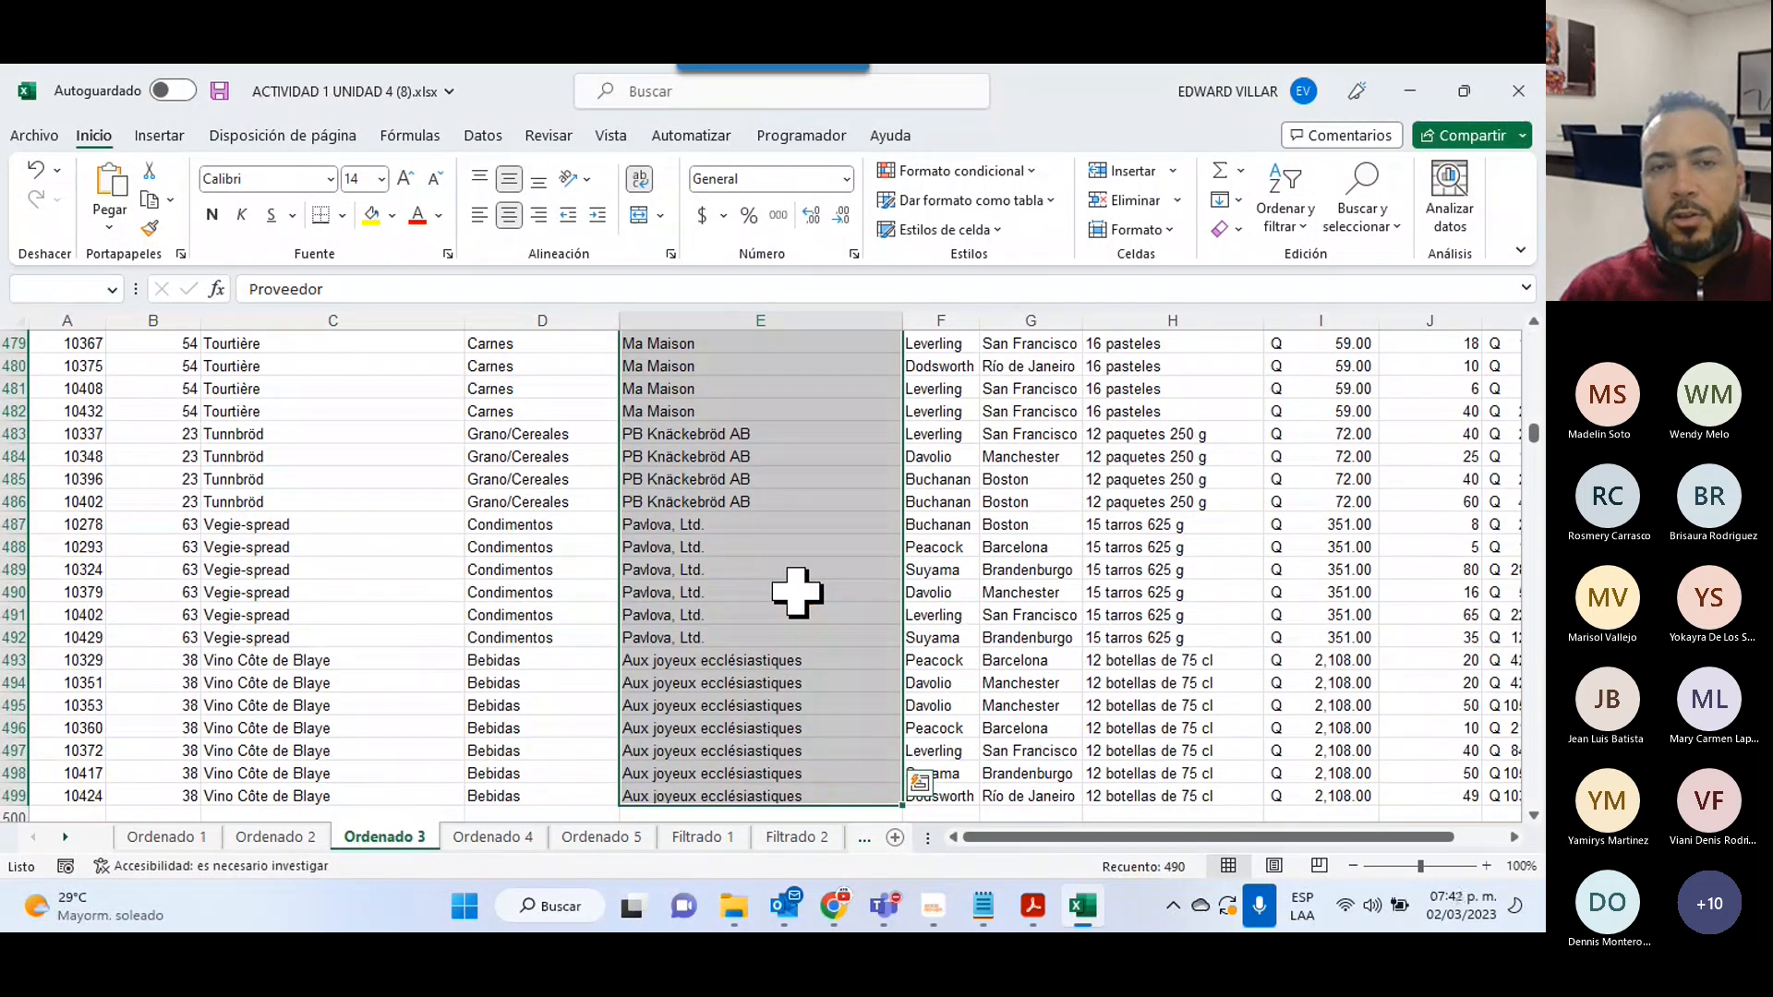
scroll(748, 687, up, 4)
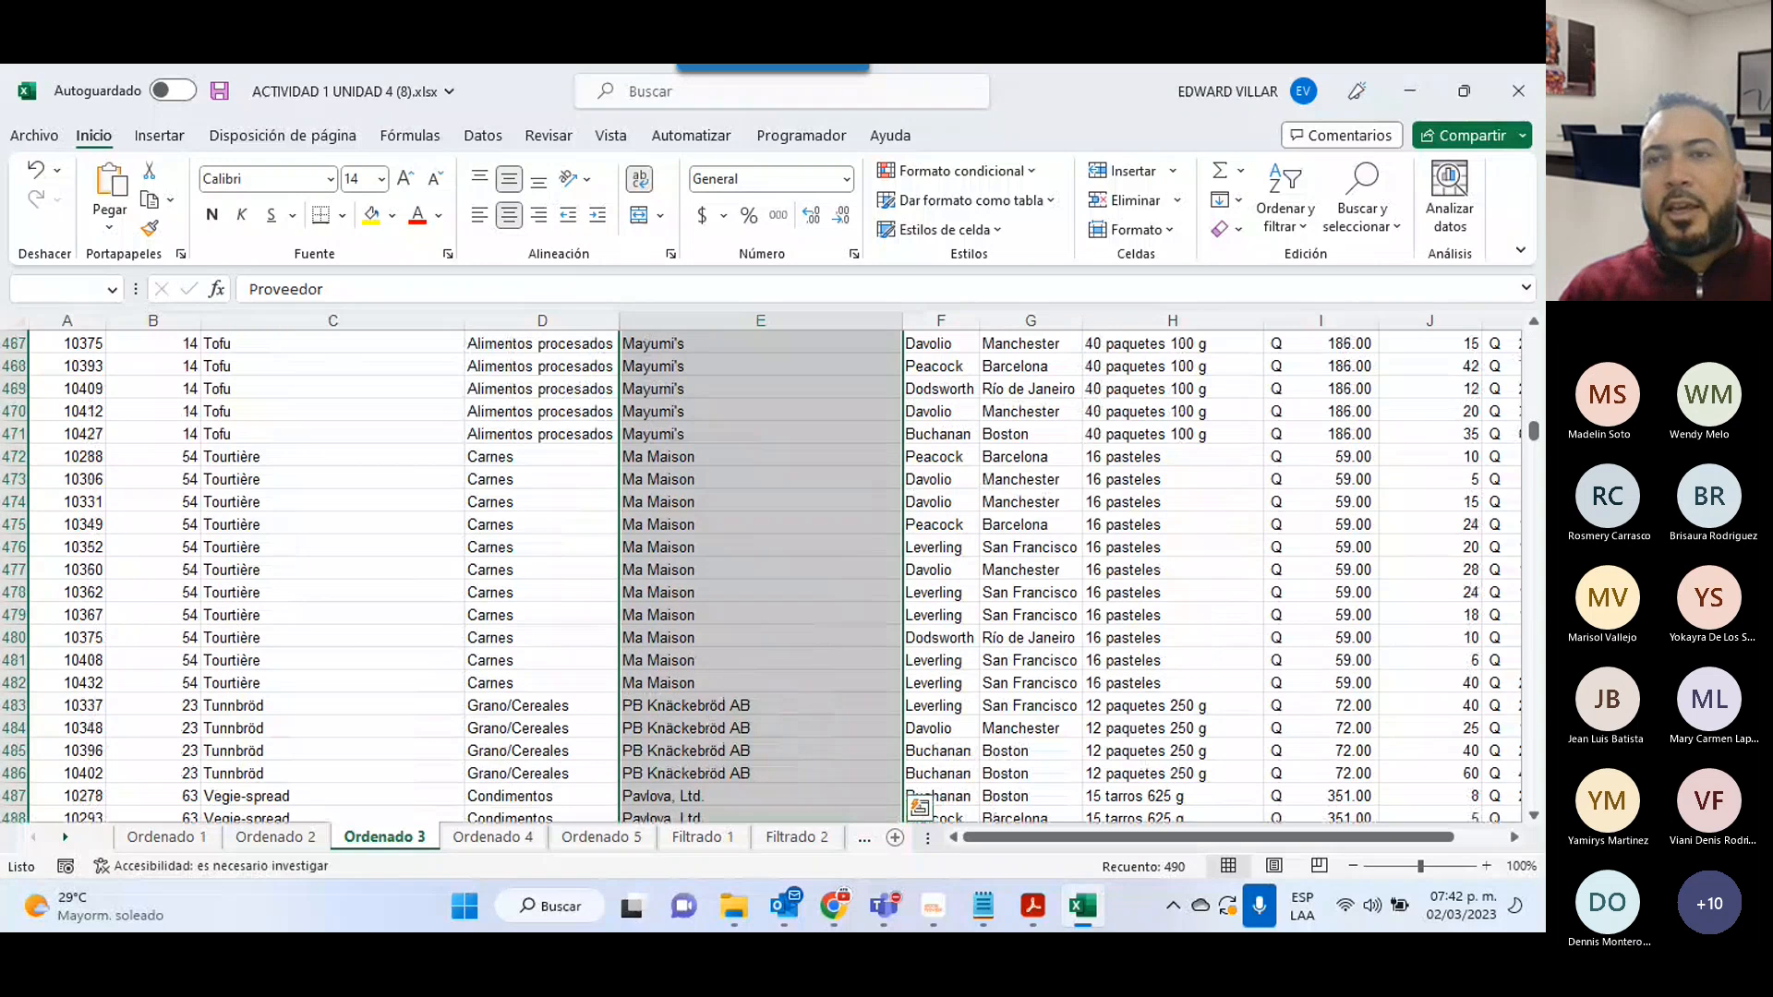
click(1285, 221)
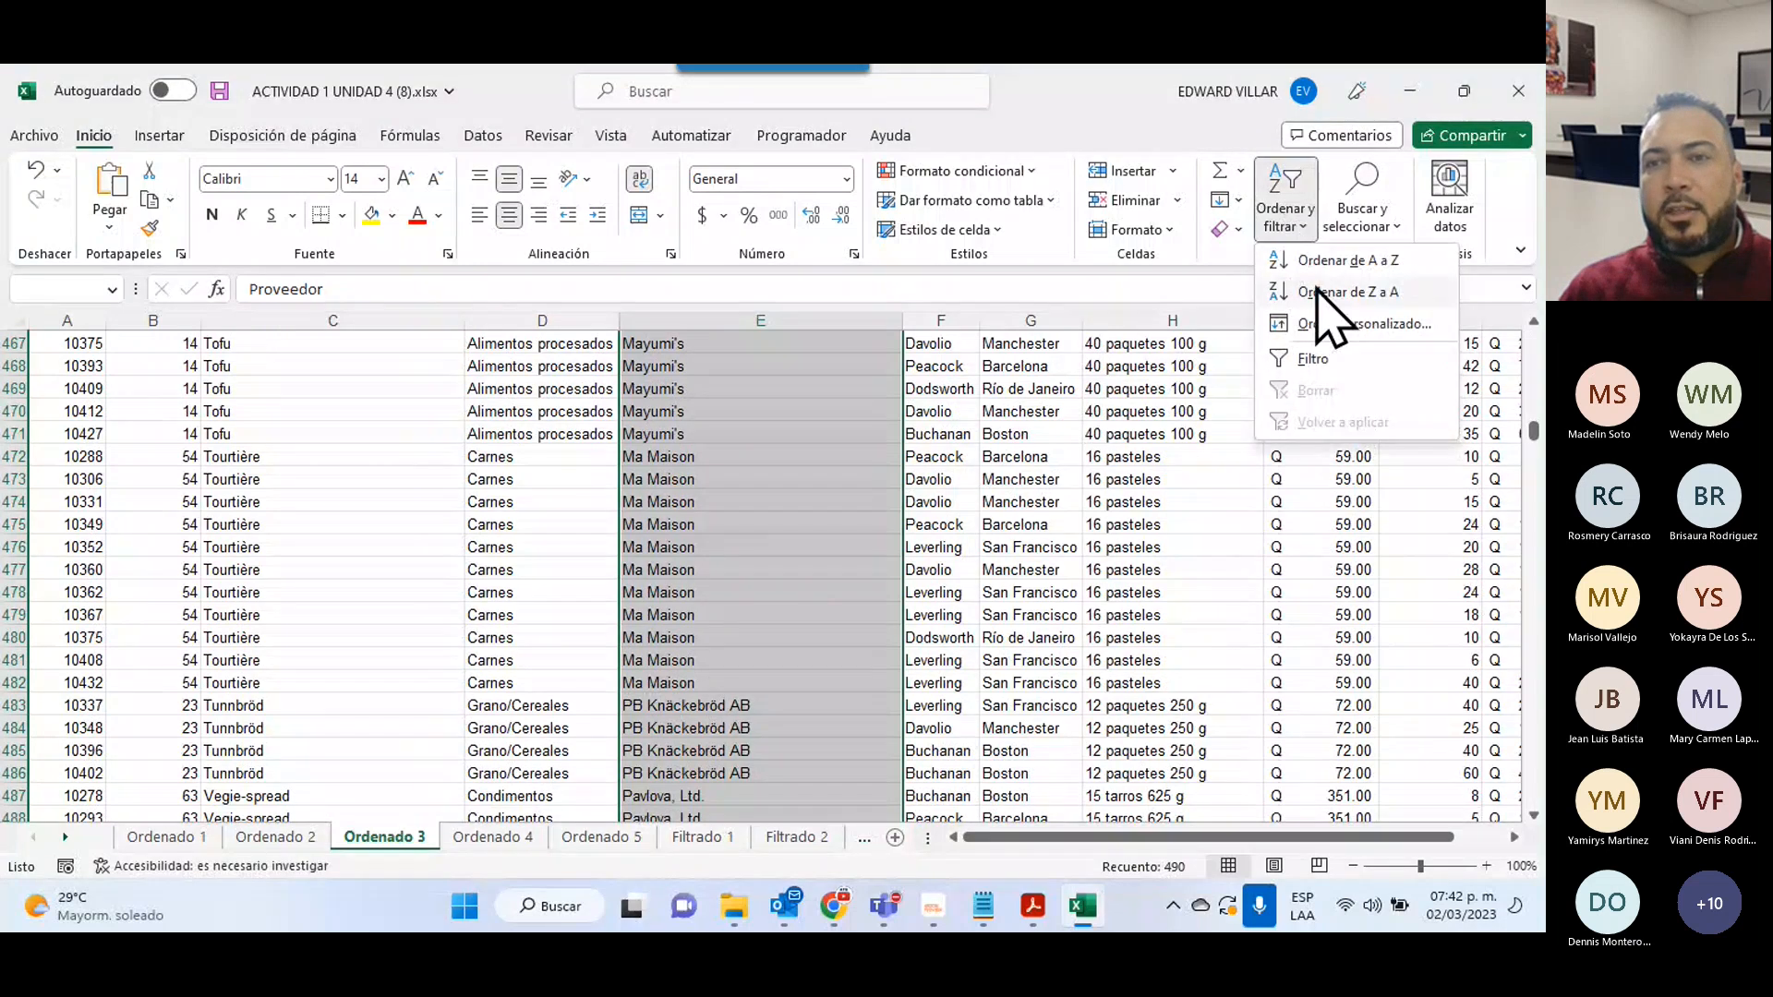
click(1398, 323)
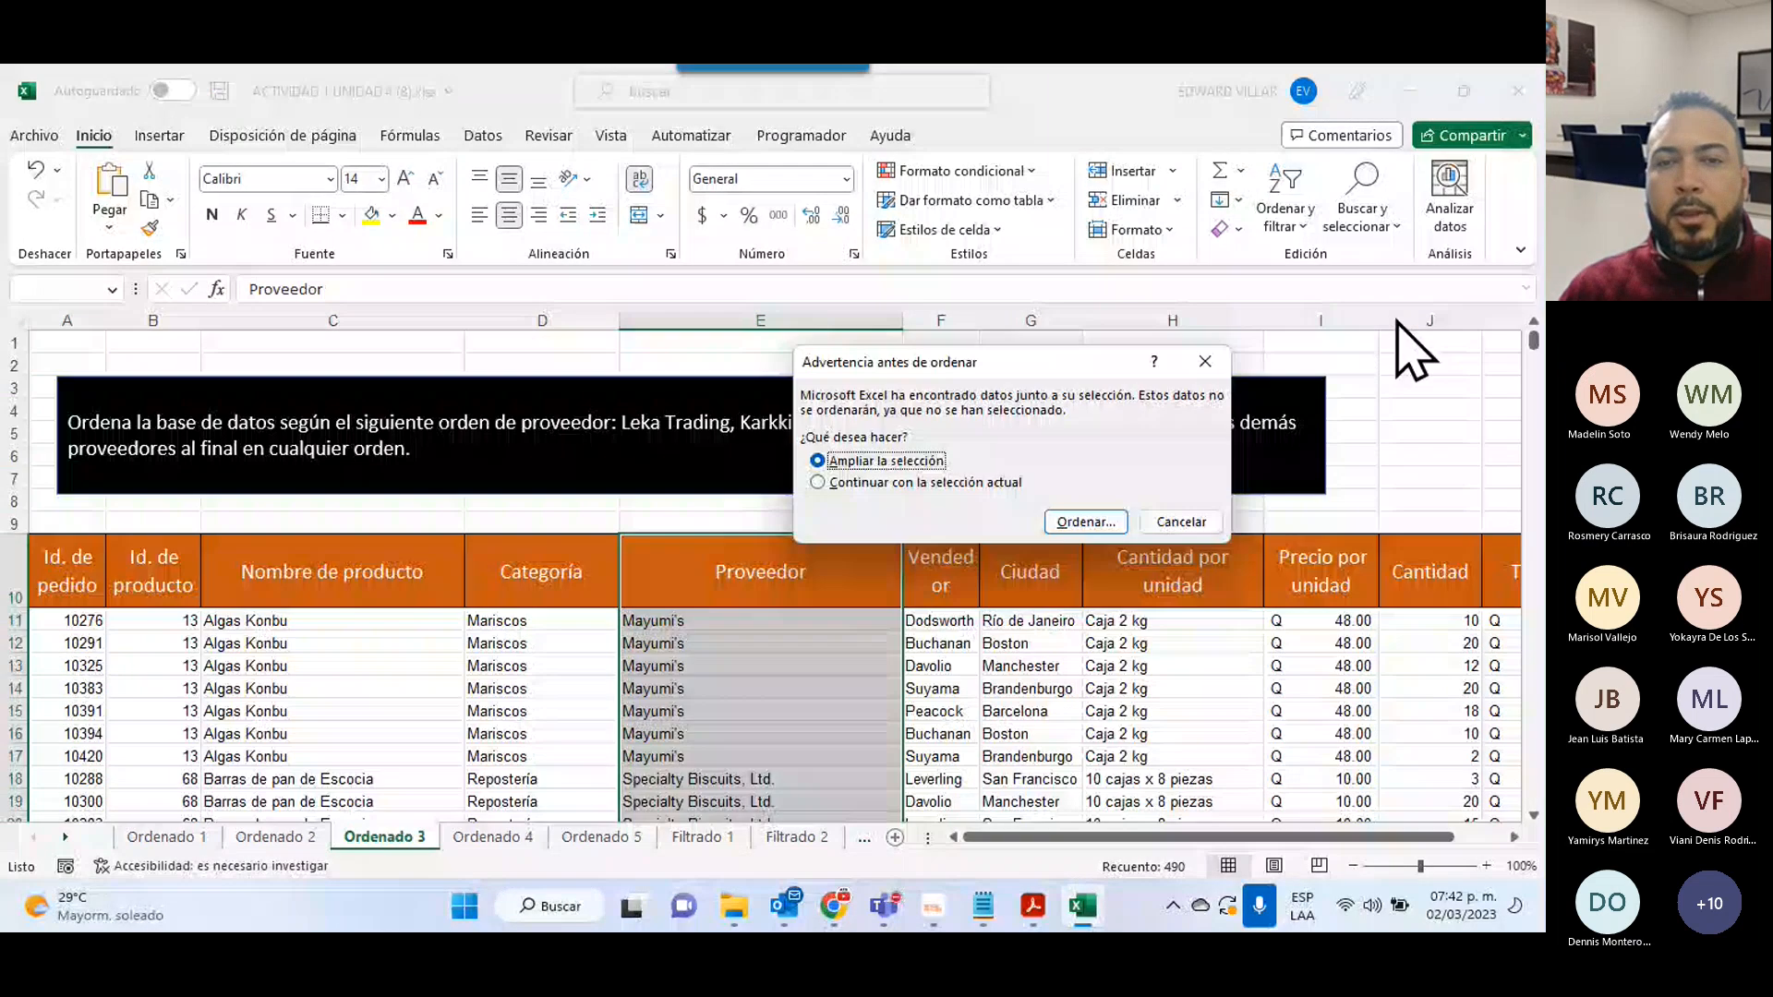
click(1082, 521)
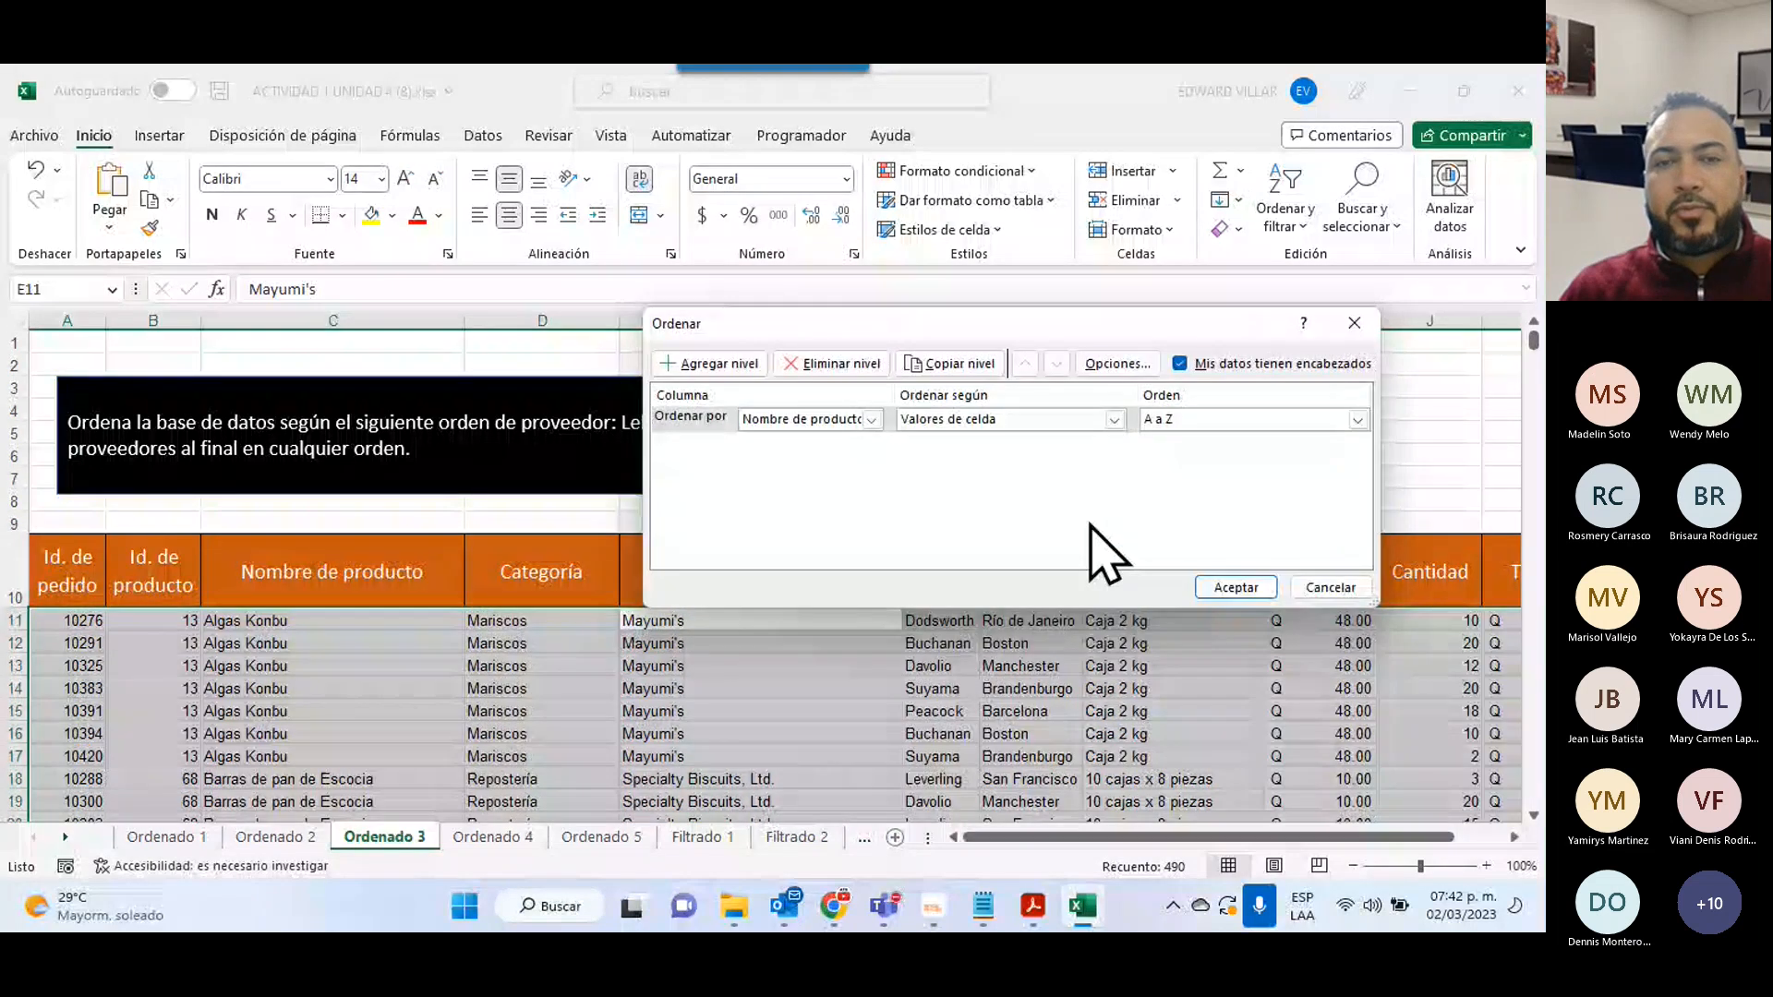
drag(1095, 327, 1041, 146)
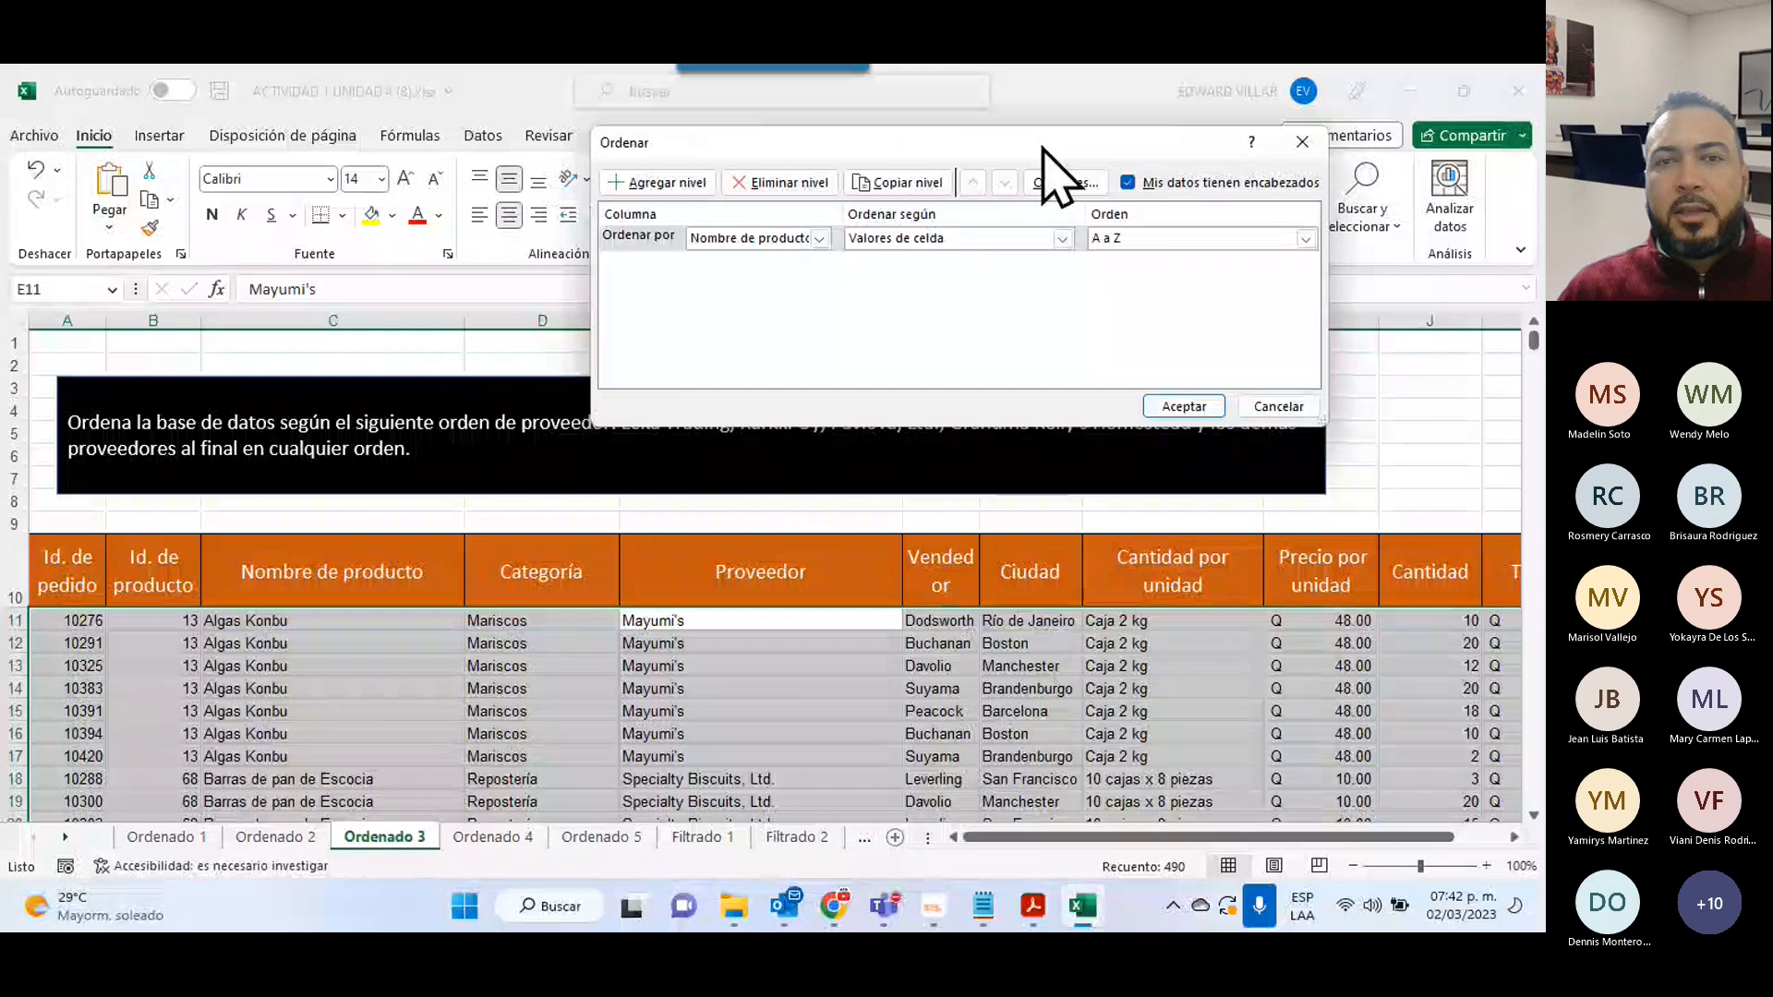
- Turn off the data-headers option to view the lettered sort column choices, and turn it back on
click(737, 240)
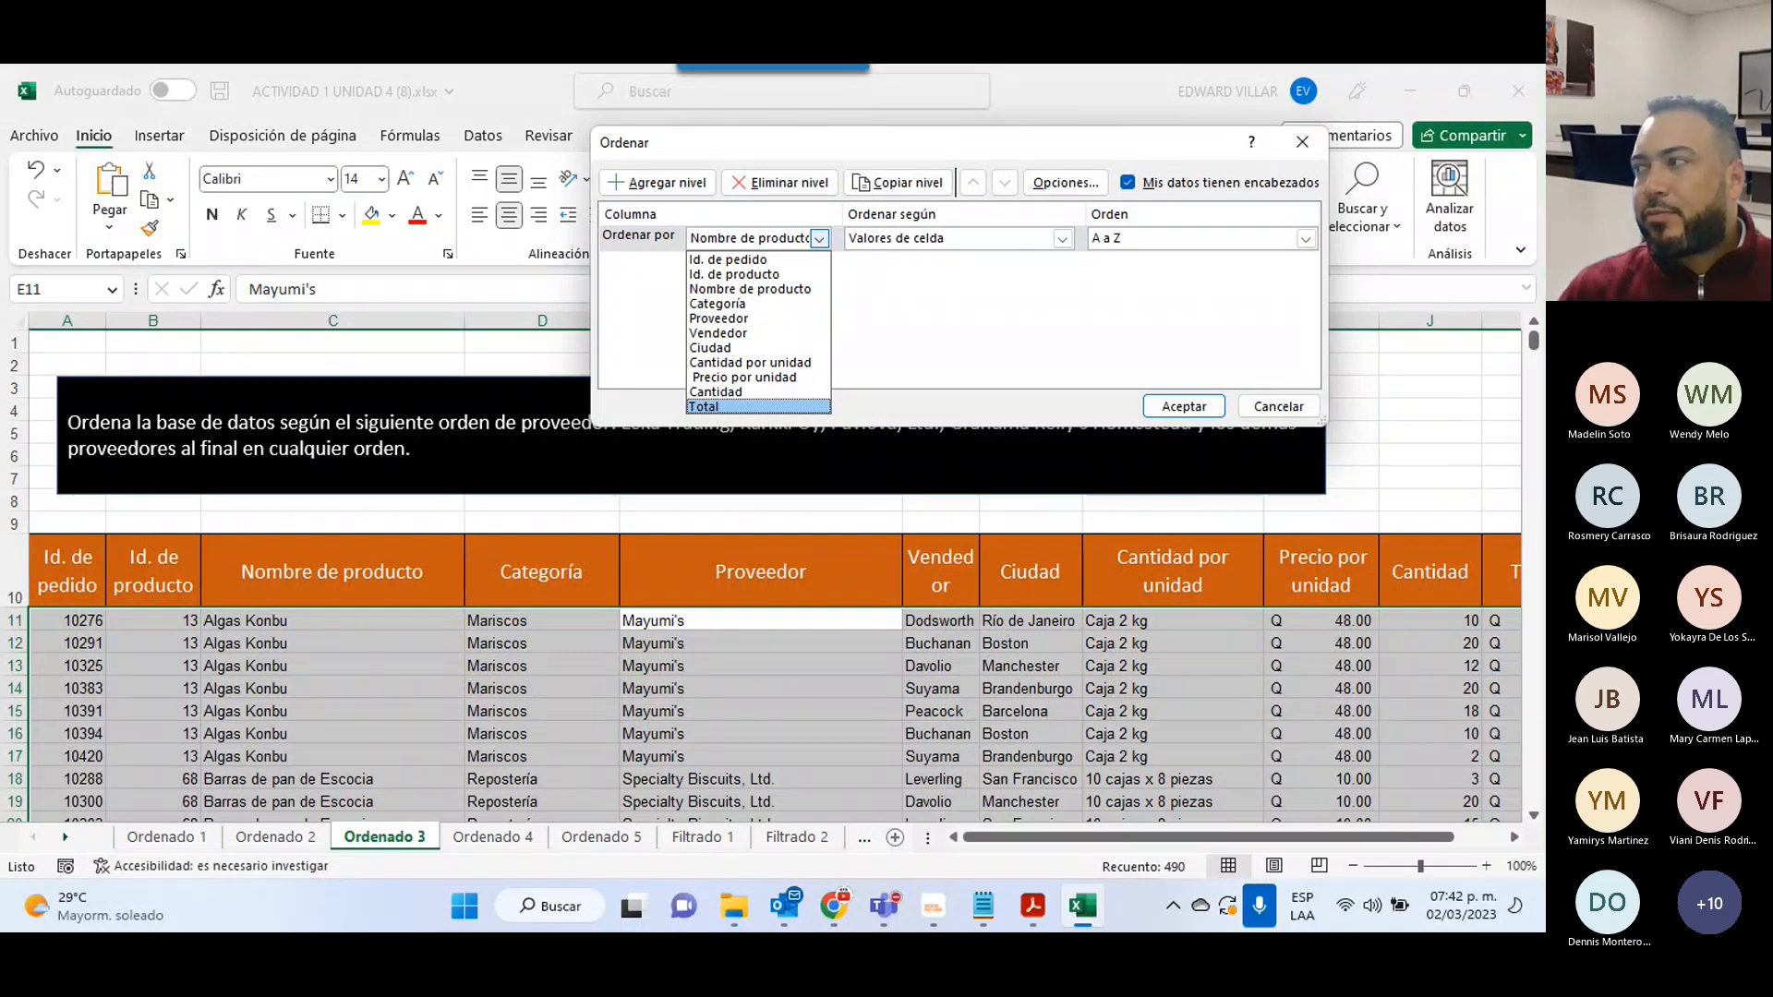
key(alt+Tab)
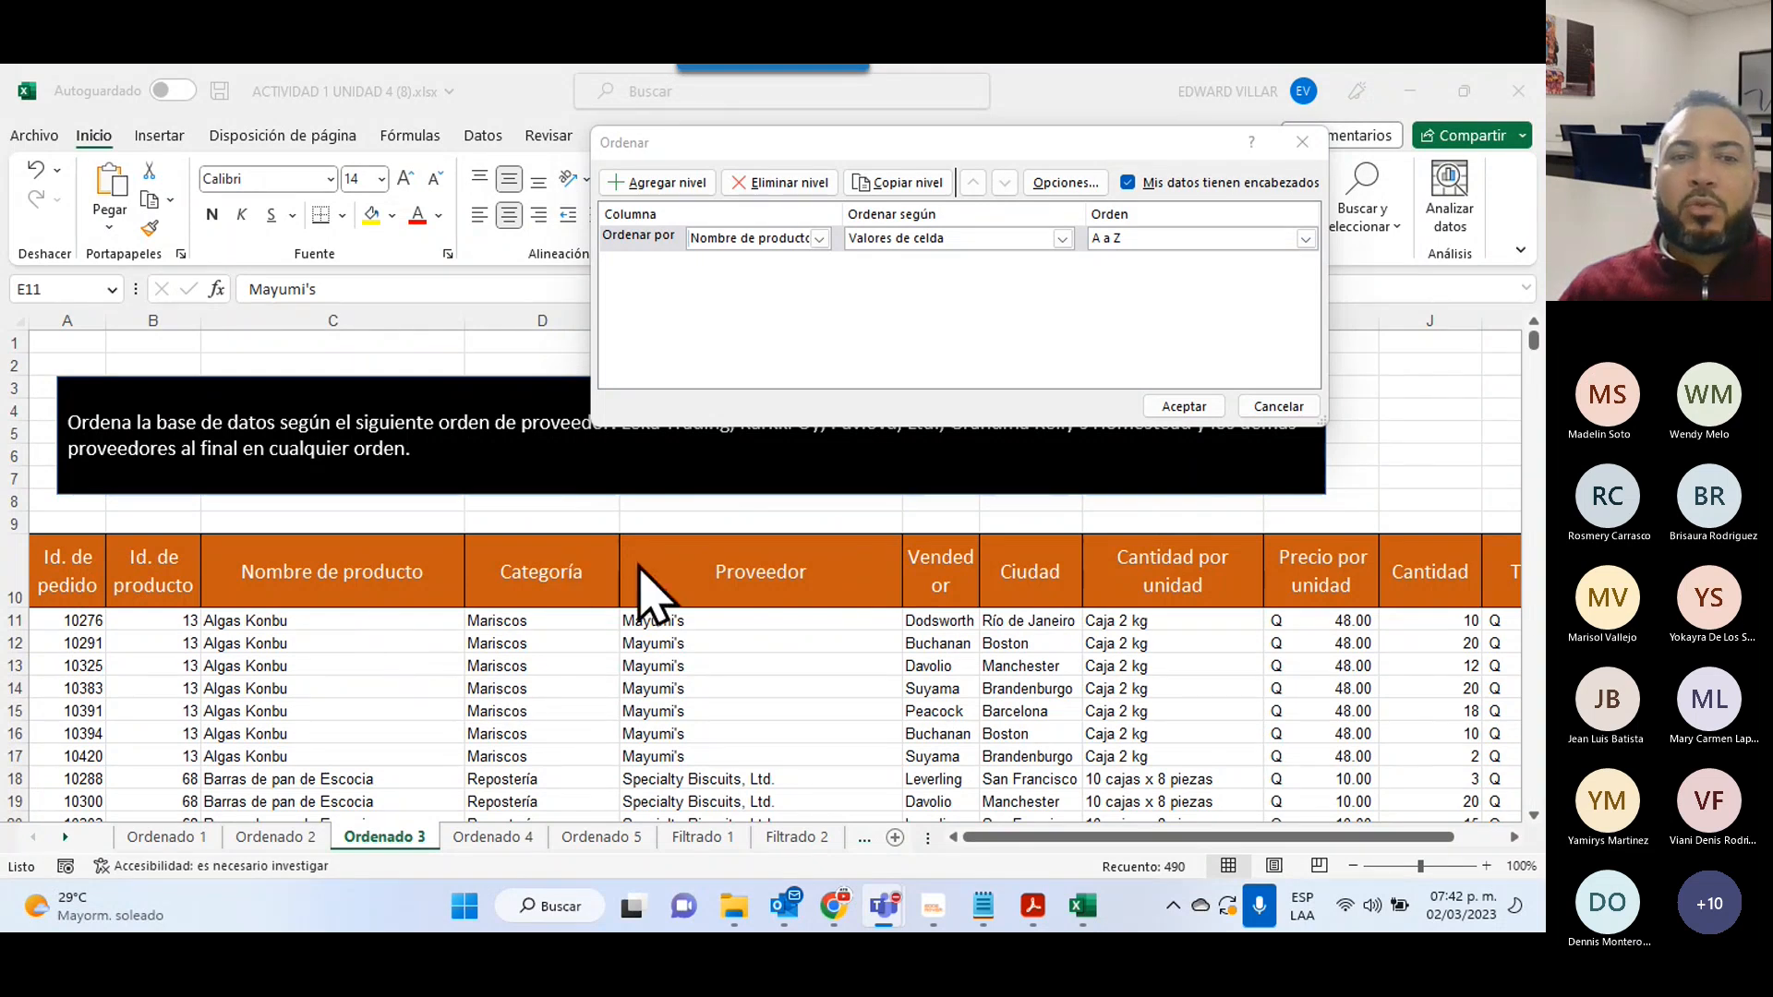
click(1128, 182)
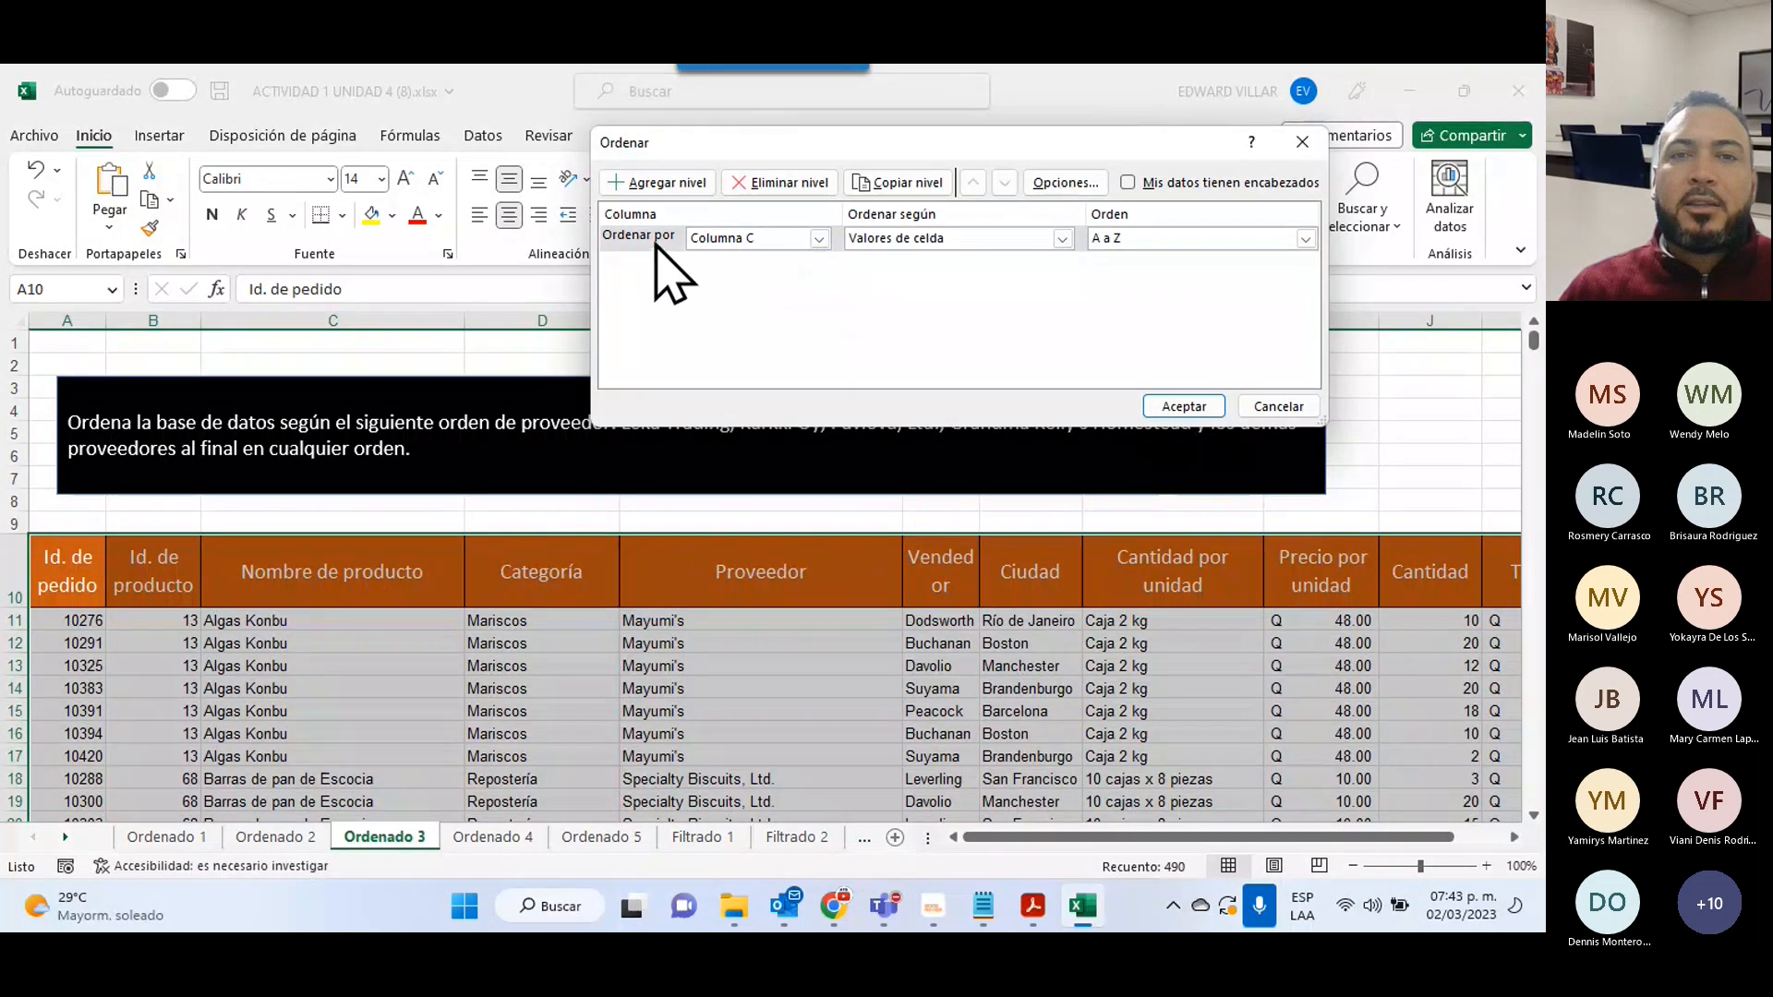
click(759, 240)
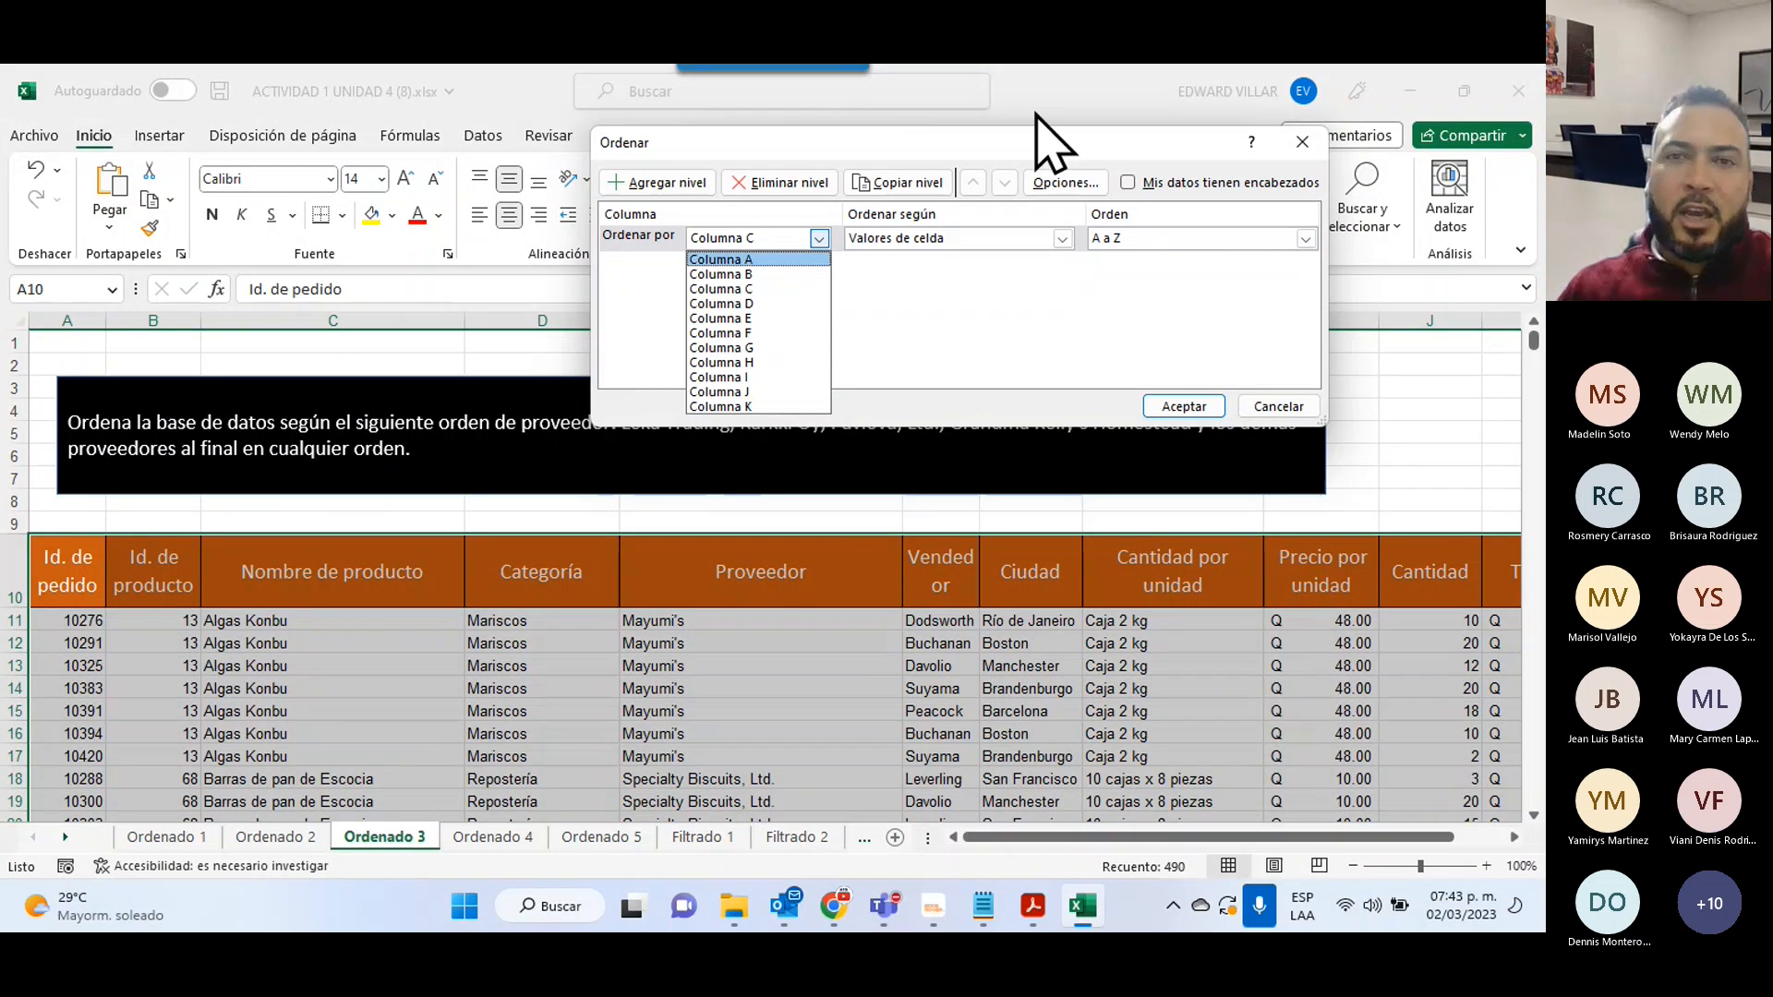
click(1130, 184)
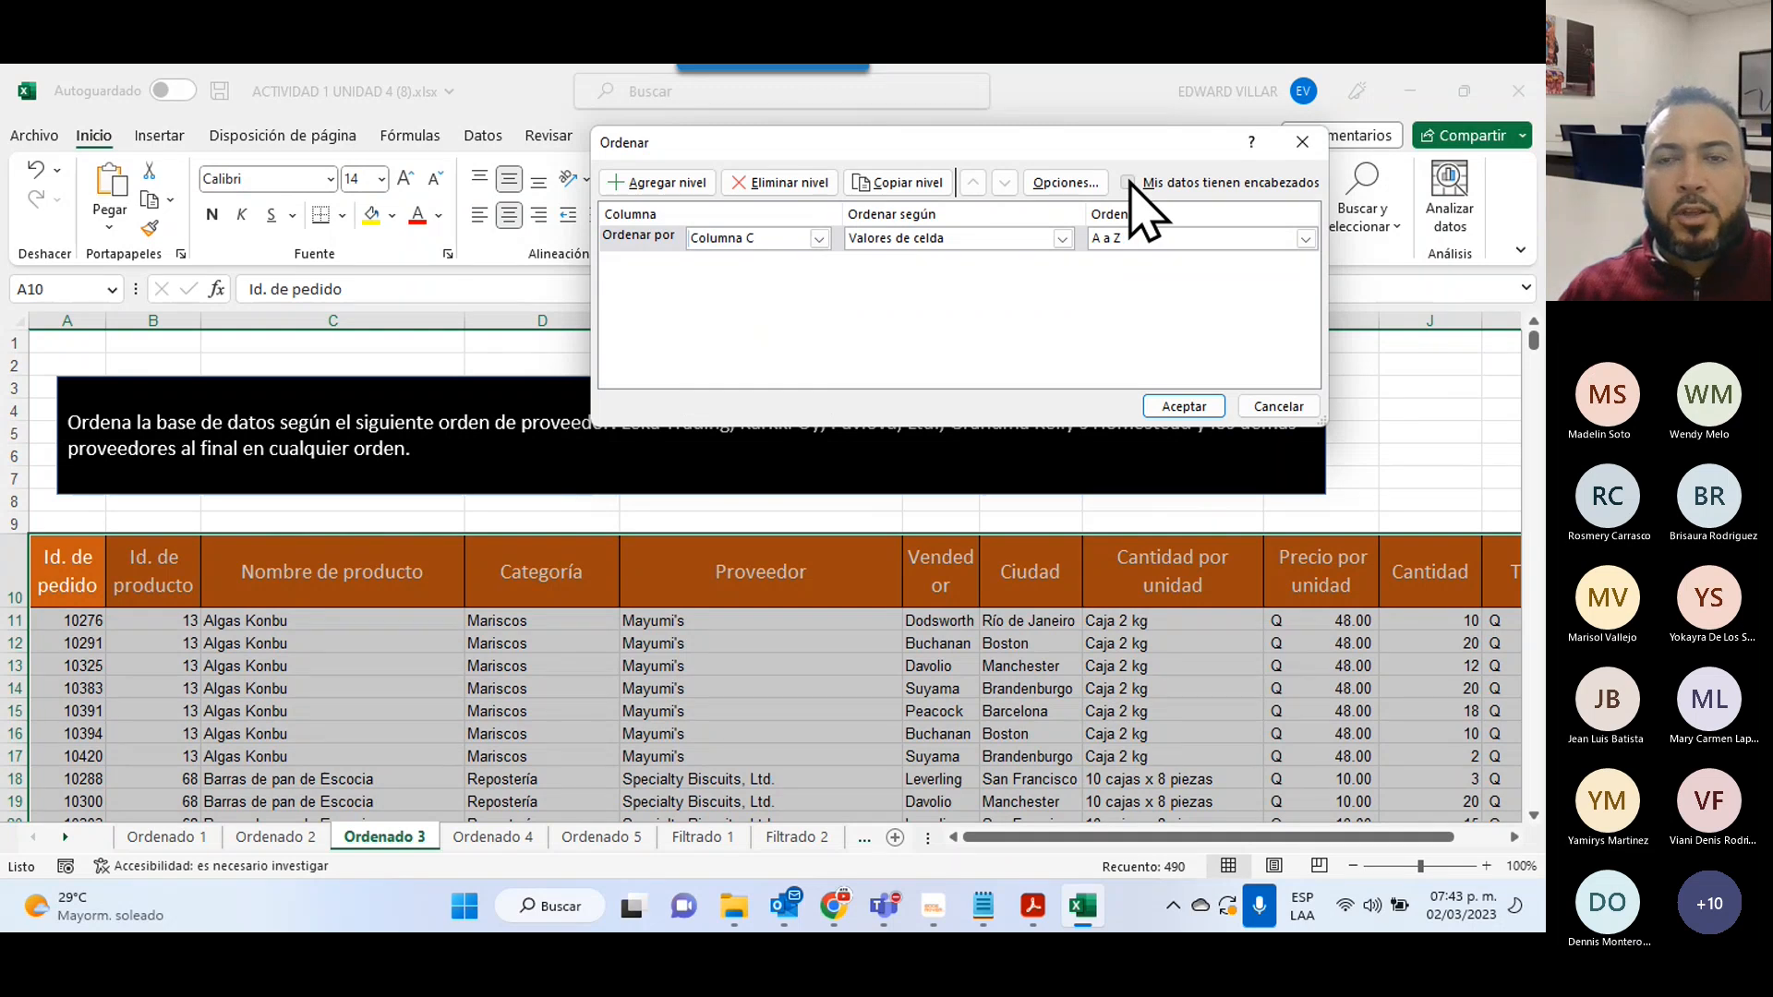
click(1128, 182)
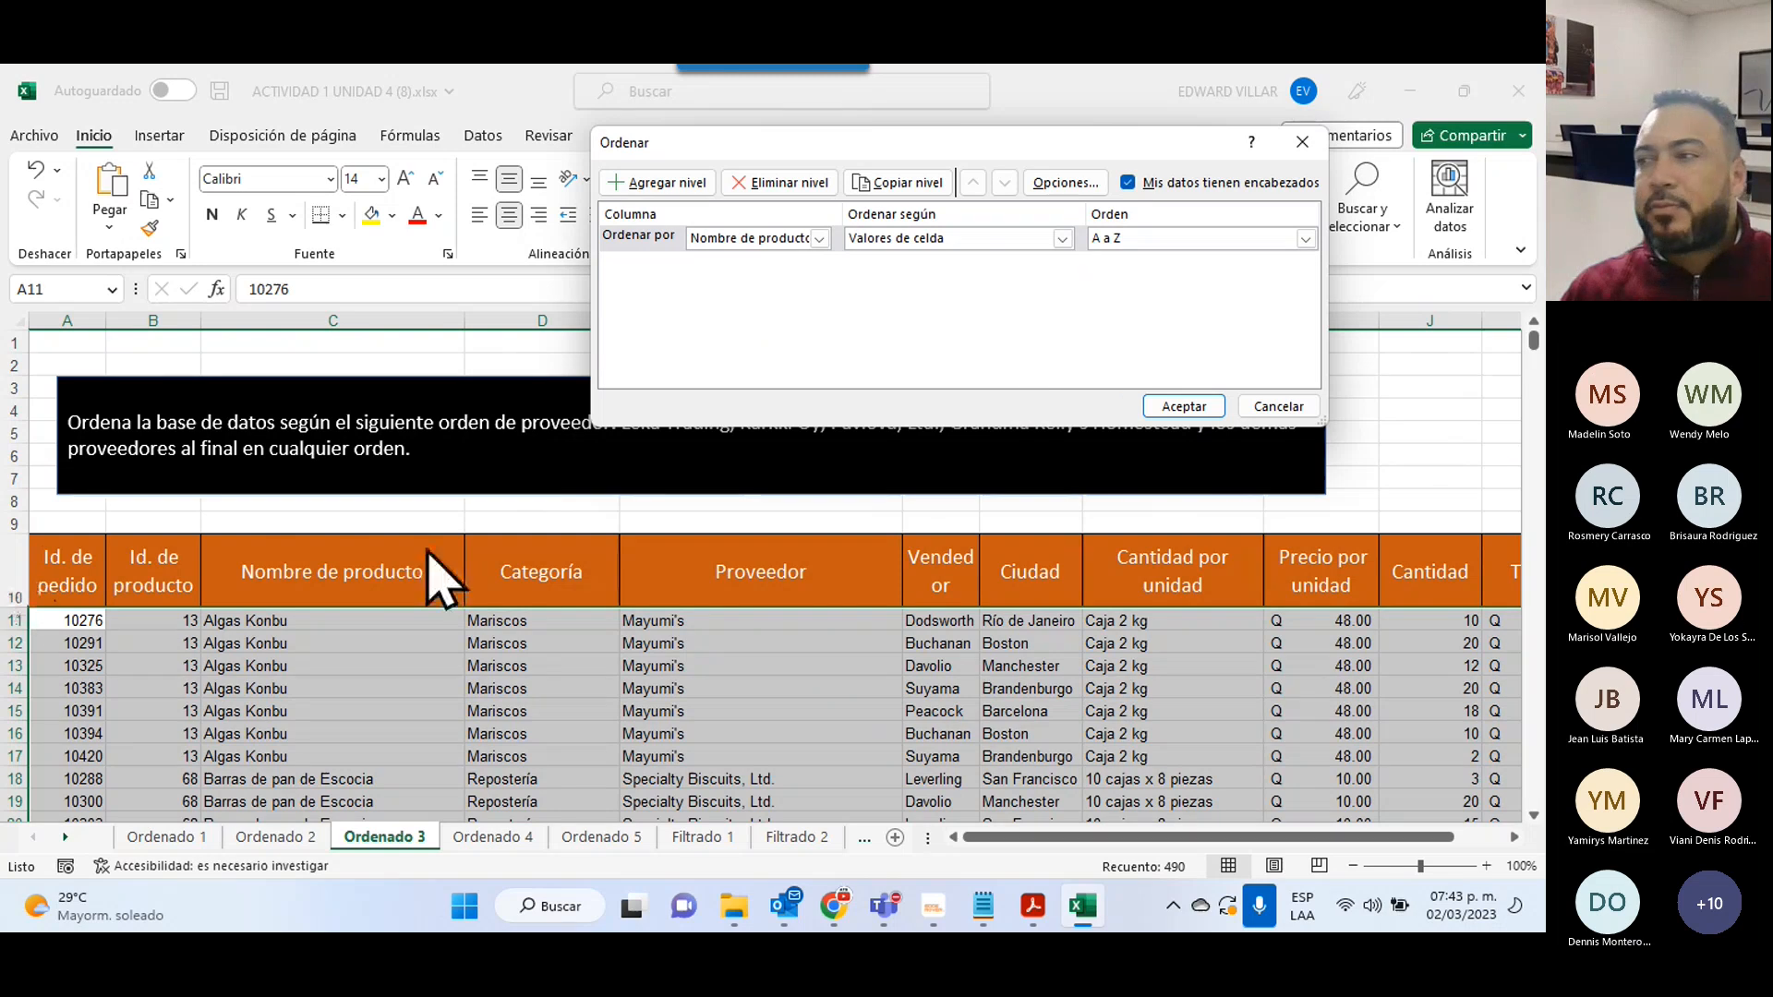
- Set the sort level to the Proveedor column, sorting by cell values
click(819, 239)
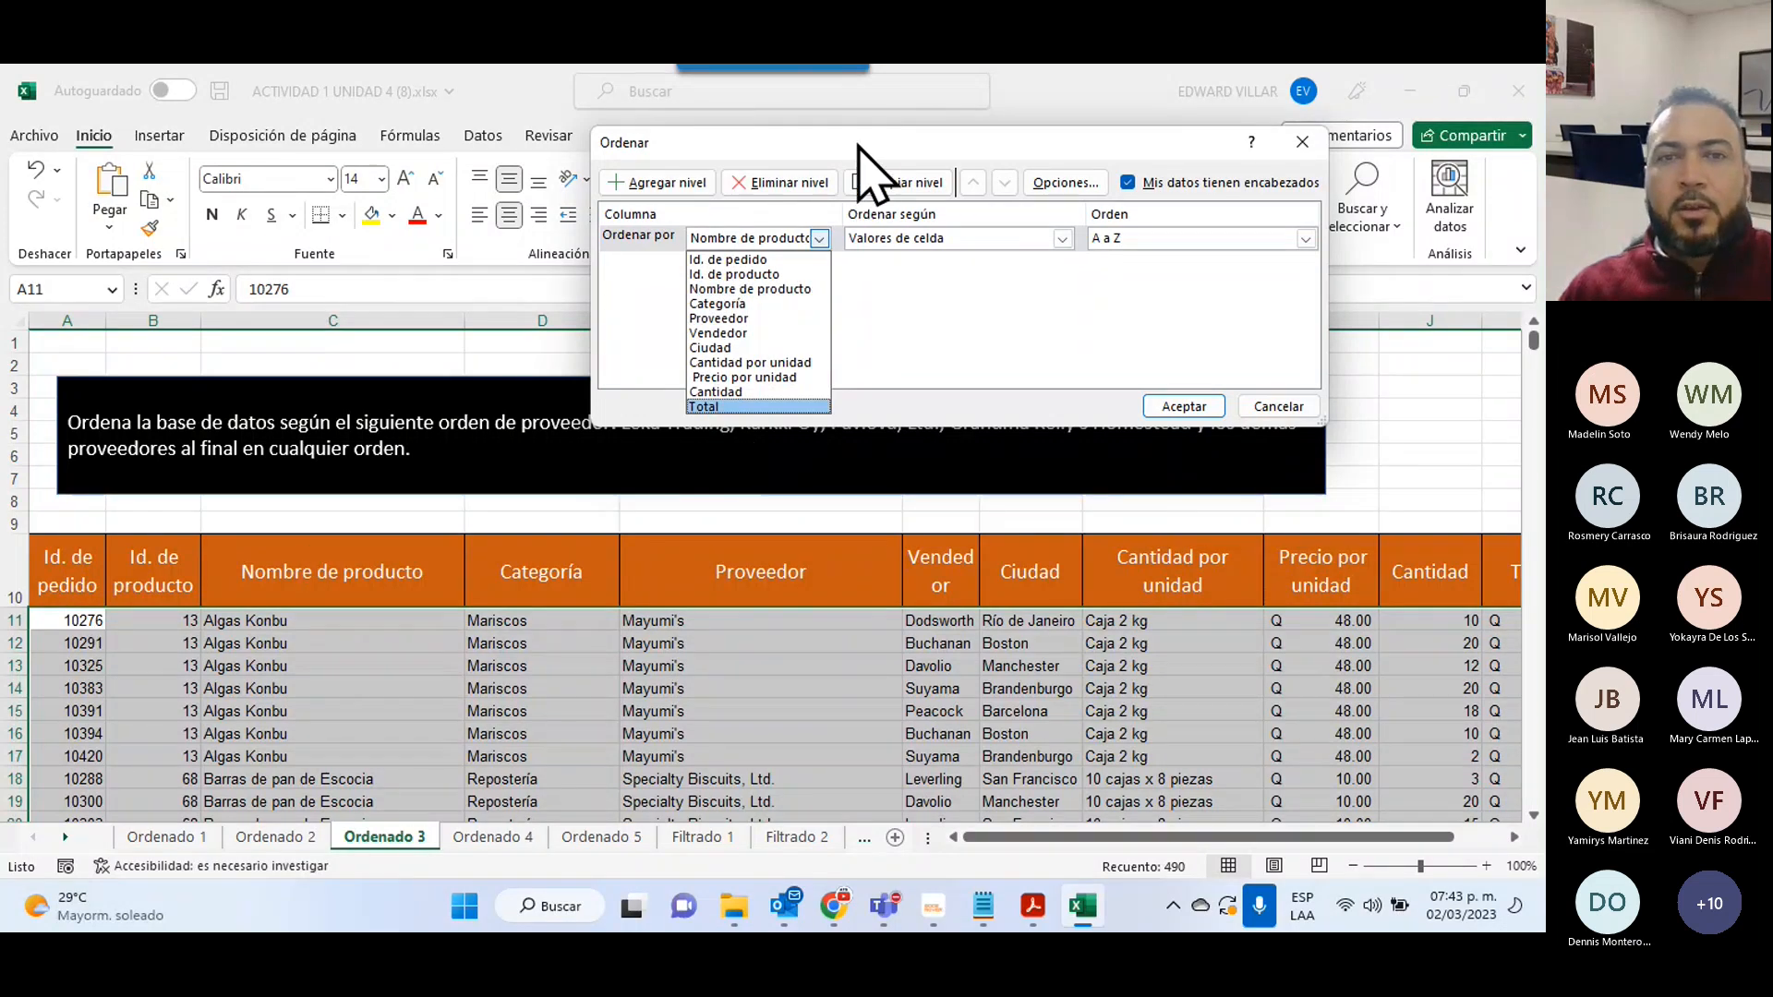
click(771, 320)
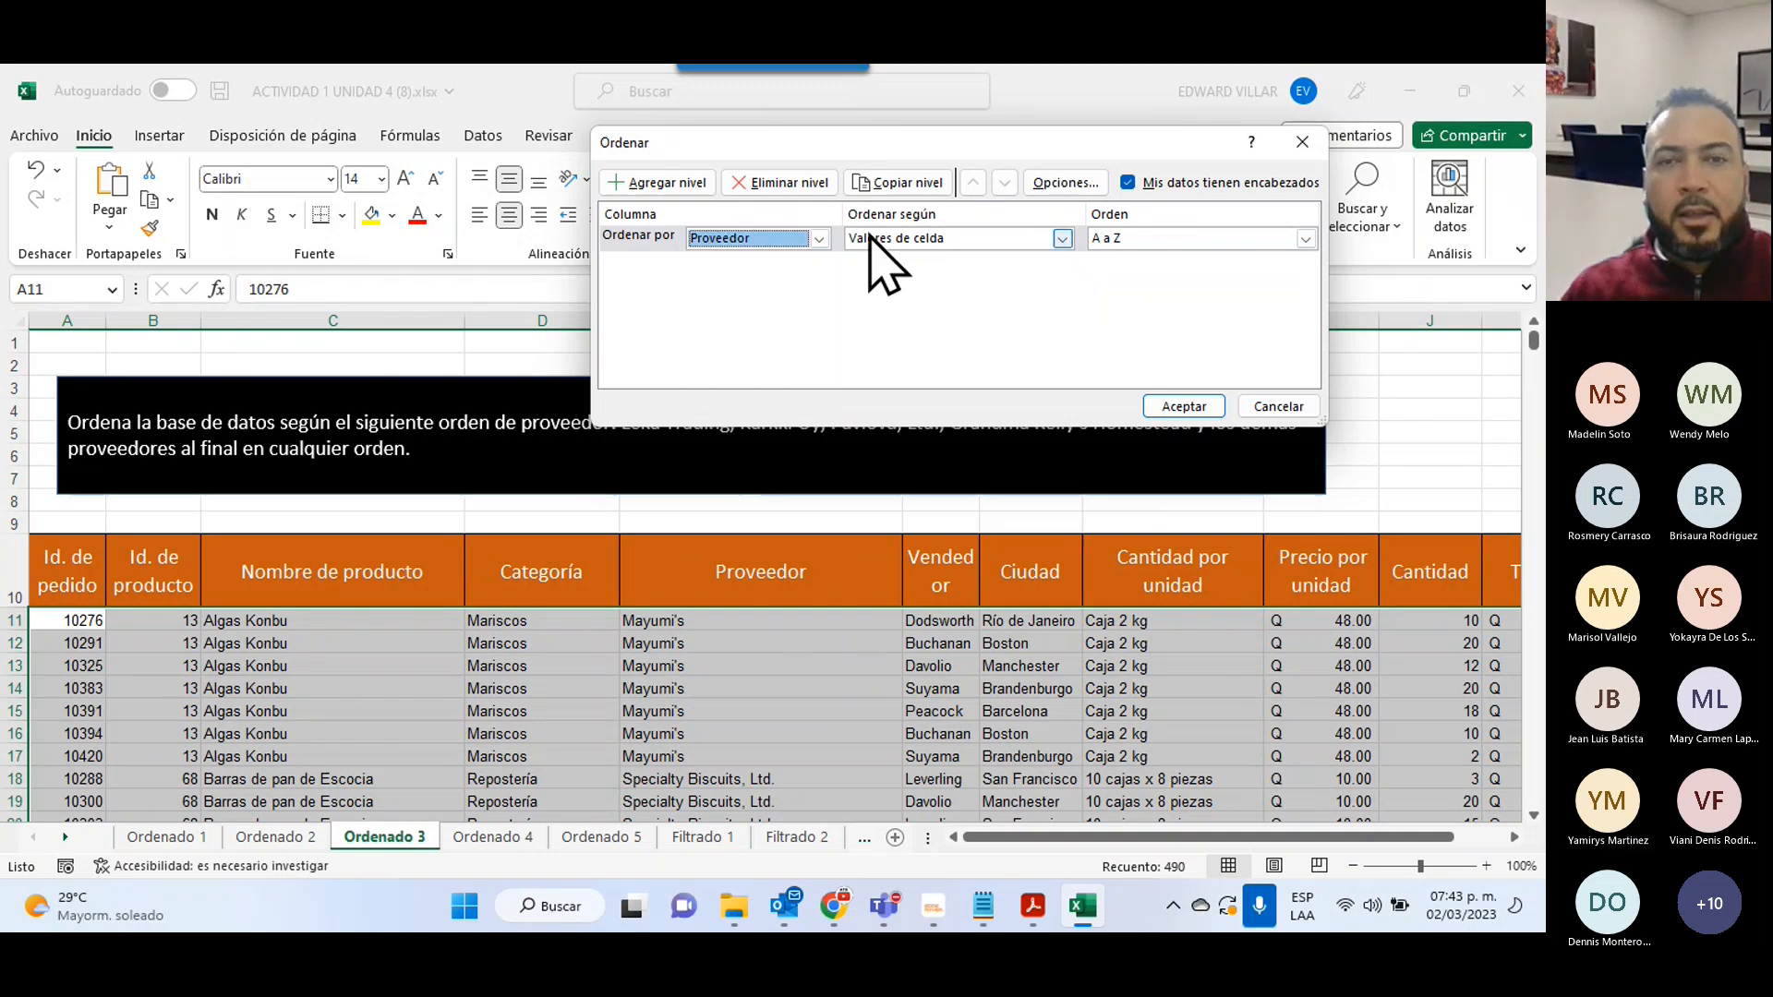
click(873, 239)
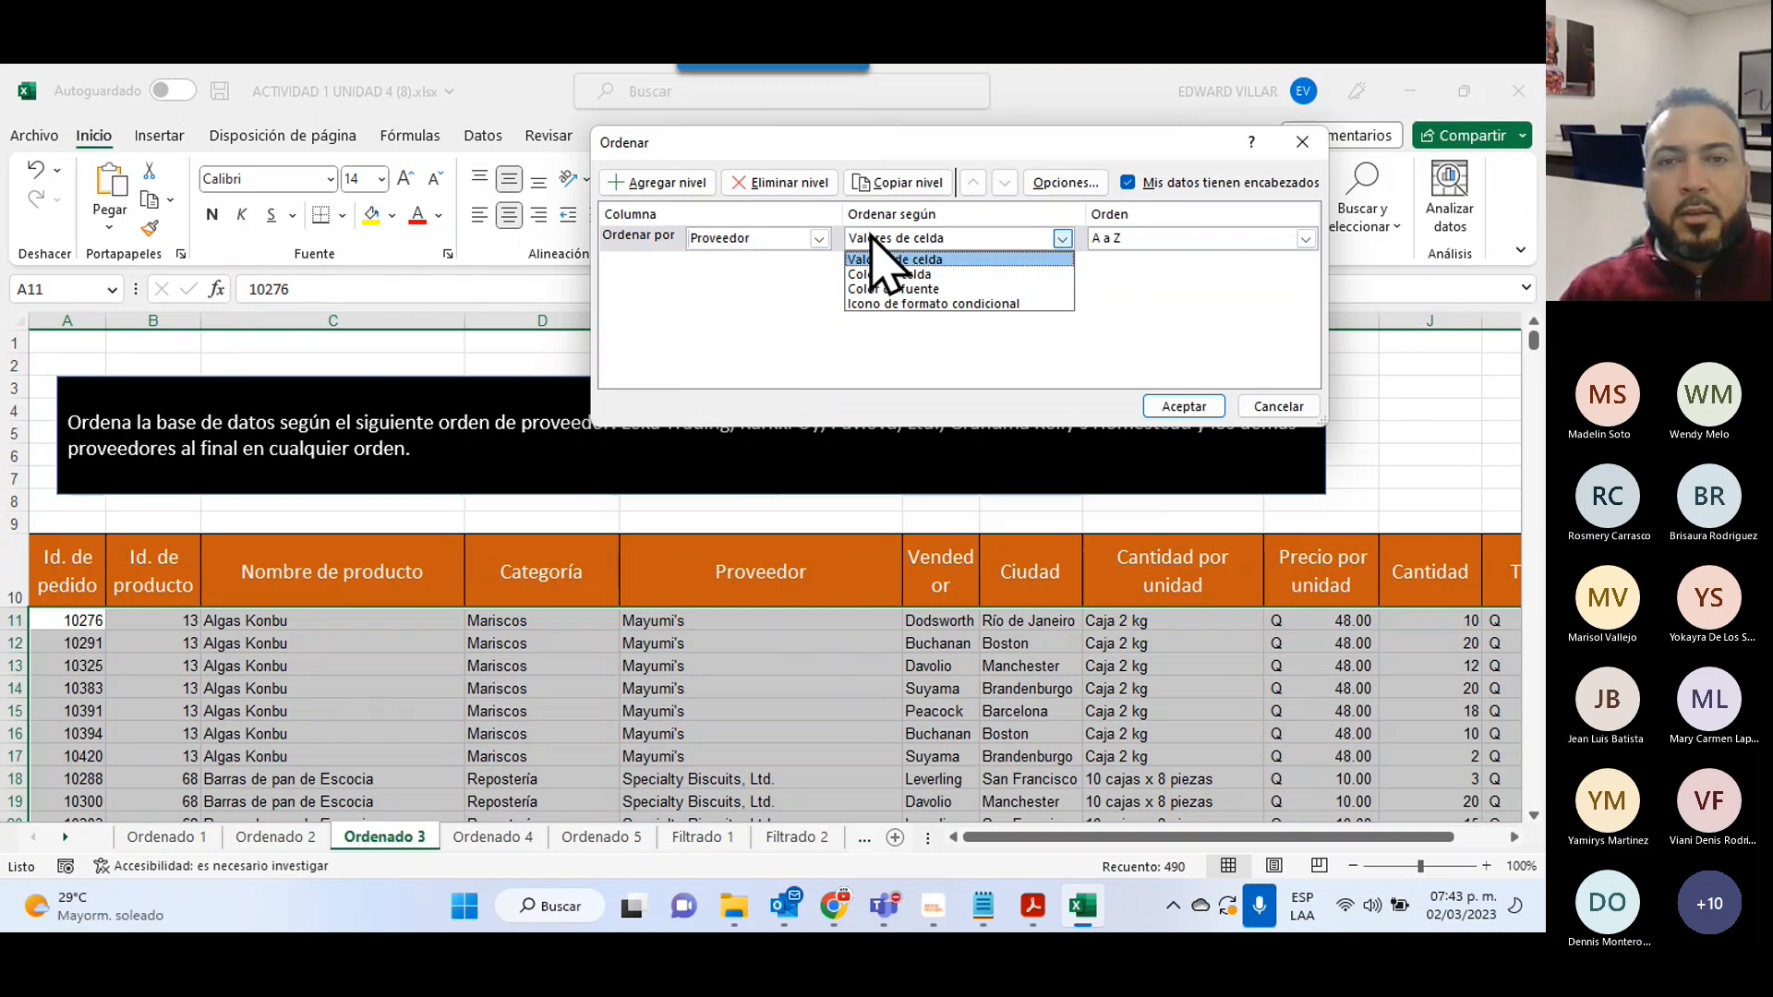
click(953, 259)
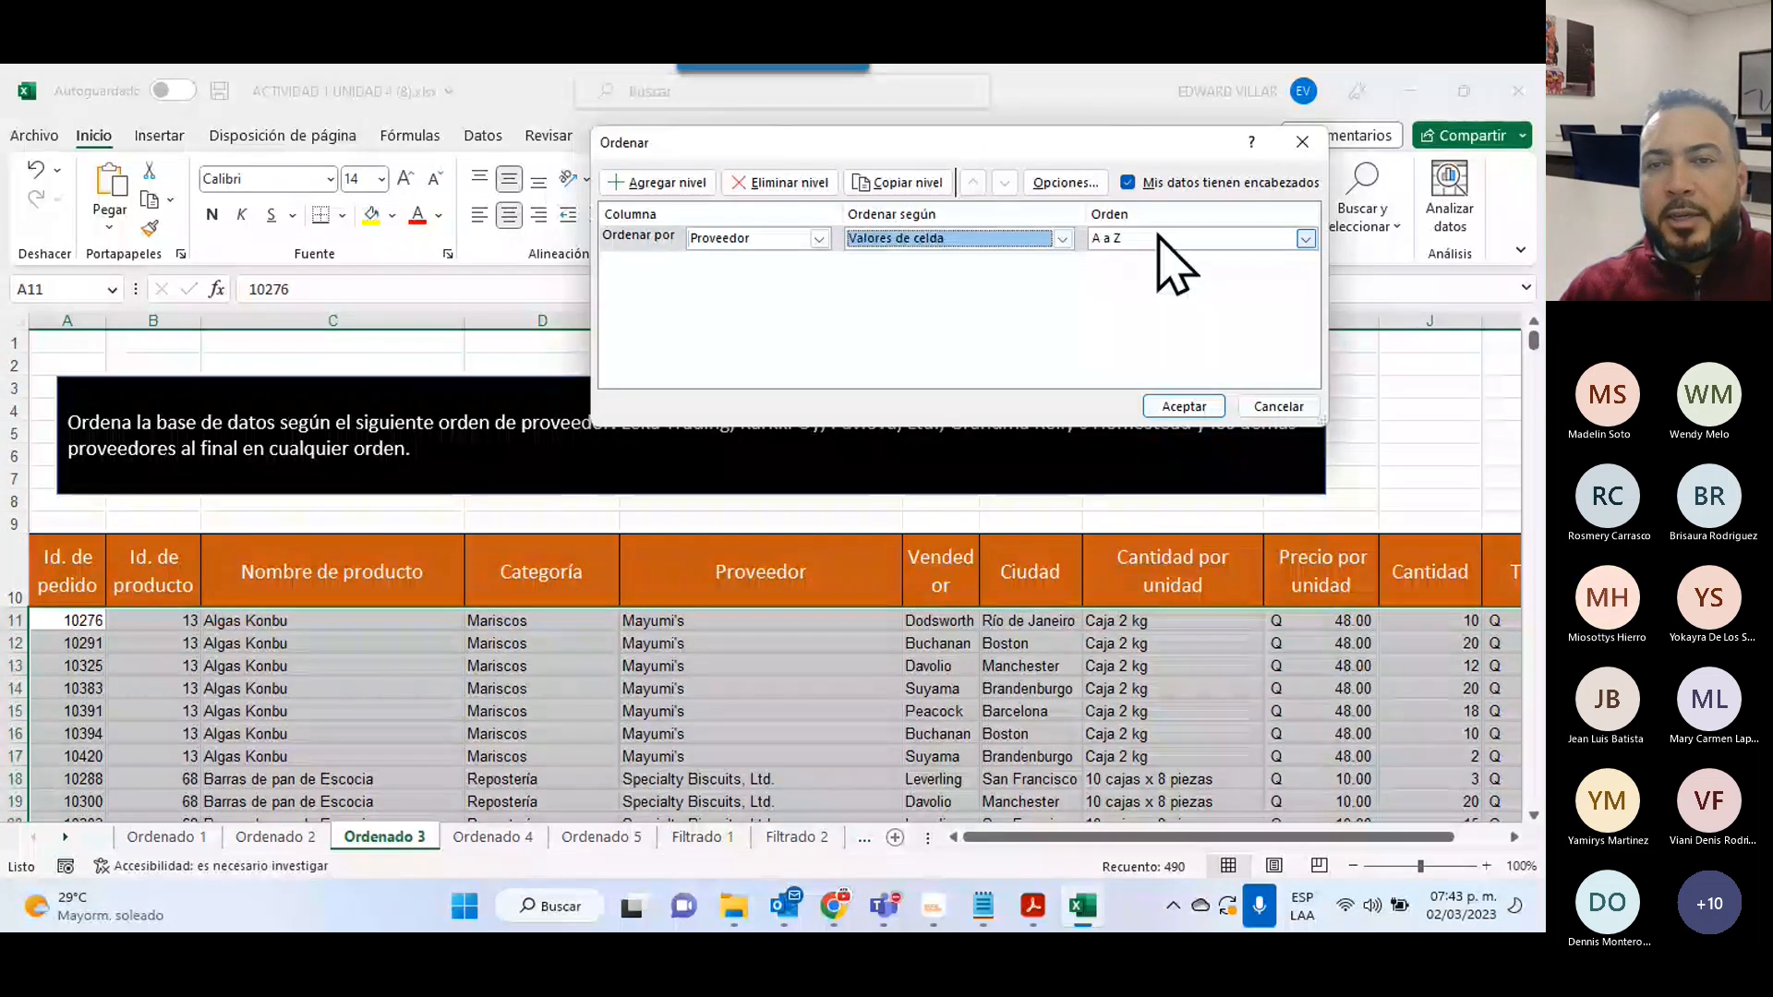
- Add a custom sort list with the entries Leka Trading, Karkki Oy, Pavlova, Ltd., Grandma Kelly's Homestead for the Proveedor order
click(1153, 242)
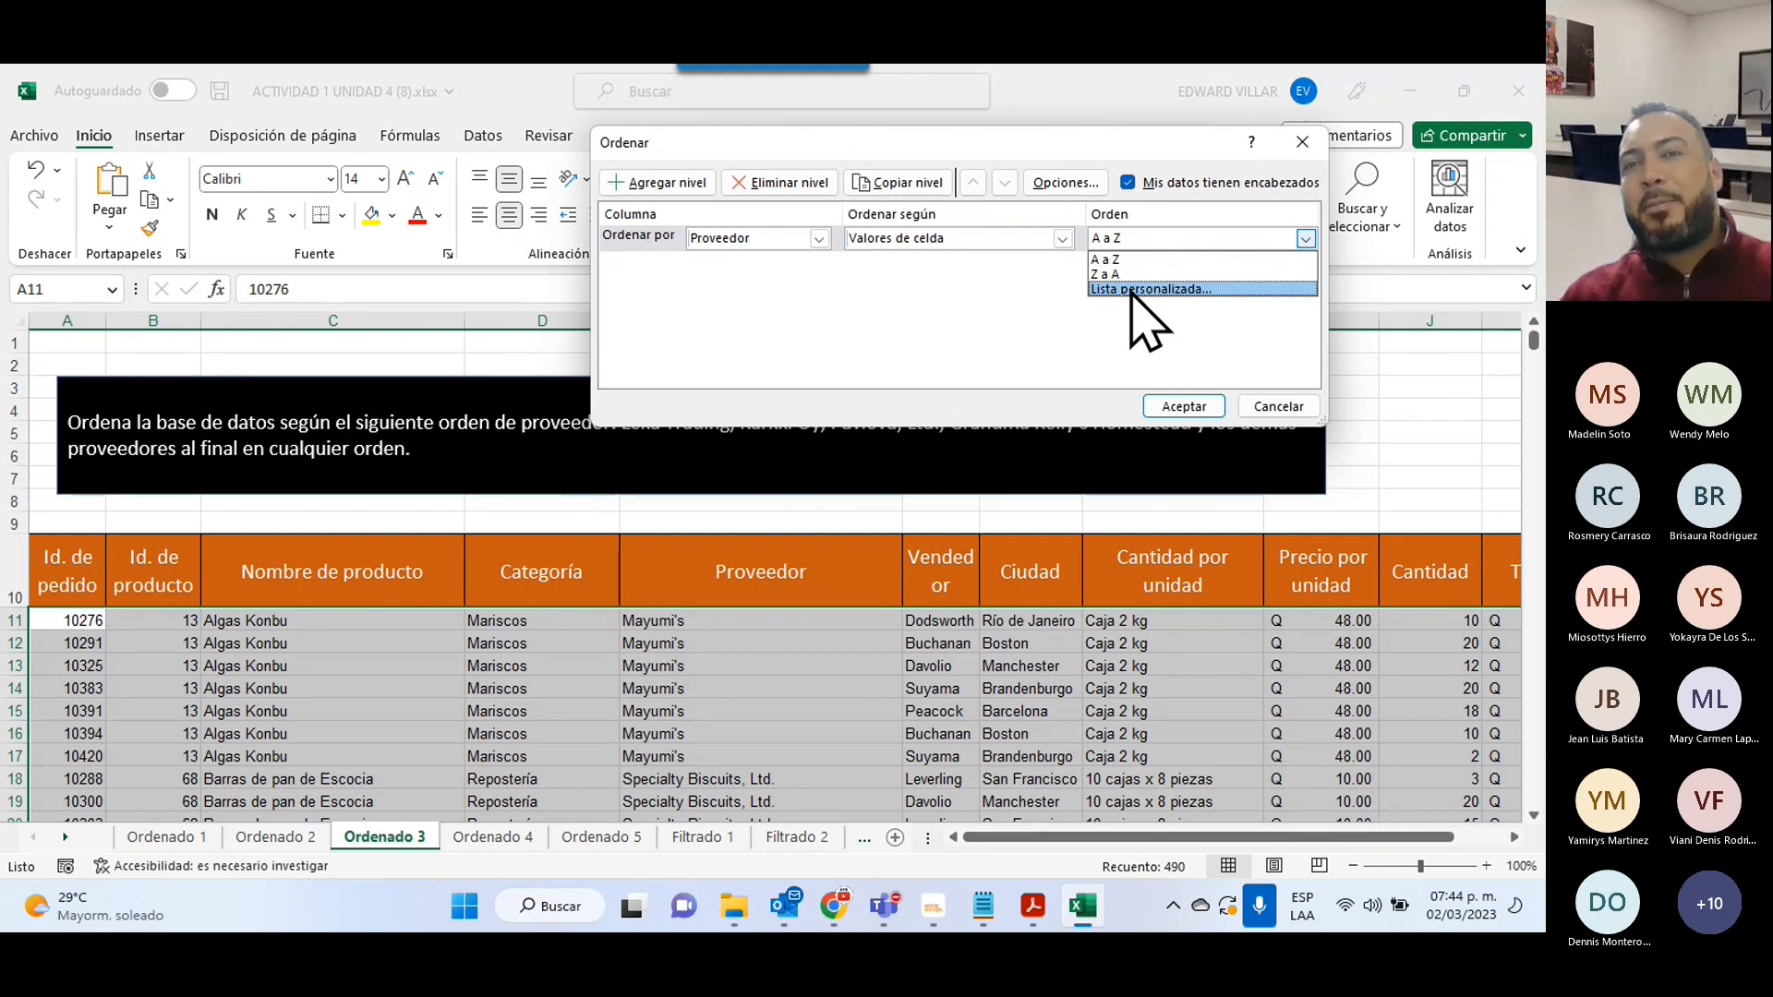
click(1131, 289)
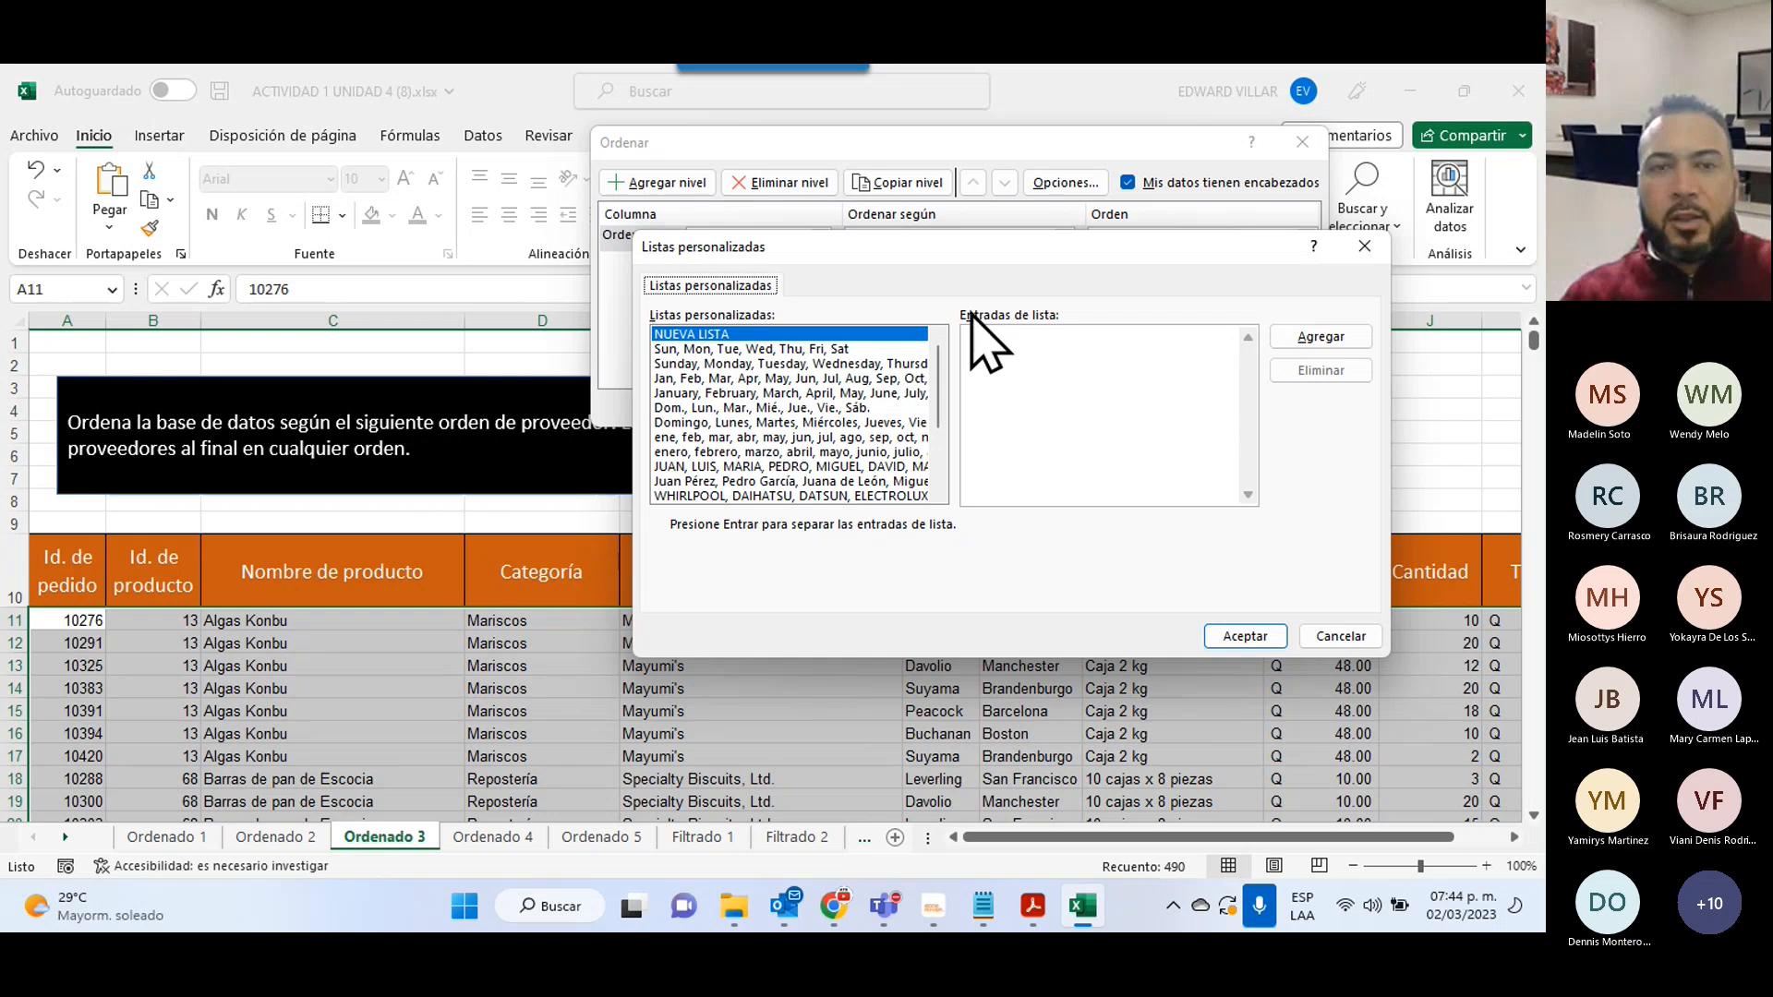
drag(970, 254, 947, 285)
click(1001, 396)
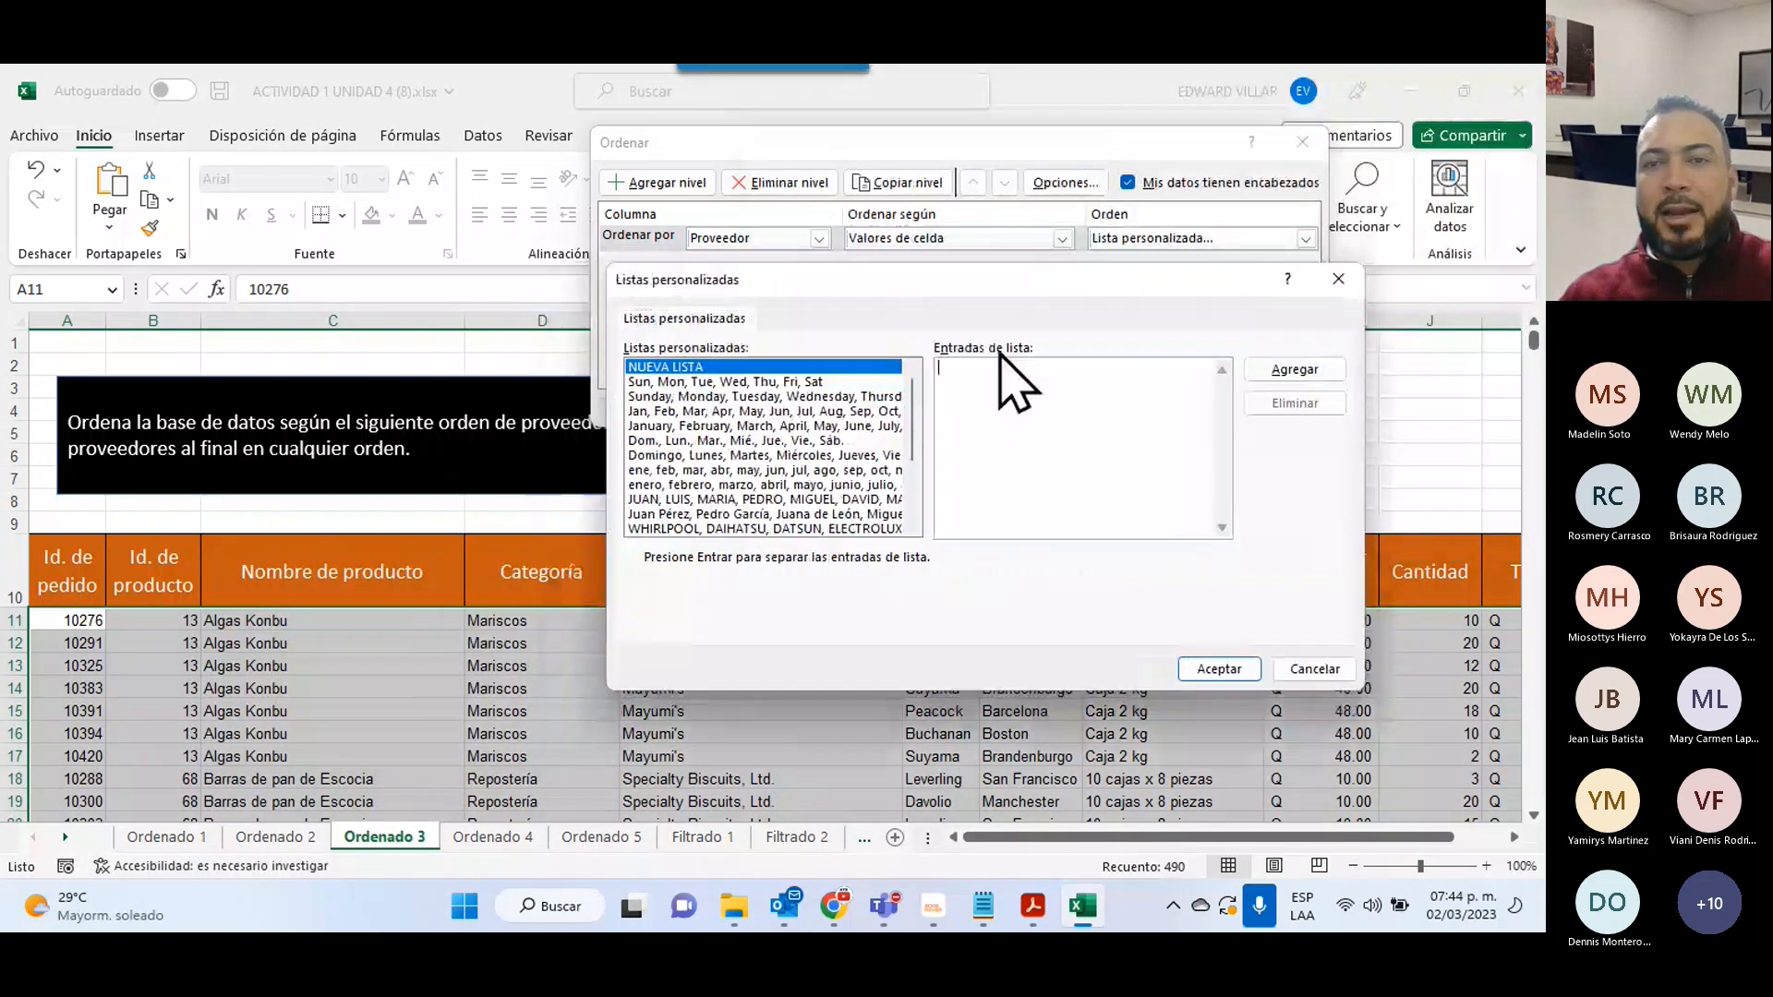
text(Leka Trading, Karkki Oy, Pavlova, Ltd., Grandma Kelly's Homestead)
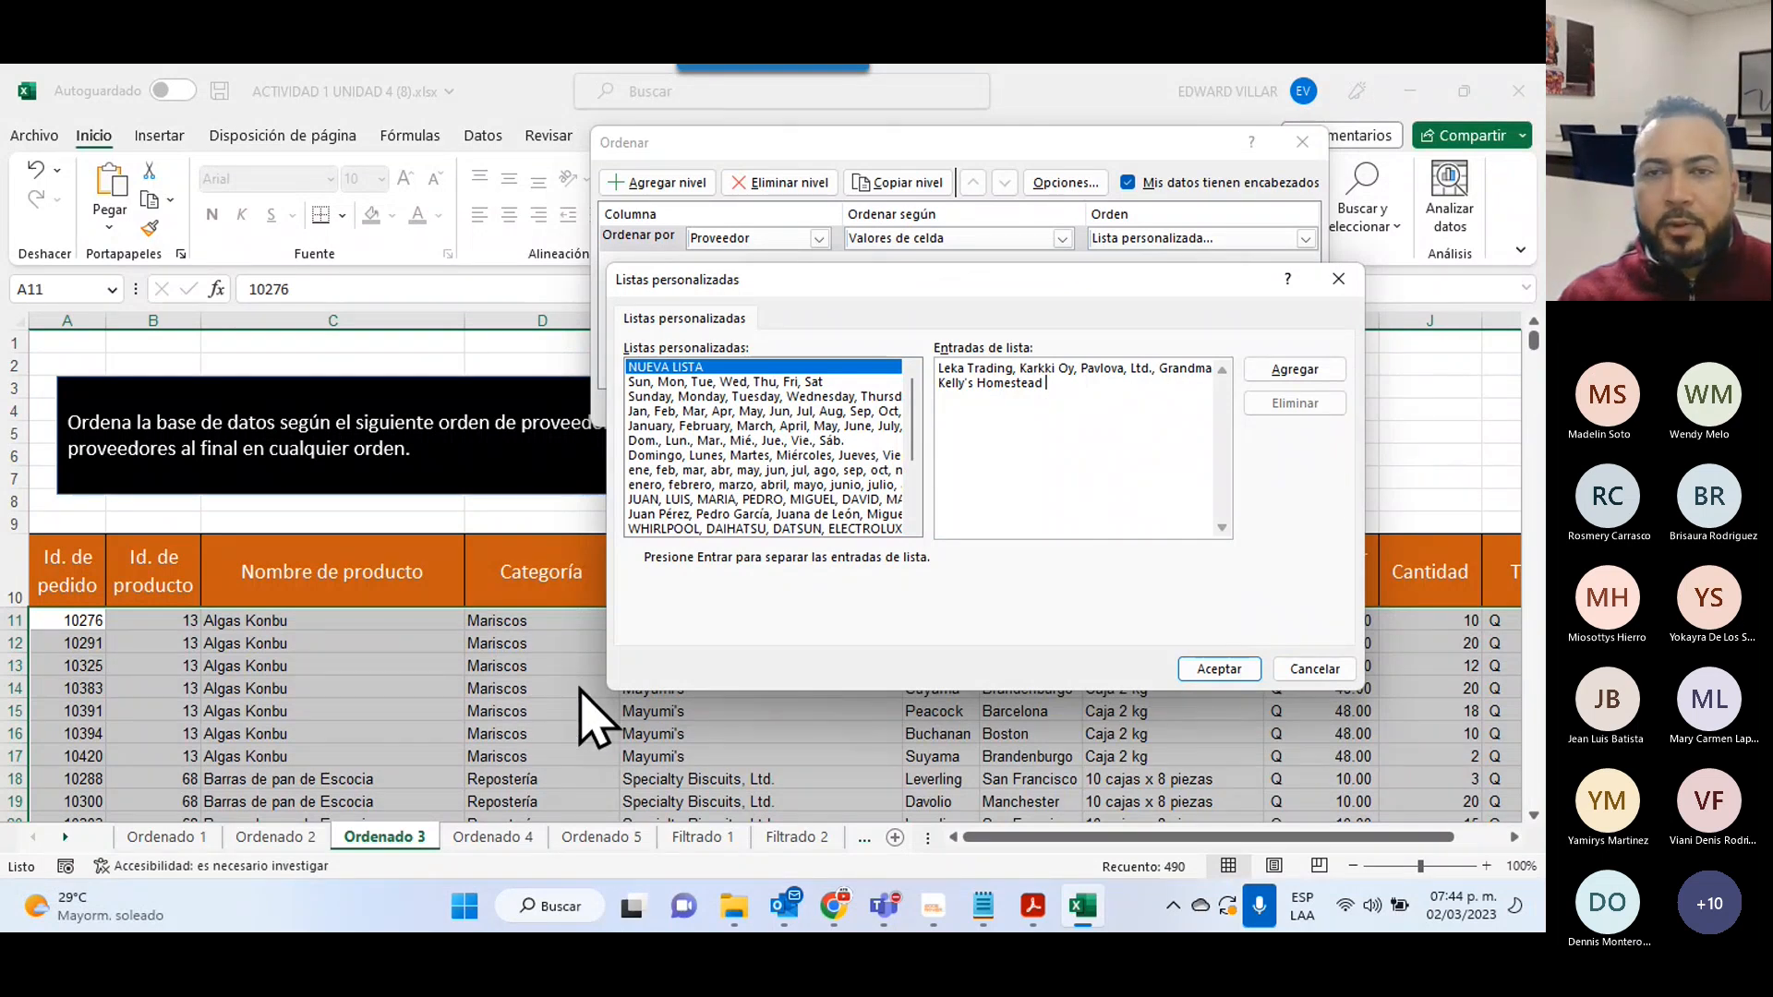
click(1294, 368)
scroll(831, 514, down, 3)
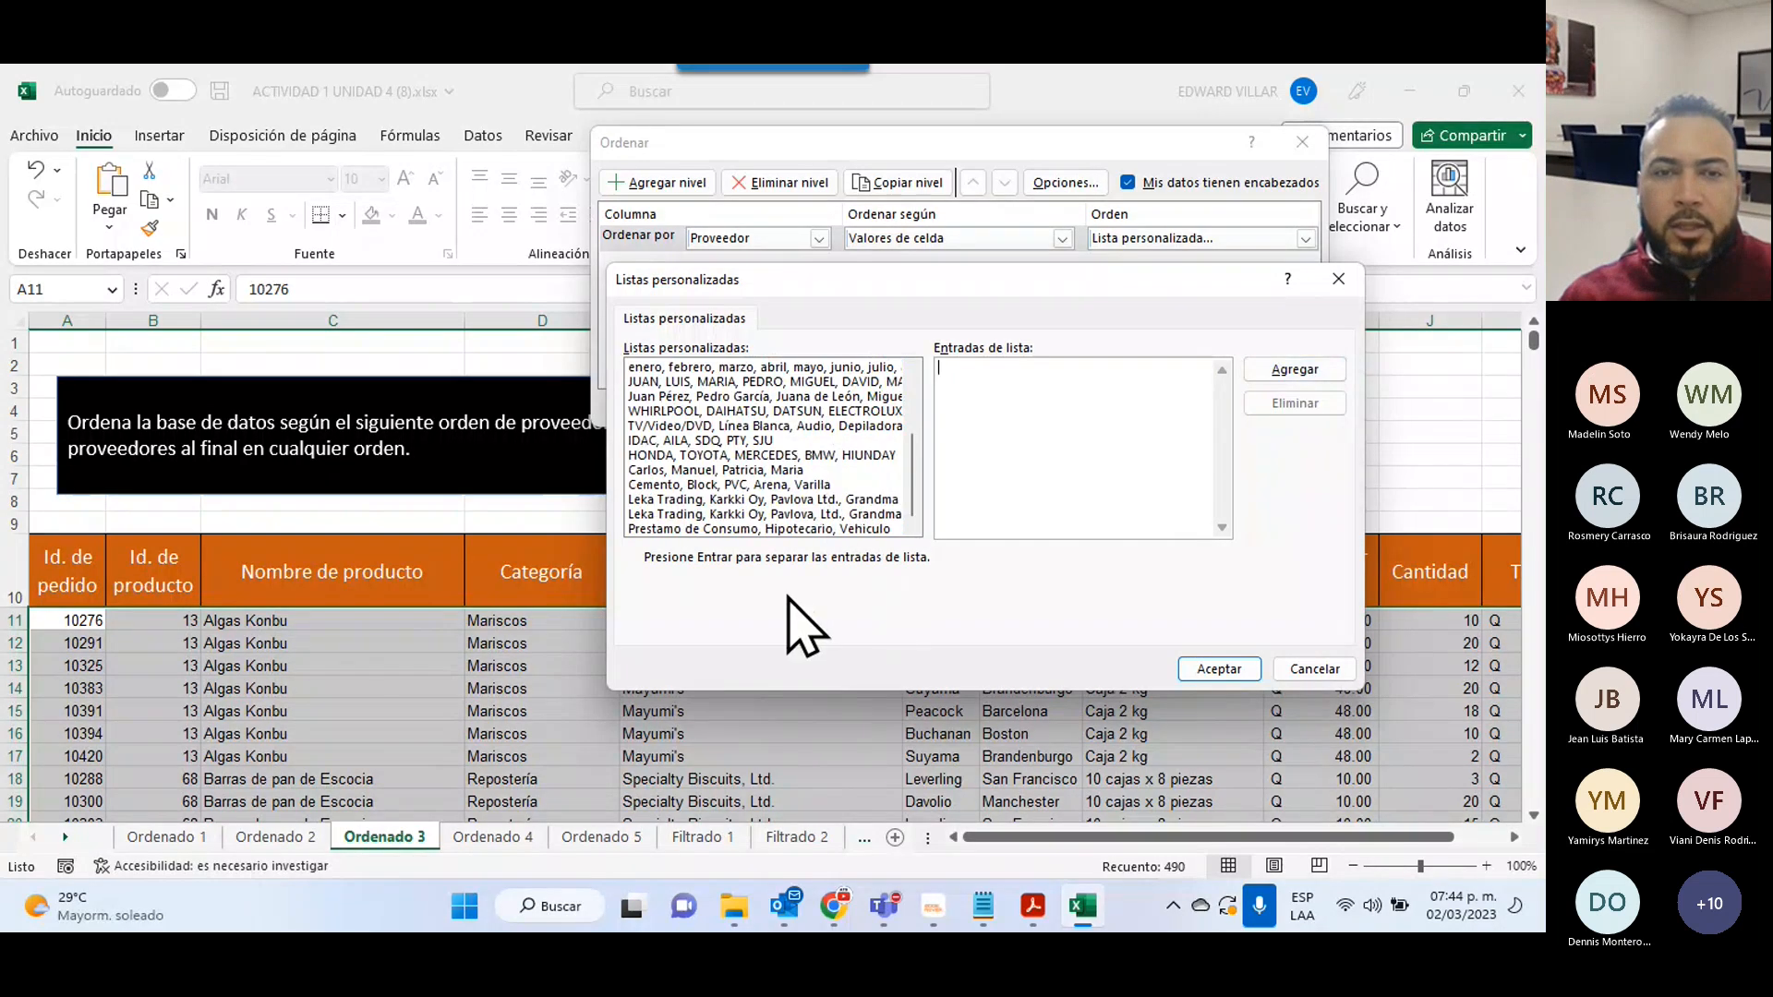
- Choose the custom list beginning Leka Trading, Karkki Oy, Pavlova, Ltd. as the Proveedor order and apply the sort
click(692, 514)
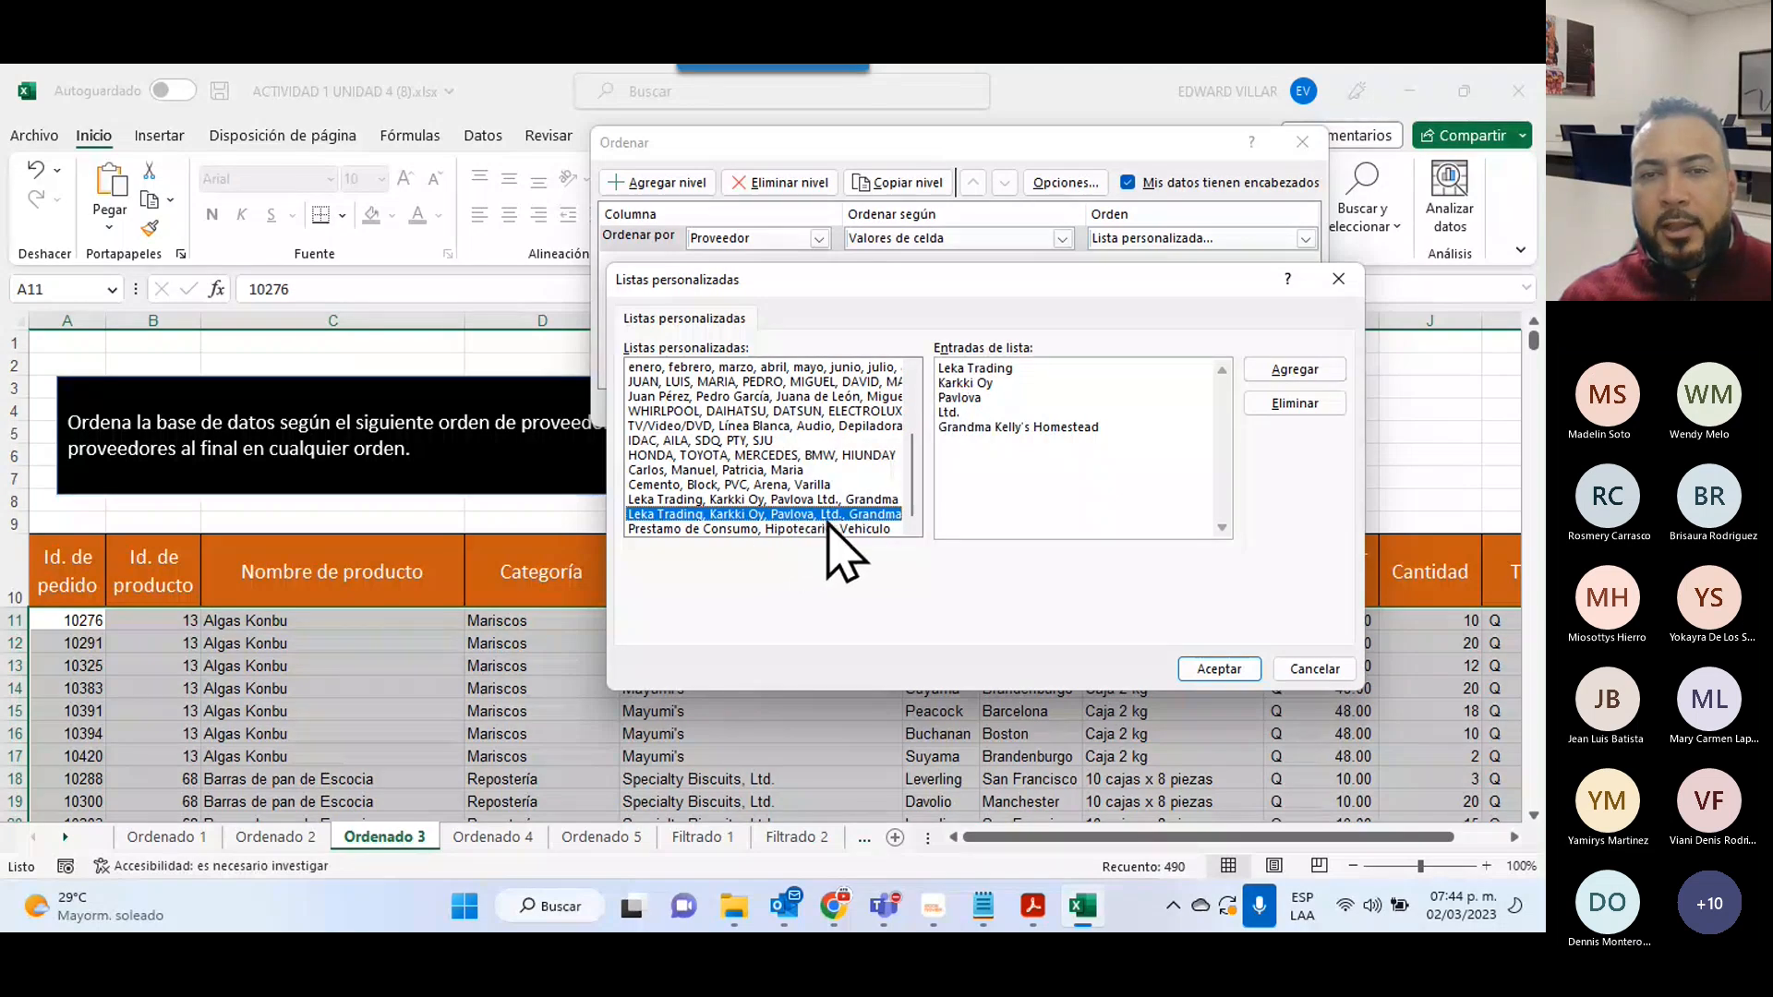
click(992, 411)
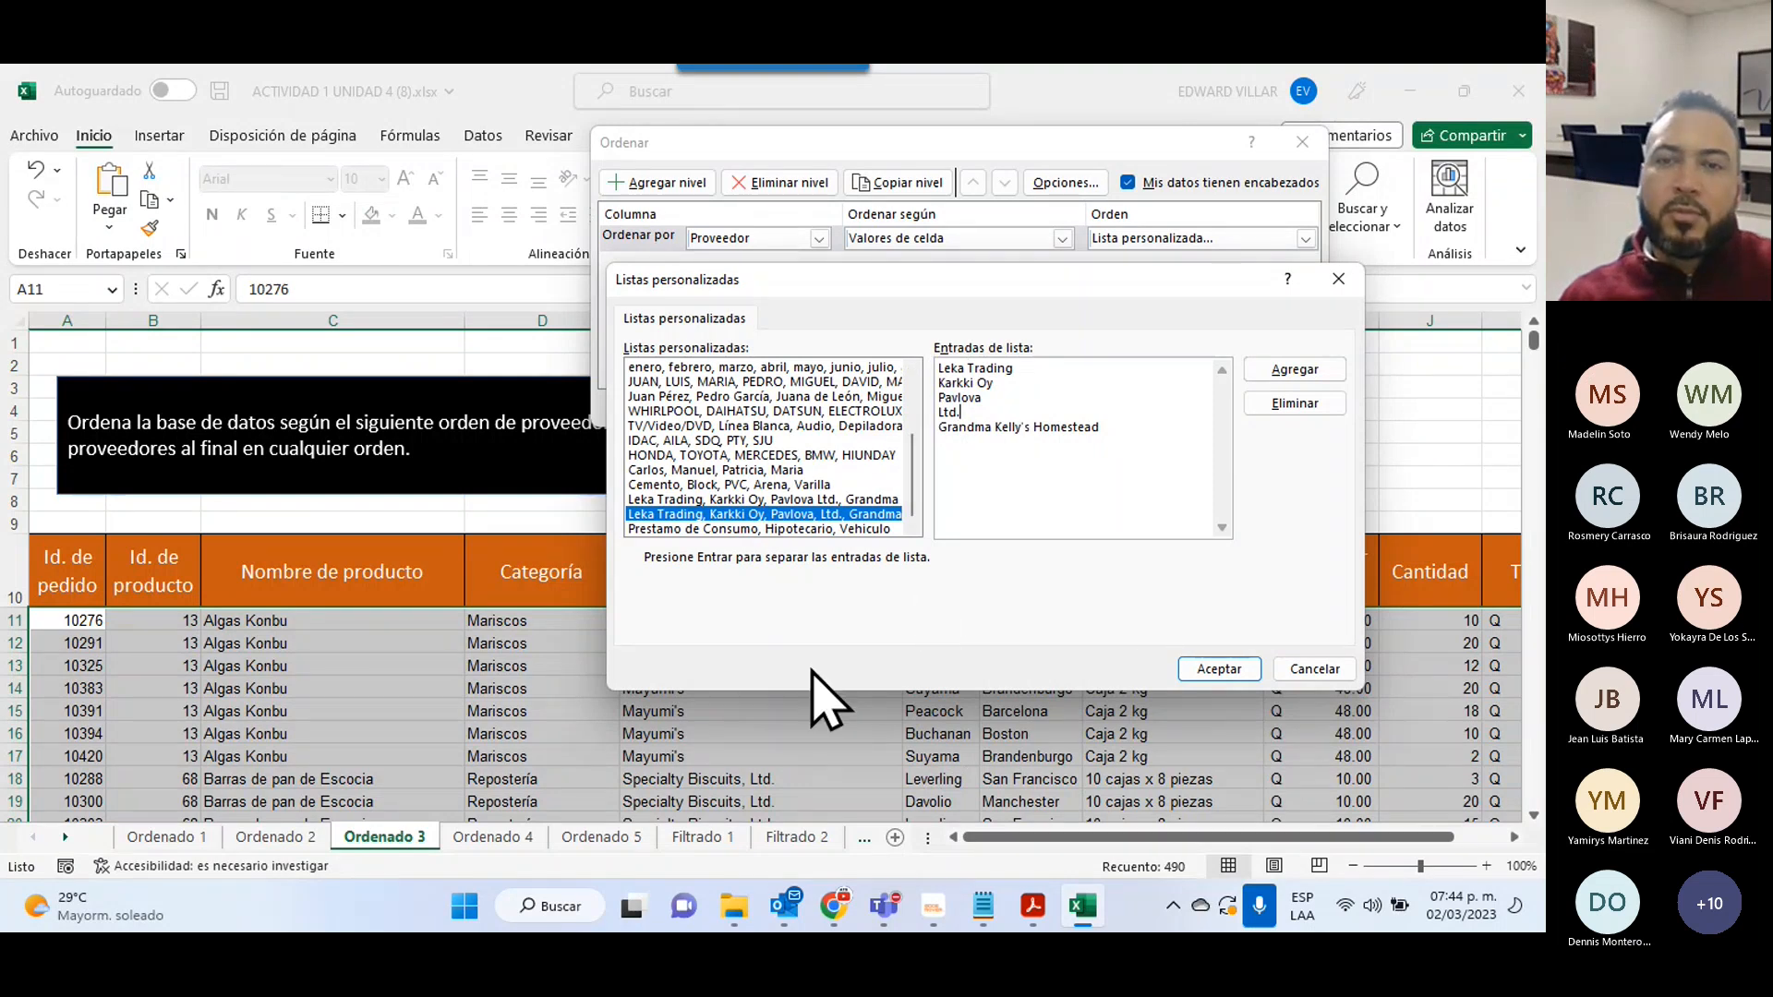
click(1193, 675)
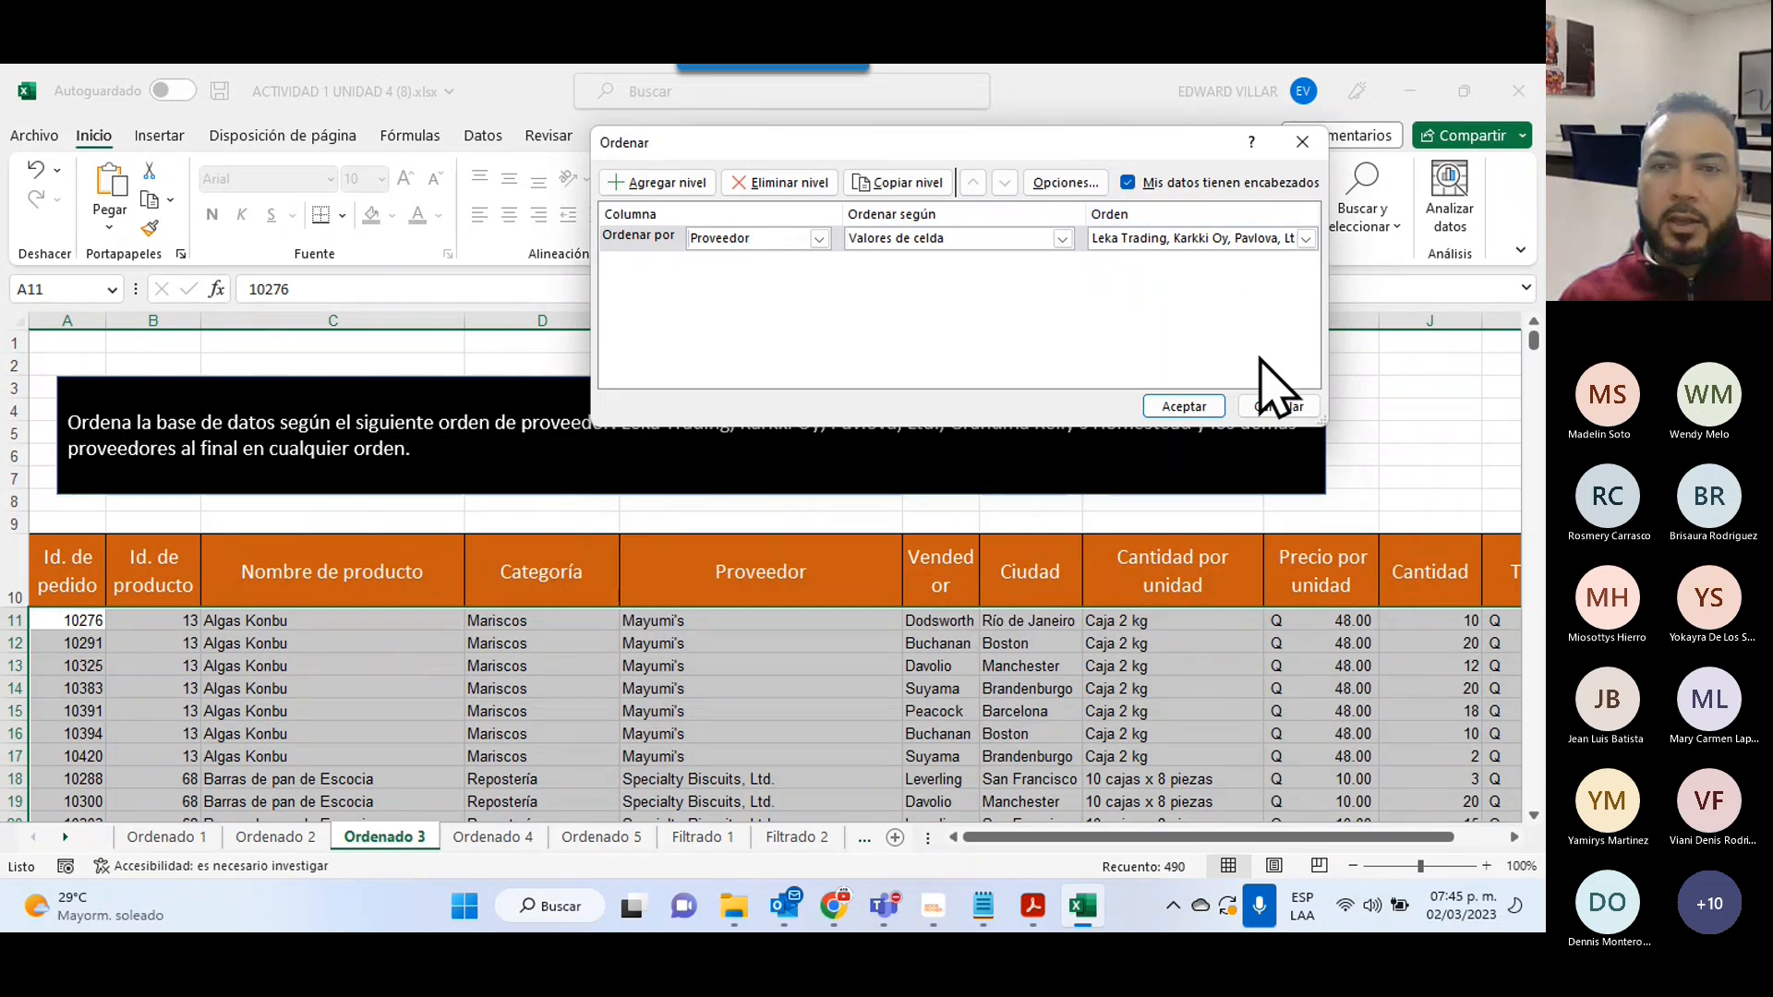
click(1165, 409)
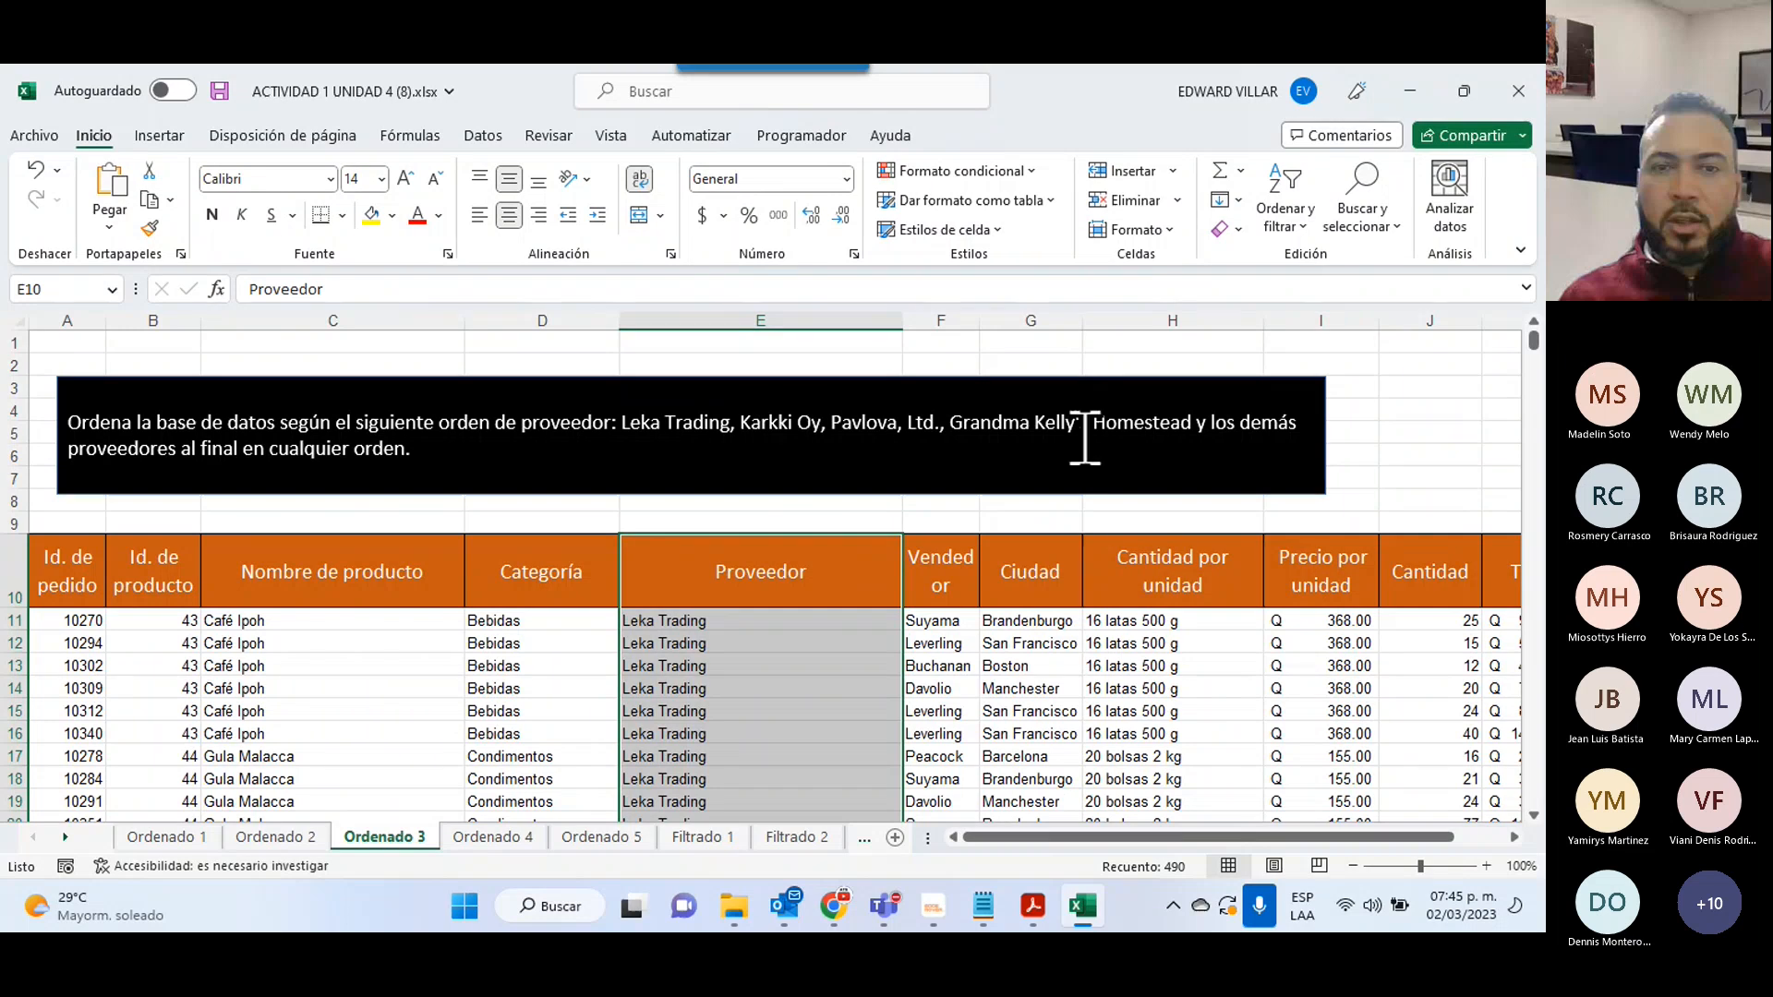
- Check the supplier order in the Proveedor column of Ordenado 3 against the instruction text
scroll(649, 755, down, 3)
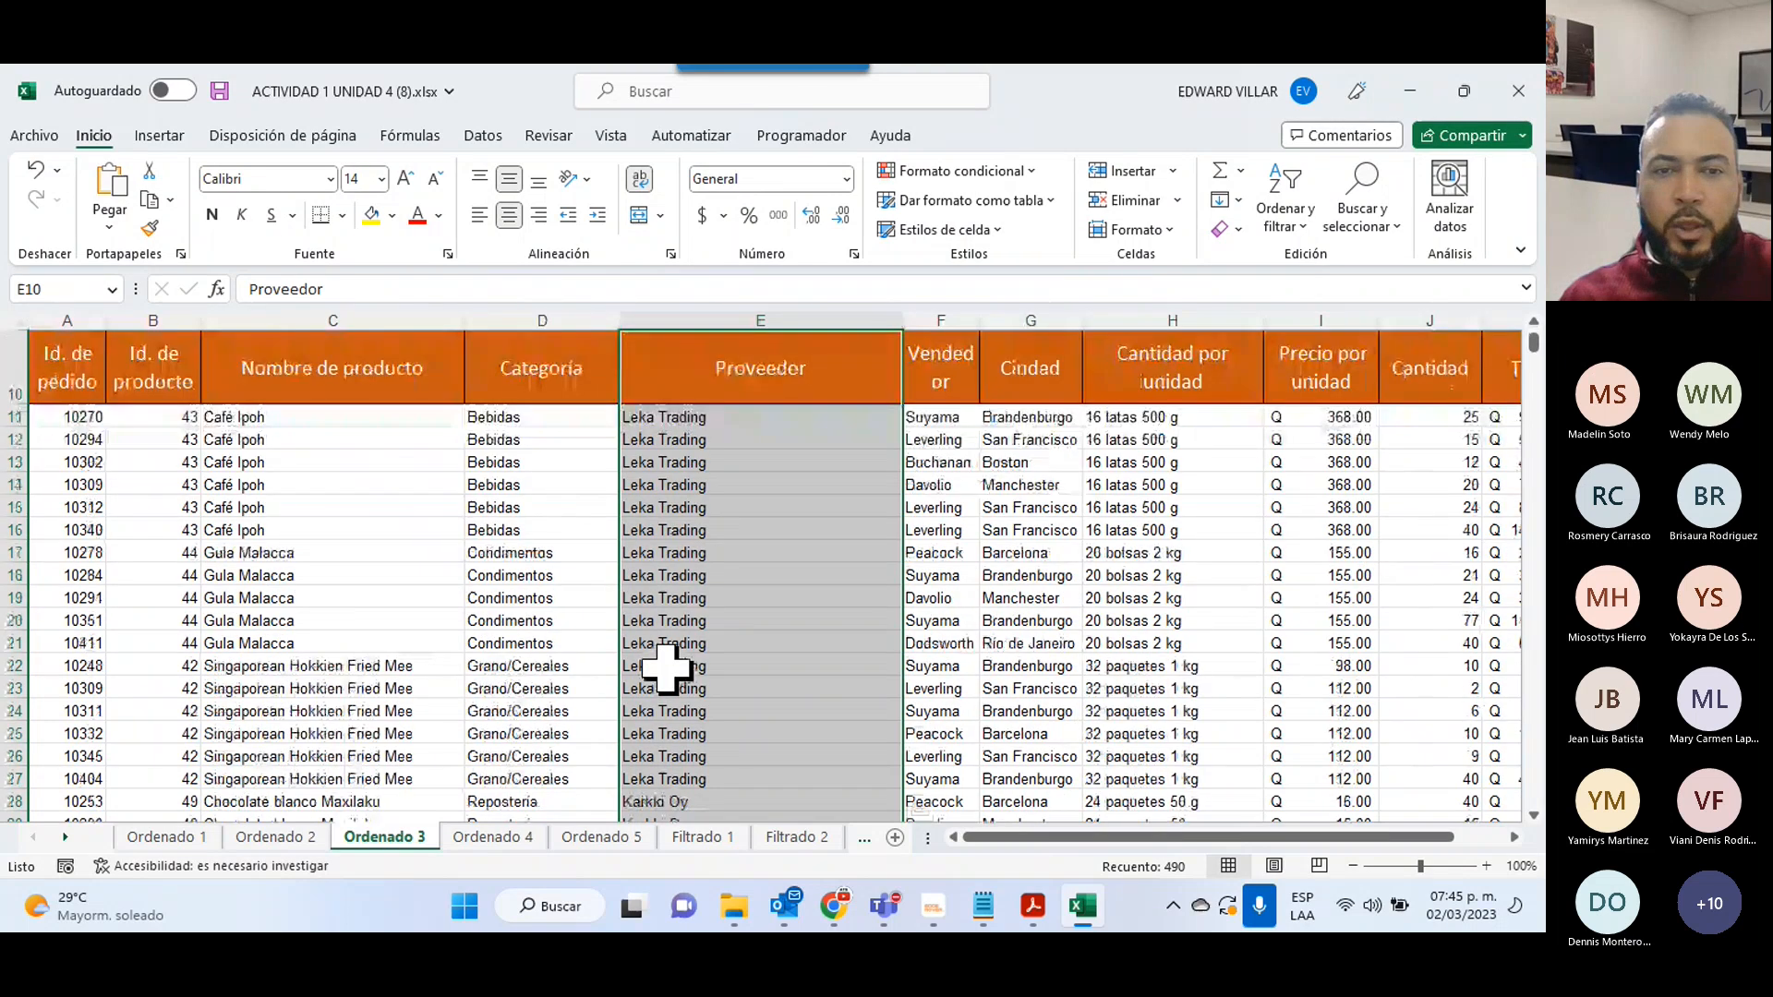
scroll(665, 666, down, 2)
scroll(831, 572, up, 4)
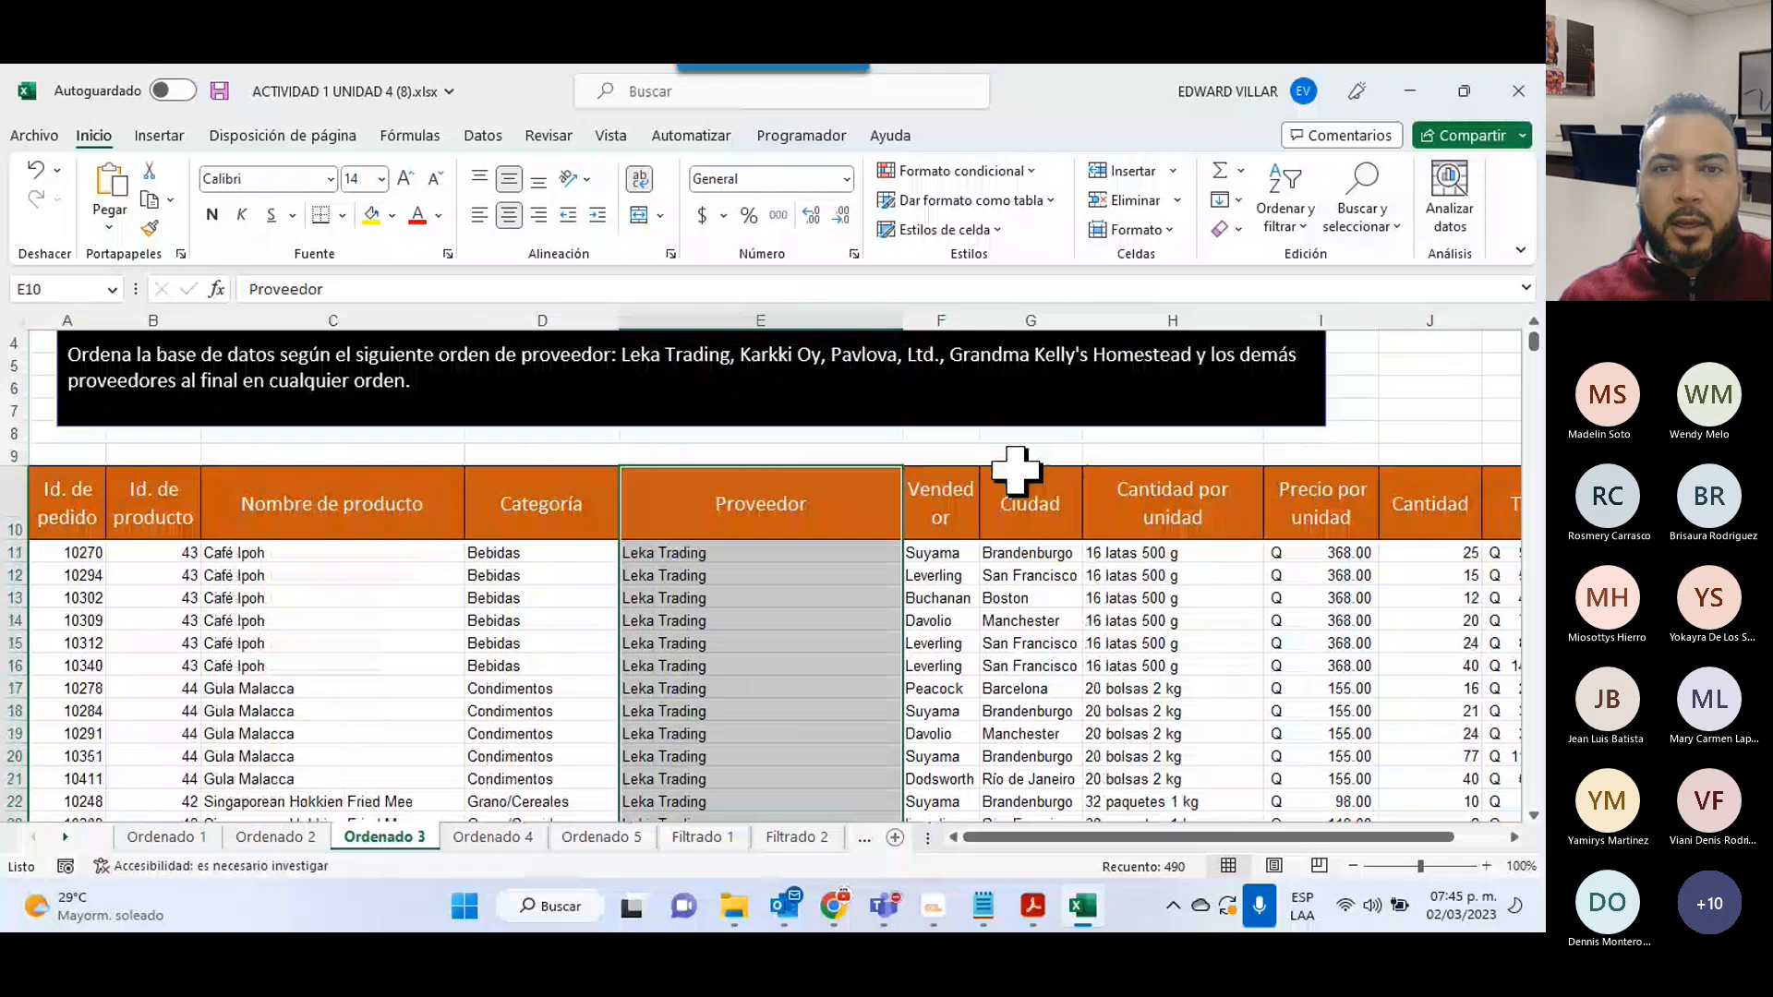
scroll(554, 716, down, 9)
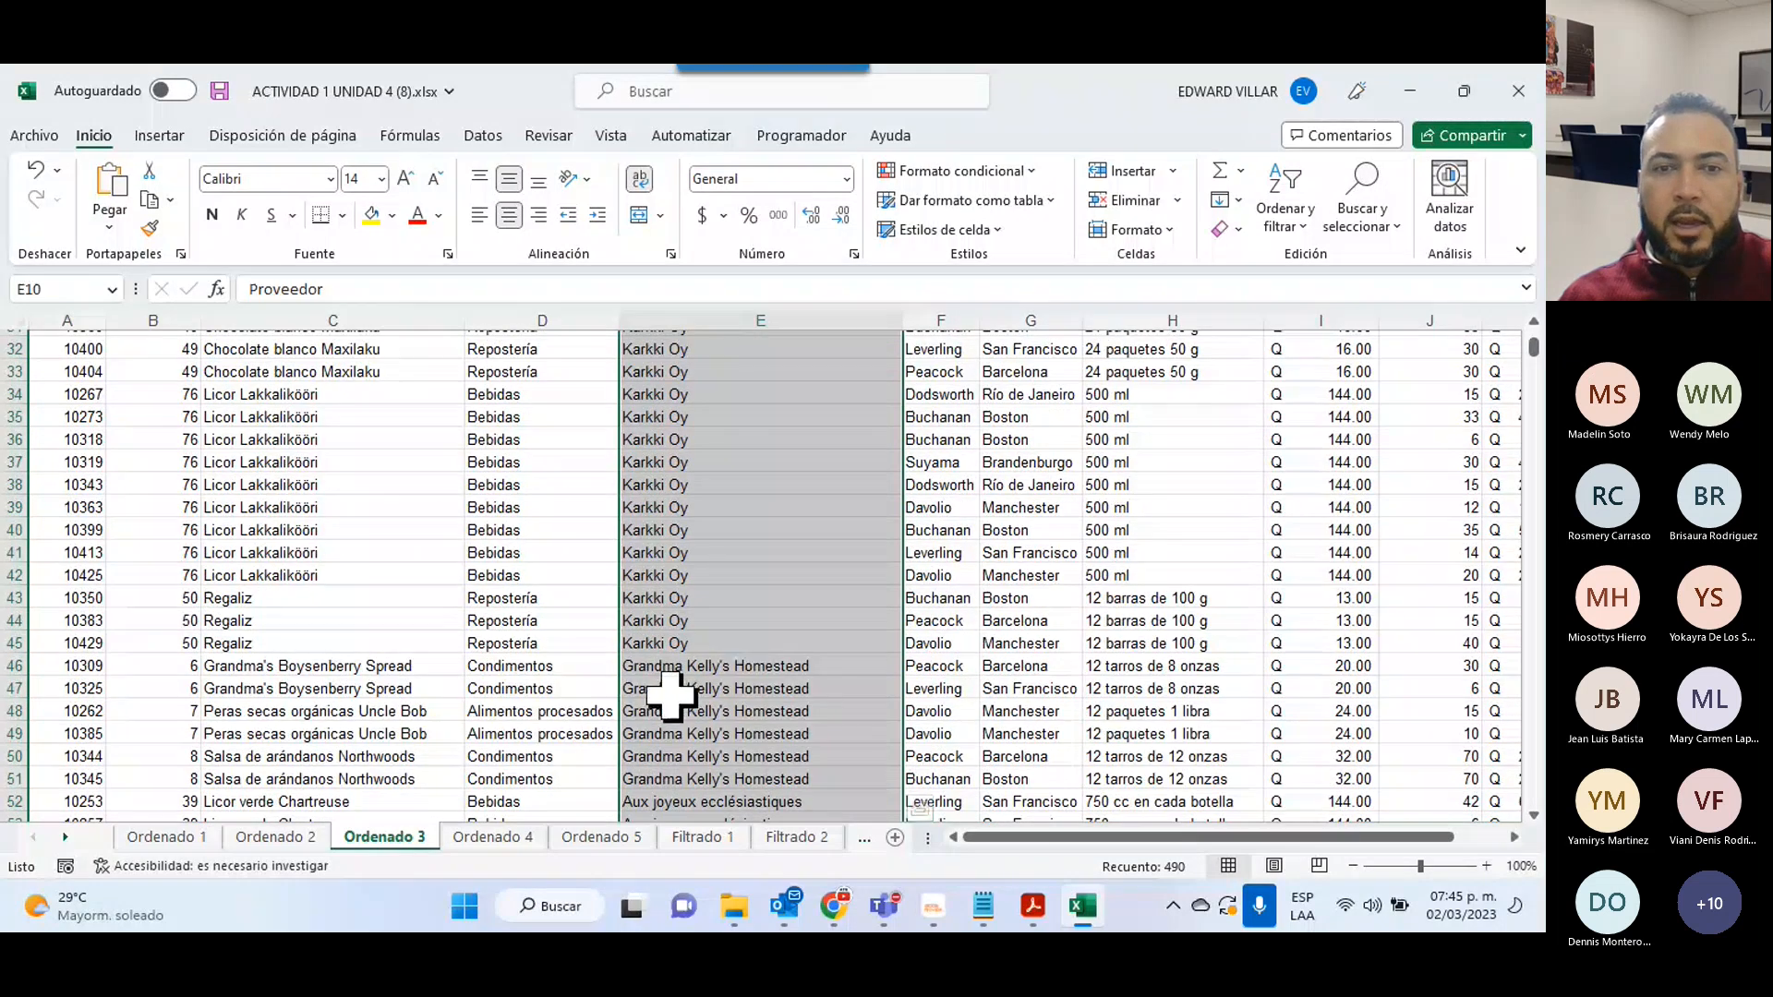
scroll(669, 697, up, 6)
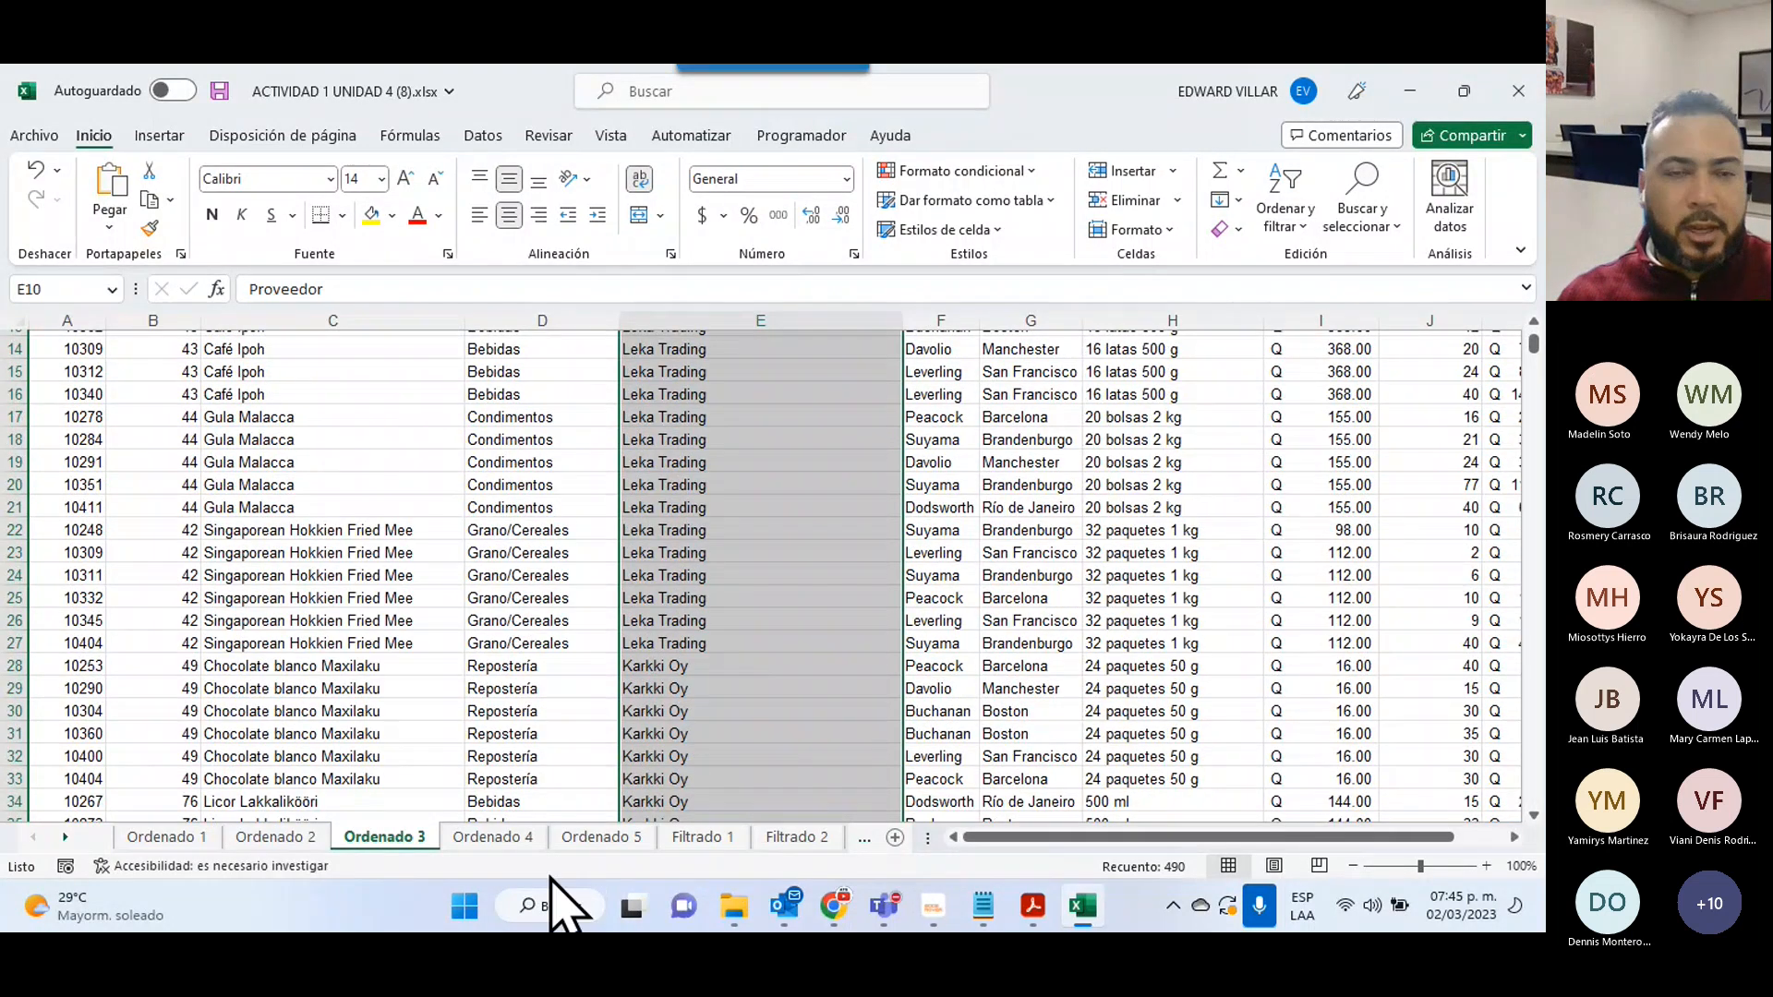
scroll(463, 798, up, 5)
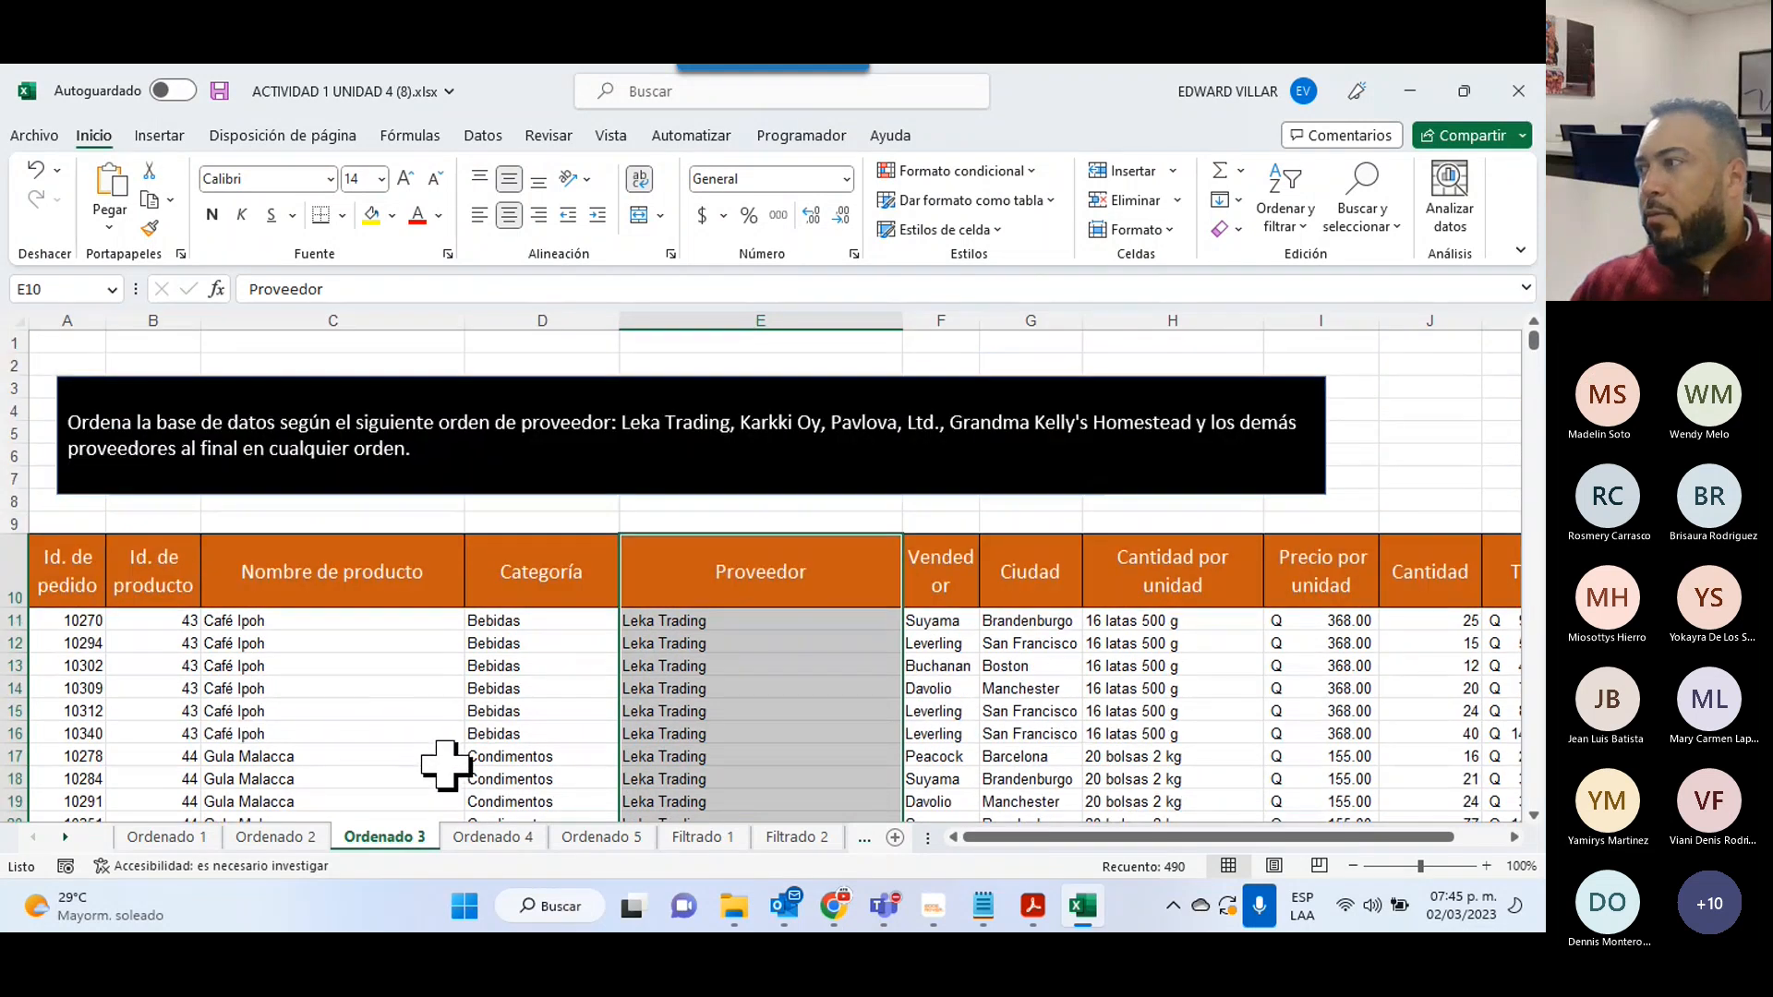
key(alt+Tab)
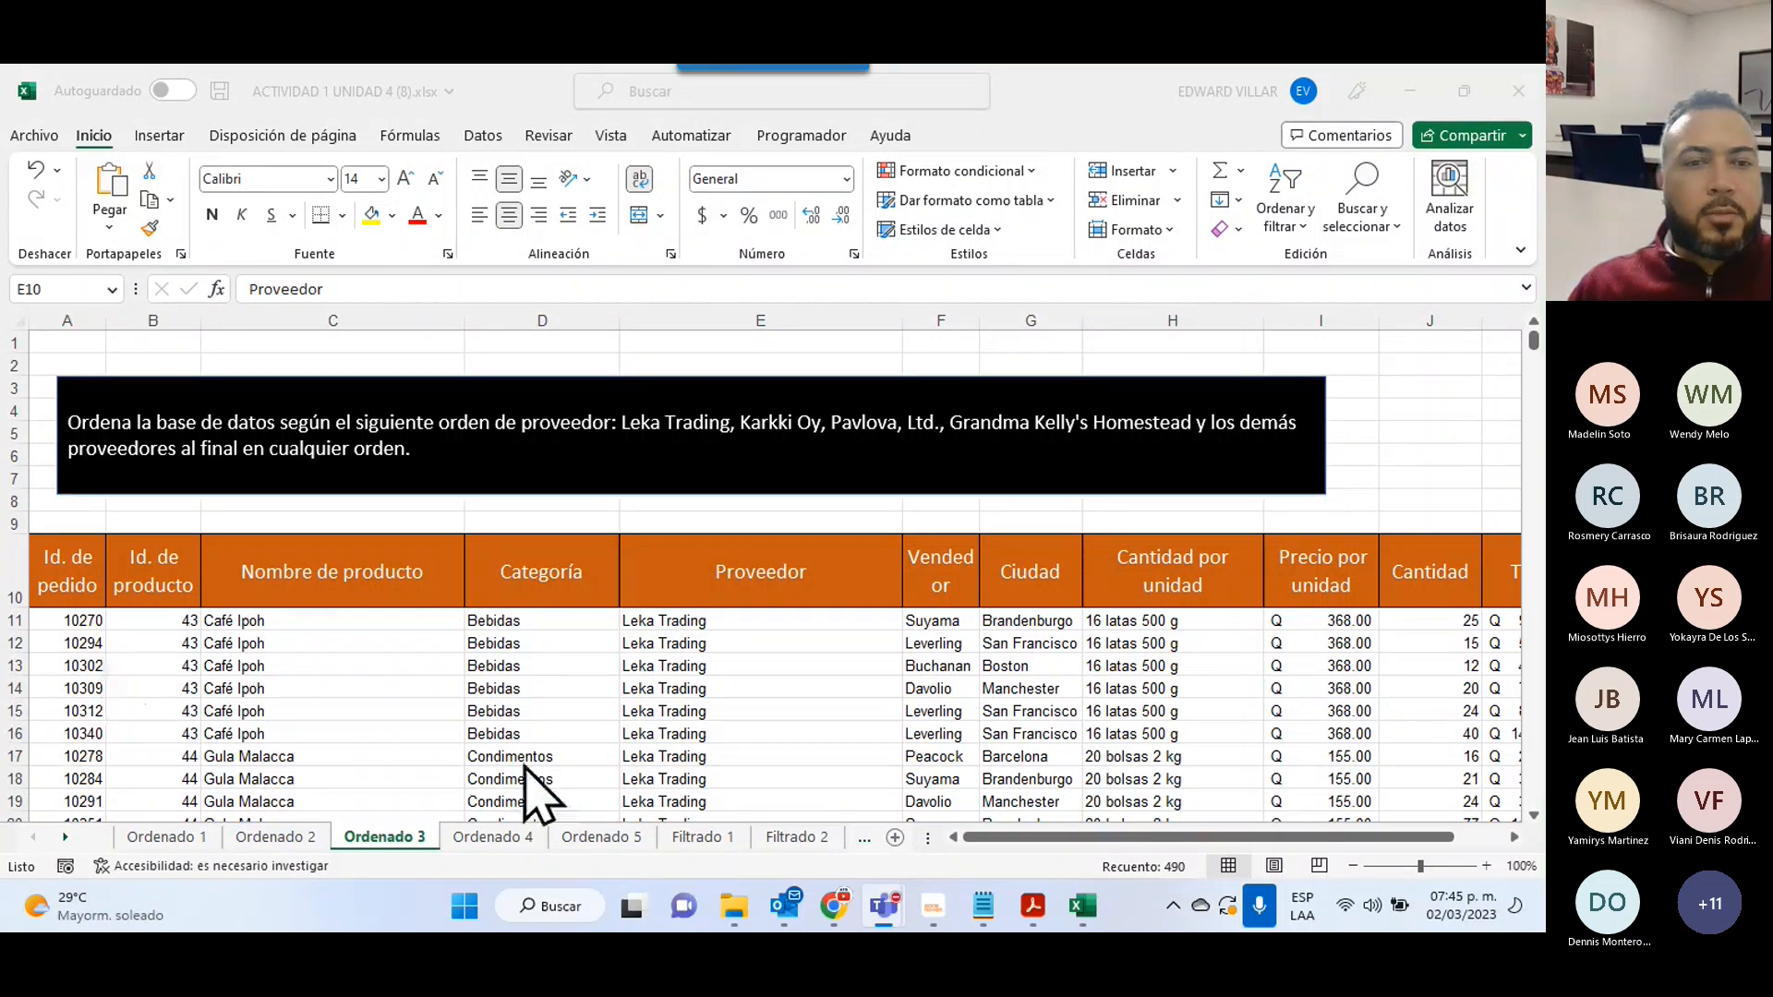
- Open the Ordenado 4 sheet, read its sorting instruction, and examine the text colours in the Precio por unidad column
click(487, 837)
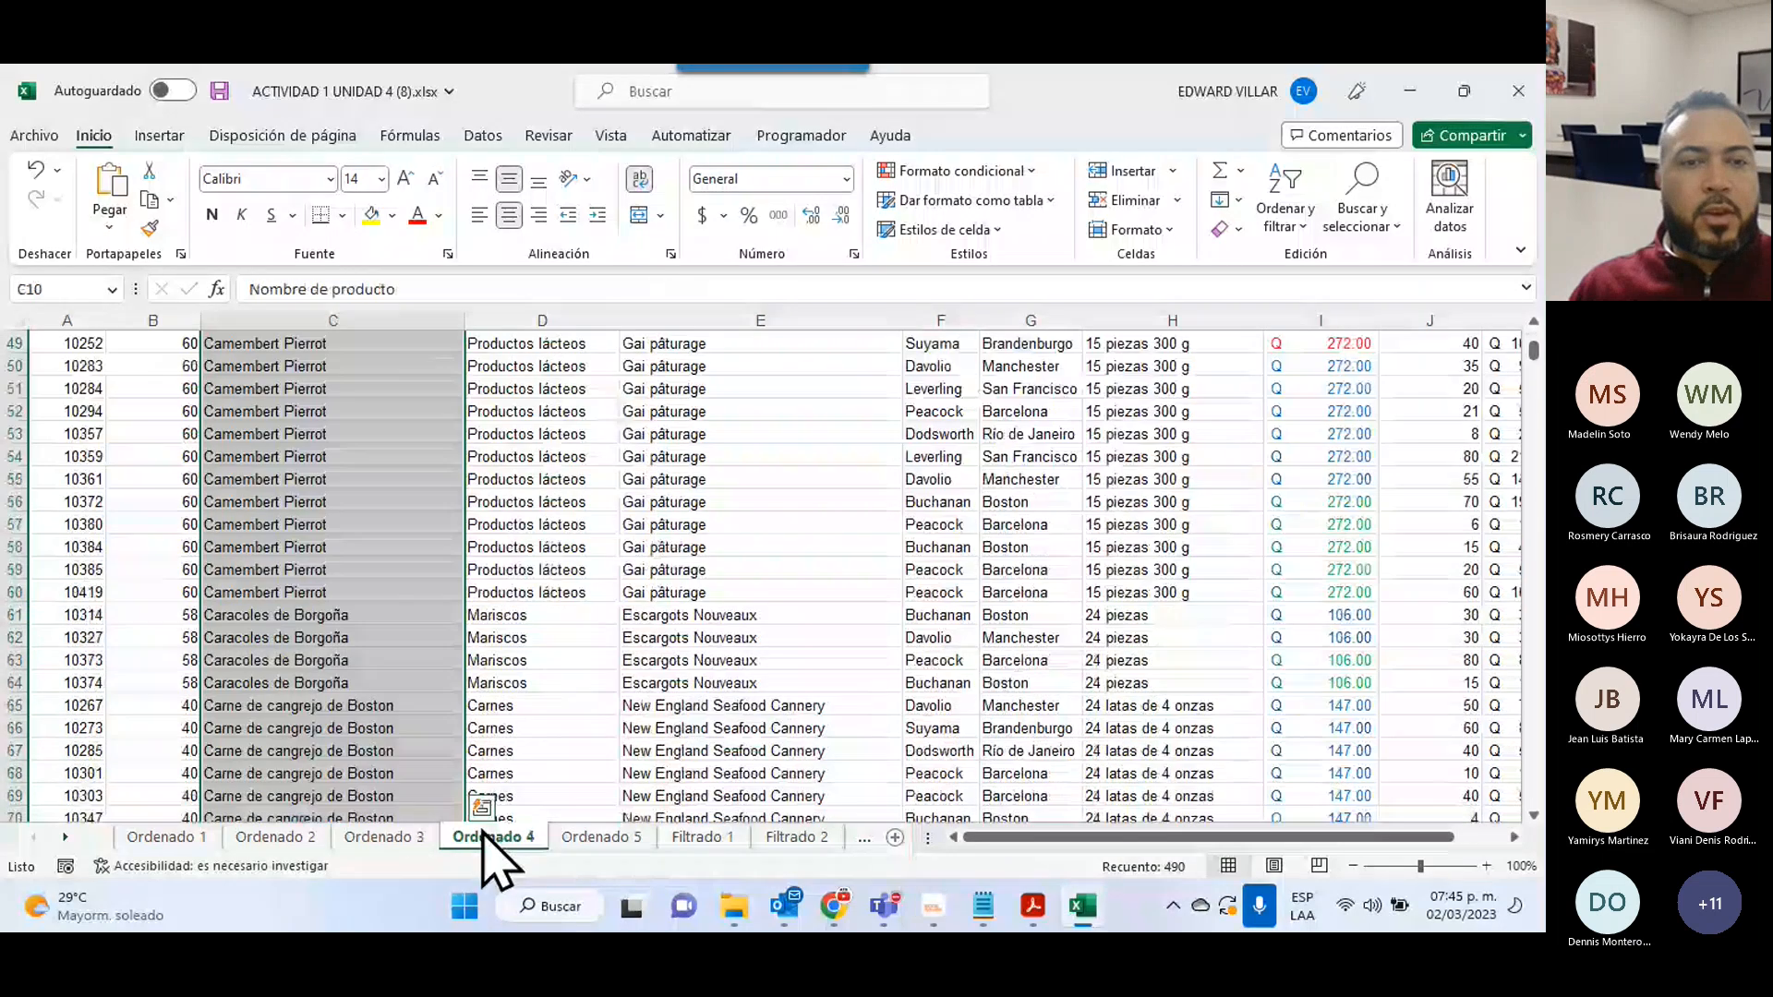
scroll(570, 594, up, 16)
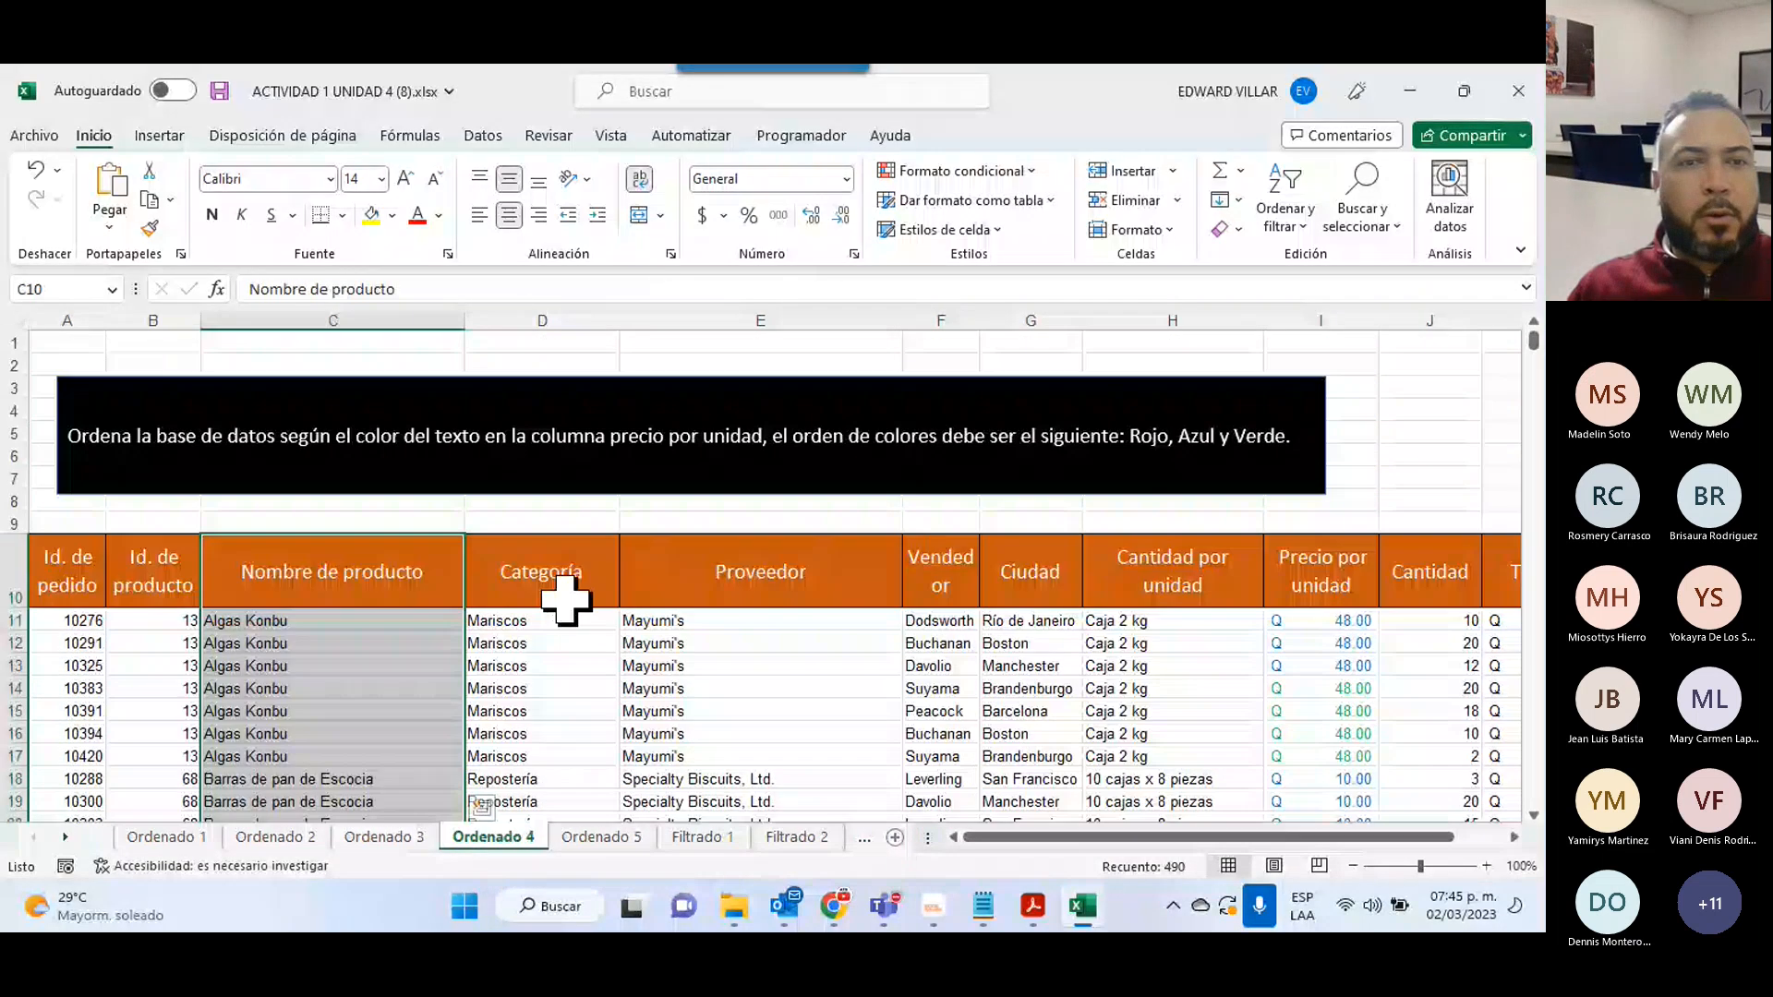
click(67, 439)
drag(67, 438, 640, 452)
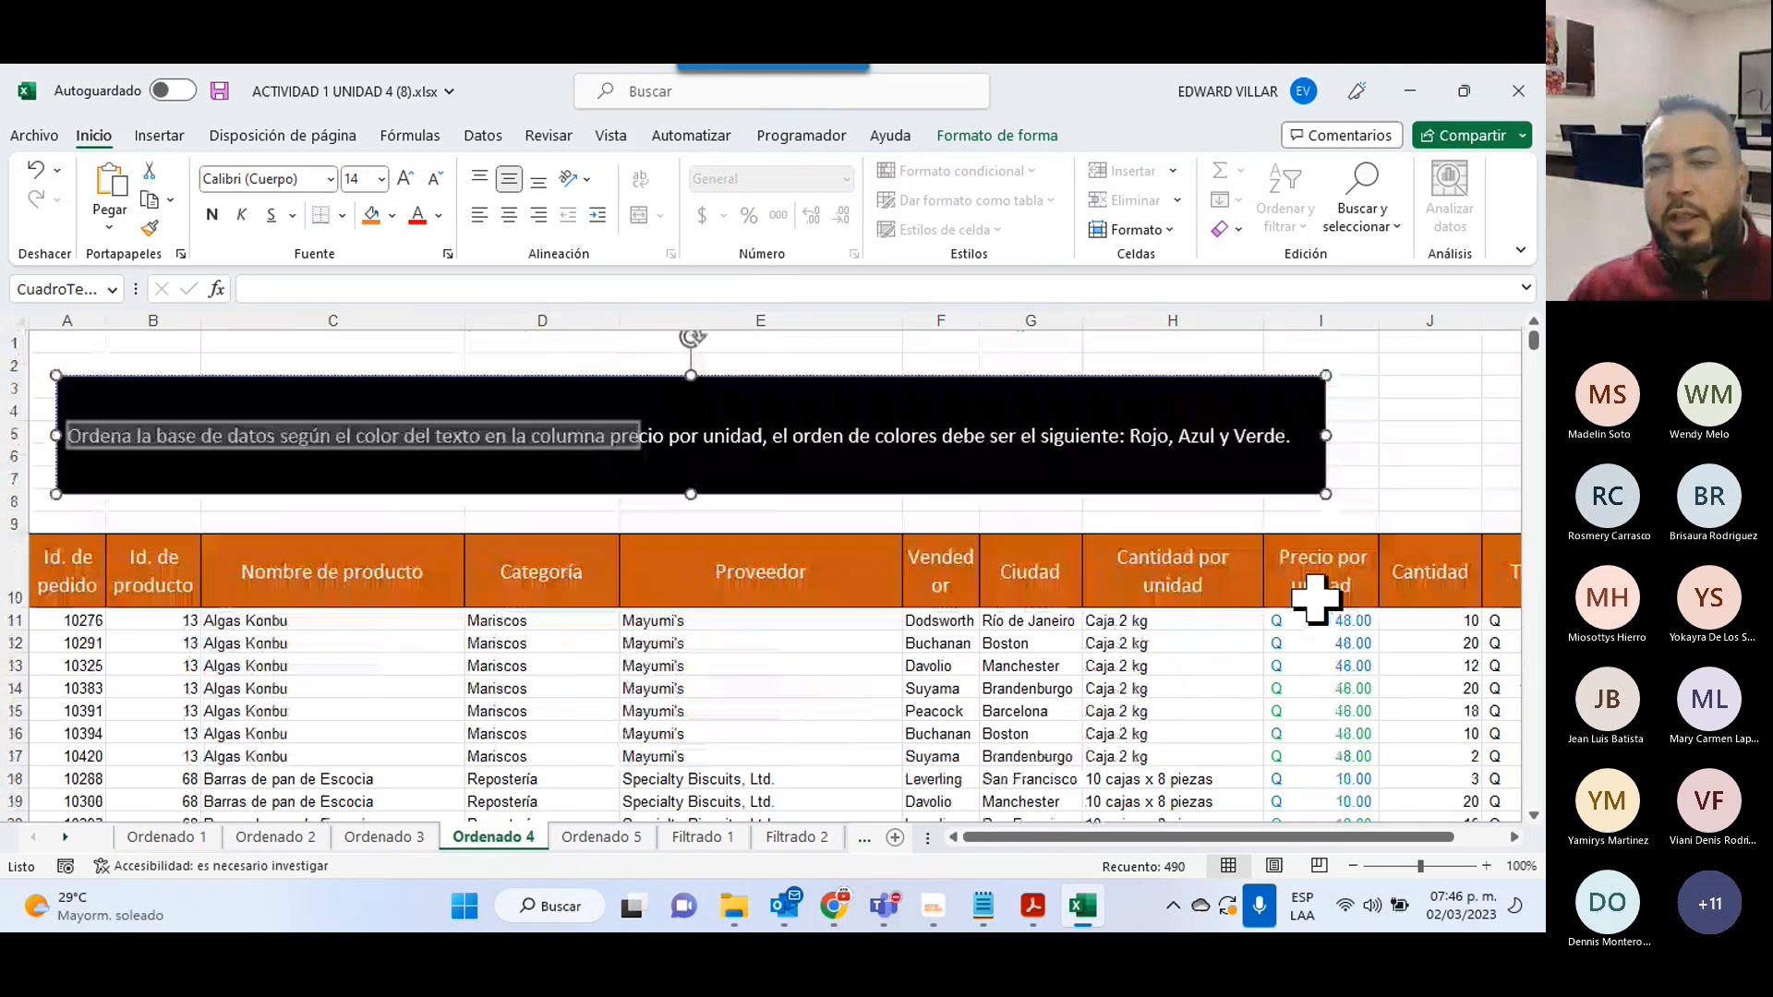
scroll(1315, 600, down, 3)
scroll(1309, 655, down, 18)
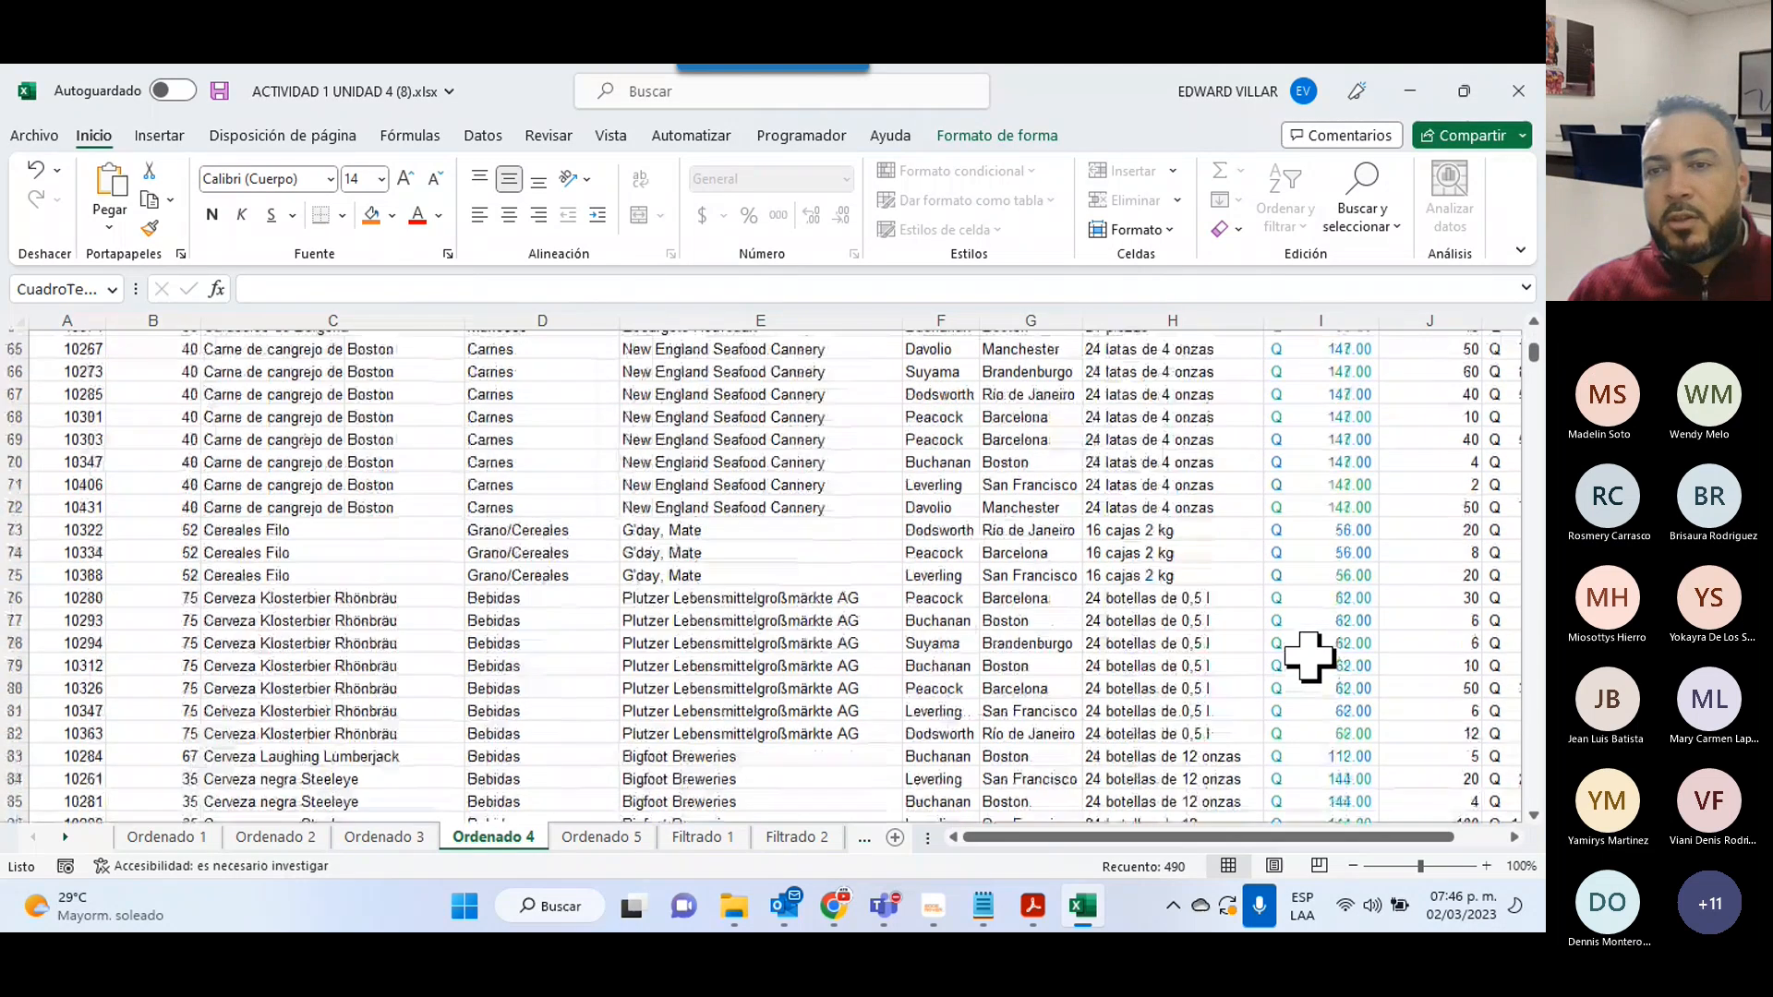
scroll(1309, 655, down, 20)
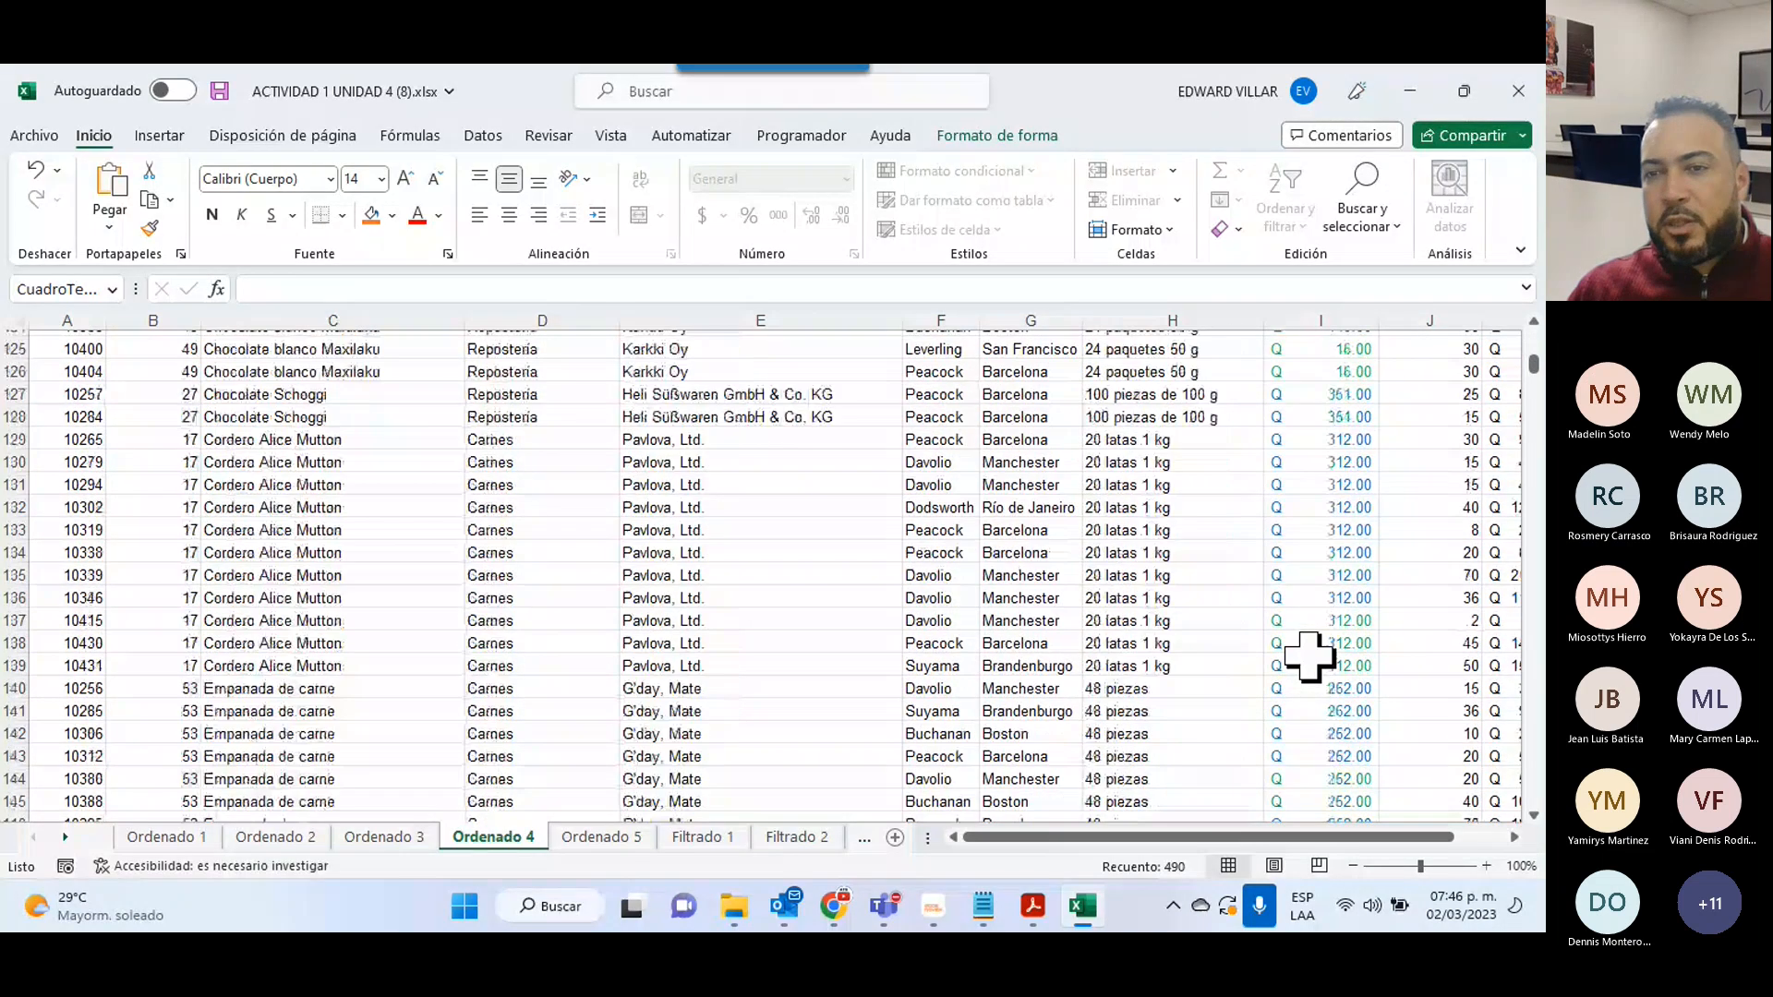
scroll(1309, 655, down, 6)
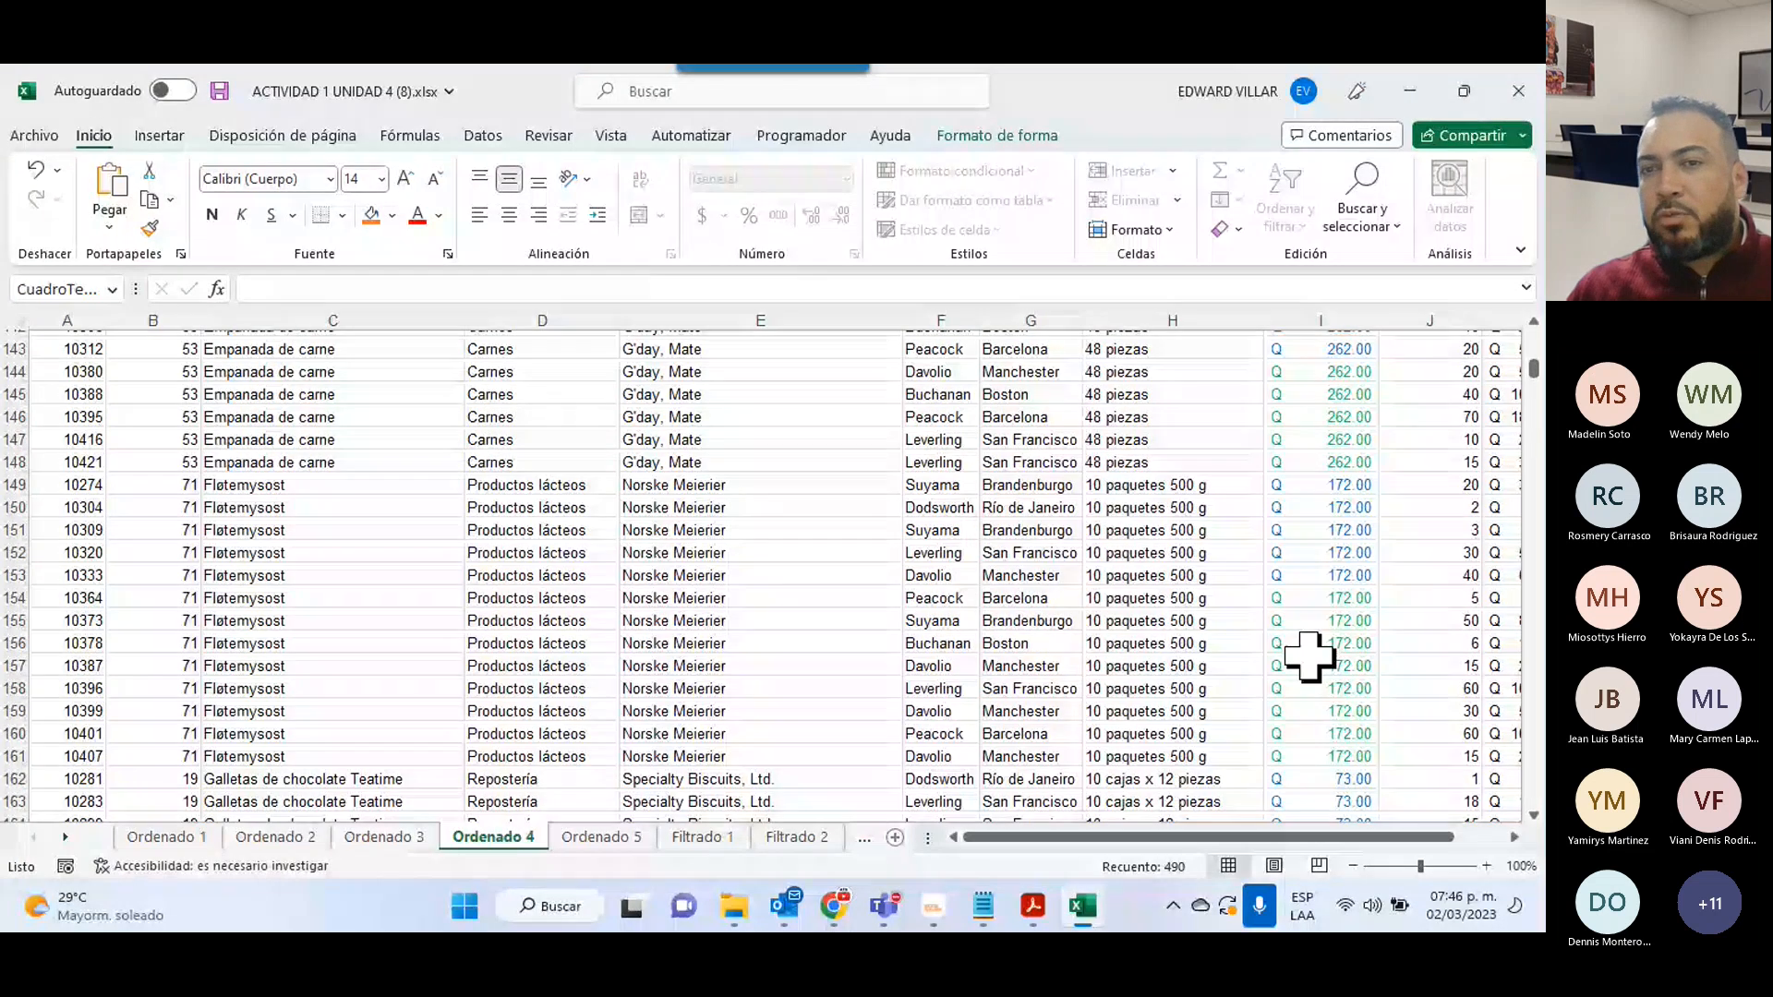
scroll(1309, 656, up, 3)
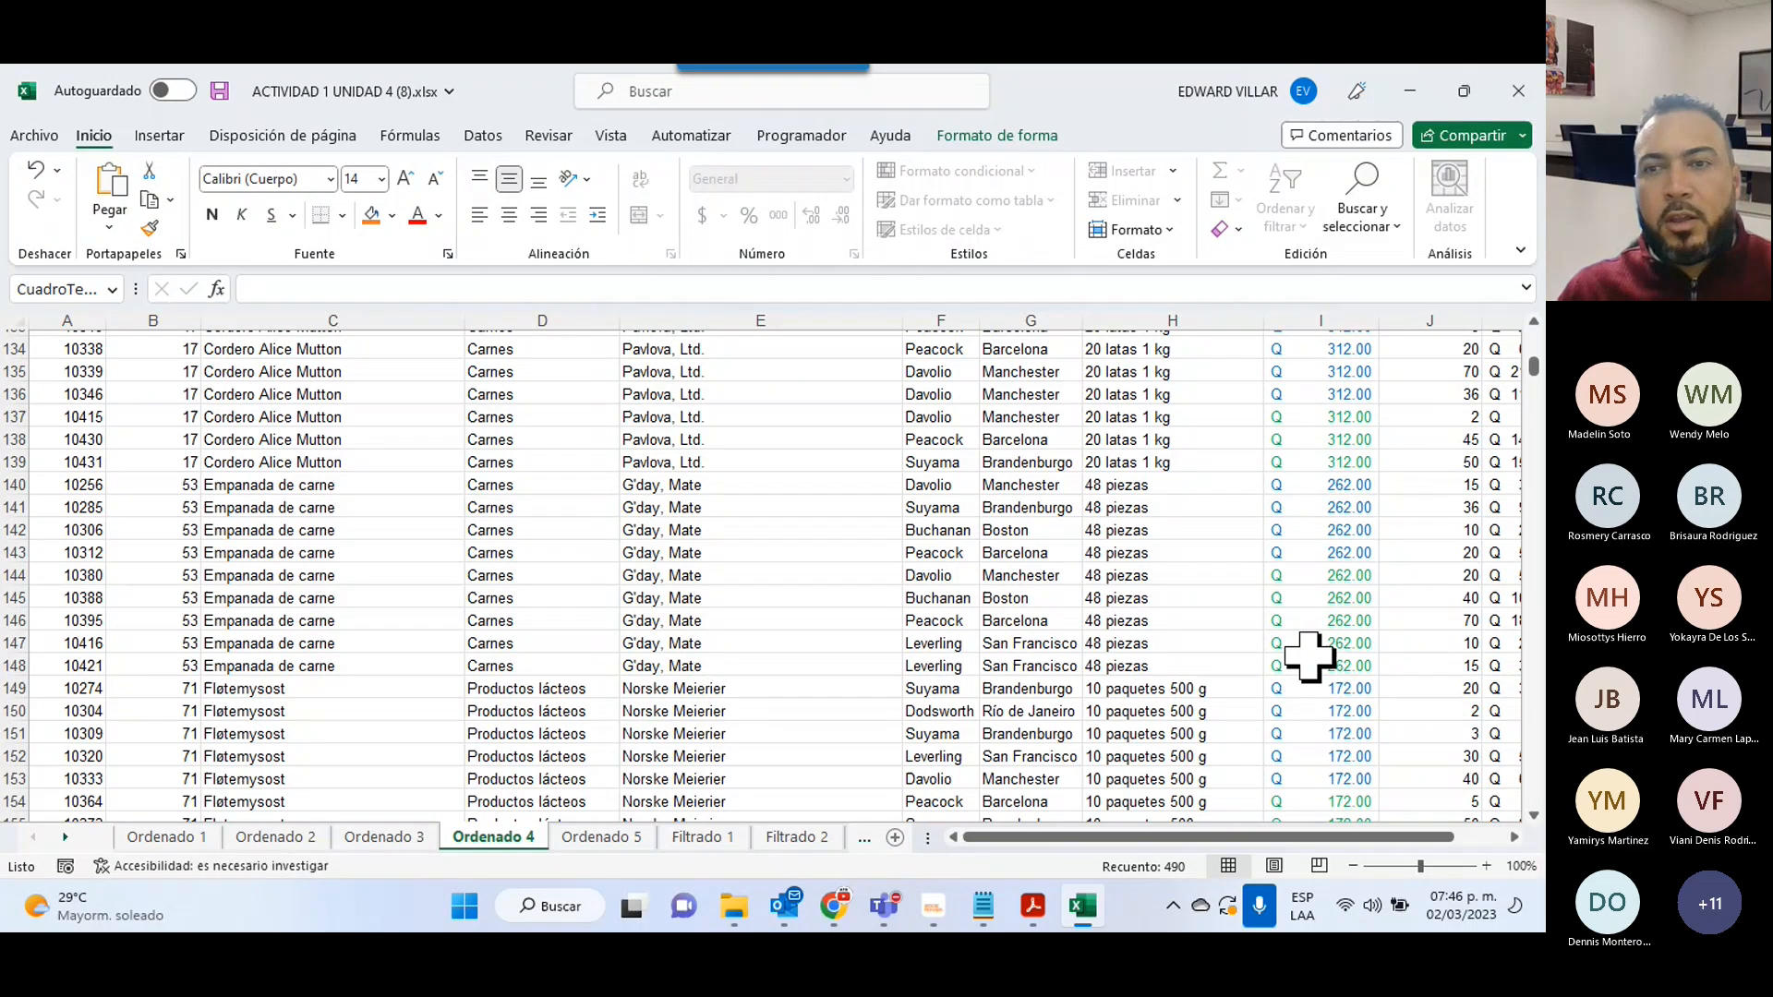
scroll(1366, 639, up, 10)
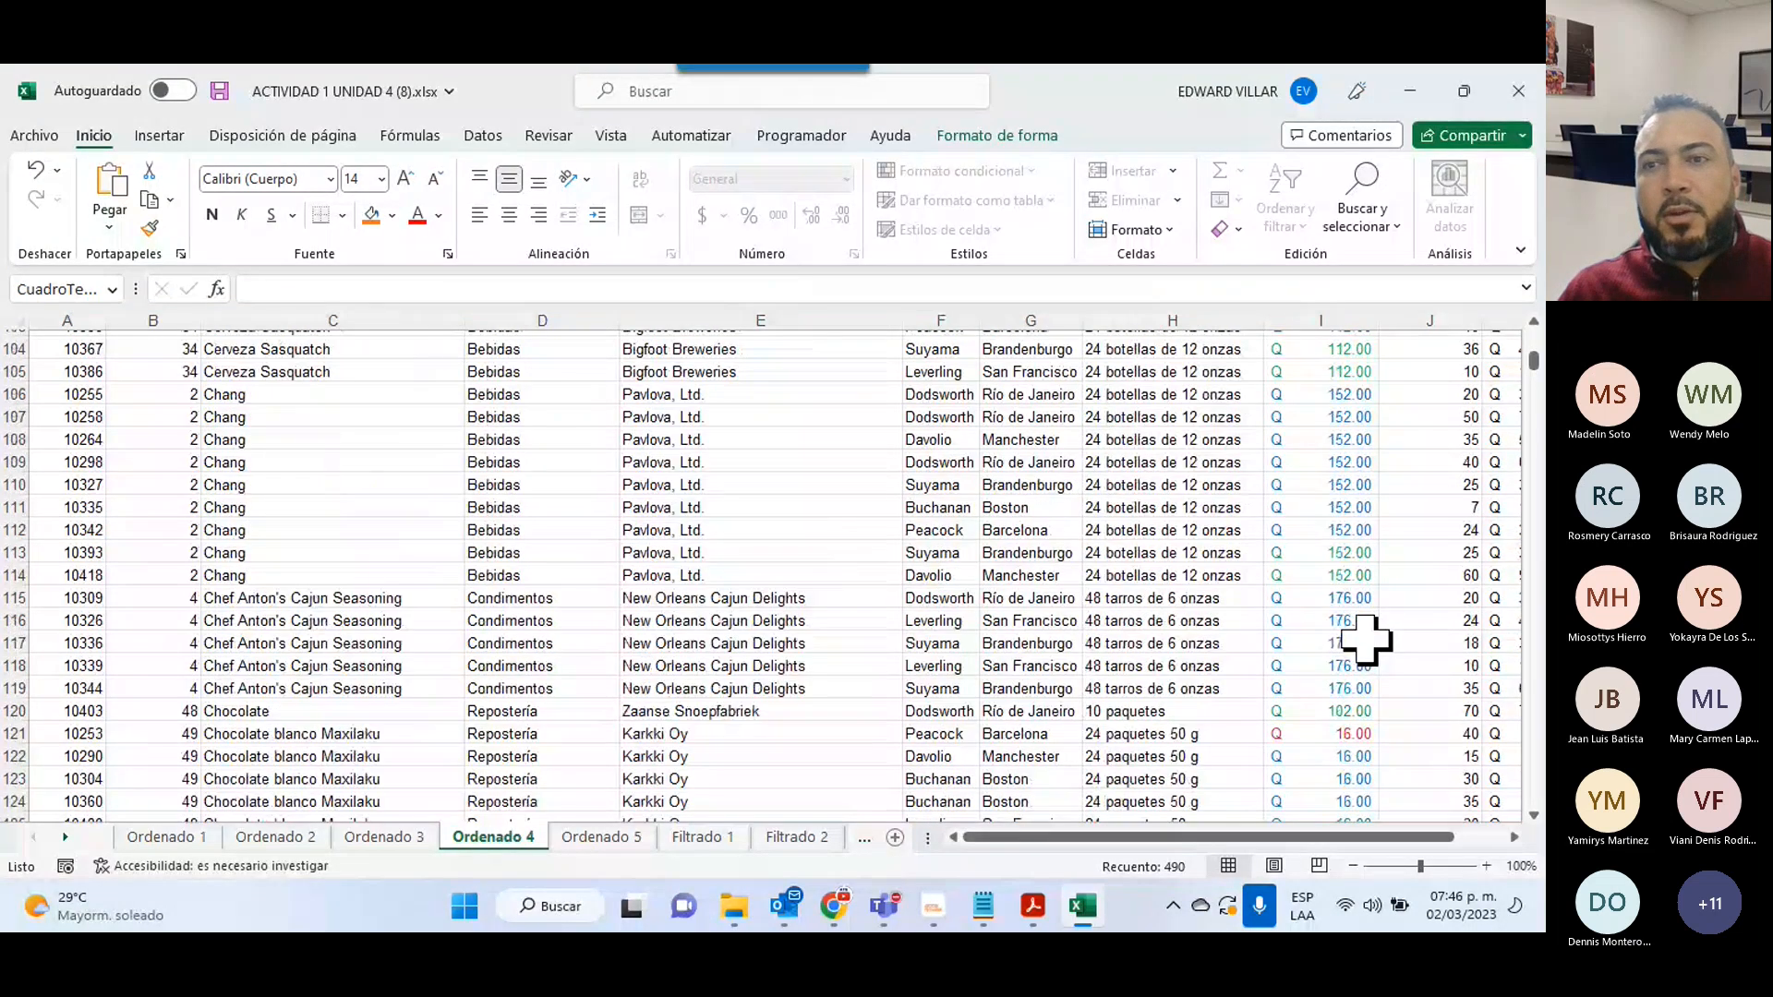
scroll(1367, 639, up, 20)
scroll(1366, 639, up, 9)
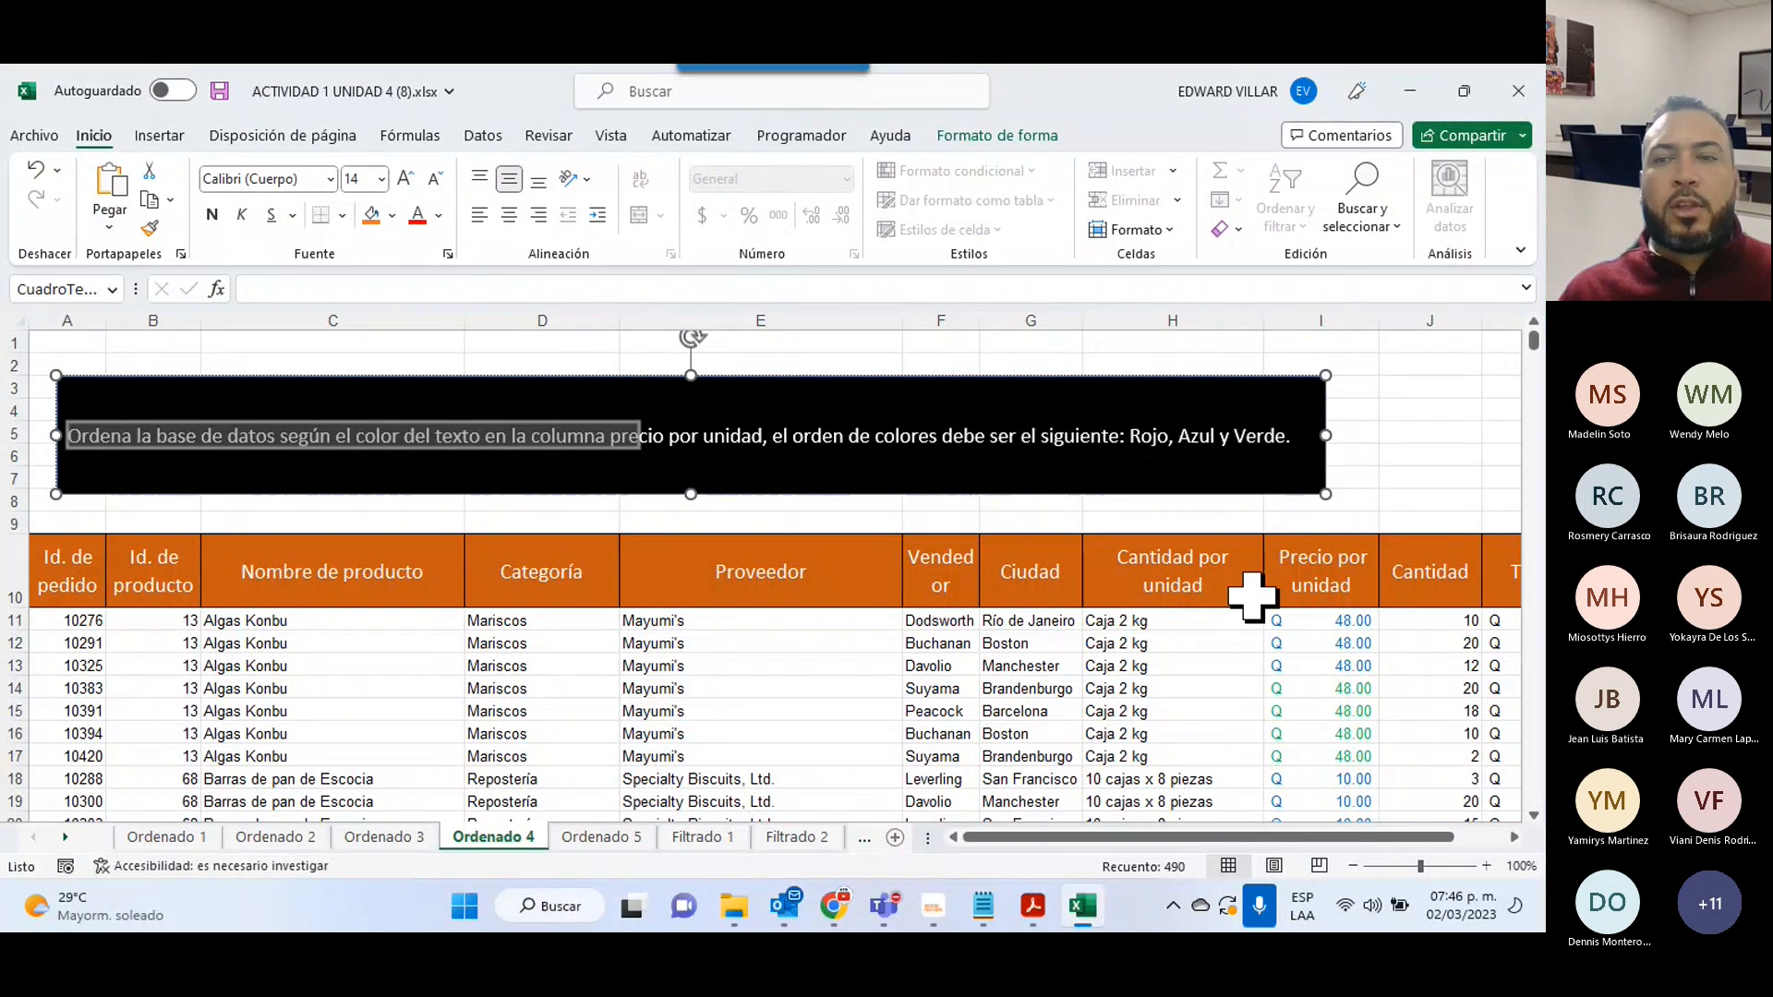
- Select all Precio por unidad values from I11 down and start a custom sort, expanding the selection to the adjacent data
click(1284, 617)
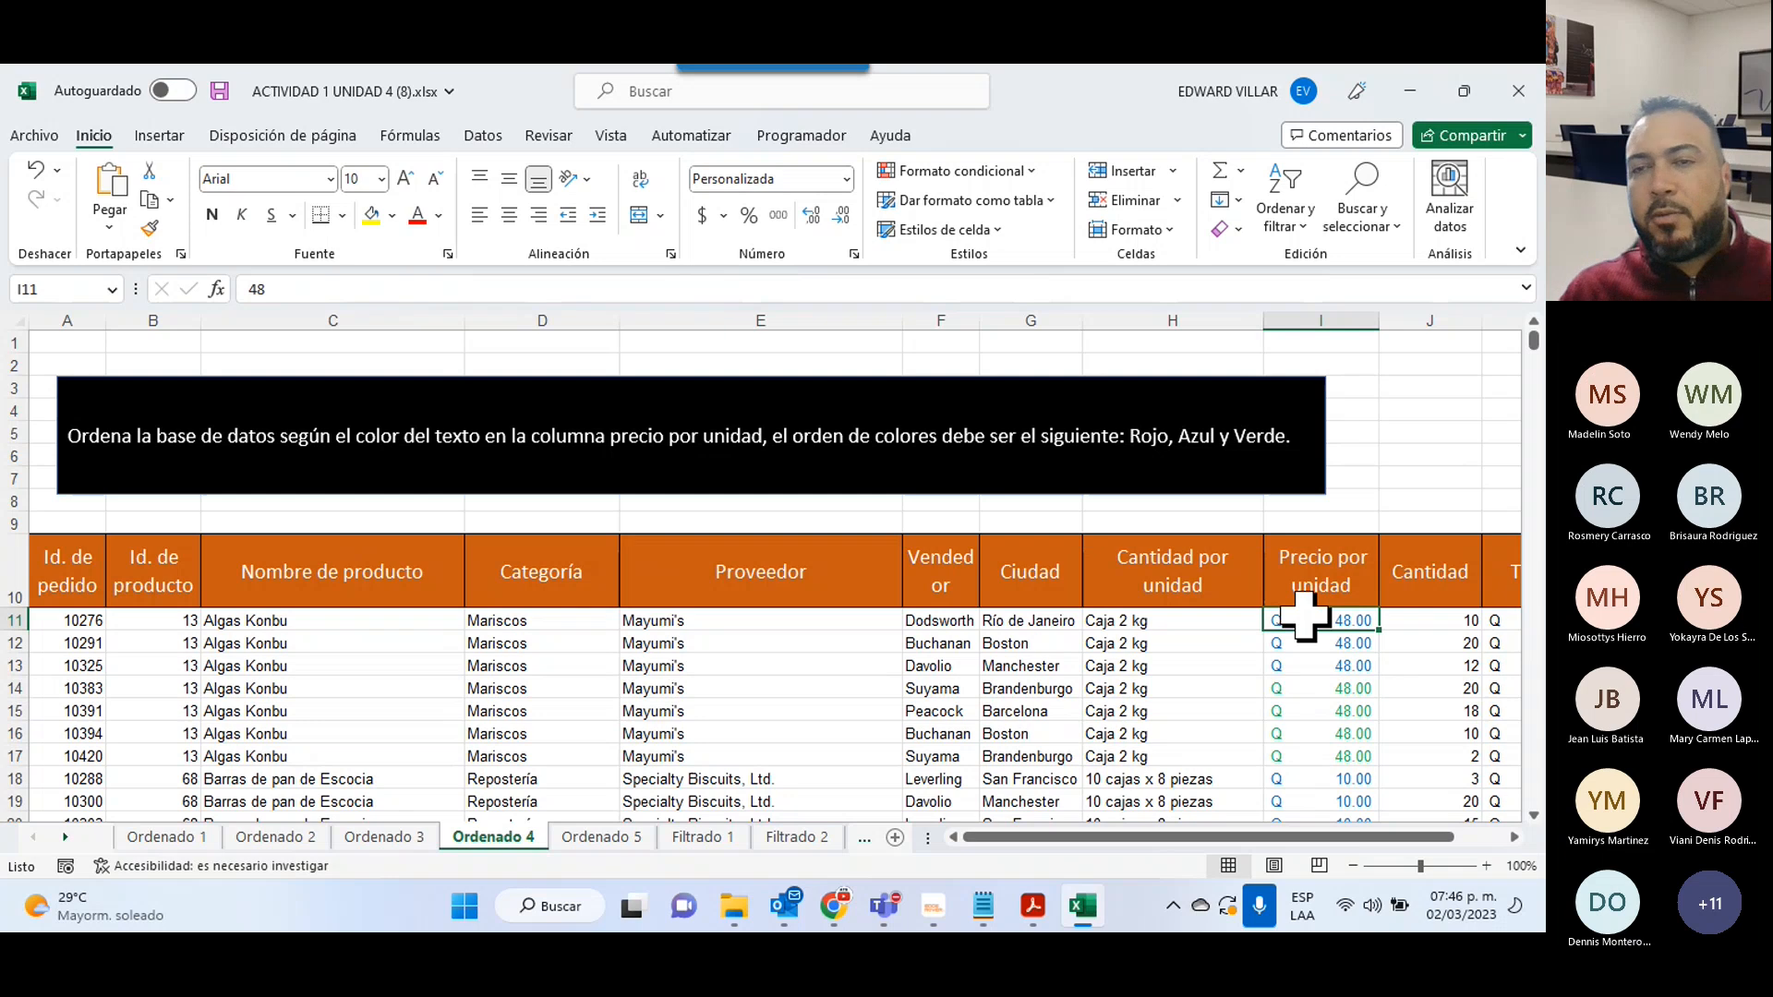
key(ctrl+shift+Down)
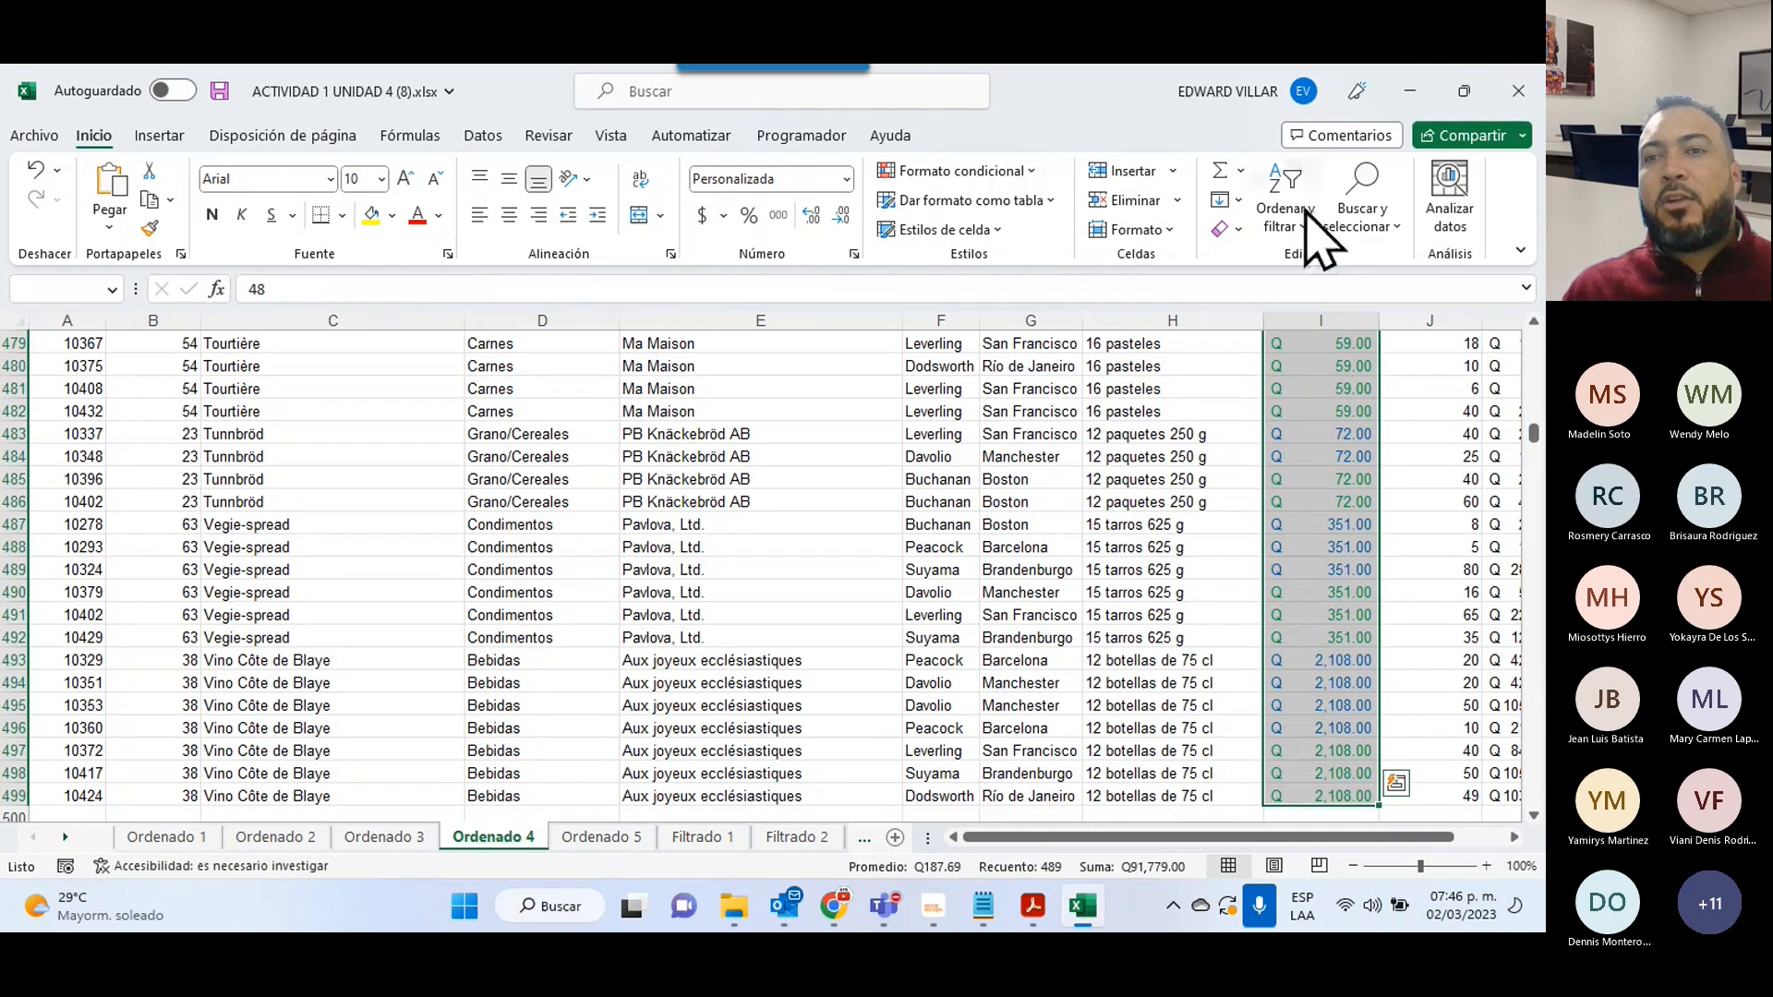
click(1302, 217)
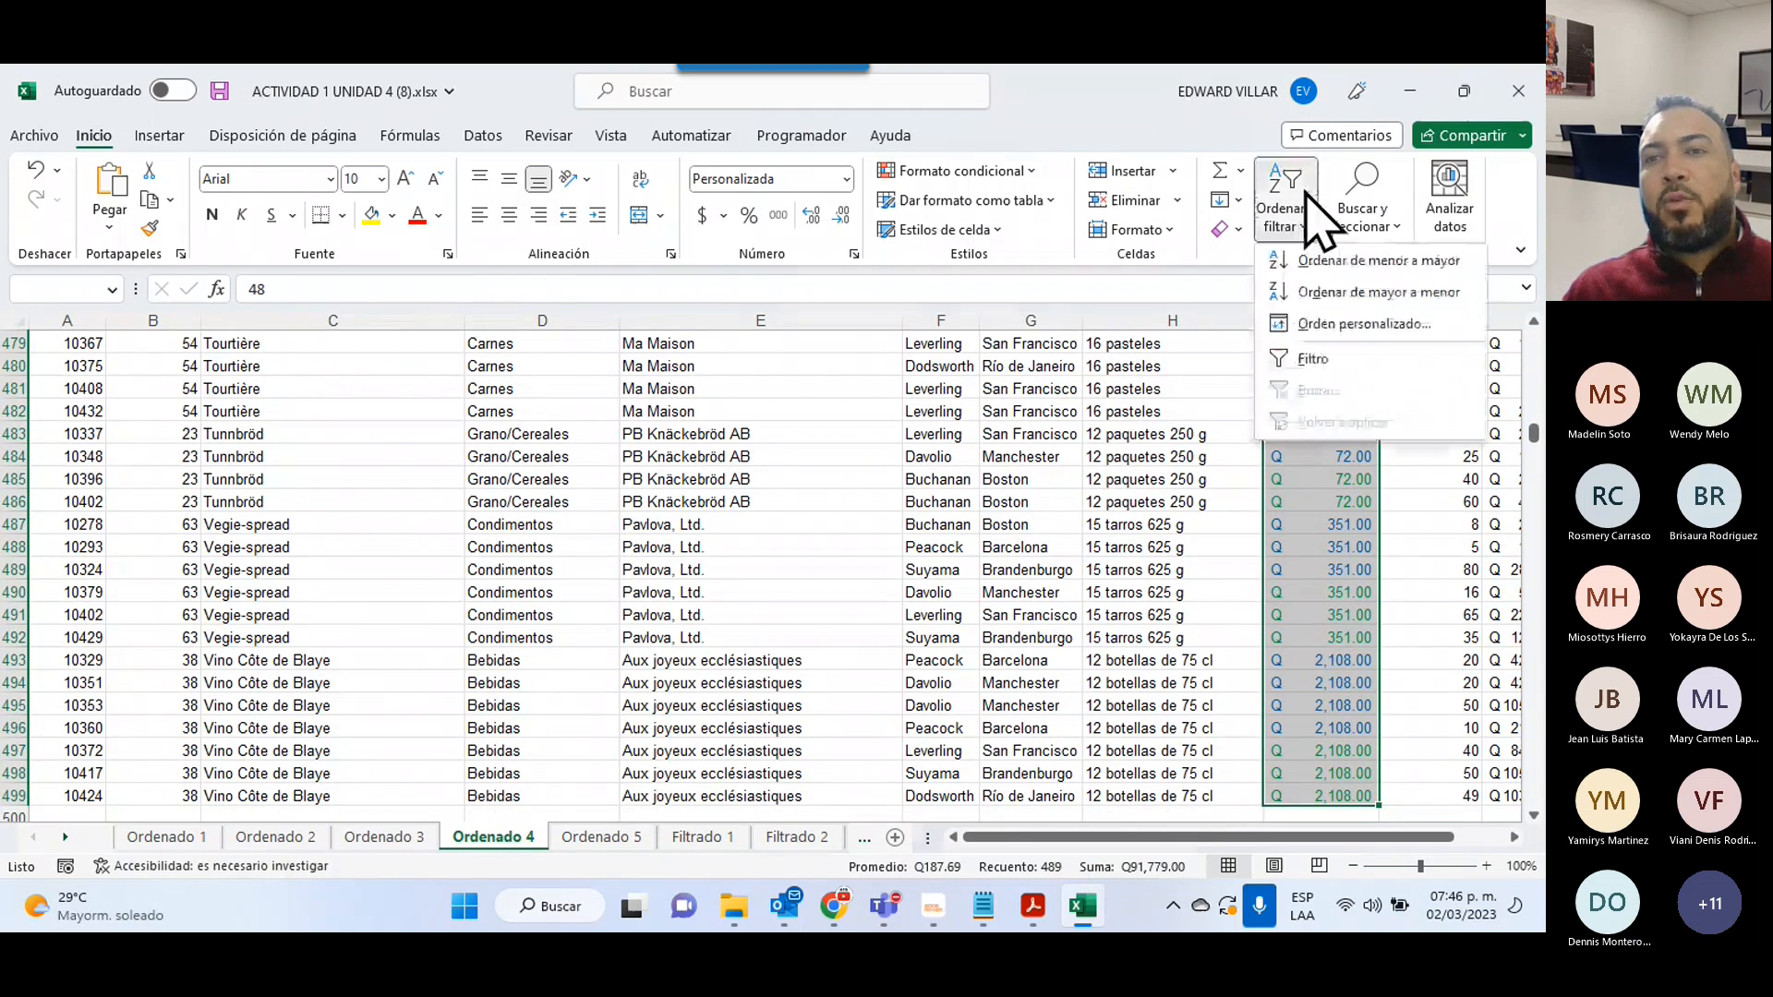
click(1309, 323)
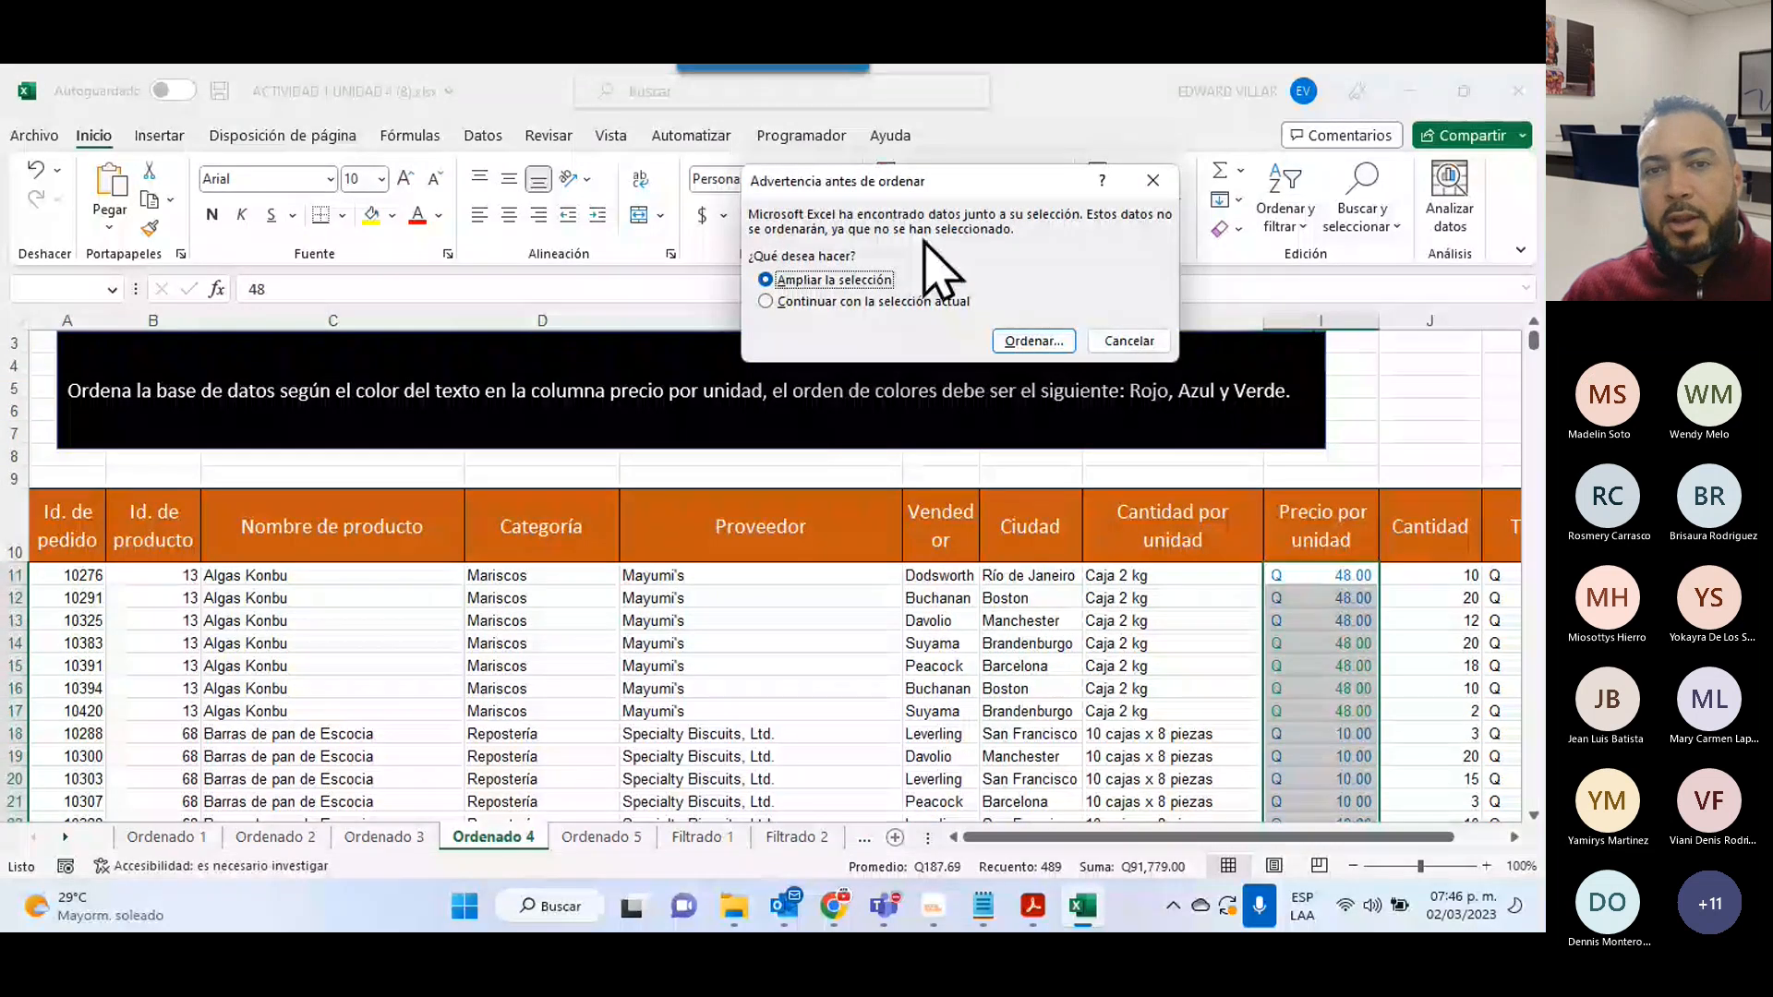
click(1032, 342)
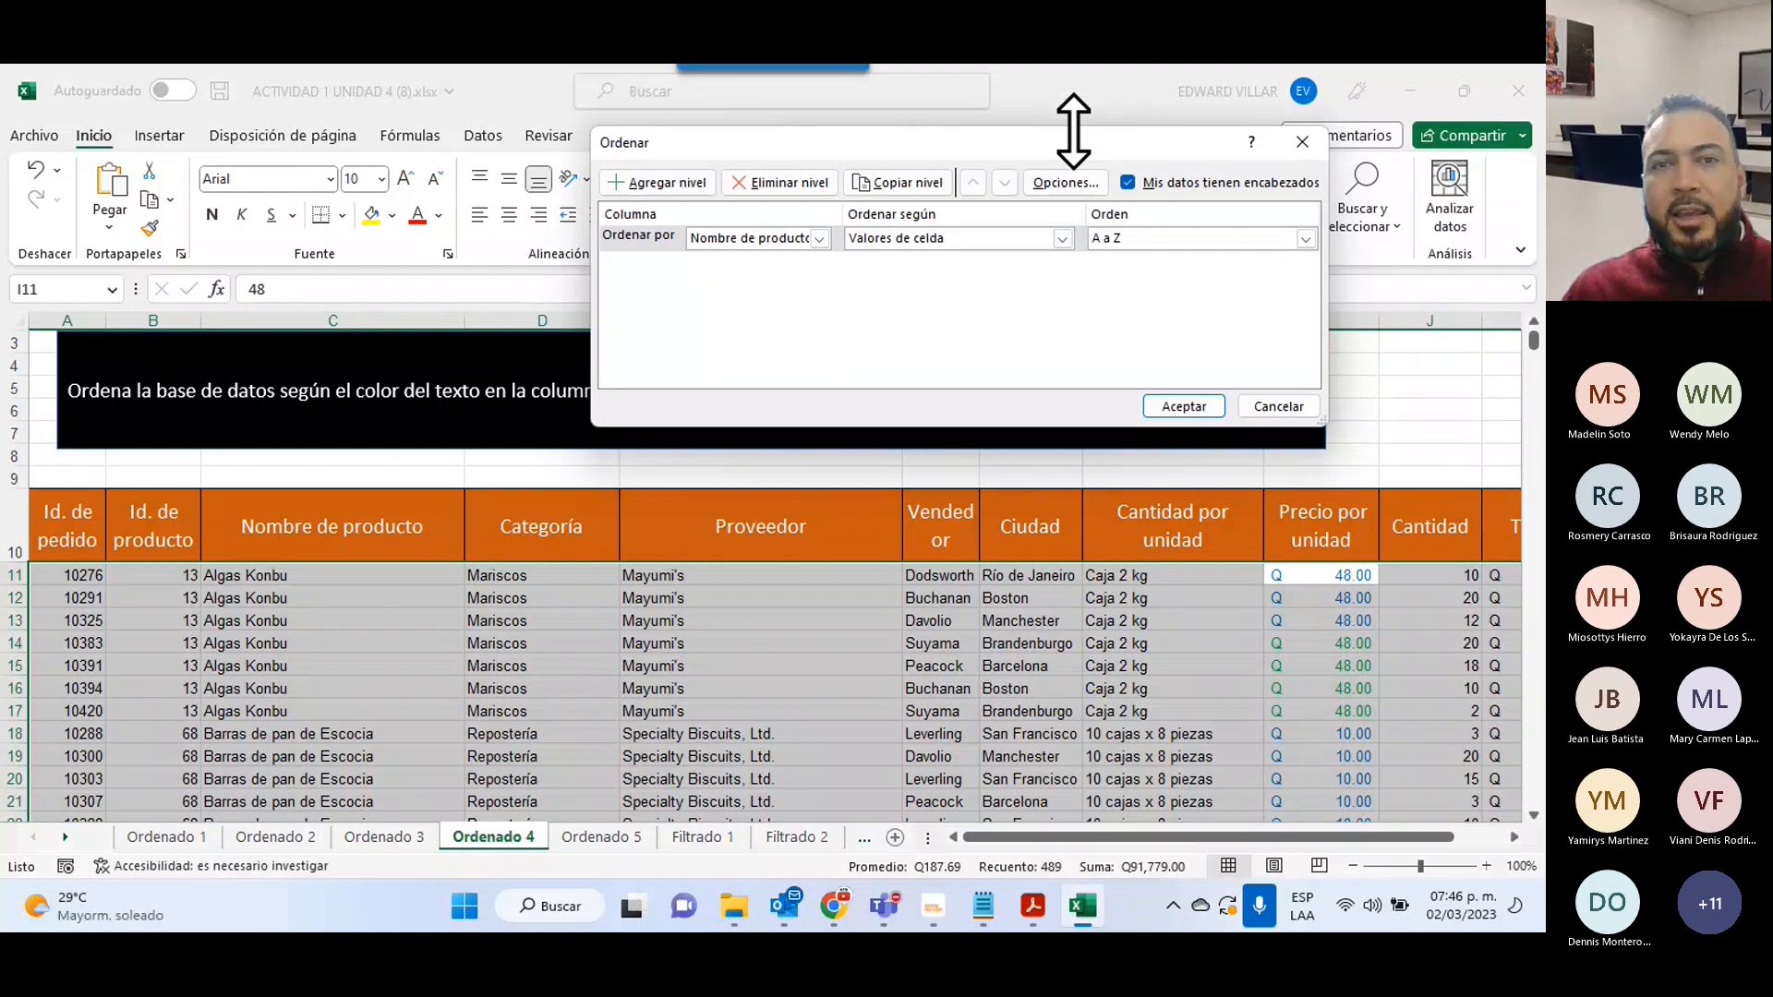
- Set the first sort level to Precio por unidad by Color de fuente, with red placed En la parte superior
drag(1073, 130, 701, 540)
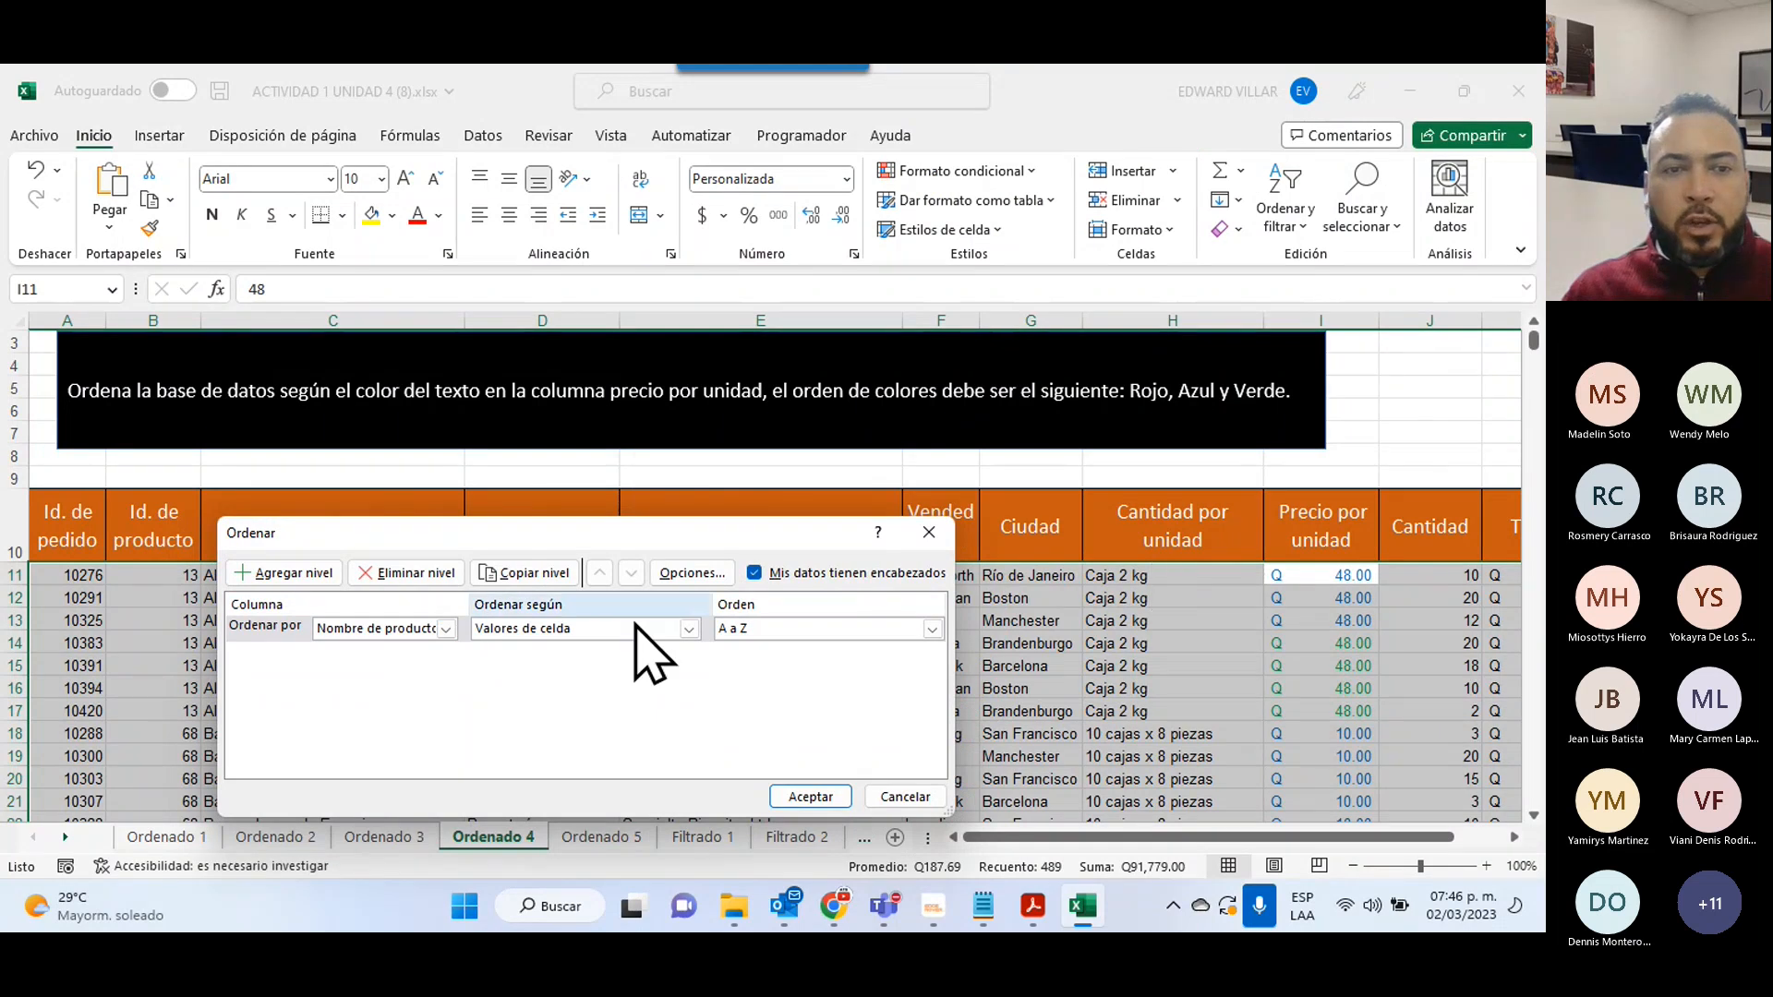
click(445, 629)
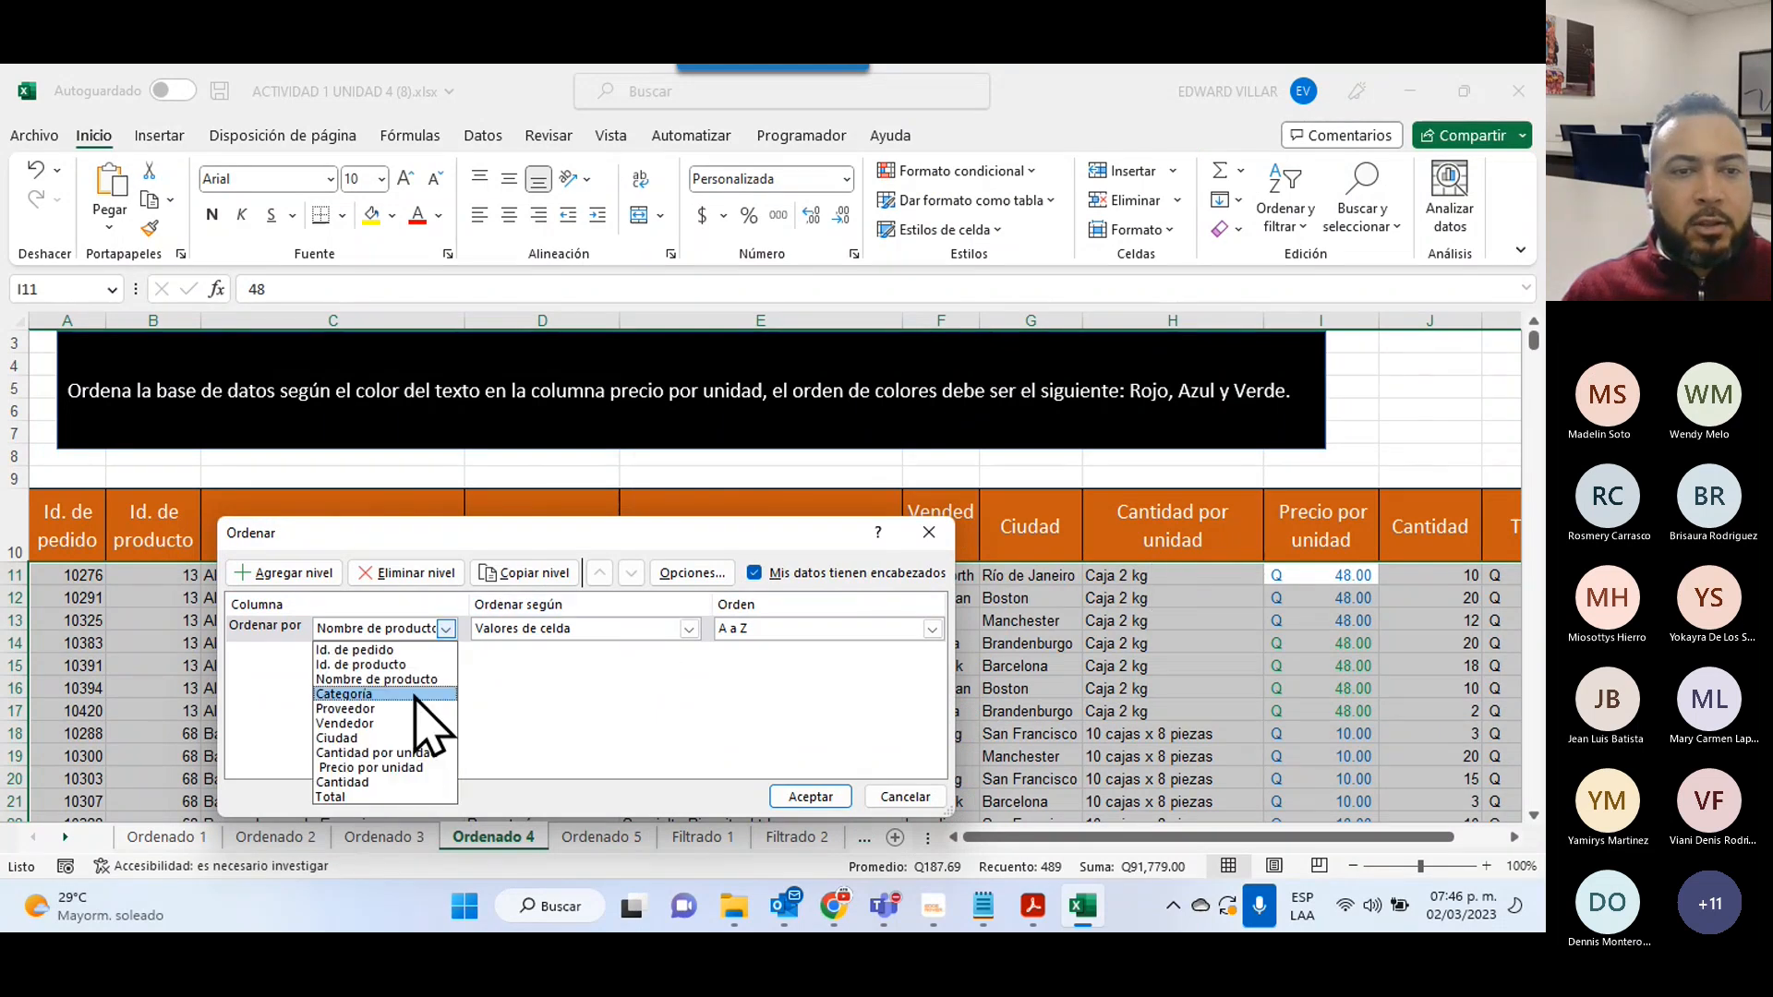
click(404, 769)
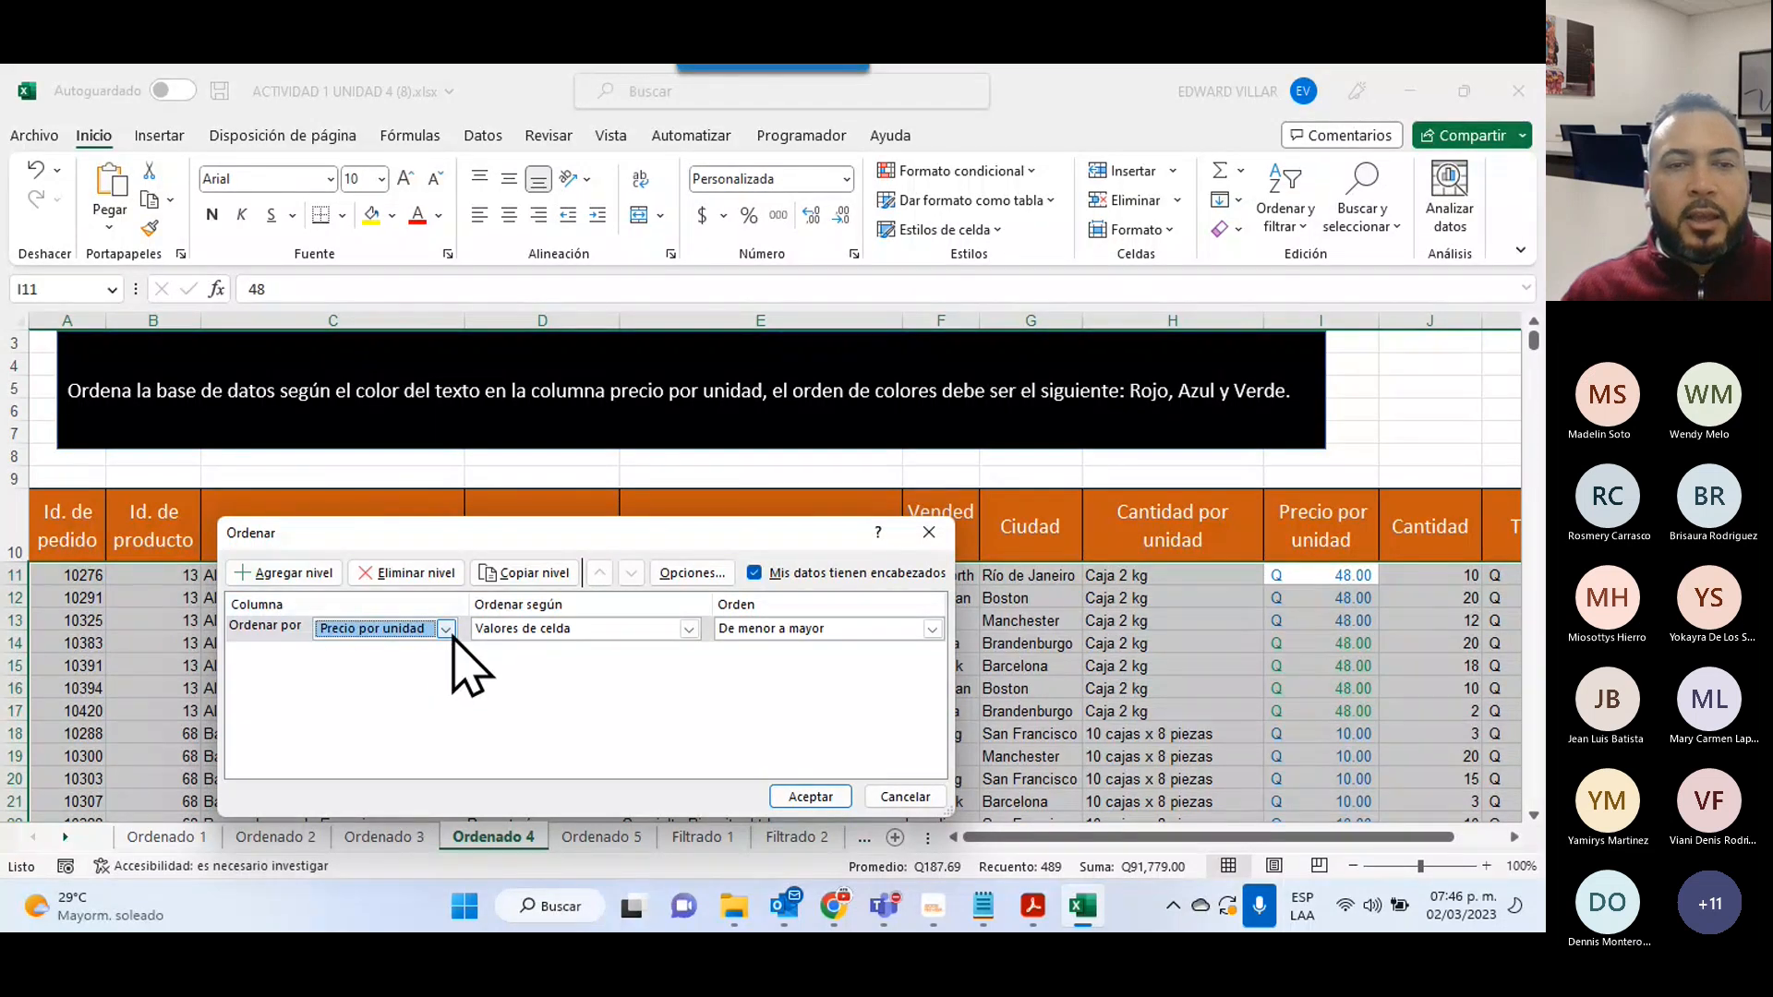
click(628, 630)
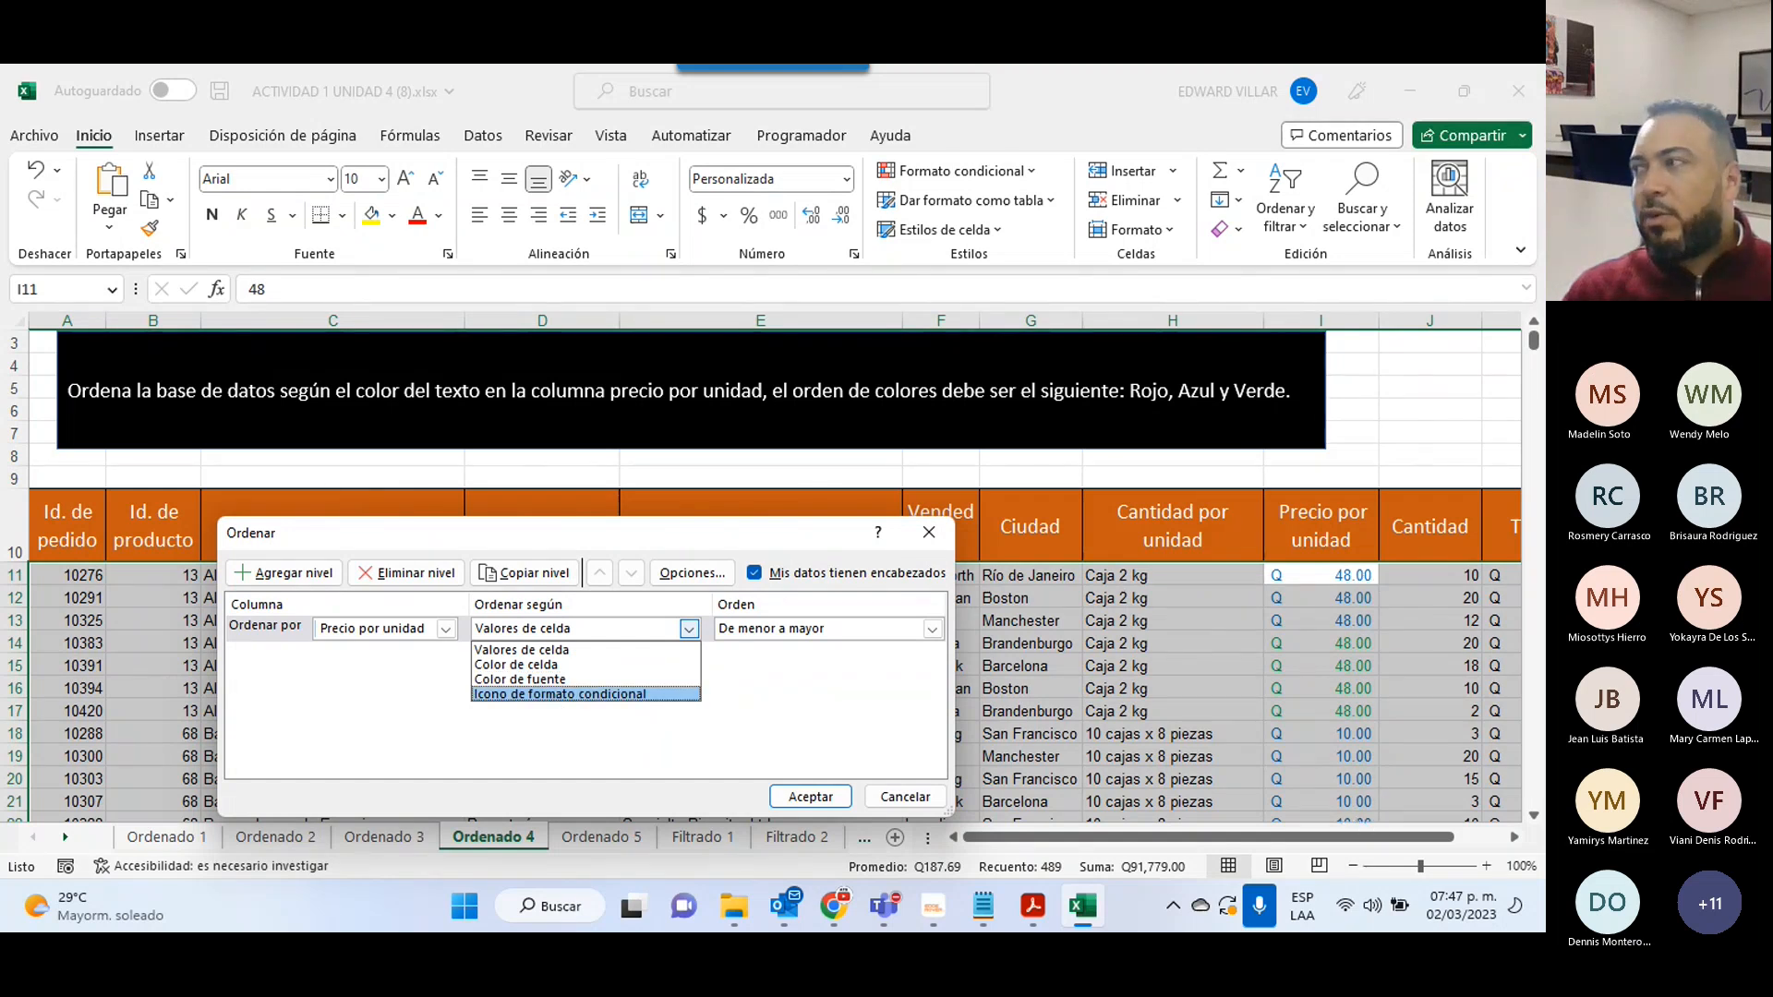
key(alt+Tab)
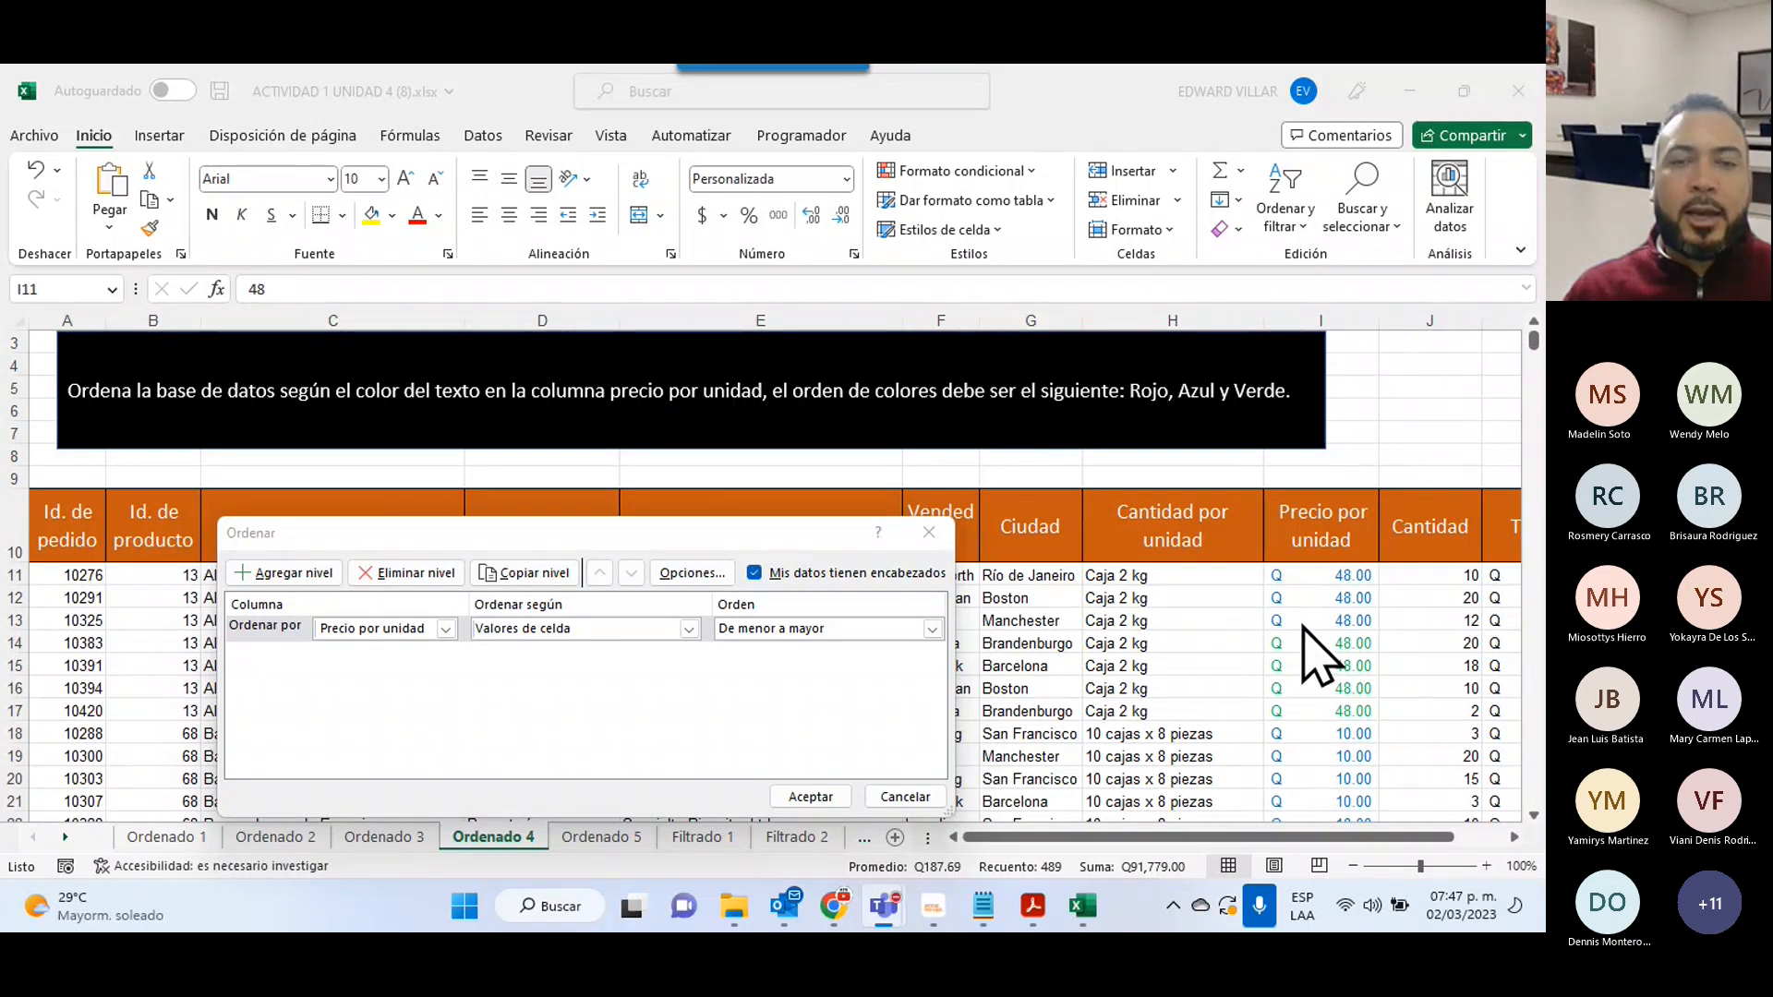
click(653, 631)
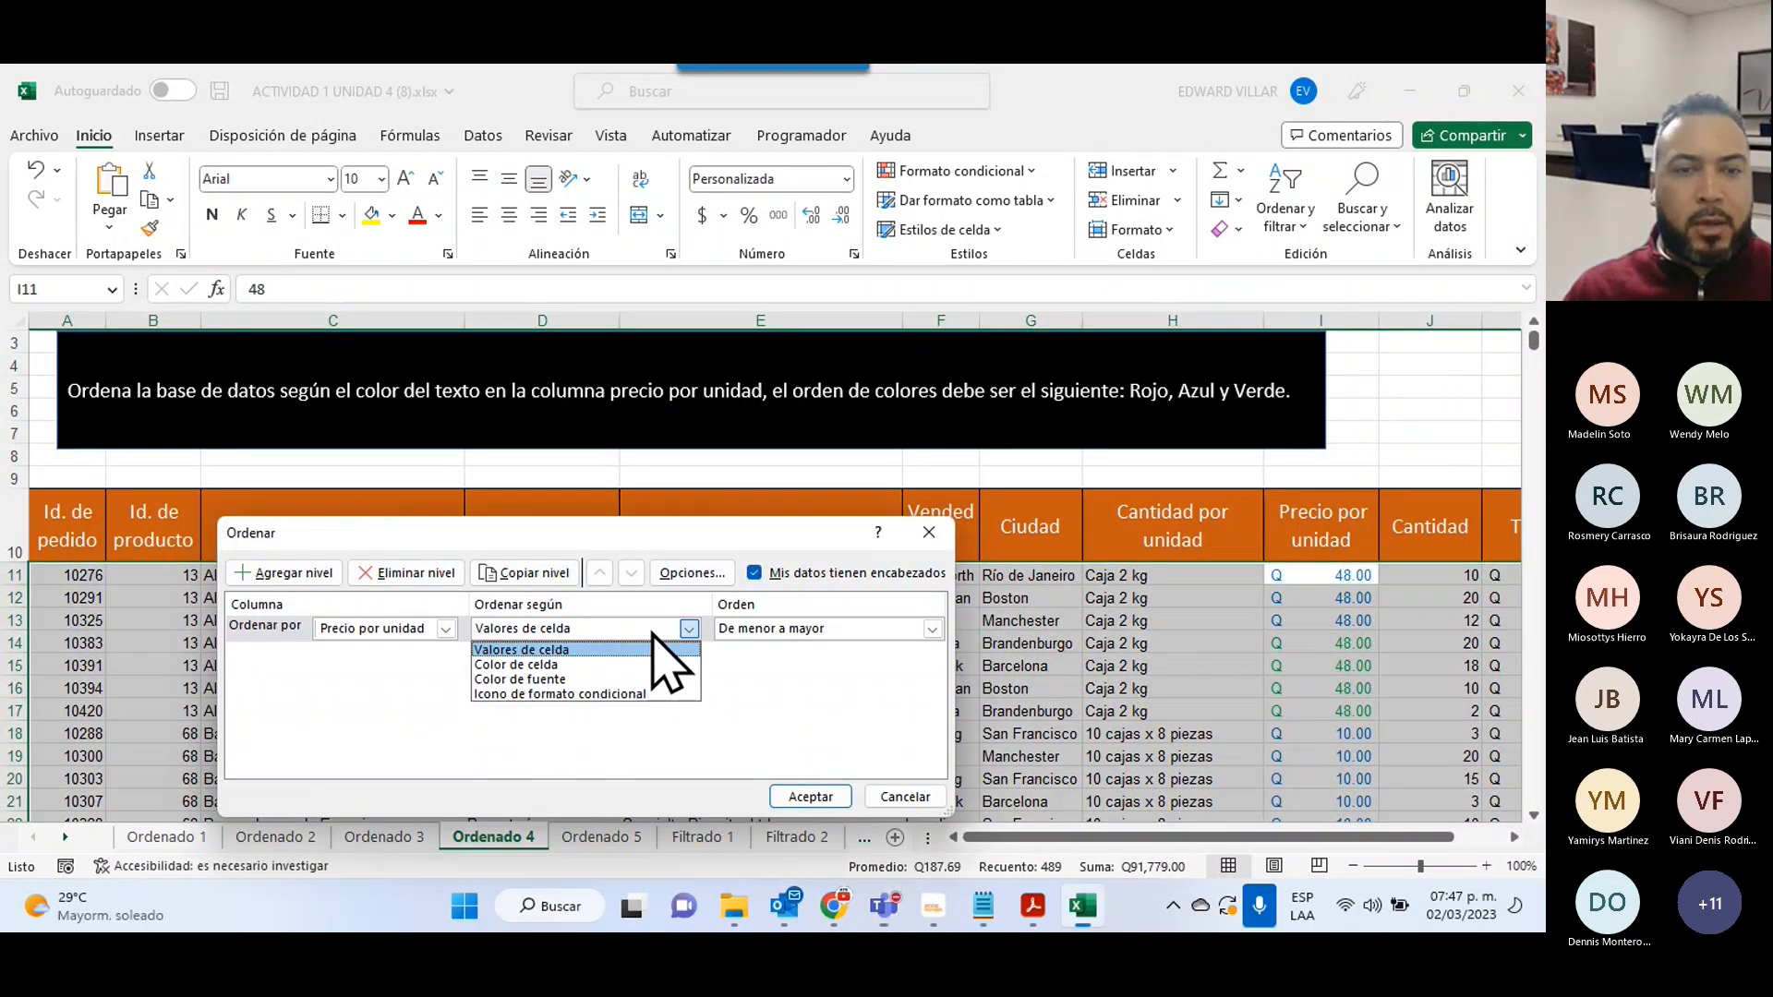
click(565, 680)
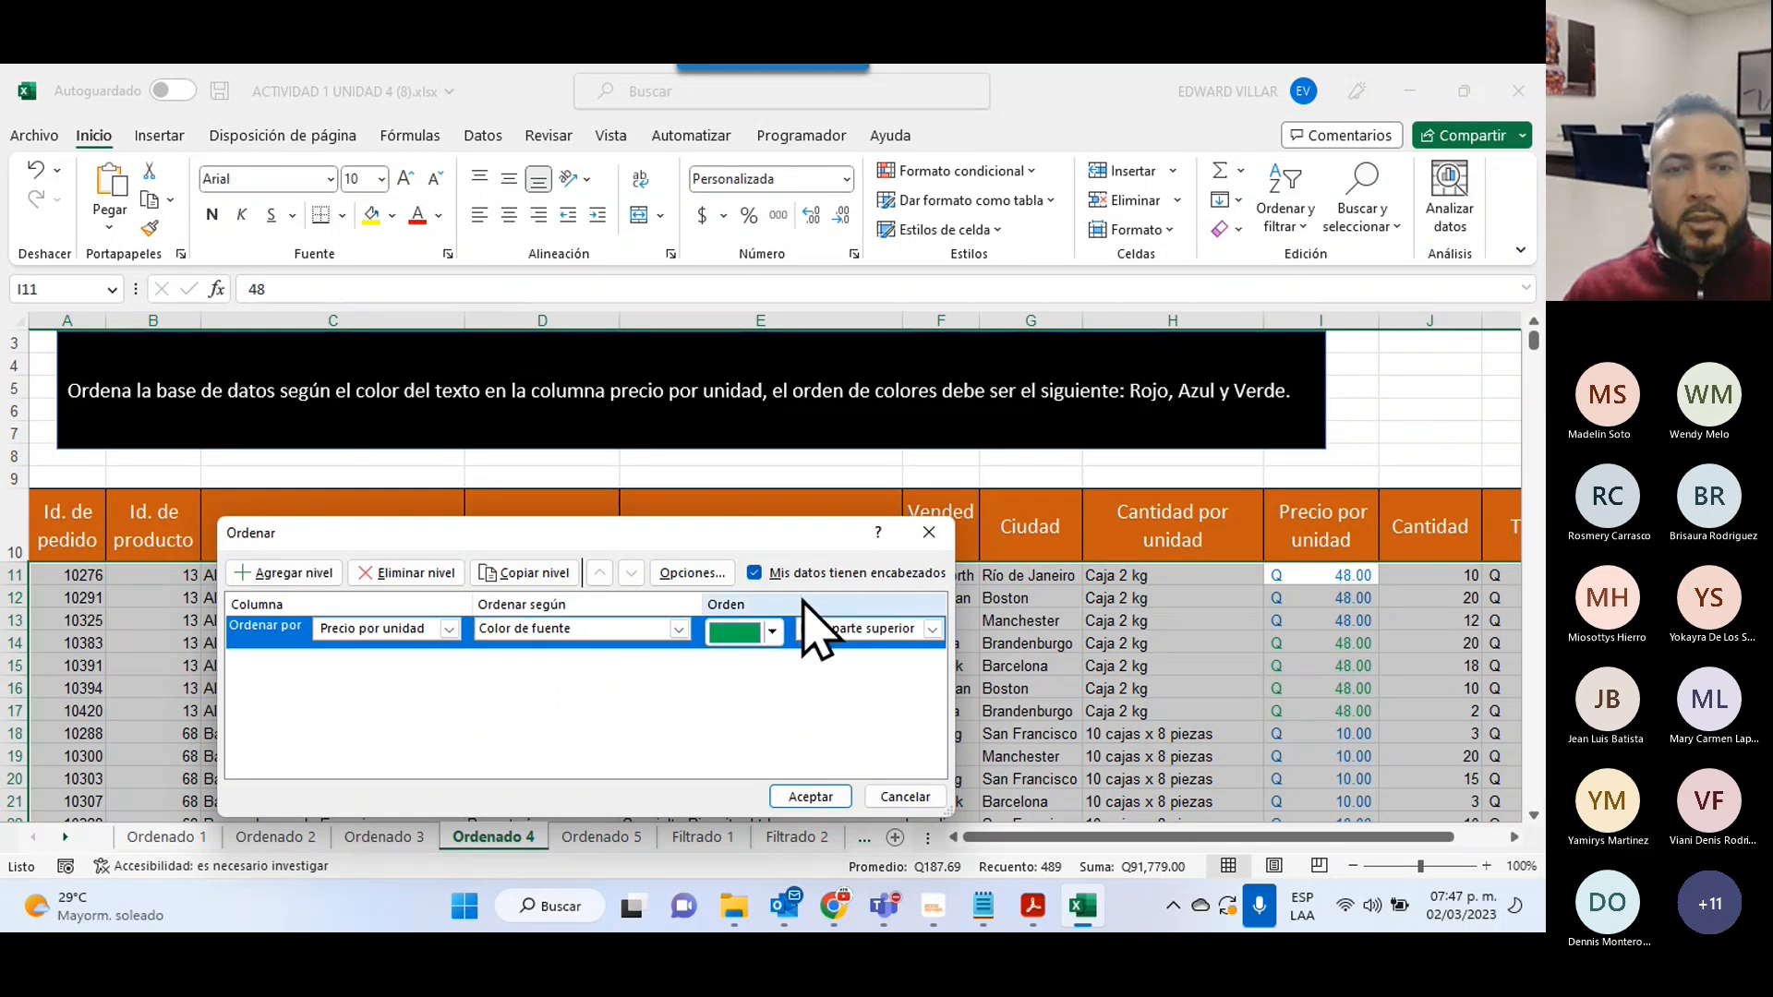
click(772, 633)
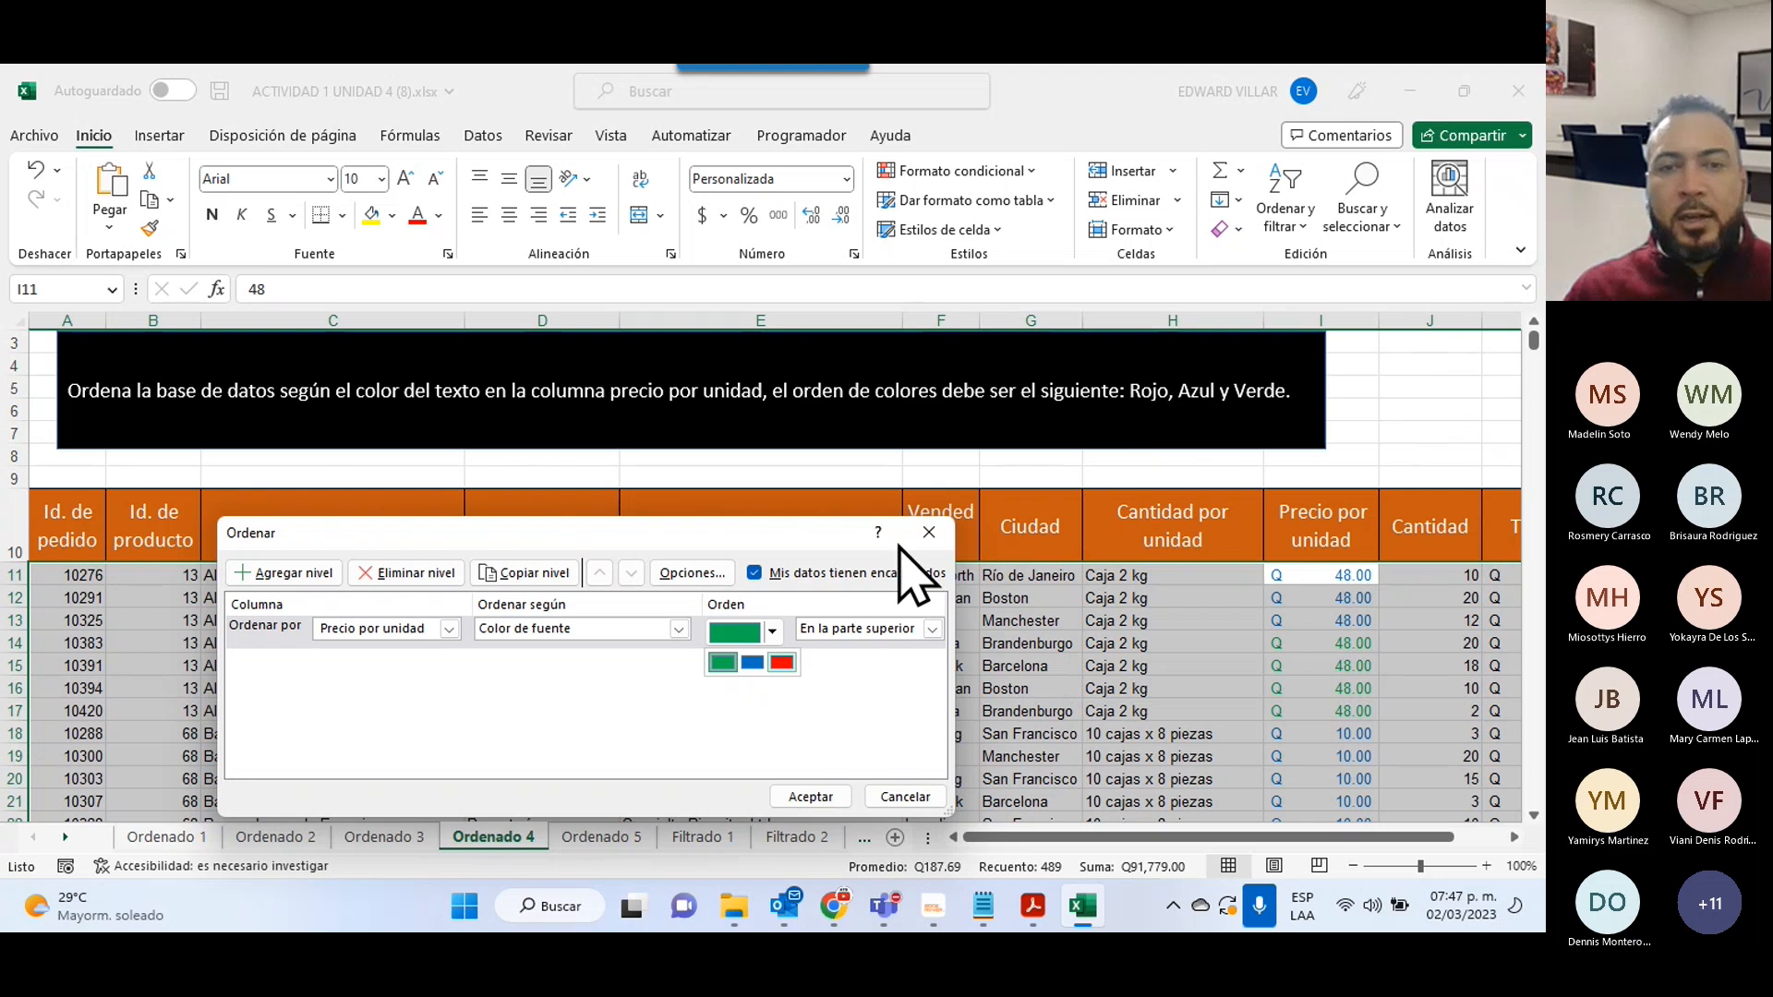
click(781, 661)
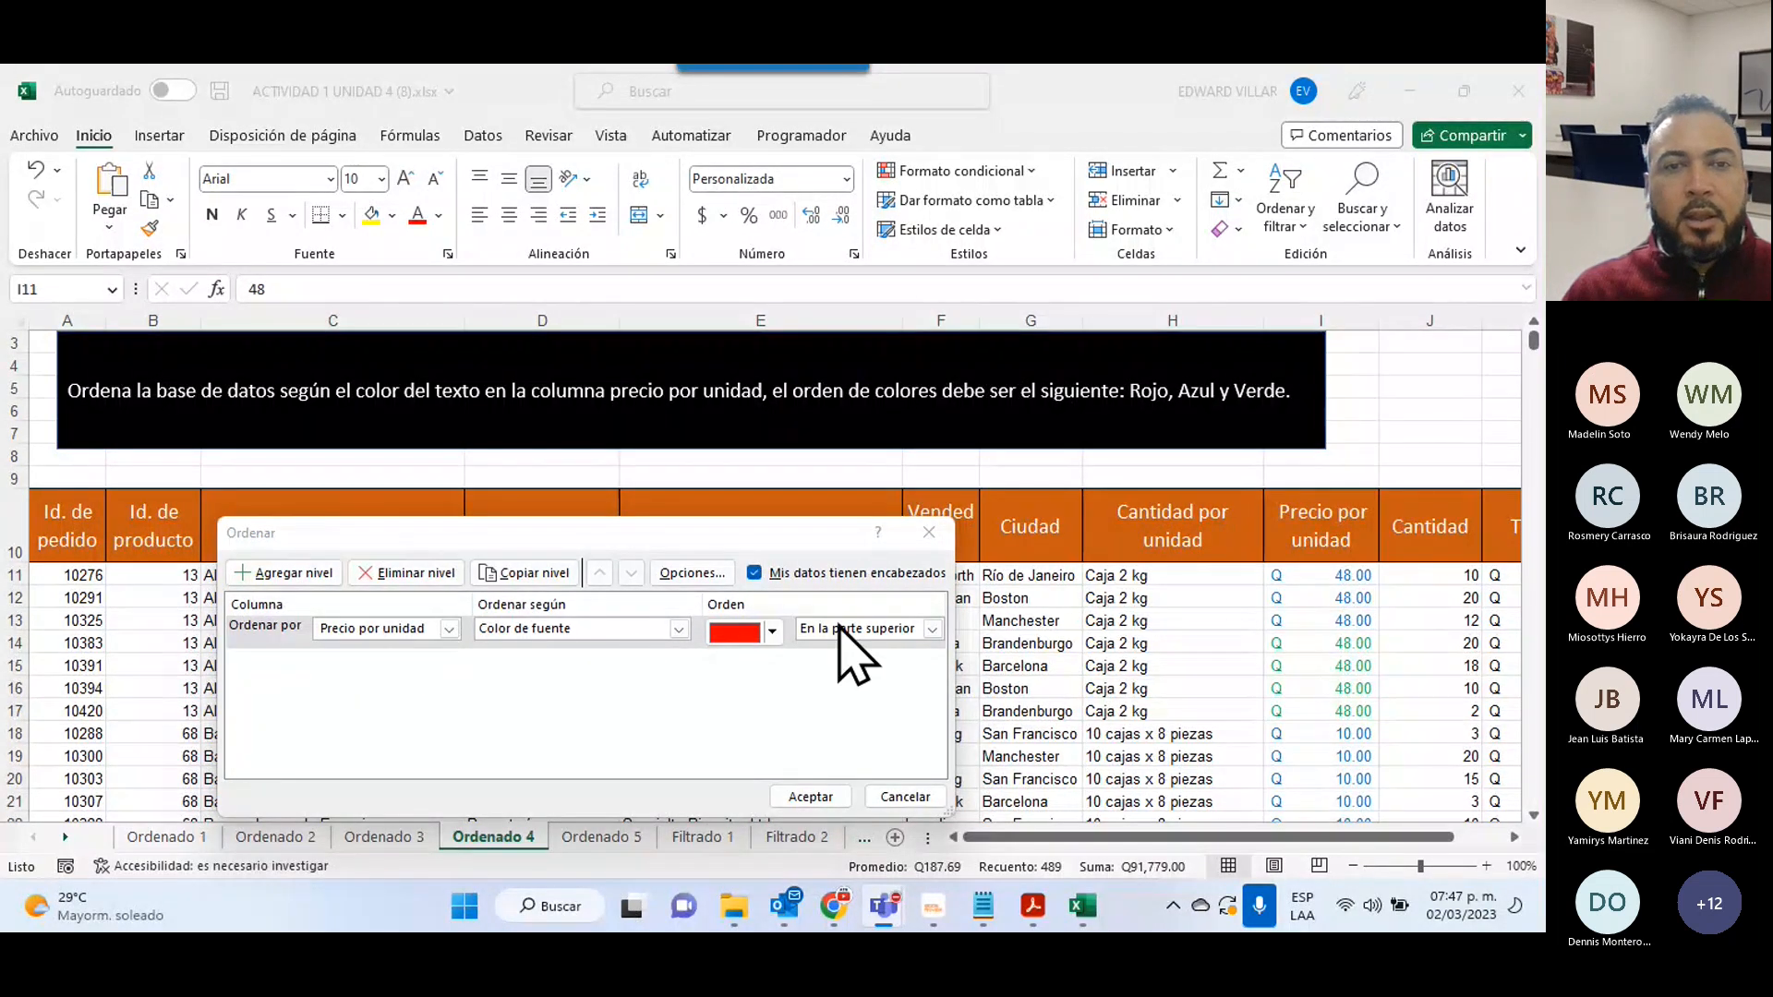
- Add a second sort level for Precio por unidad by Color de fuente, with blue placed En la parte superior
click(316, 577)
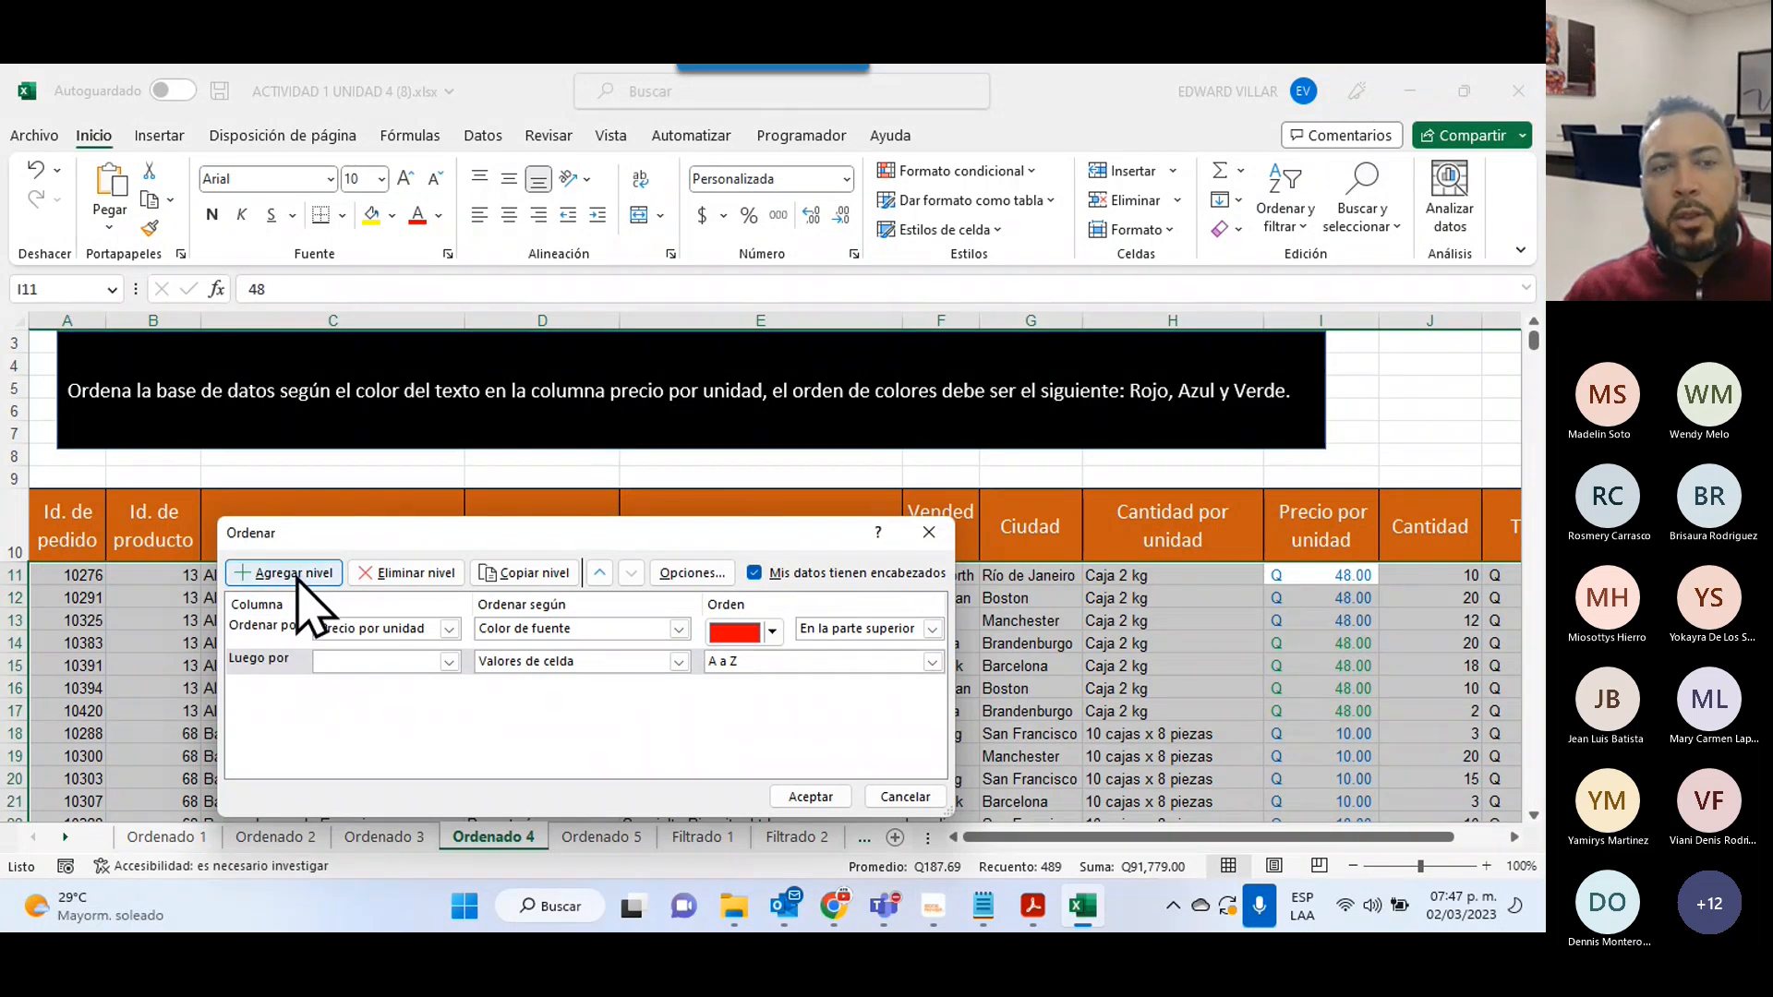
click(448, 661)
click(391, 806)
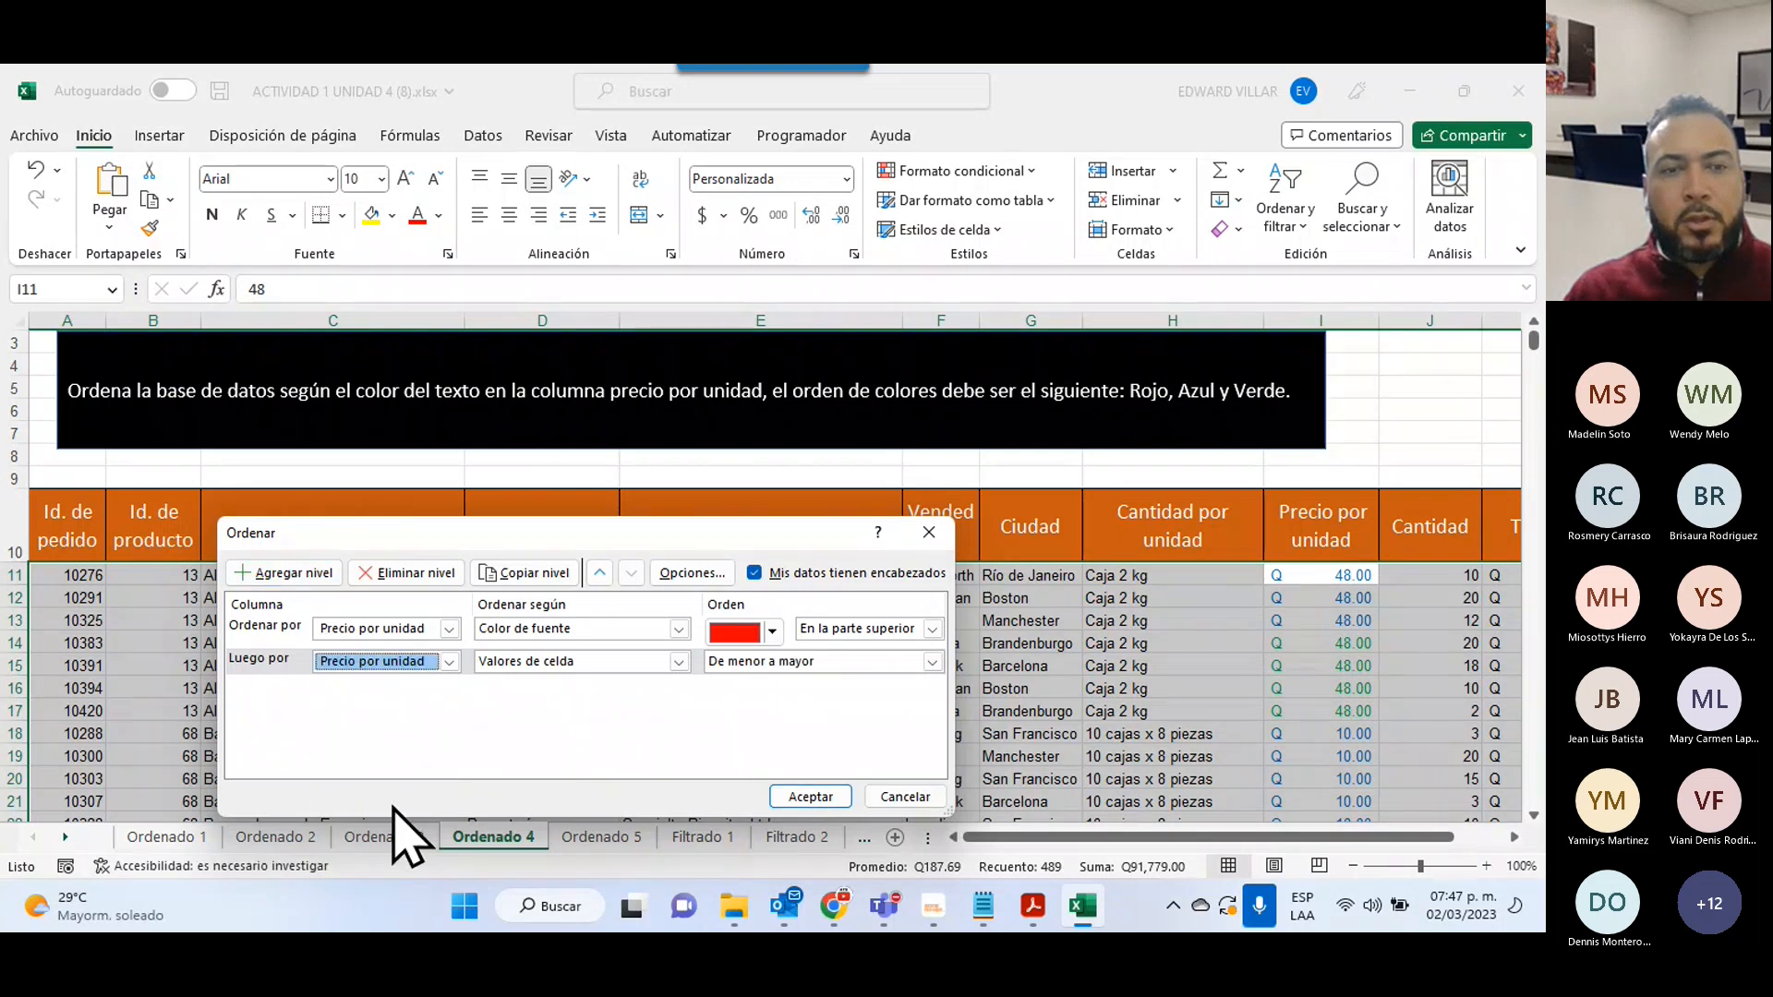
click(614, 662)
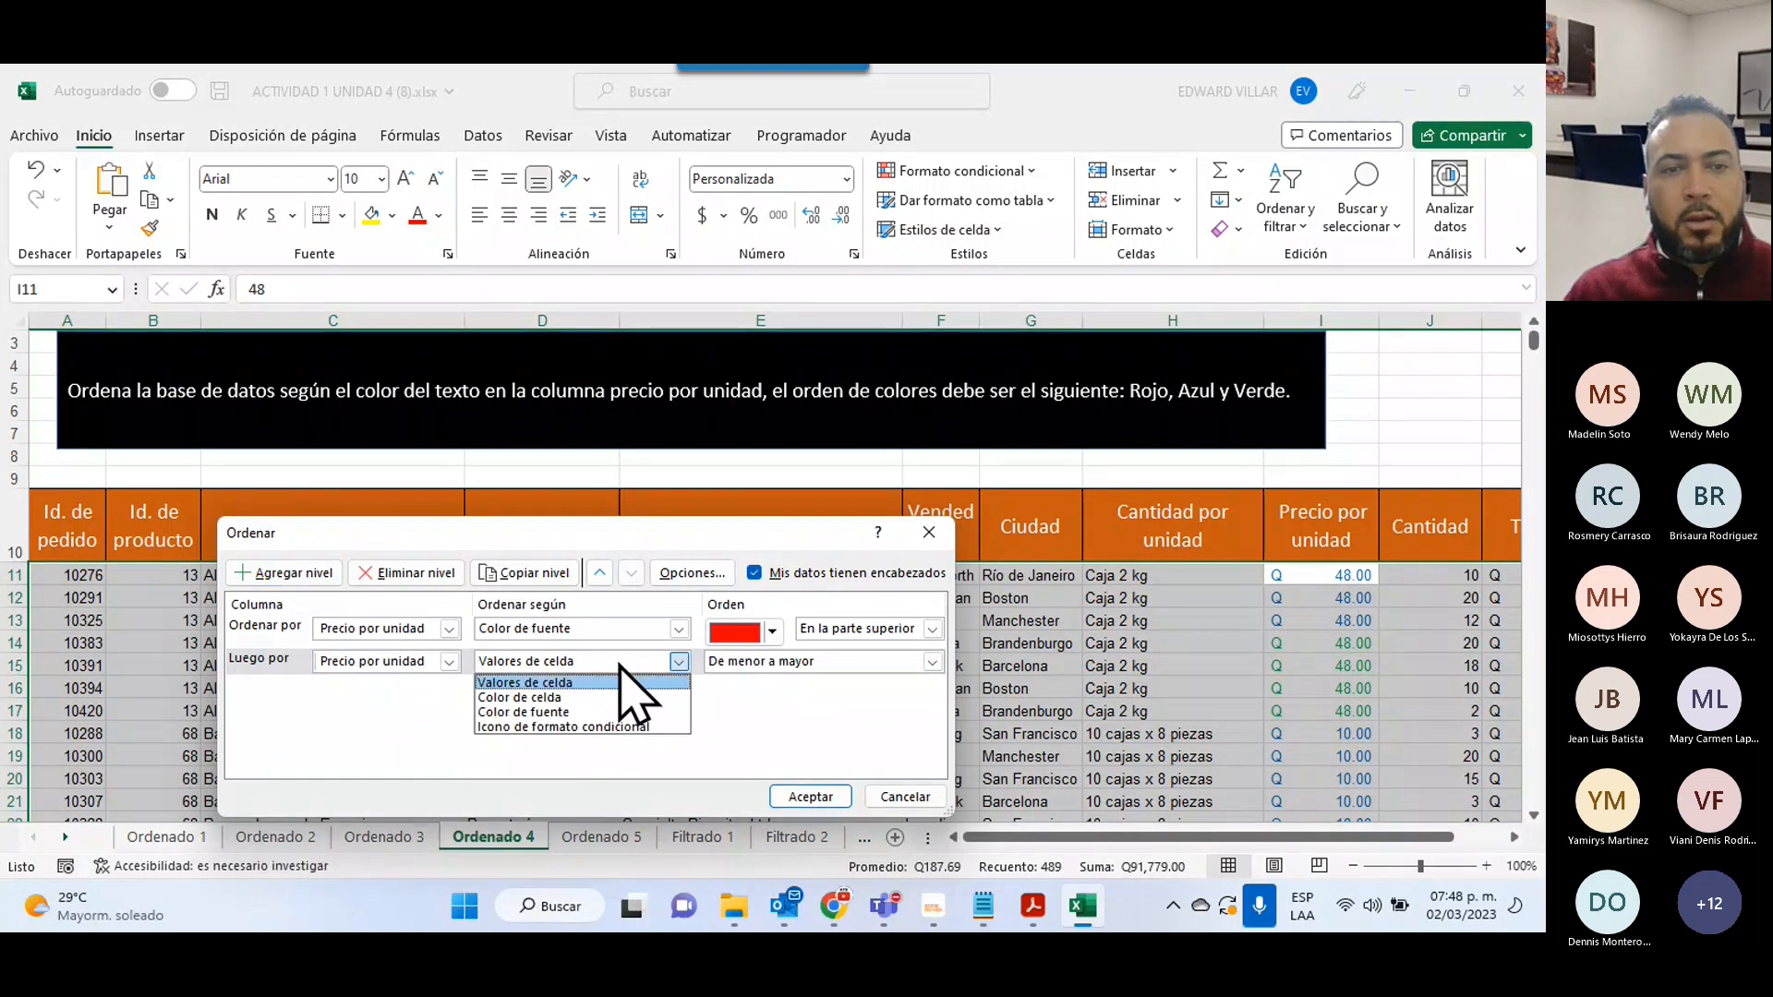
click(610, 713)
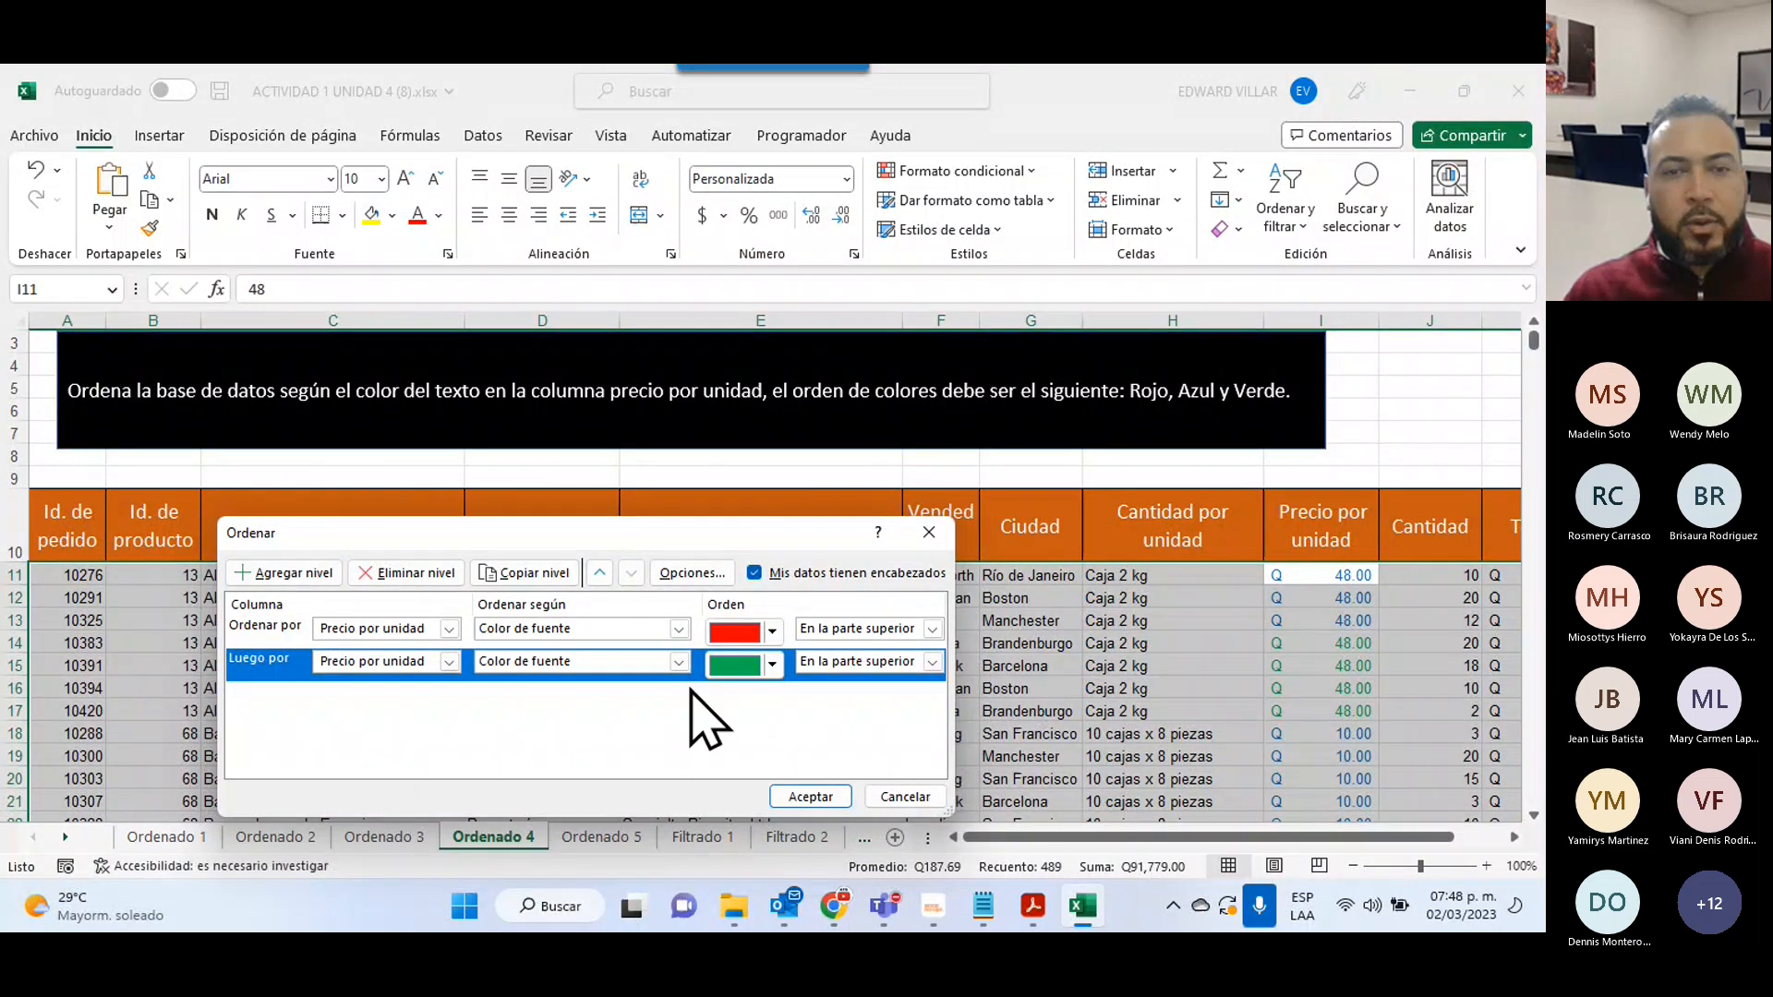
click(763, 674)
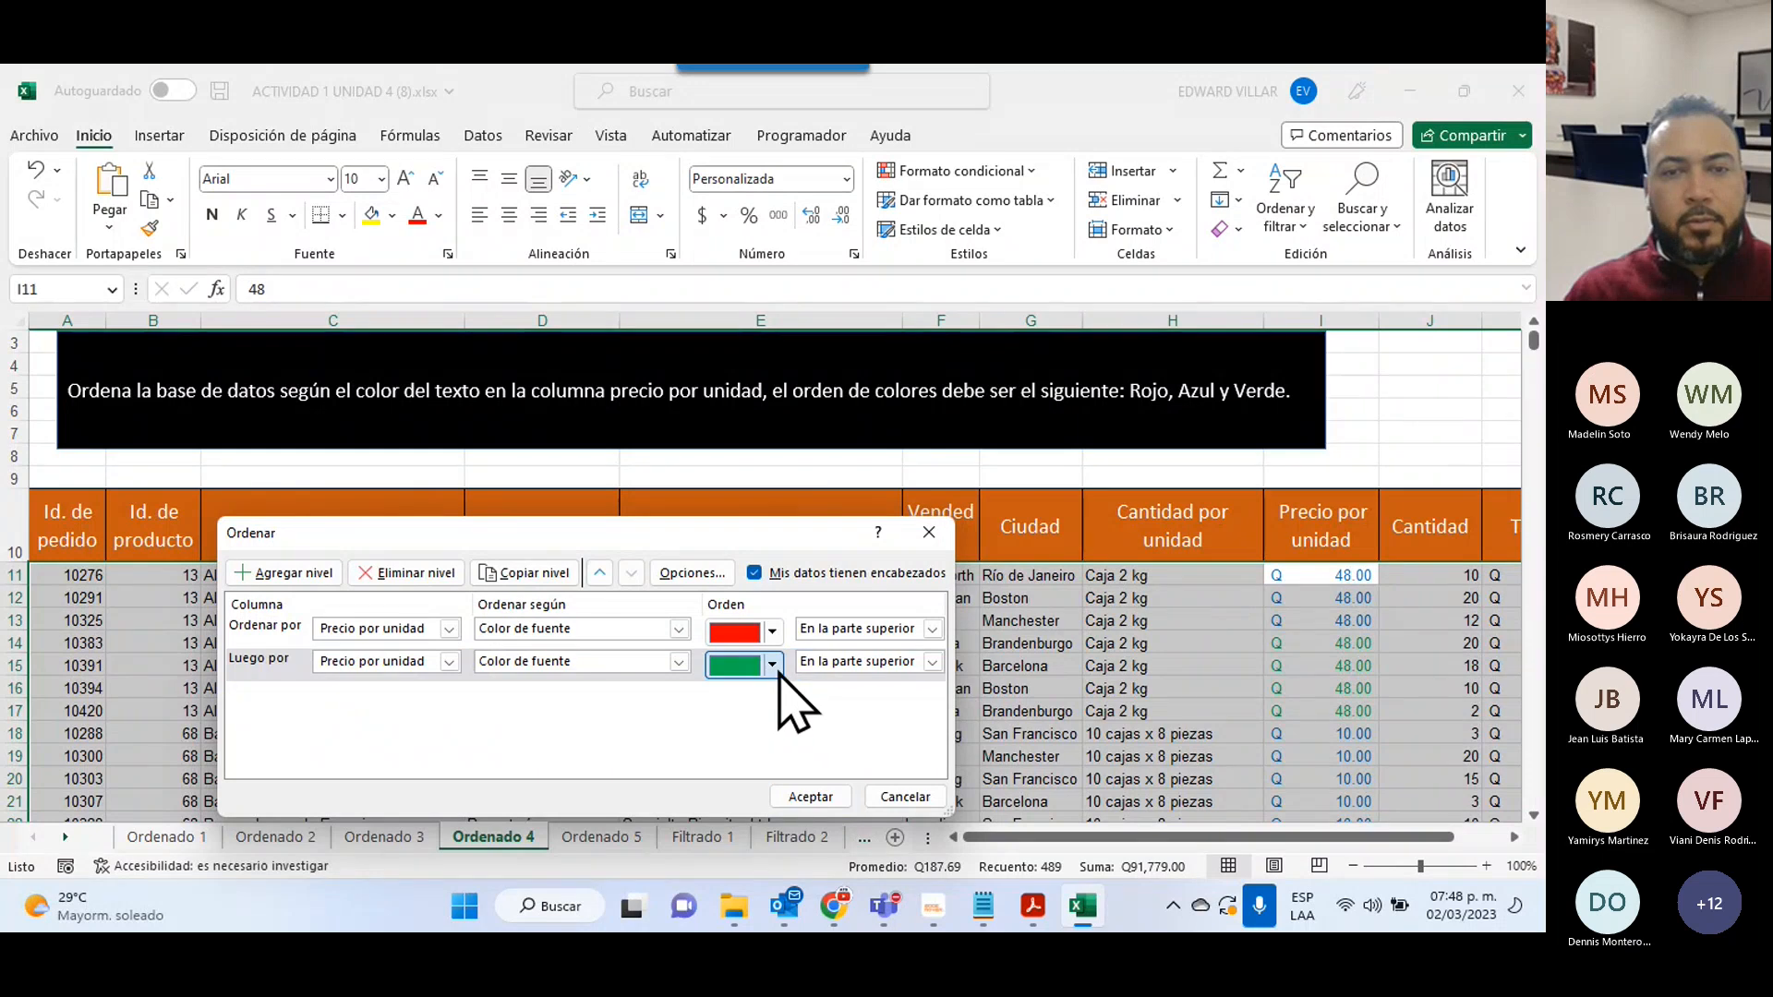
click(774, 668)
click(755, 701)
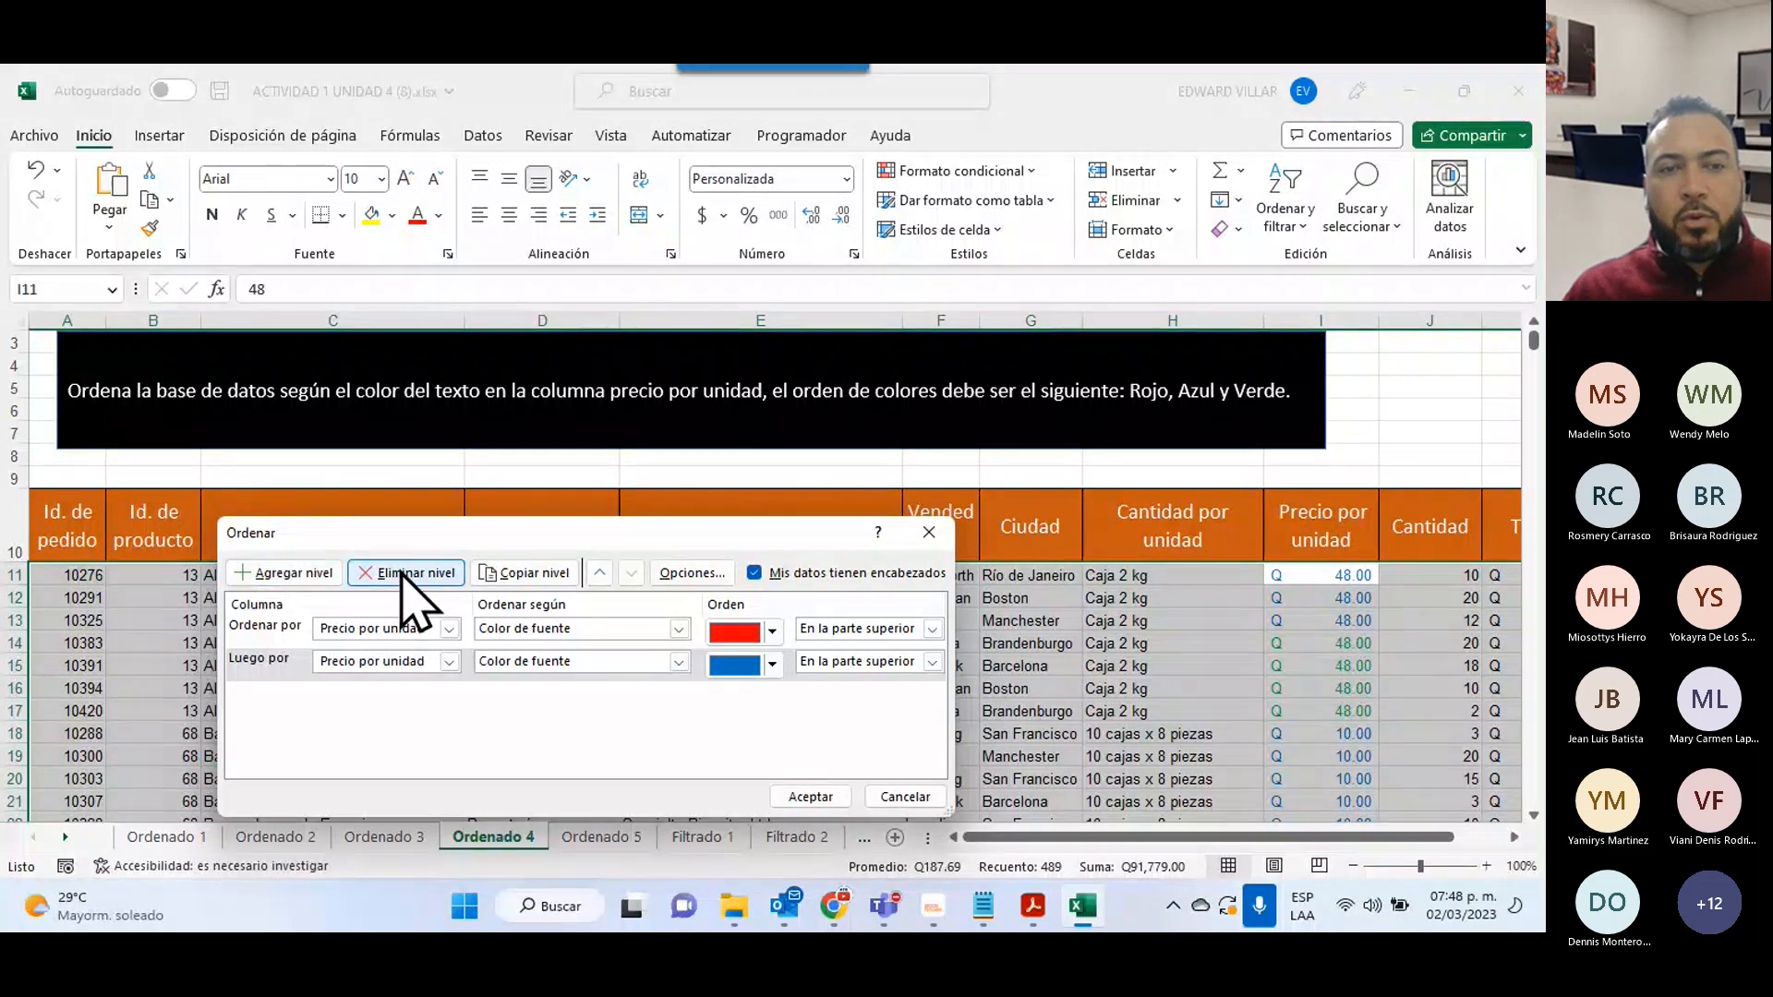
- Copy the blue sort level, change the copy's font colour to green, and apply the sort
click(545, 573)
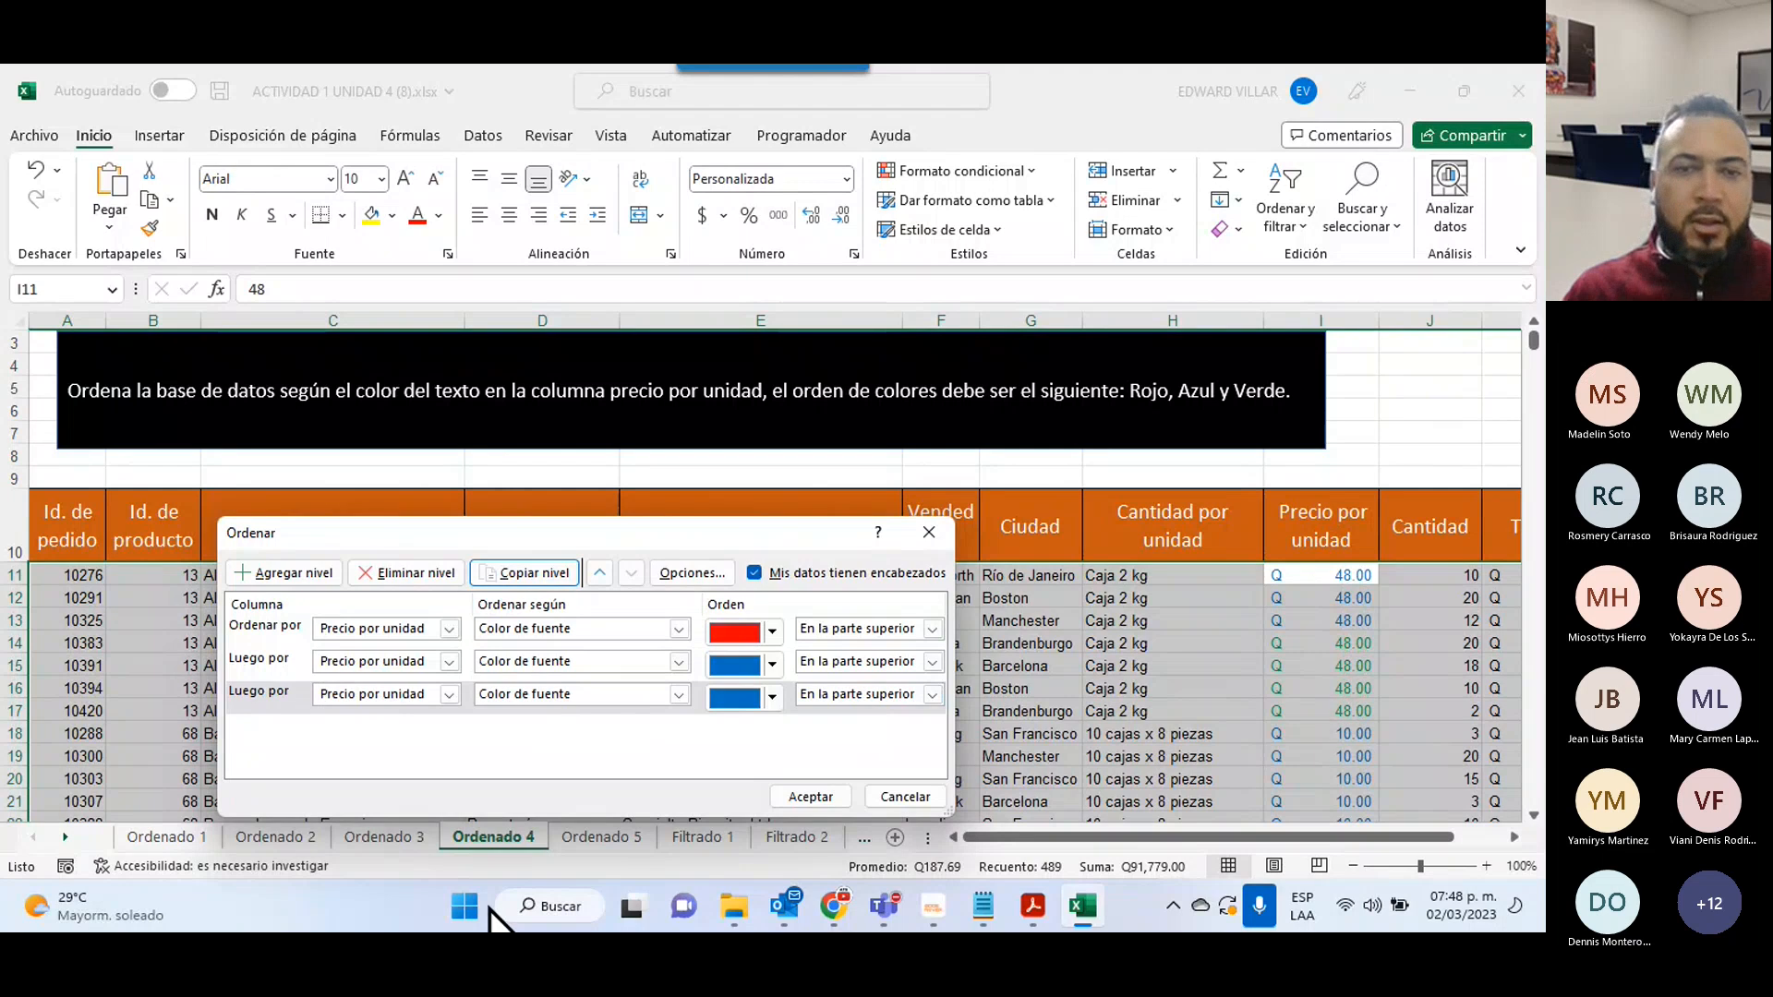
click(772, 696)
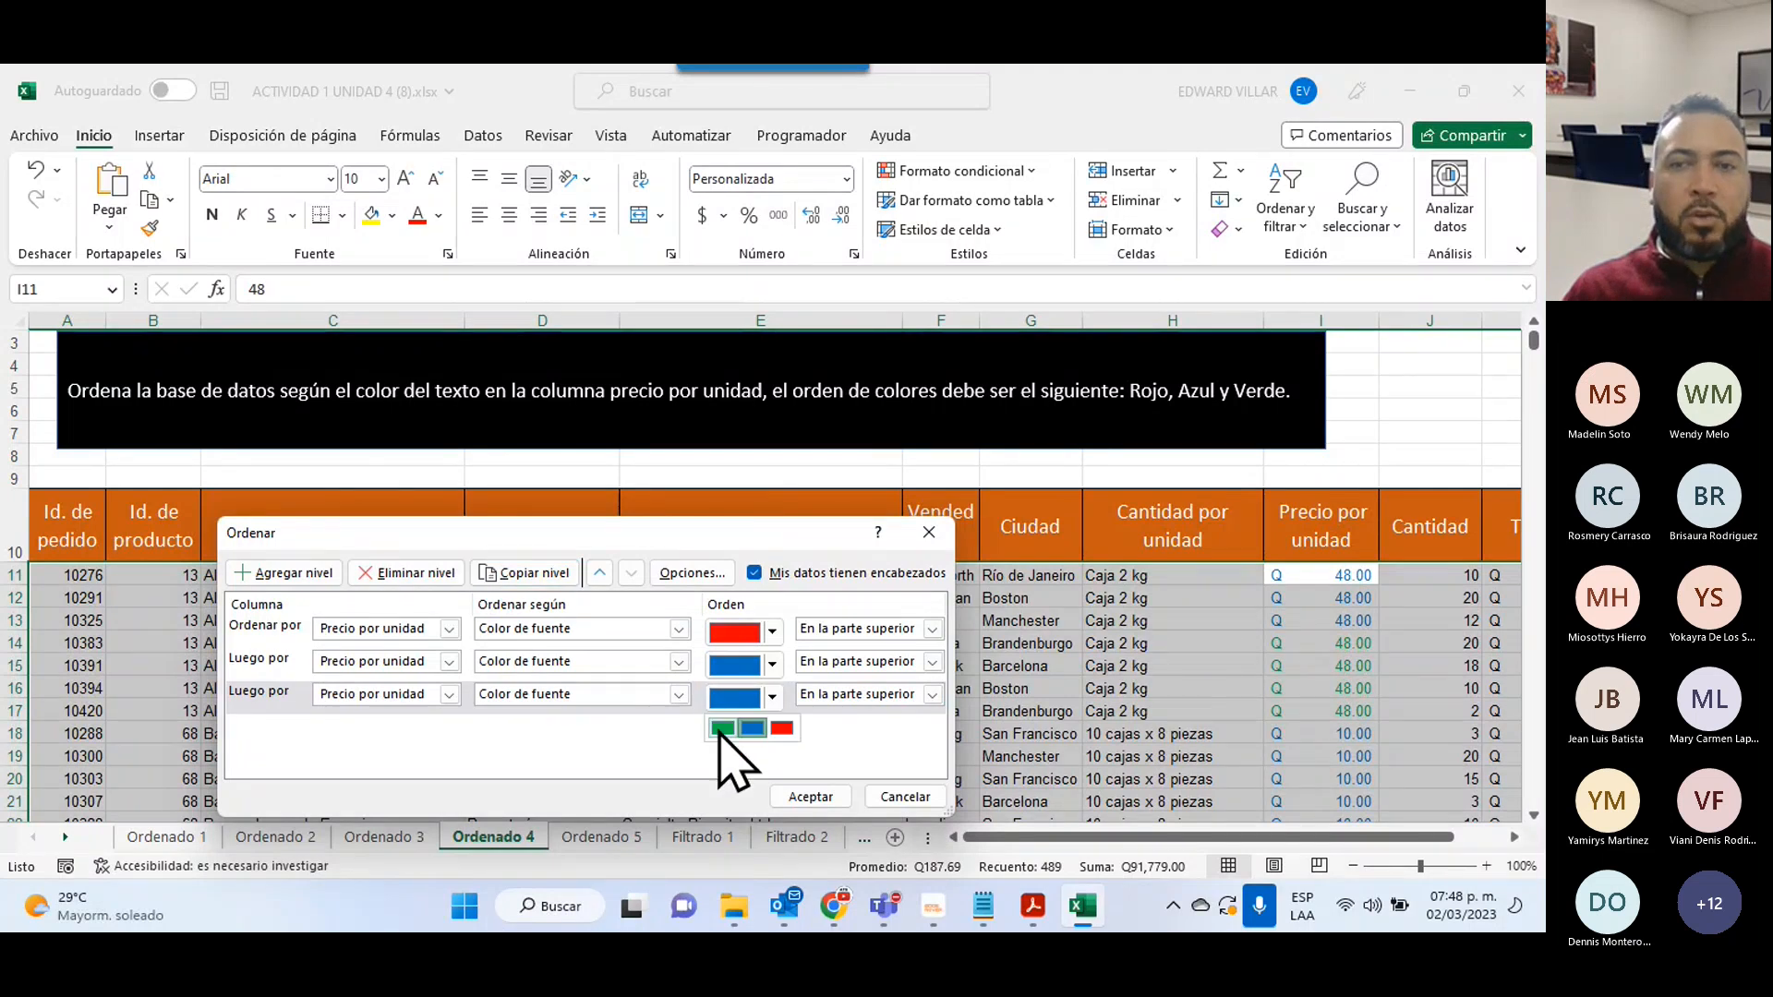
click(722, 728)
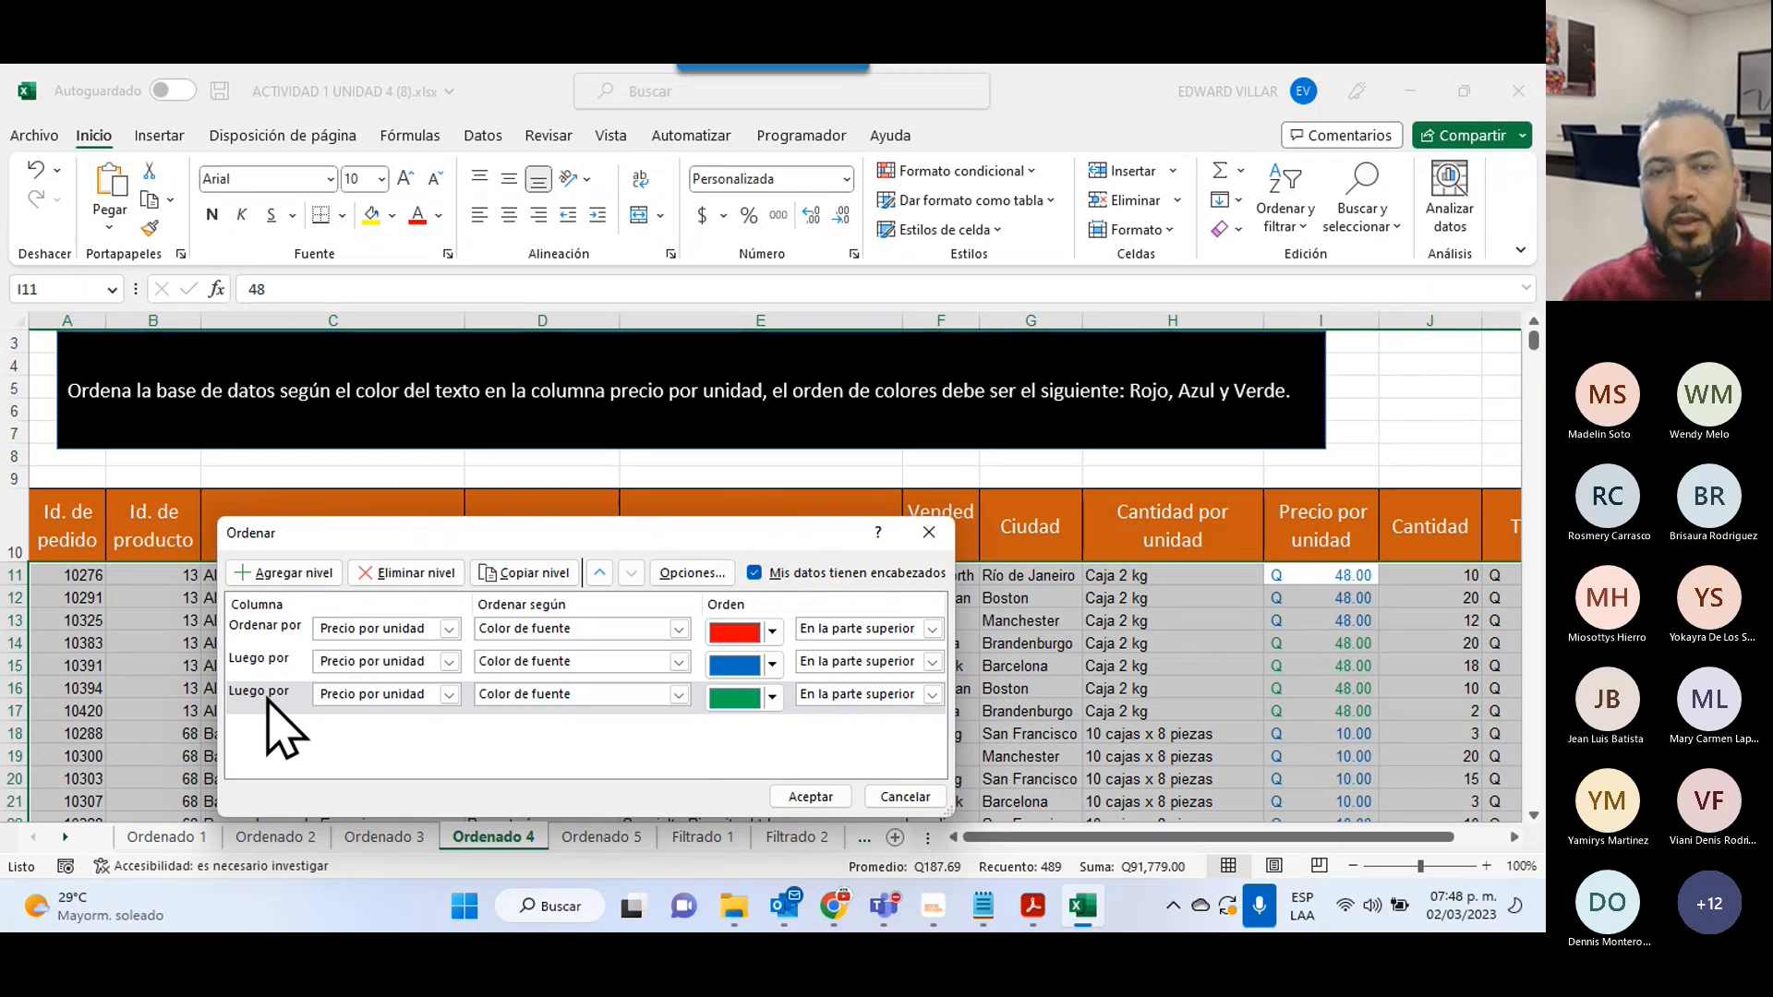
click(824, 797)
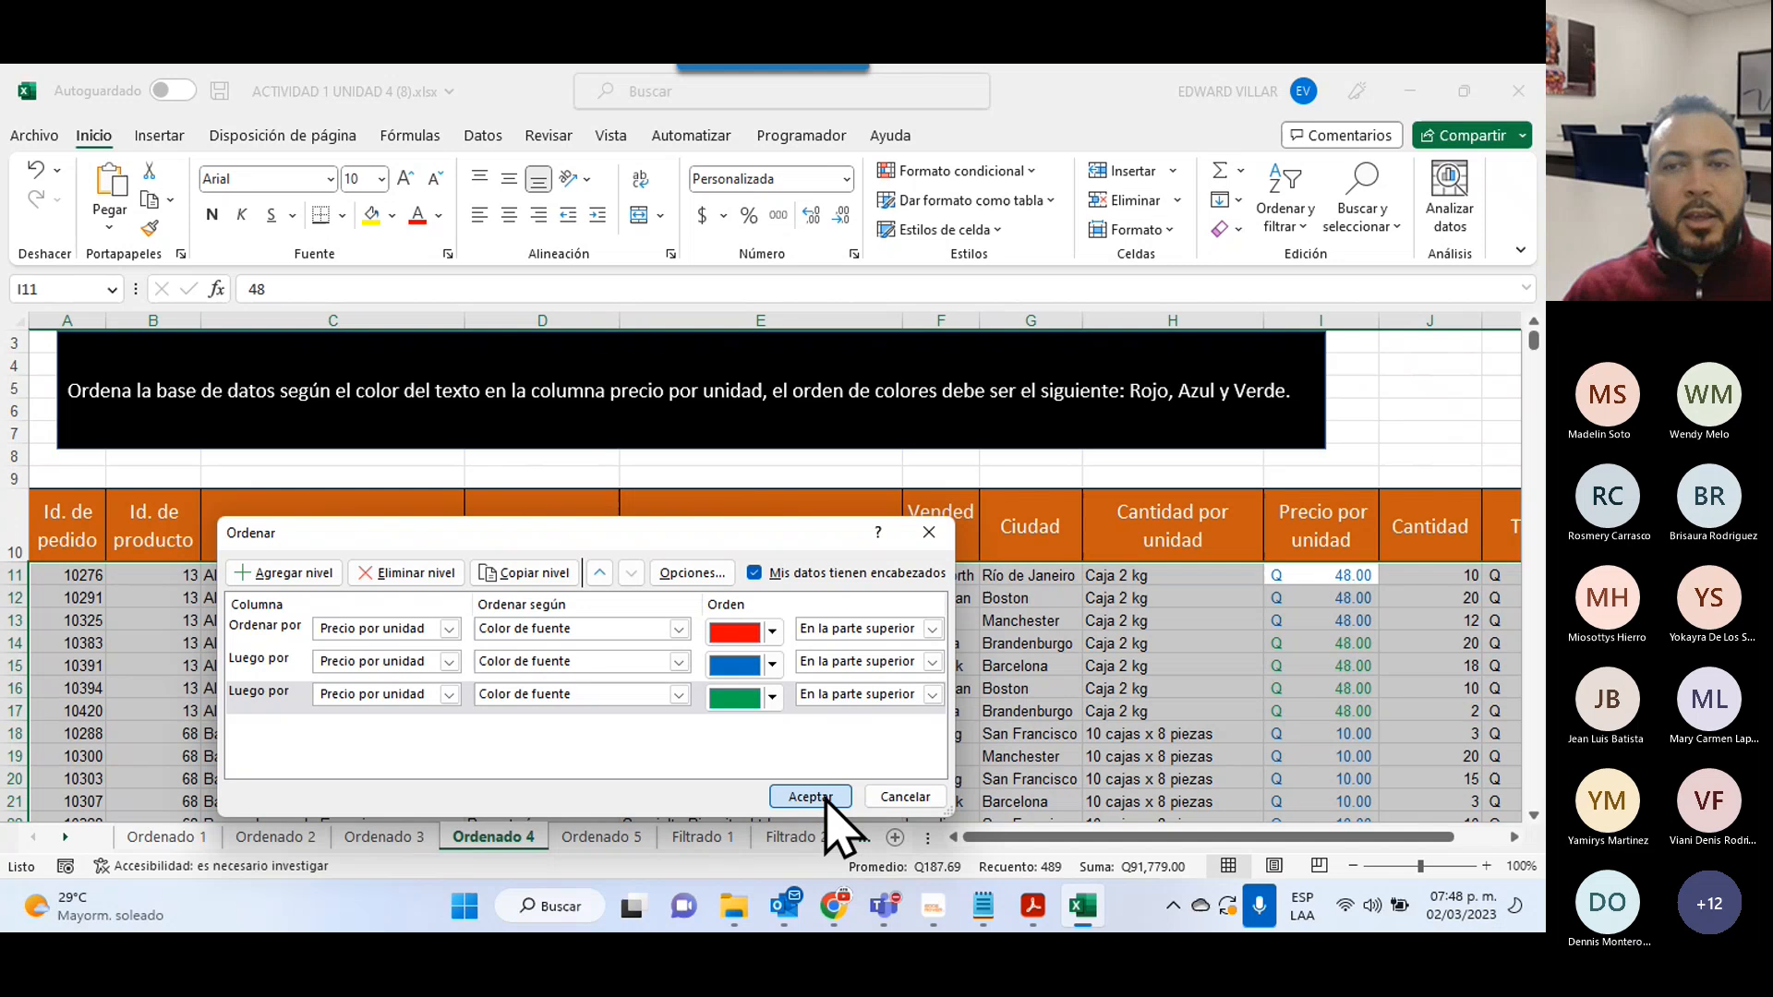
- Check the red, blue and green text colour order down the Precio por unidad column of Ordenado 4
scroll(1382, 698, down, 10)
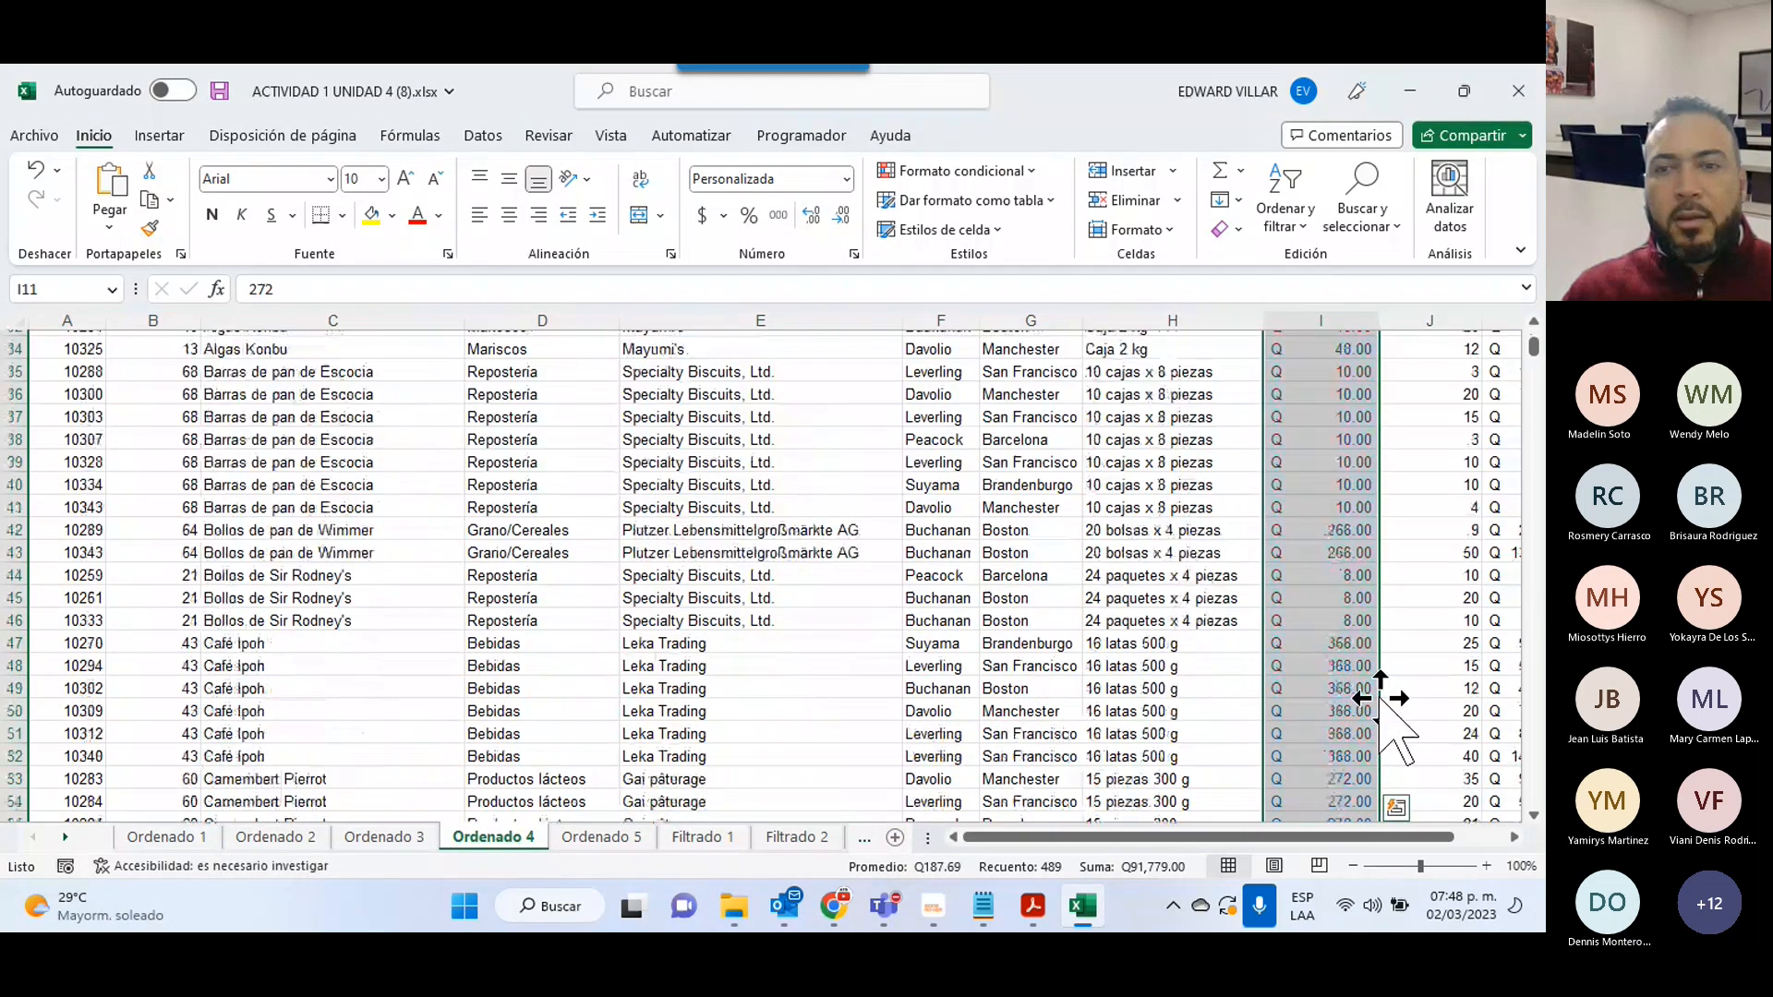
scroll(1382, 699, down, 20)
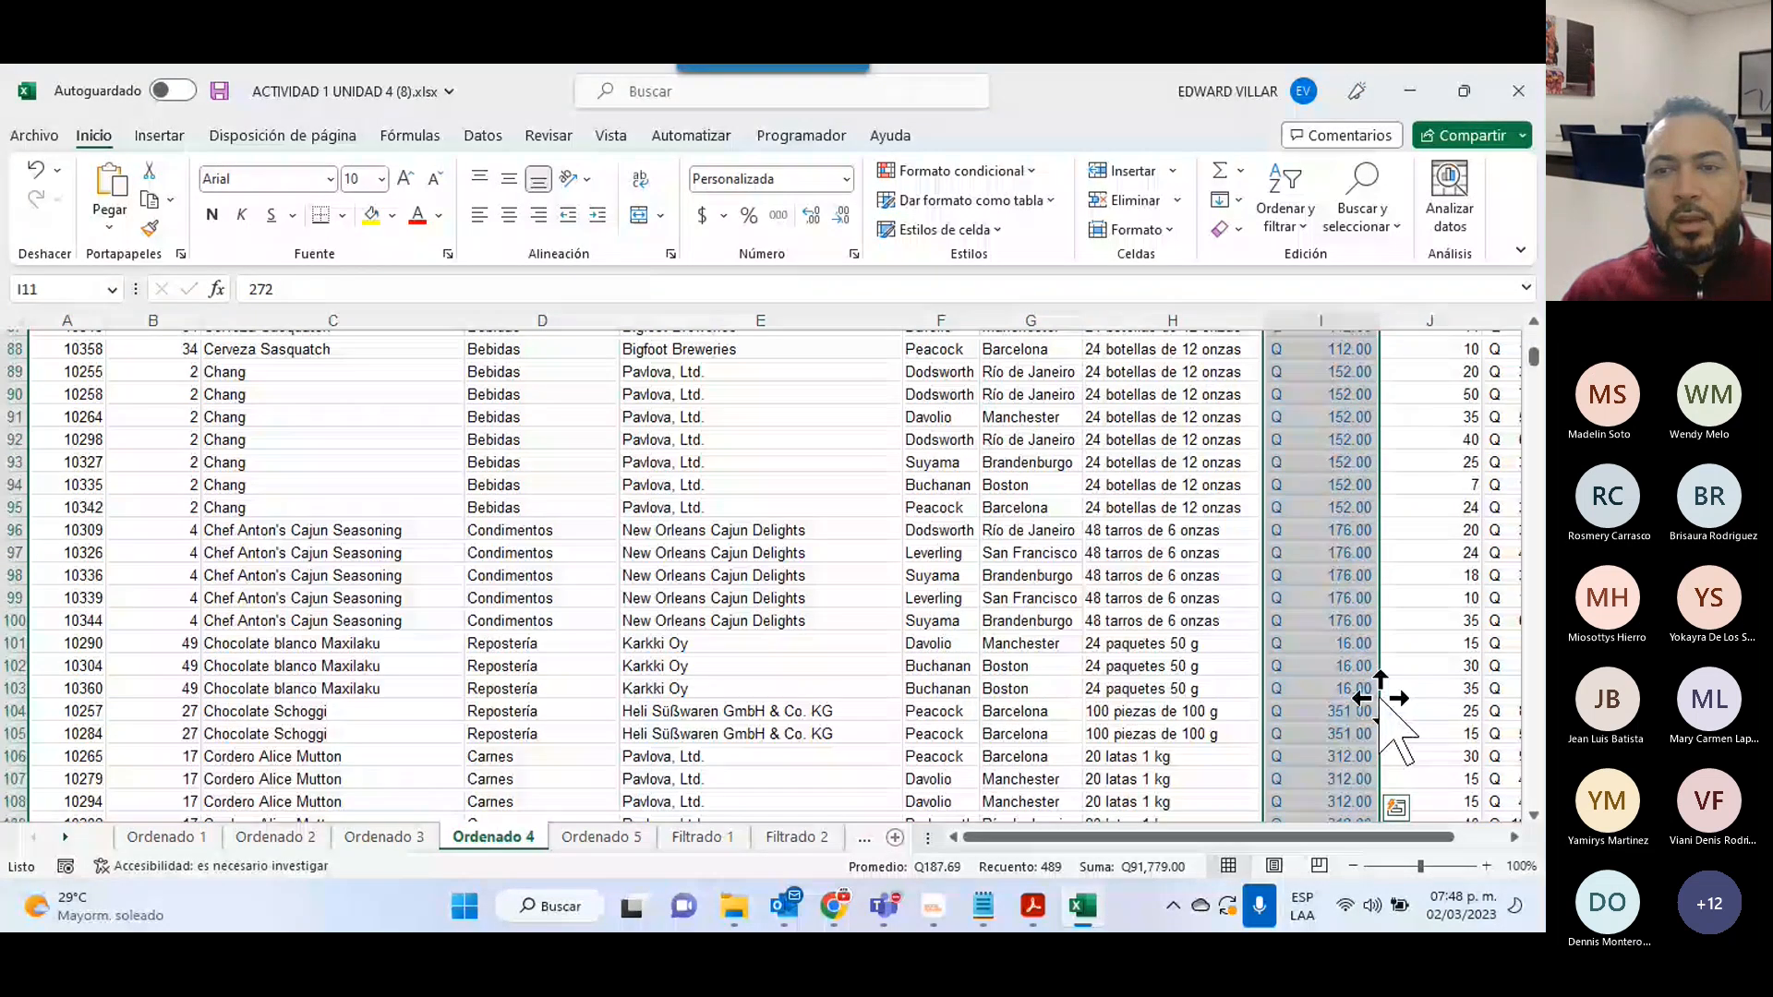
scroll(1382, 698, down, 12)
scroll(1382, 699, down, 20)
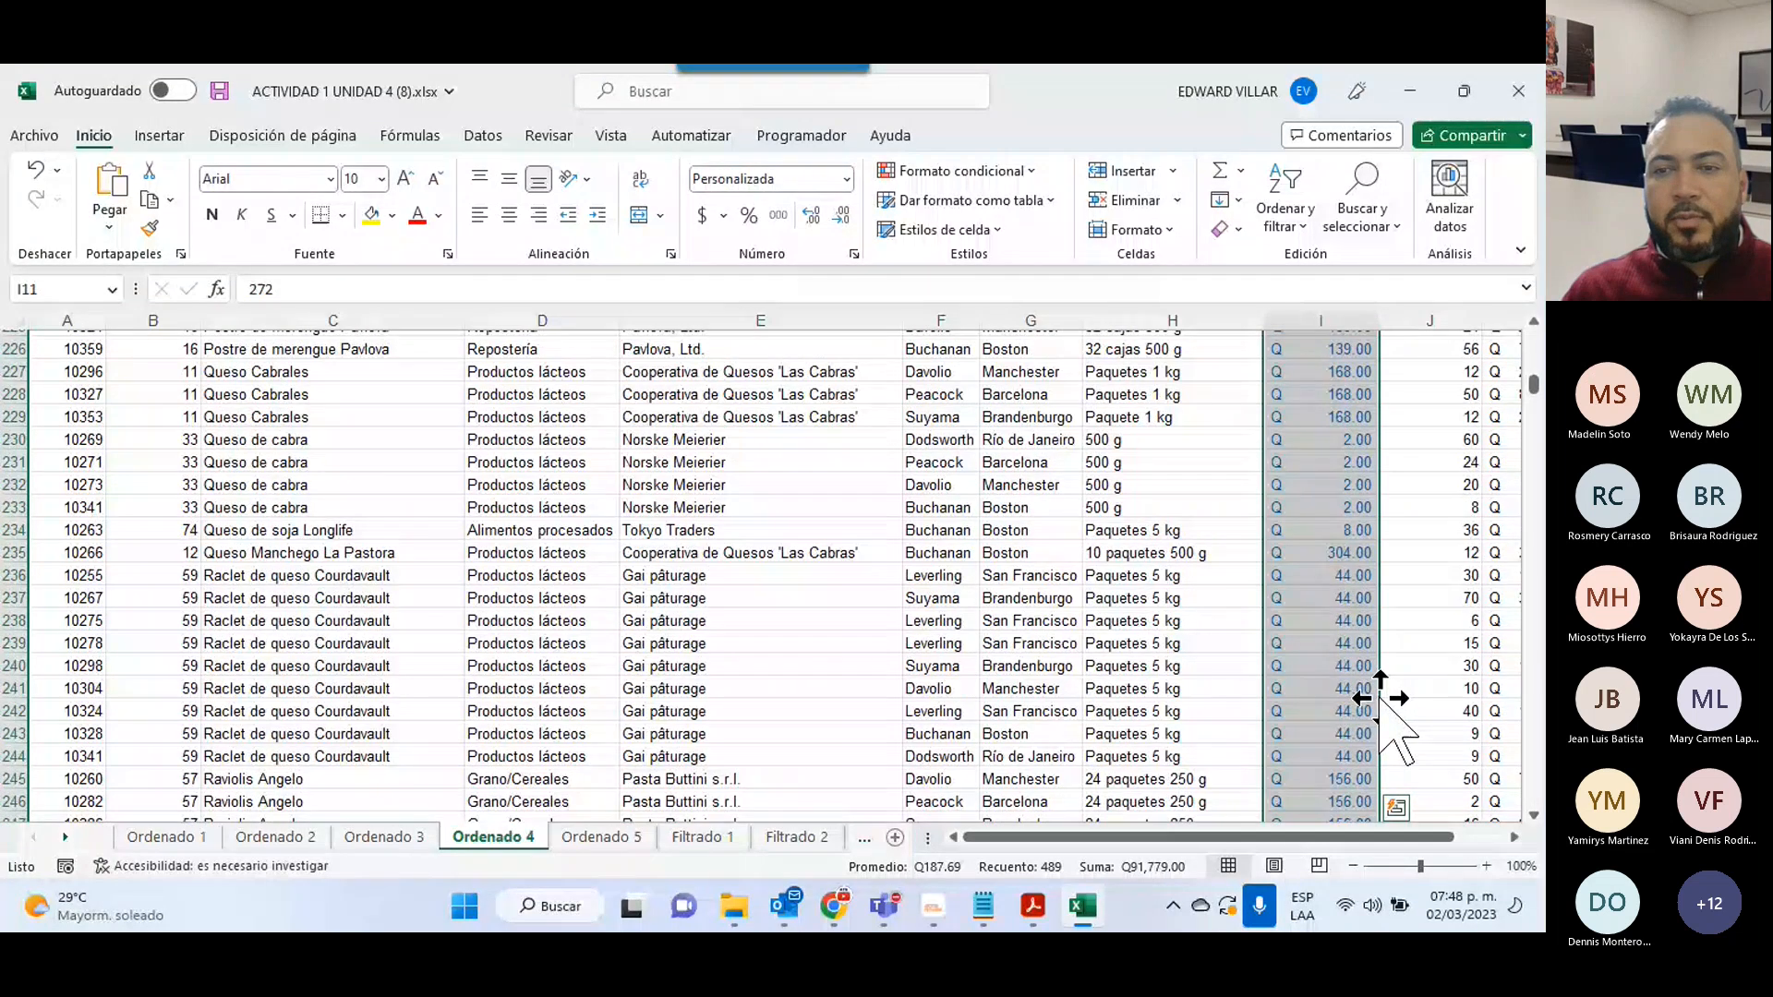
scroll(1382, 699, down, 10)
scroll(1380, 701, up, 10)
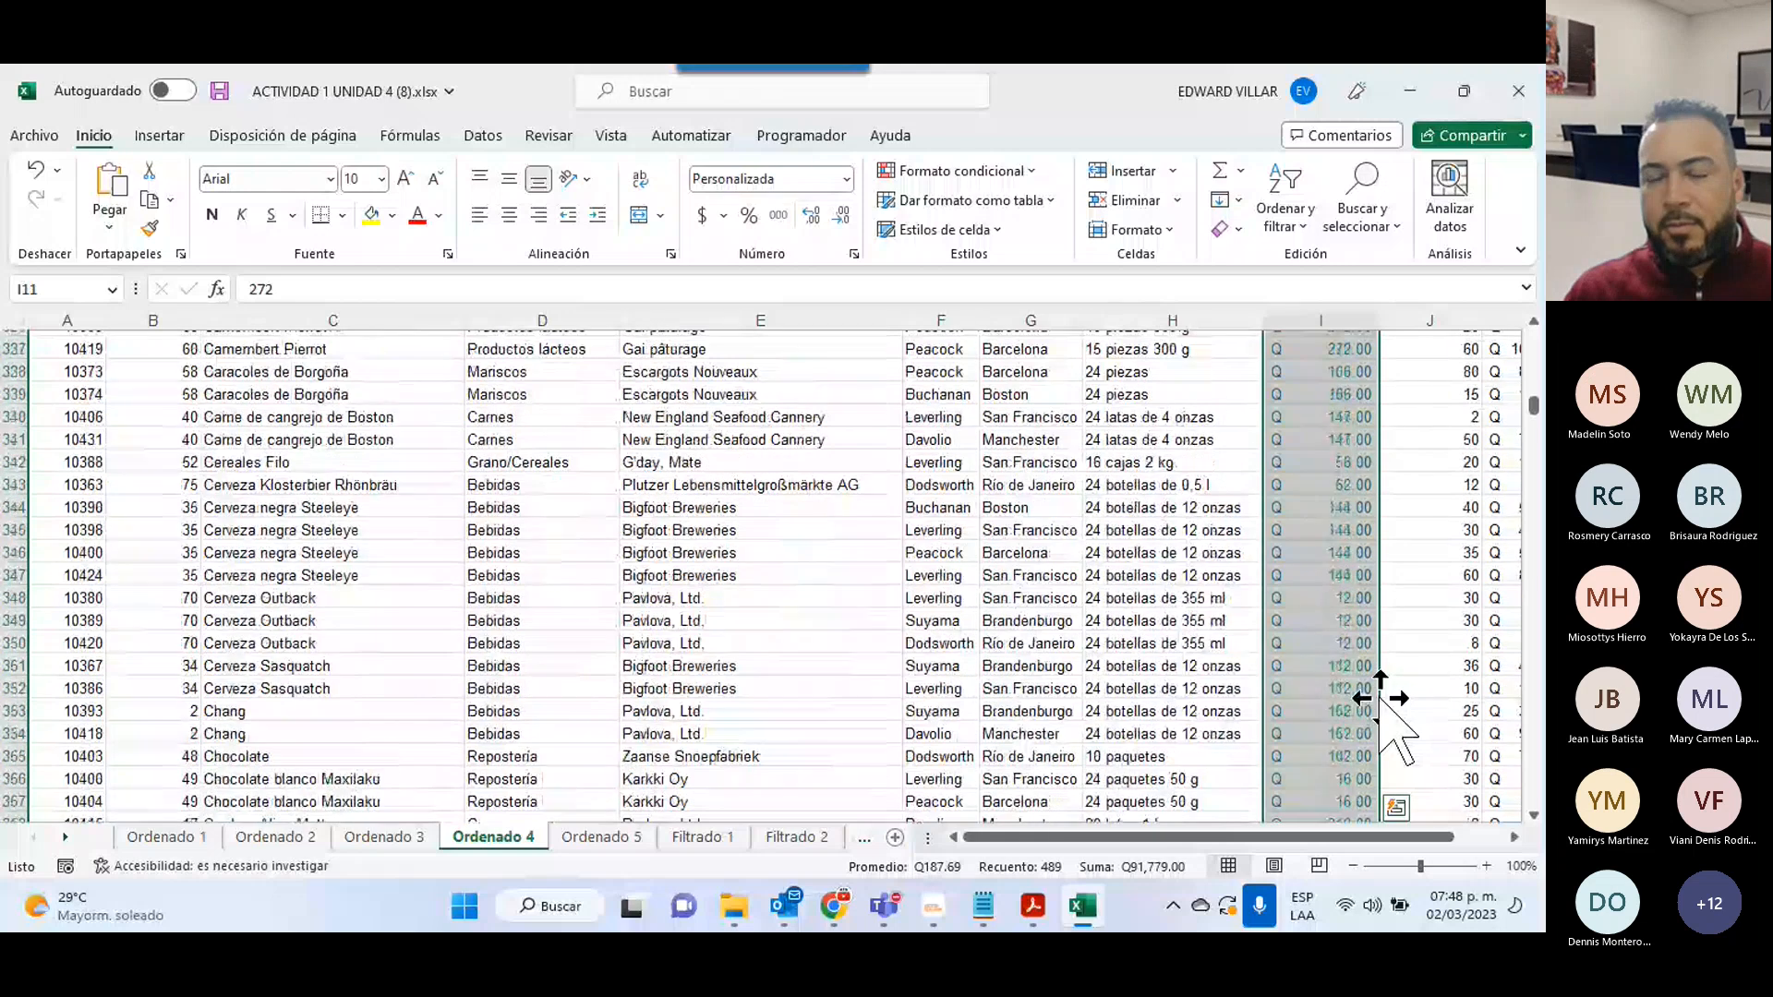
scroll(1381, 702, down, 7)
scroll(1381, 702, up, 20)
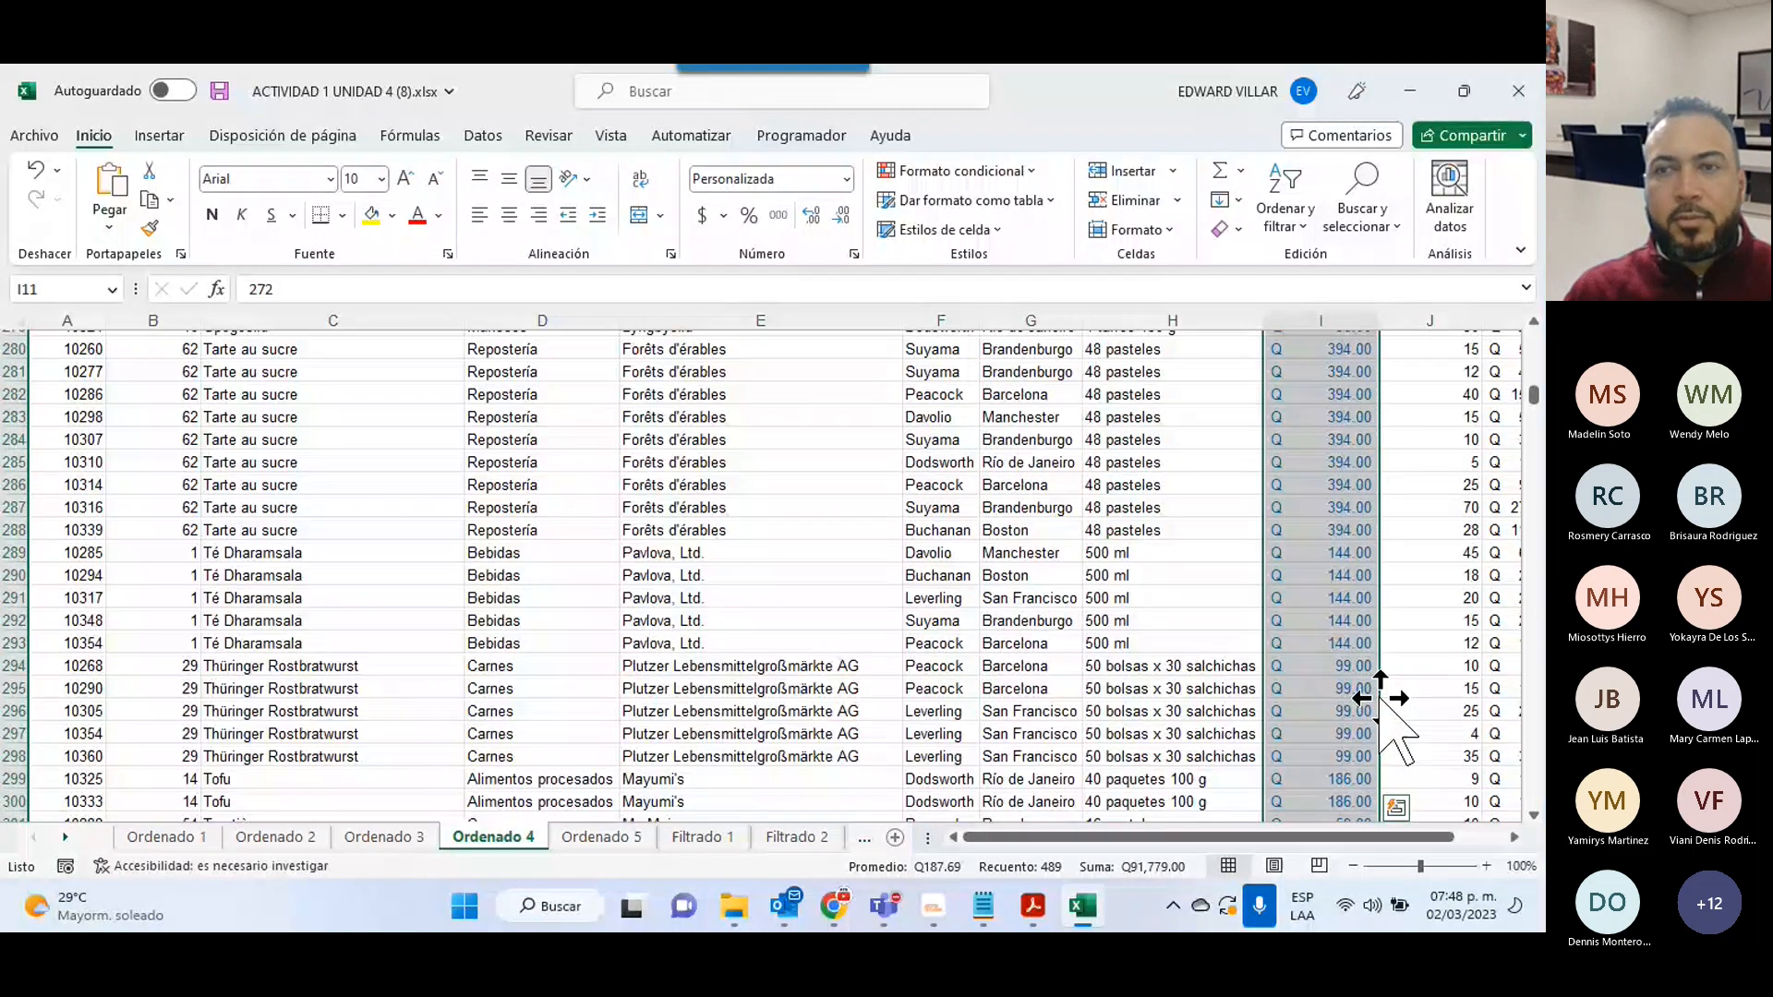
scroll(1380, 701, up, 20)
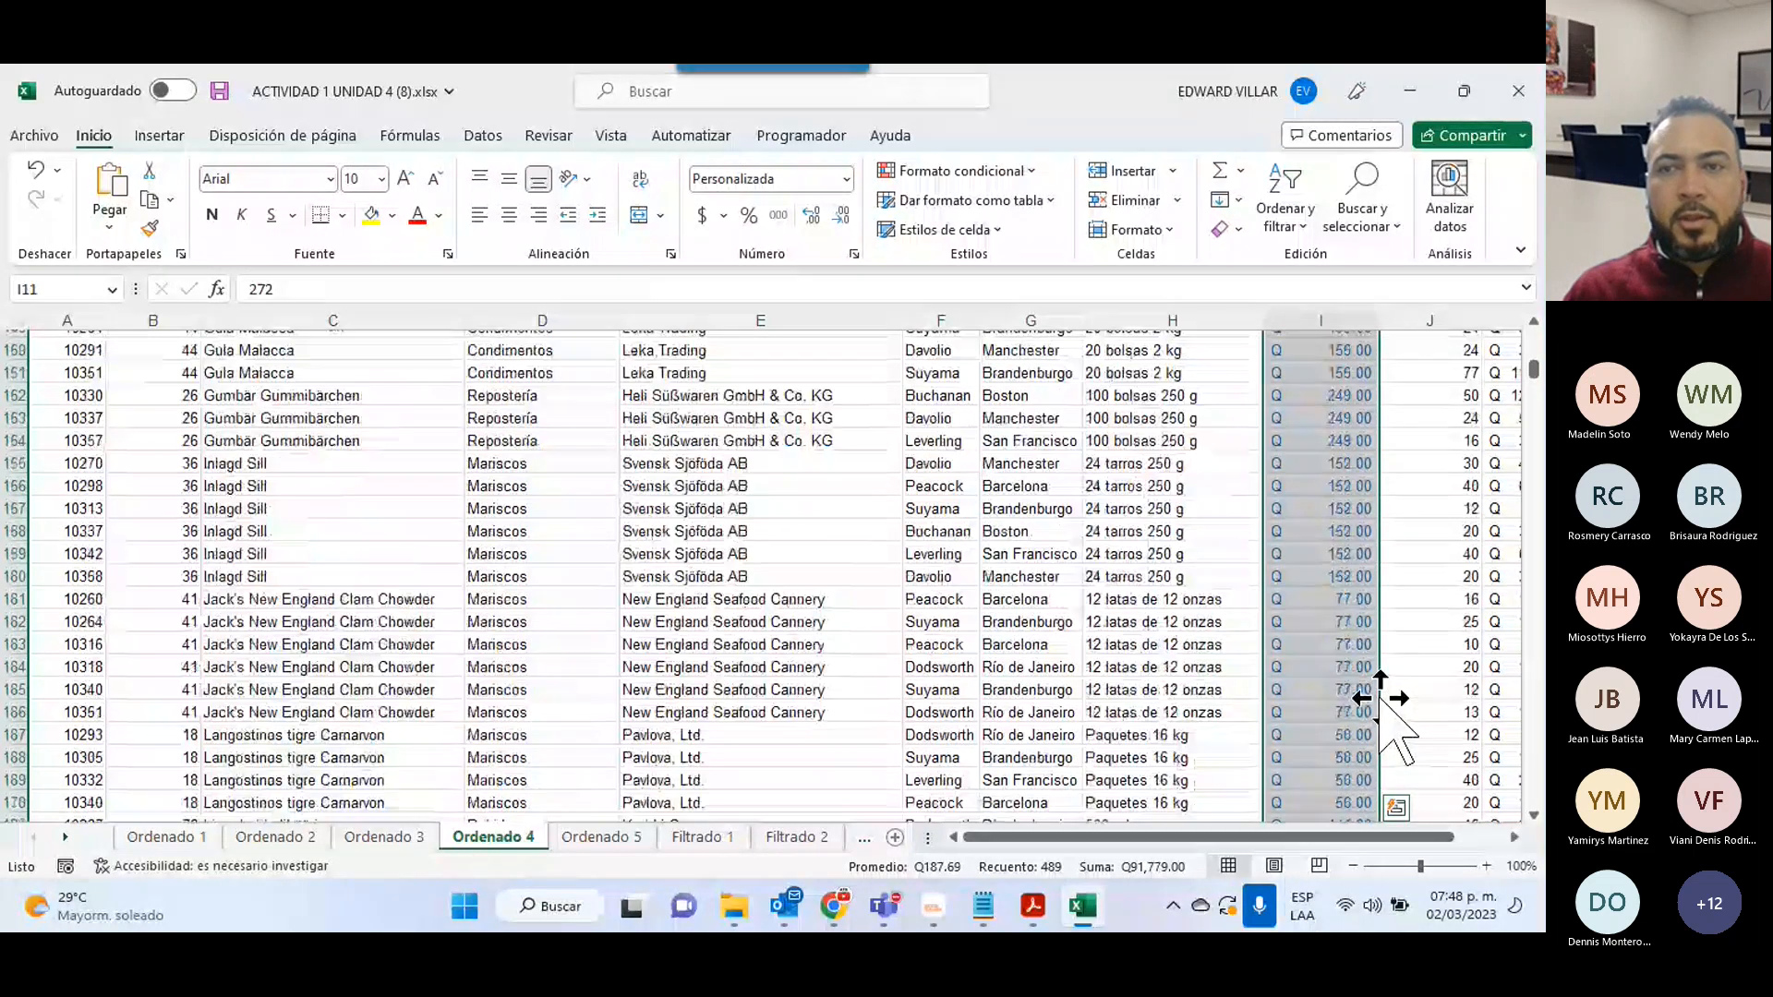
scroll(1381, 702, up, 20)
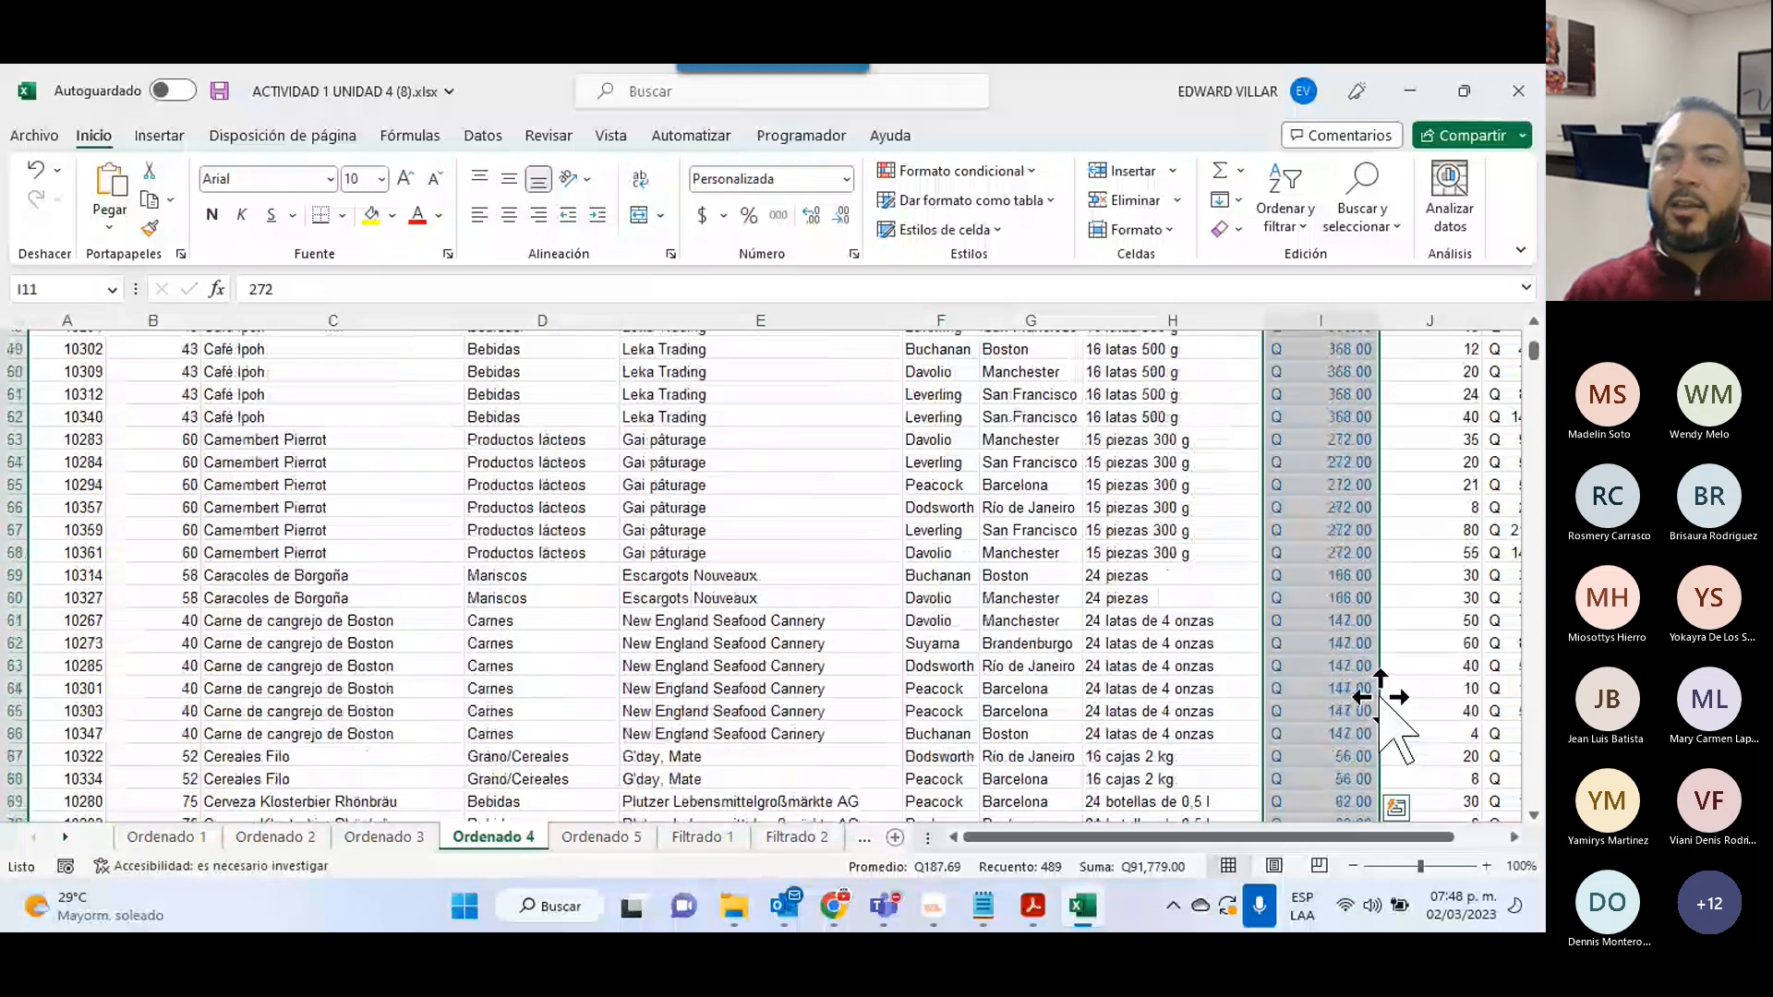
scroll(1380, 701, up, 3)
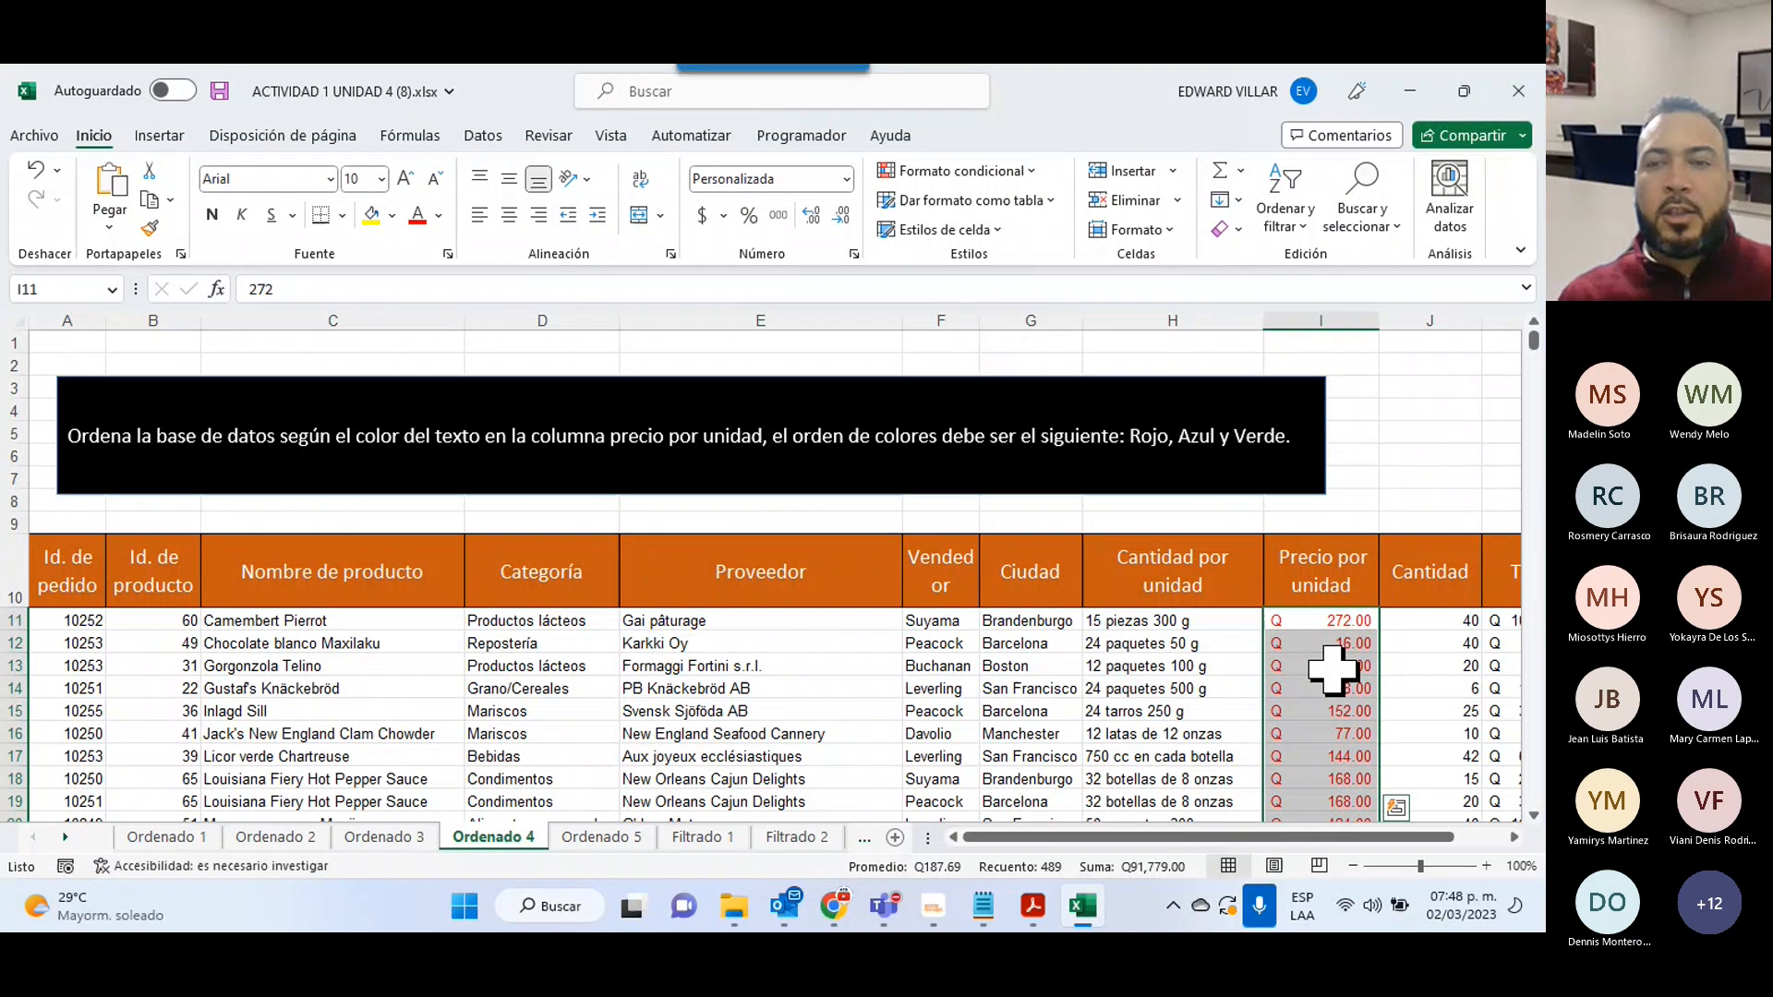
click(1048, 663)
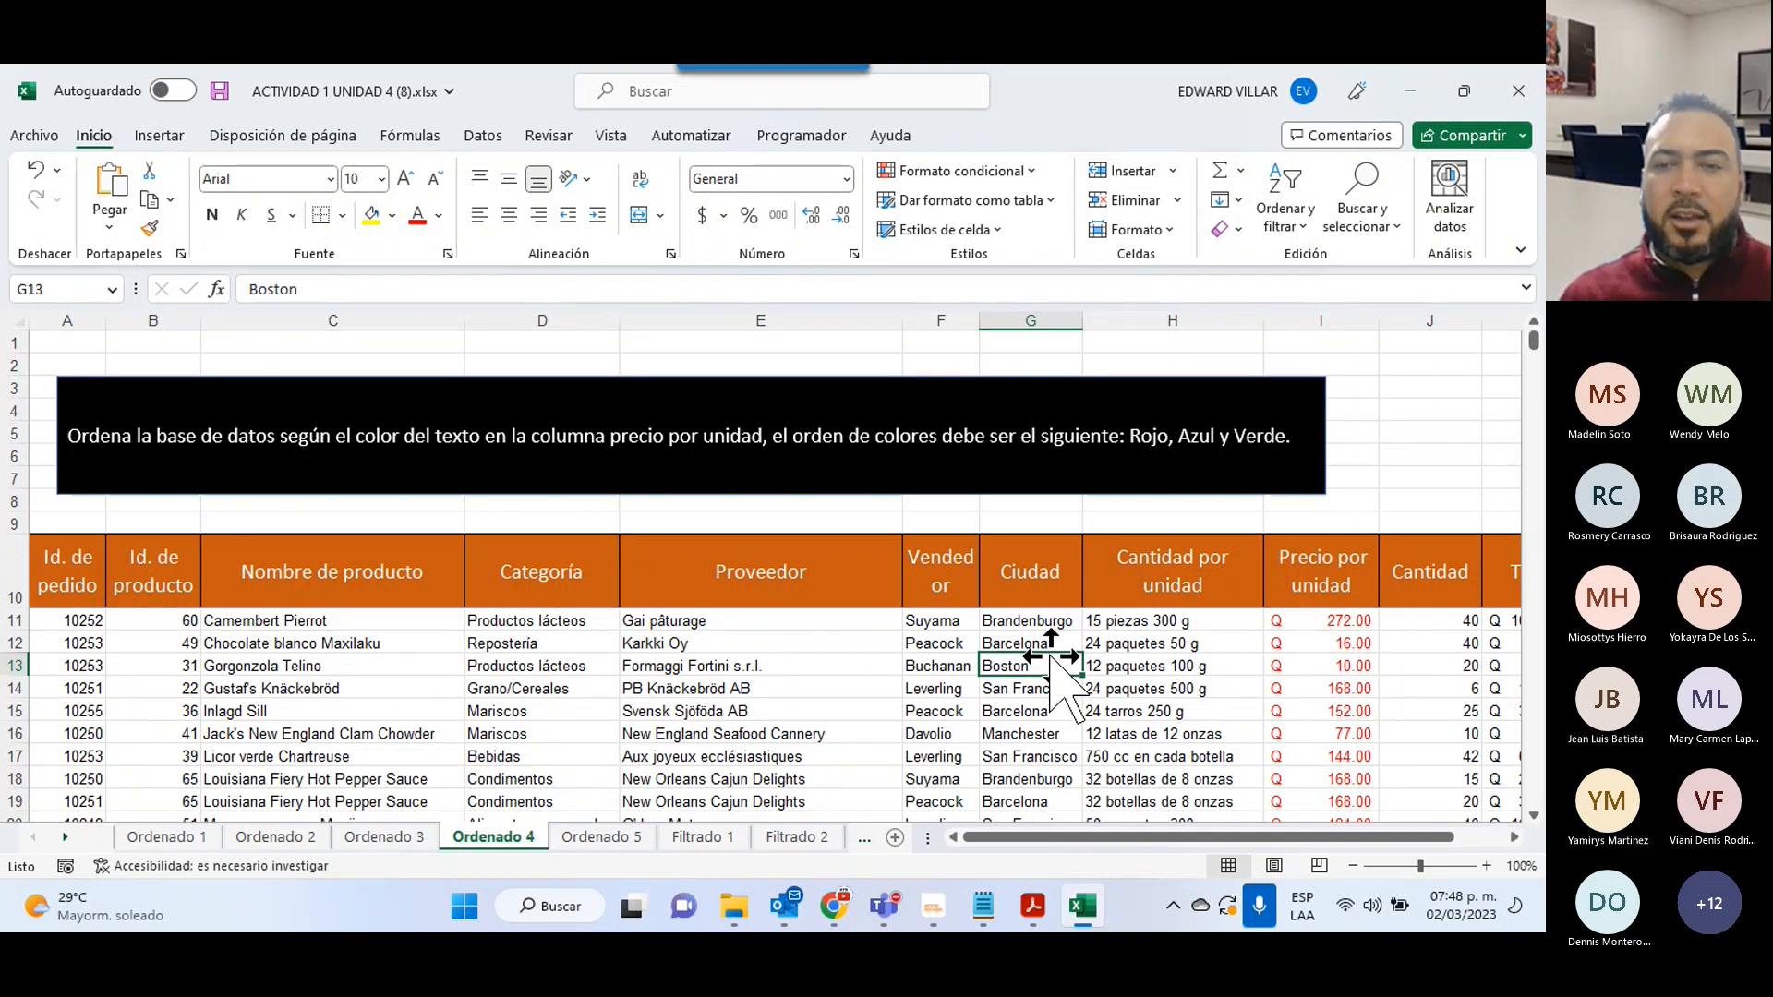
click(1361, 644)
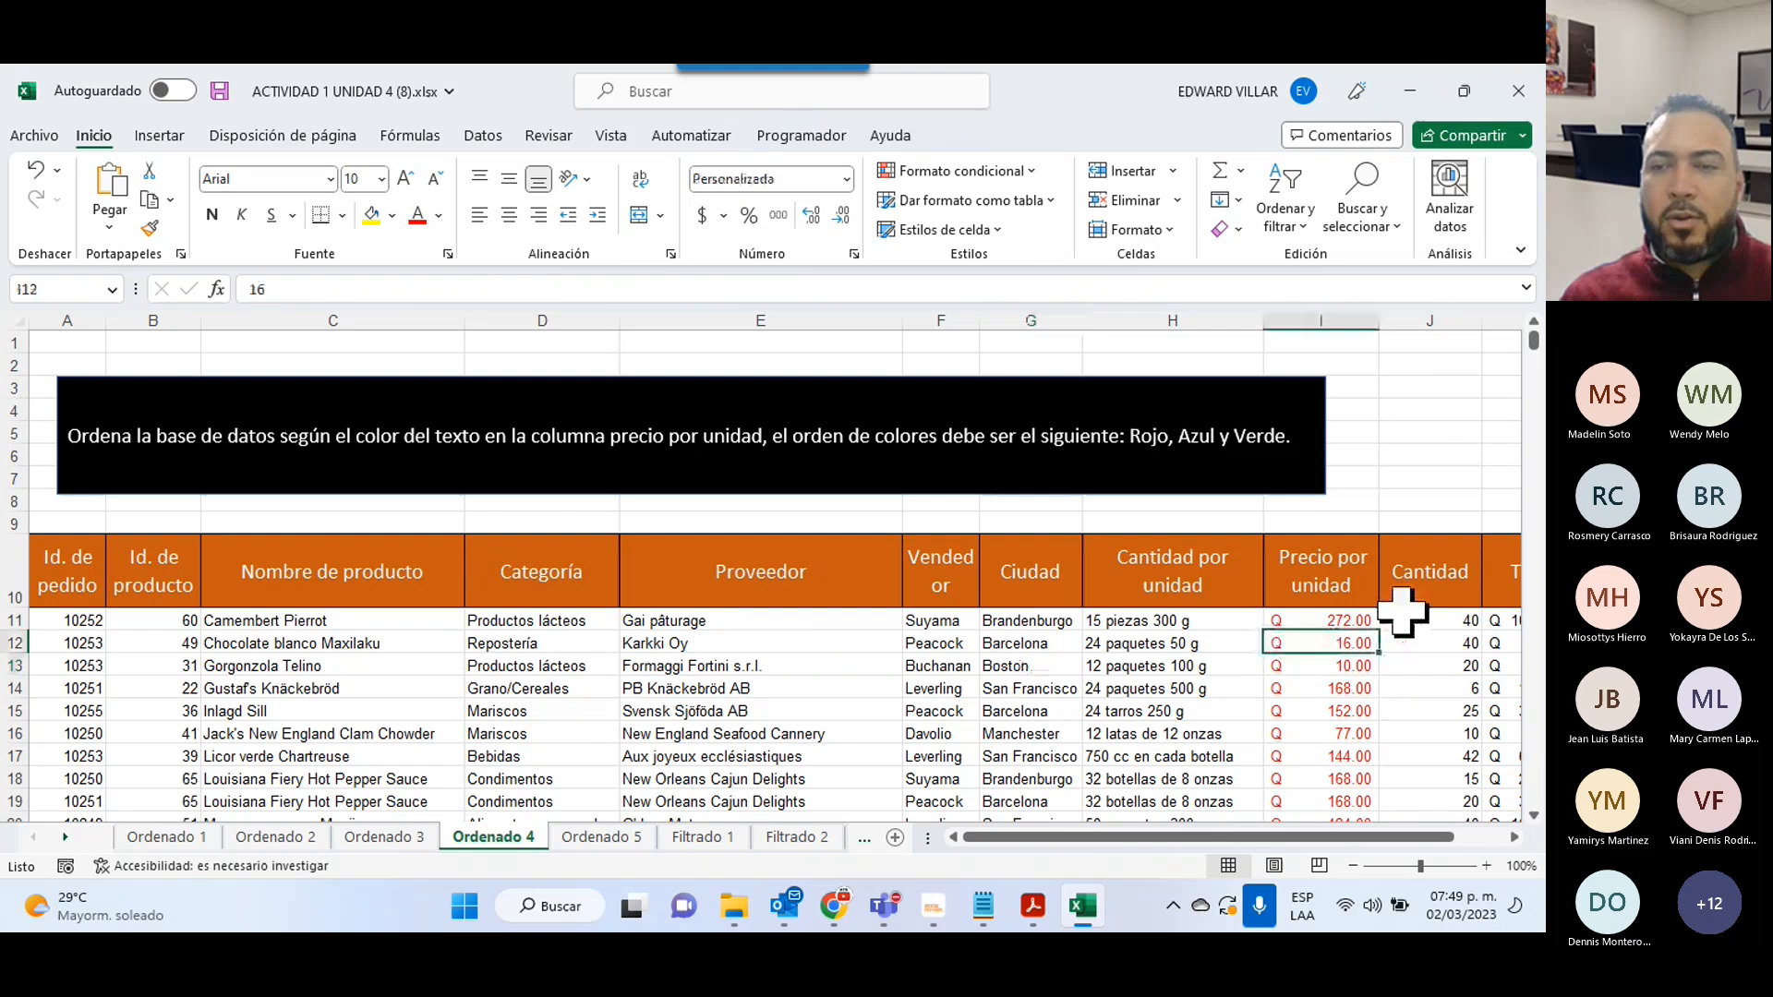
click(1339, 619)
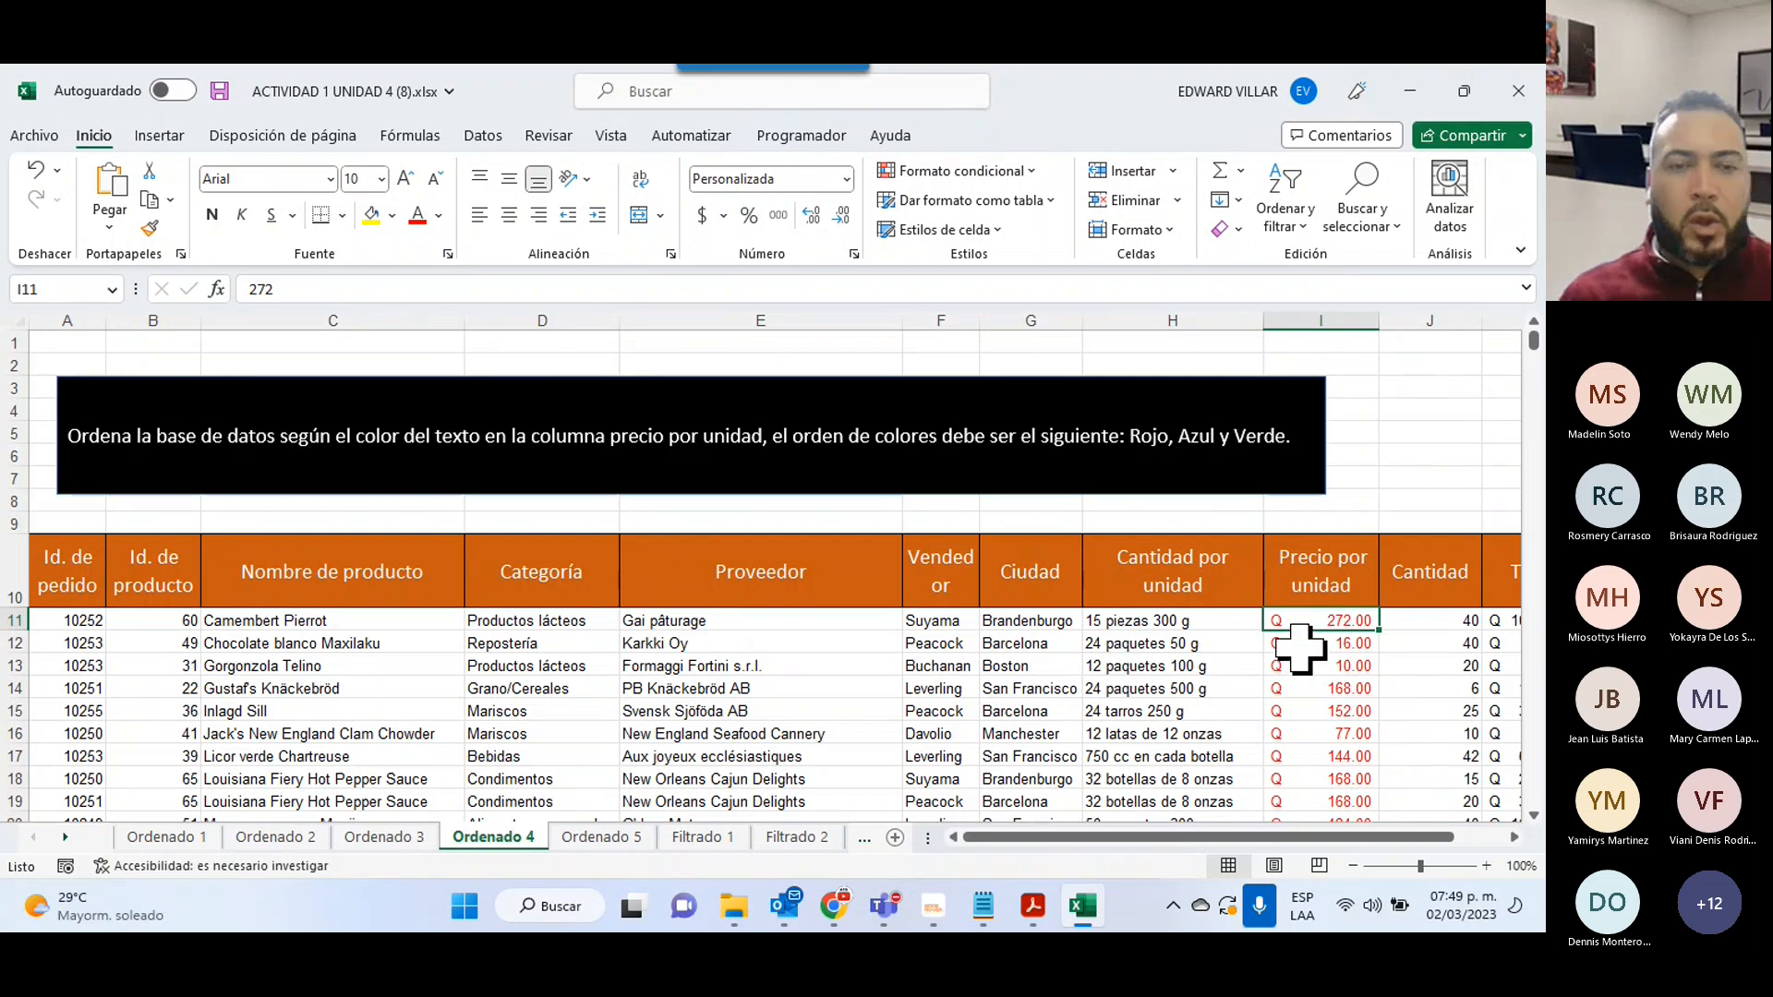
- Open the Ordenado 5 sheet, read its fill colour sorting instruction, and select all Total values from K11 down
click(602, 836)
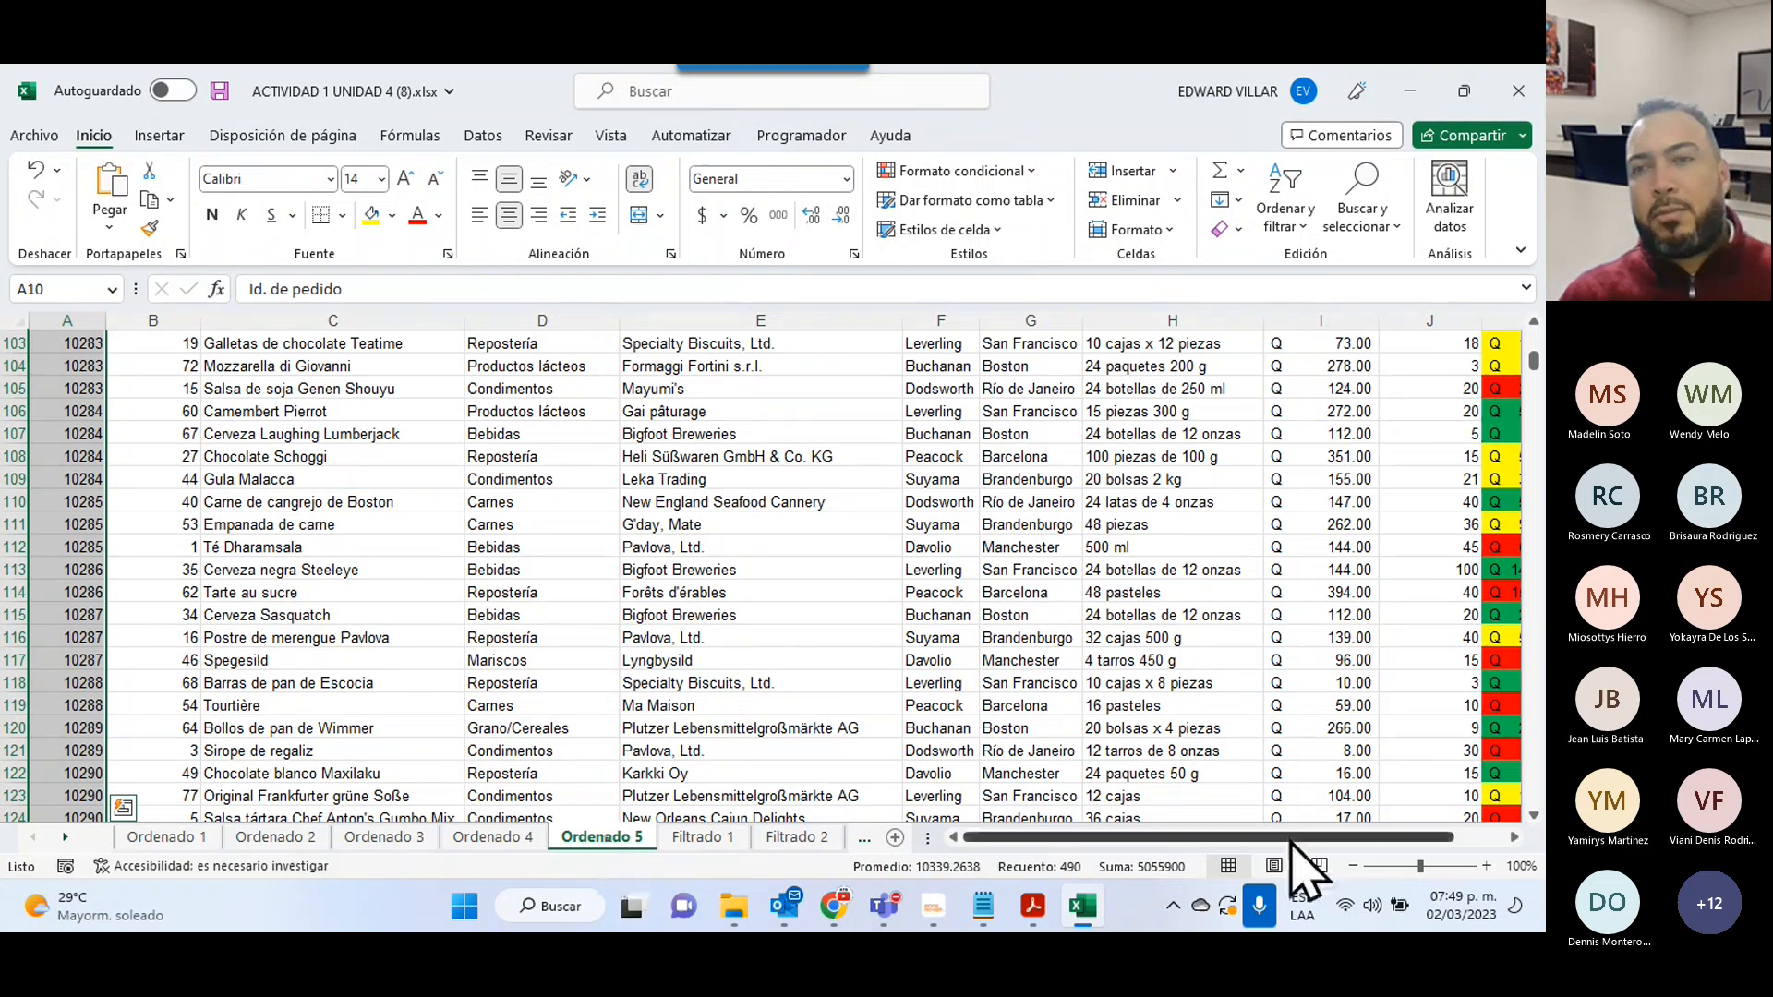
scroll(1390, 835, right, 2)
scroll(1392, 828, up, 20)
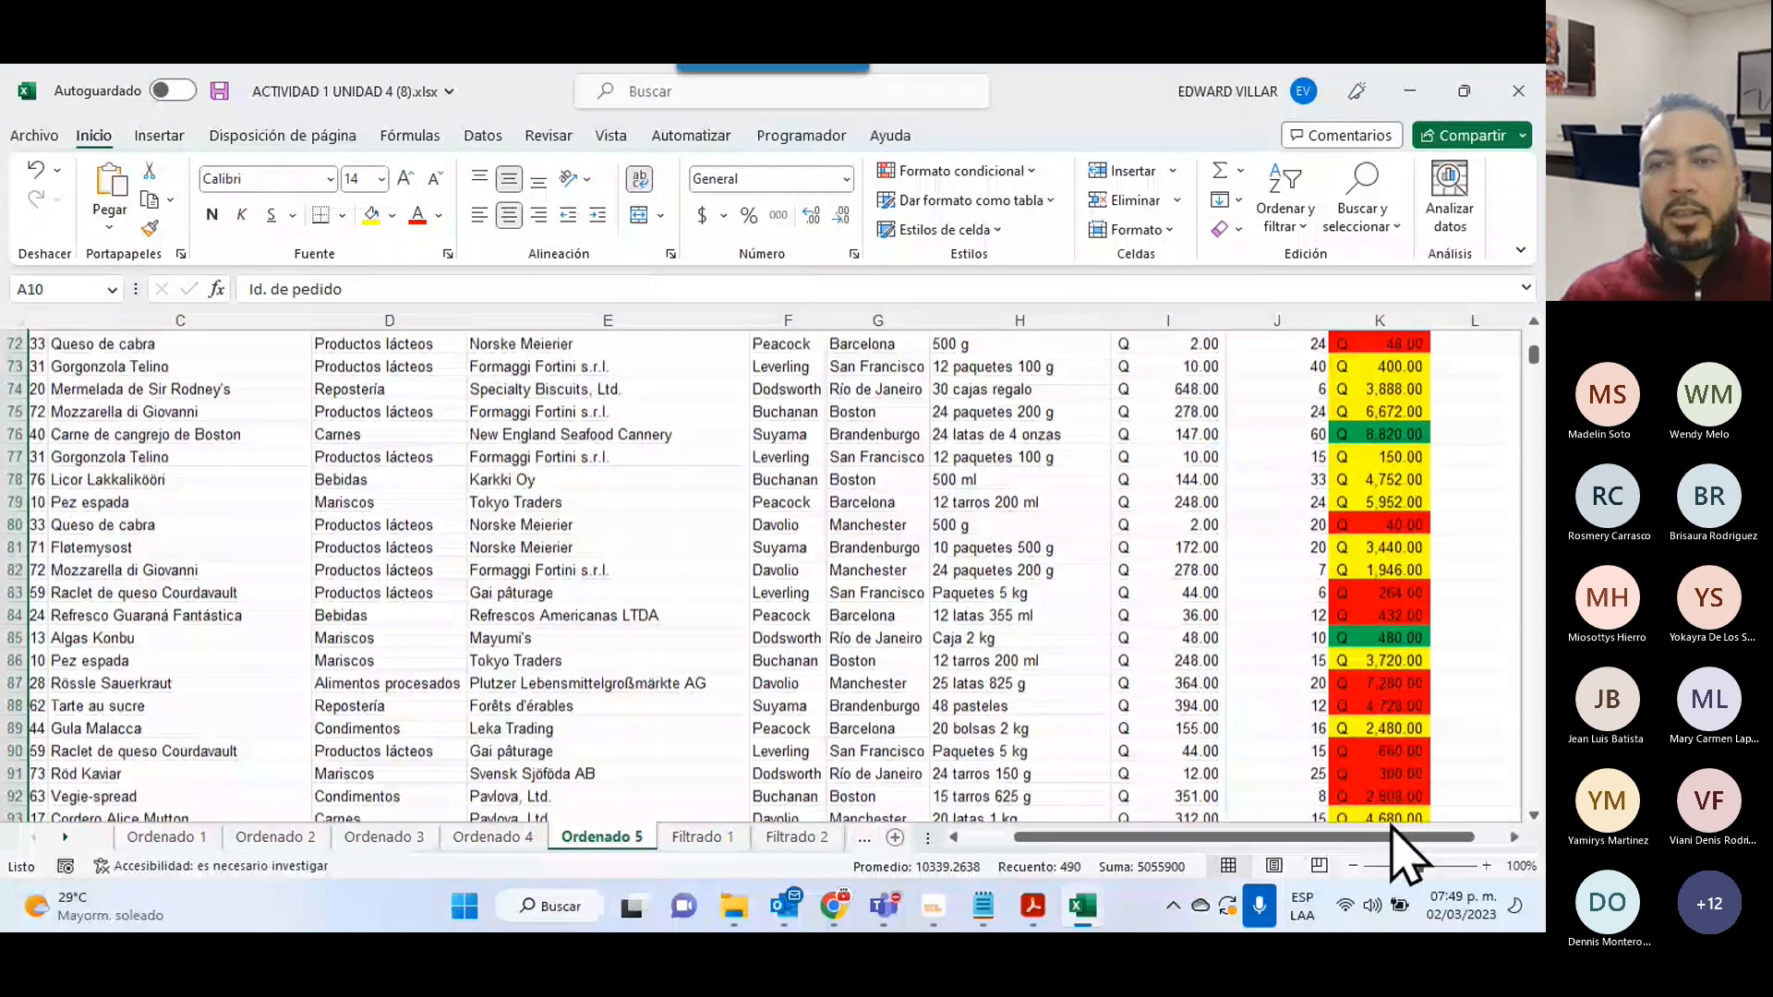
scroll(1394, 847, up, 10)
scroll(1394, 840, up, 4)
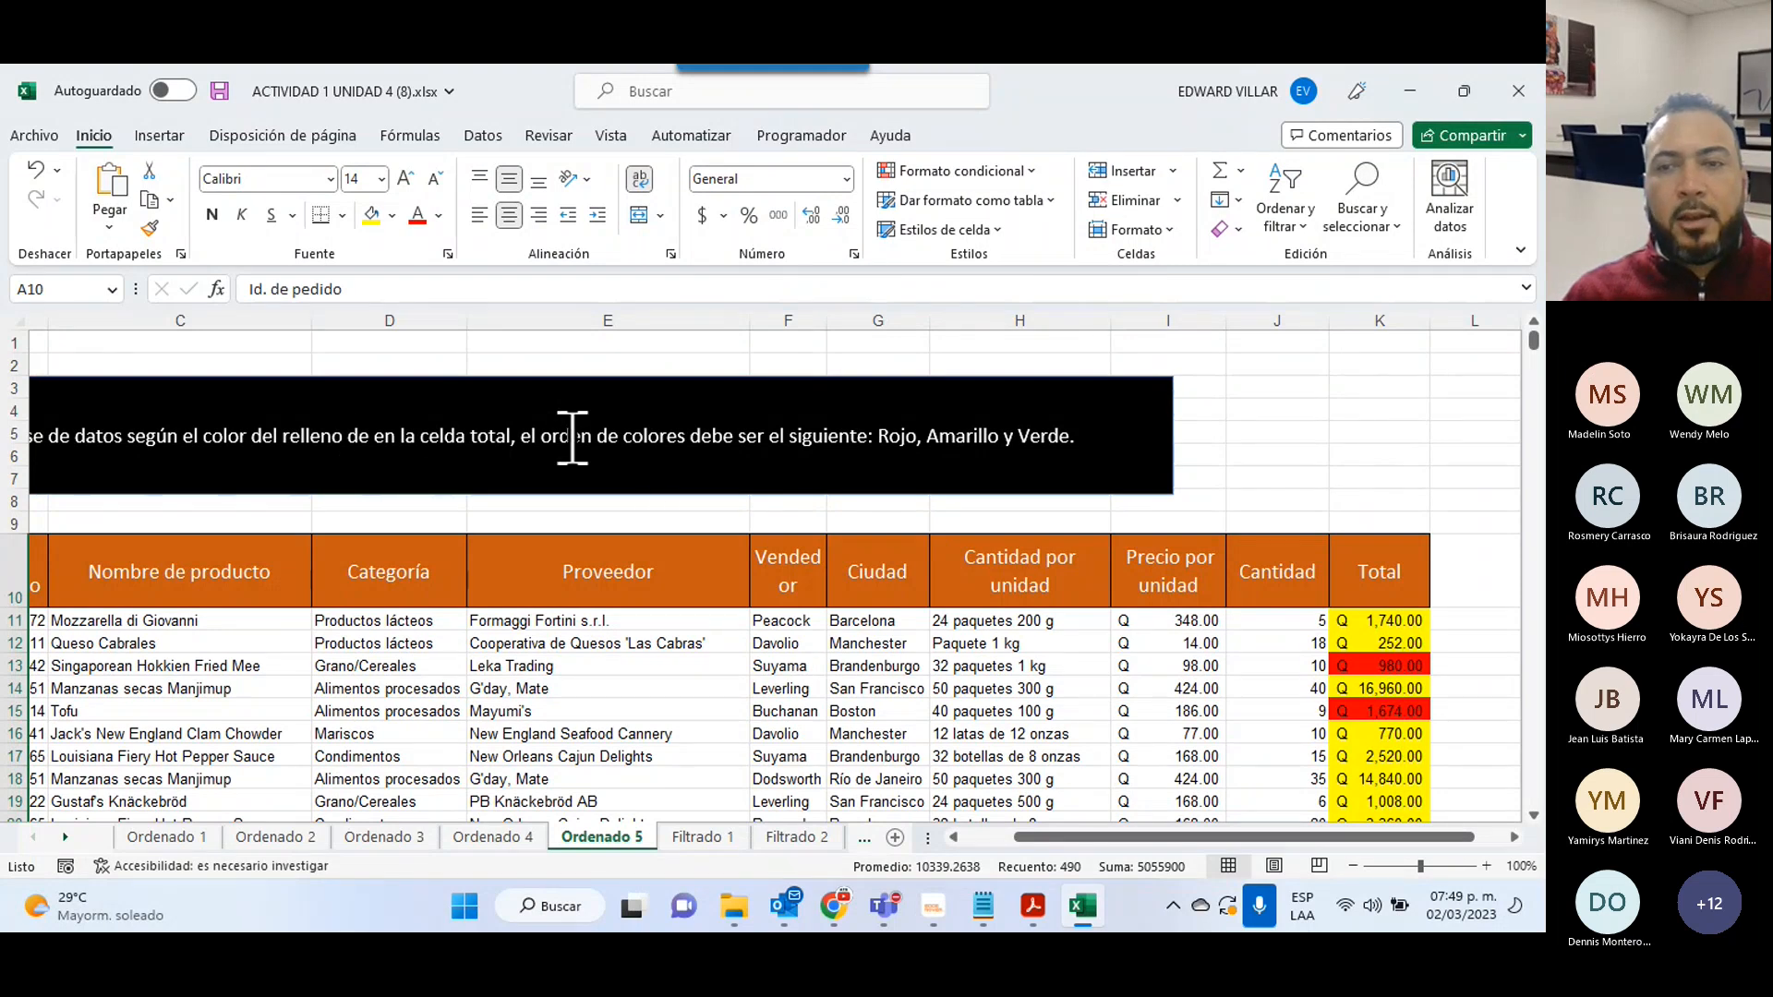
click(1418, 620)
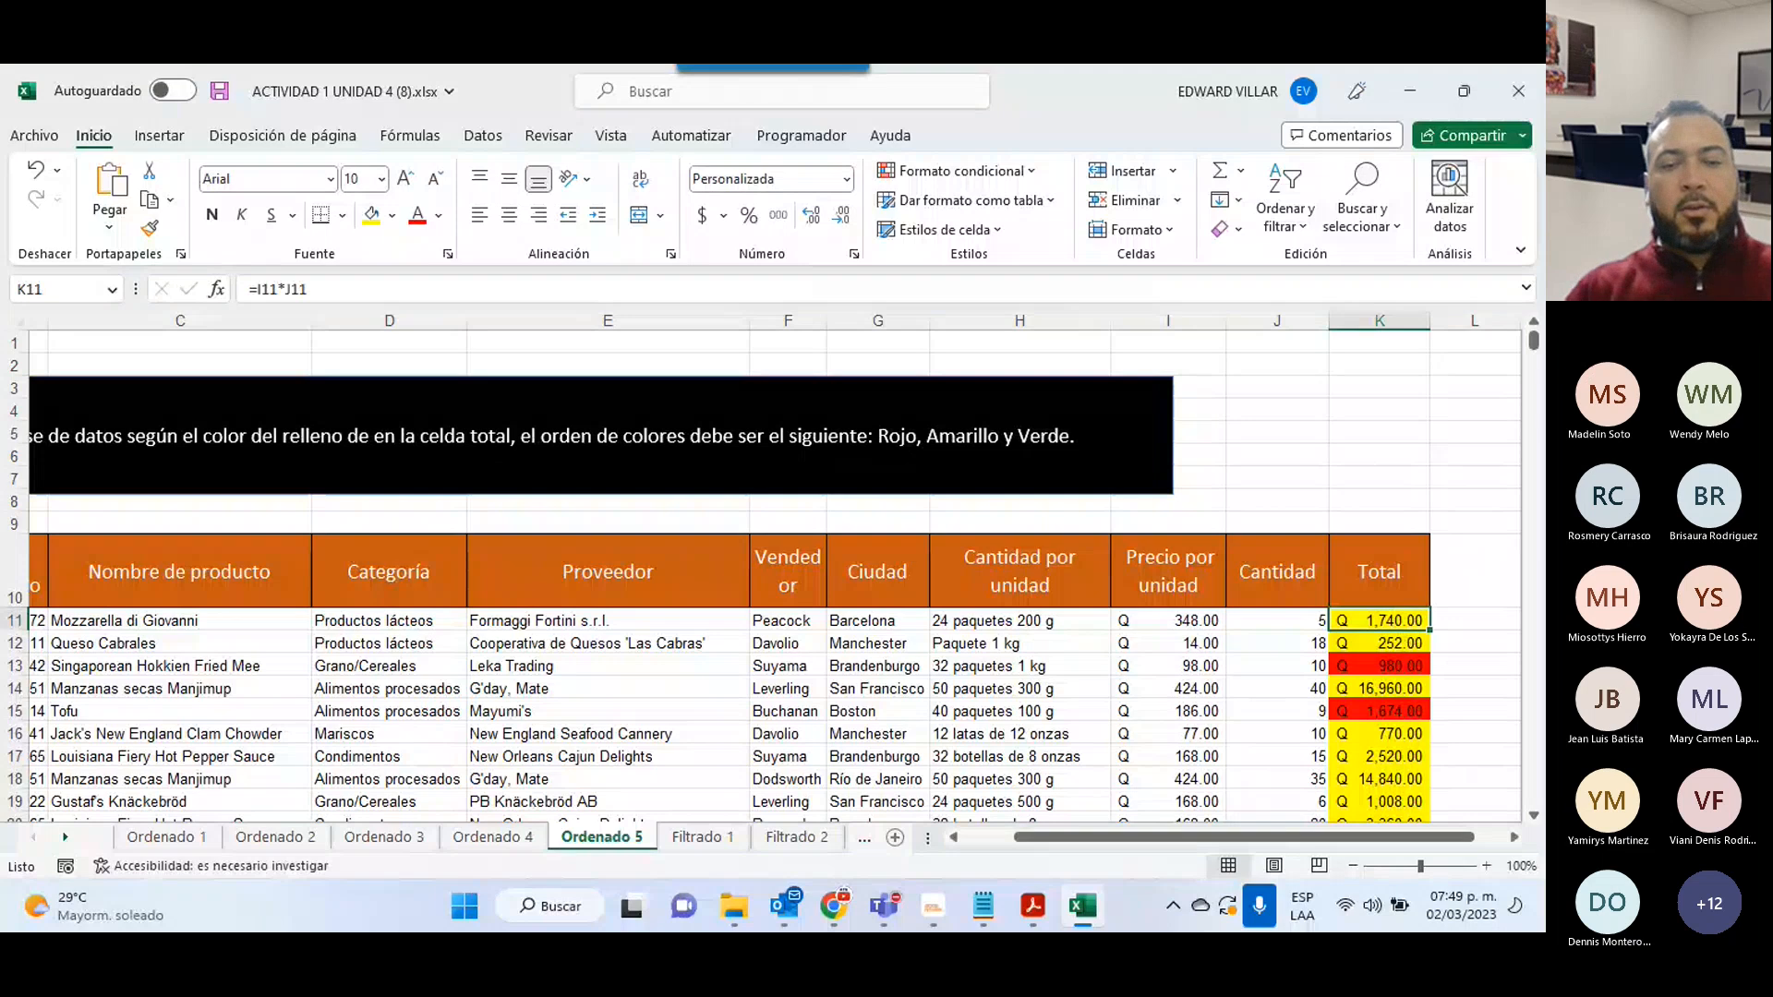
key(ctrl+shift+Down)
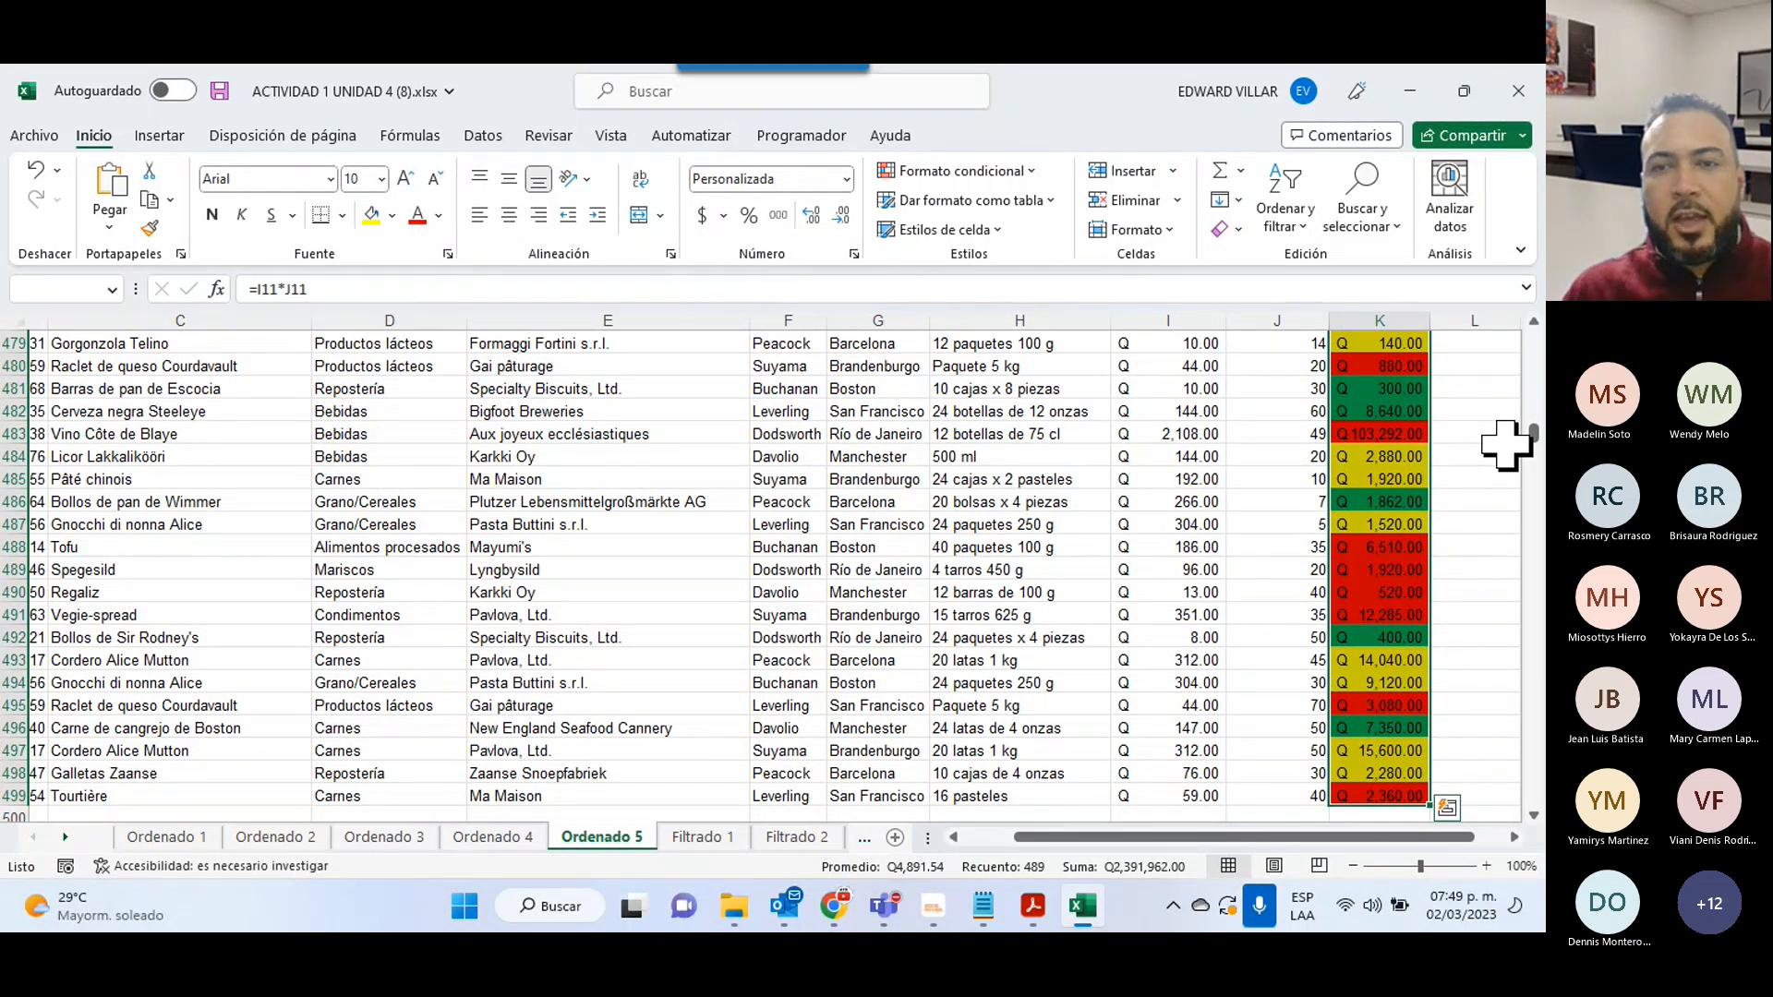
- Start a custom sort of the expanded Ordenado 5 data by Total, using Color de celda with red placed En la parte superior
drag(1533, 433, 1530, 343)
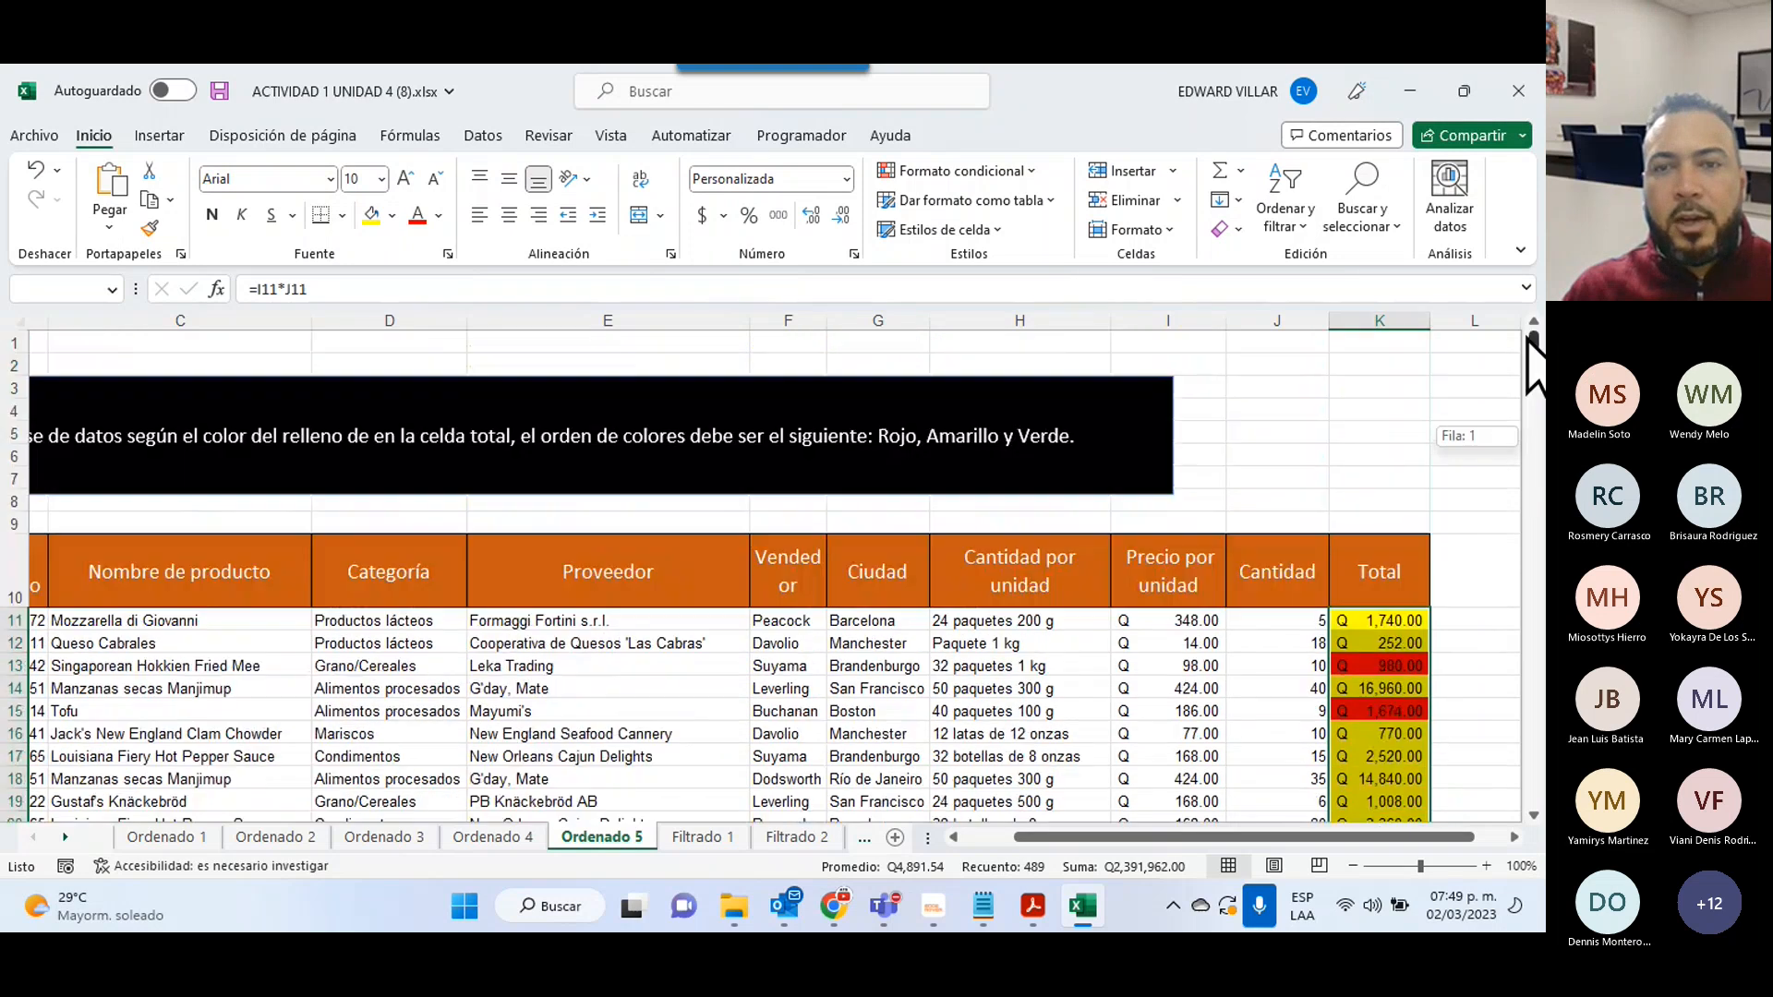
click(1288, 198)
click(1357, 318)
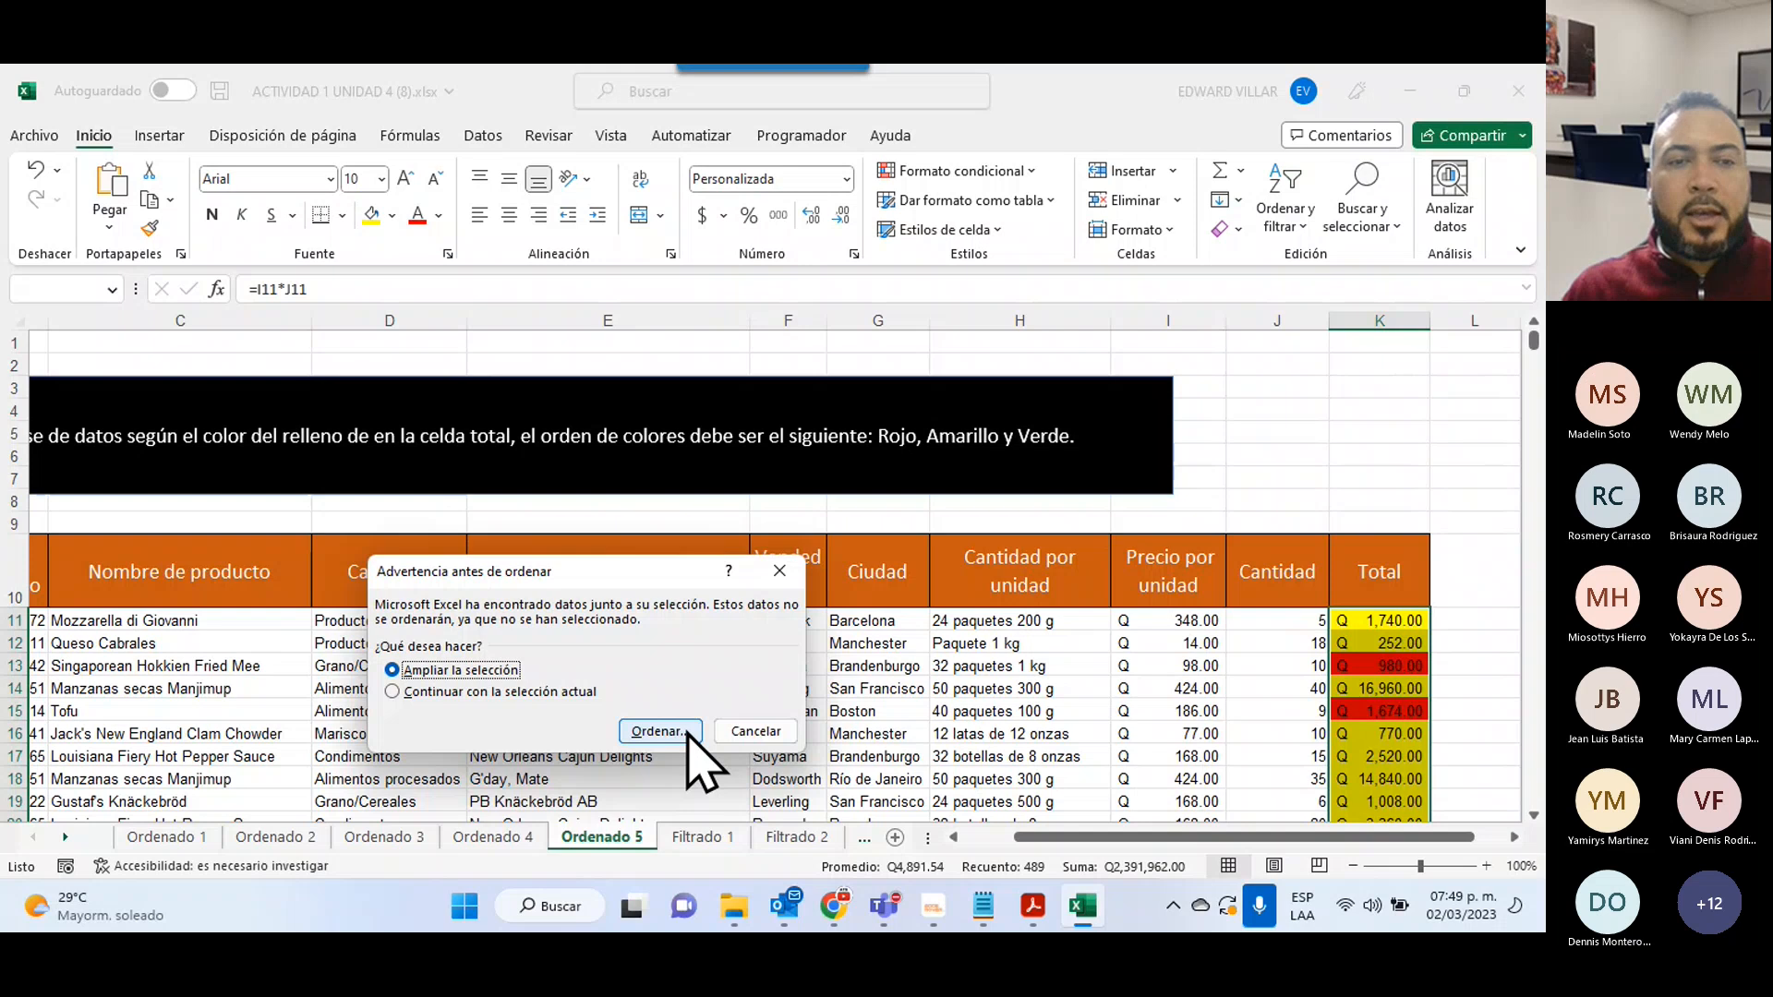
click(659, 732)
click(443, 628)
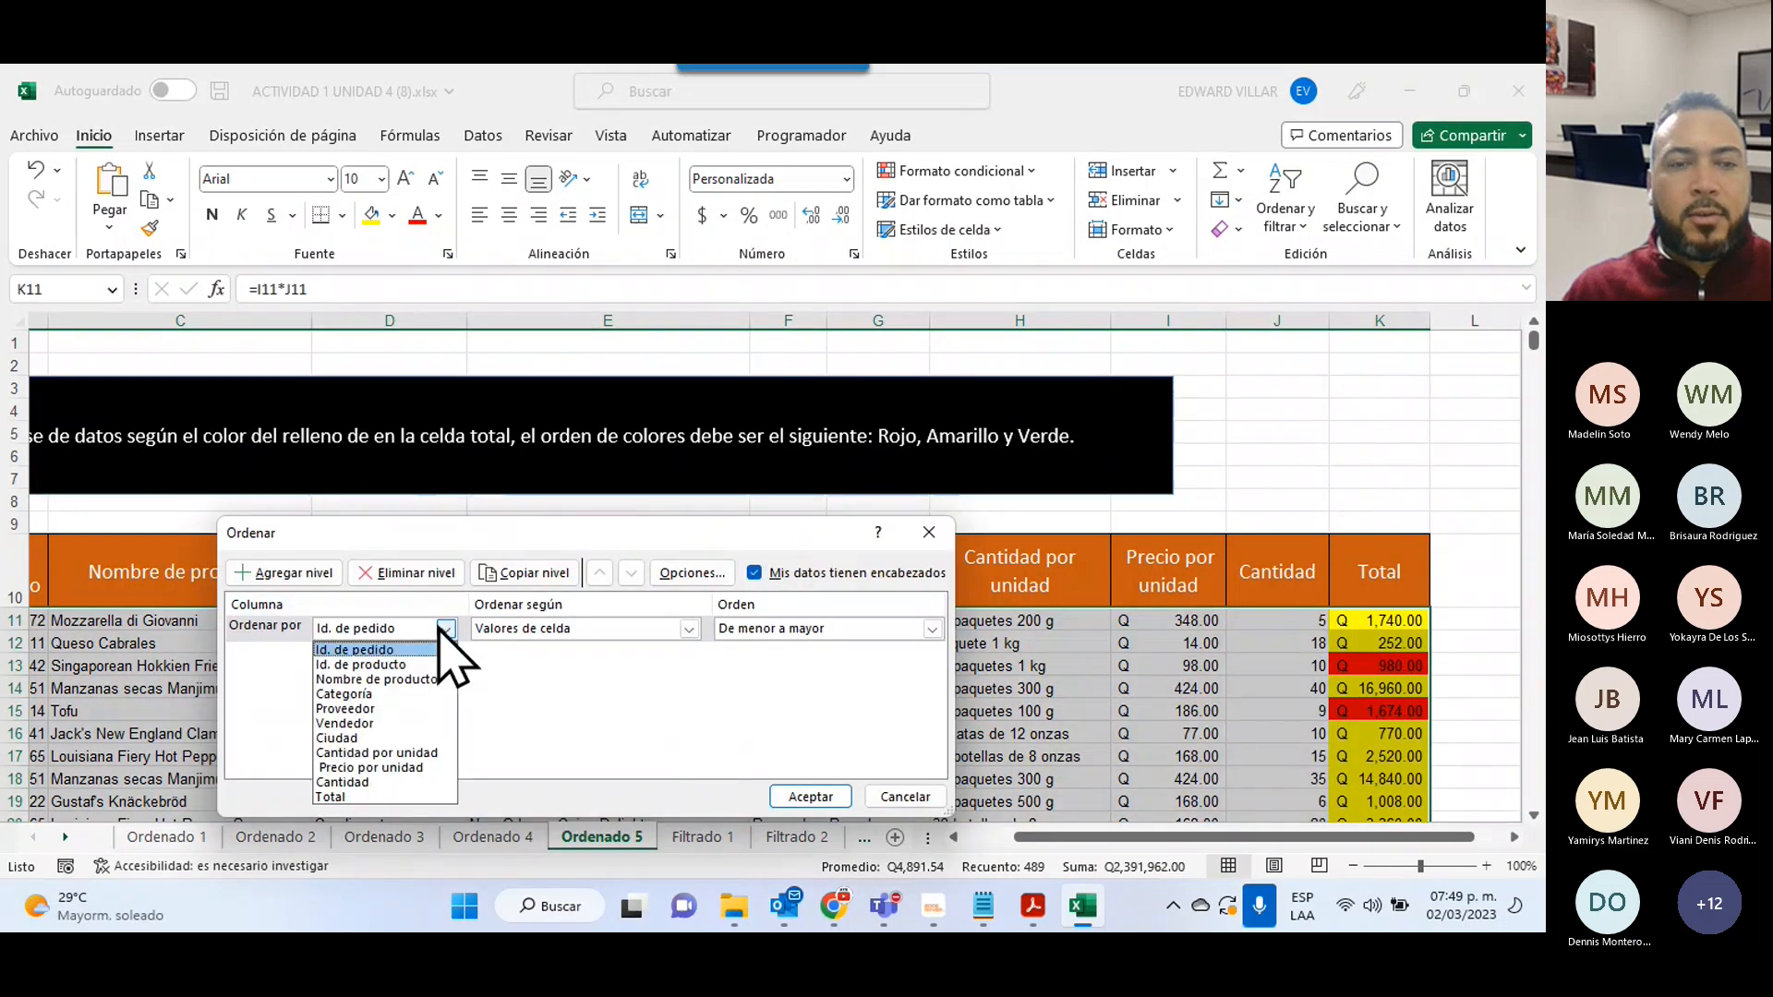
click(400, 798)
click(581, 630)
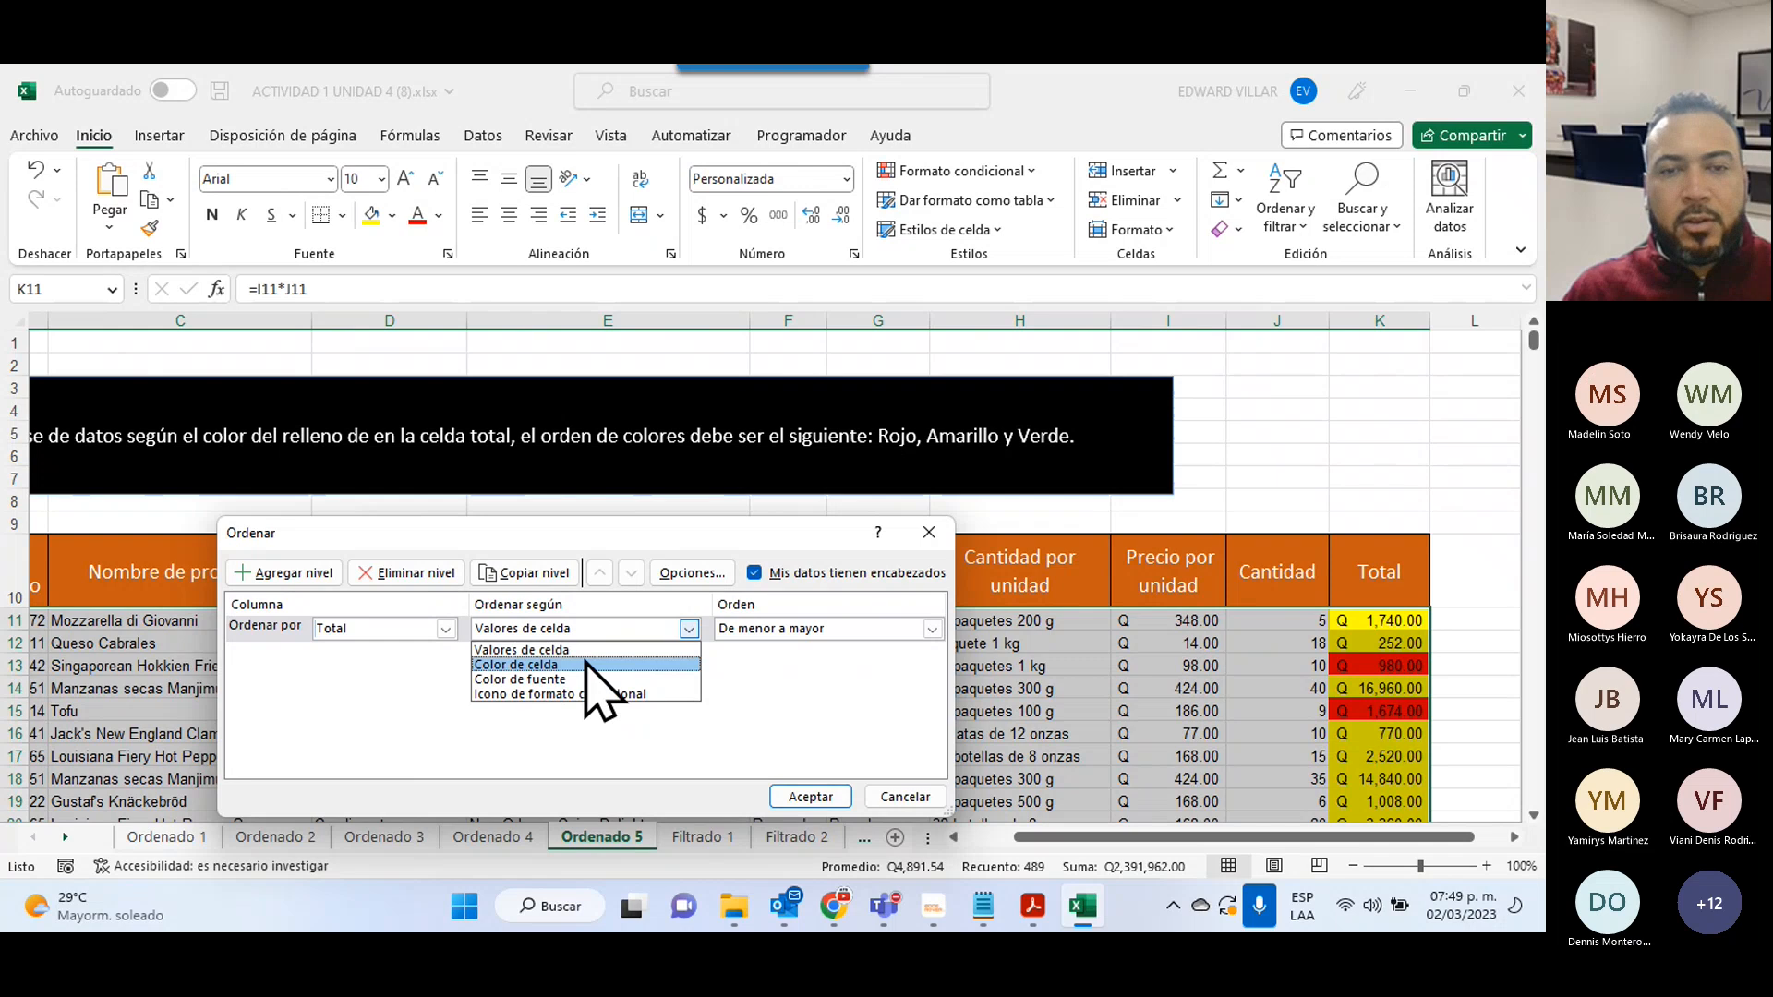
click(554, 665)
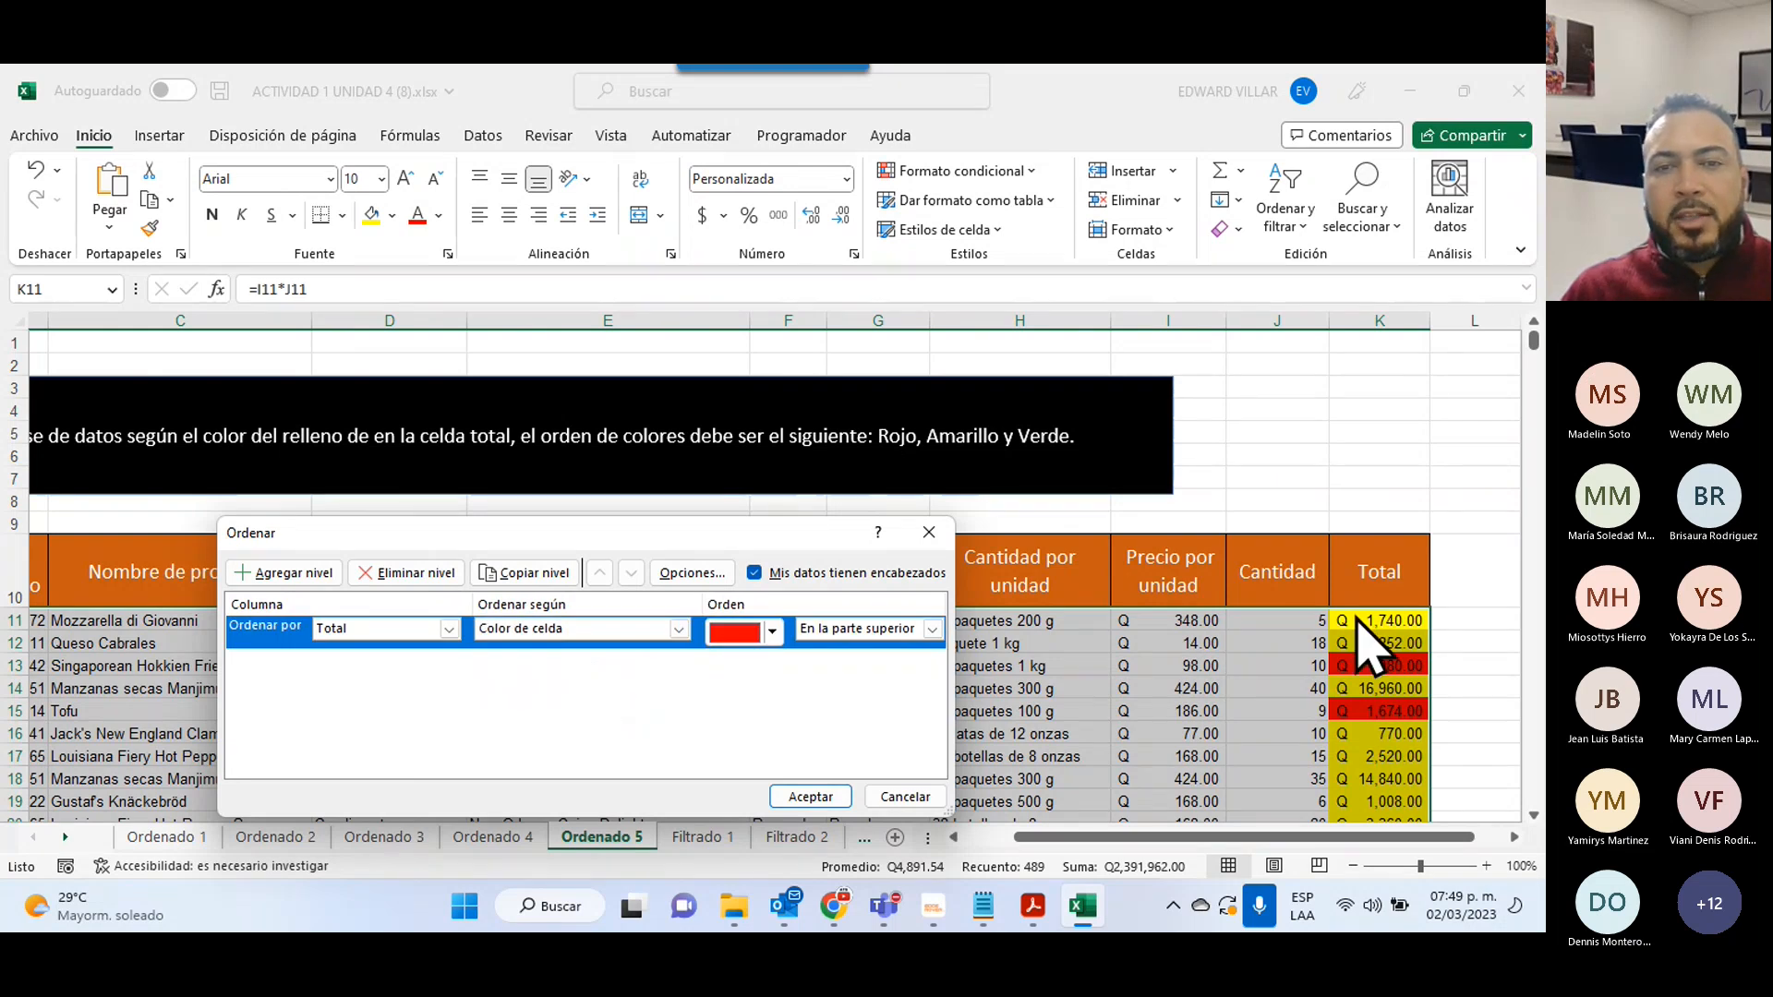
click(771, 632)
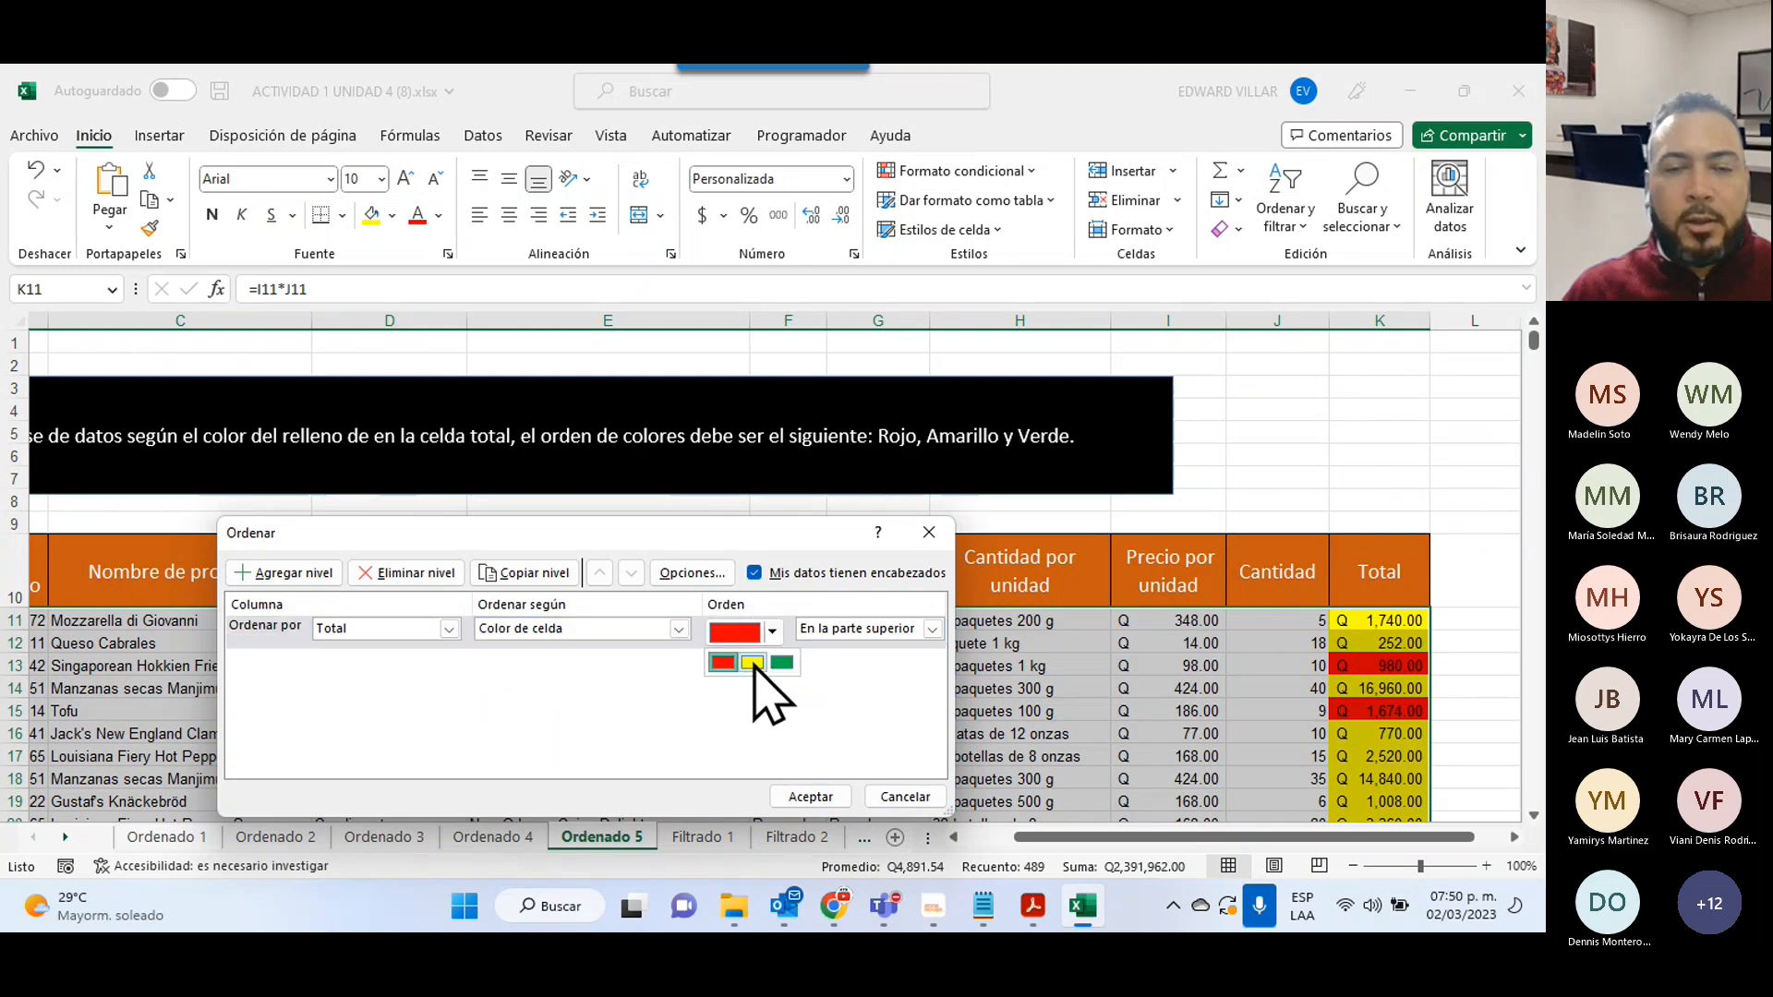
click(892, 704)
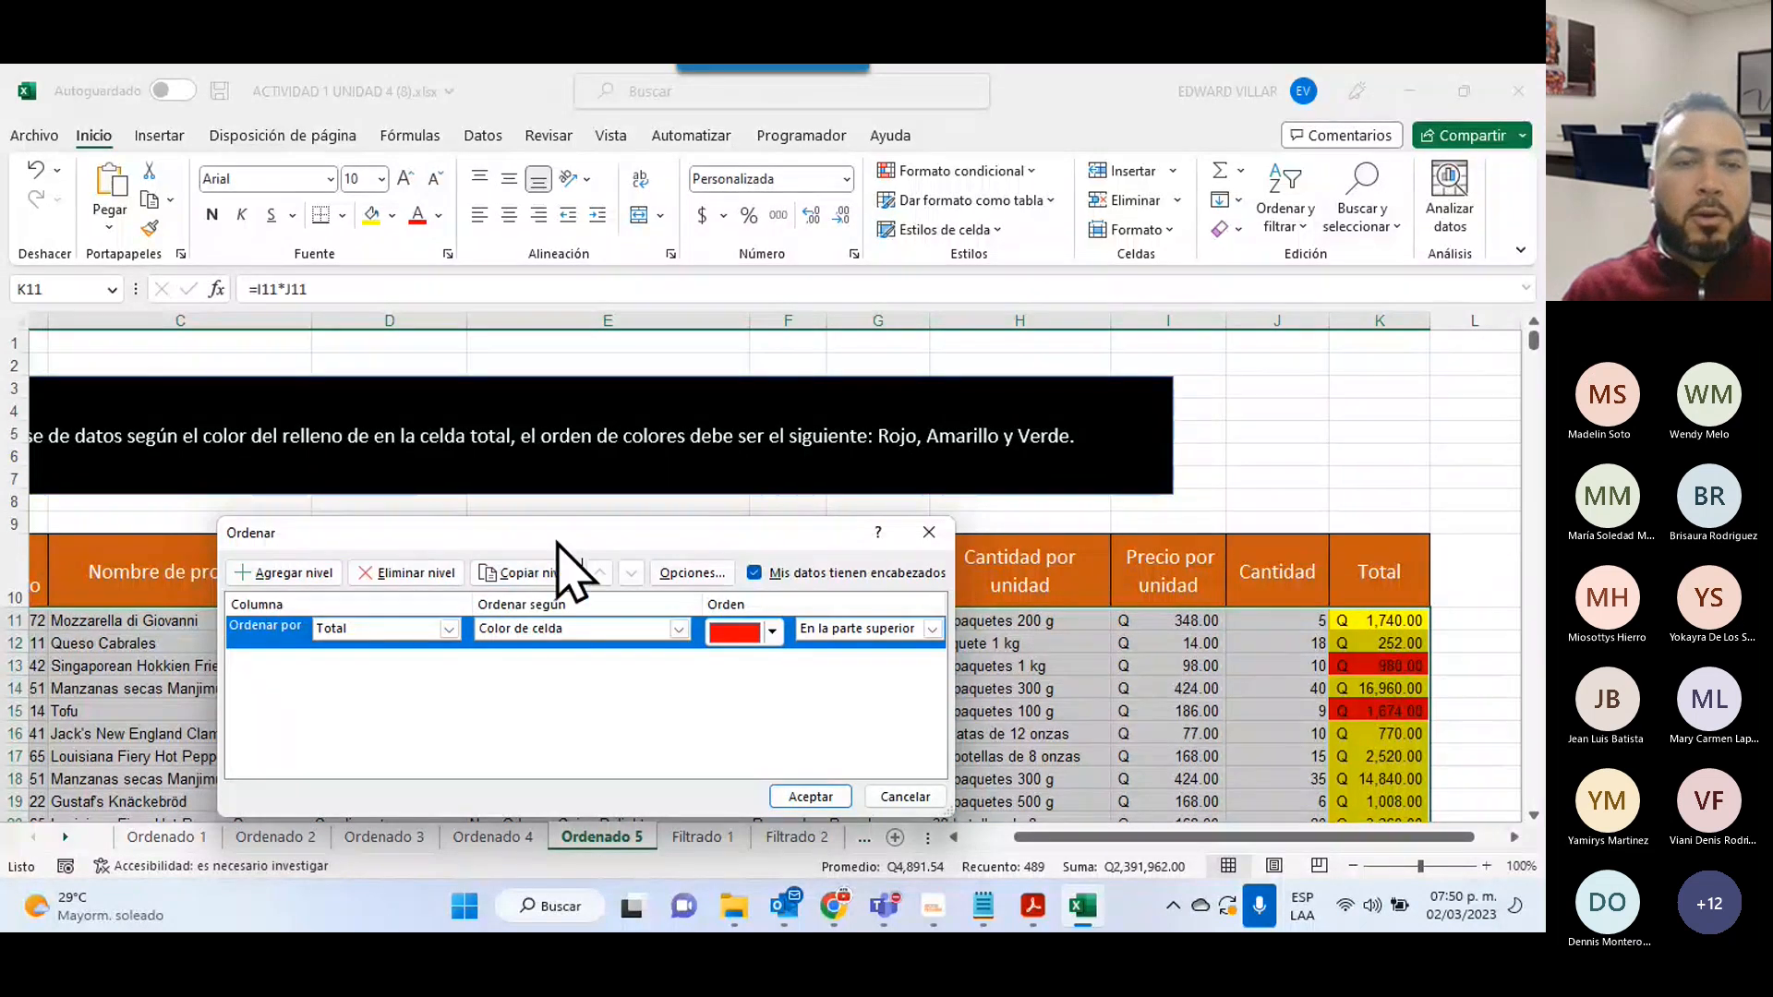
- Add two copies of the red sort level, set their cell colours to yellow and green in that order, and apply the sort
click(543, 573)
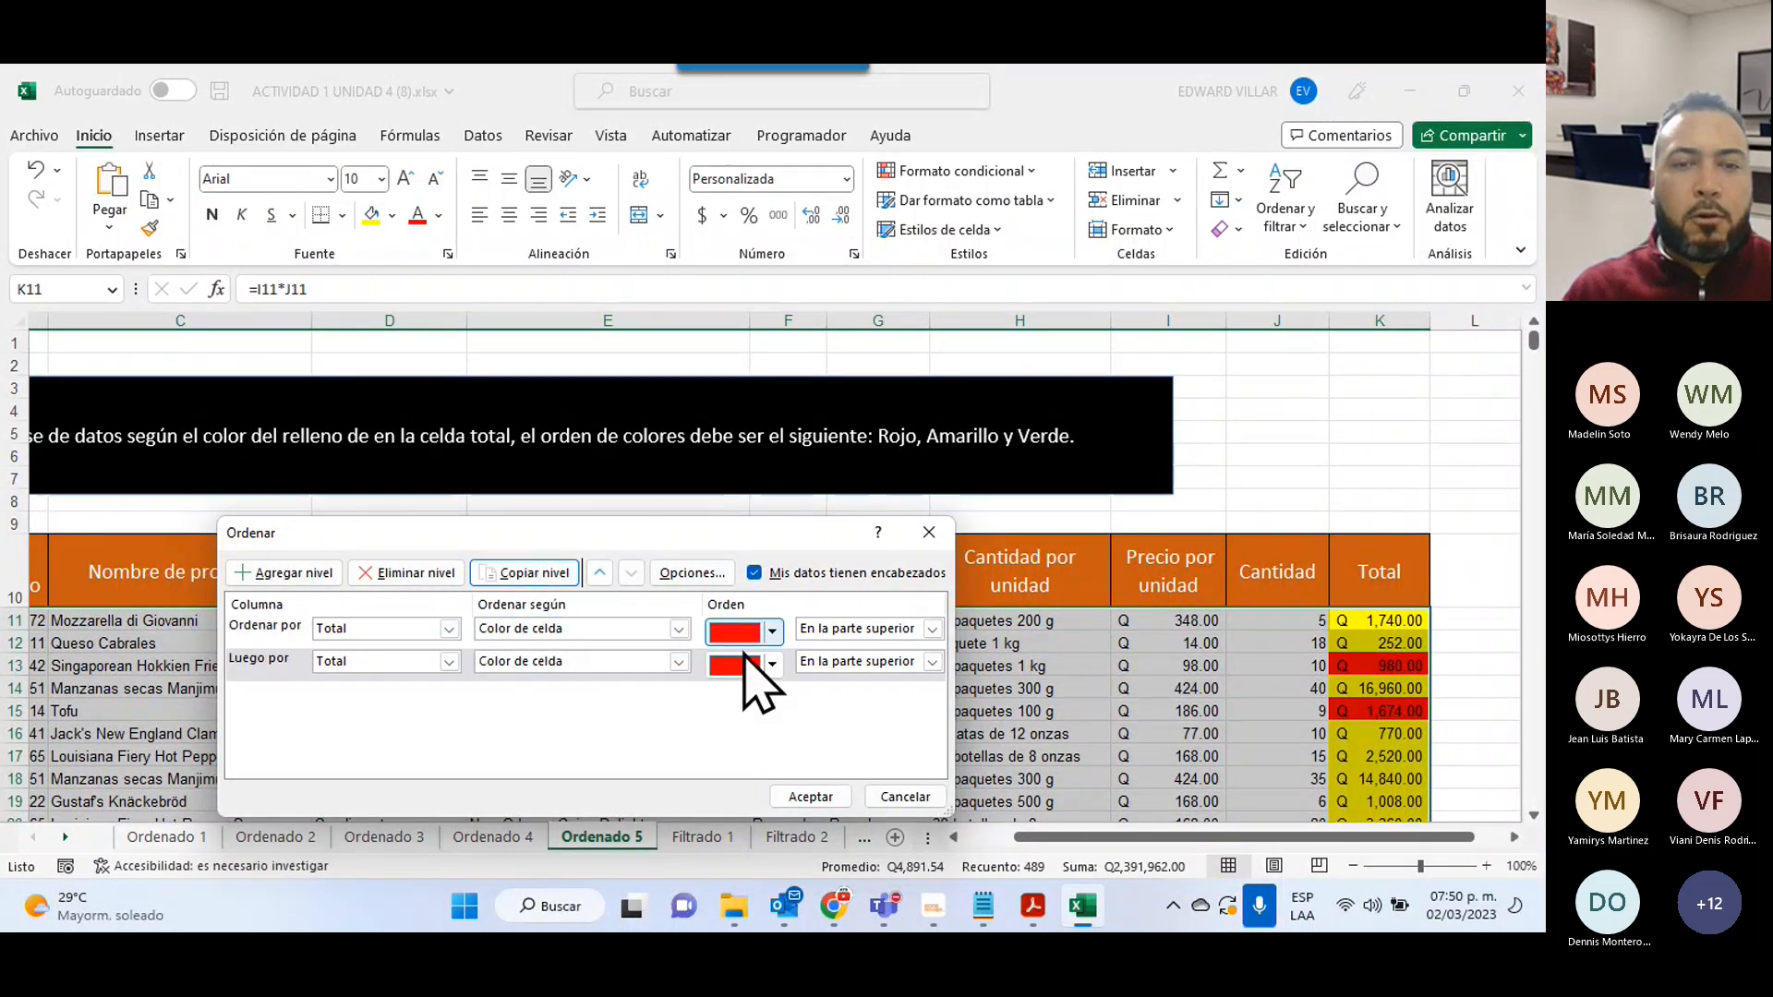
click(769, 665)
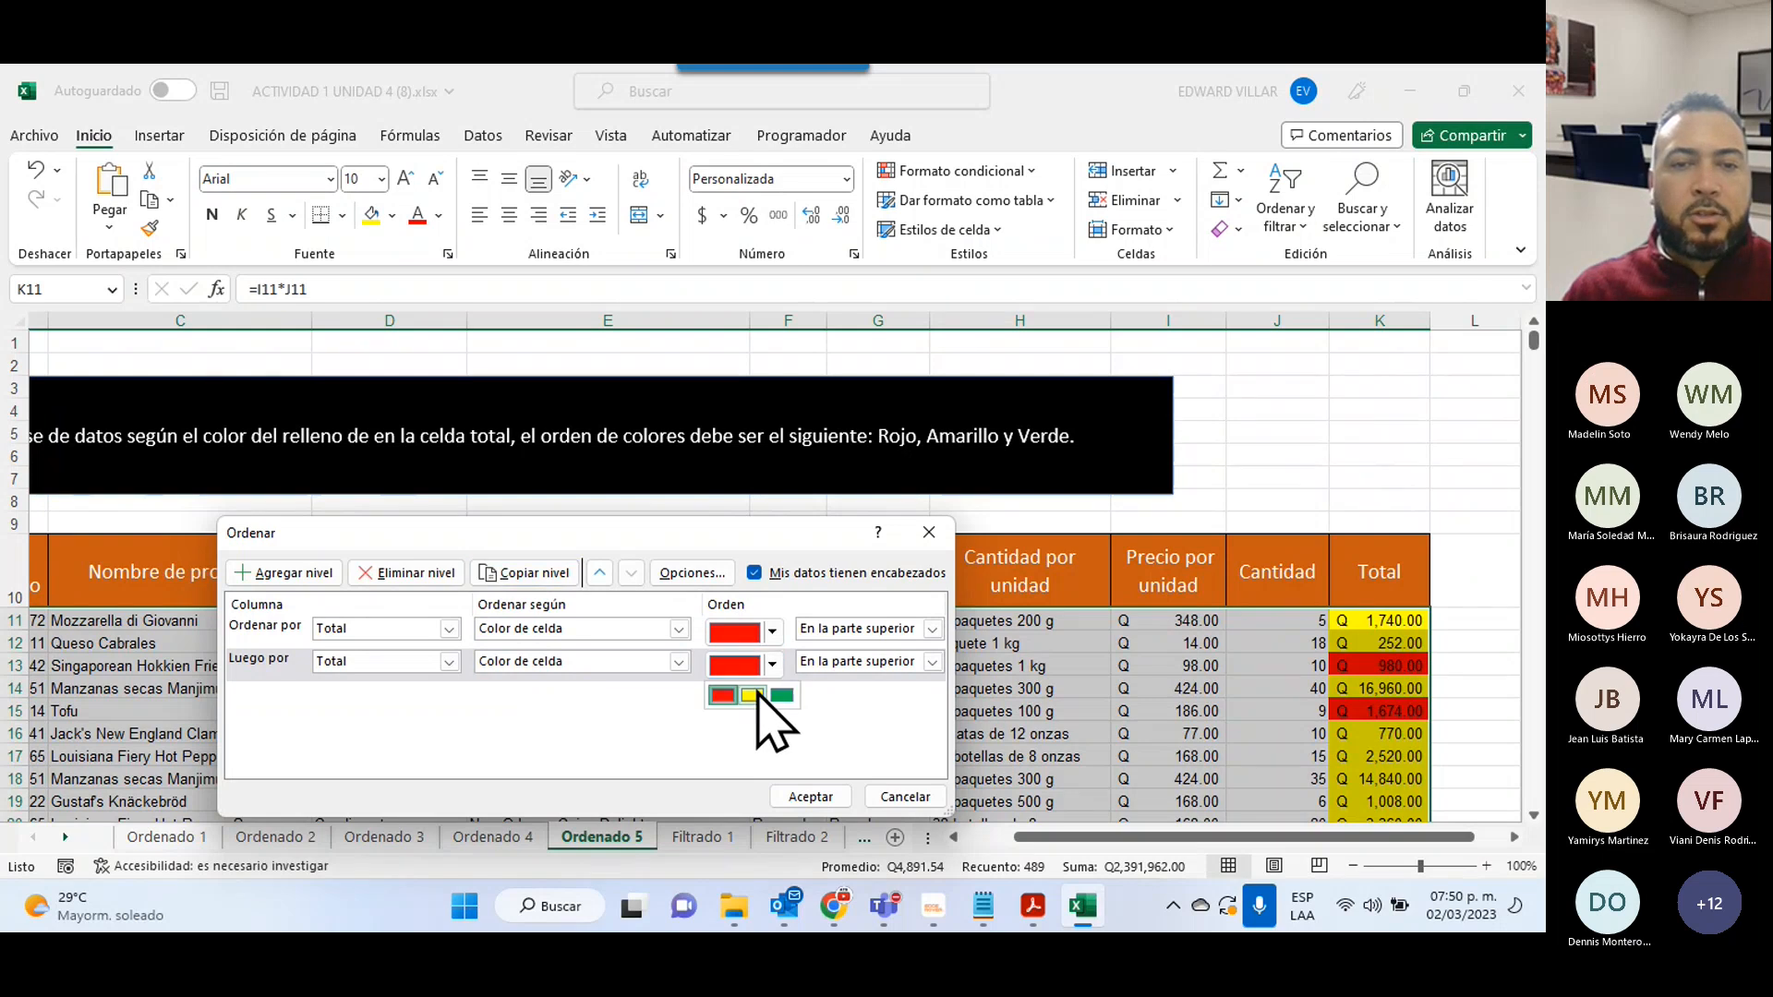
click(755, 694)
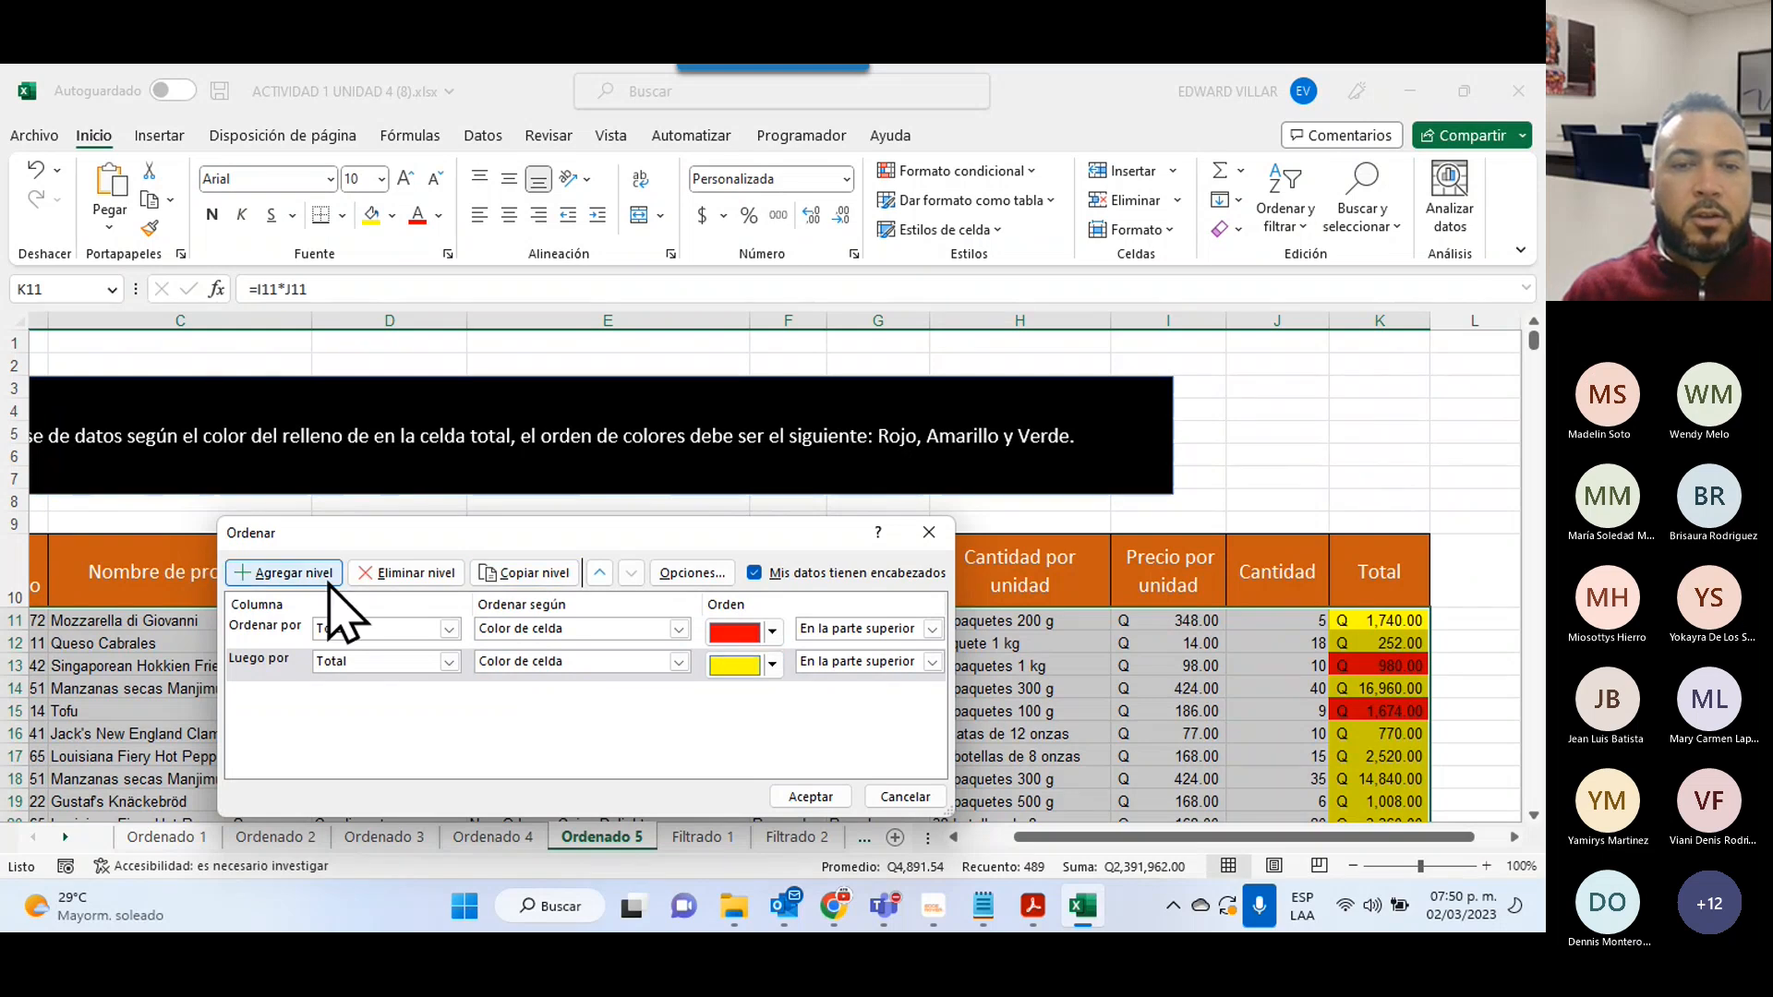
click(506, 576)
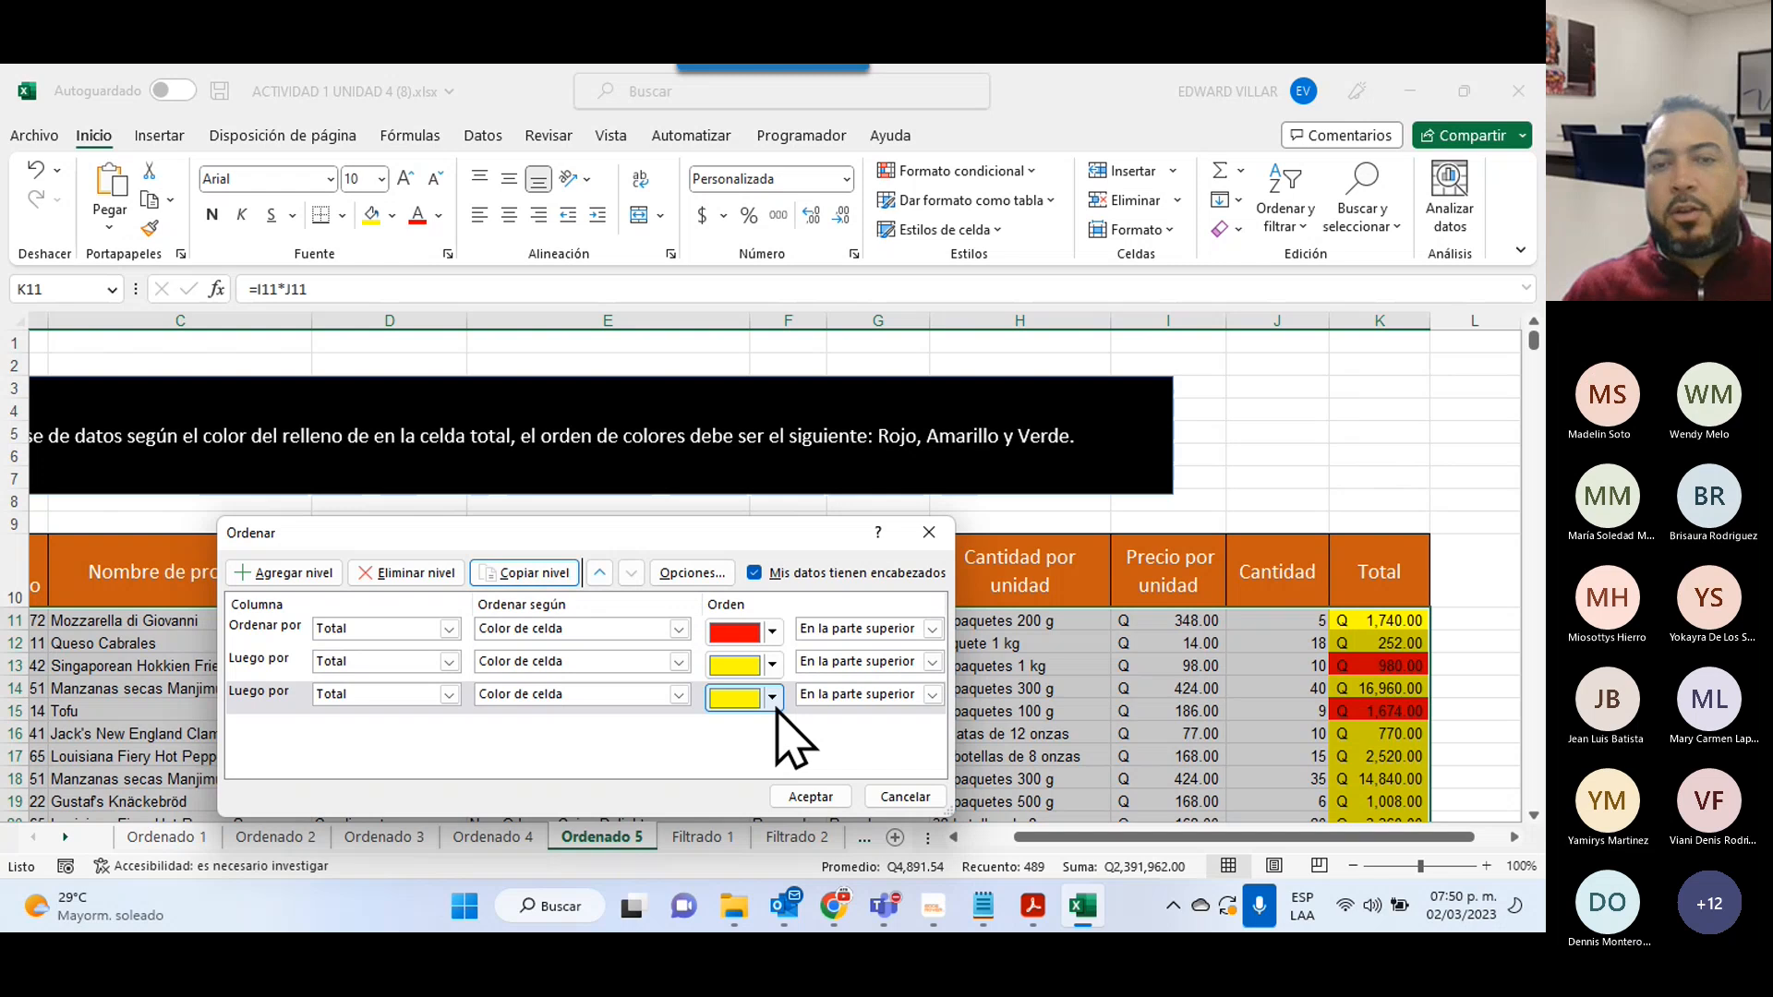
click(772, 698)
click(782, 729)
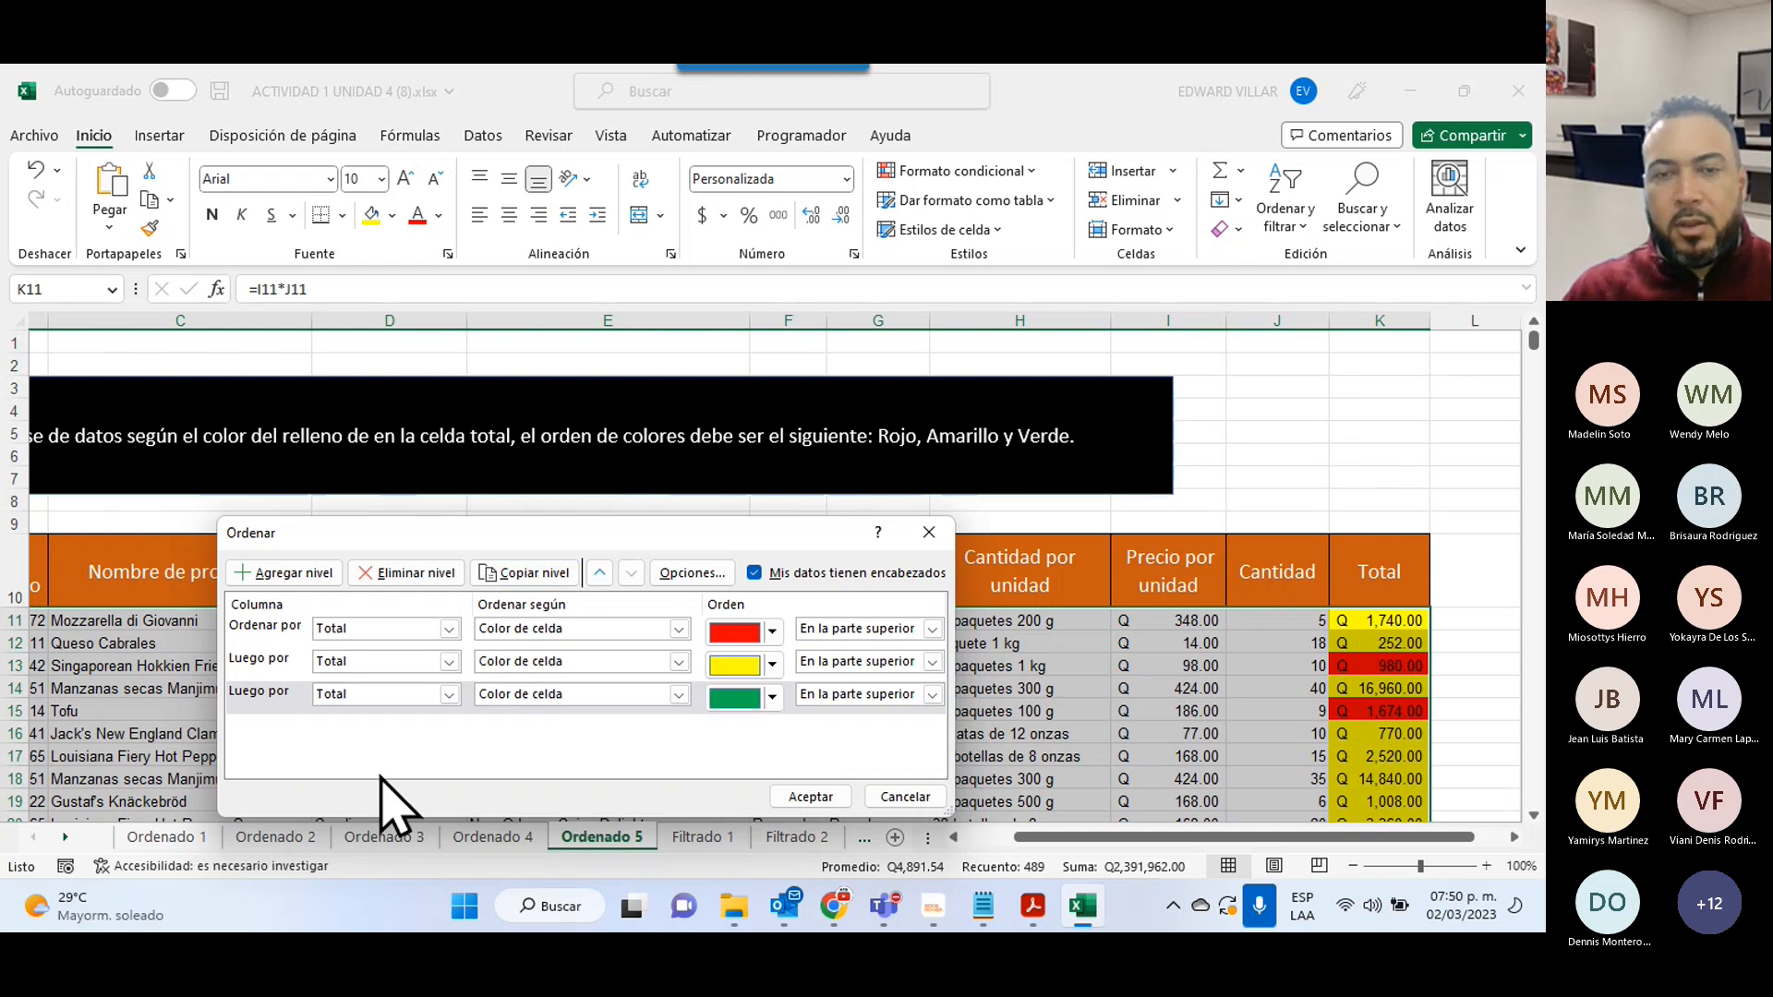
click(801, 796)
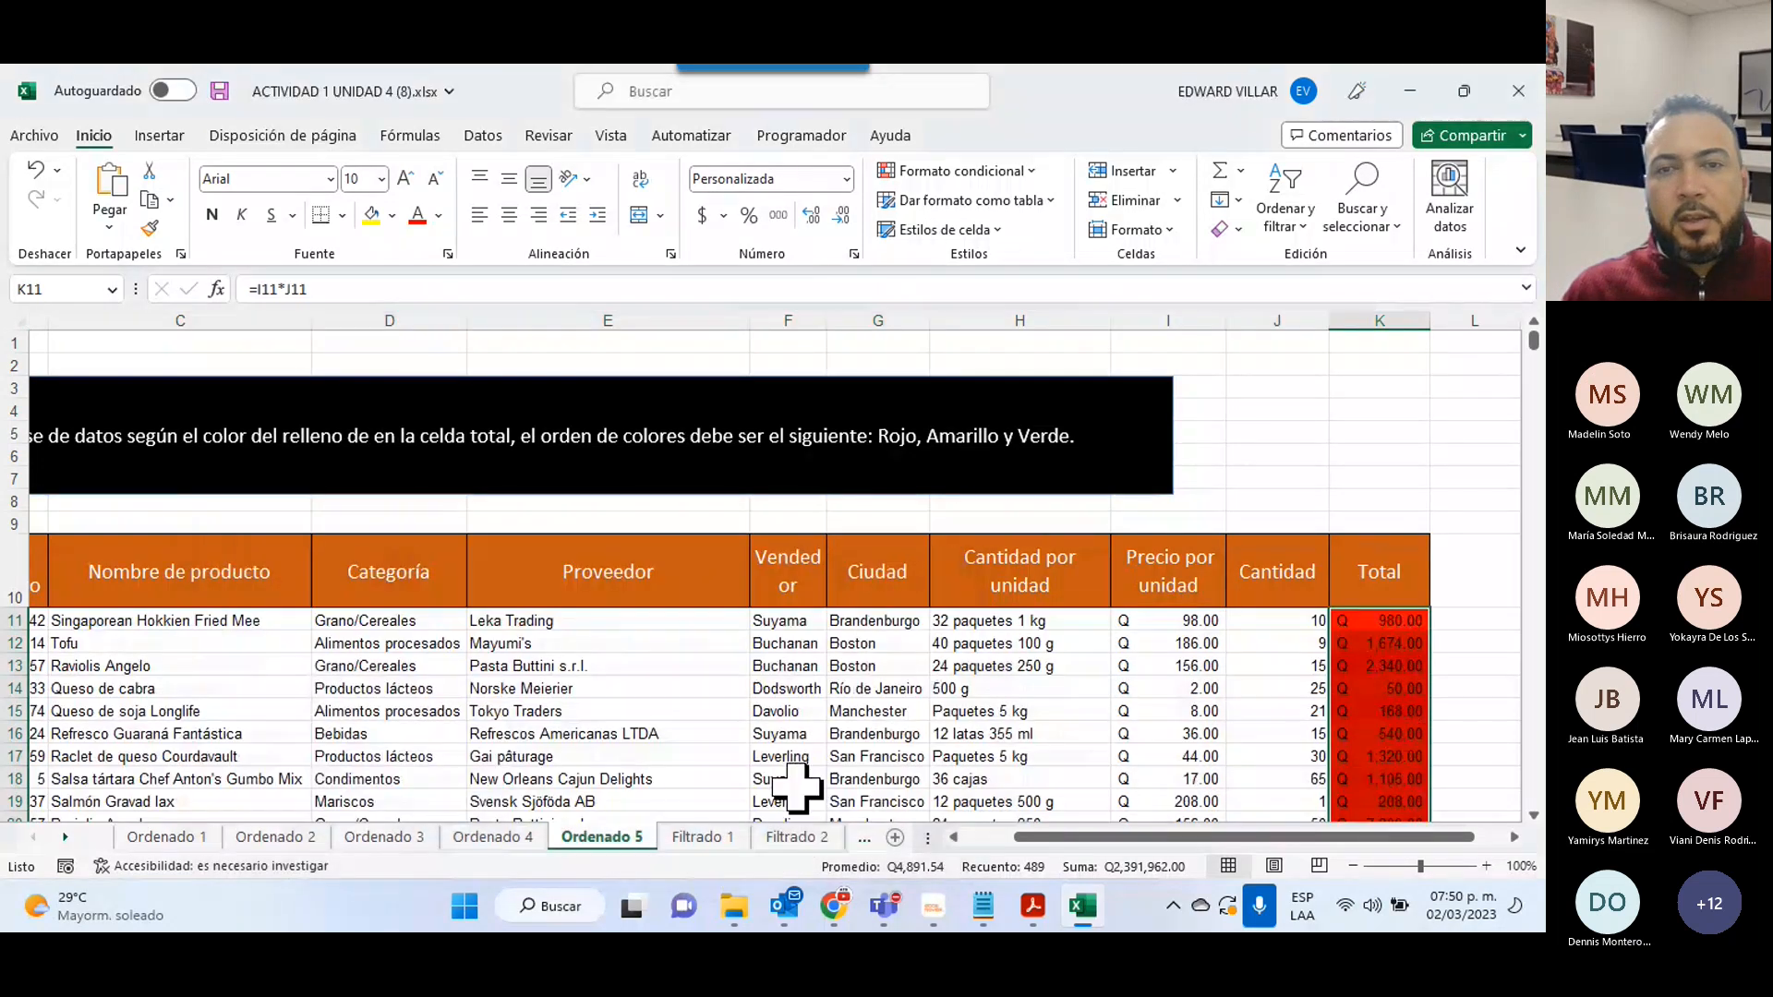
- Check the red, yellow and green fill colour order down the Total column of Ordenado 5
scroll(1311, 676, down, 3)
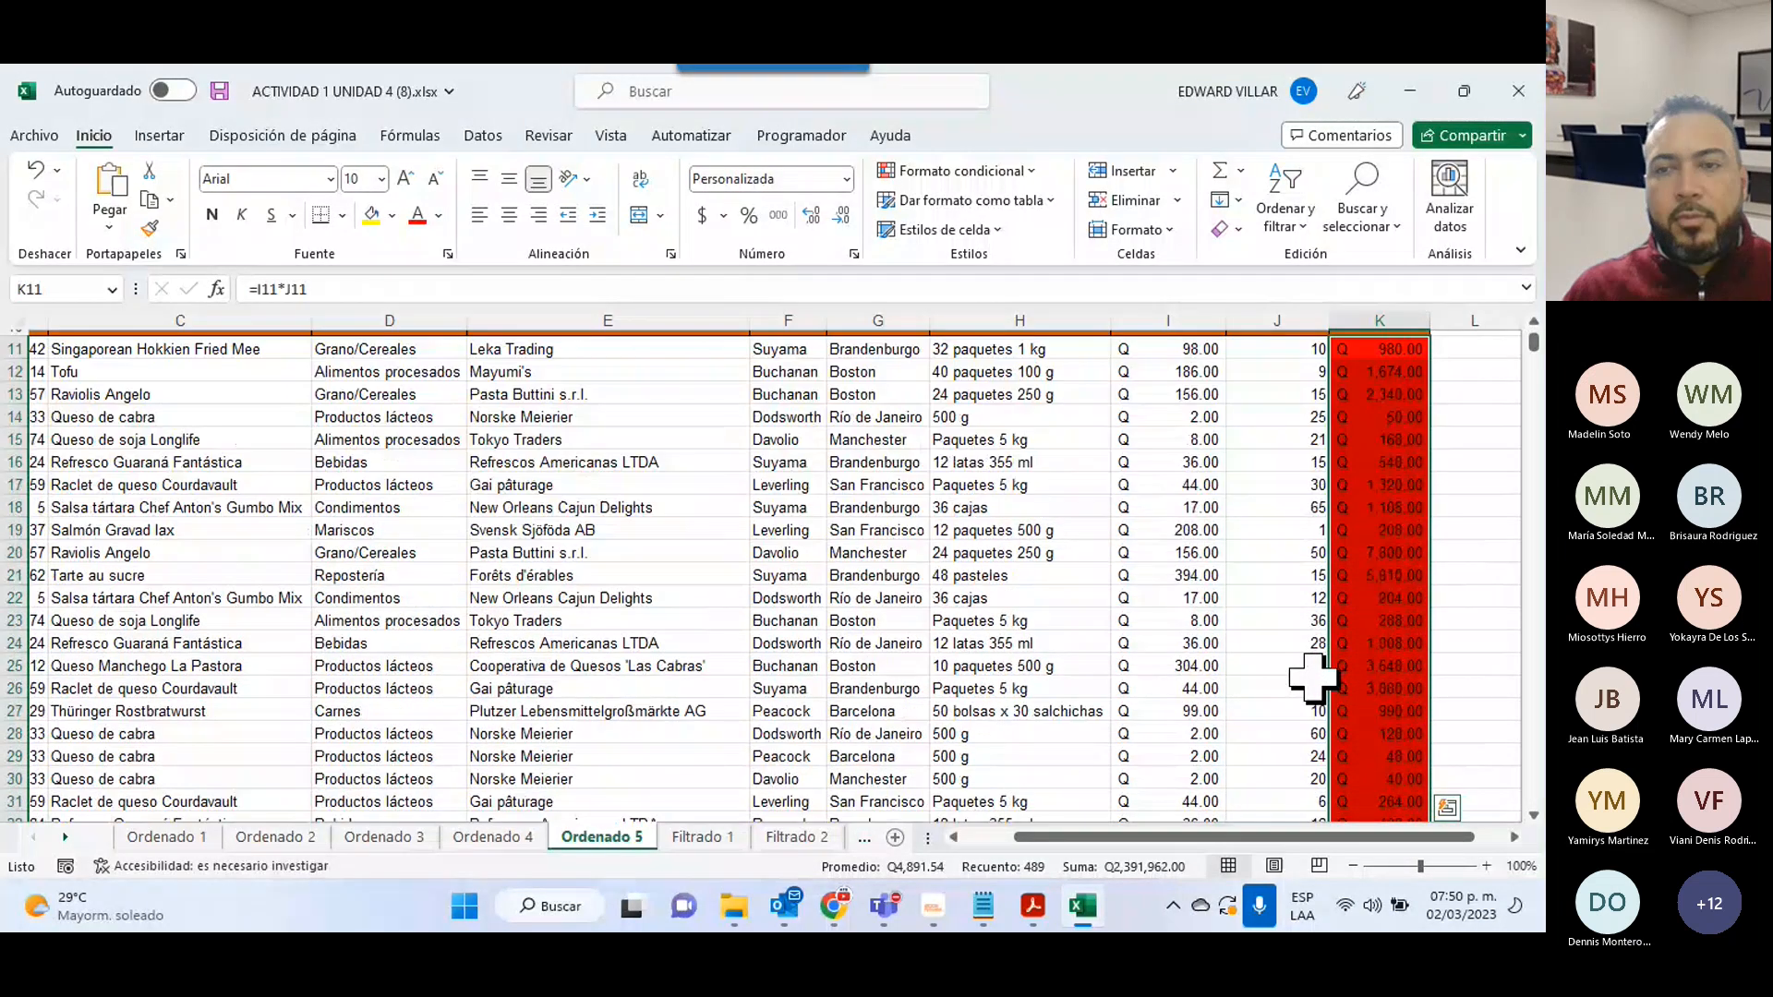
scroll(1311, 677, down, 20)
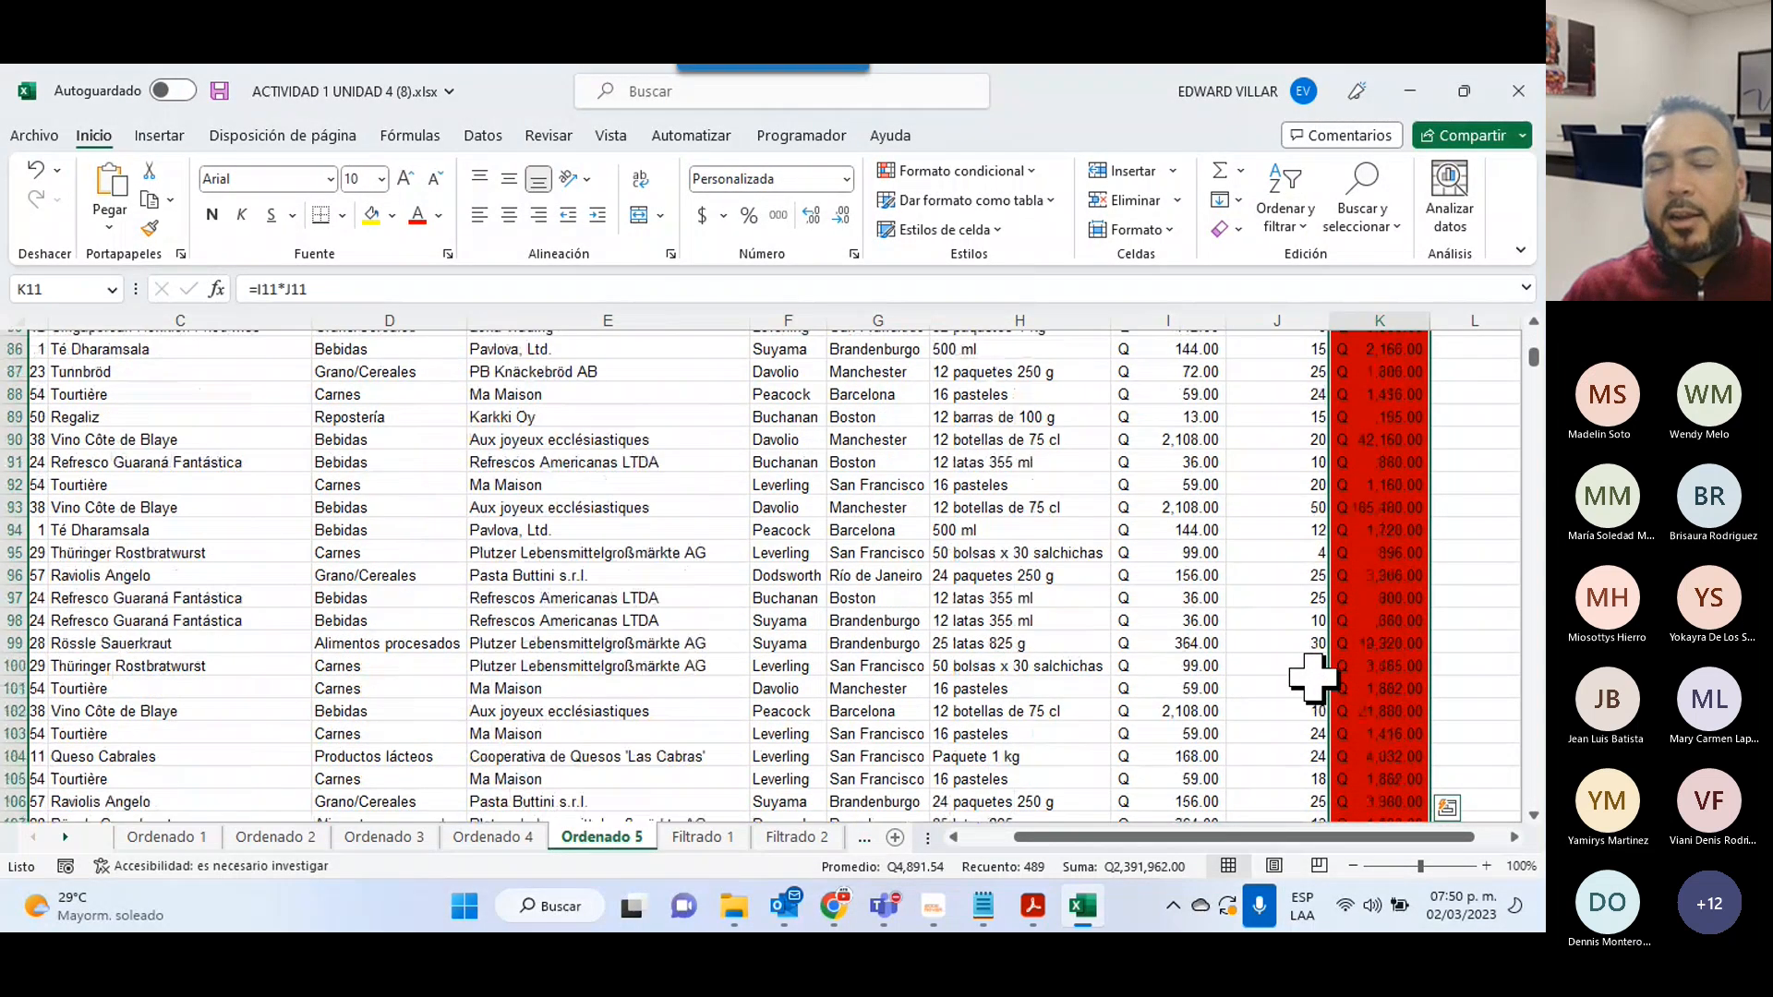
scroll(1311, 676, down, 20)
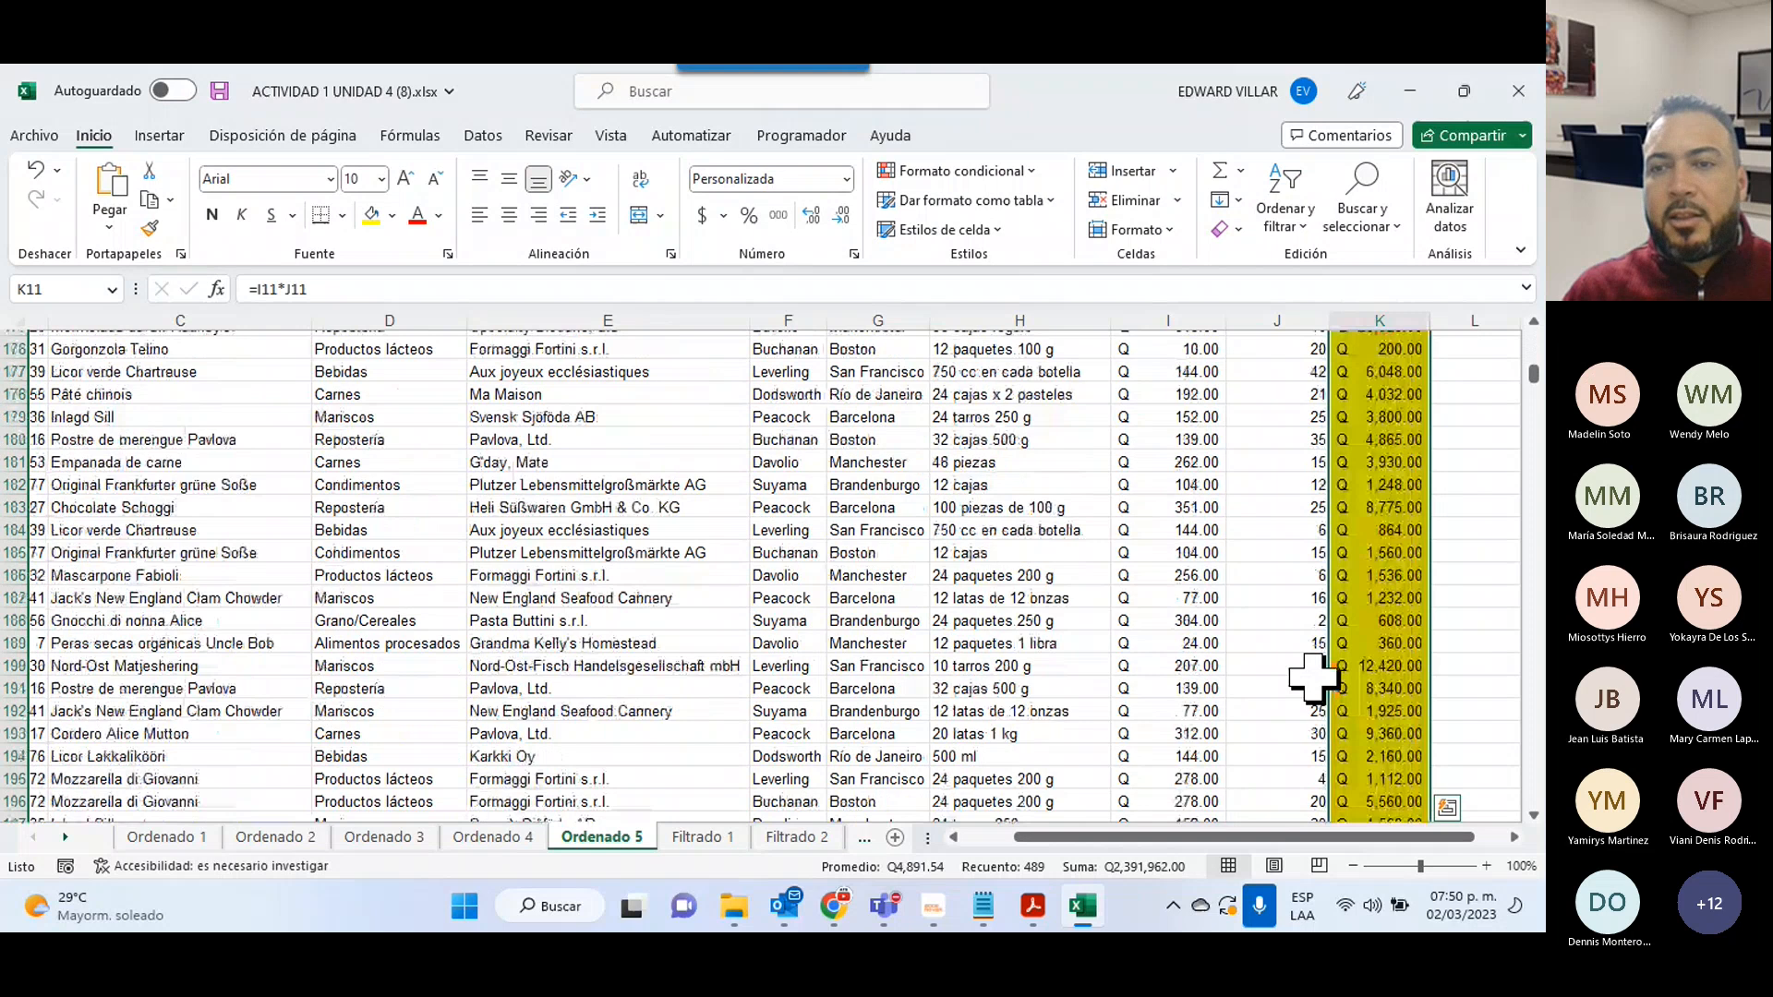
scroll(1311, 677, down, 20)
scroll(1311, 677, down, 20)
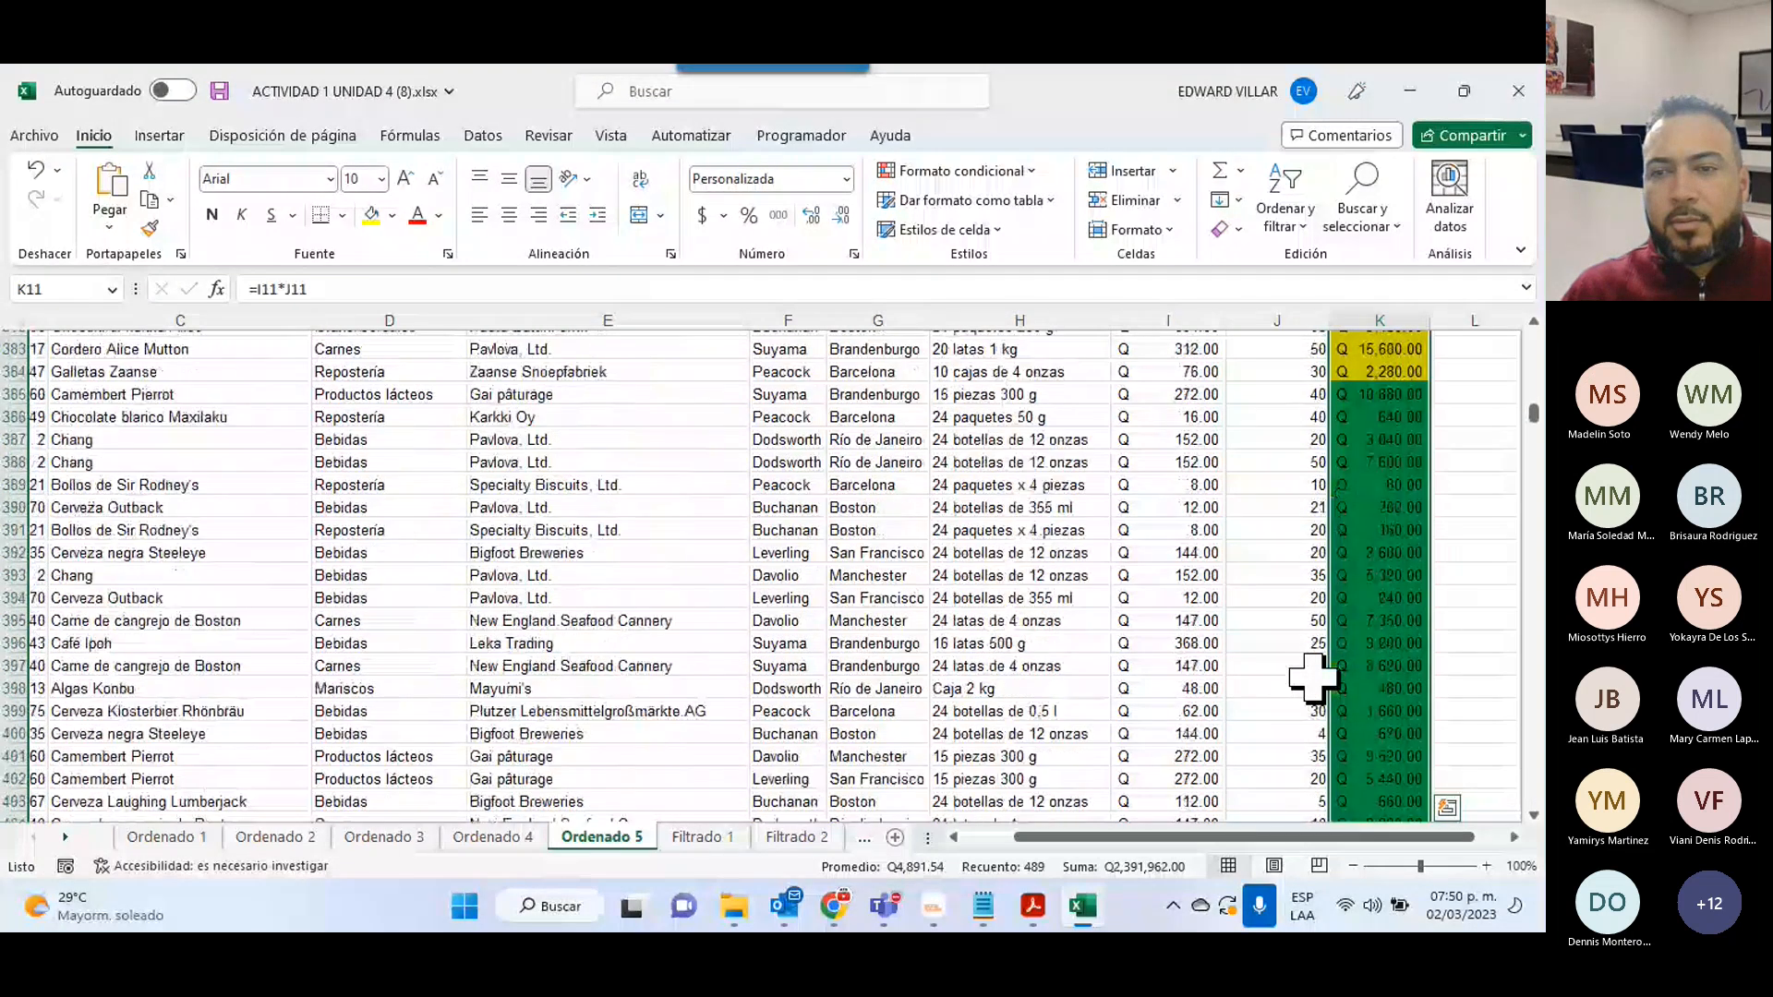
scroll(1310, 677, down, 14)
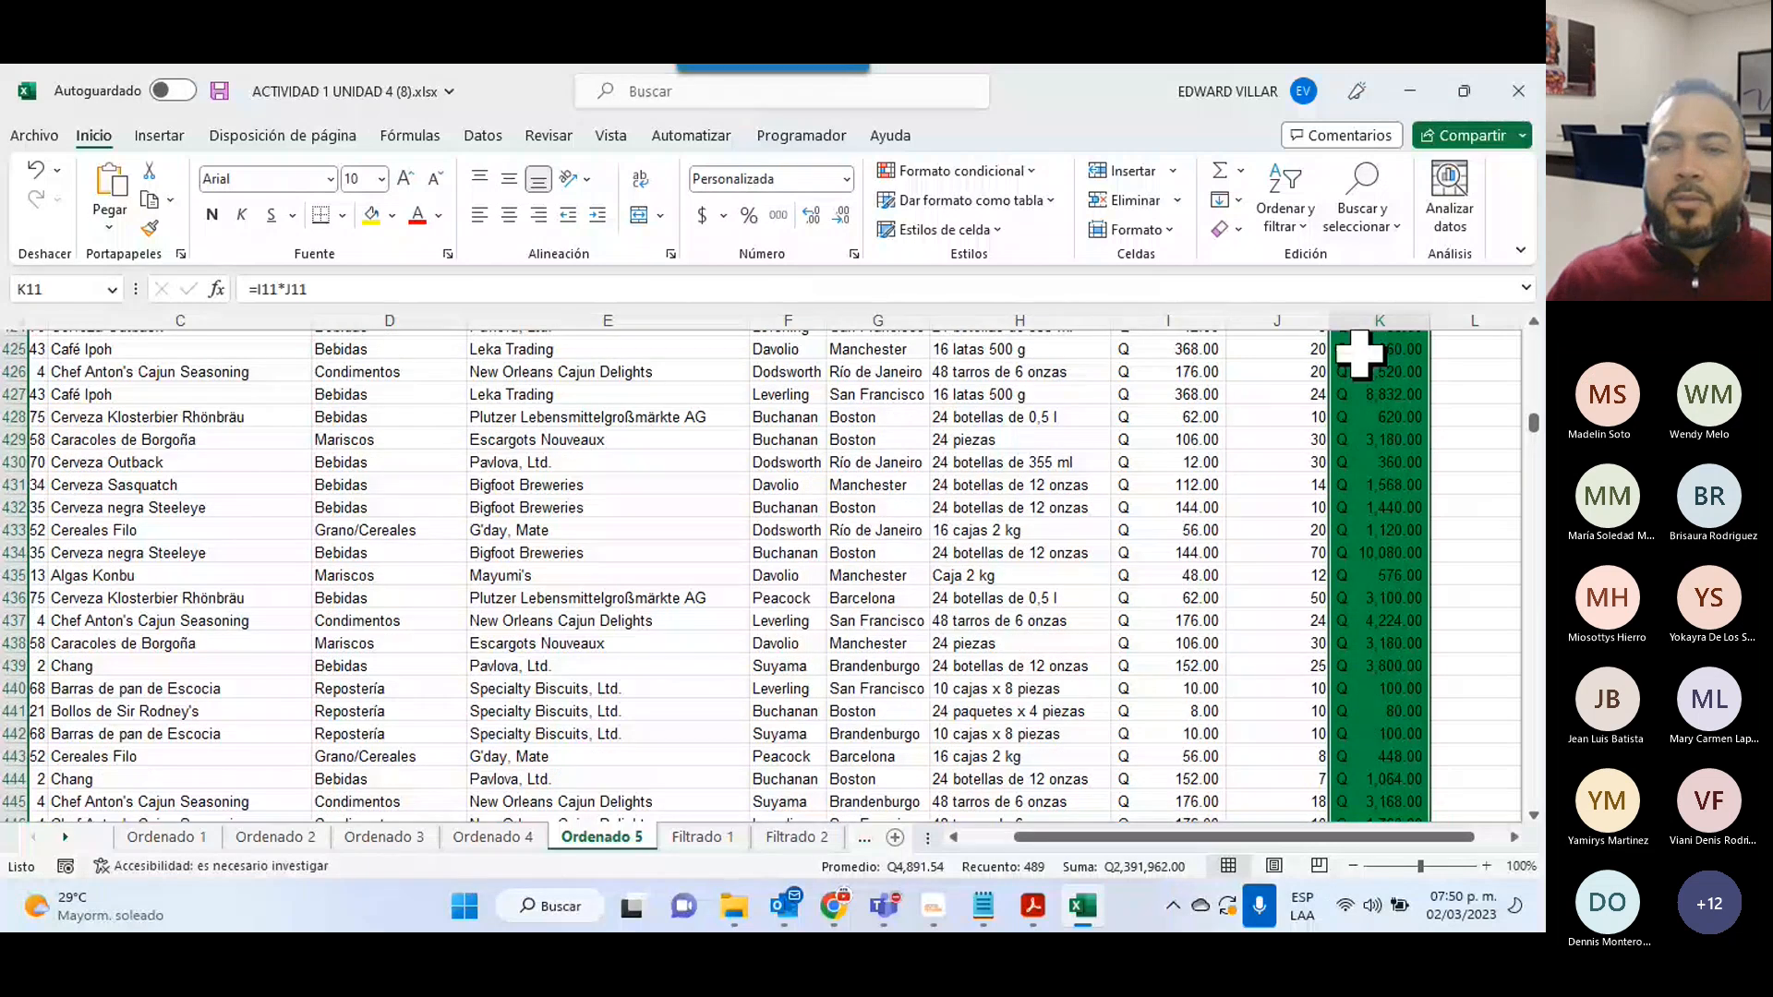
scroll(1361, 354, down, 6)
click(850, 665)
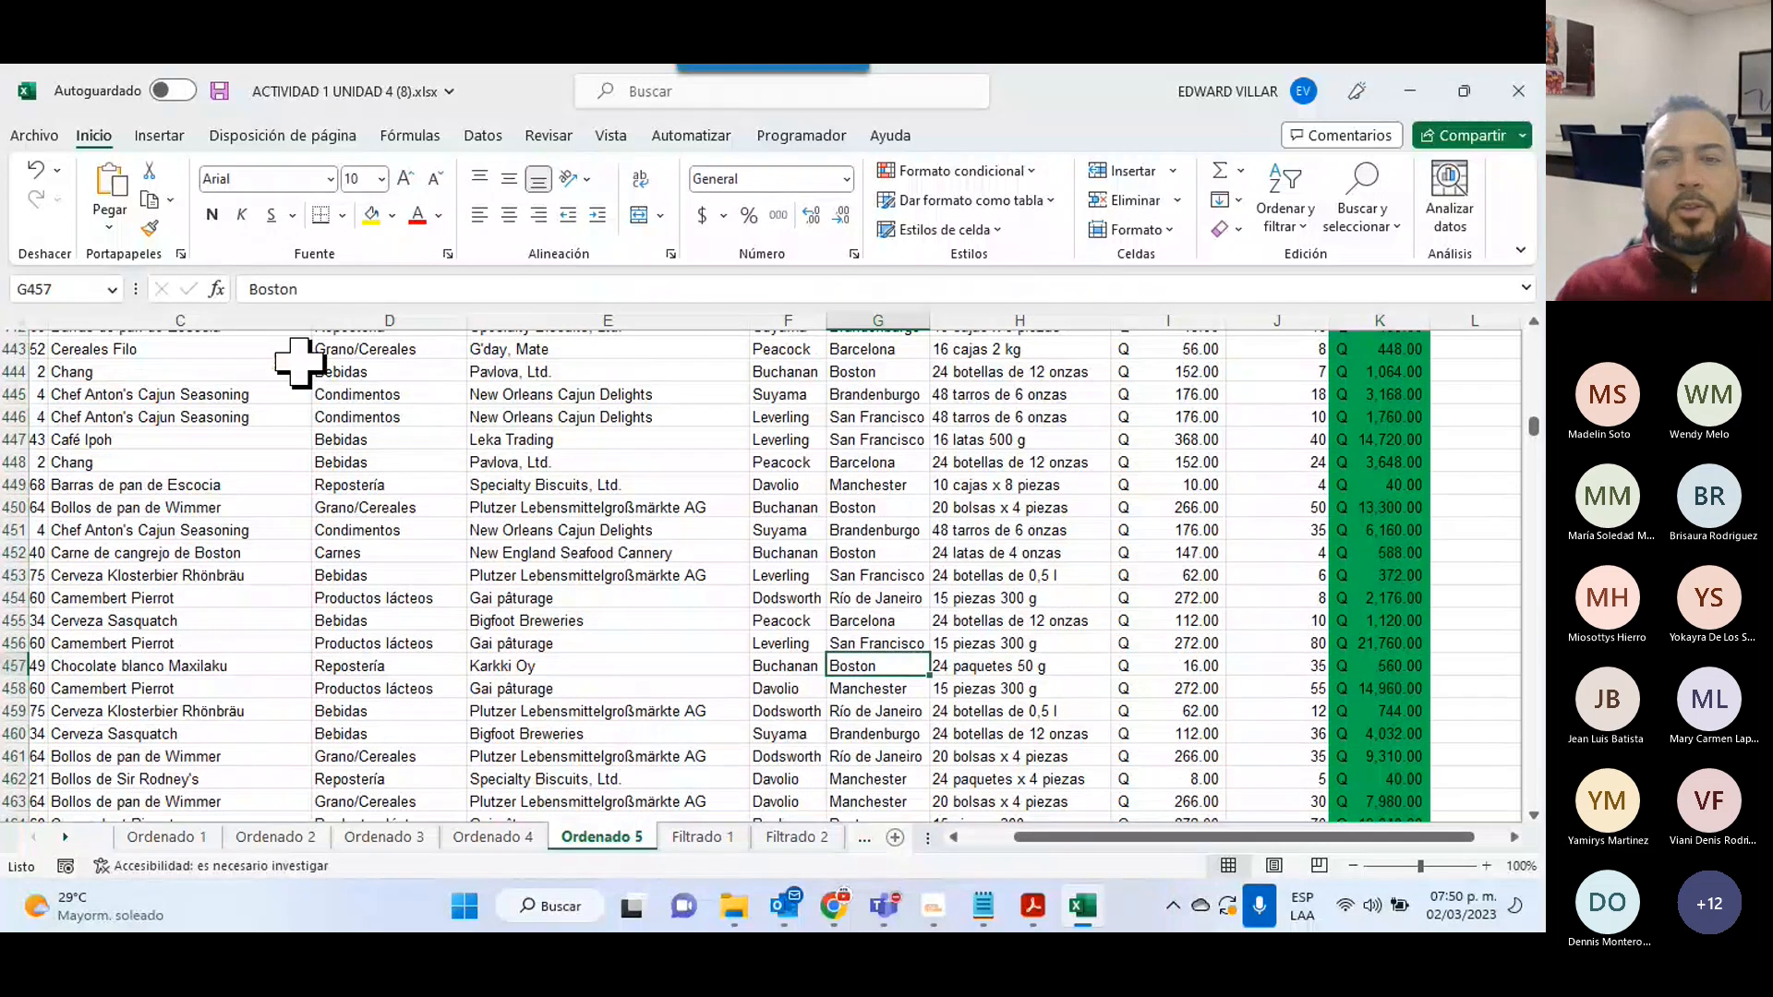
scroll(233, 554, up, 11)
scroll(233, 554, up, 20)
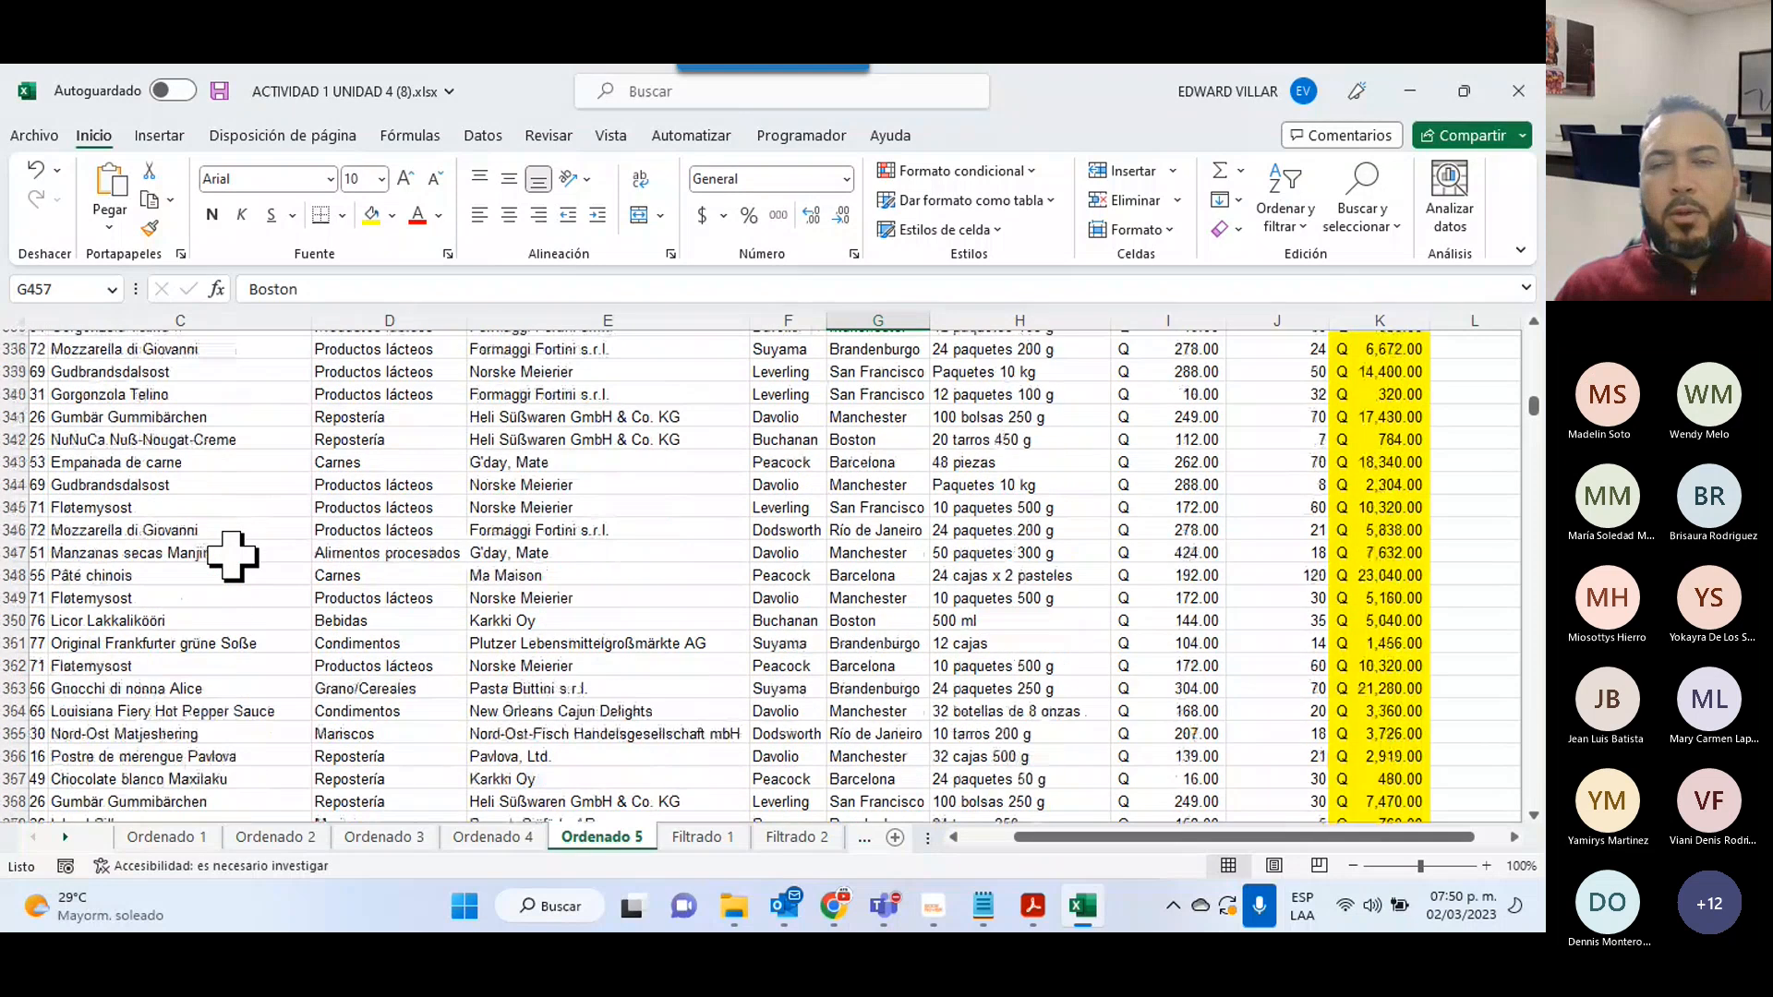
scroll(233, 554, up, 18)
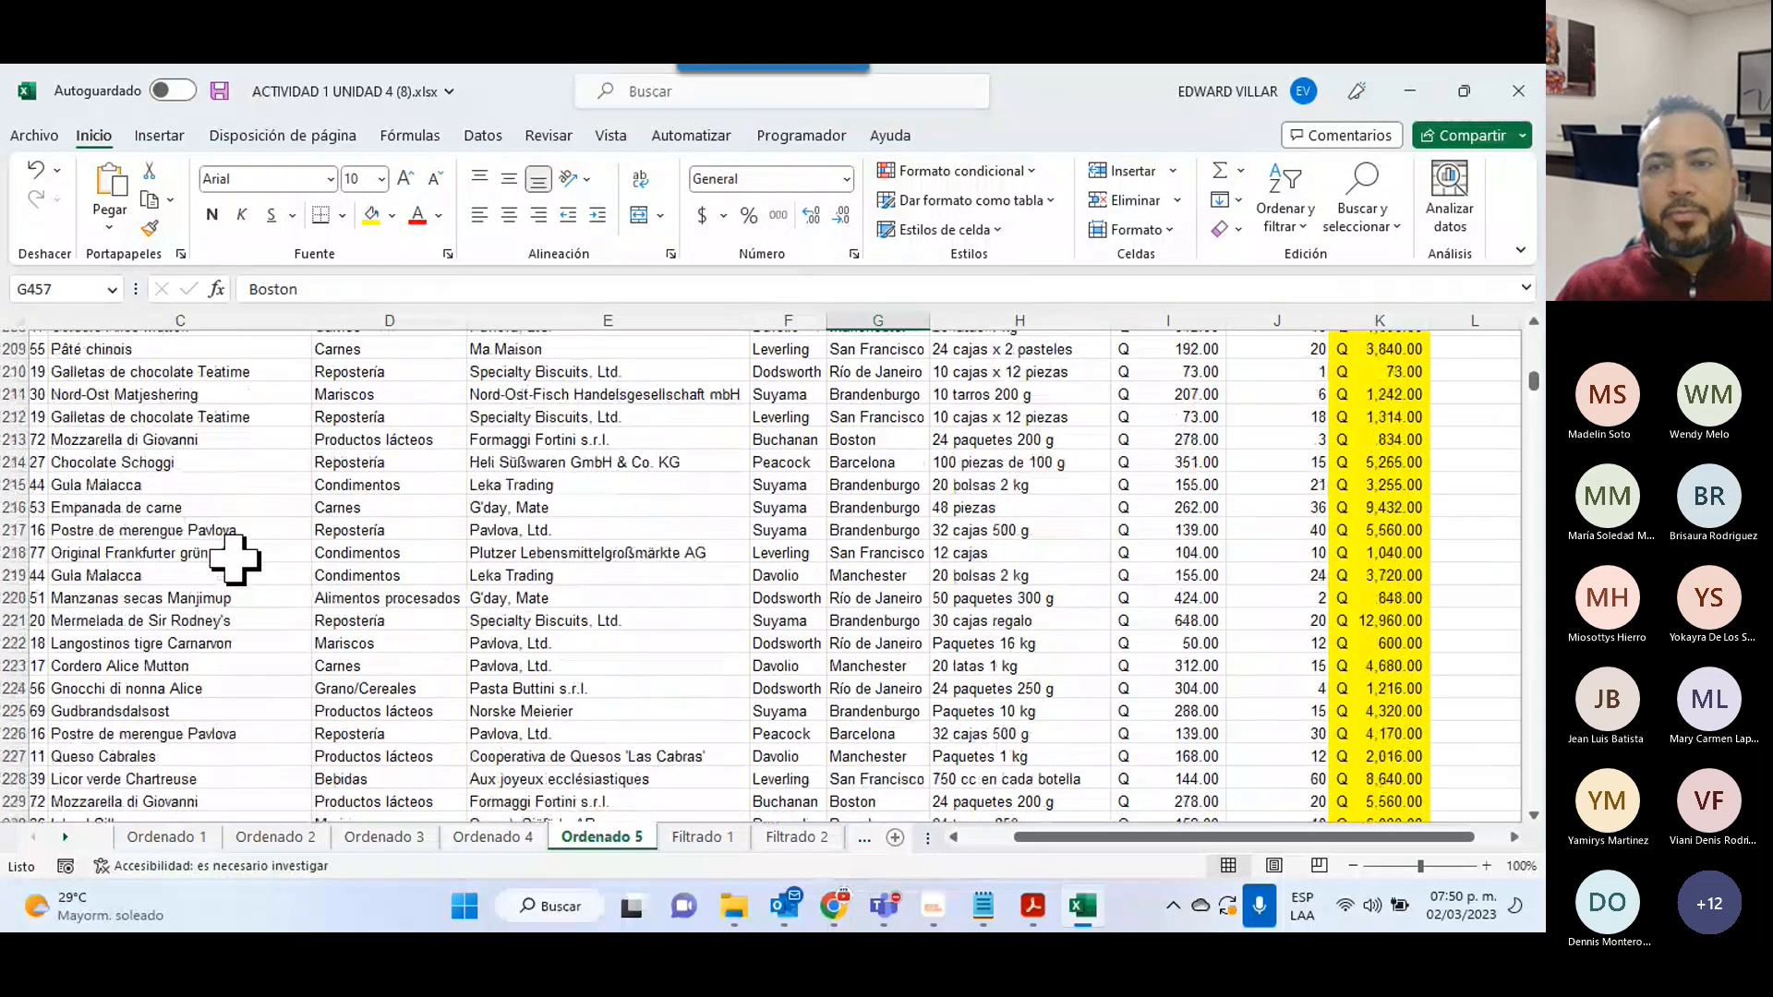
scroll(234, 557, up, 20)
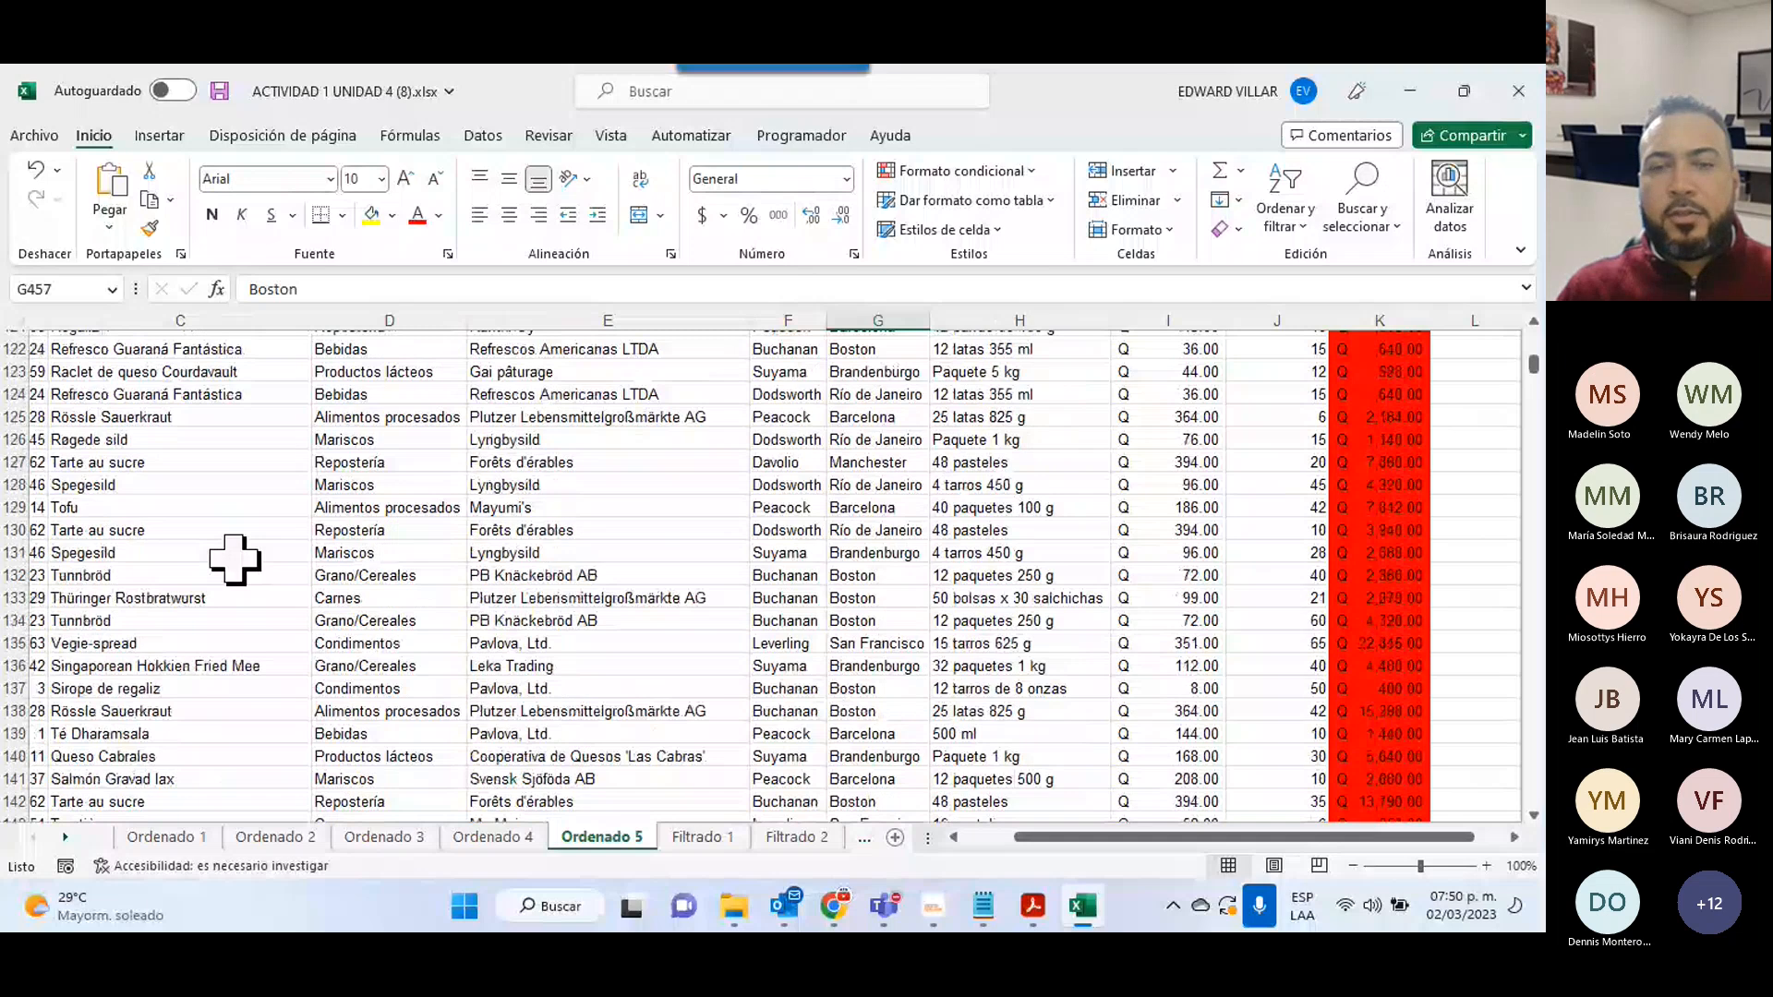
scroll(235, 557, up, 20)
scroll(234, 557, up, 6)
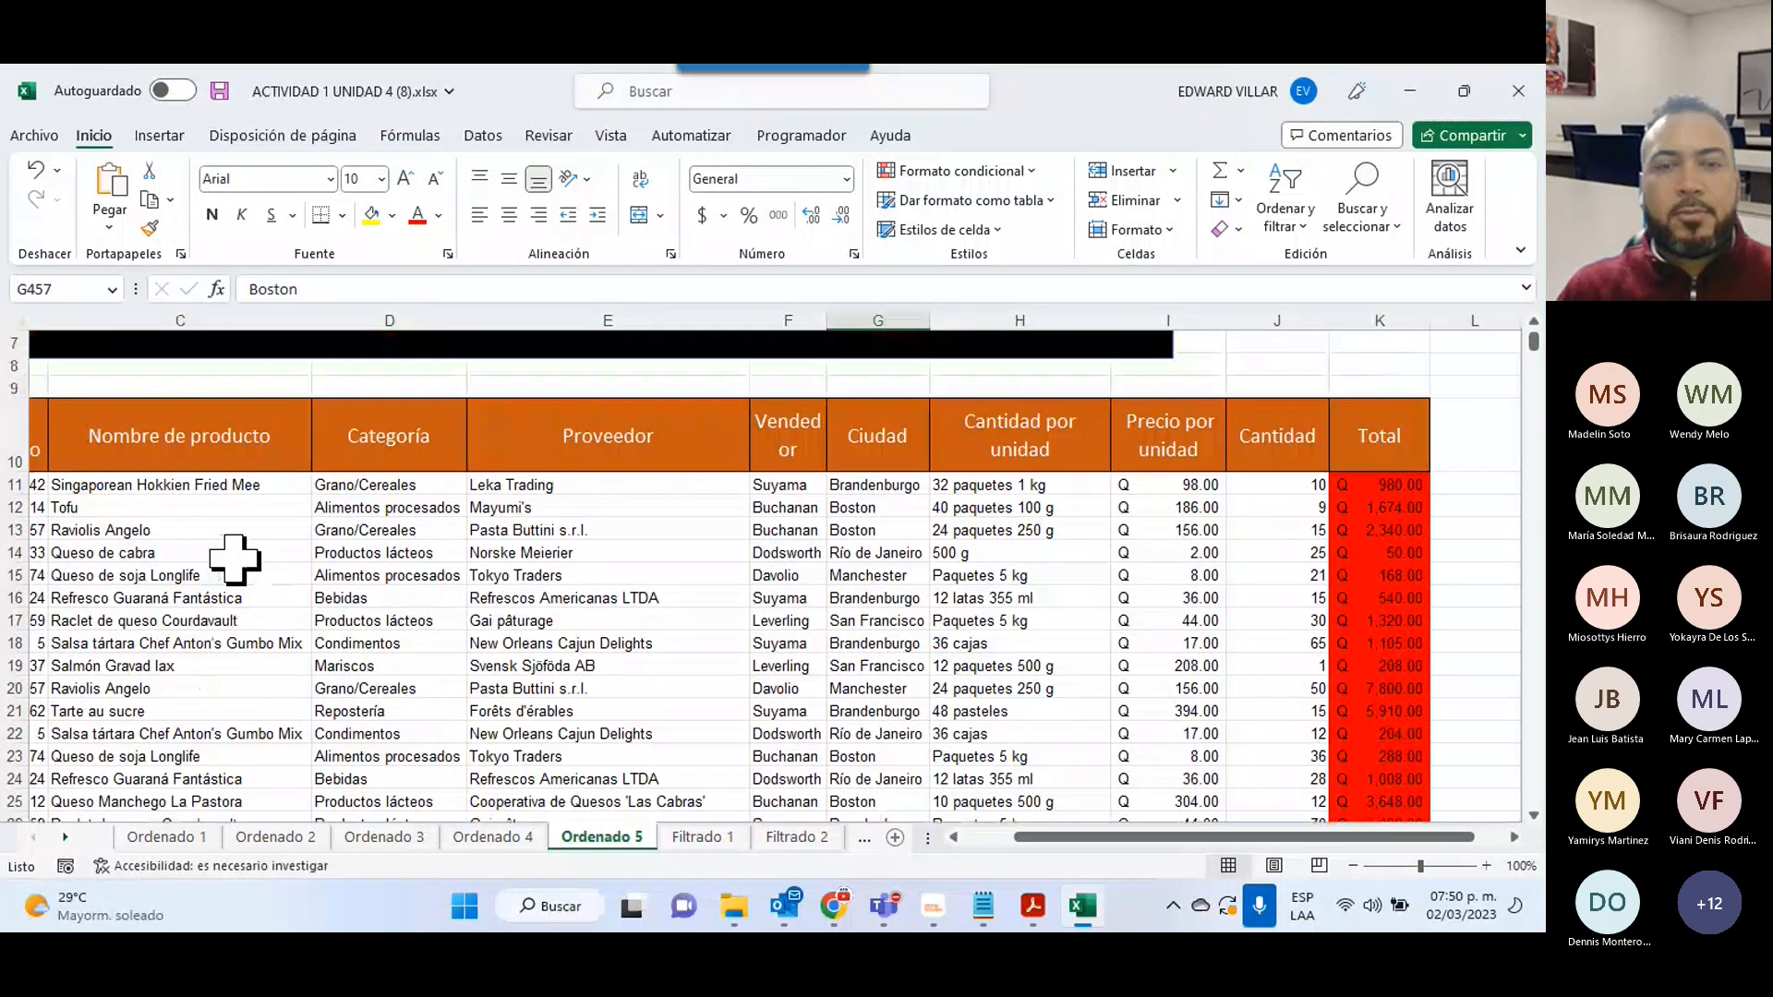
- Open the Filtrado 1 sheet, read its instruction, and turn on filters for the header row 10
click(709, 838)
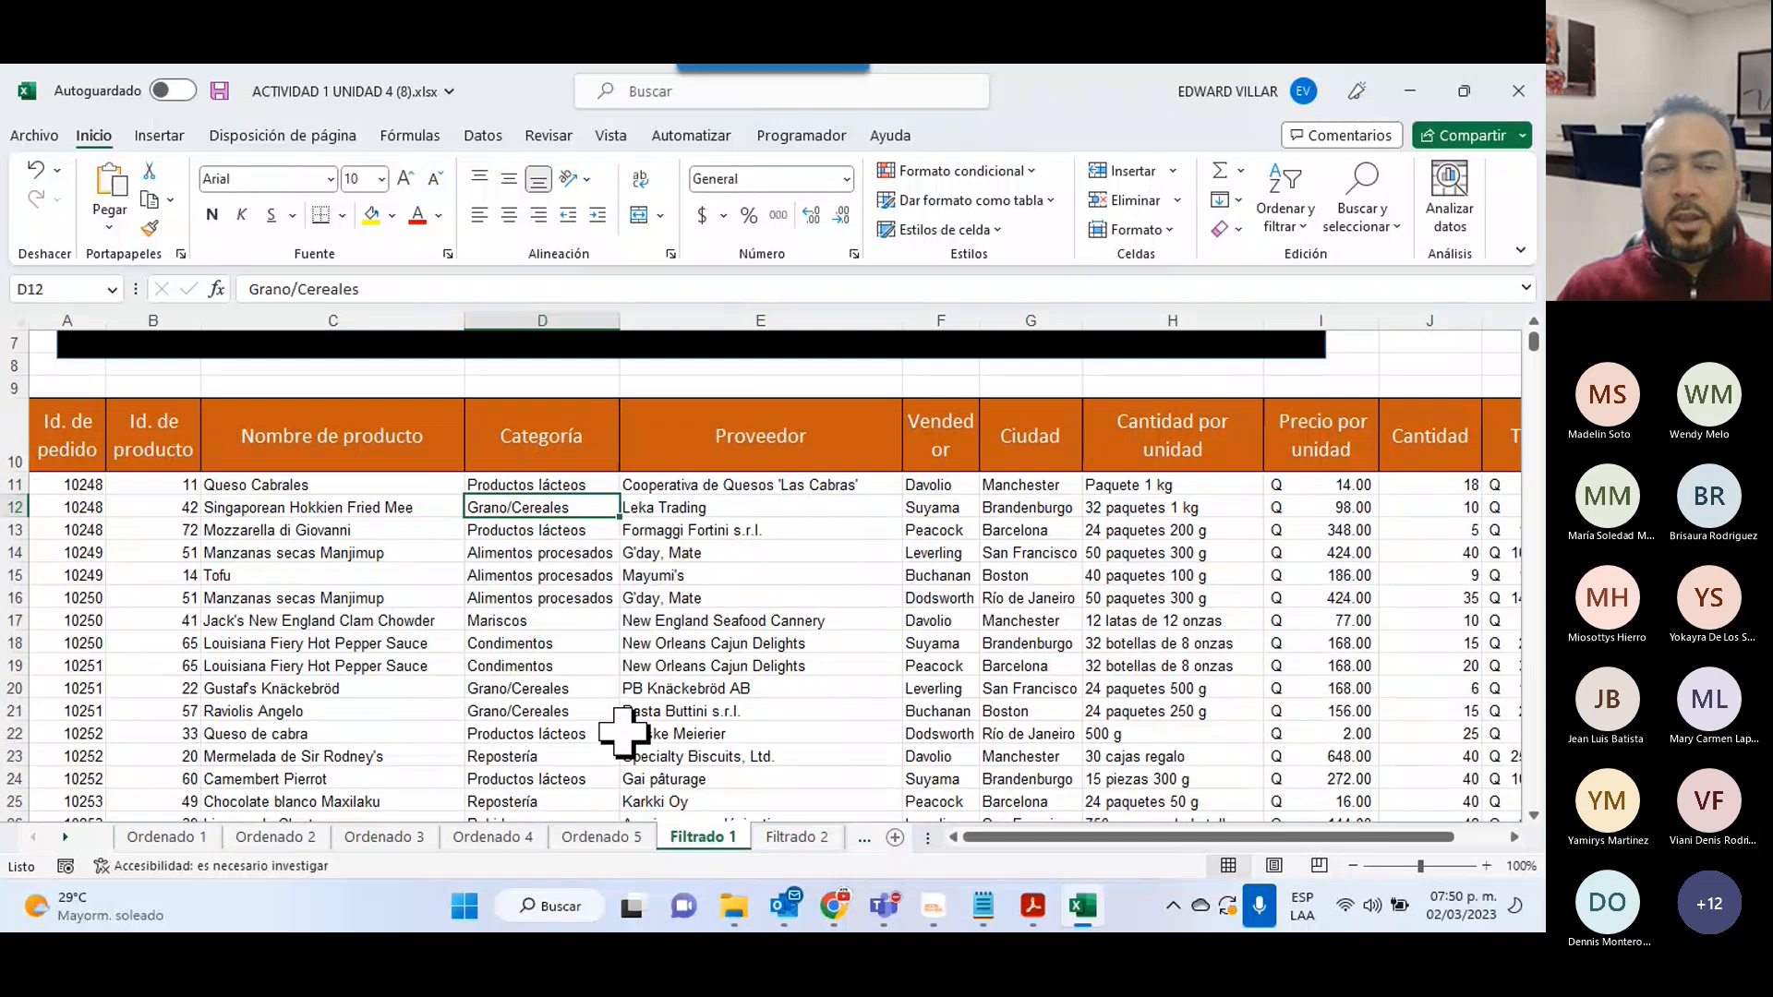
scroll(623, 732, up, 2)
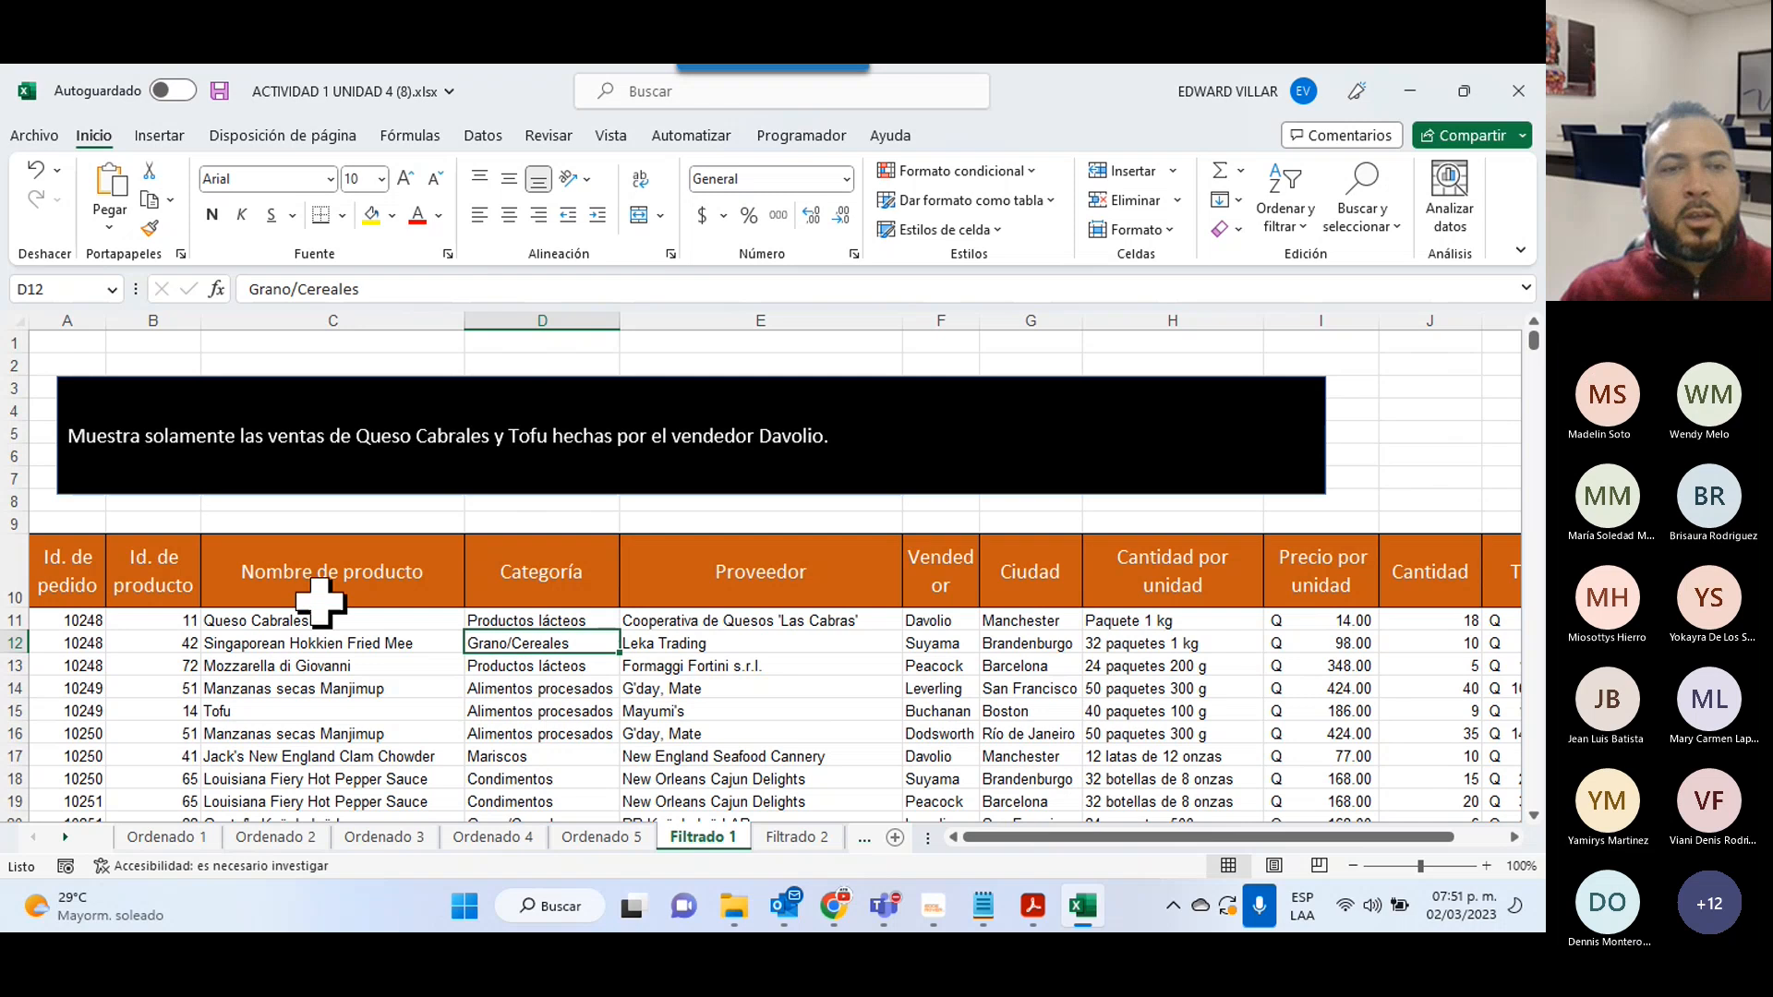
click(7, 583)
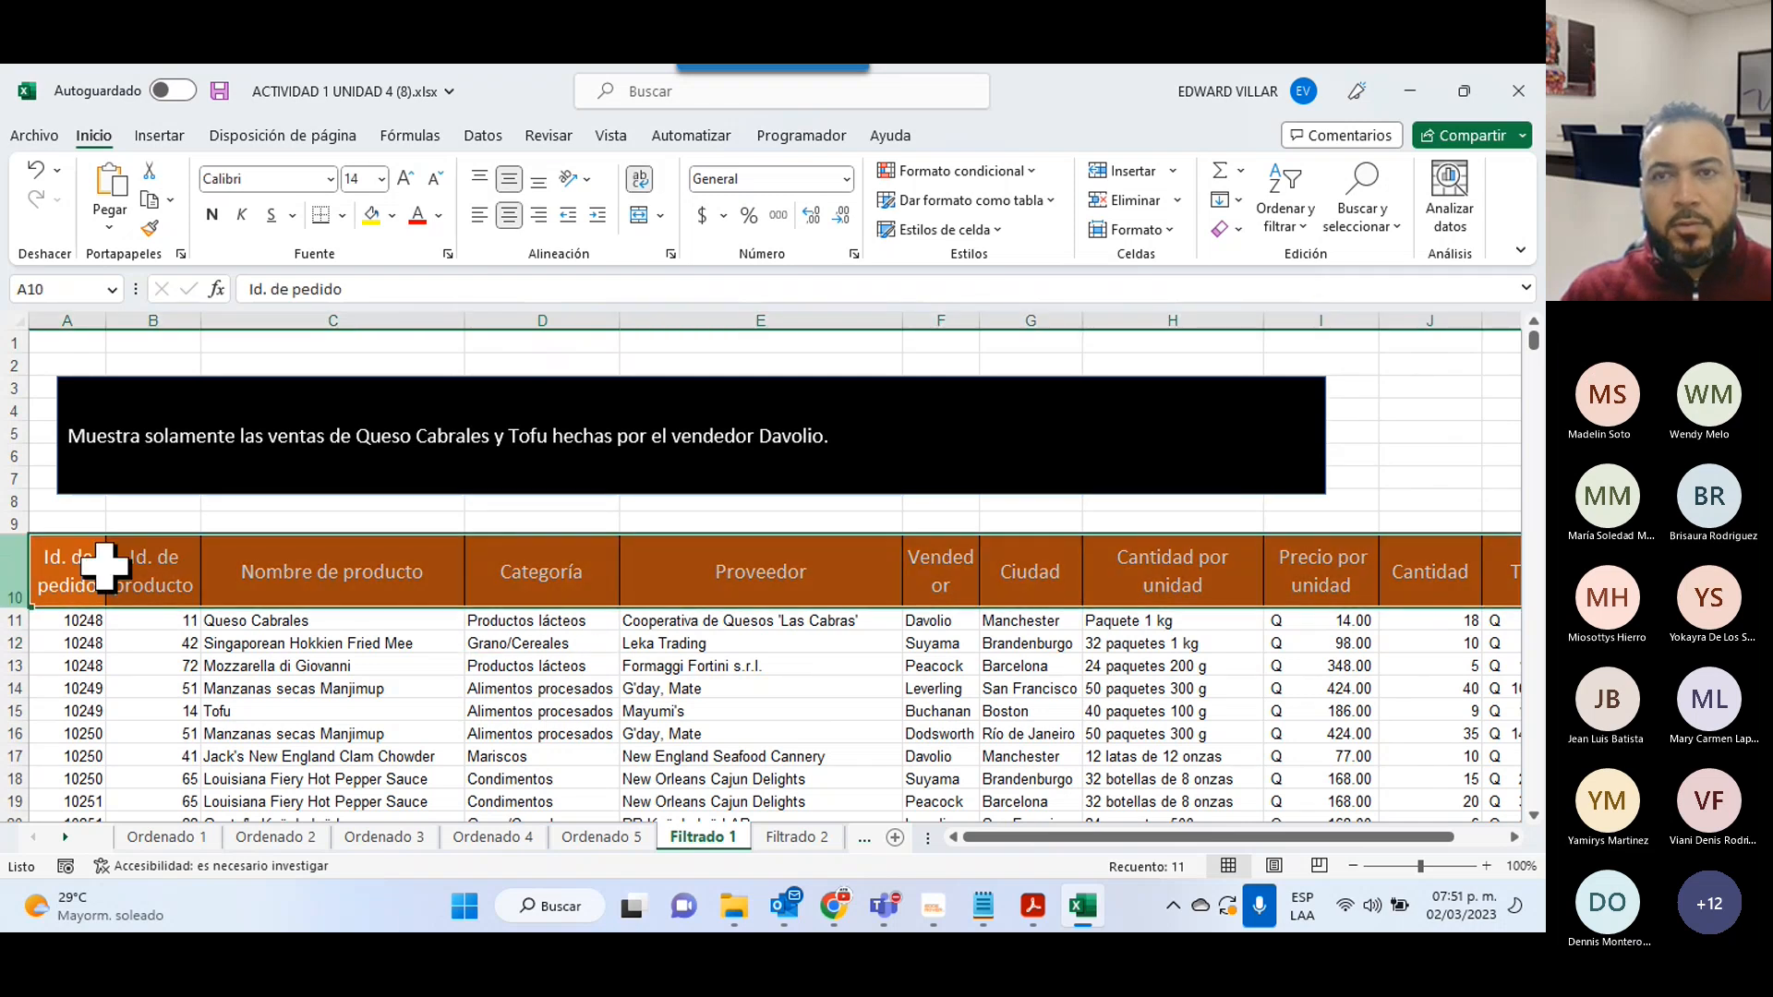
click(1302, 227)
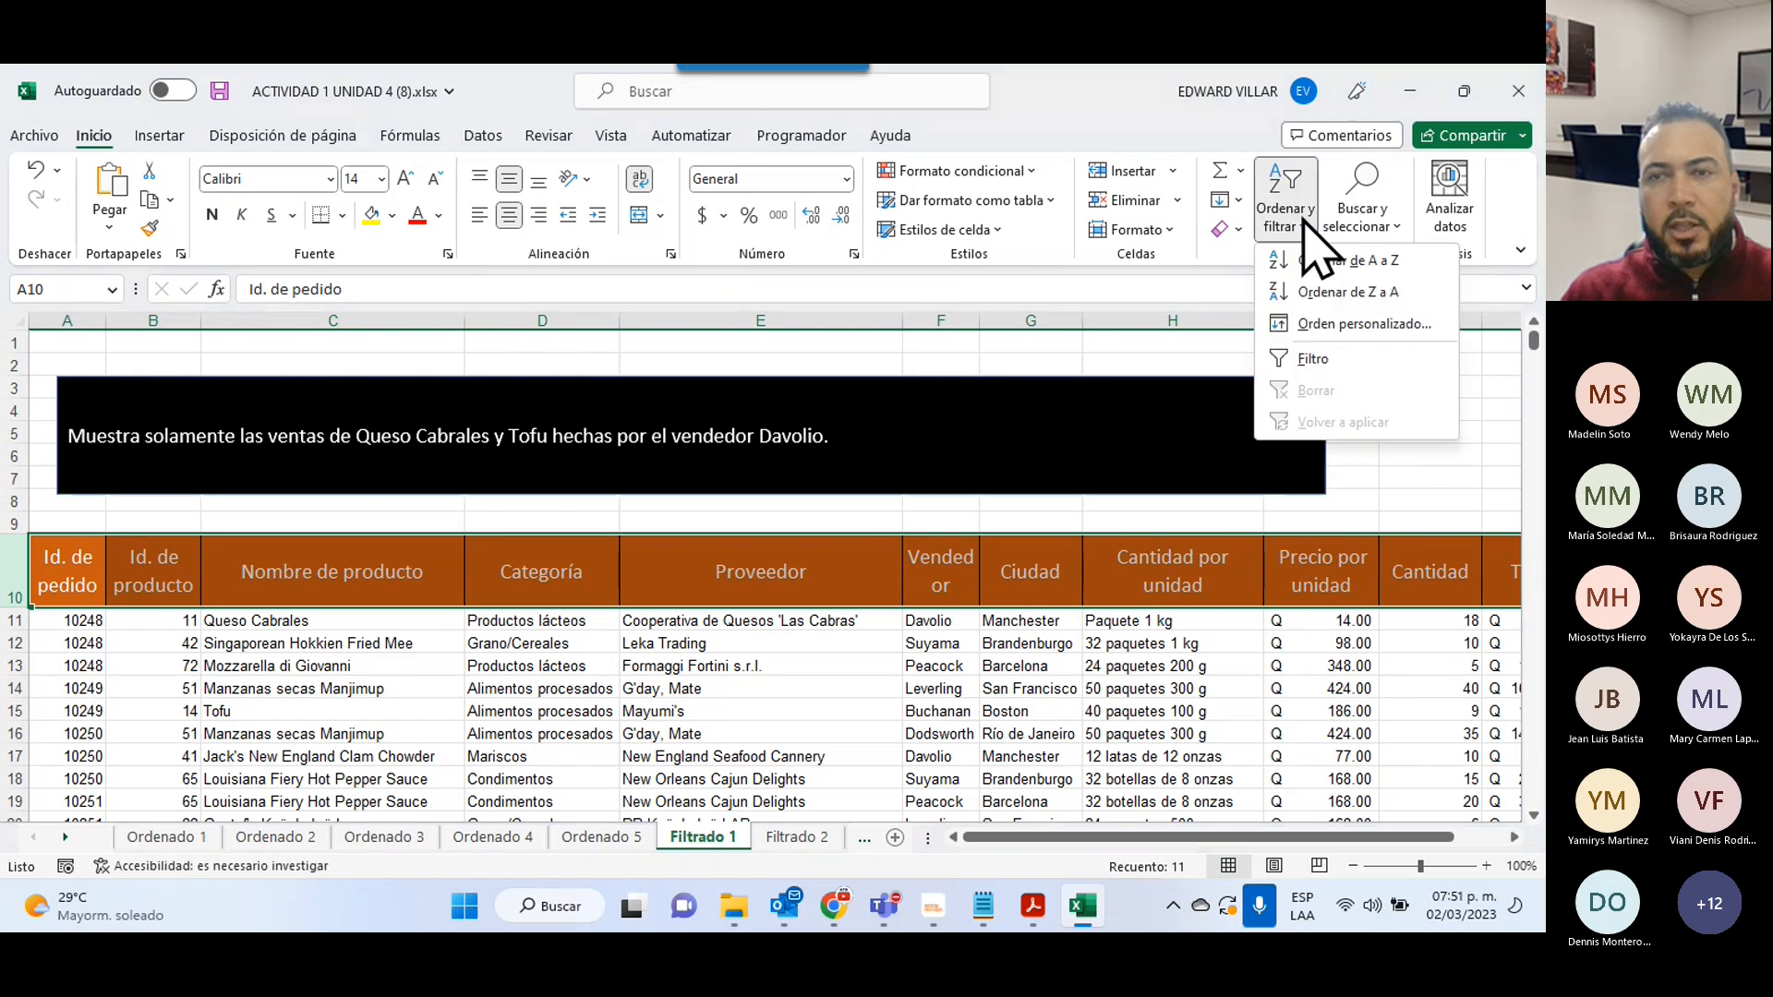
click(1304, 360)
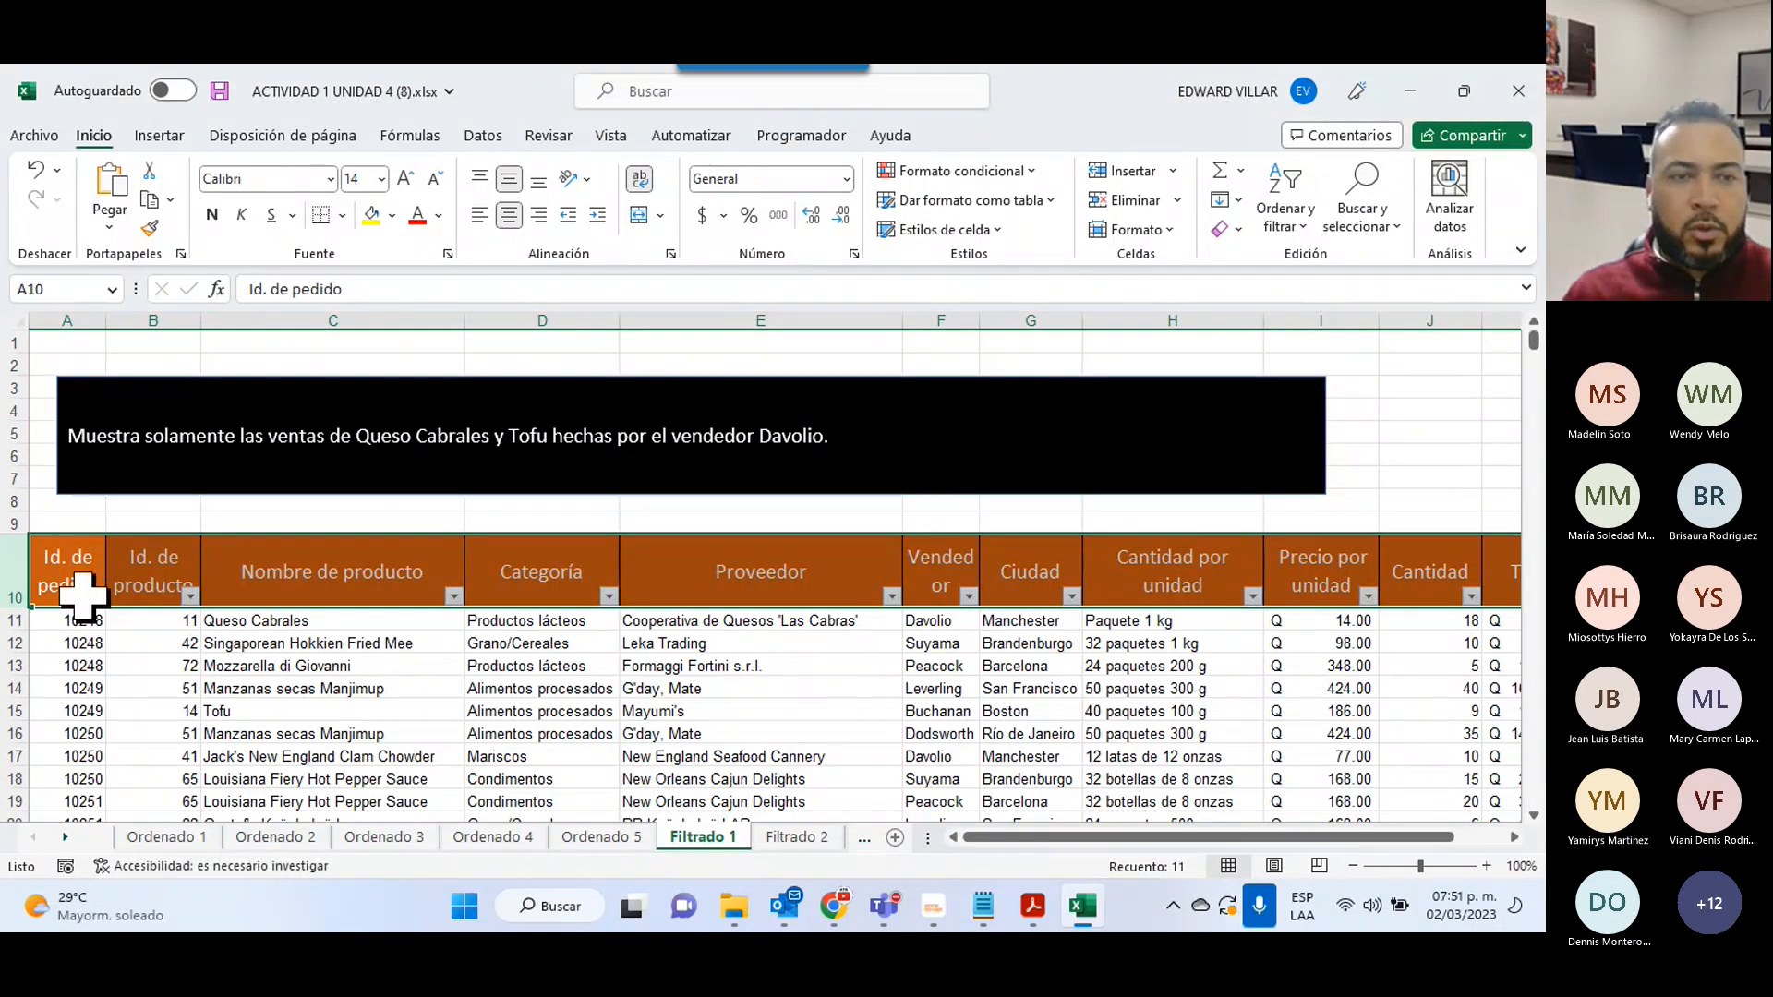
click(81, 596)
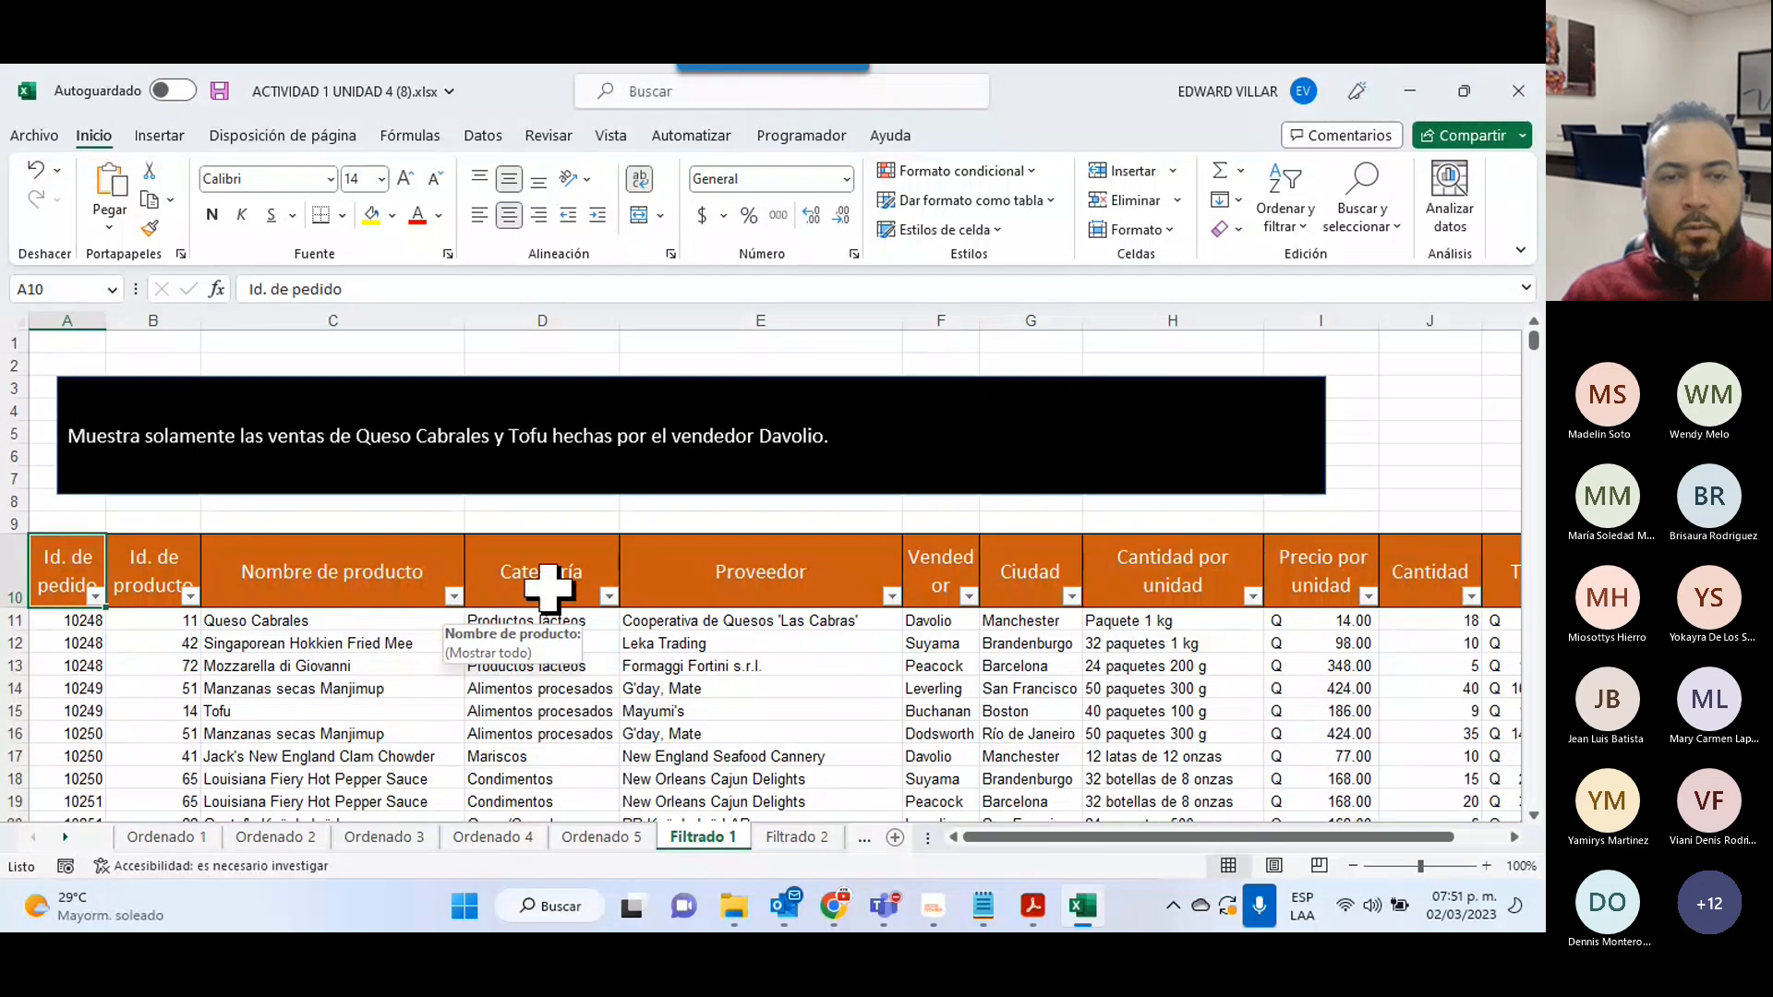
click(608, 596)
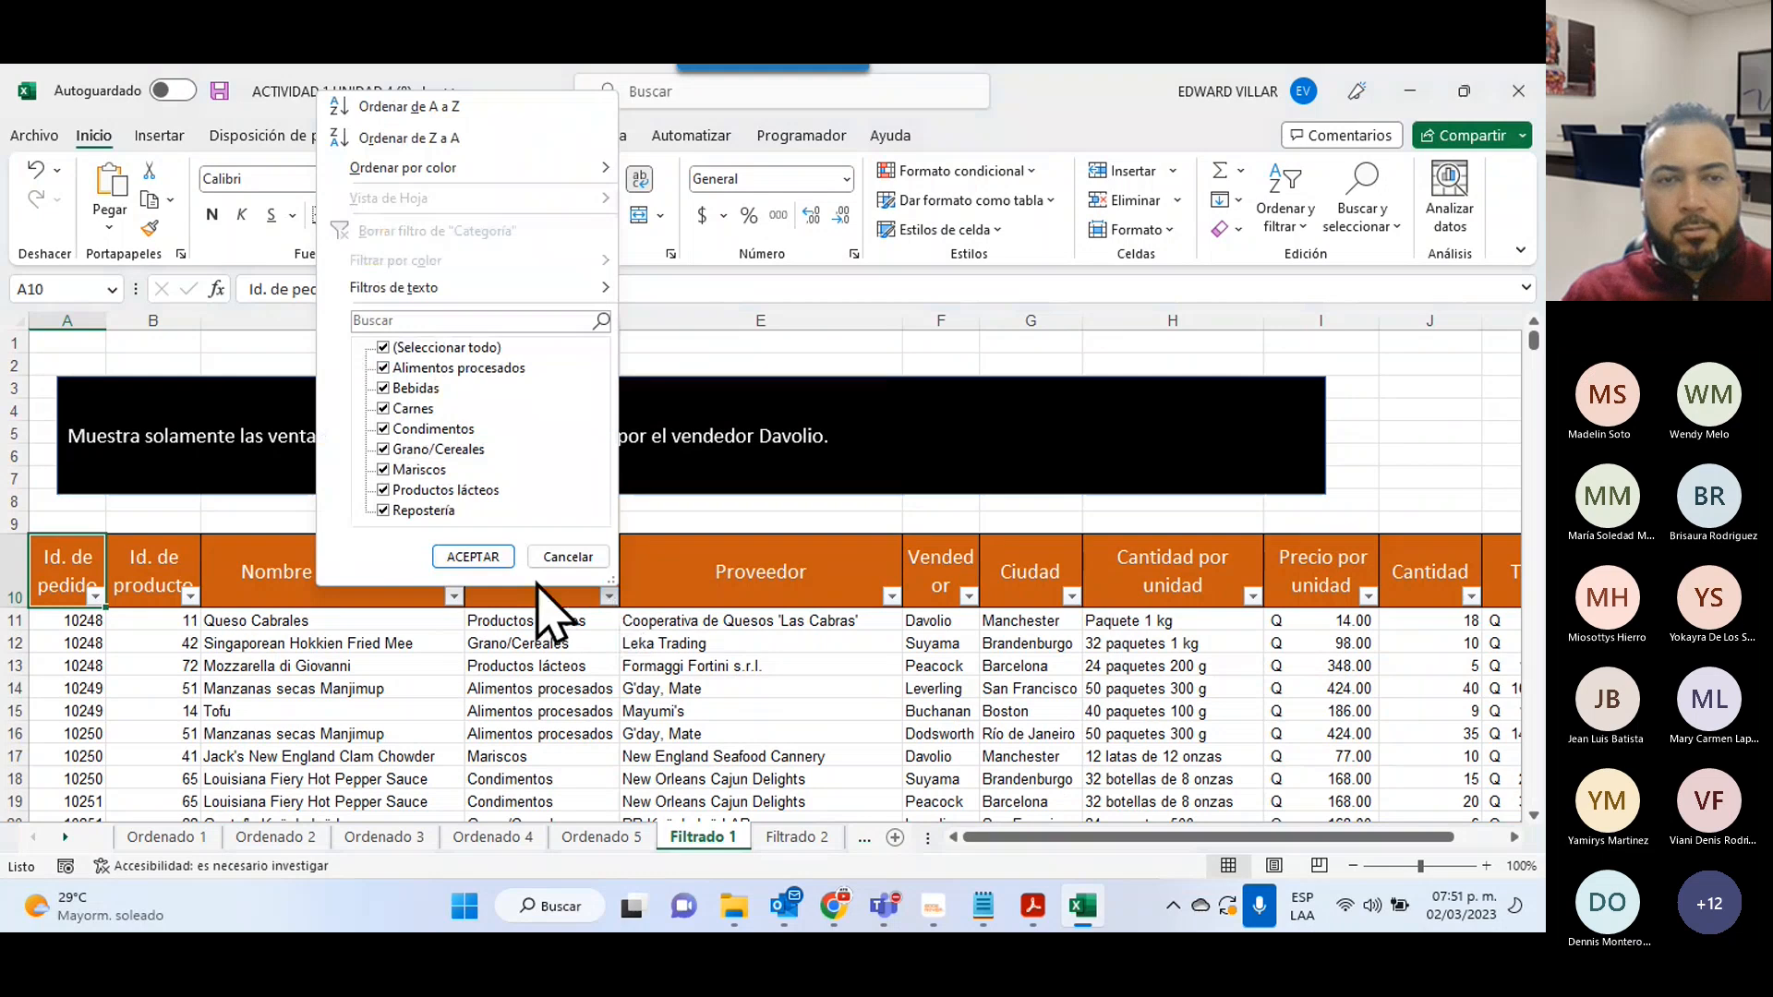
click(568, 557)
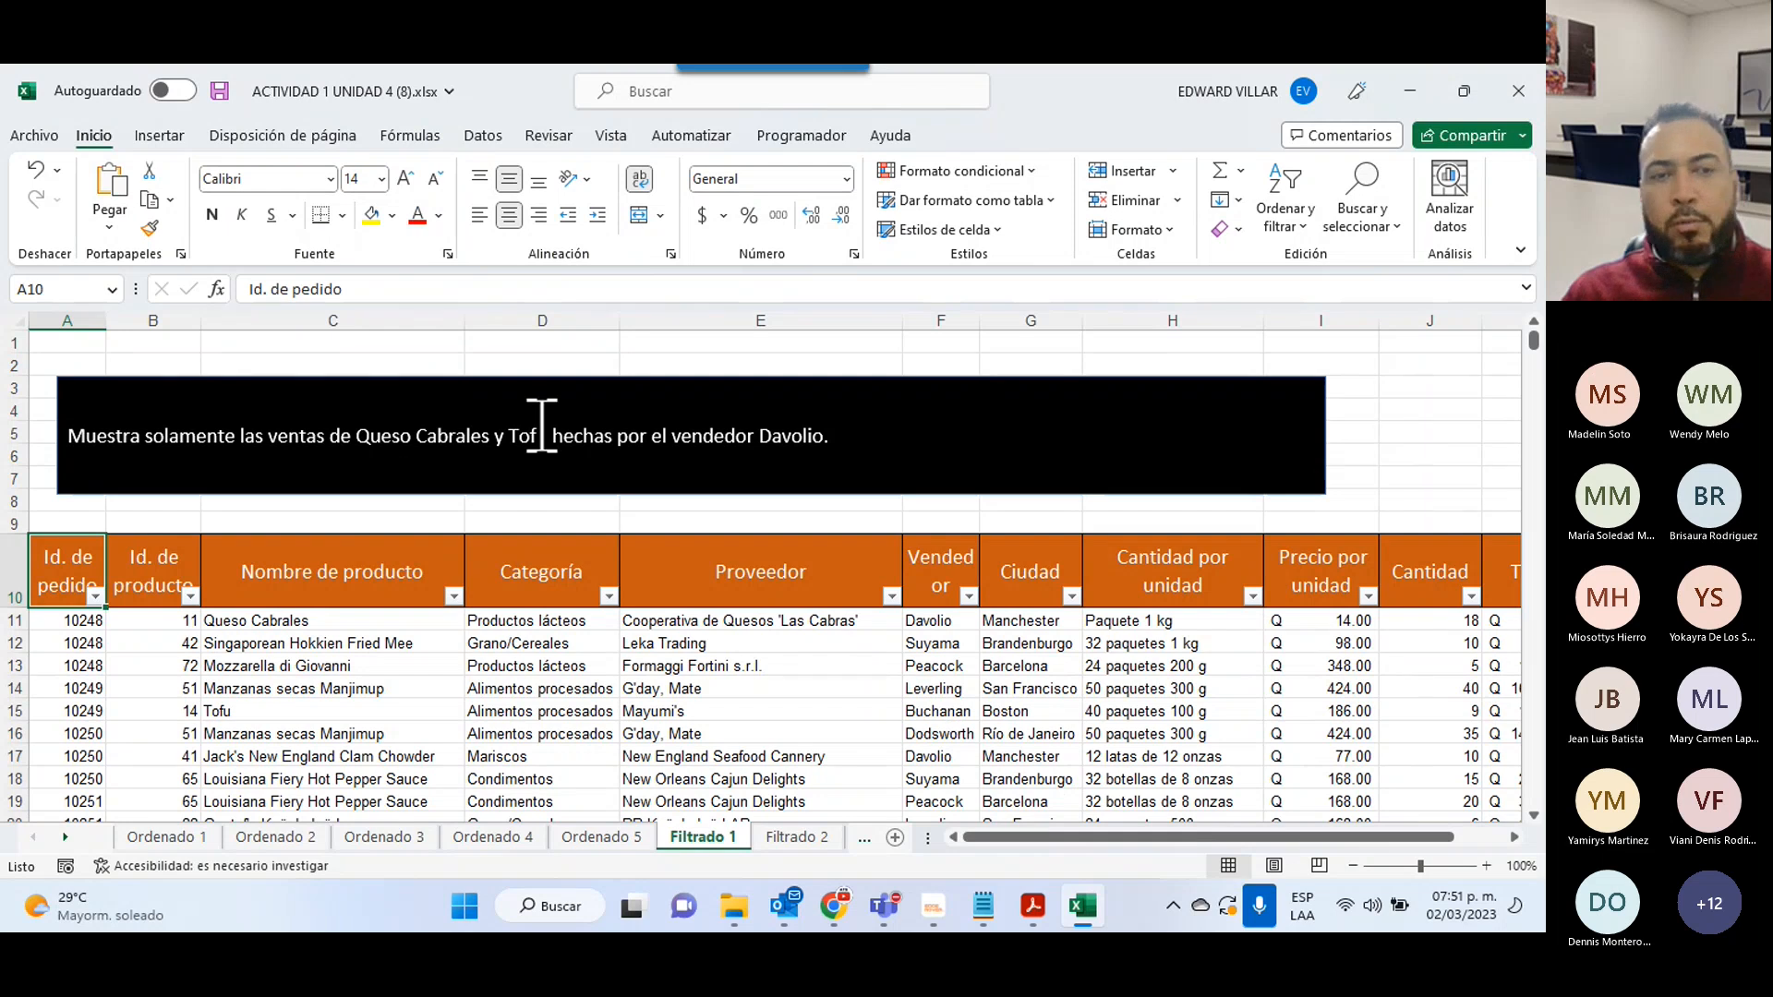
- Try to select only Tofu in the Nombre de producto filter by searching its values for "tofu", and clear the search
click(453, 595)
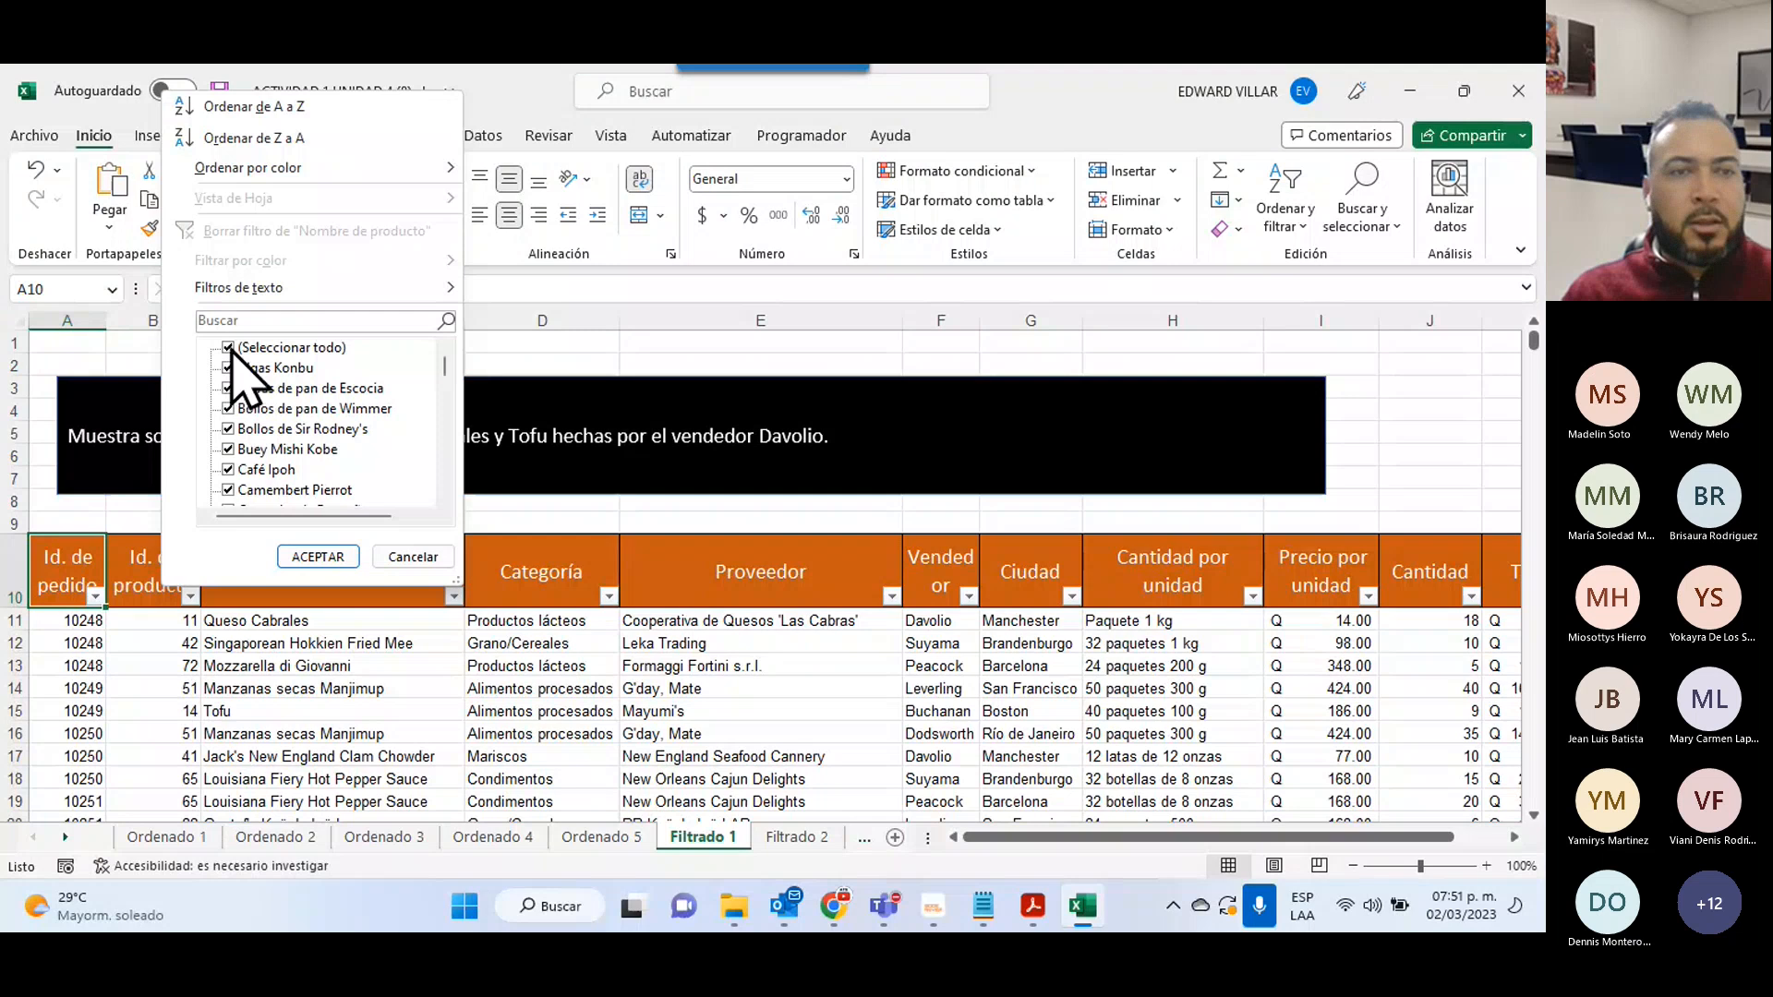
click(294, 348)
scroll(318, 411, down, 3)
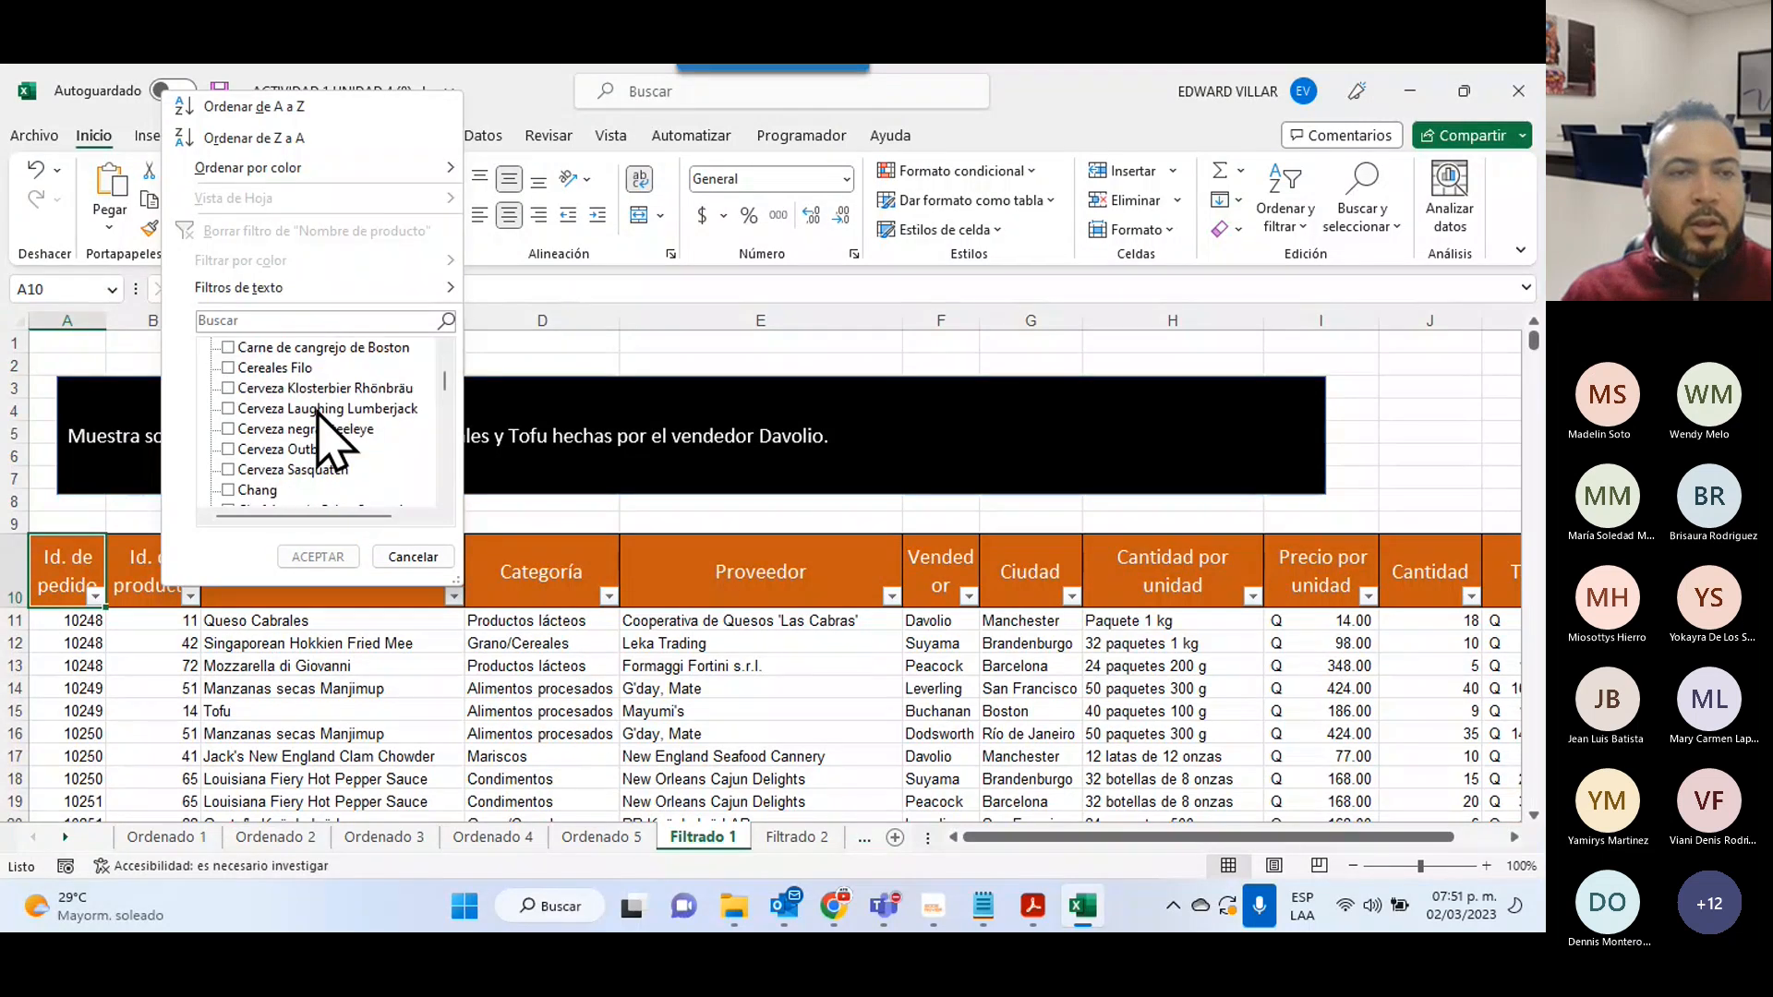
scroll(319, 411, down, 12)
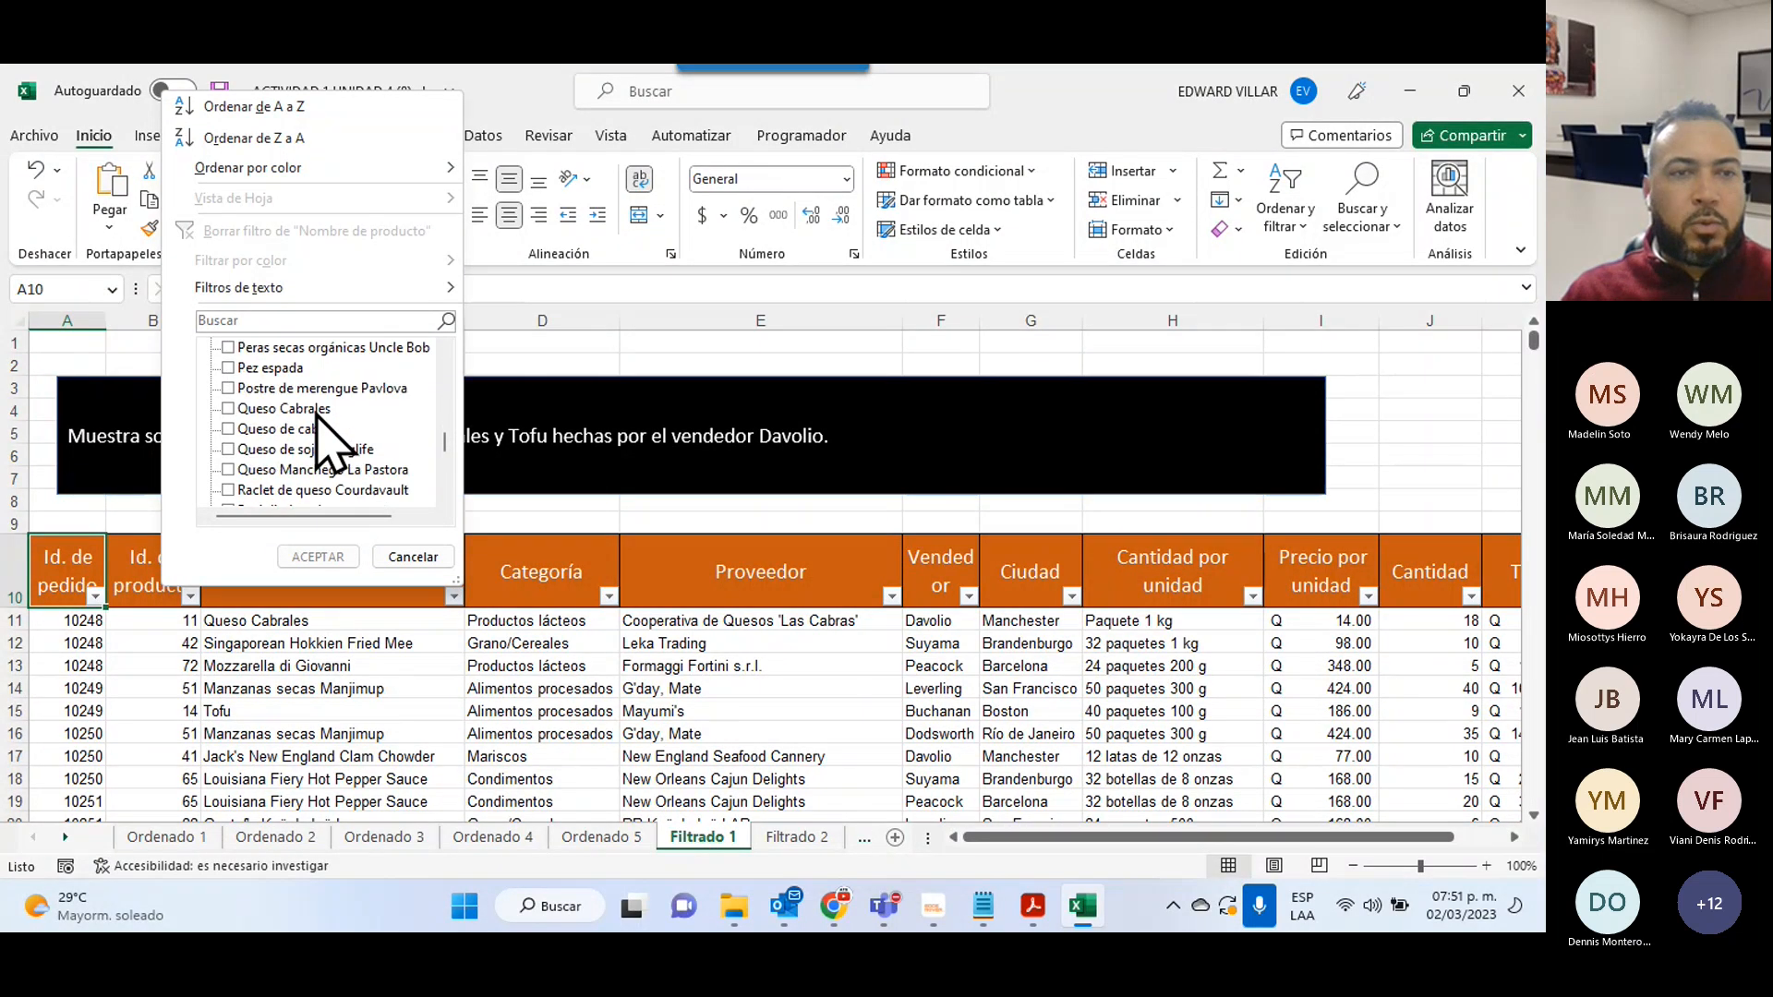
click(254, 323)
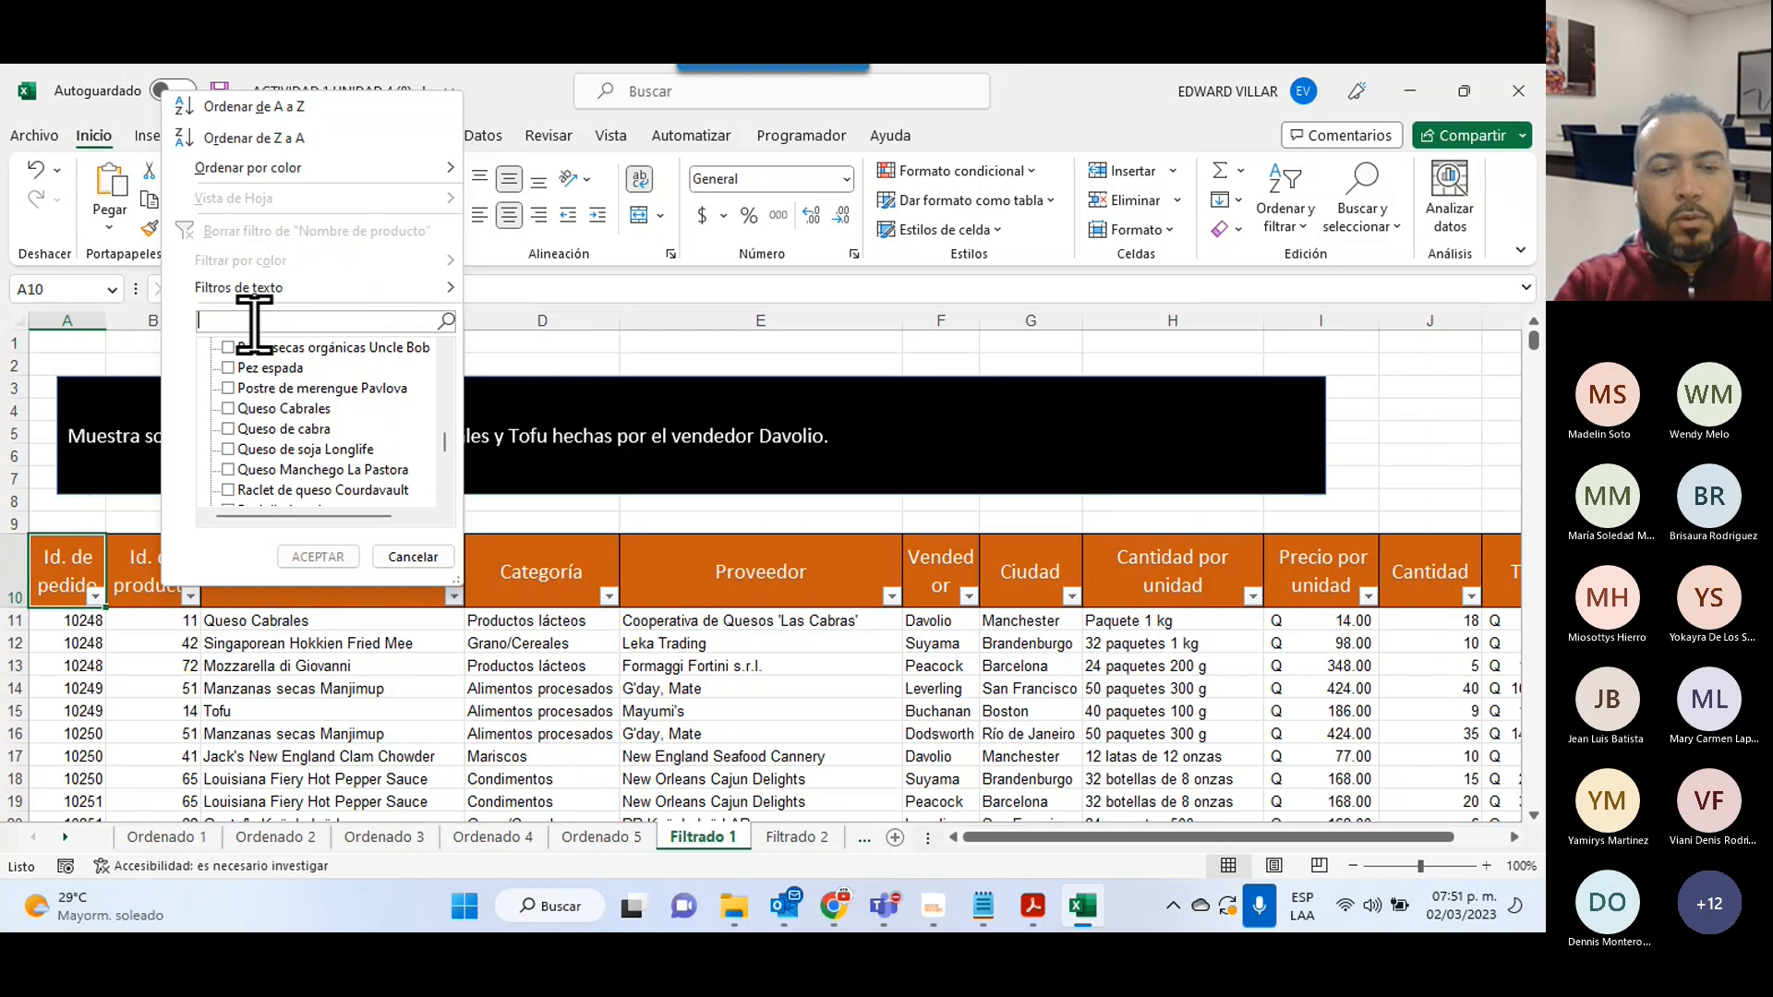
text(tofu)
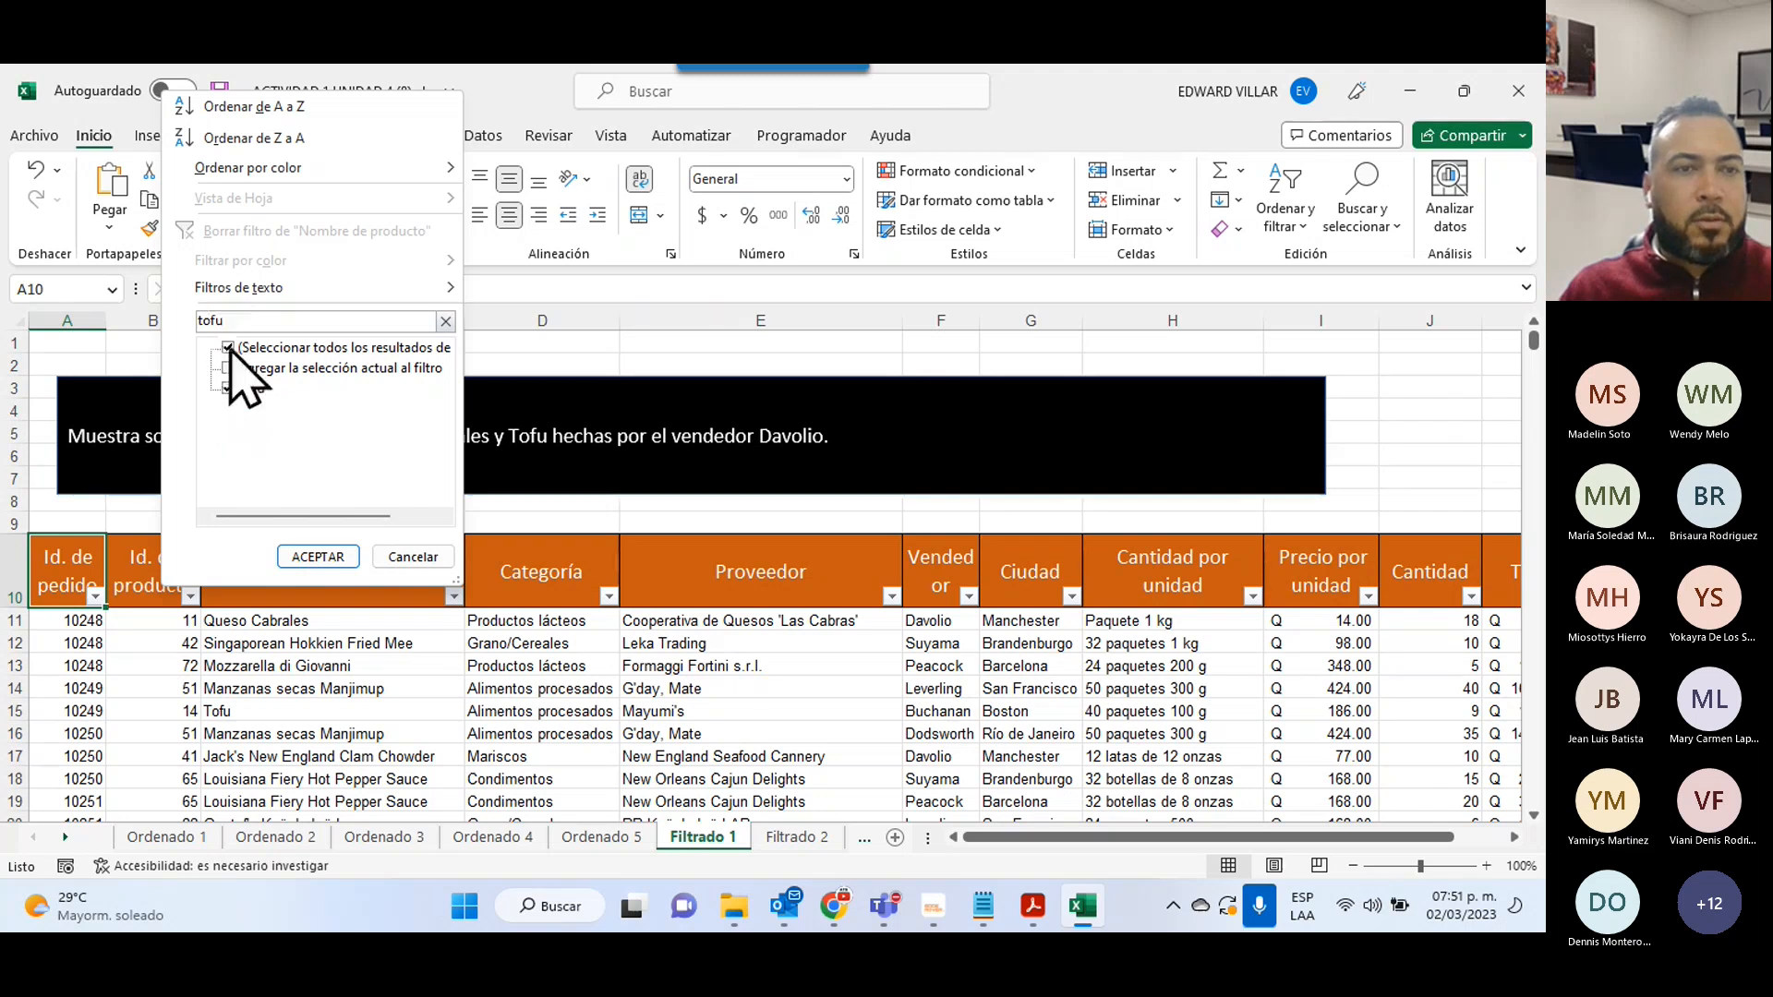
click(228, 348)
click(228, 388)
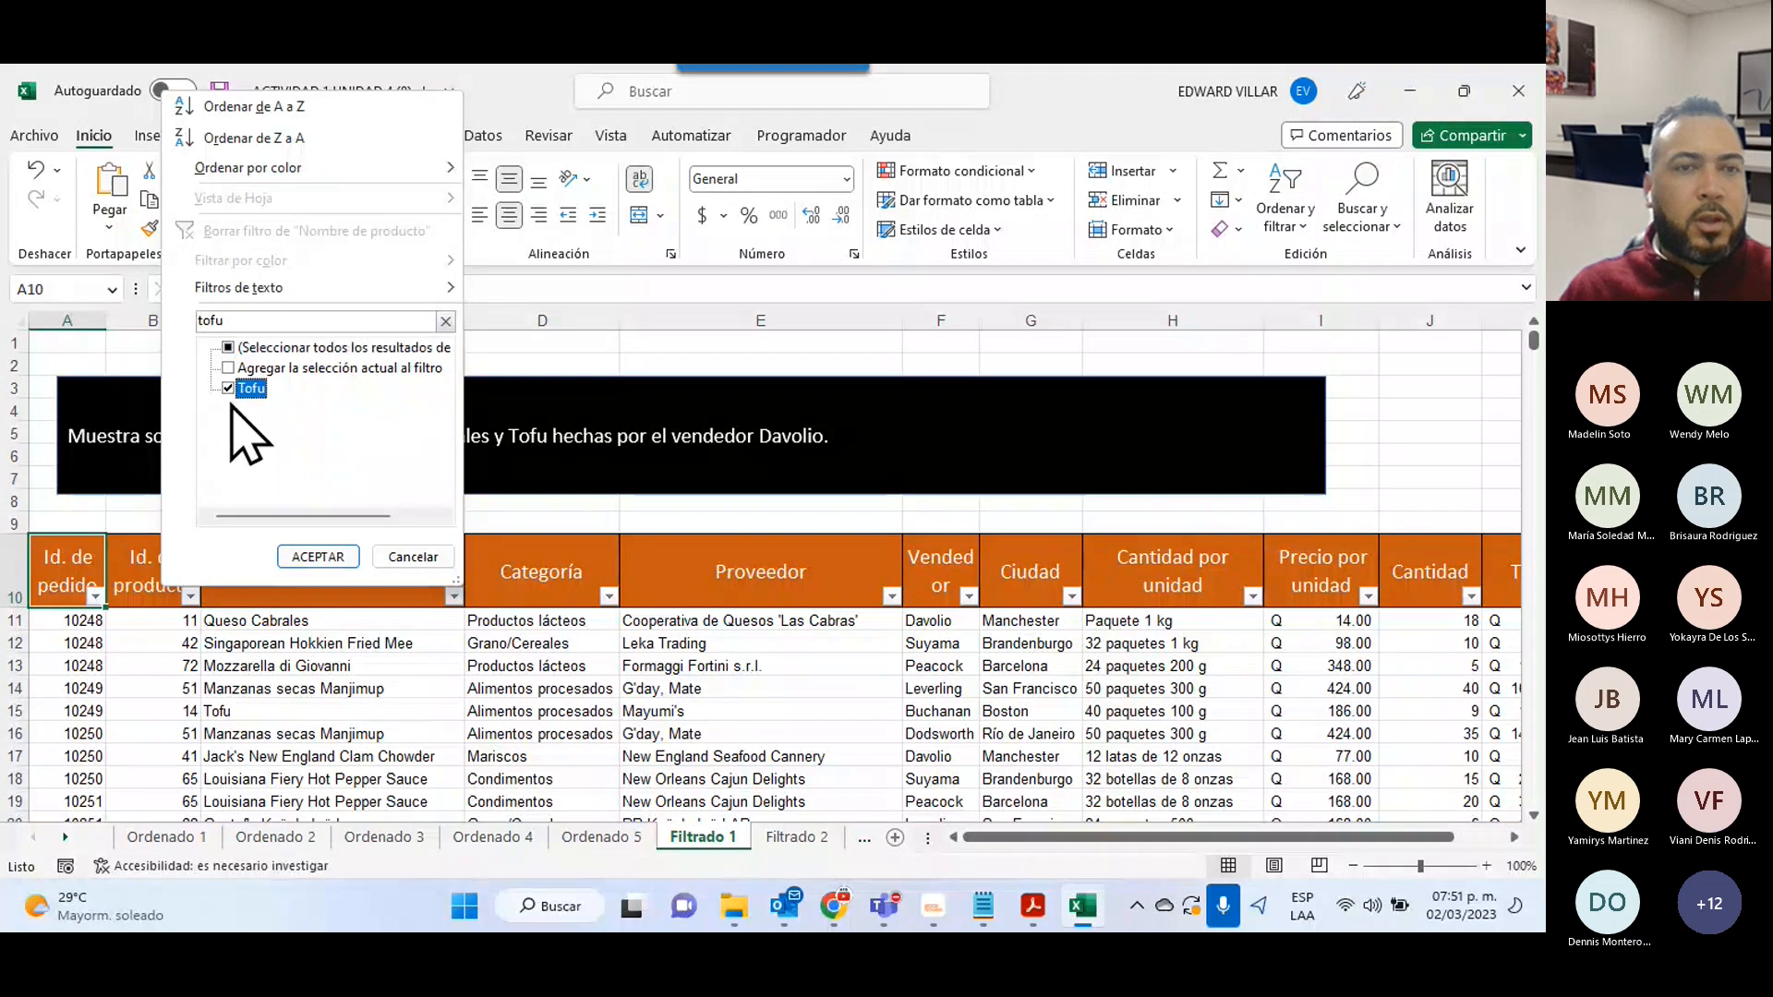
click(445, 321)
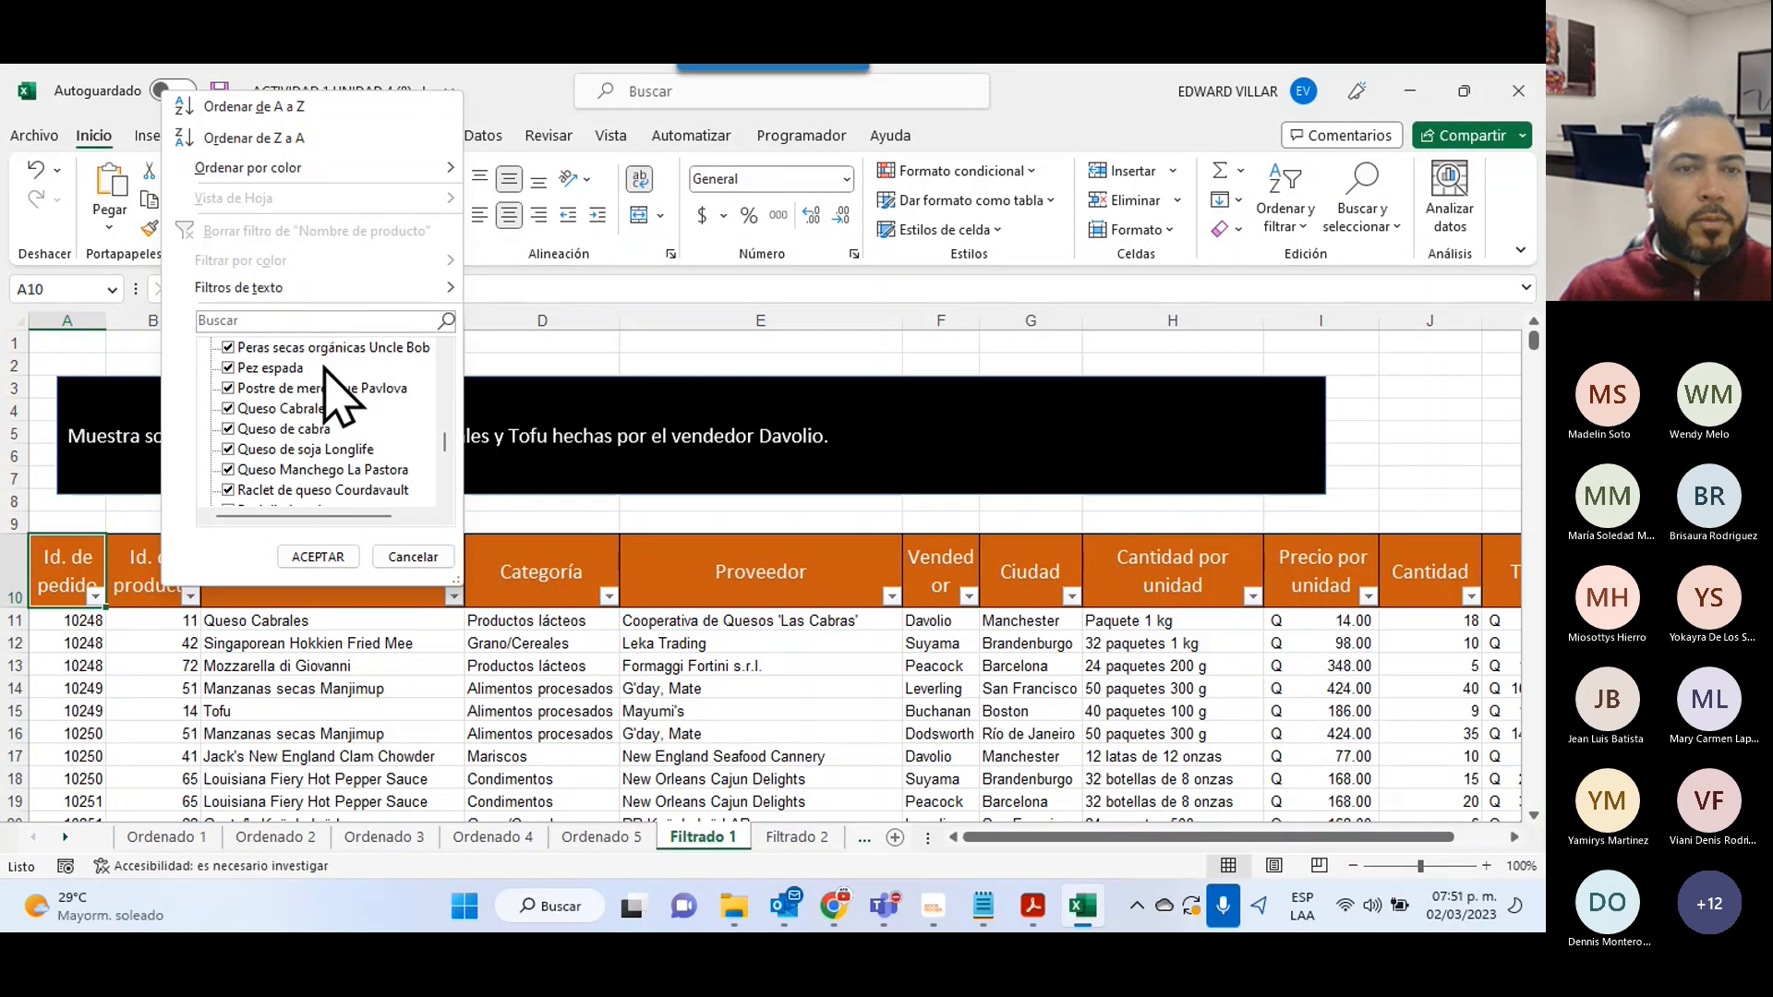
- Filter Nombre de producto to show only Tofu and Queso Cabrales
scroll(323, 367, up, 5)
drag(445, 414, 442, 322)
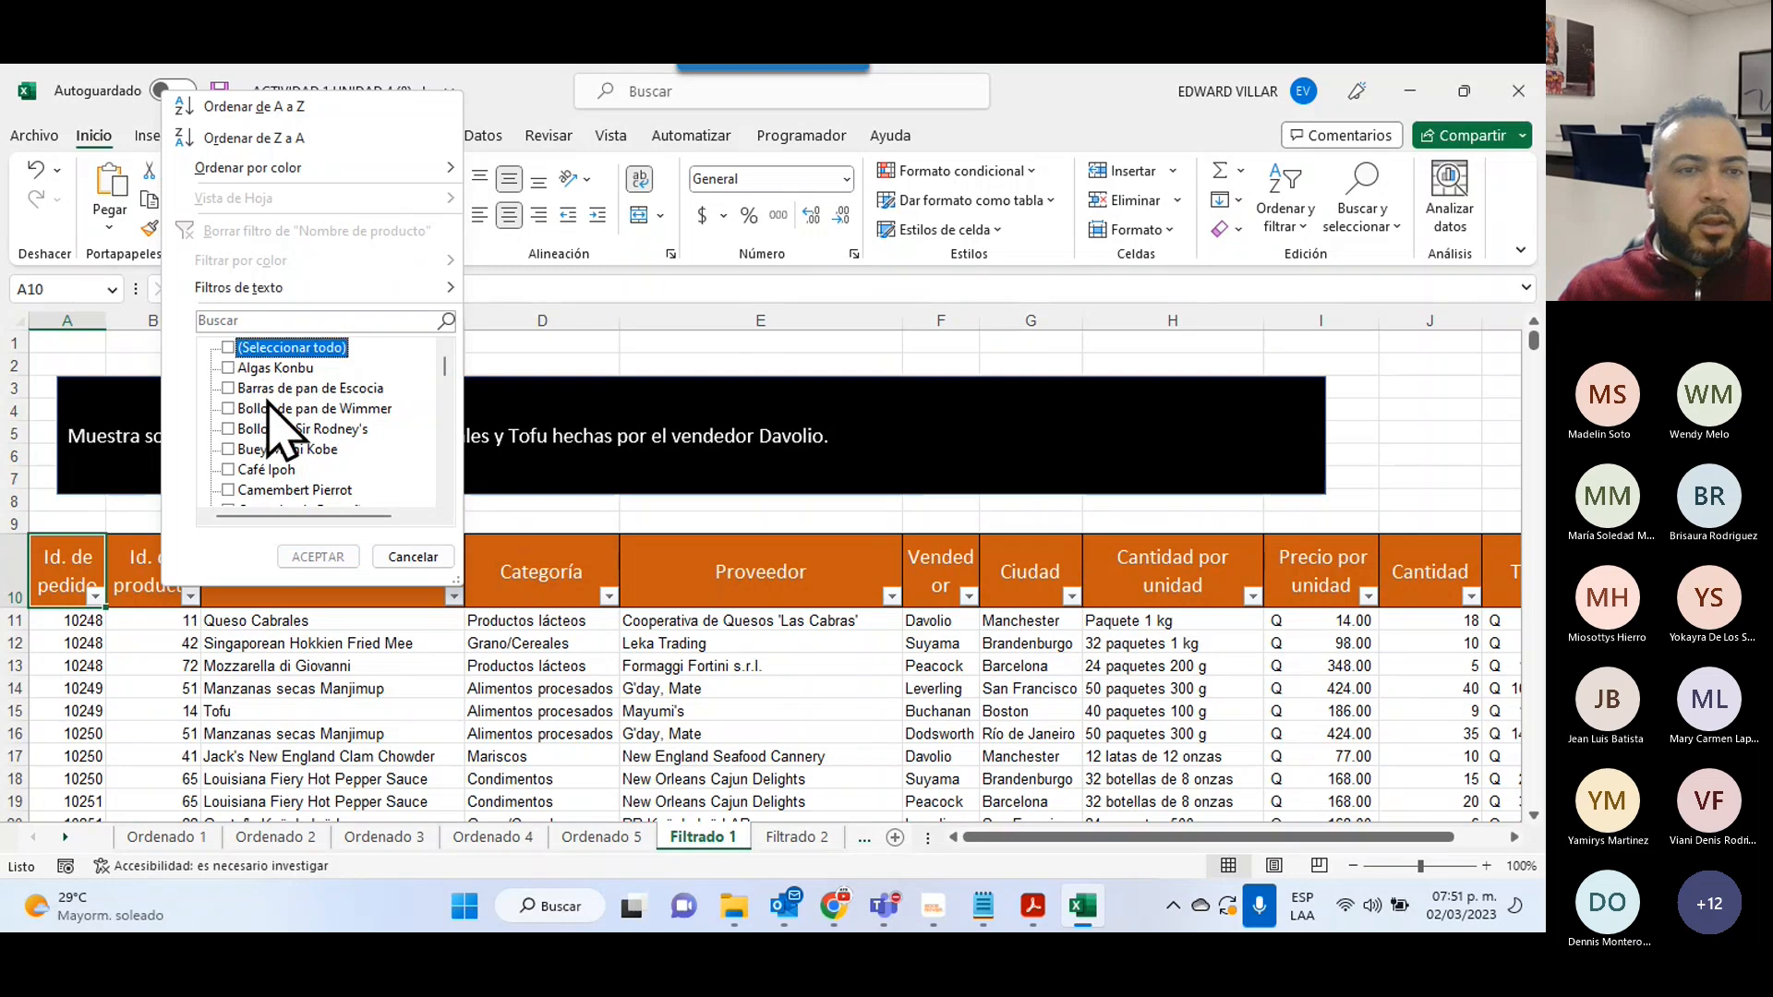
click(277, 348)
scroll(295, 475, down, 3)
scroll(296, 476, down, 15)
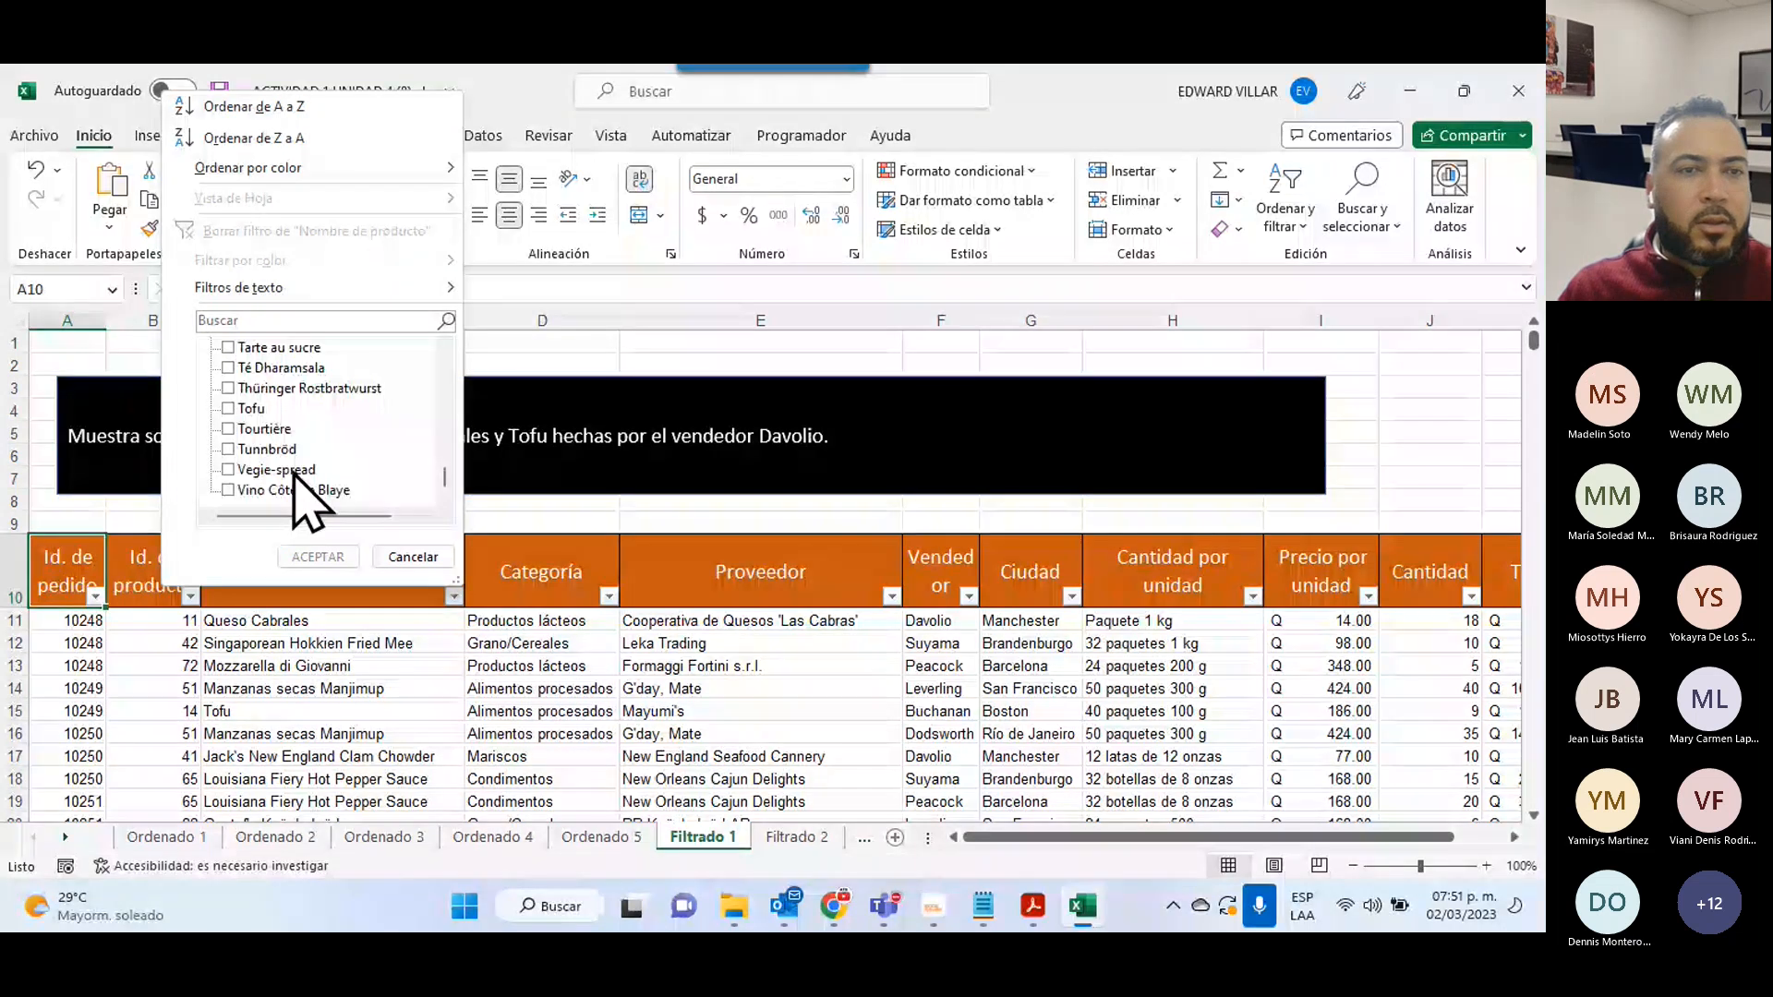
click(233, 408)
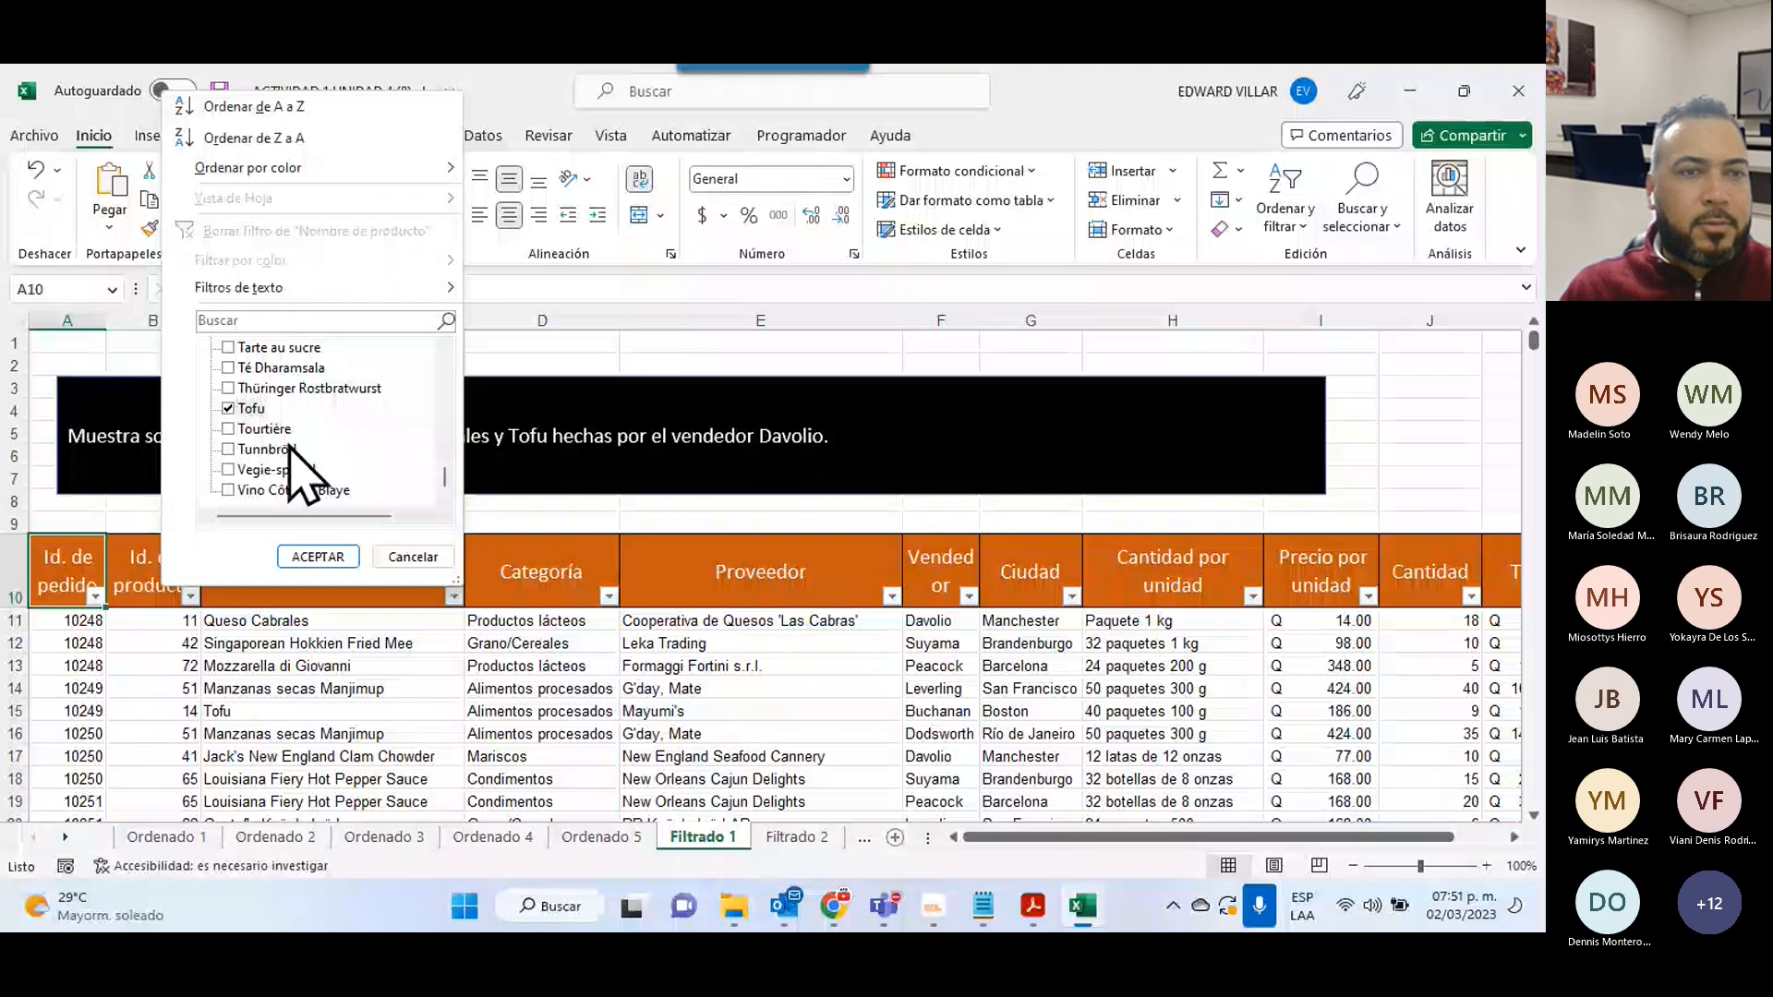
scroll(289, 453, up, 5)
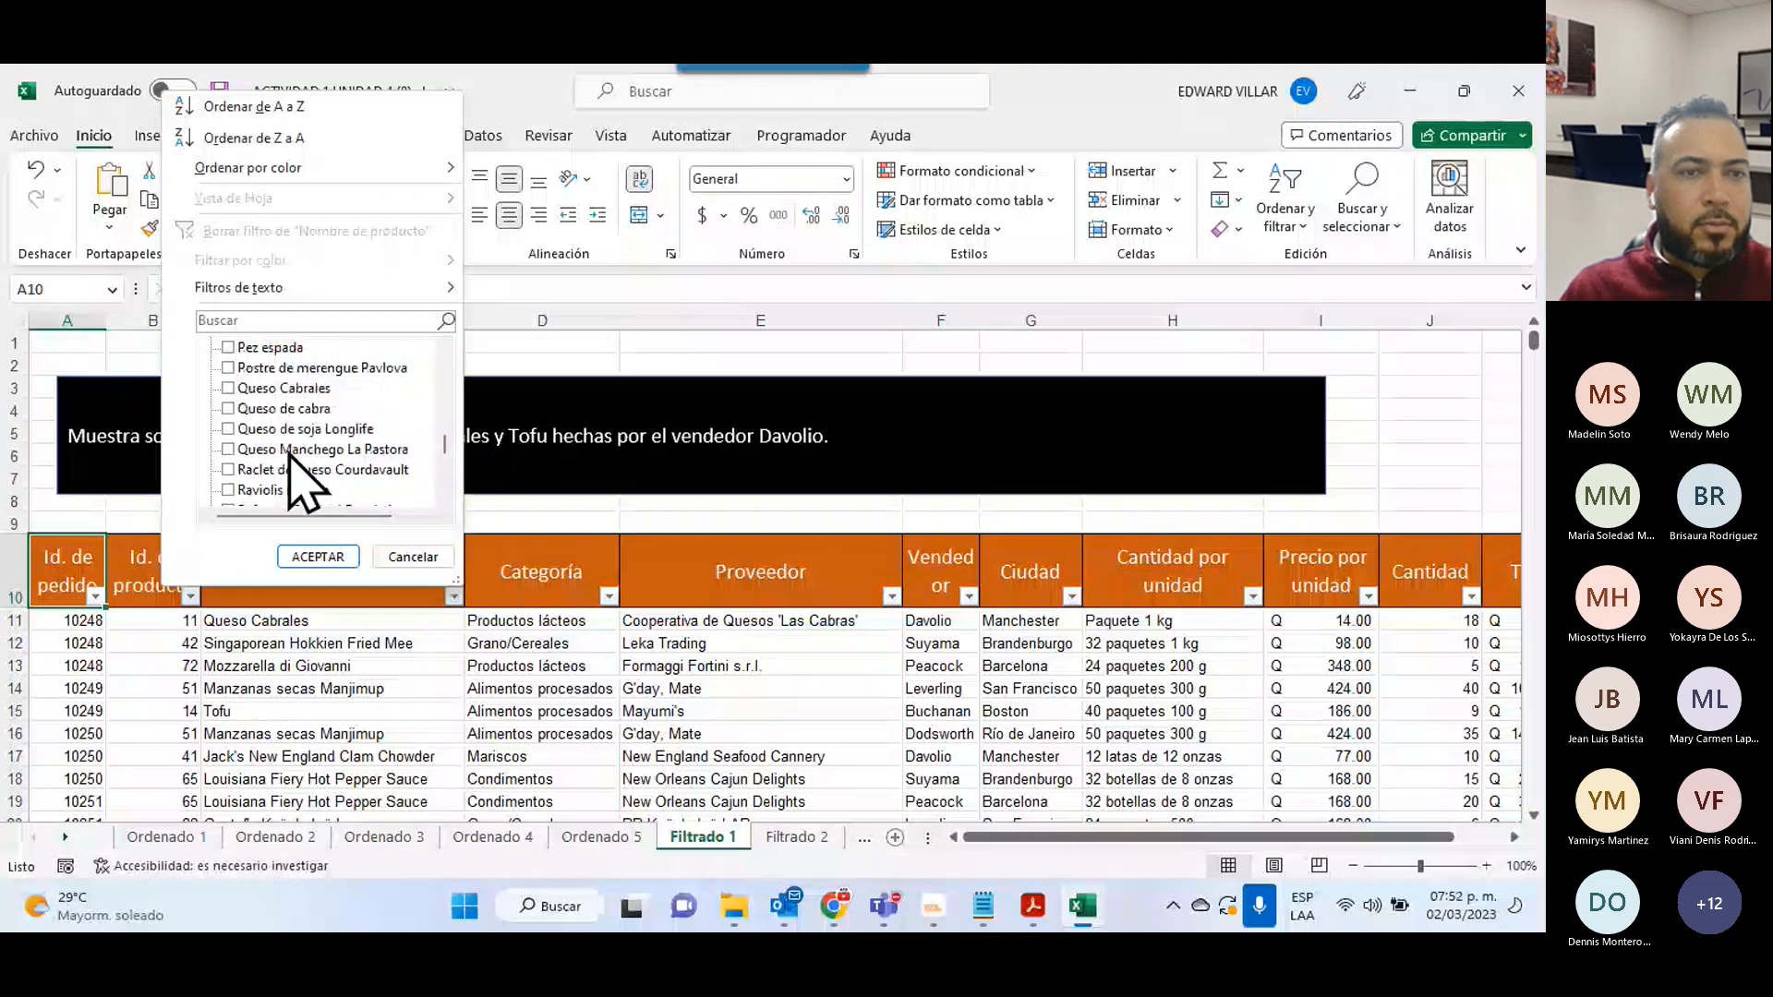
click(228, 388)
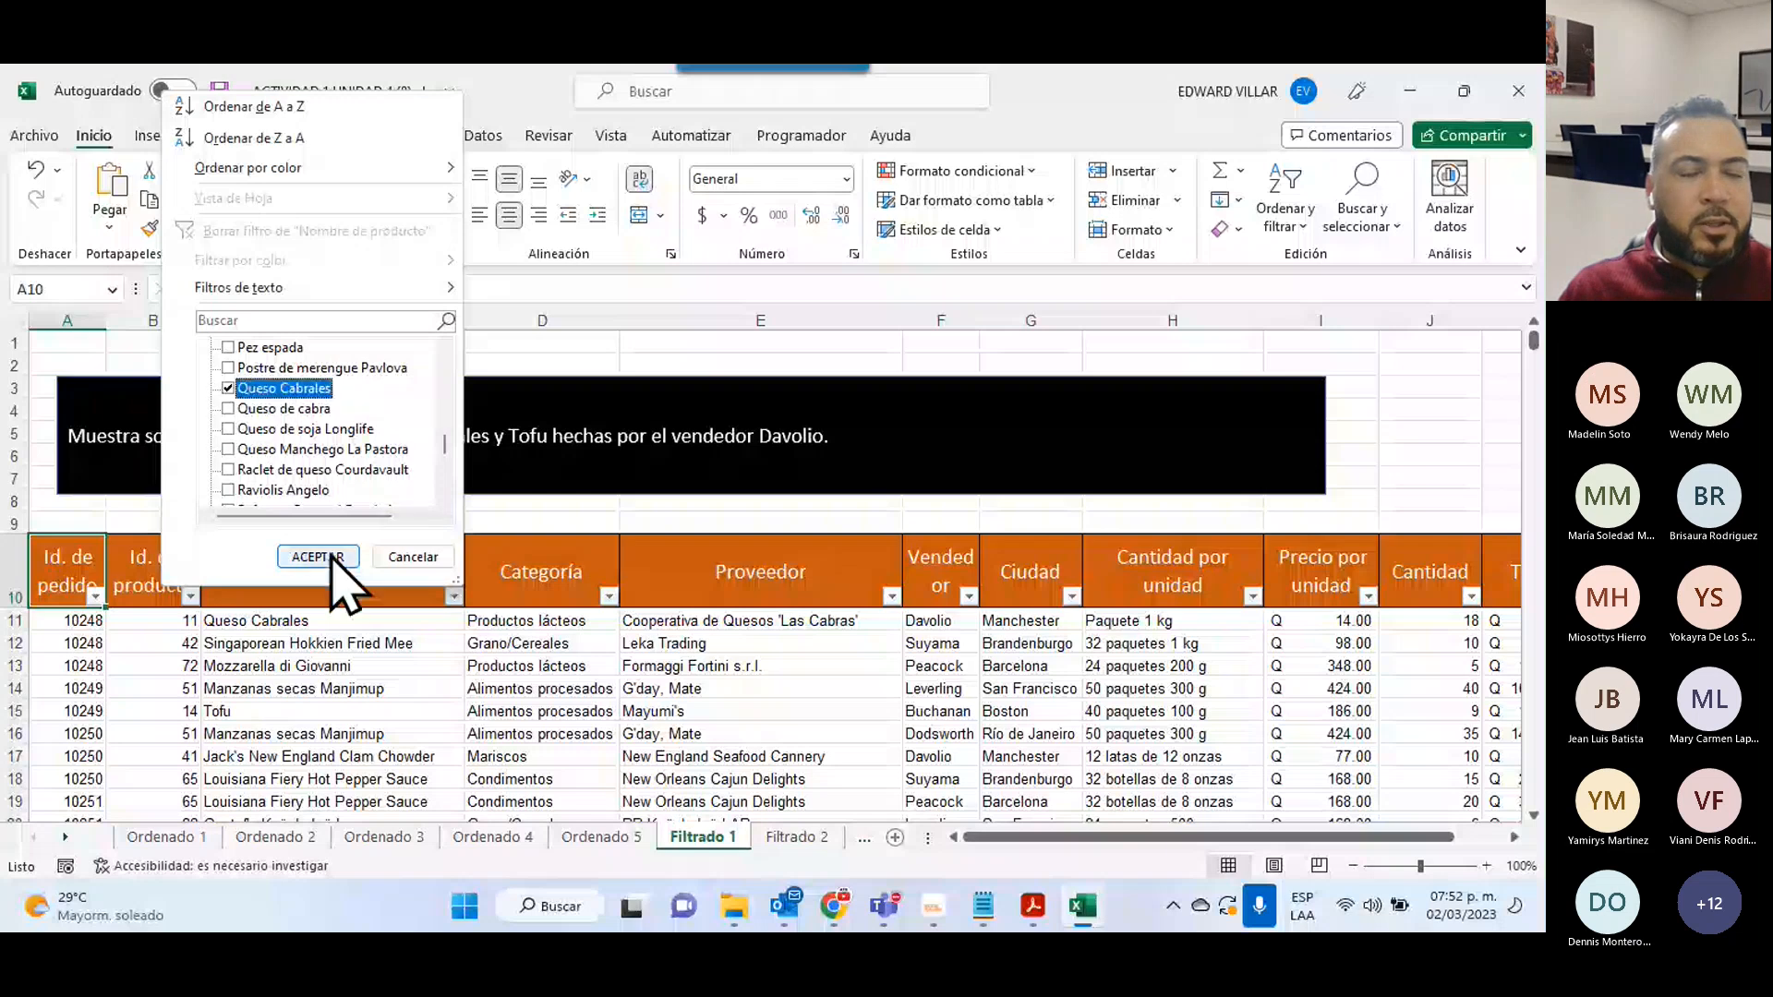
click(319, 557)
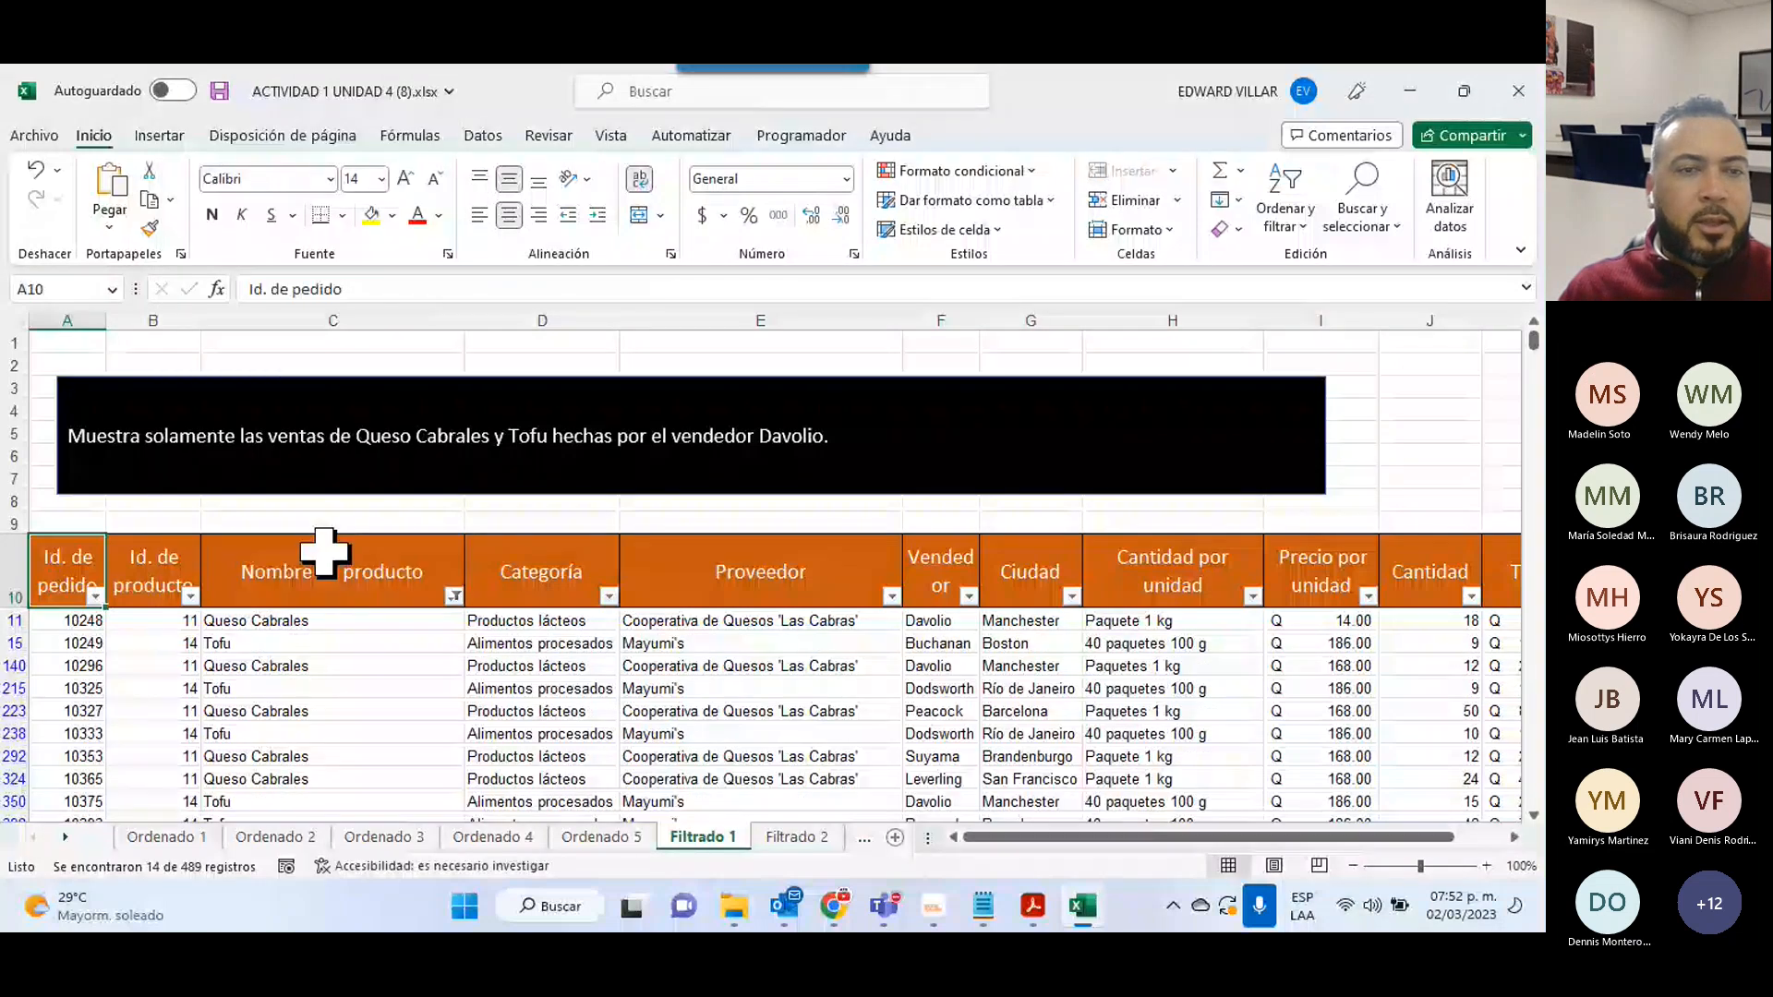
- Filter the Vendedor column of Filtrado 1 to show only the salesperson named in the sheet's instruction
scroll(323, 551, down, 3)
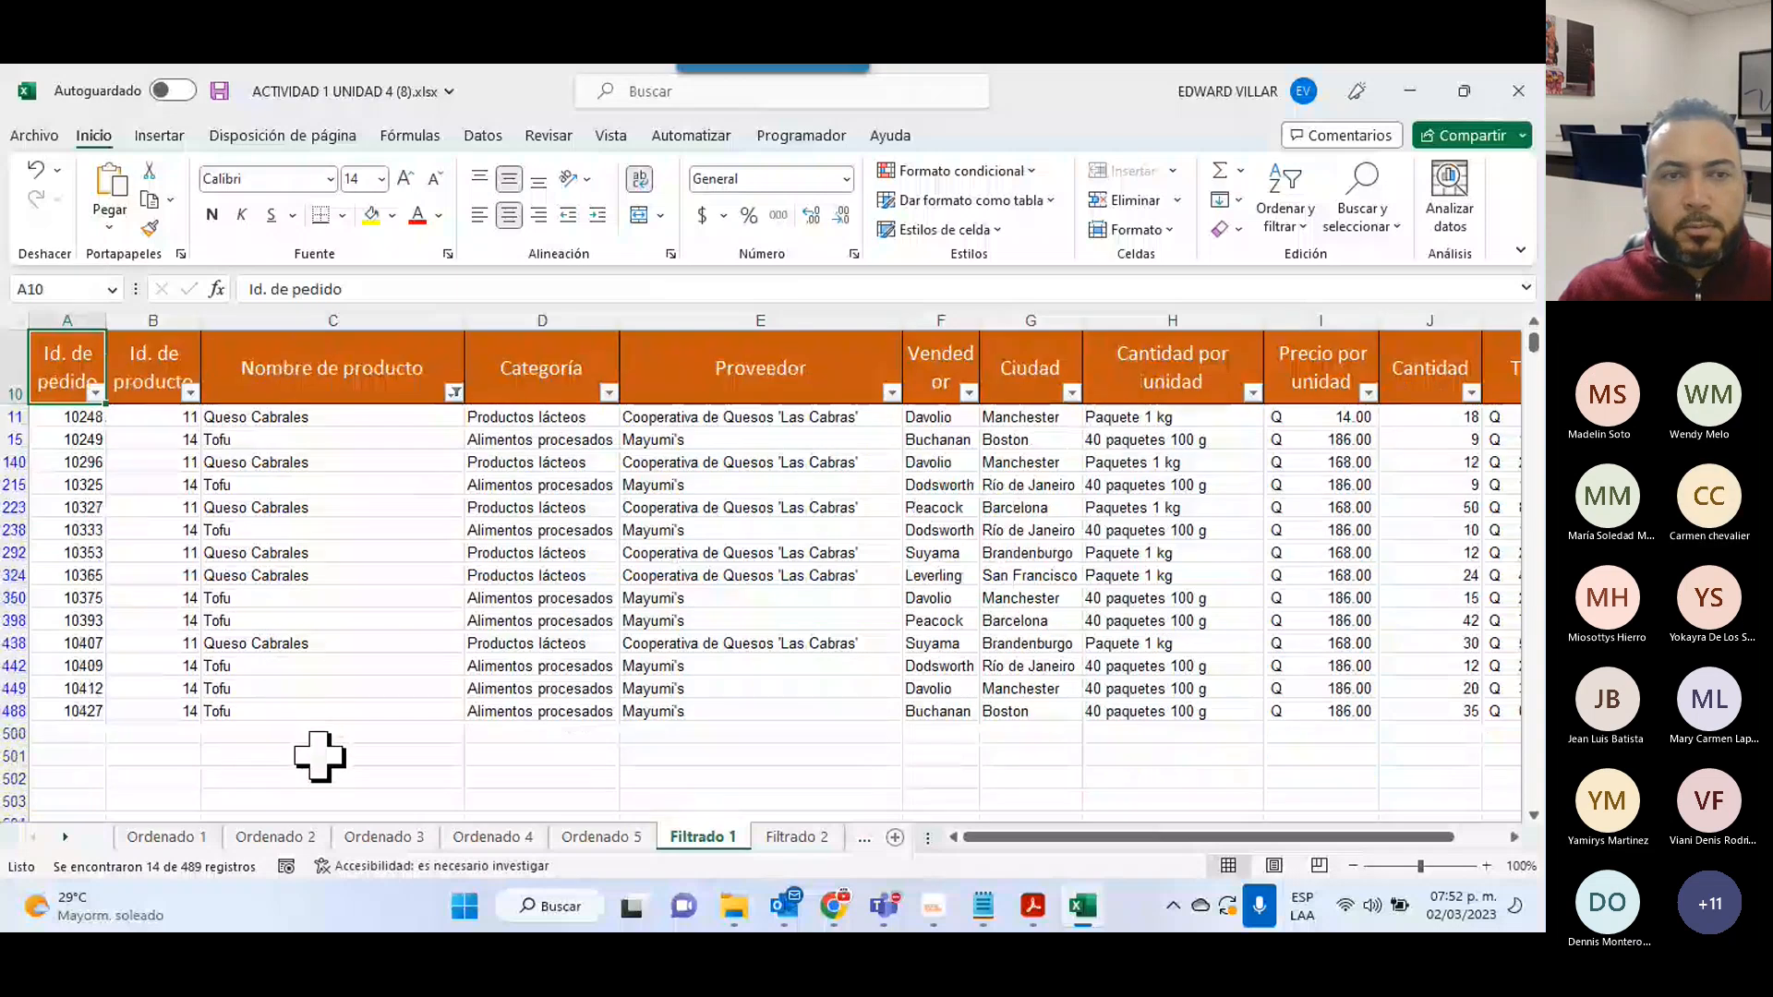
scroll(320, 756, up, 2)
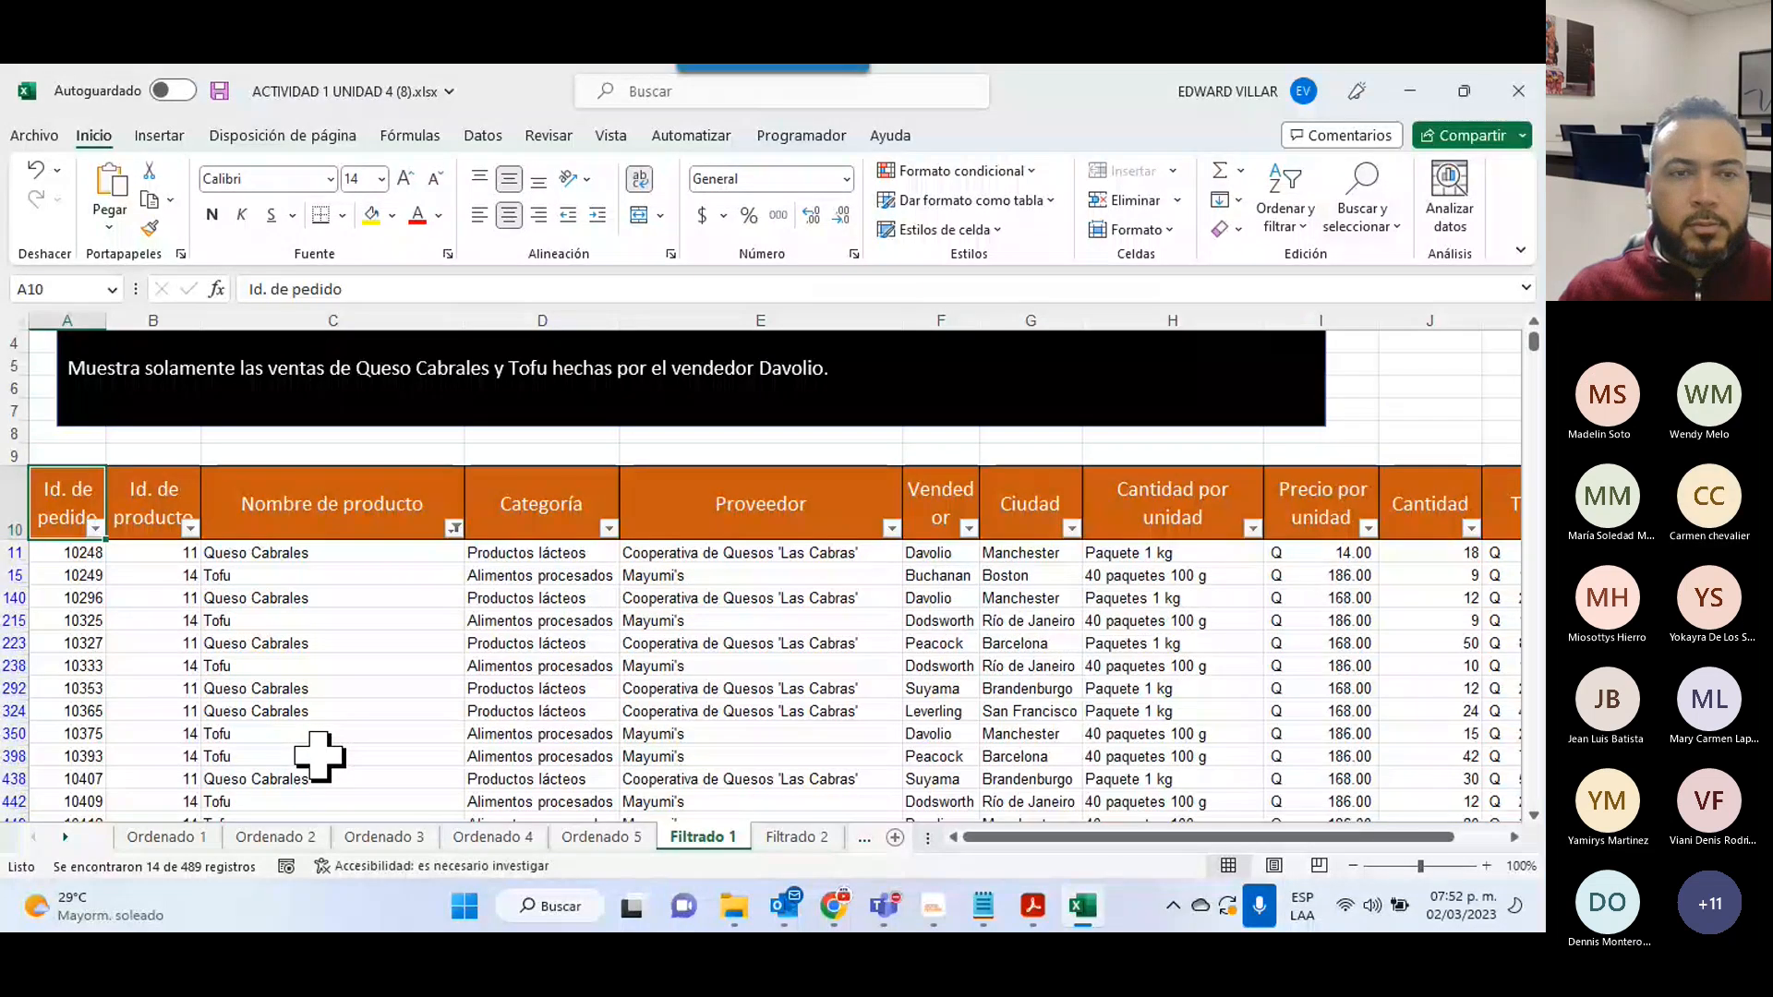
scroll(320, 756, up, 1)
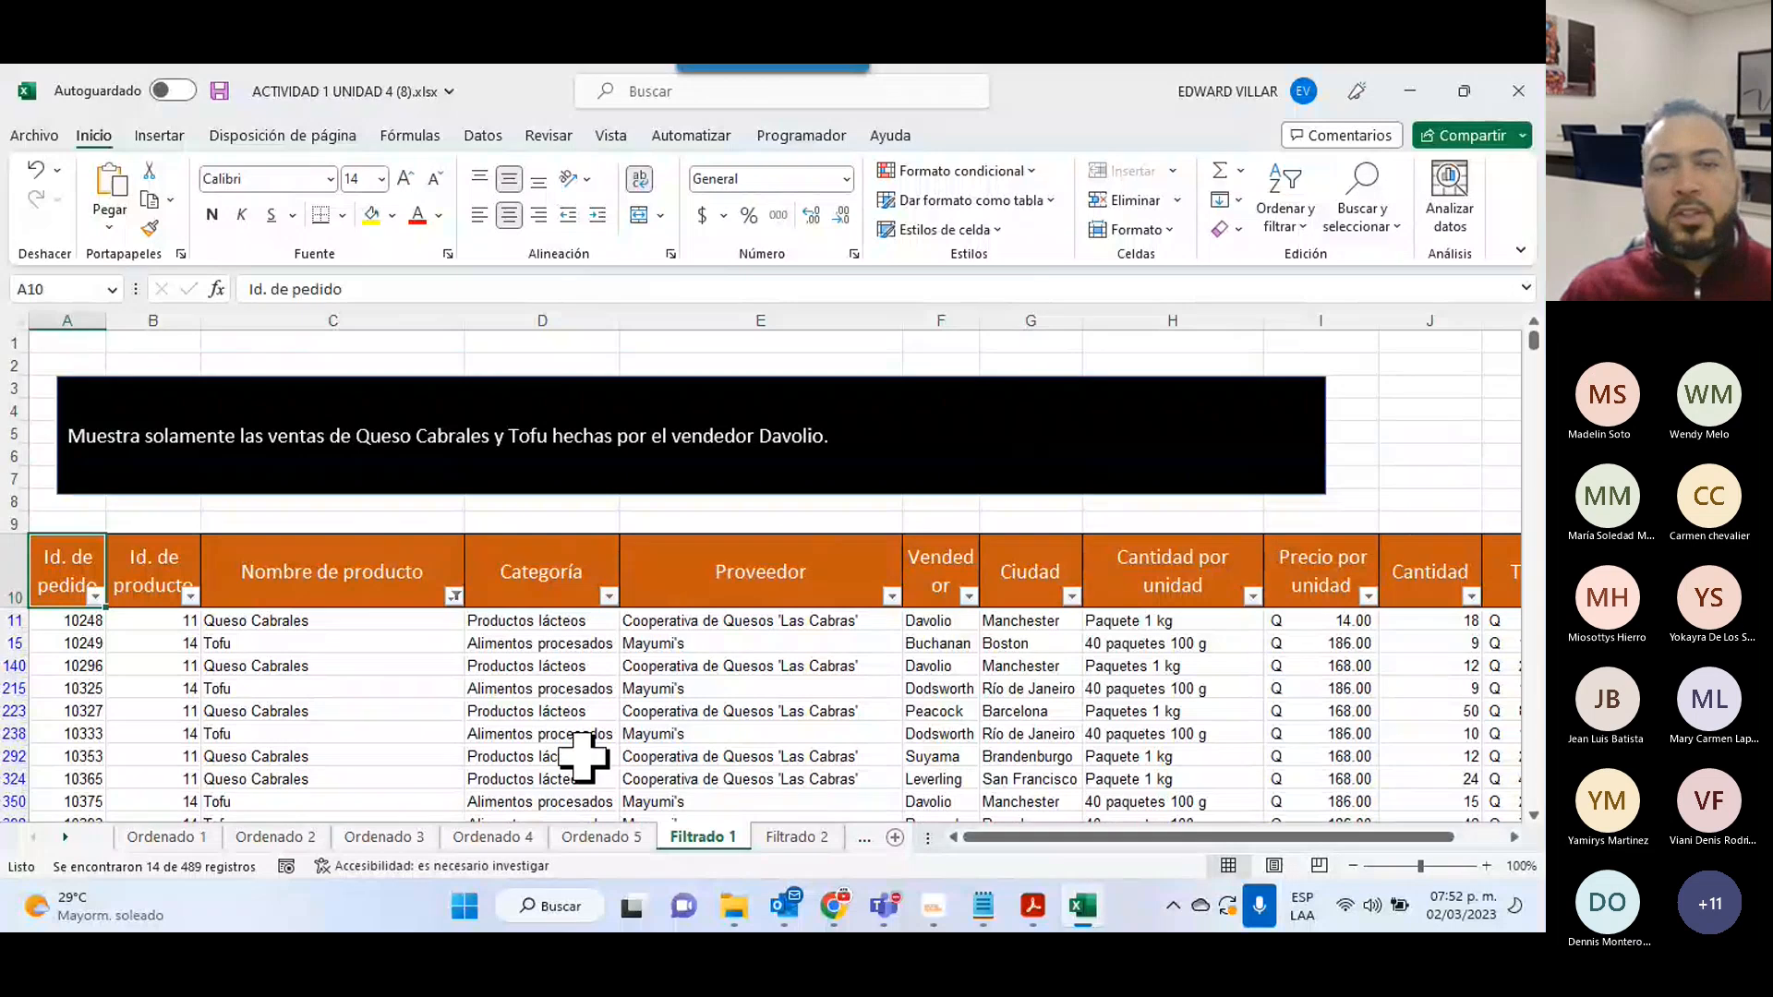
scroll(583, 756, down, 1)
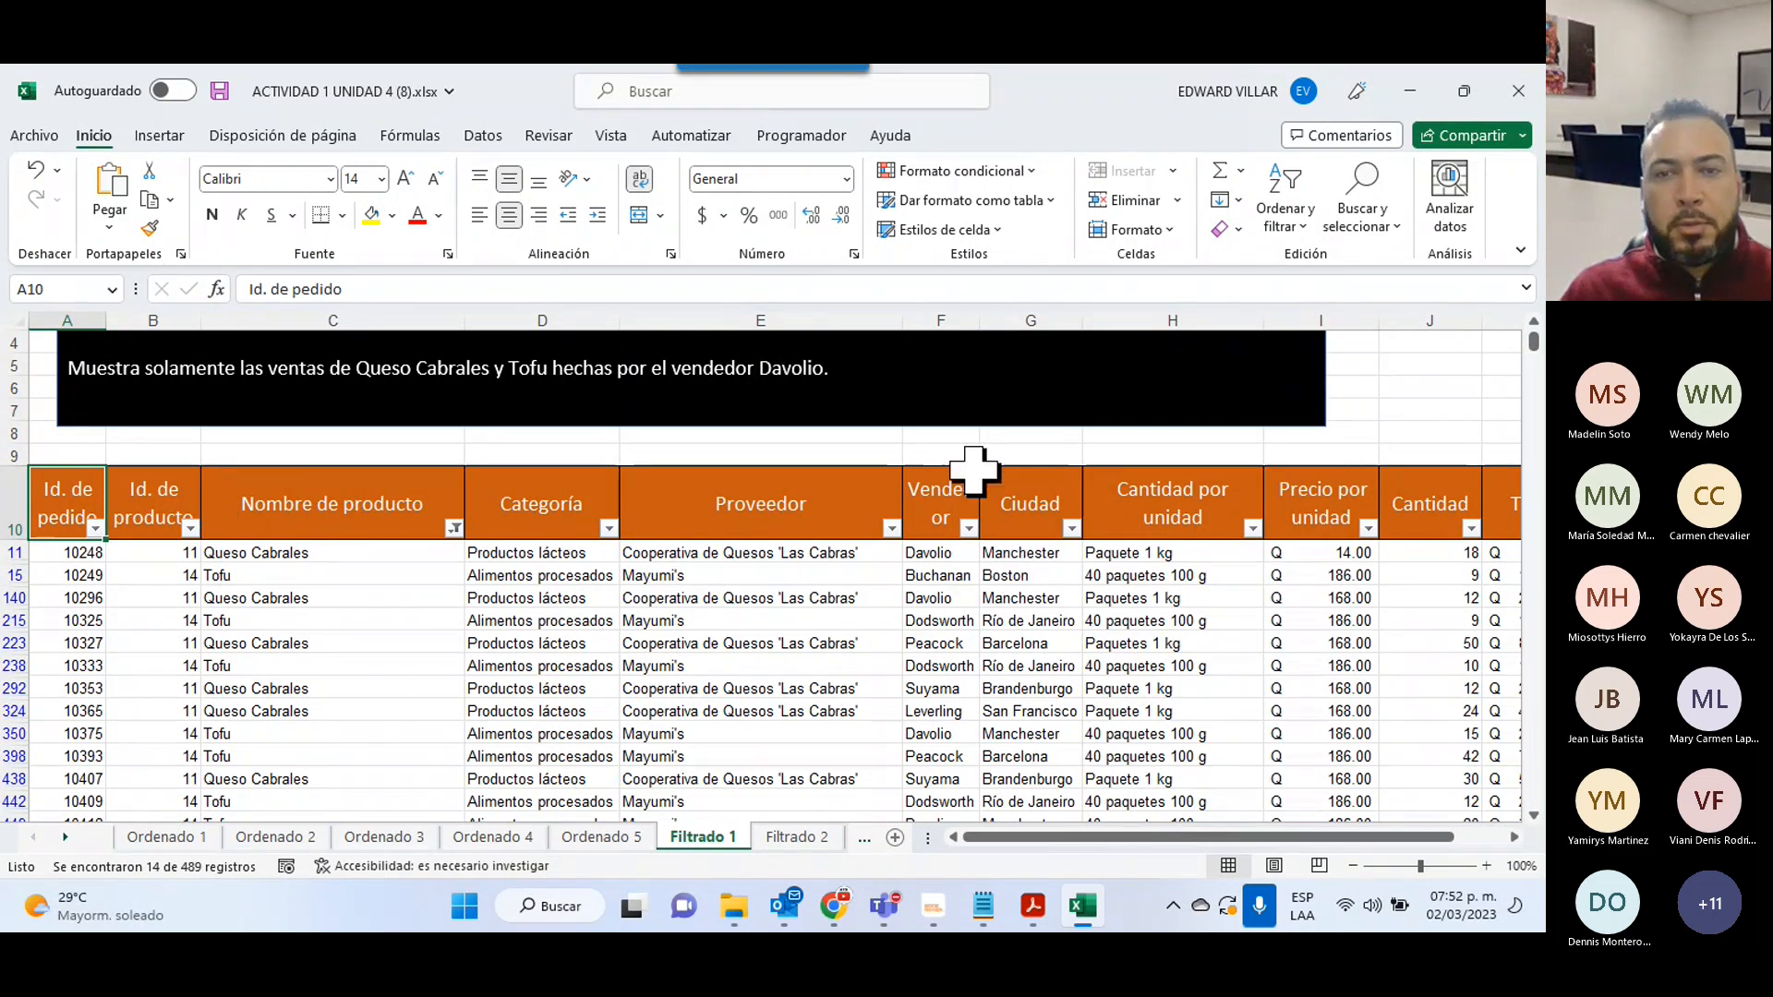
click(968, 528)
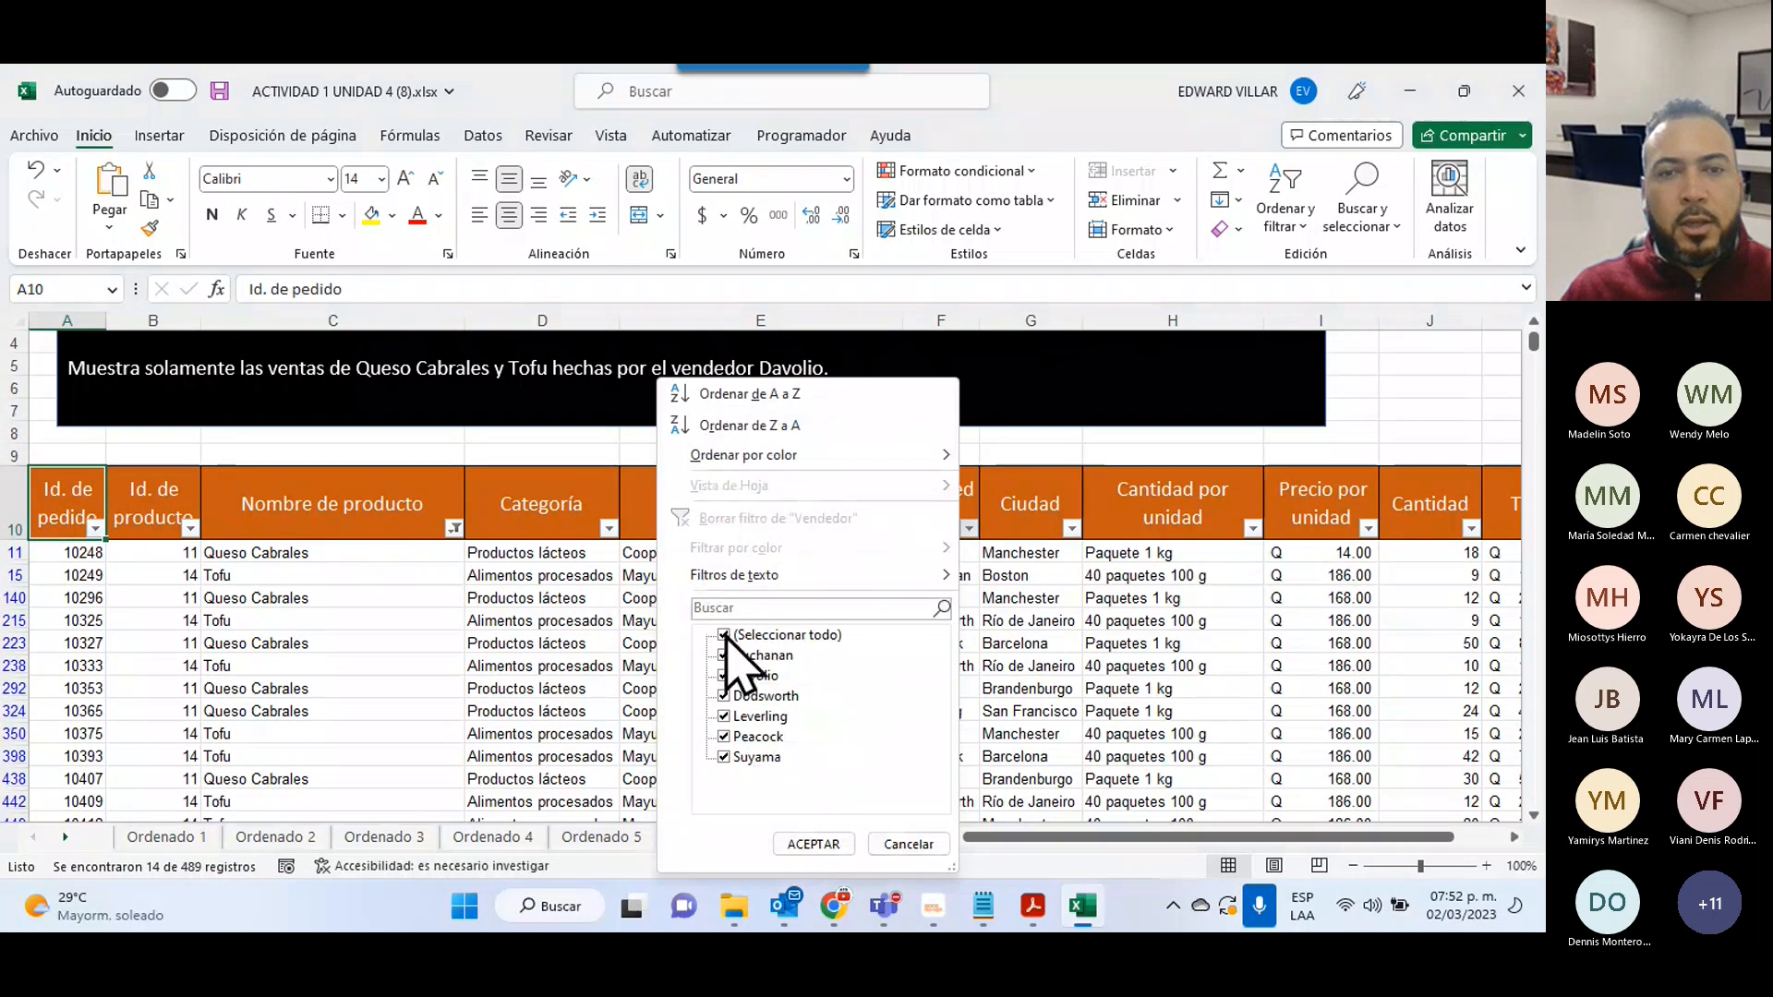
click(723, 635)
click(725, 675)
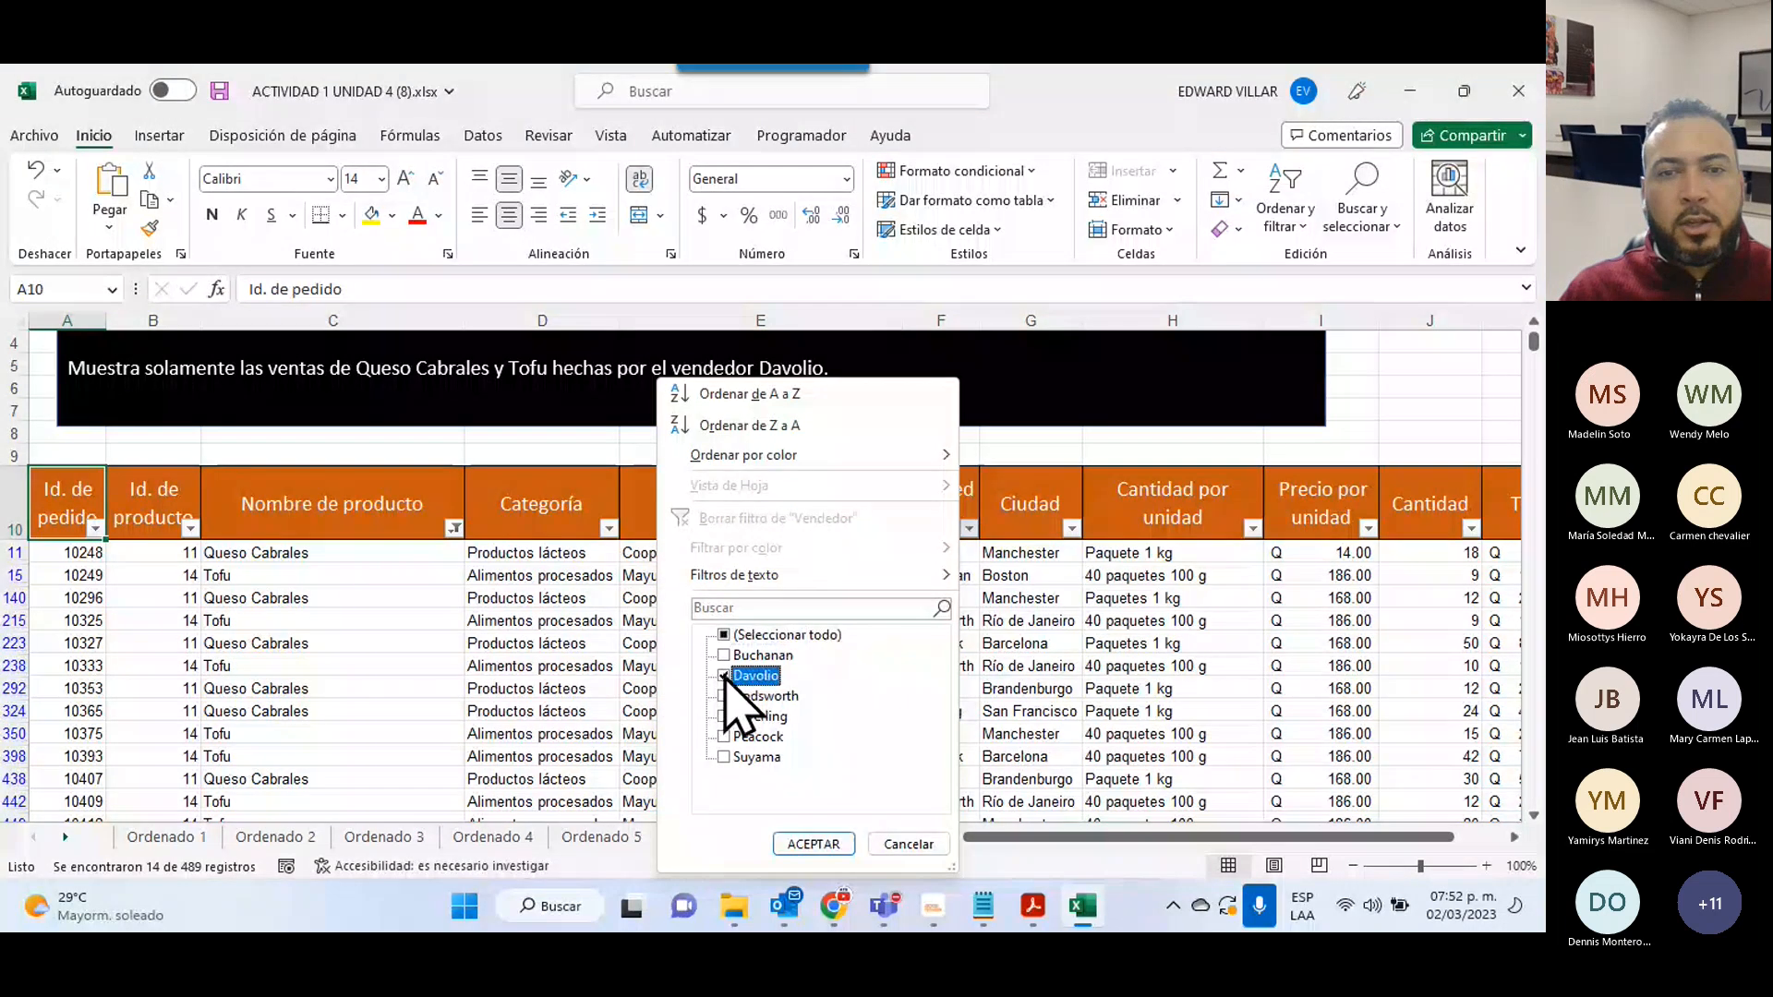
click(813, 844)
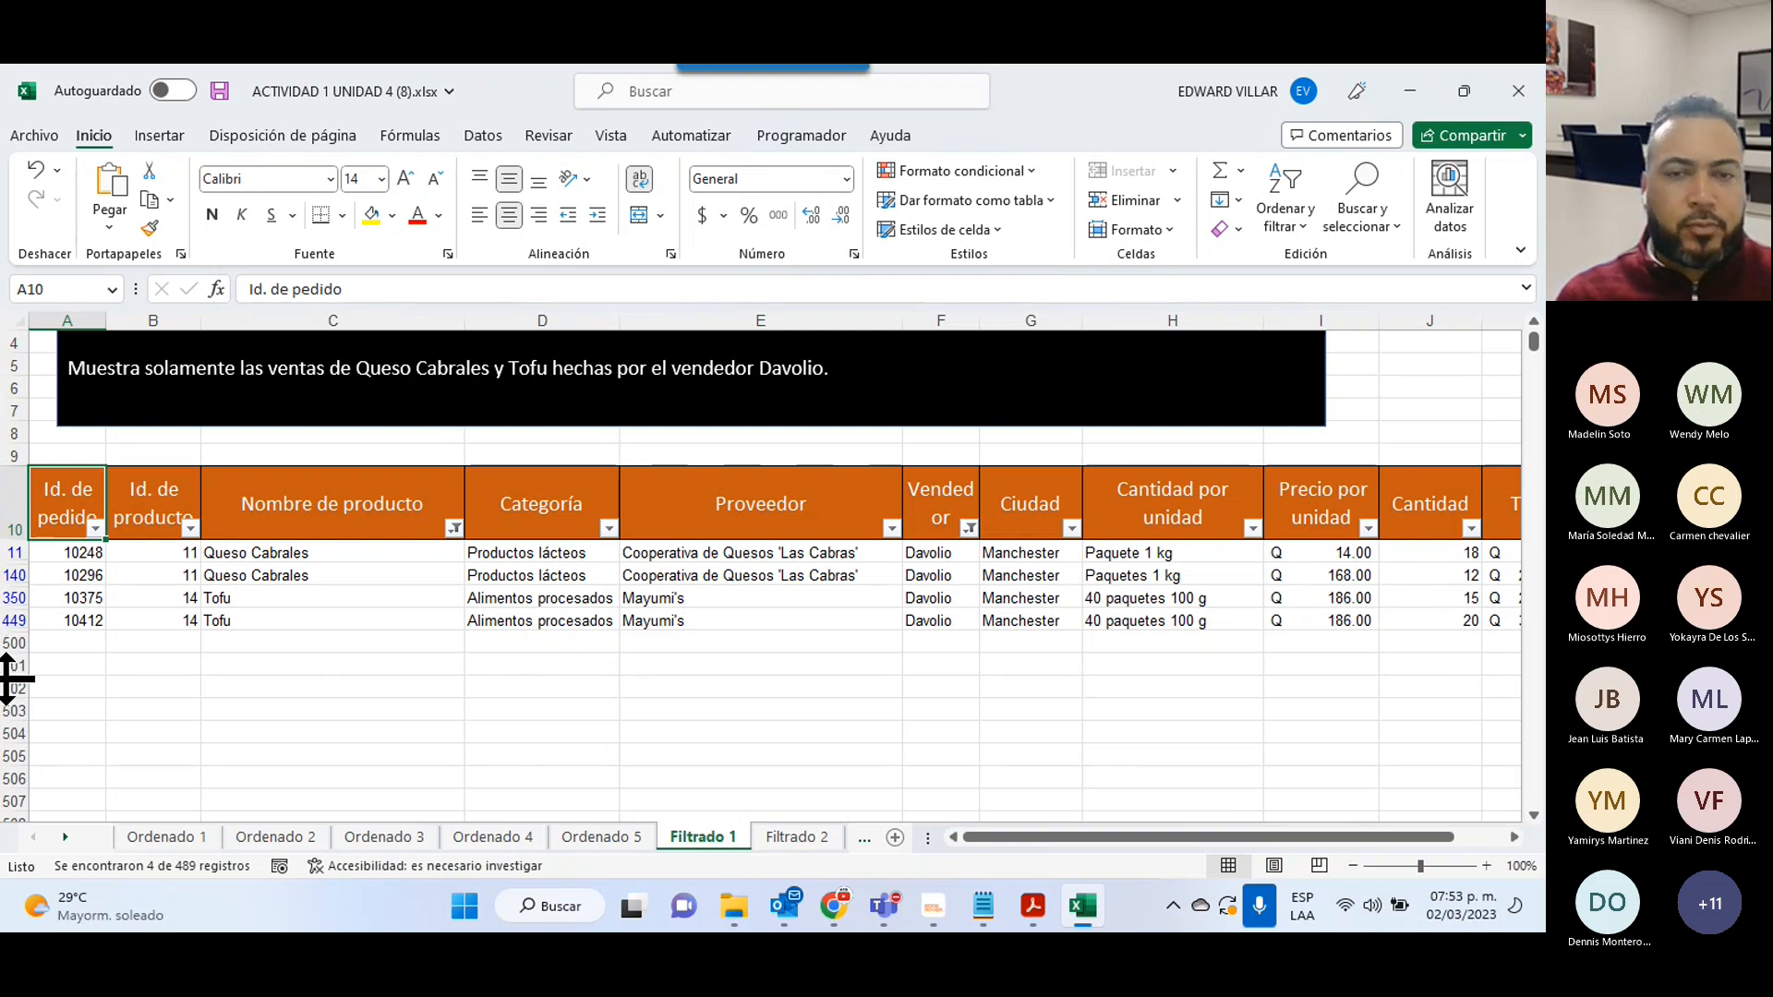
- Open the Filtrado 2 sheet, go to its instruction, and turn on filters for header row 10
click(798, 836)
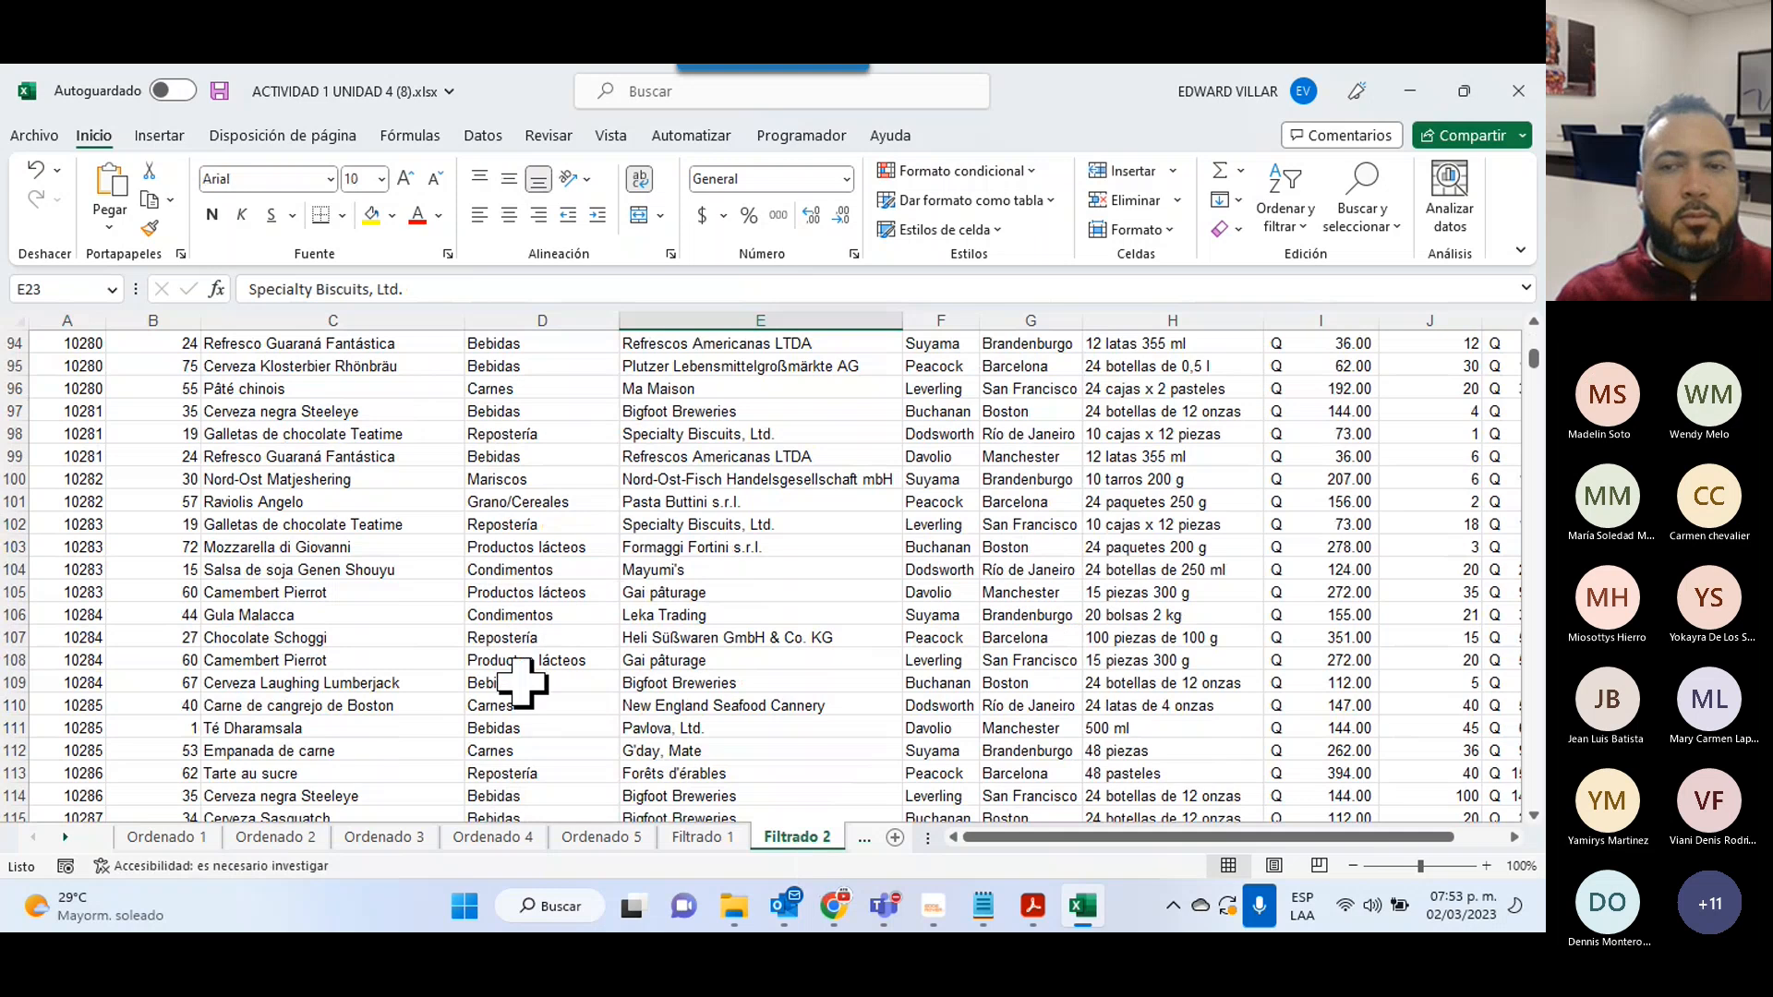
scroll(560, 645, up, 20)
scroll(560, 644, up, 7)
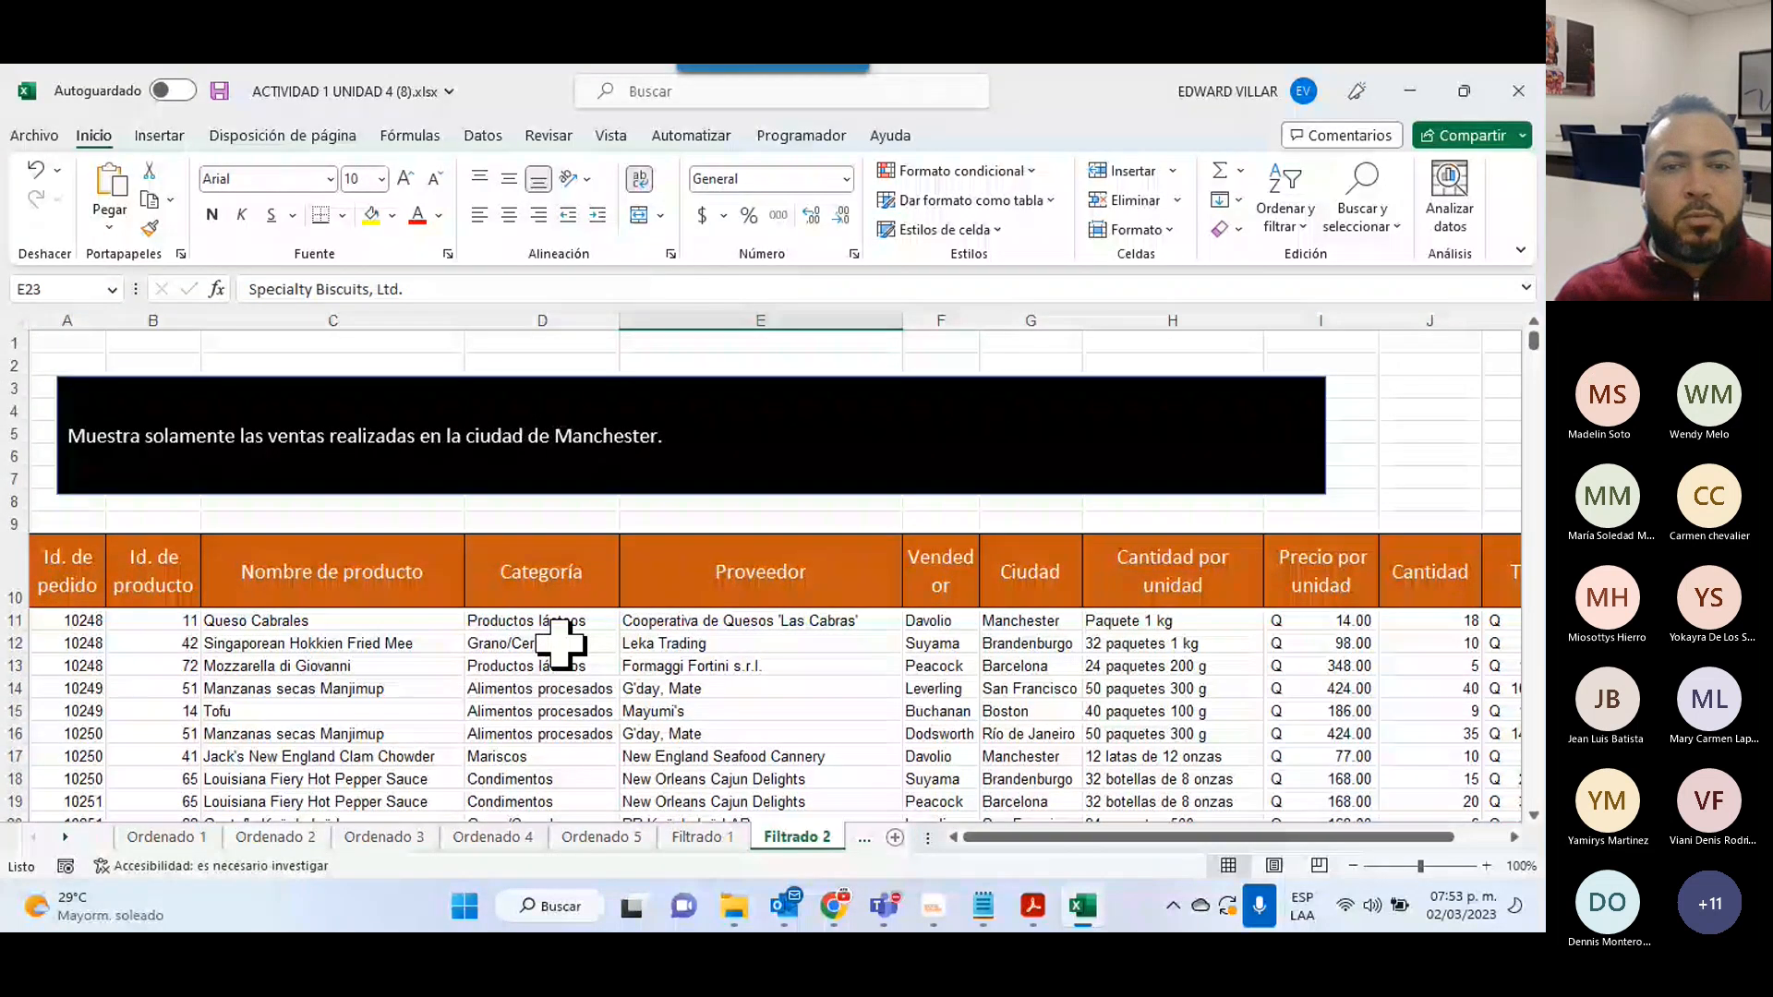
click(15, 577)
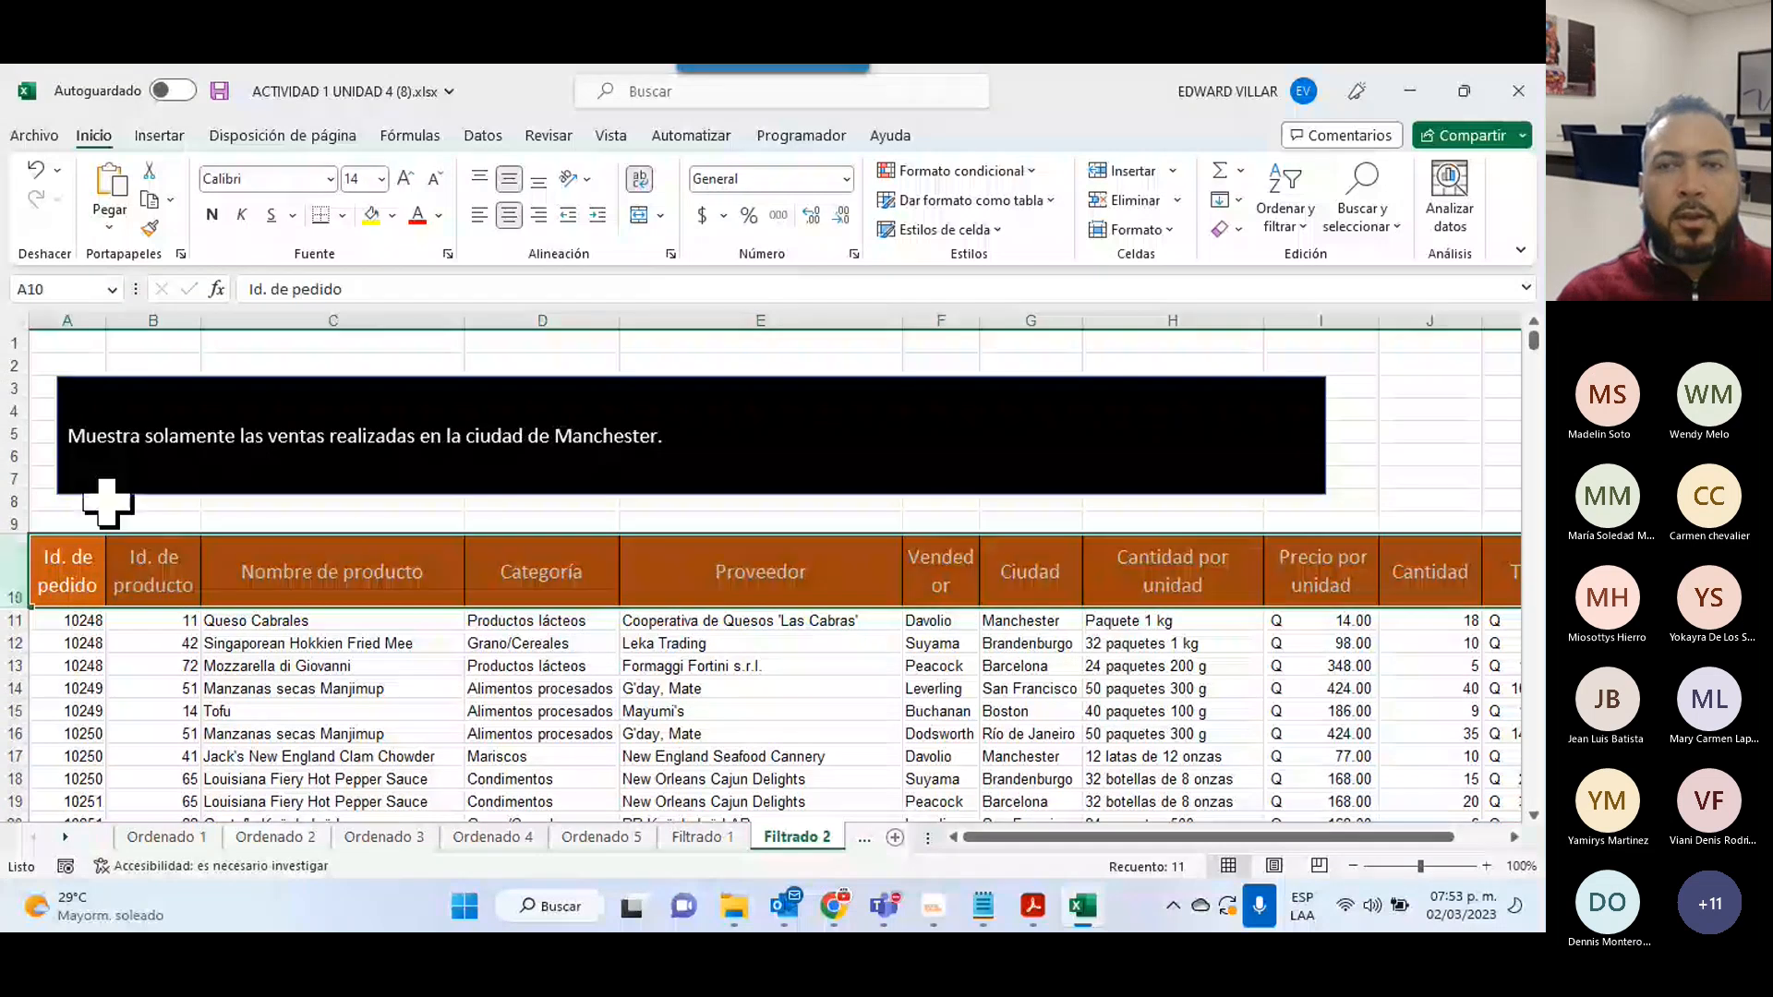
click(1285, 214)
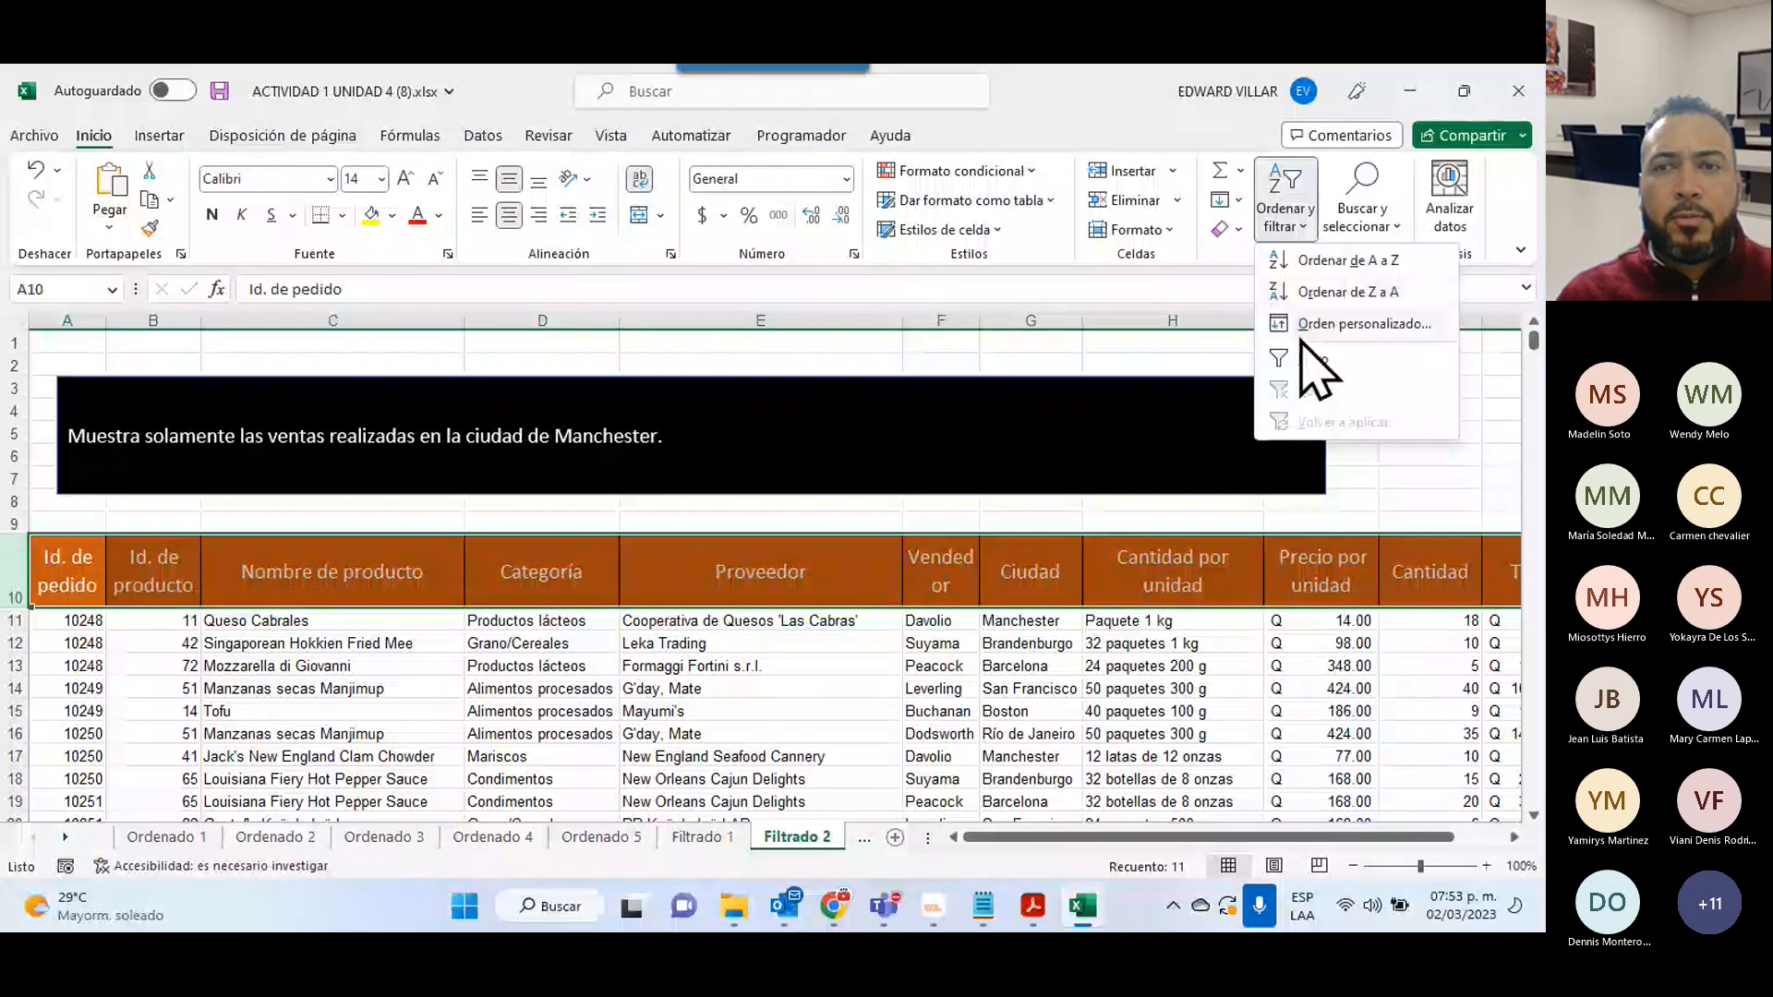
click(1302, 355)
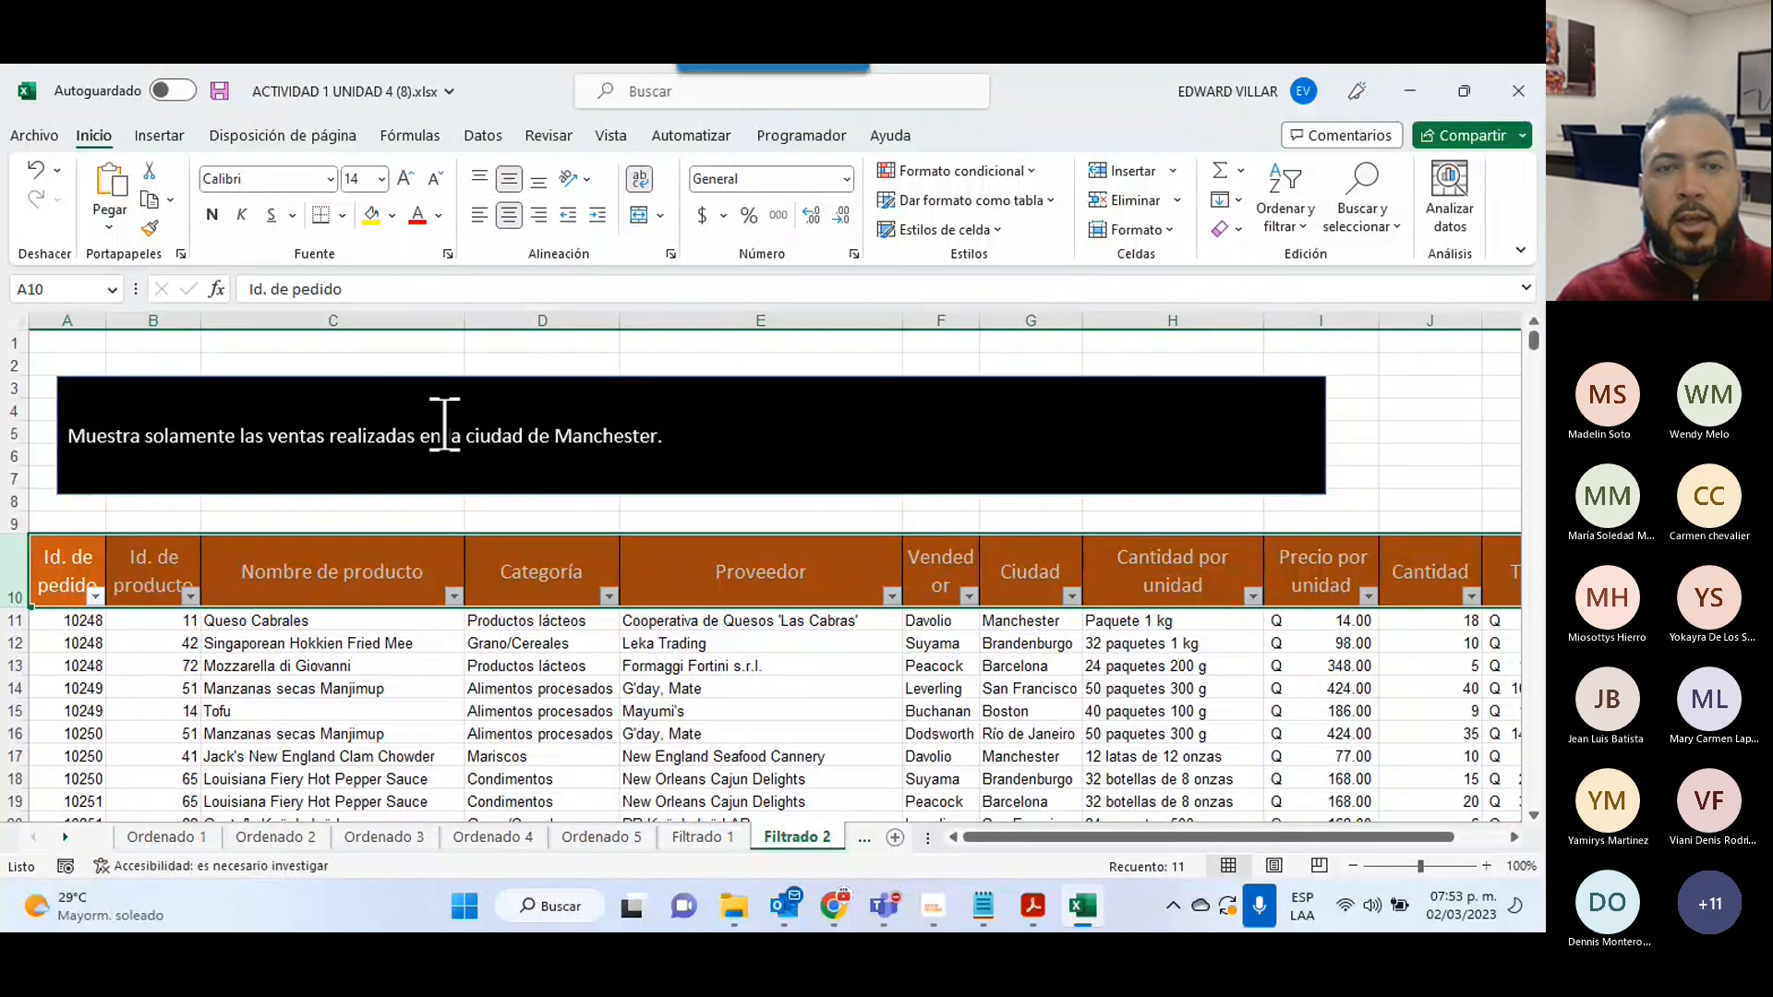
- Filter the Ciudad column of Filtrado 2 to show only Manchester and look through the filtered rows
click(1232, 586)
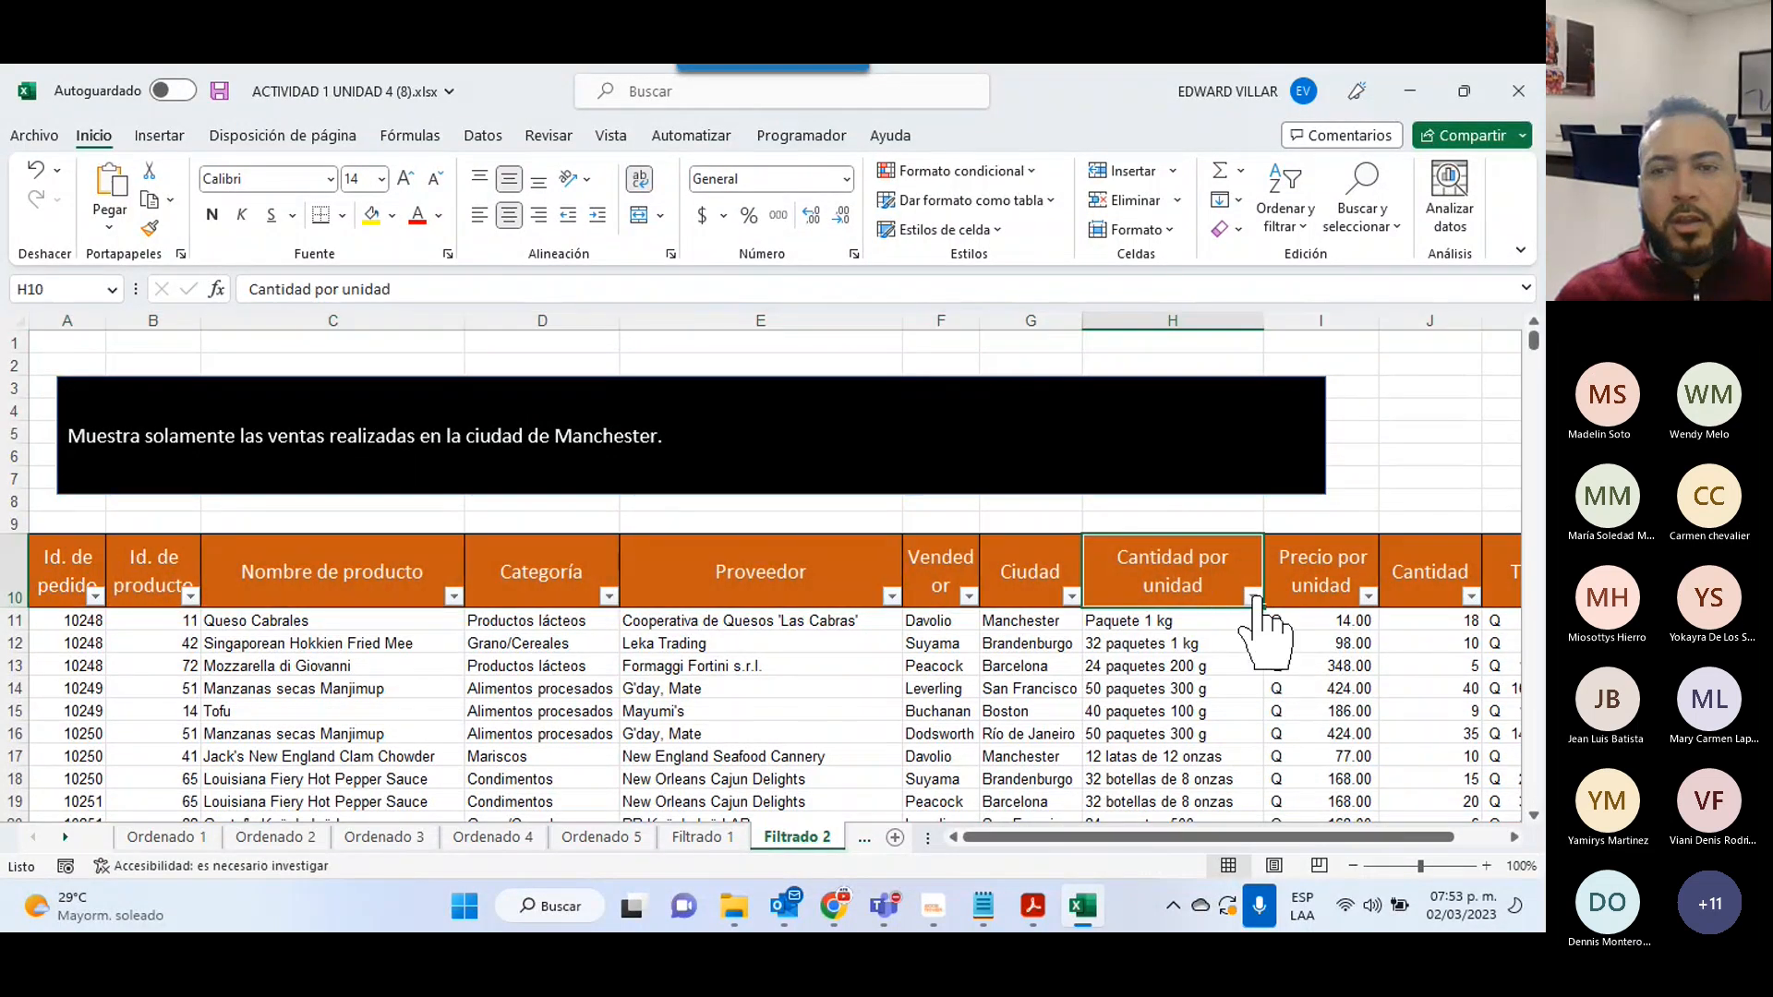
click(1253, 598)
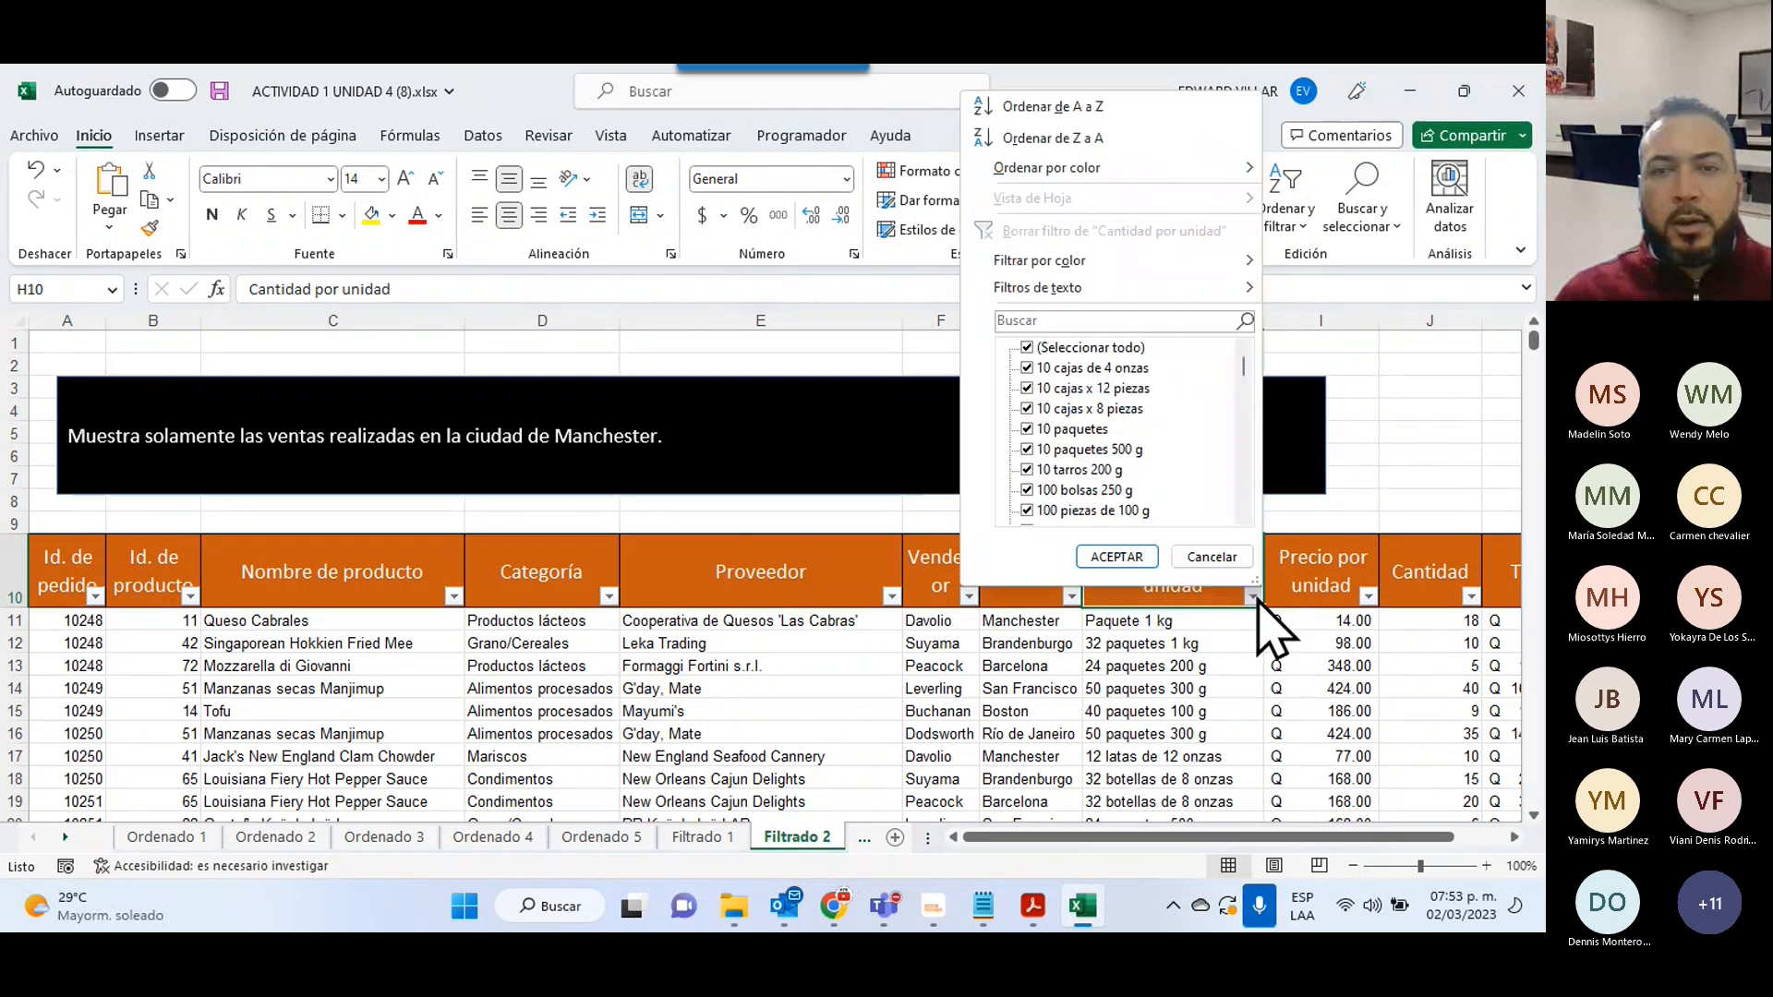
click(1071, 596)
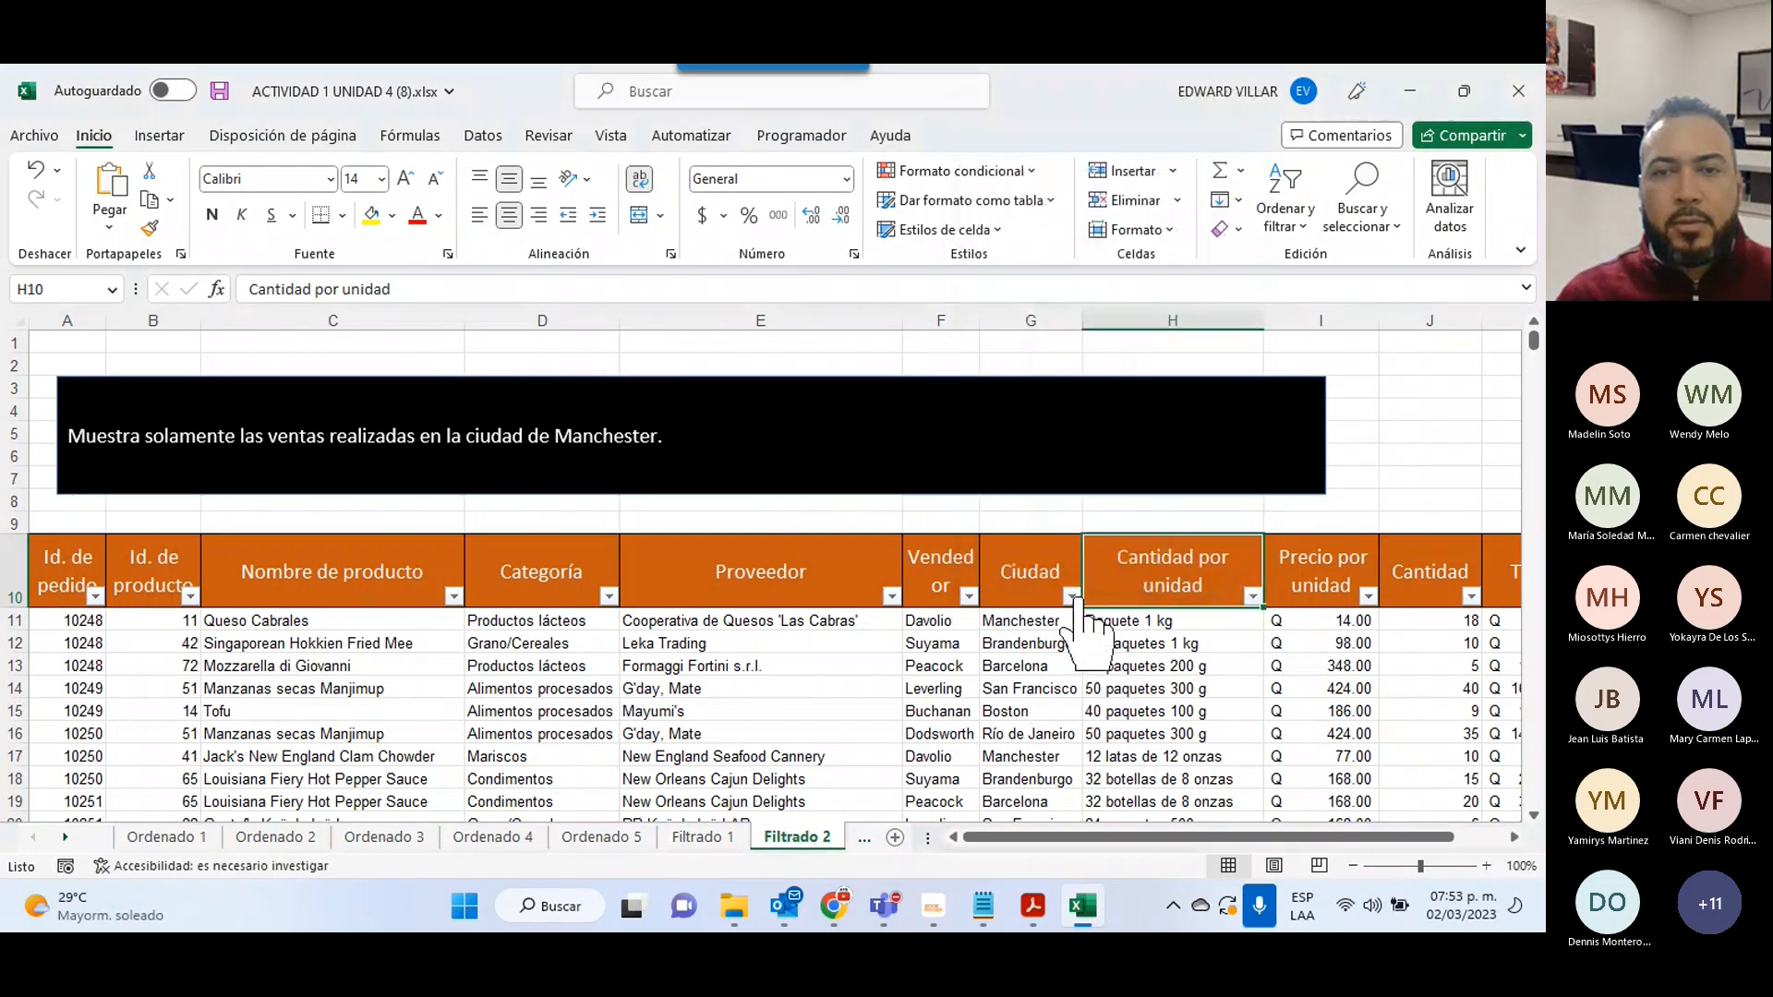
click(1071, 595)
click(848, 347)
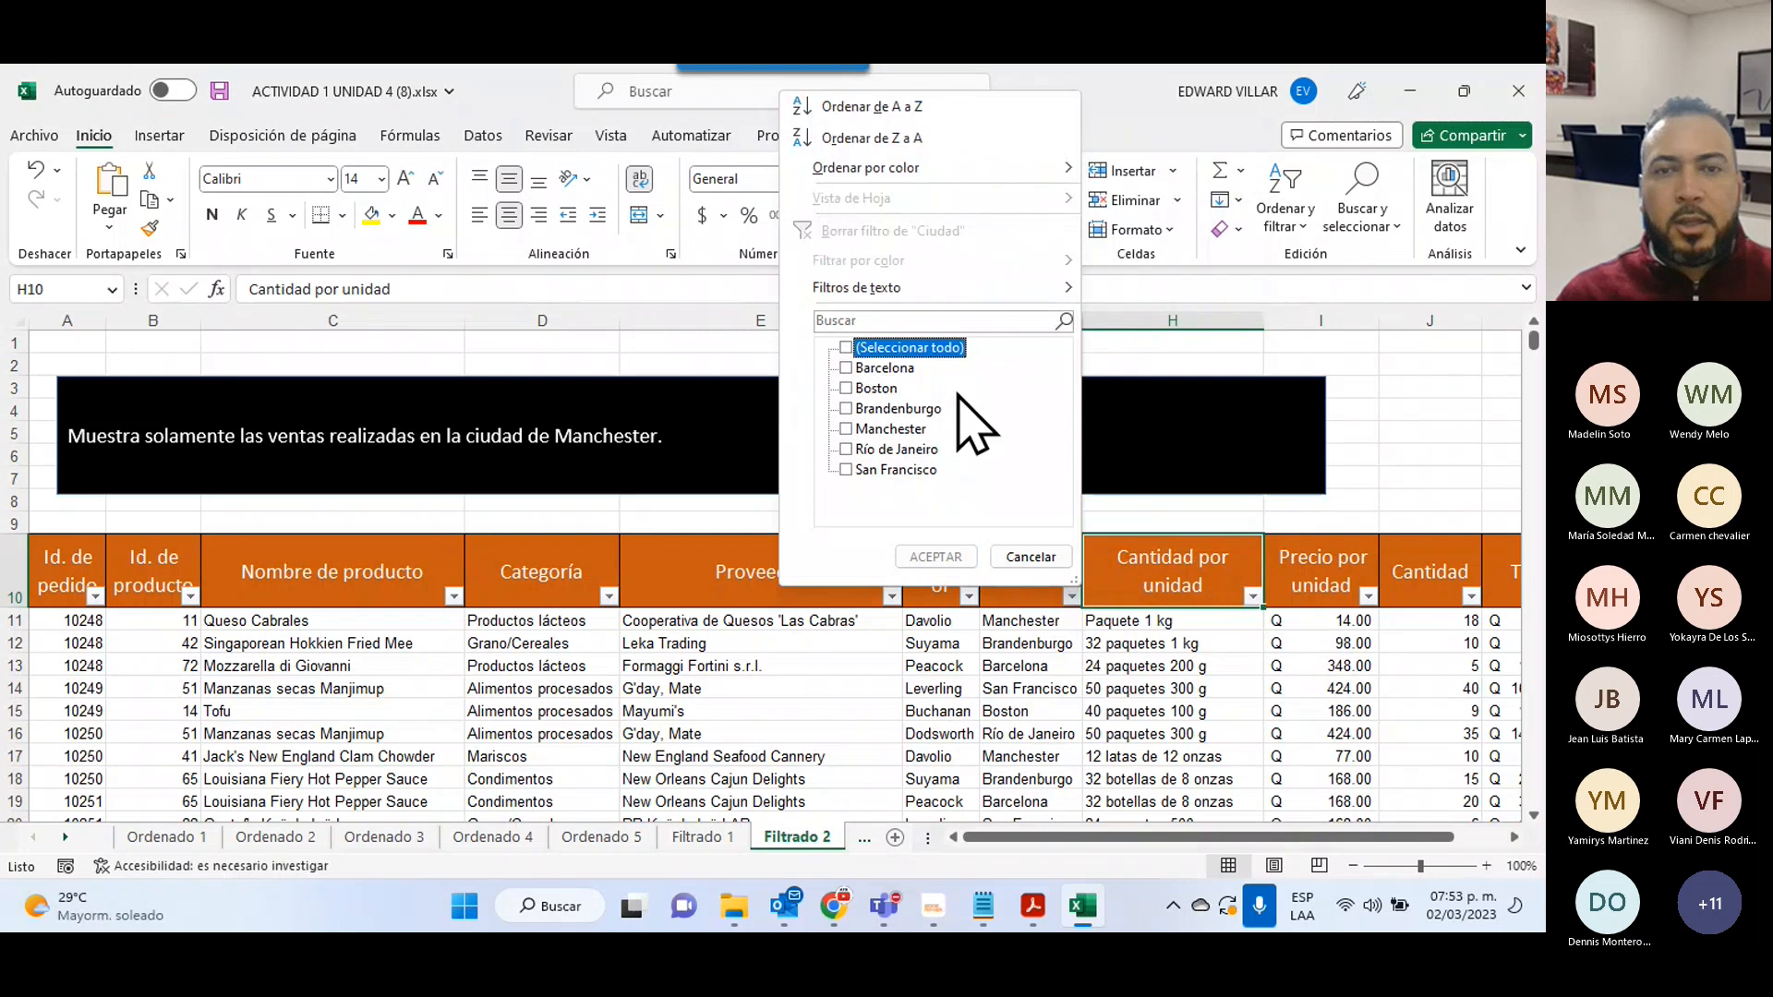
click(848, 429)
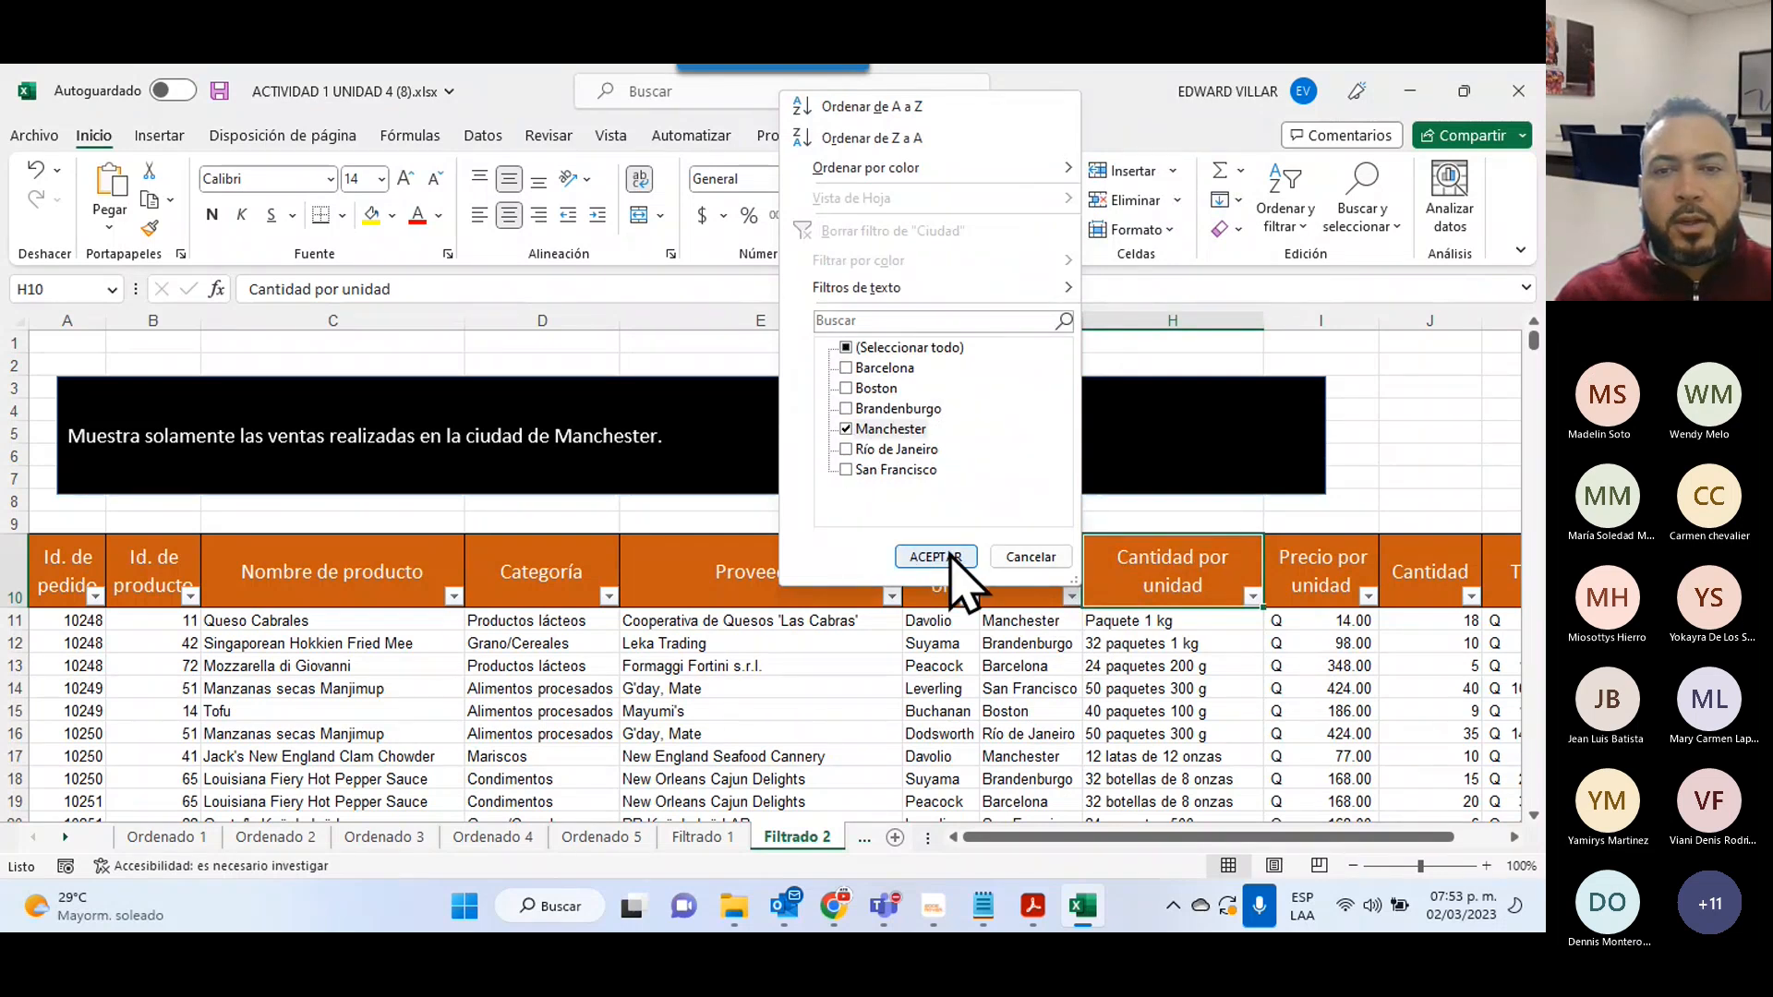
click(936, 557)
scroll(993, 663, down, 13)
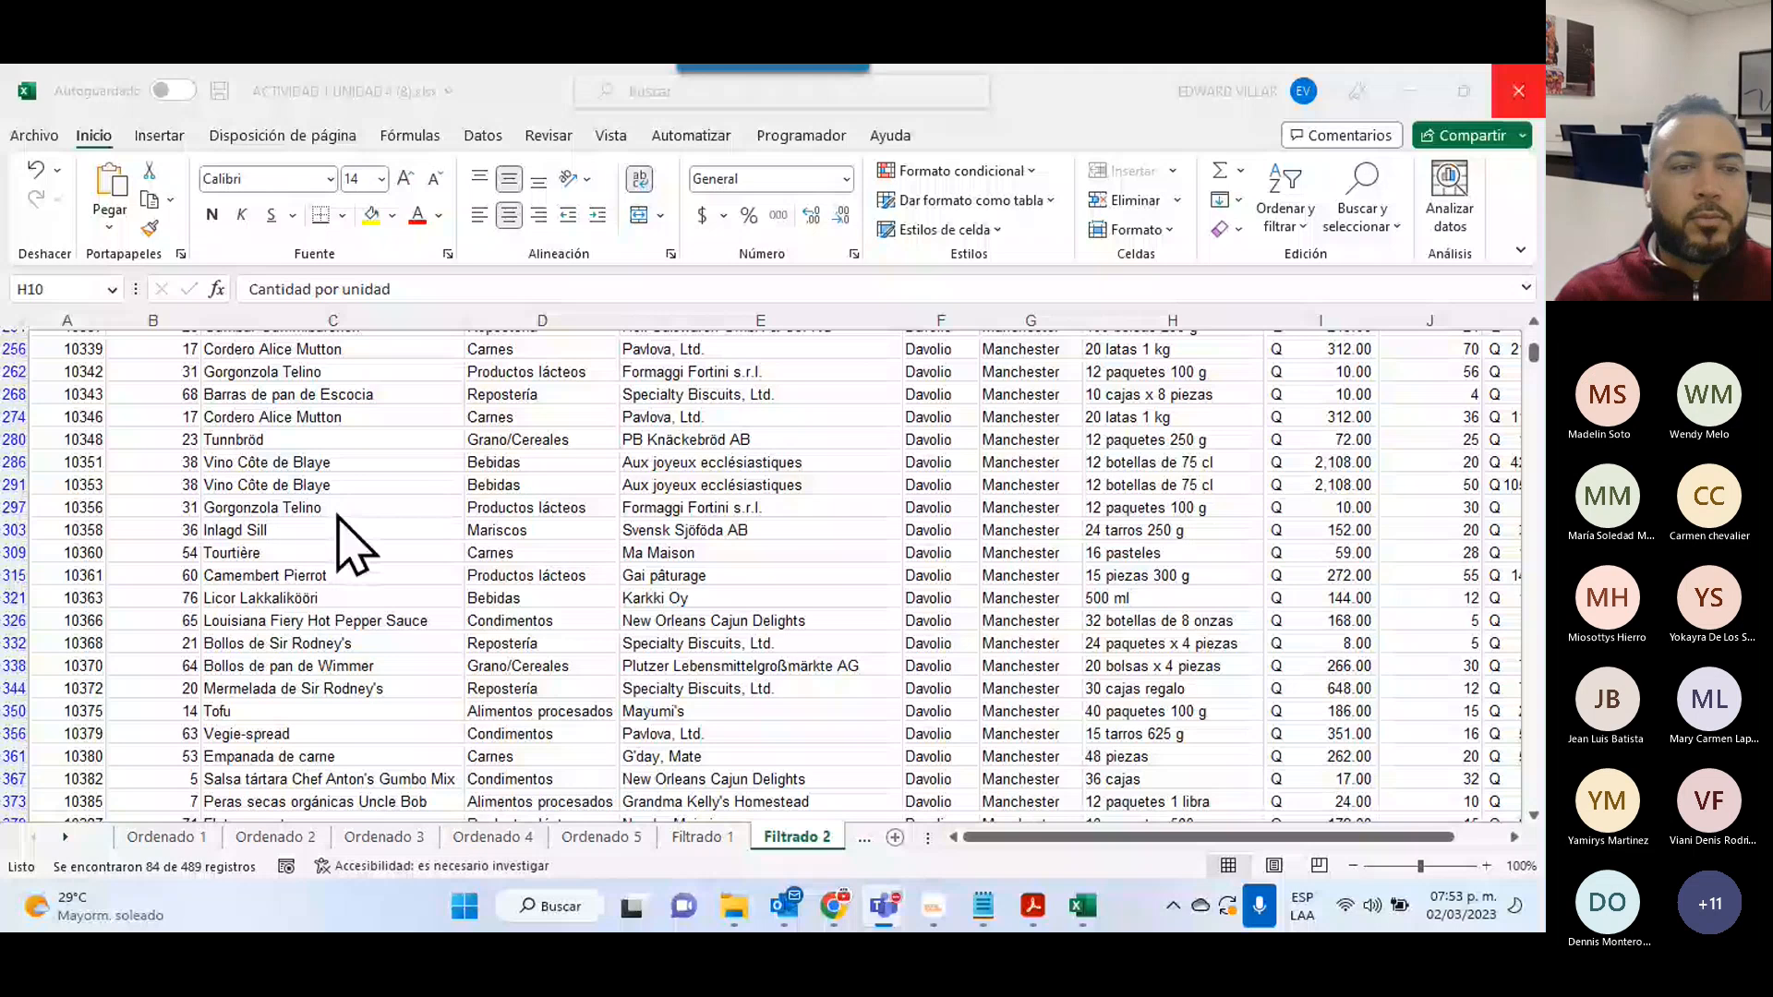
- Open the Filtrado 3 sheet and turn on filters for header row 10
click(65, 837)
click(65, 837)
click(64, 837)
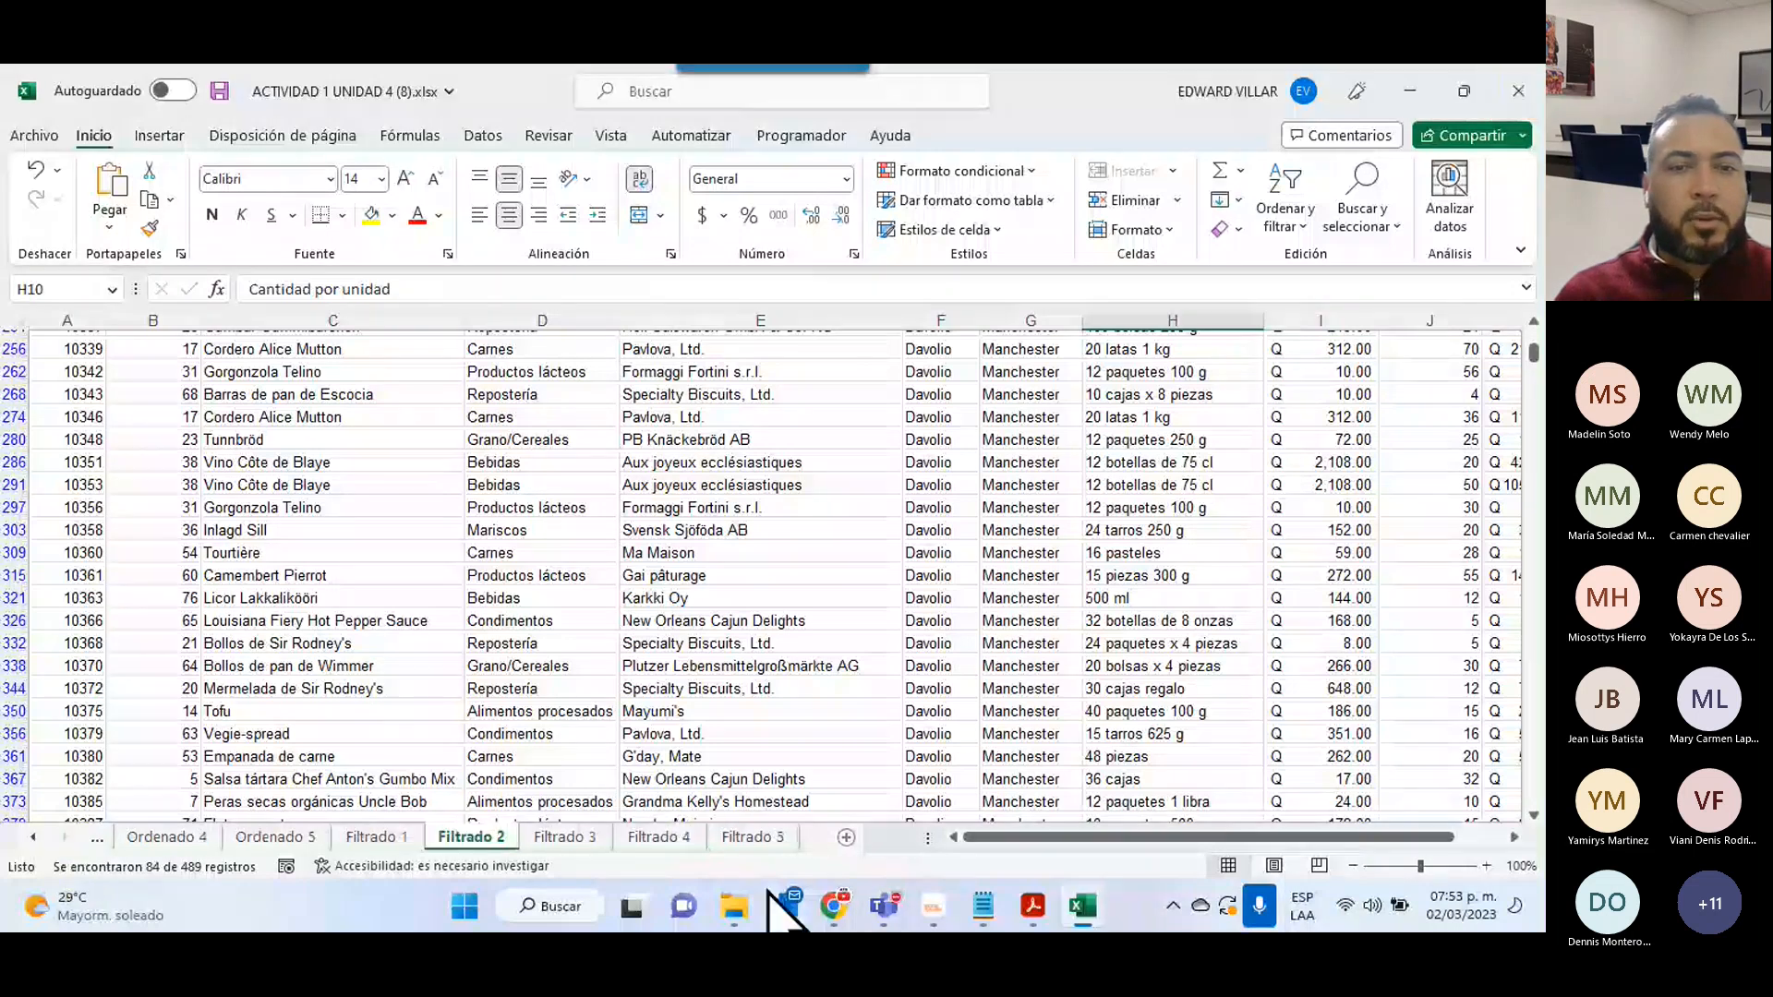
click(564, 836)
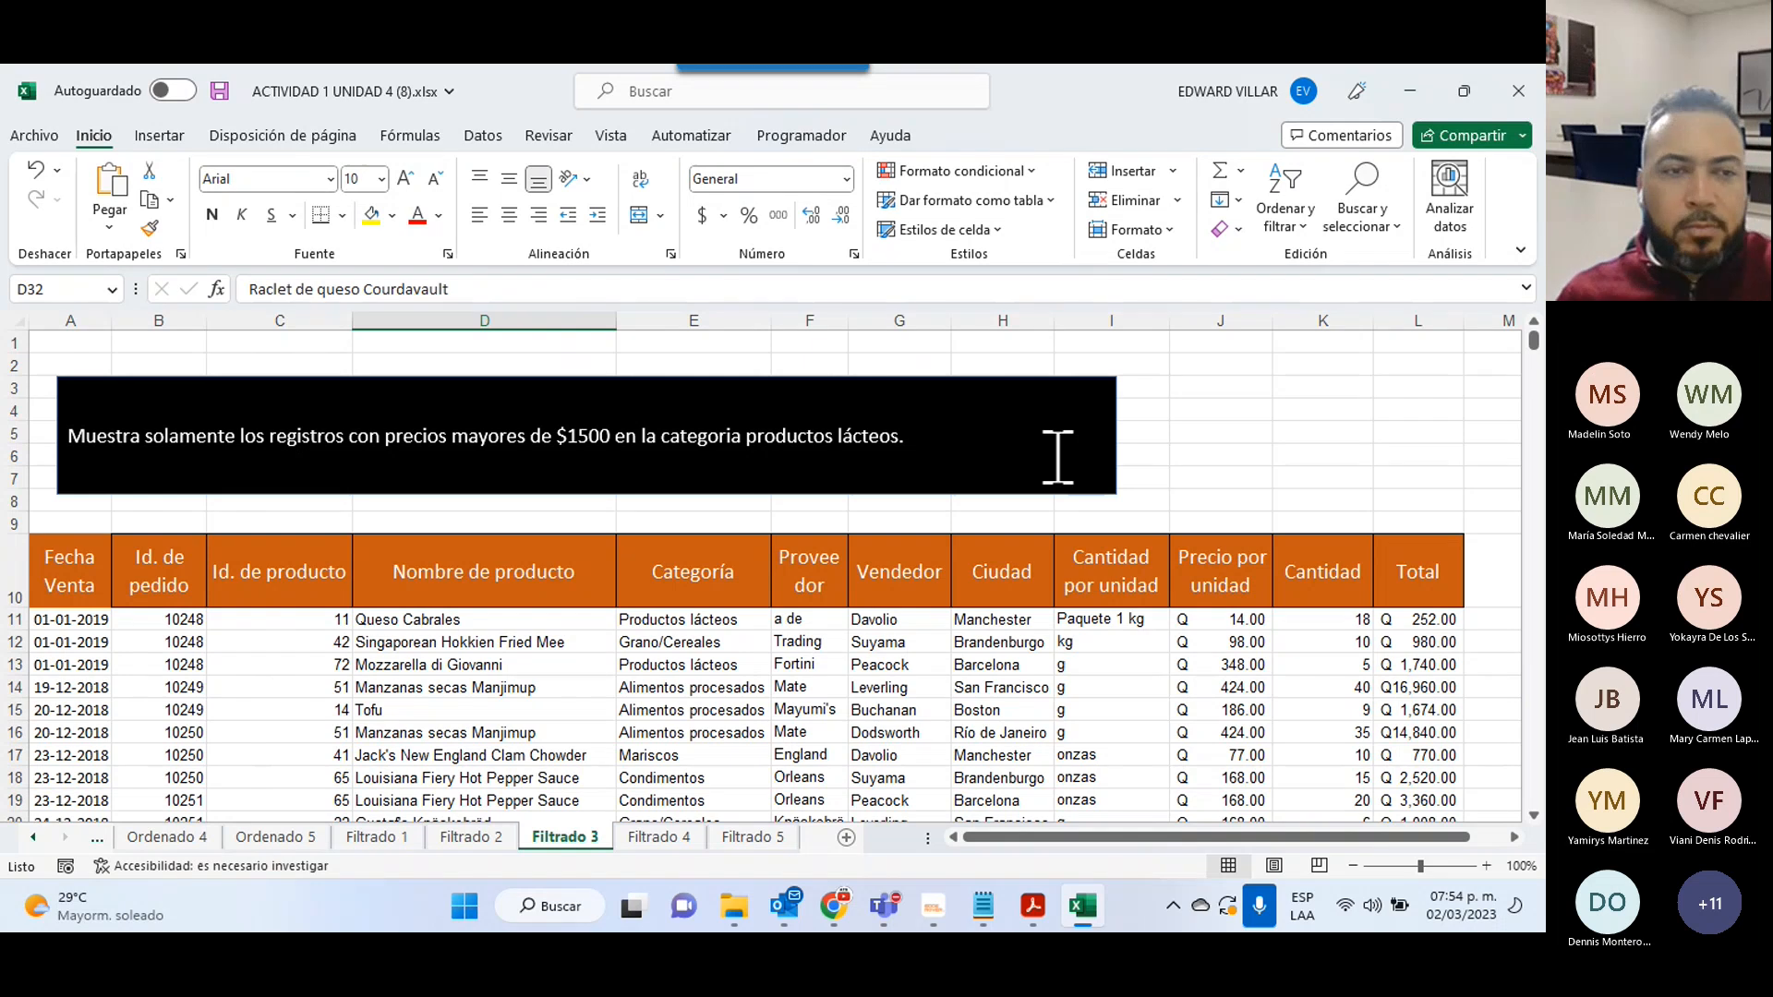
click(14, 571)
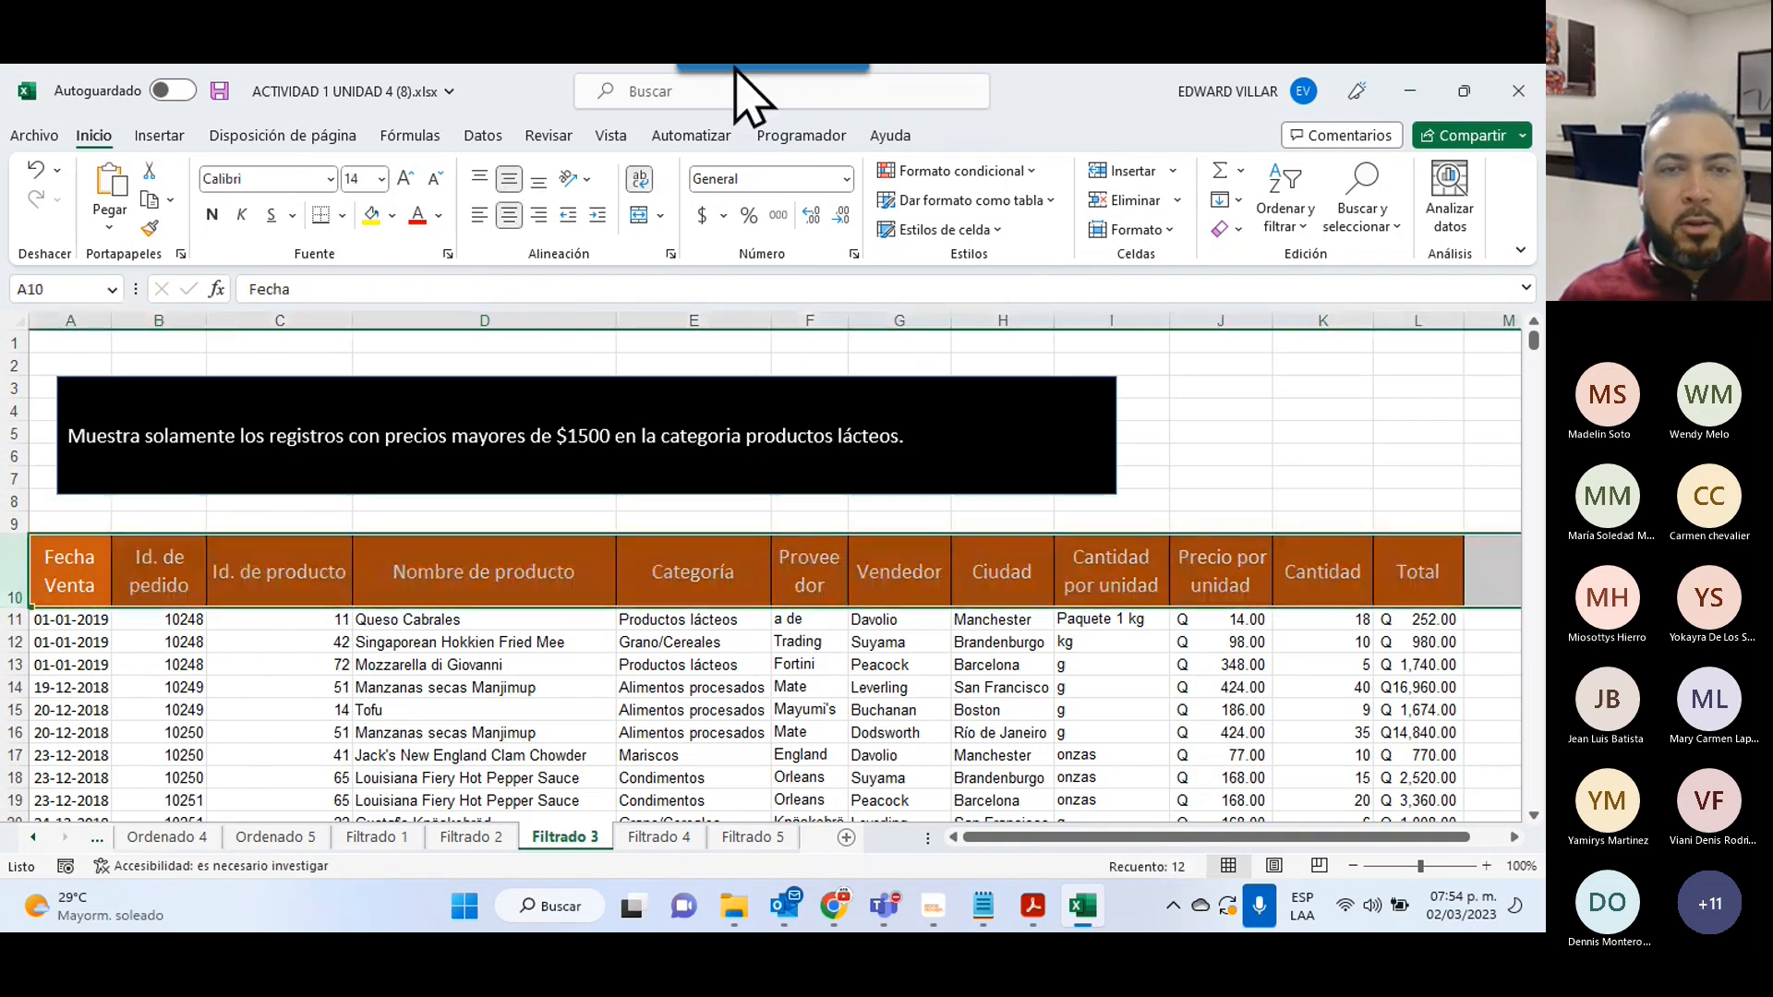
click(1265, 217)
click(1325, 368)
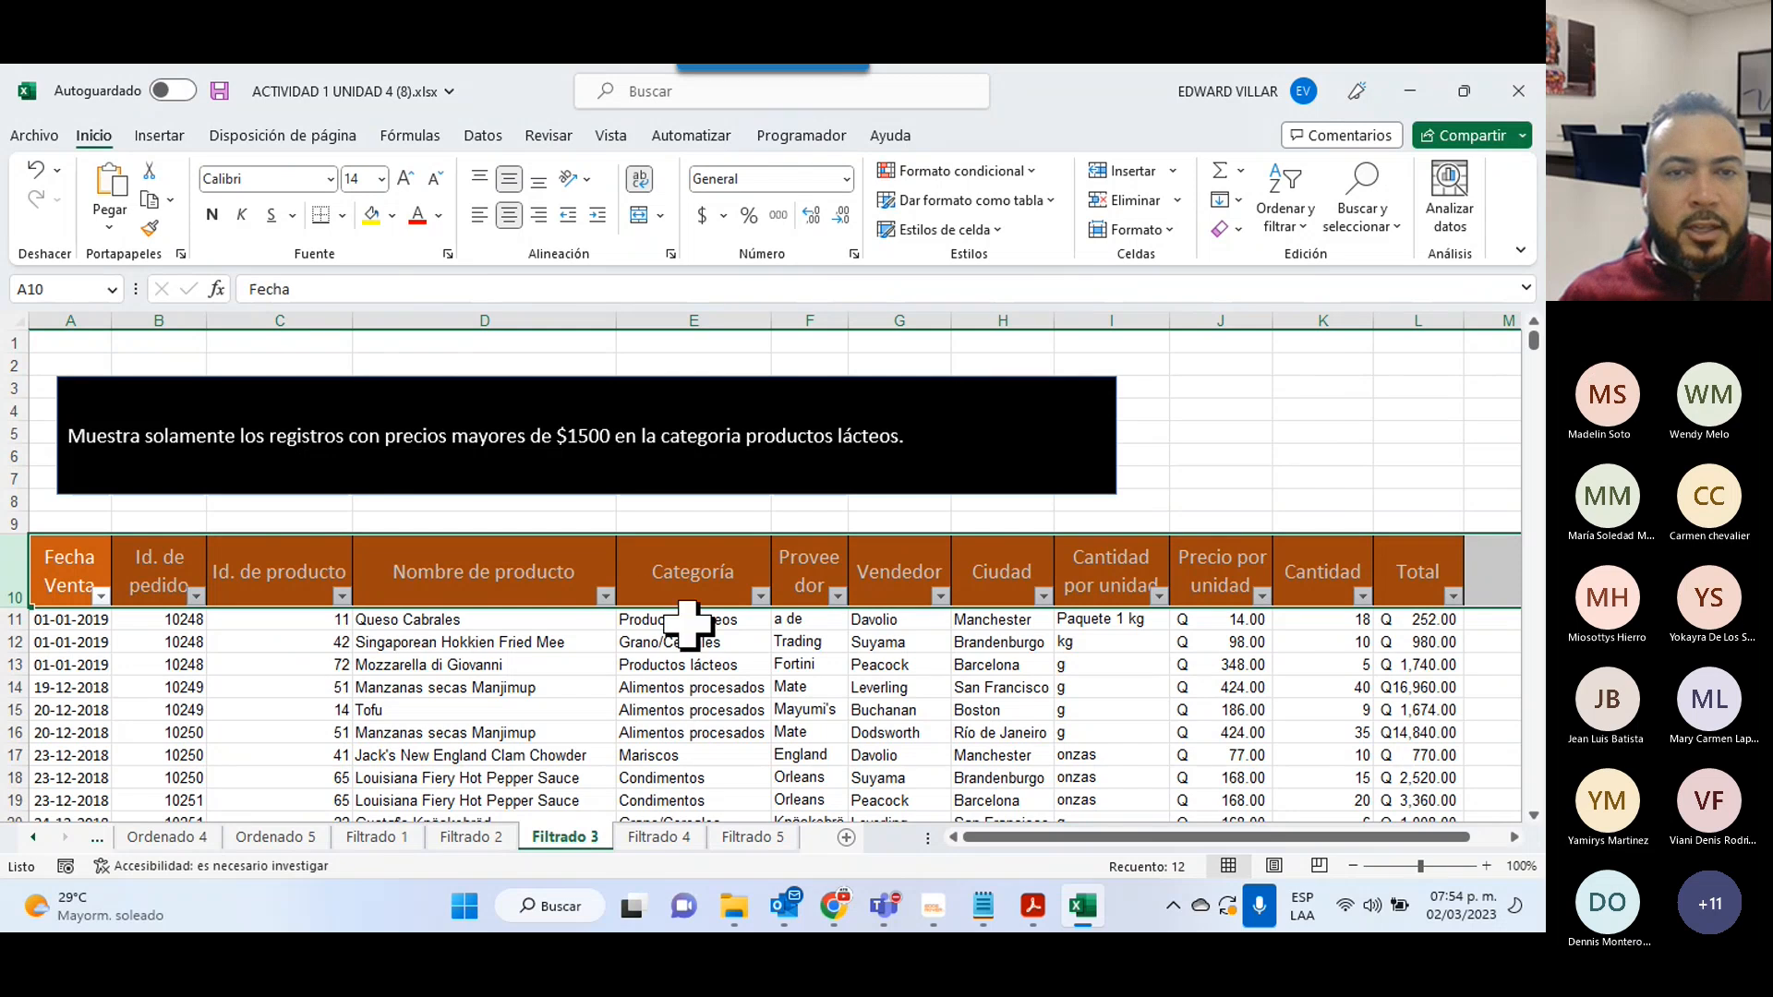
- Filter the Categoría column of Filtrado 3 to show only Productos lácteos
click(760, 596)
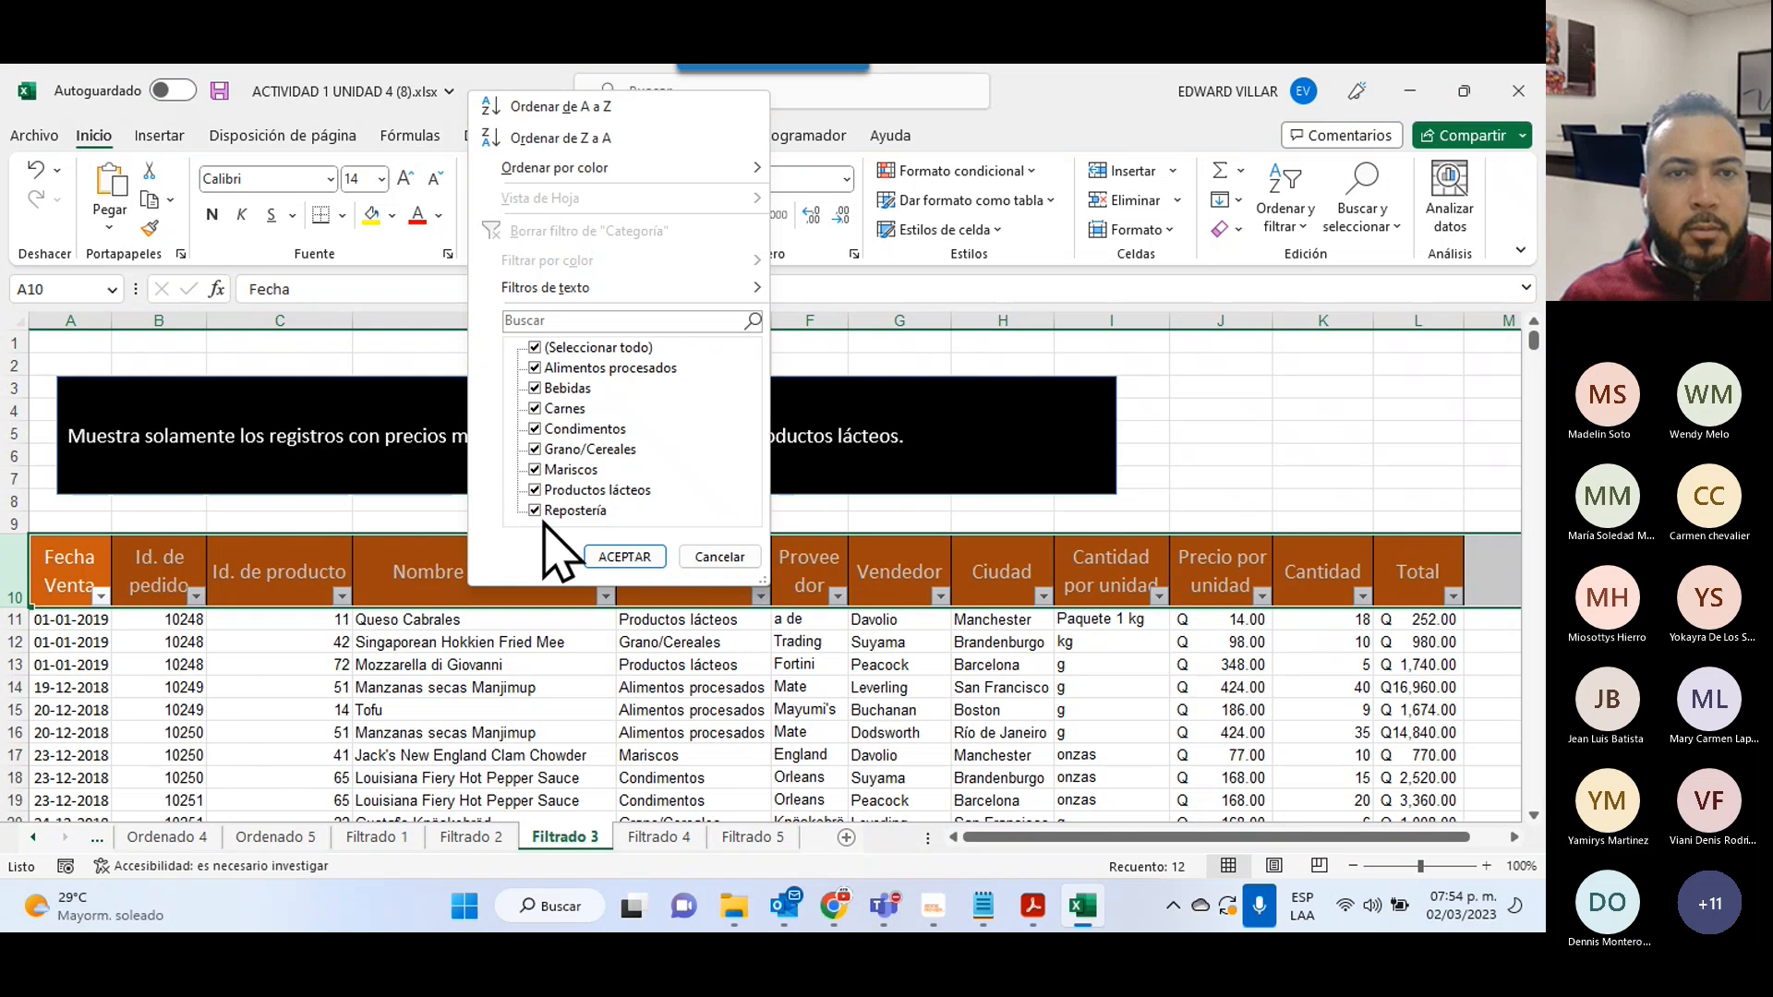
click(535, 347)
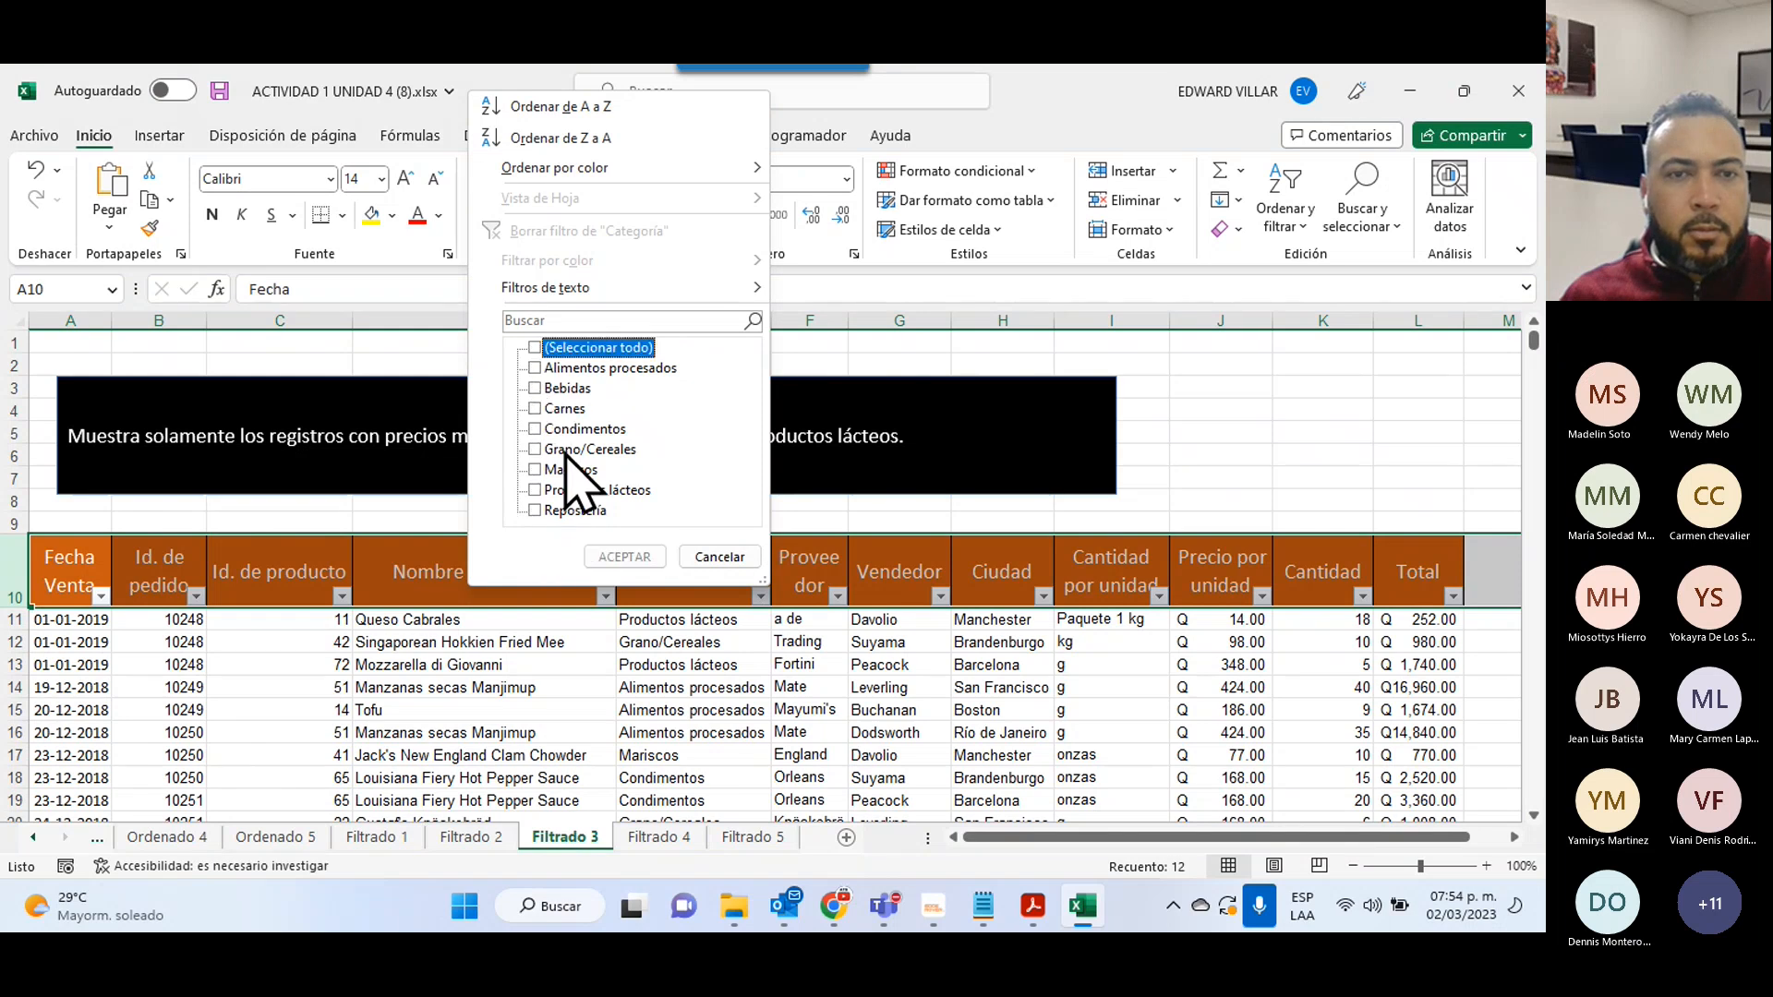
click(534, 490)
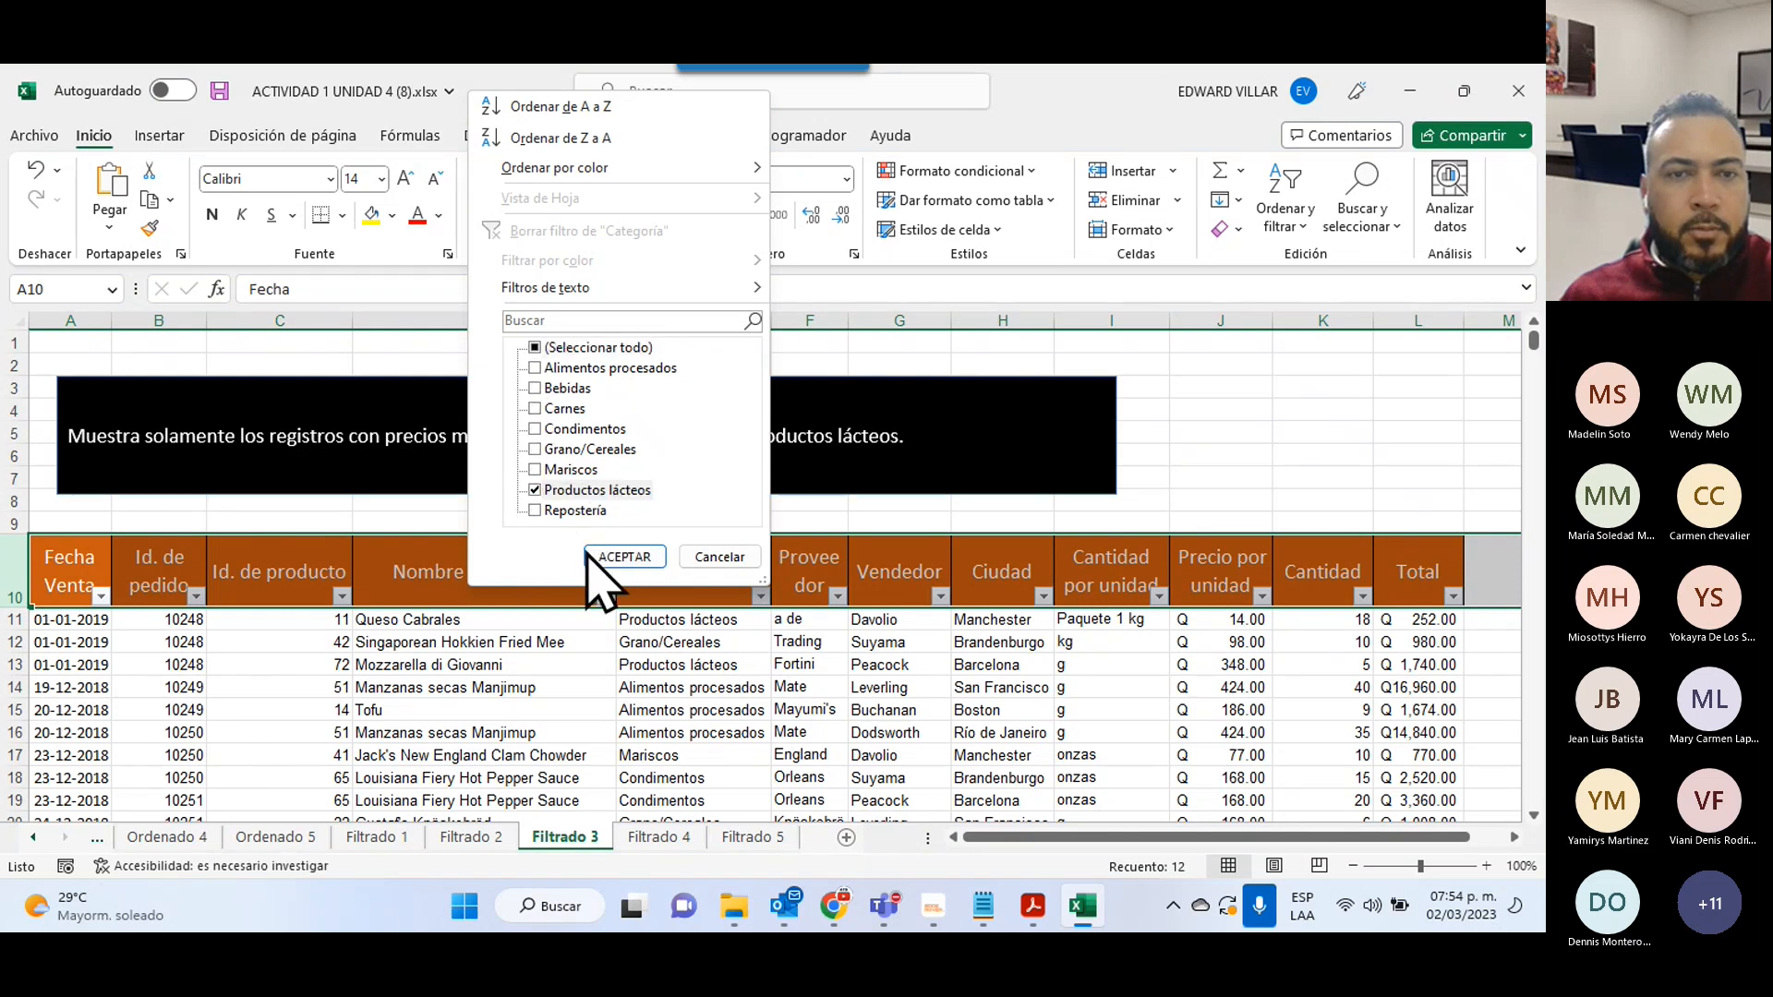
click(591, 557)
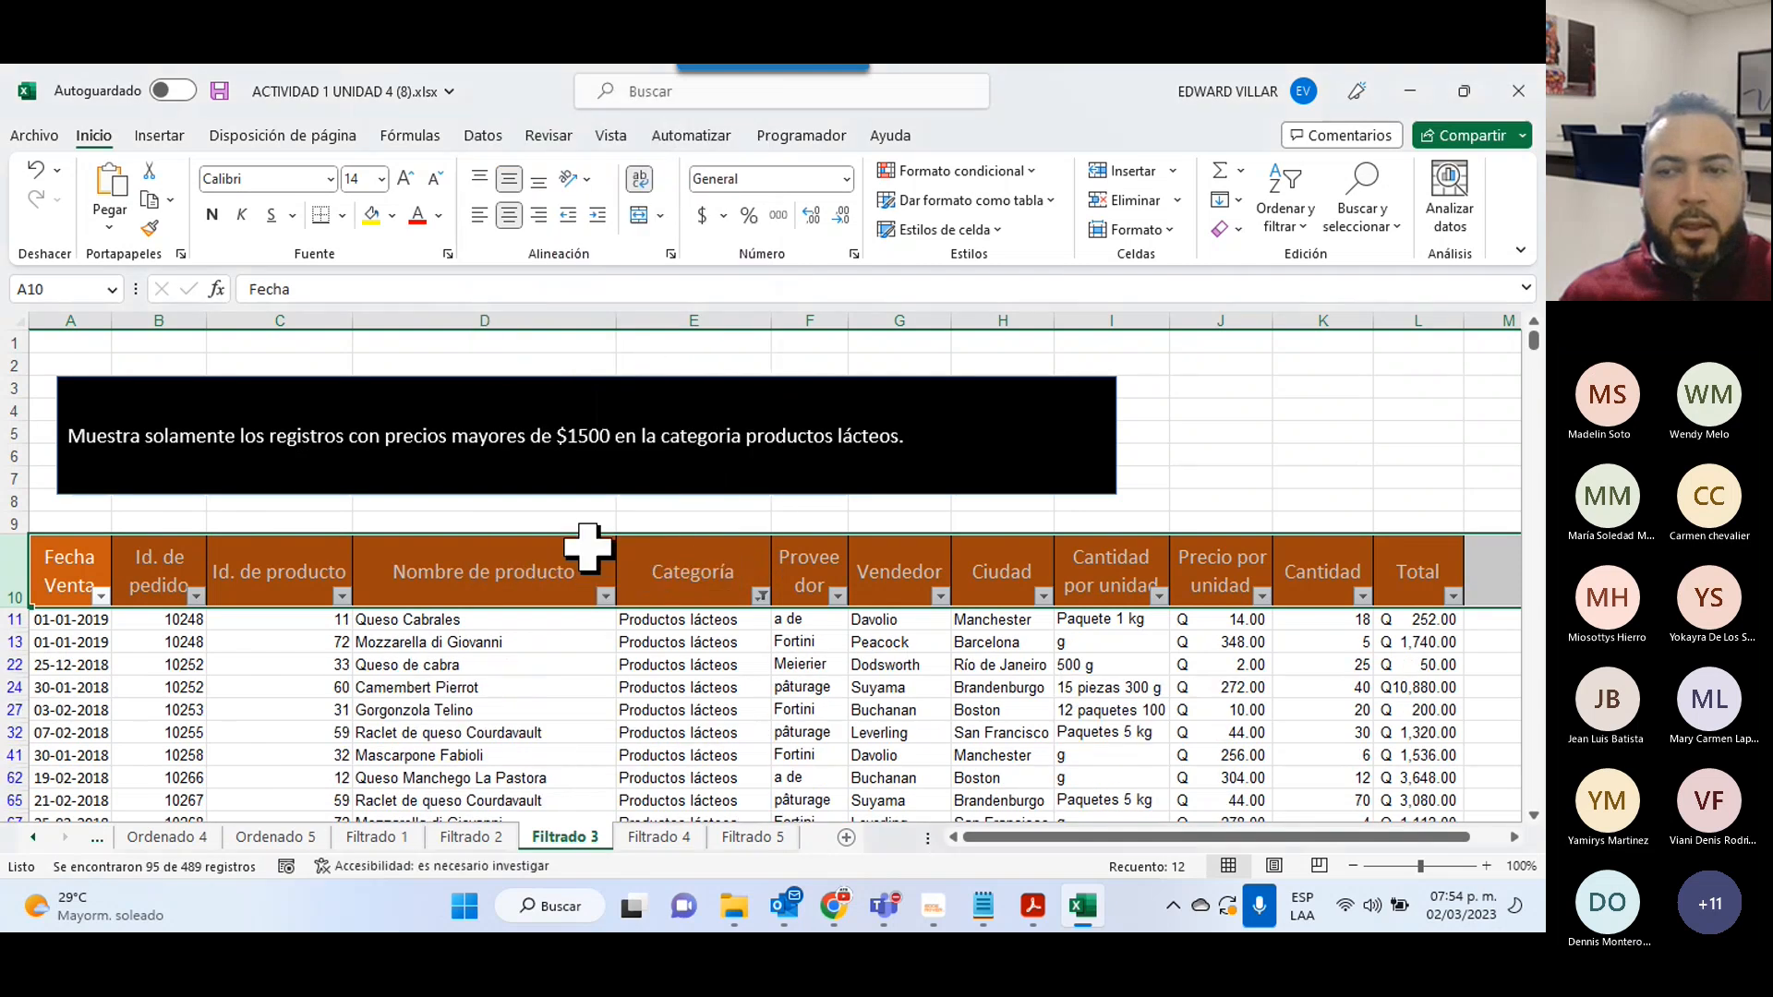
- Look through the filtered dairy rows down to the last record, comparing the unit prices and totals with the sheet's instruction
click(921, 690)
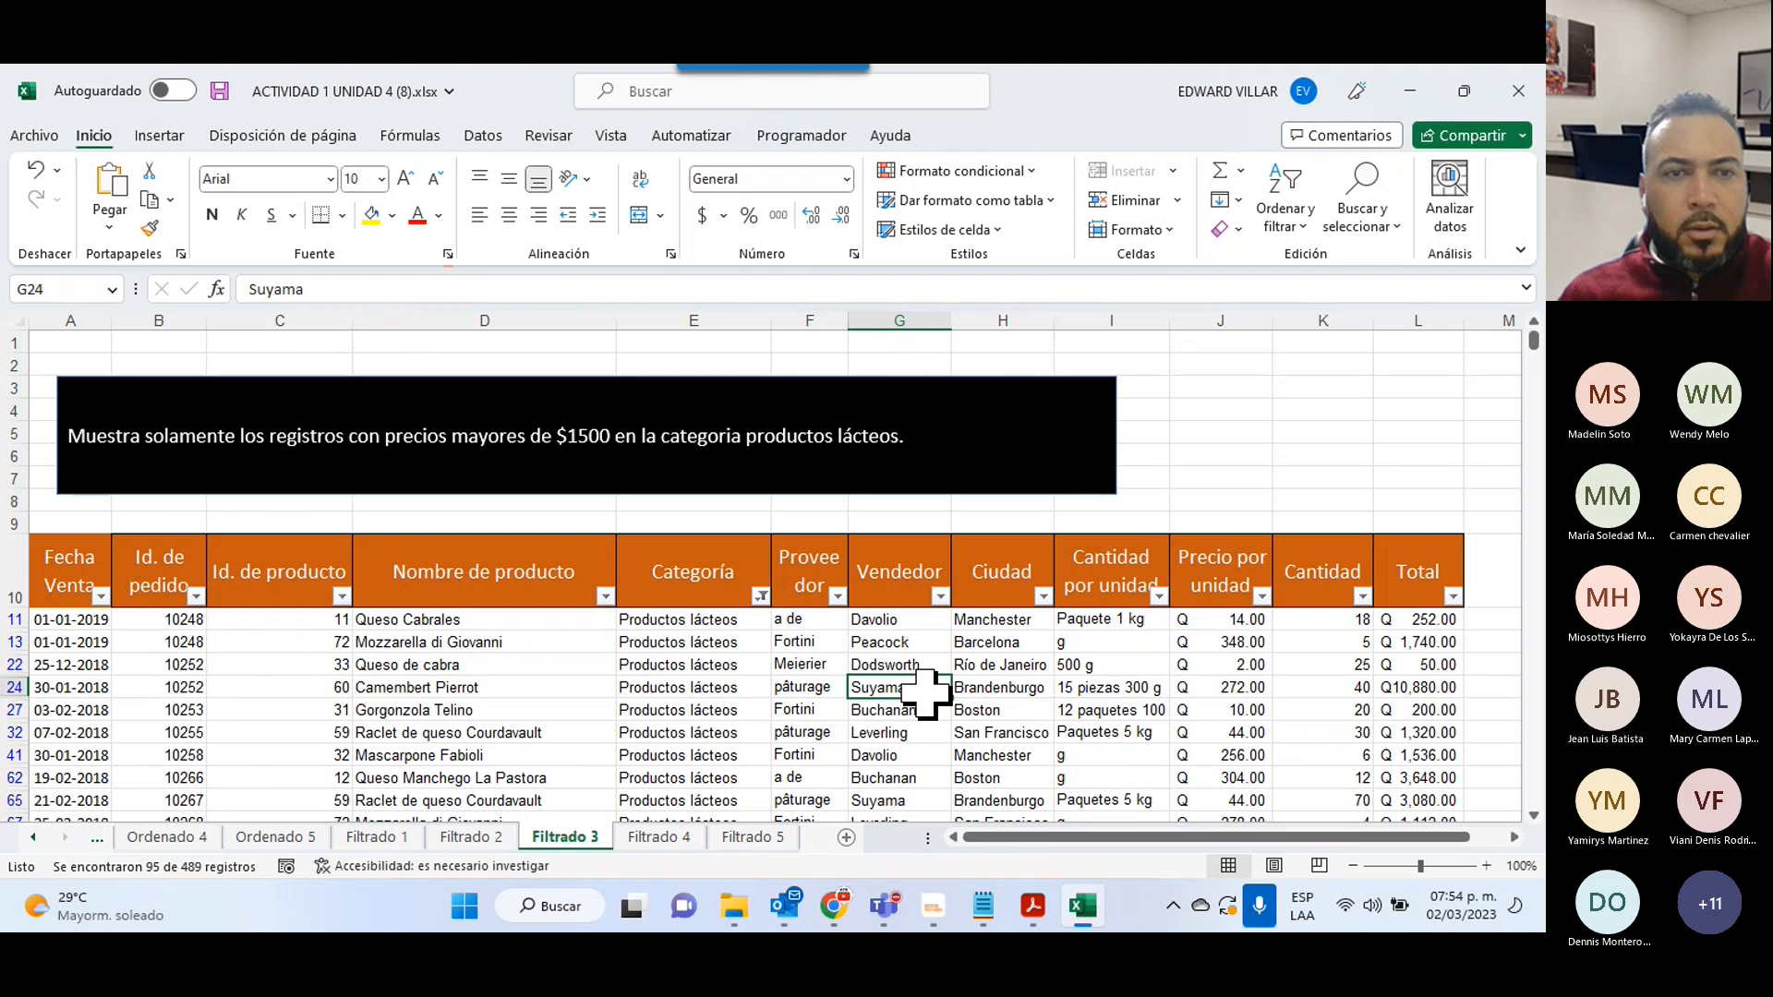
scroll(925, 693, down, 3)
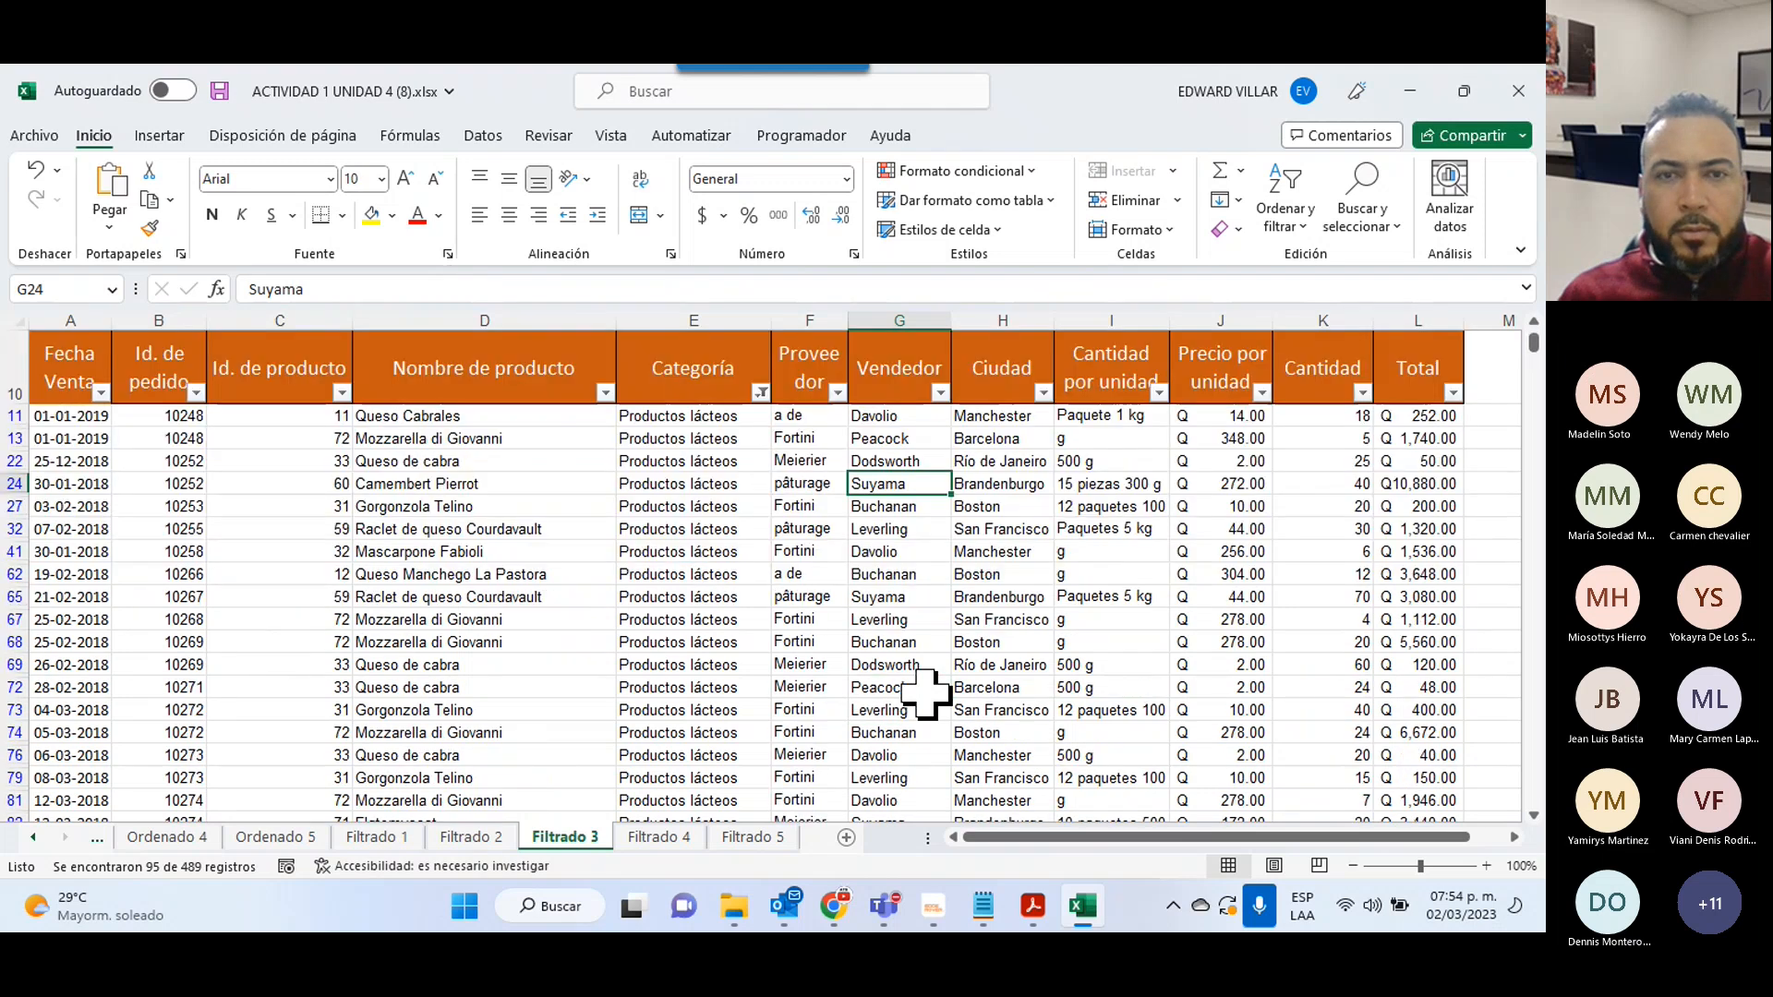
scroll(925, 692, up, 3)
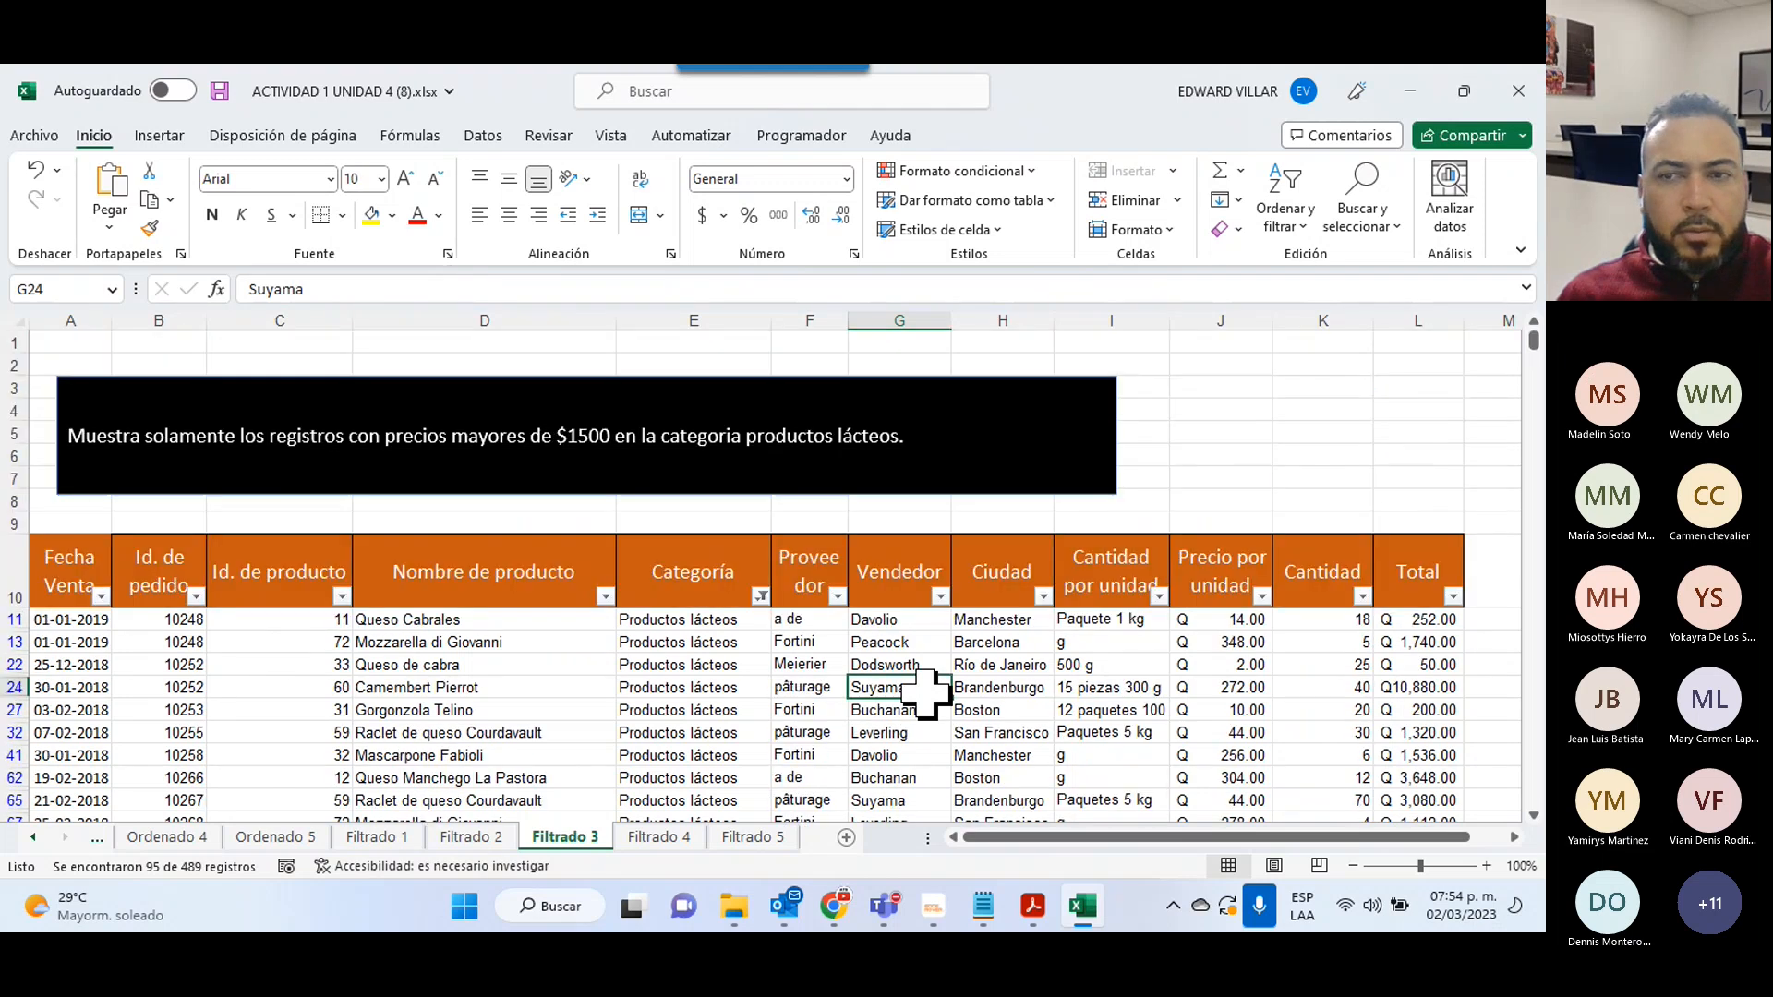
scroll(925, 693, down, 4)
scroll(926, 693, up, 1)
scroll(925, 693, up, 2)
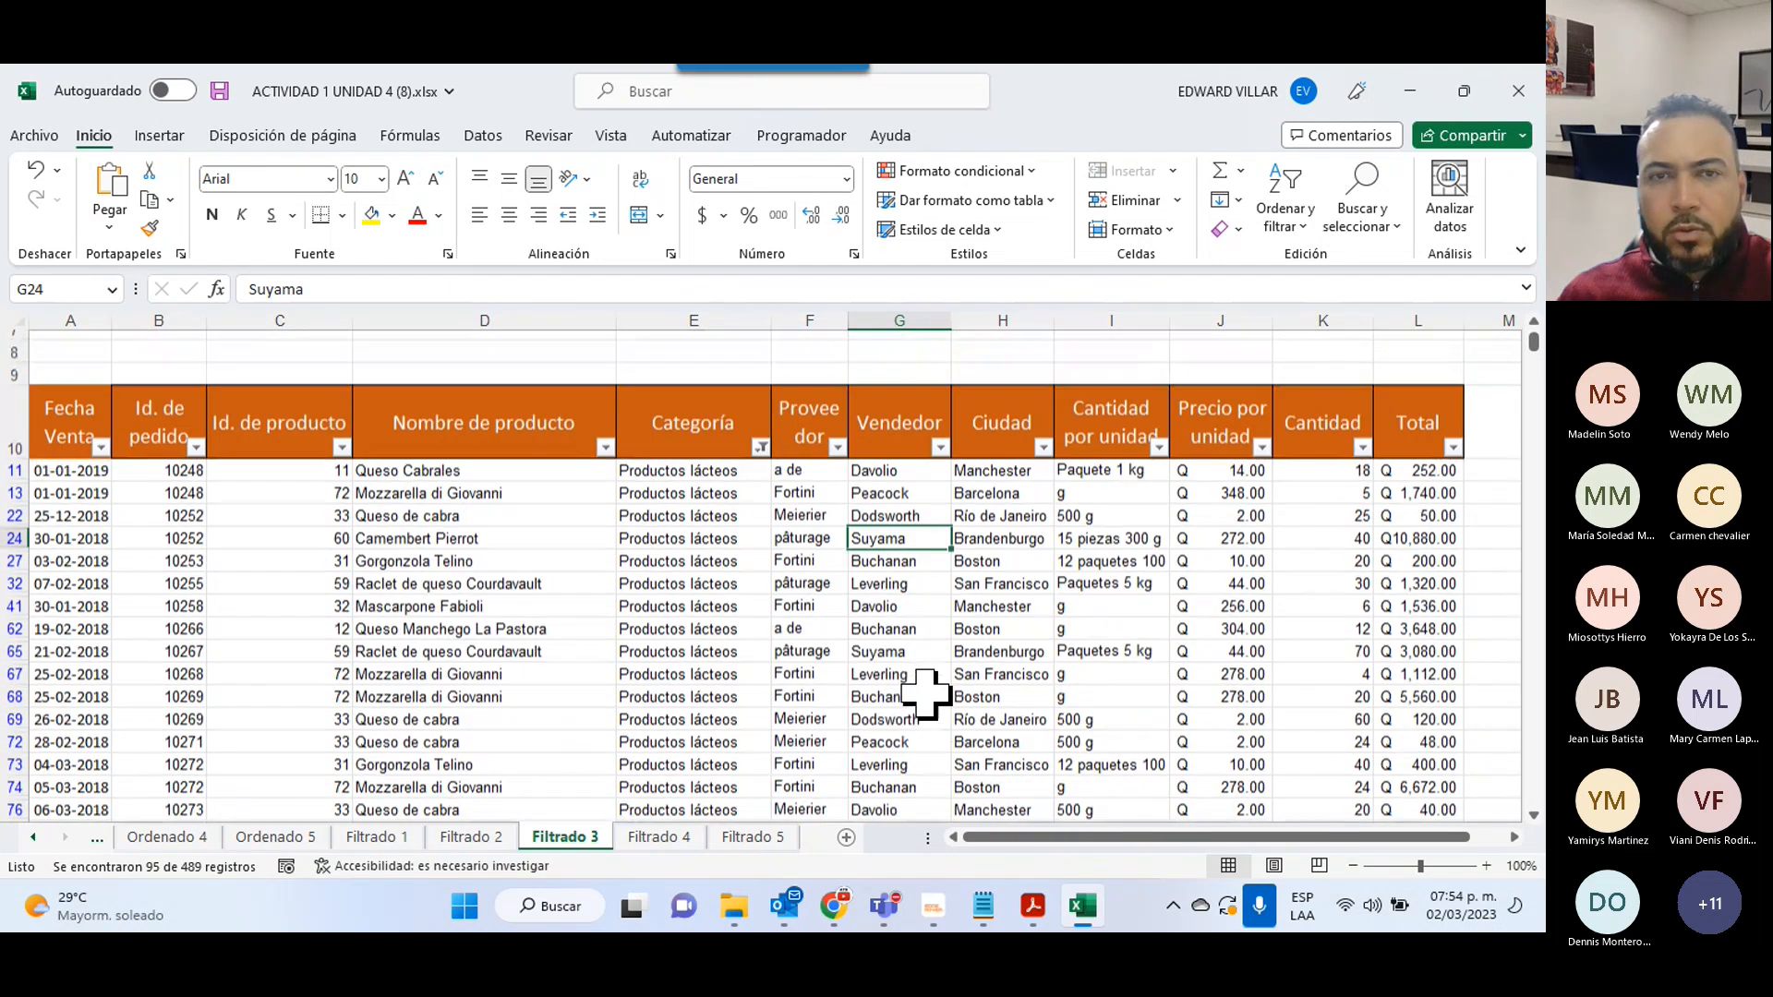
scroll(925, 693, up, 2)
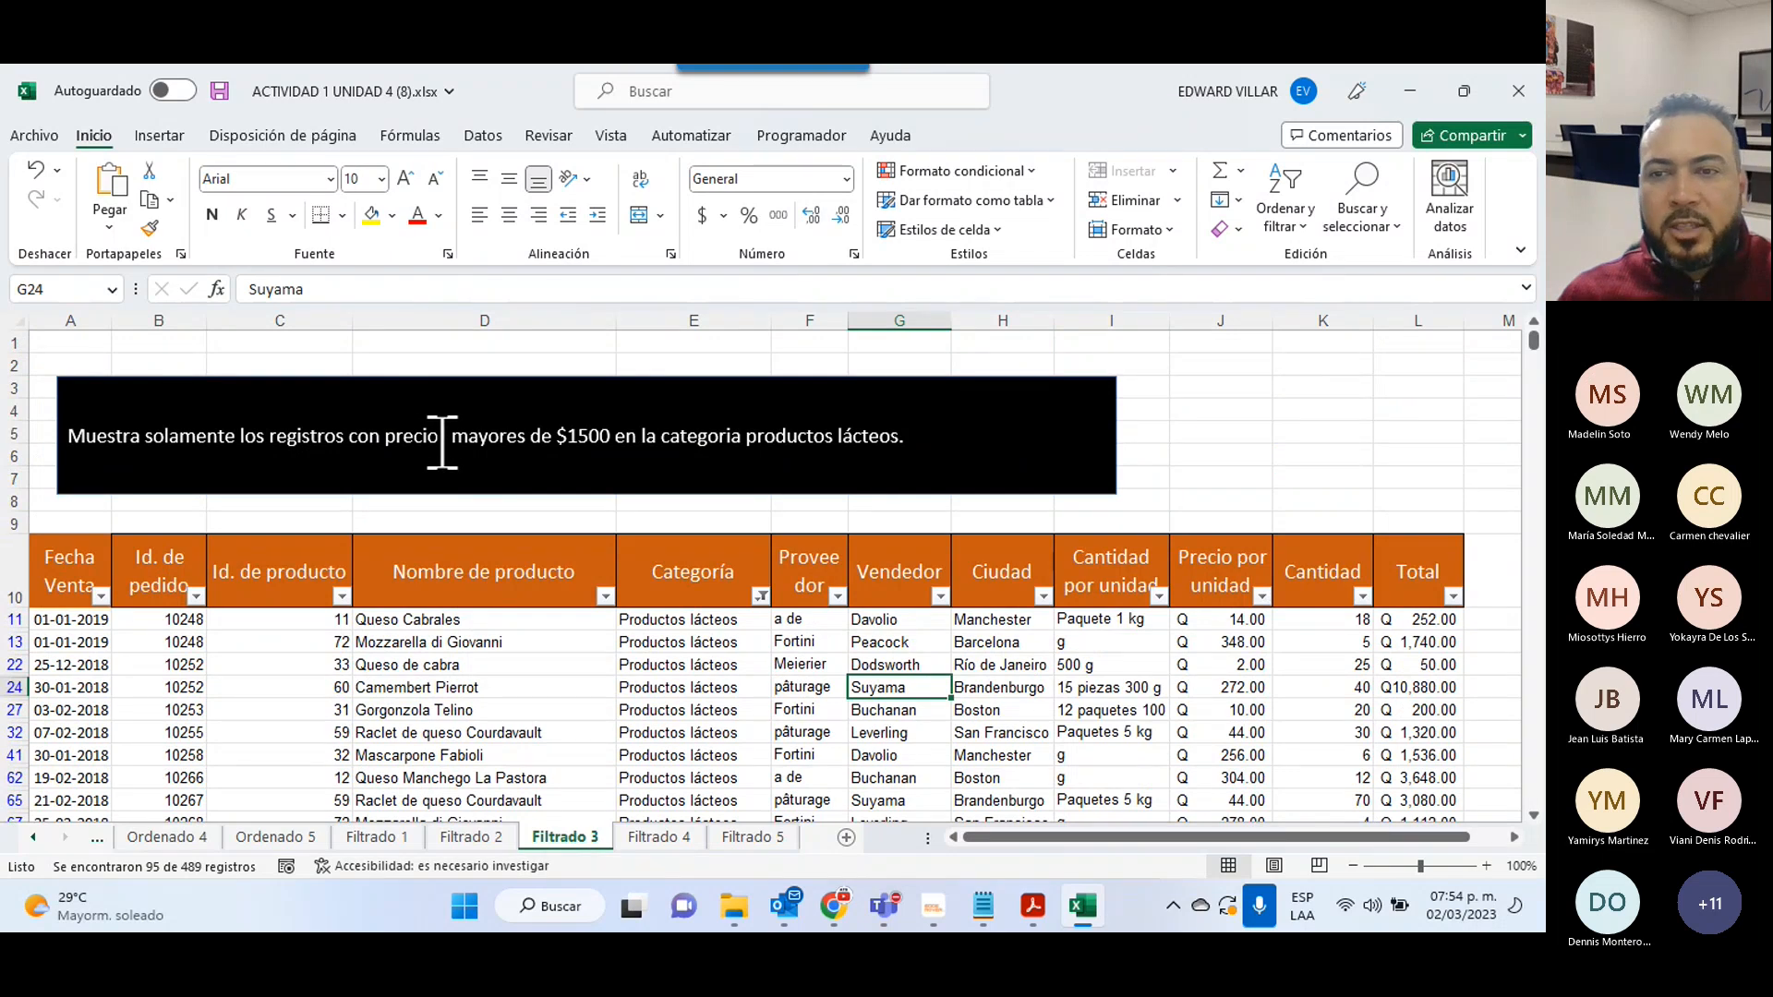
scroll(1406, 443, down, 2)
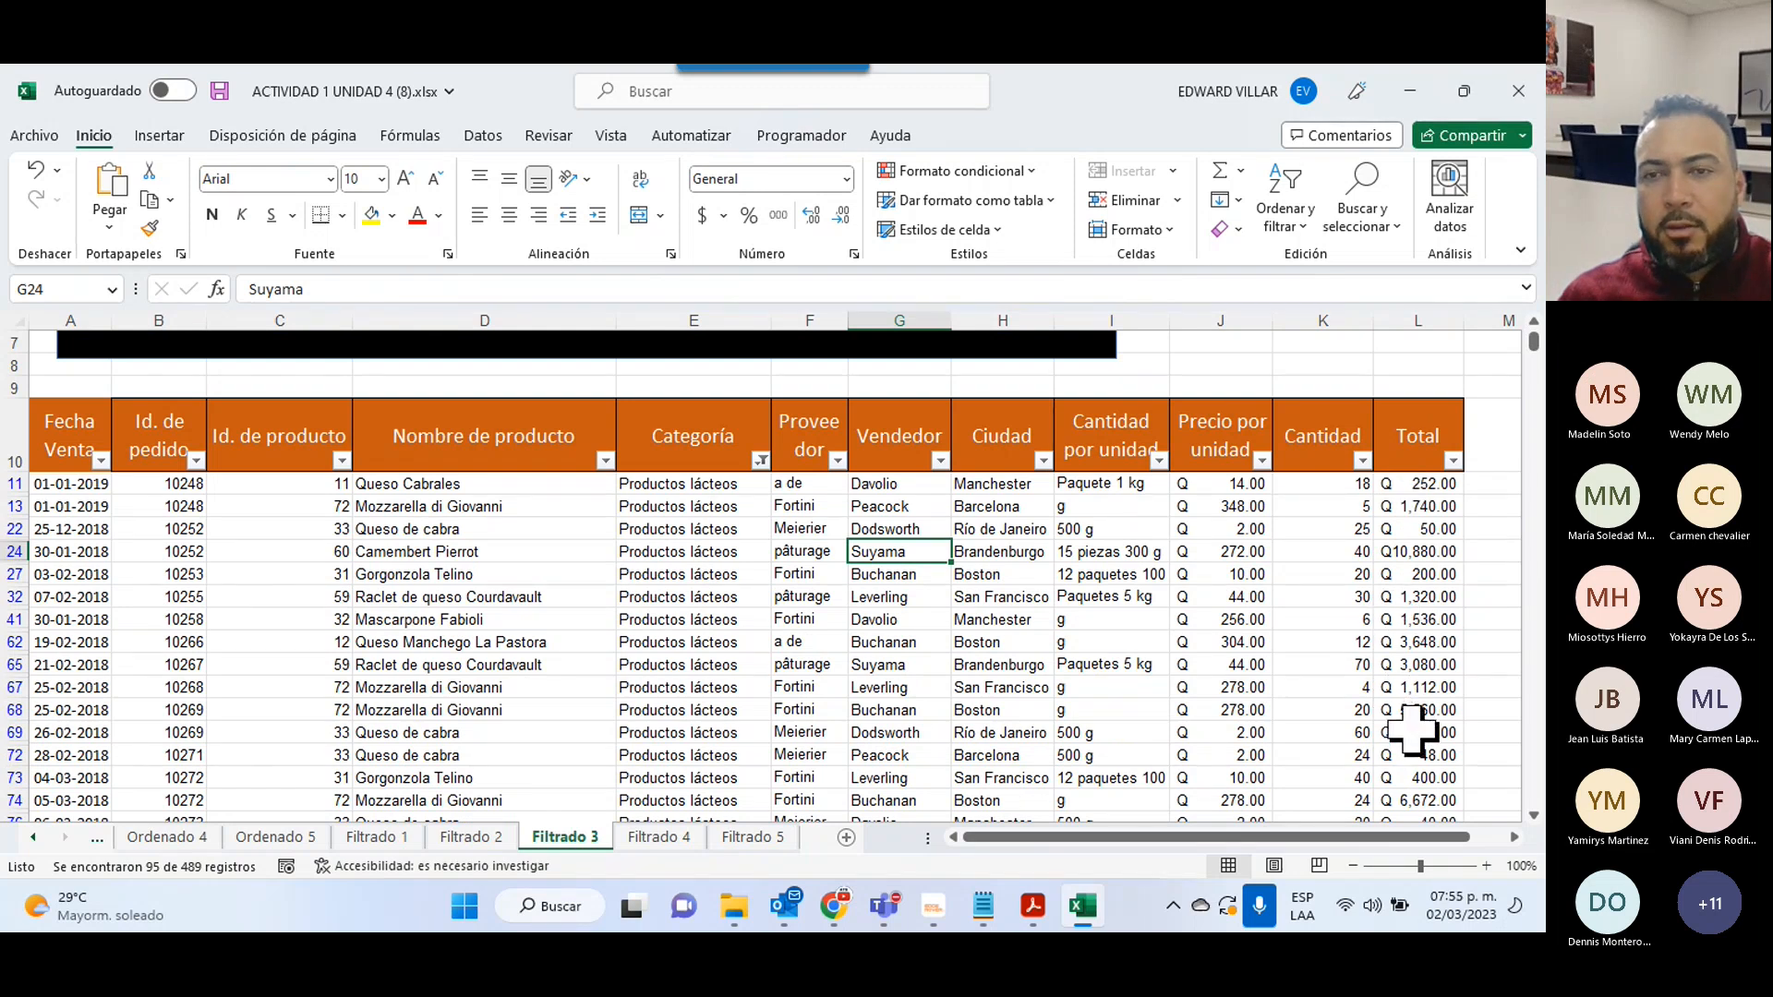
scroll(1196, 536, down, 12)
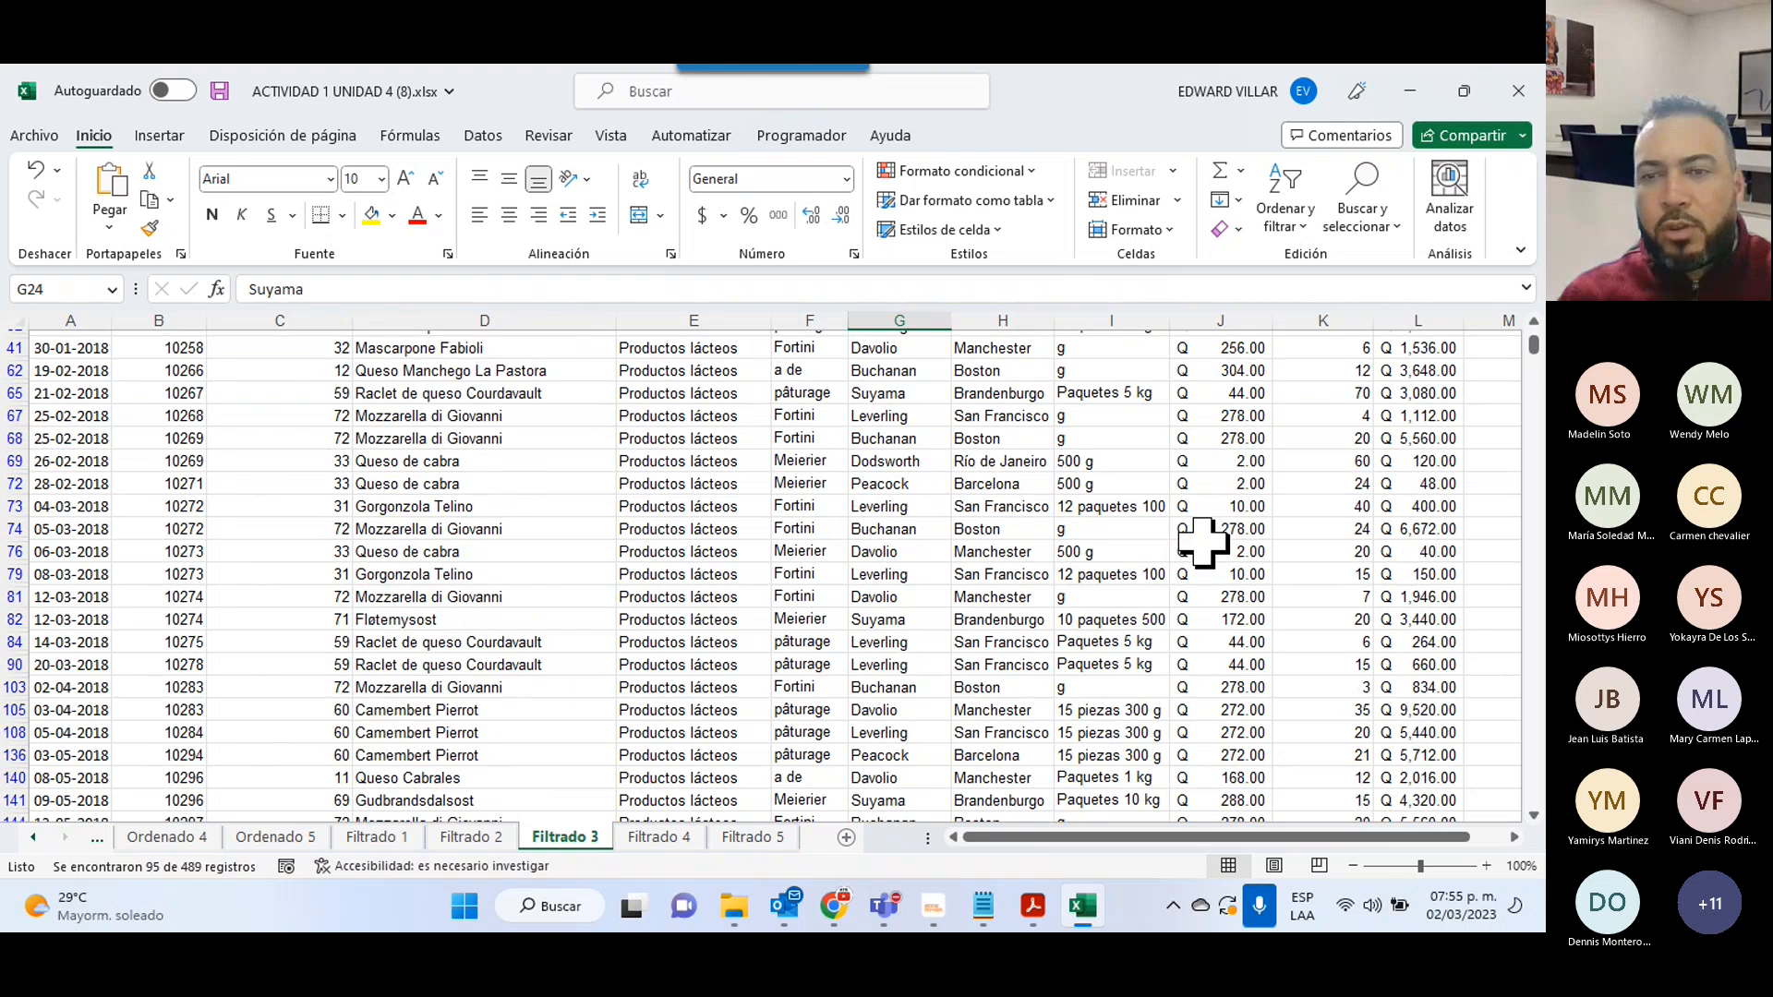
scroll(1200, 540, down, 13)
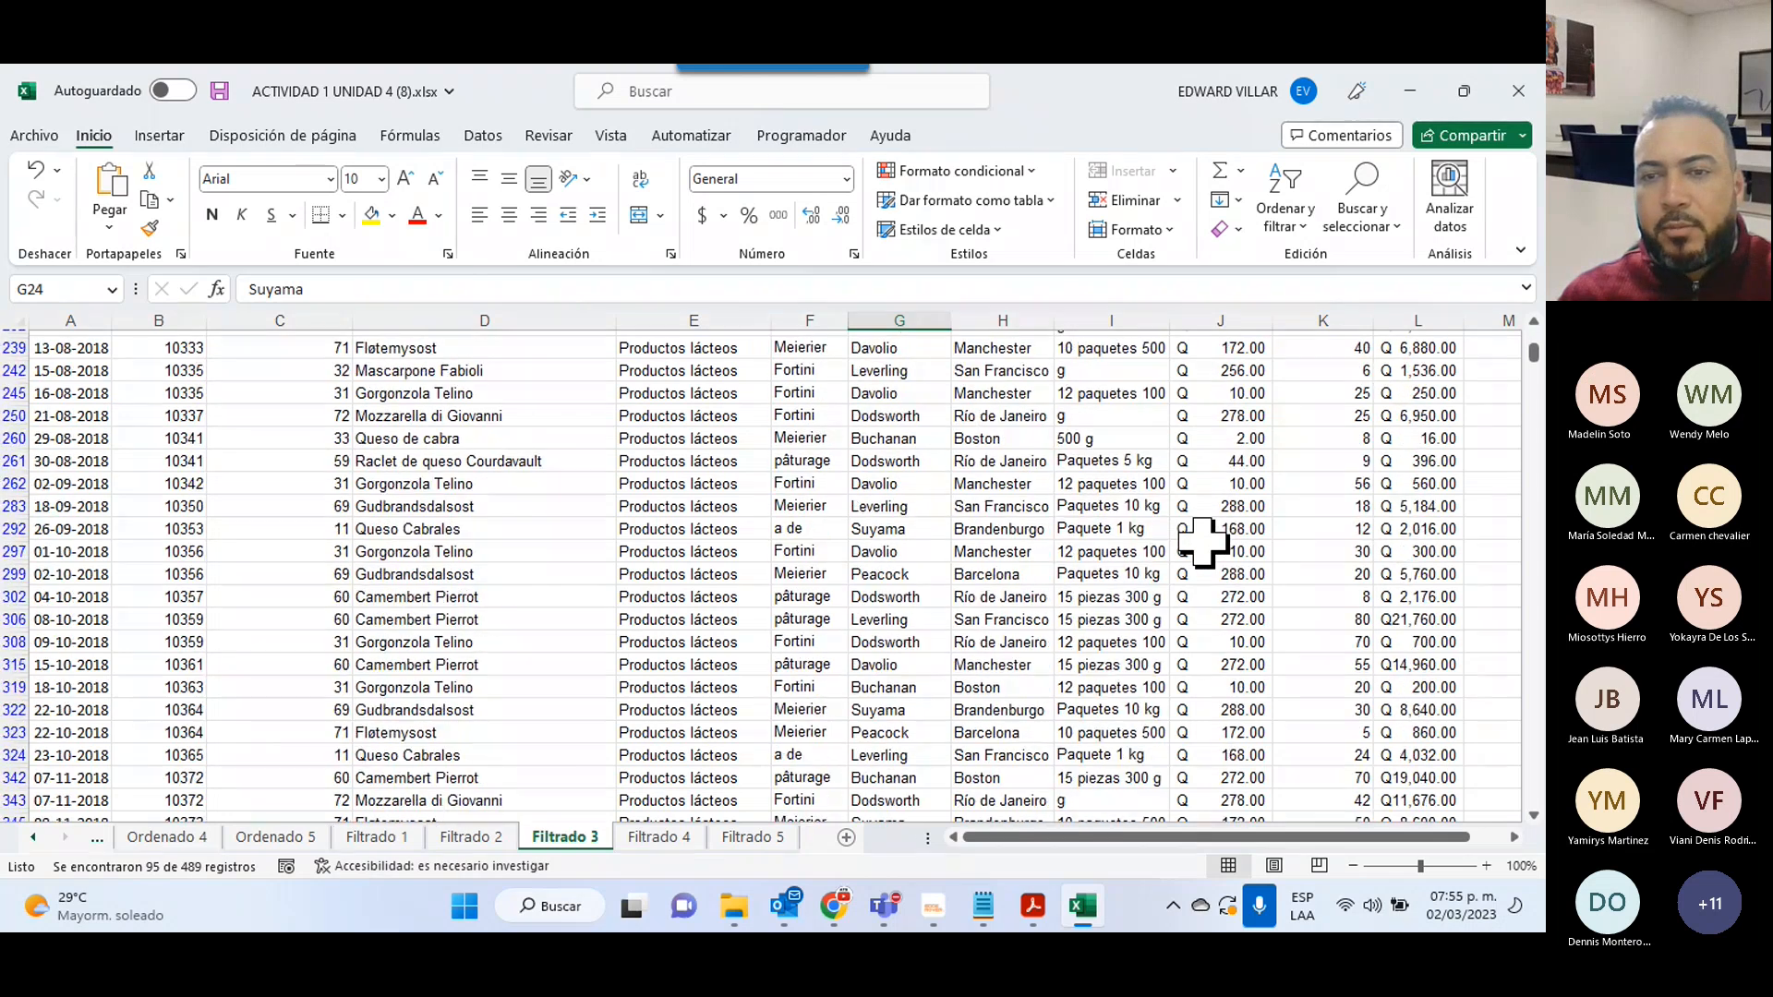
scroll(1200, 540, down, 4)
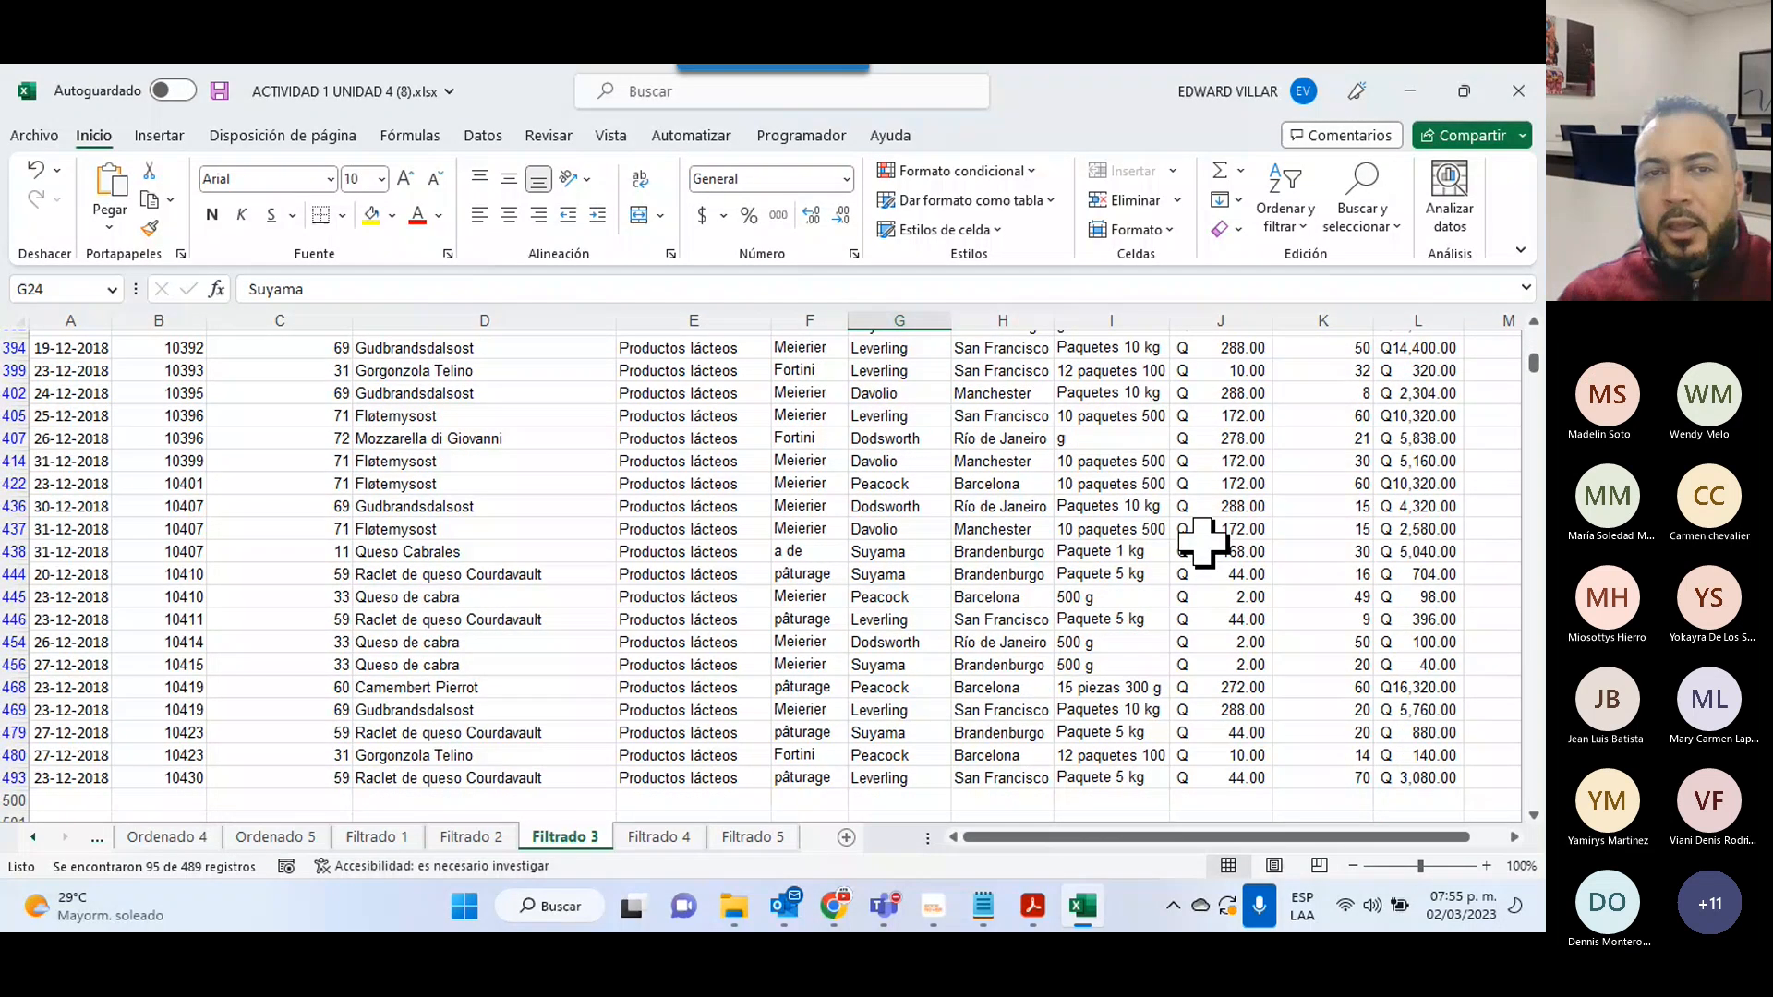
scroll(1200, 541, up, 20)
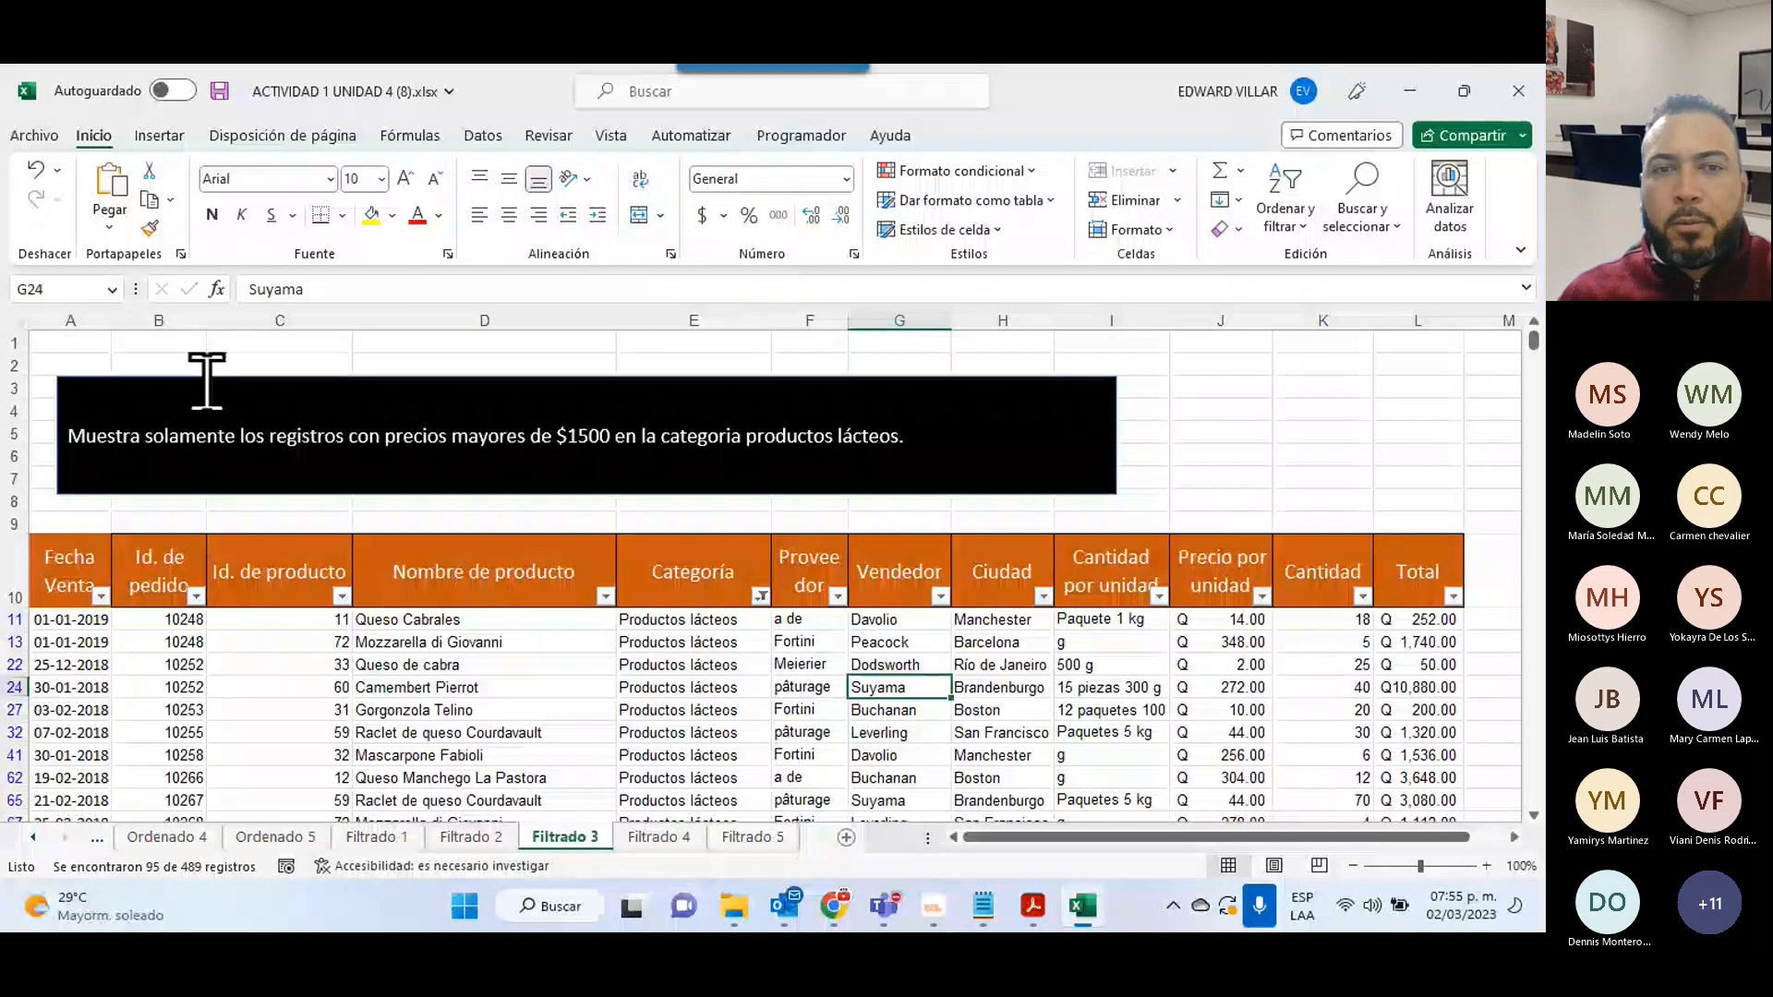
- Look through the values in the Total column's filter list, especially the amounts around Q1,500
click(1453, 595)
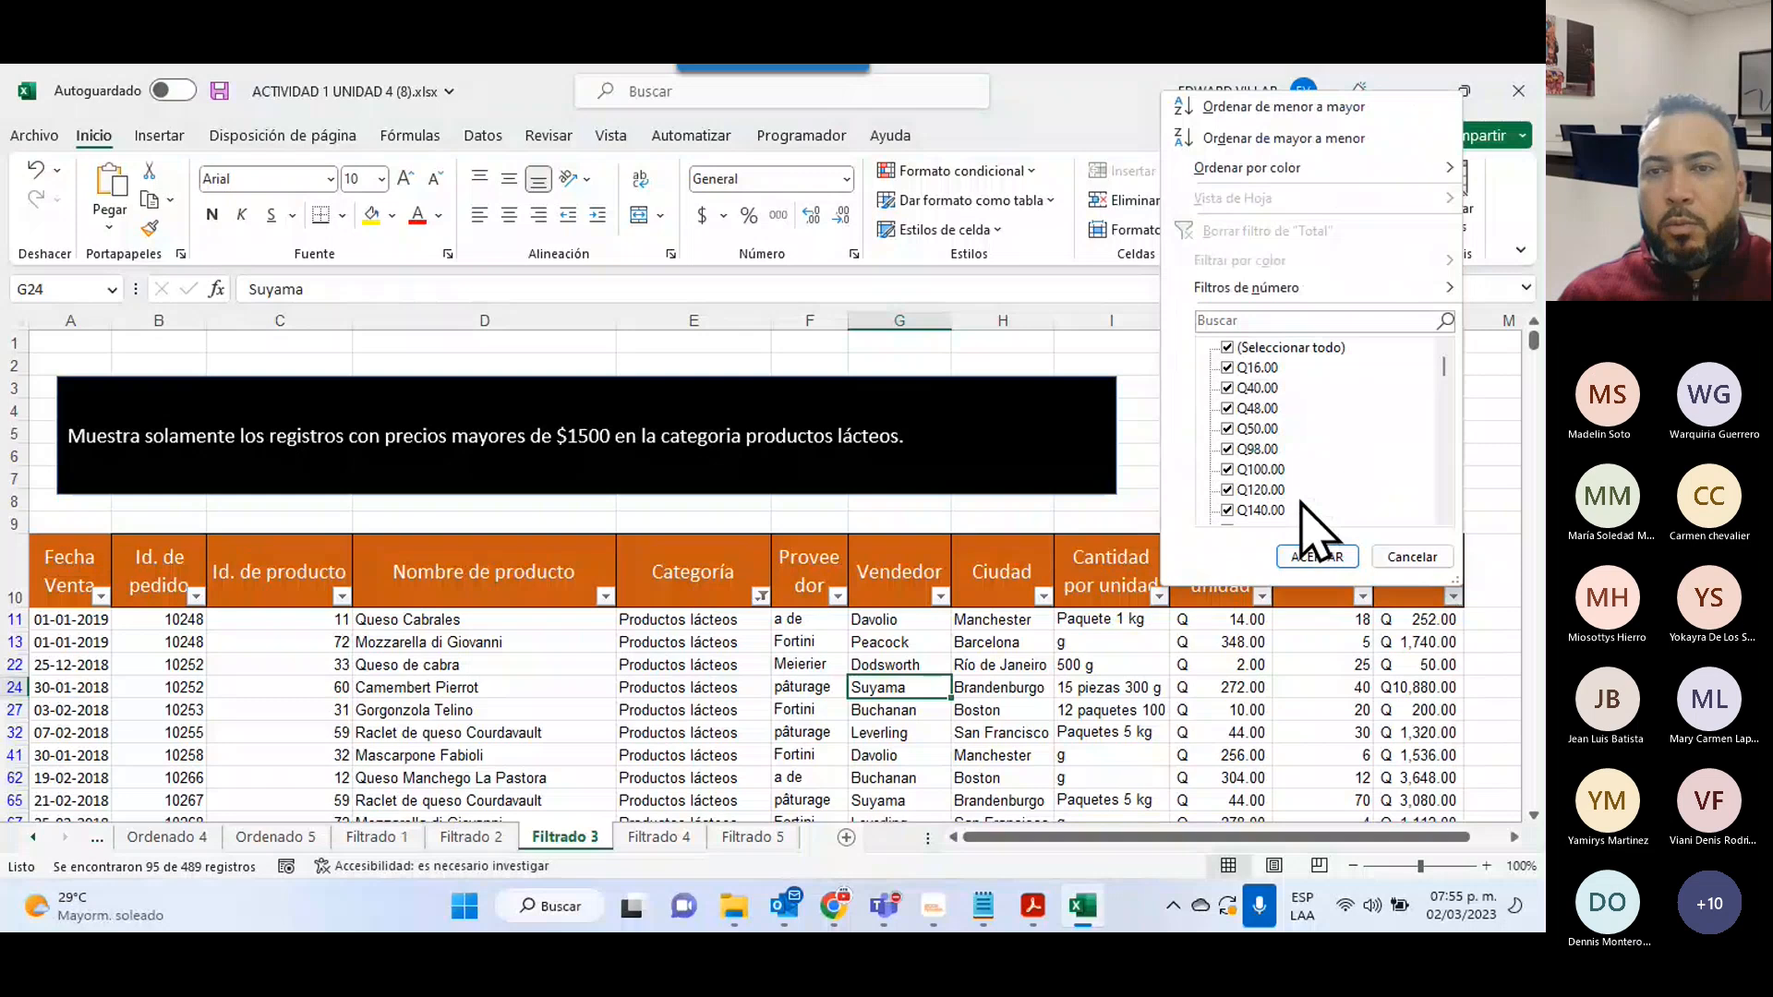
scroll(1302, 503, down, 10)
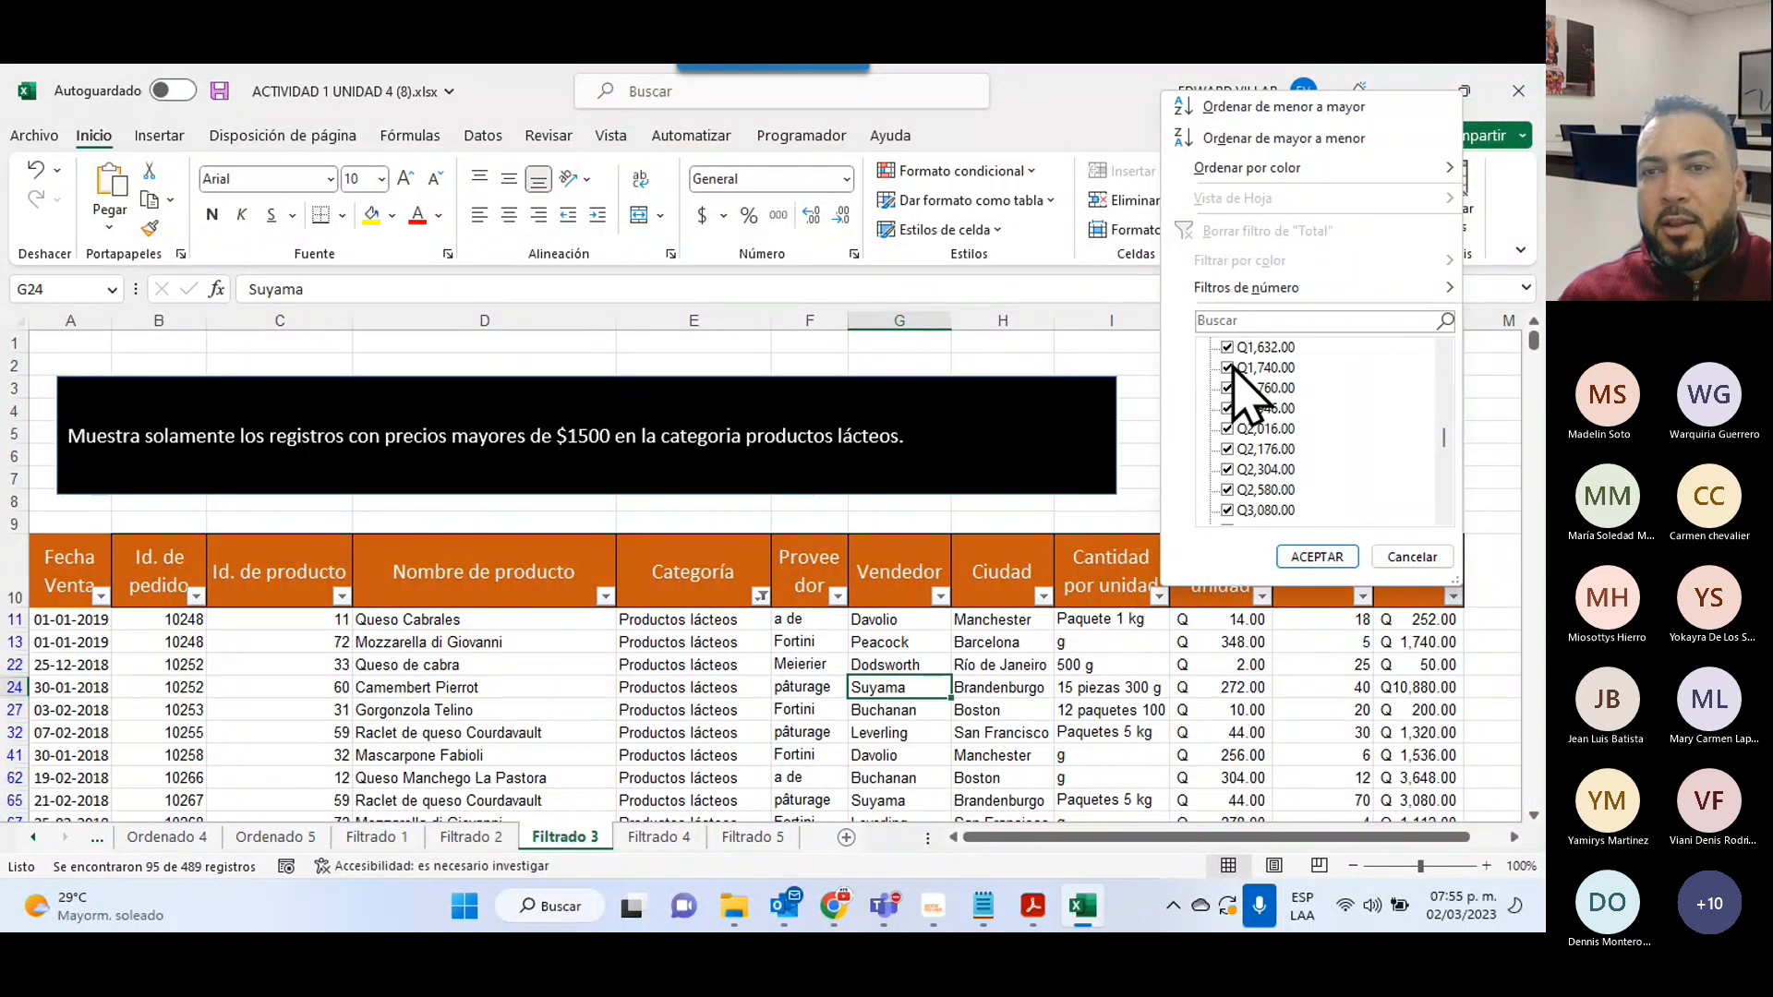
scroll(1260, 434, down, 5)
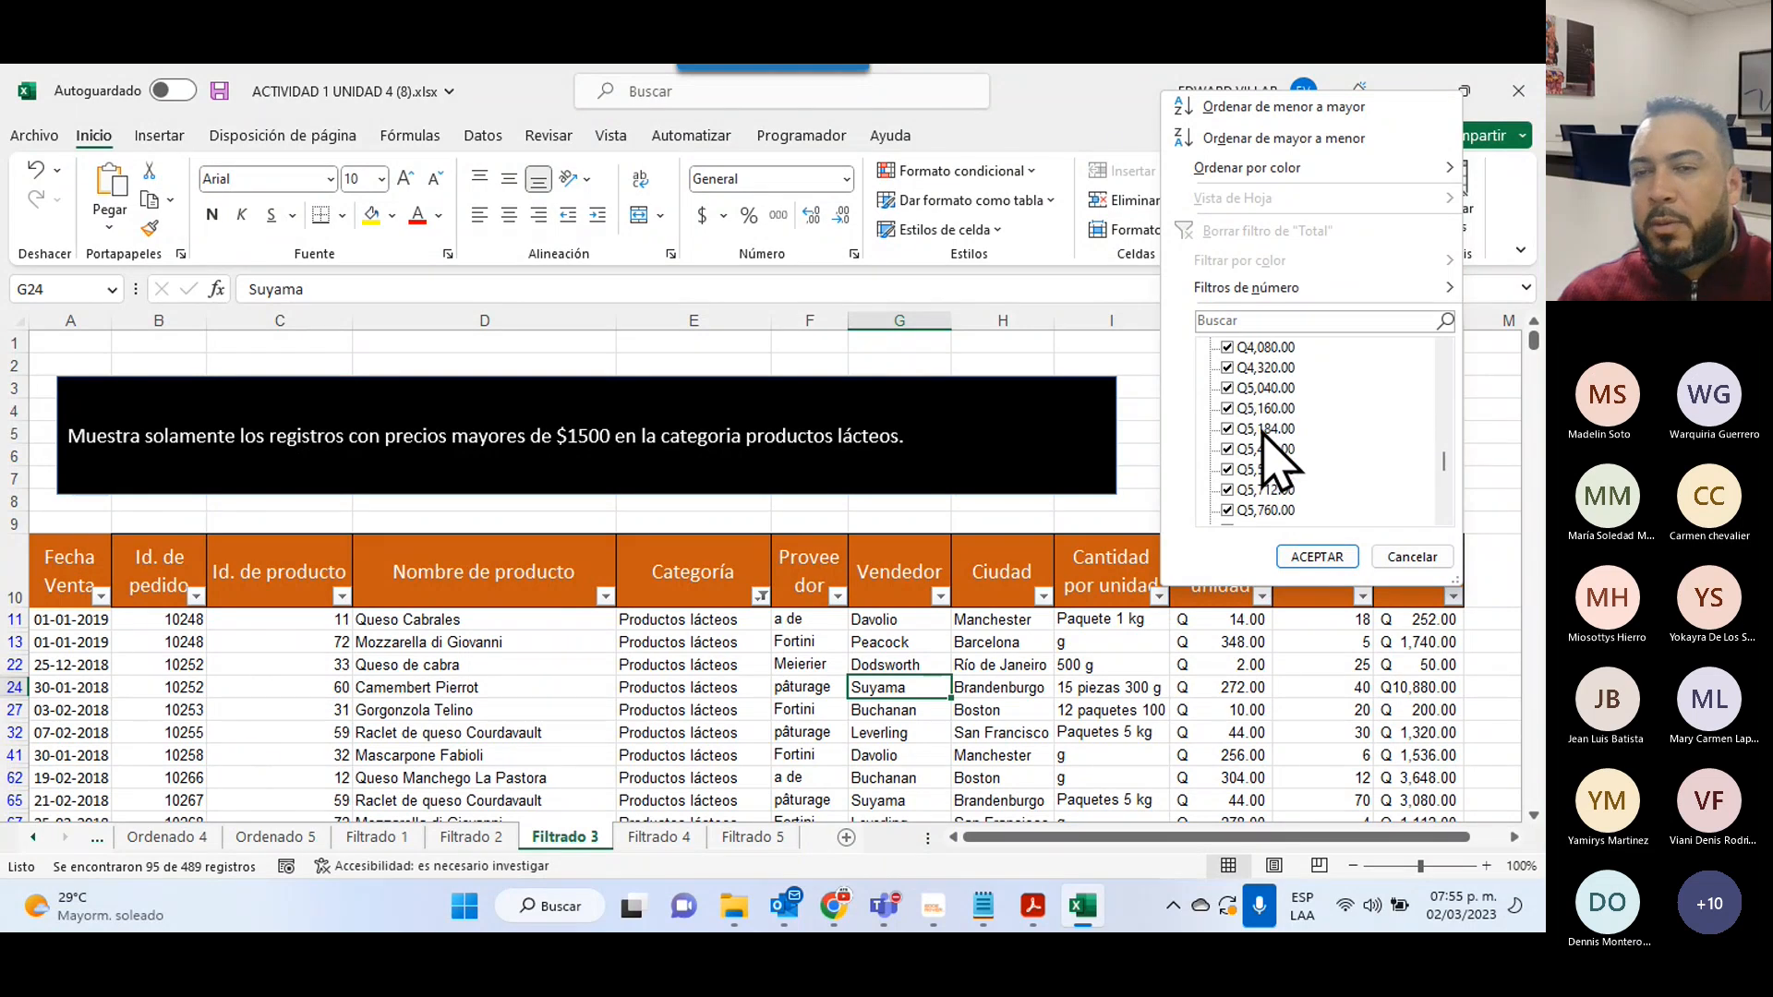
scroll(1263, 432, up, 5)
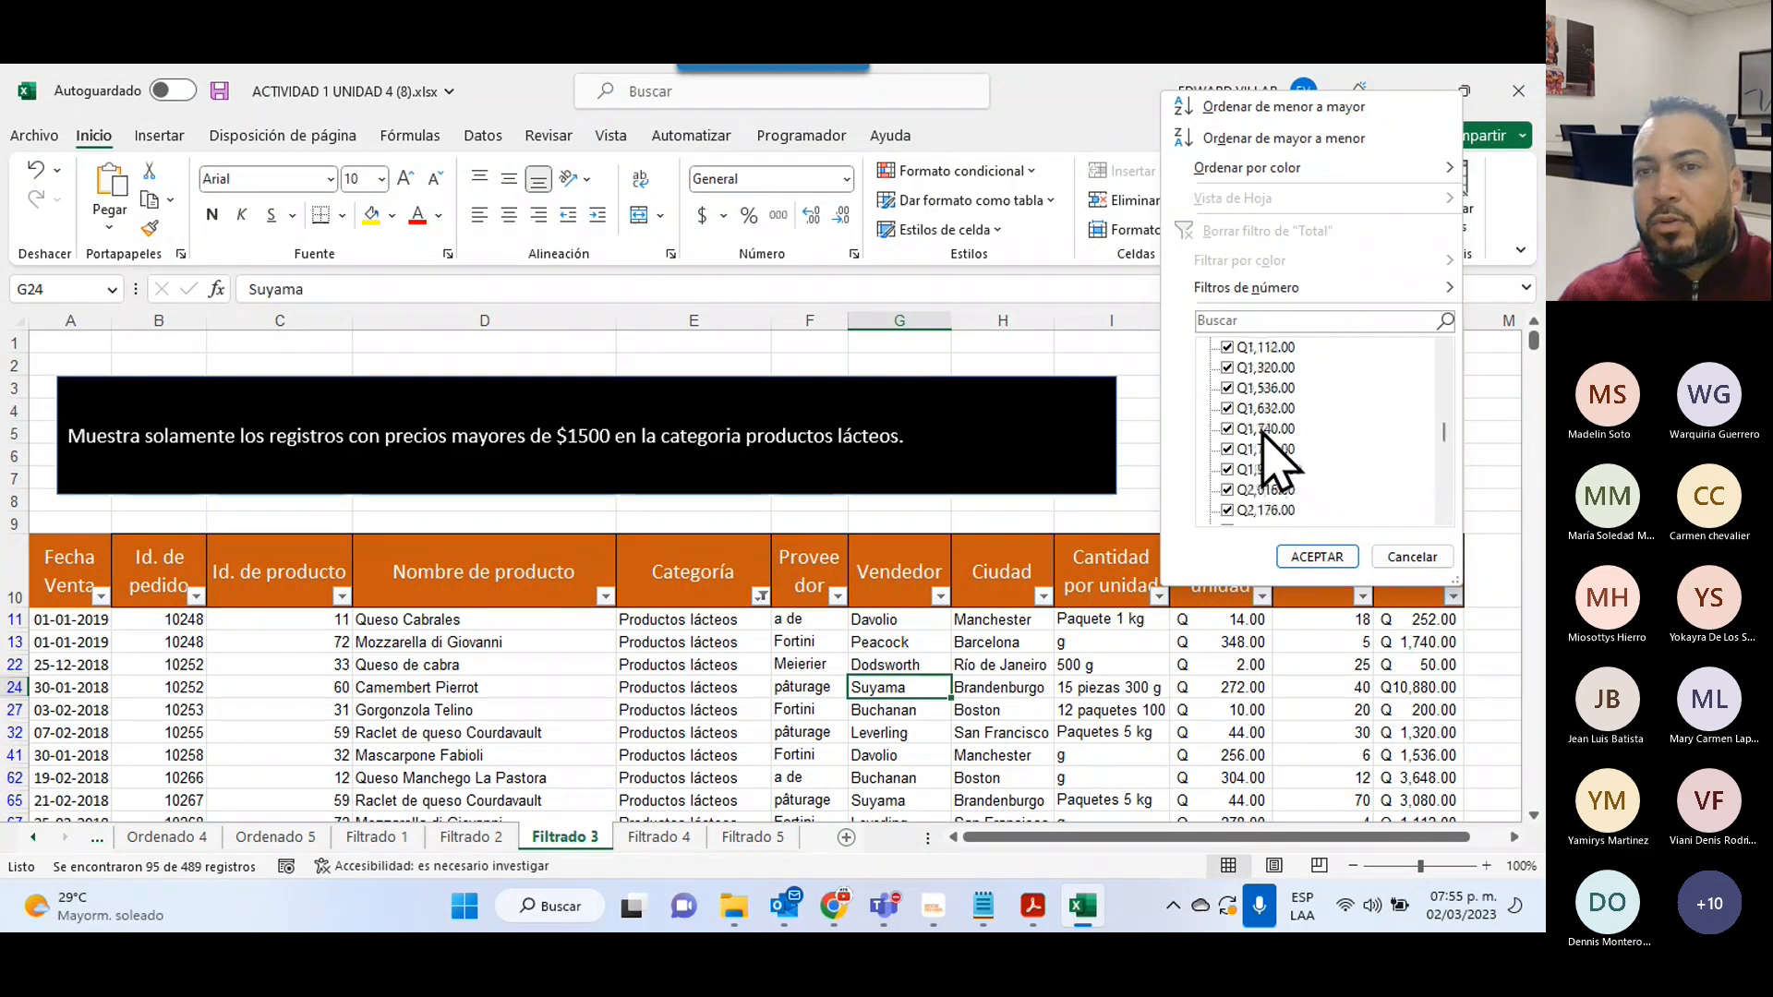
scroll(1246, 480, up, 5)
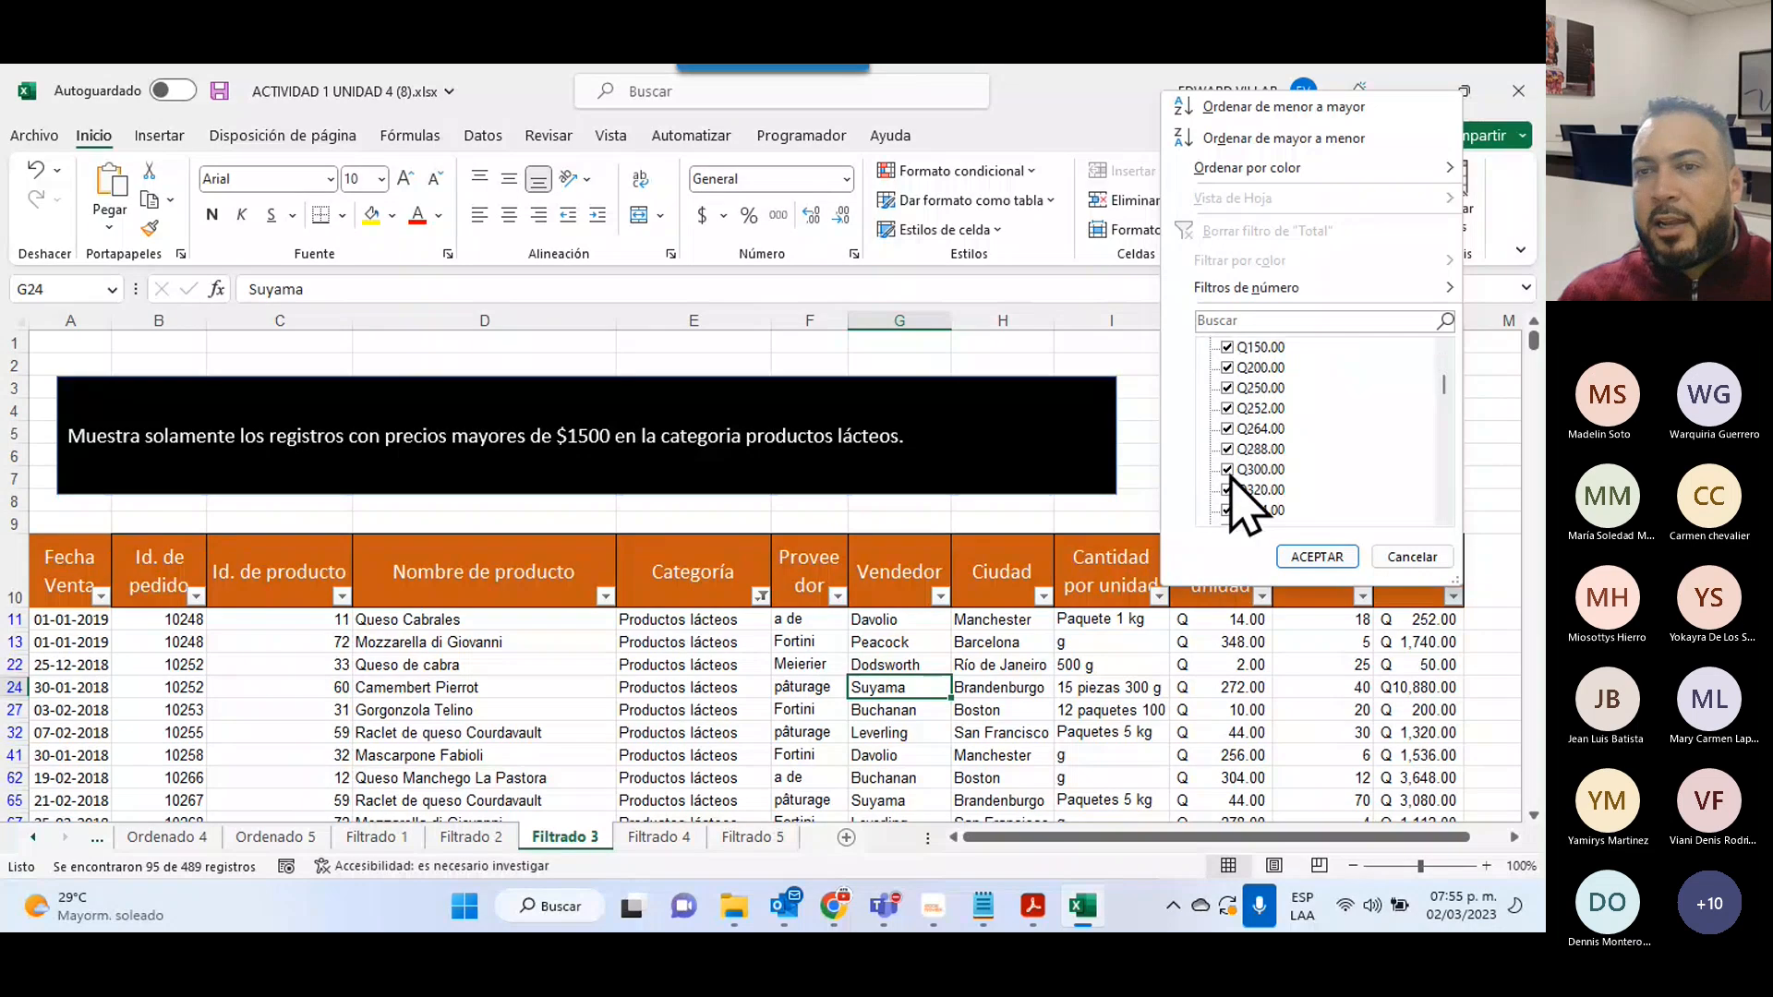
scroll(1233, 478, down, 5)
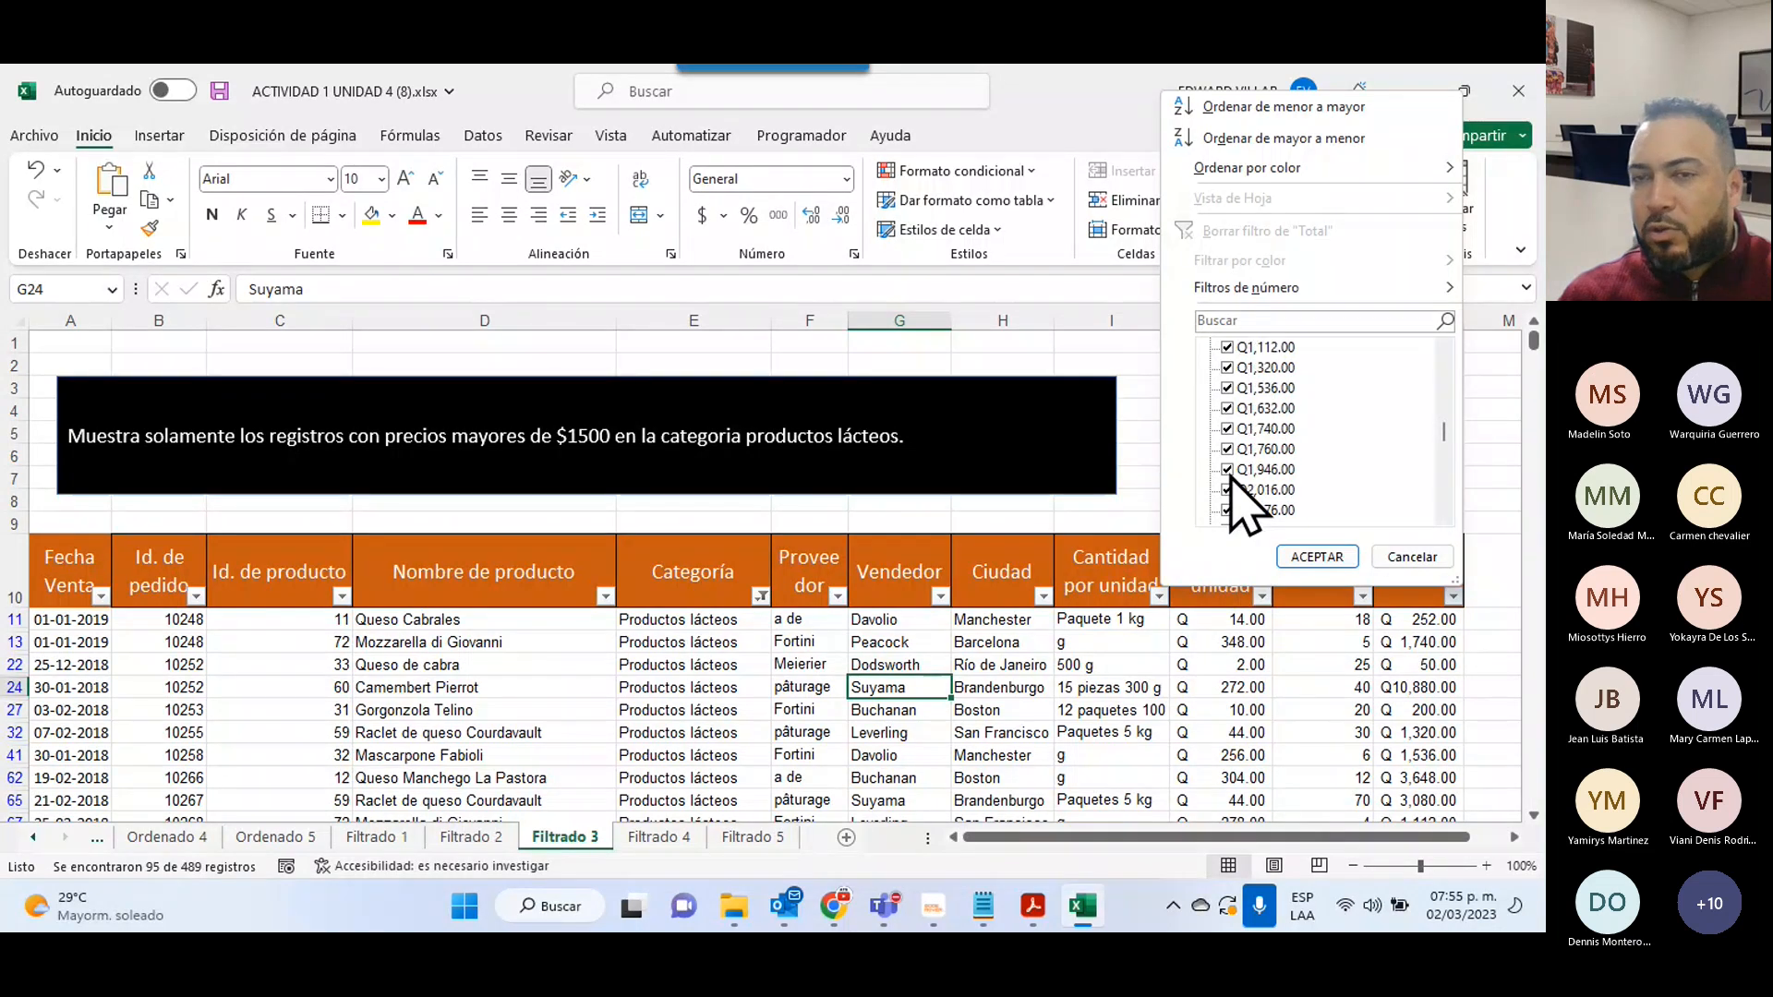
scroll(1237, 499, down, 3)
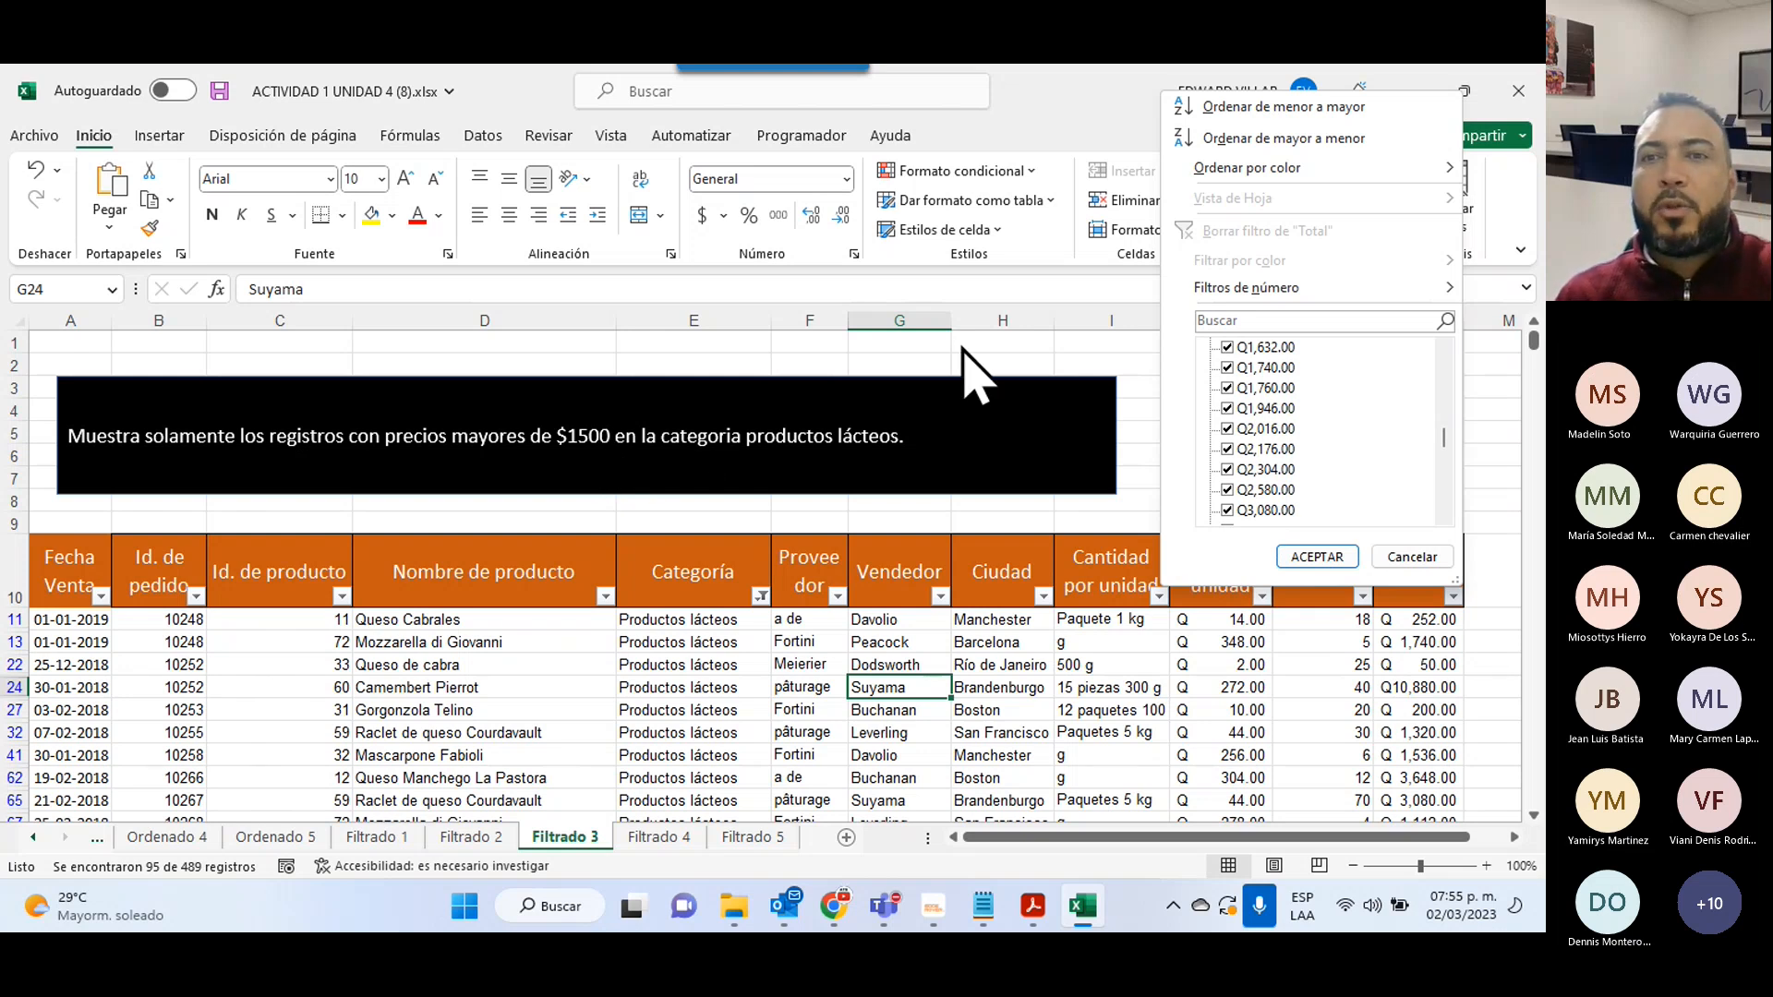
- Review the number filter conditions offered for the Total column and close the list without applying any
mouse_move(1271, 288)
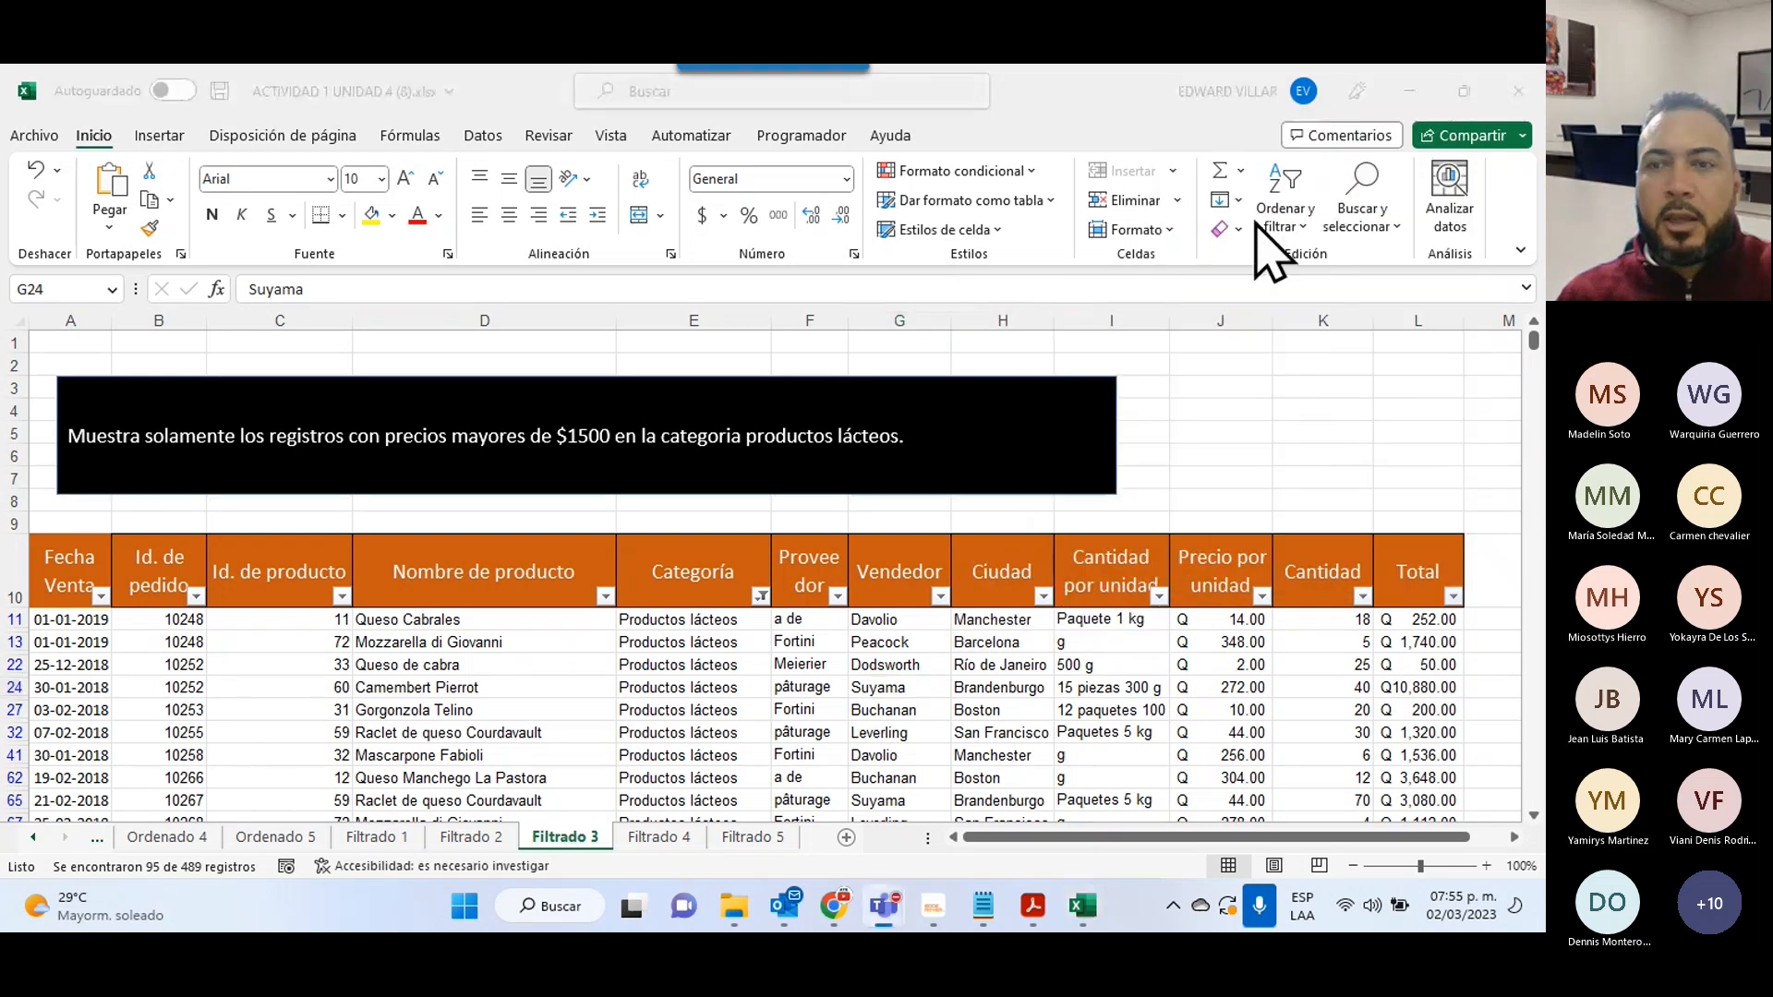
click(1450, 600)
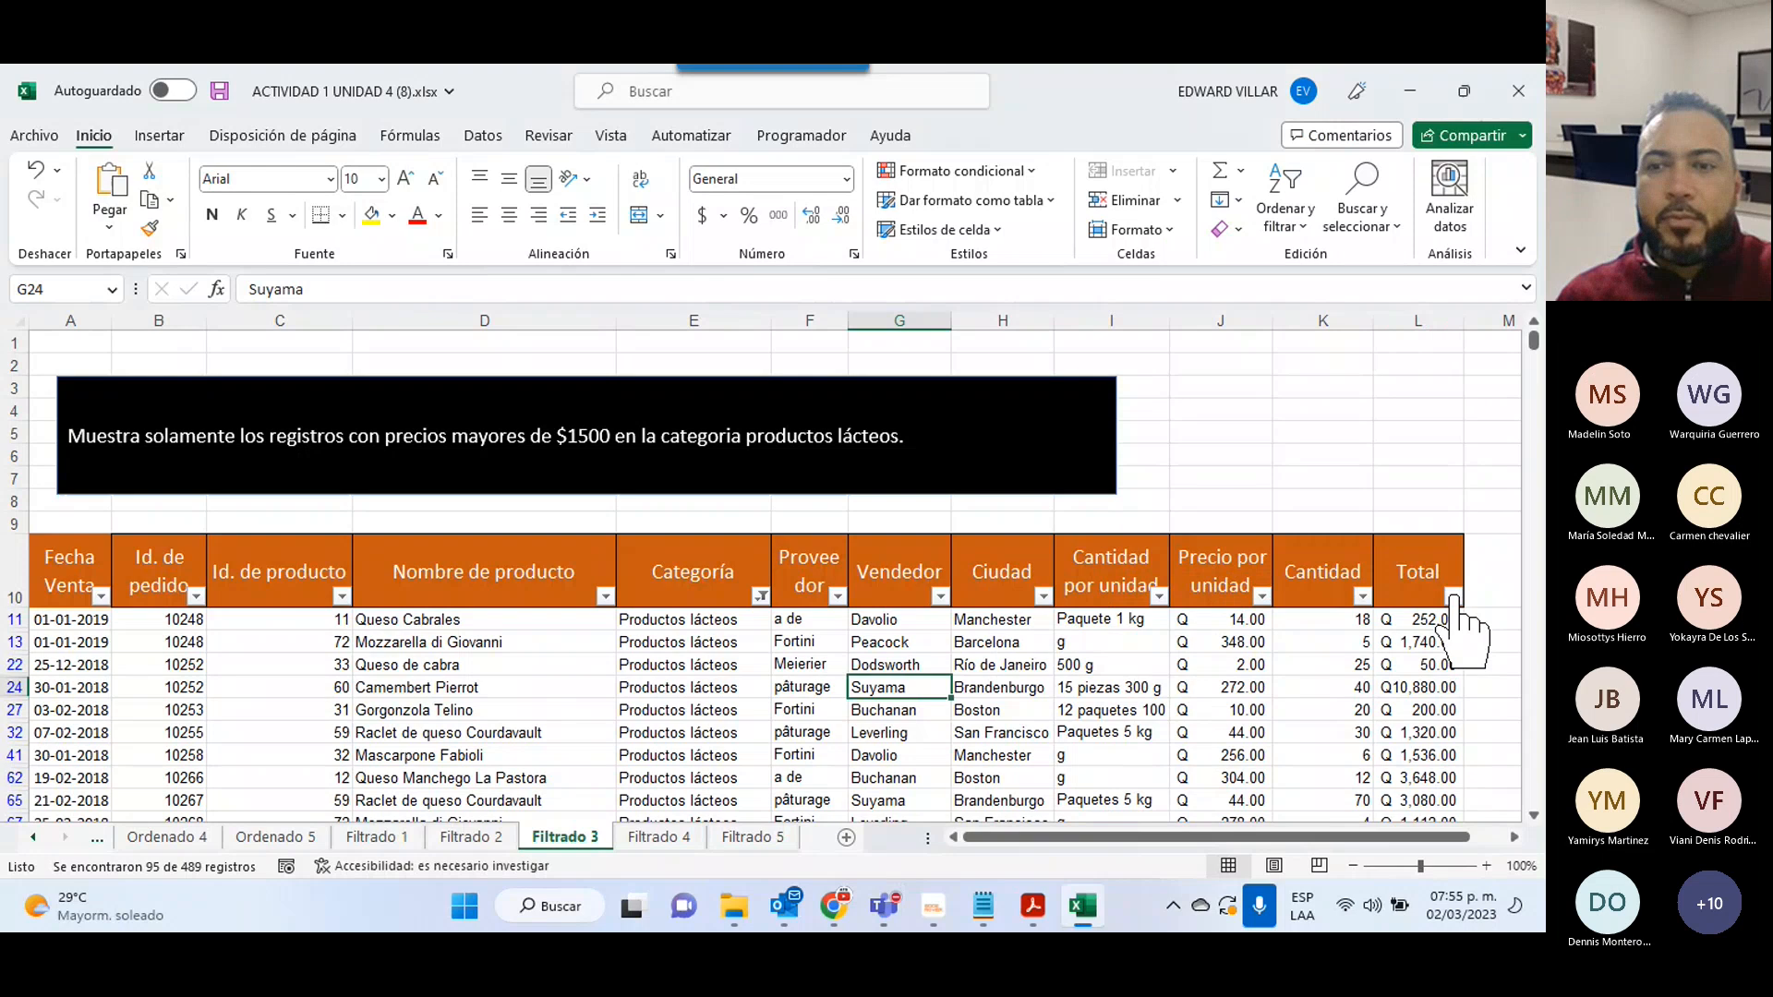
click(1452, 598)
mouse_move(1339, 287)
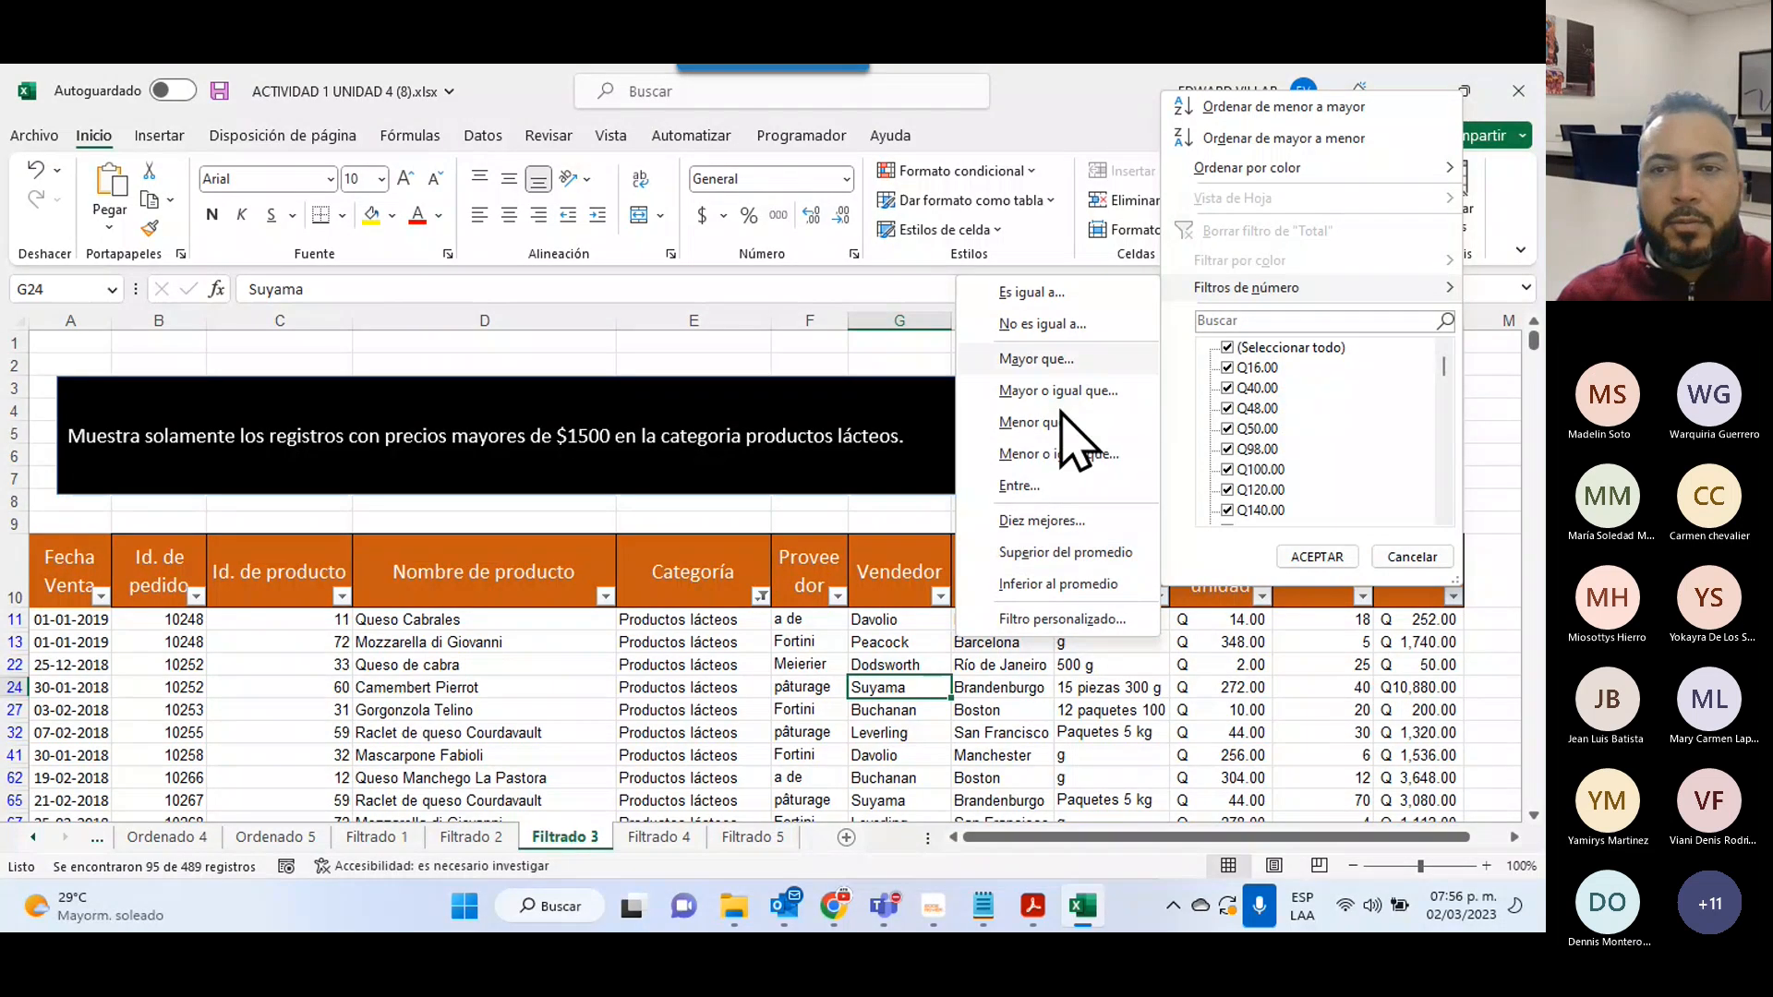
click(1412, 557)
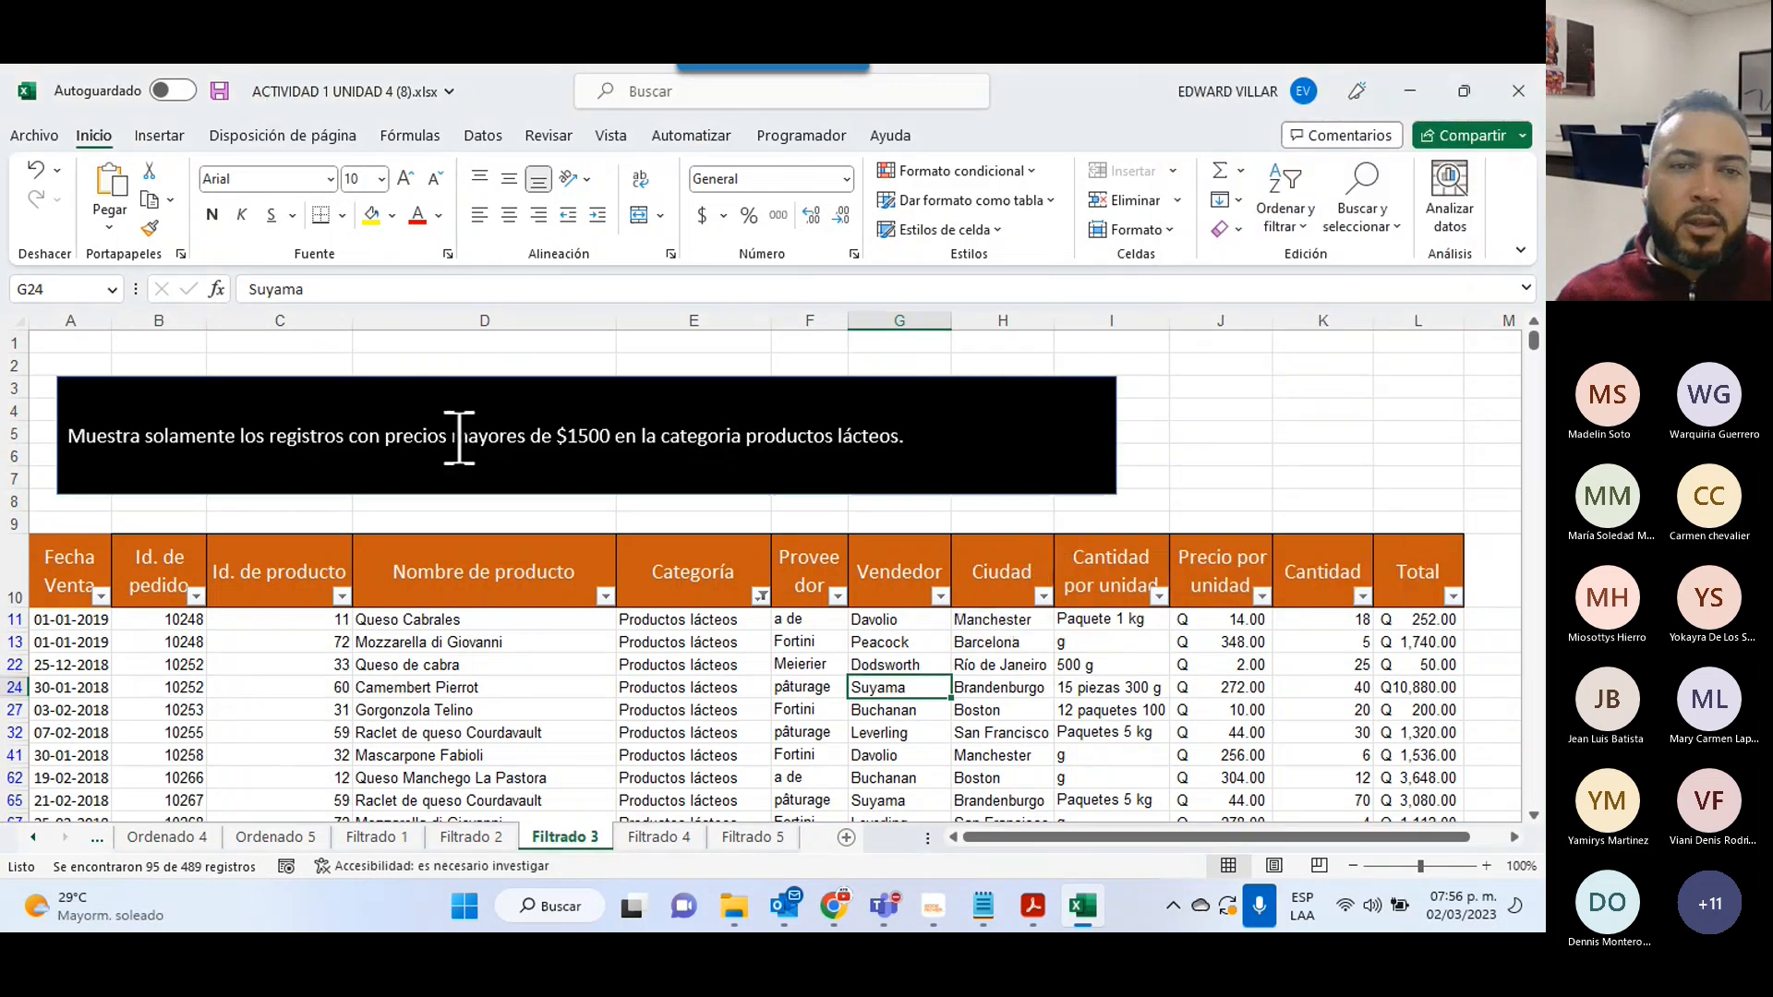
- Filter the Precio por unidad column with a number filter for values greater than 1500
scroll(879, 637, down, 4)
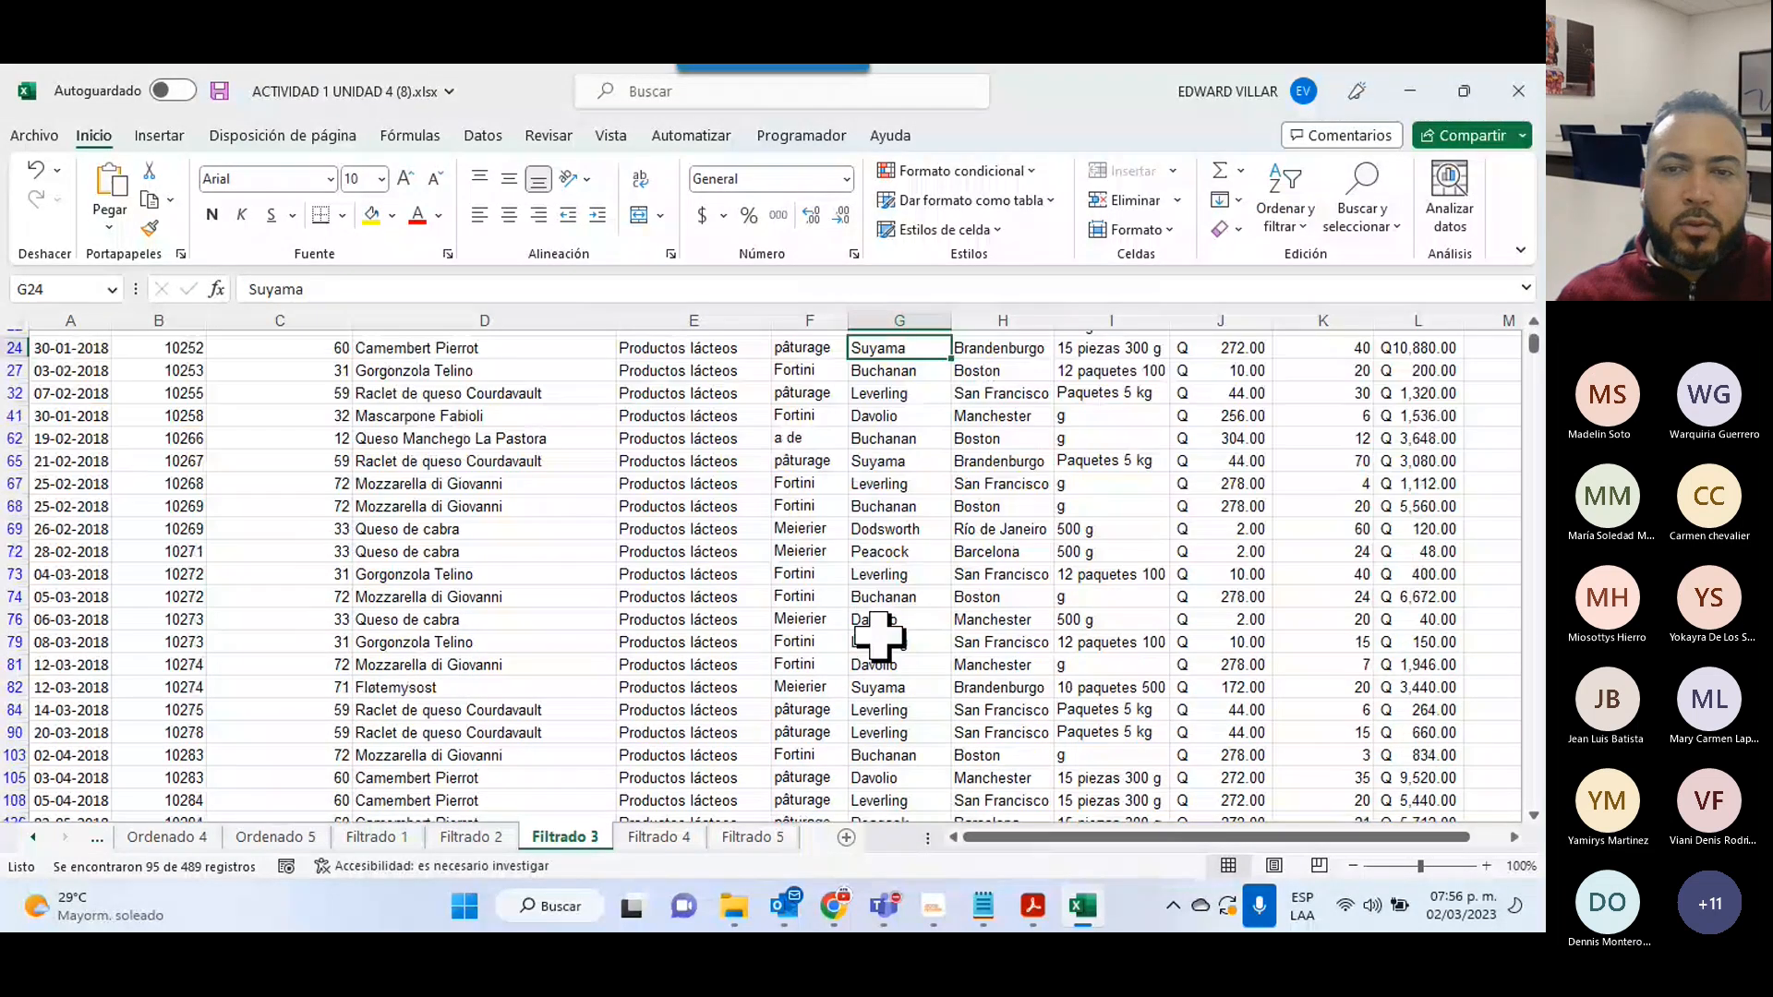
scroll(879, 637, down, 5)
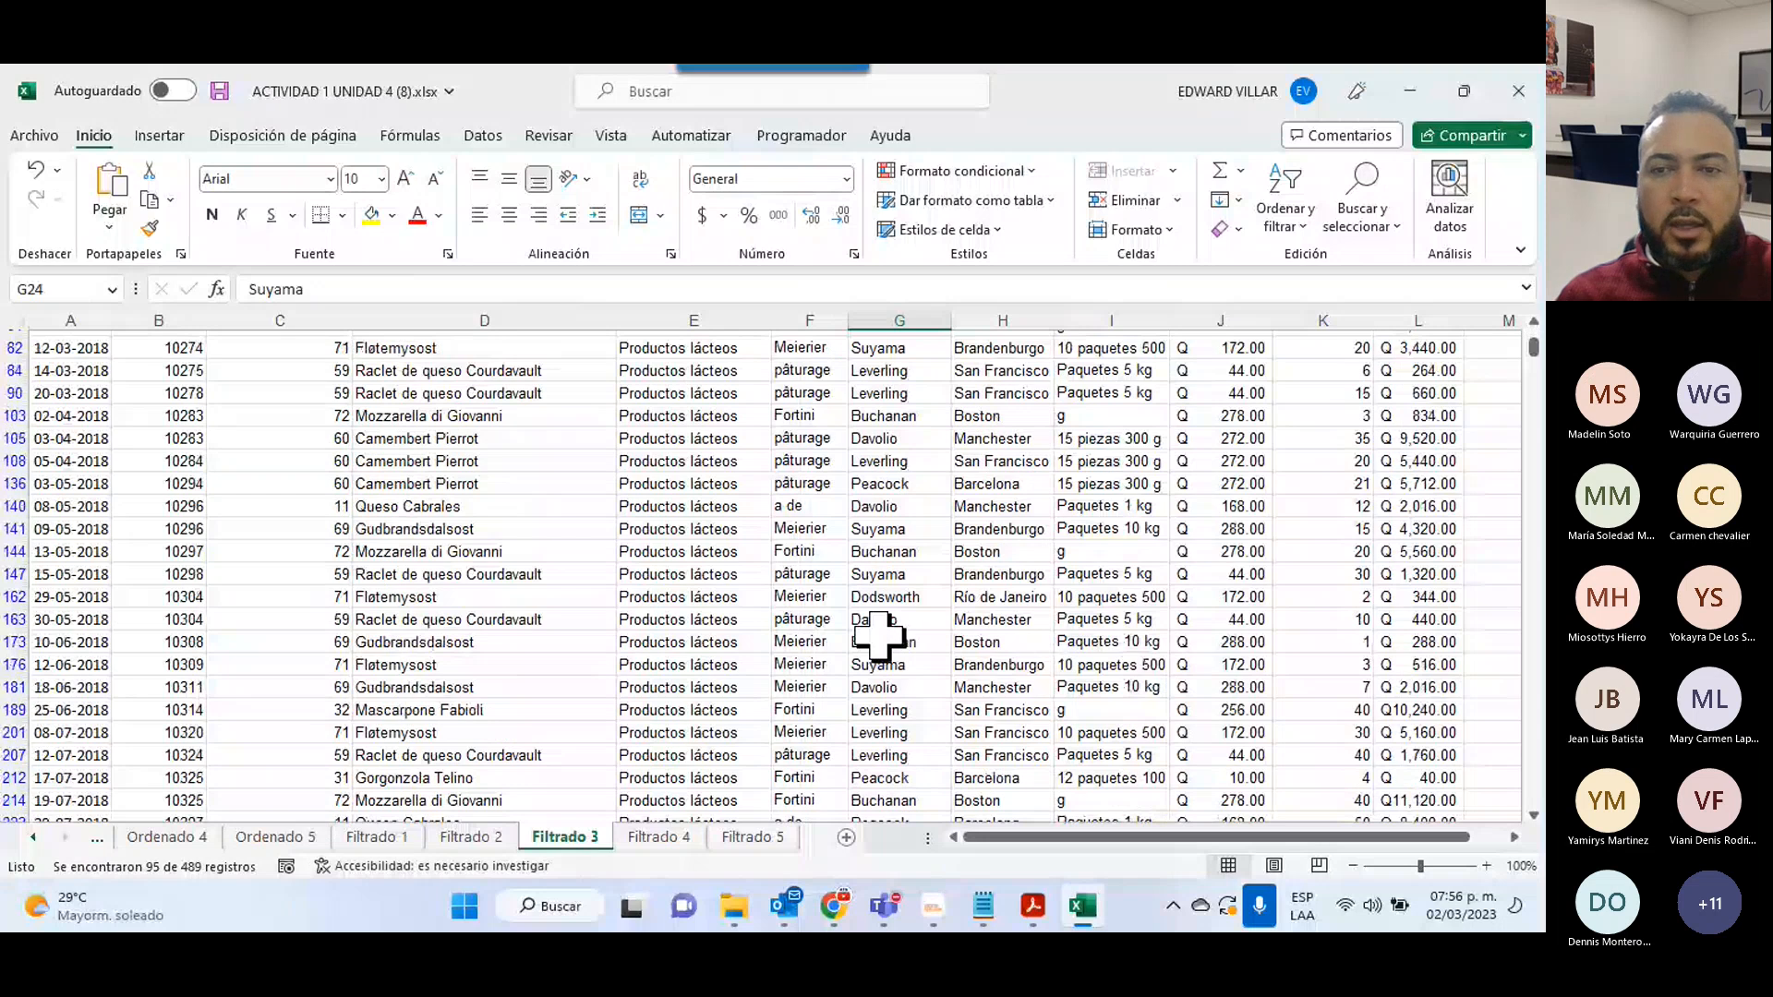
scroll(878, 637, up, 9)
click(1261, 595)
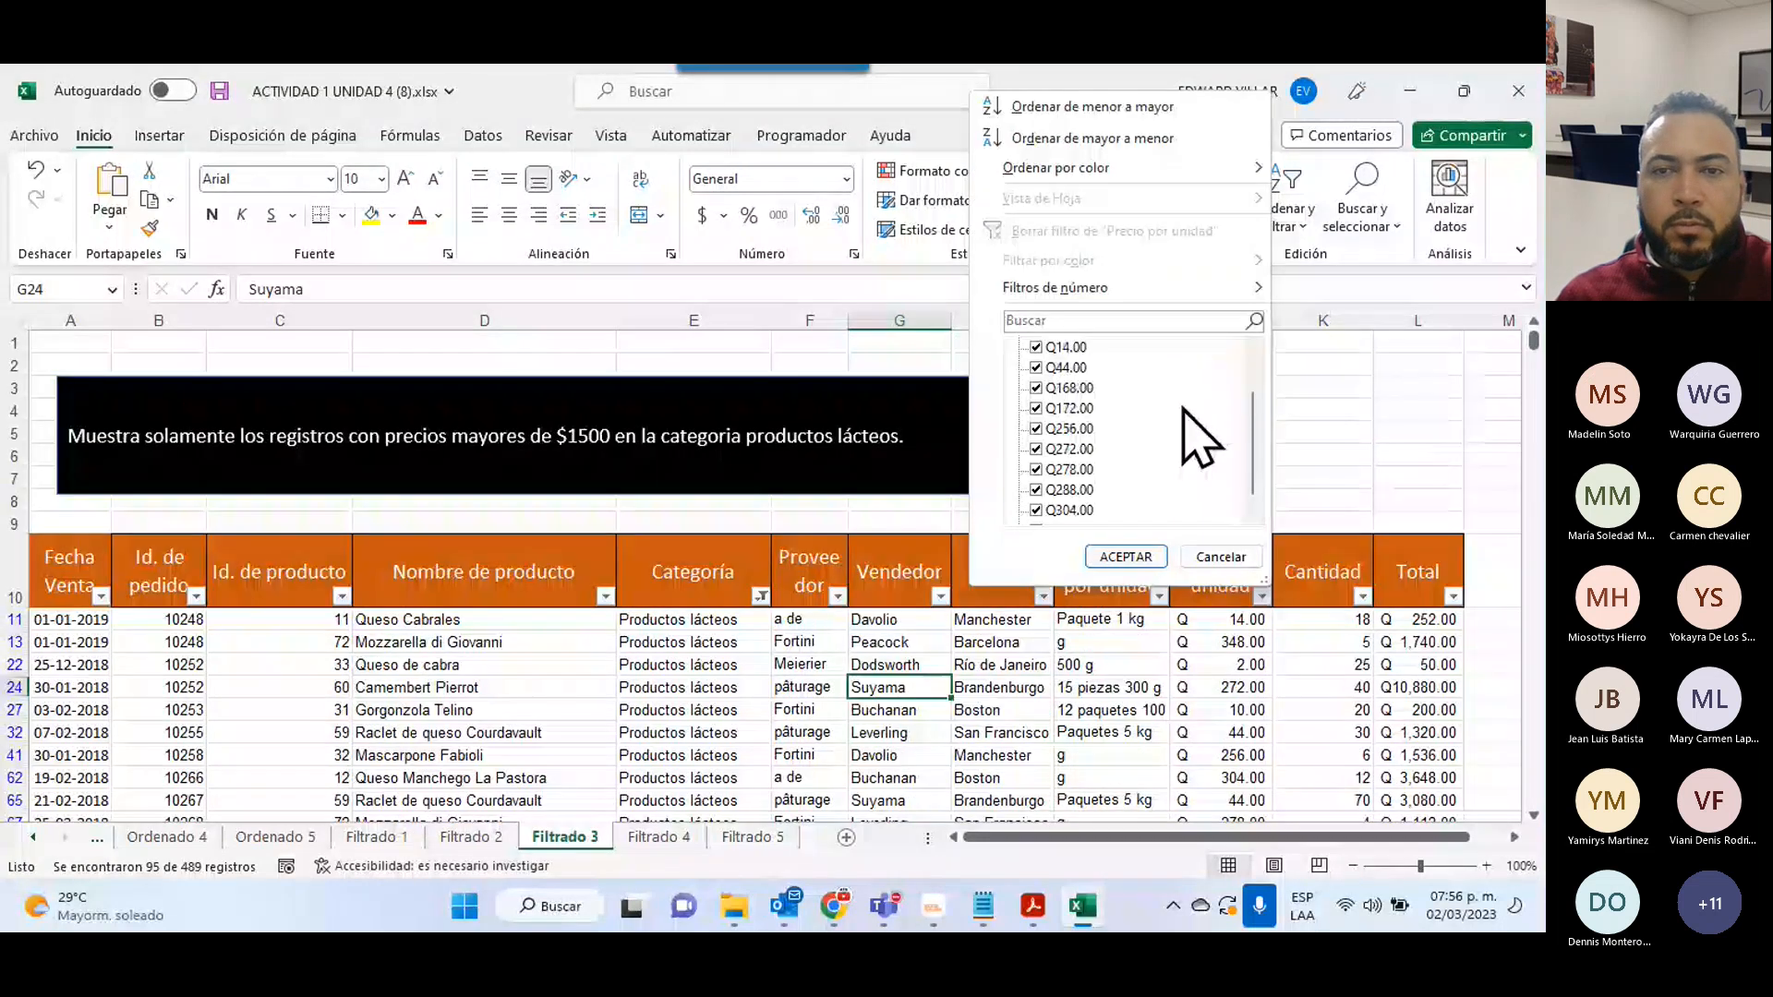
scroll(1184, 410, up, 1)
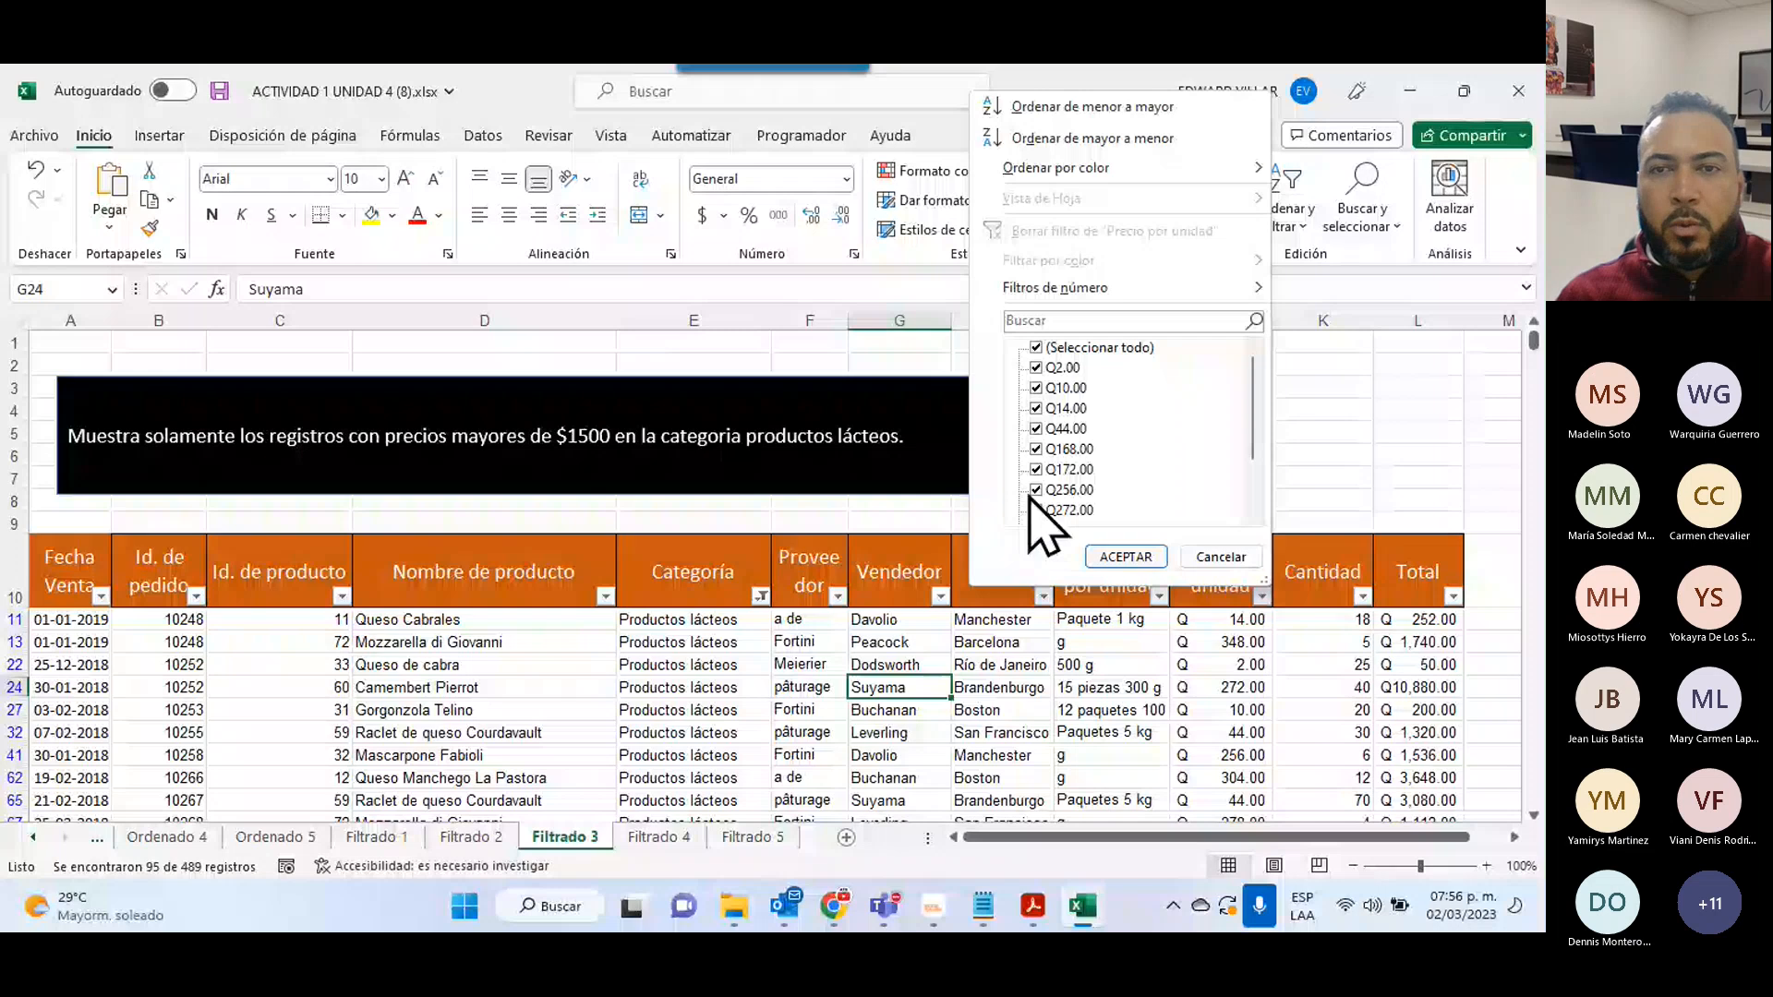
click(1090, 287)
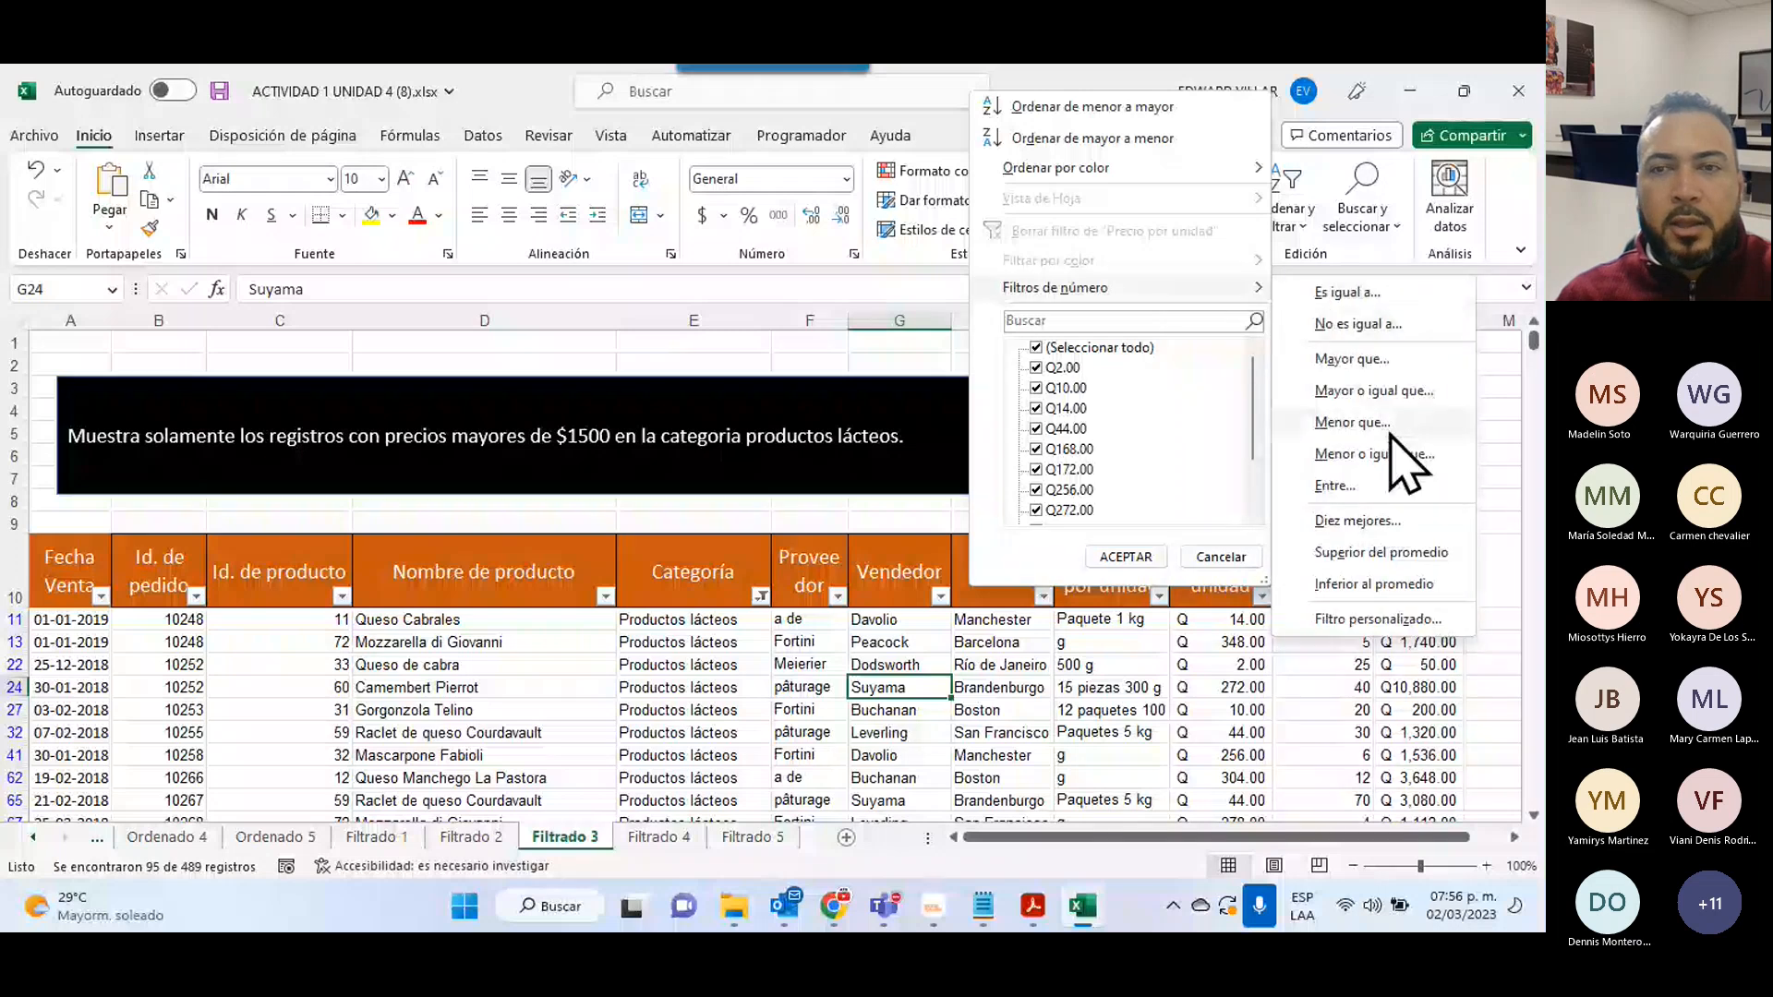
click(1382, 360)
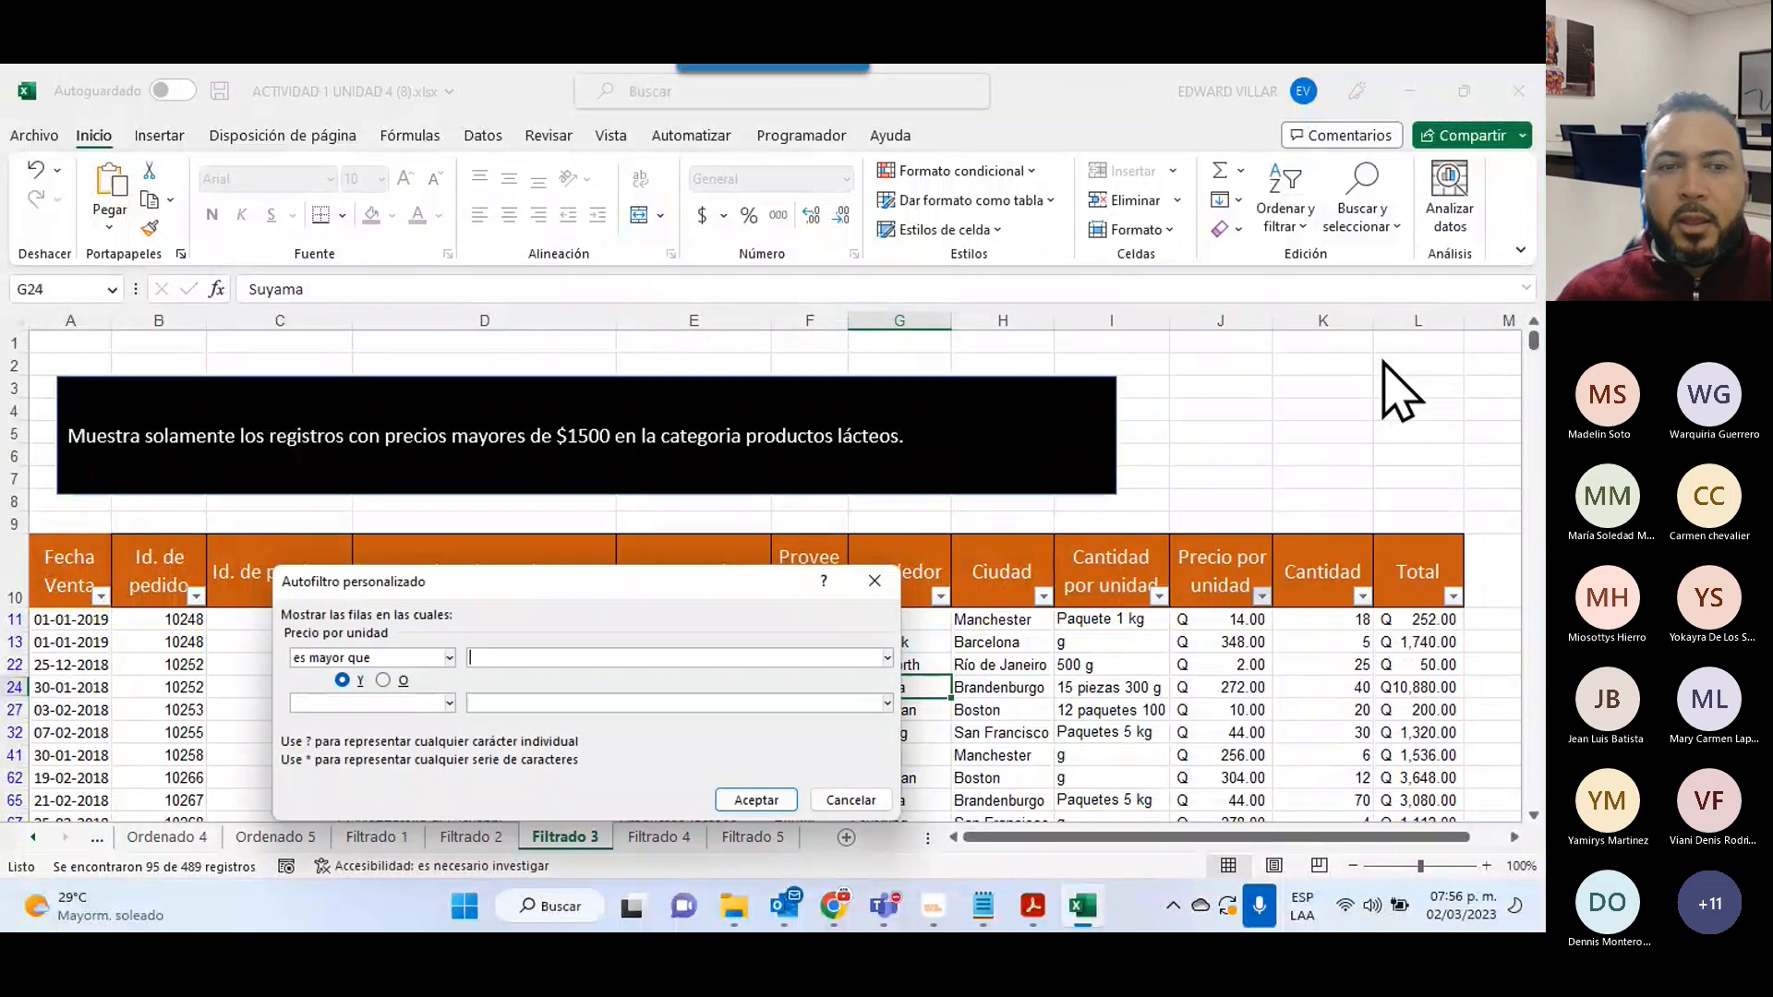
text(1500)
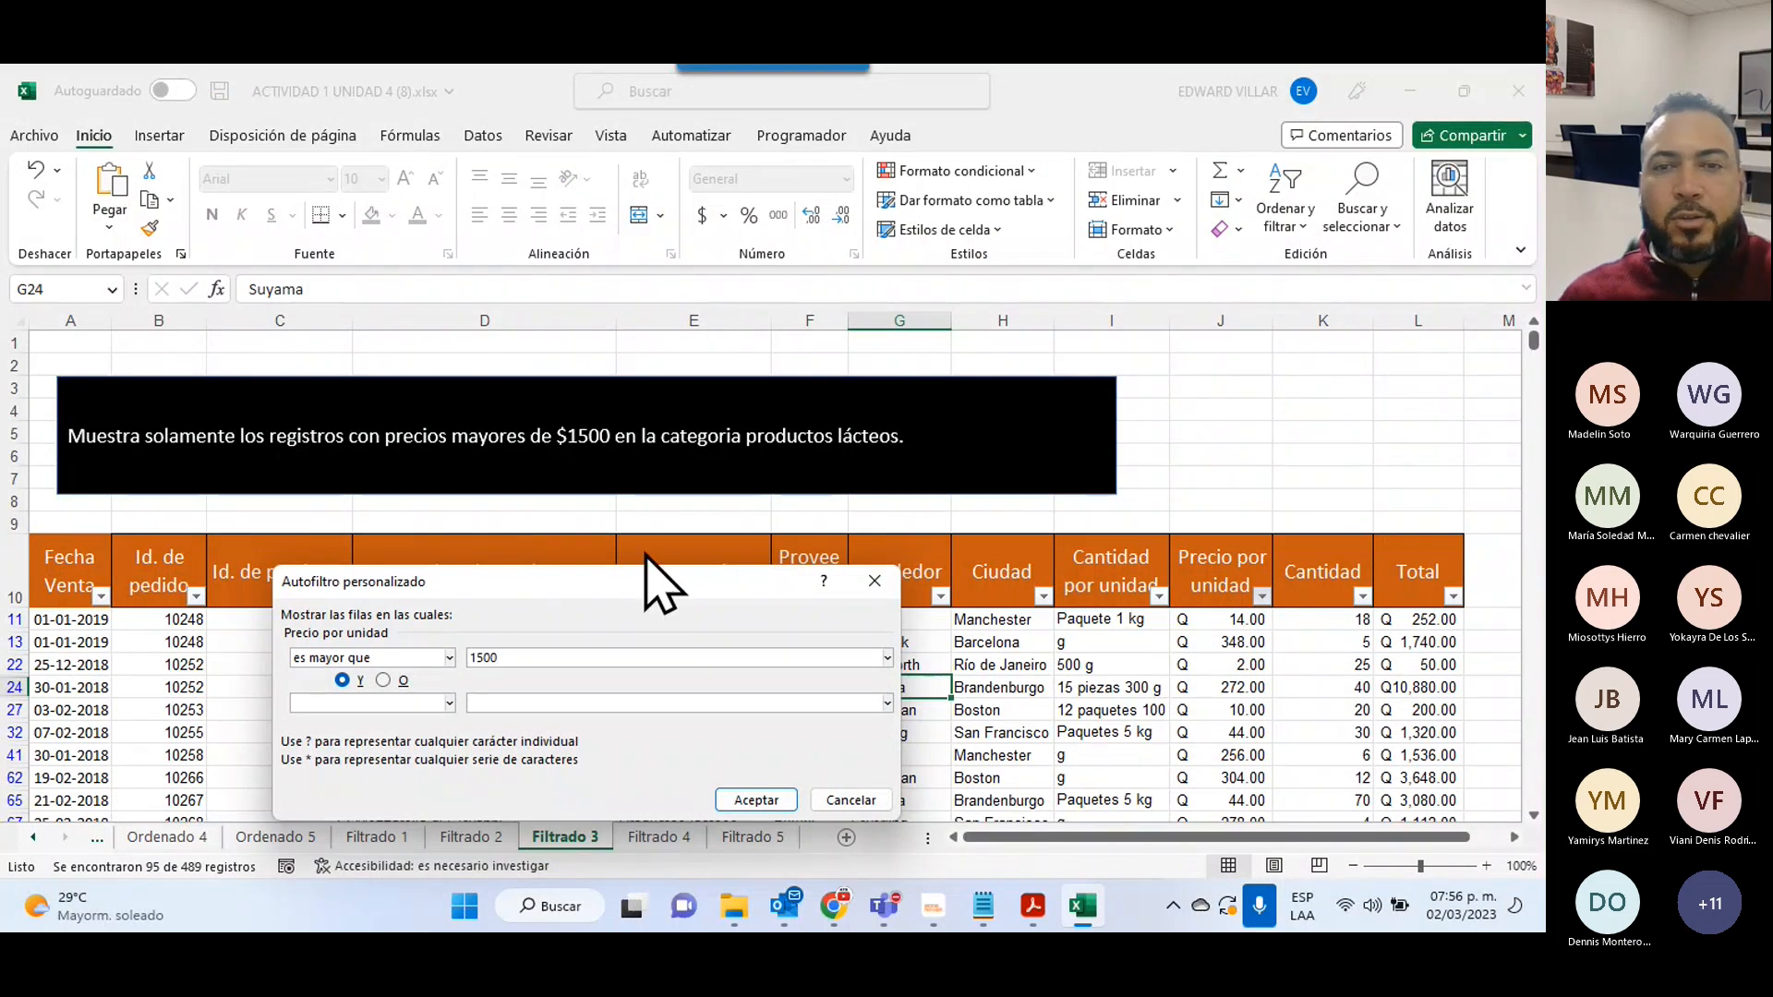
drag(650, 580, 1063, 133)
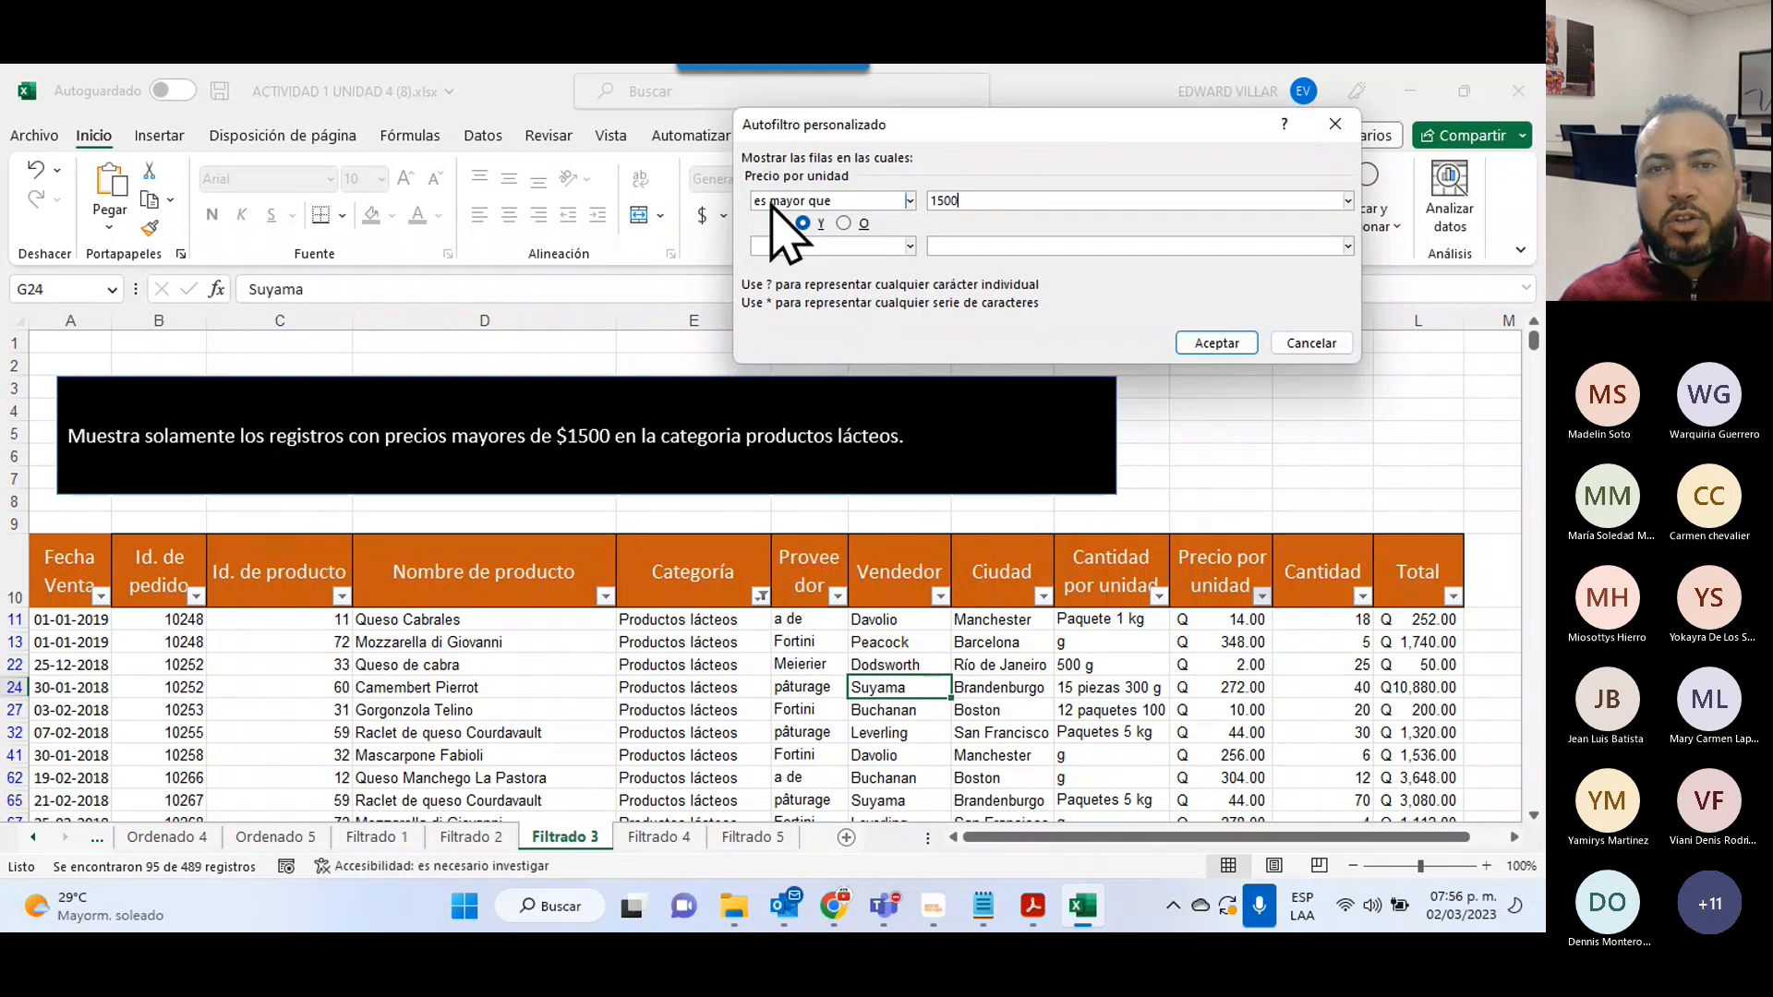
click(844, 225)
click(1215, 343)
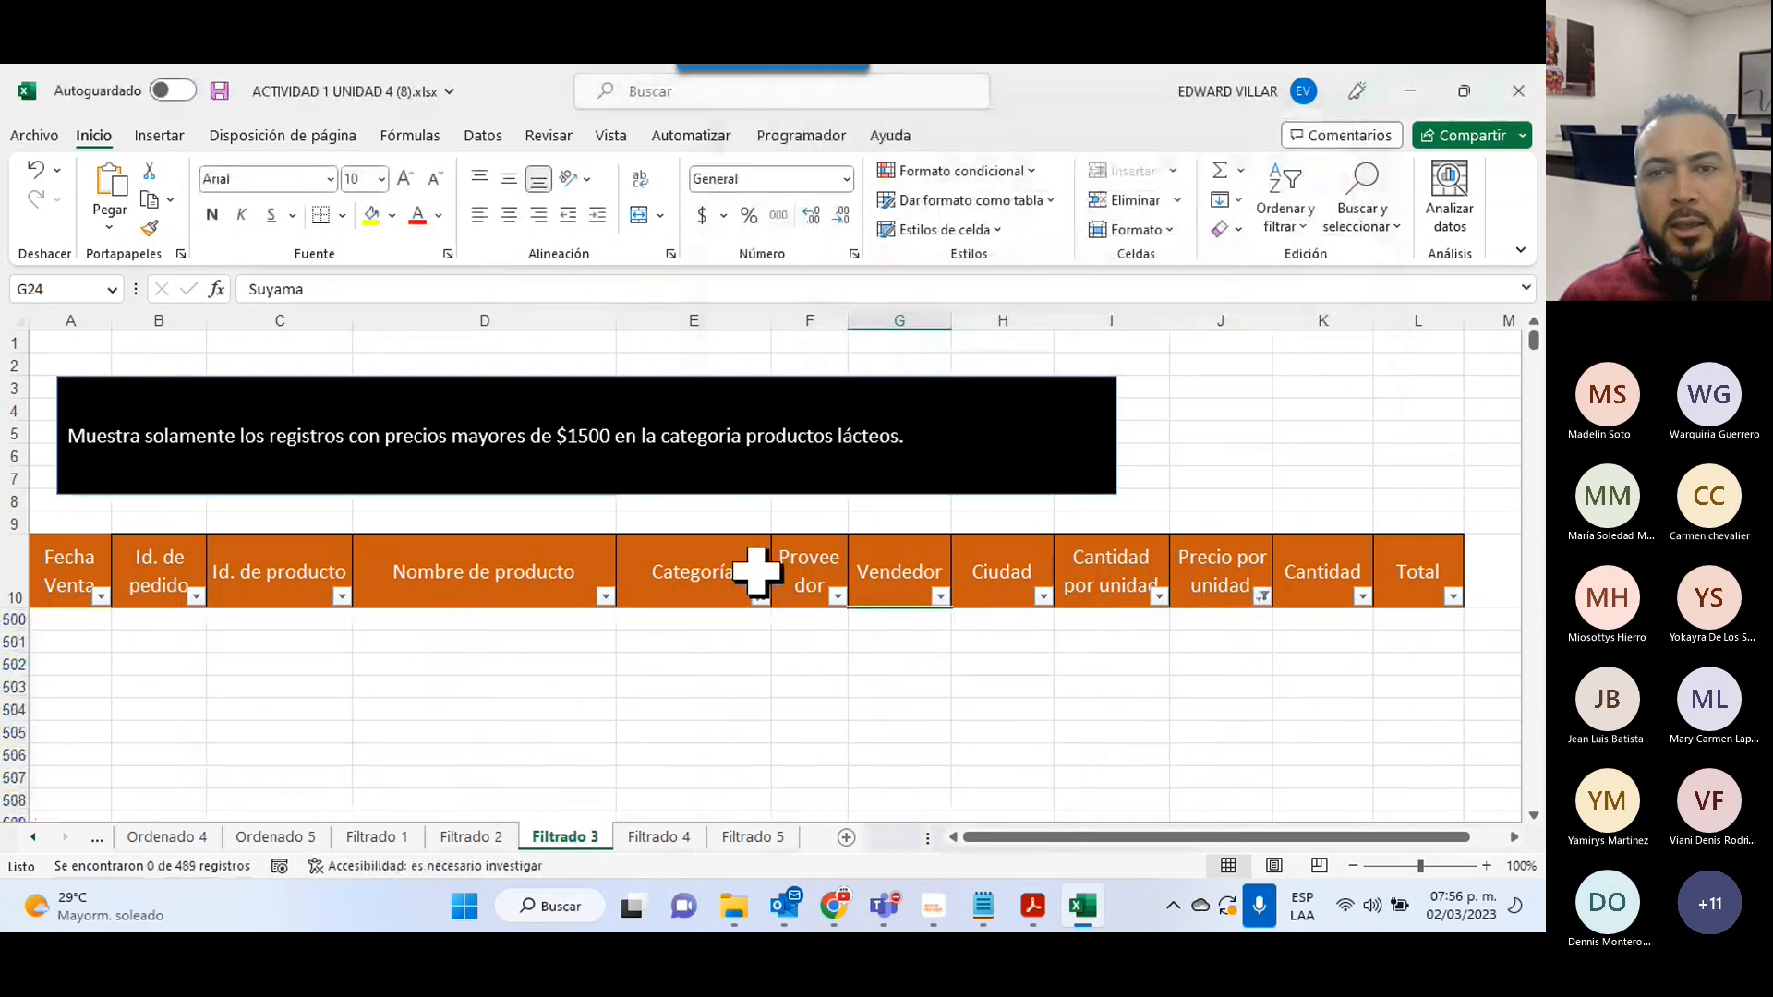
- Change the Precio por unidad filter to show values greater than 1500 or less than 1500
click(1261, 596)
mouse_move(1191, 294)
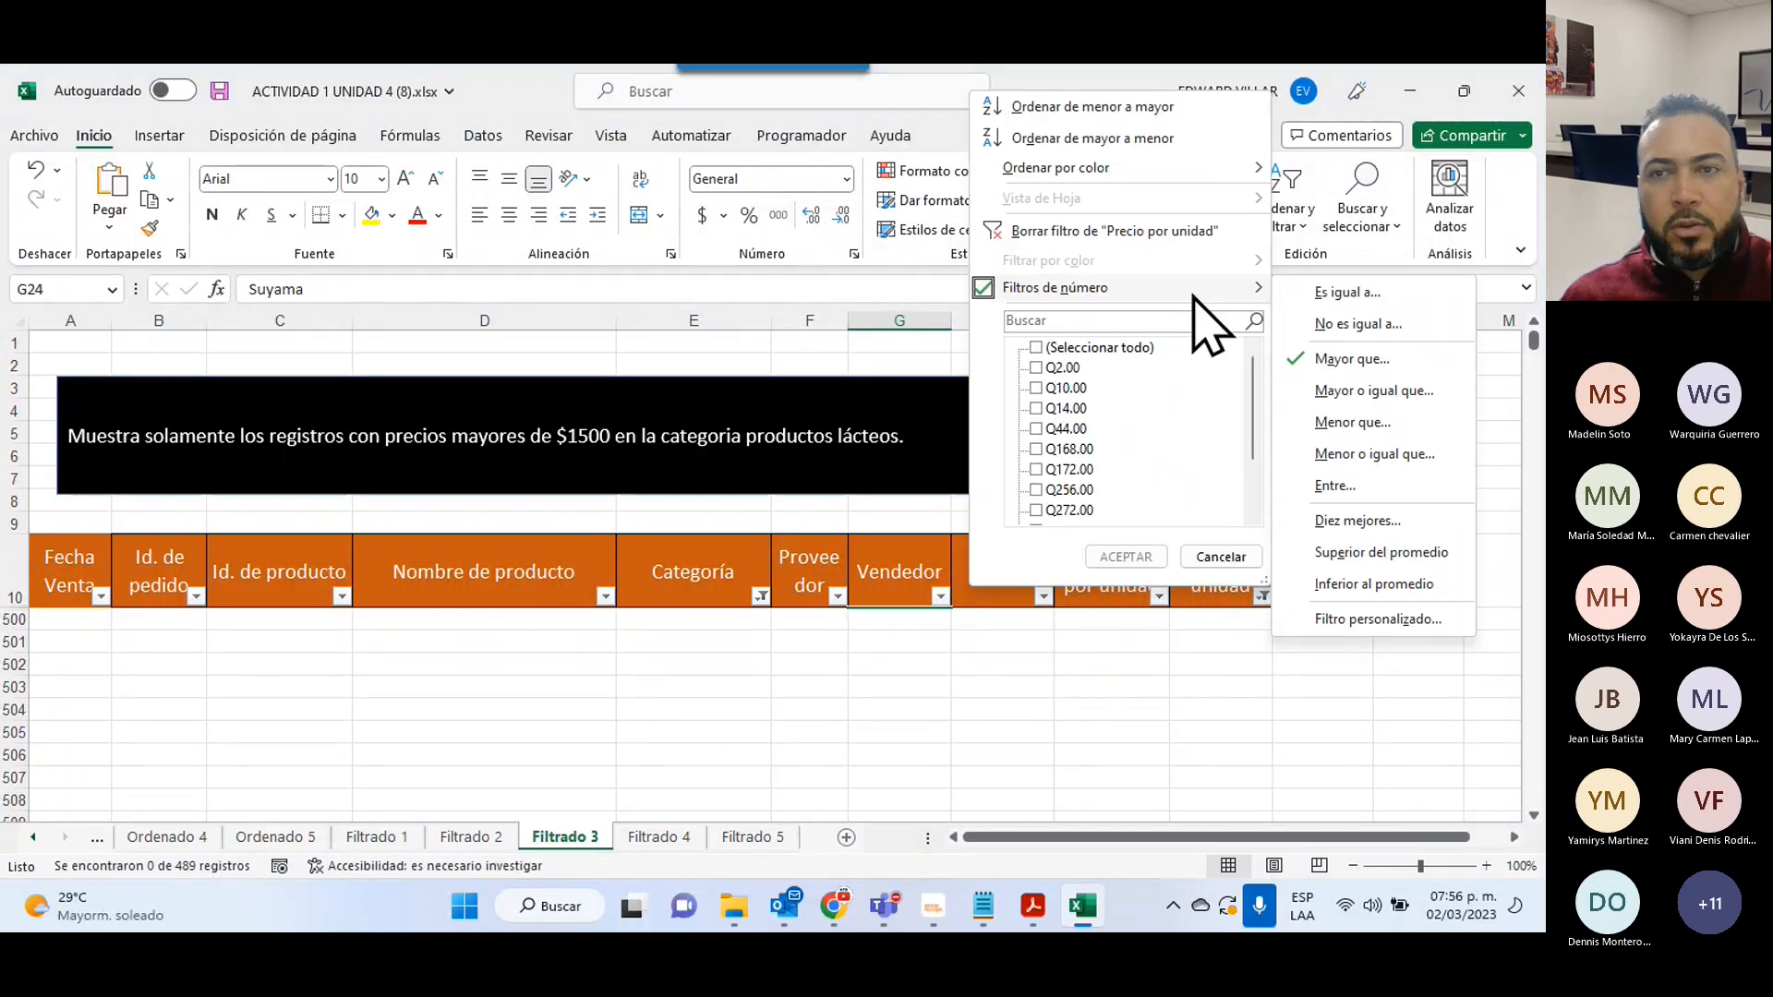
click(1346, 353)
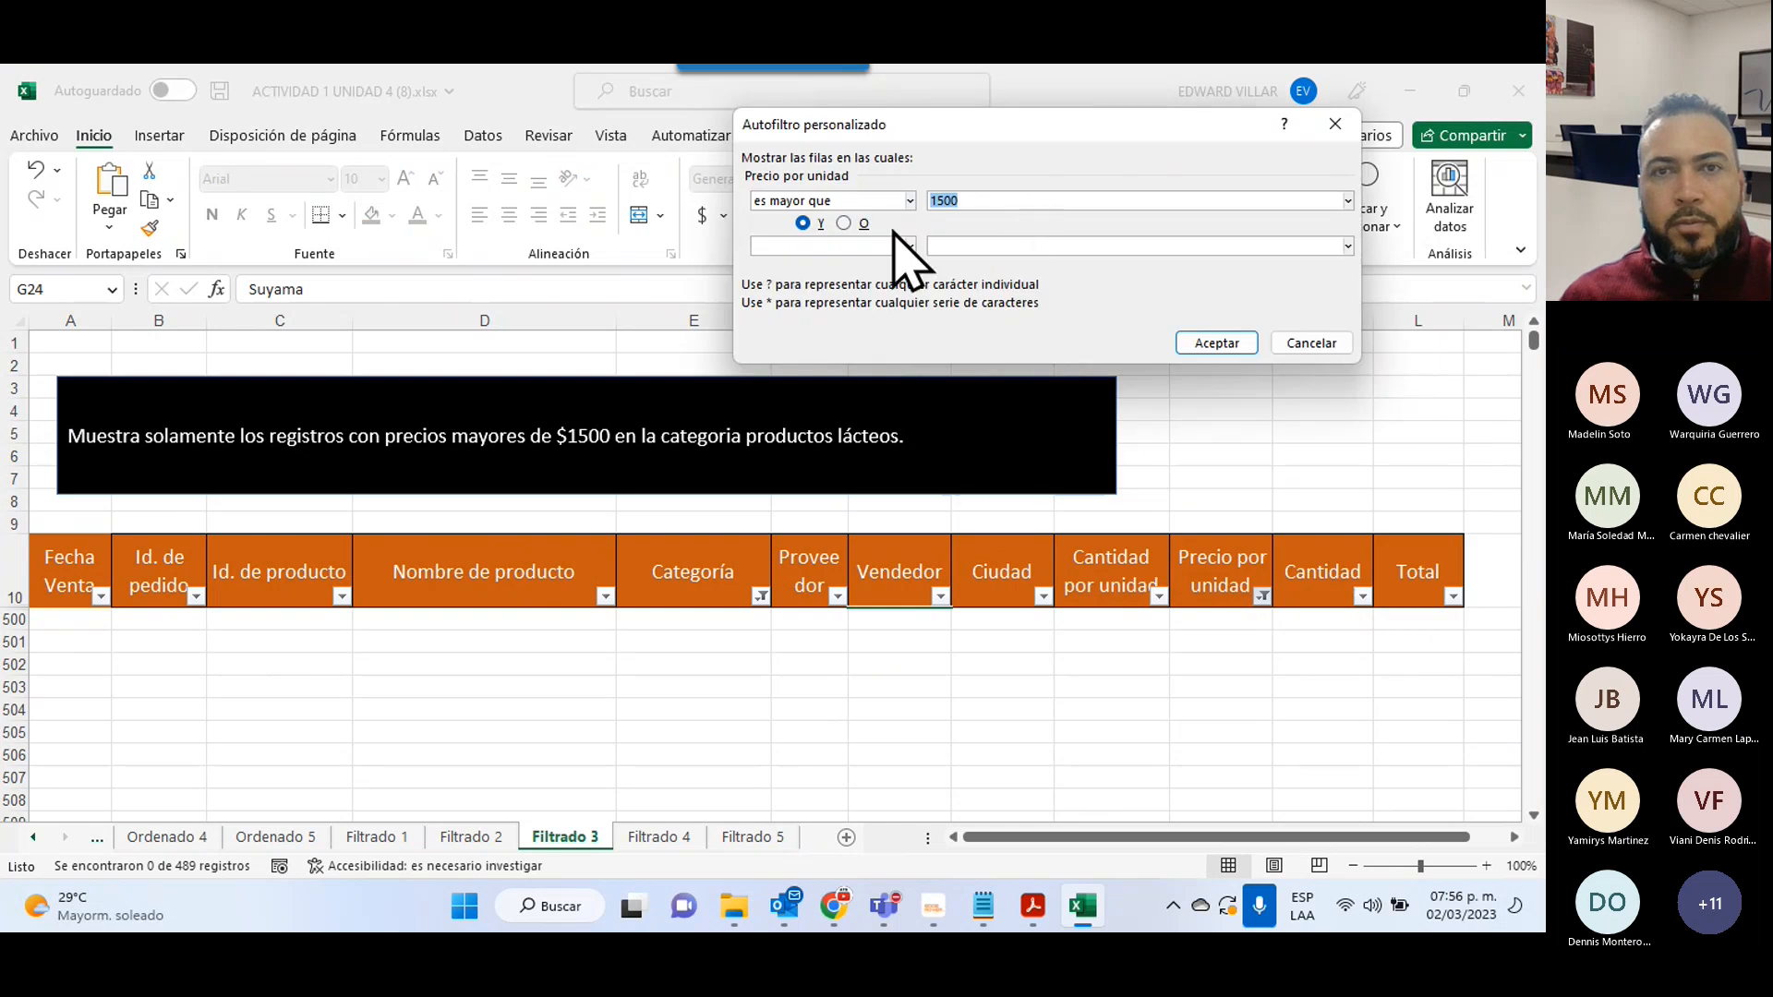
click(846, 226)
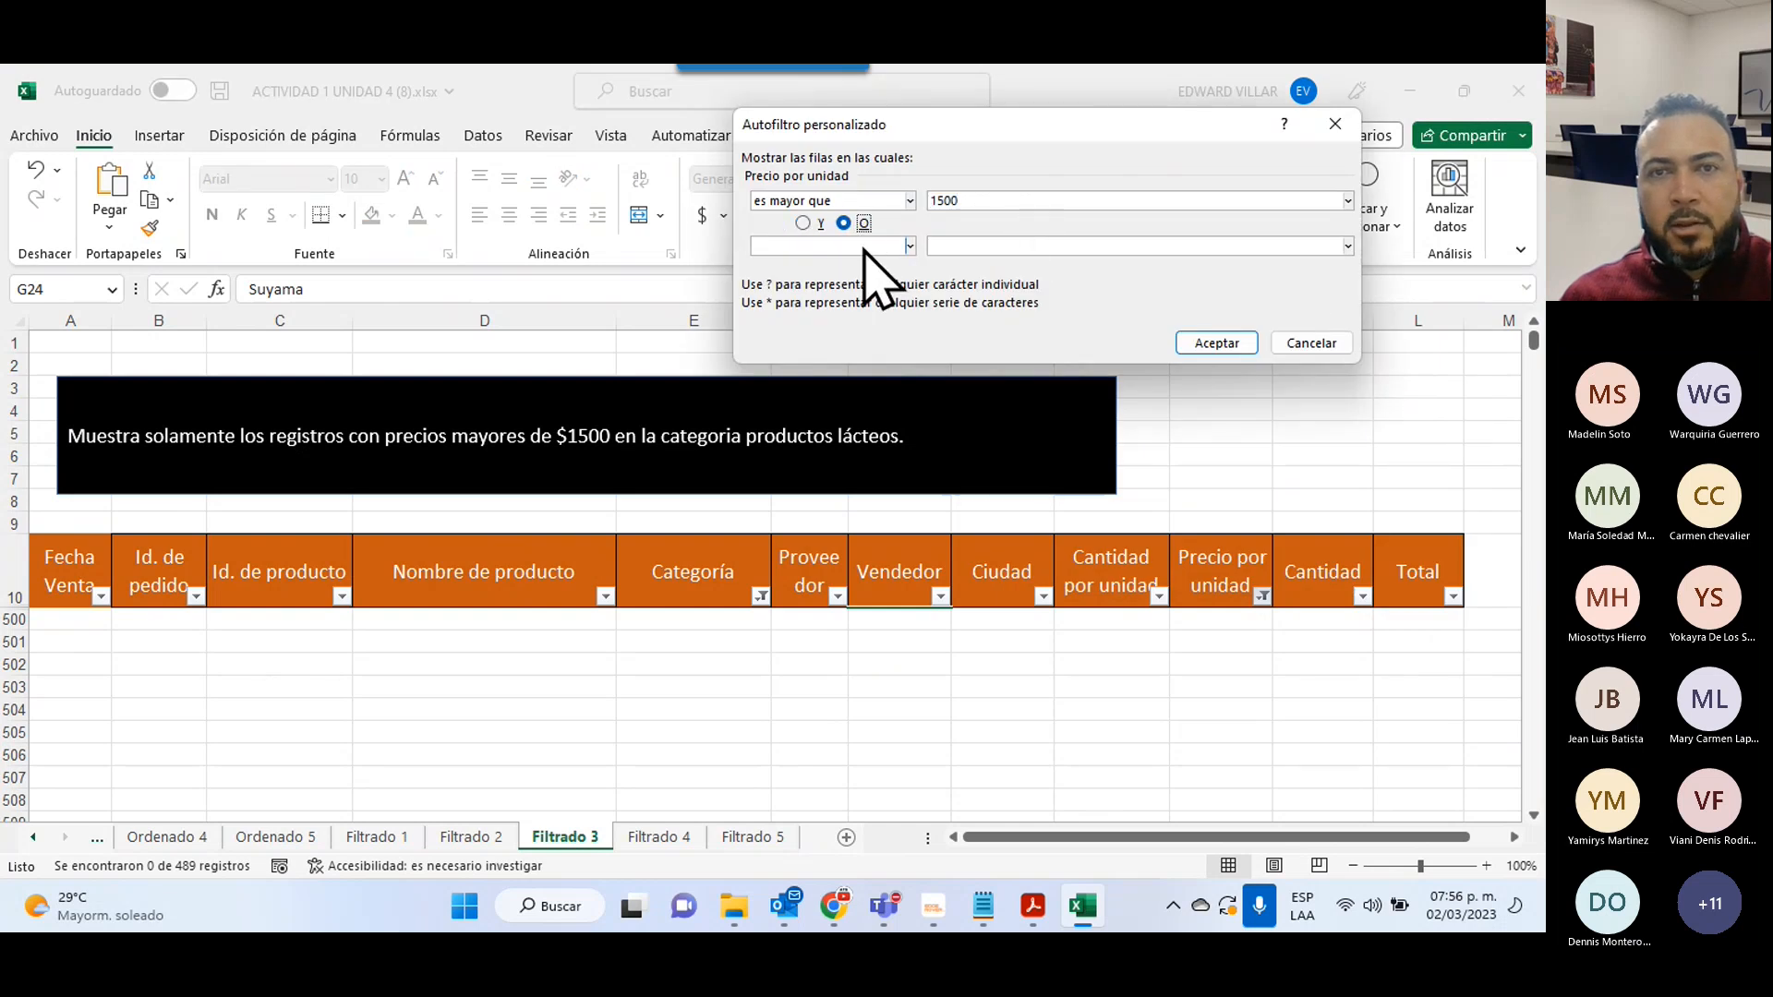
click(864, 246)
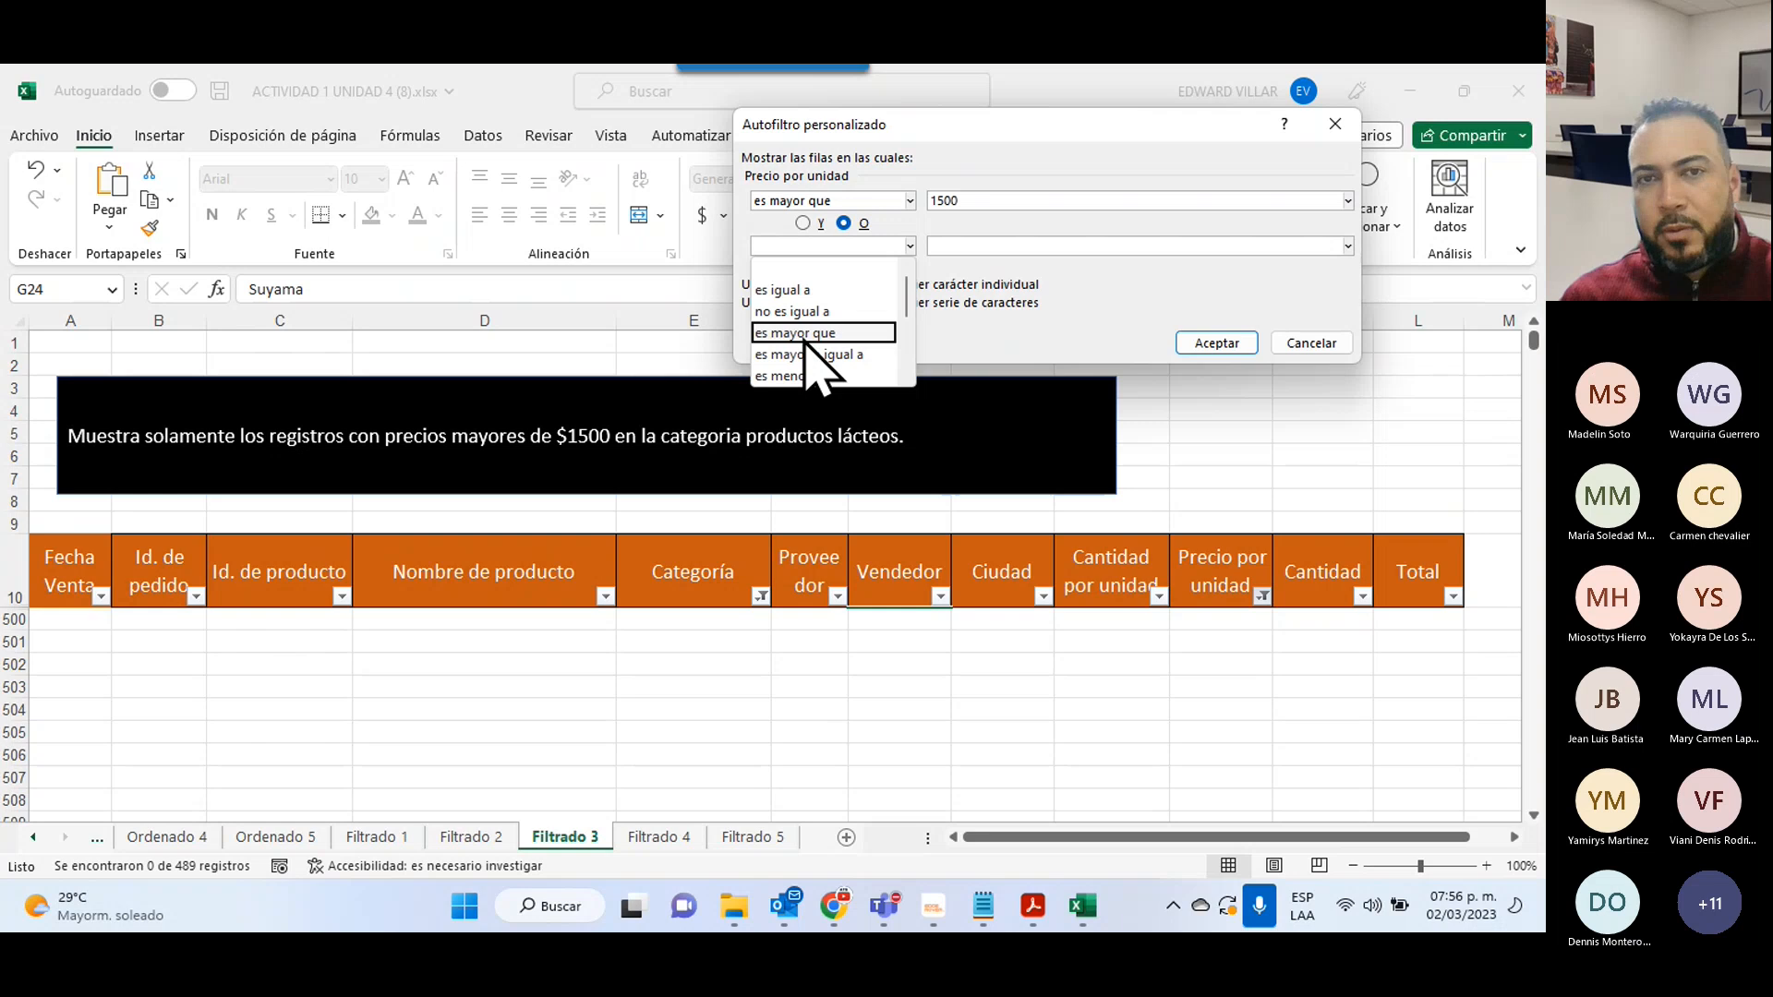
click(859, 375)
click(994, 246)
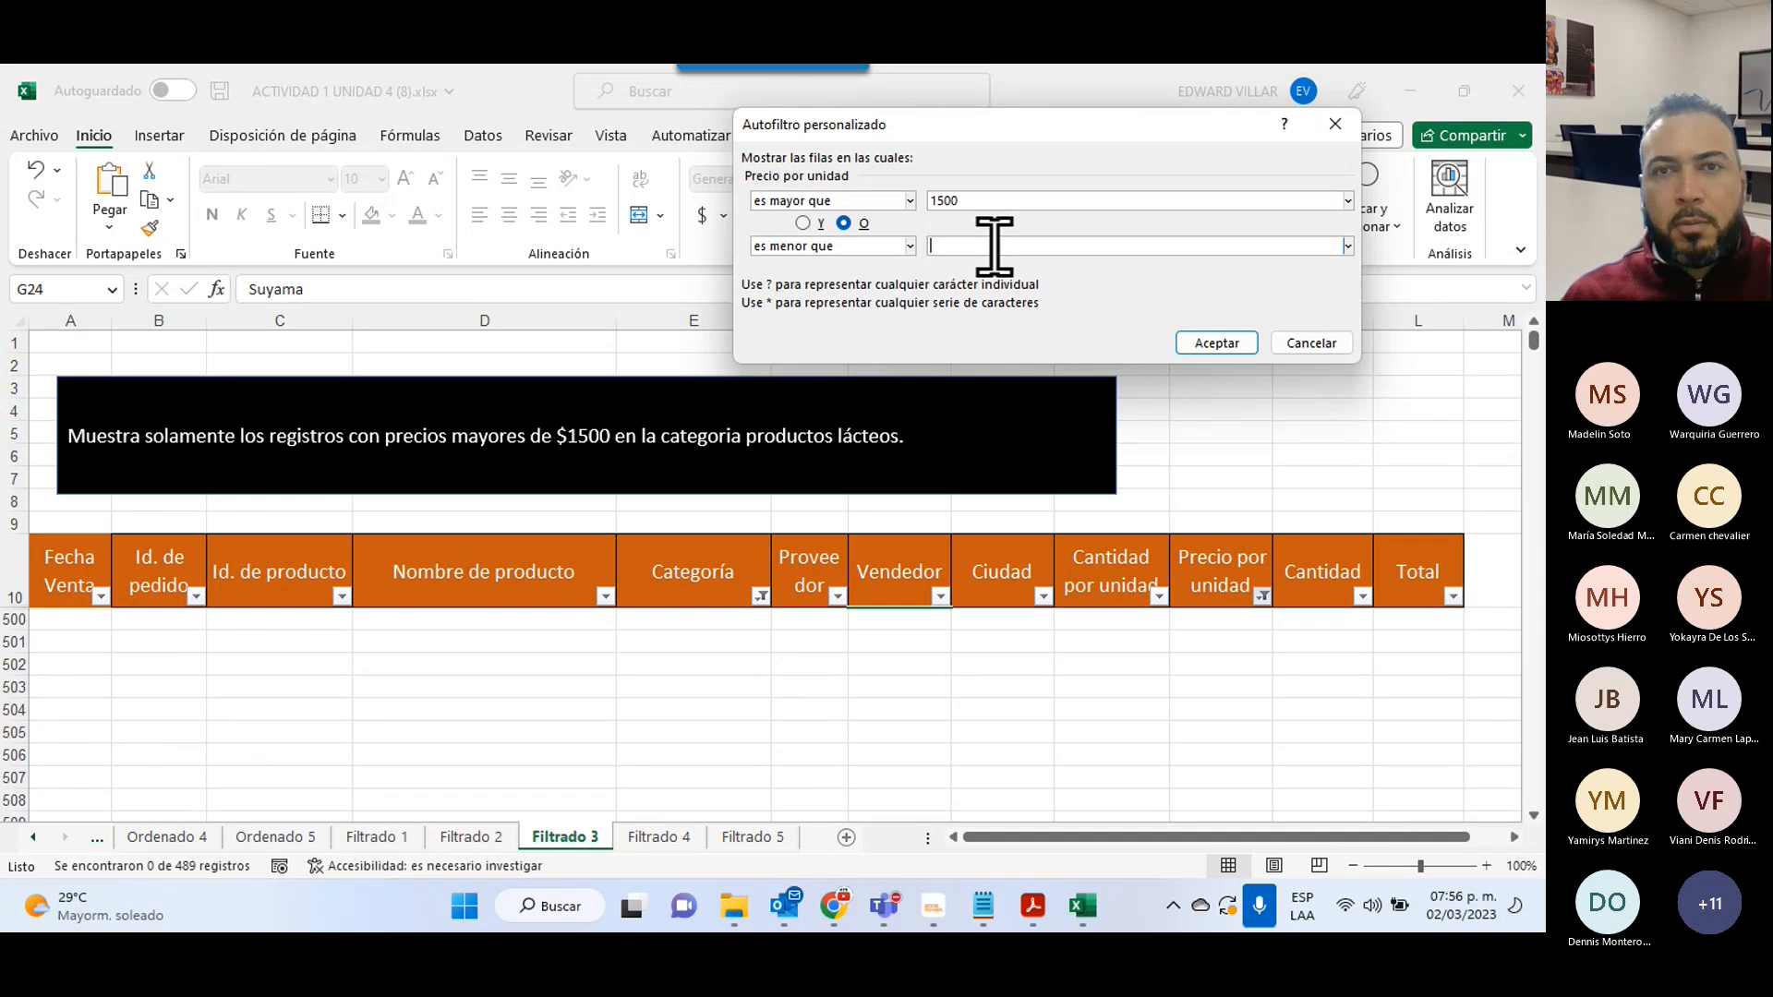
text(1500)
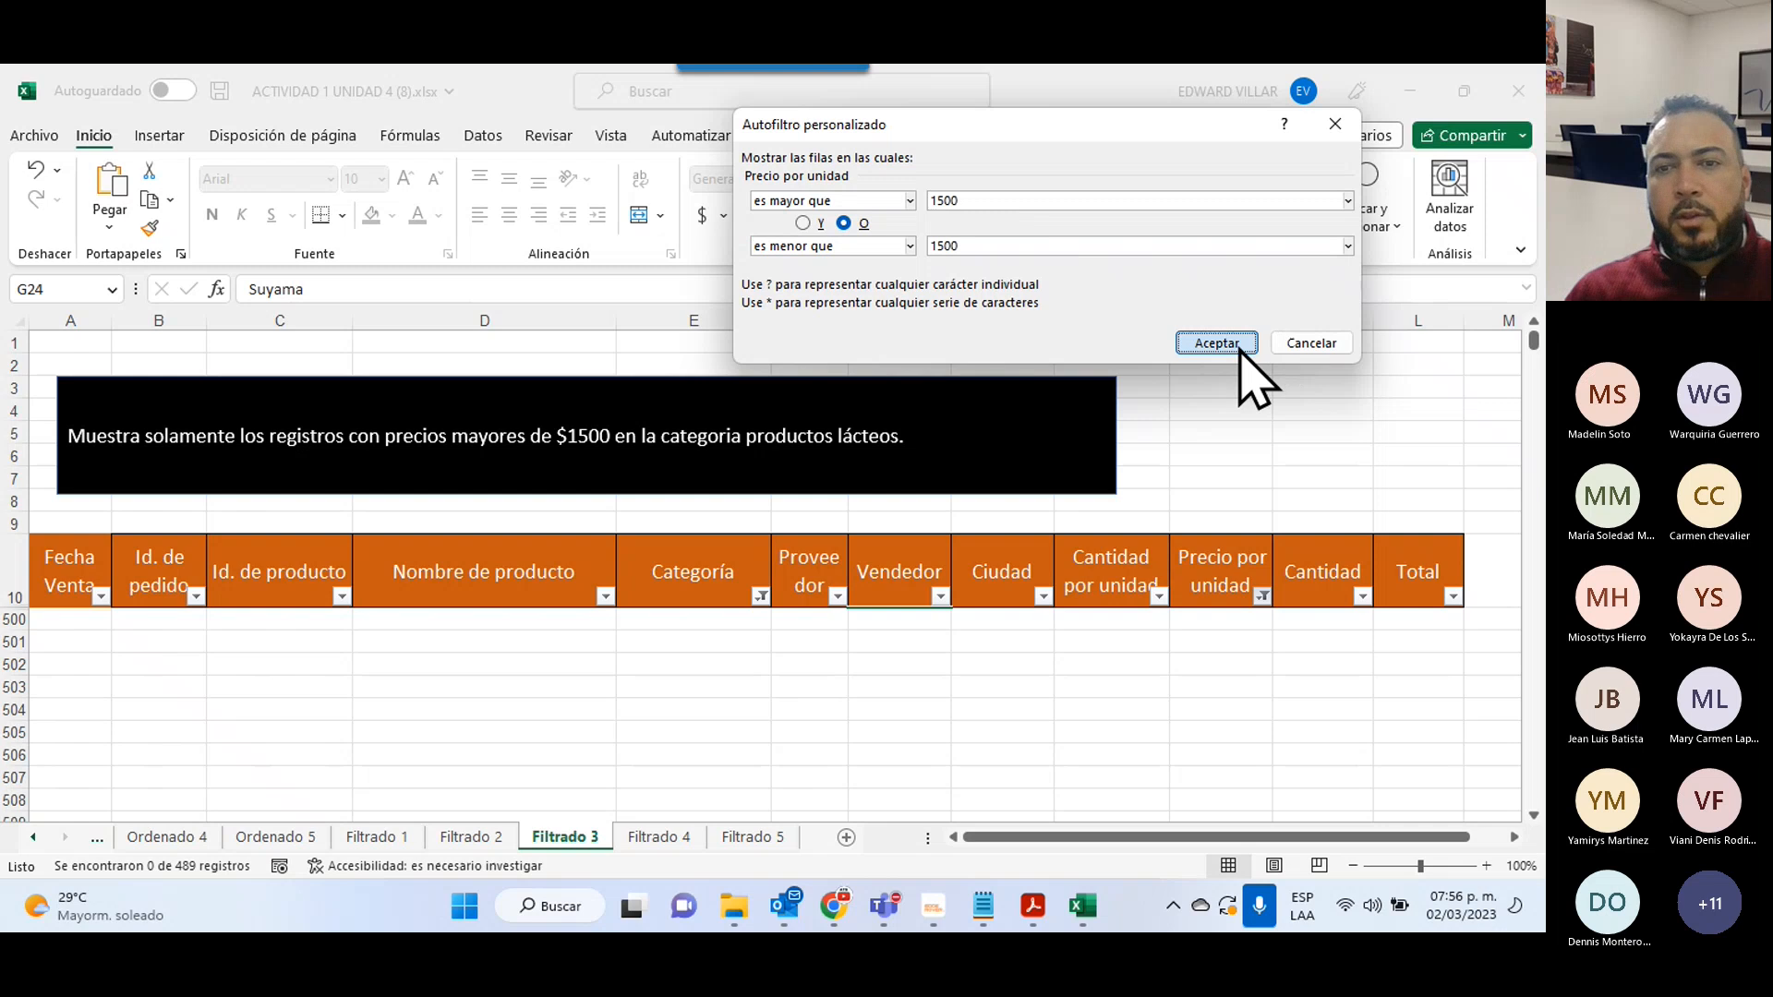
click(1216, 343)
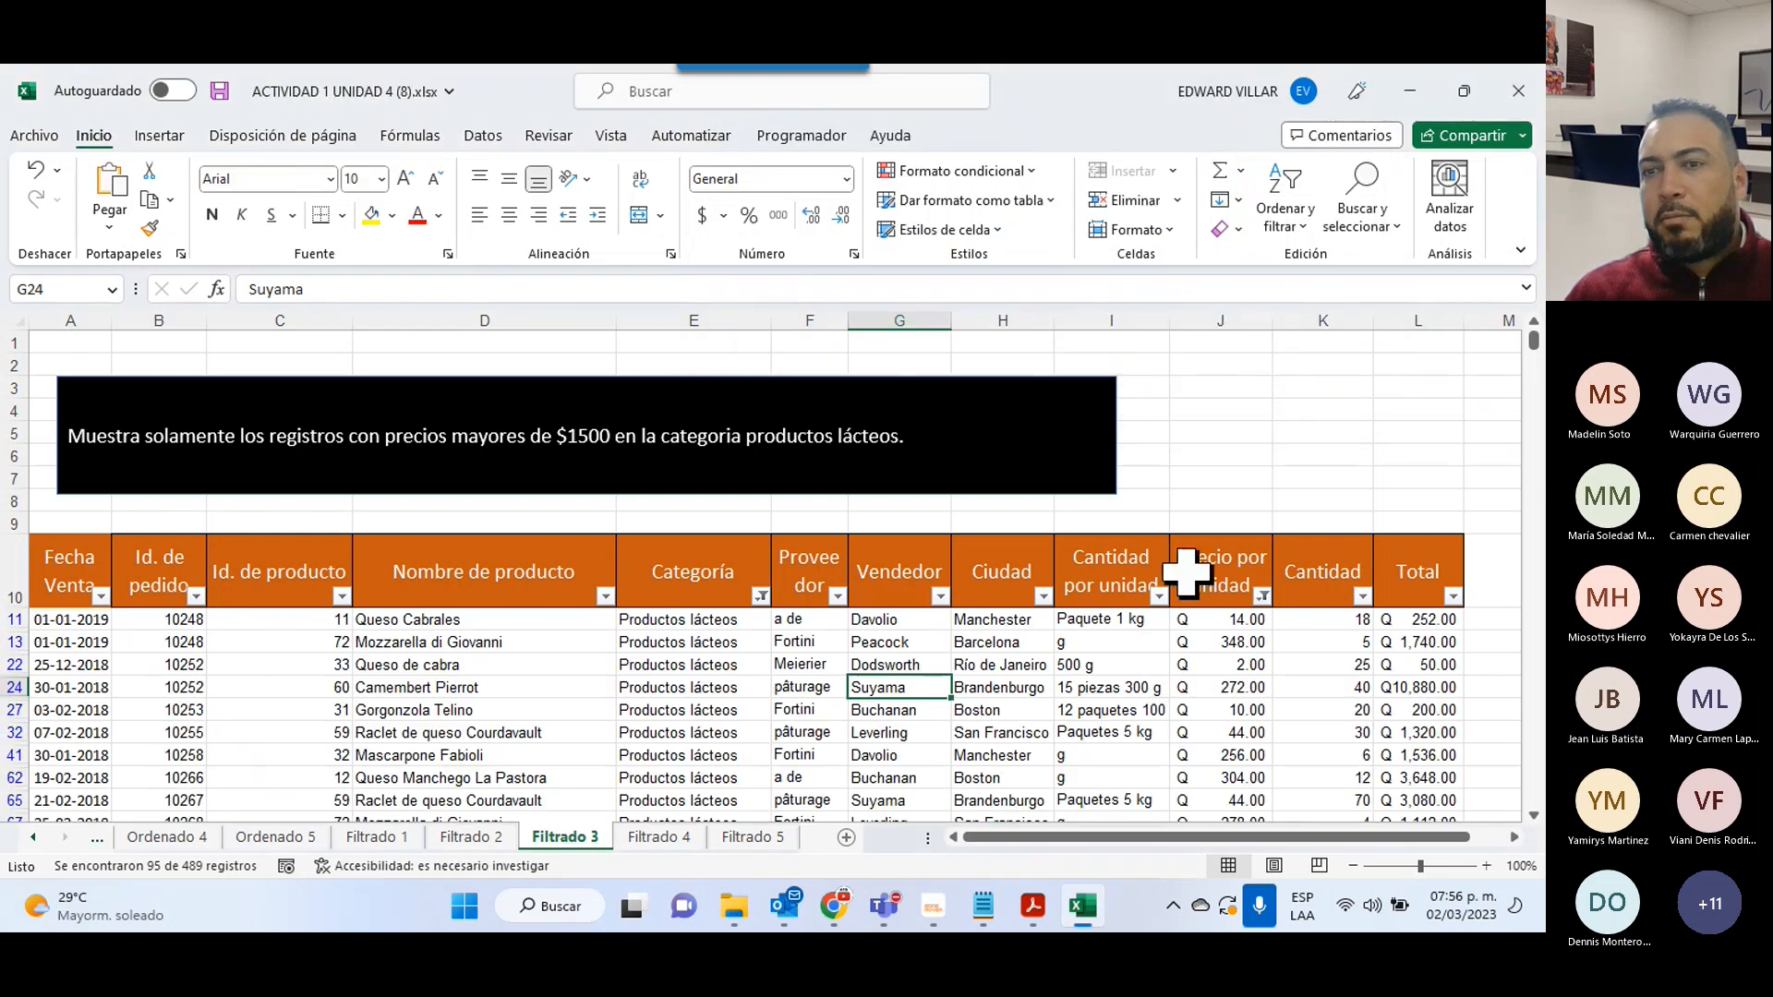
- Look through the filtered dairy records down to the last row, checking the unit prices, and return to the table header
scroll(1191, 580, down, 4)
scroll(1199, 589, down, 20)
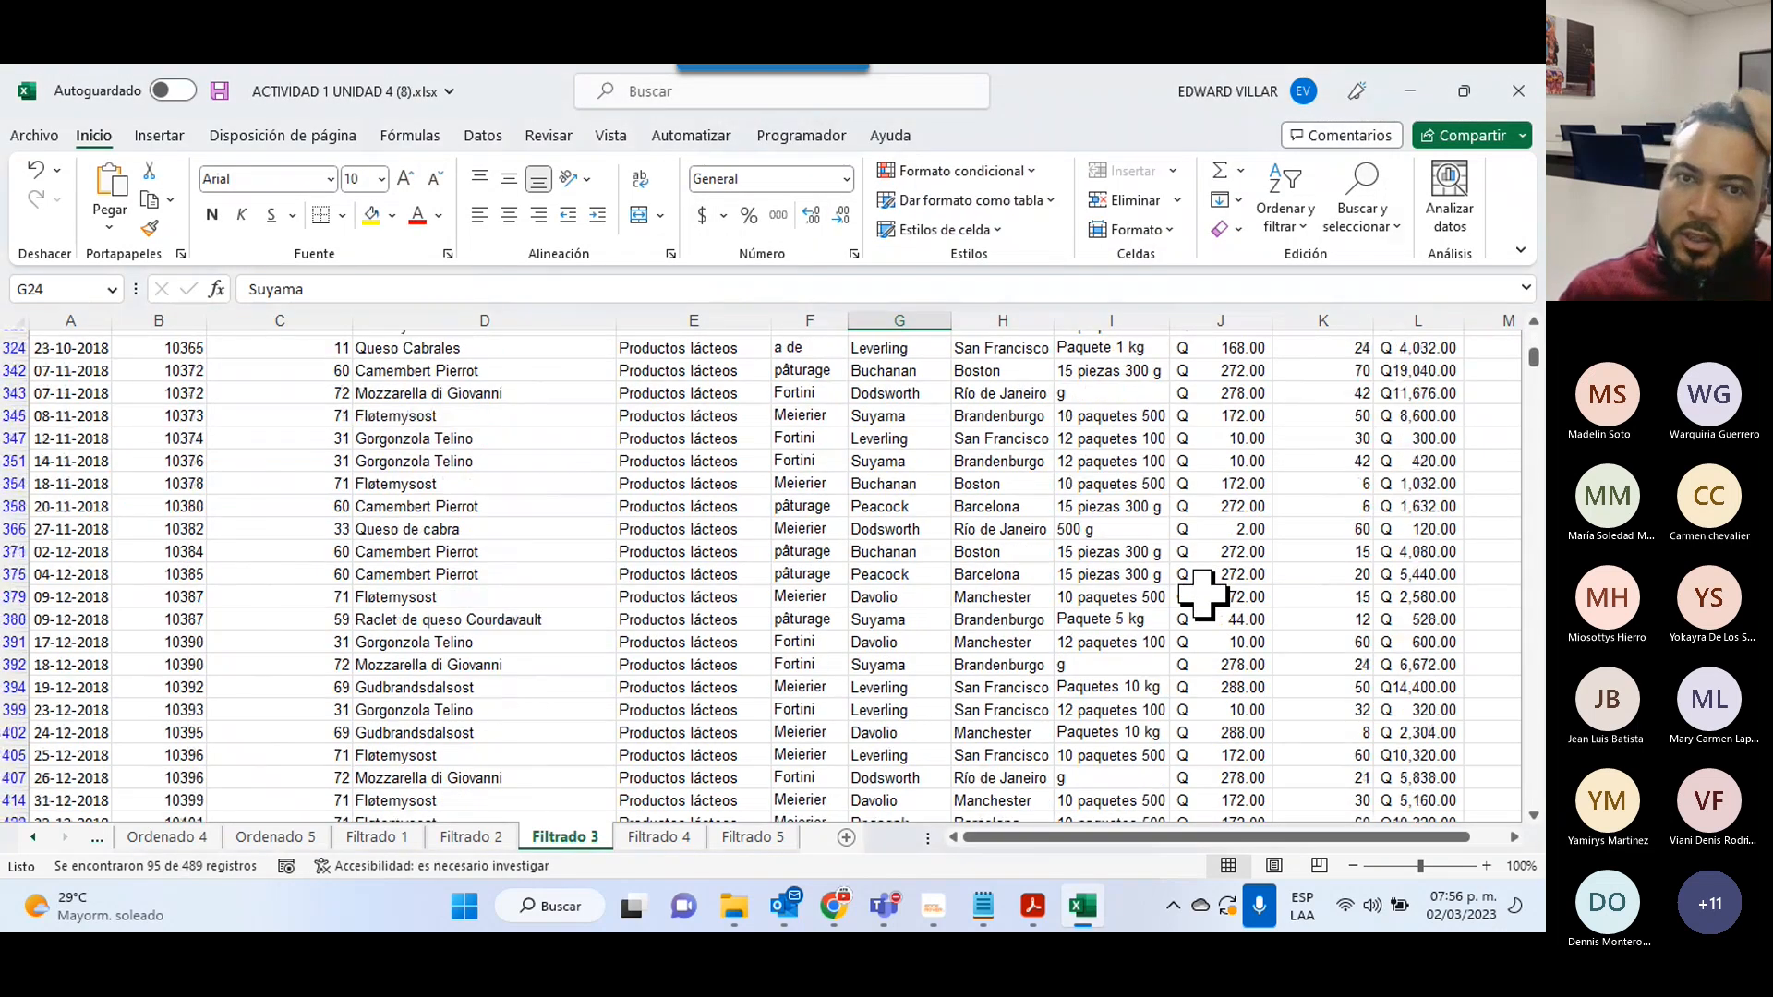
scroll(1202, 593, down, 7)
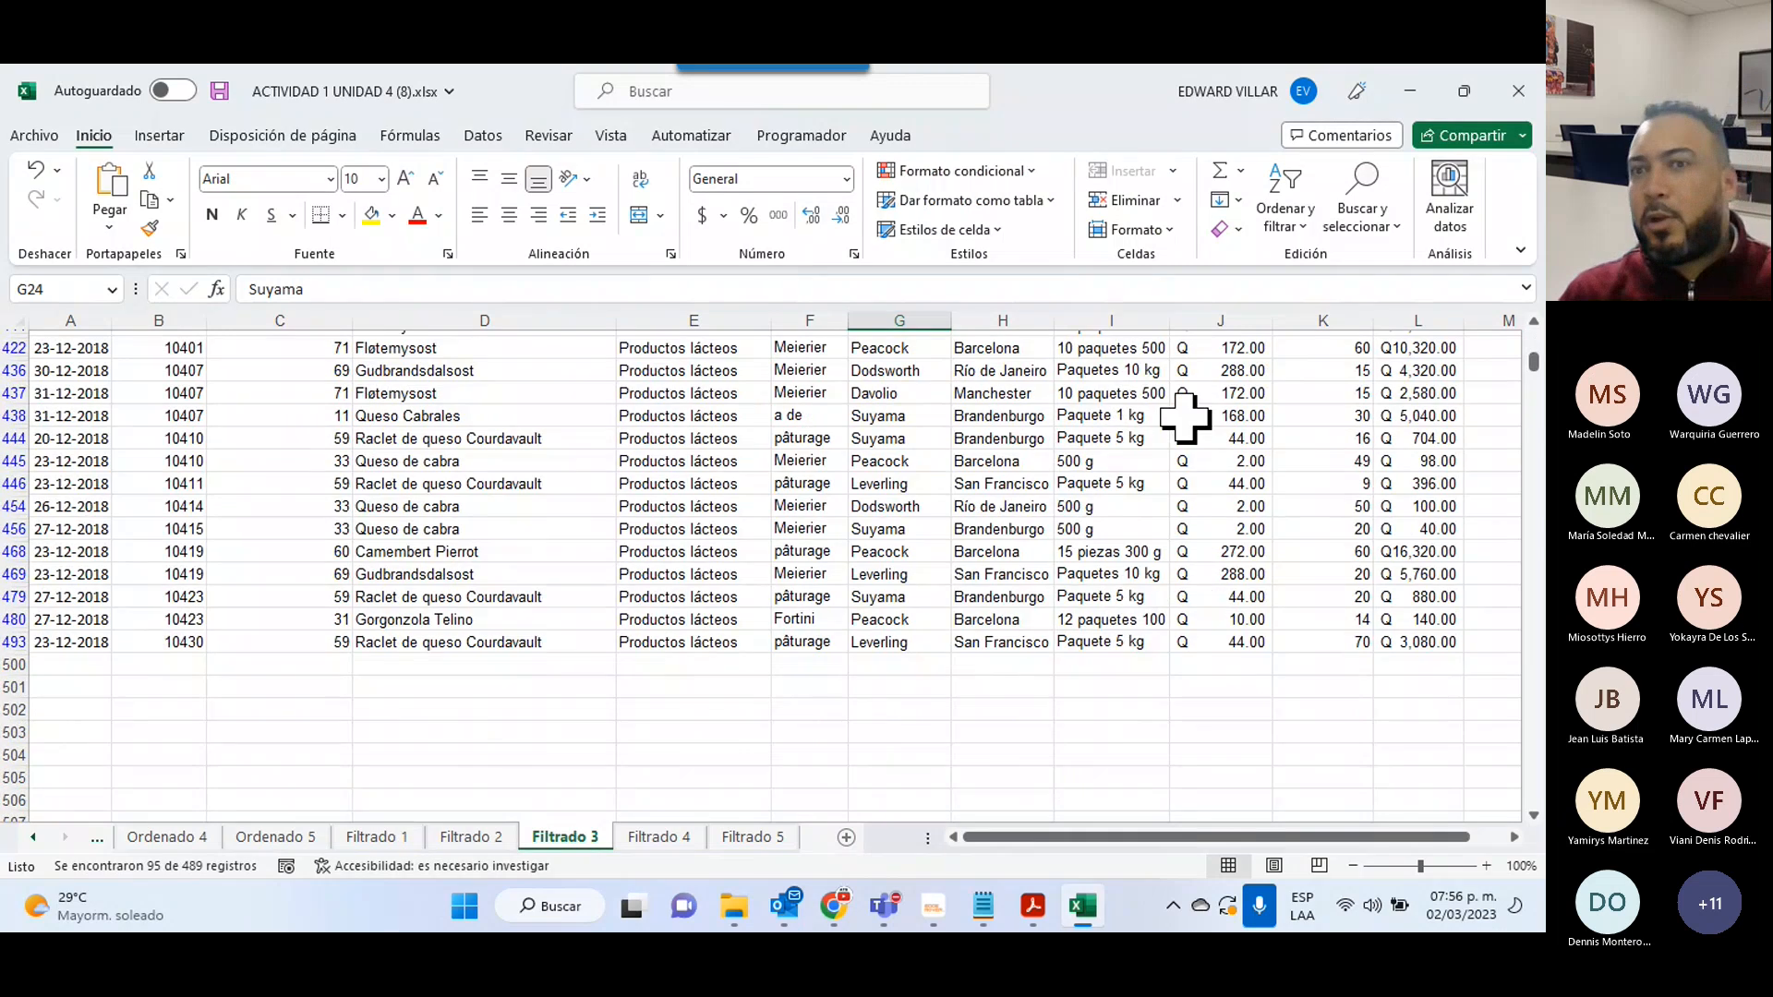
click(1285, 220)
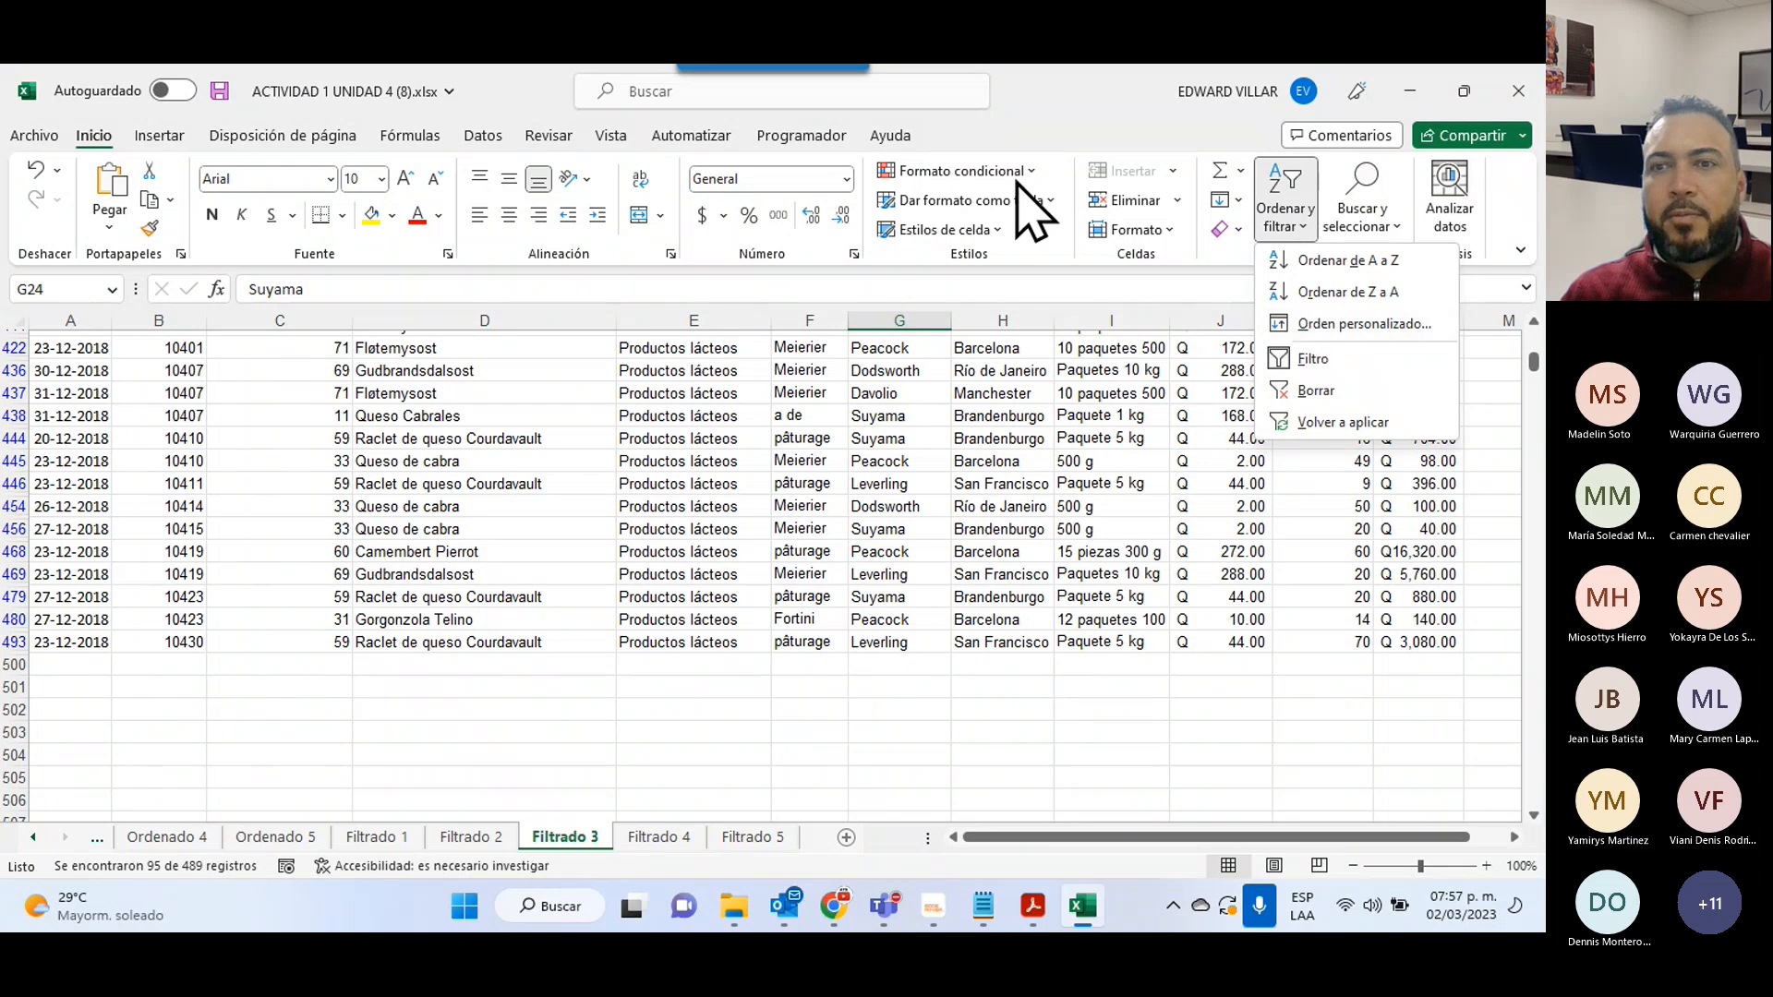
click(1018, 598)
scroll(1017, 597, up, 2)
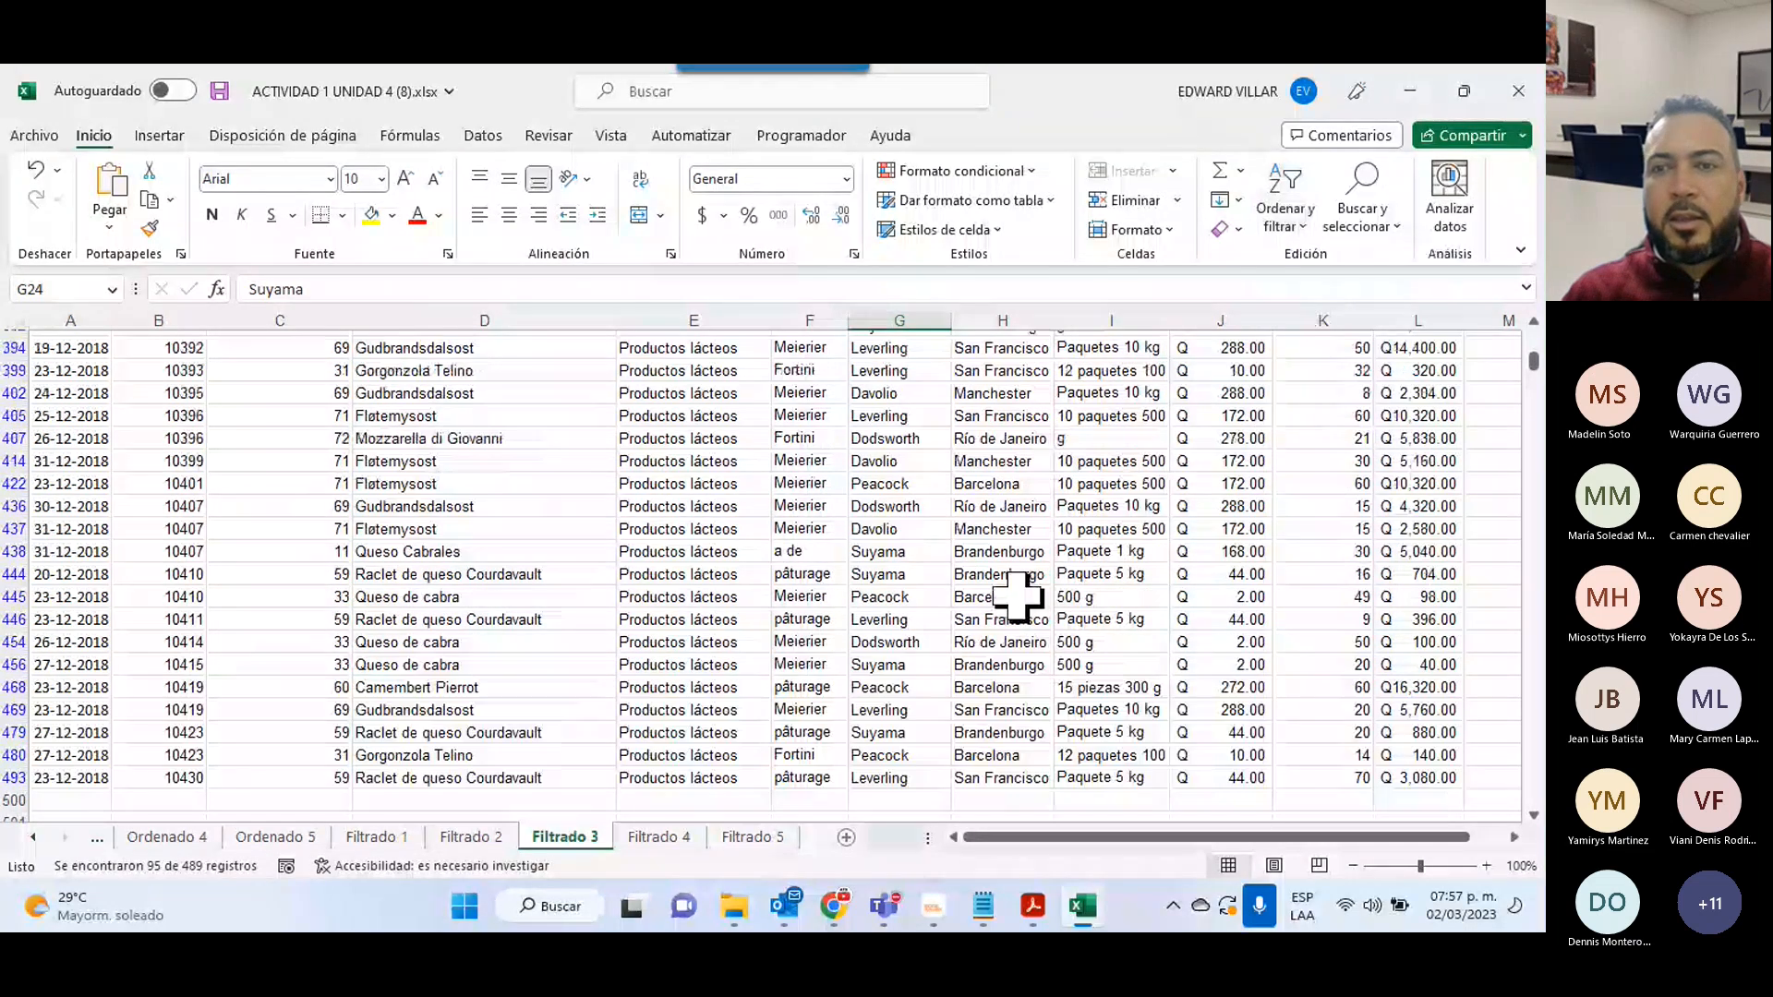
scroll(1018, 598, up, 20)
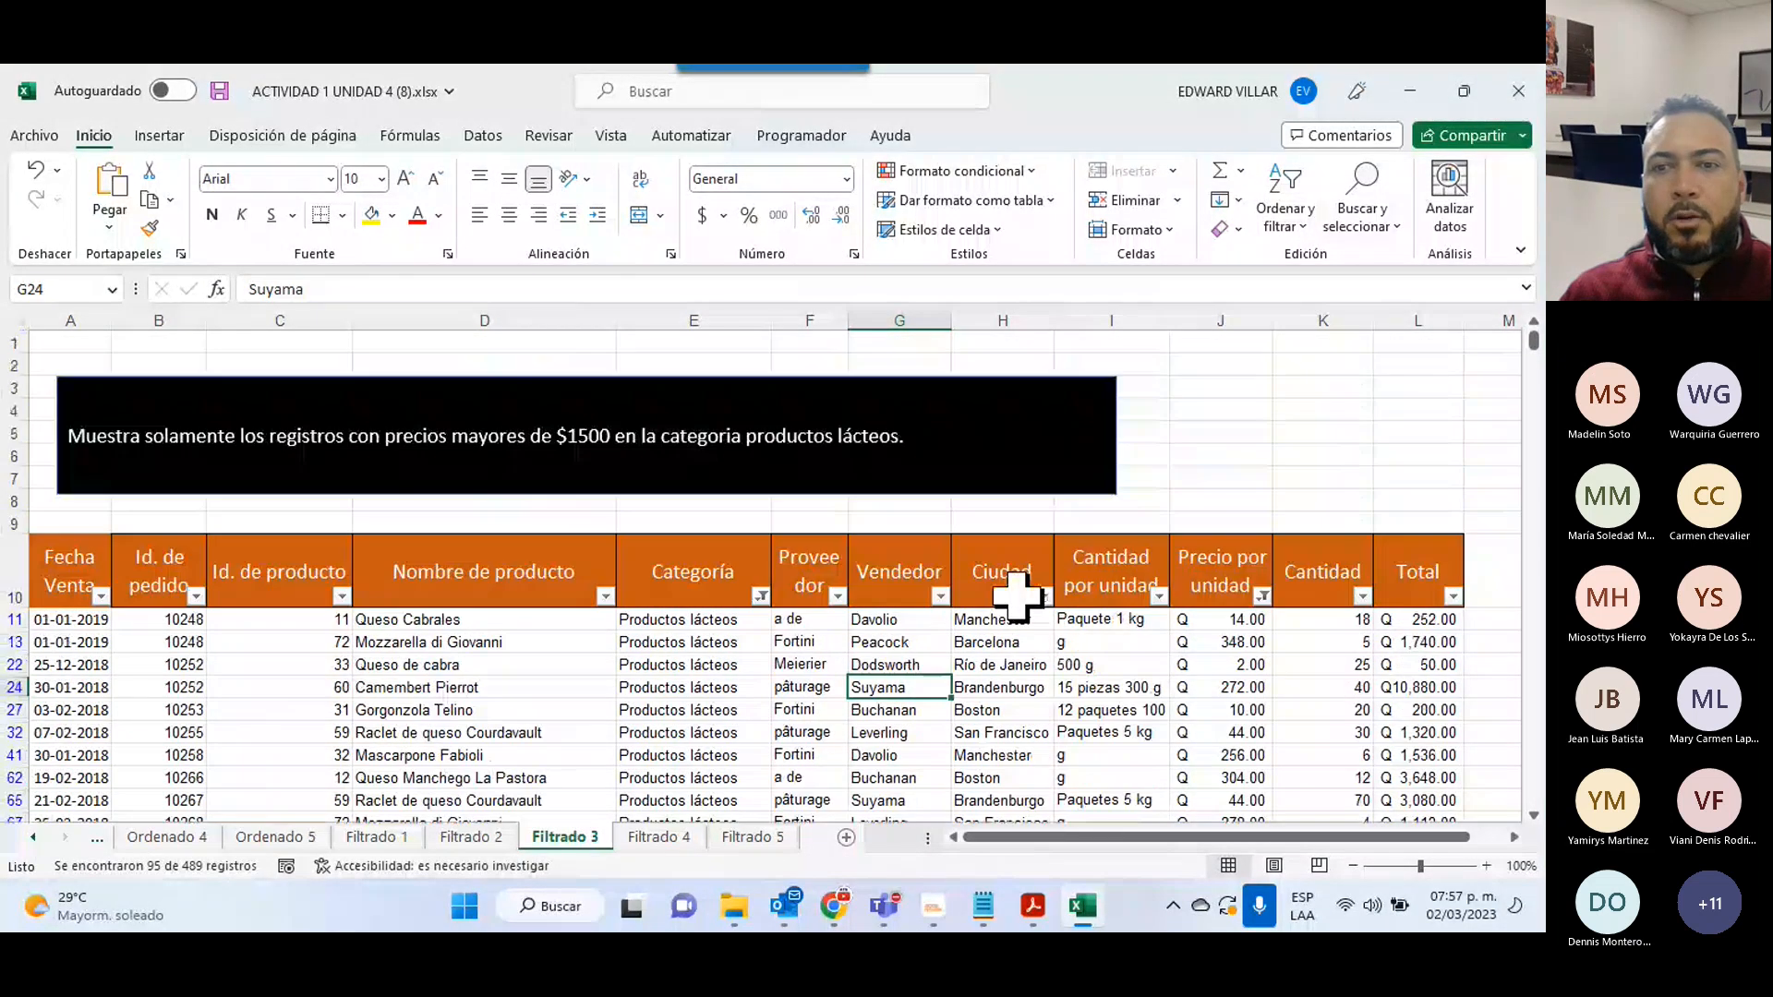
click(1261, 596)
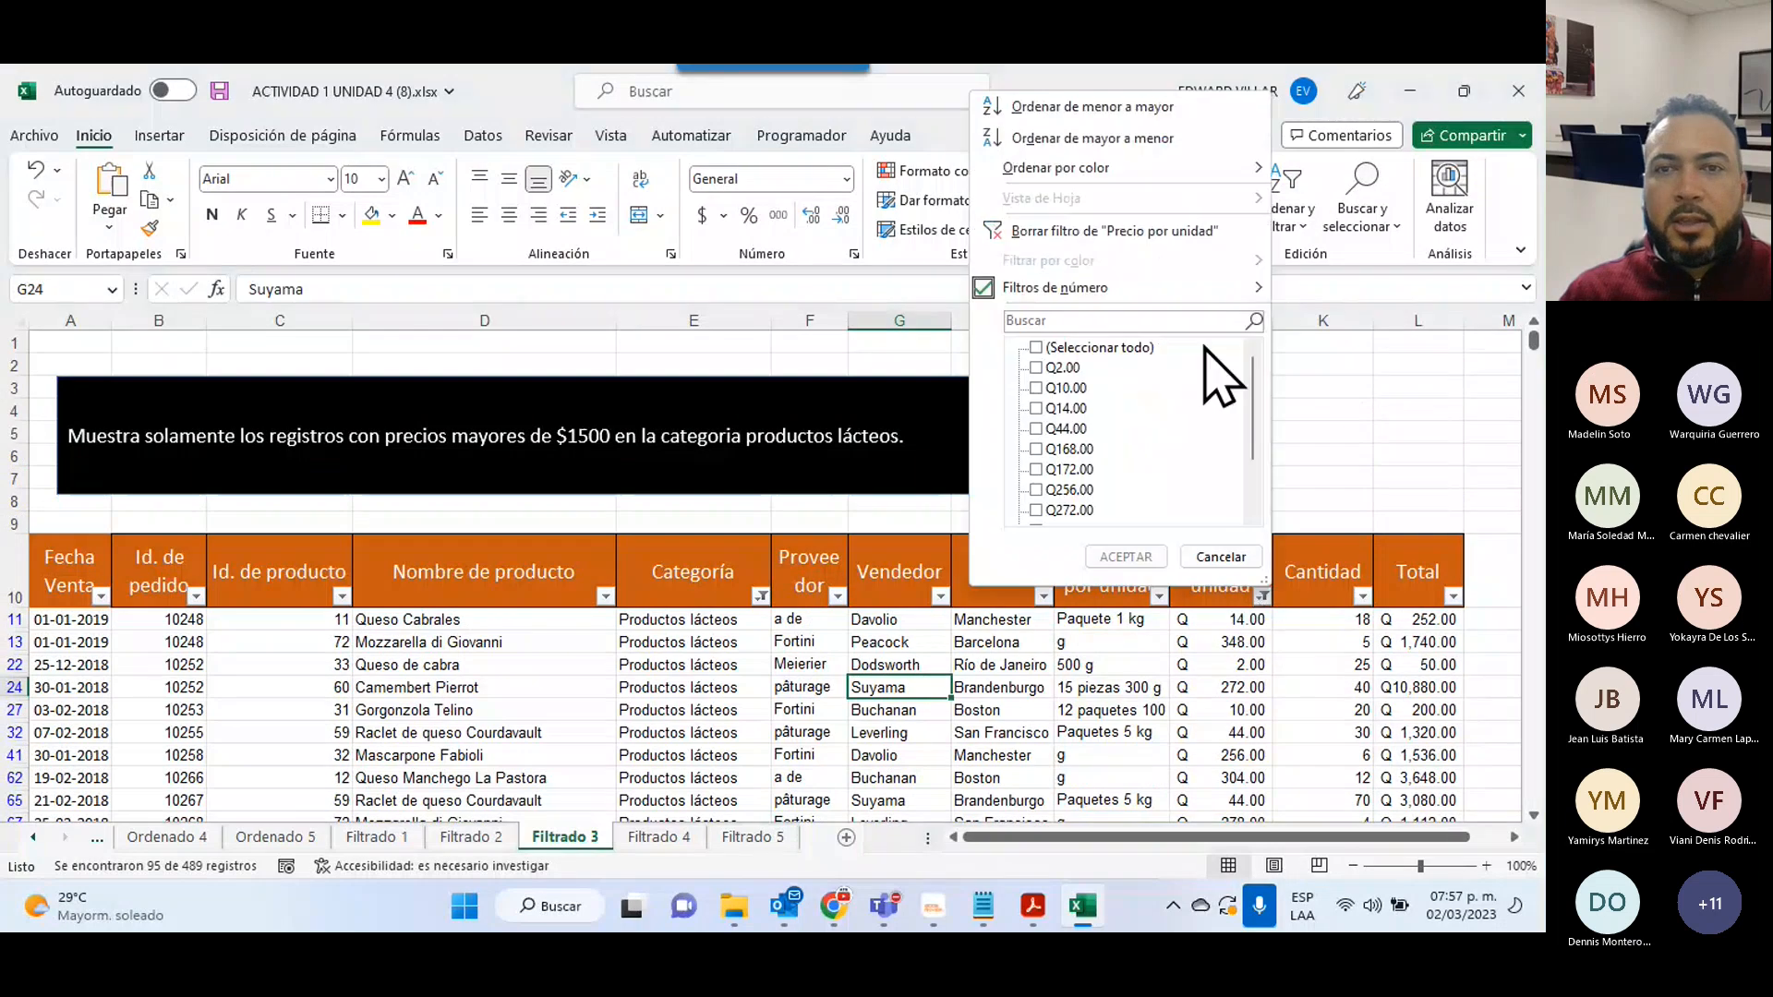
mouse_move(1108, 278)
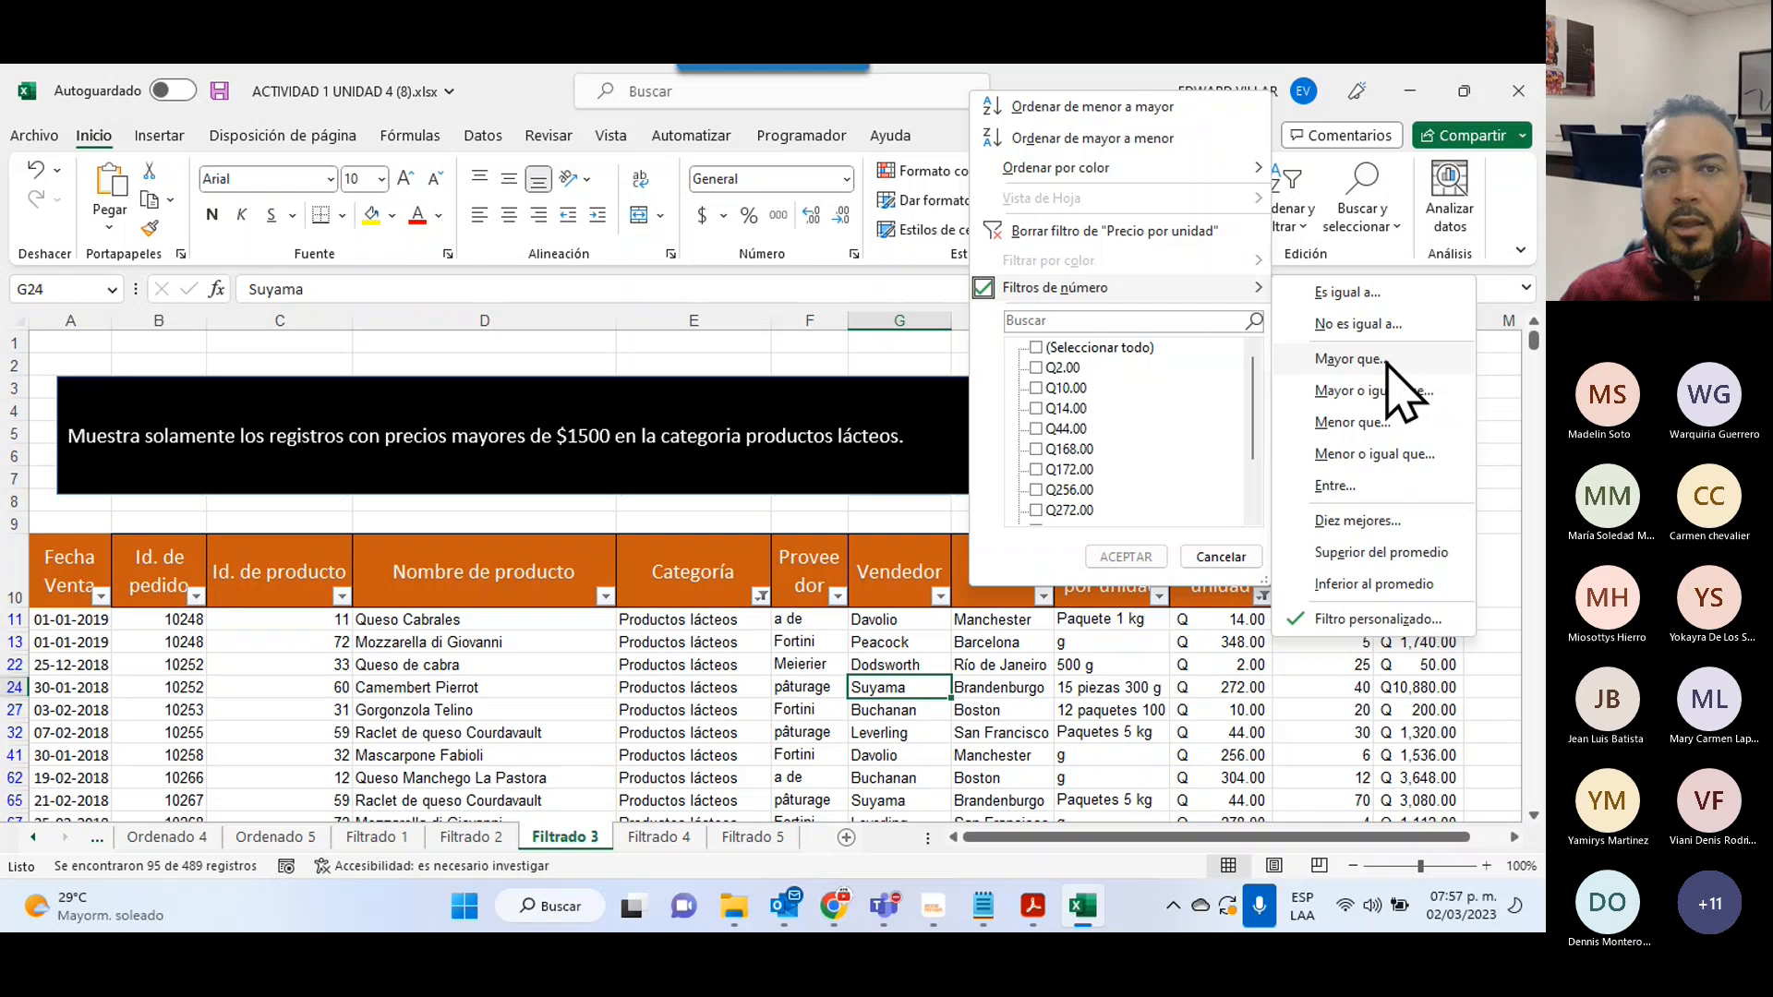
click(1348, 360)
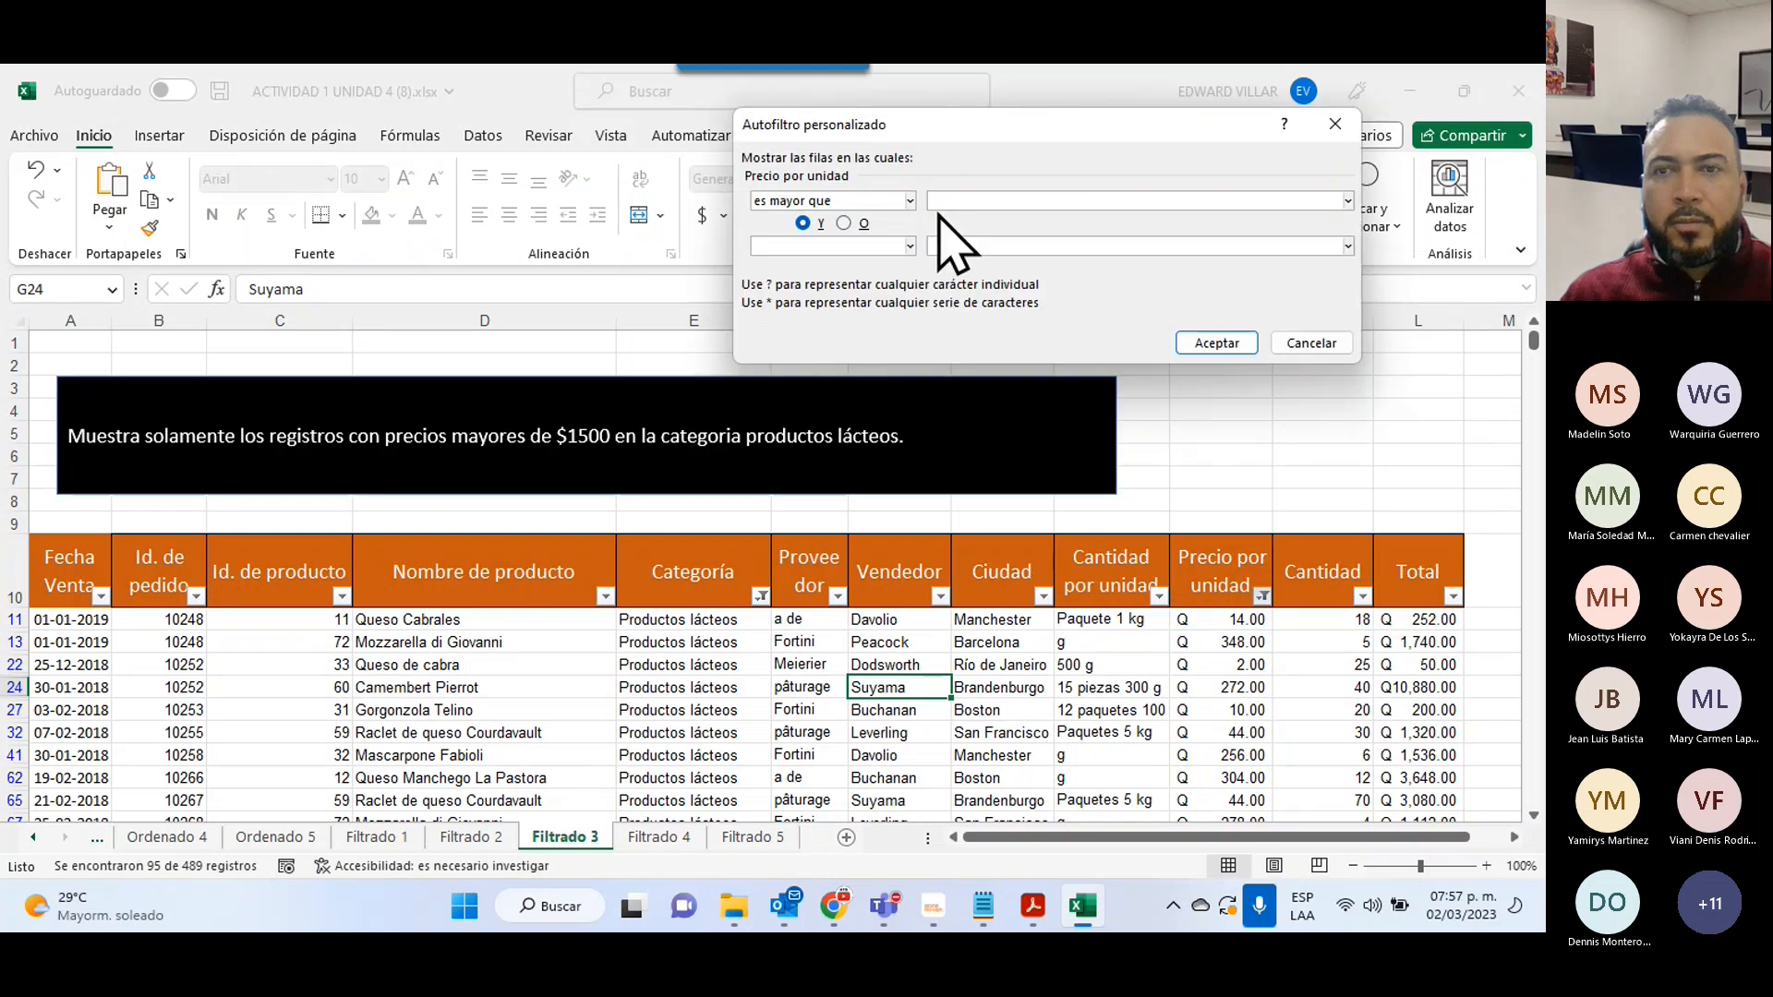
key(Escape)
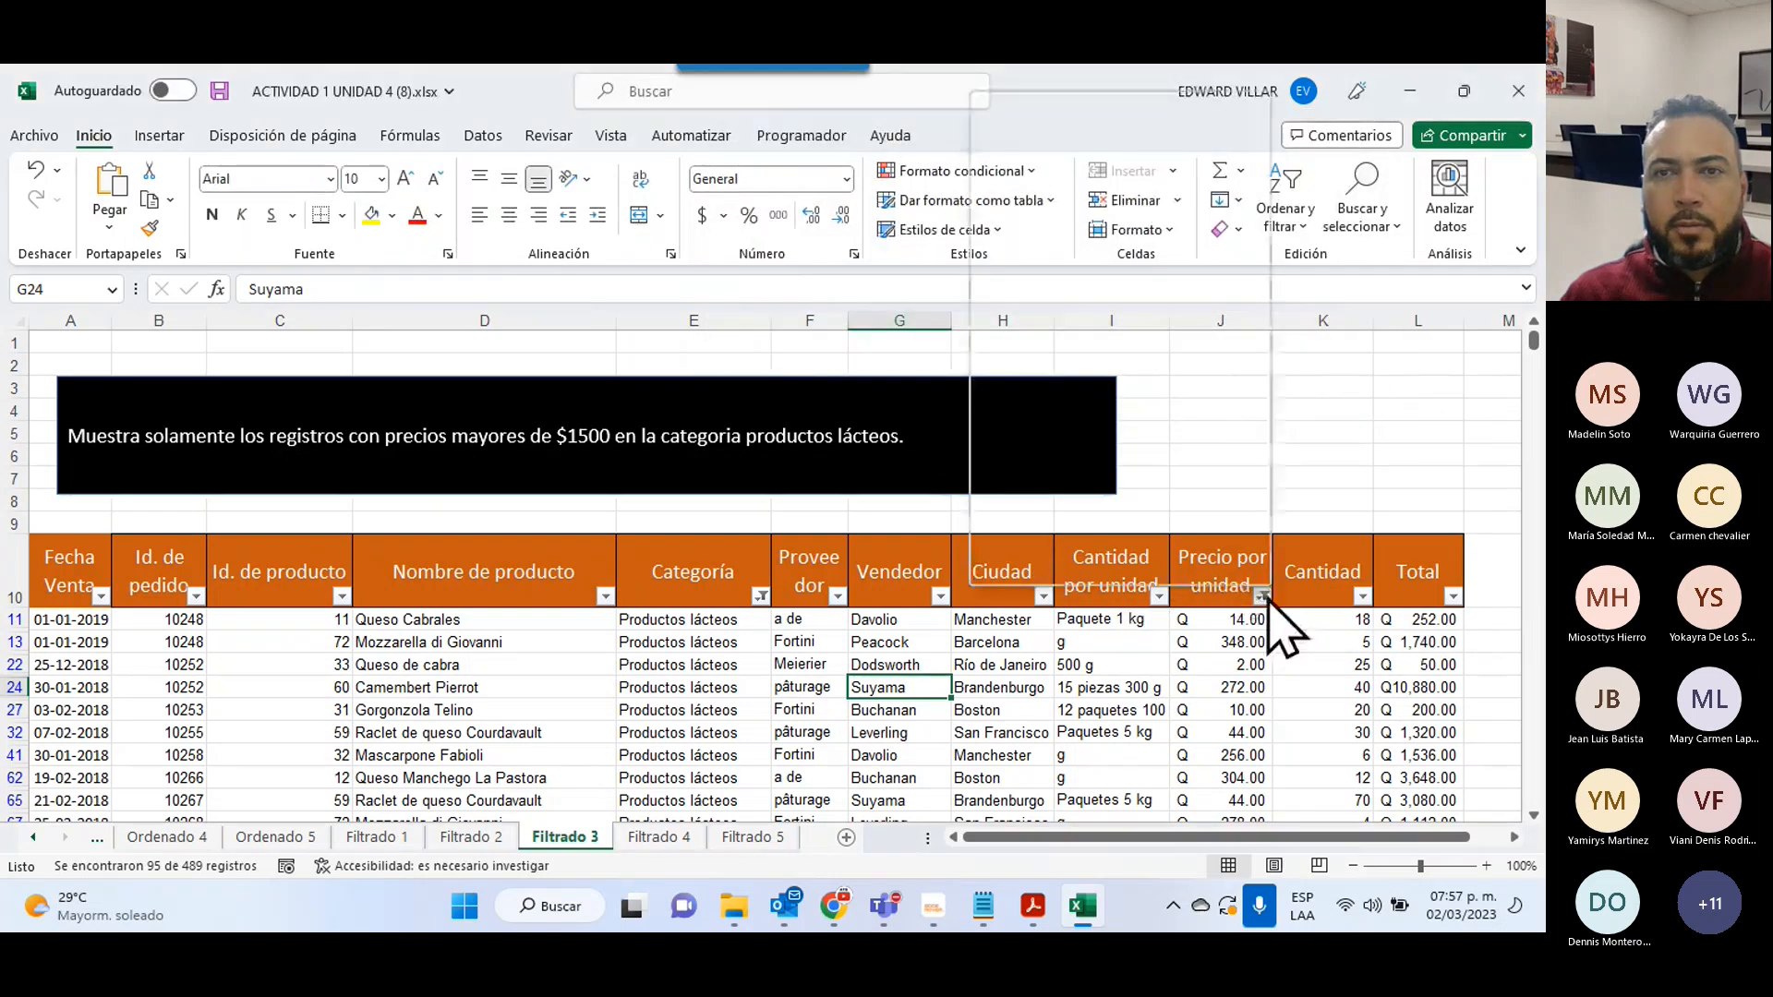
mouse_move(1228, 289)
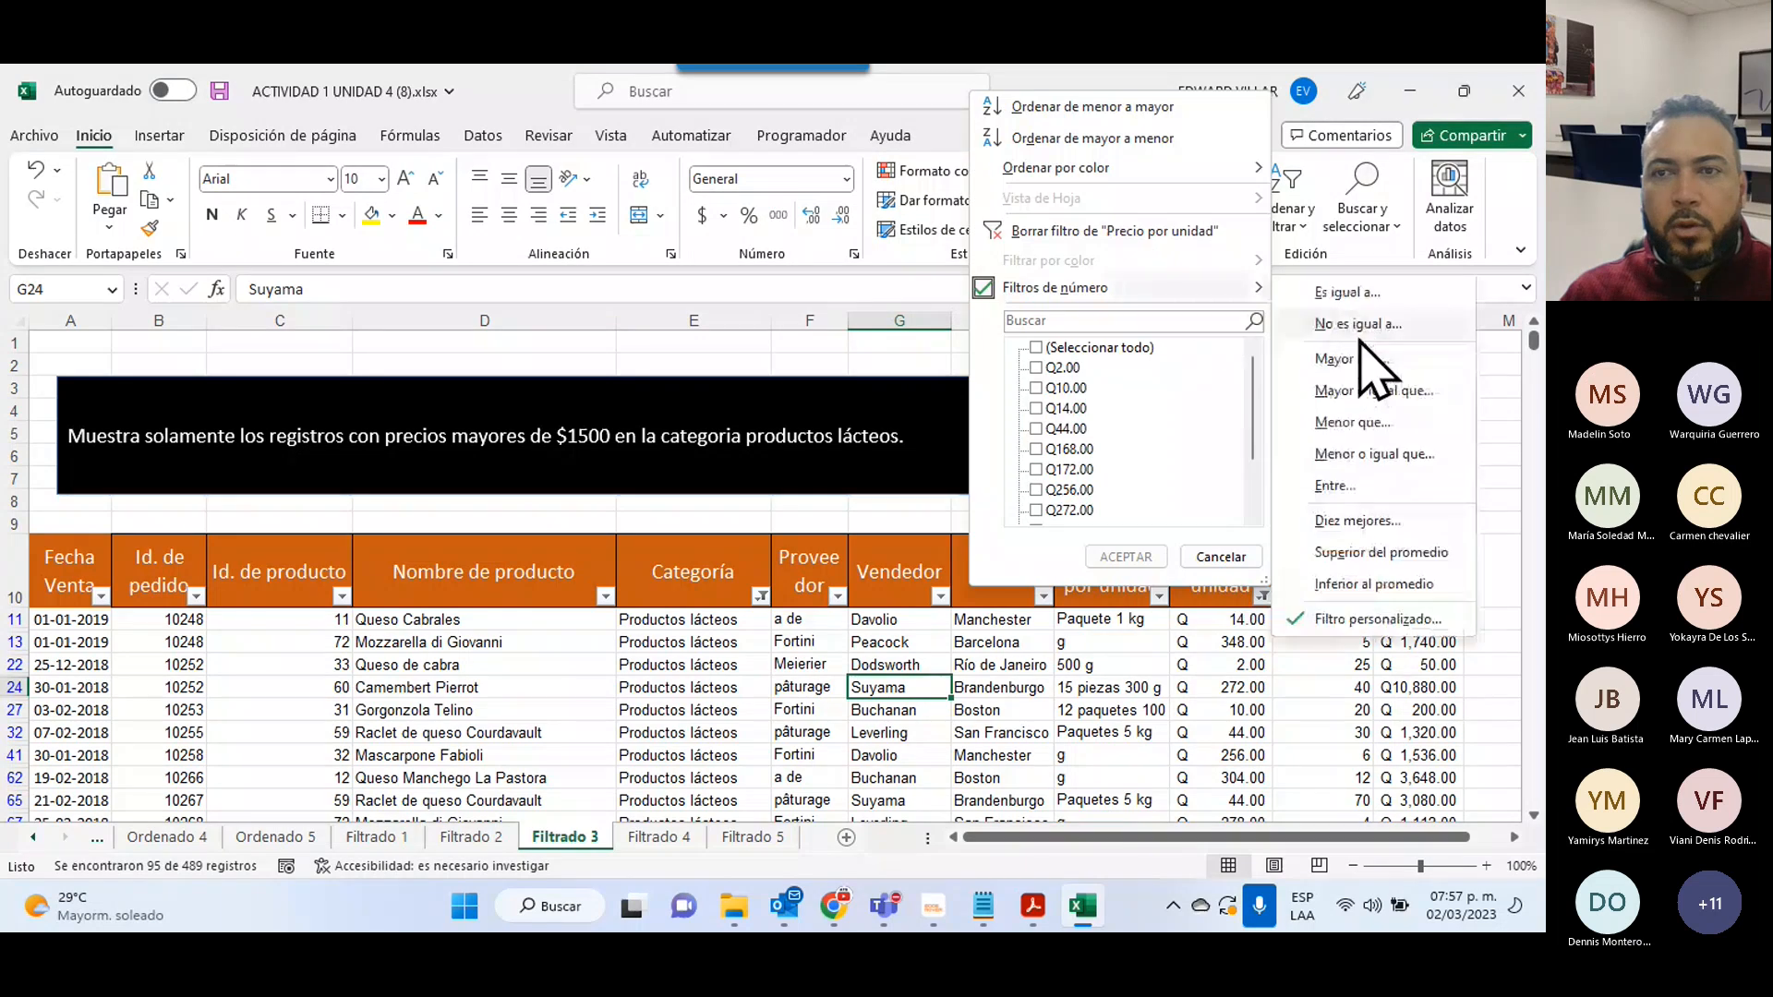
click(1360, 362)
click(1320, 345)
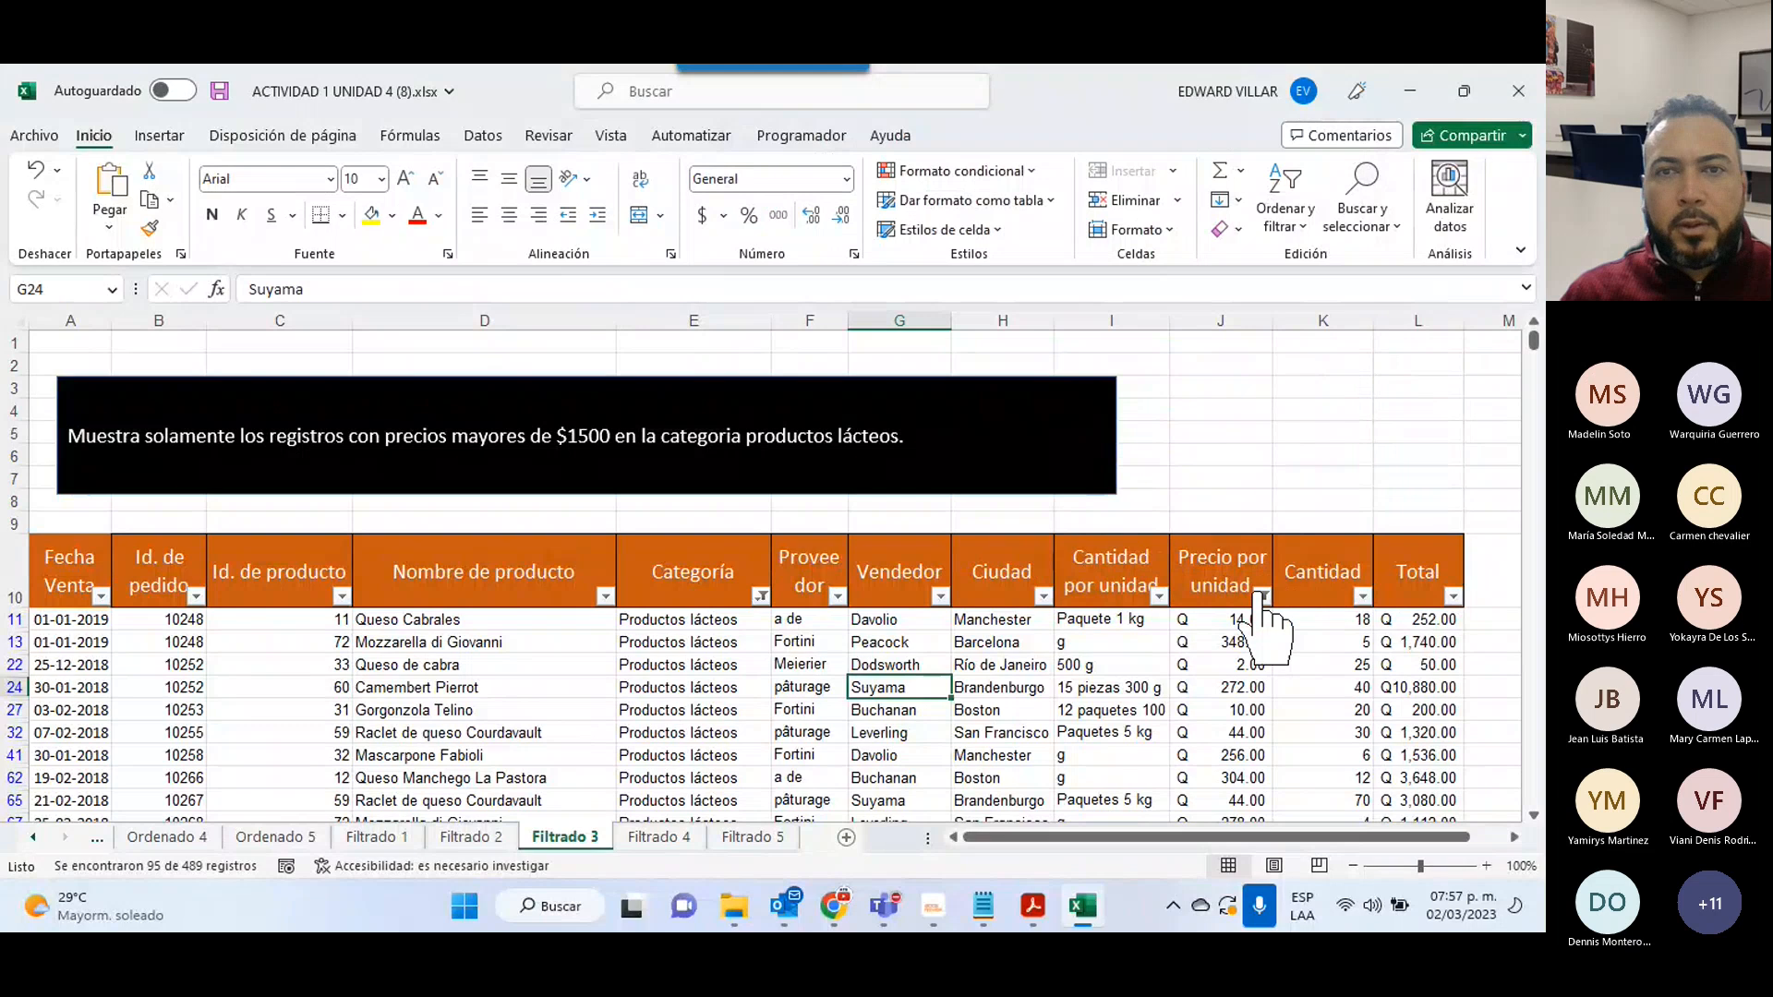
- Clear the number filter from the Precio por unidad column
click(1259, 596)
click(1086, 237)
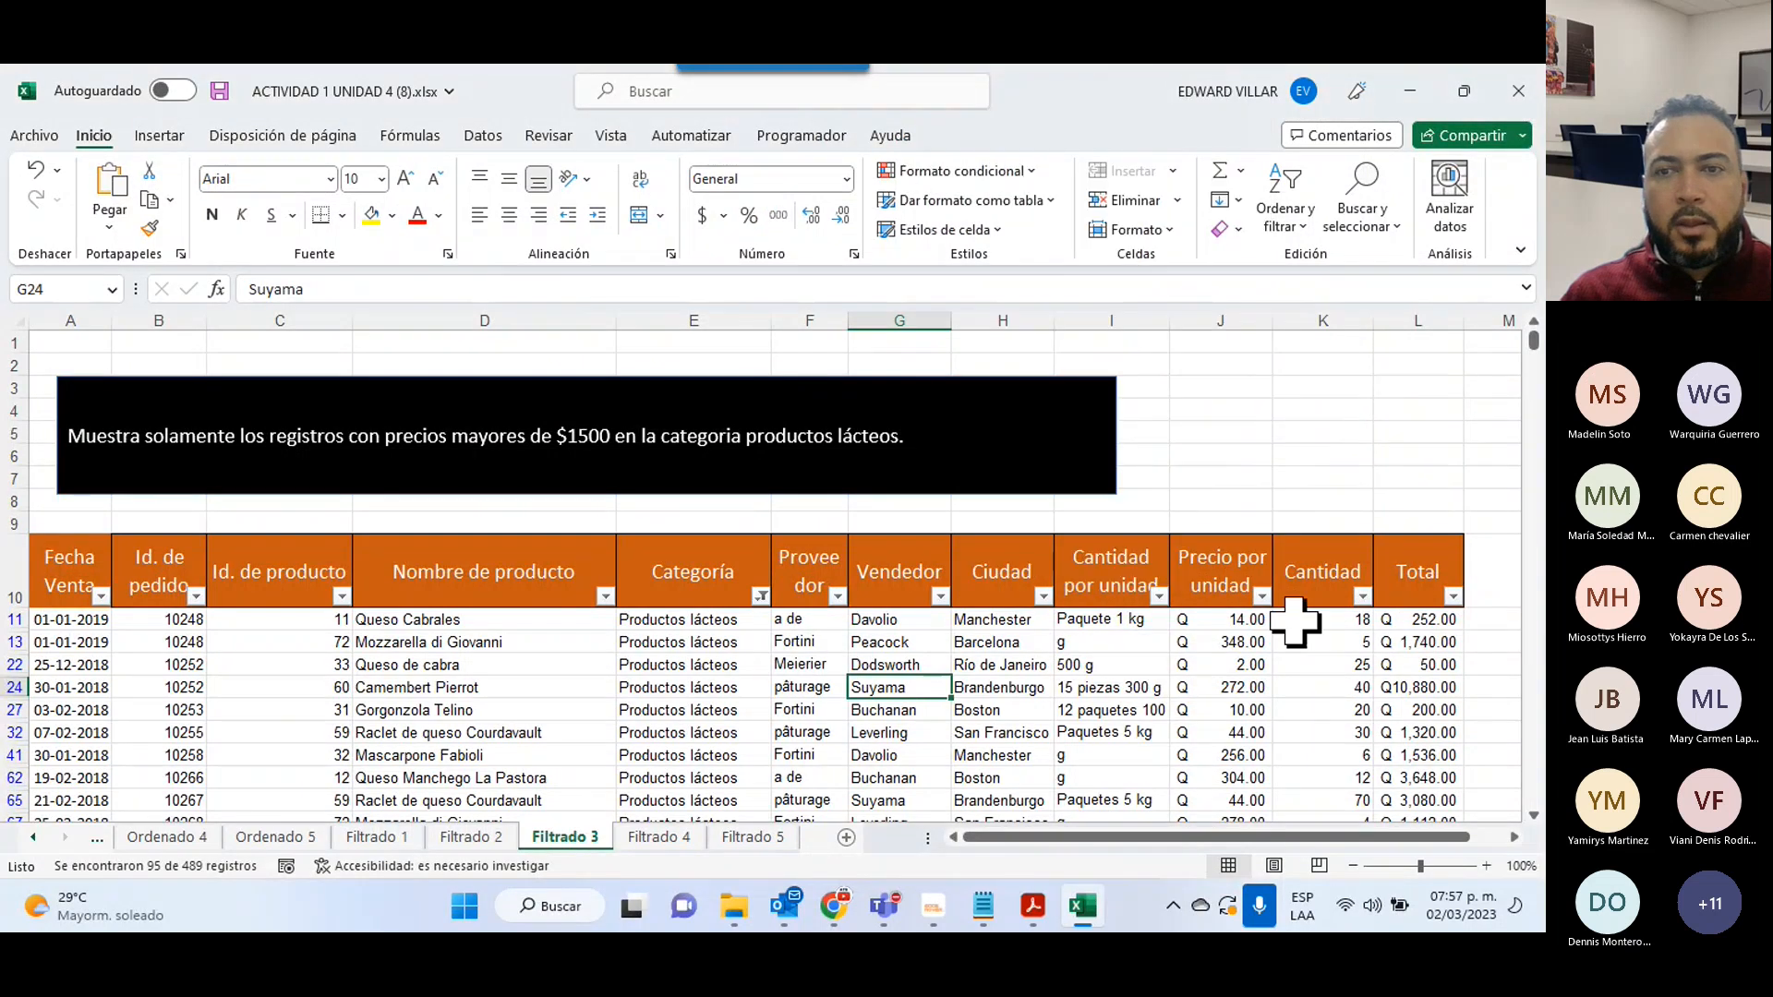
- Try a Precio por unidad filter for values greater than 1500 and clear it again to bring back the dairy records
click(1261, 595)
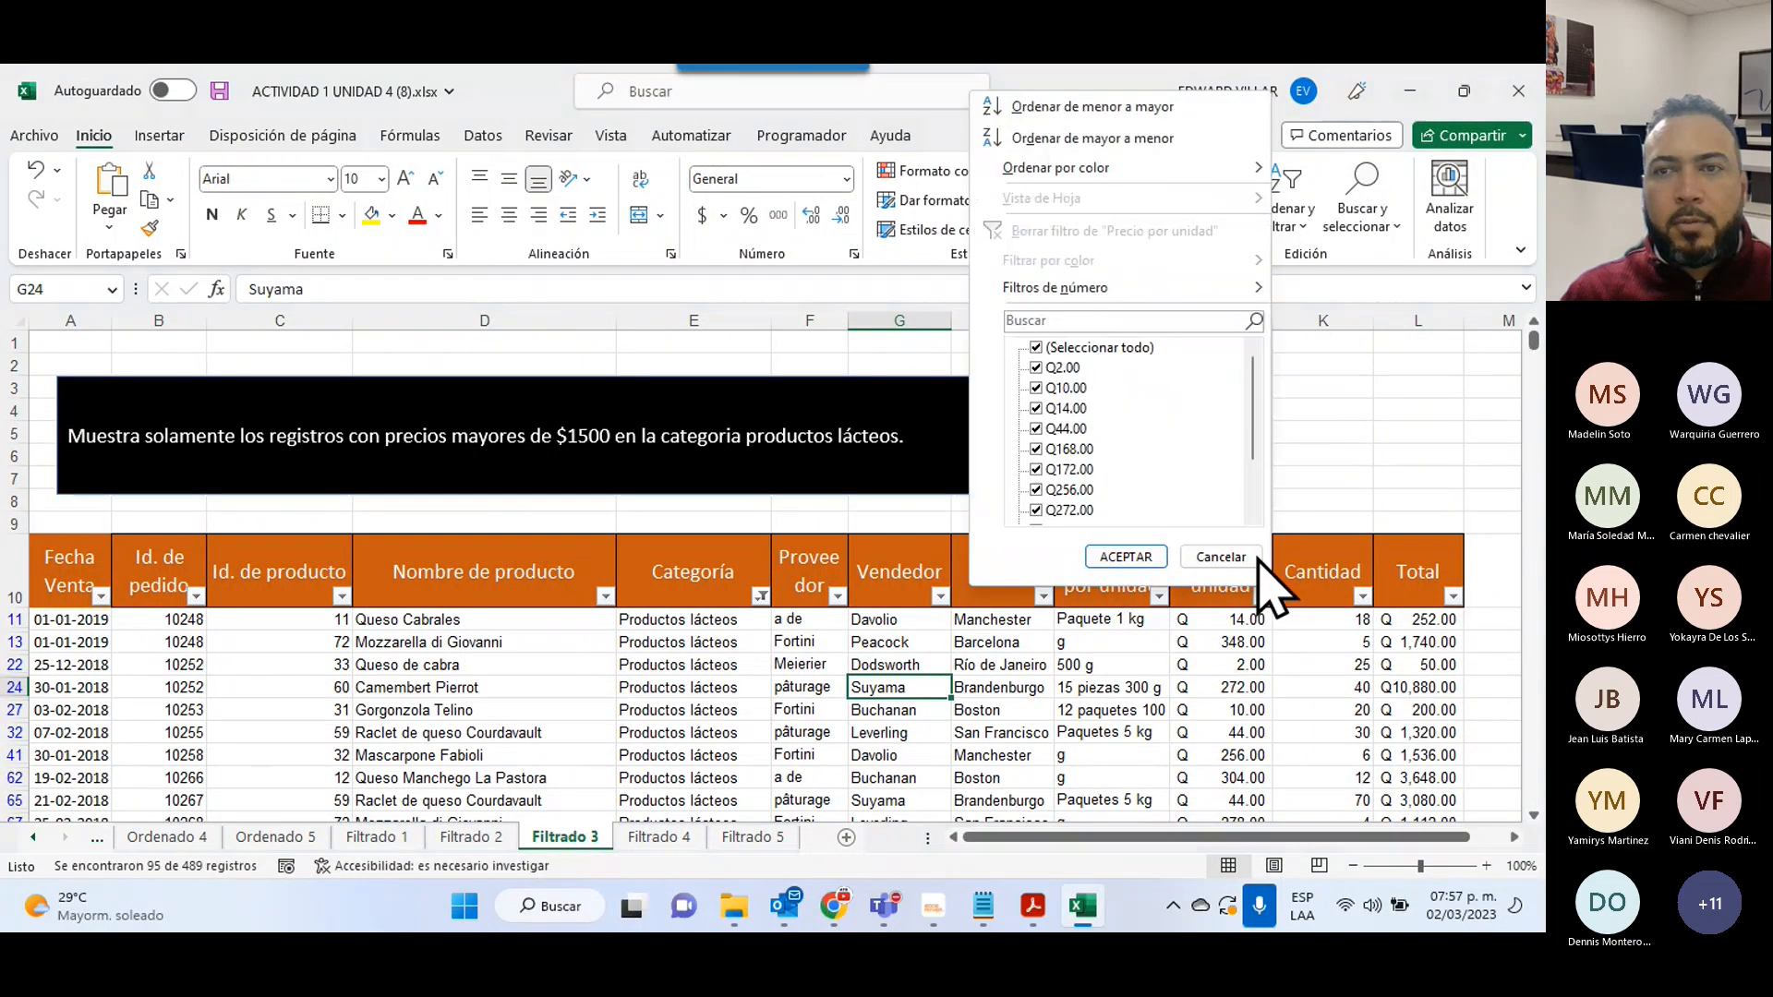
mouse_move(1237, 287)
click(1408, 355)
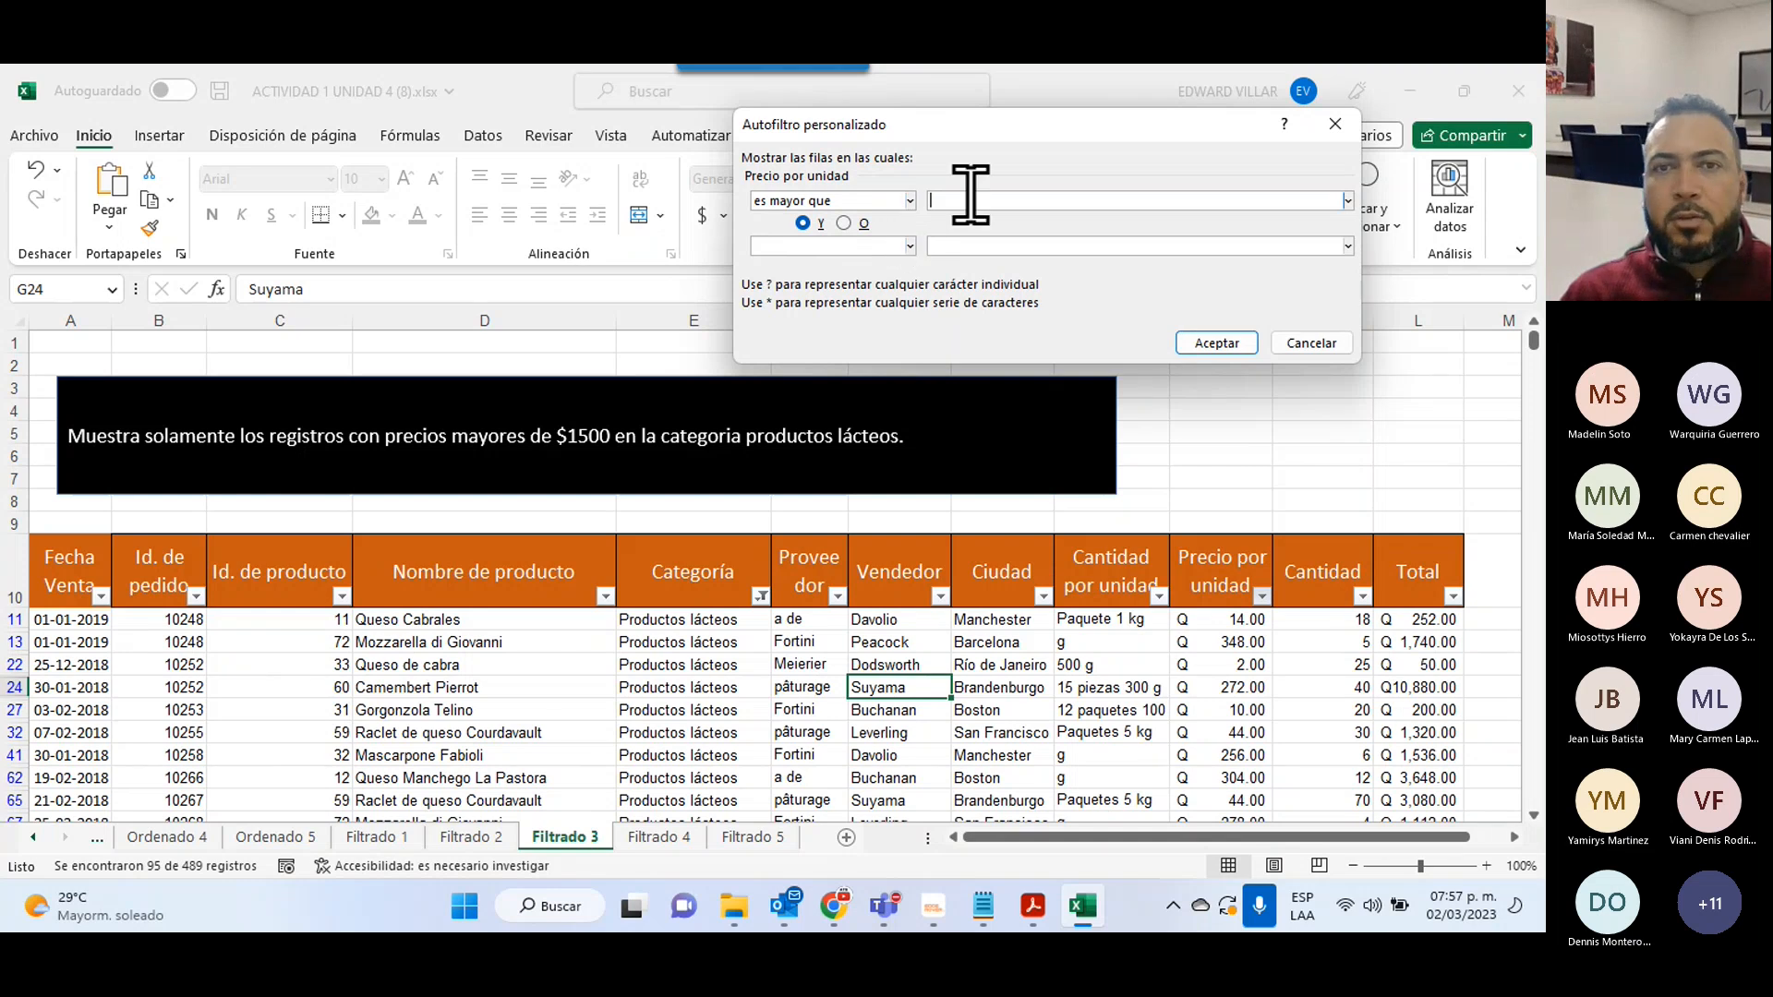
click(941, 242)
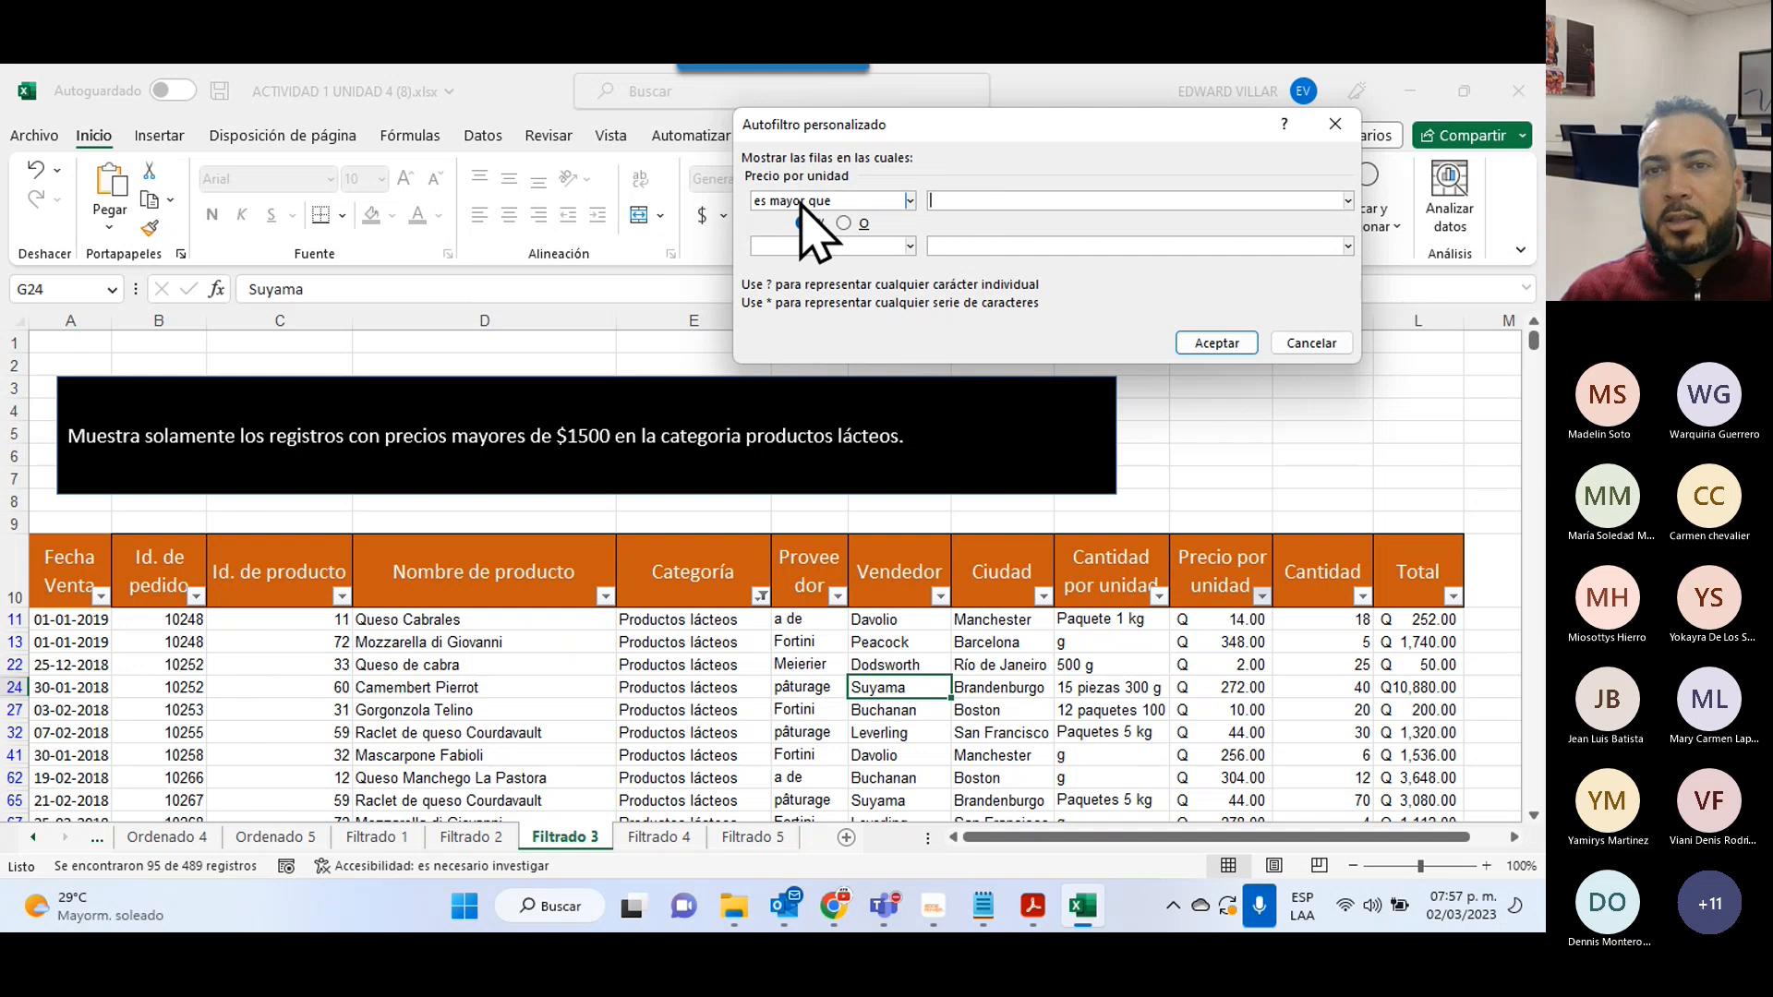
text(1)
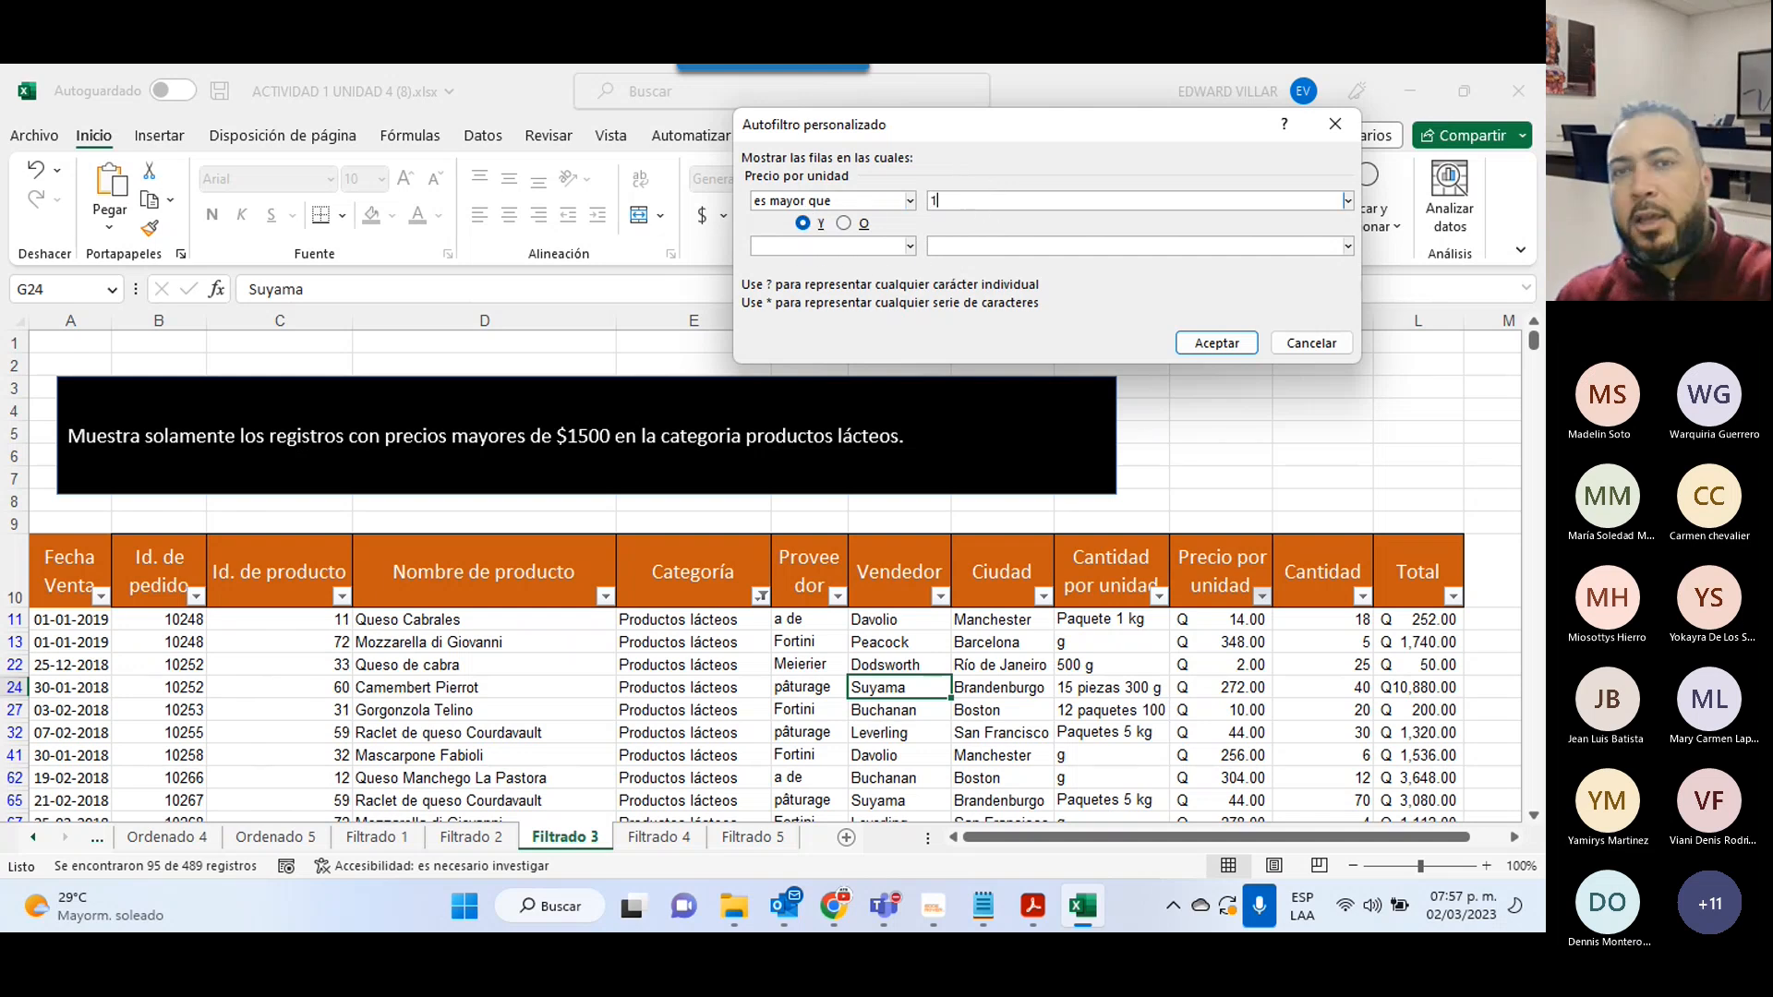
text(500)
click(927, 247)
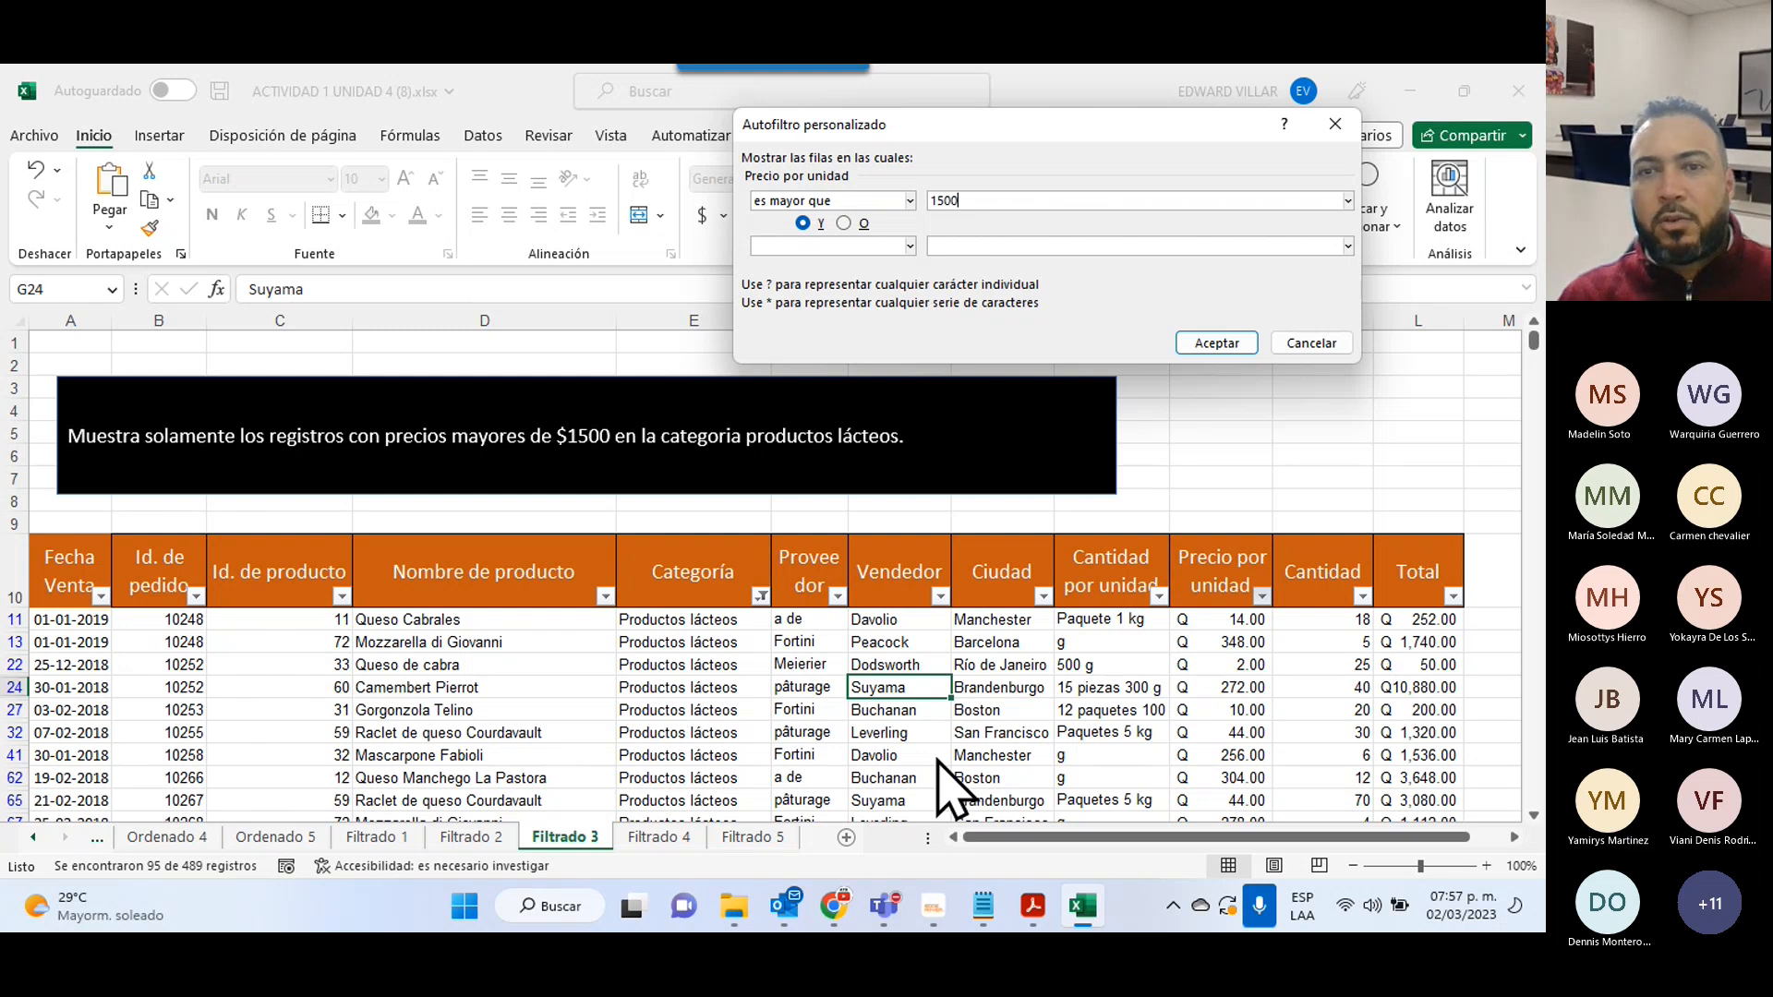
click(1215, 344)
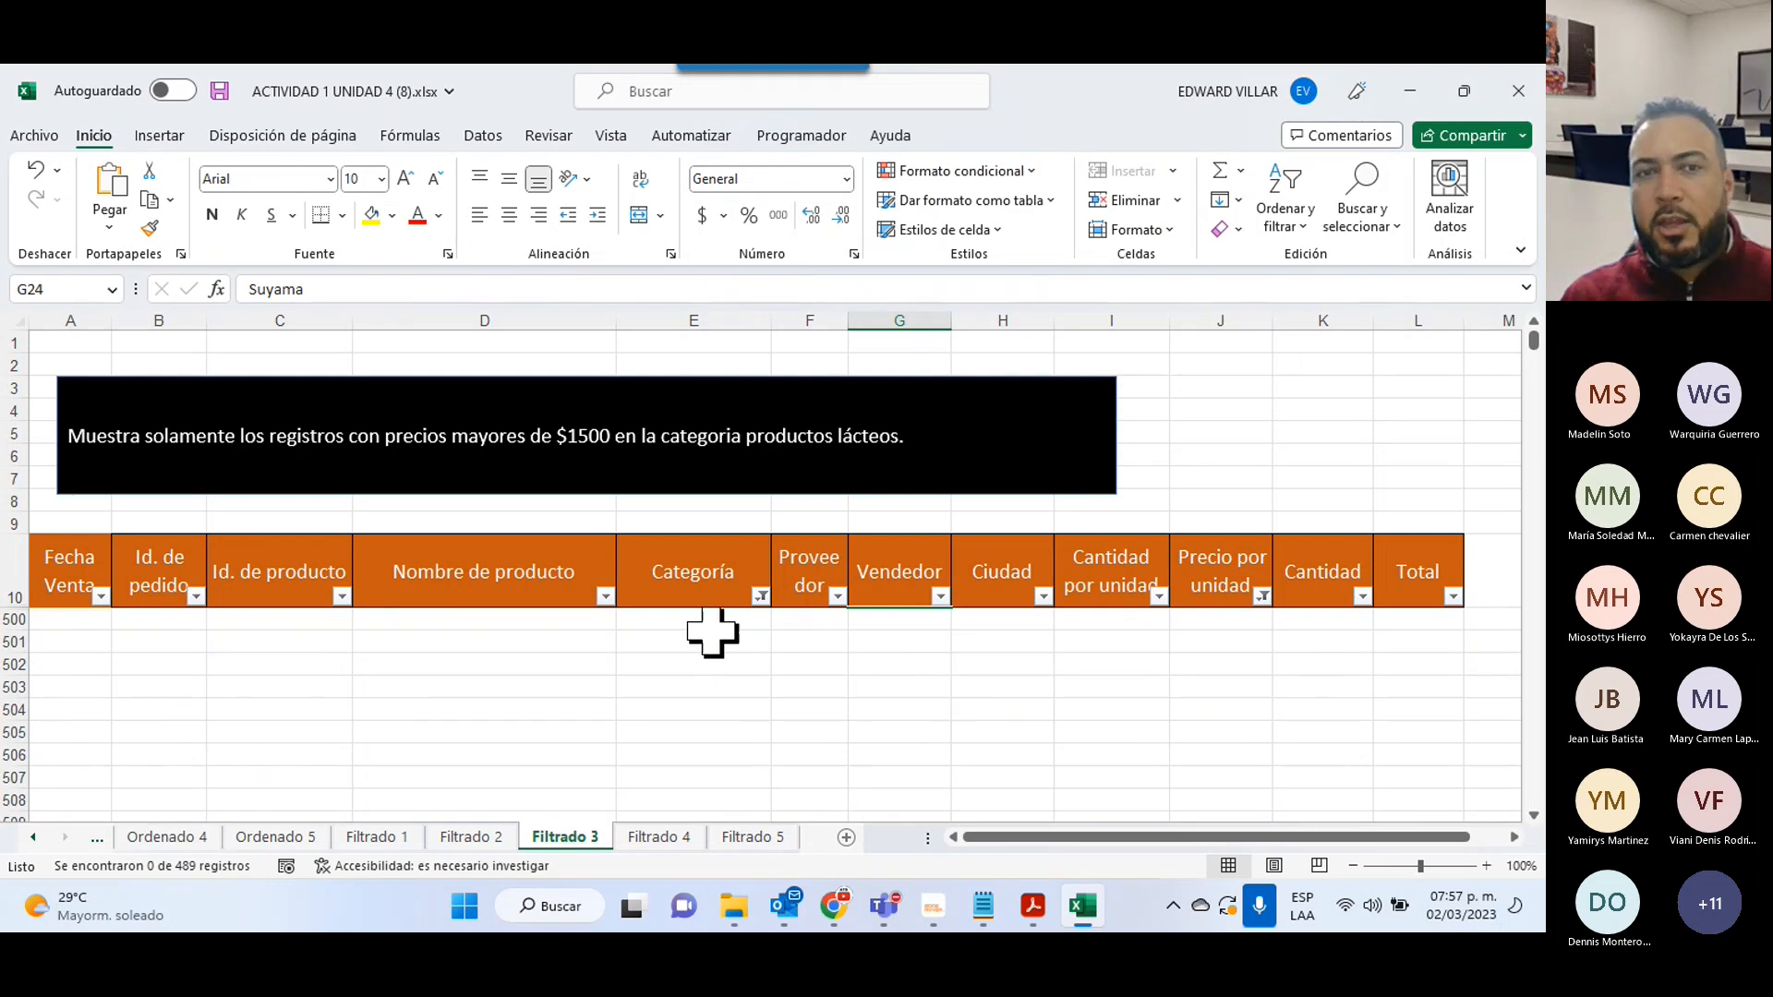
click(1261, 598)
click(1284, 671)
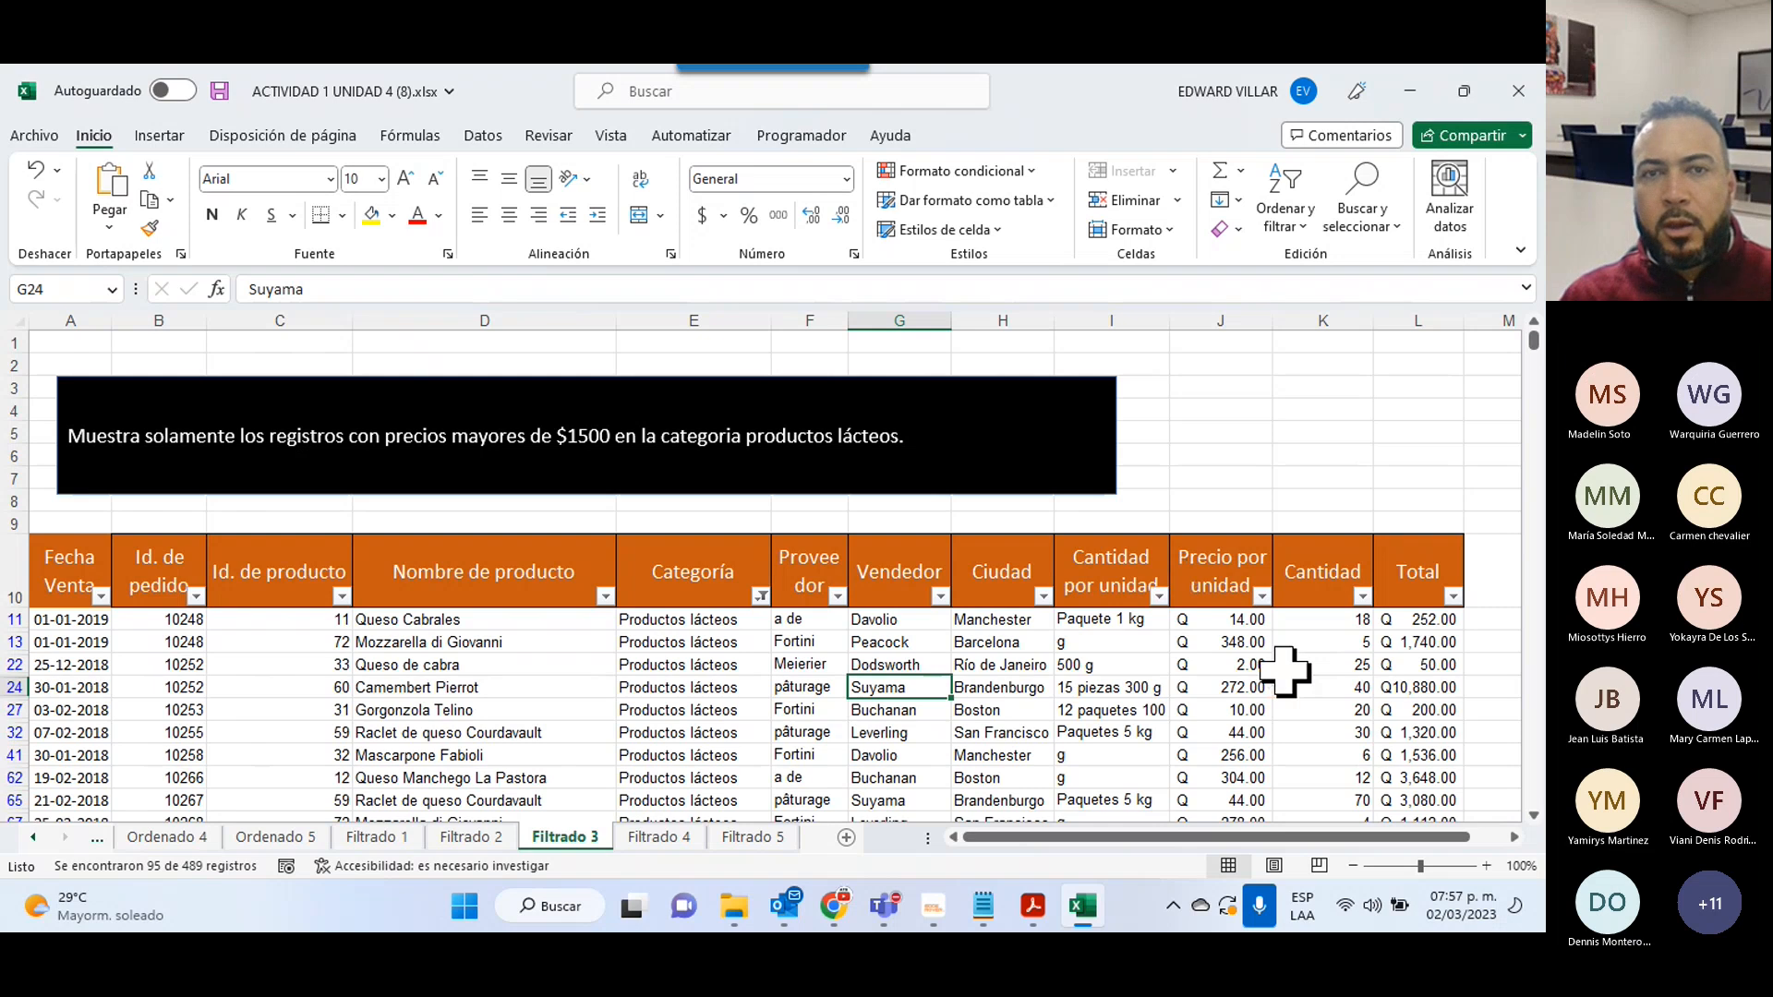
- Set the unit price of the first Queso Cabrales record in J11 to 14000 and autofit the Total column's width
click(1221, 619)
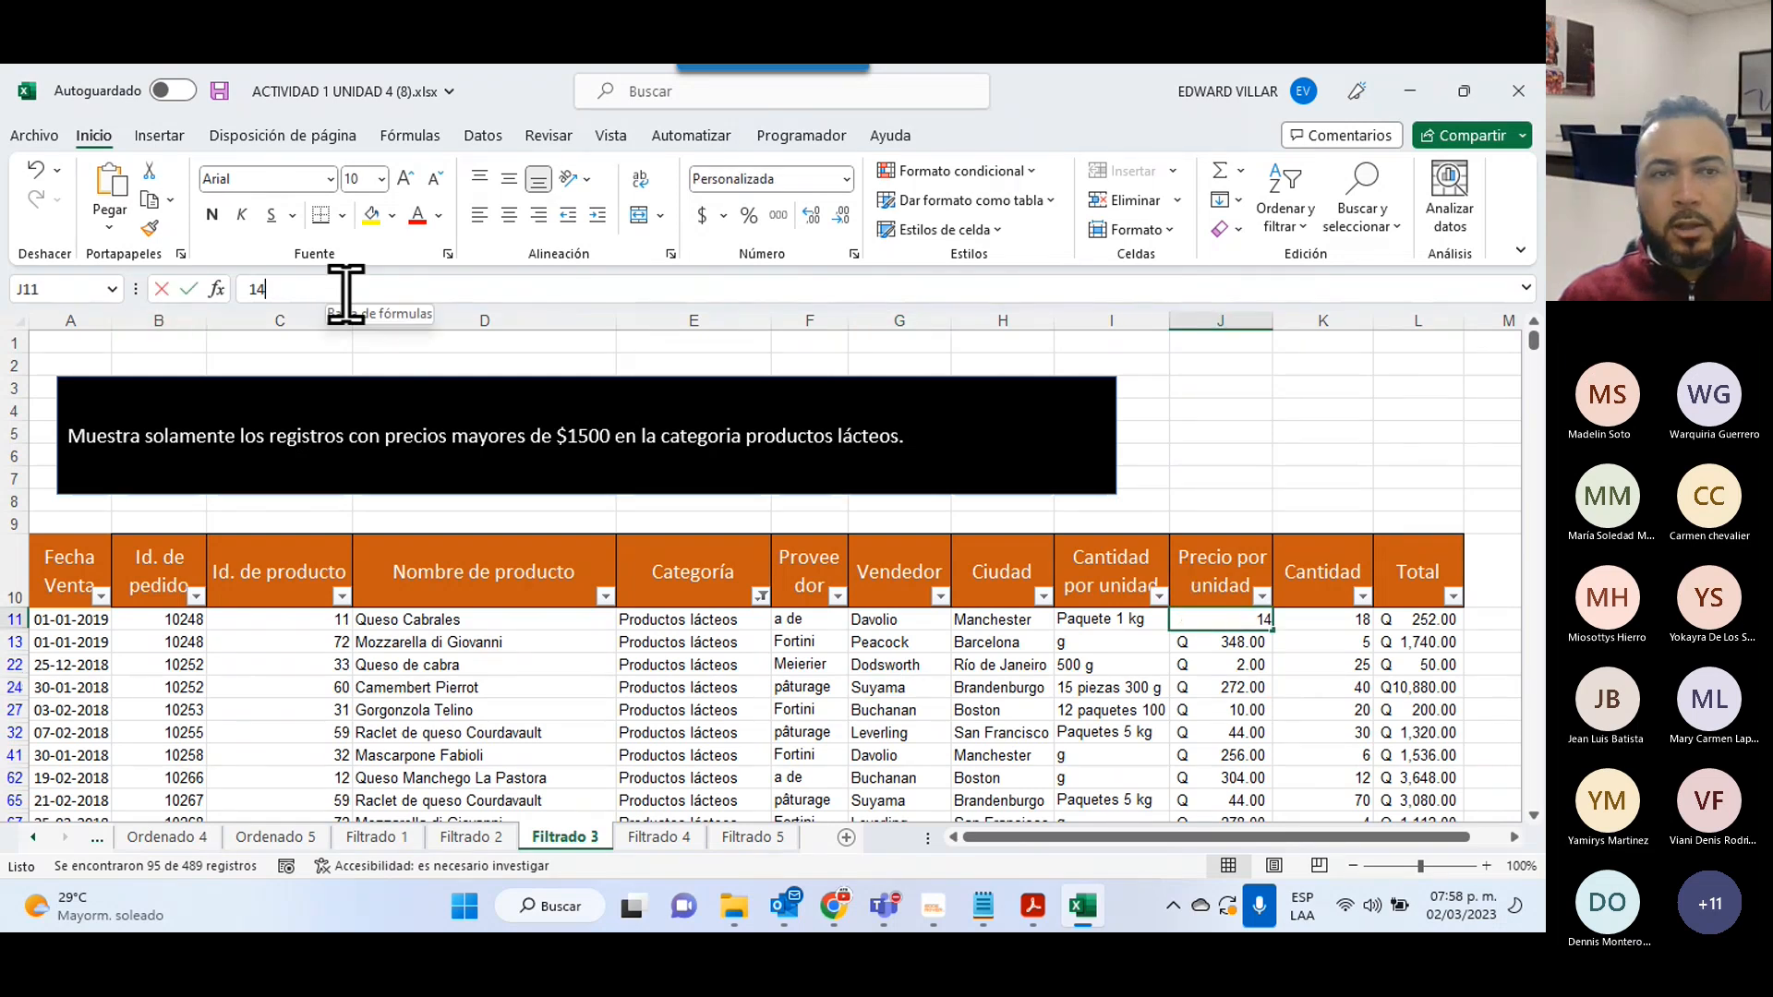
click(345, 292)
text(000)
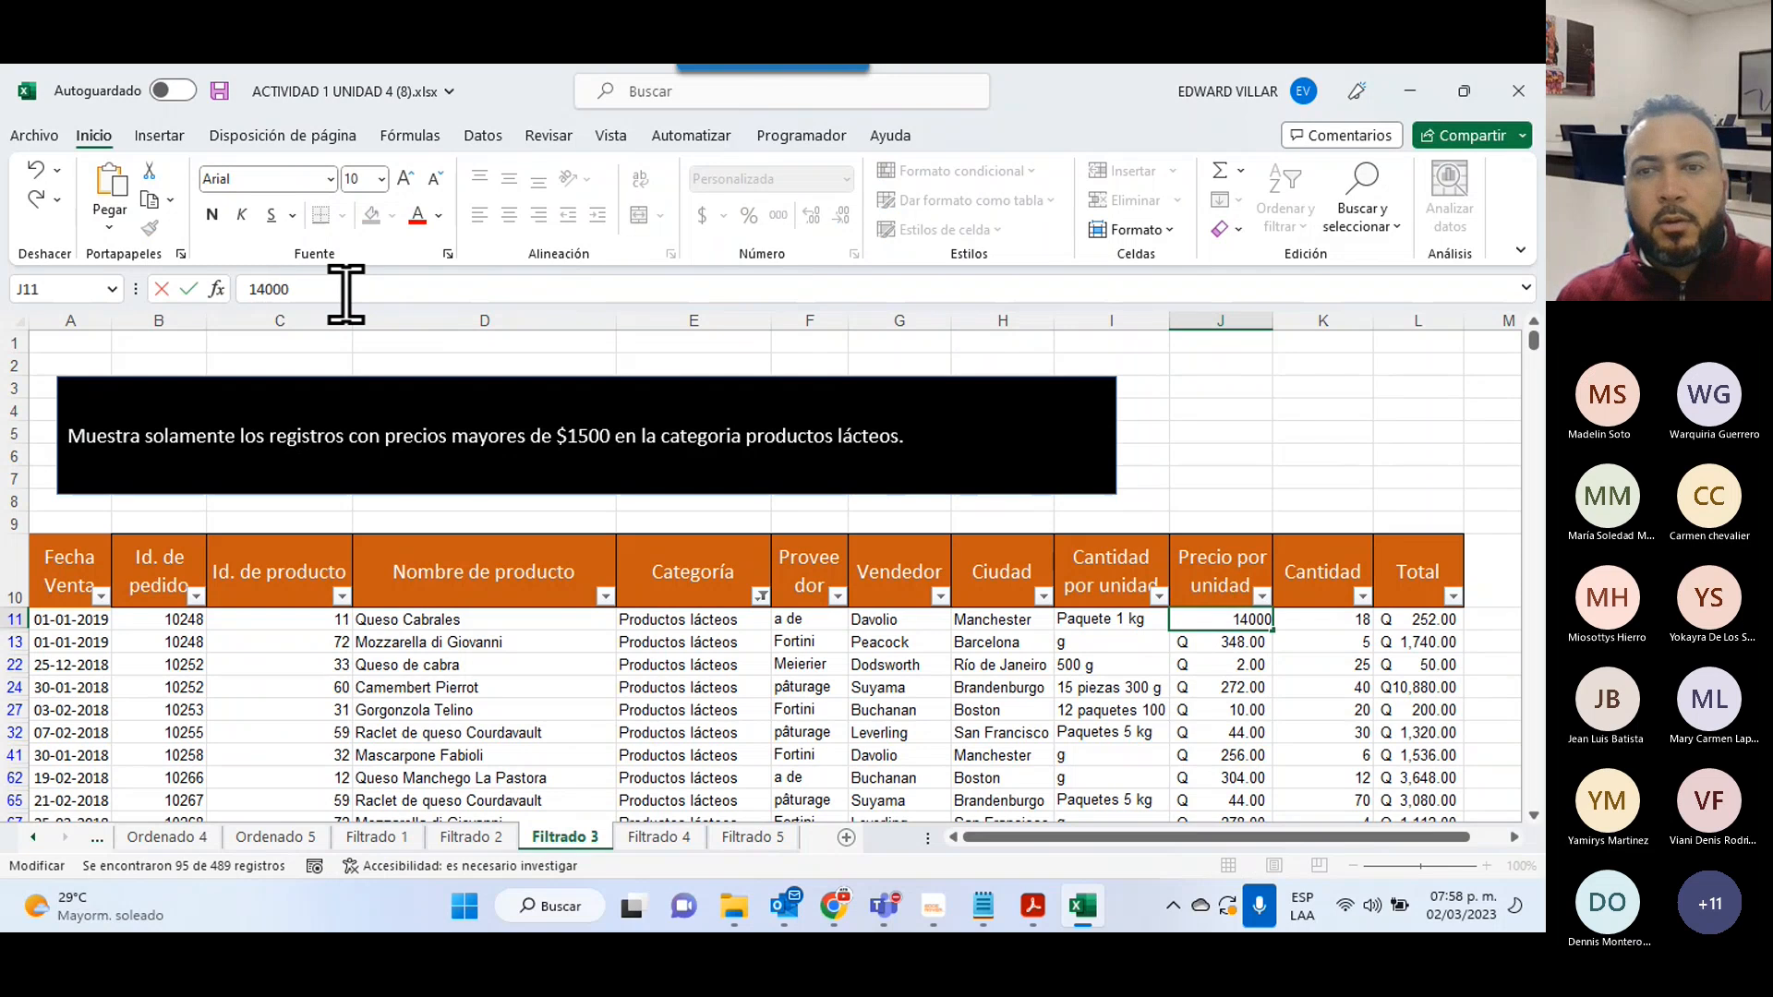
click(886, 755)
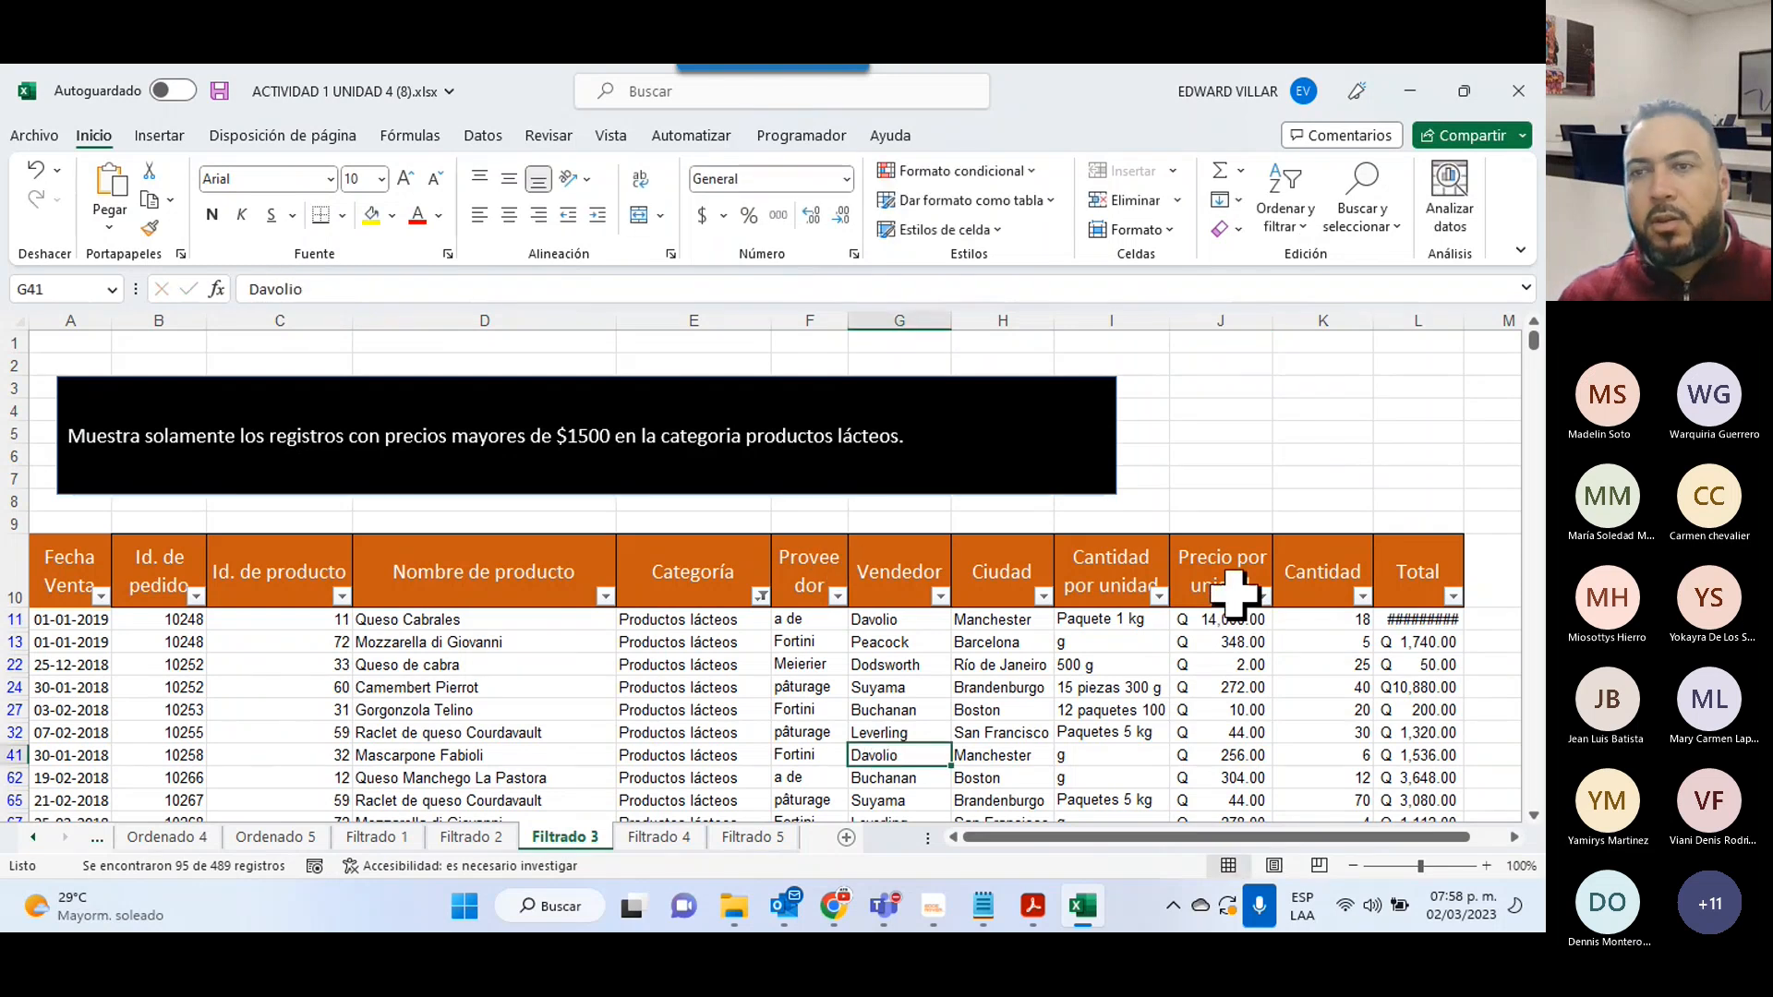
double_click(1463, 319)
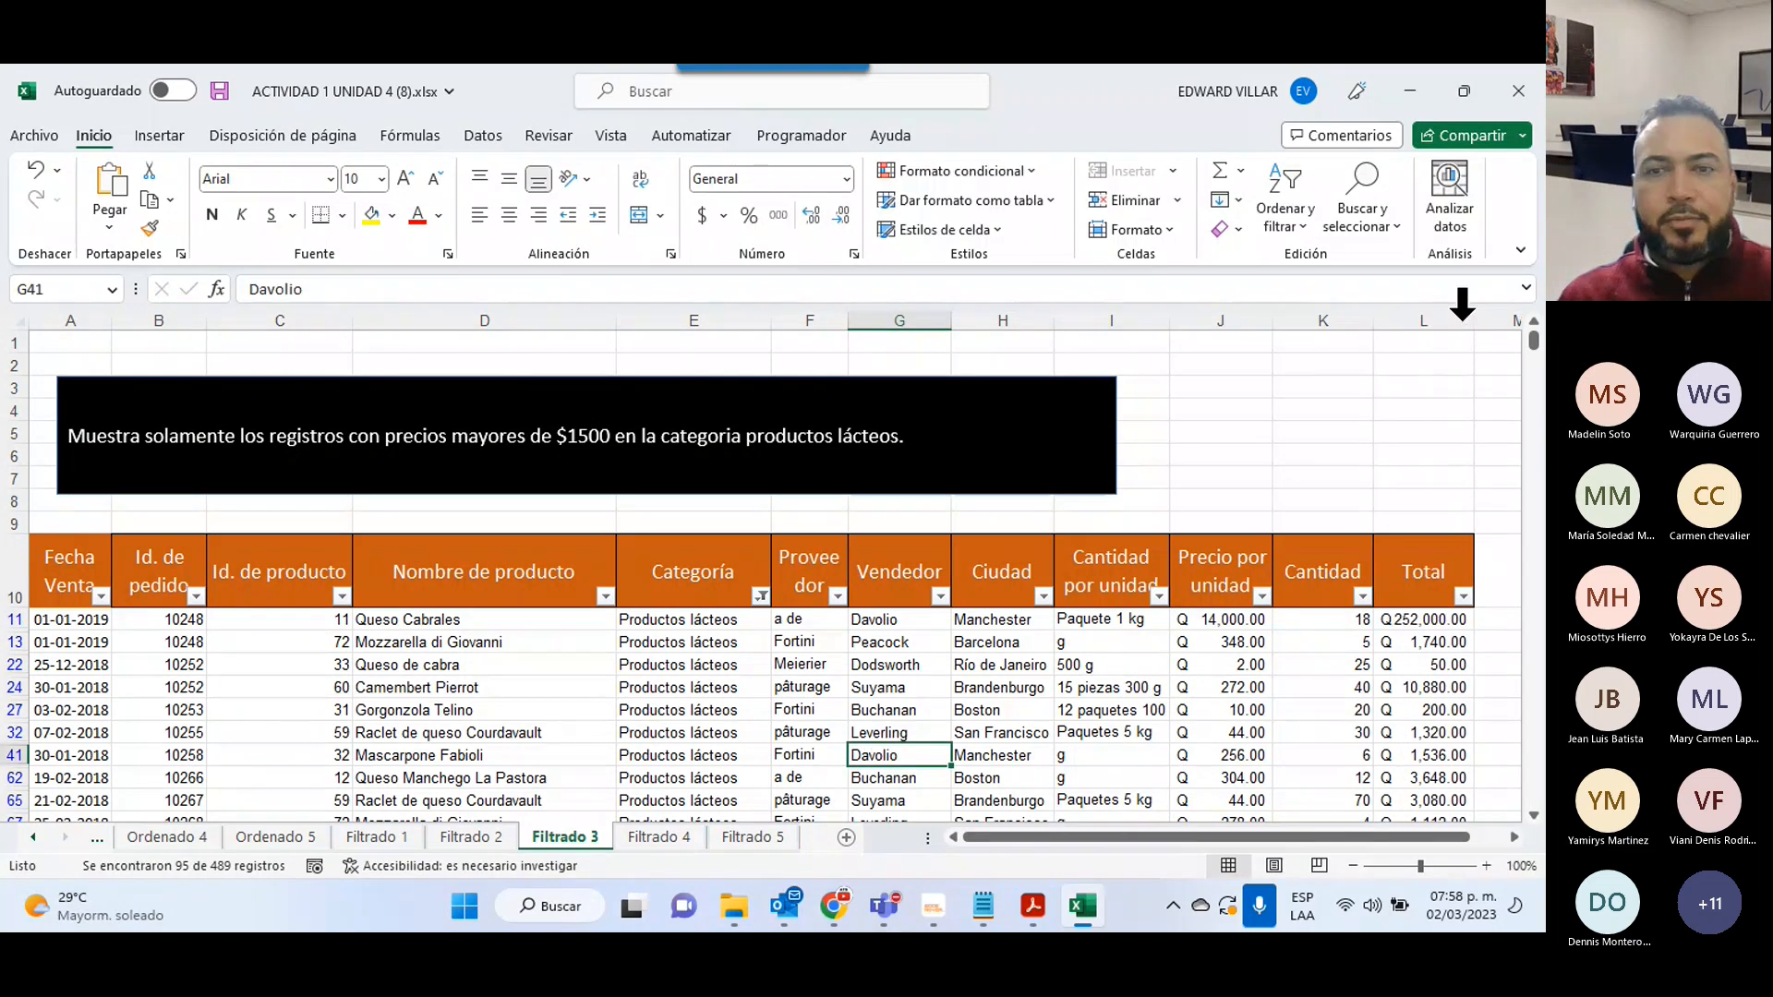
- Keep the dairy category filter and filter Precio por unidad for values greater than 1500
click(763, 598)
click(719, 555)
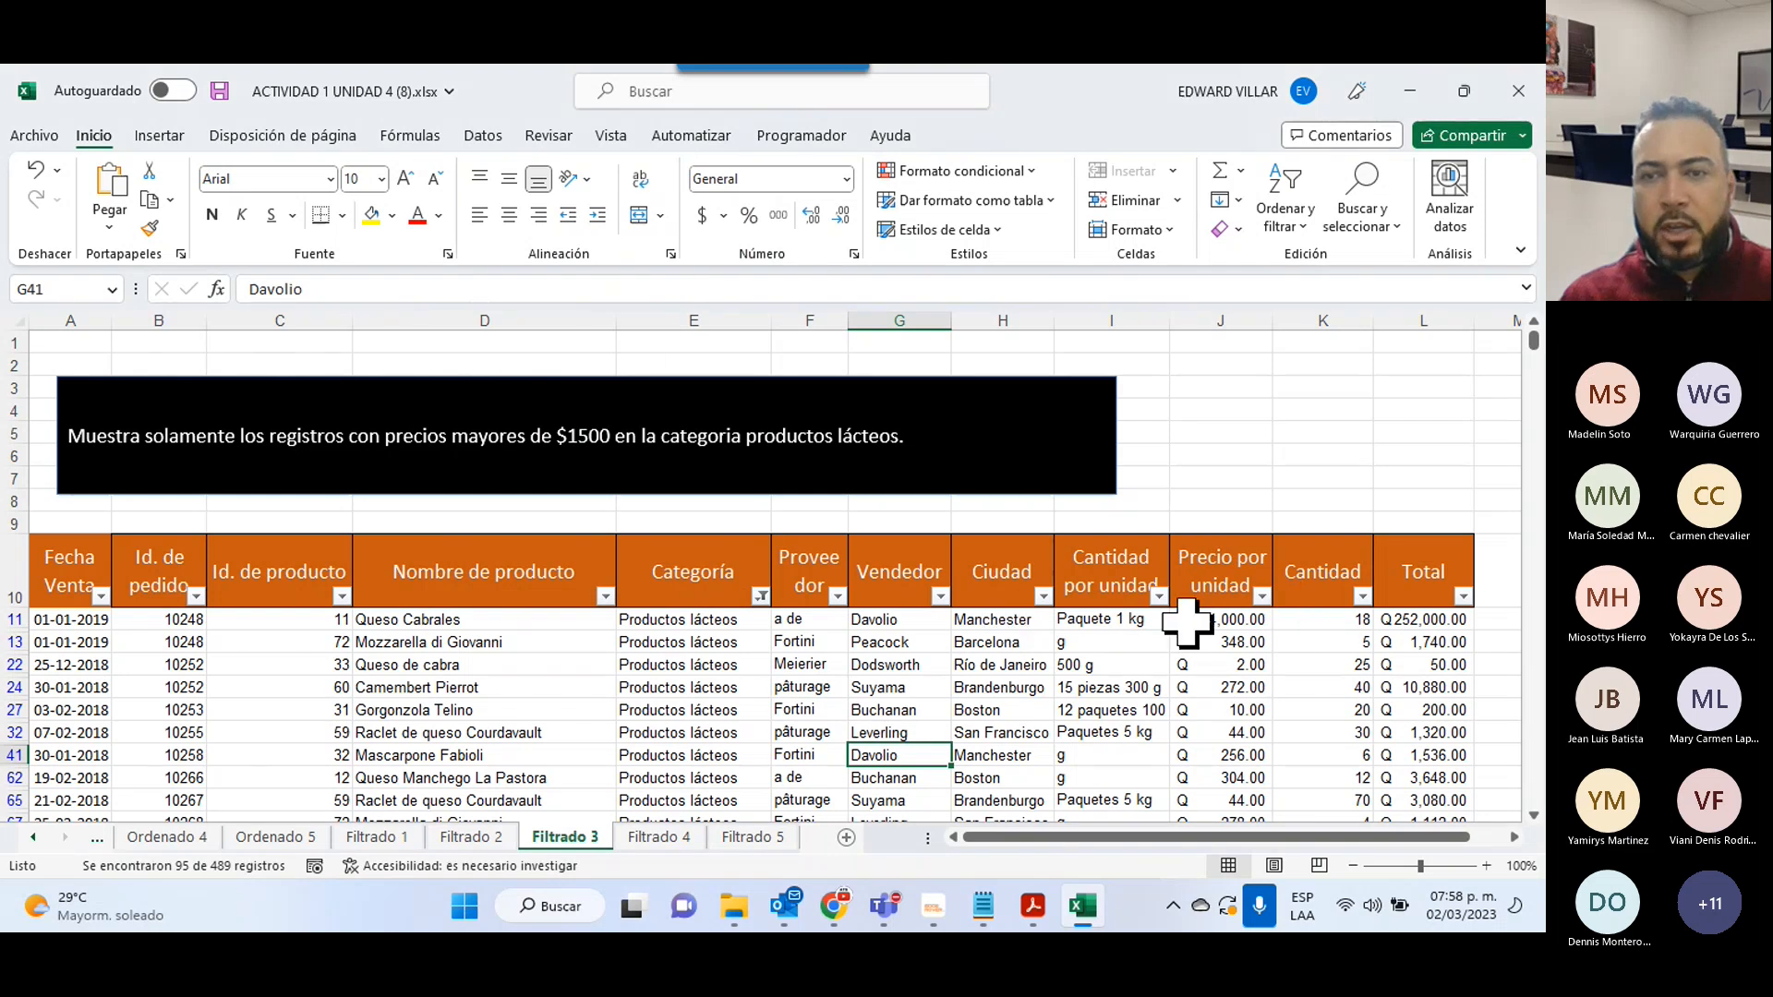
click(1261, 597)
mouse_move(1216, 294)
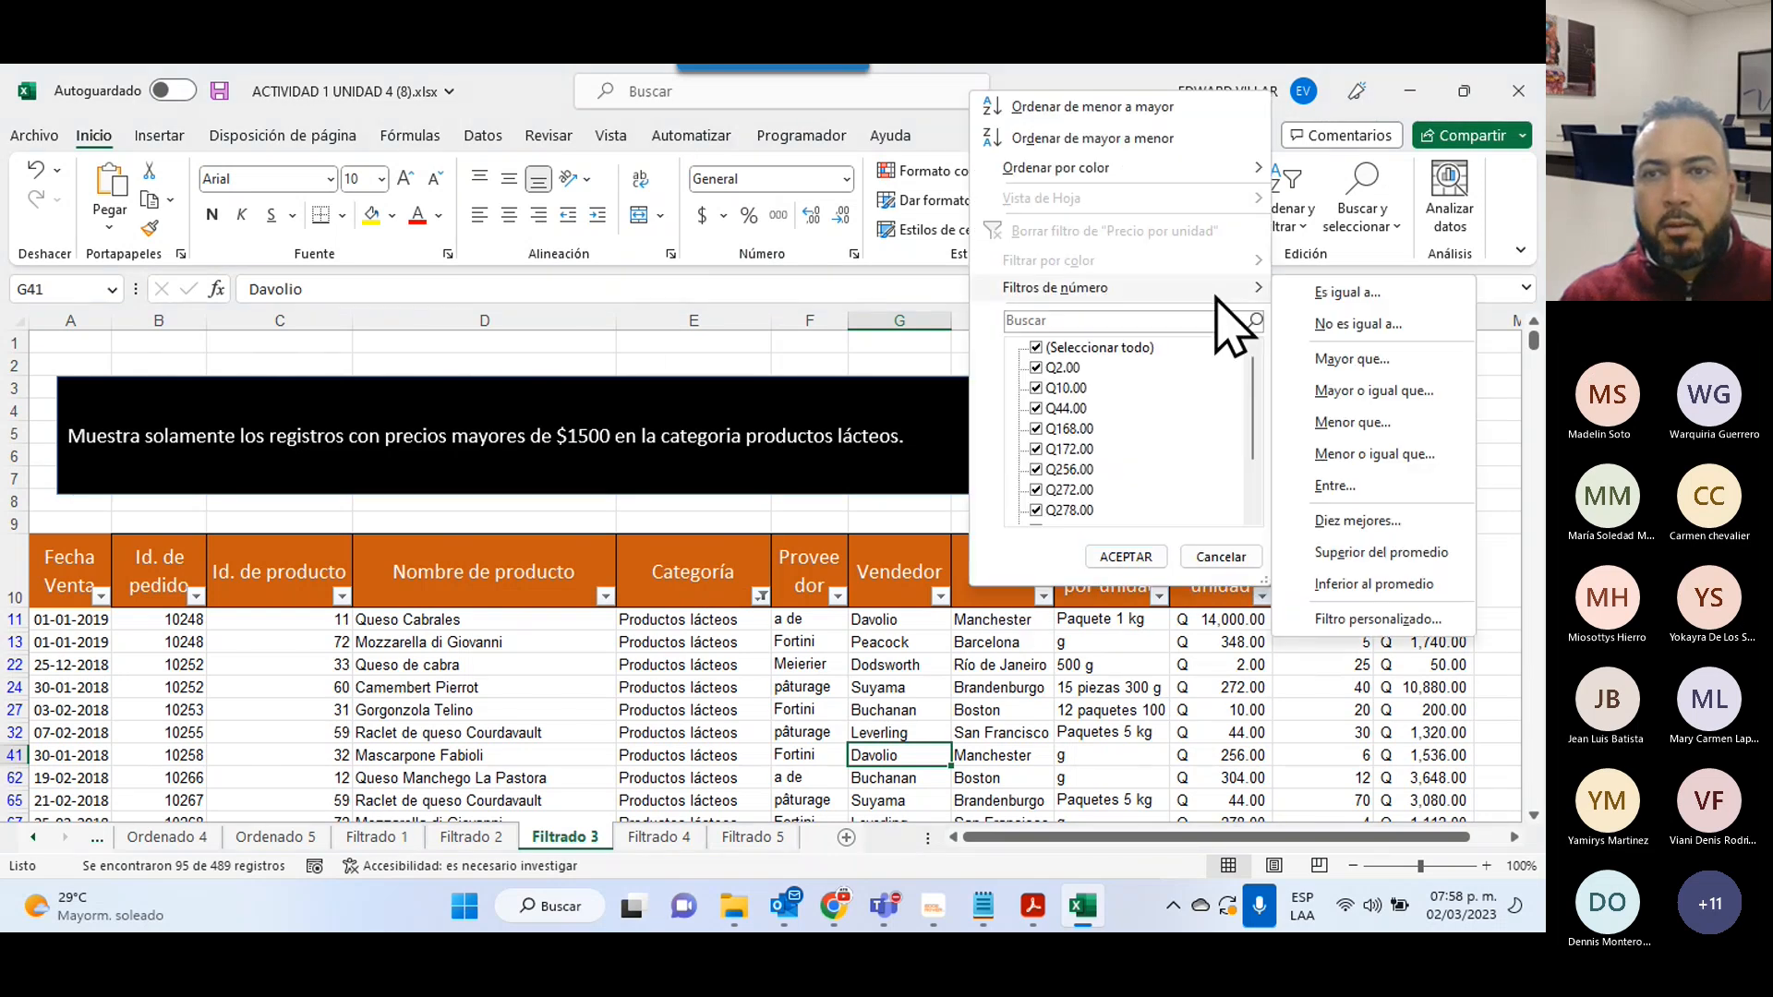
click(1391, 363)
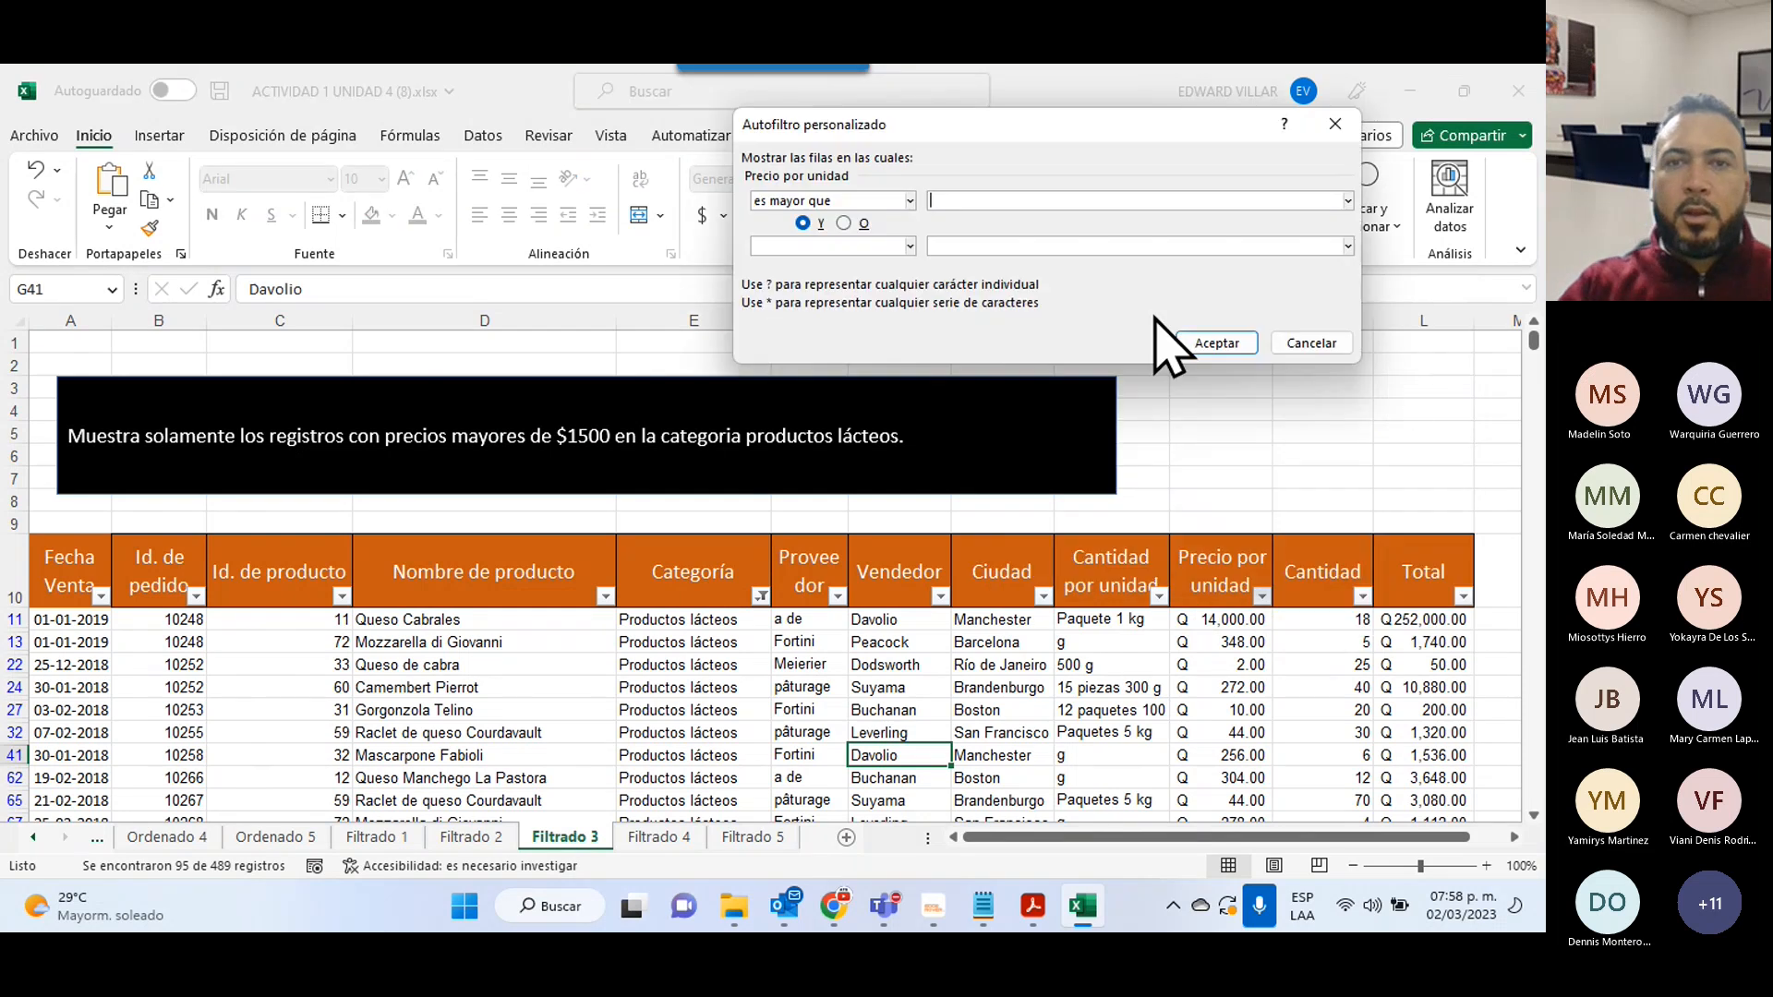
text(1500)
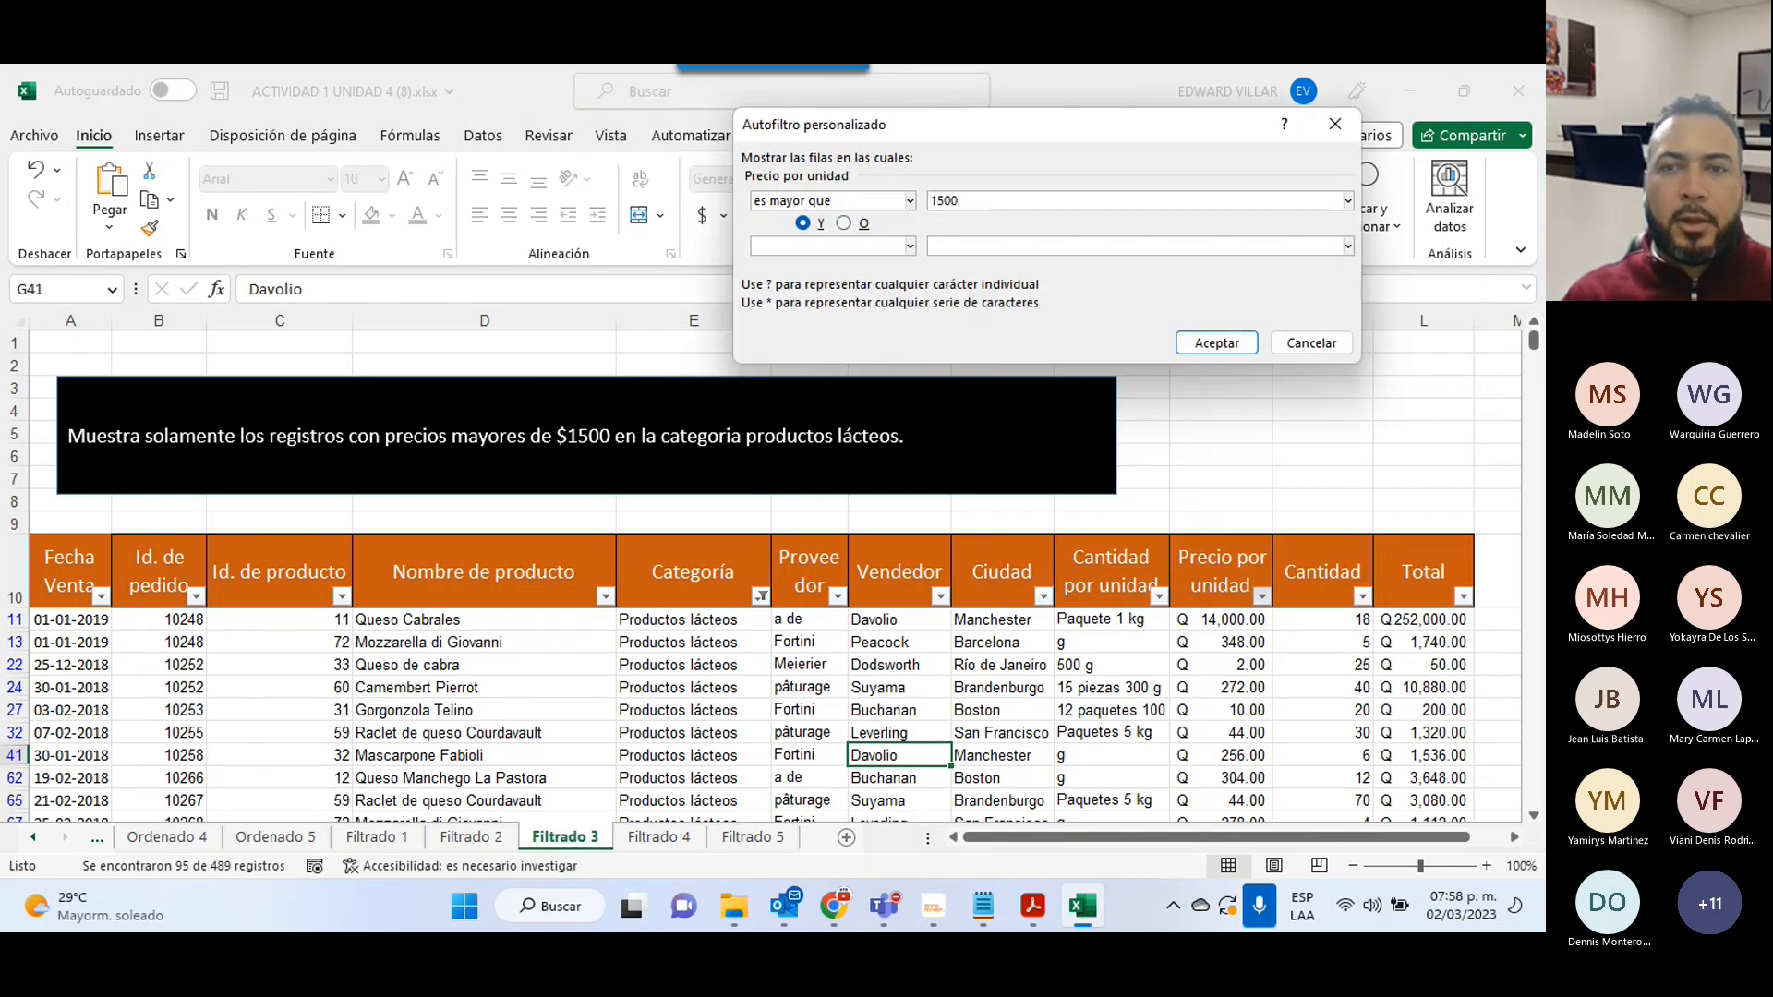
click(1242, 340)
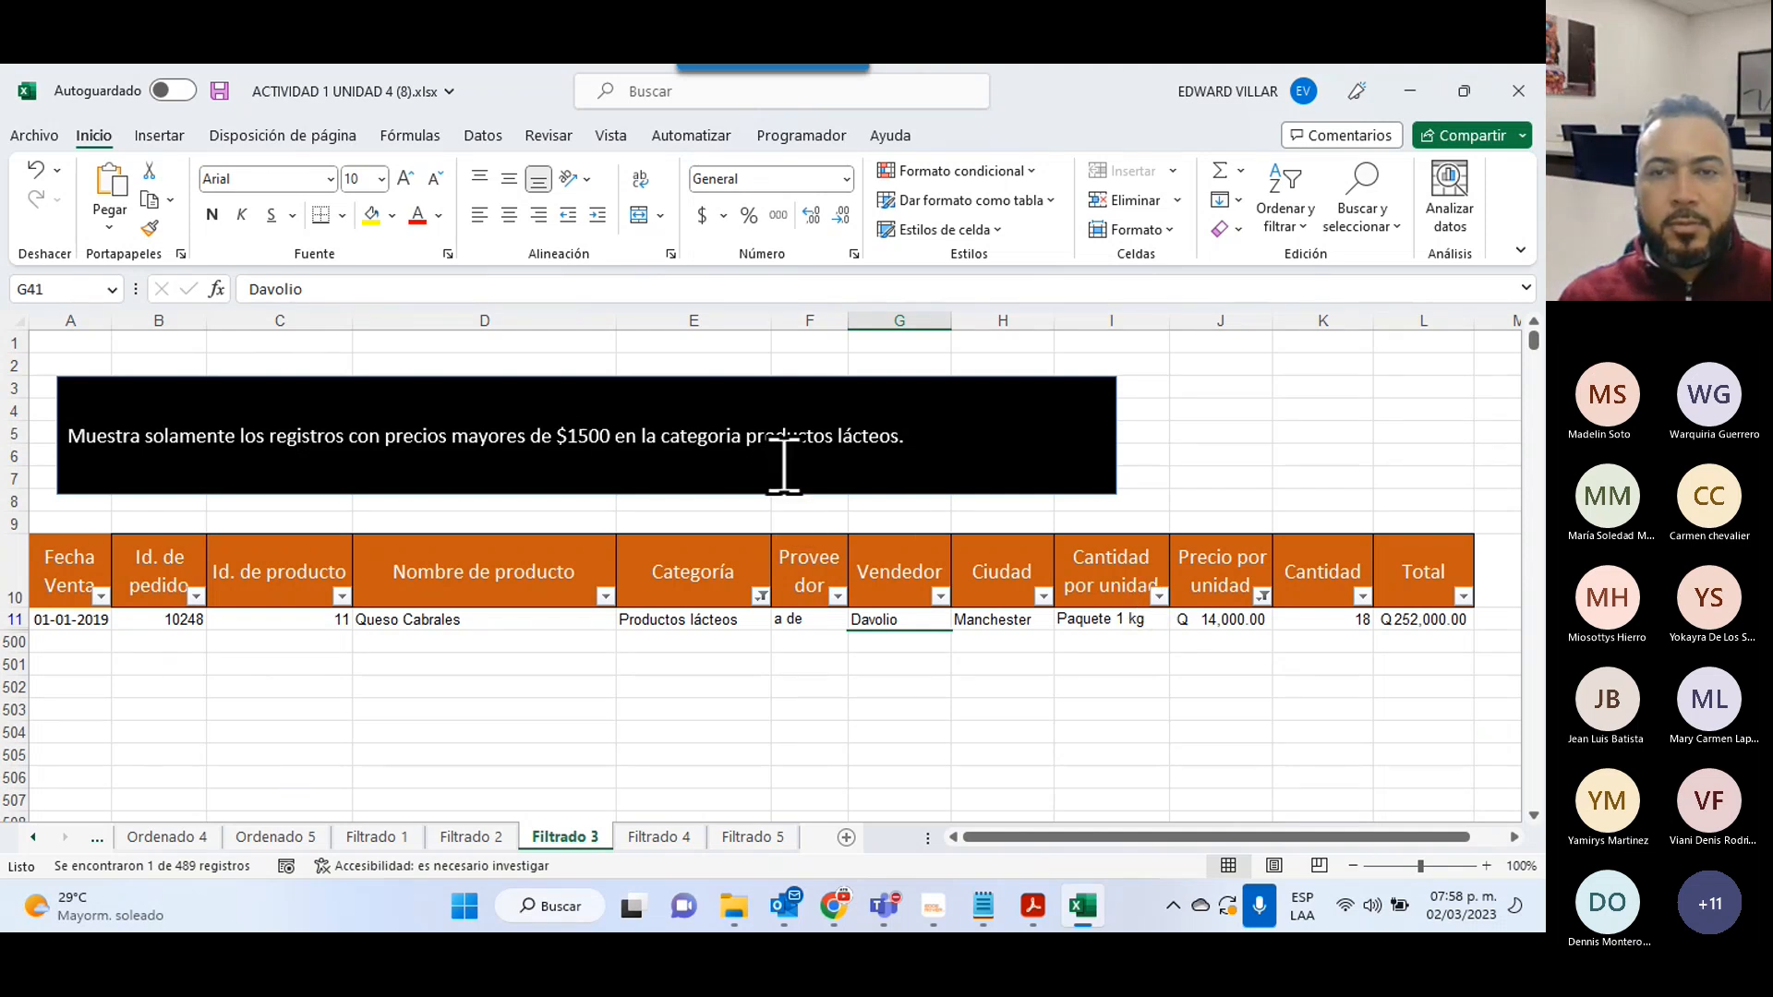
- Go to the Filtrado 4 sheet and turn on filters for the header row 10
click(658, 836)
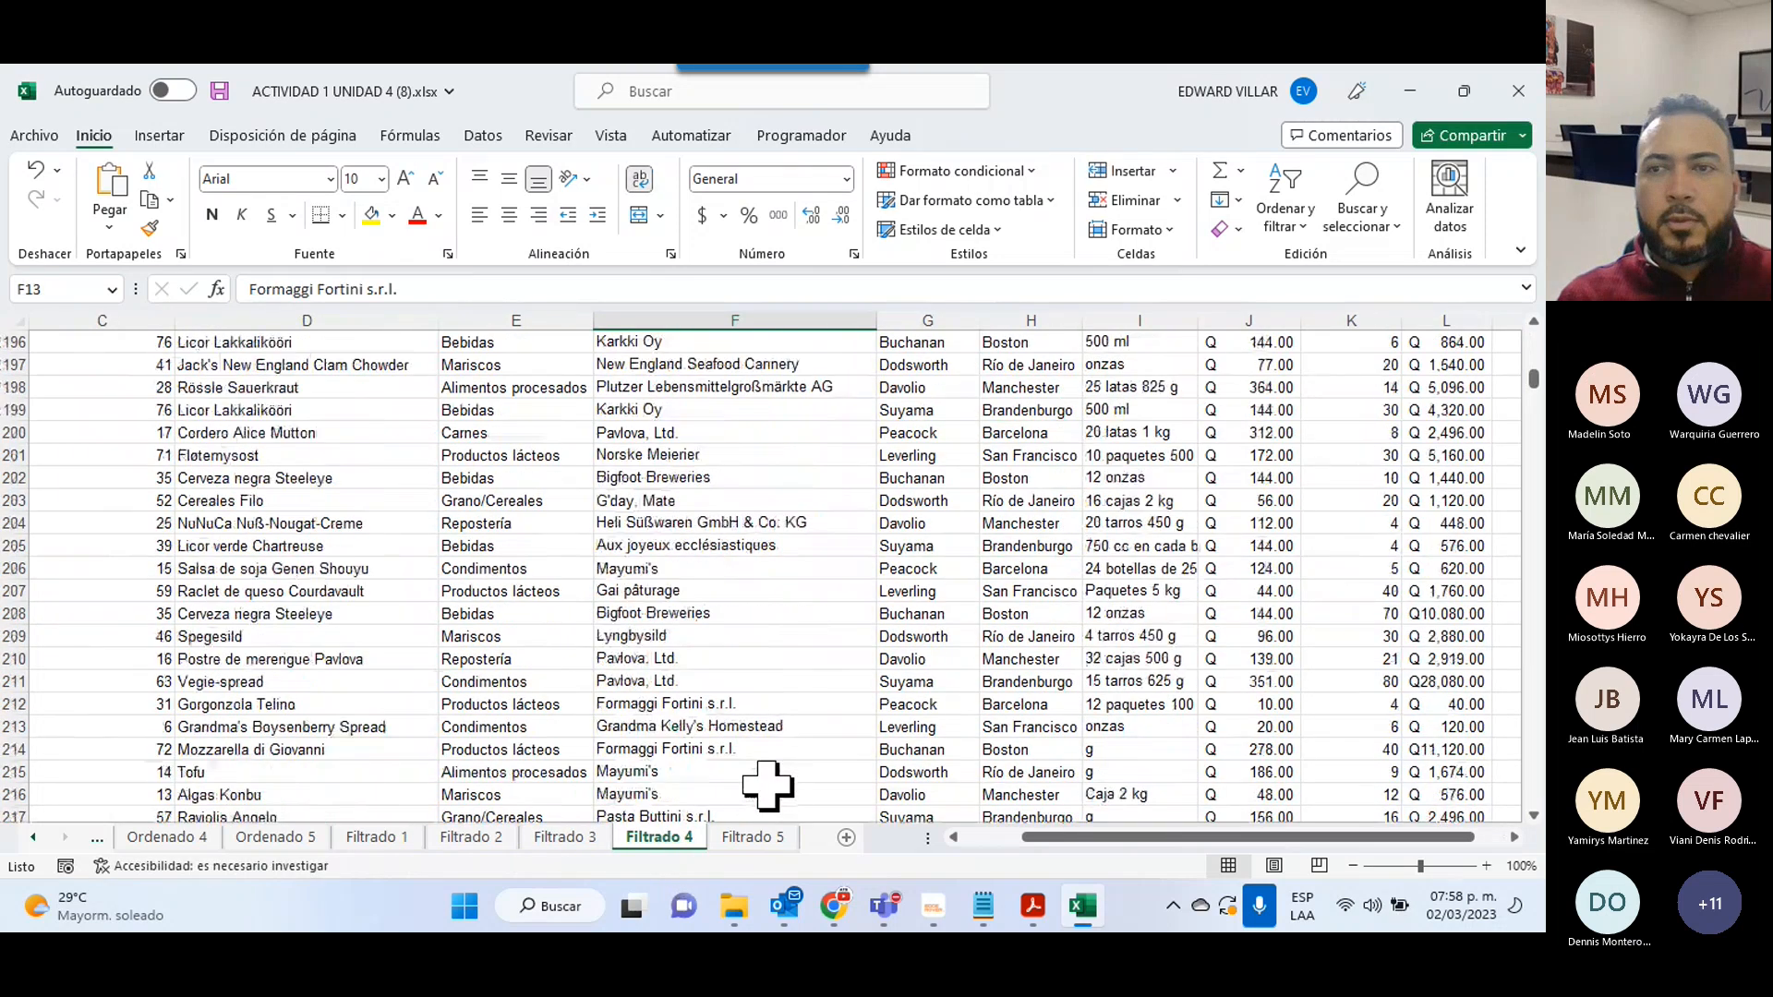
drag(1532, 378, 1518, 297)
drag(1056, 837, 990, 837)
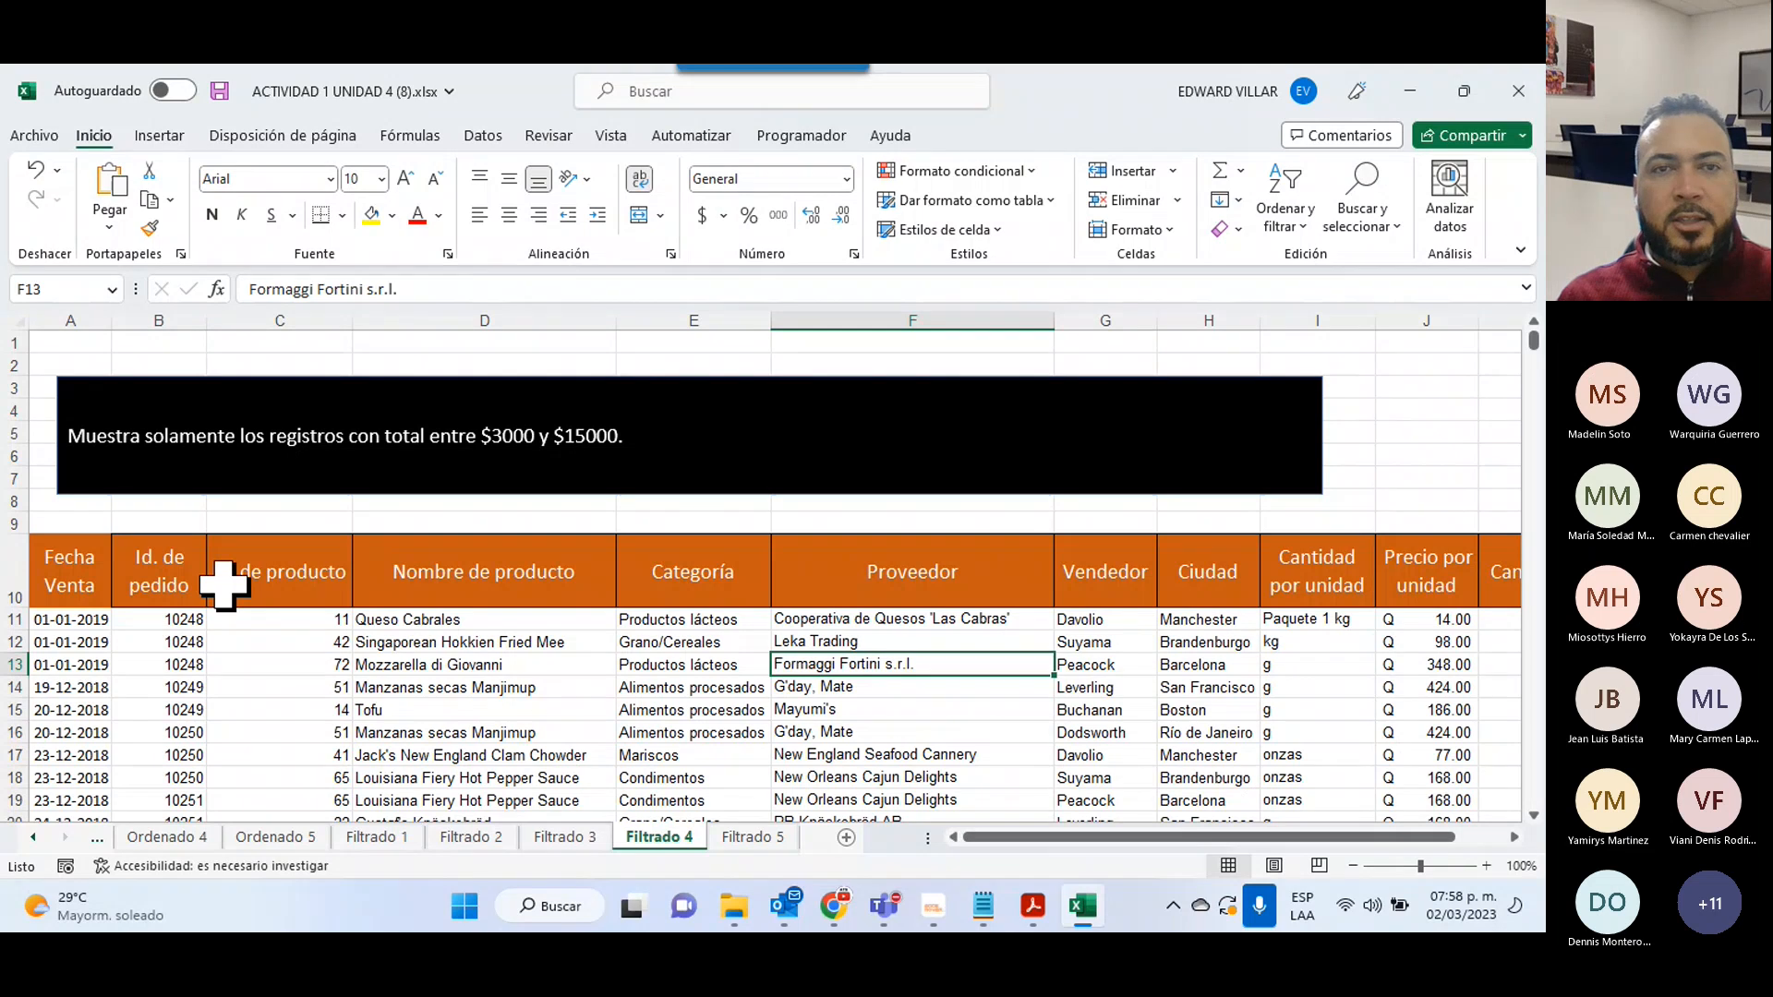
click(15, 581)
click(1283, 214)
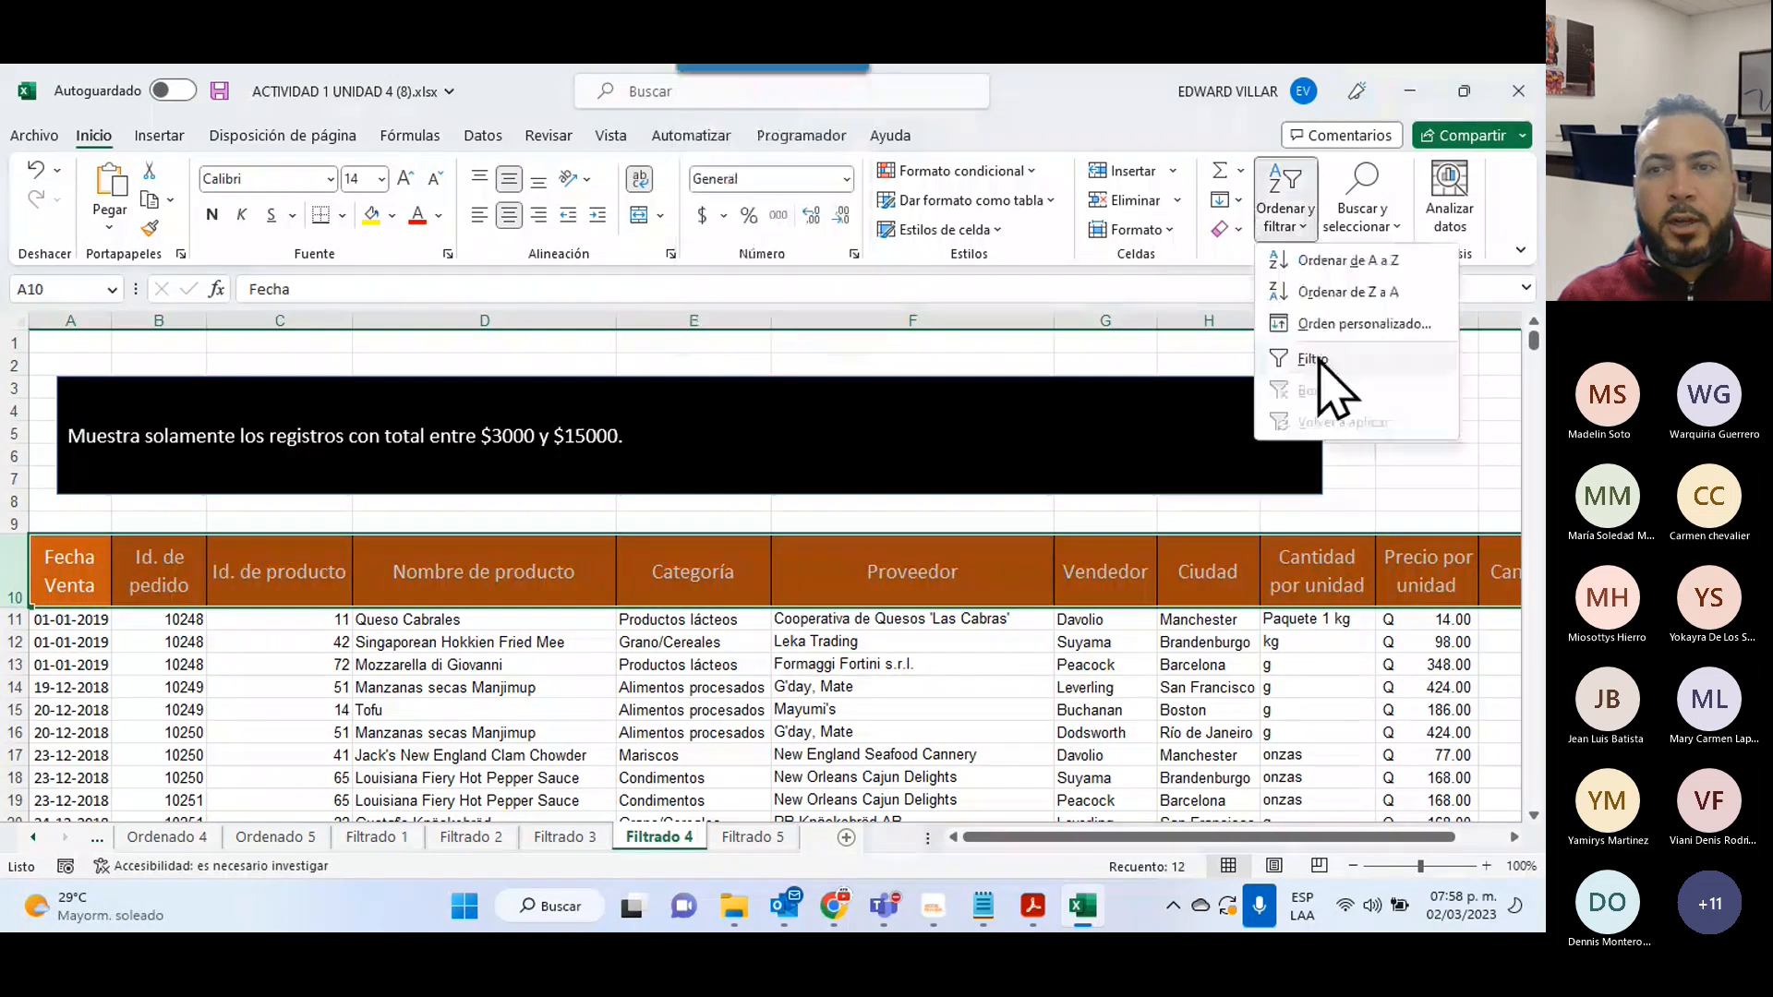
click(1315, 351)
- Try a Total filter for values at least 15000 and at most 3000, and clear it again
scroll(1404, 843, right, 2)
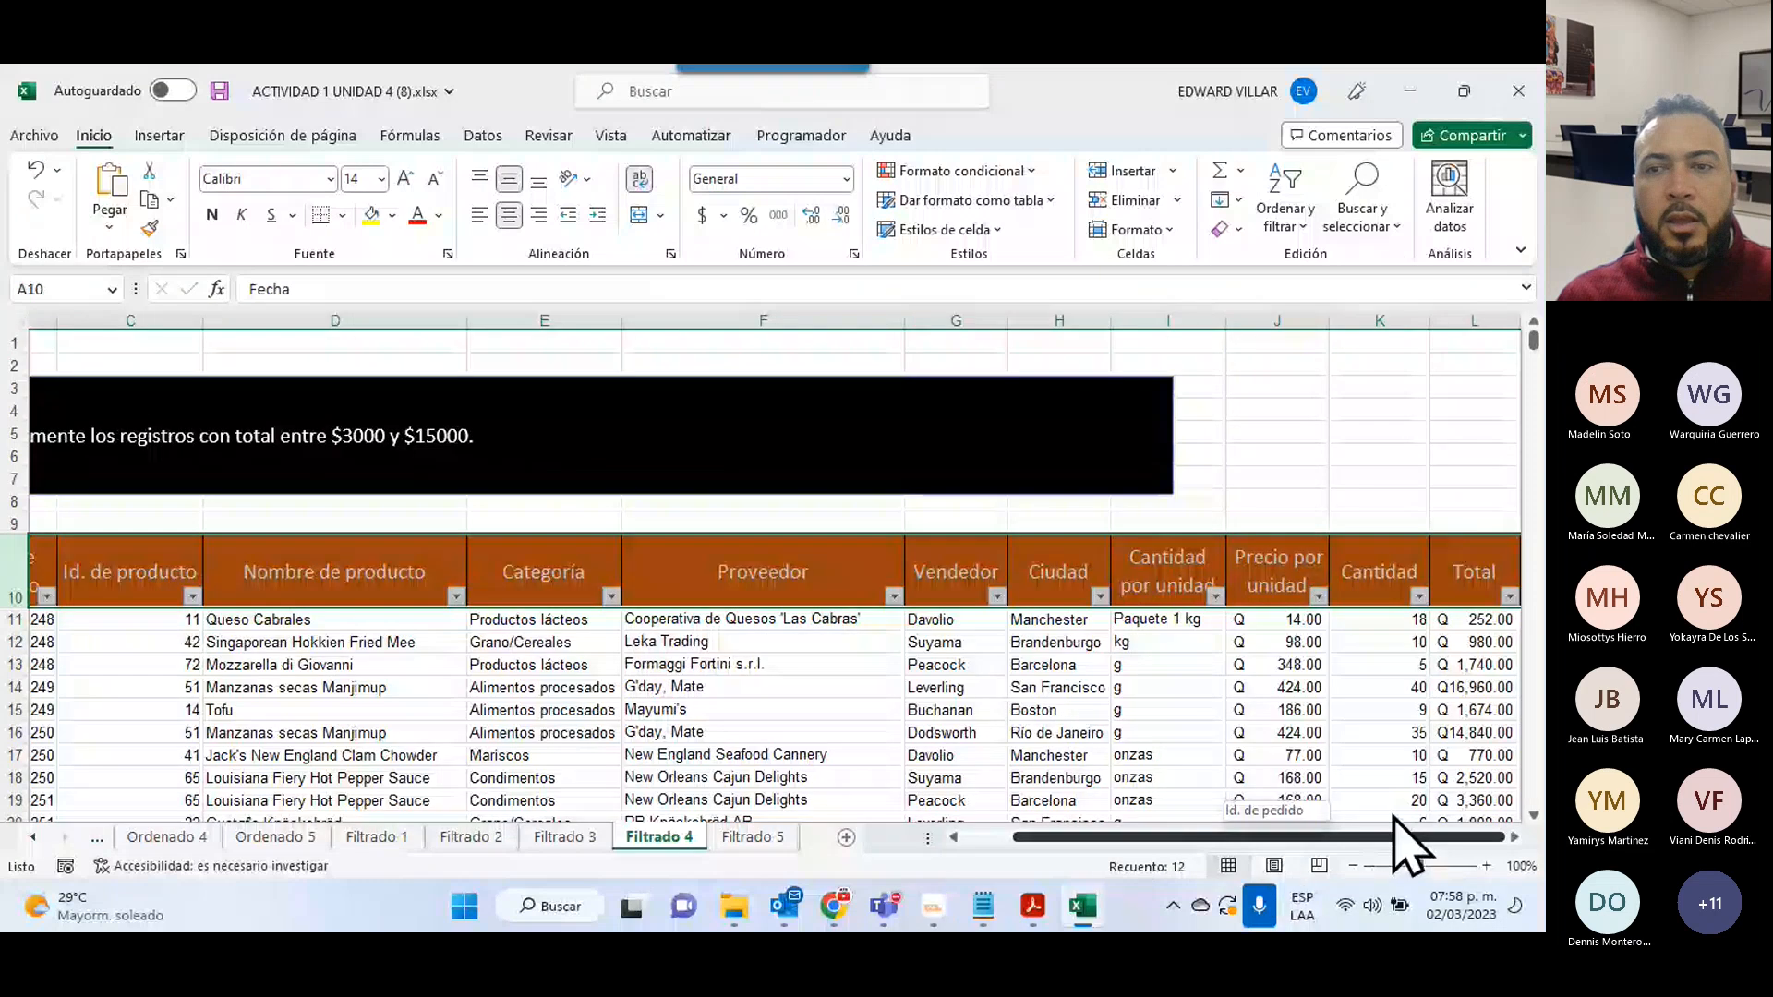
click(1487, 664)
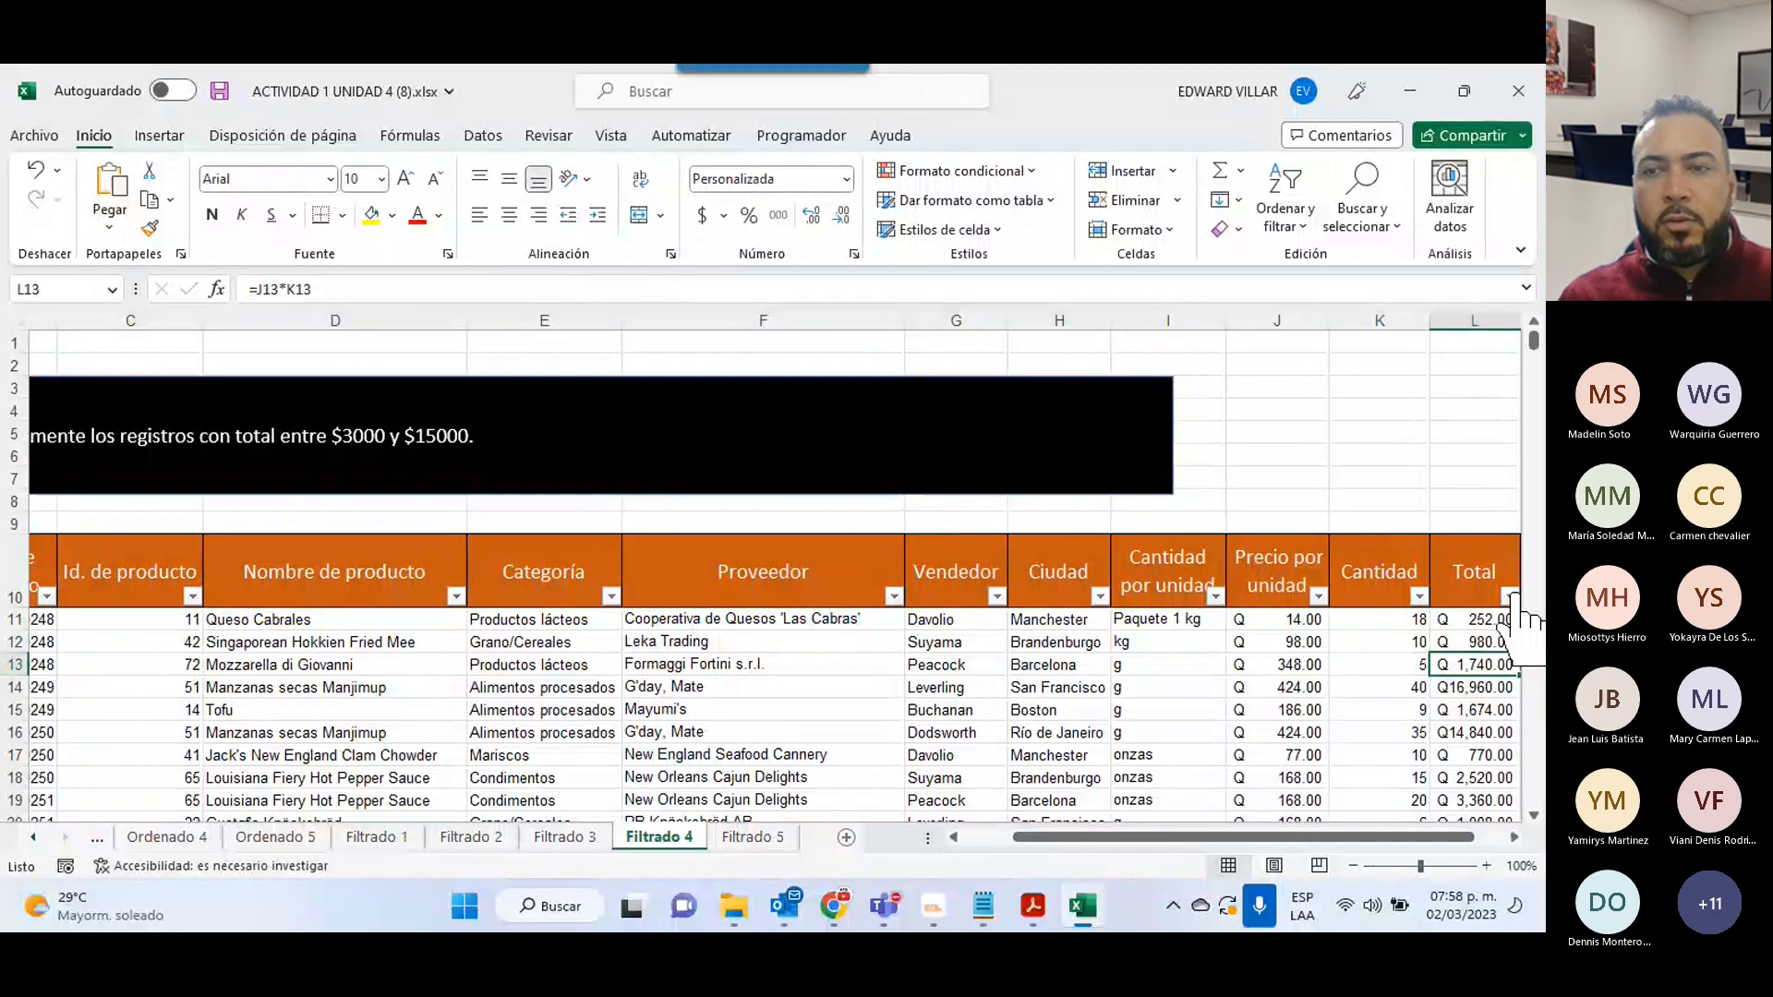
click(1508, 595)
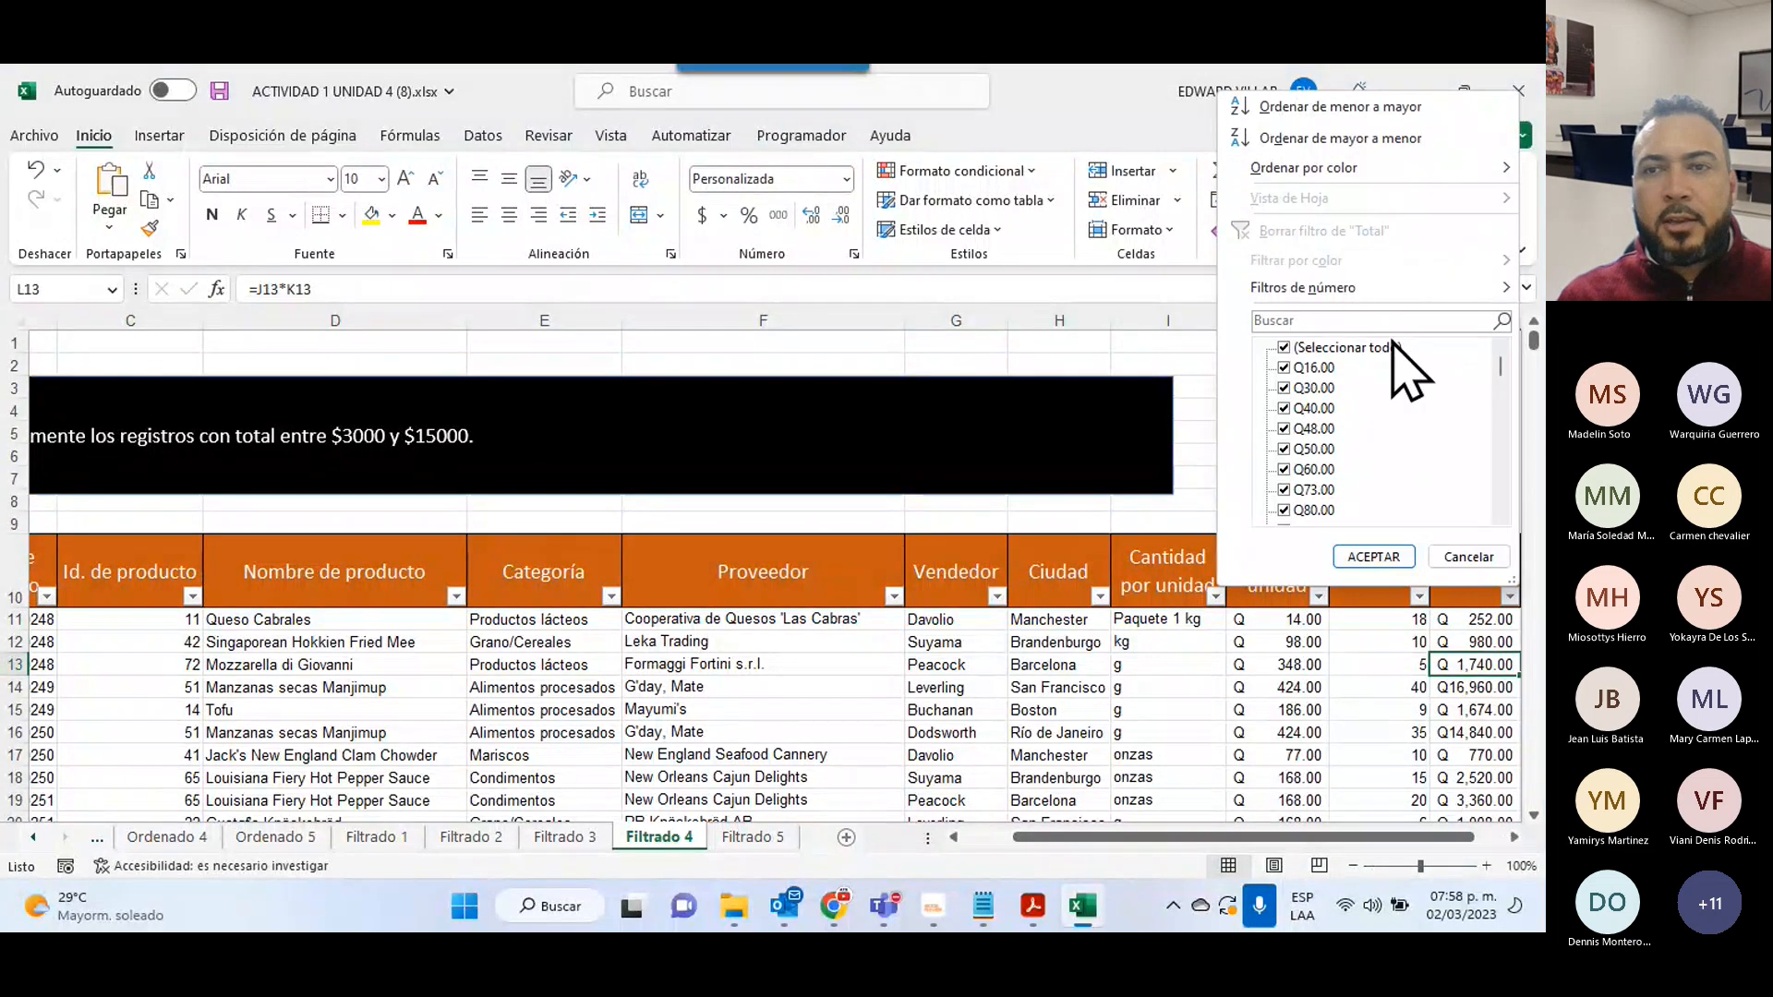
mouse_move(1358, 290)
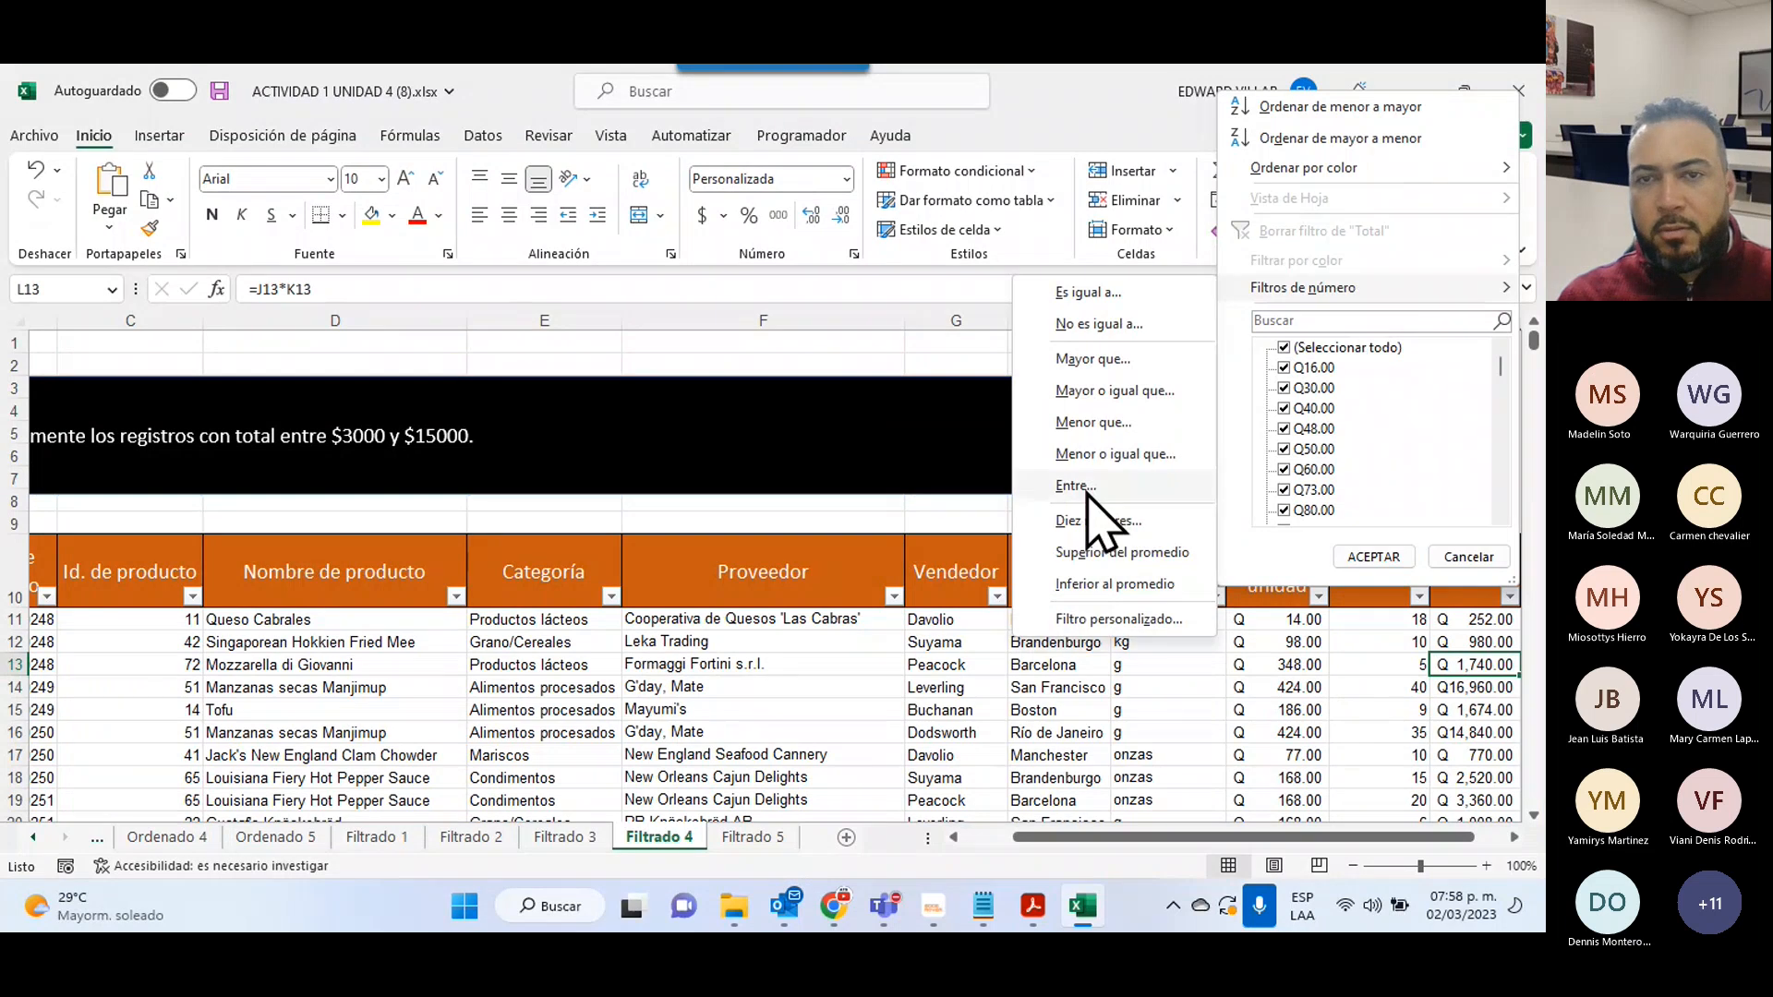
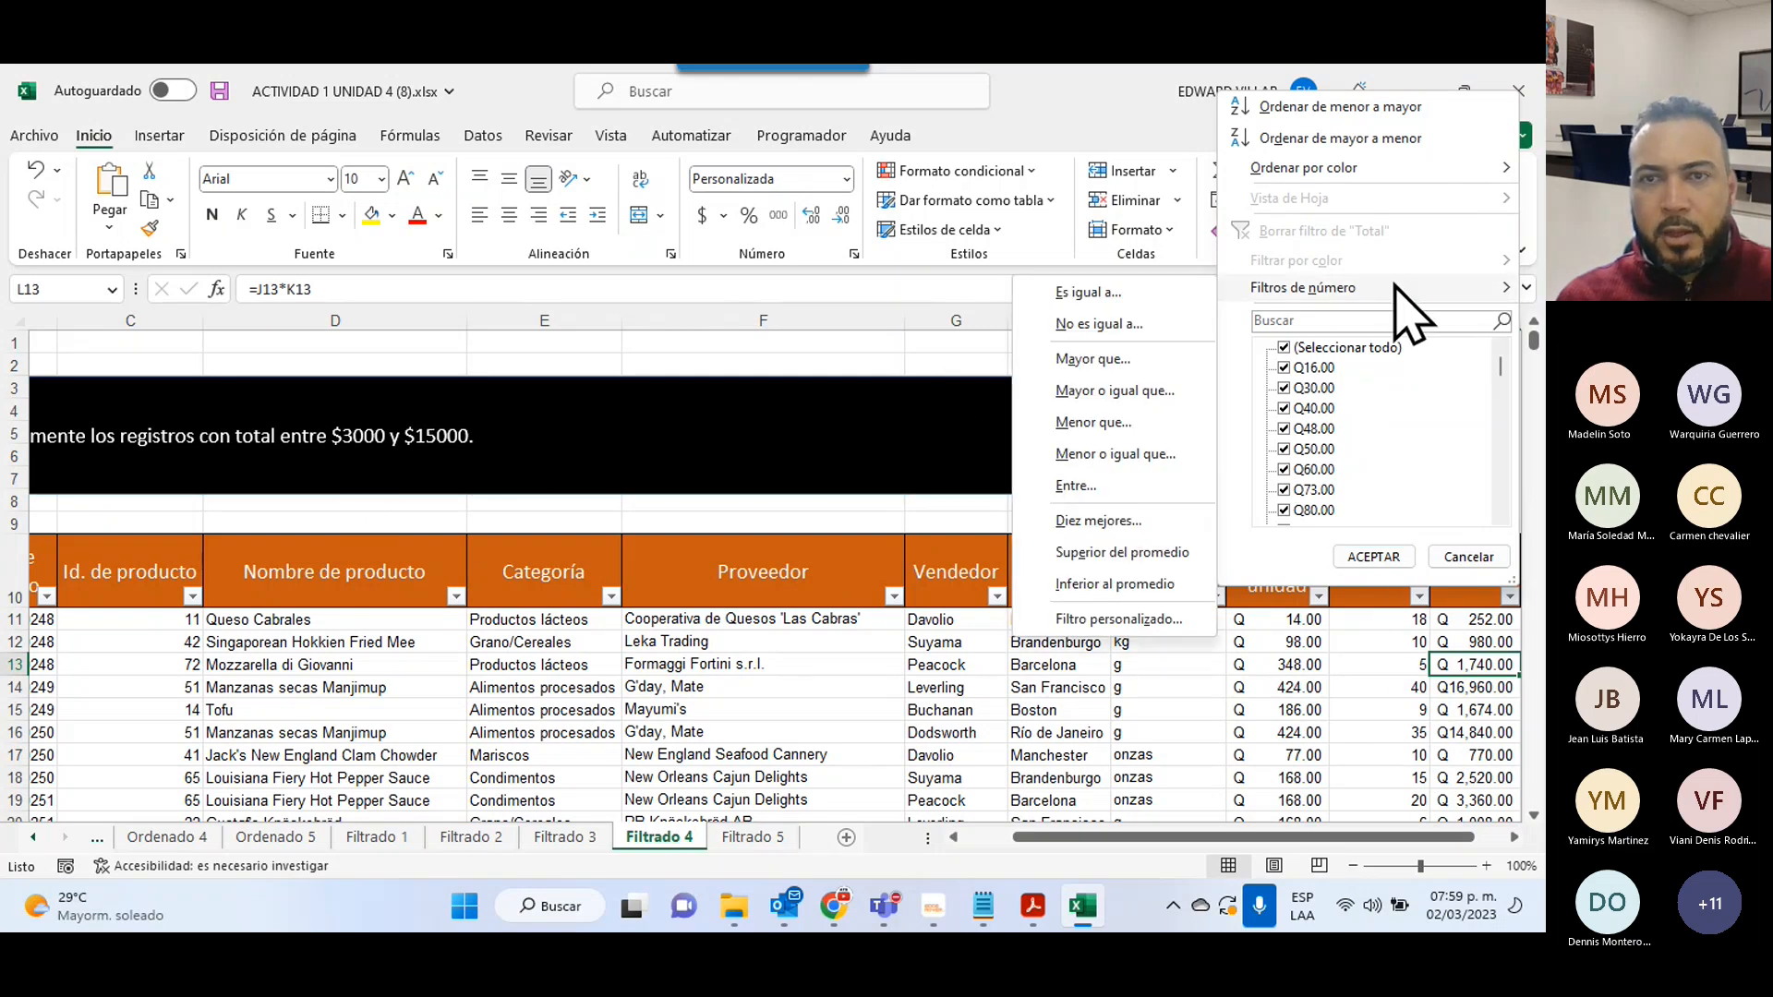
click(1111, 484)
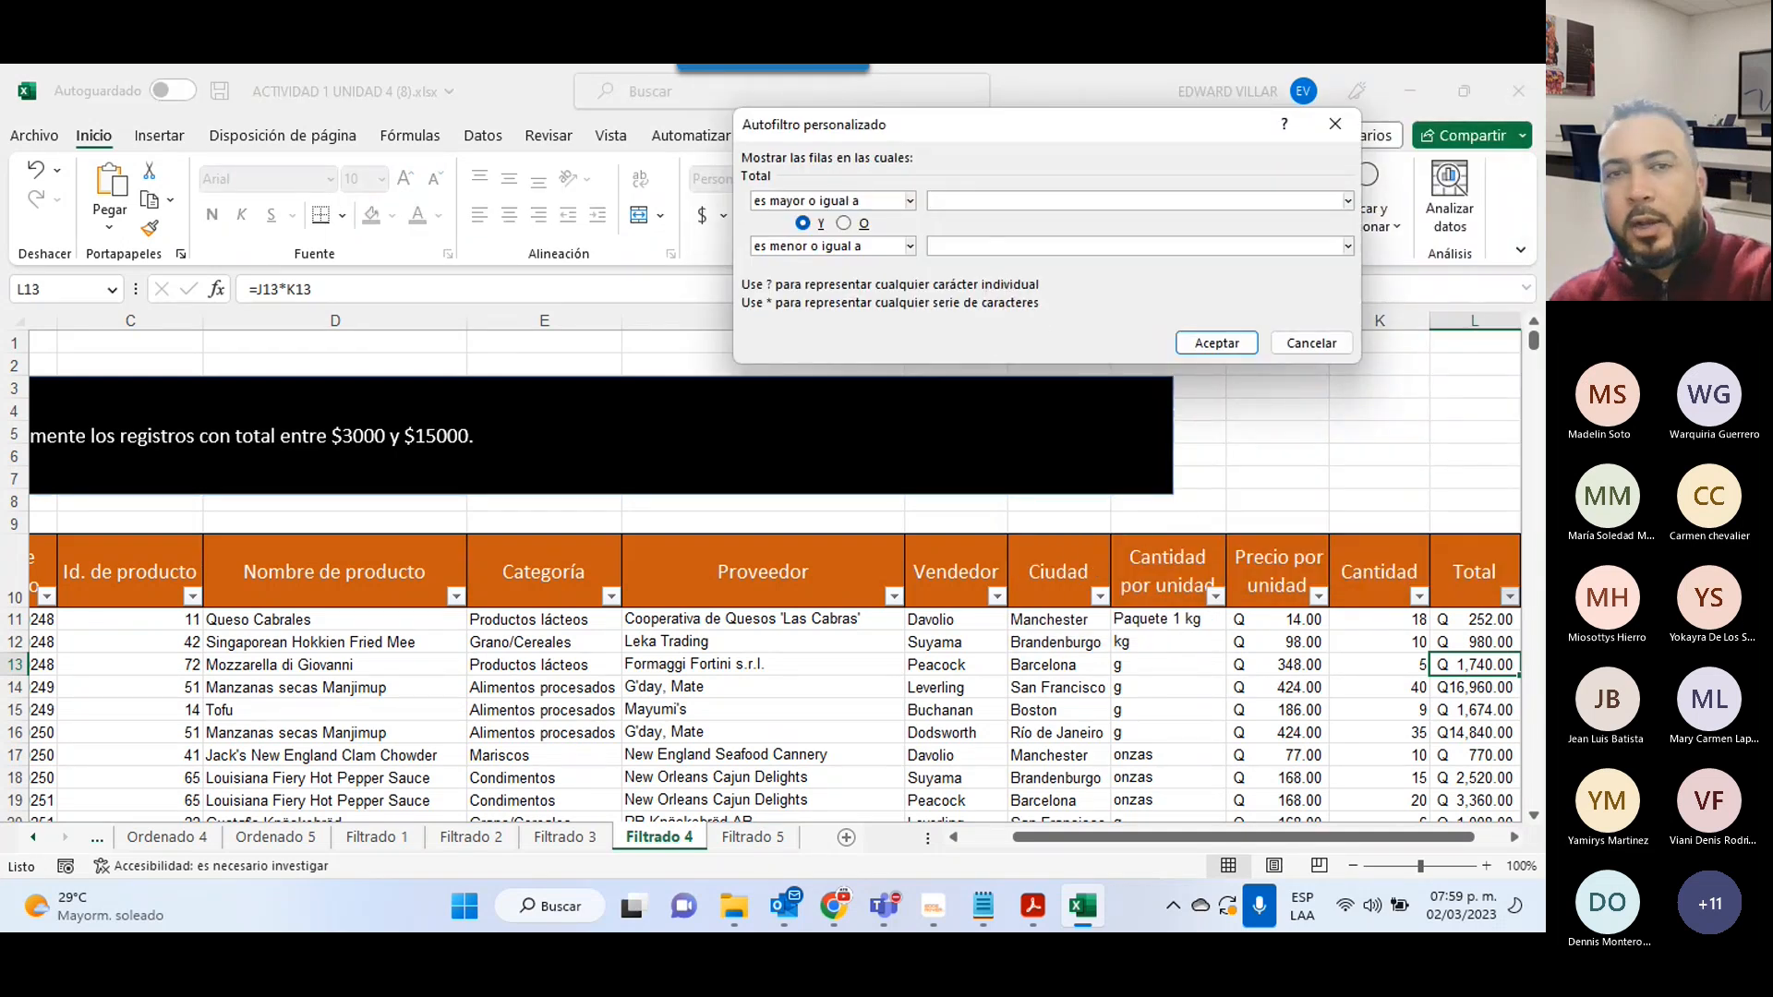
text(3000)
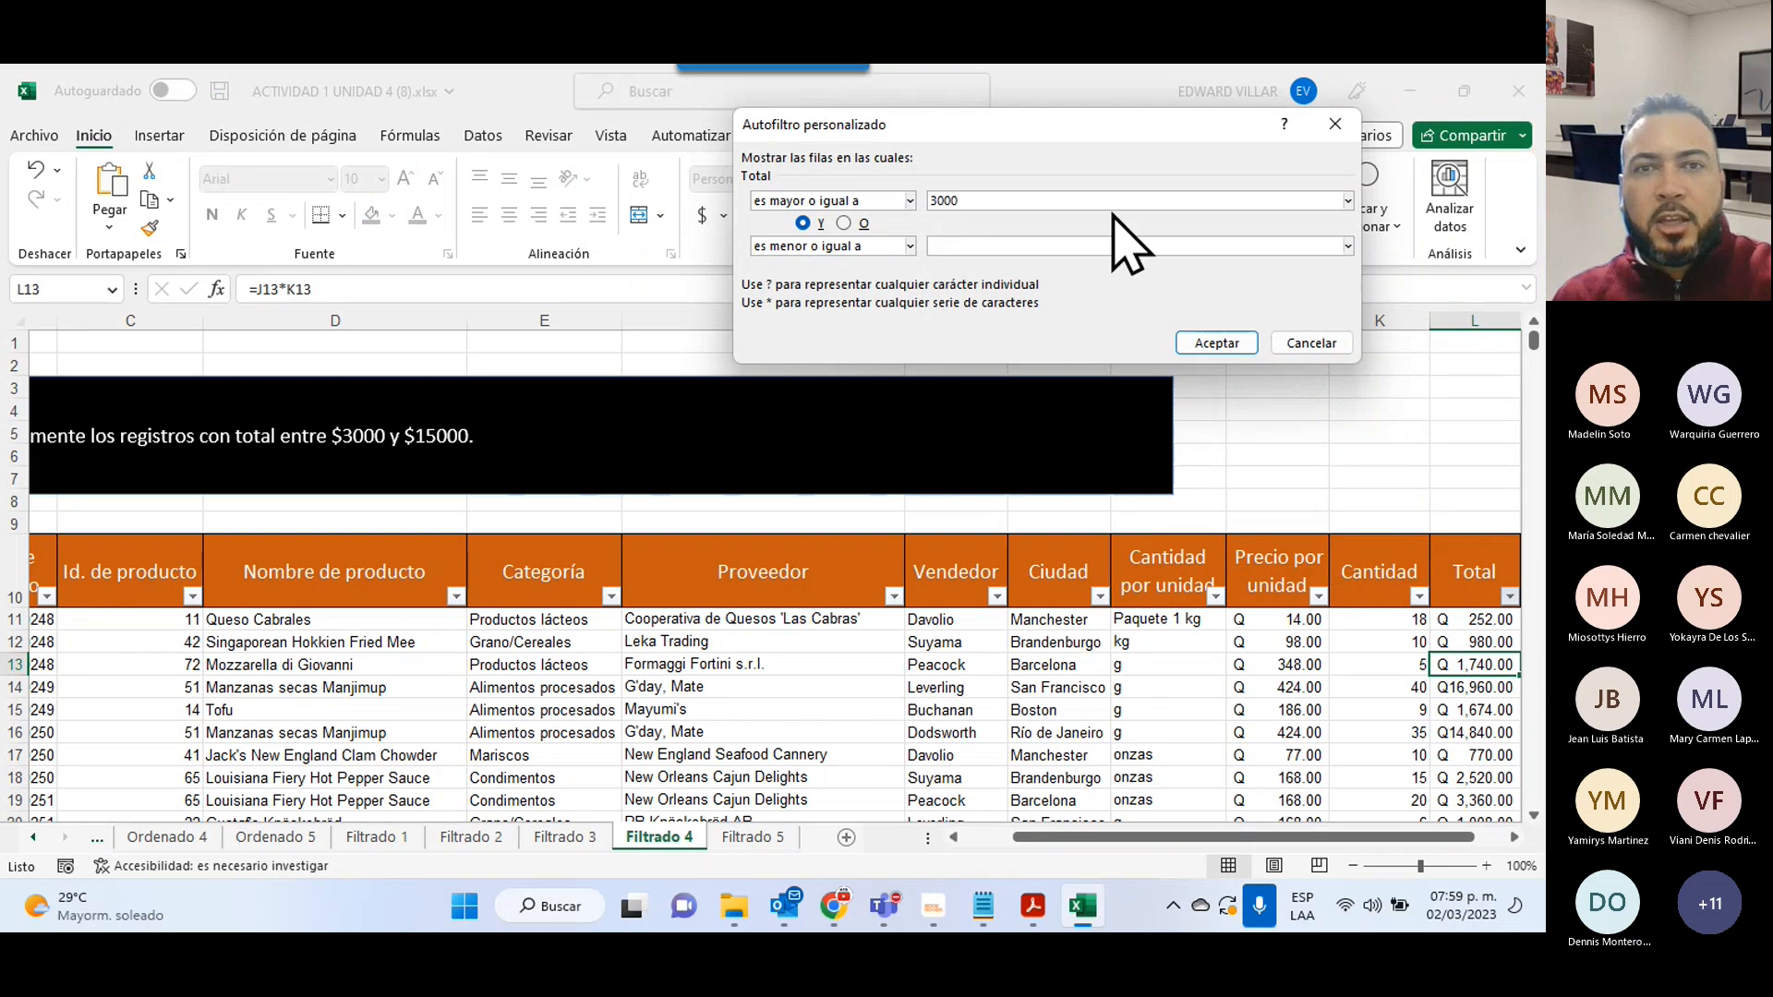
double_click(947, 199)
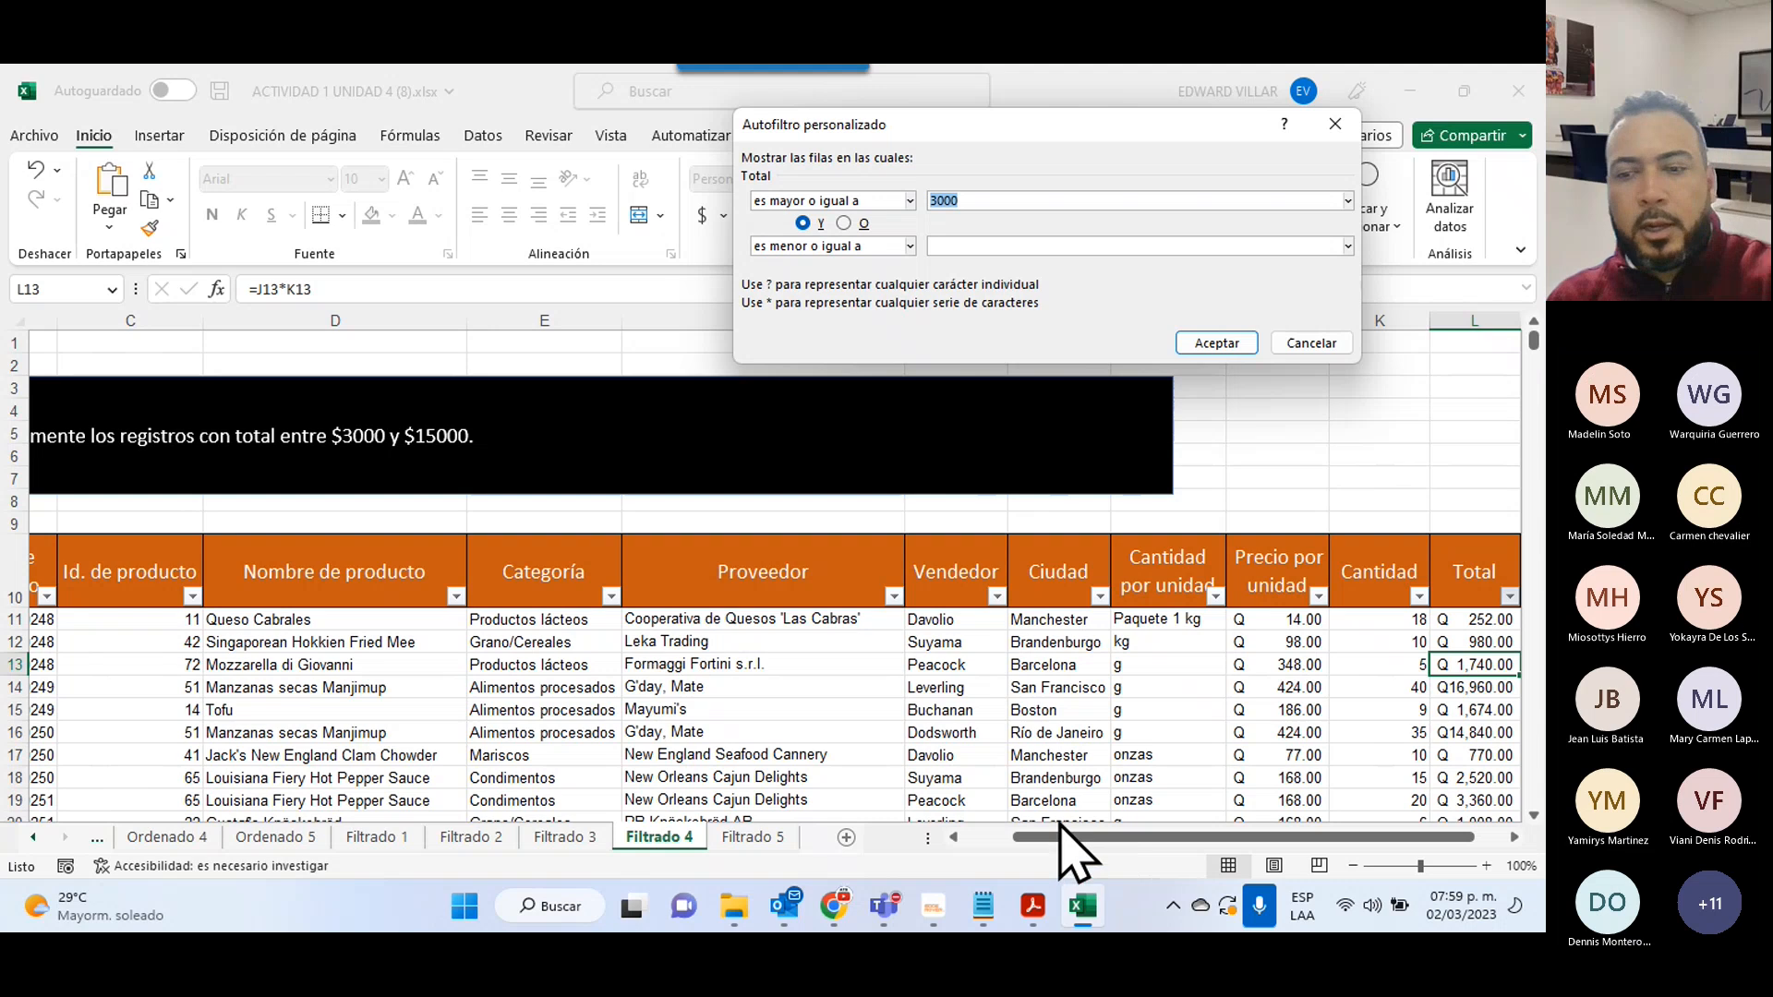
text(1)
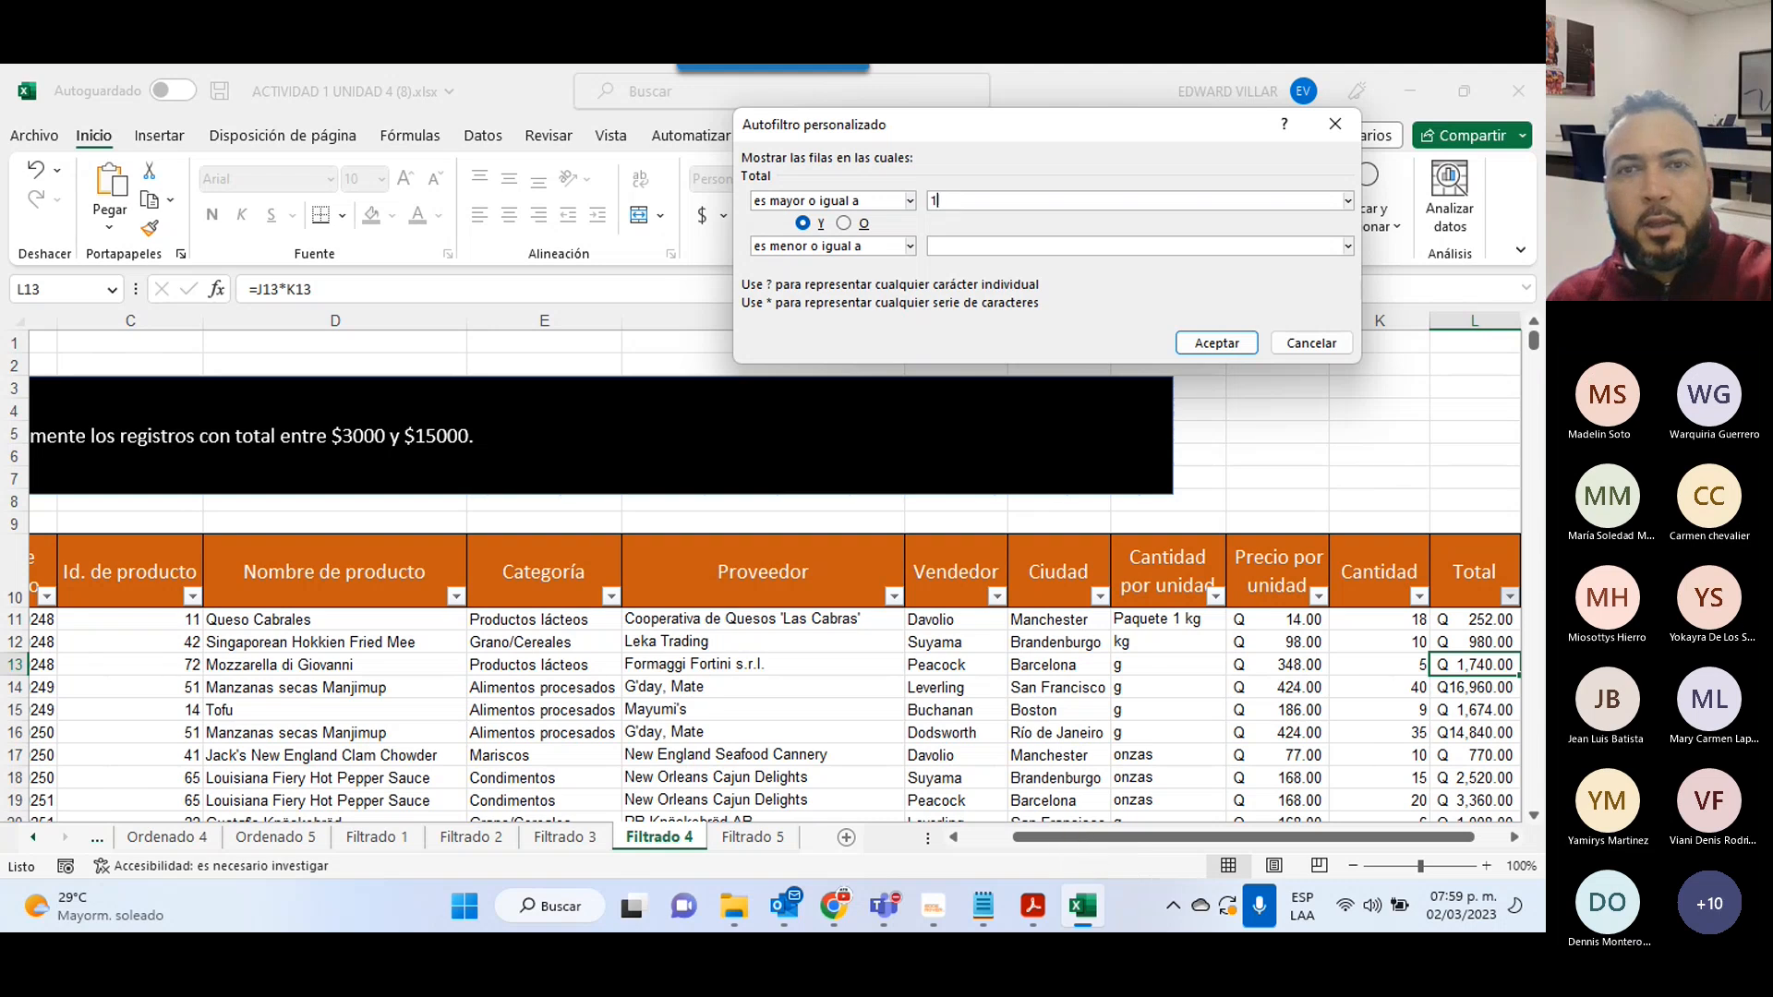
text(5000)
click(1019, 245)
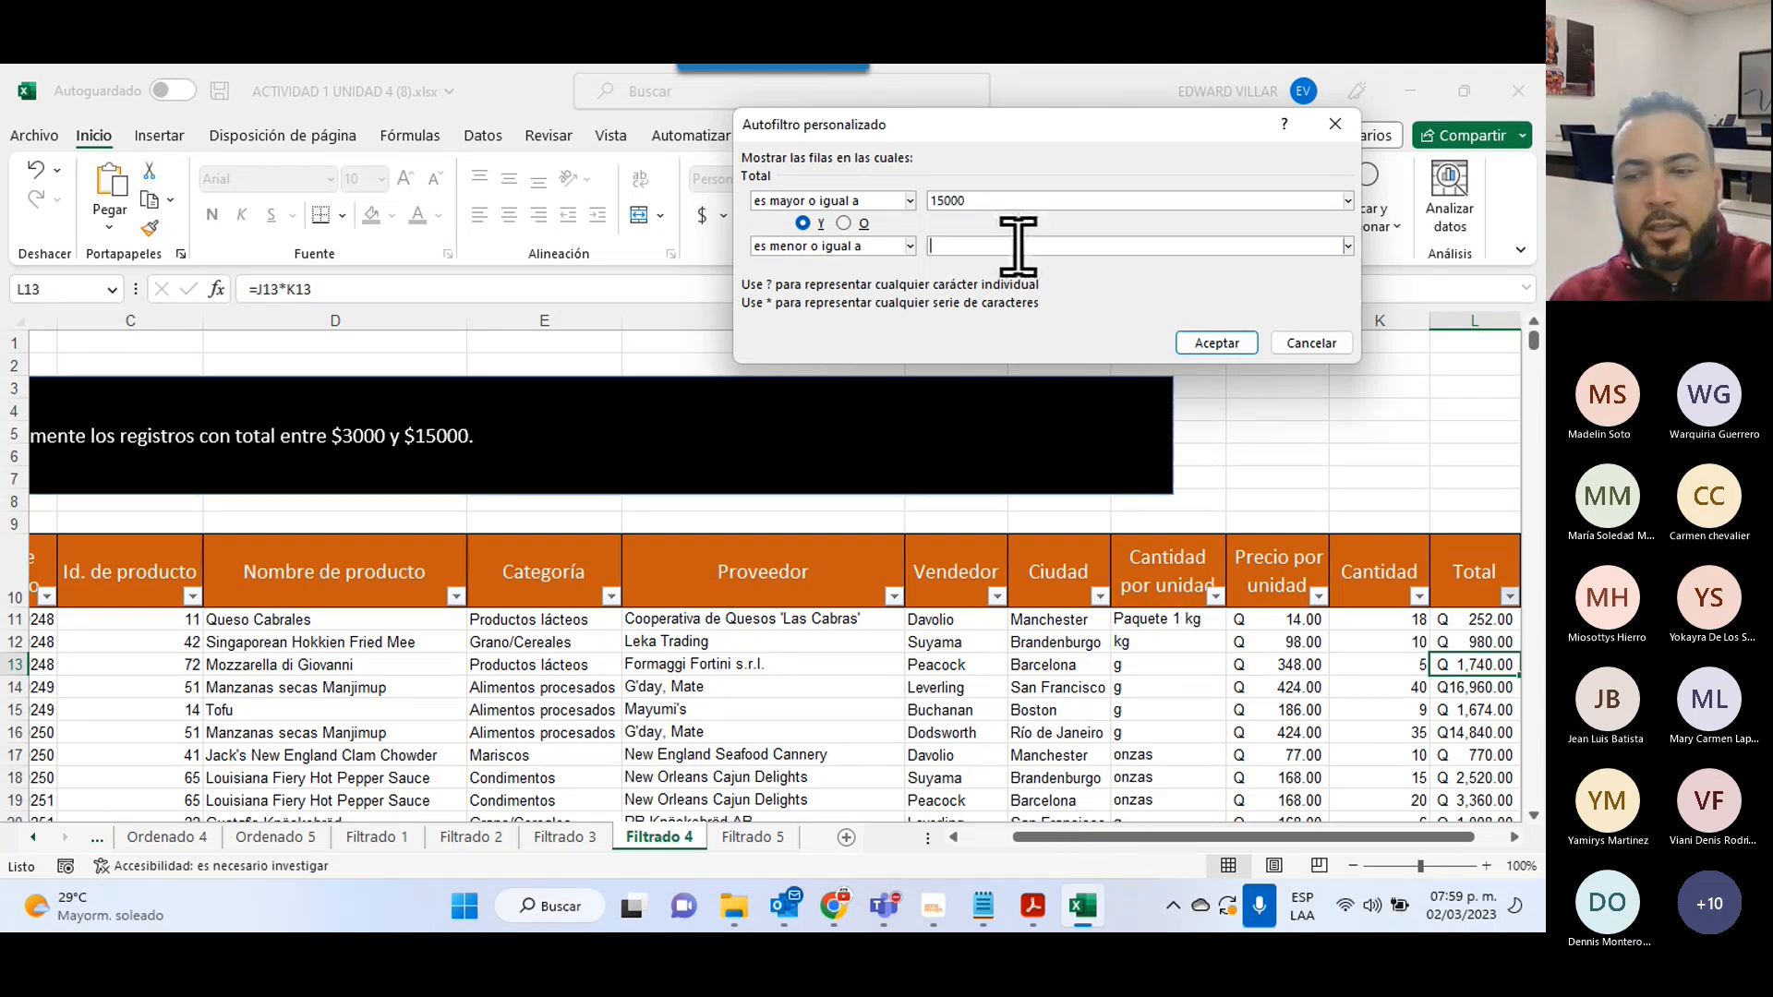
text(3000)
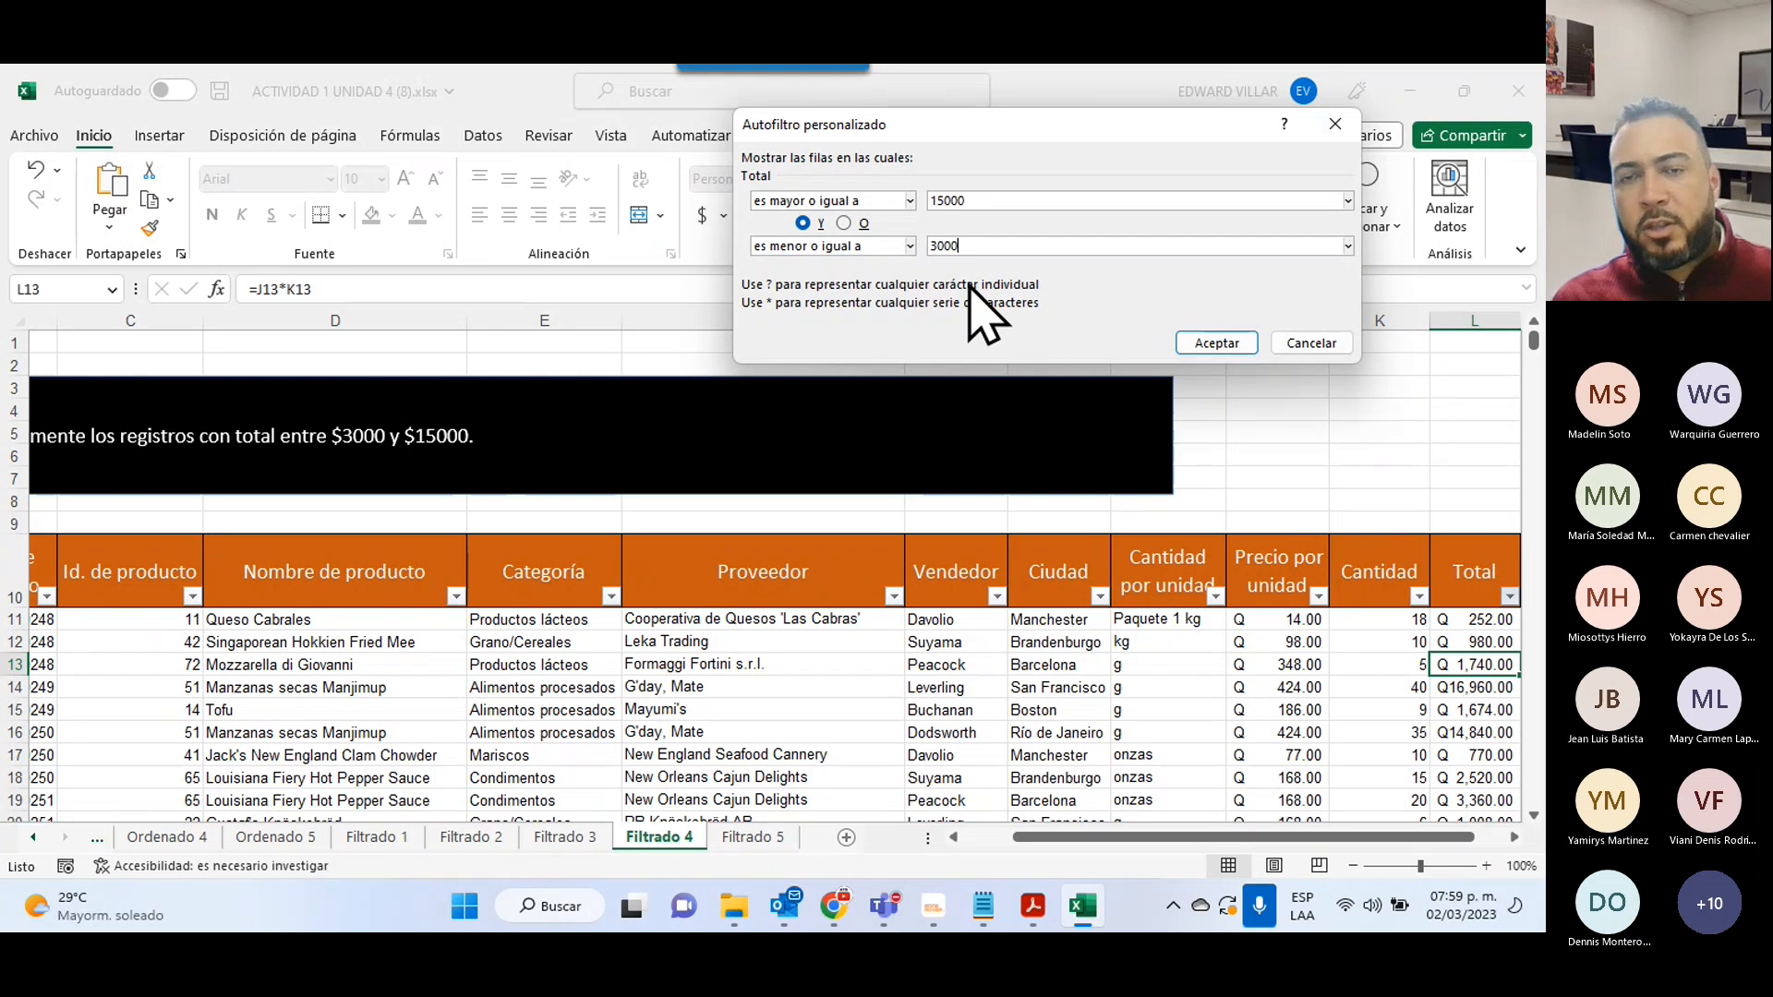
click(1235, 344)
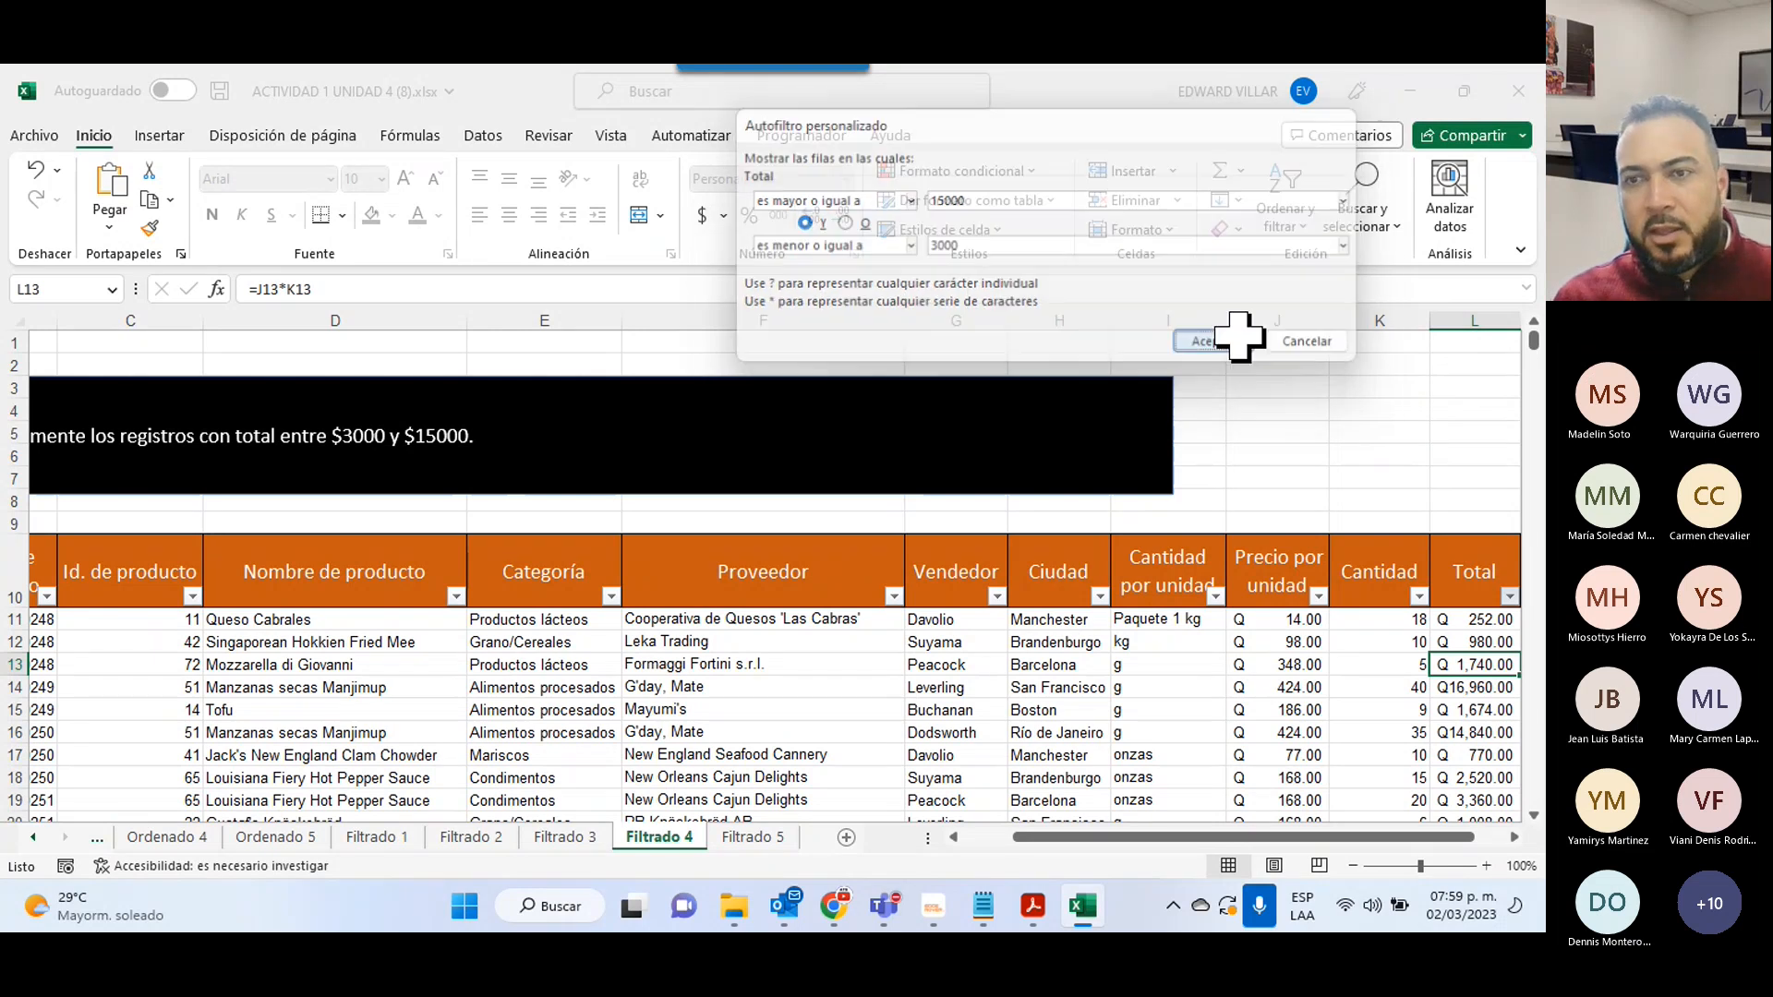
click(1509, 596)
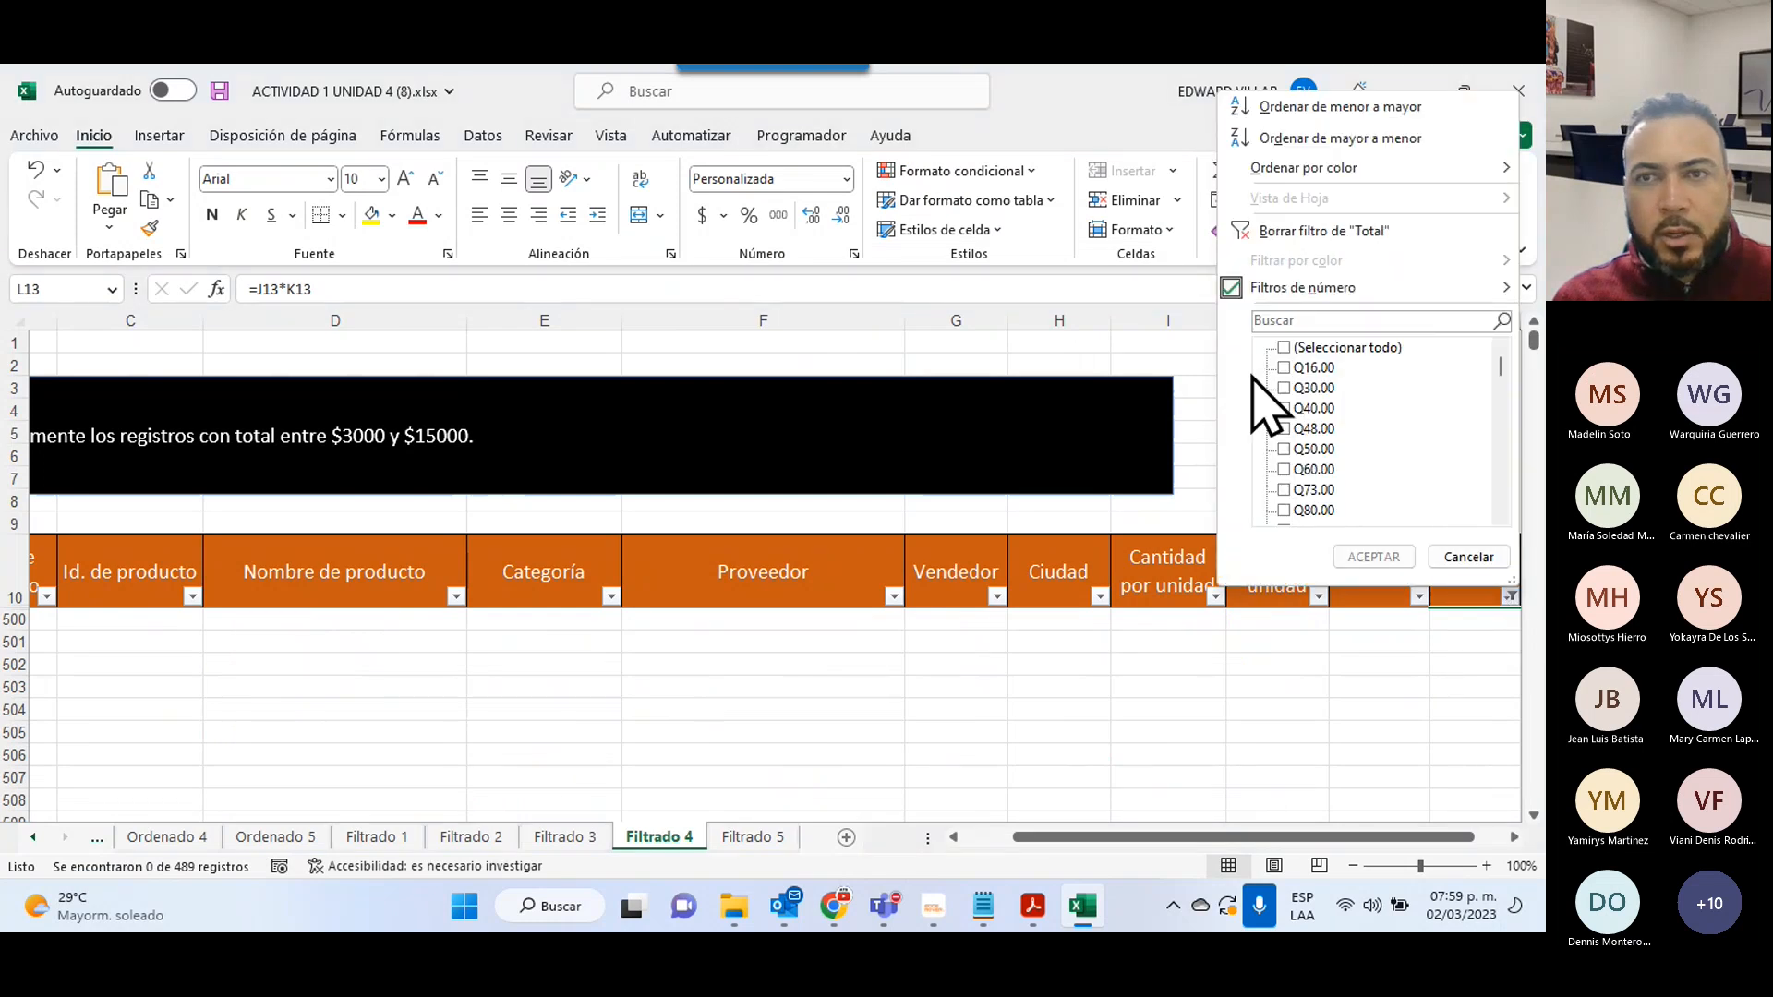
click(1281, 231)
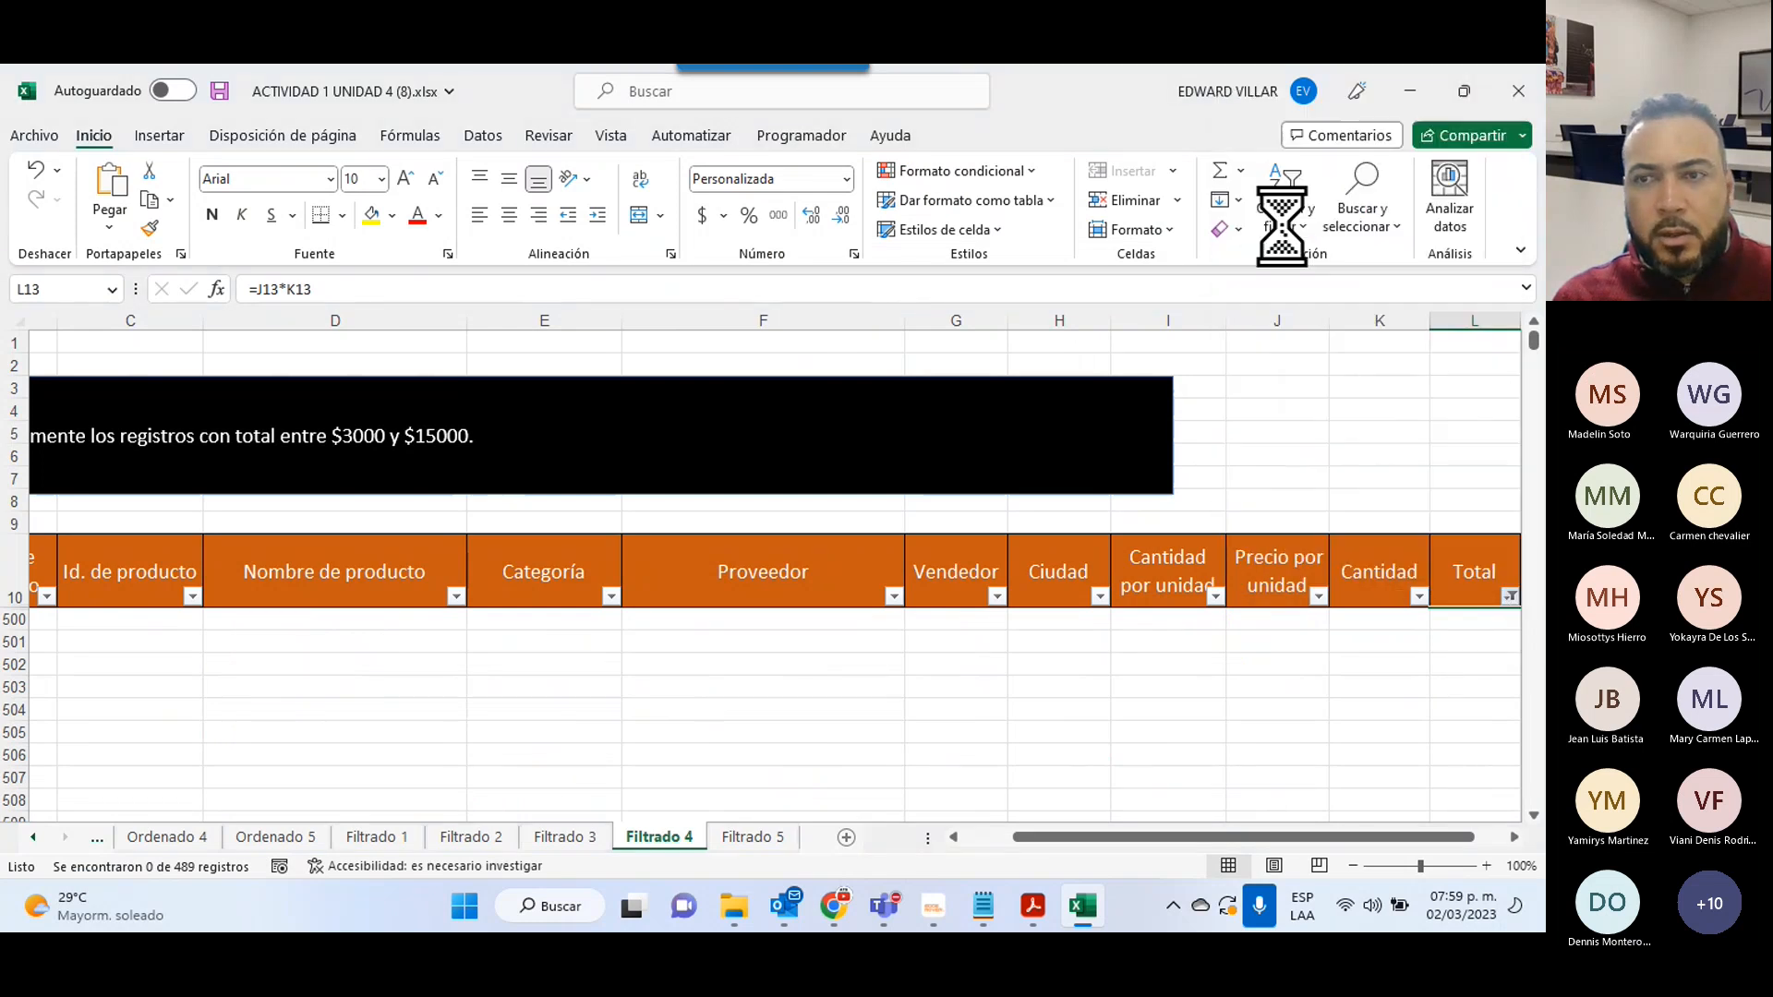
- Filter the Total column for values between 3000 and 15000
click(1510, 597)
mouse_move(1301, 287)
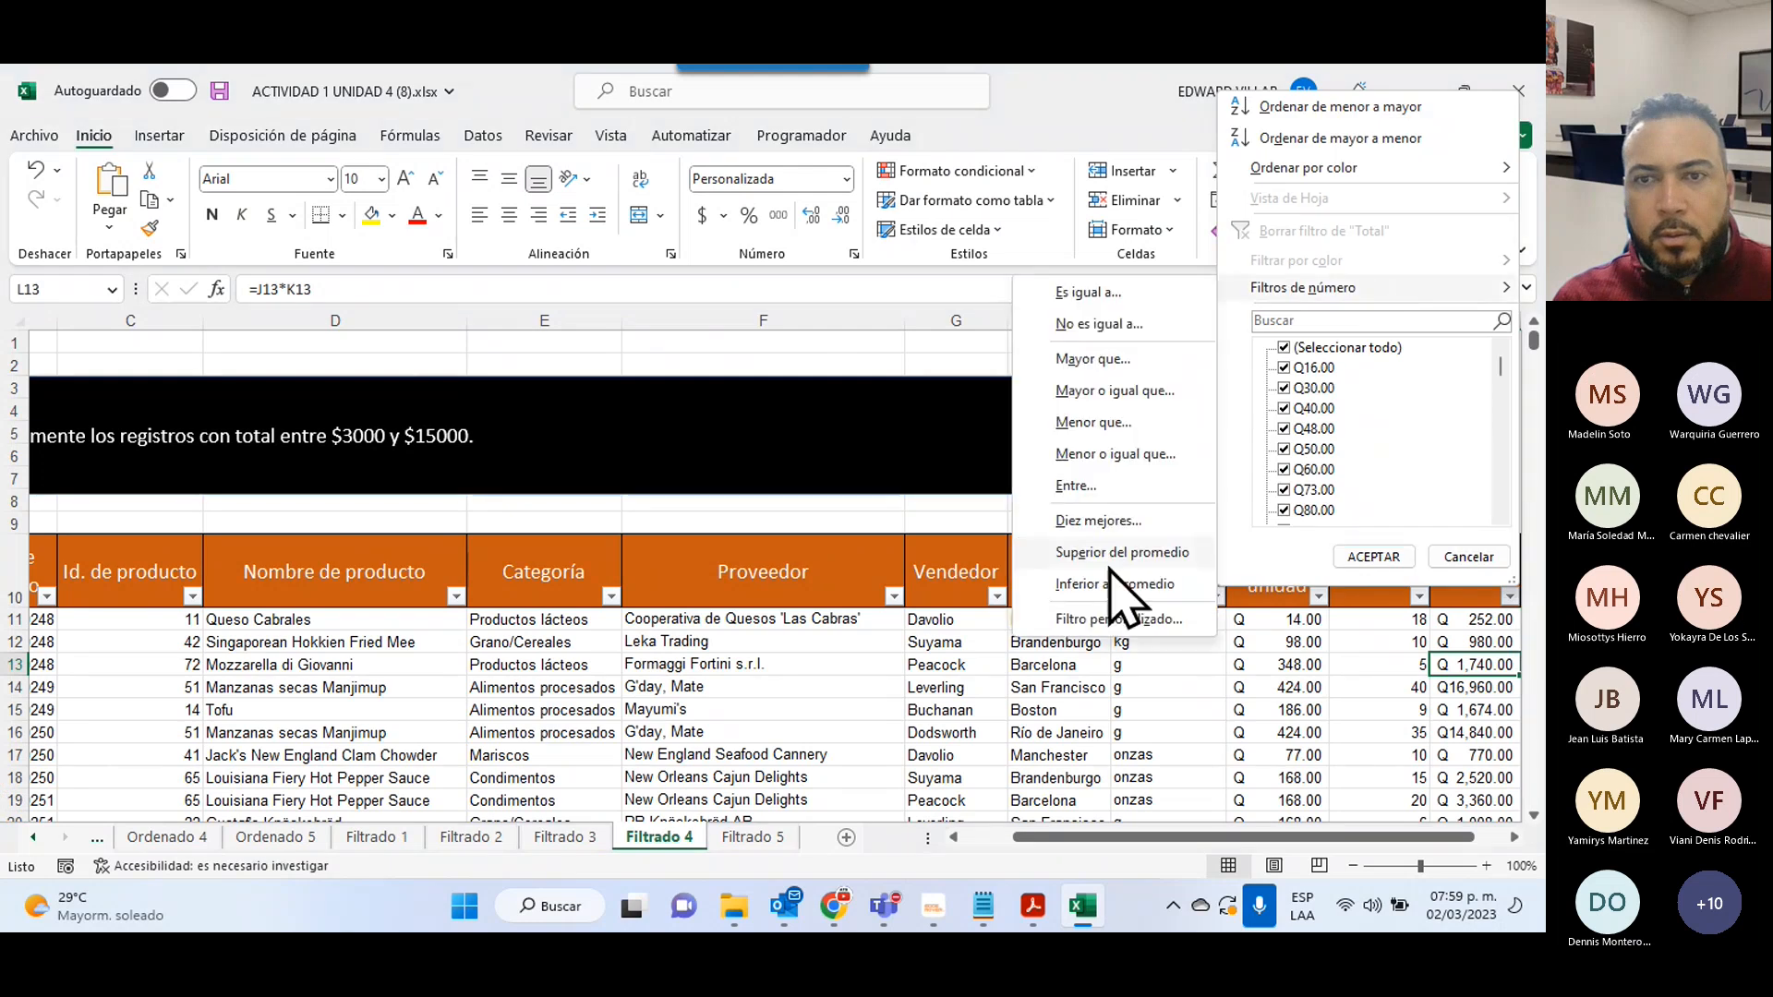
click(1122, 490)
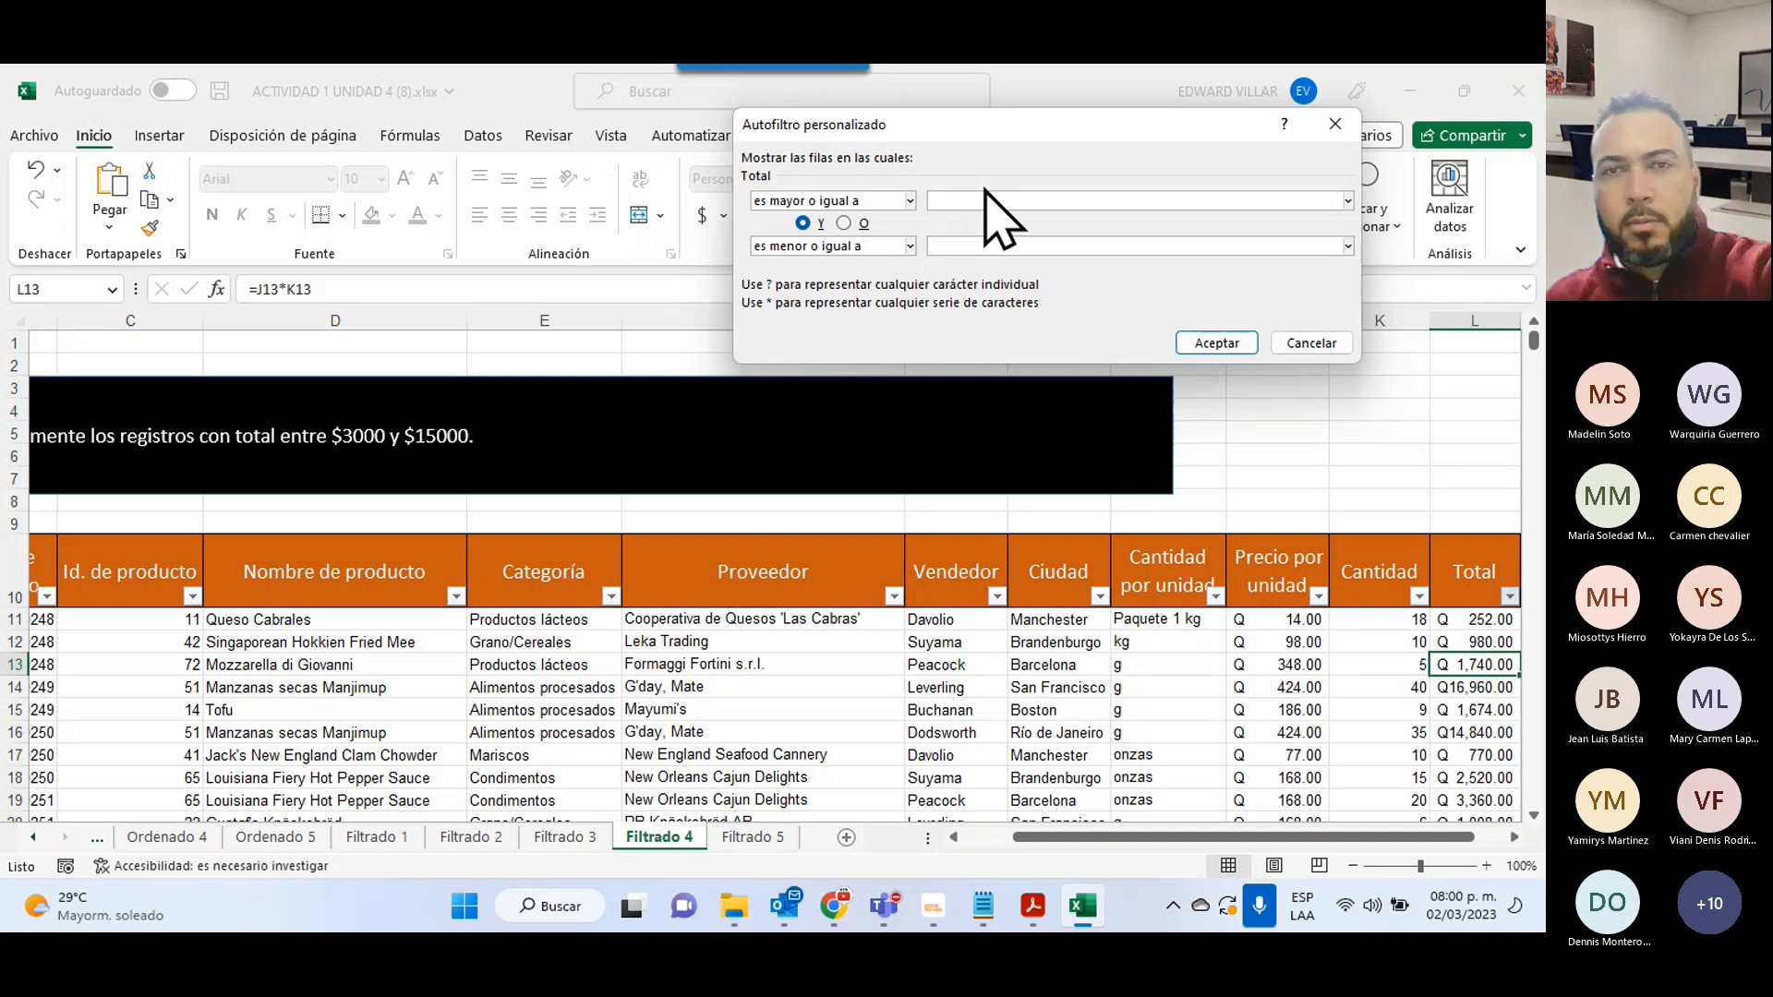
text(3000)
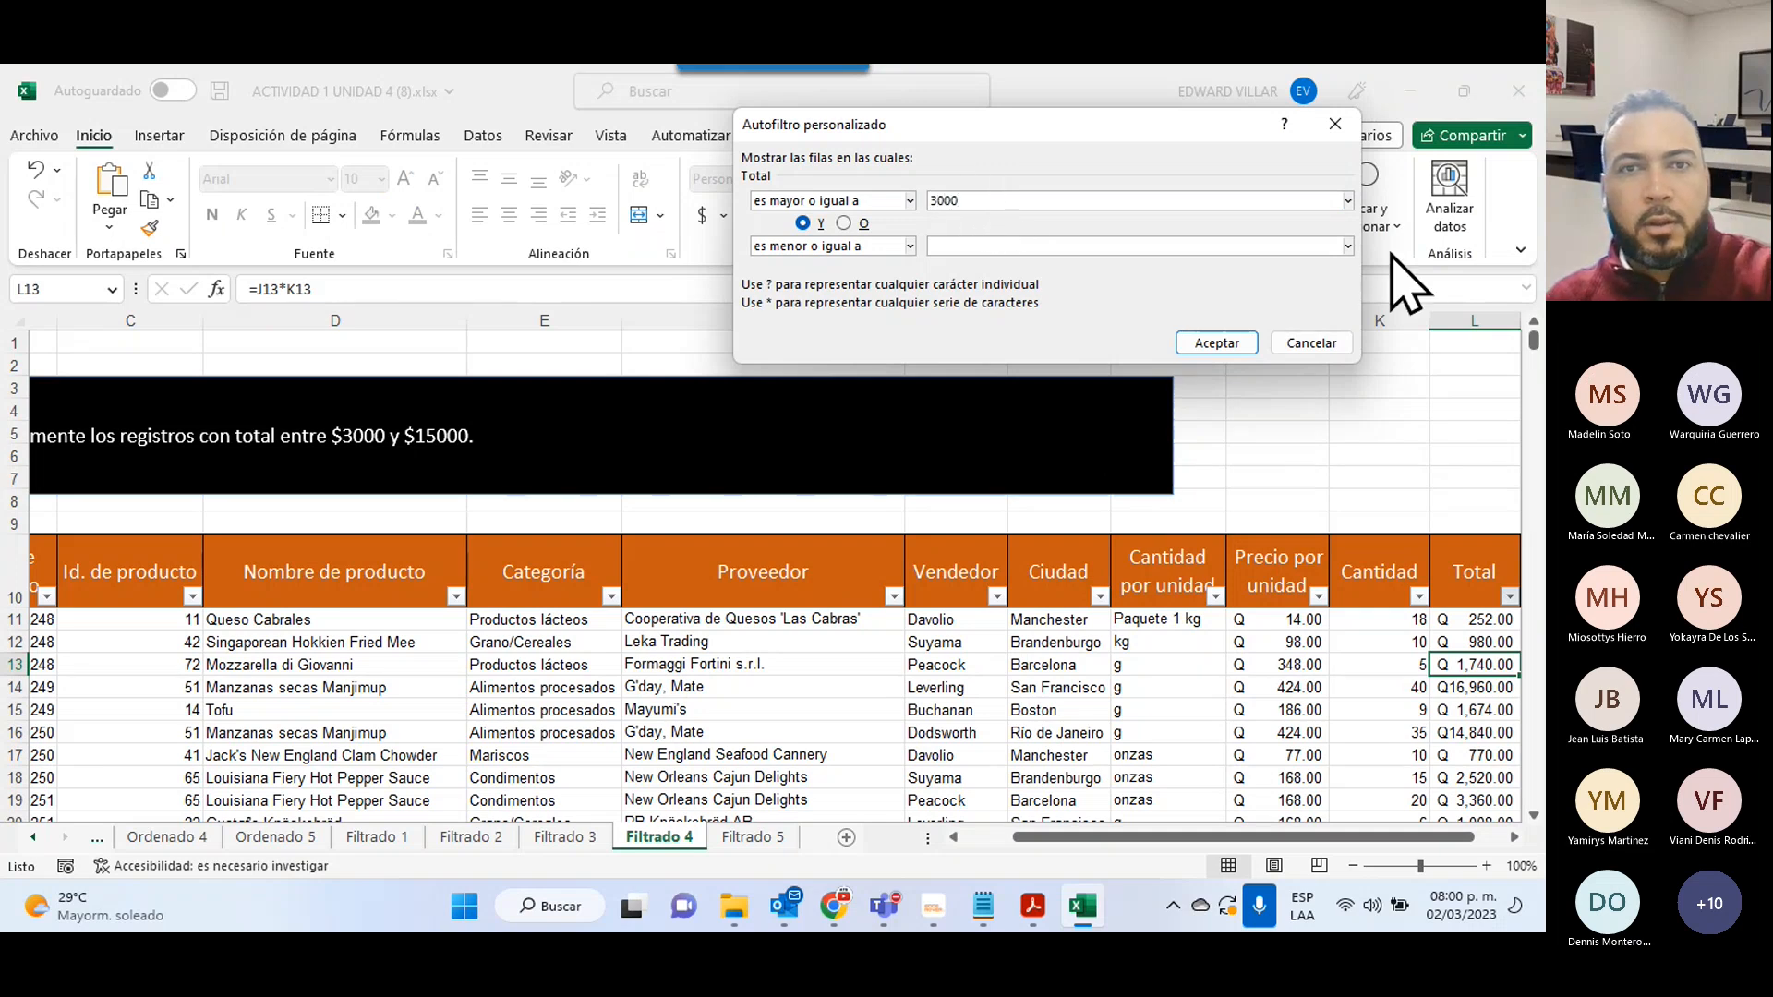
text(15000)
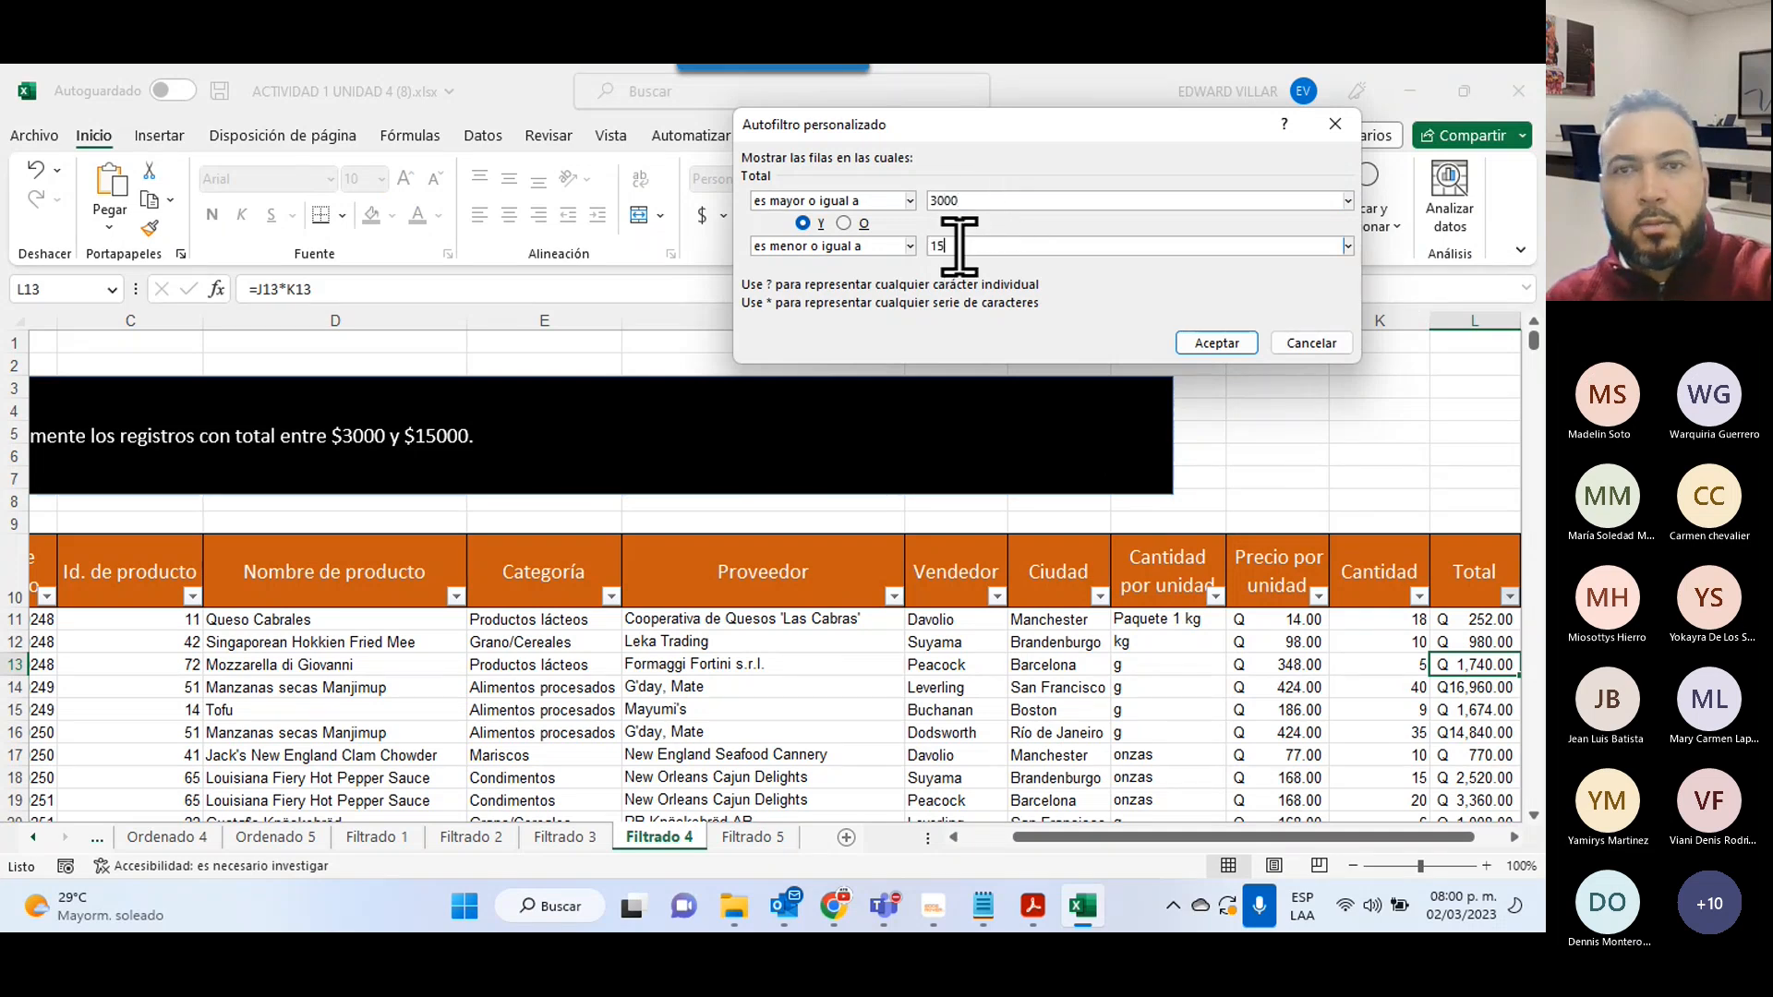
click(1217, 346)
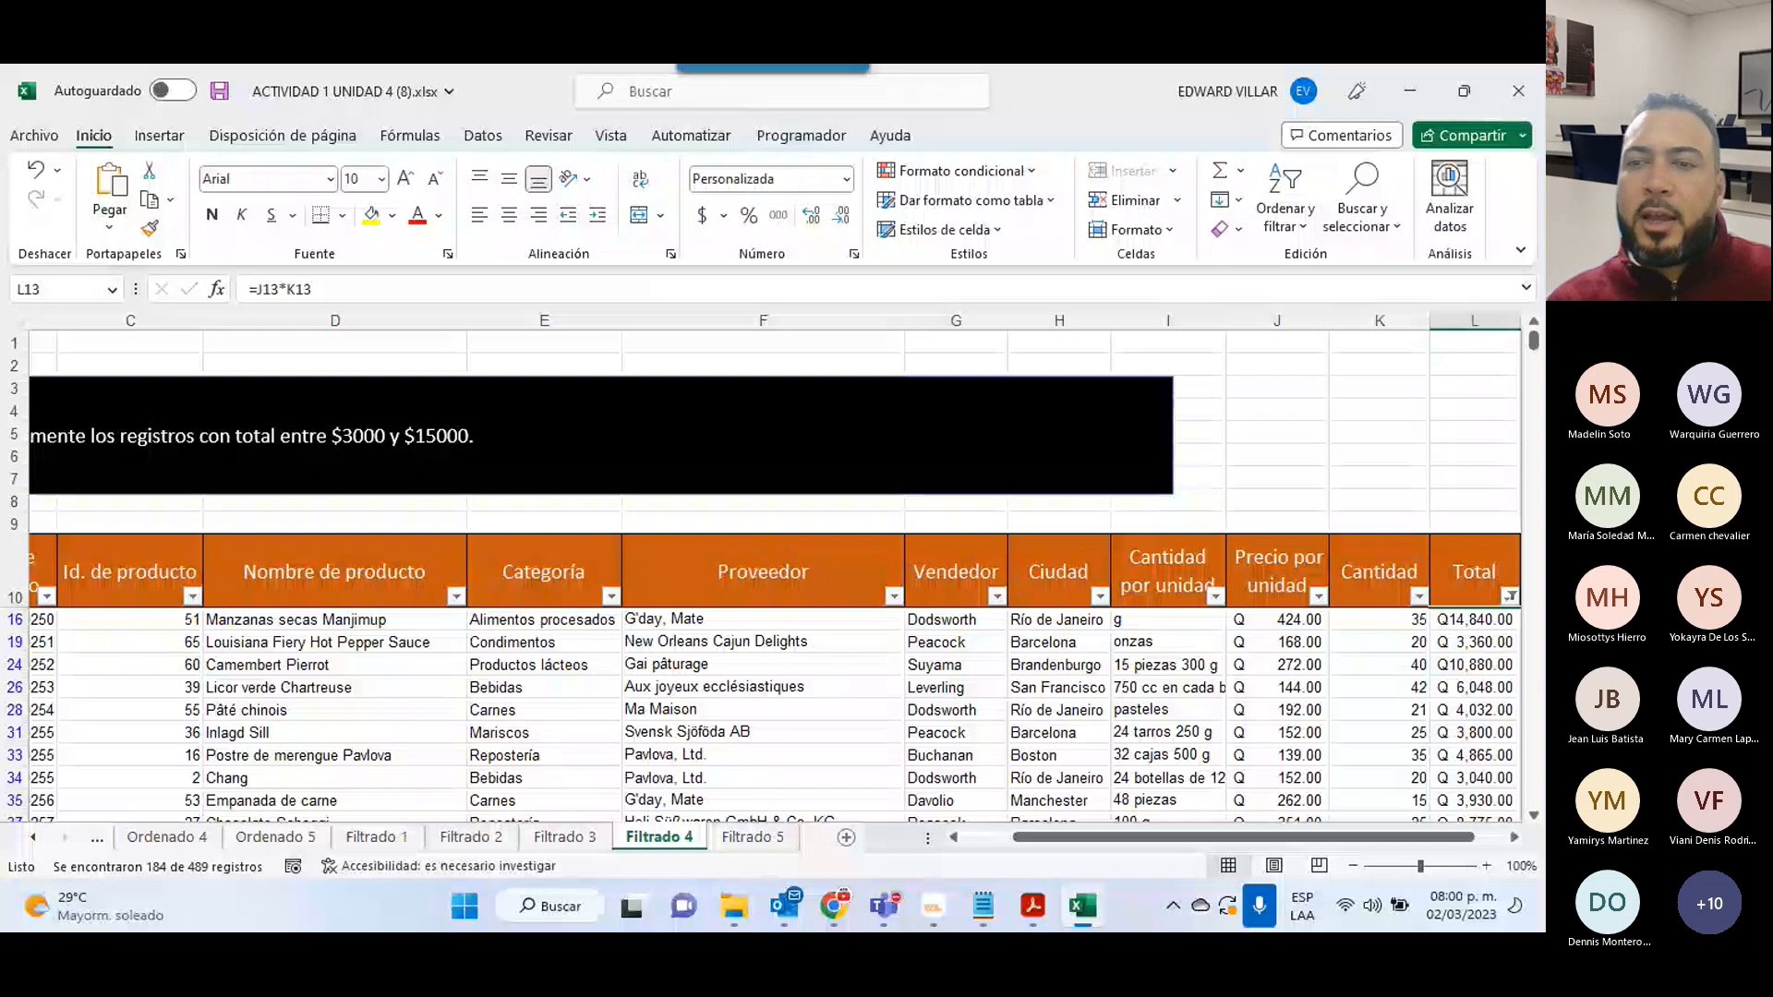
- Check the totals of the filtered records against the range from 3000 to 15000
scroll(1491, 598, down, 1)
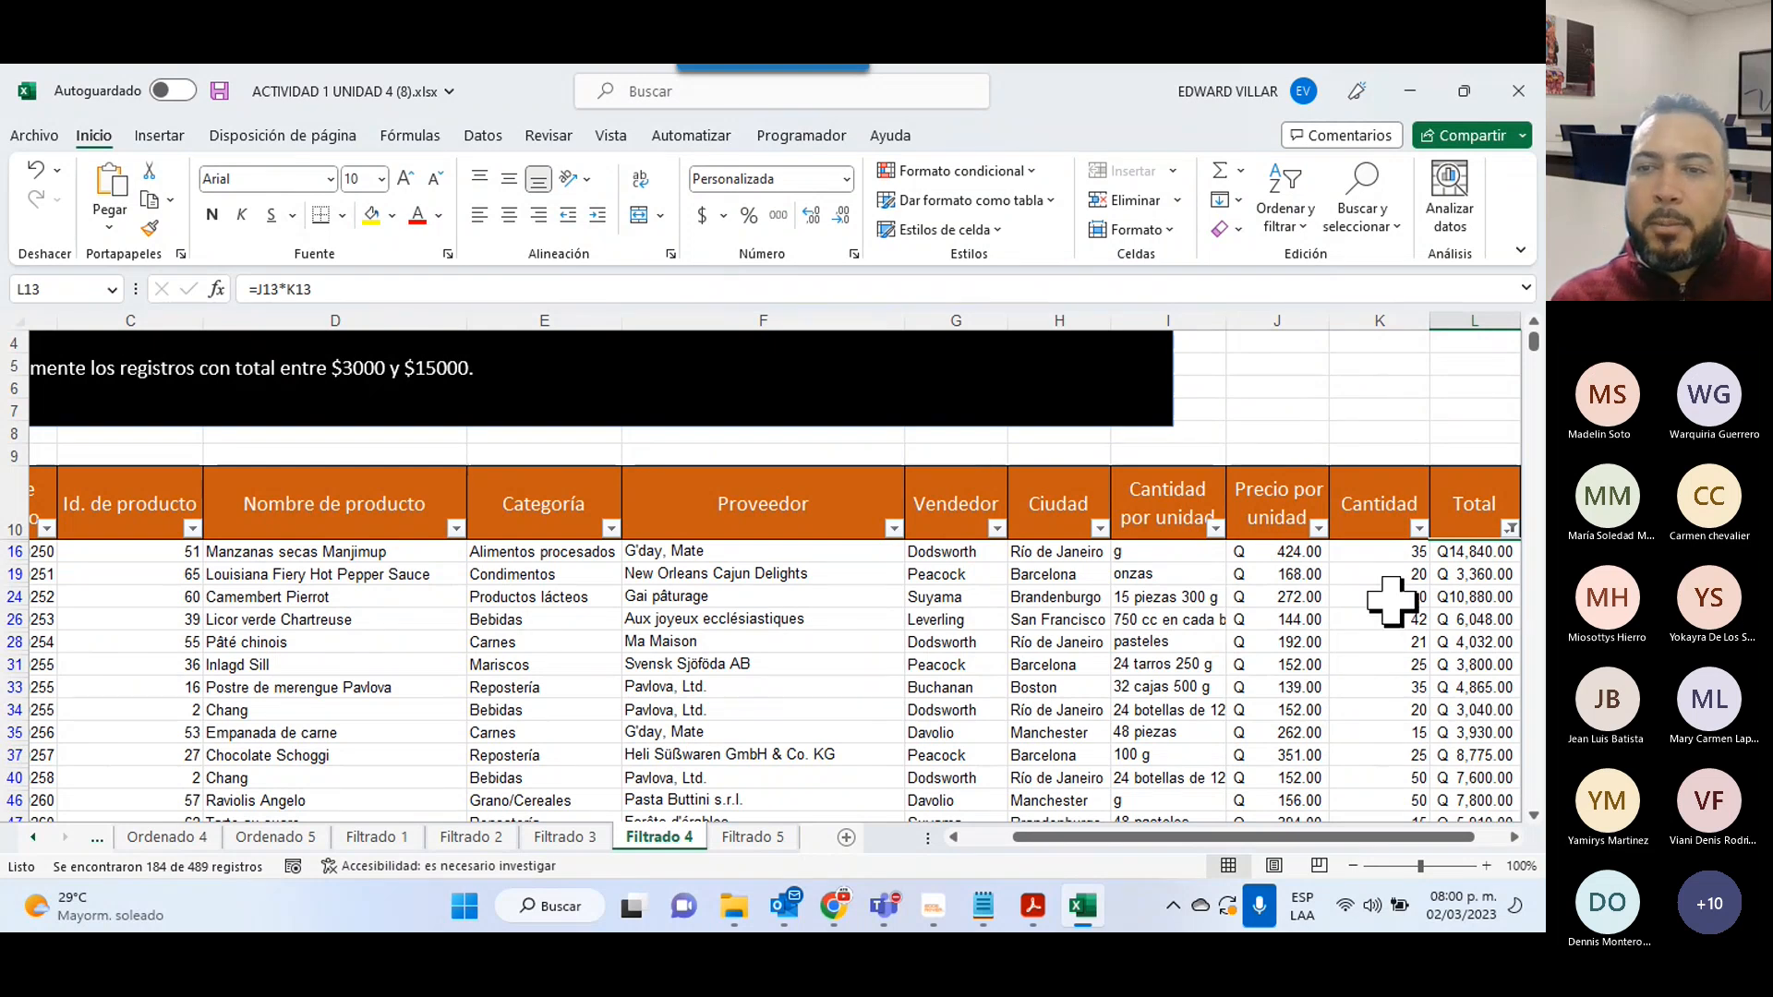
scroll(1495, 568, down, 1)
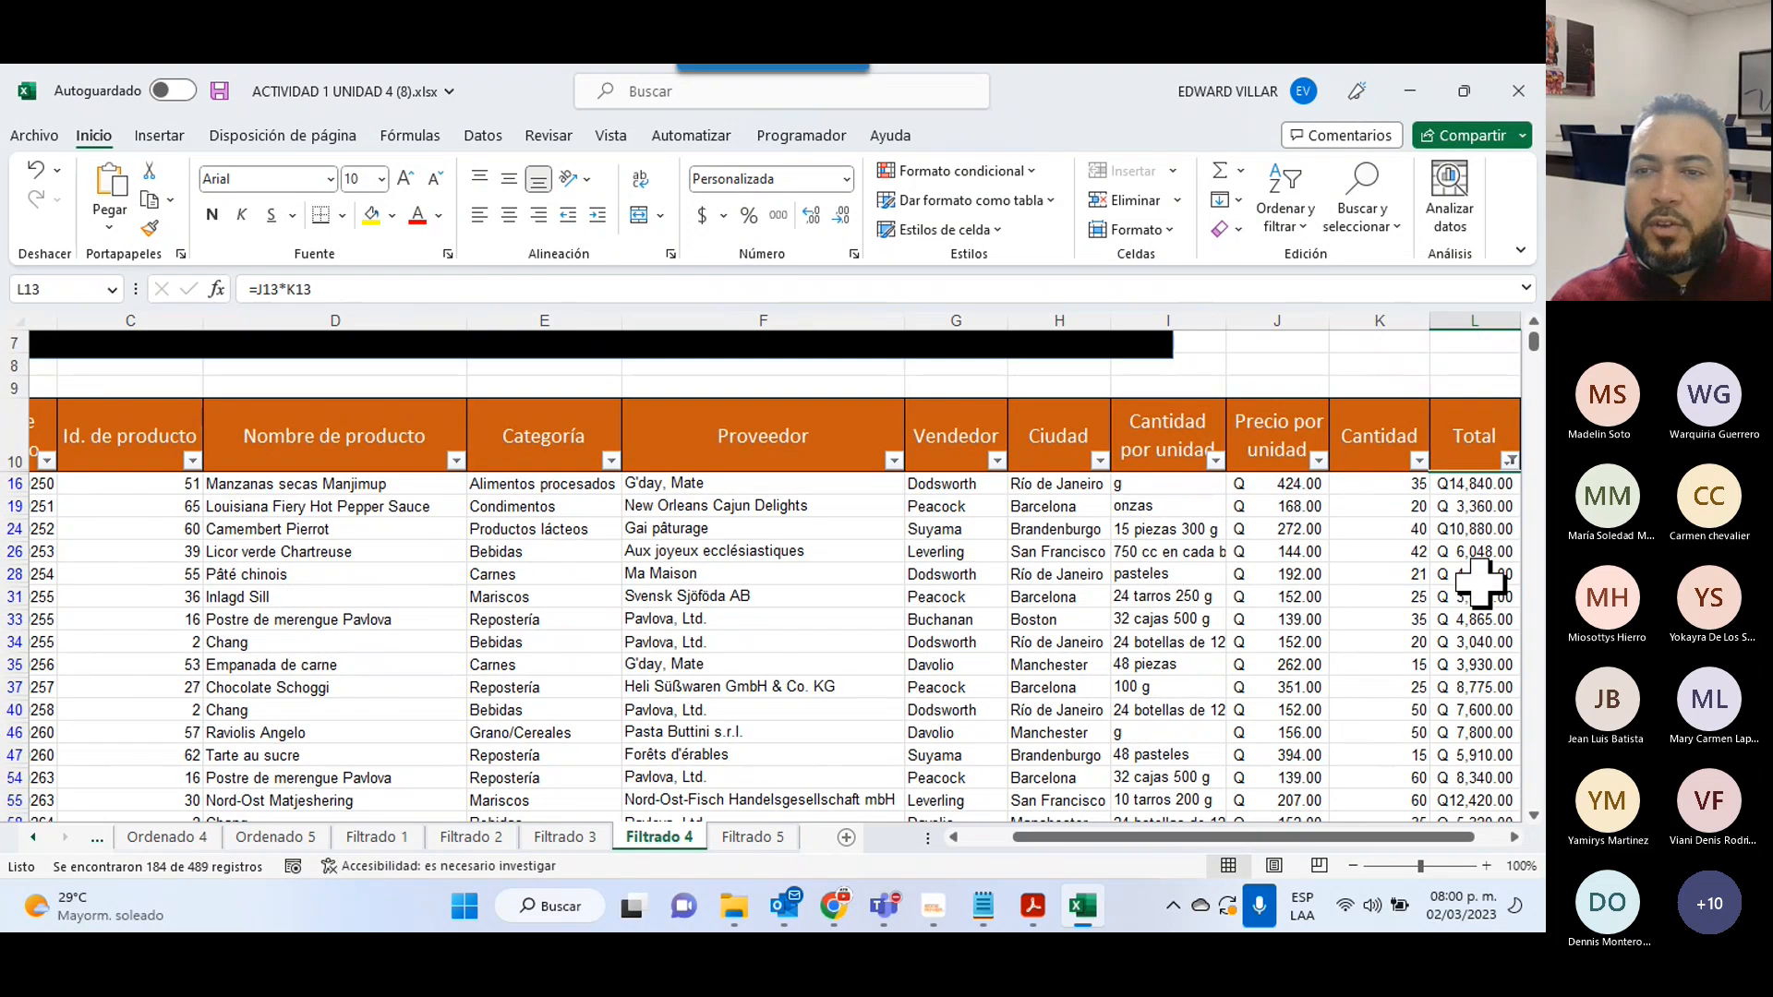
scroll(1480, 582, down, 1)
scroll(1479, 591, down, 2)
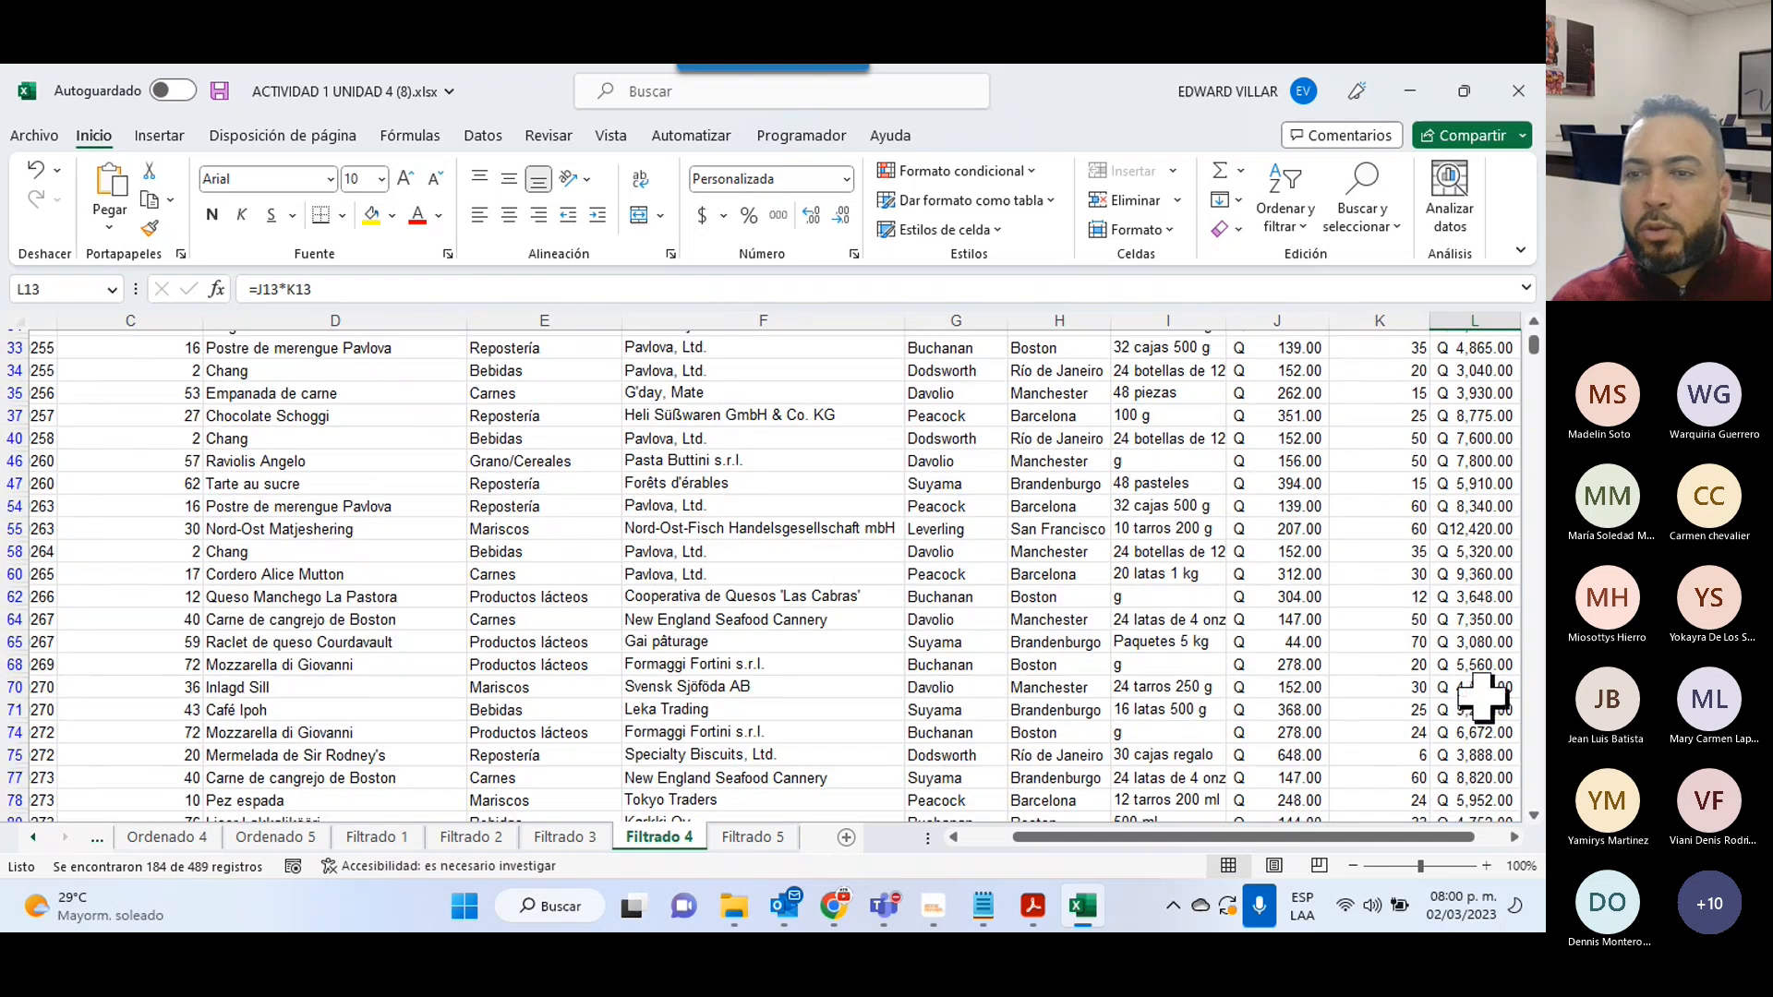
scroll(1482, 699, down, 6)
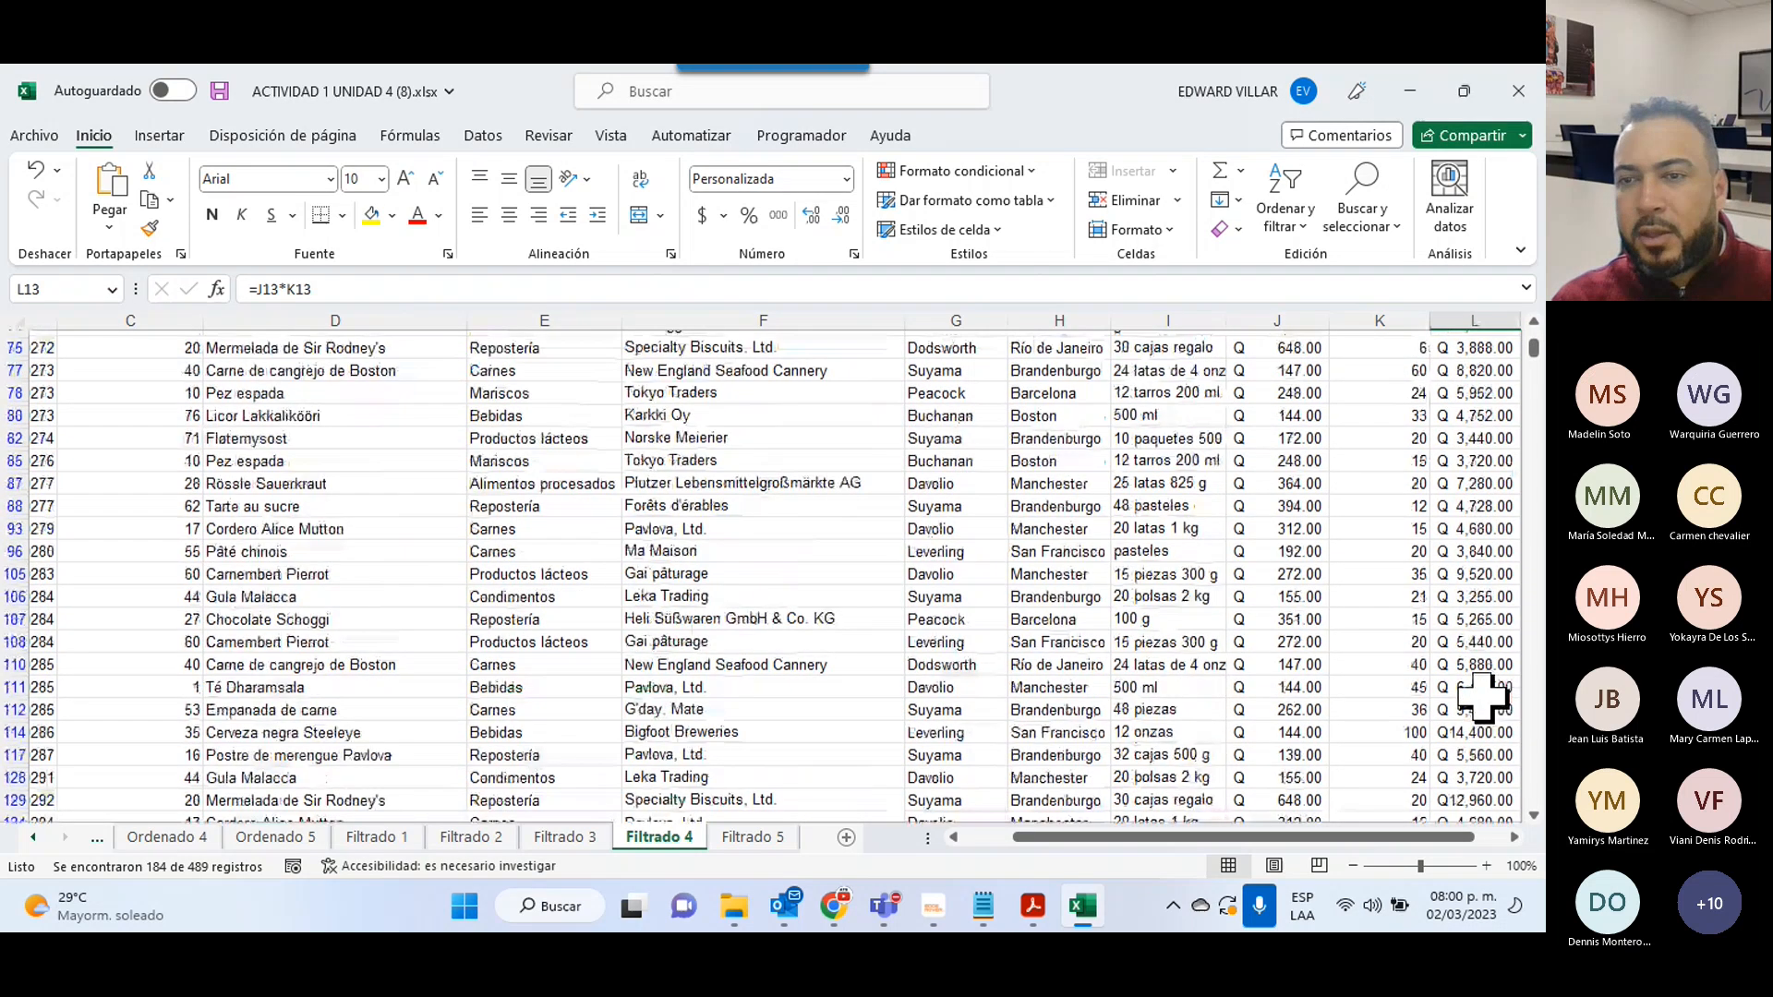
scroll(1482, 698, down, 3)
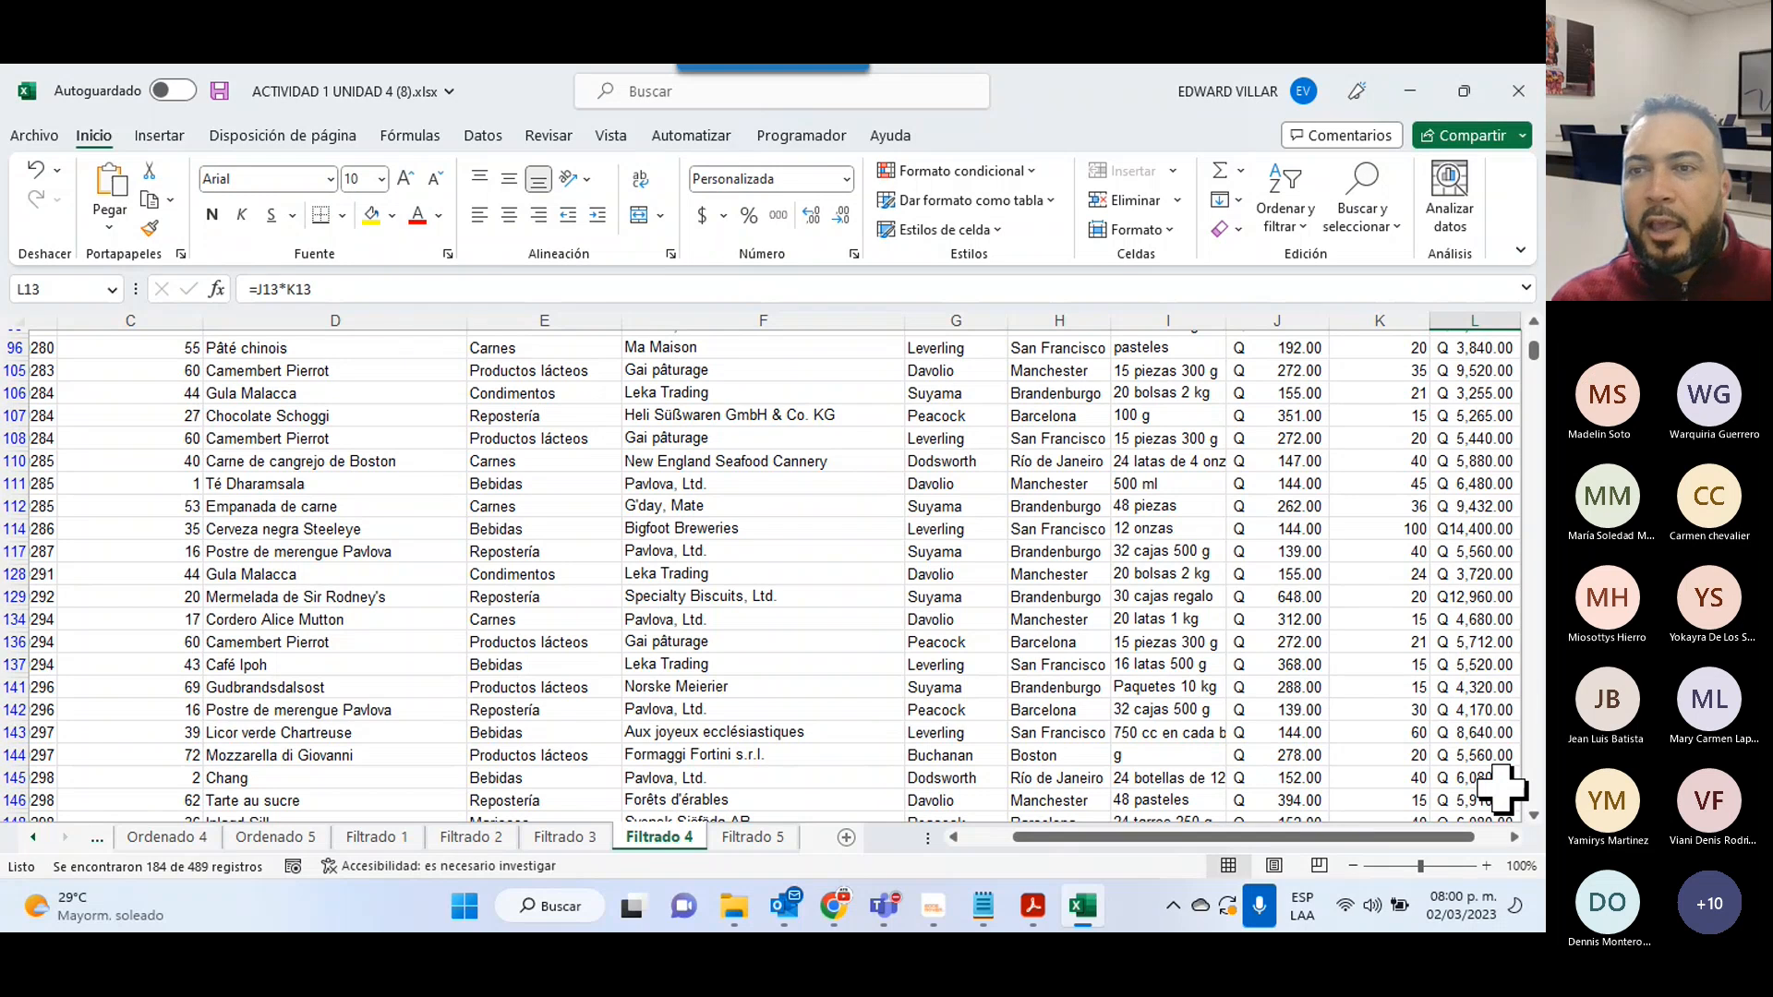
scroll(1500, 785, up, 15)
- Clear the Total filter and sort the records by Total from smallest to largest
click(1511, 528)
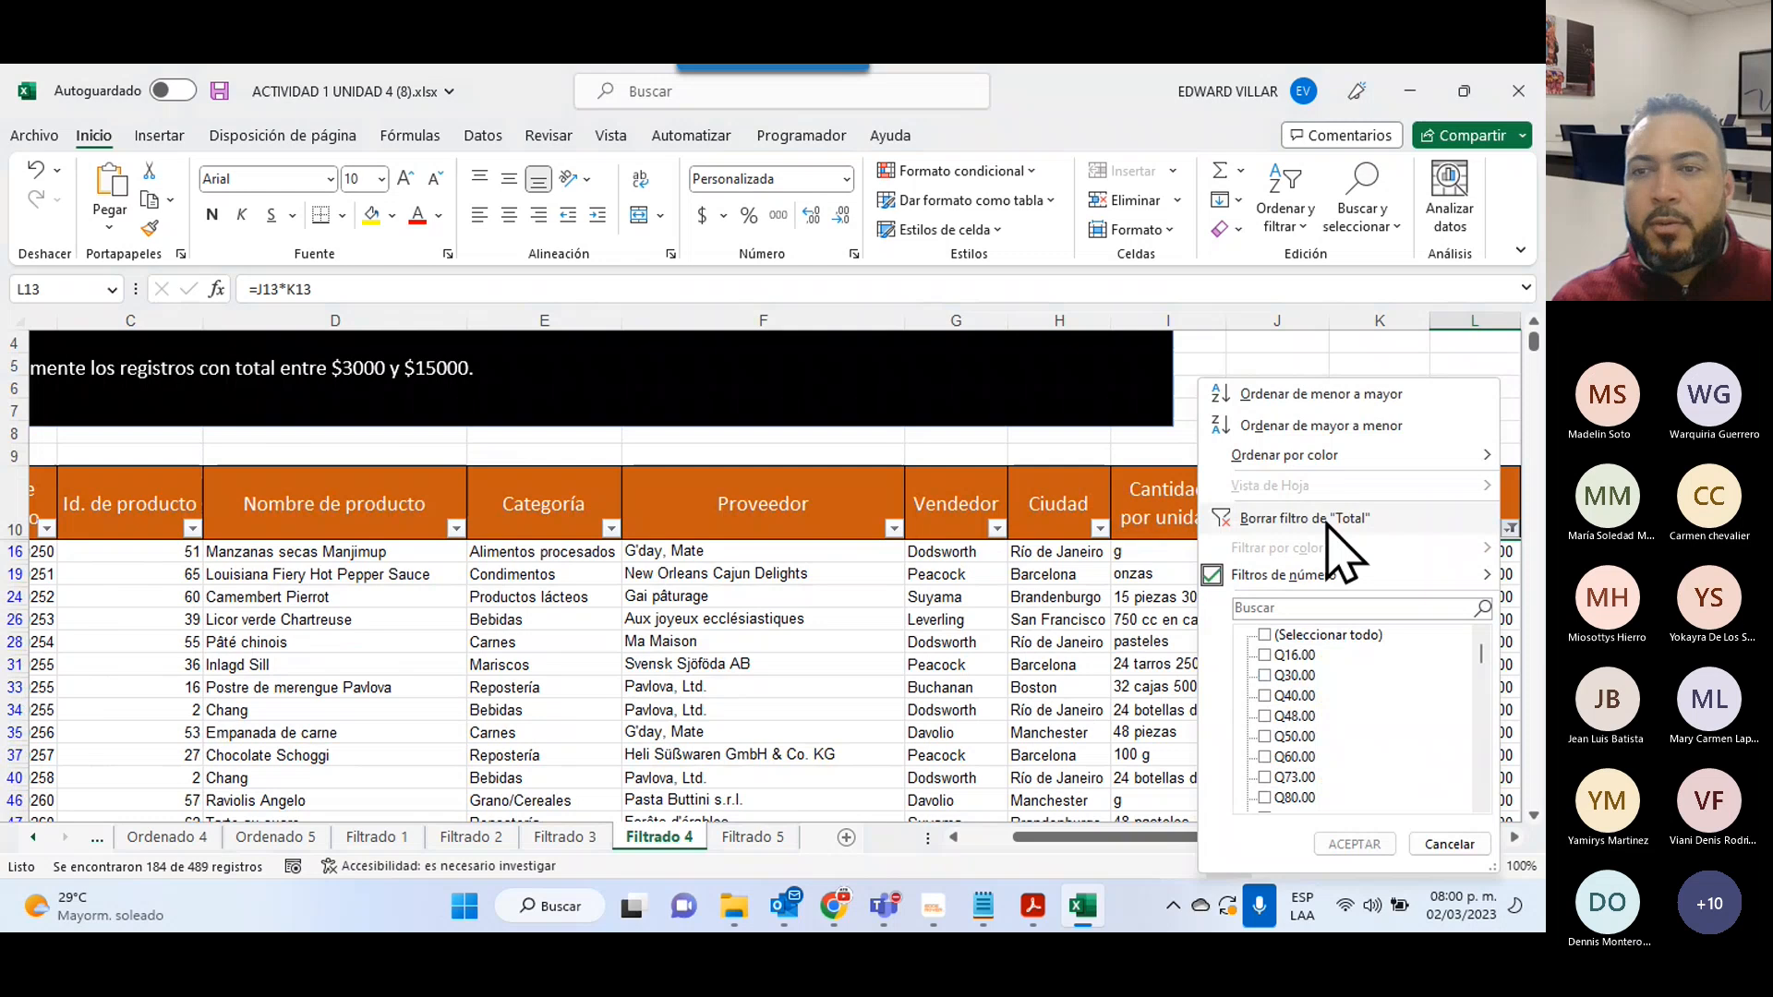
click(1303, 519)
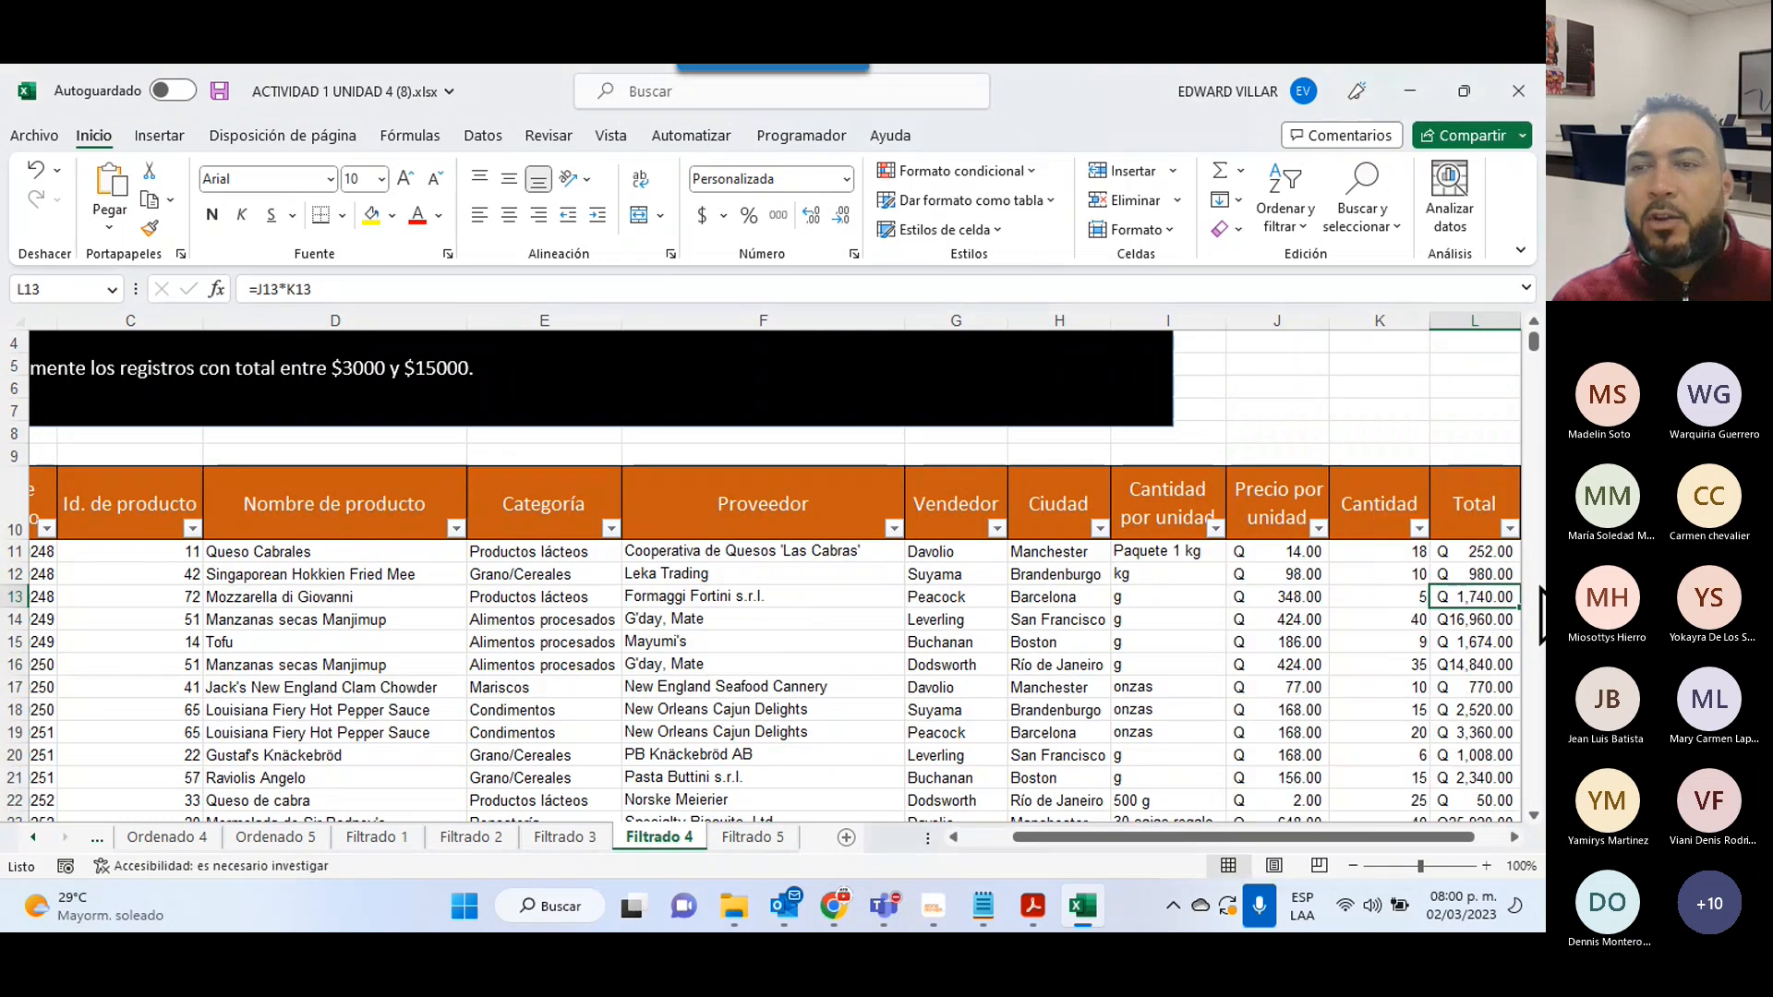
click(1487, 551)
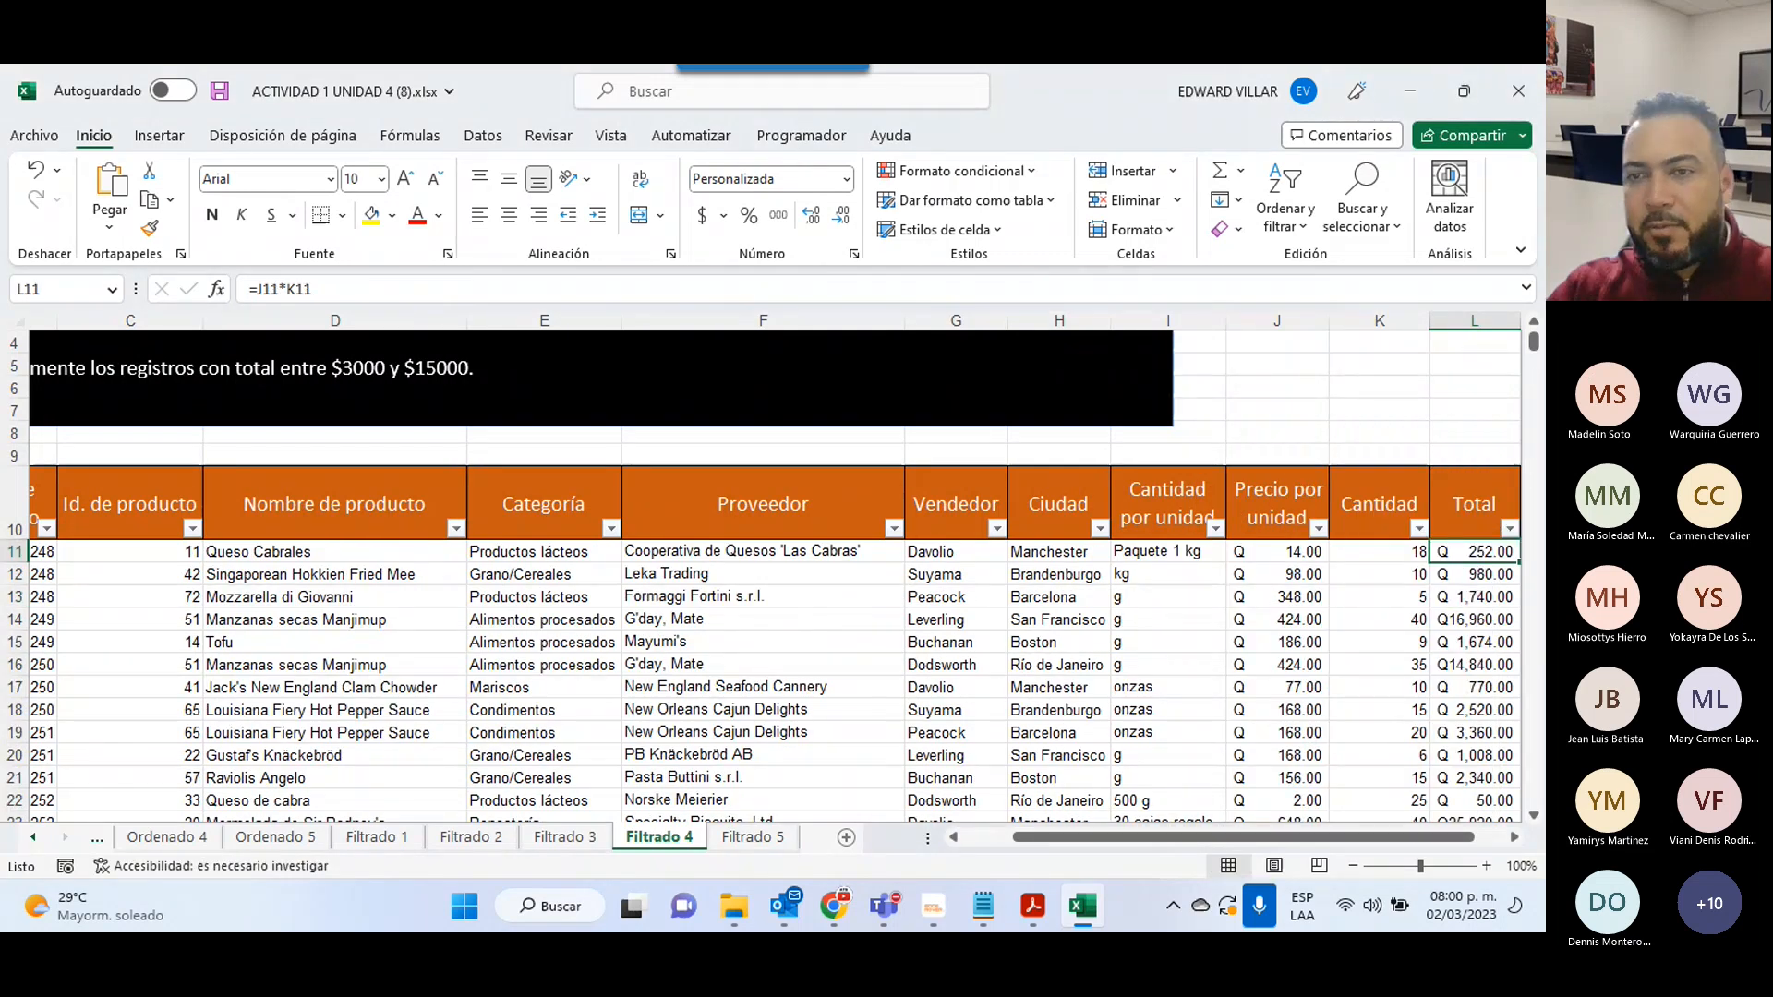
key(ctrl+shift+Down)
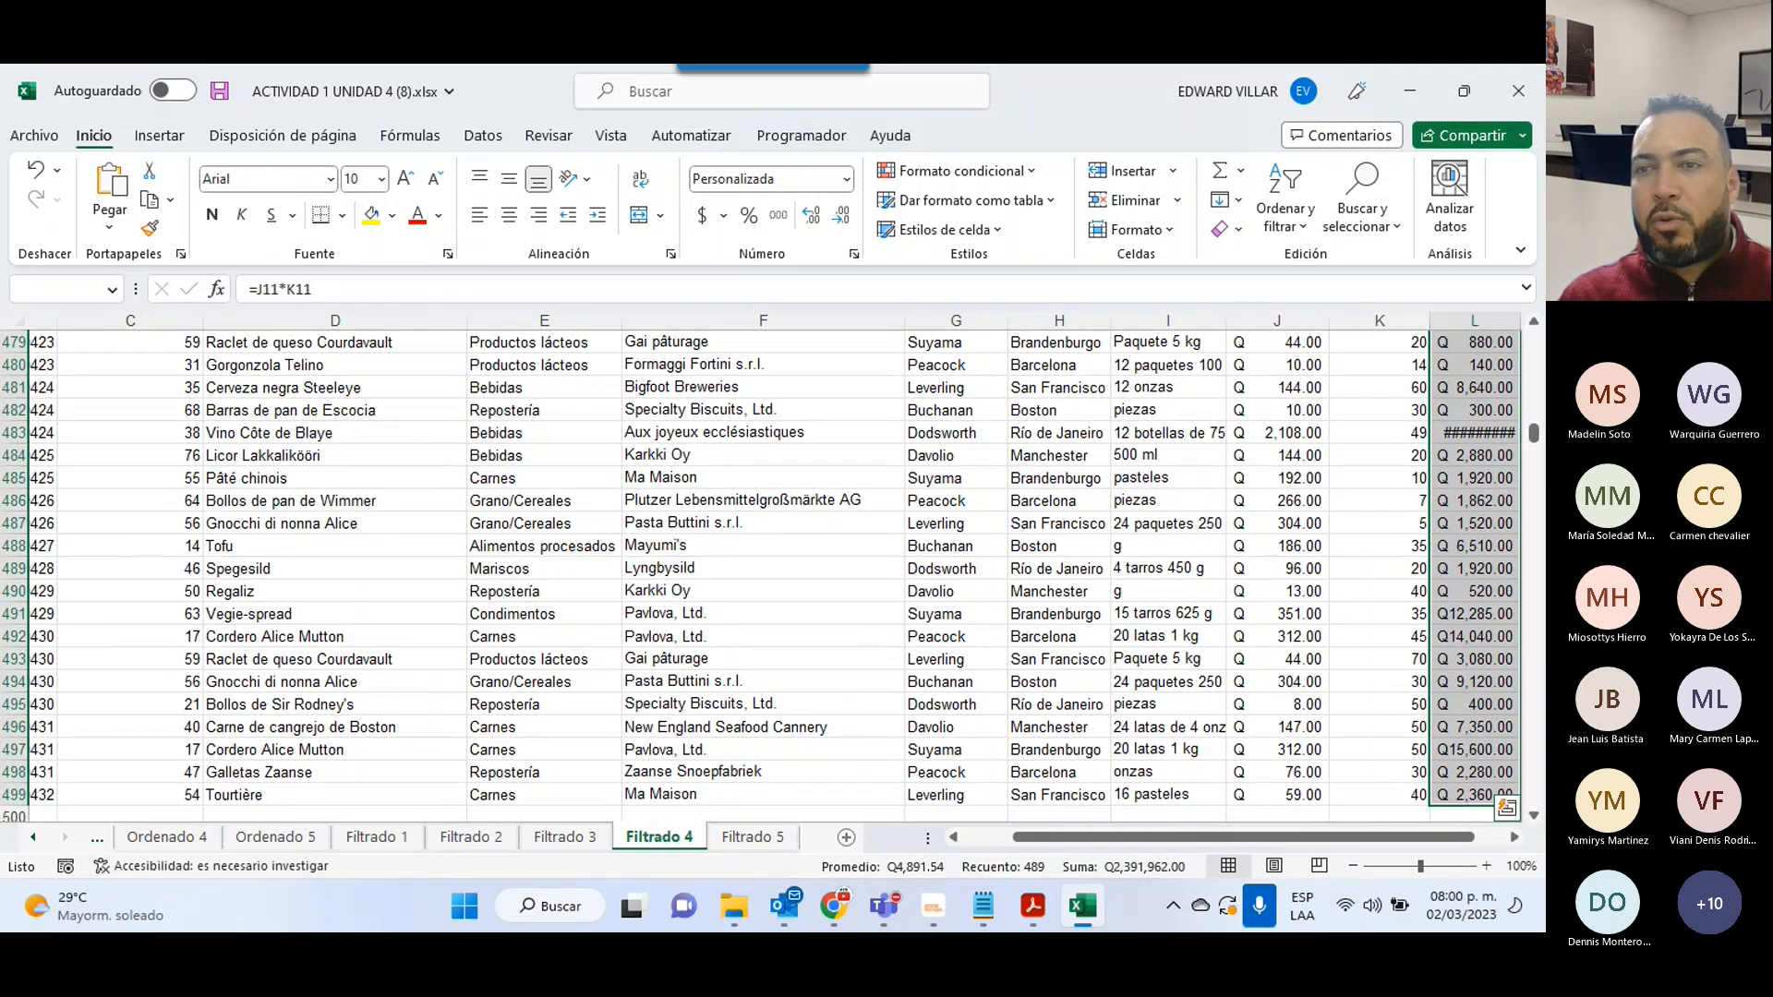
click(1285, 217)
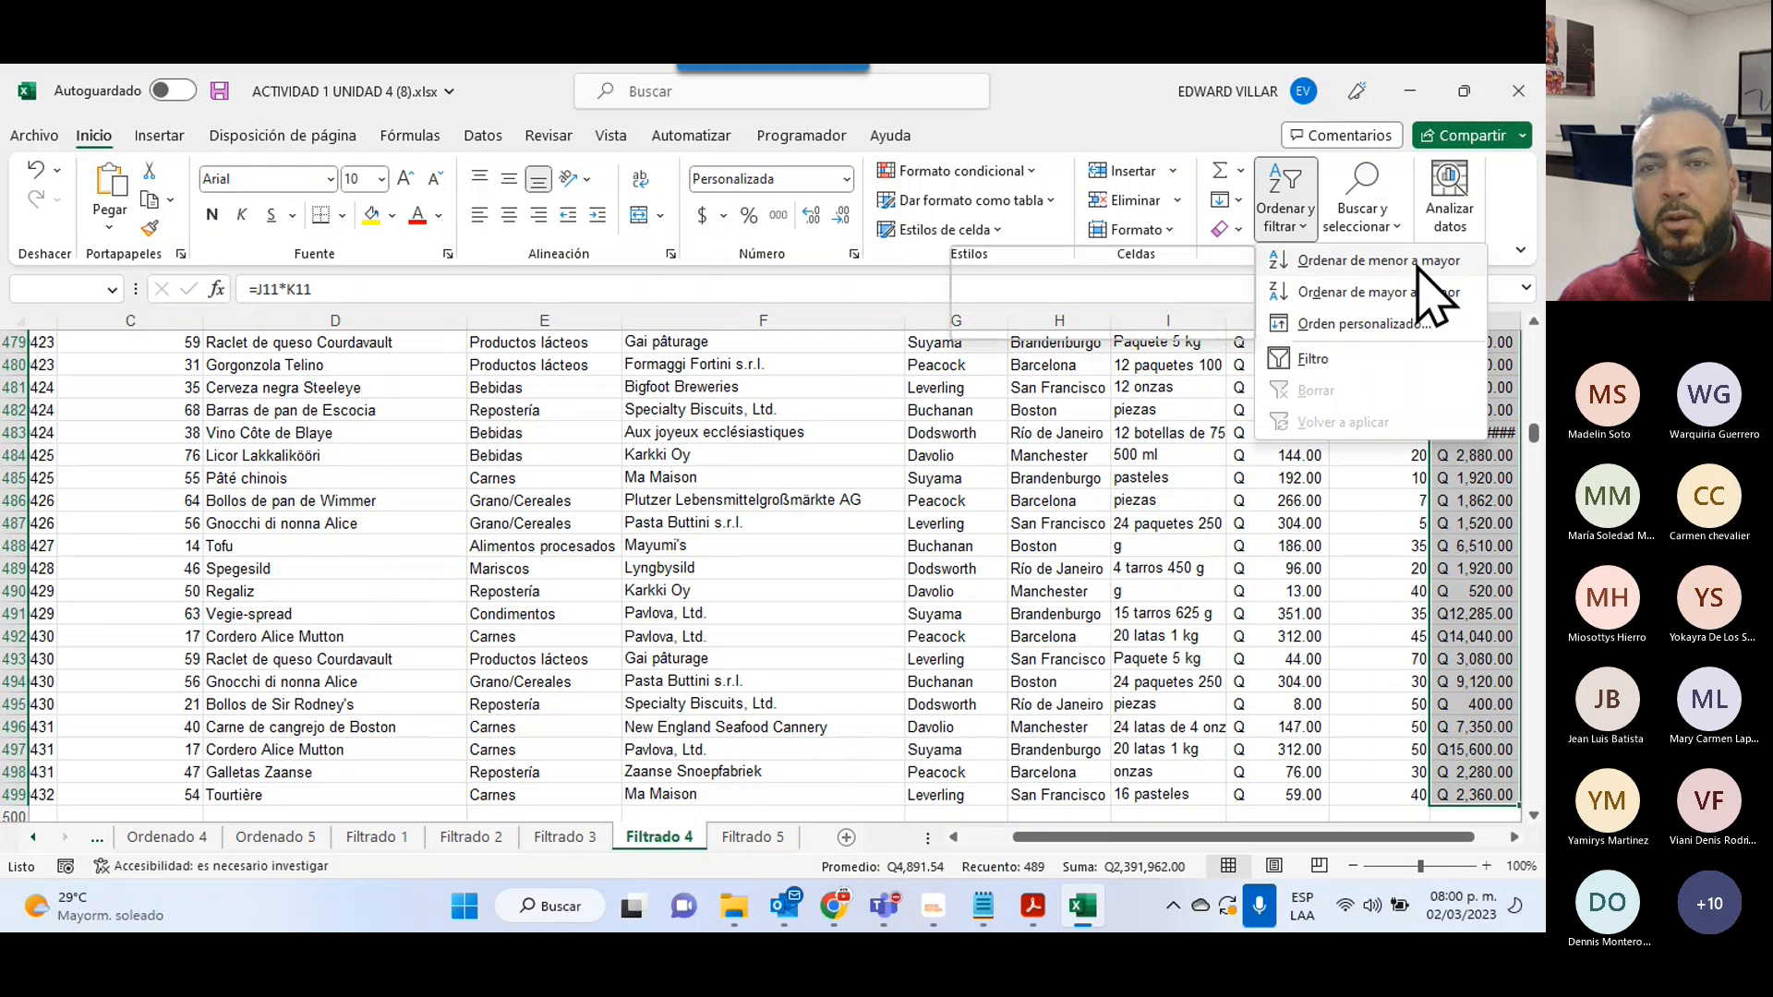
click(1417, 263)
click(1137, 277)
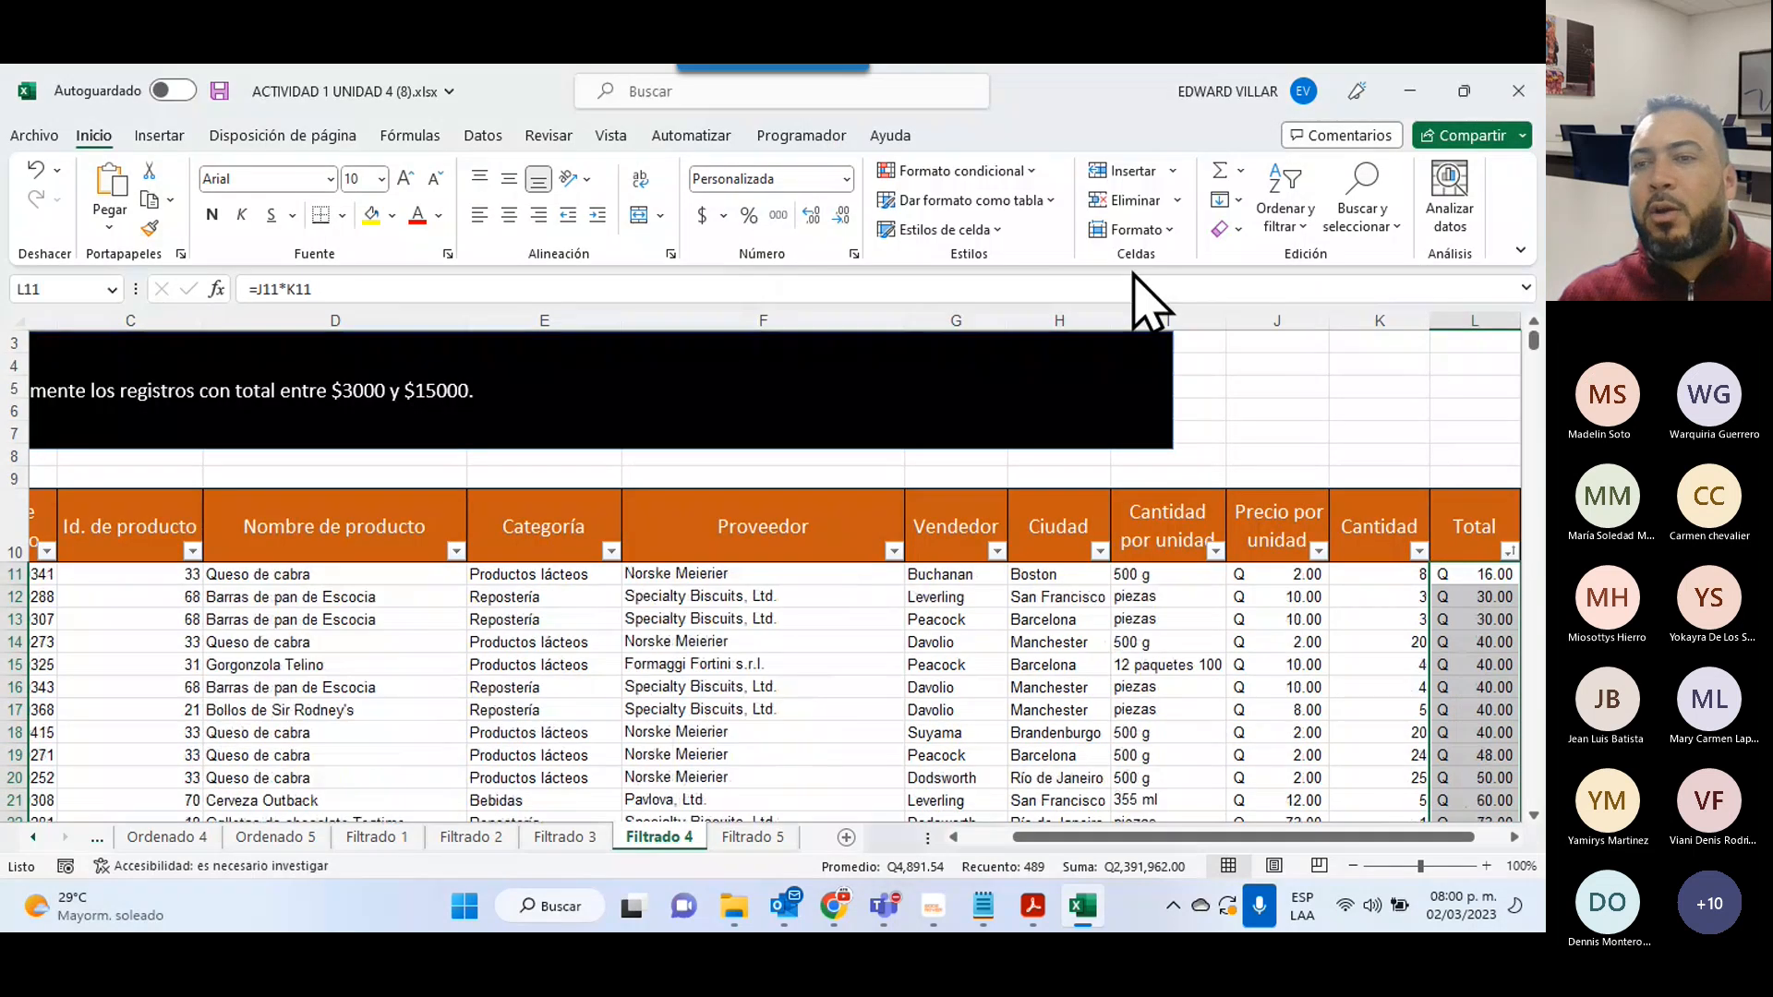
- Filter the sorted Total column for values at least 3000 and at most 15000, and look through the filtered records
click(1488, 533)
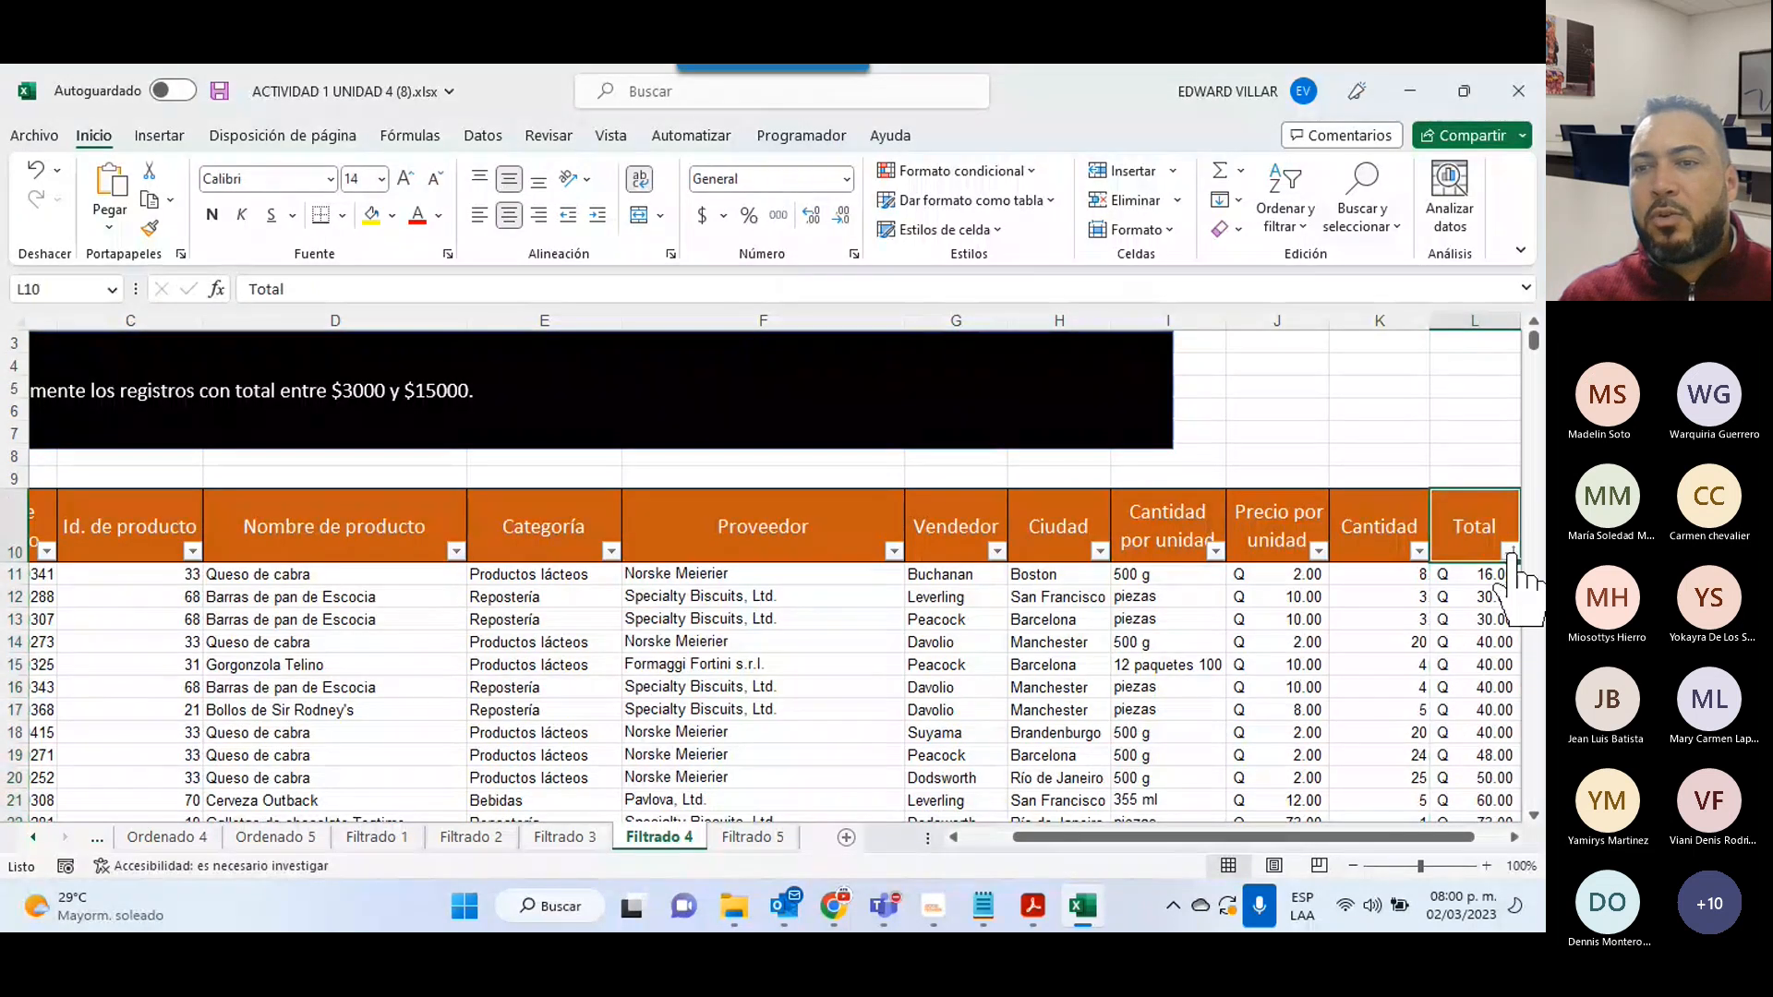
click(1509, 552)
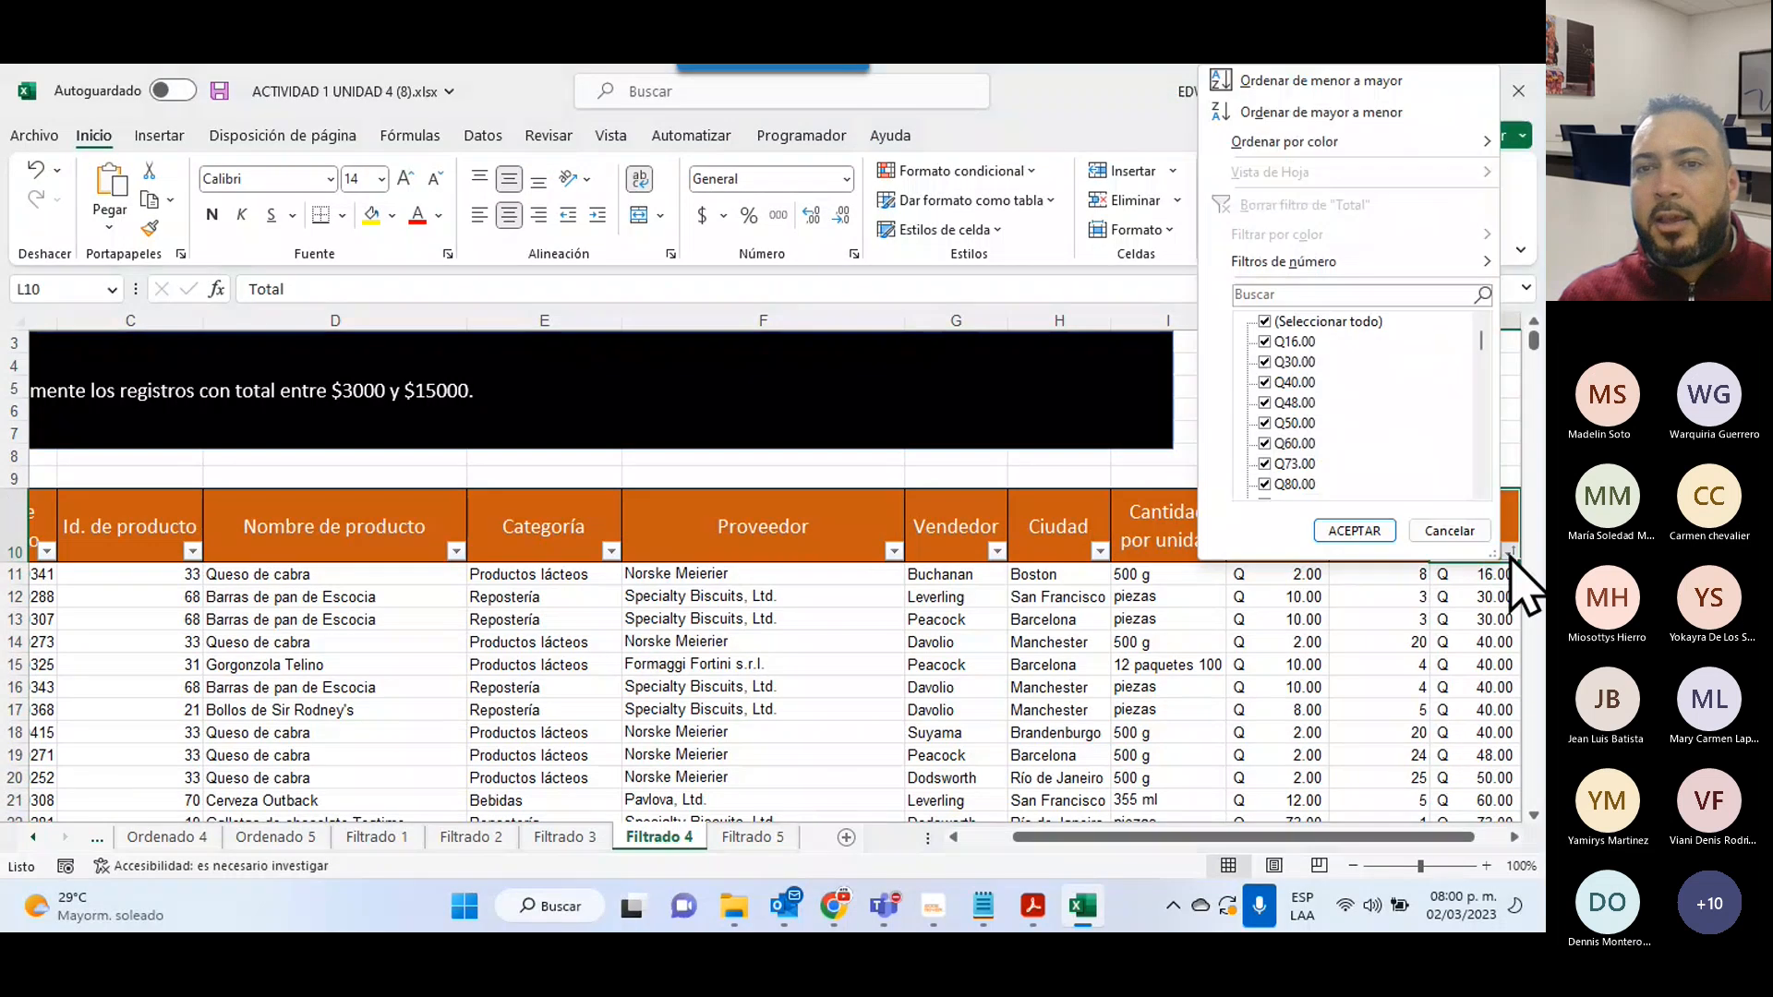
mouse_move(1418, 263)
click(1130, 469)
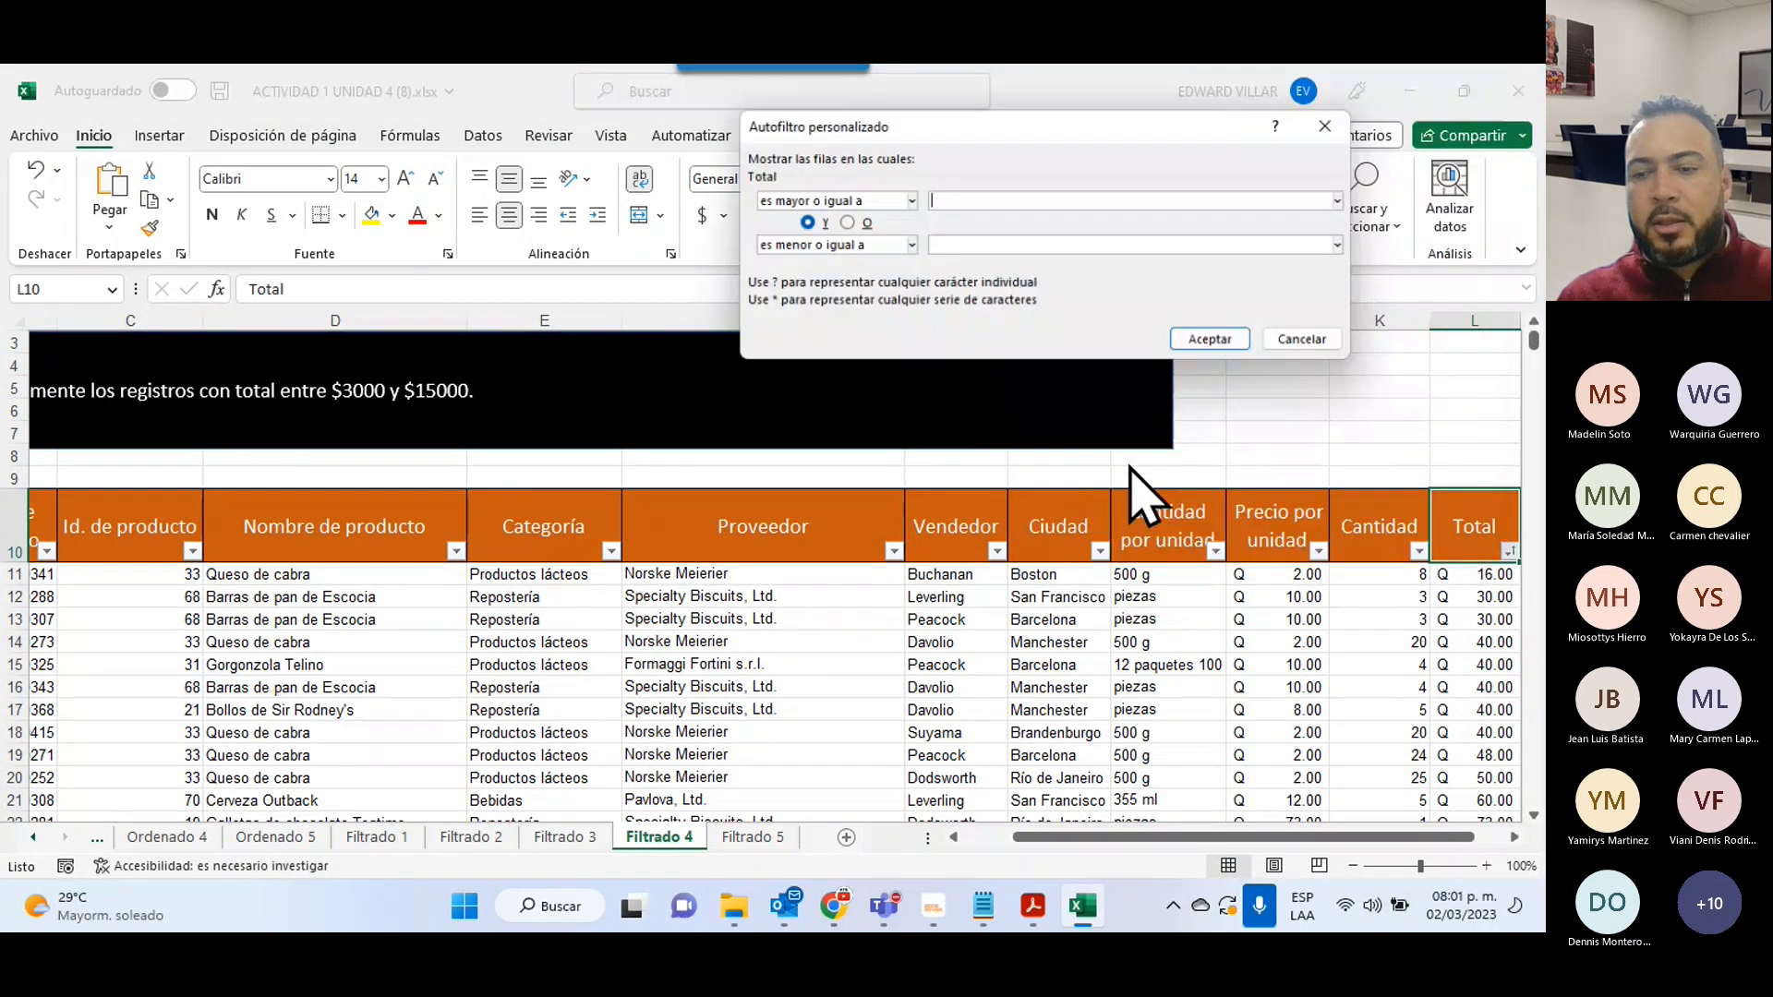
text(3000)
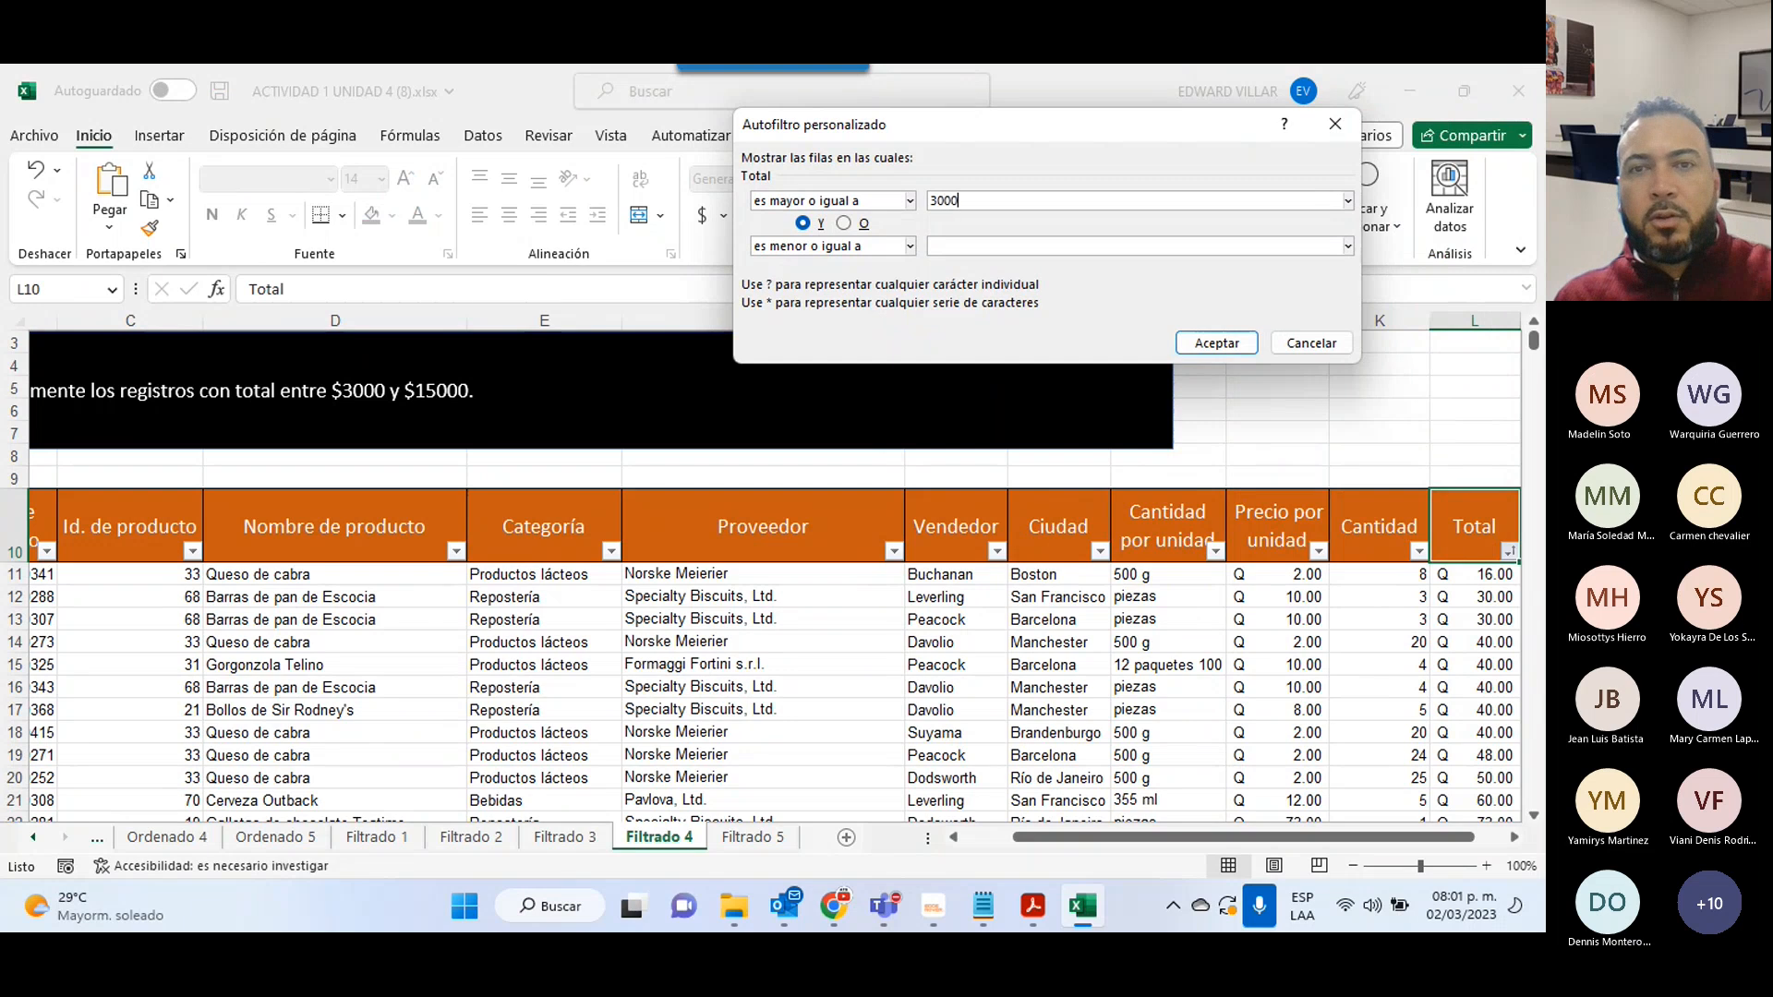
click(1106, 249)
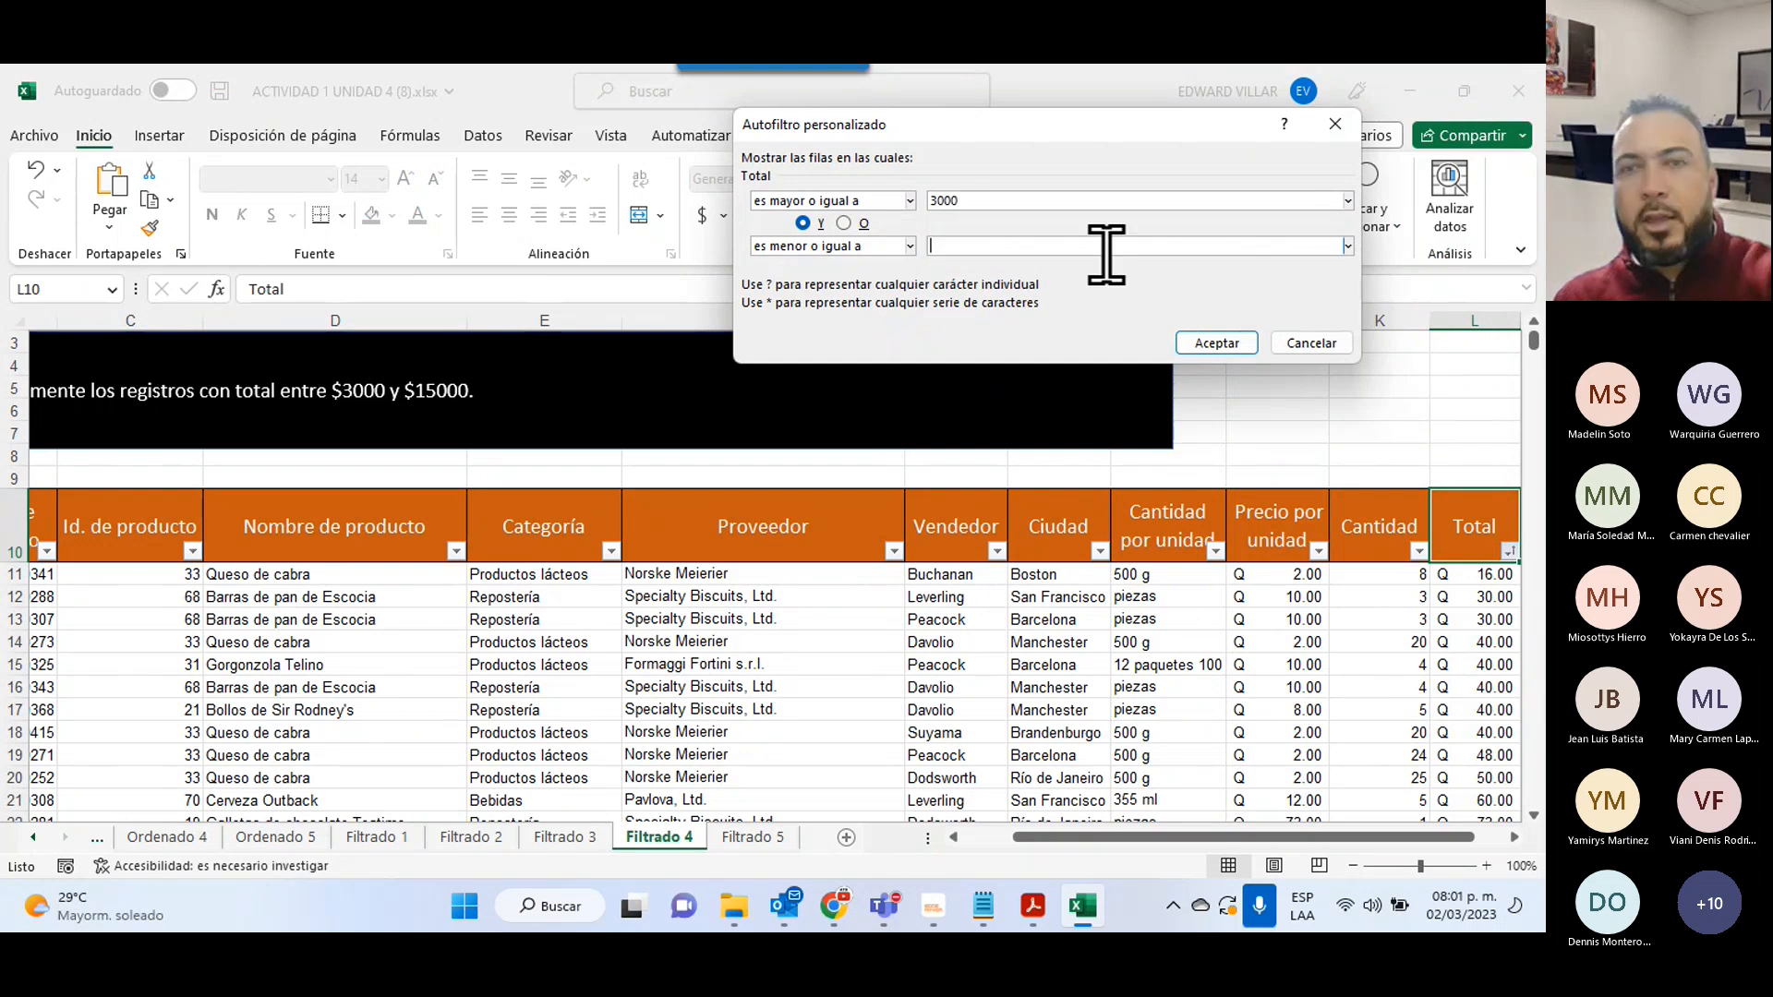
text(15000)
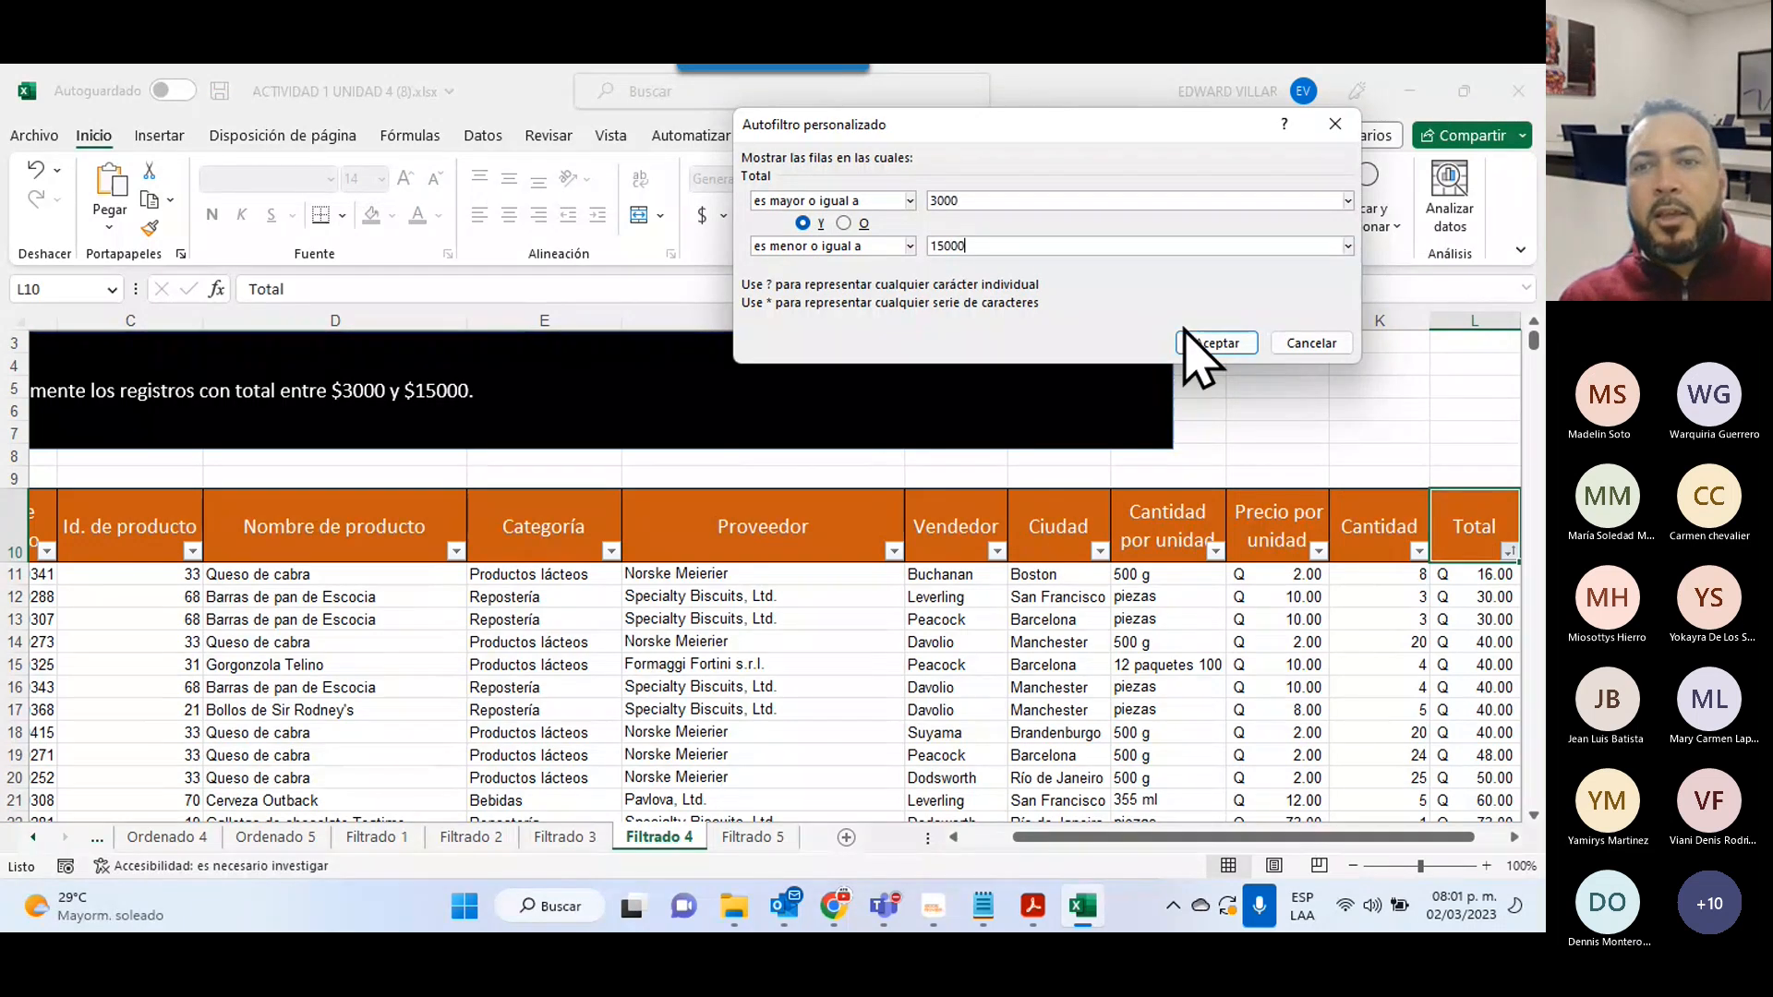
click(1189, 340)
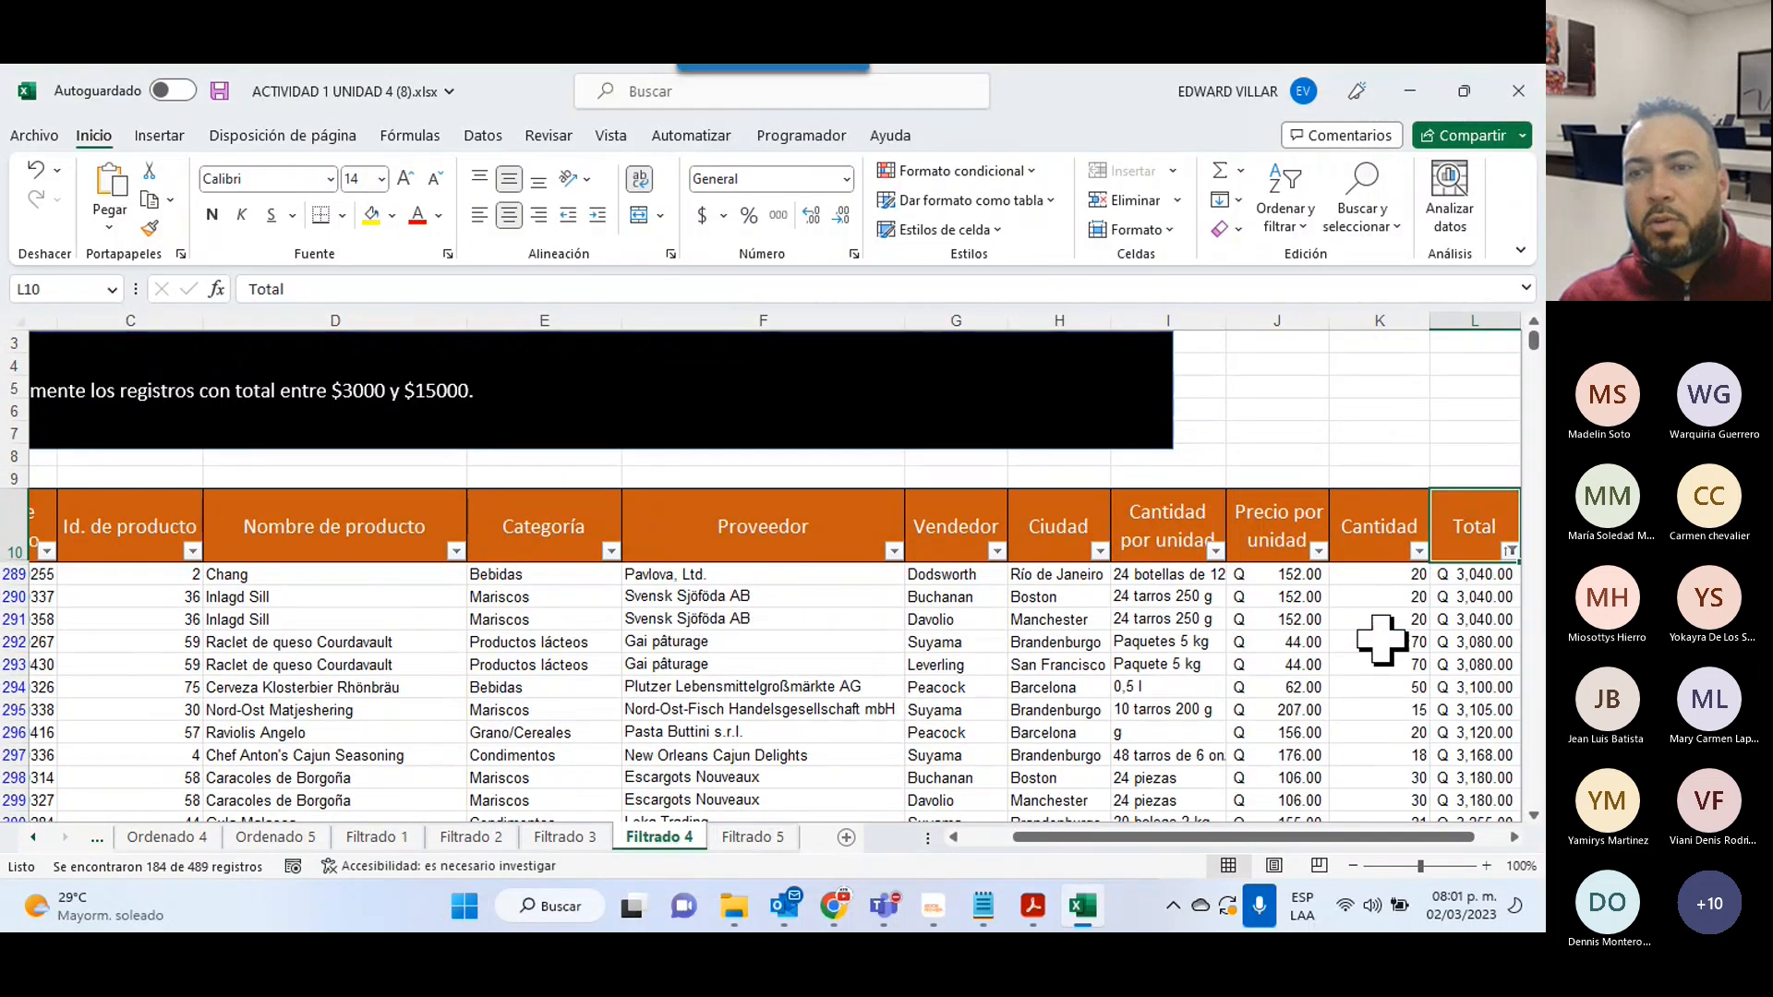
scroll(1413, 561, down, 1)
scroll(1413, 561, down, 9)
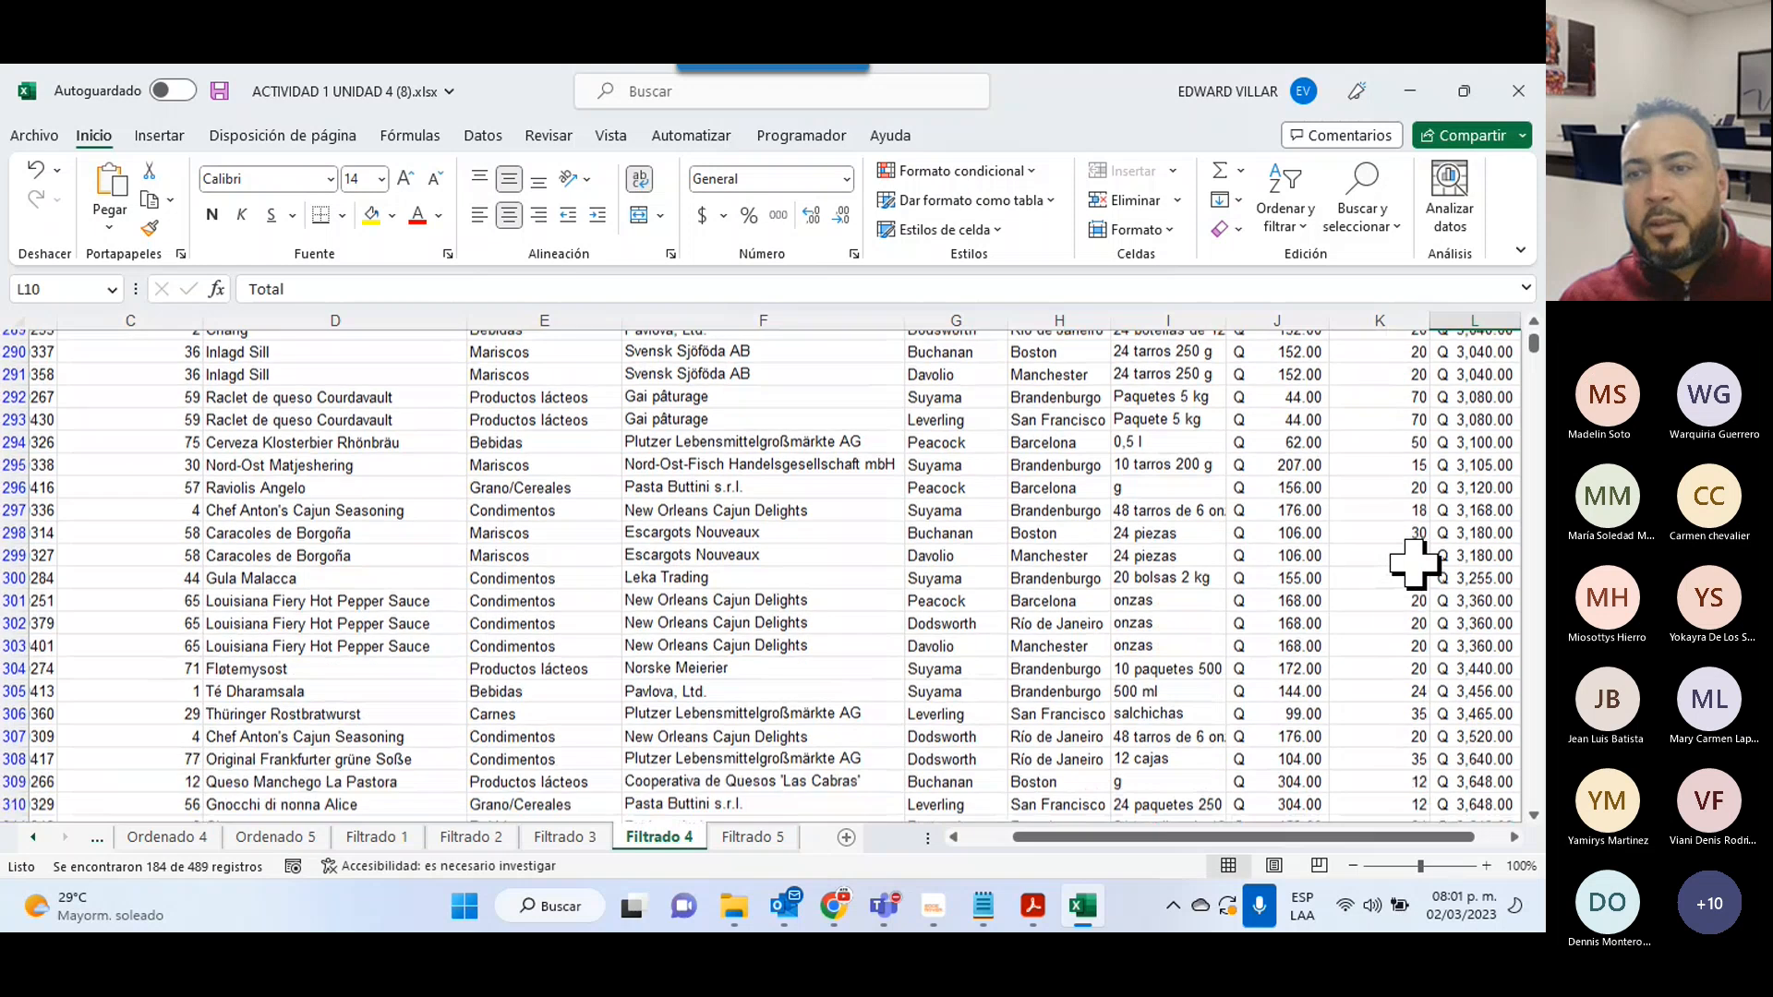
- Review the filtered records on the Filtrado 4 sheet, checking the Total column against the $3000 to $15000 range
scroll(1413, 563, down, 4)
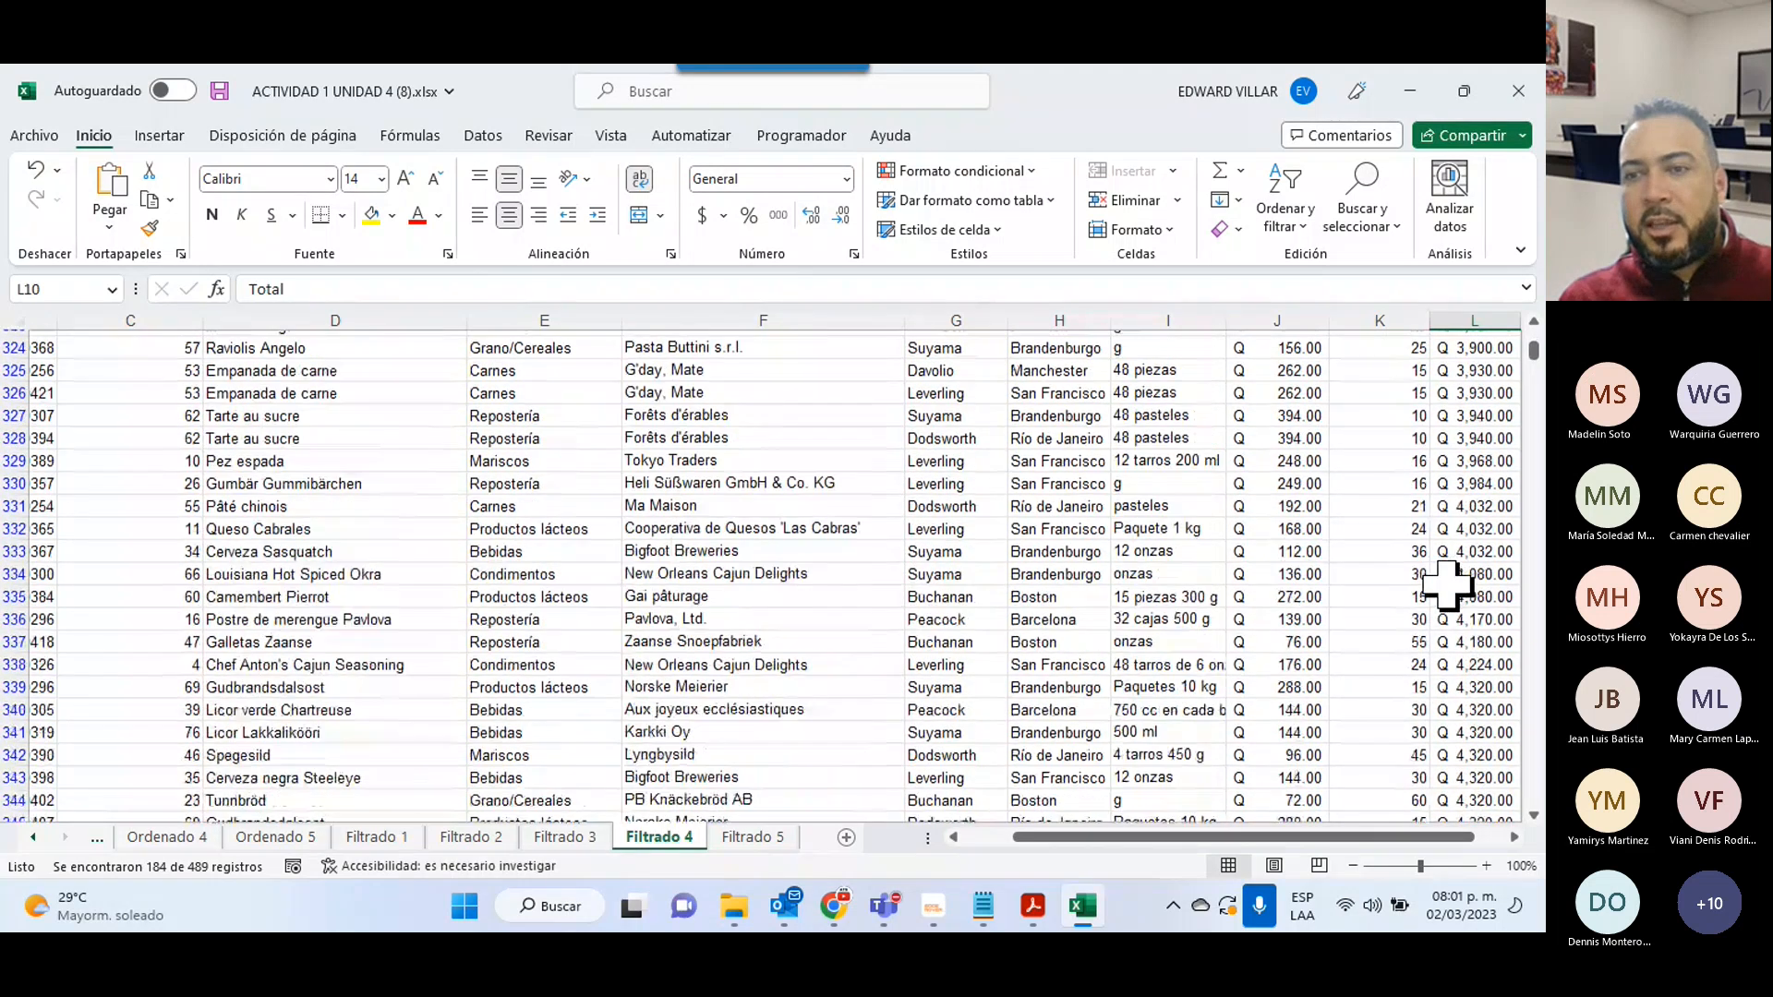
scroll(1446, 582, down, 5)
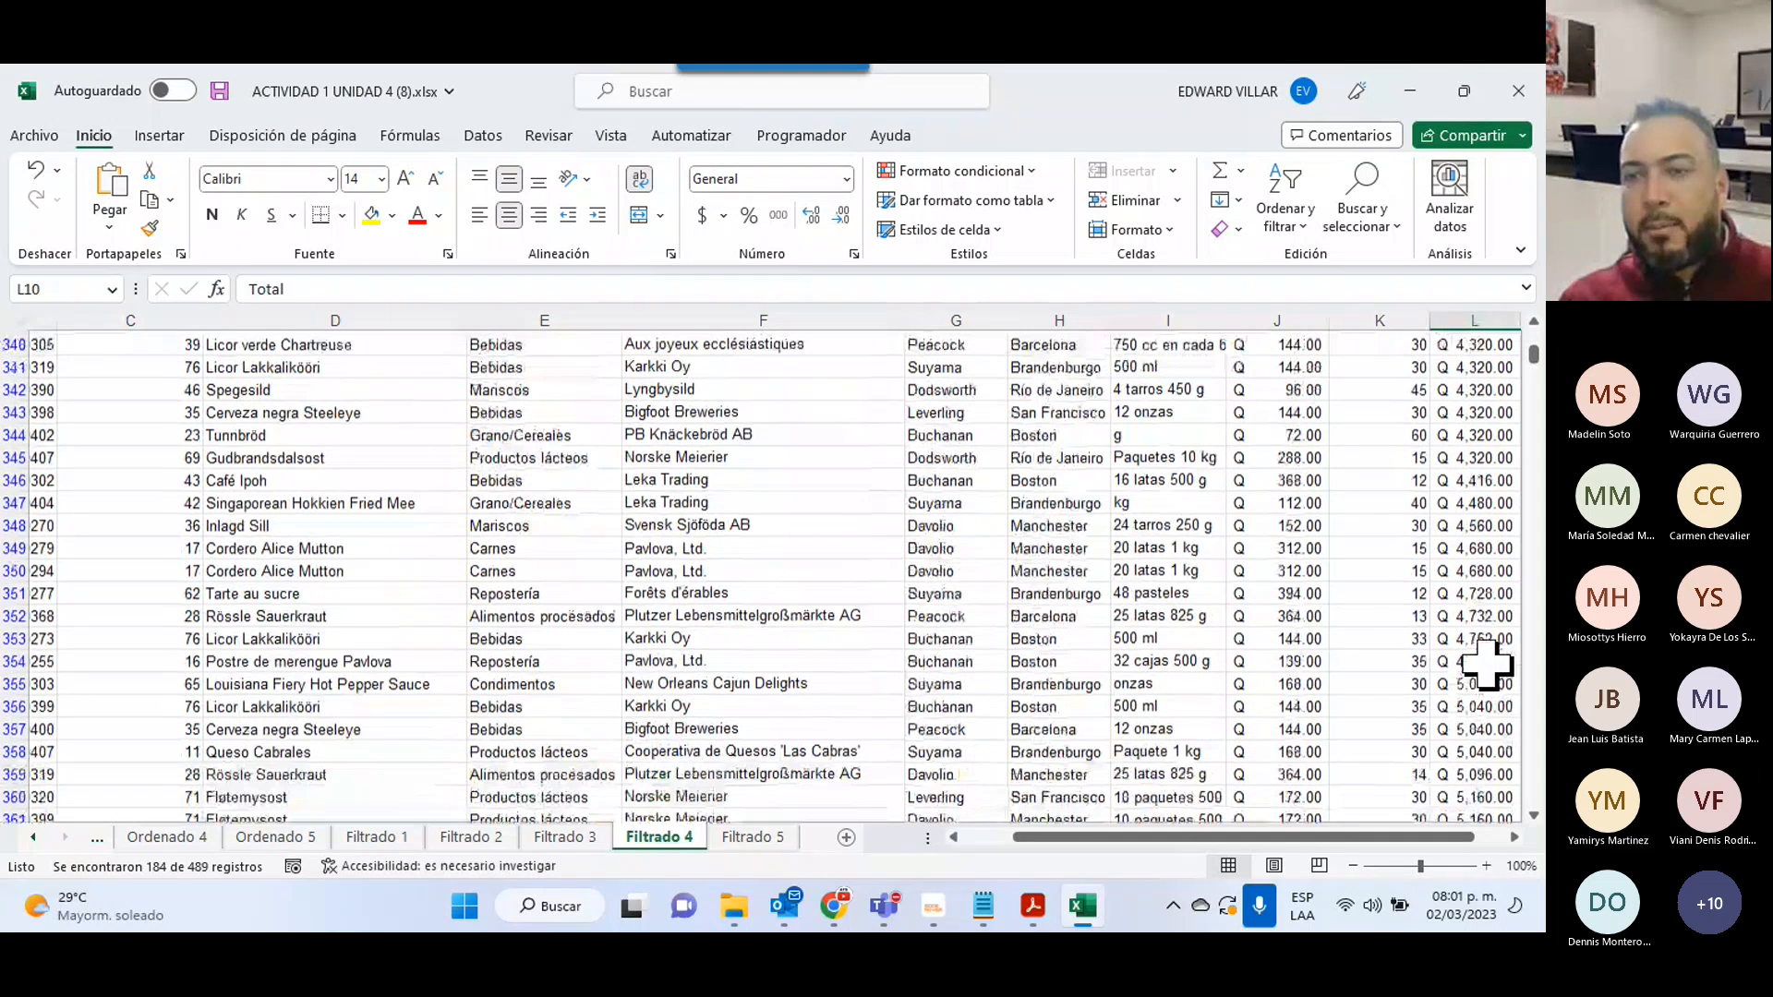
scroll(1486, 663, down, 13)
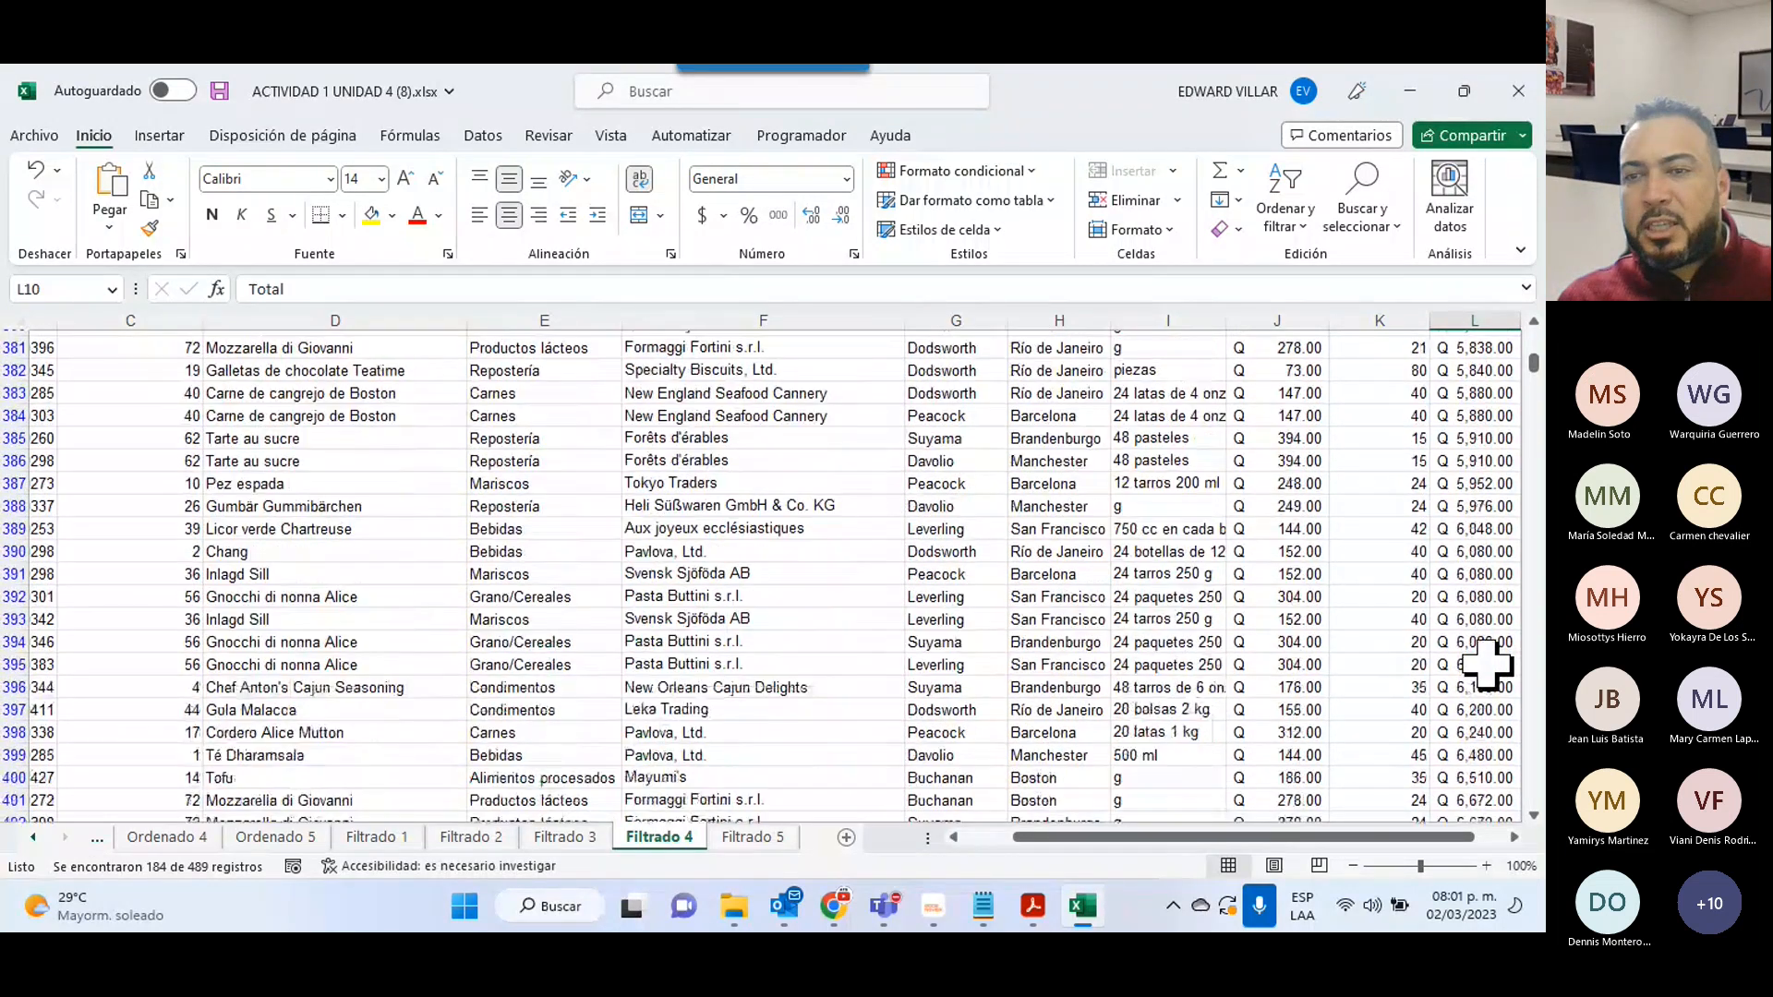
scroll(1487, 663, down, 3)
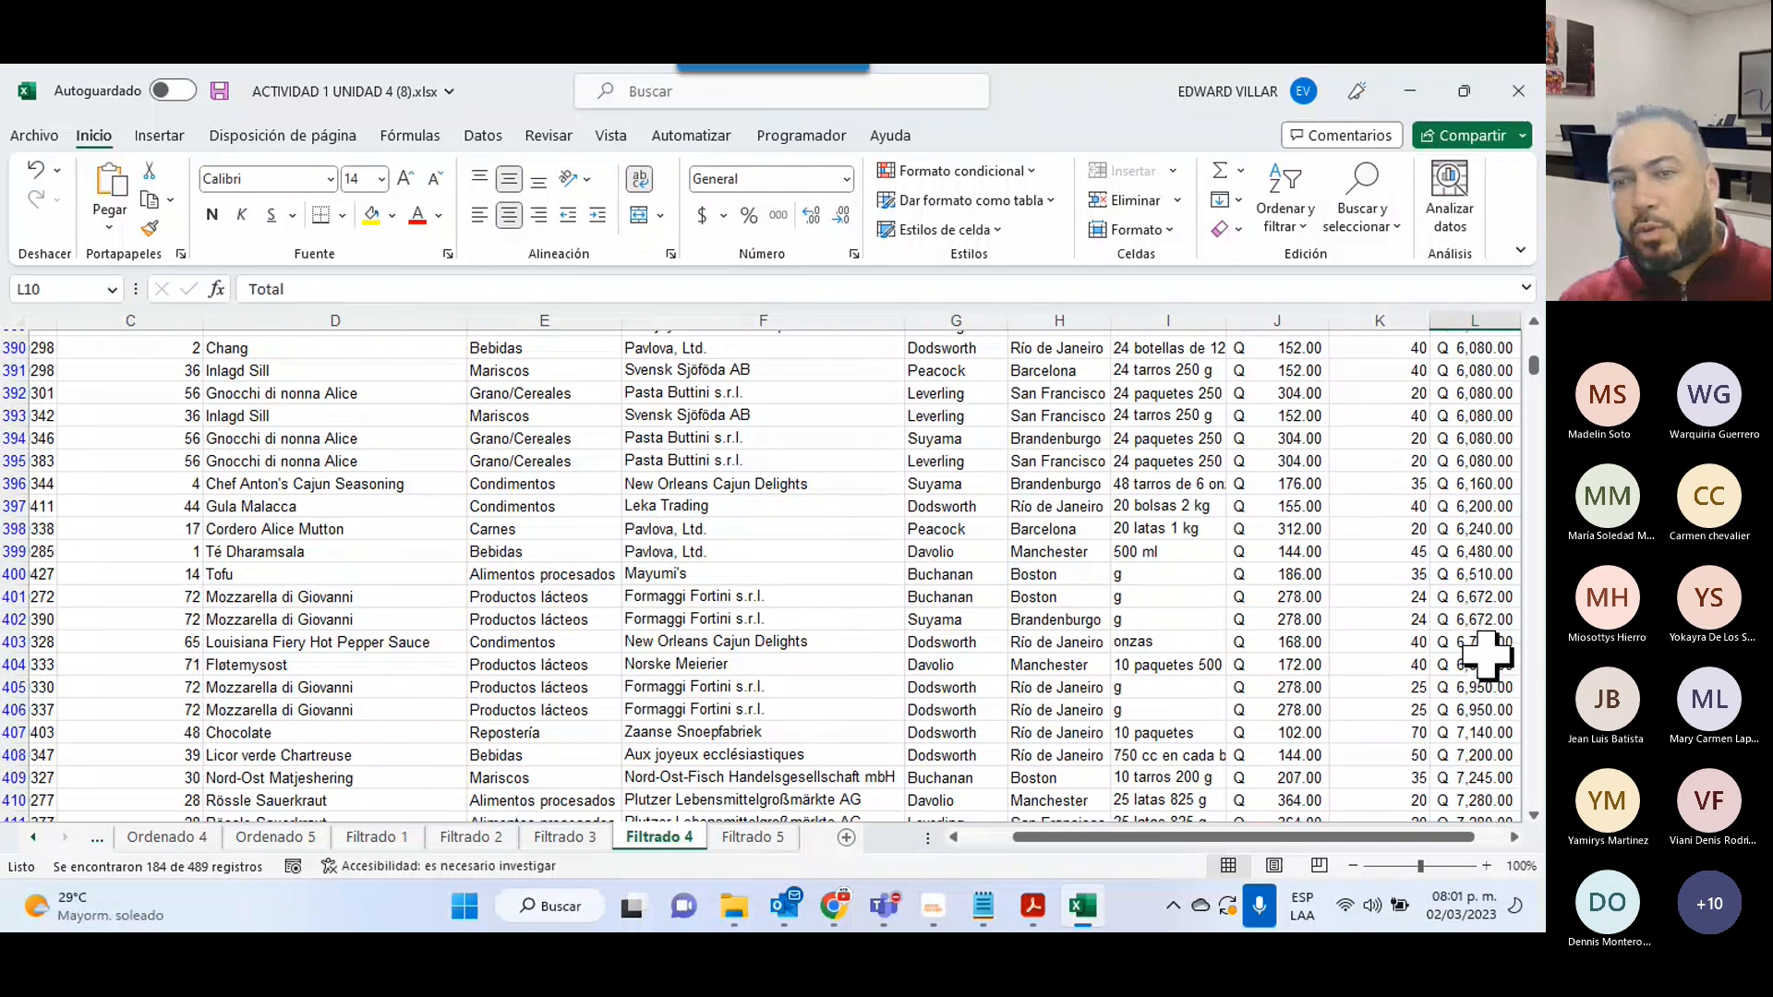
scroll(1486, 663, down, 20)
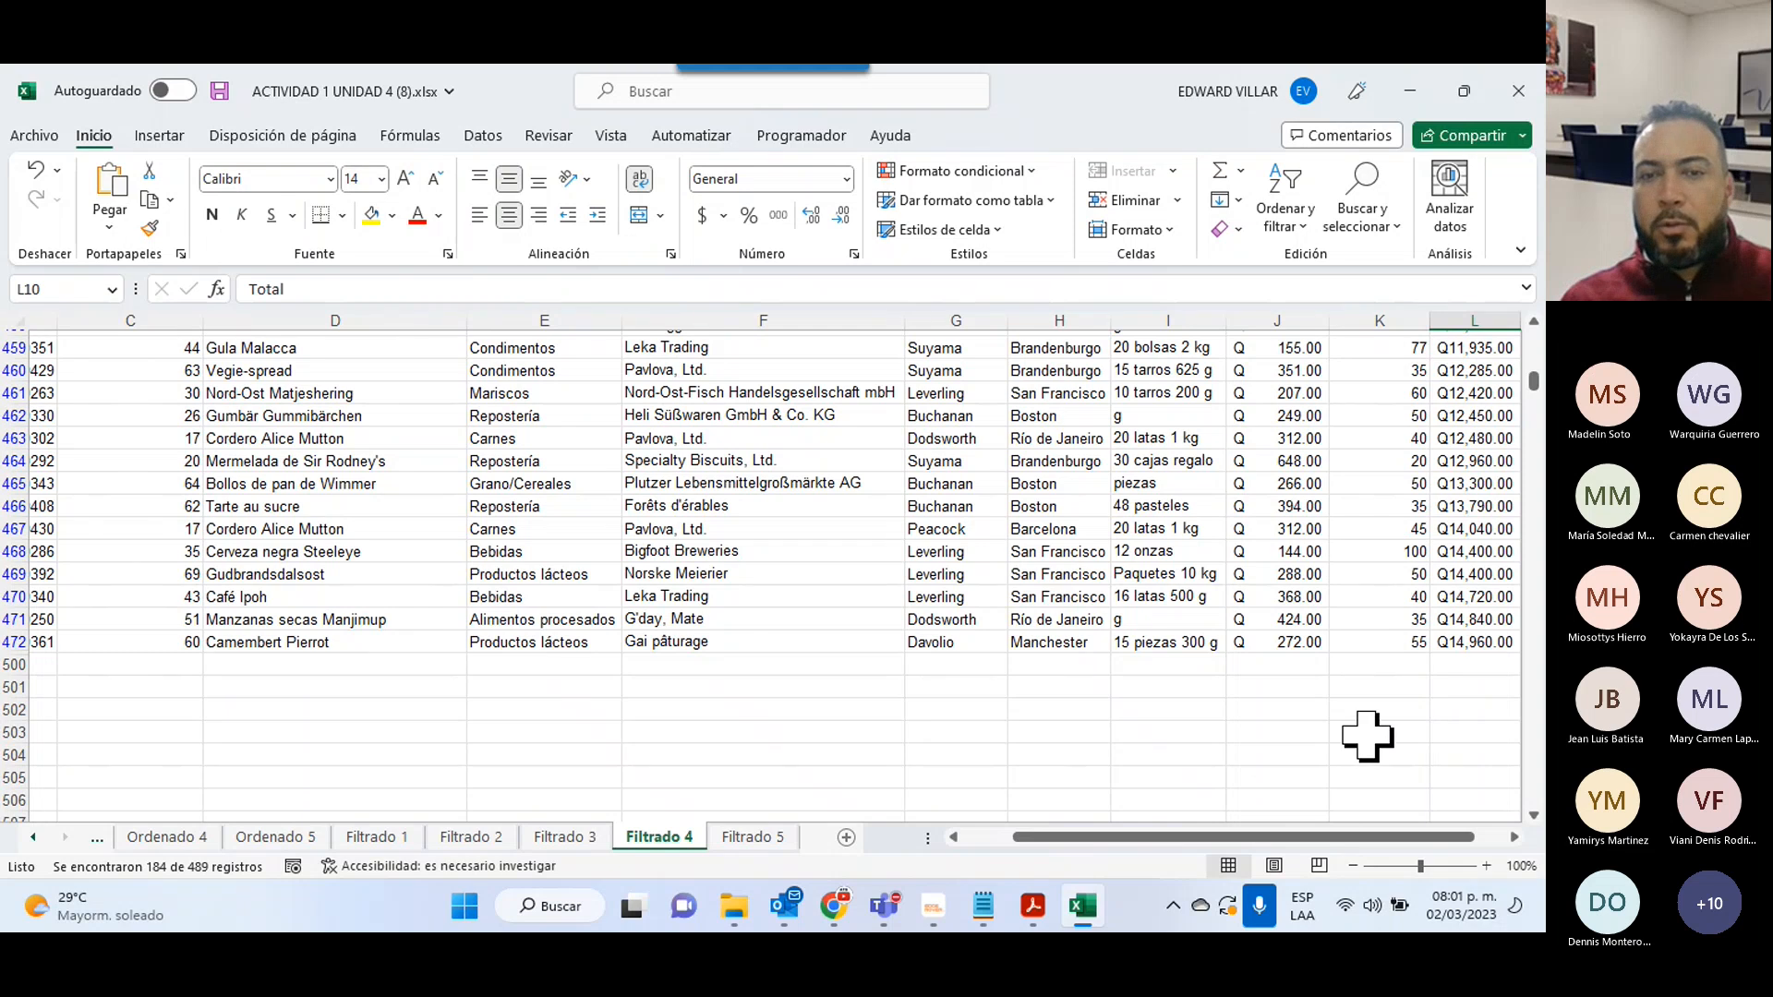
scroll(1367, 736, up, 13)
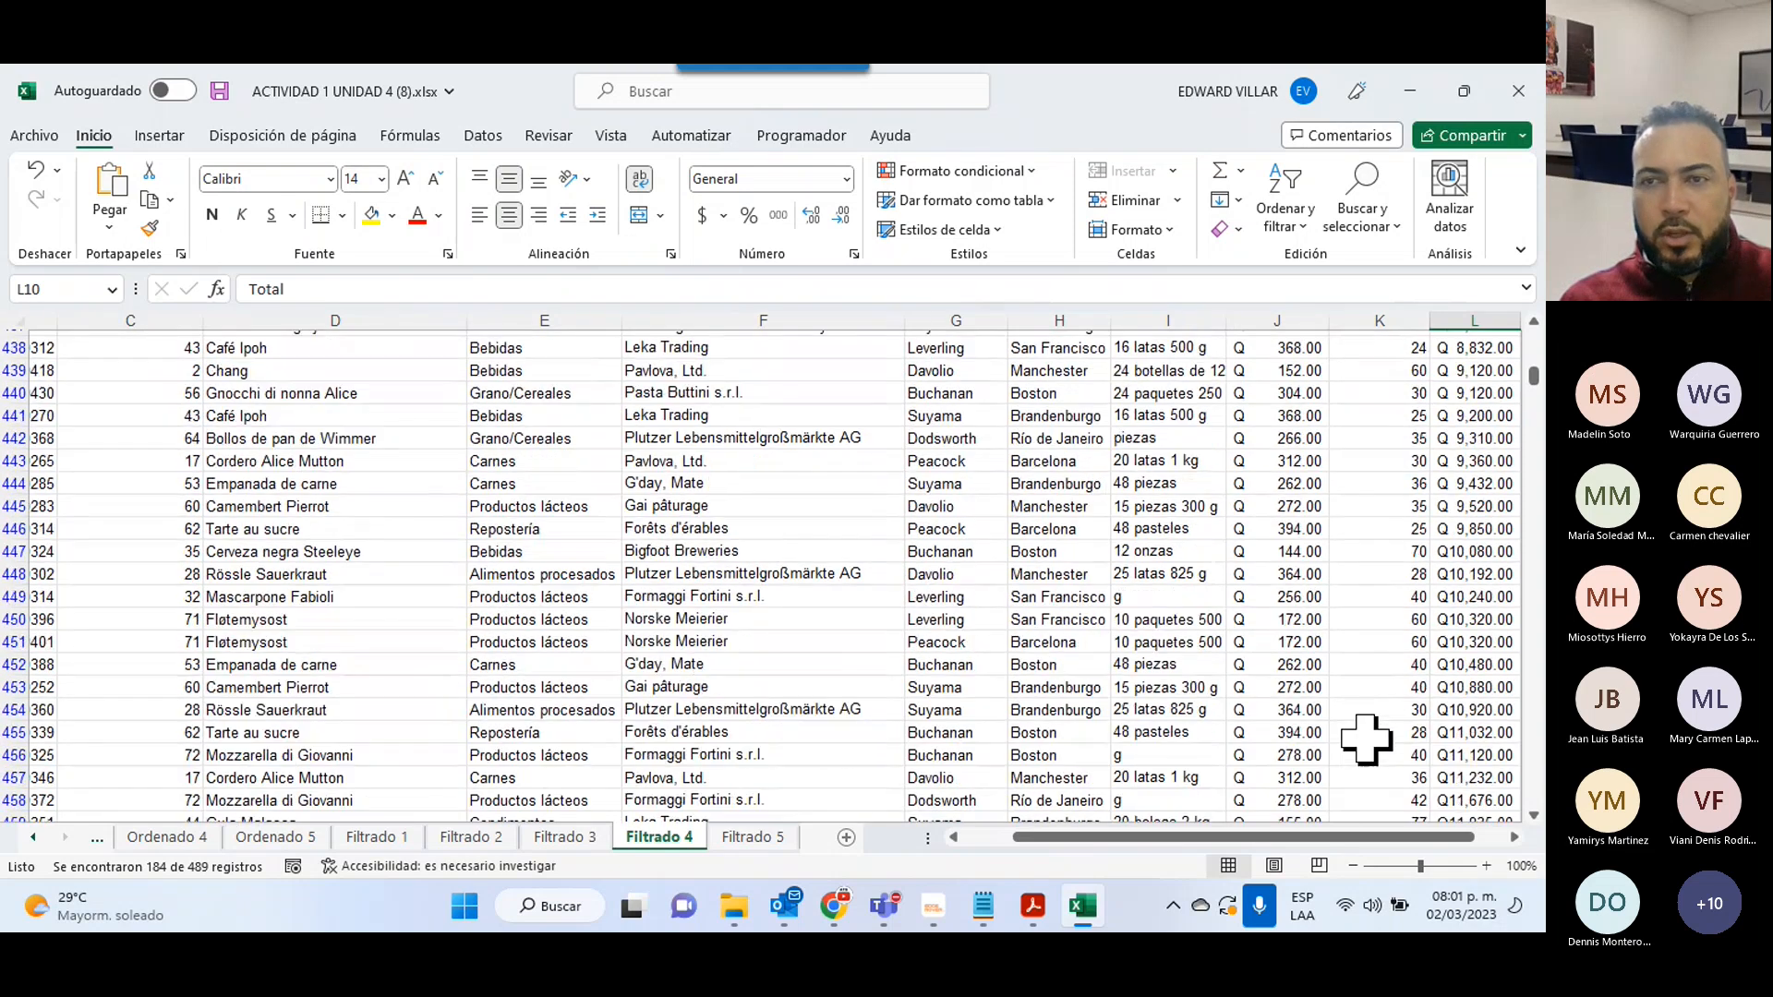
scroll(1366, 736, up, 15)
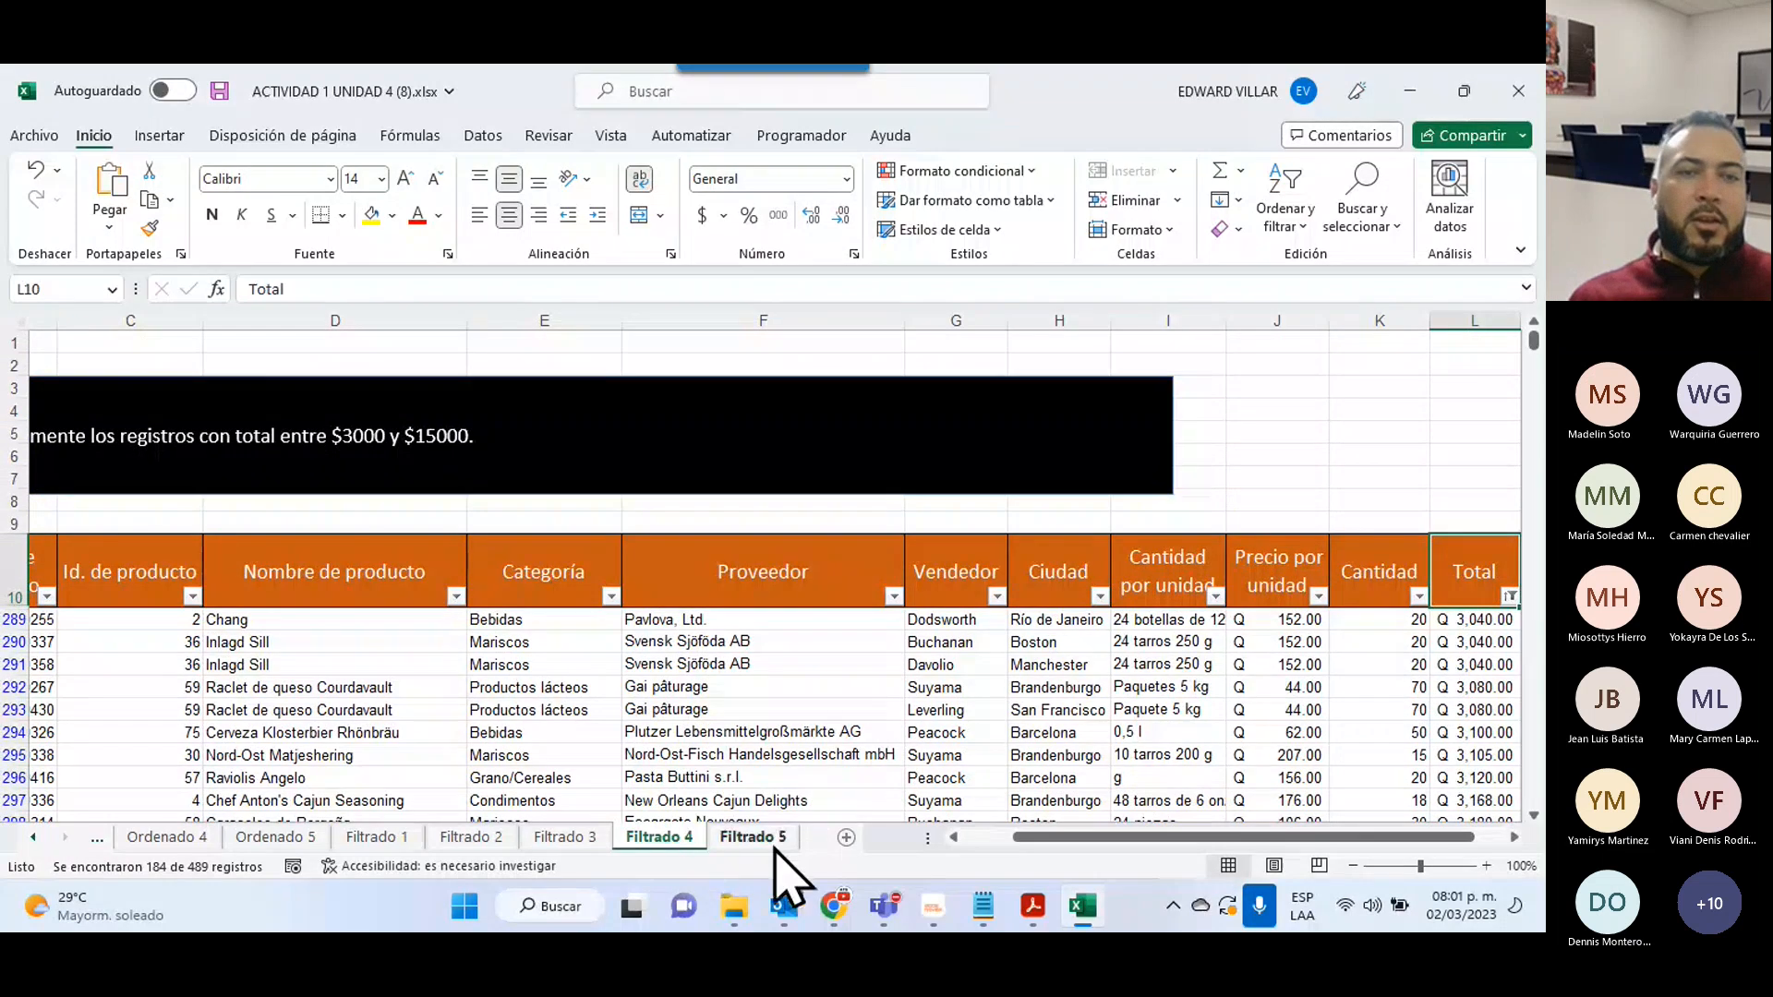
- On the Filtrado 5 sheet, sort the records by Fecha Venta from oldest to newest, expanding the selection to the adjacent data
click(773, 842)
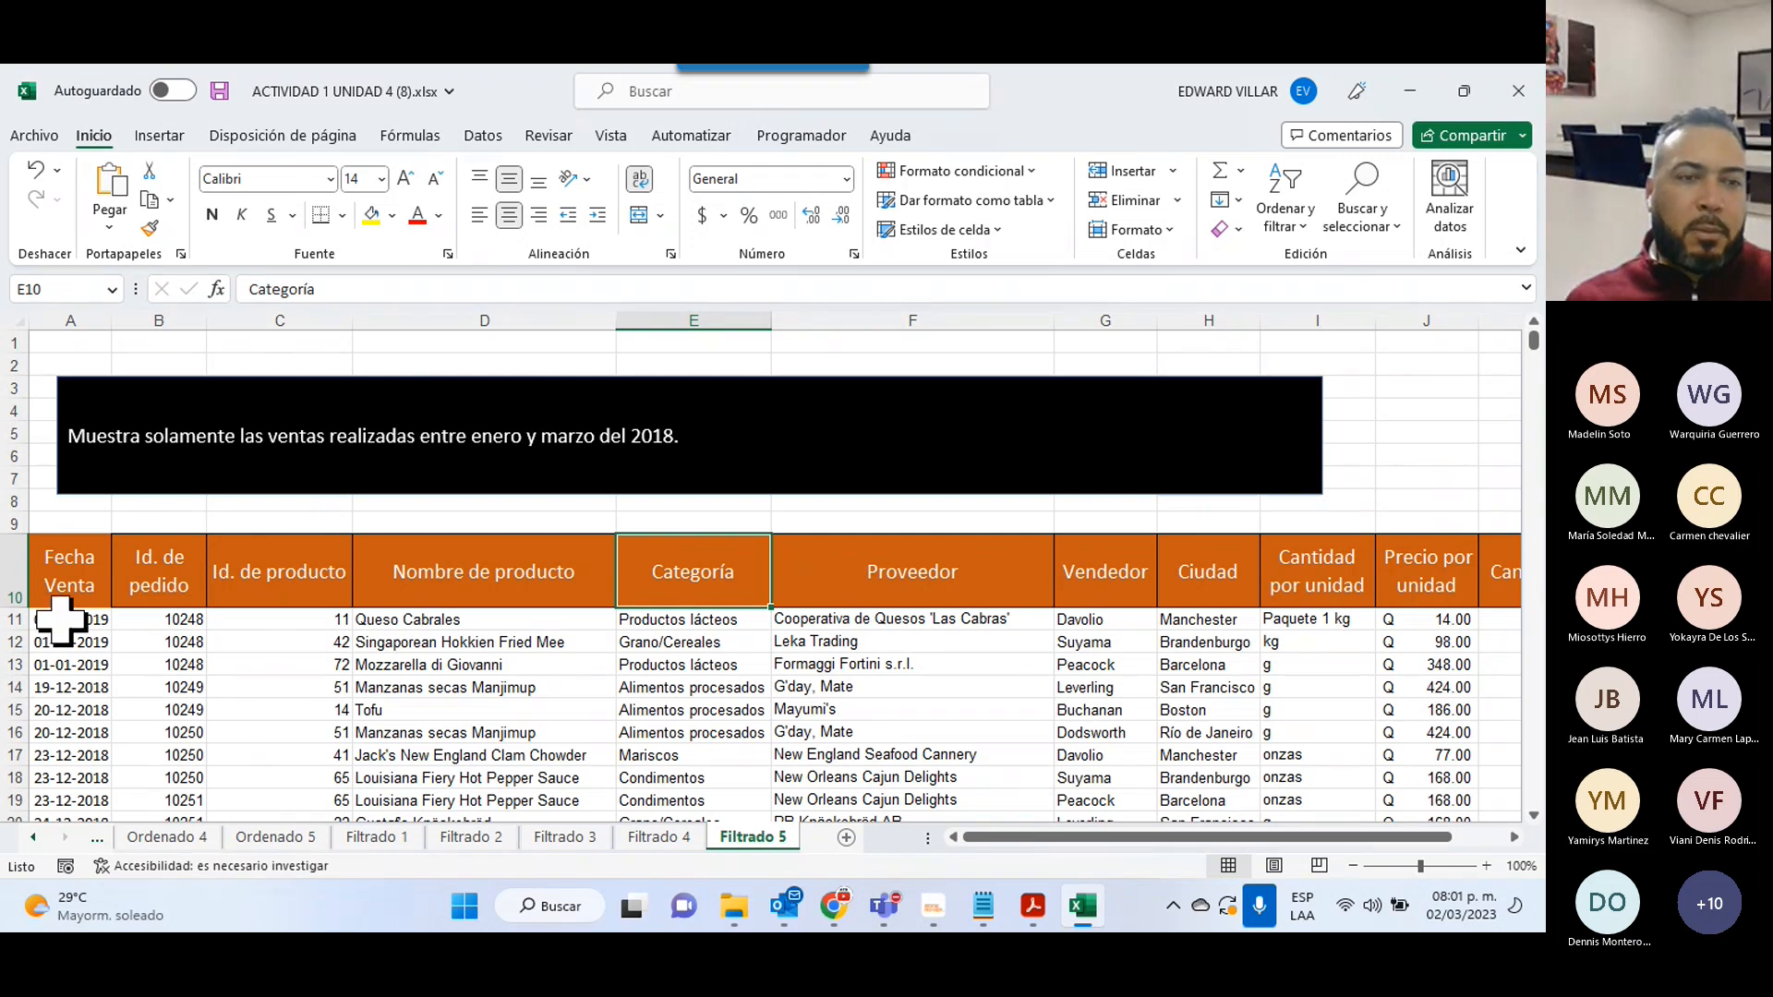
drag(63, 618, 99, 924)
drag(99, 919, 88, 812)
click(1285, 208)
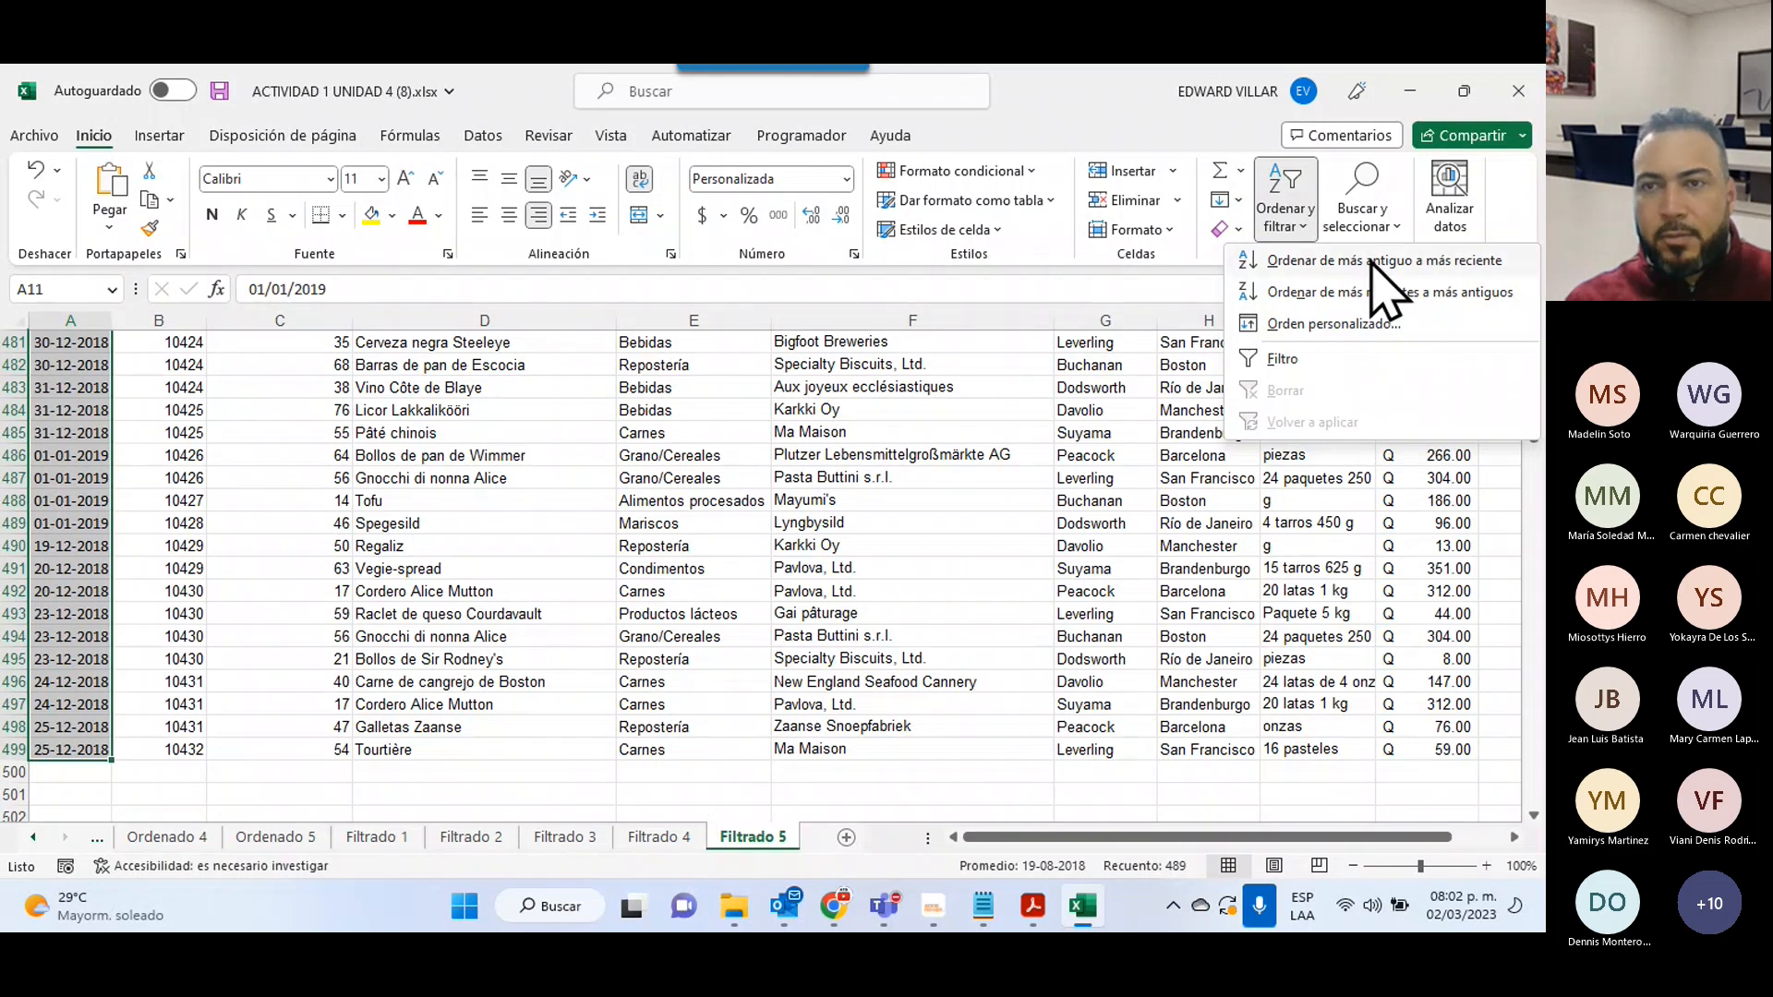
click(1455, 266)
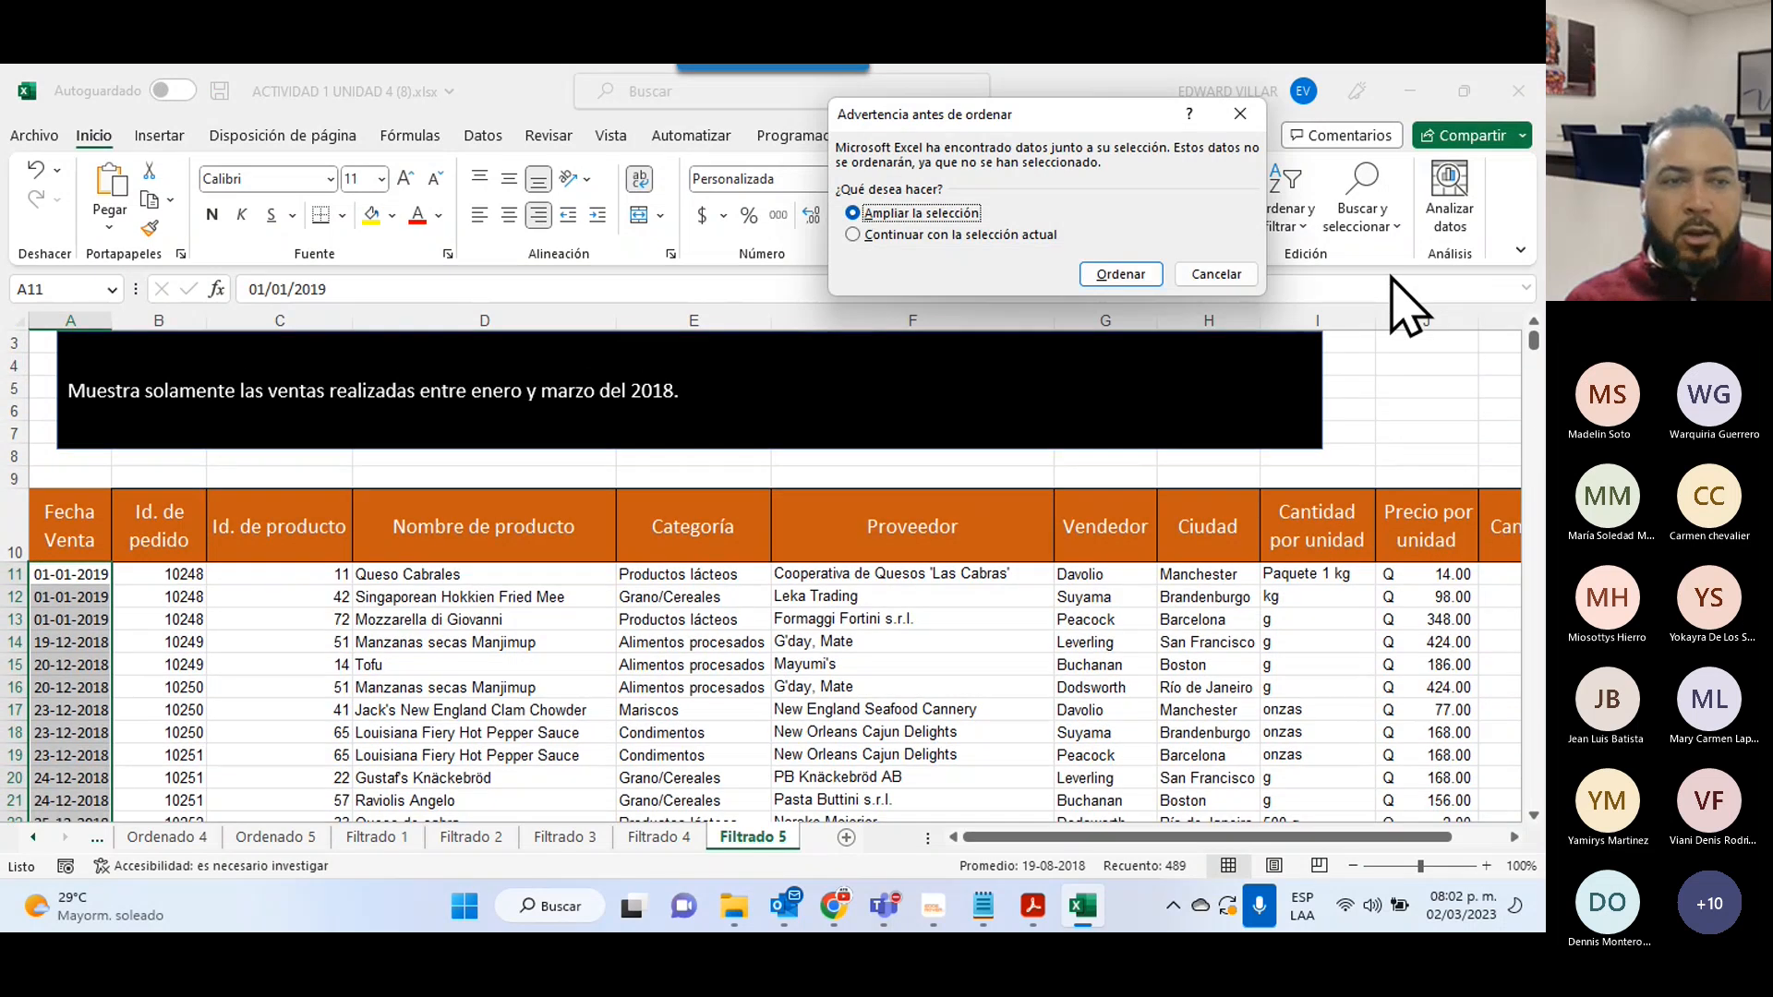
click(1128, 274)
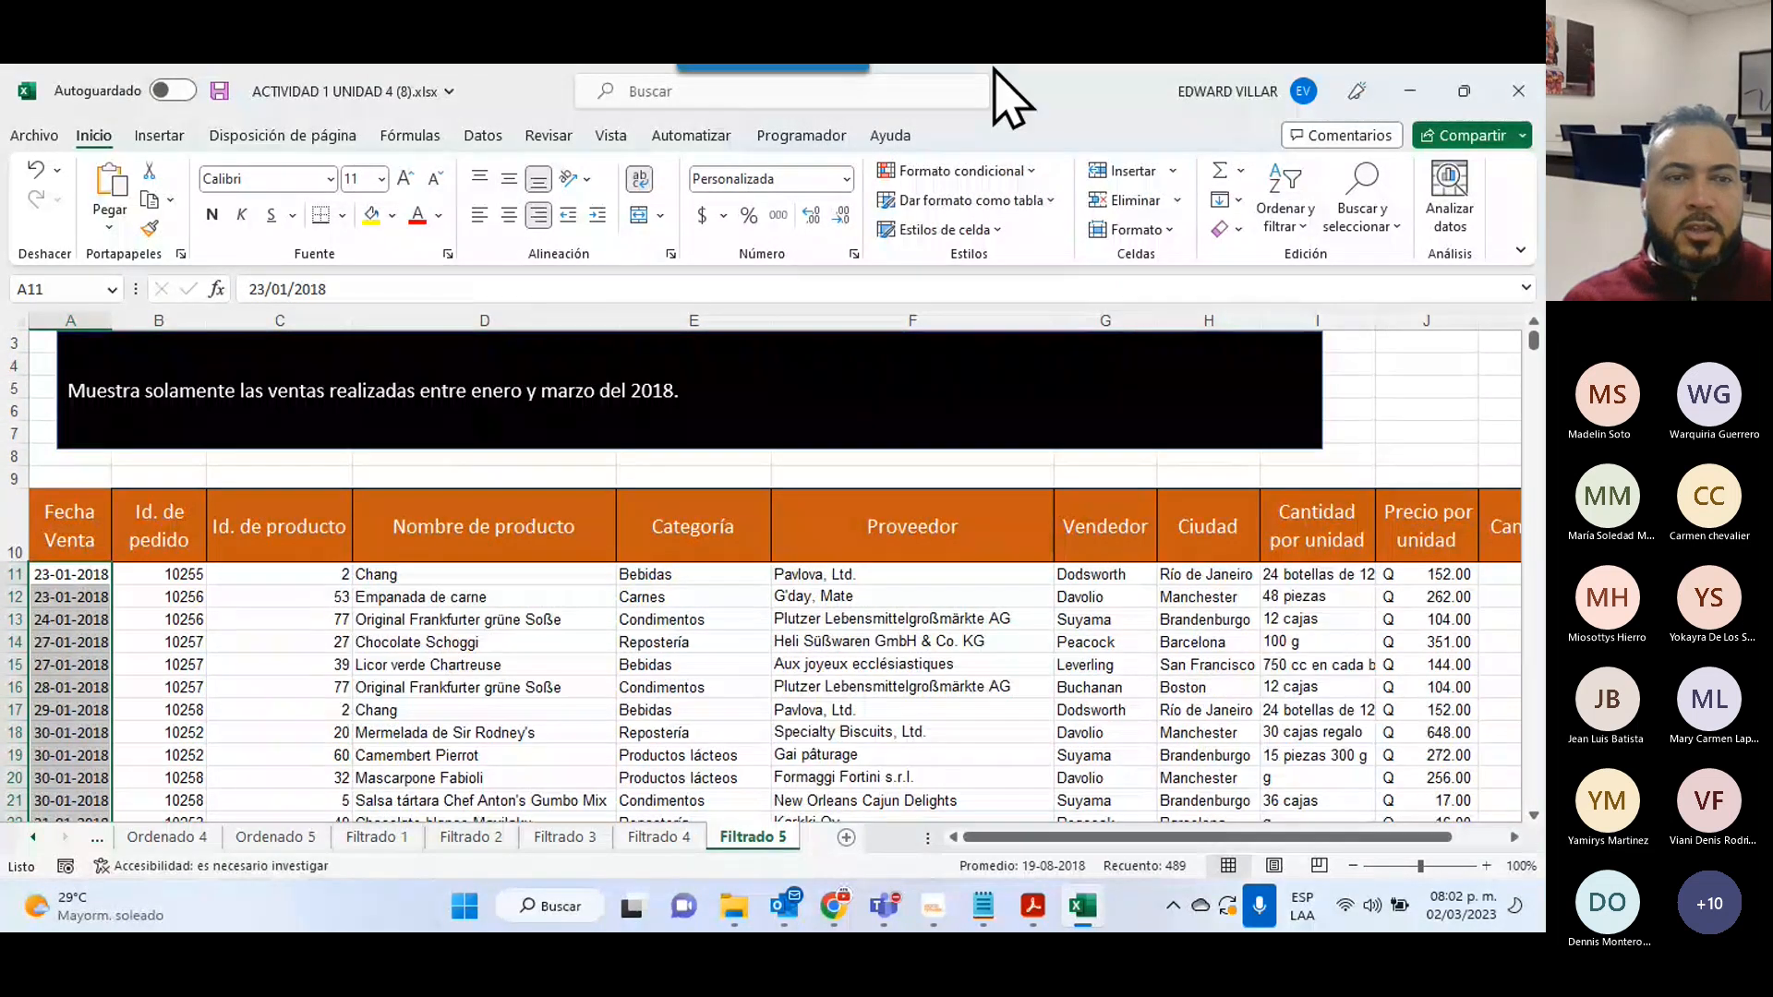
- Add filters to the header row 10 and open a Between (Entre) date filter for the Fecha Venta column
click(5, 526)
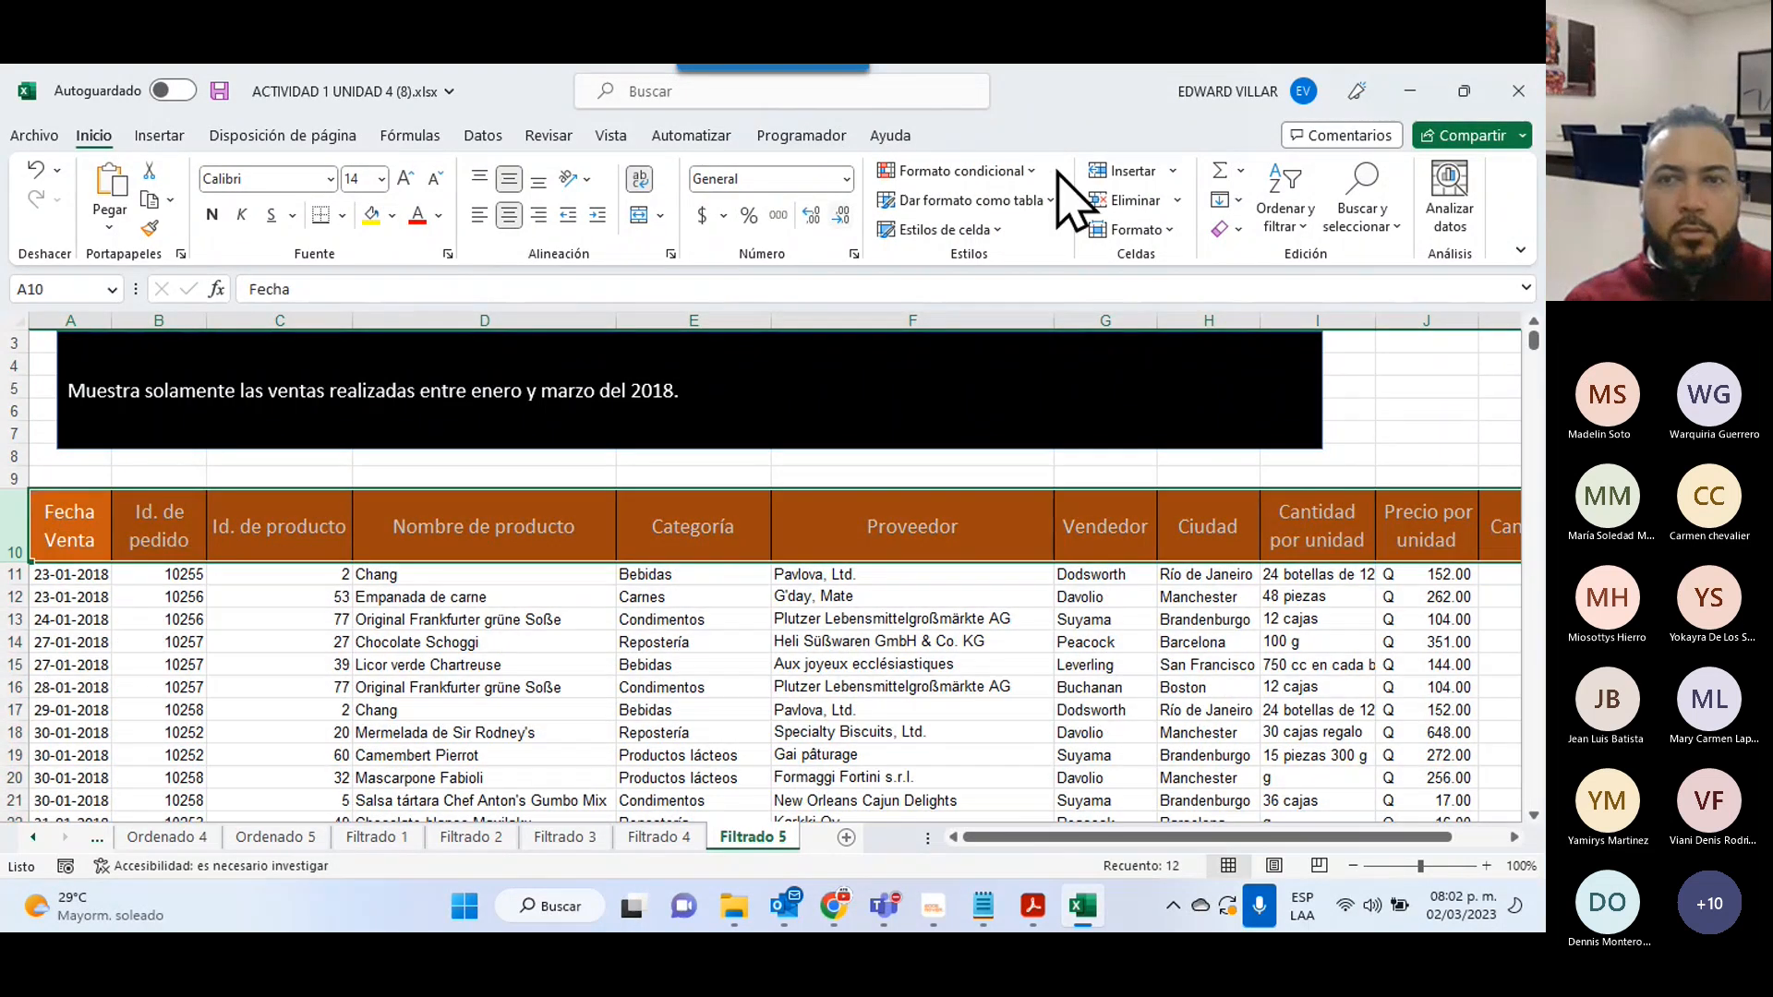
click(1285, 208)
click(1313, 360)
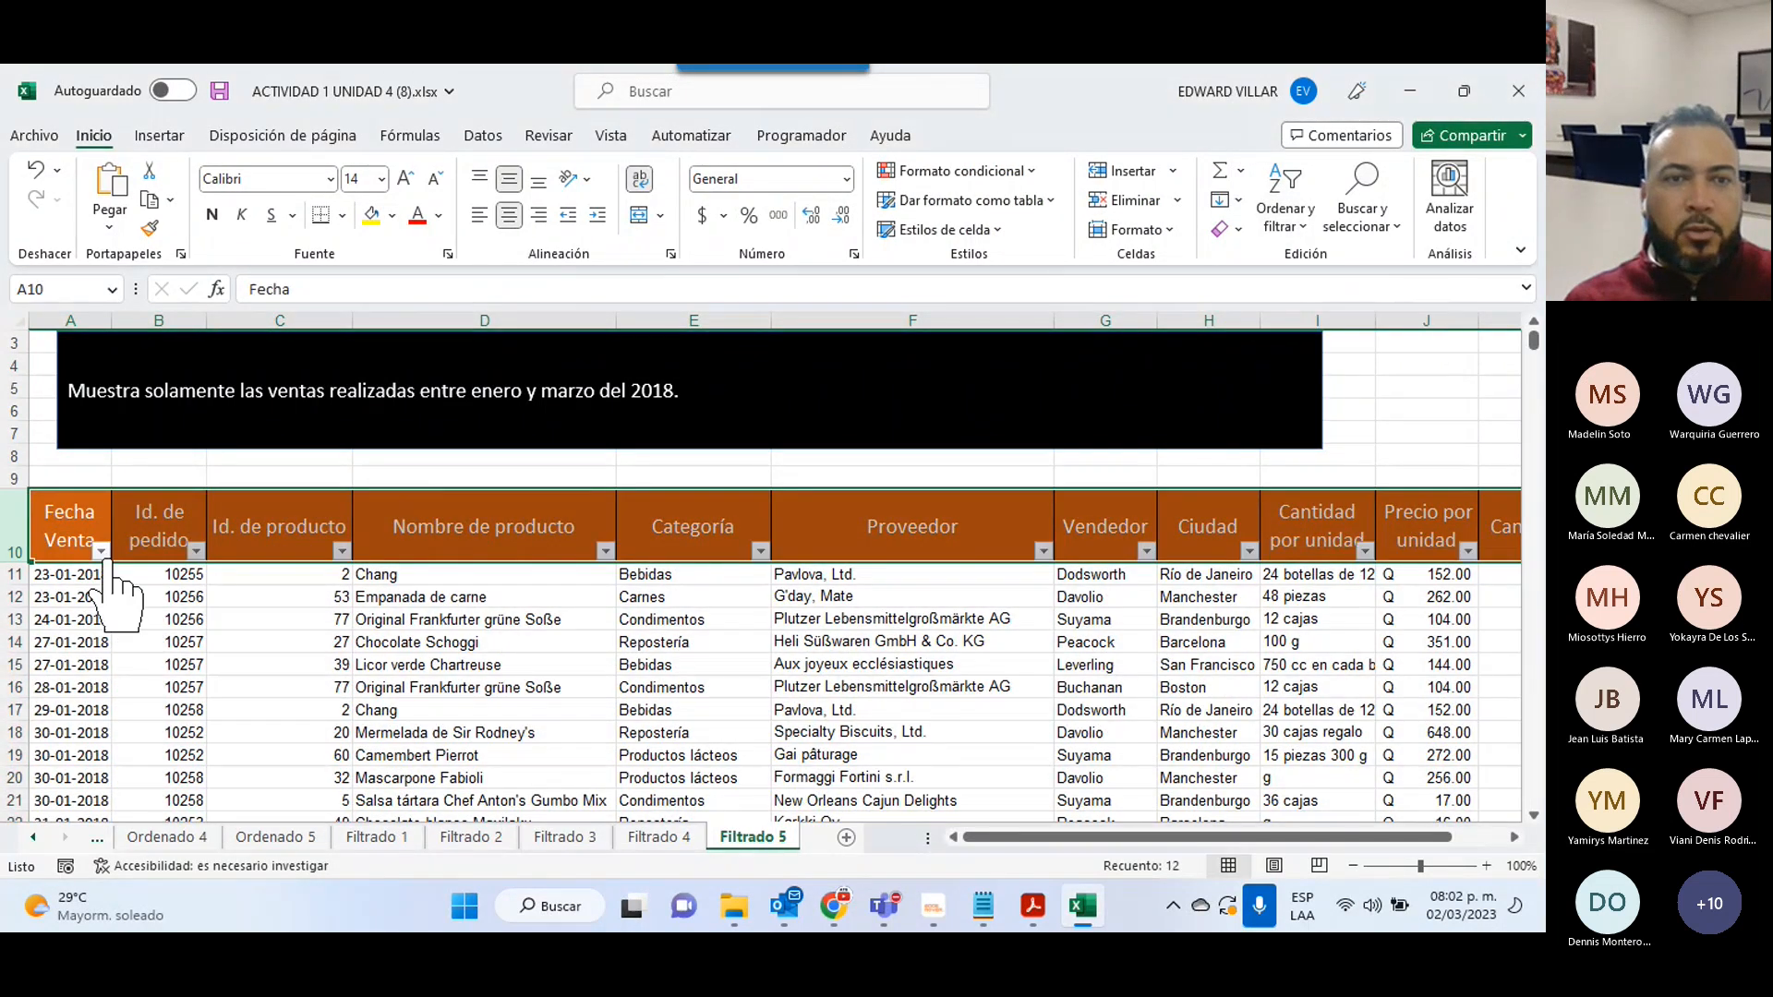
click(100, 551)
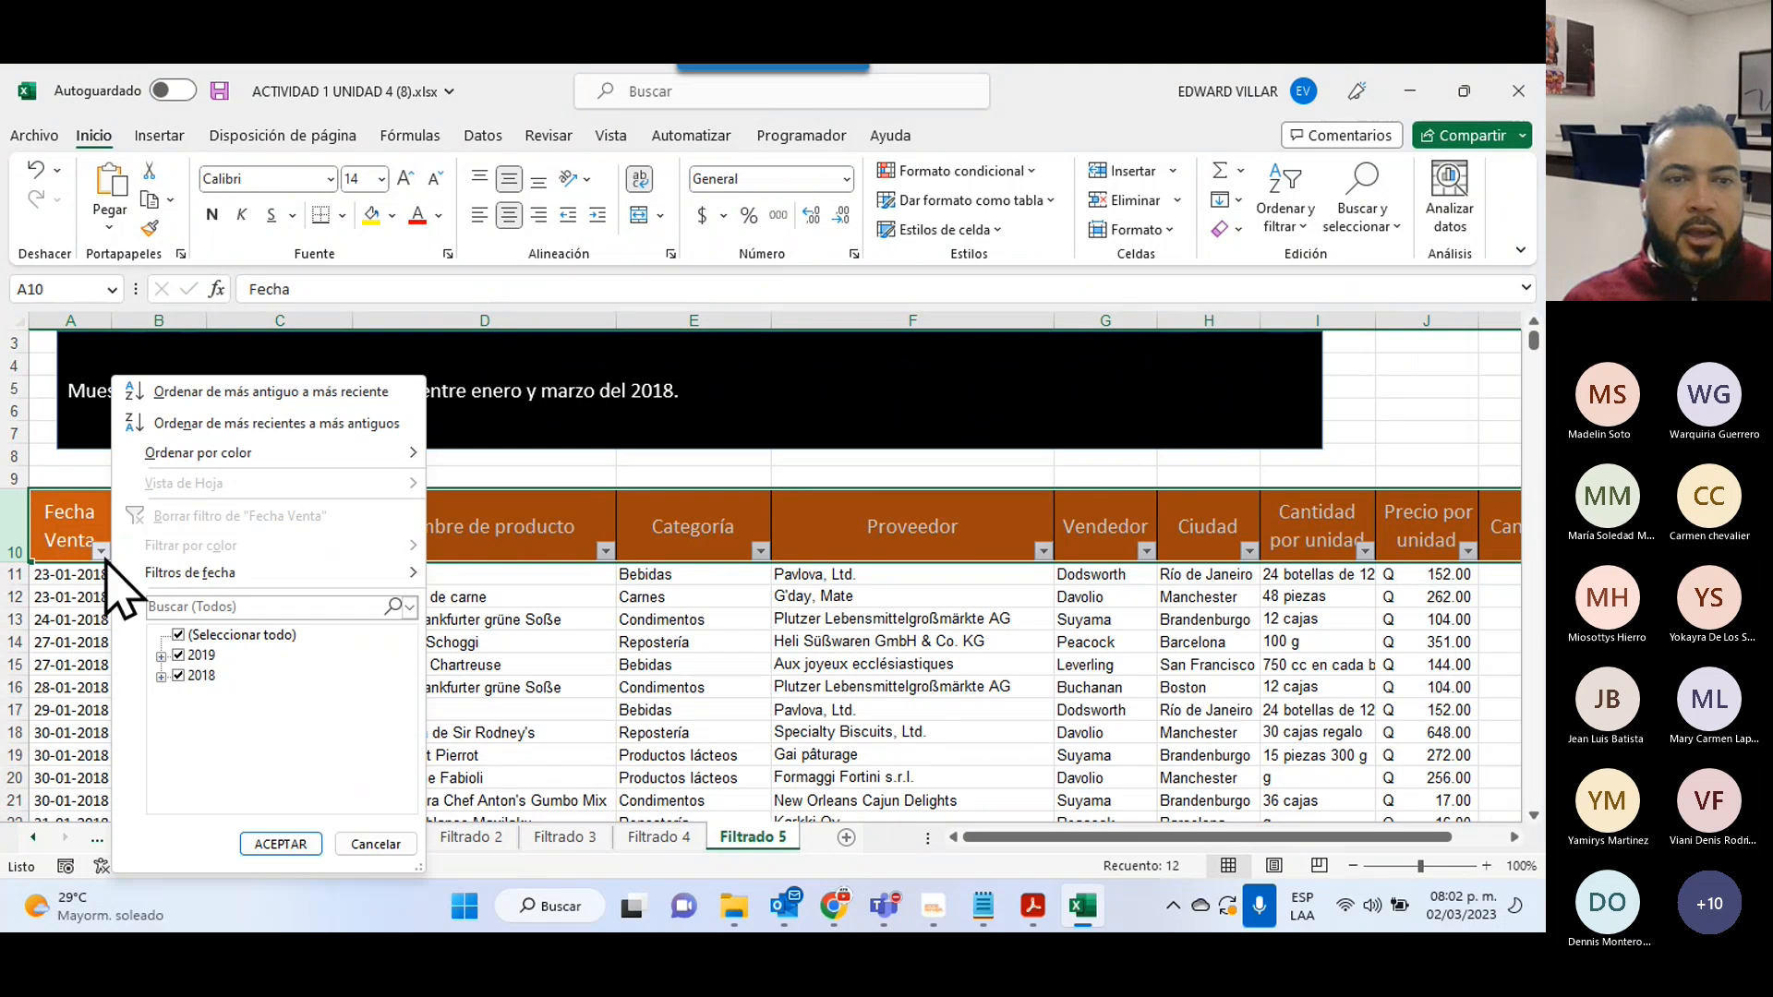
click(236, 573)
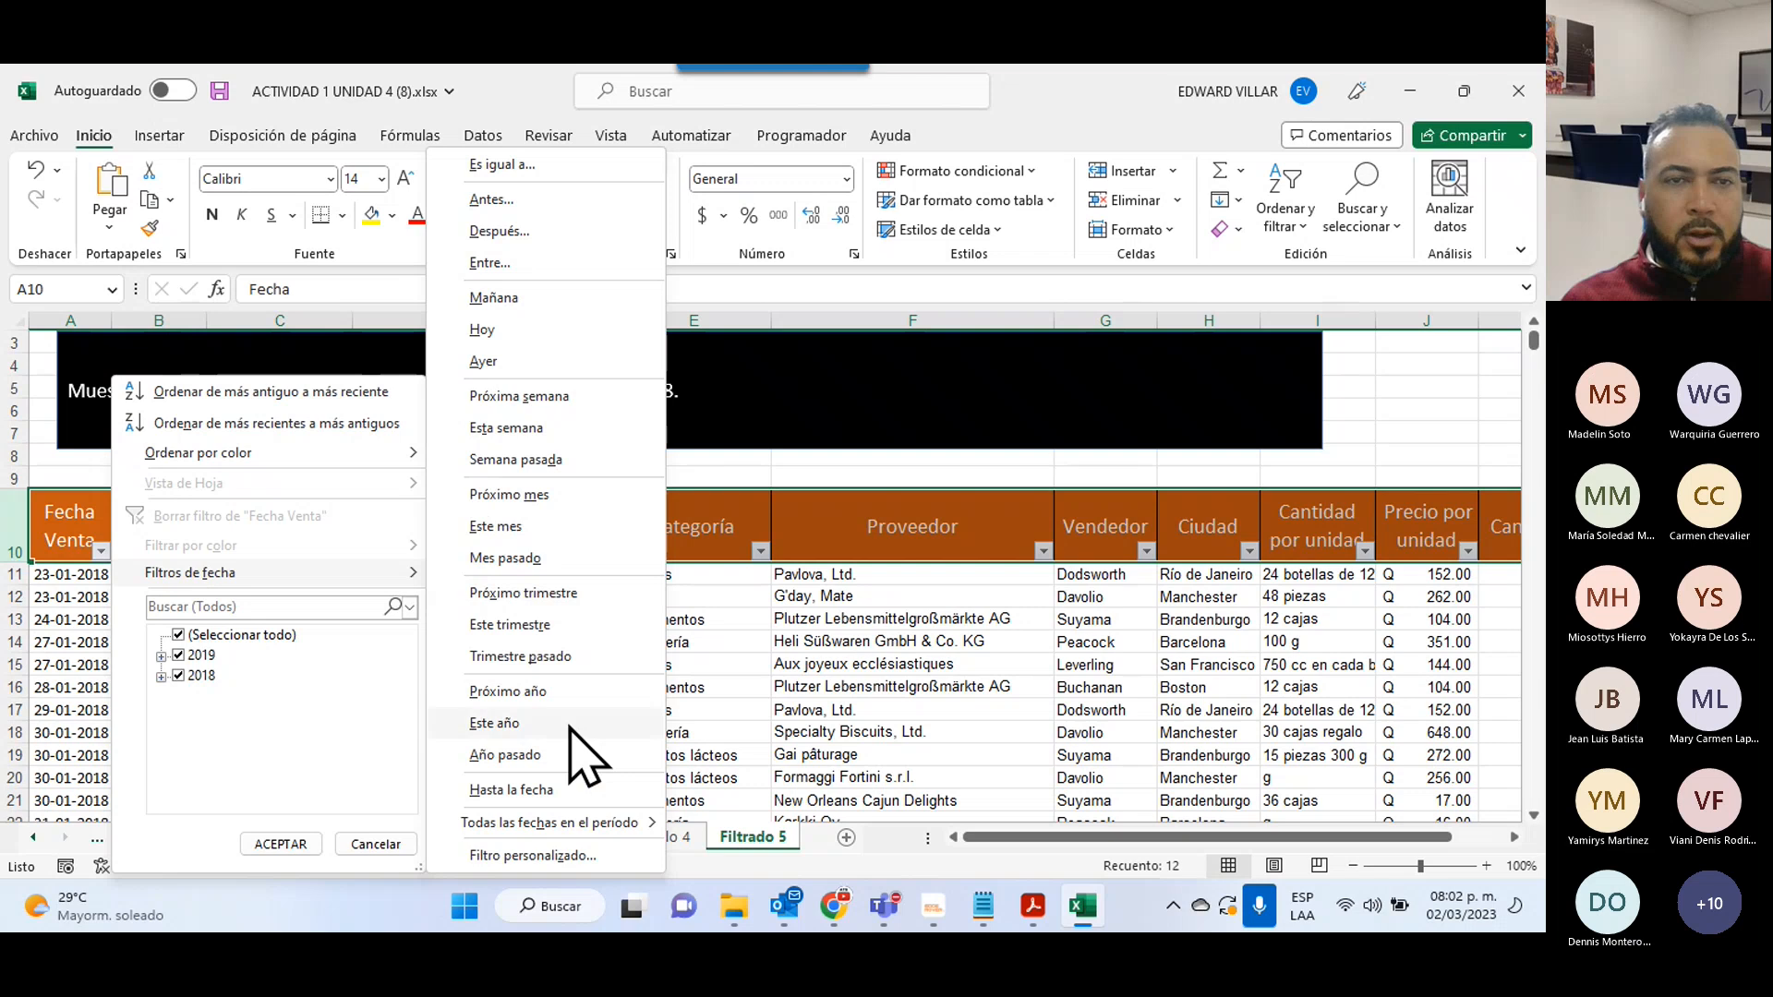
click(568, 265)
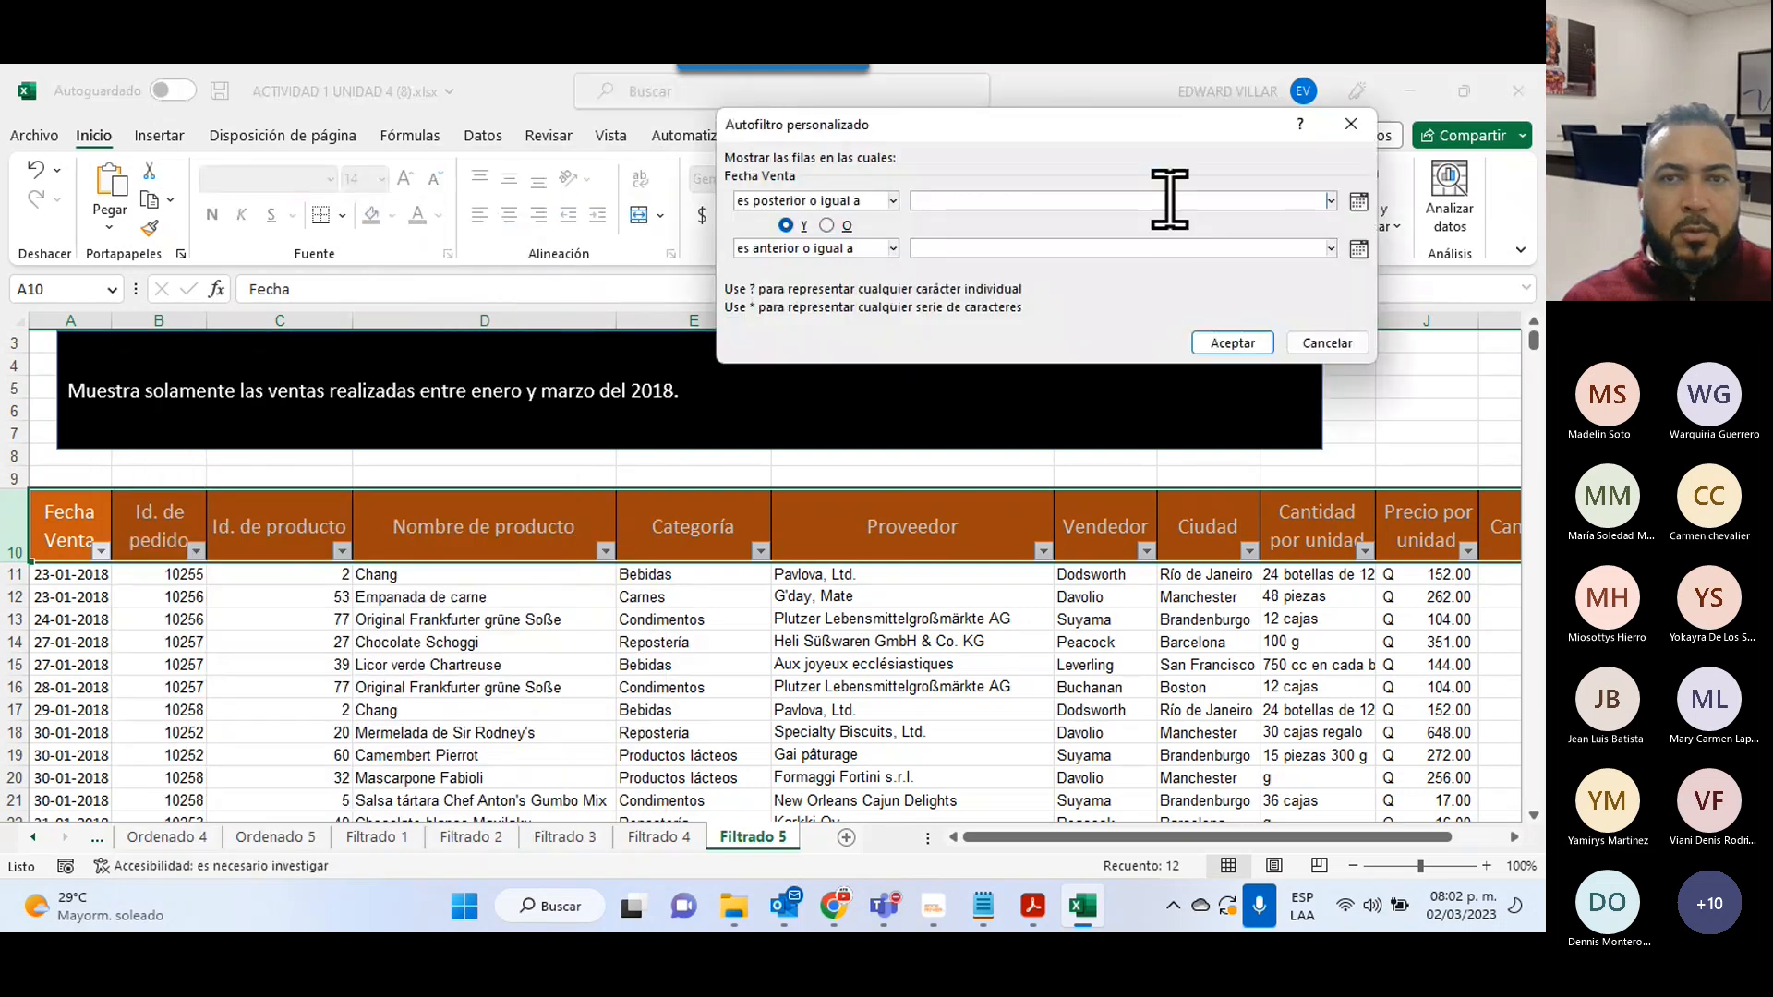
- Set the custom filter's "es posterior o igual a" date to 01/01/2018
click(1358, 201)
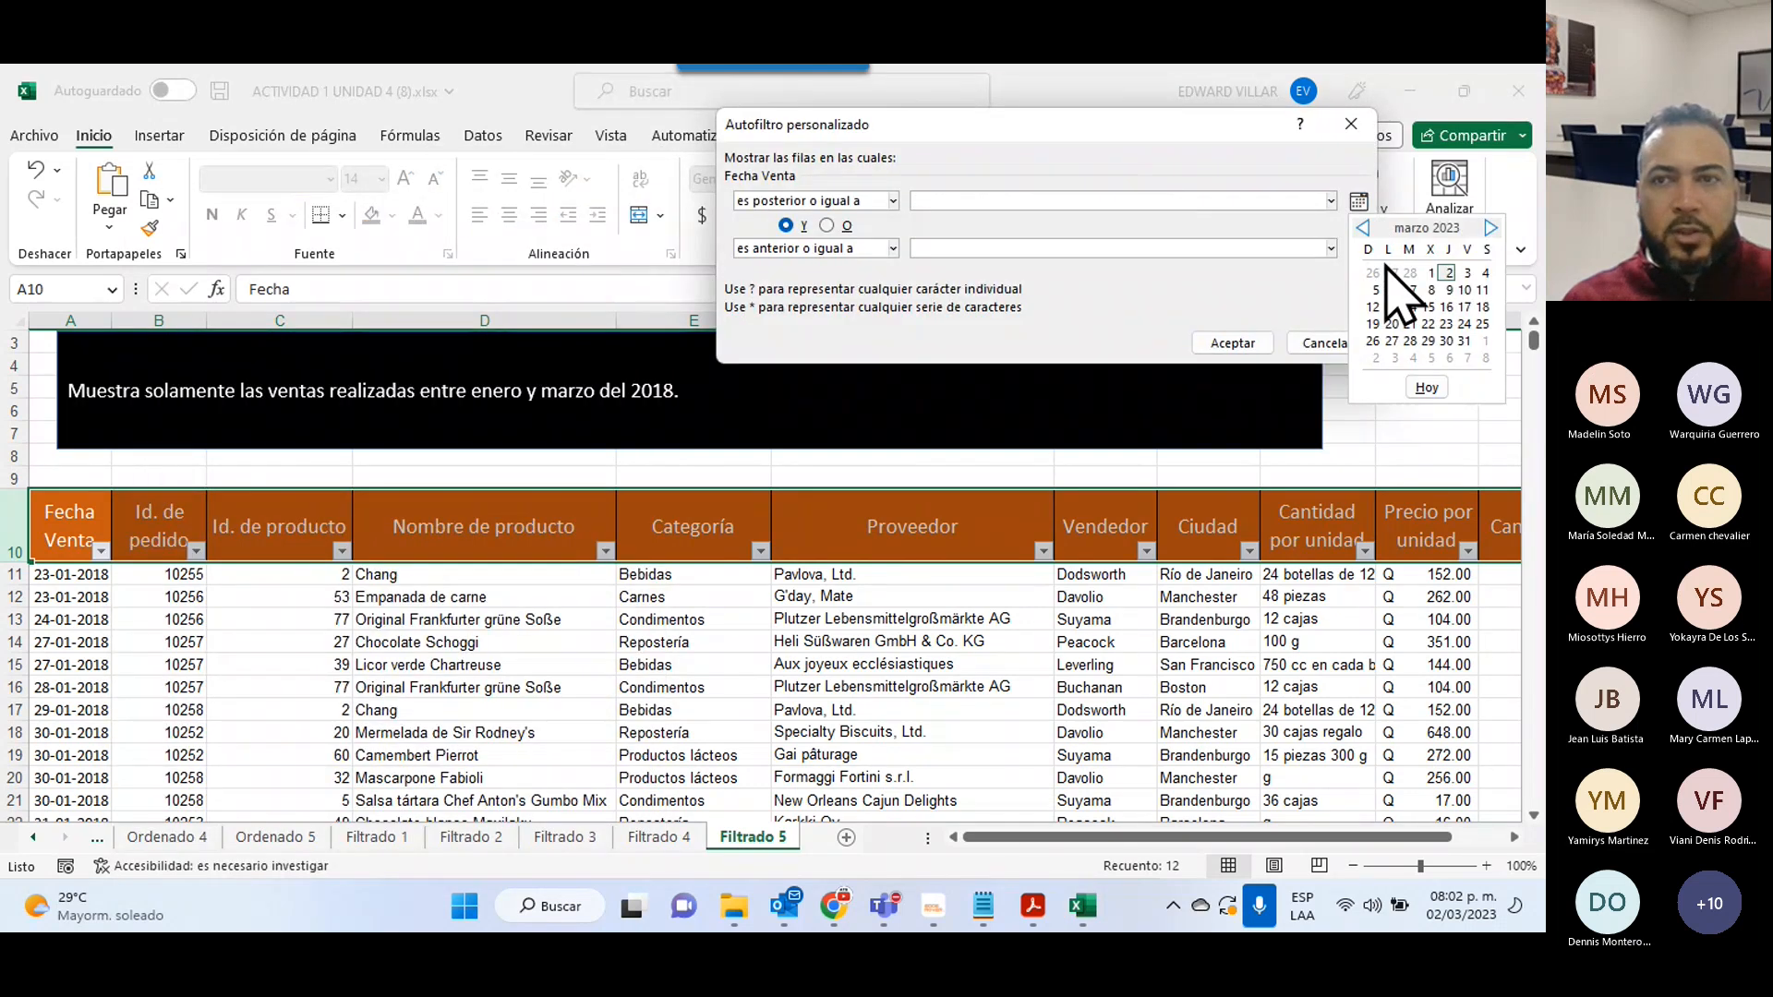
click(1430, 273)
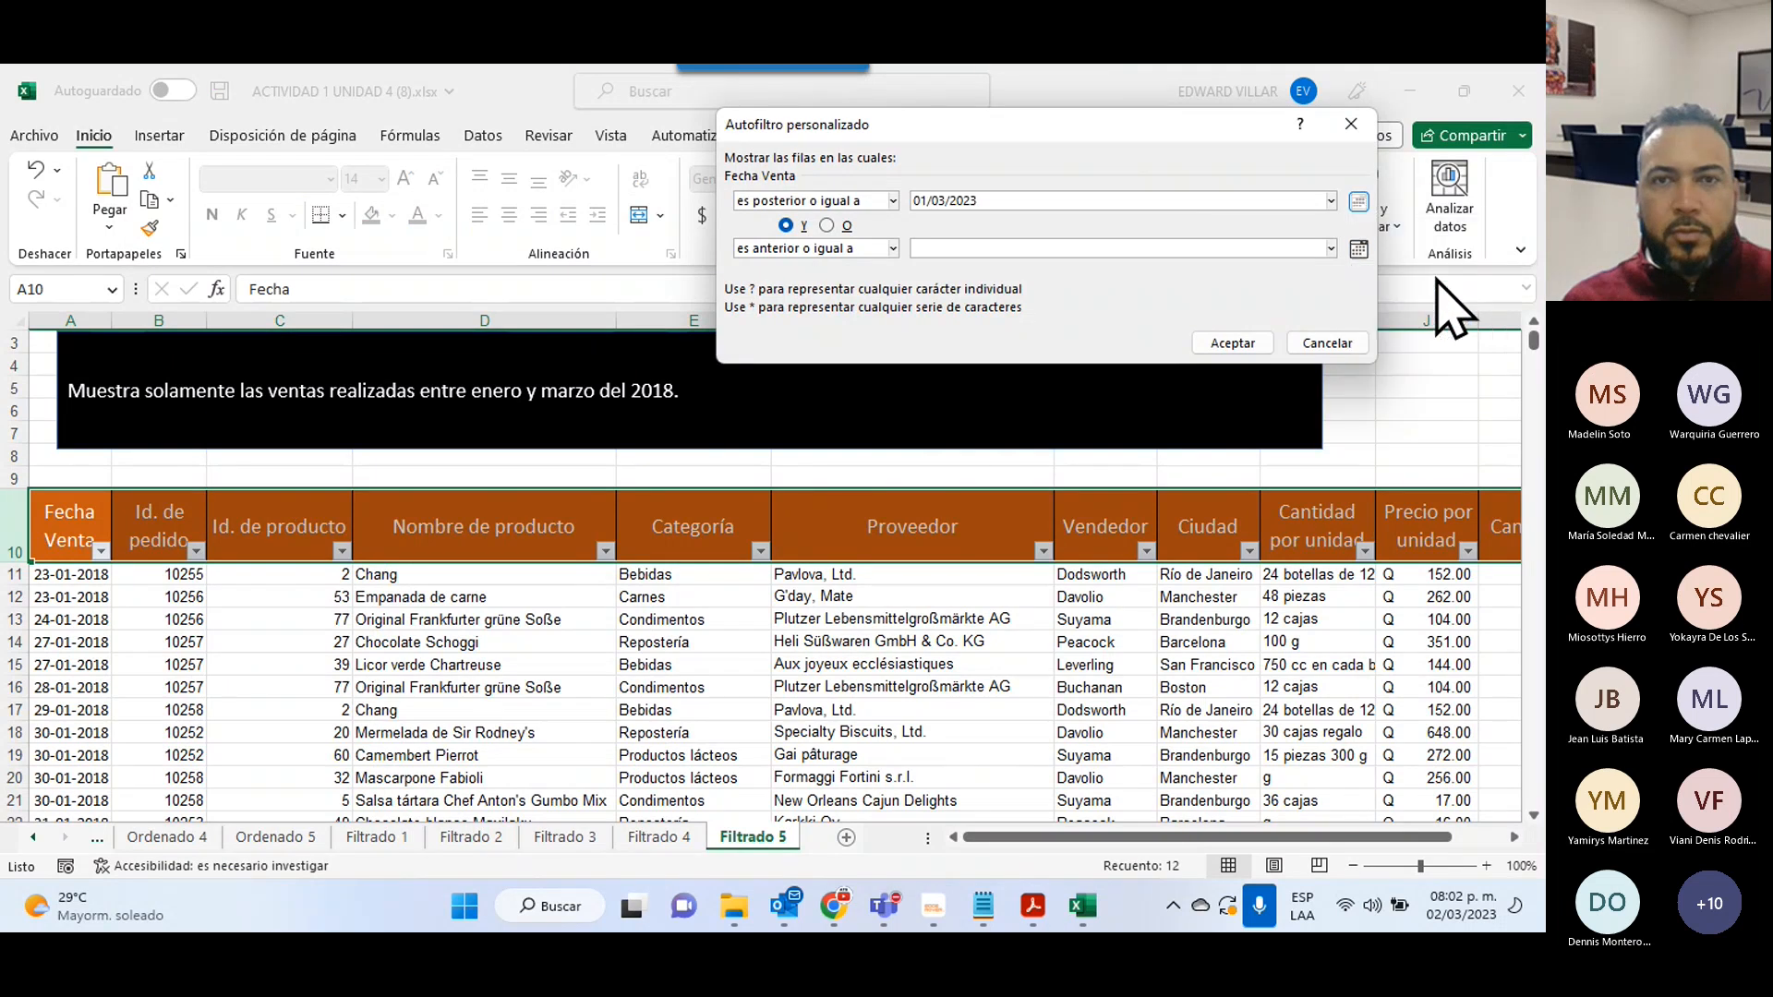
click(946, 199)
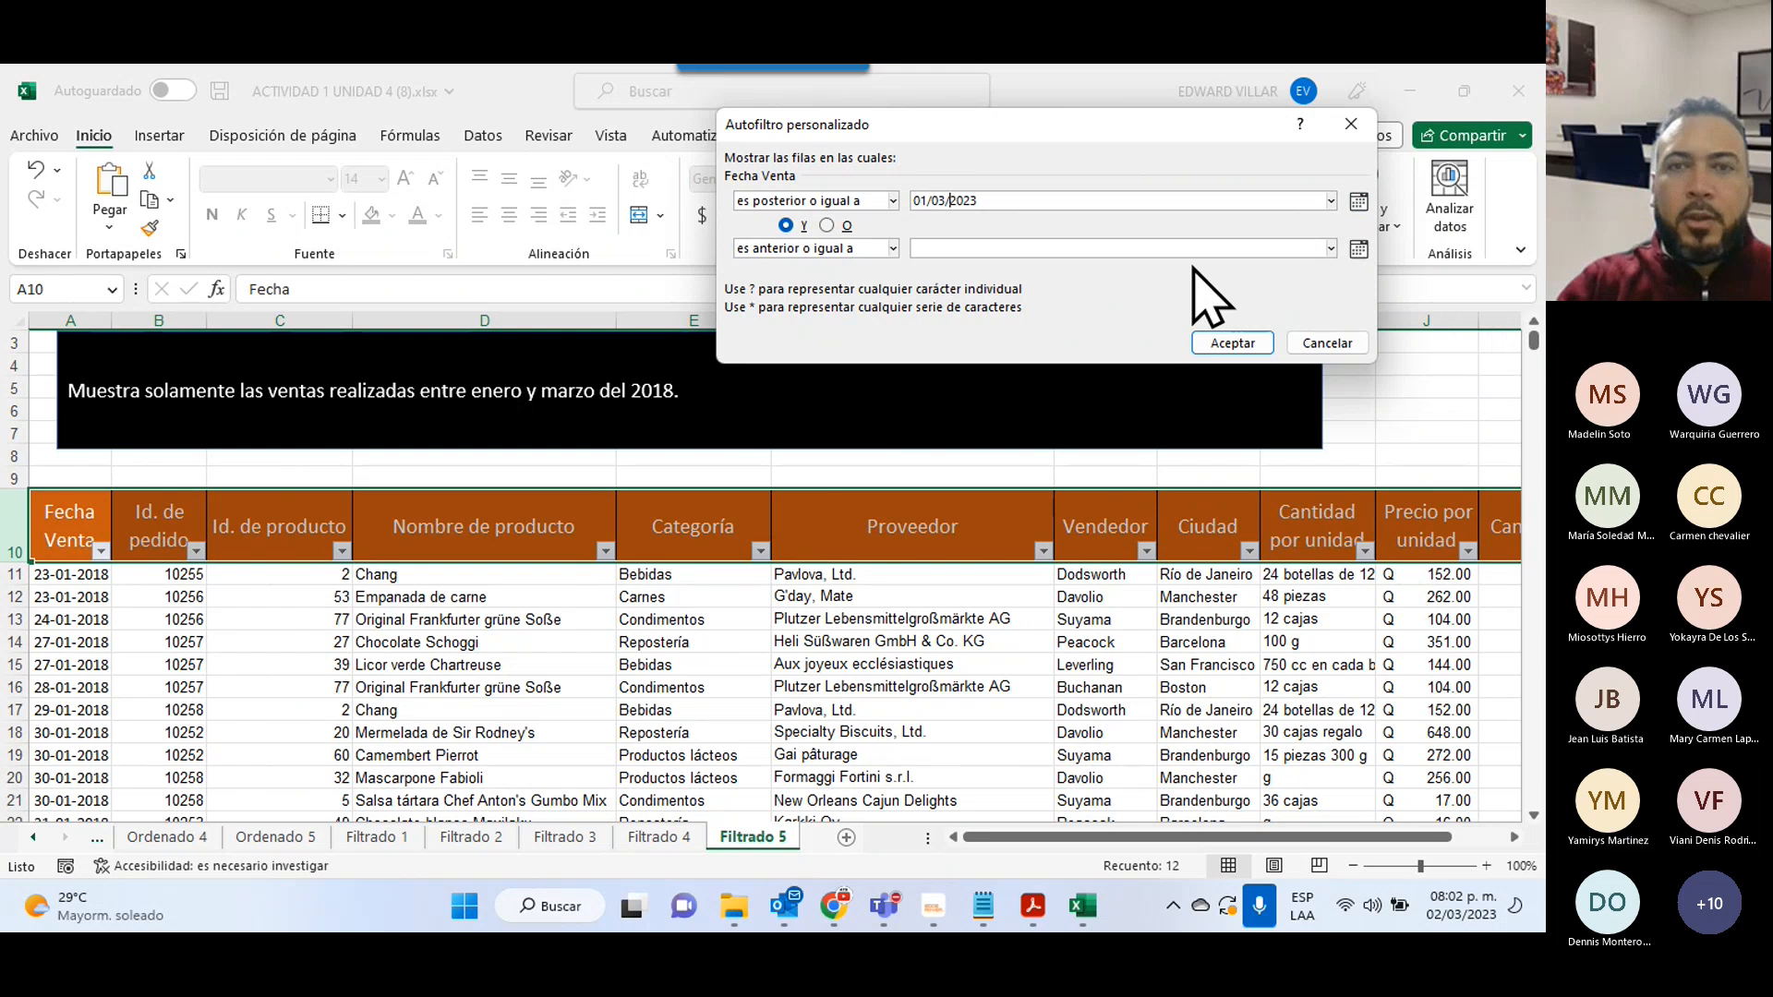
key(BackSpace)
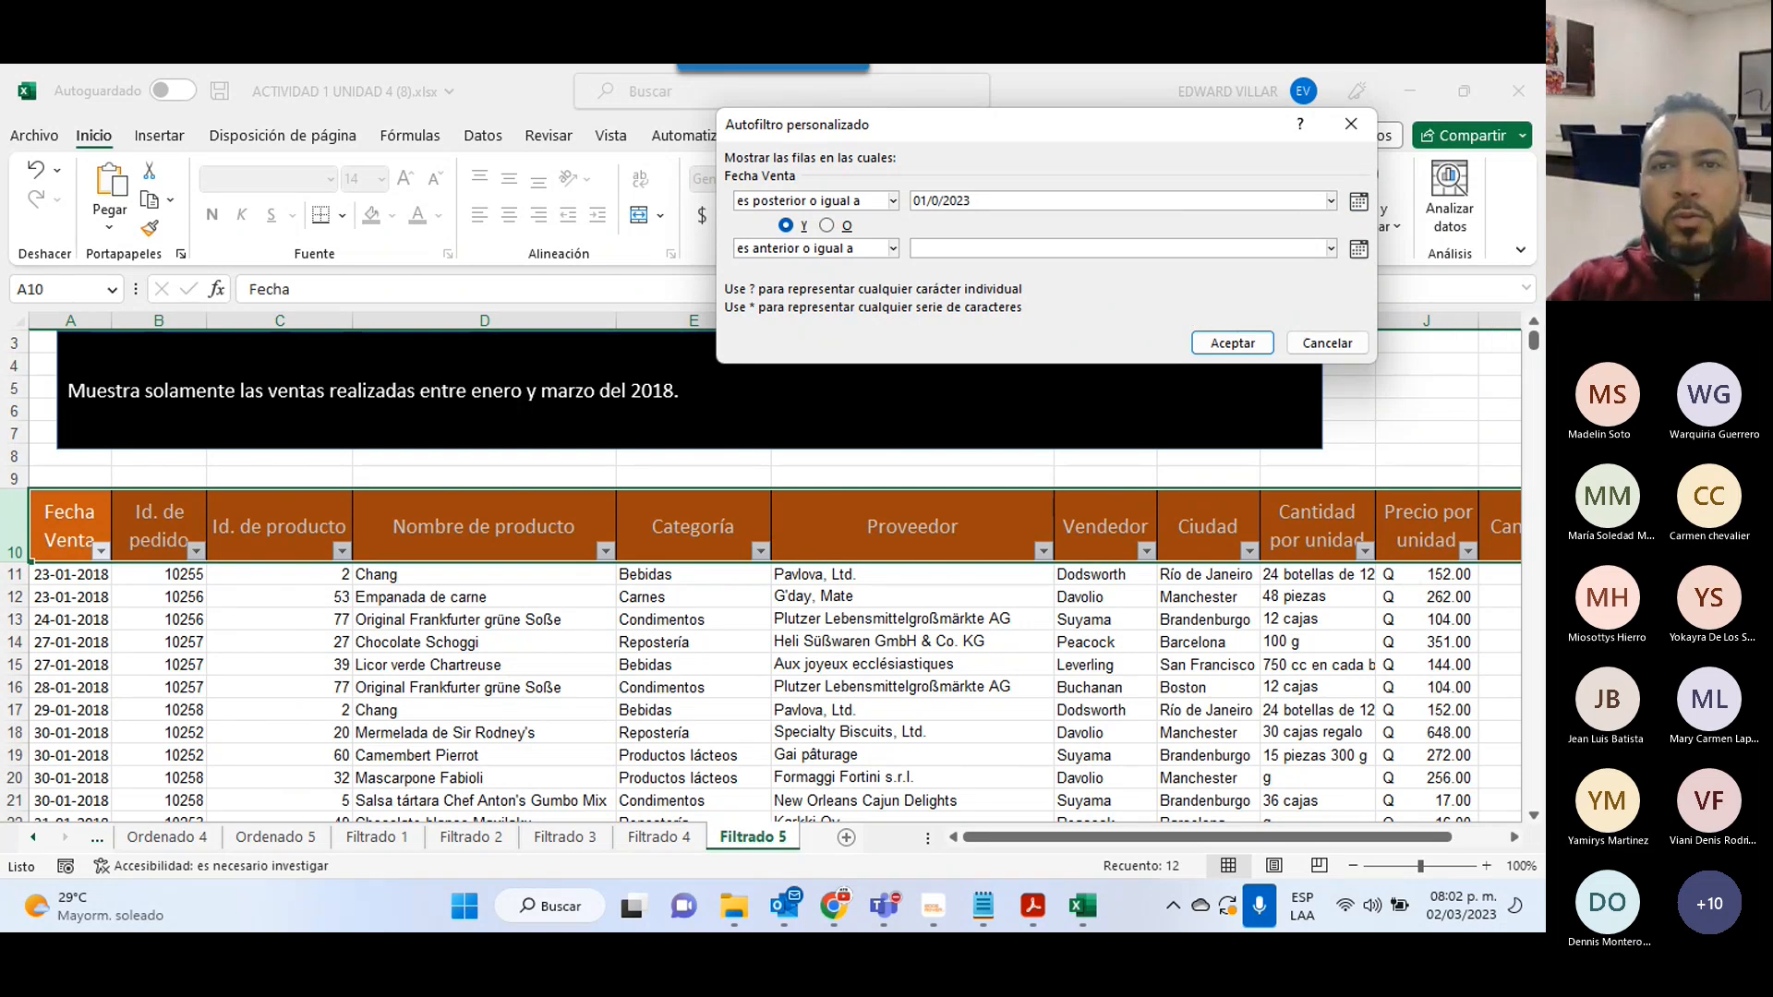
text(1)
key(End)
key(BackSpace)
key(BackSpace)
text(18)
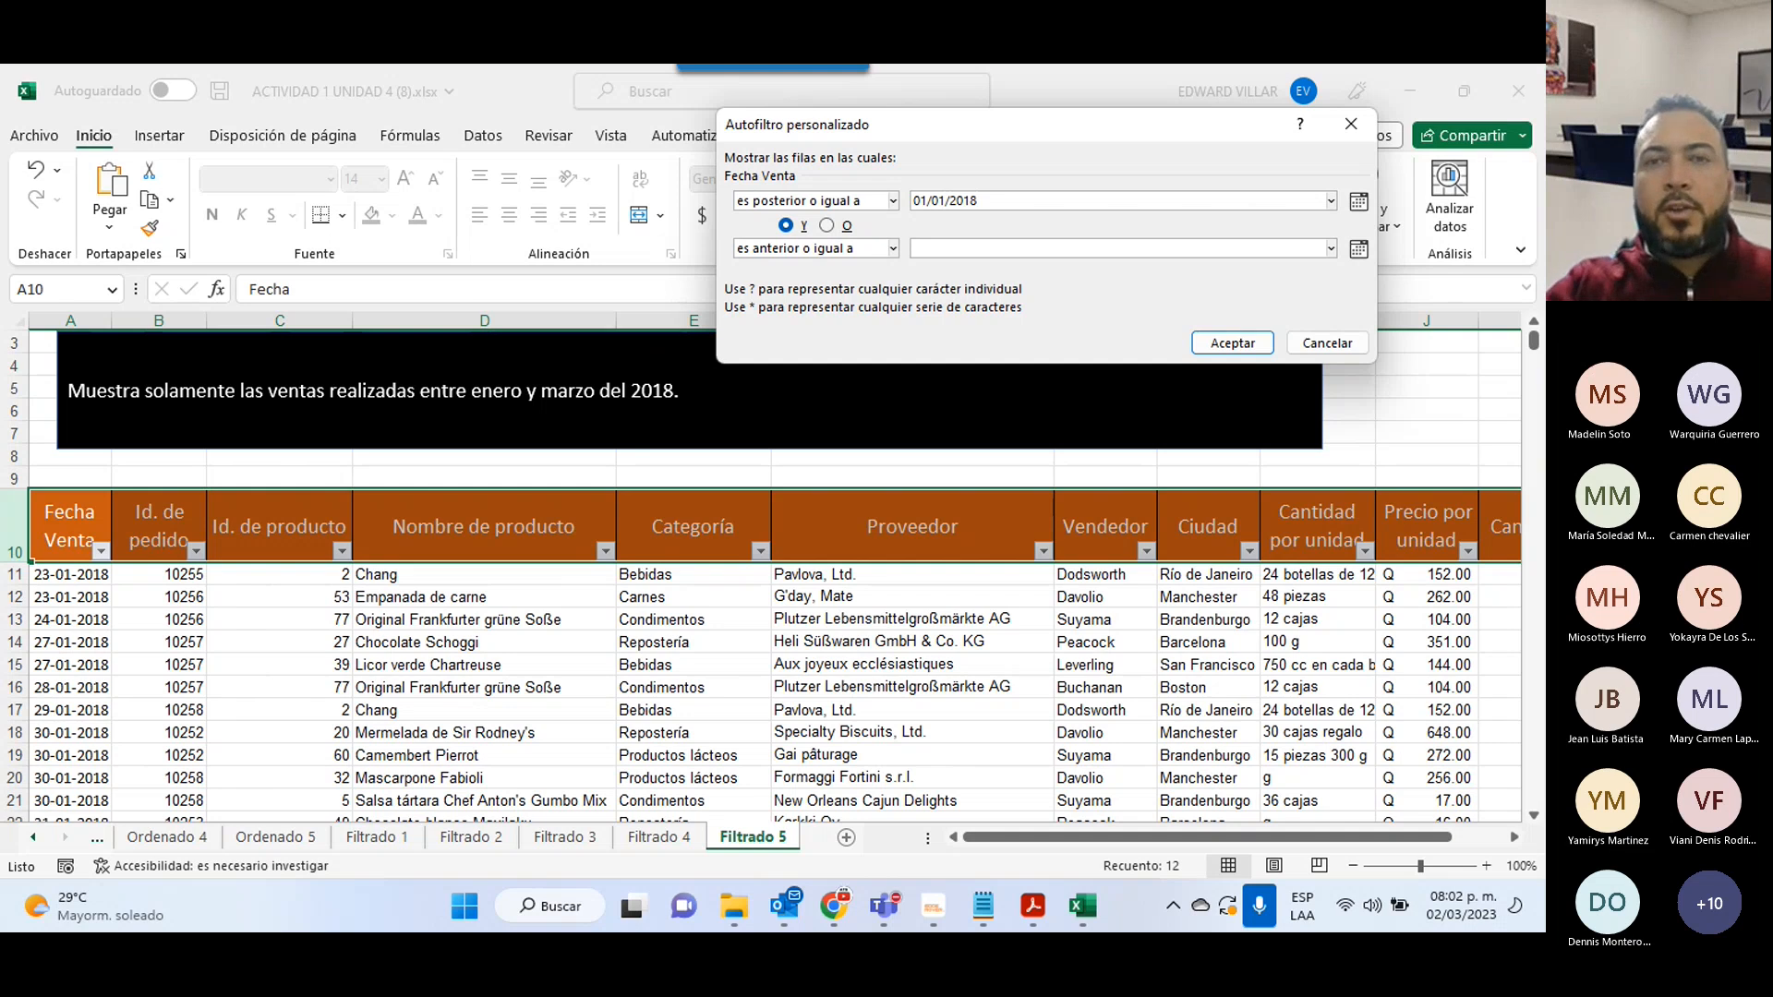
- Copy the start date into the "es anterior o igual a" condition, change it to 31/03/2018, and apply the date filter
key(shift+Home)
key(ctrl+c)
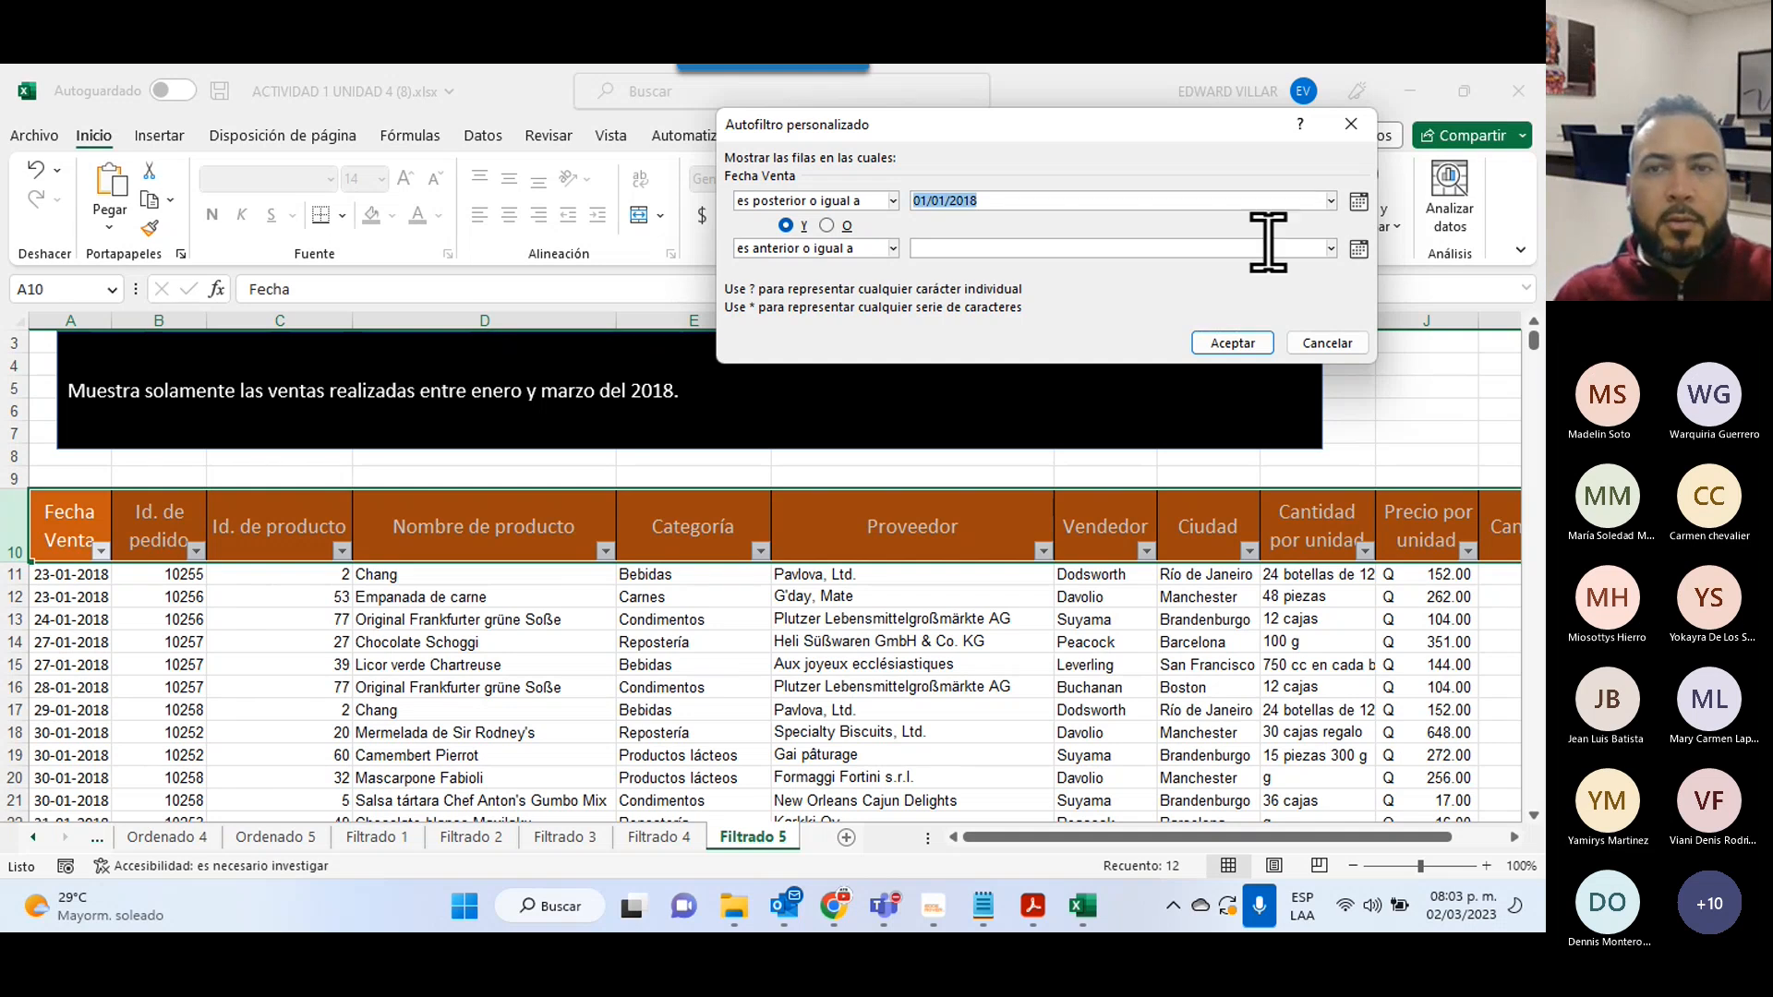
click(1231, 245)
key(ctrl+v)
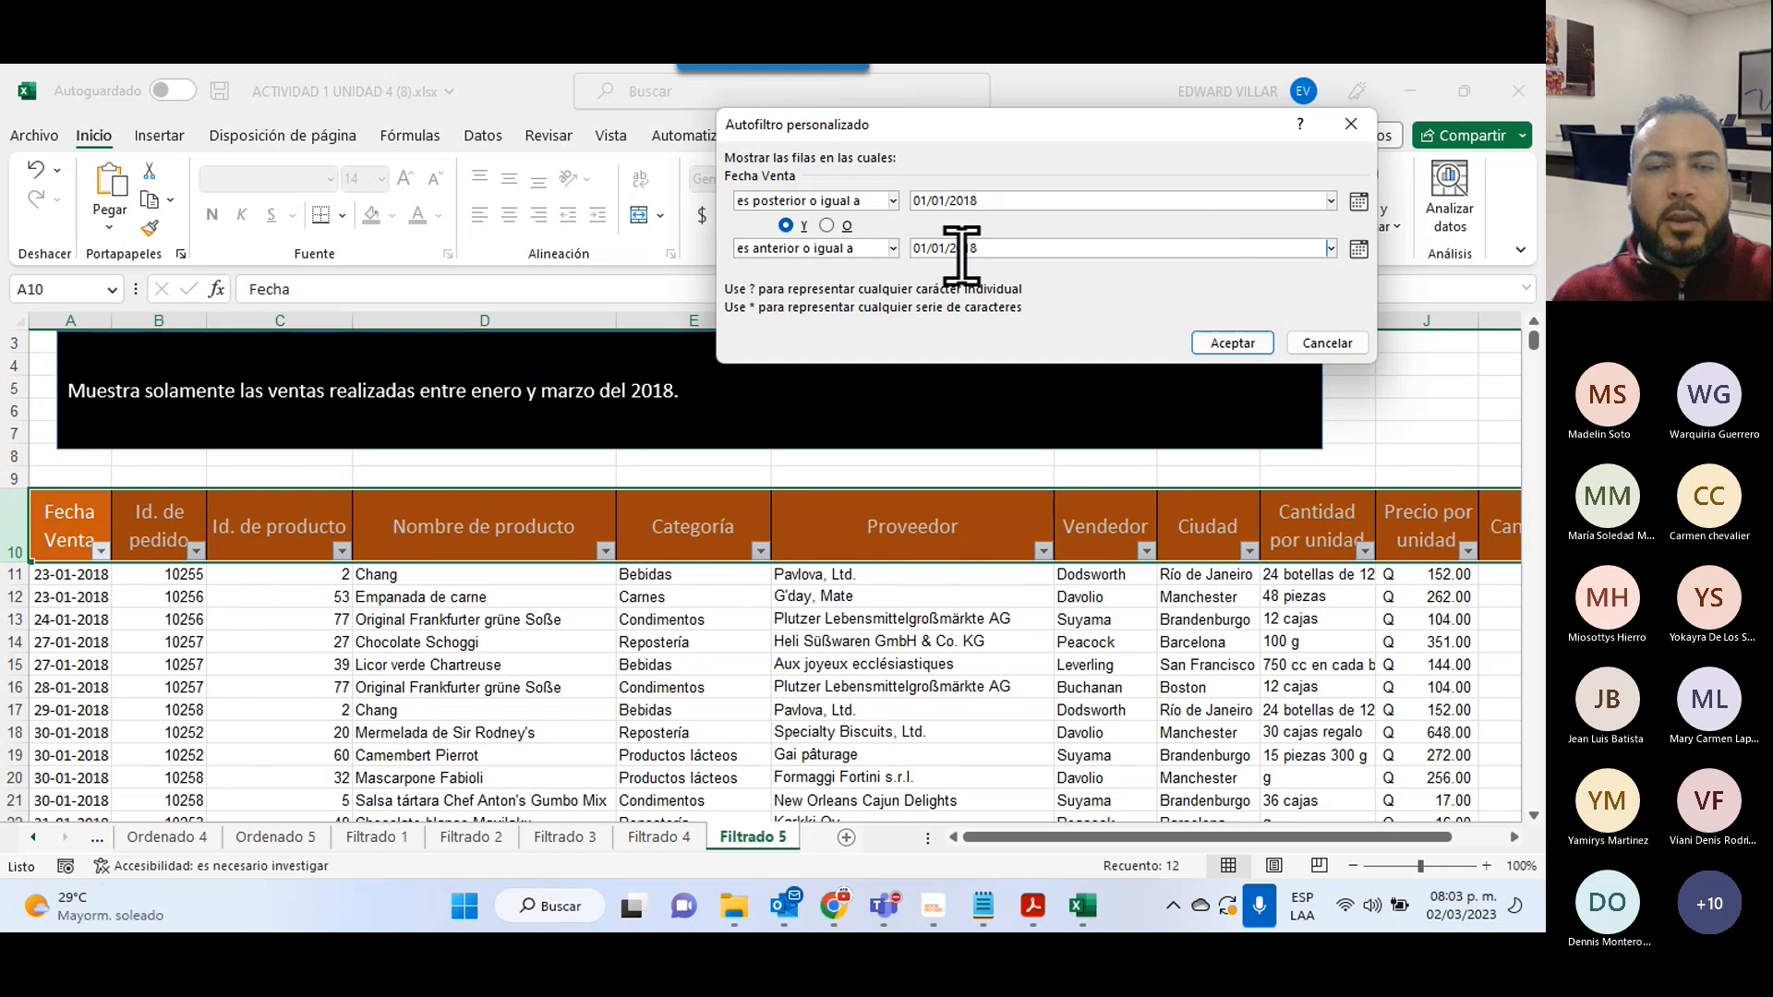
click(921, 249)
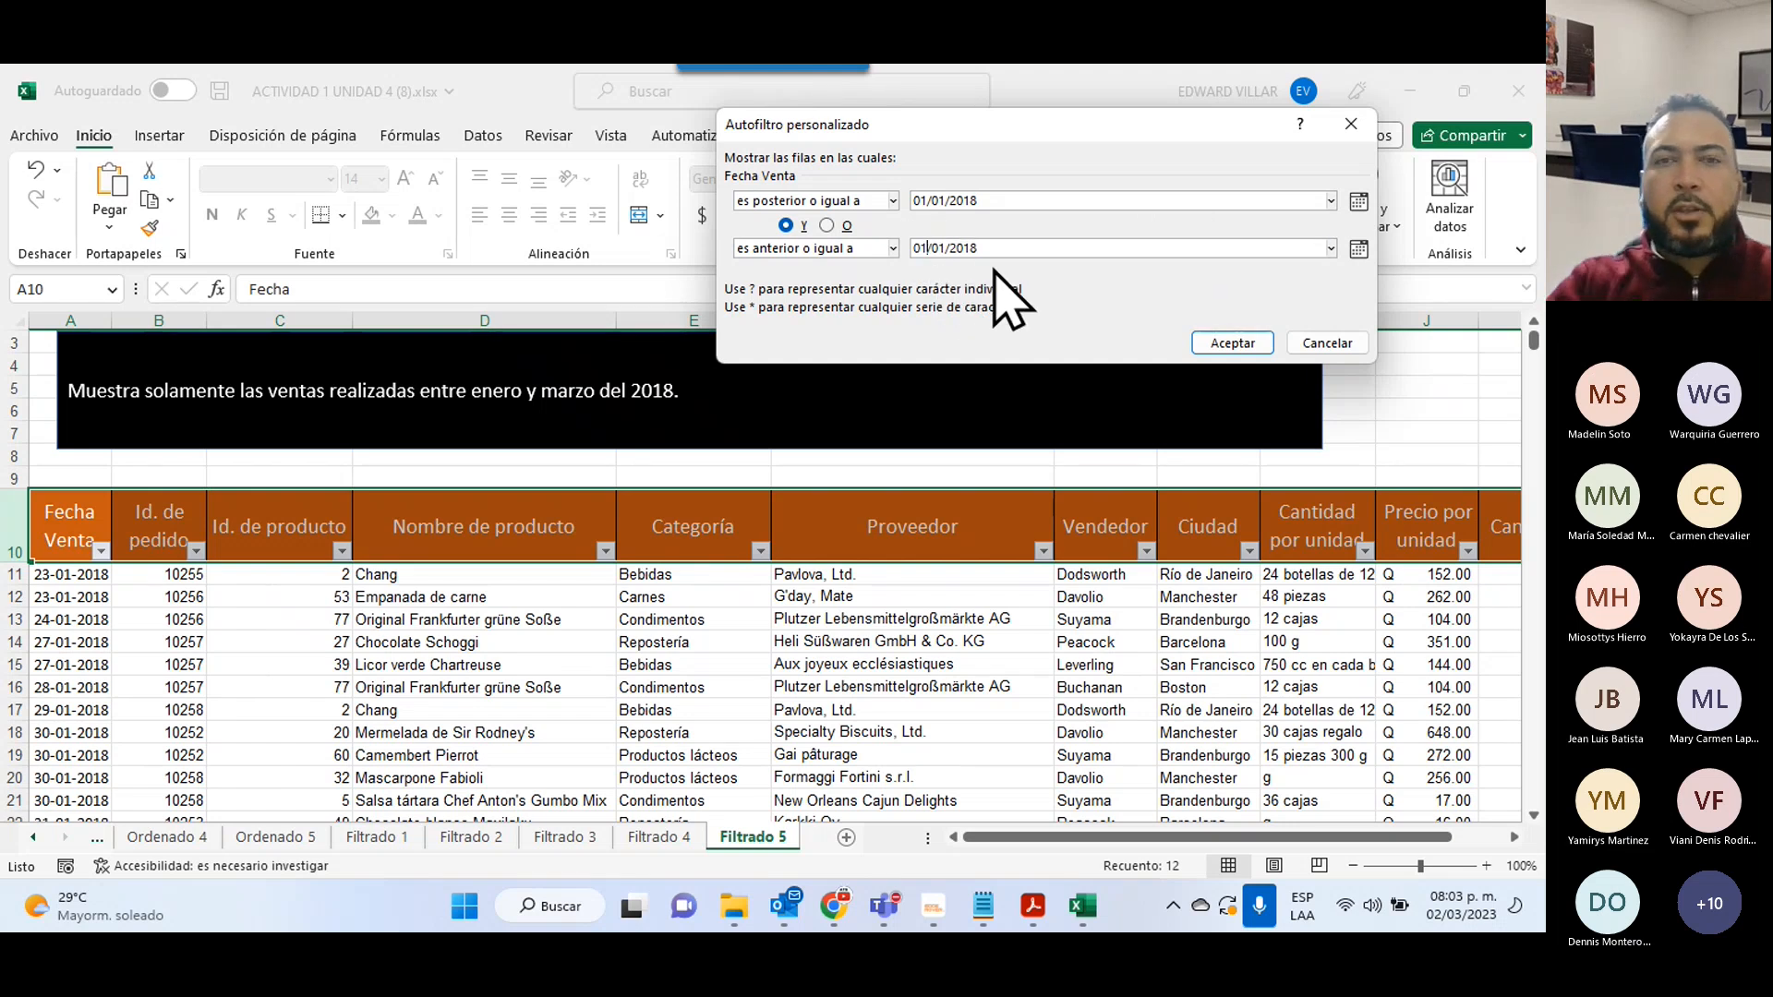
key(BackSpace)
key(BackSpace)
text(31)
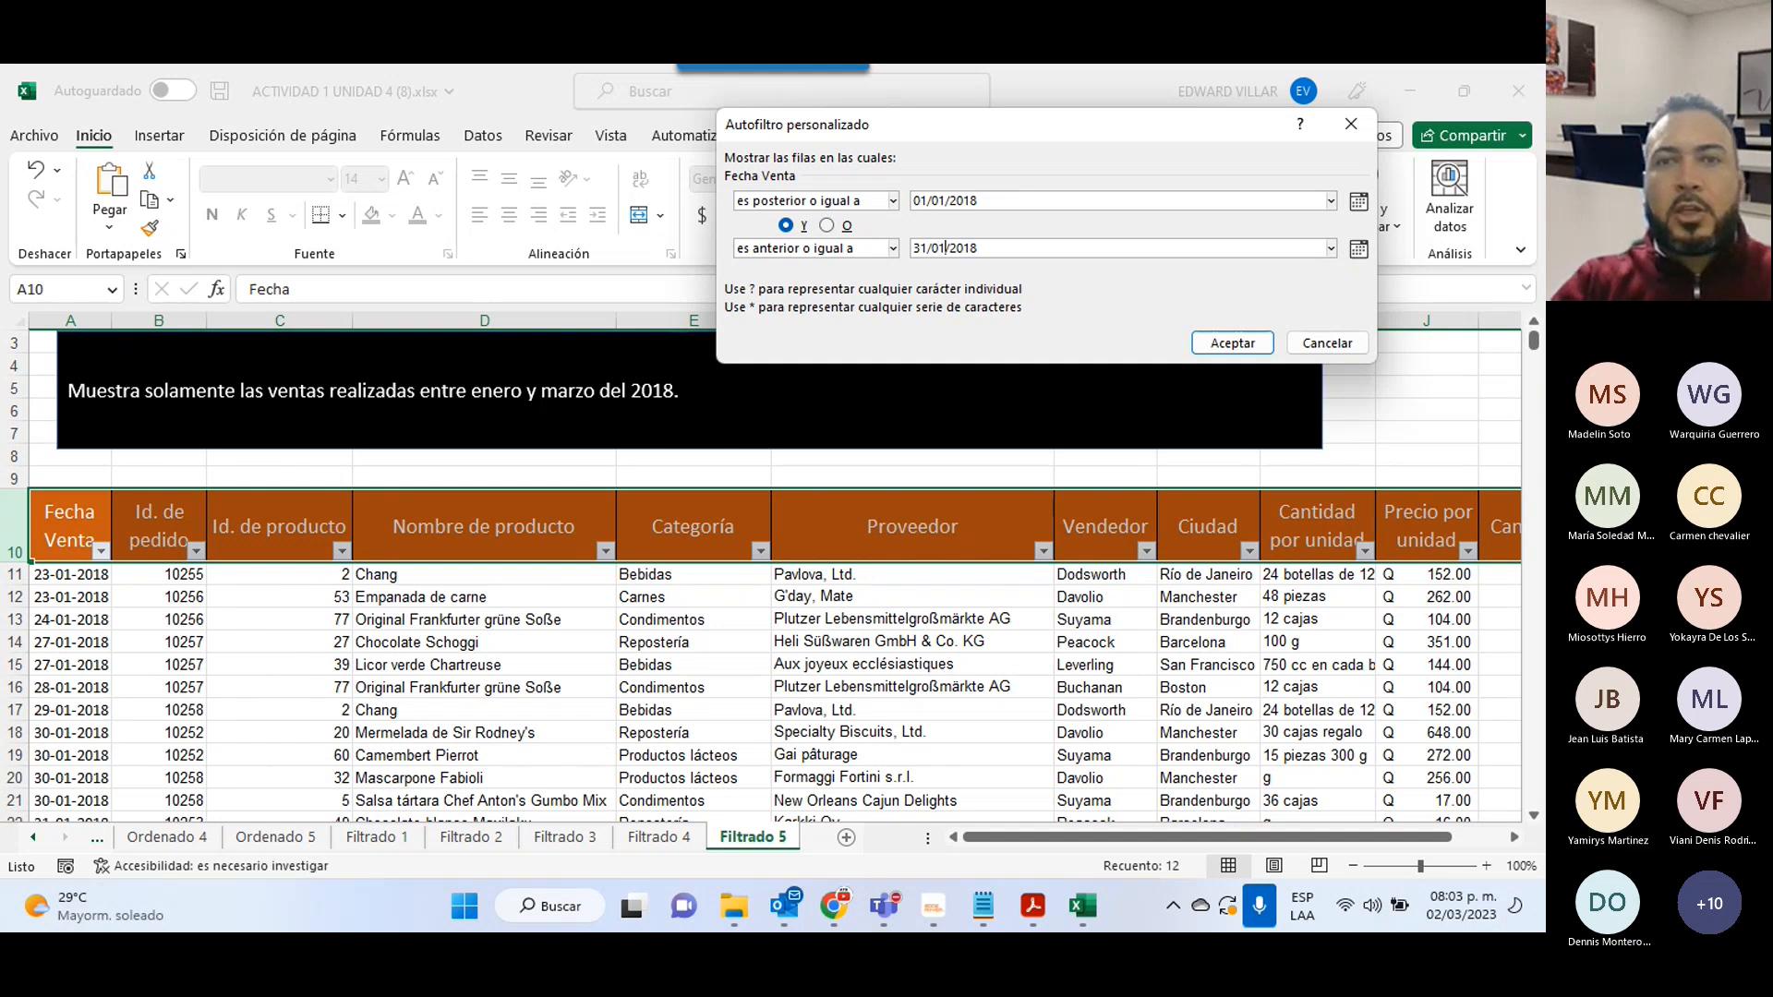
key(BackSpace)
text(3)
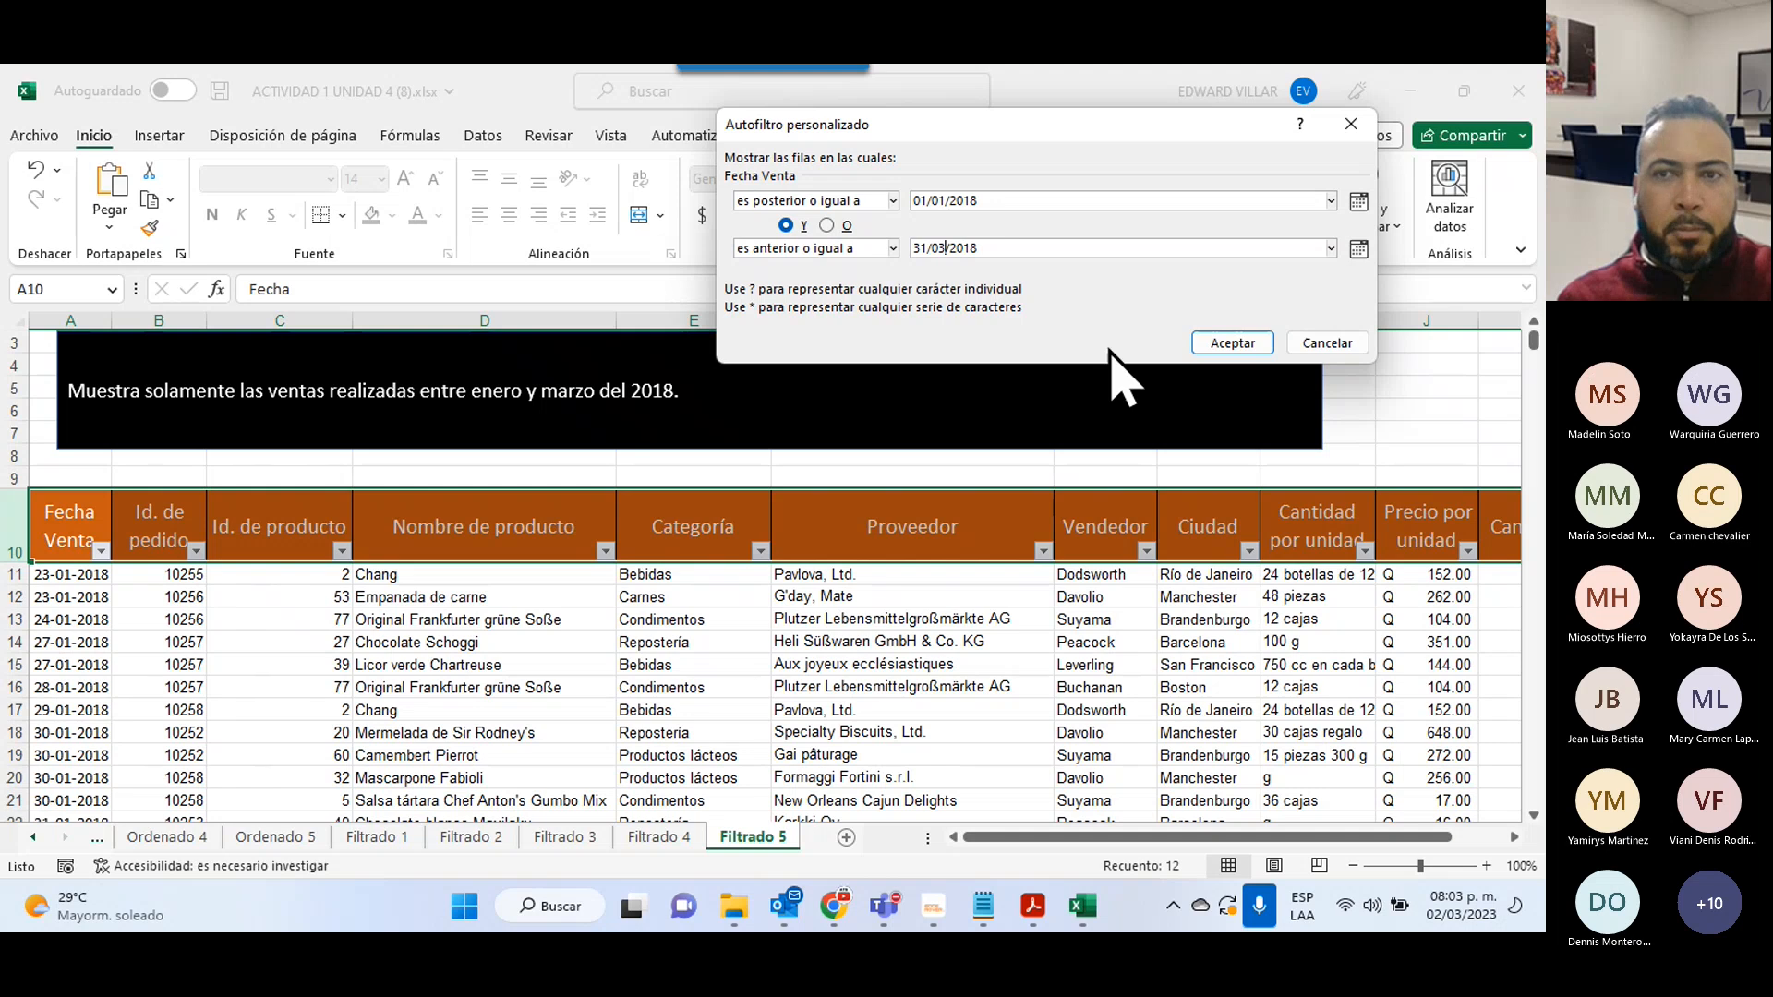
click(1228, 344)
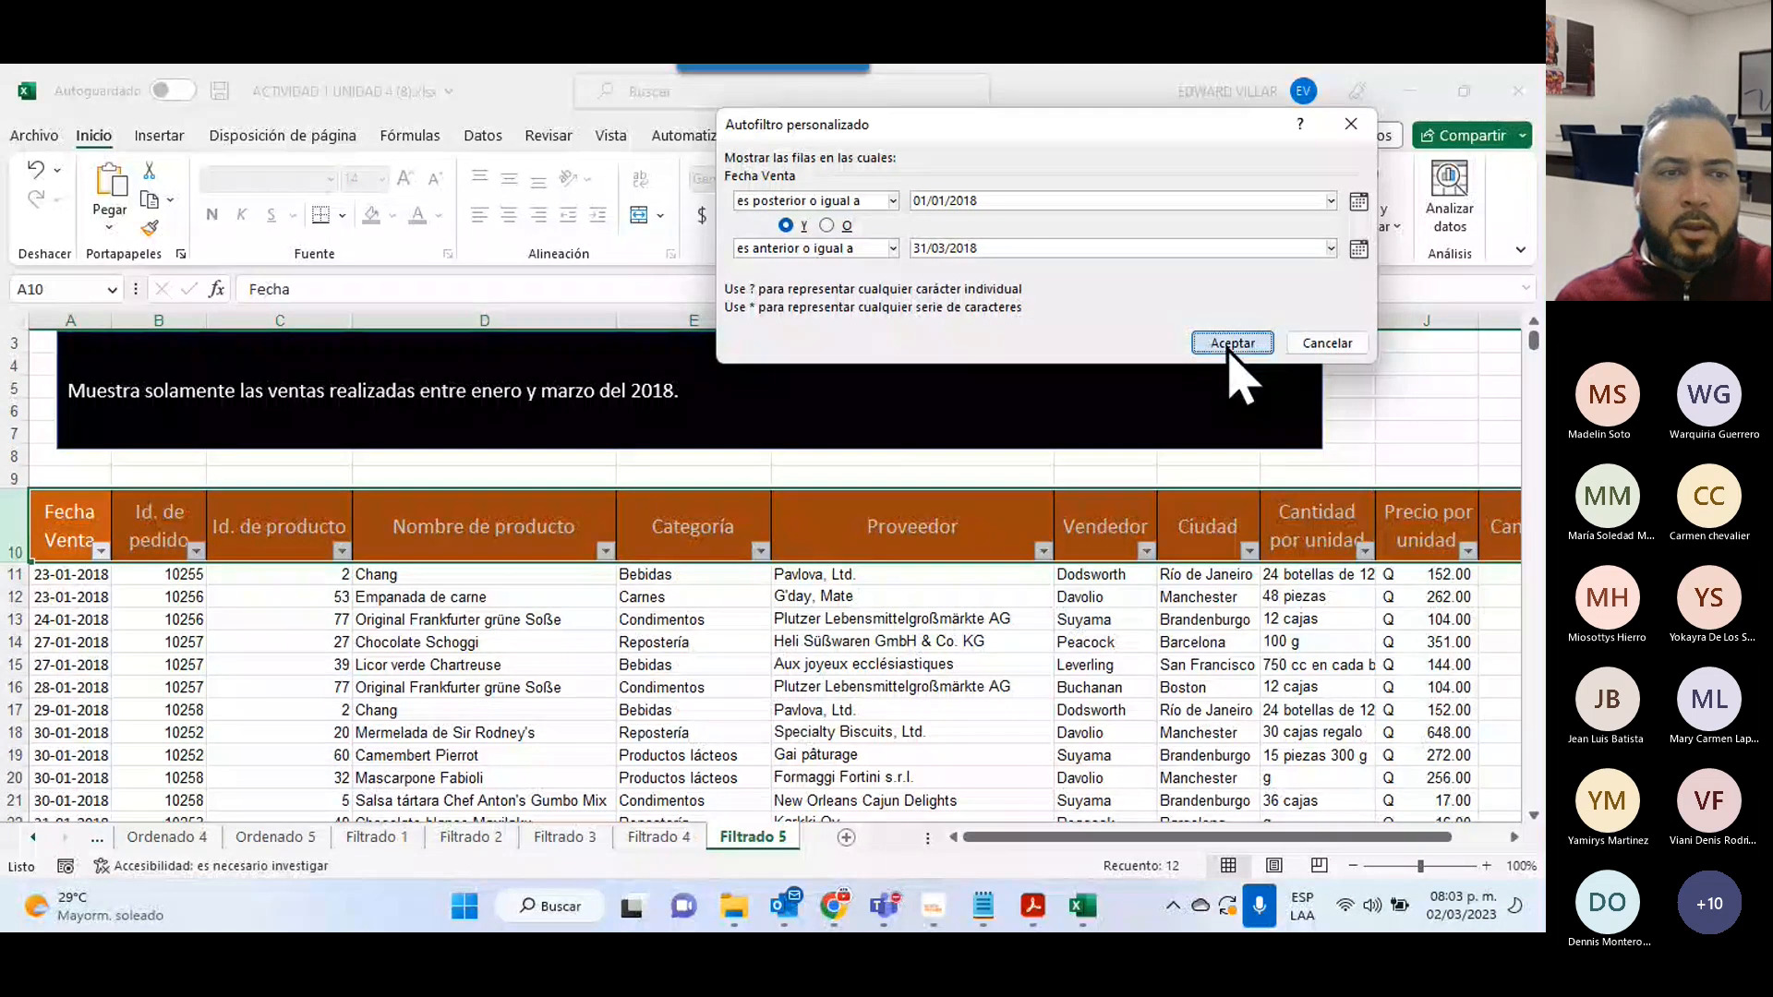
- Examine the filtered Fecha Venta dates on the Filtrado 5 sheet from the first record to the last
scroll(92, 633, down, 5)
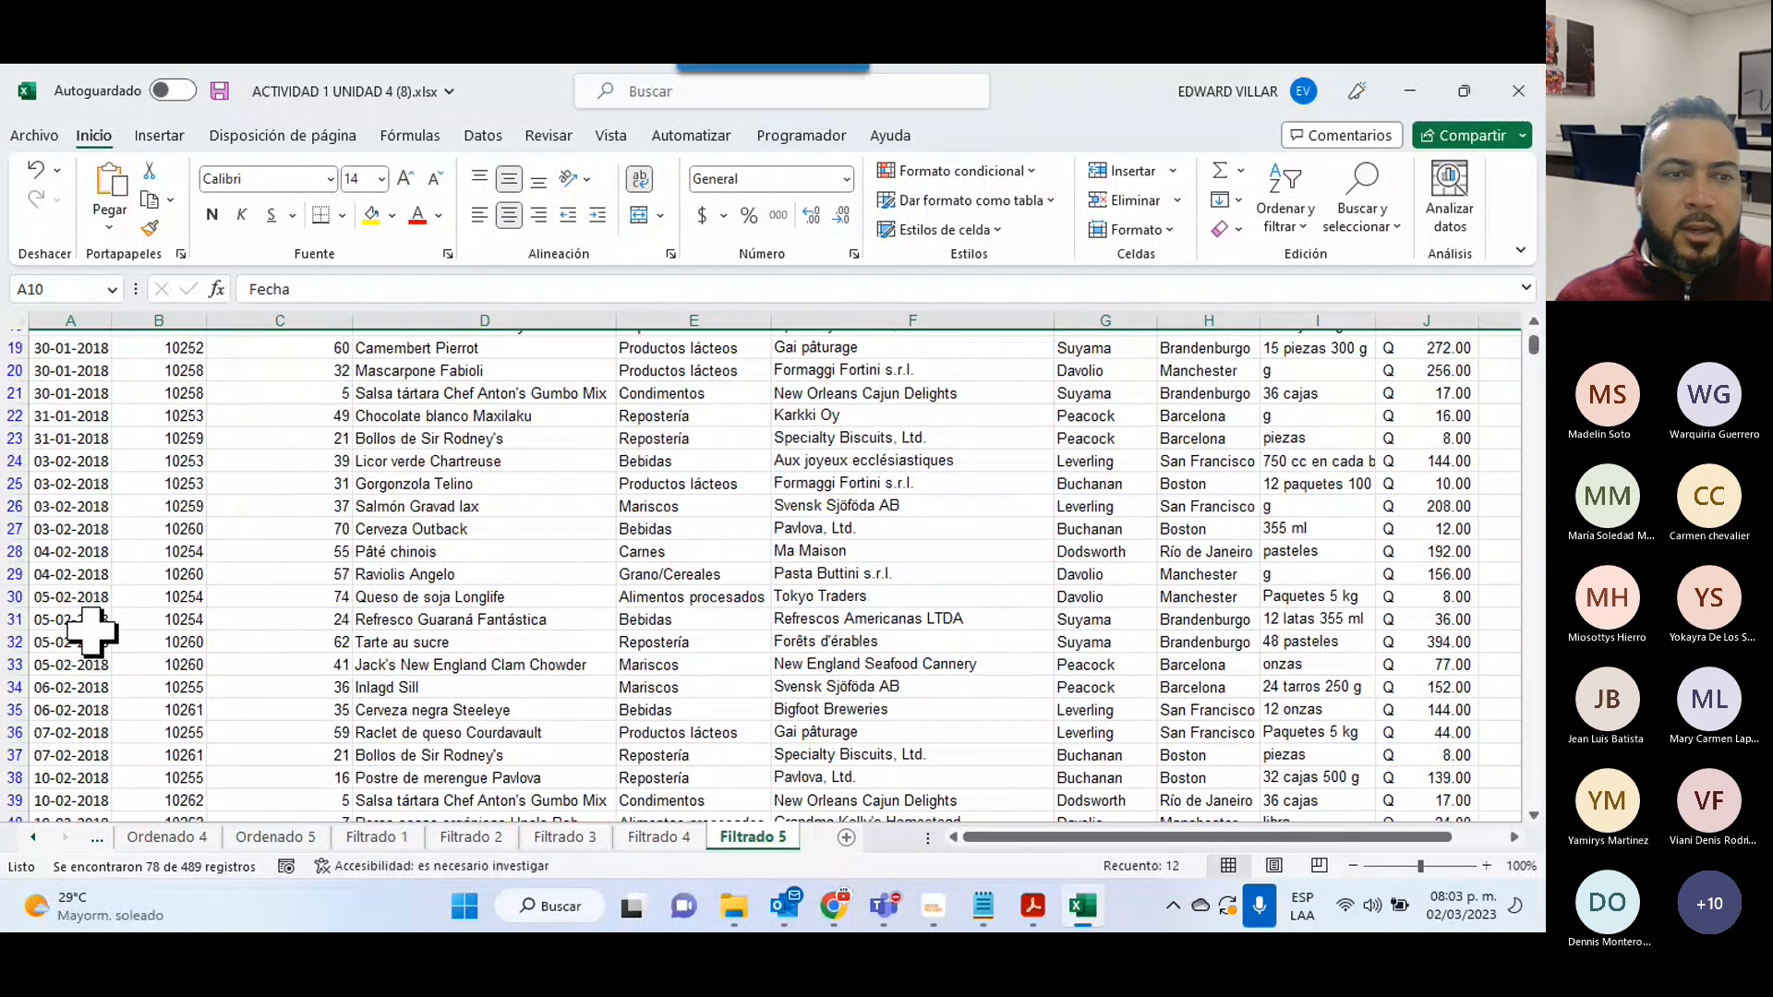
scroll(93, 633, down, 9)
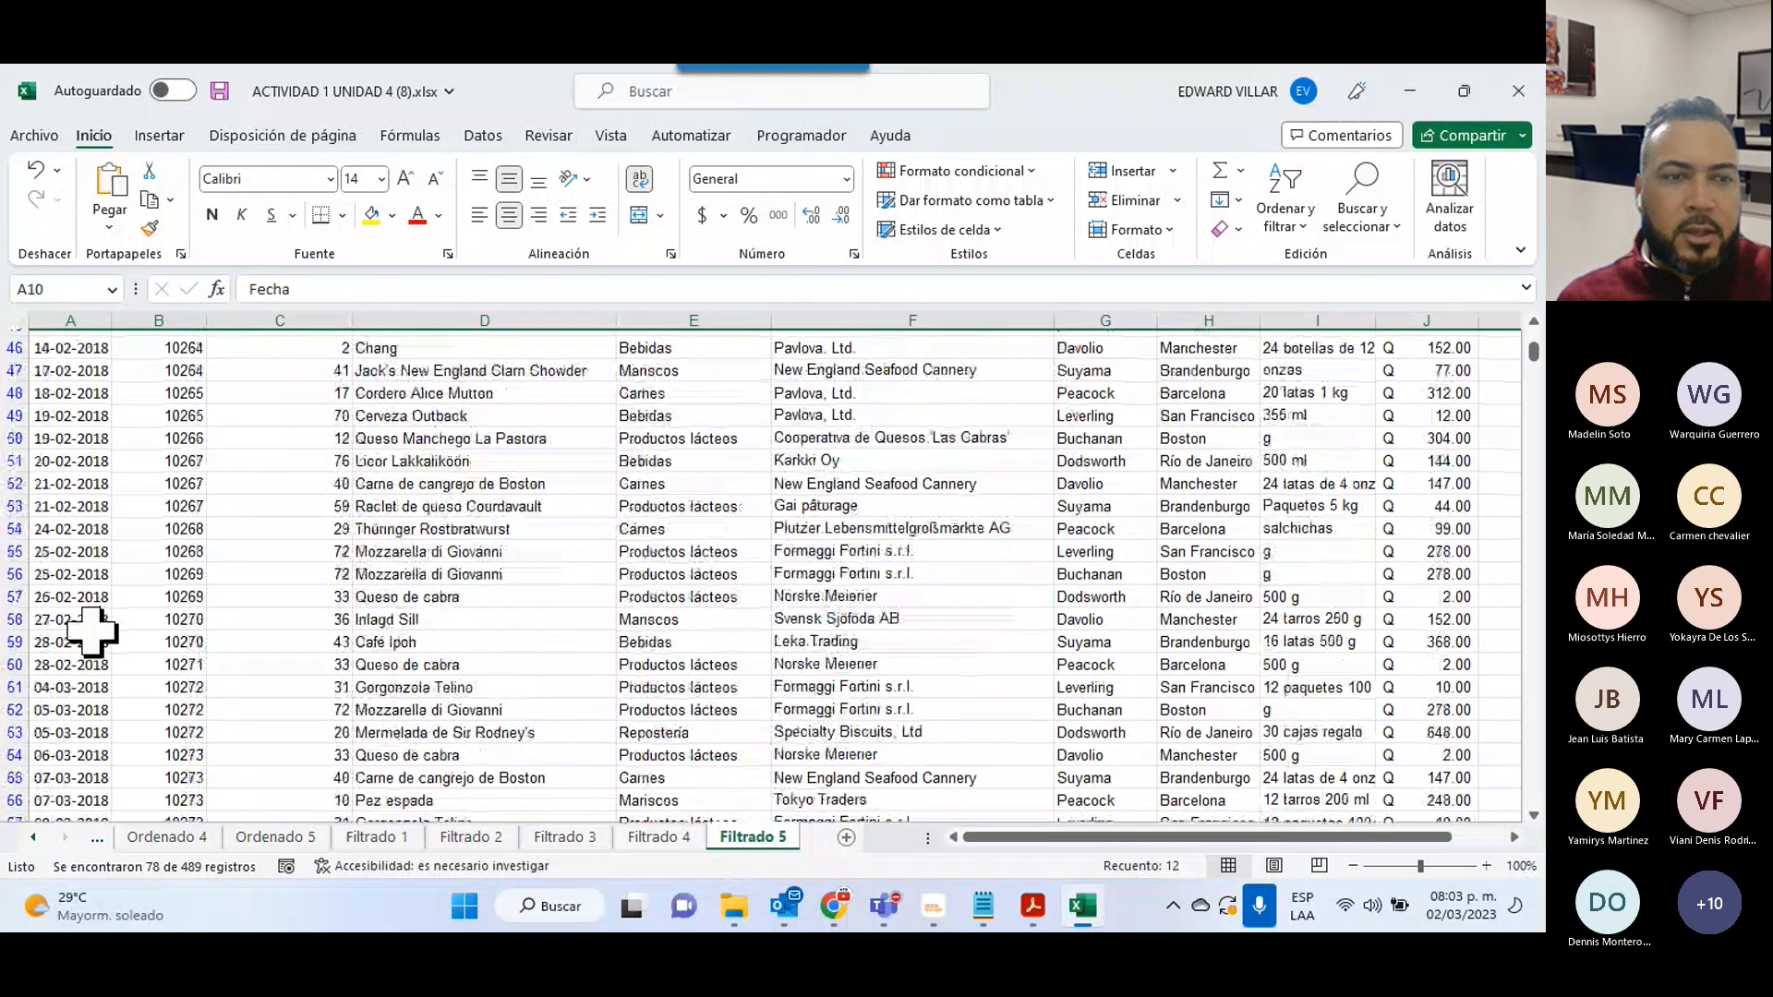
scroll(92, 632, down, 9)
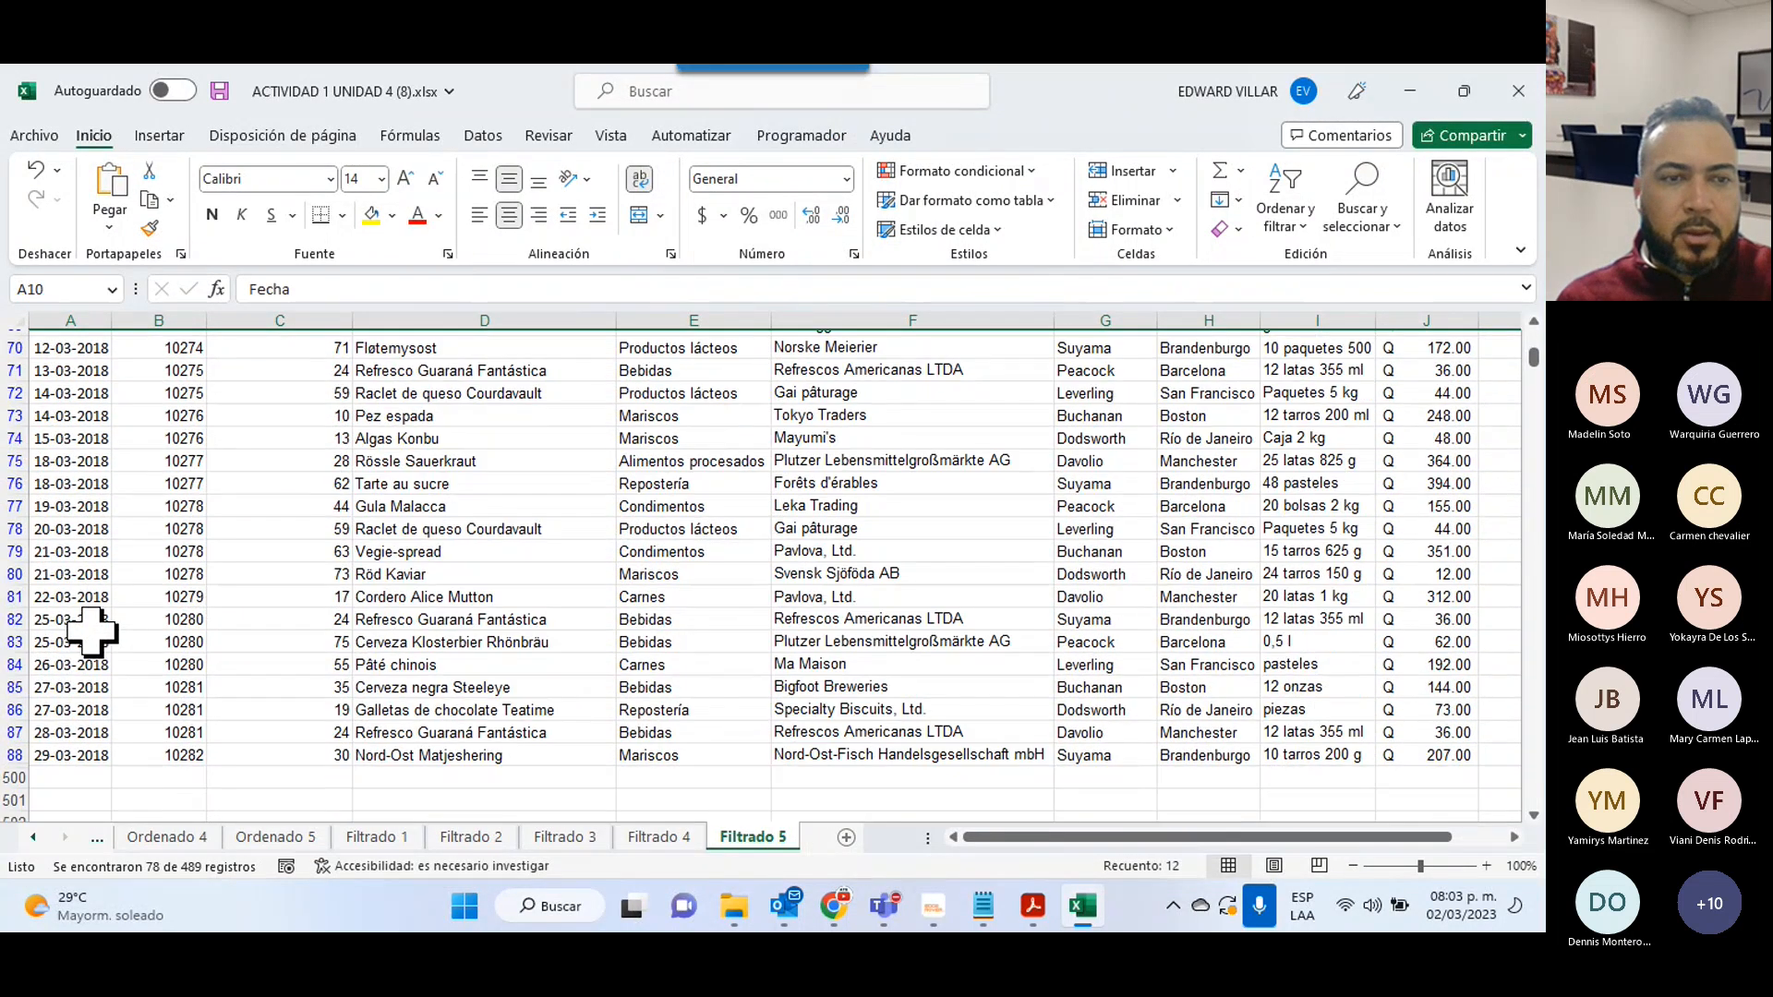
click(729, 688)
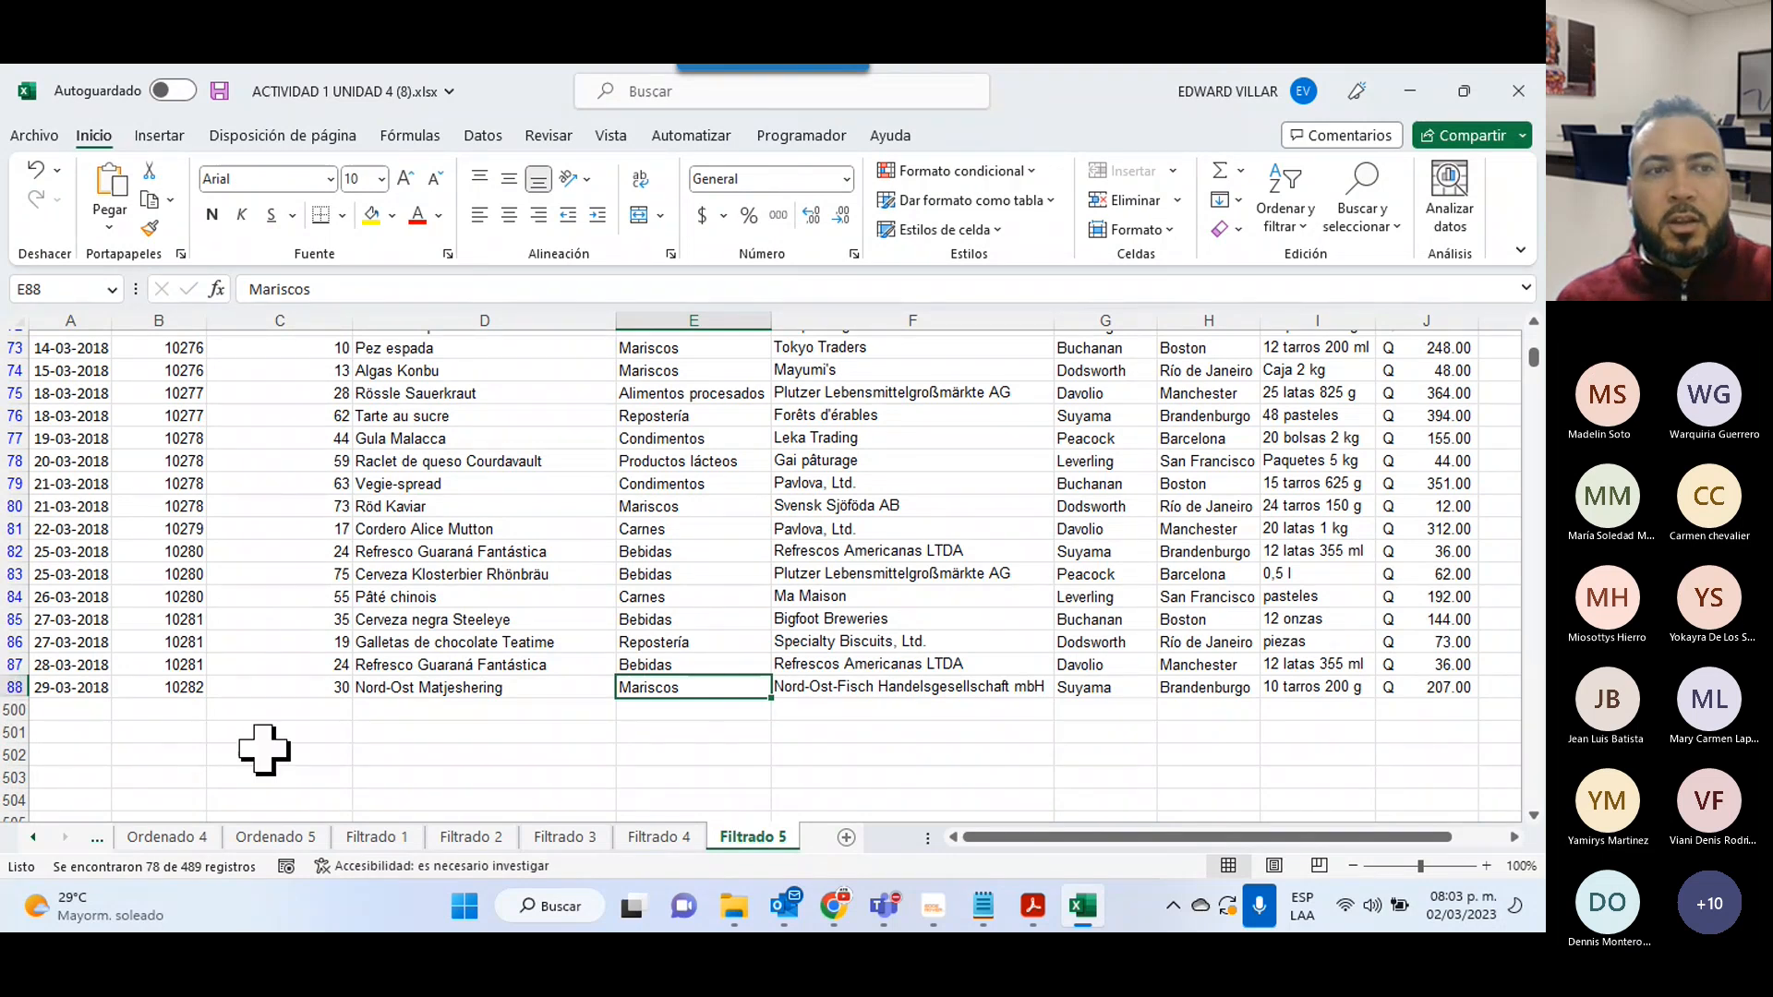
scroll(264, 749, up, 2)
scroll(282, 806, up, 15)
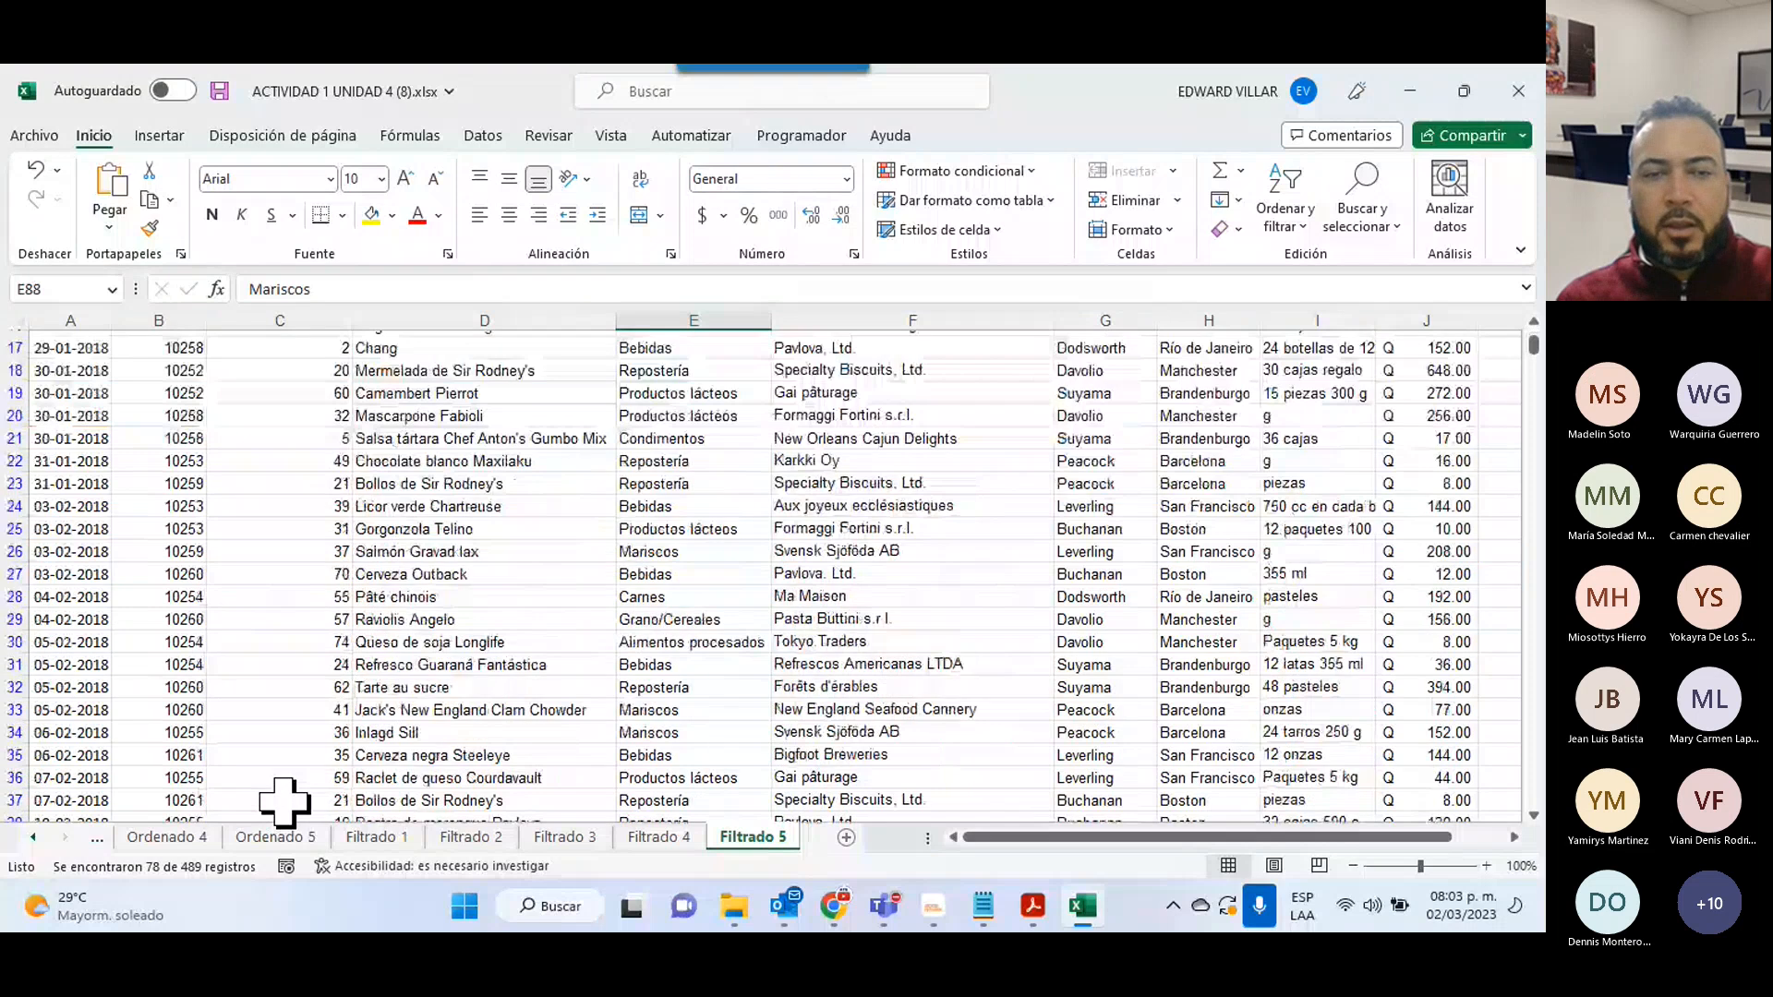
scroll(285, 800, down, 15)
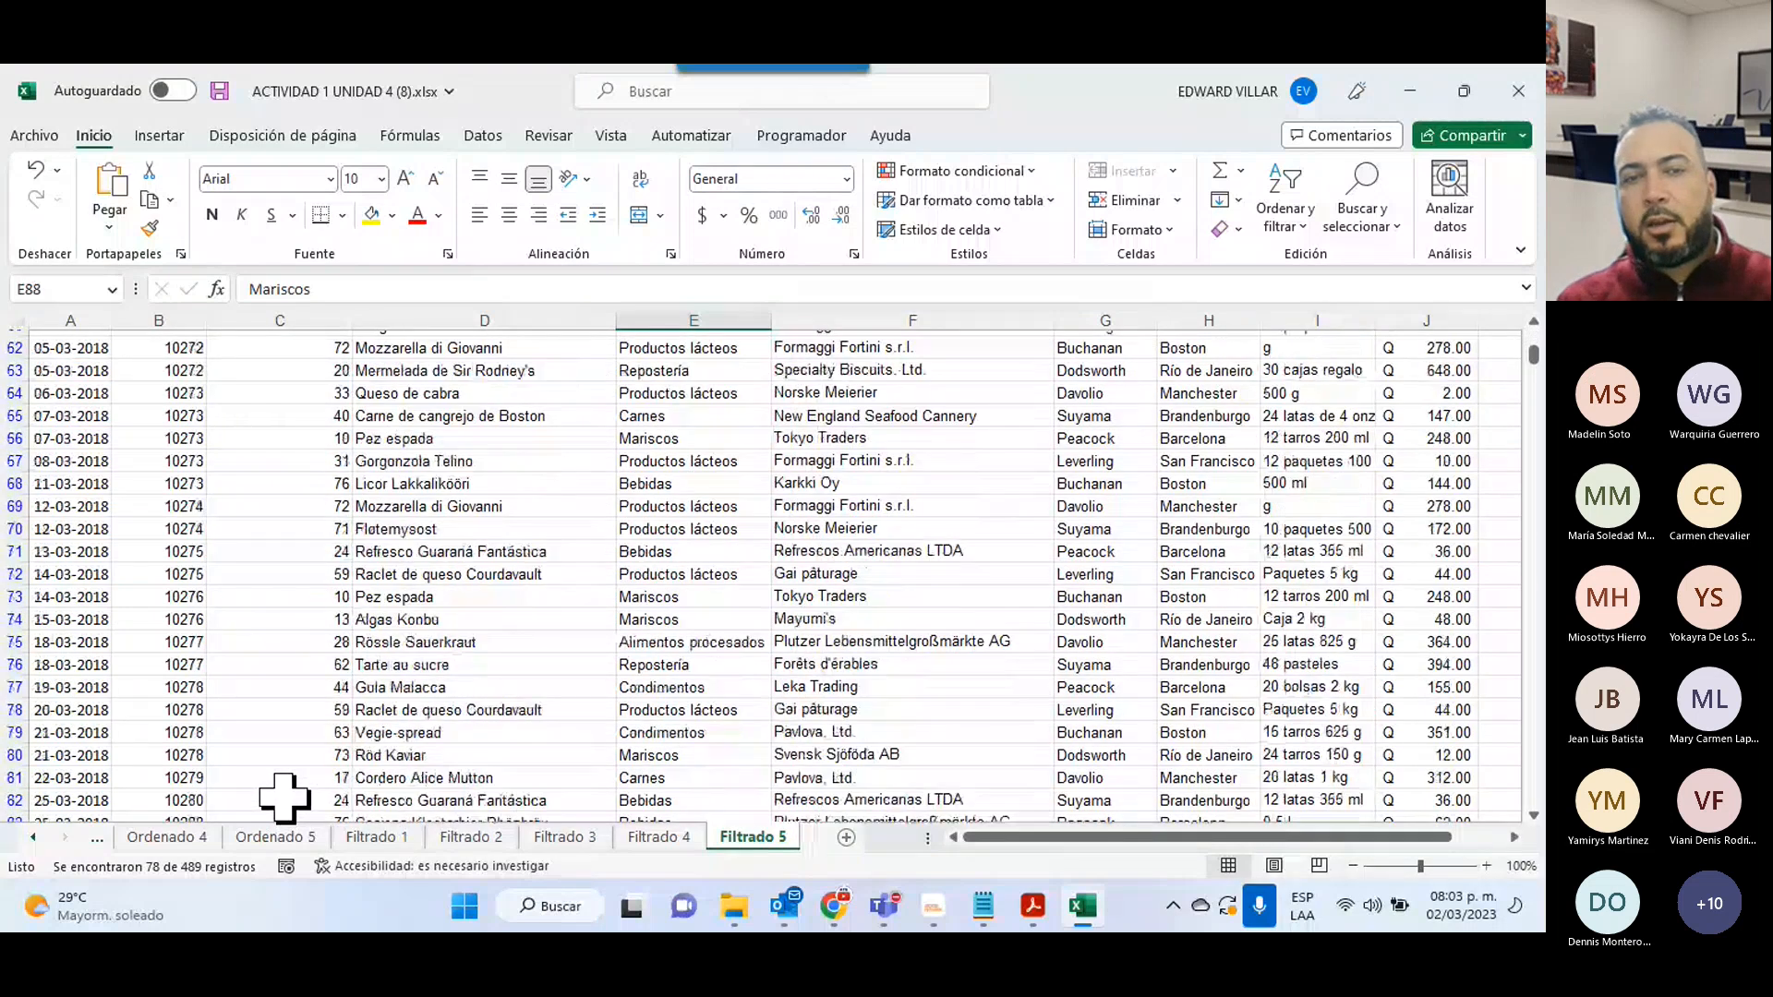
scroll(285, 799, down, 12)
scroll(360, 672, up, 9)
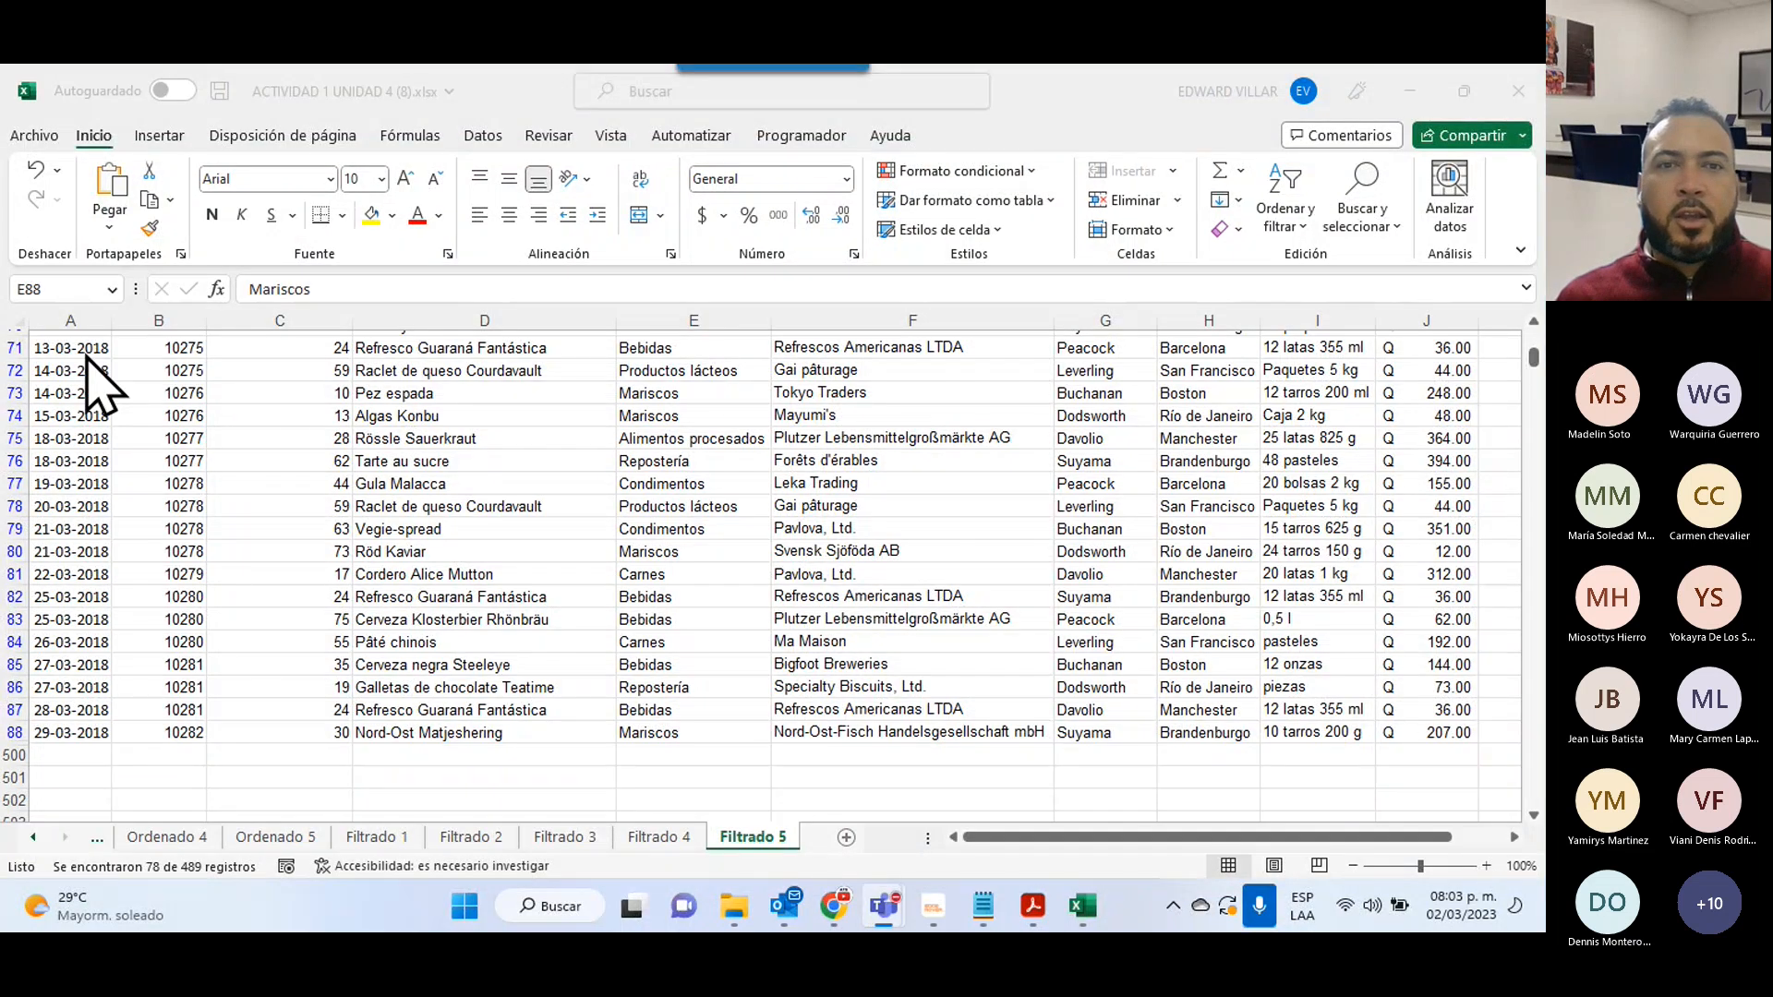
- Minimize the workbook to switch to the course page in Chrome and find the Unidad 5 section
click(1409, 90)
scroll(966, 447, down, 10)
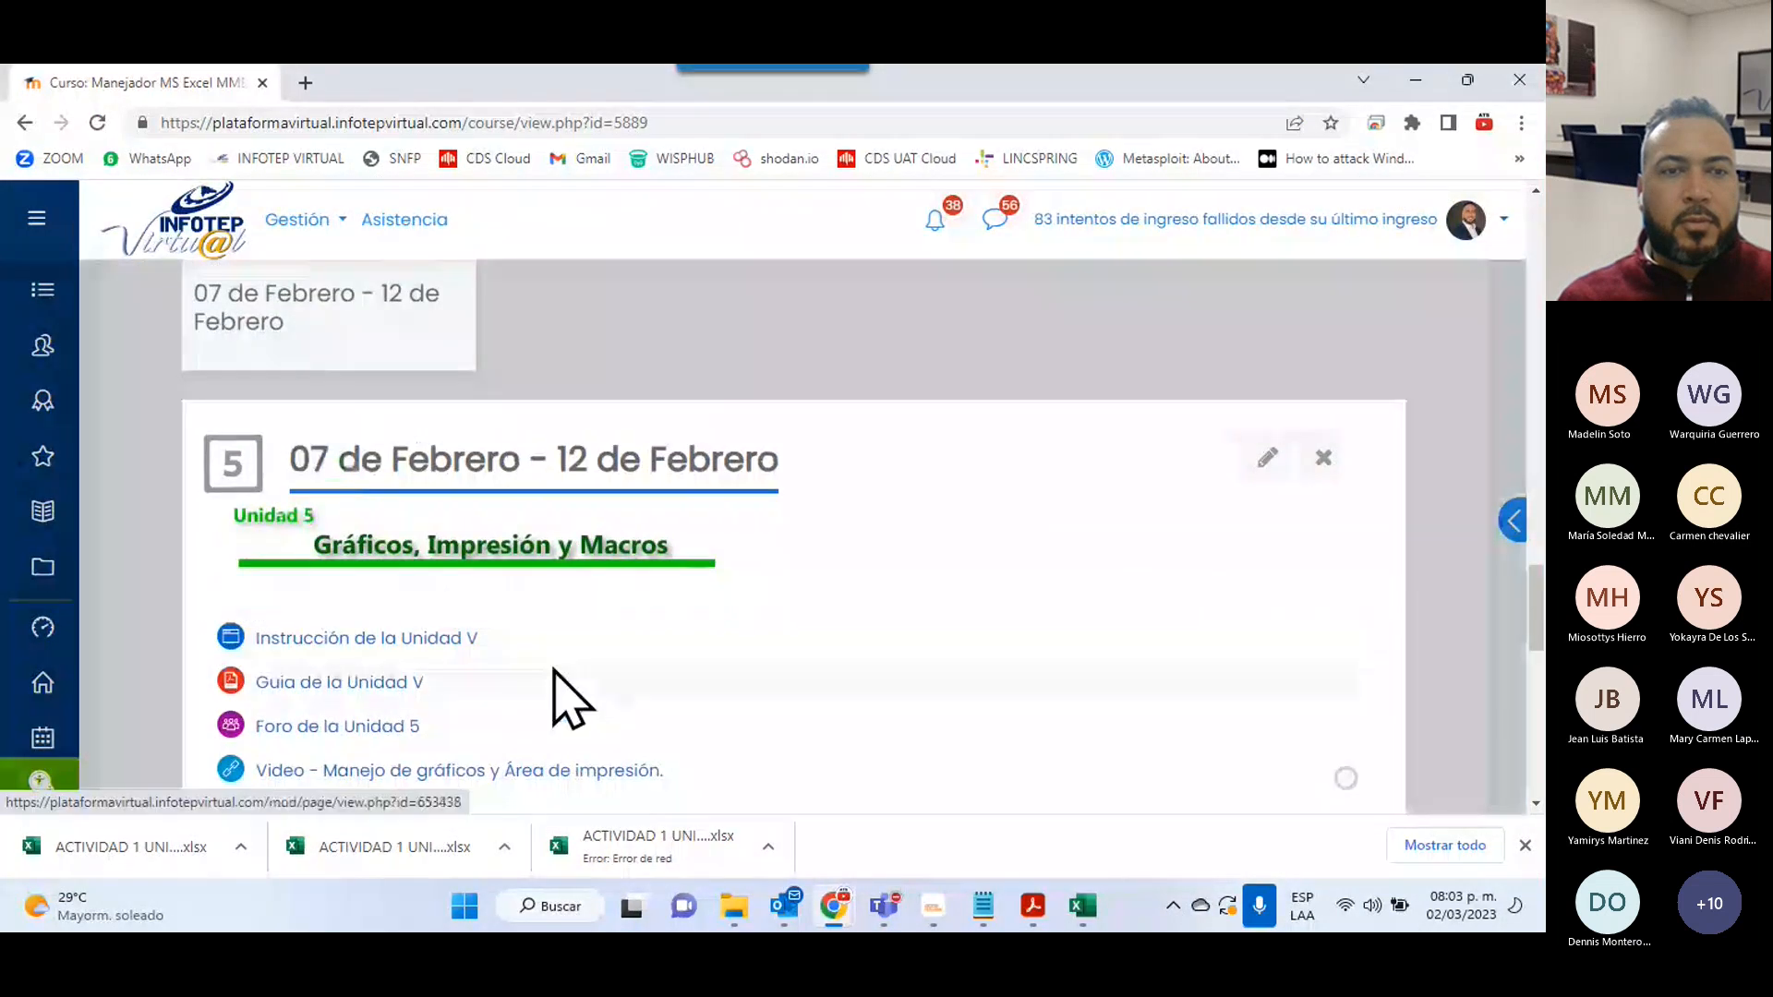
- Open the Unidad 5 items Instrucción de la Unidad V, Guia de la Unidad V and Foro de la Unidad 5 in separate browser tabs
scroll(558, 663, up, 2)
scroll(558, 661, down, 4)
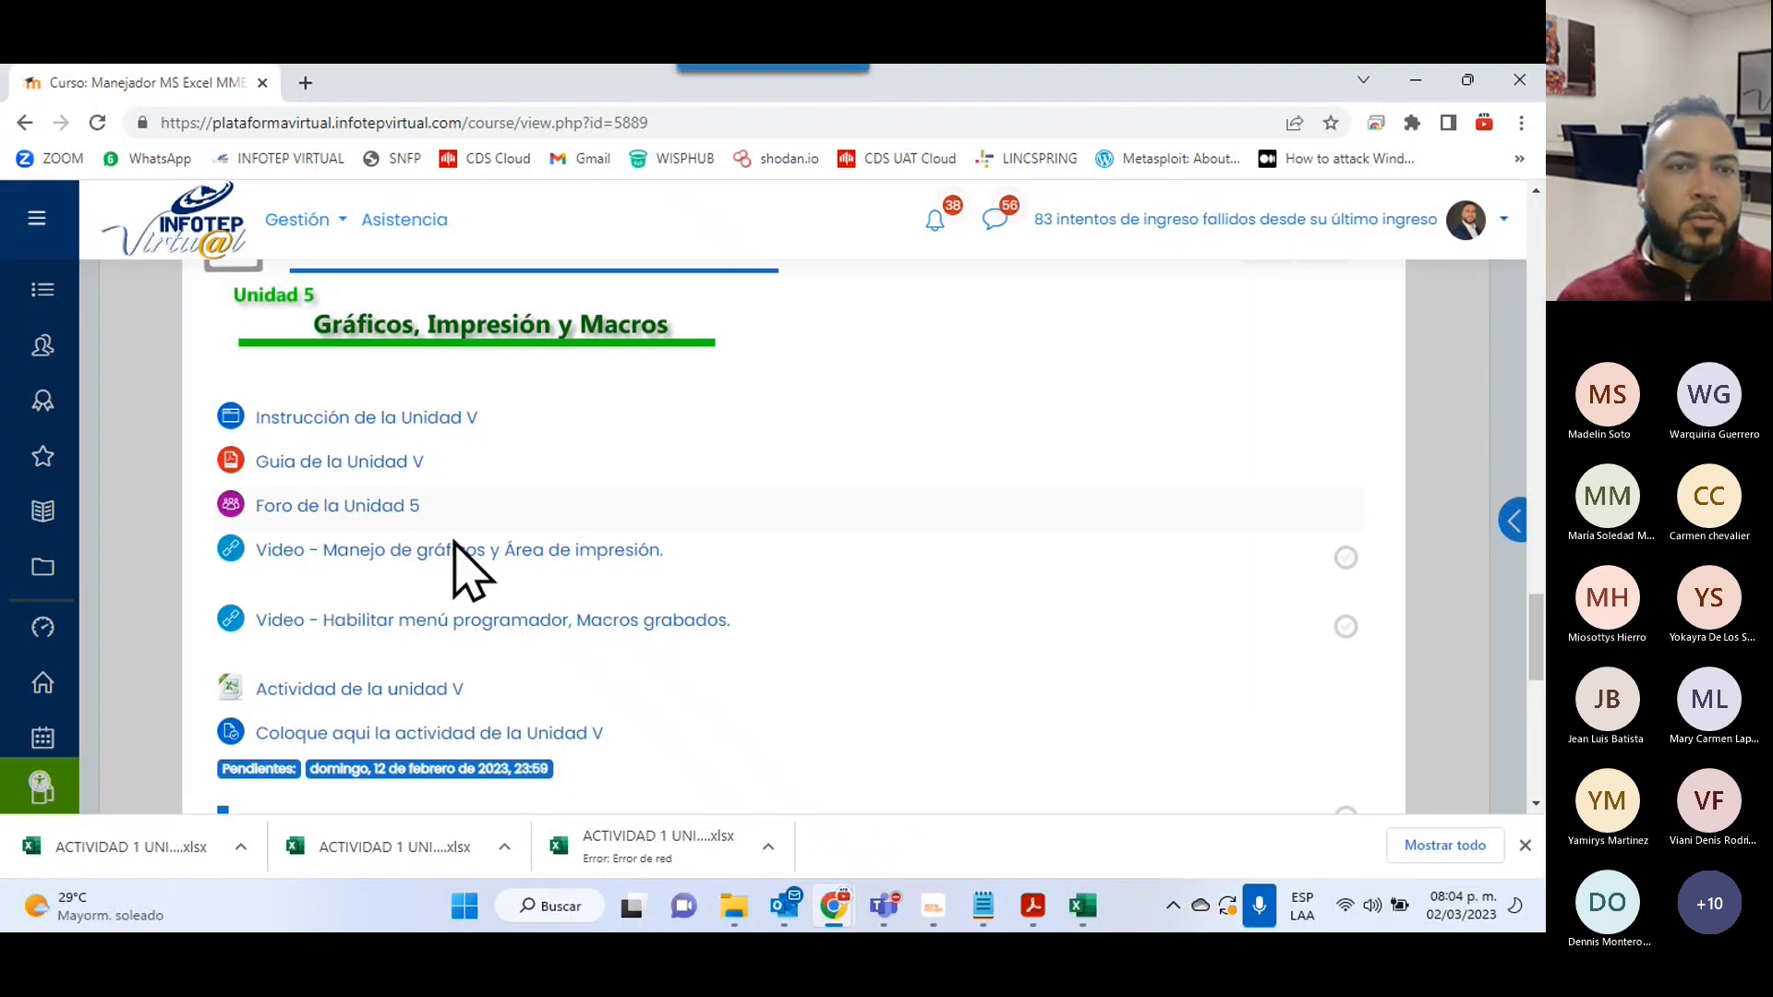
middle_click(369, 466)
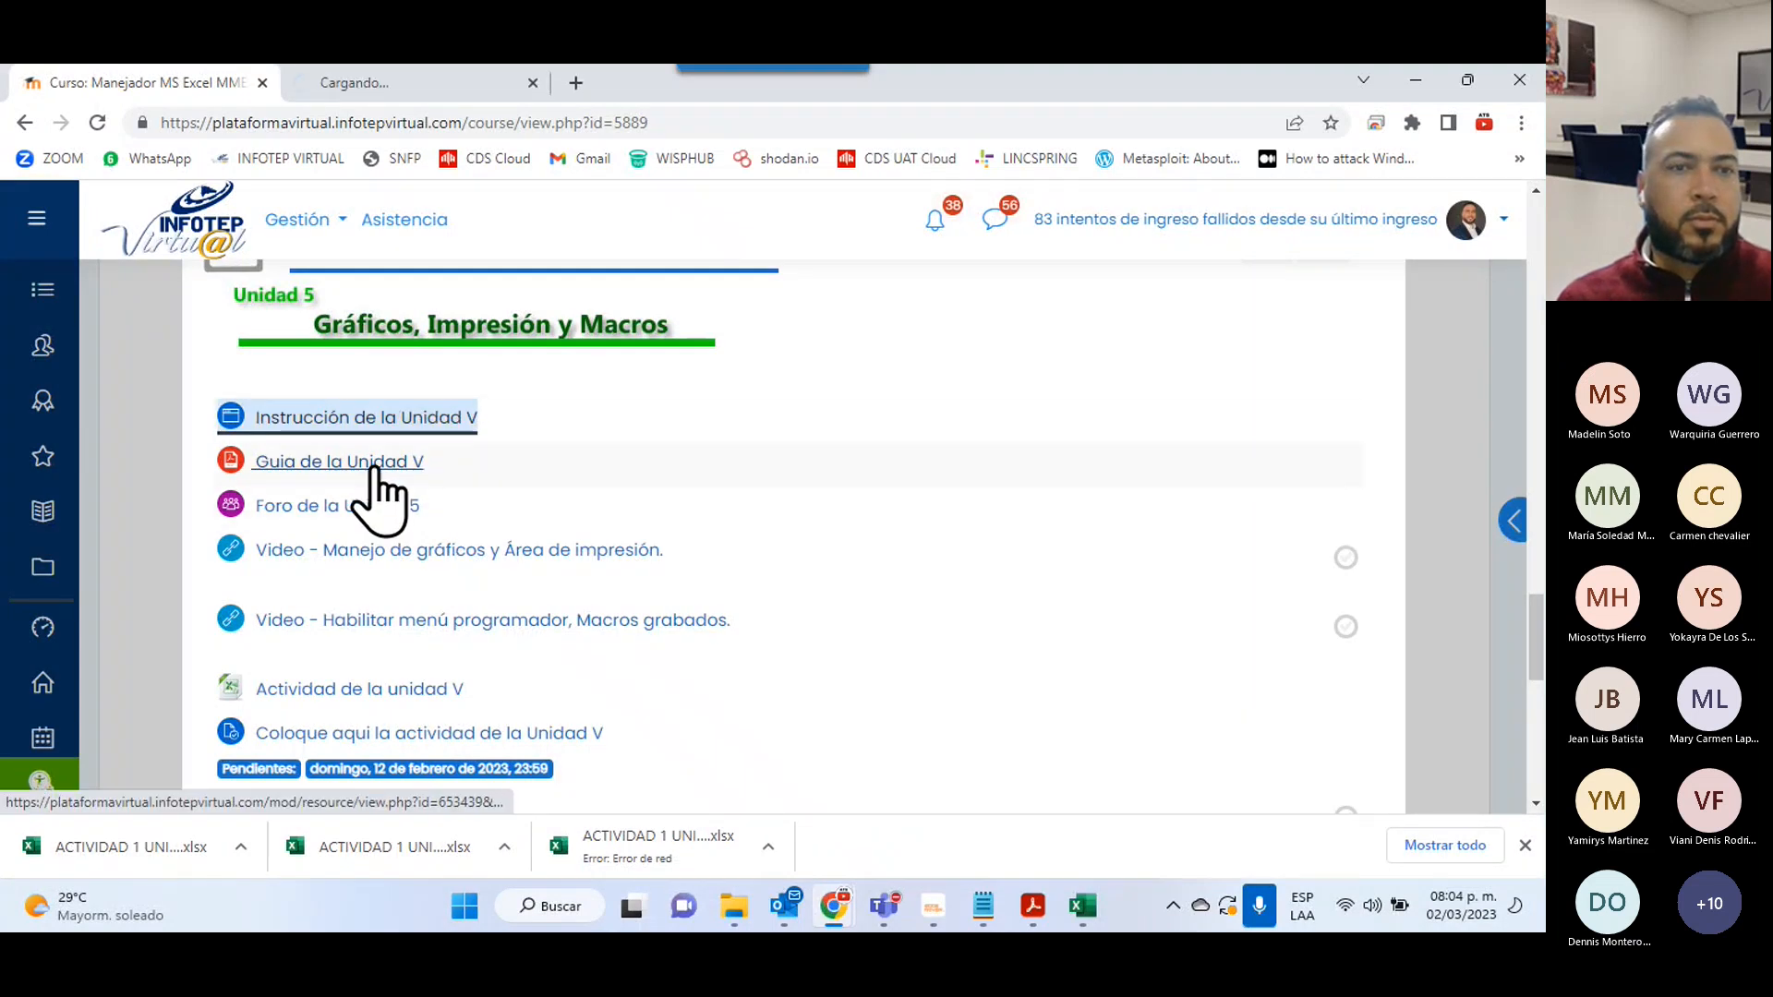
right_click(373, 467)
click(440, 487)
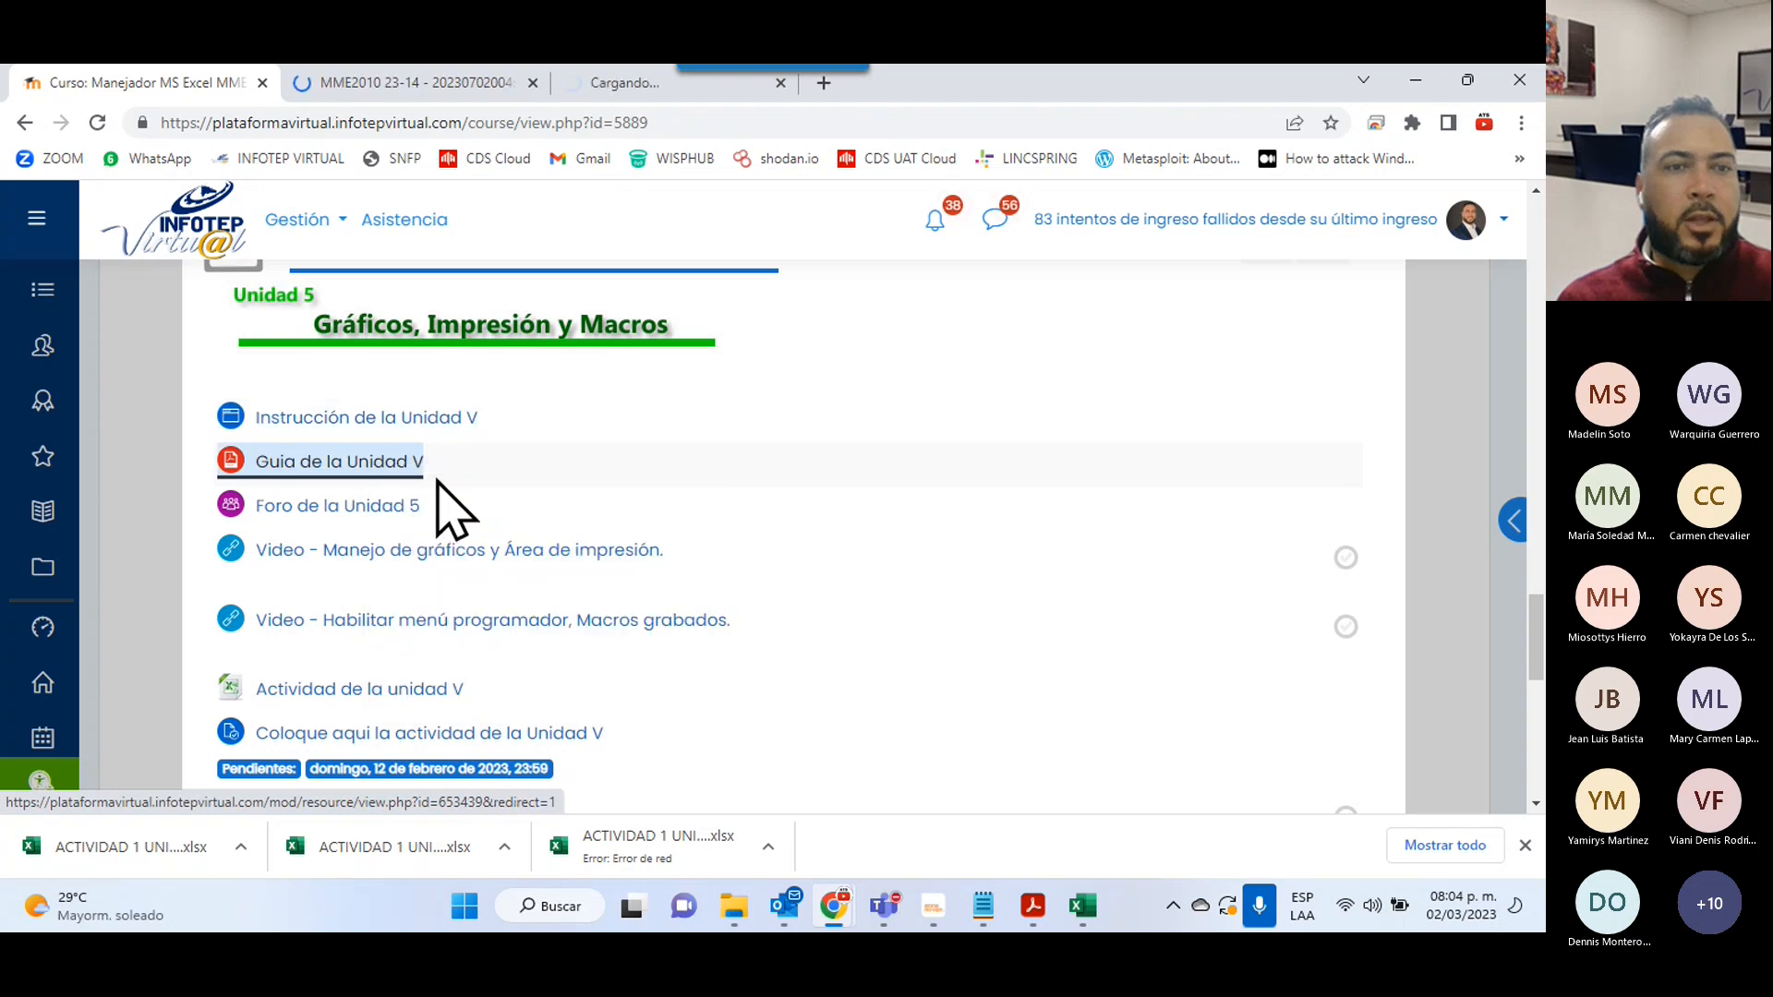
right_click(321, 511)
click(399, 530)
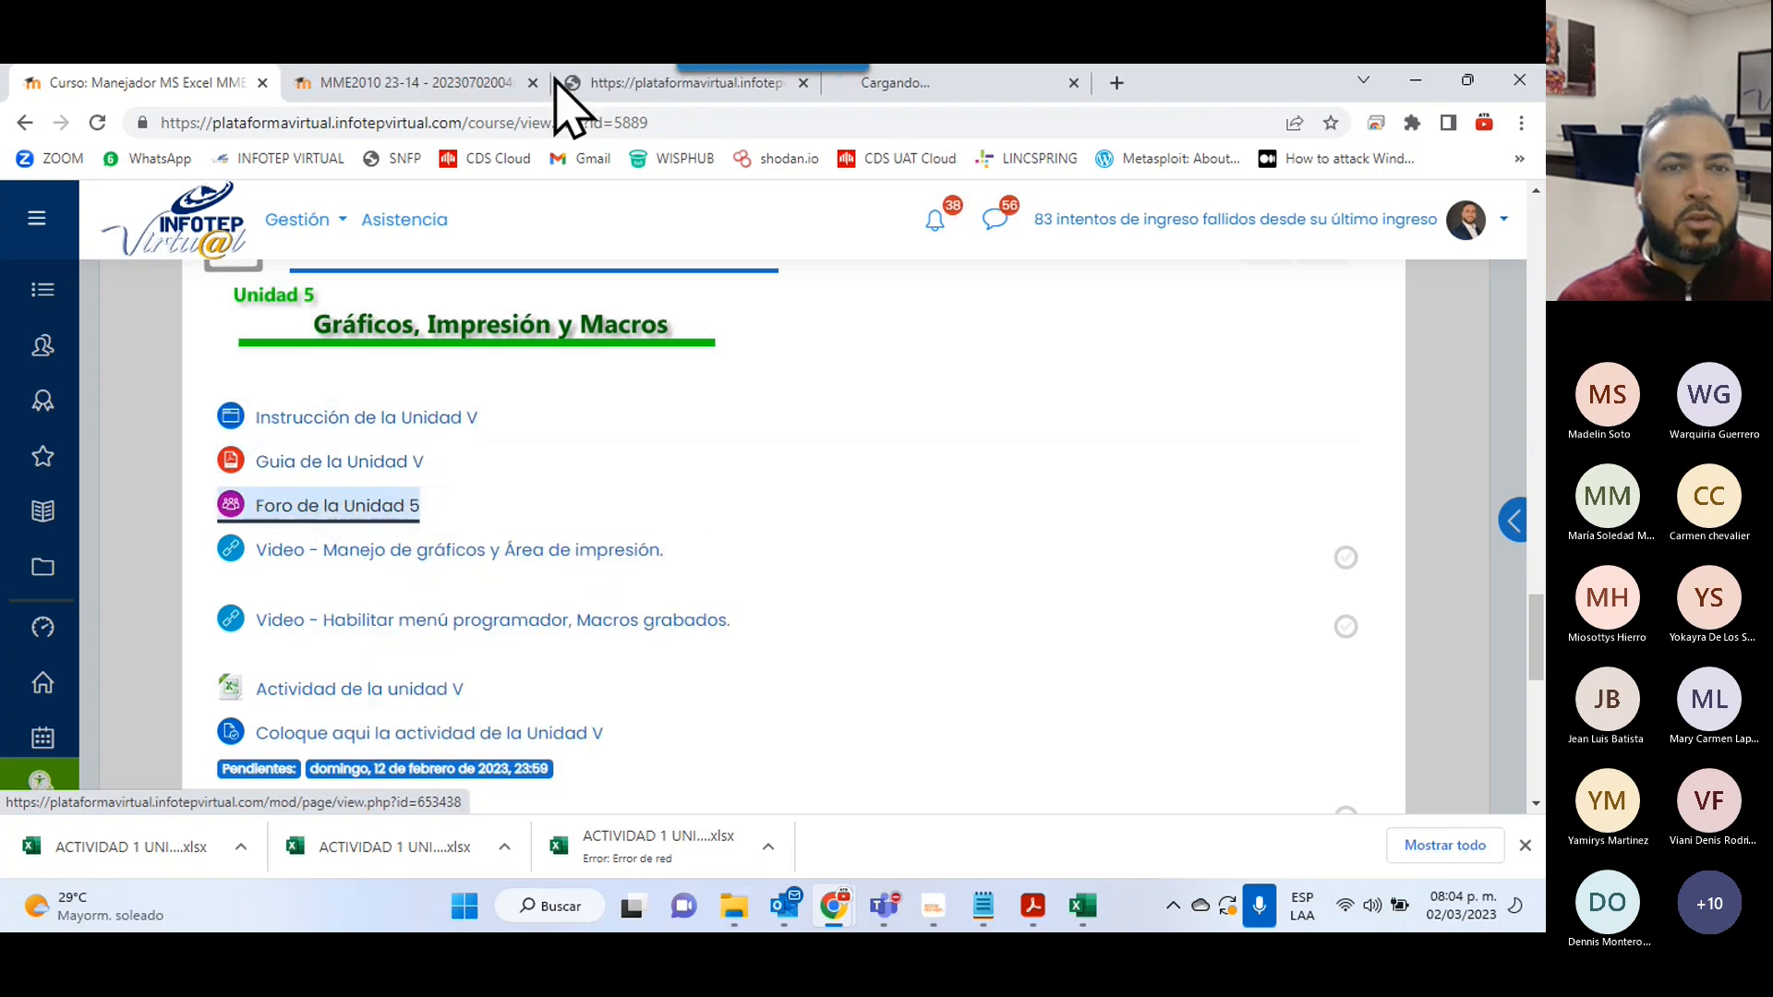
- Read through the Unidad 5 instruction page, from the welcome text and charts to macros and the closing task list
click(434, 84)
scroll(563, 540, down, 3)
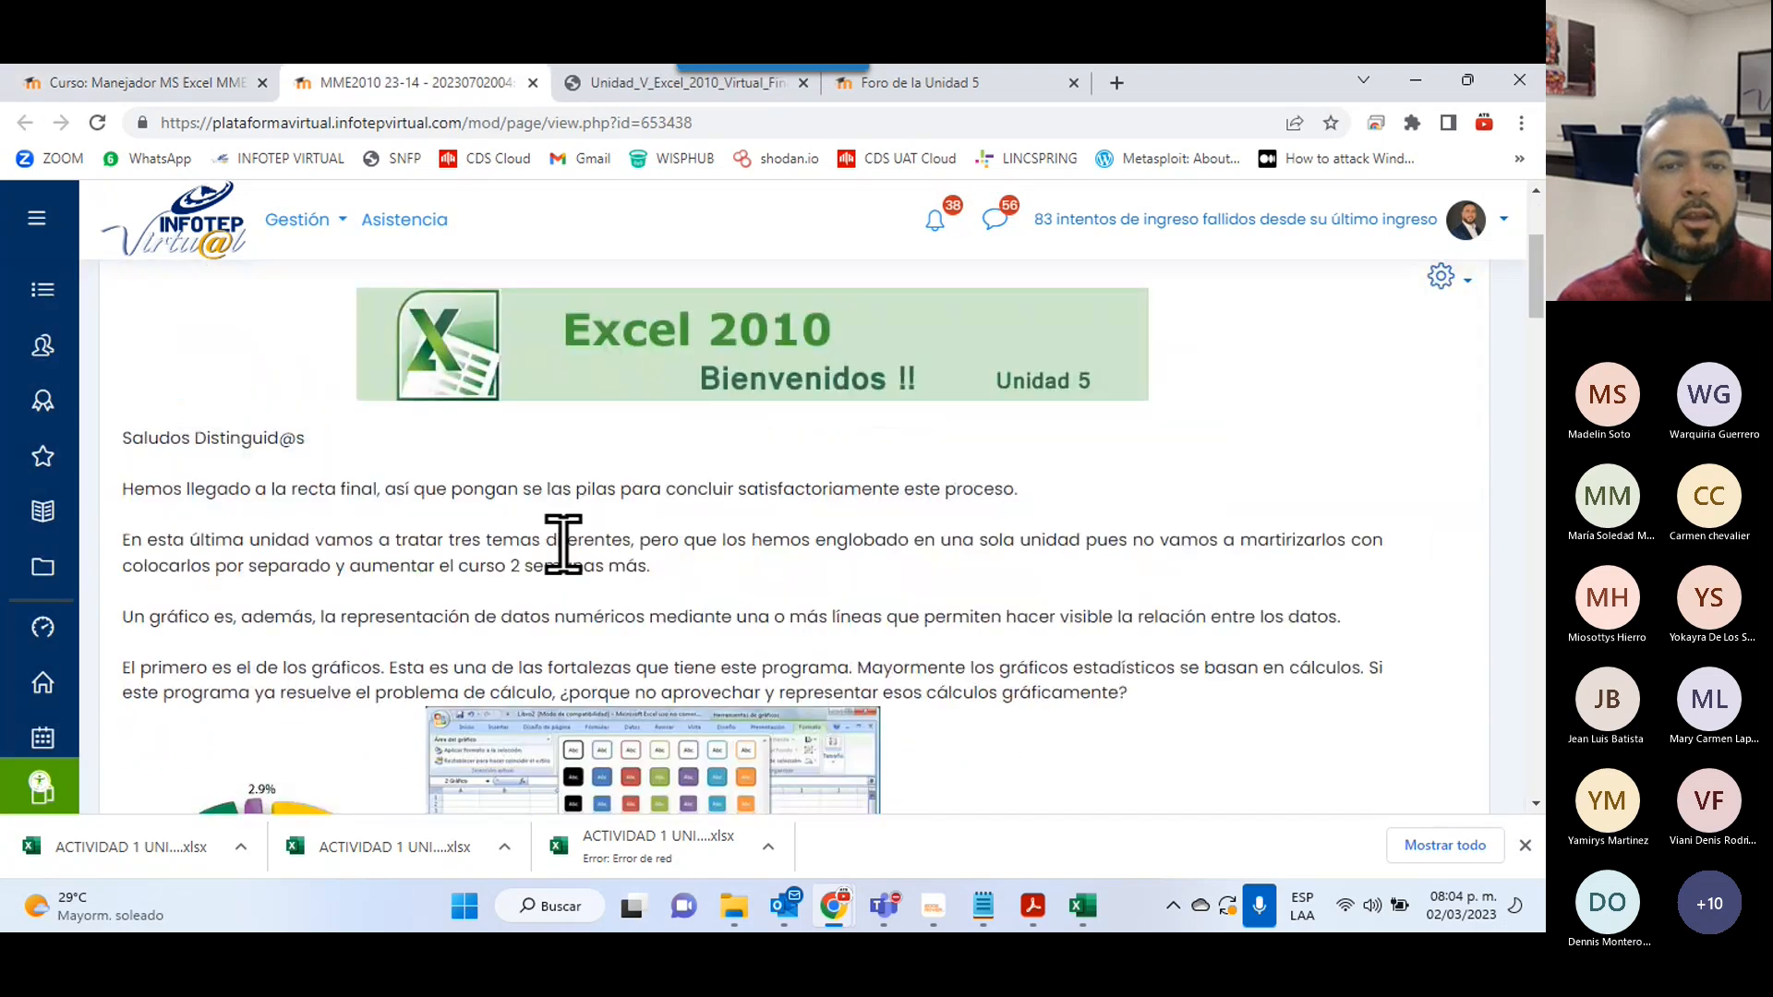
scroll(563, 543, down, 15)
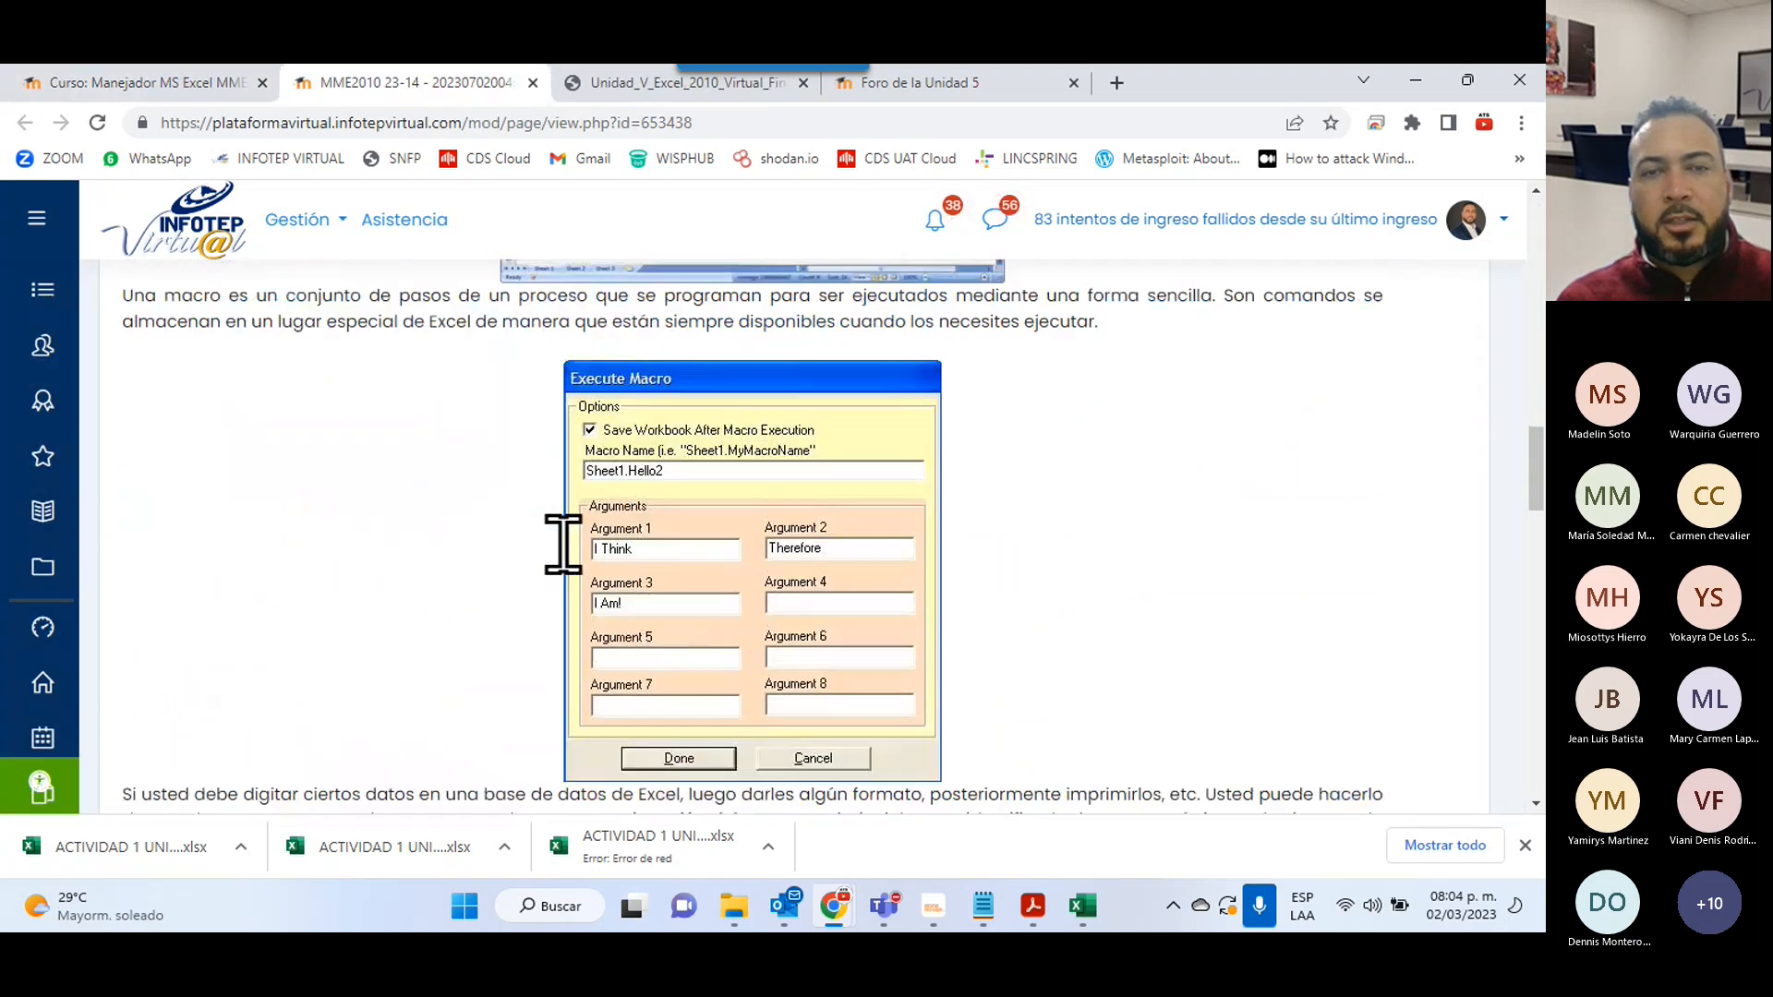
scroll(563, 545, down, 1)
scroll(579, 580, down, 1)
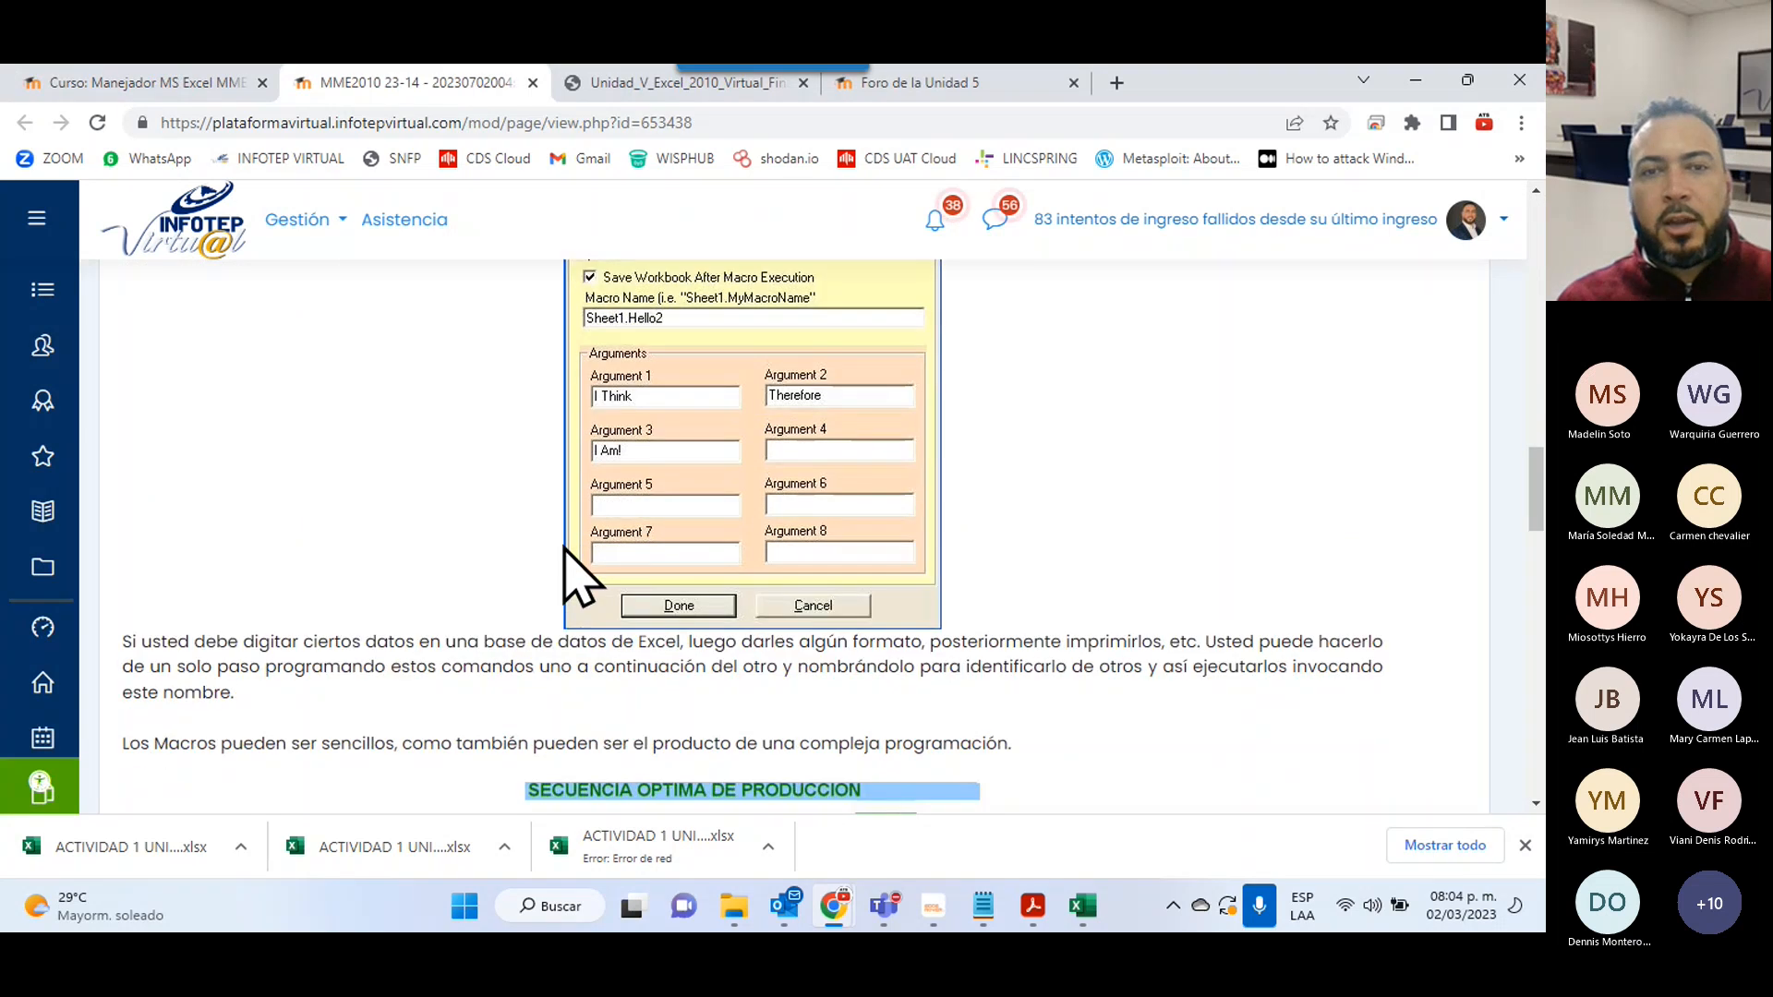
scroll(580, 580, down, 20)
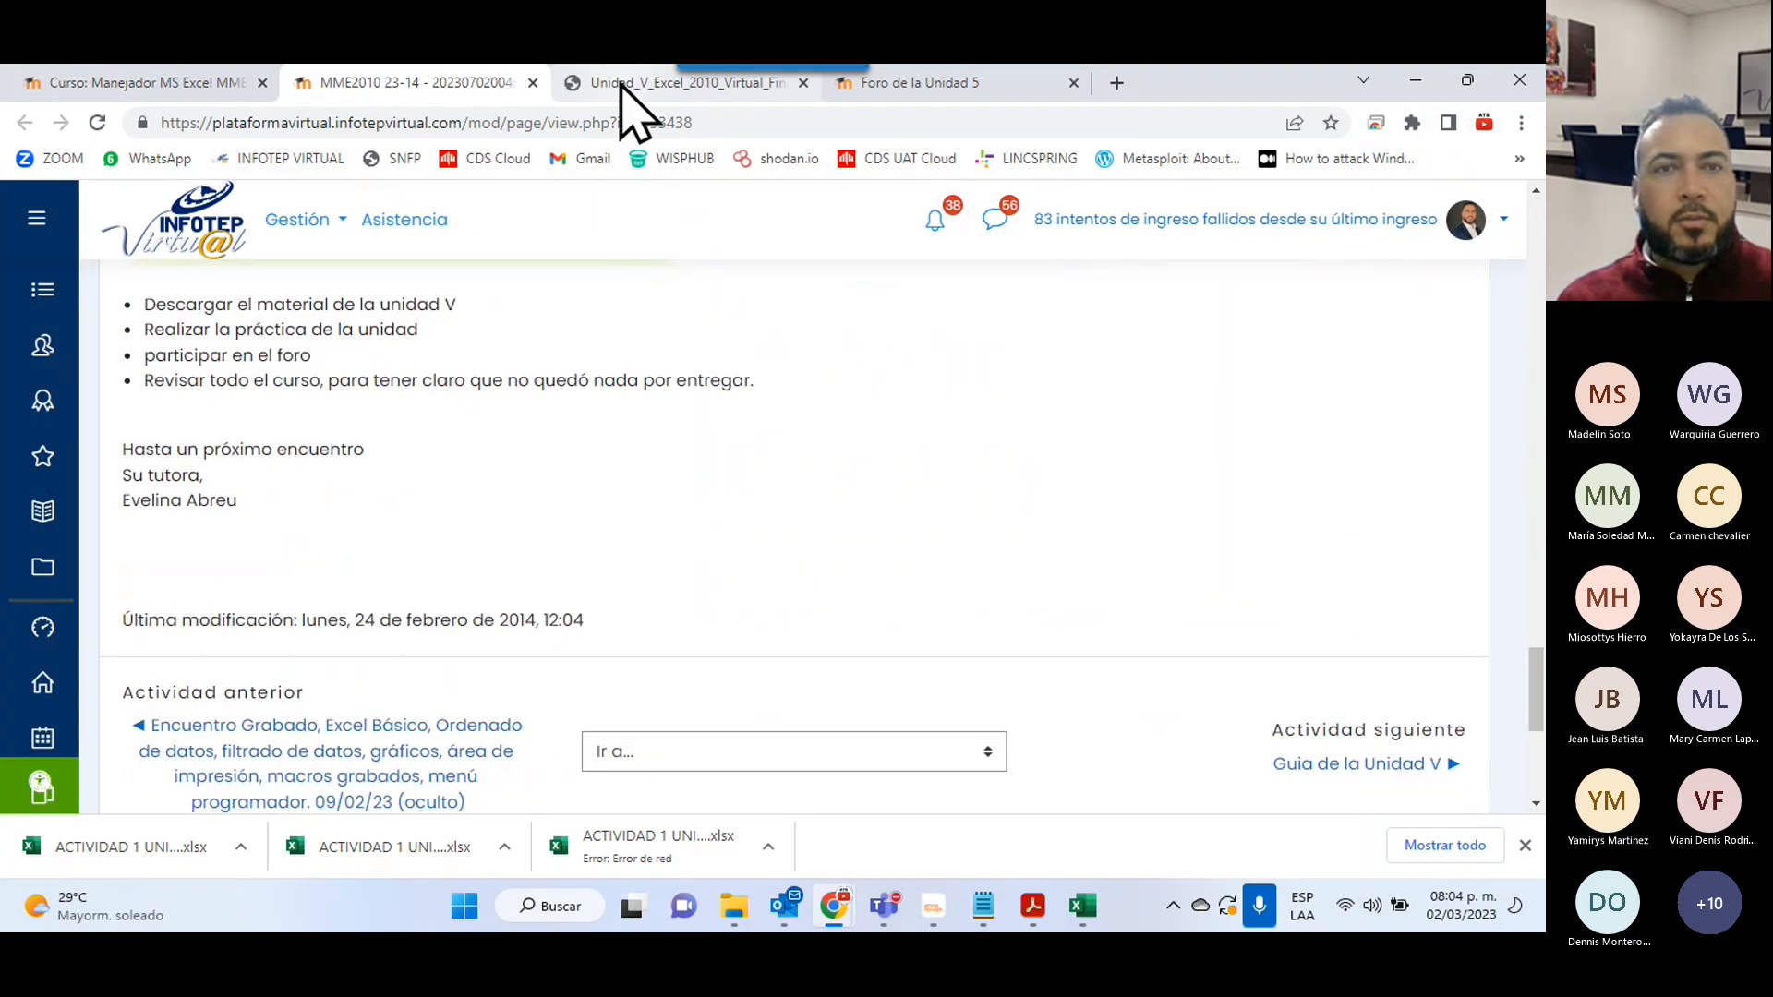
- Skim the opening pages of the Unidad V guide PDF, including the section on chart concepts and column chart types
click(620, 85)
scroll(704, 415, down, 10)
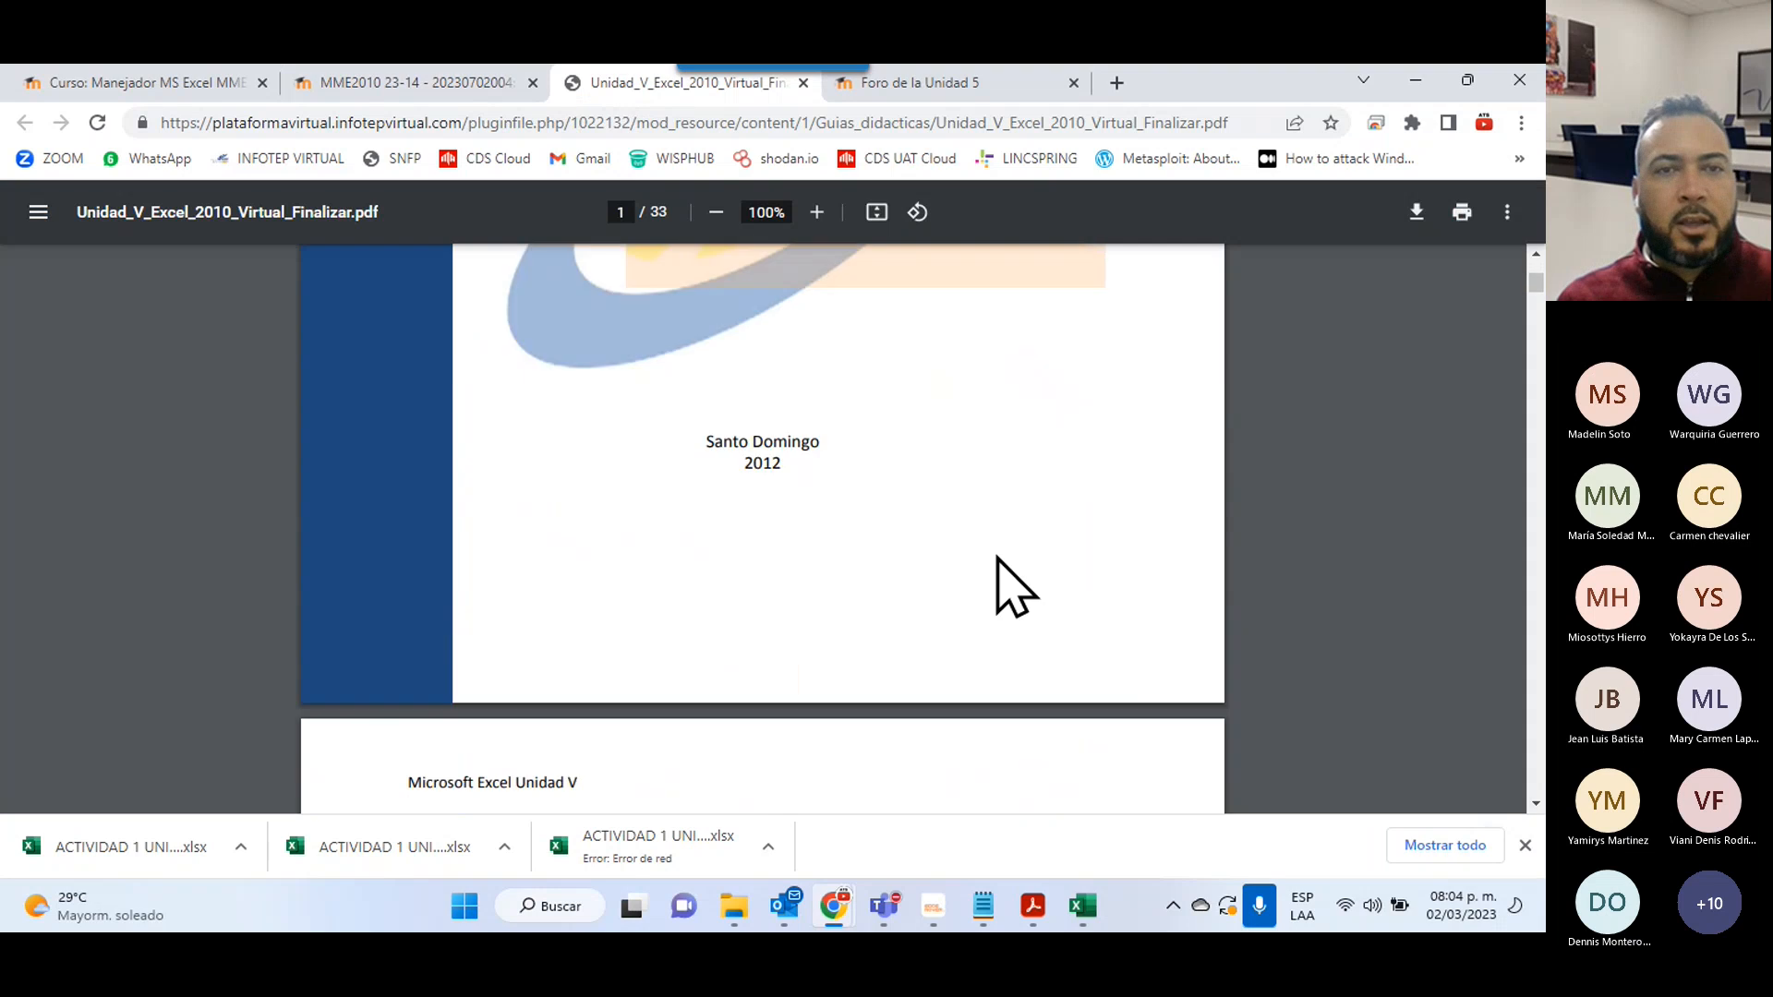
scroll(997, 557, up, 1)
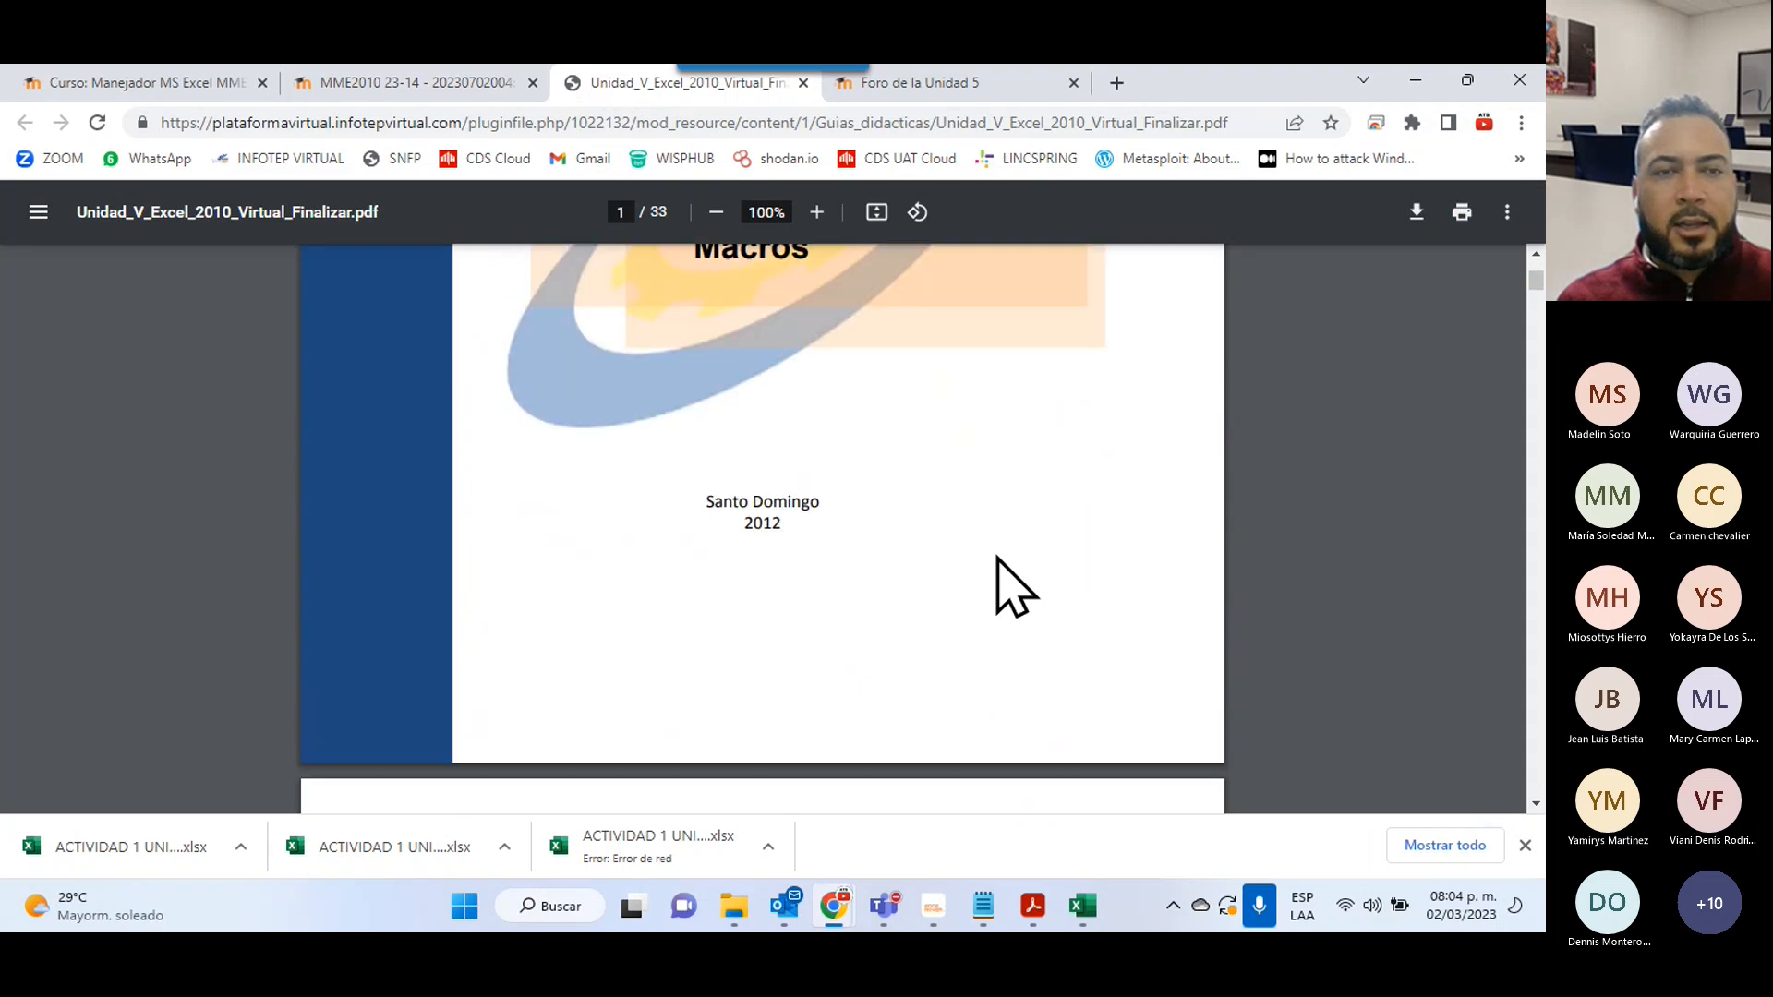
scroll(997, 558, down, 15)
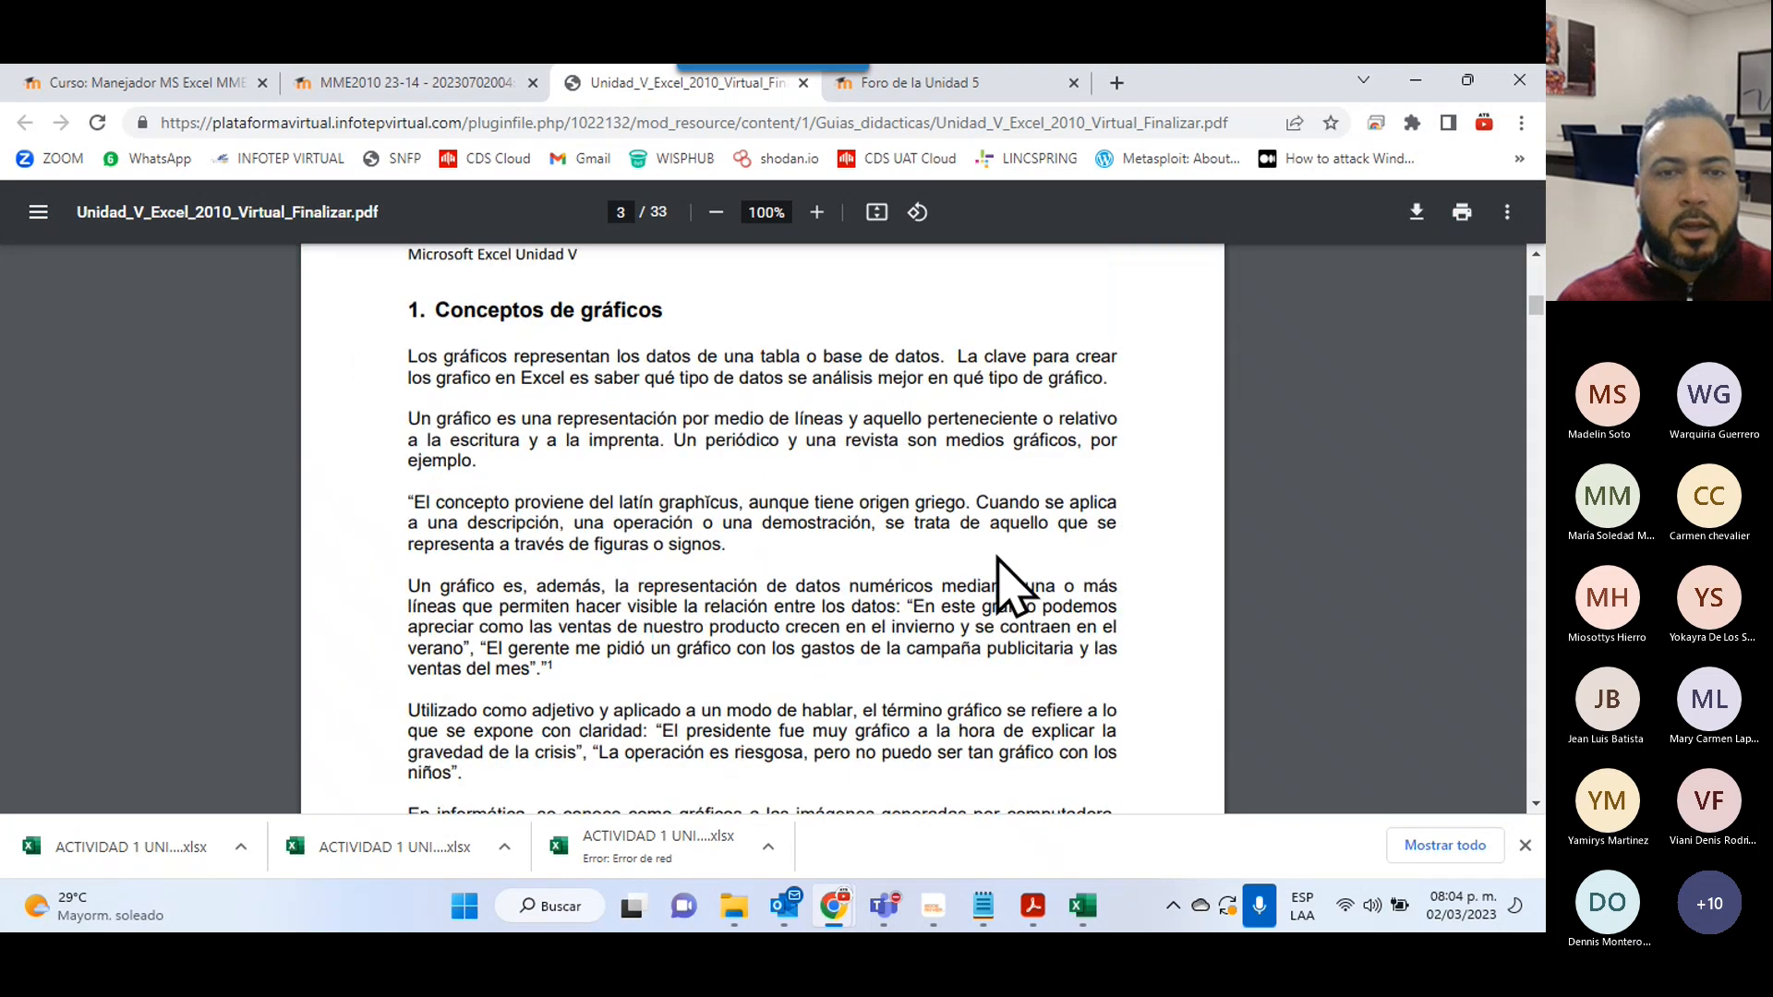
scroll(1012, 581, down, 20)
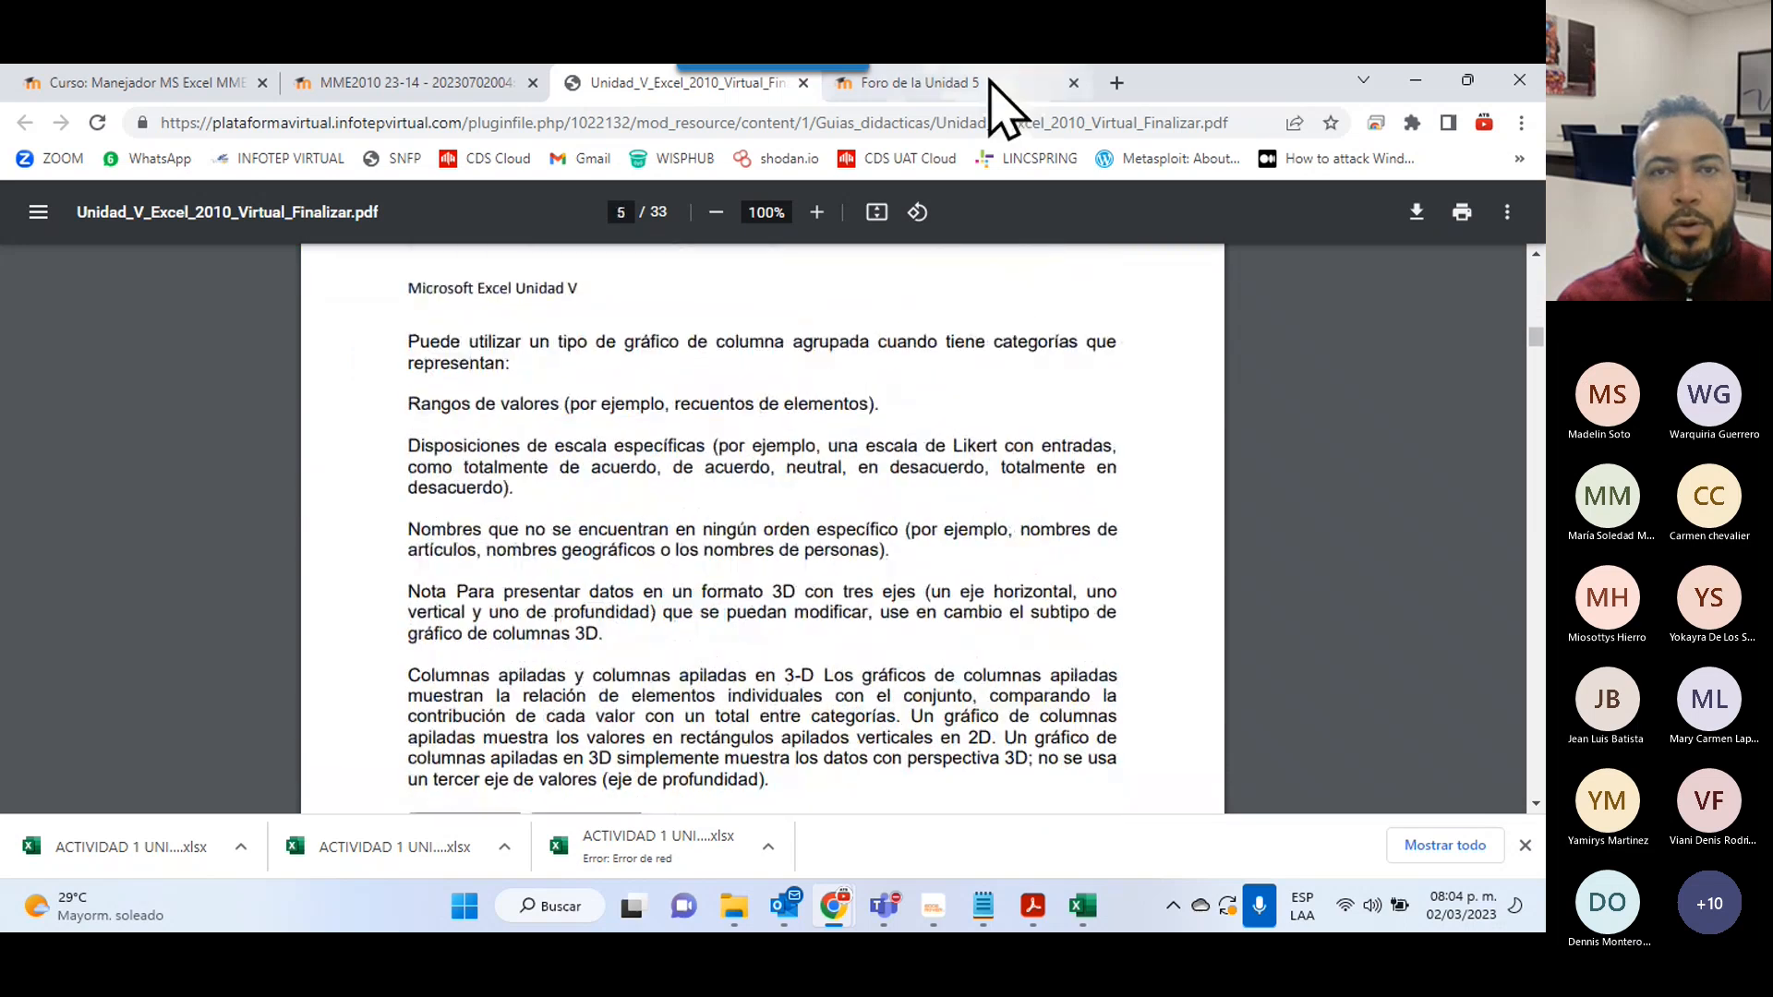
- Review the Foro de la Unidad 5 assignment, and close the forum, guide and instruction pages to return to the course page
click(989, 81)
scroll(910, 573, down, 2)
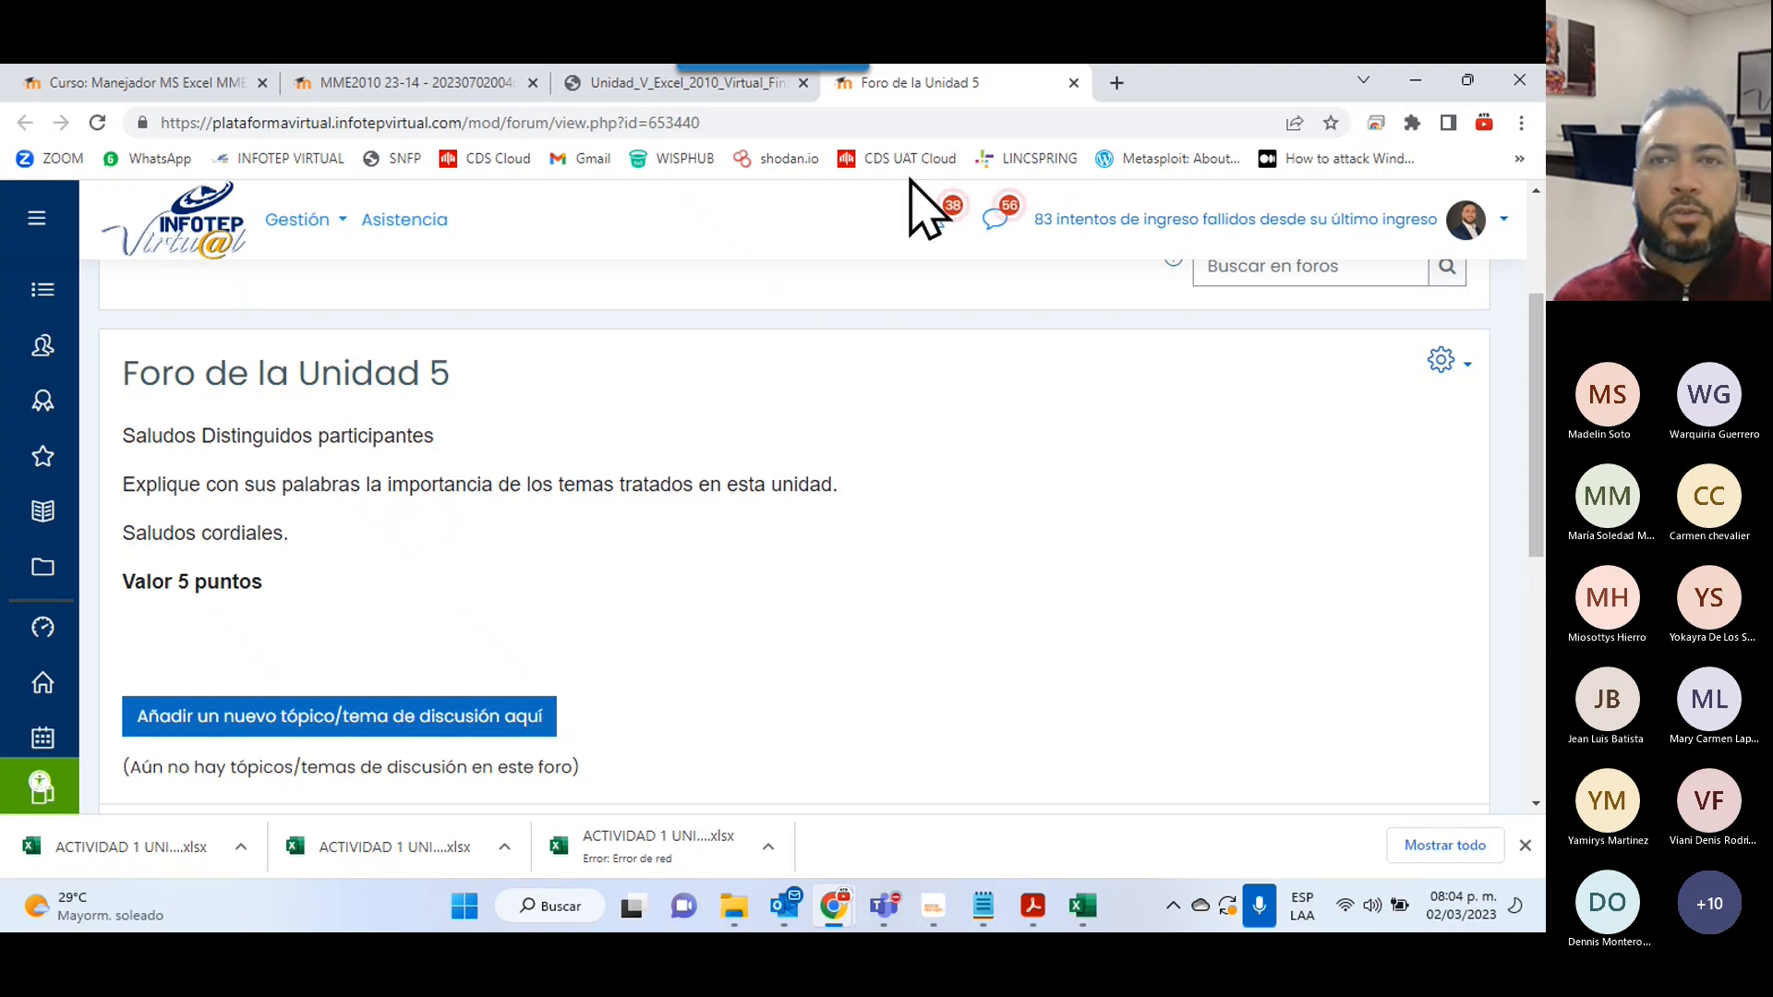
click(1073, 83)
click(803, 83)
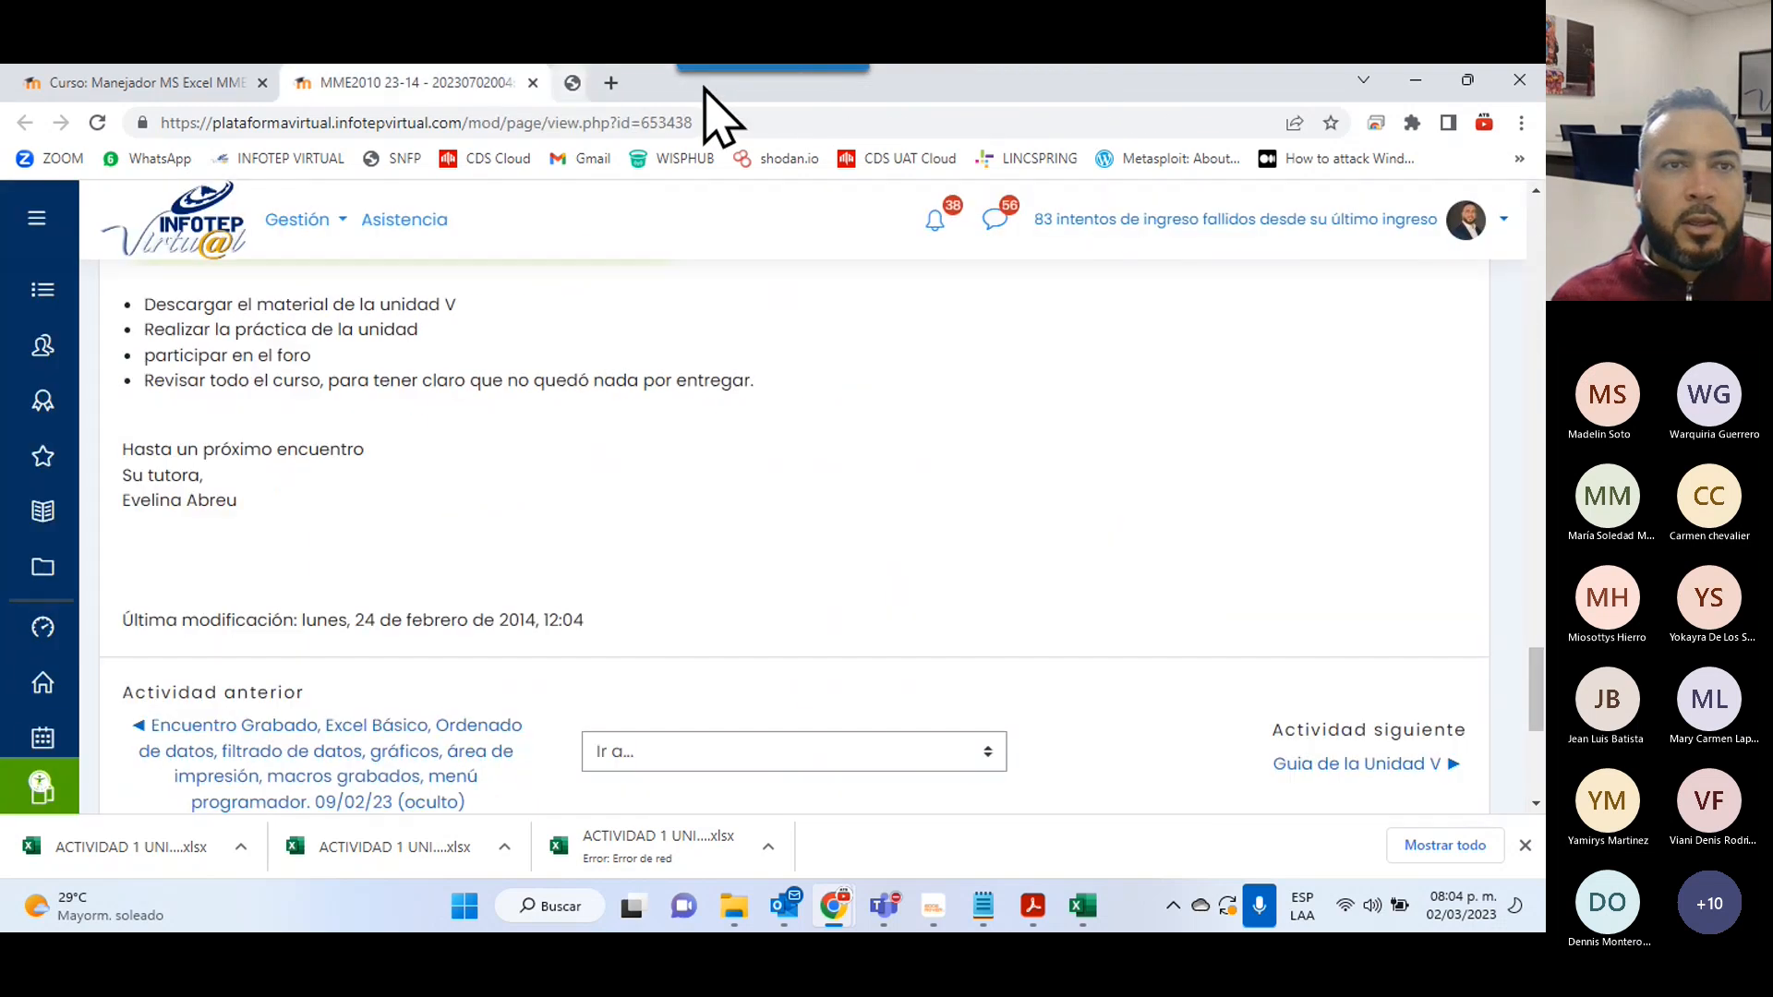
click(533, 83)
- Preview the video on Manejo de gráficos y Área de impresión in a new tab, and close it
scroll(950, 606, down, 1)
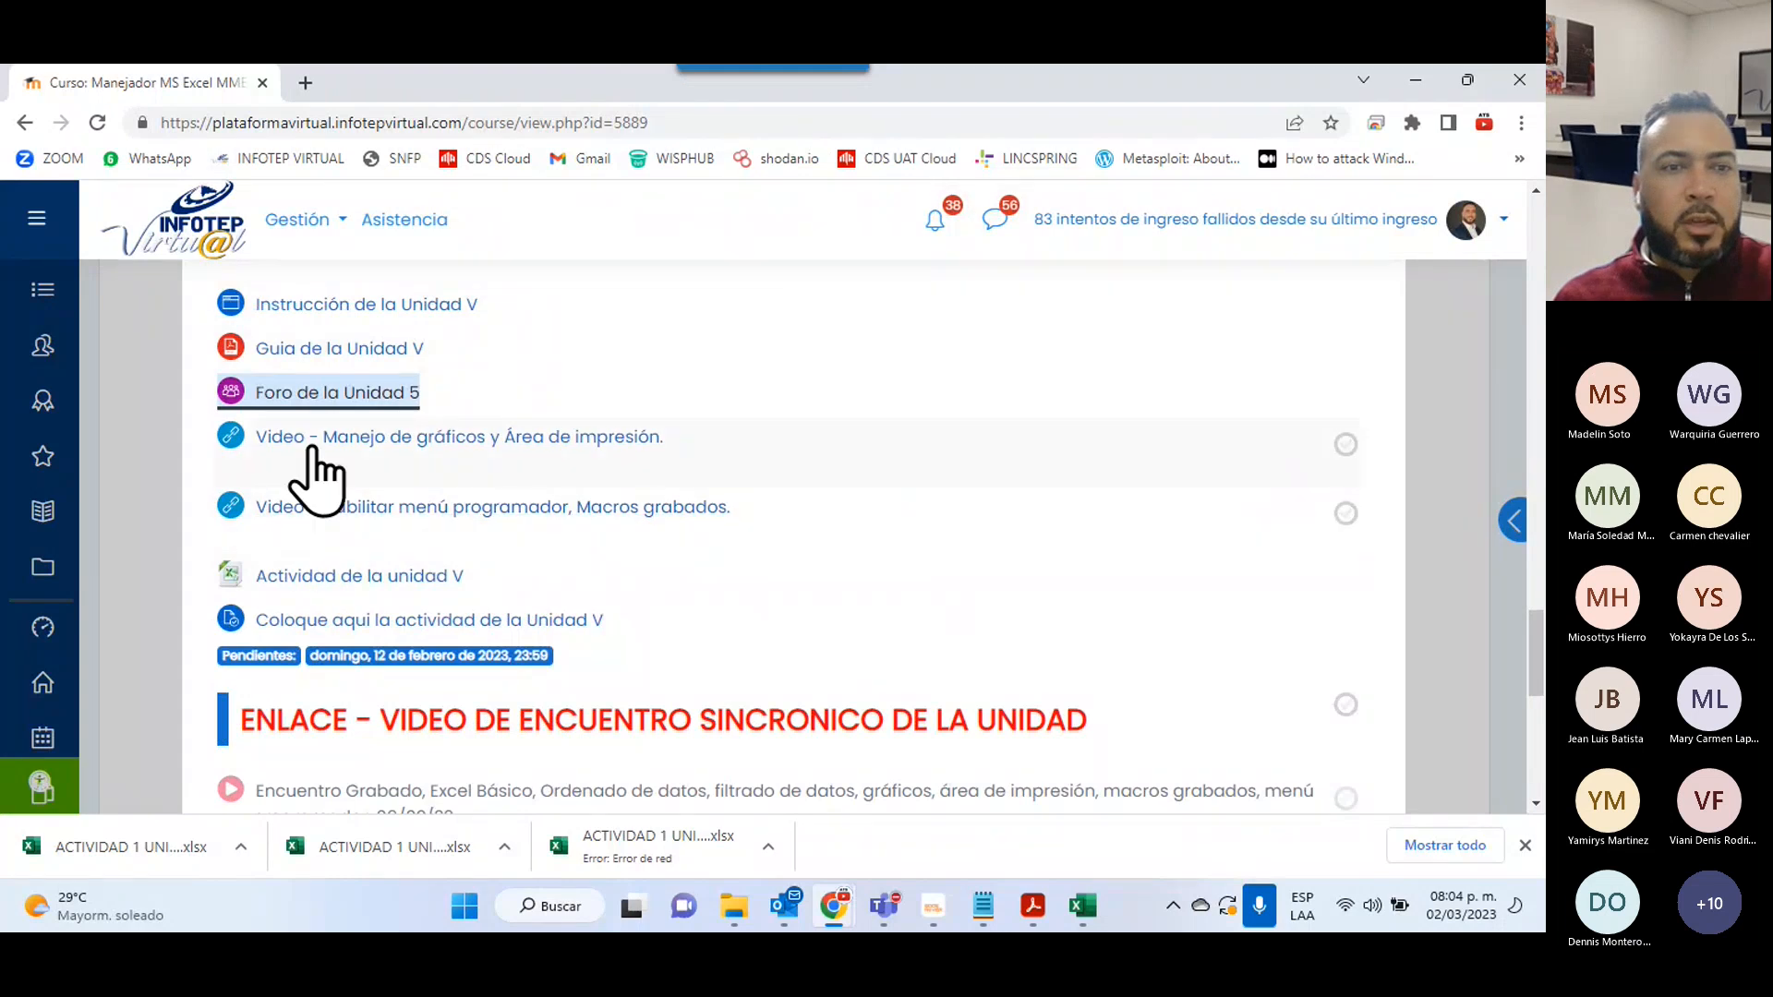
right_click(437, 440)
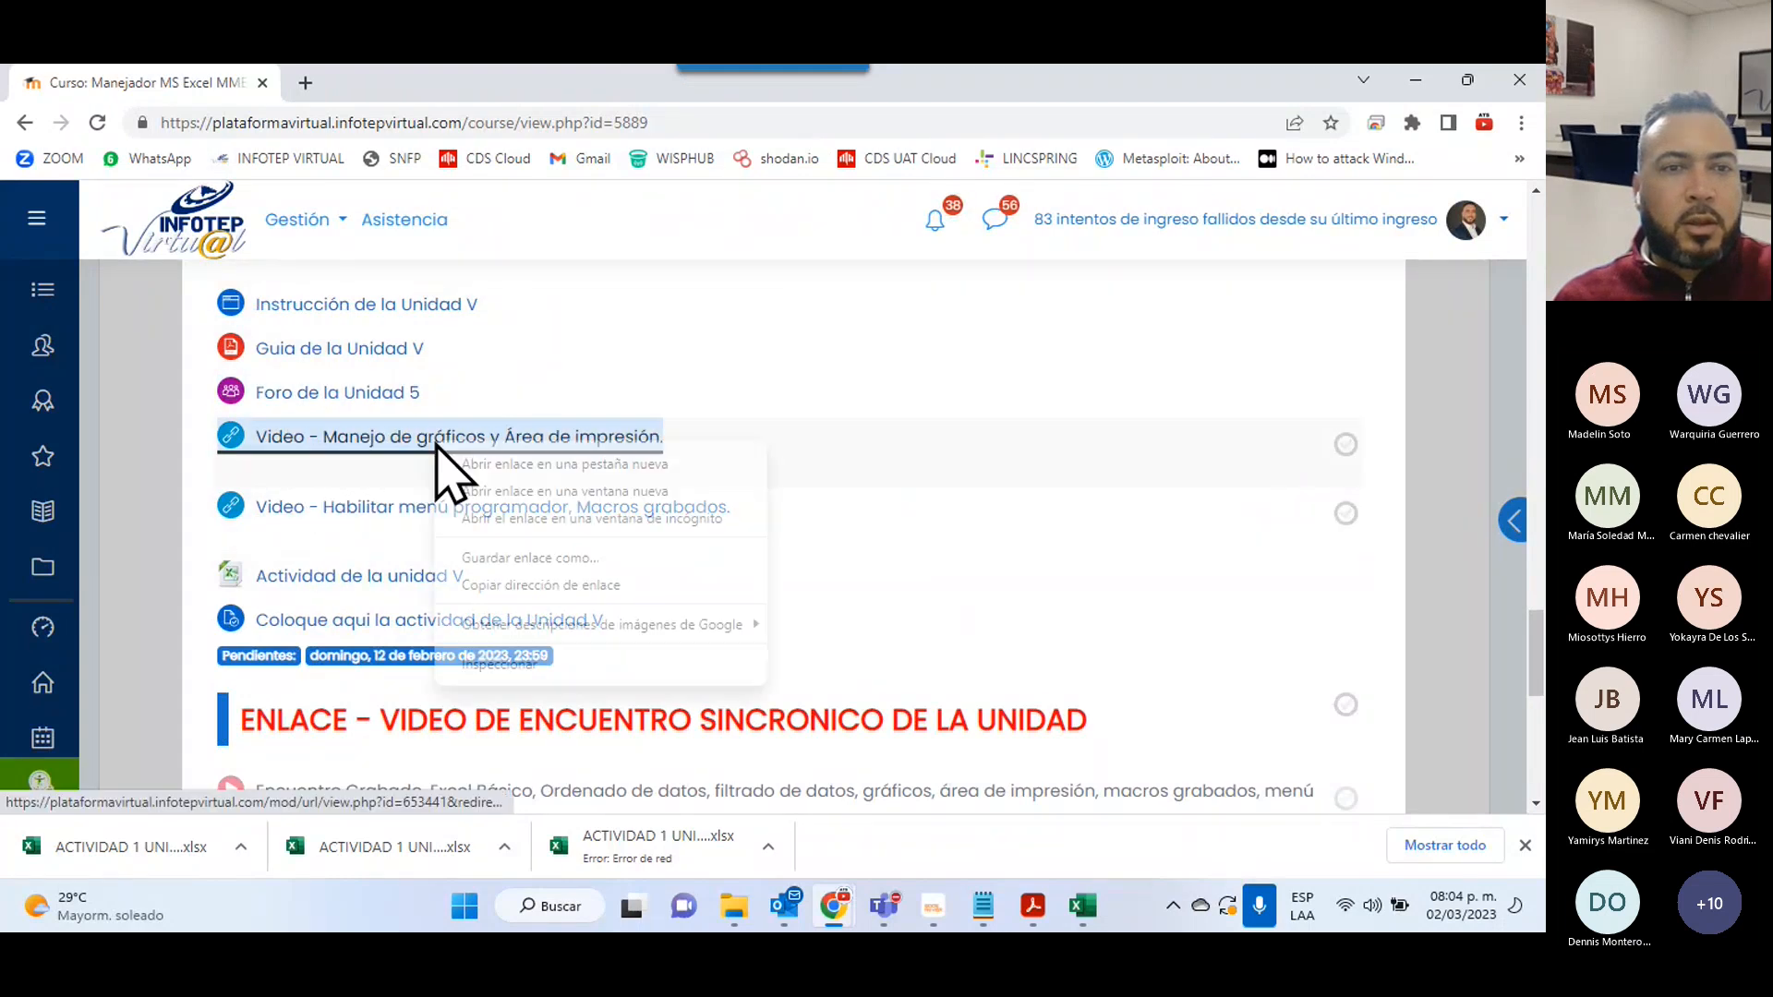
click(535, 464)
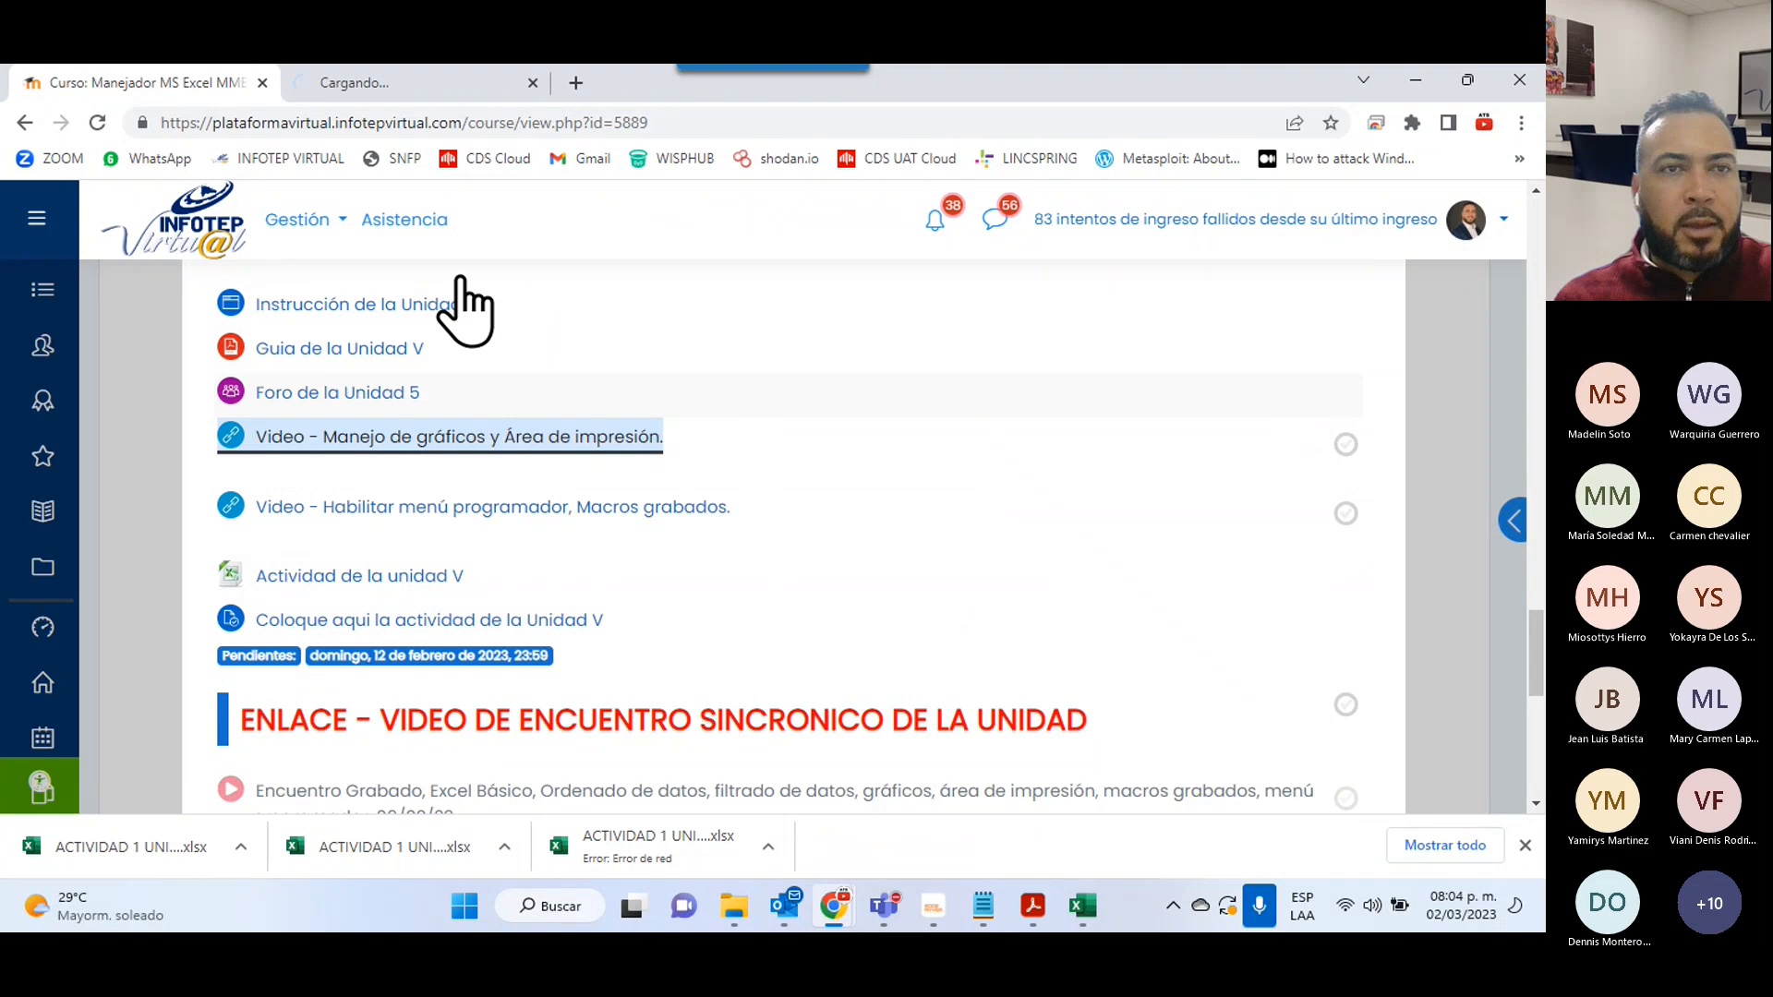
click(362, 92)
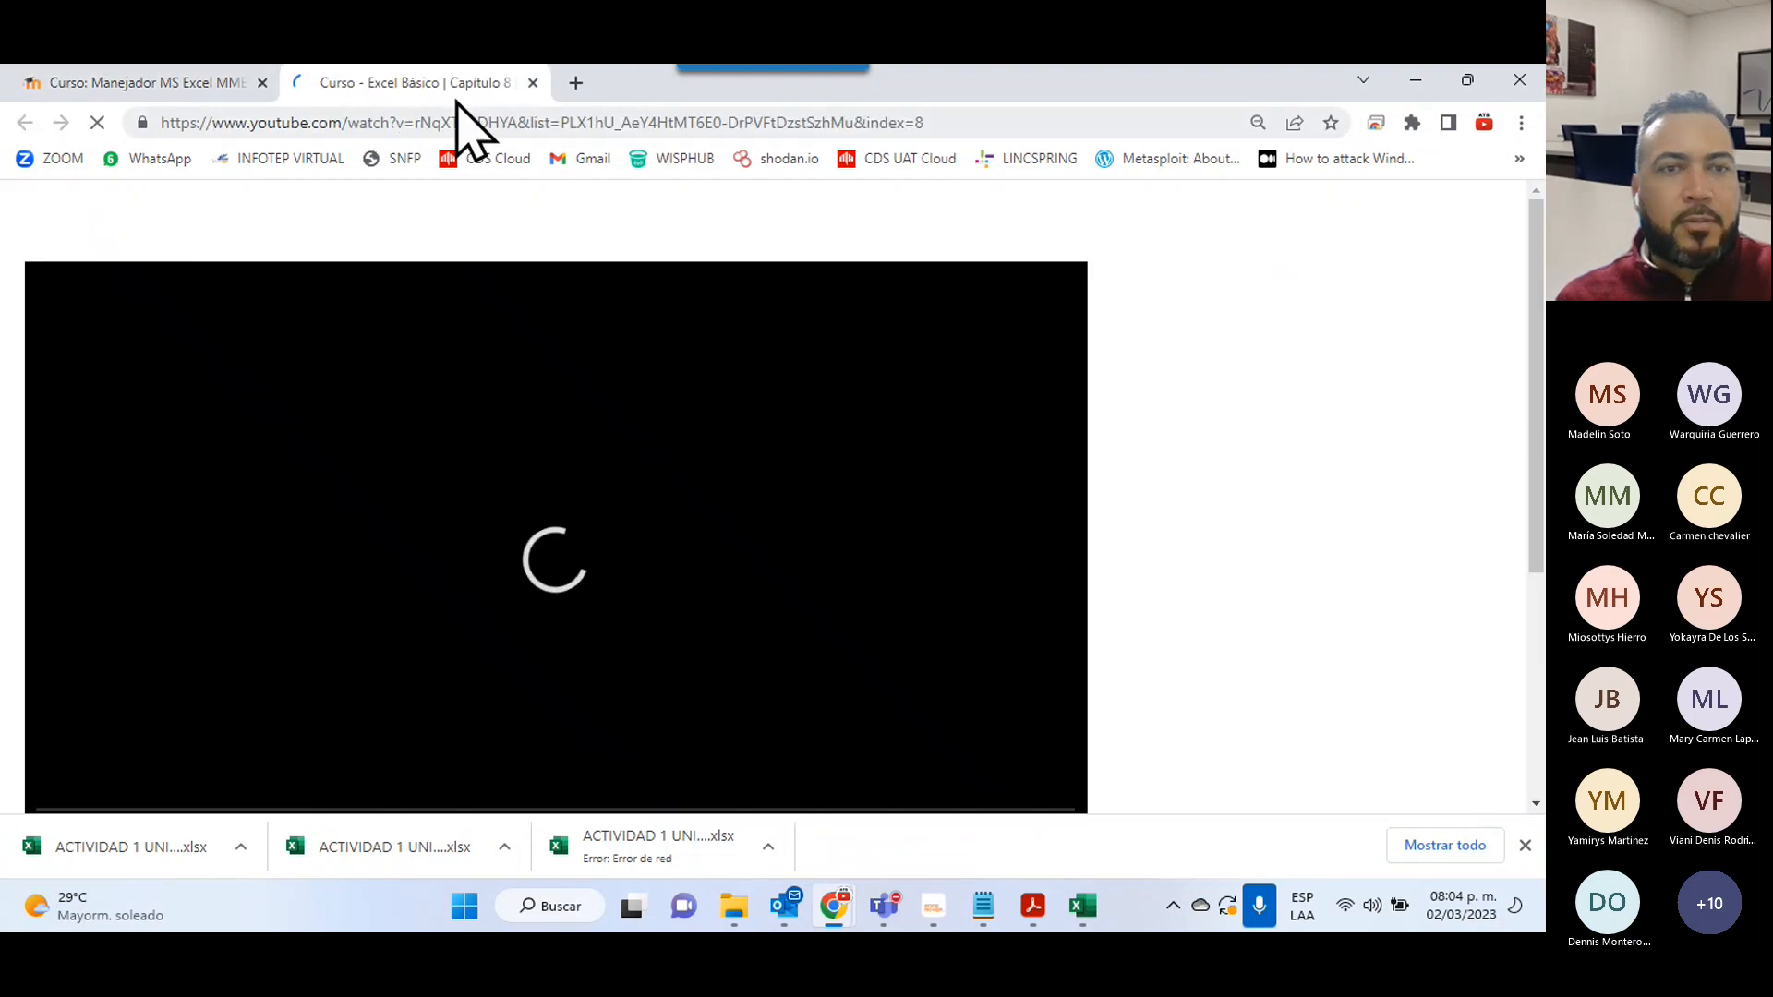
click(533, 84)
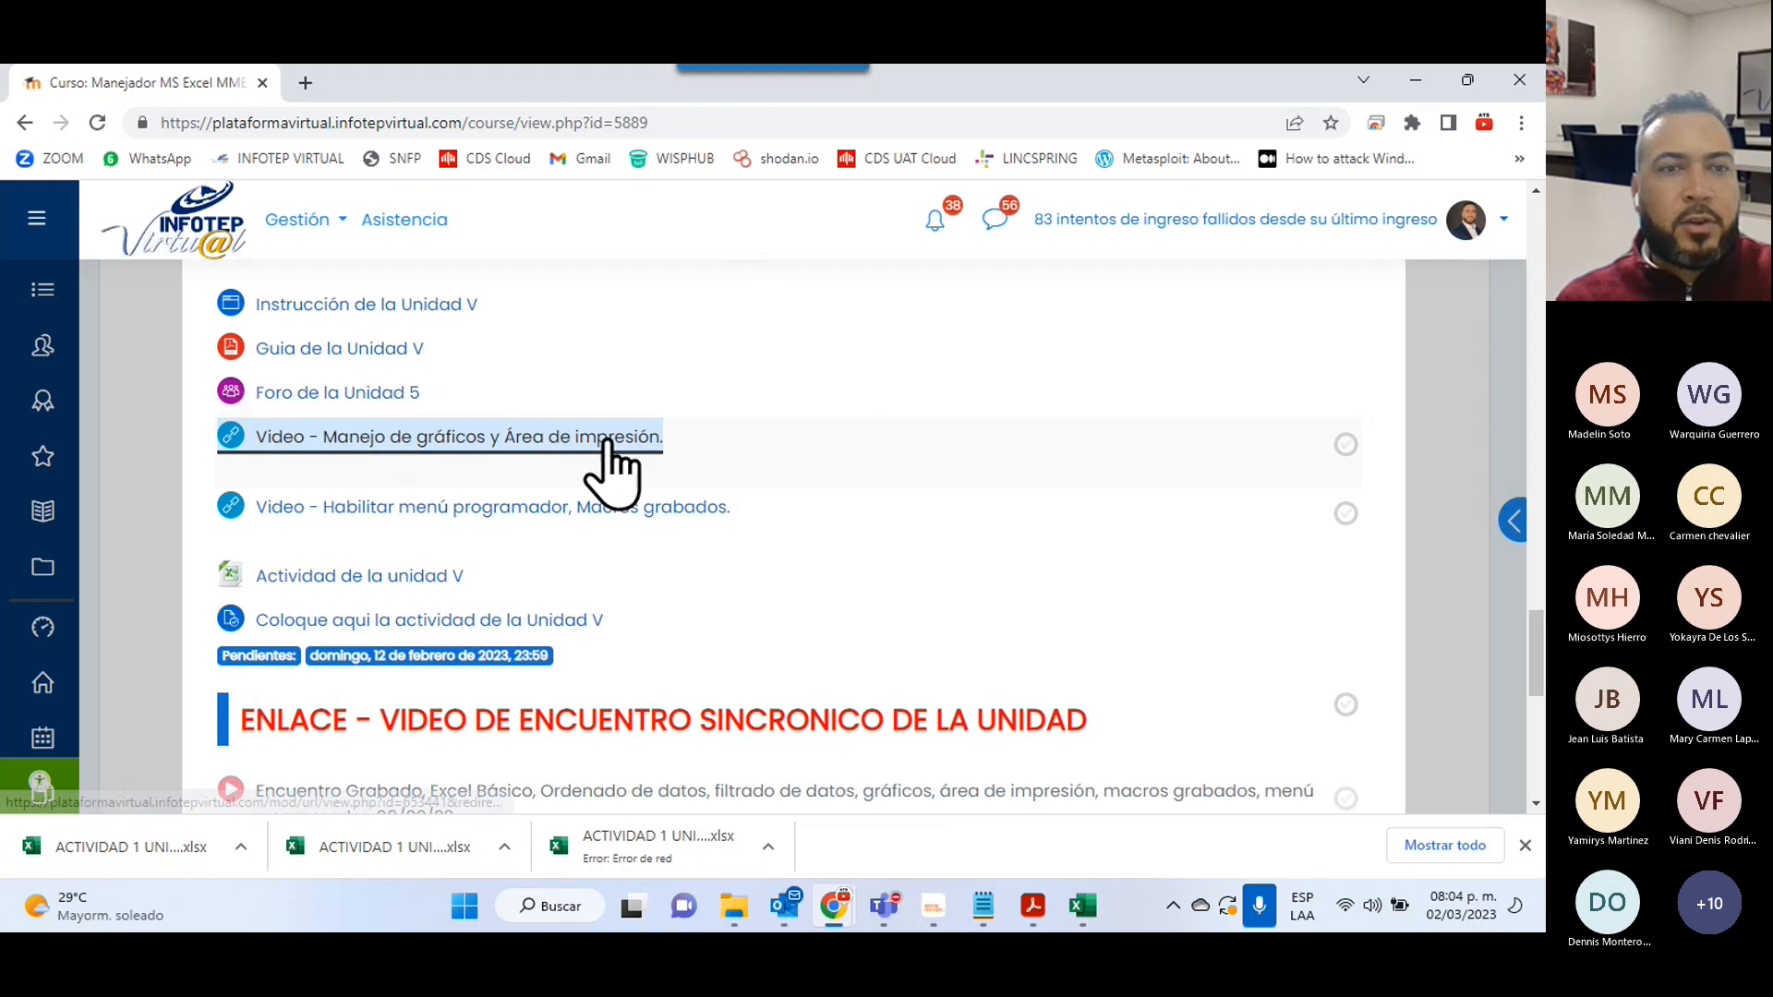
- Open the video on Habilitar menú programador, Macros grabados, pause its playback, and close it
click(436, 510)
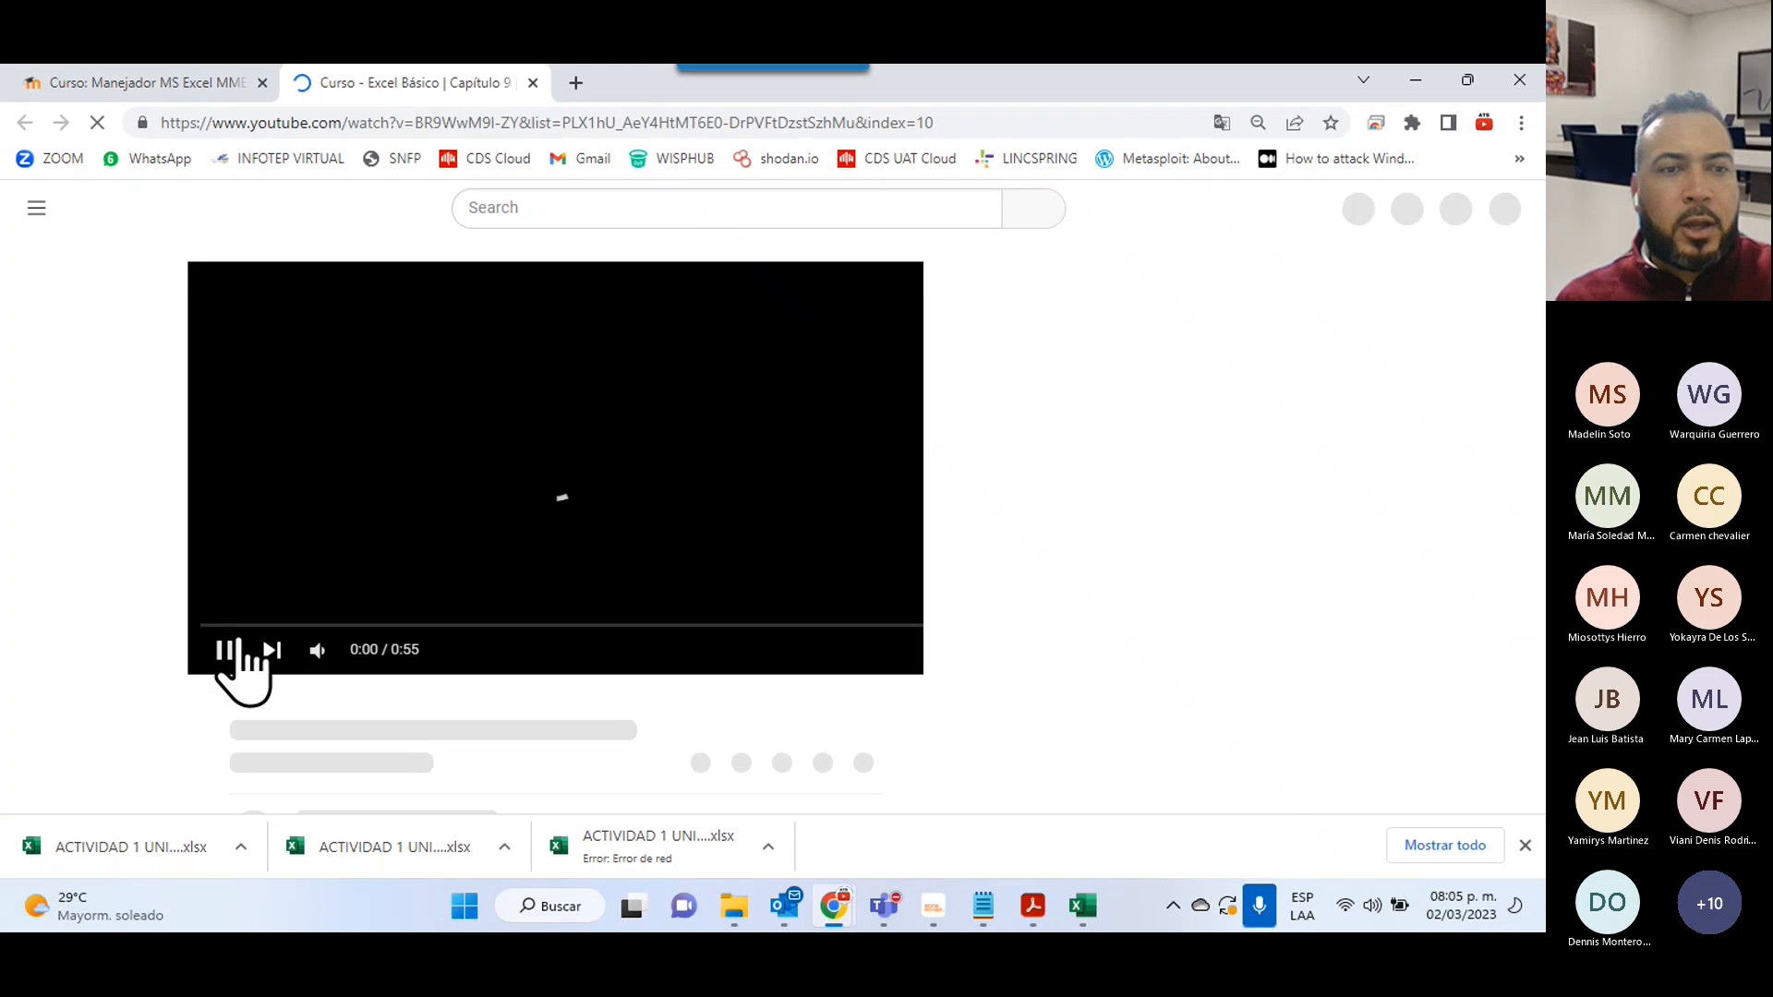
click(220, 642)
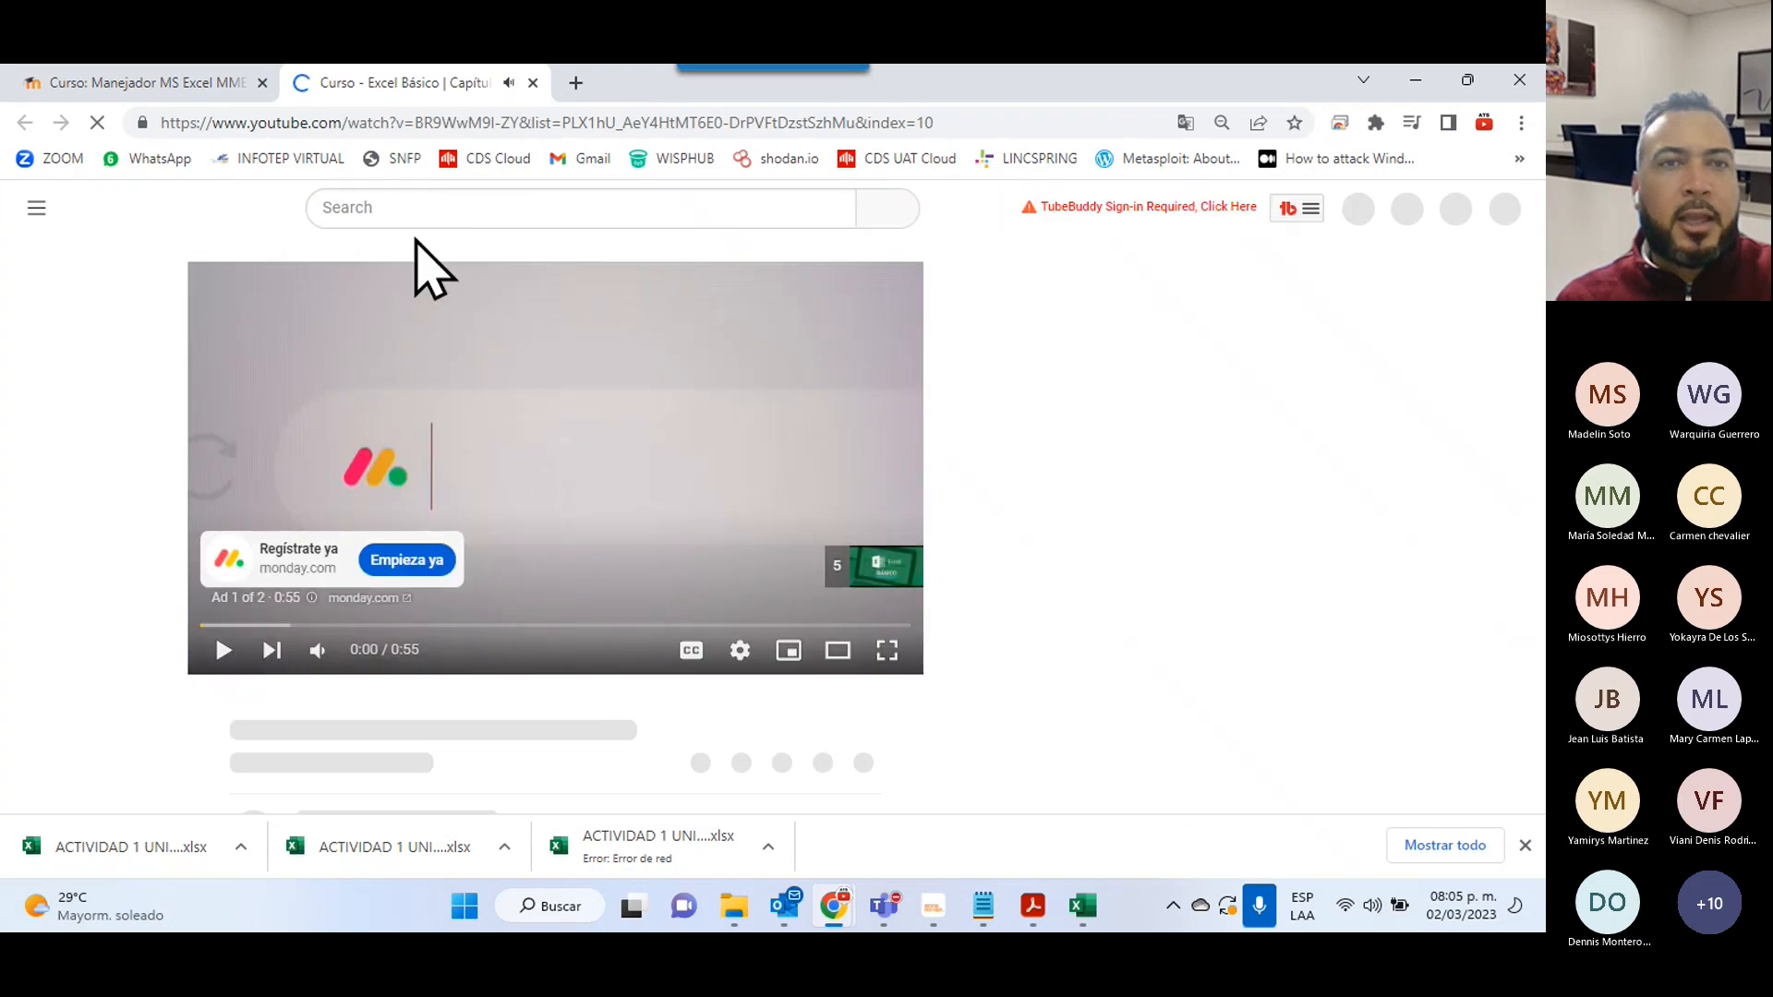
click(533, 82)
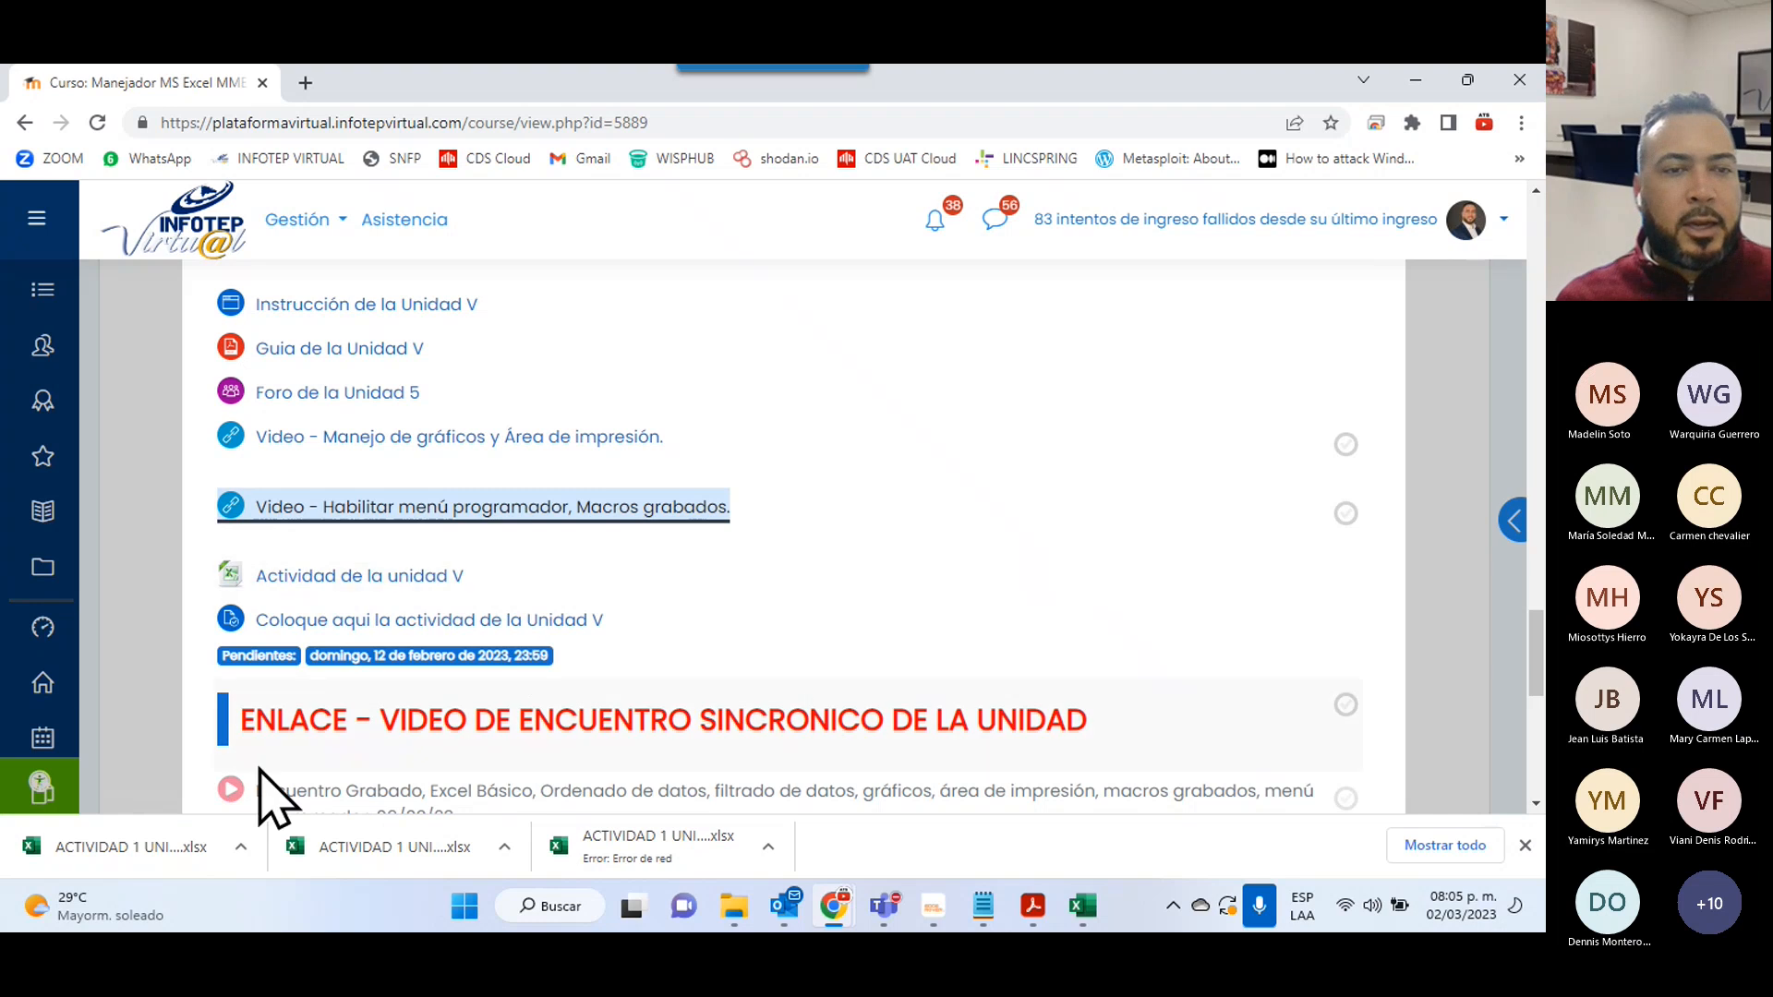
- Download the Actividad de la unidad V workbook and open ACTIVIDAD 1 UNIDAD 5 (11).xlsx in Excel
click(312, 572)
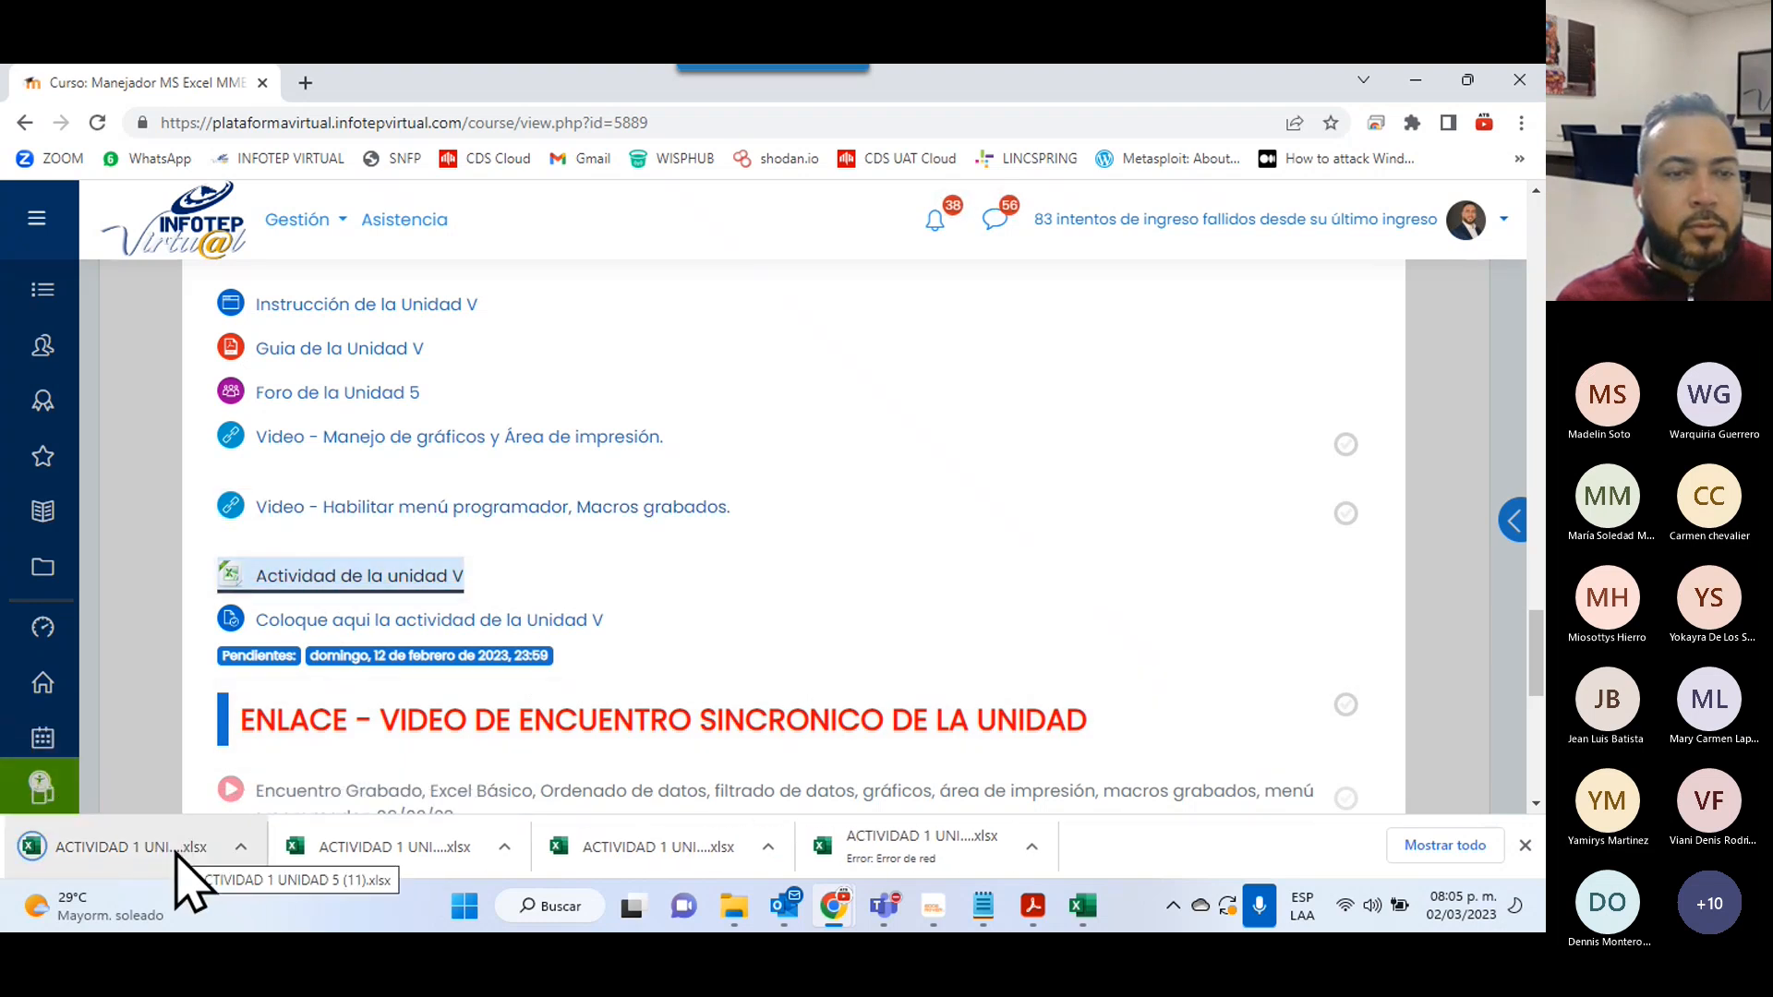
click(178, 854)
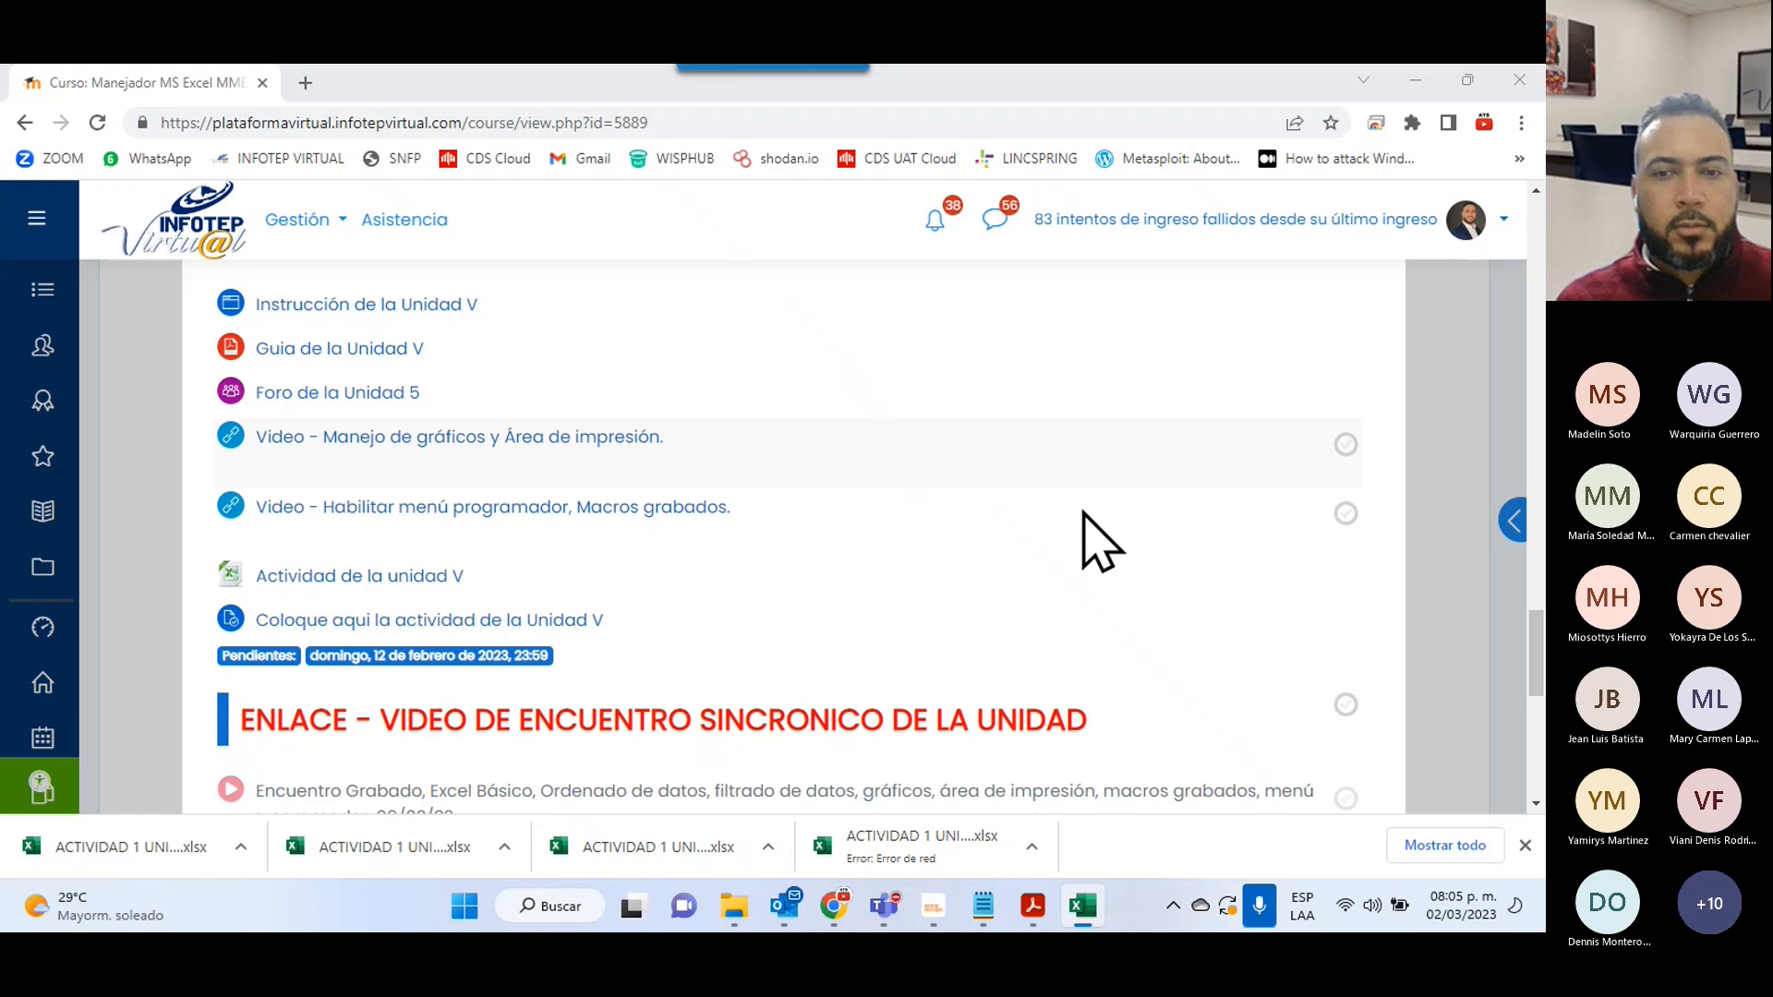
click(1082, 906)
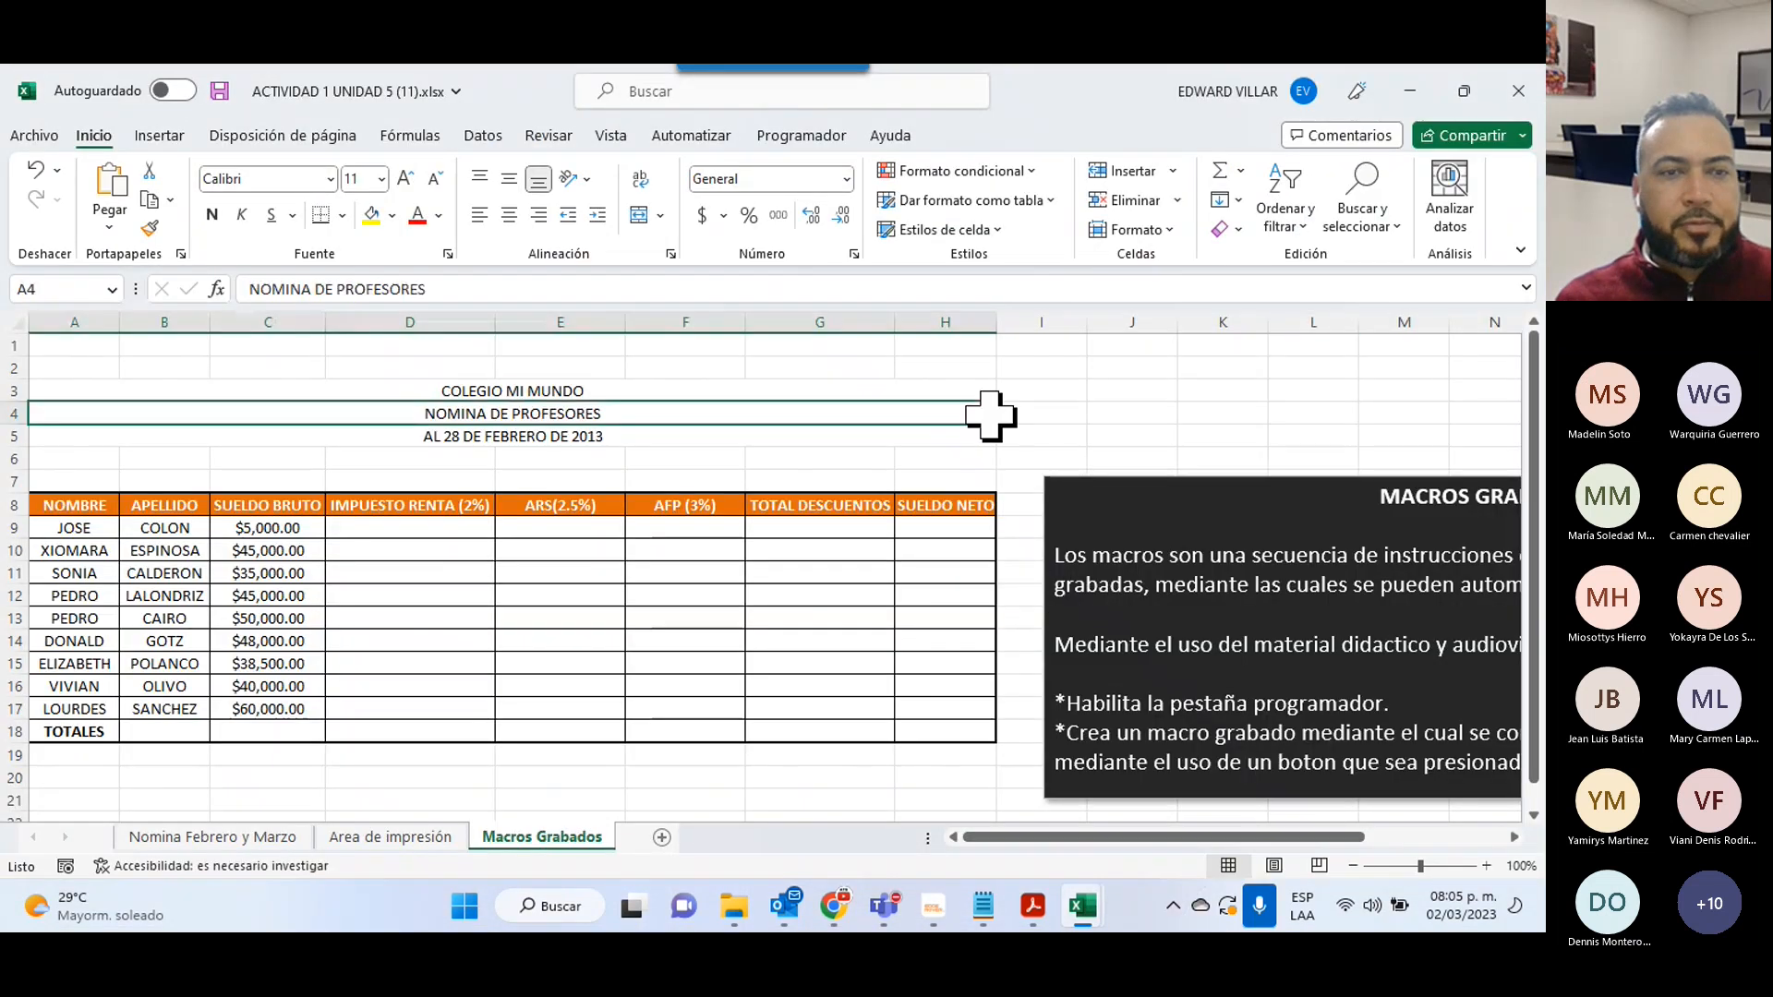
- Examine the February and March payroll tables and the payroll report on the Nomina Febrero y Marzo sheet
click(213, 838)
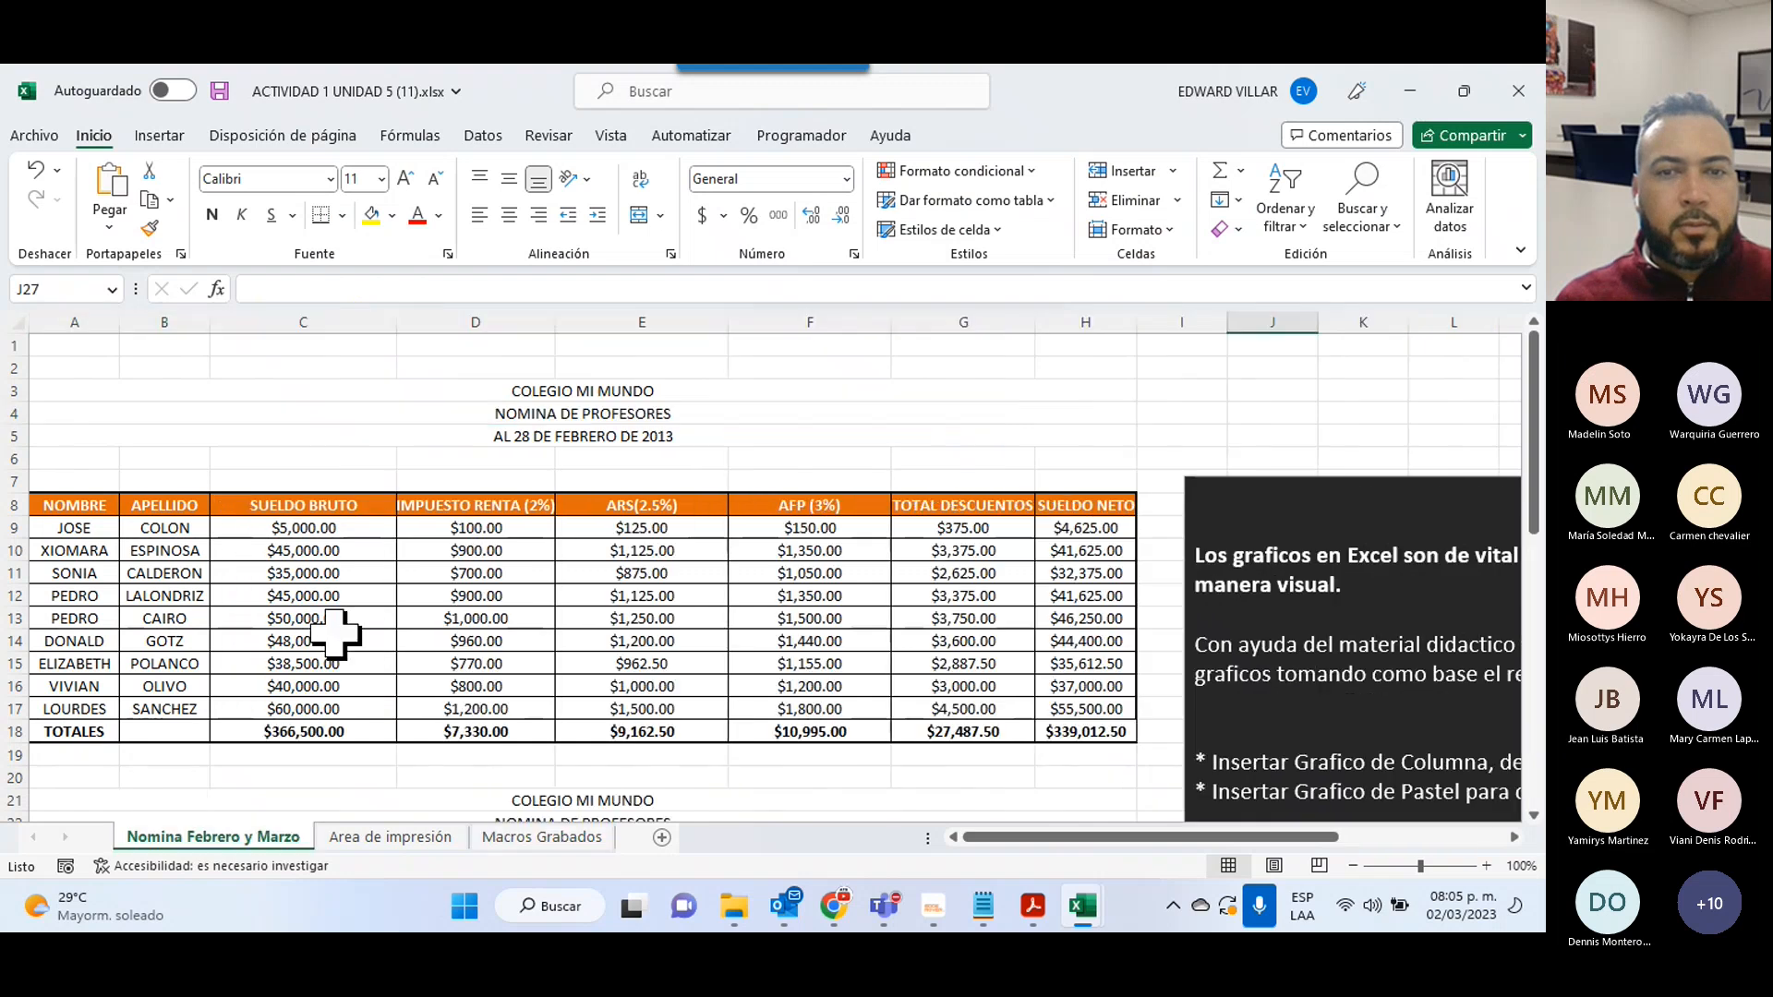
scroll(336, 634, down, 13)
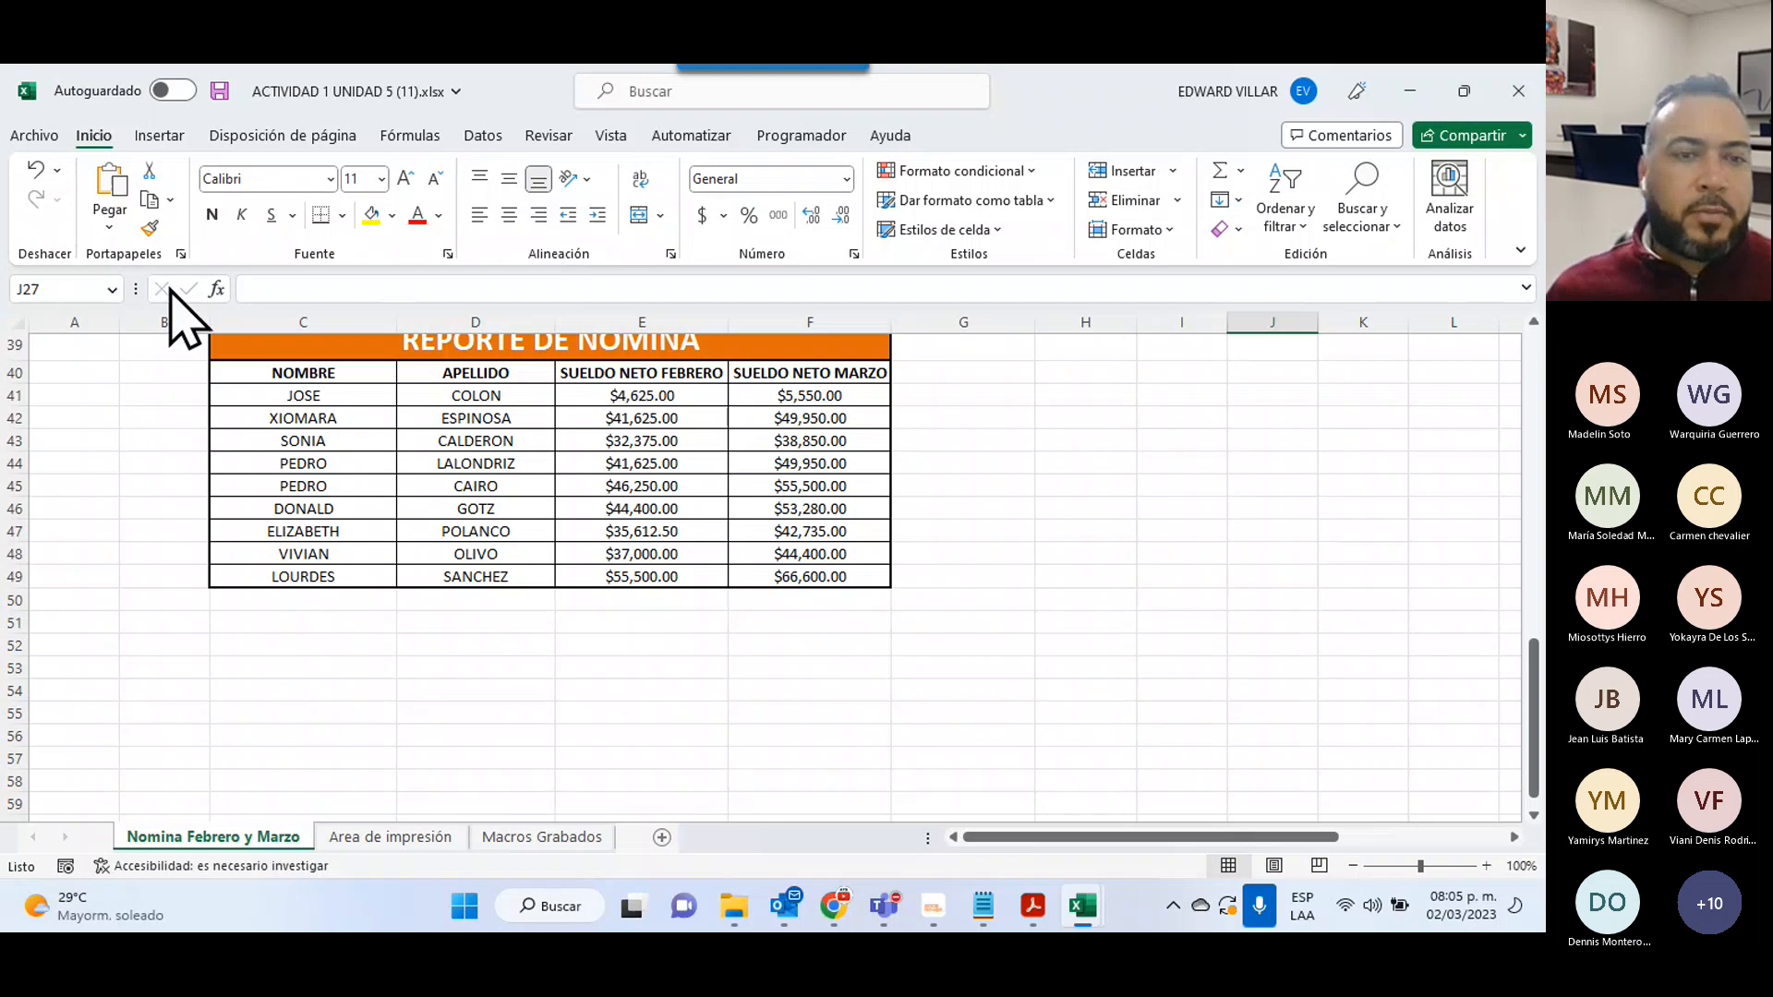
scroll(718, 528, up, 6)
scroll(723, 534, up, 5)
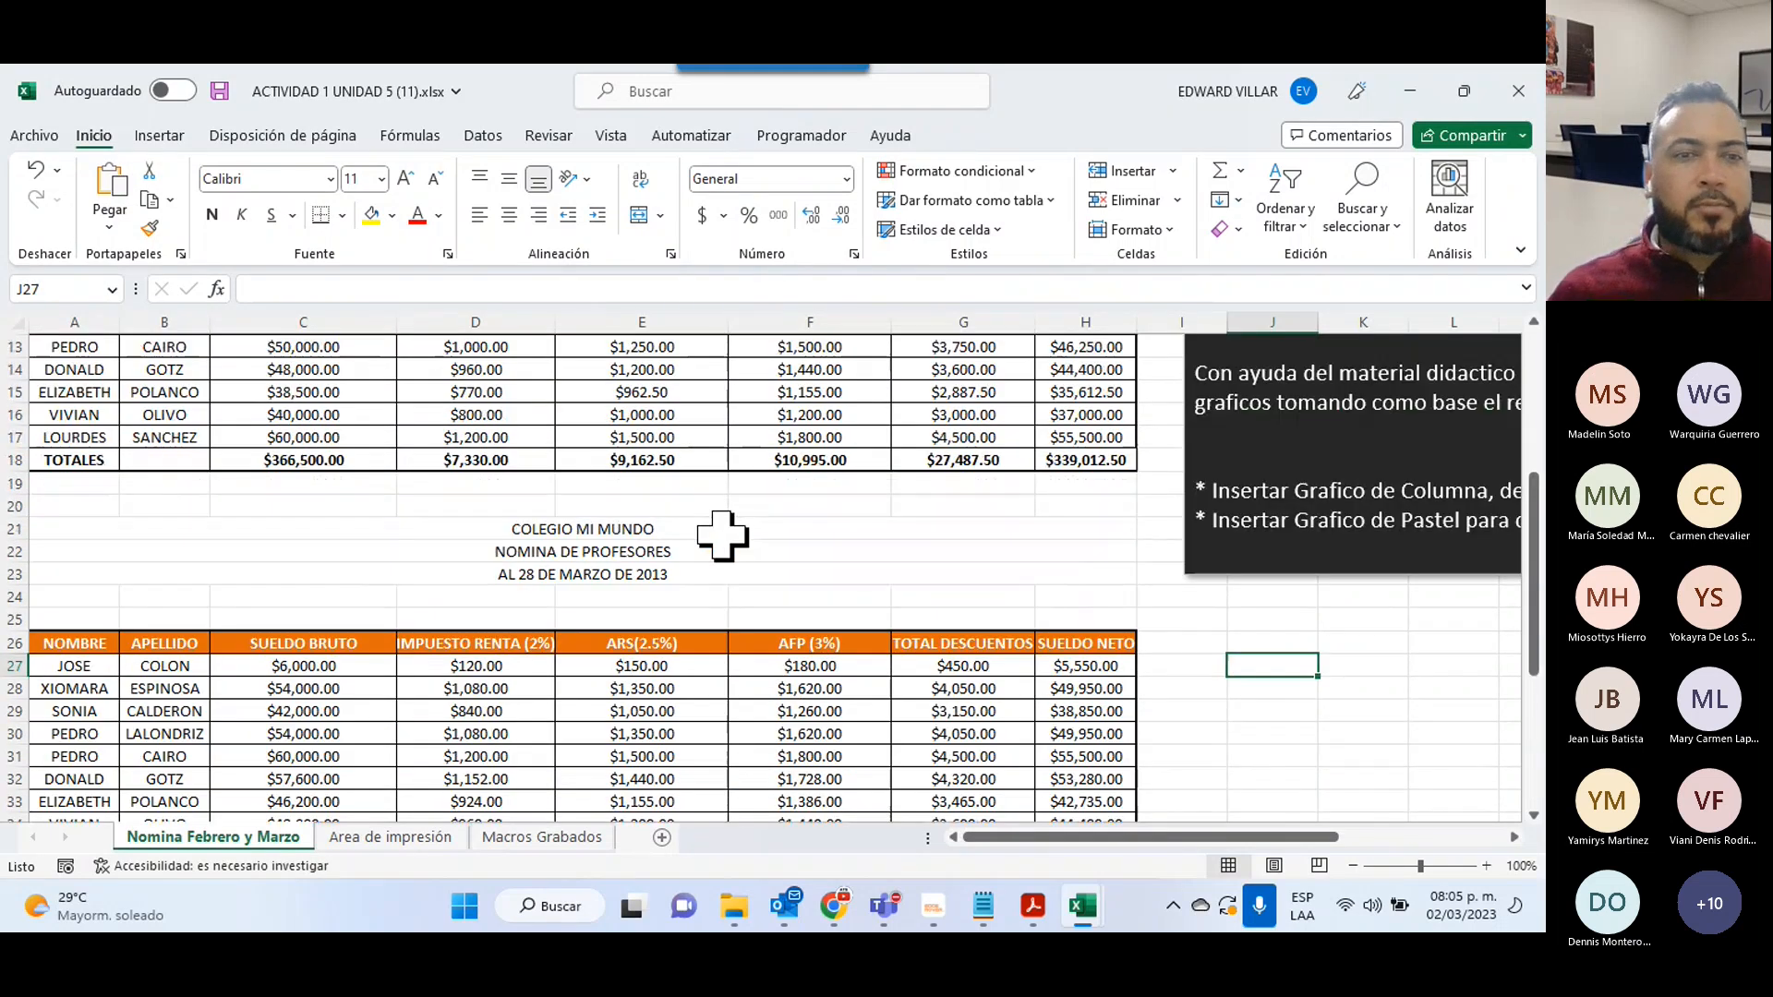
scroll(723, 534, down, 2)
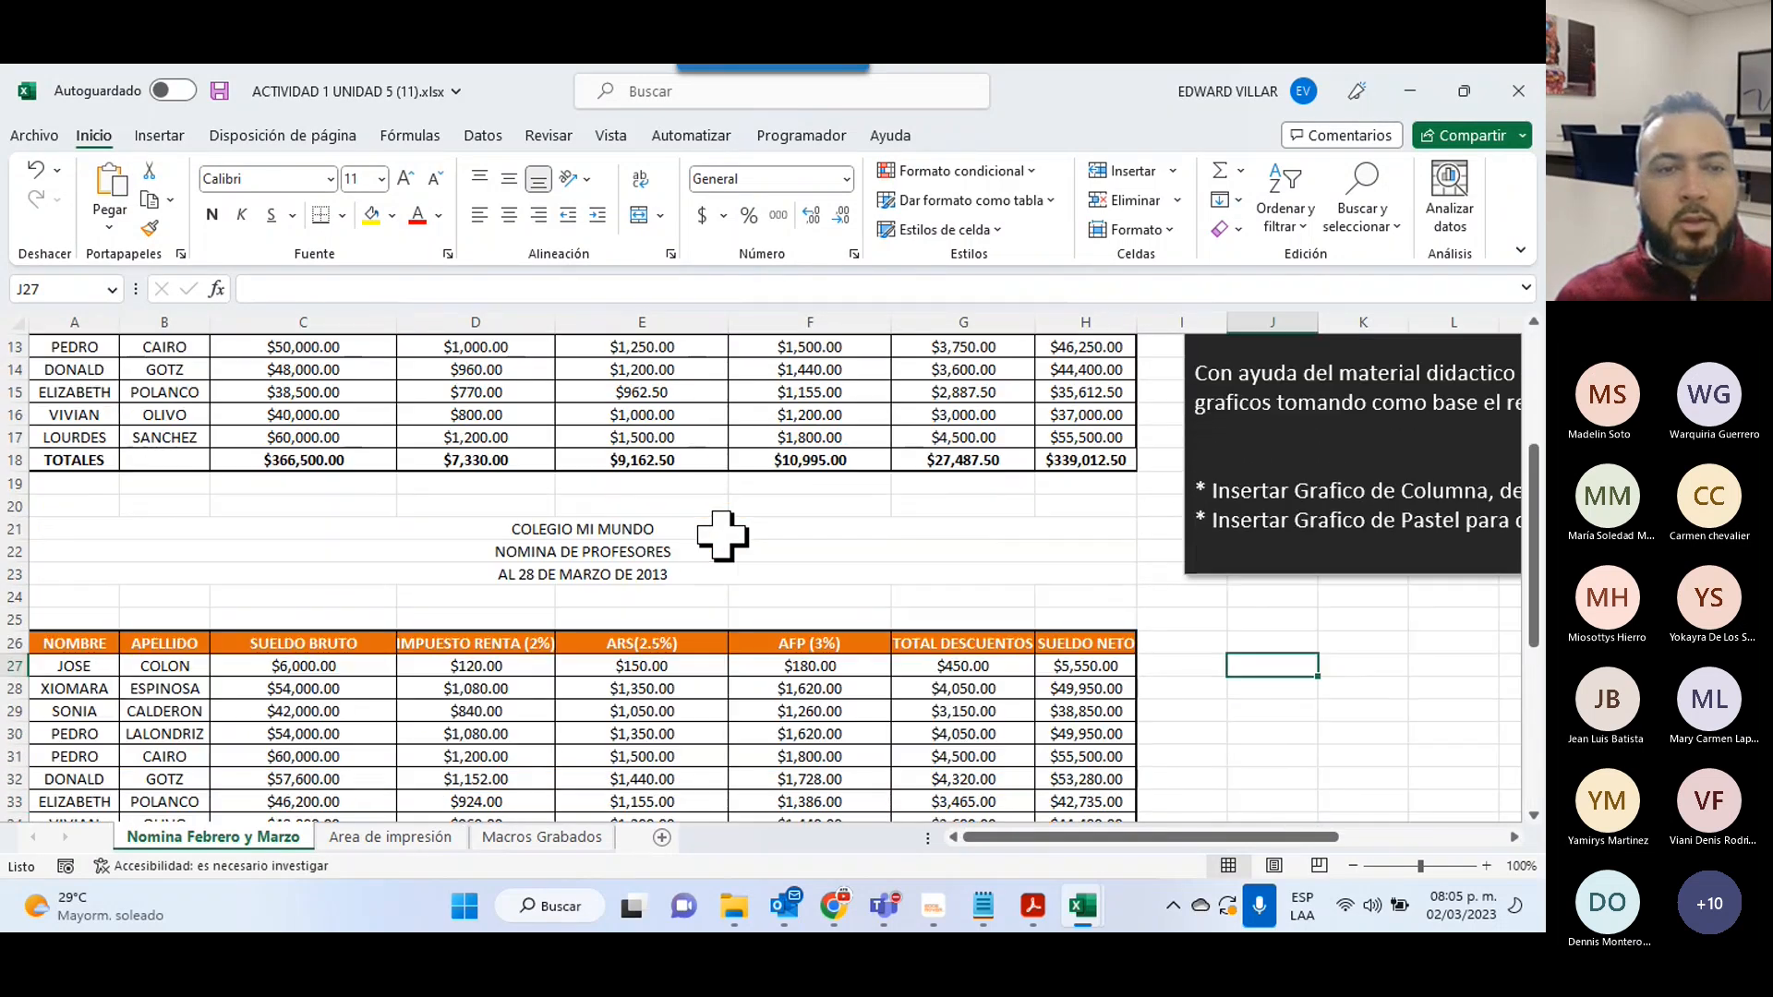
scroll(723, 533, up, 3)
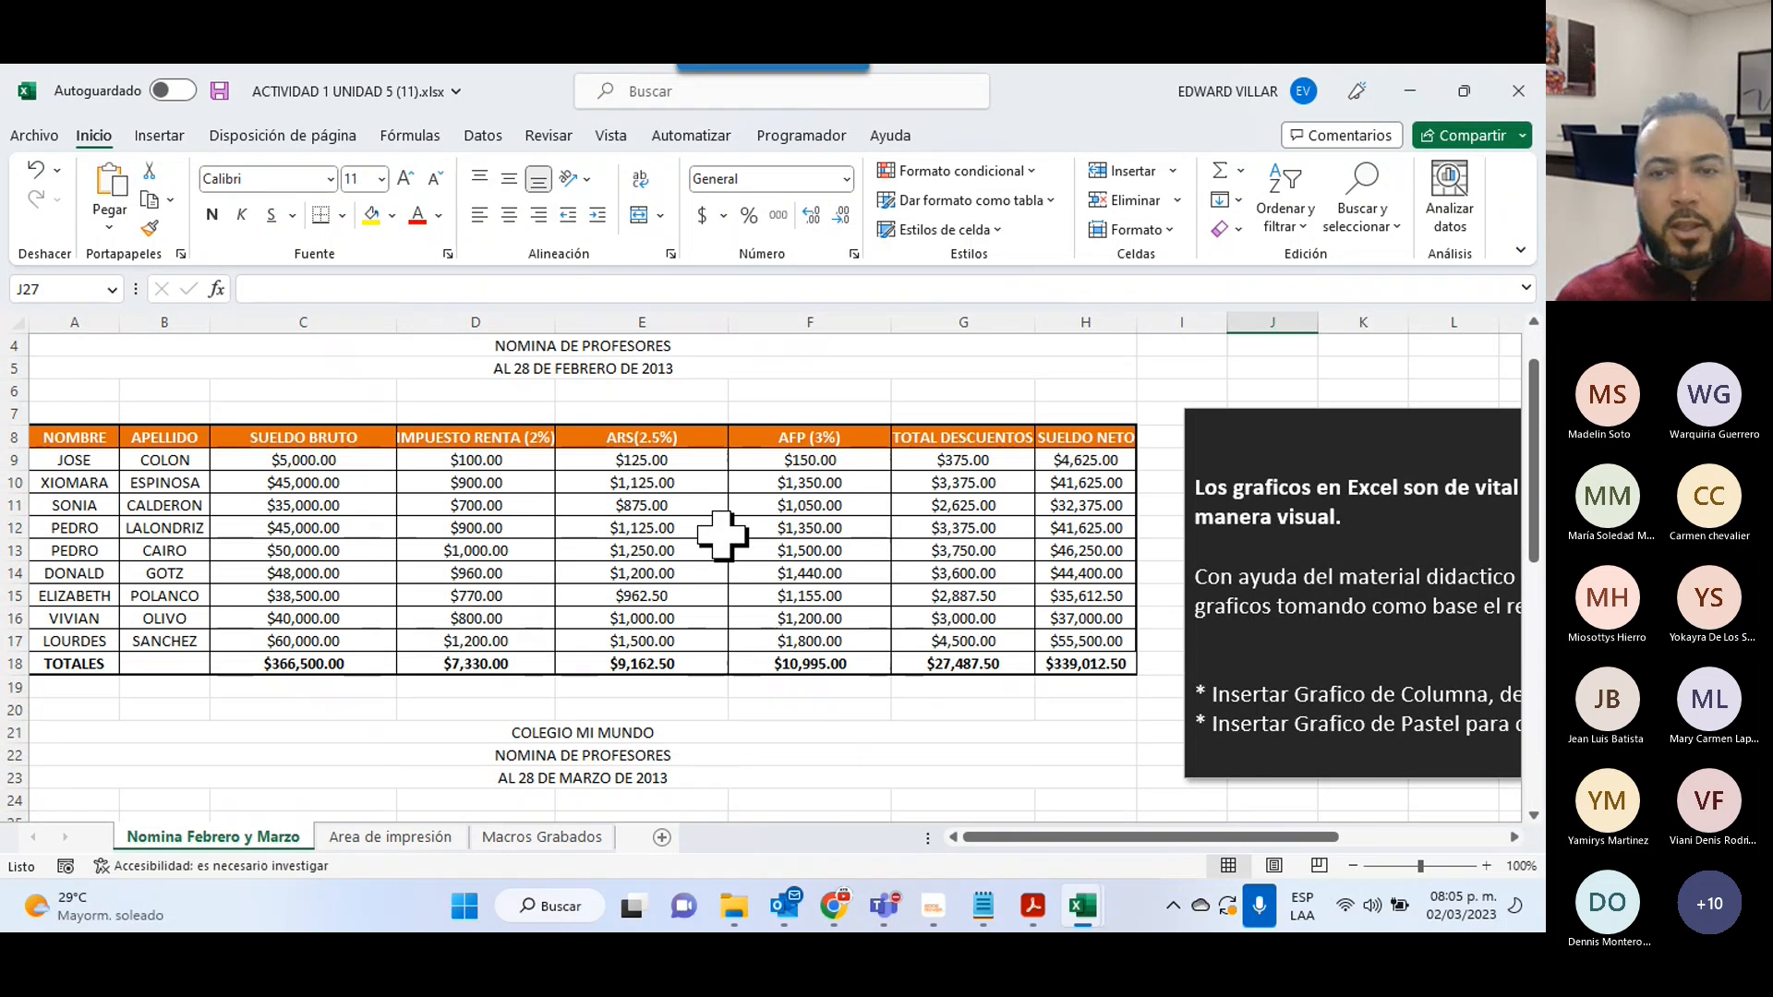
- Read the complete GRAFICOS exercise instructions beside the February payroll table
scroll(723, 536, up, 1)
drag(1013, 836, 1189, 836)
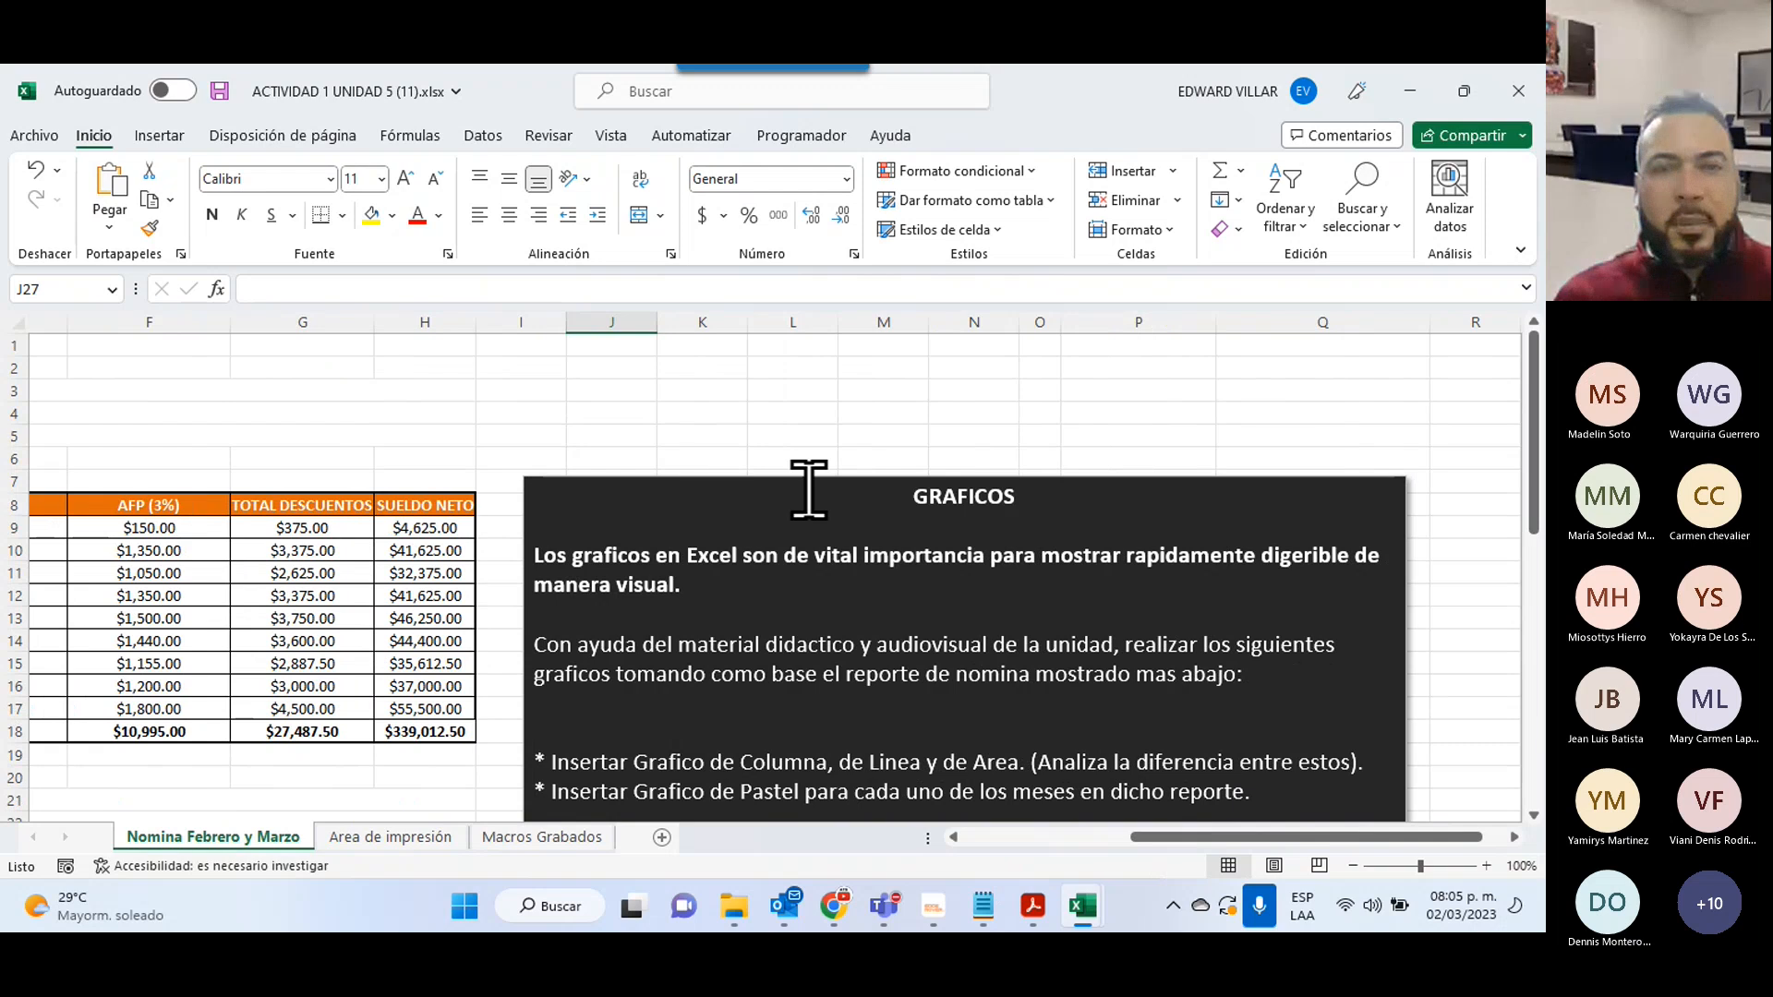
scroll(809, 489, down, 1)
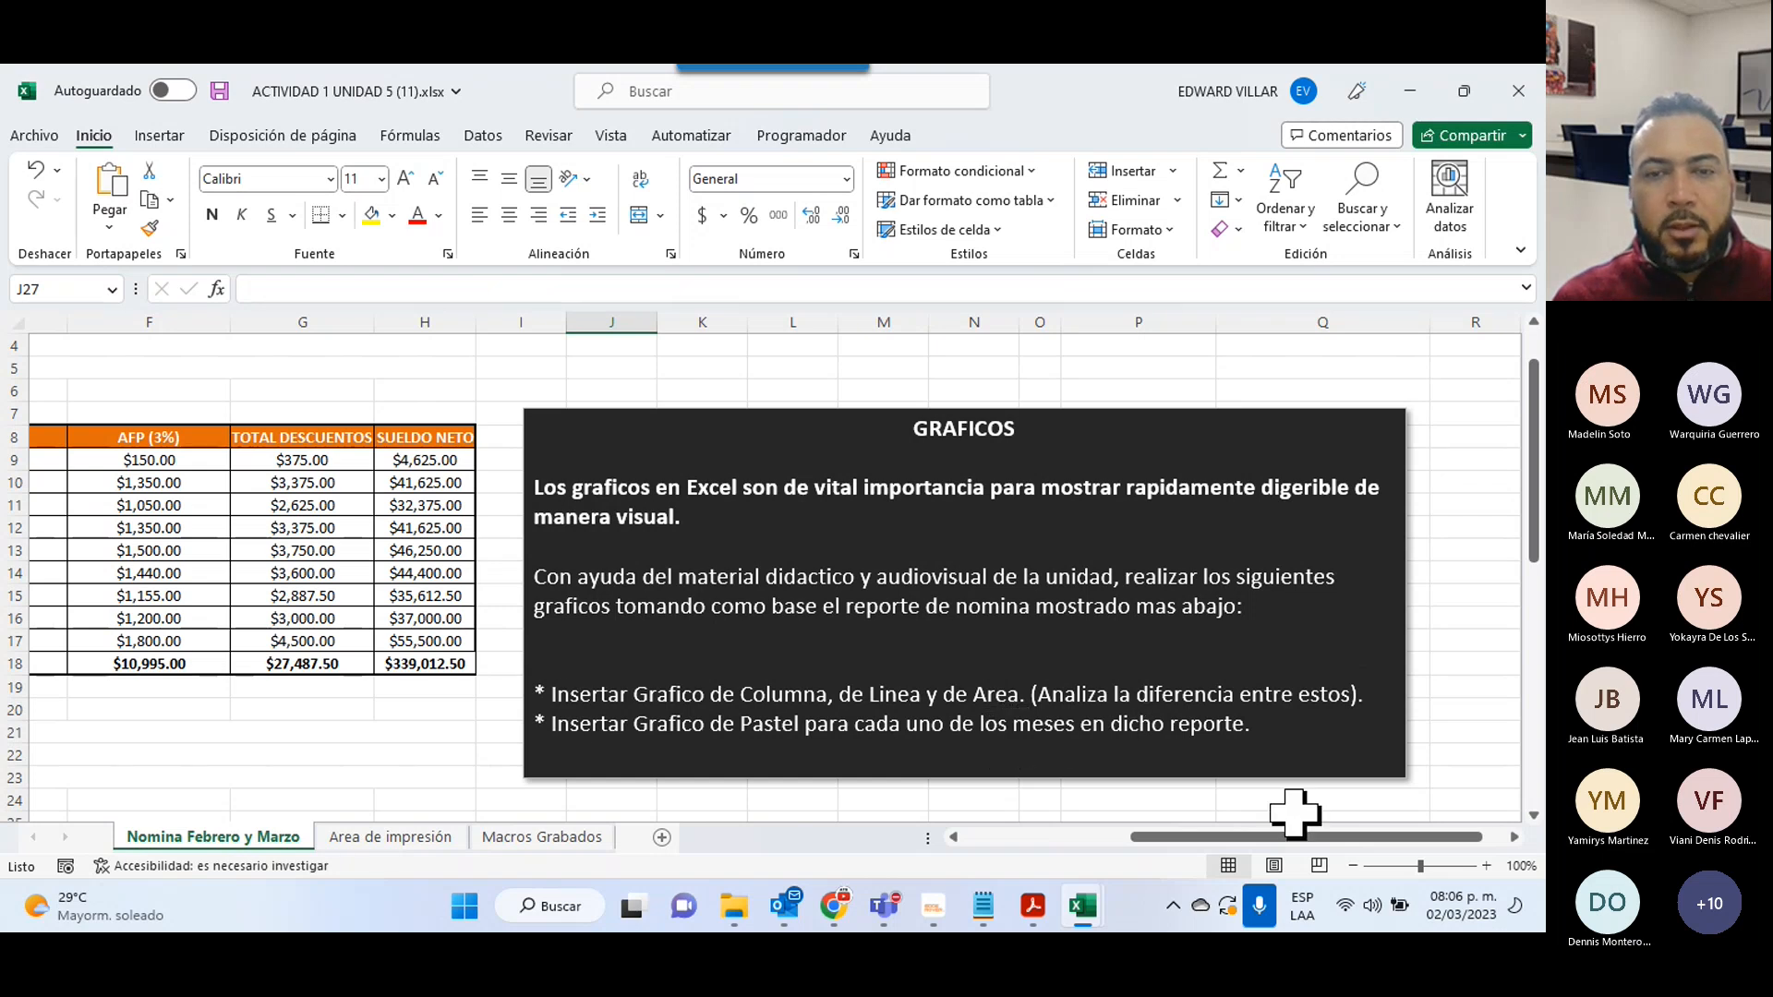
- Return to the payroll tables and locate the REPORTE DE NOMINA table below the March payroll
drag(1295, 834, 958, 841)
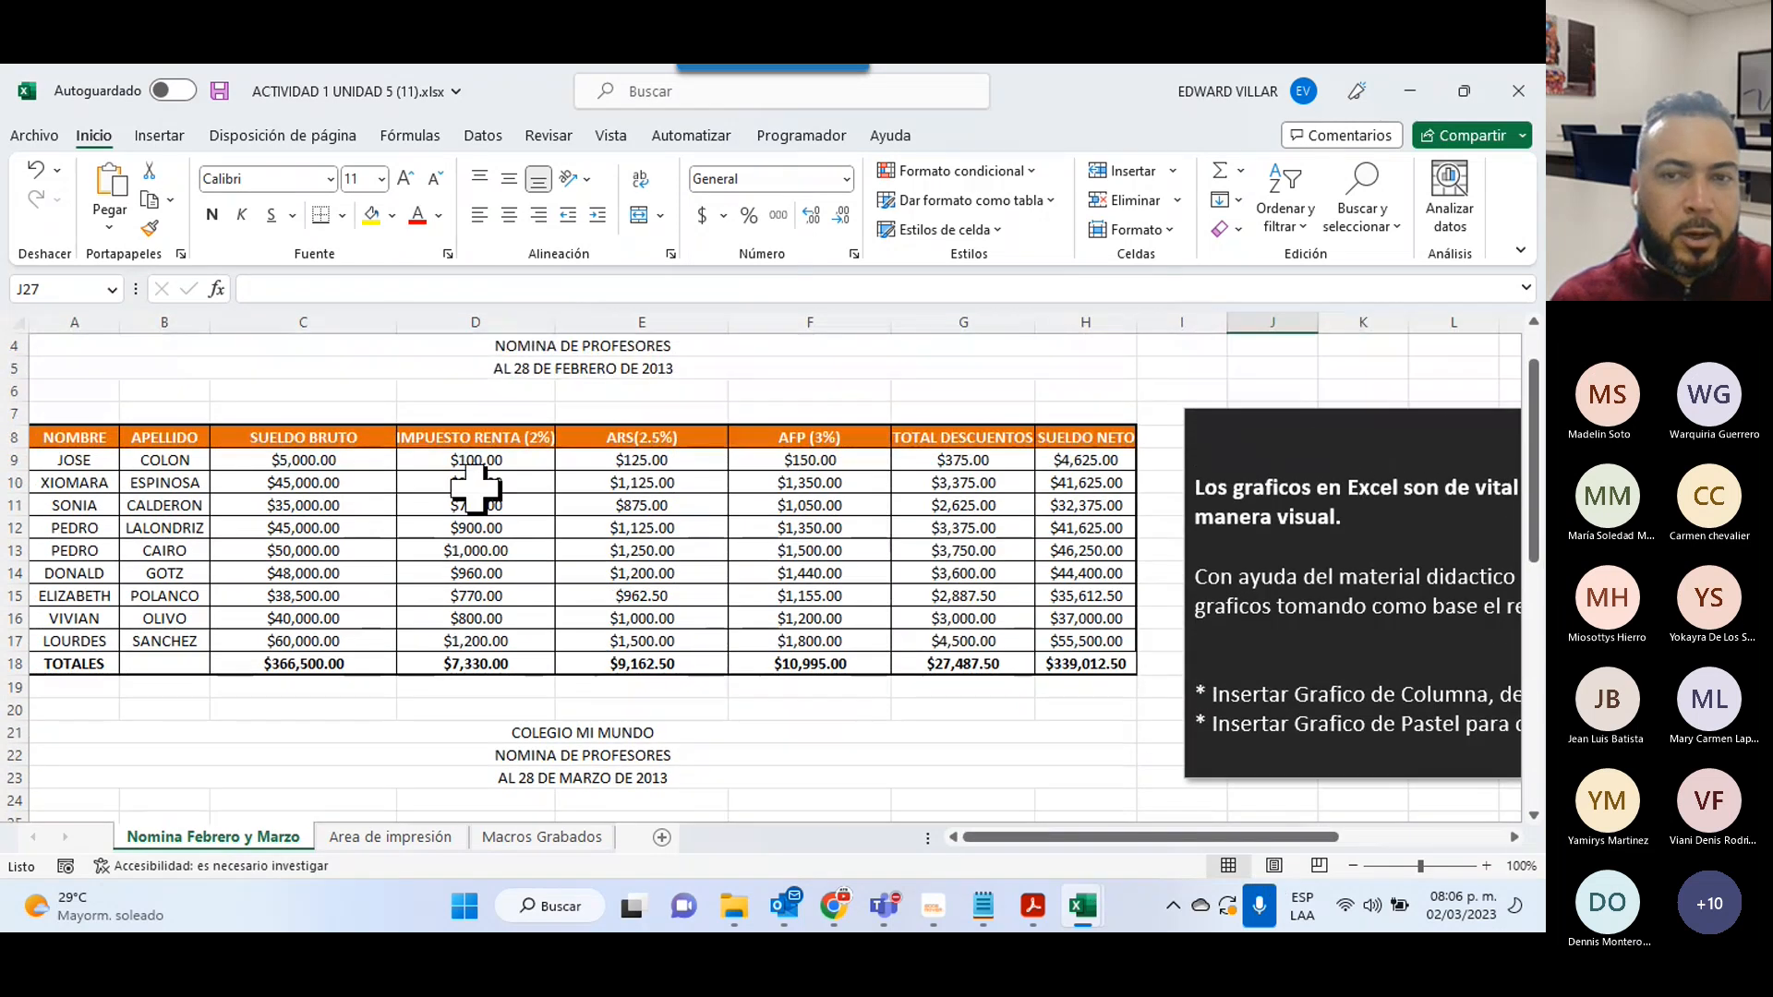
scroll(475, 487, up, 1)
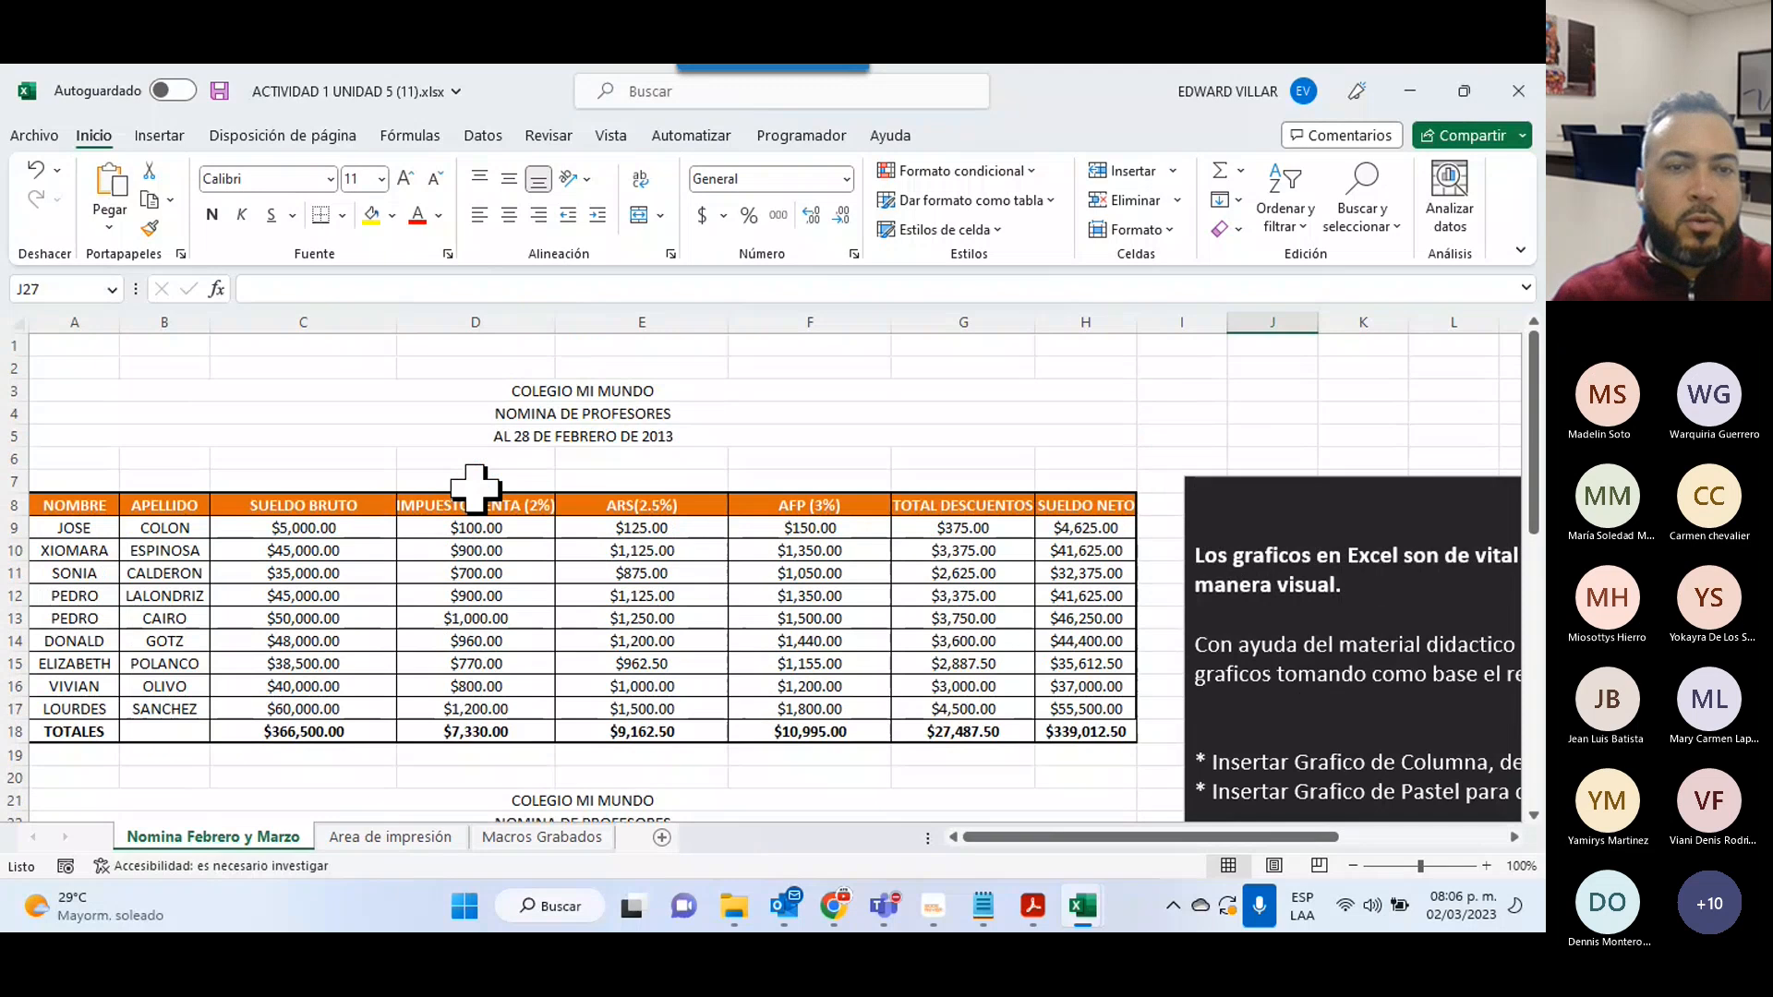
scroll(476, 486, down, 11)
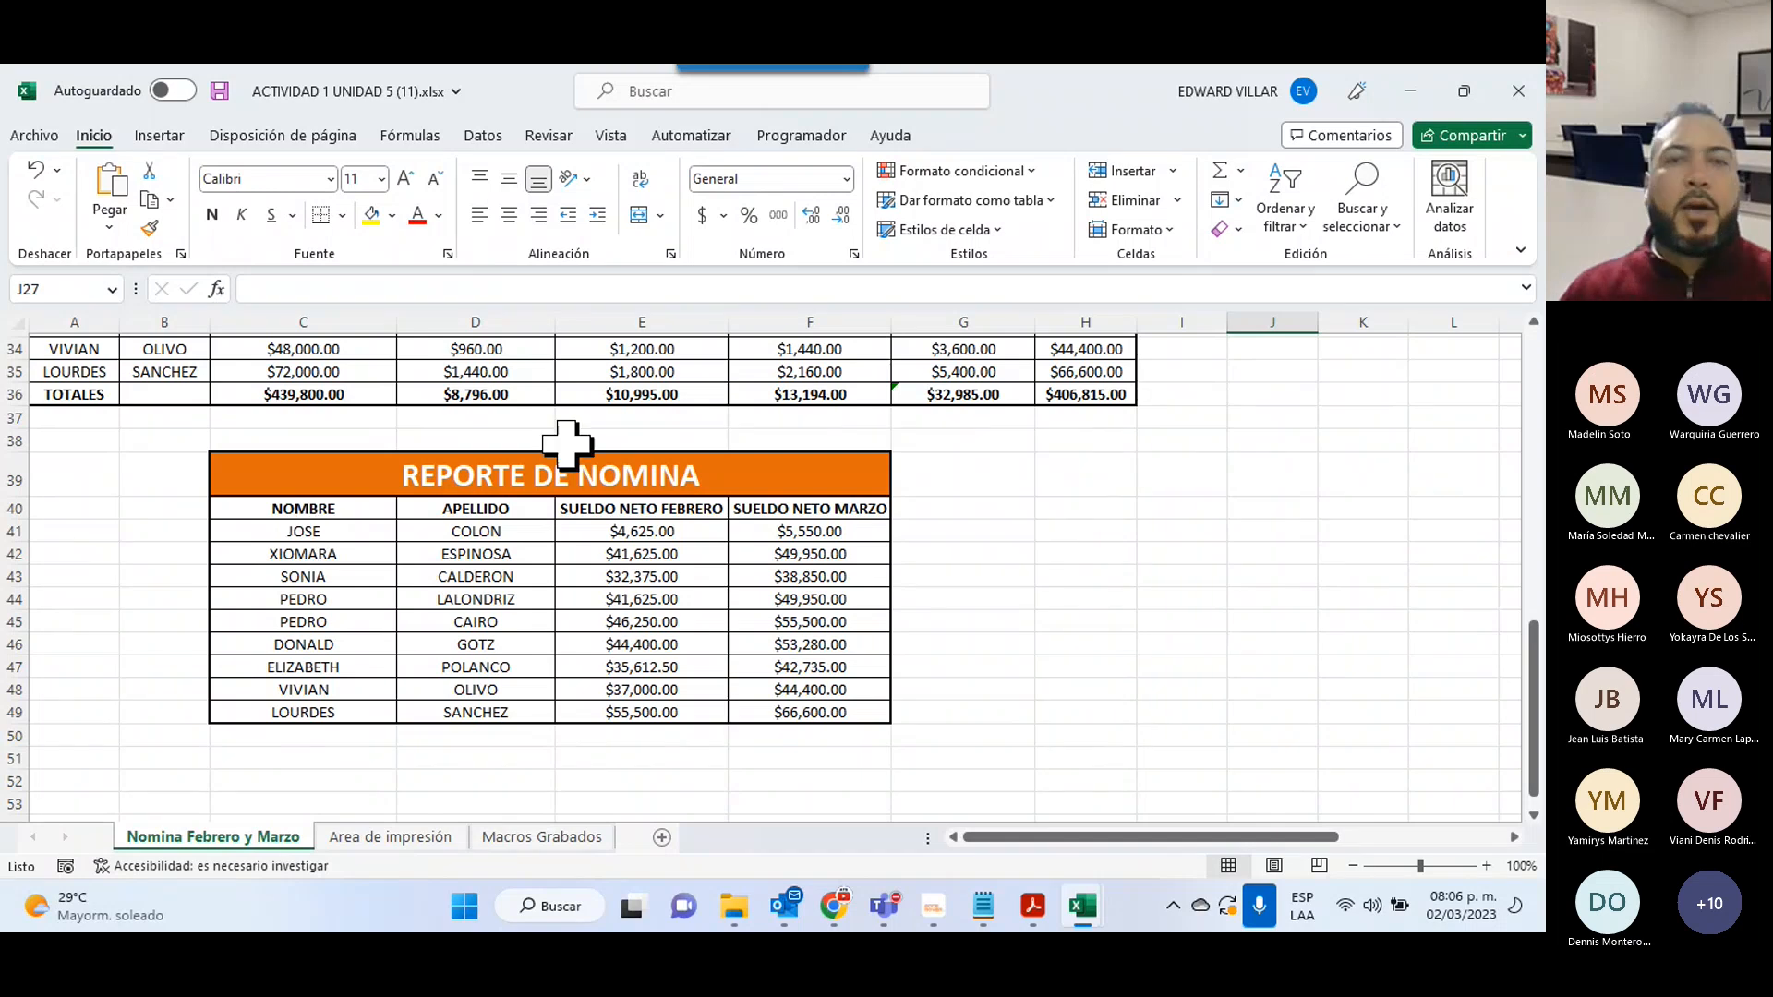
- Examine the March payroll table and the REPORTE DE NOMINA table, and look over the available chart types
scroll(567, 445, up, 2)
scroll(567, 446, up, 2)
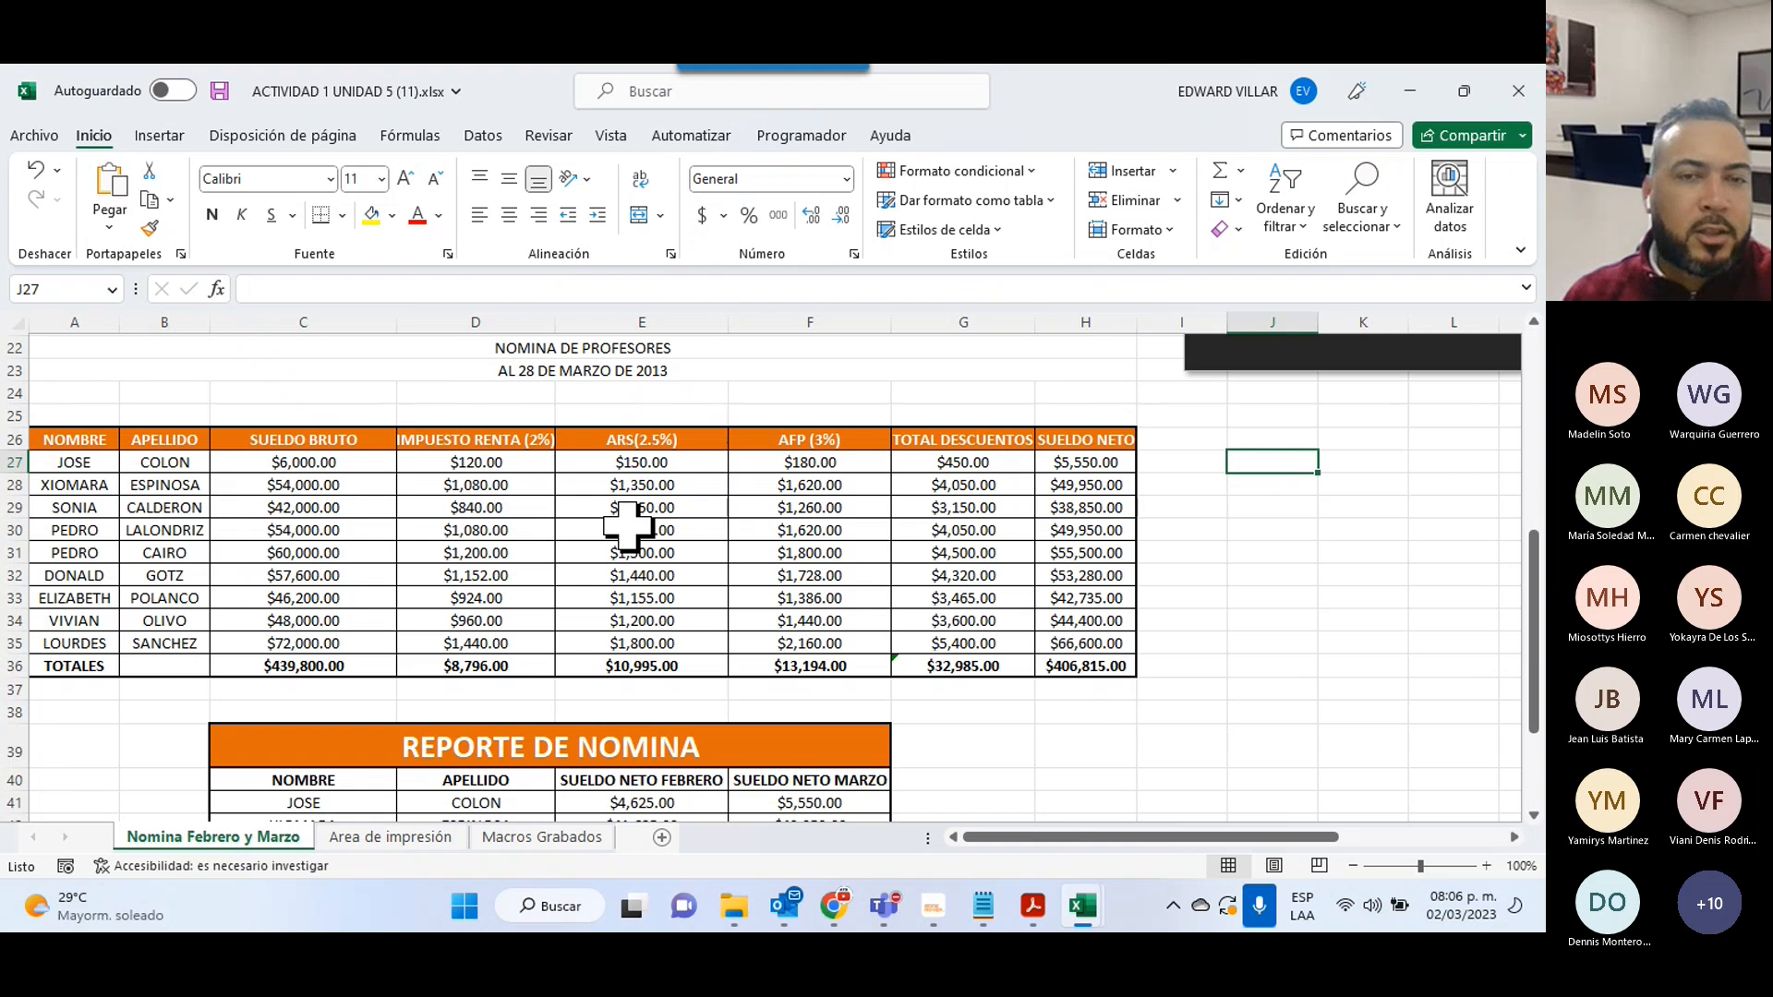
scroll(627, 526, down, 1)
scroll(627, 526, down, 3)
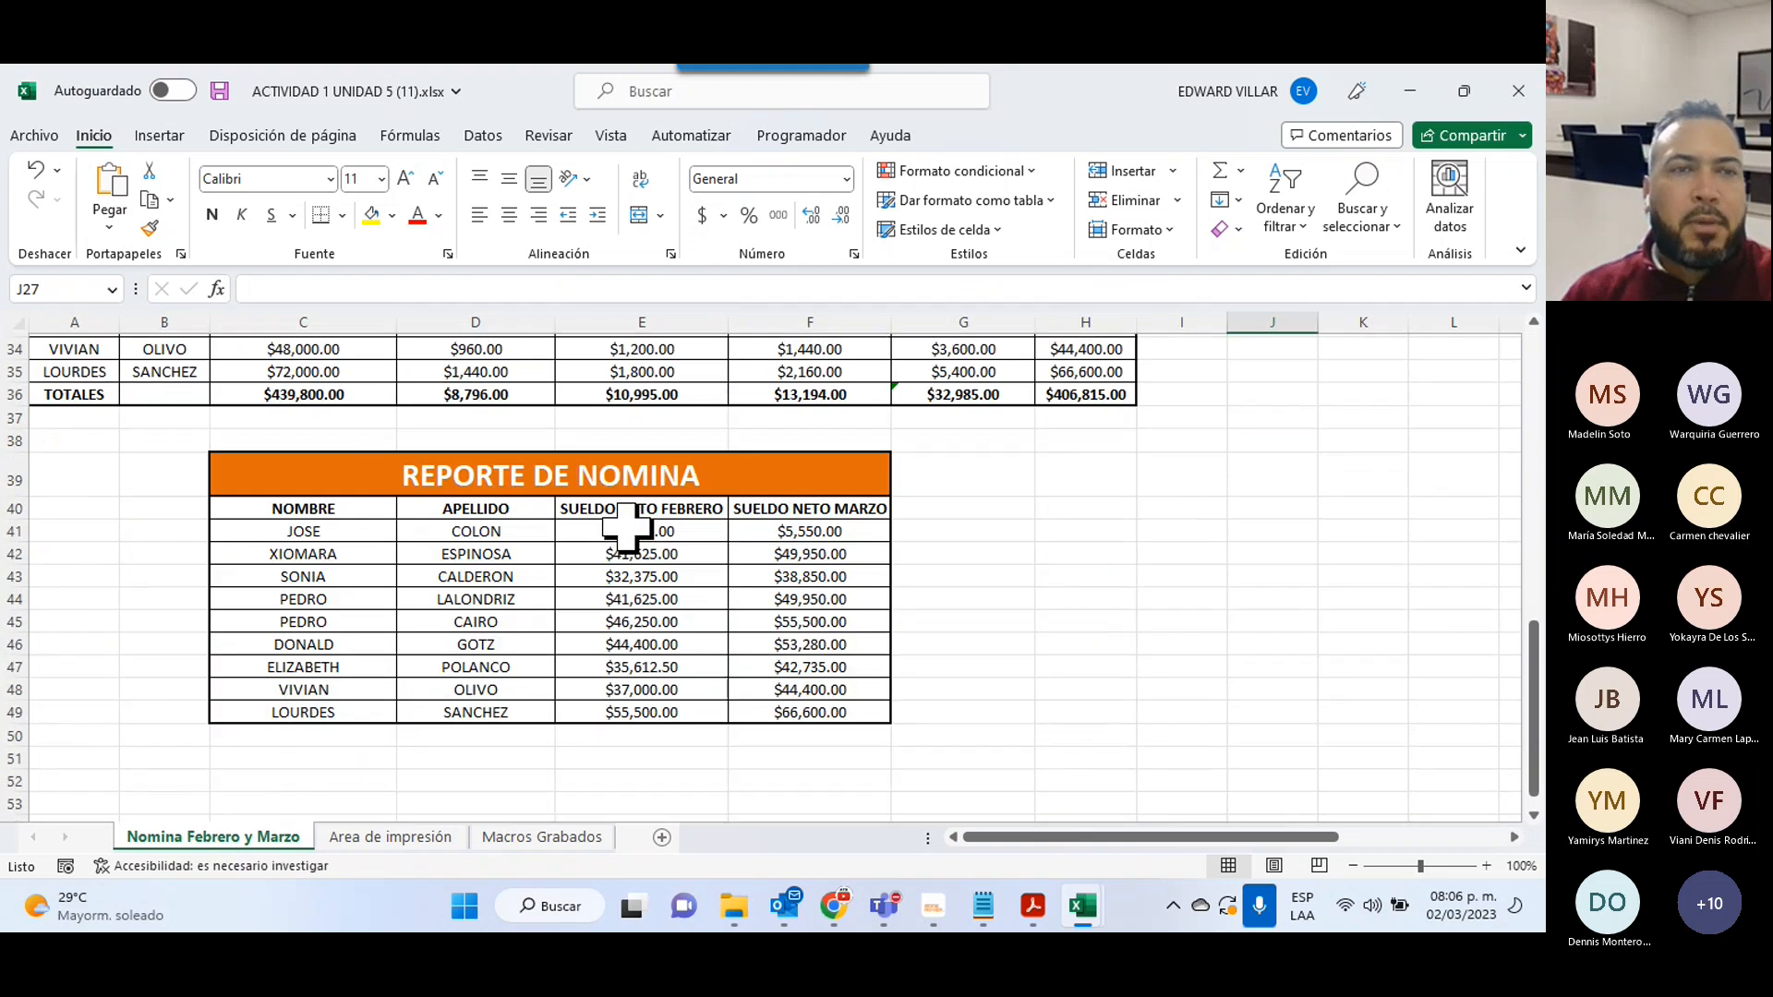
click(161, 136)
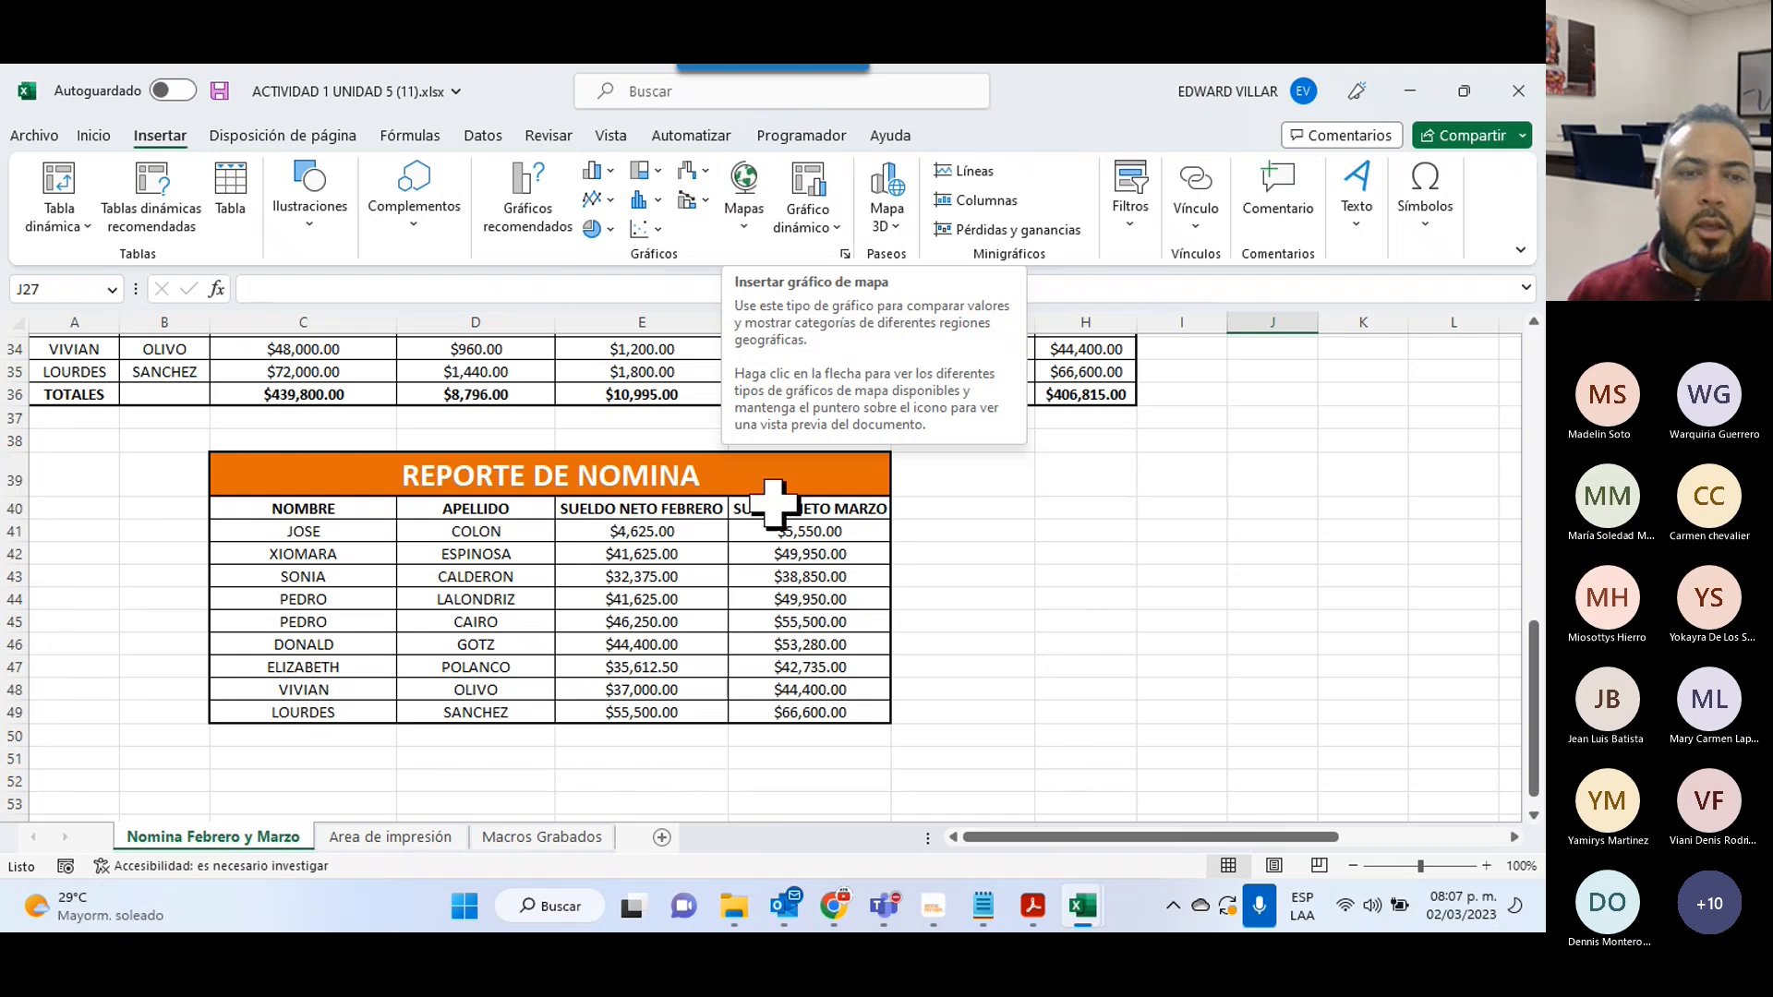
scroll(585, 810, up, 4)
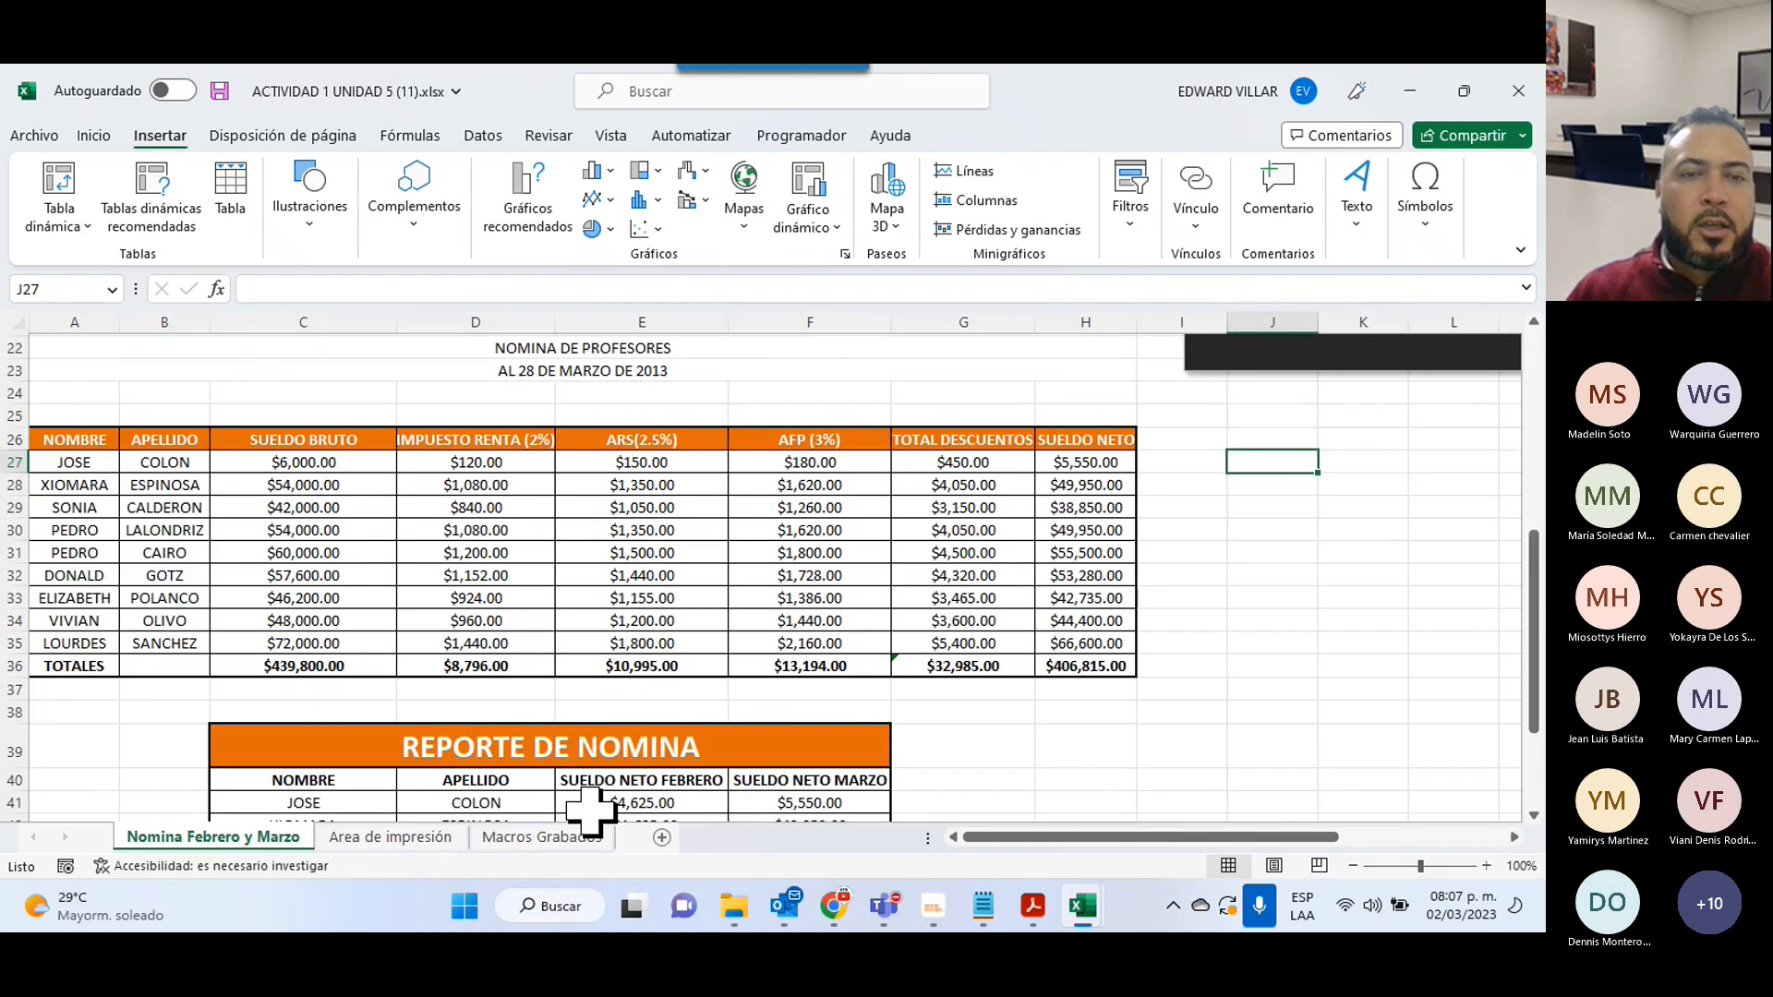
scroll(585, 811, down, 3)
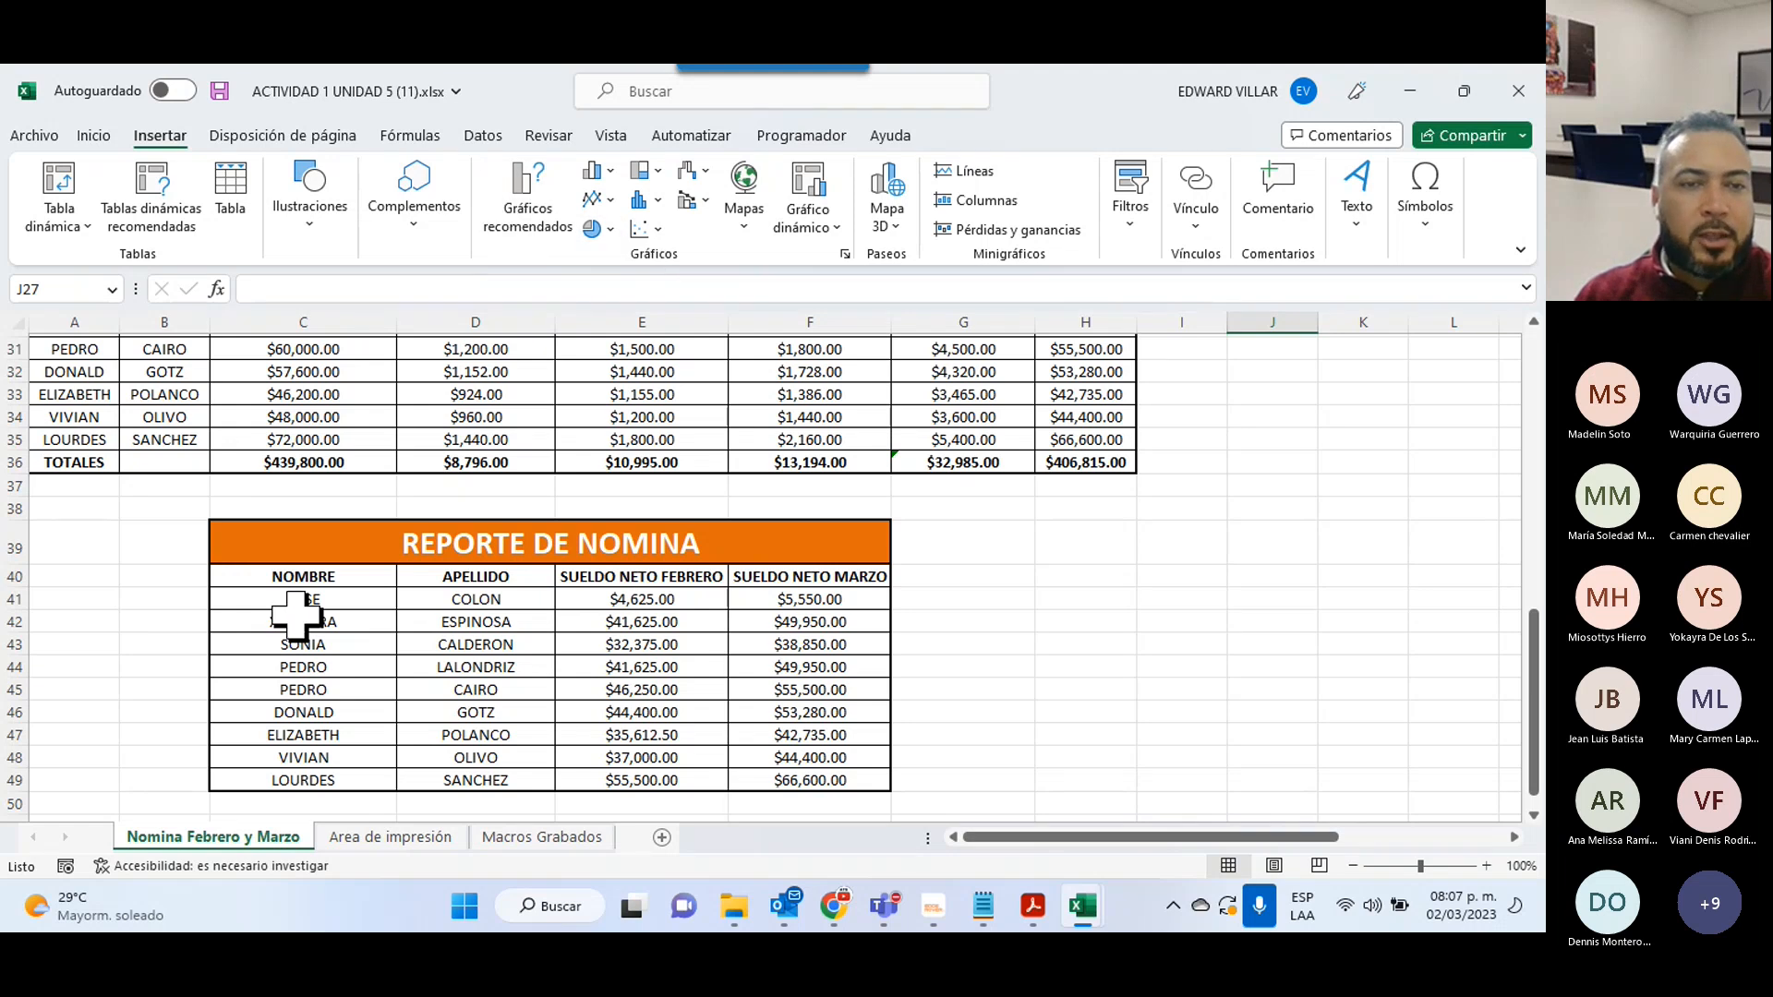
- Insert a 2-D clustered column chart based on the REPORTE DE NOMINA data in C40:F49
drag(300, 577, 812, 783)
scroll(1474, 531, up, 4)
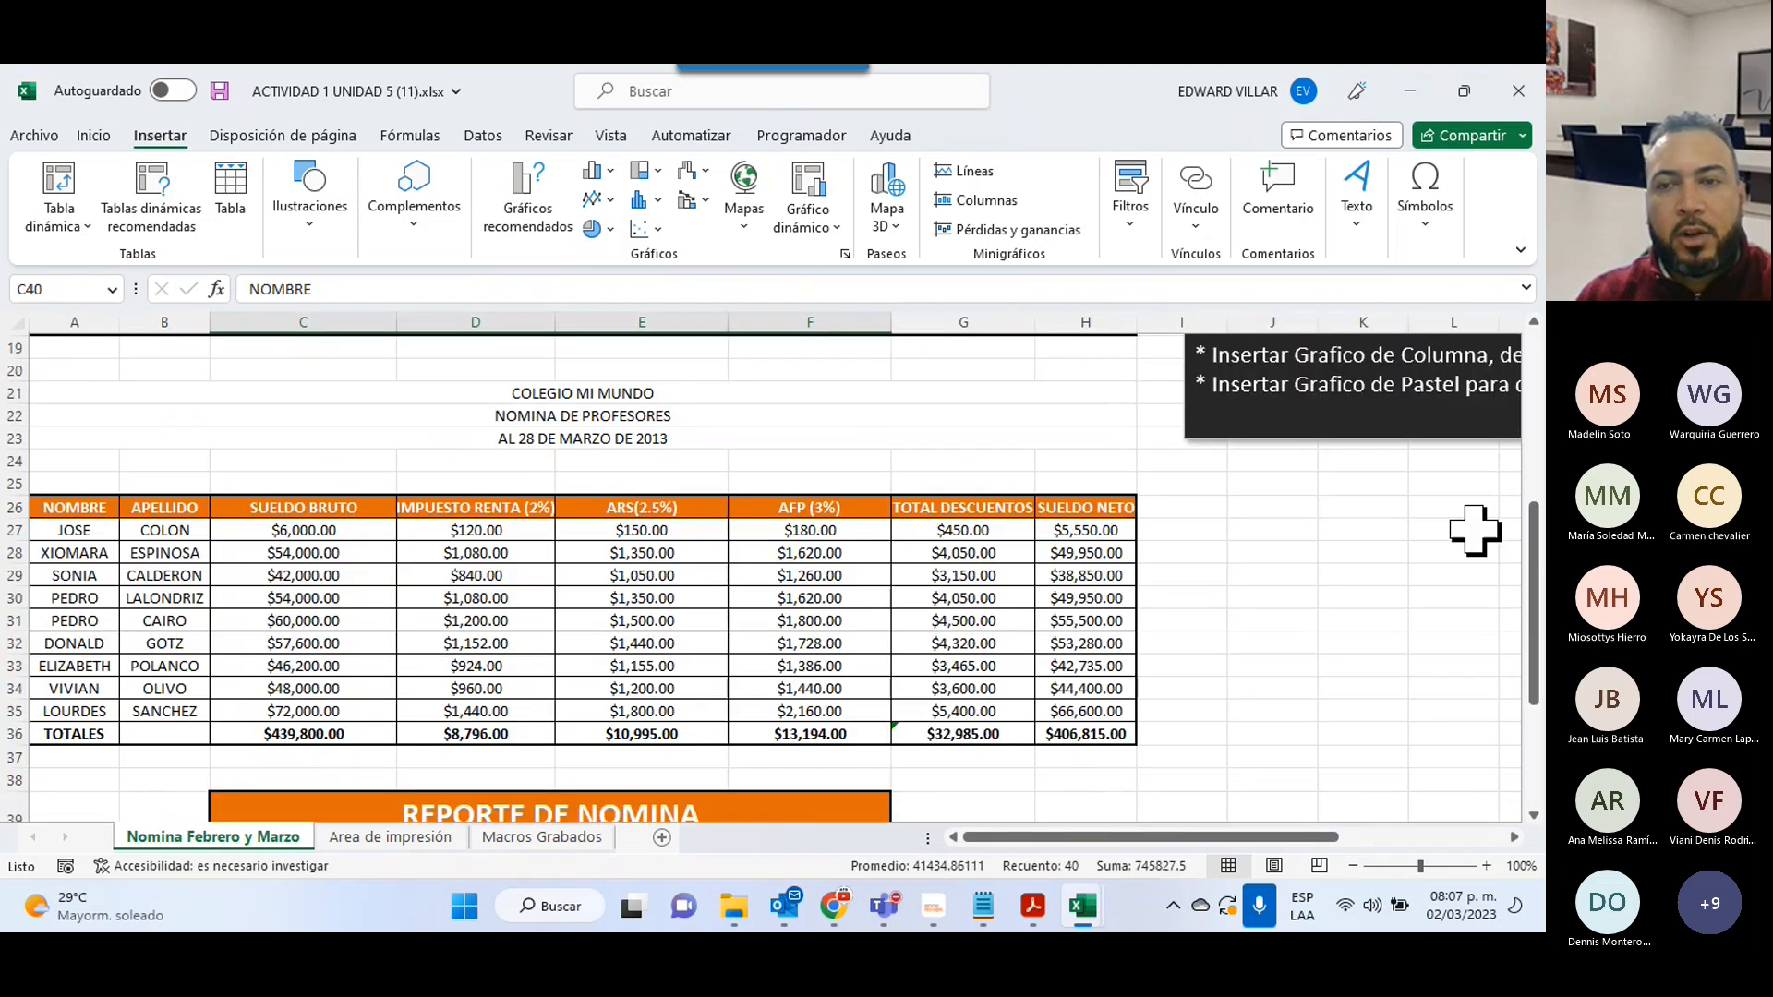
scroll(1474, 531, up, 4)
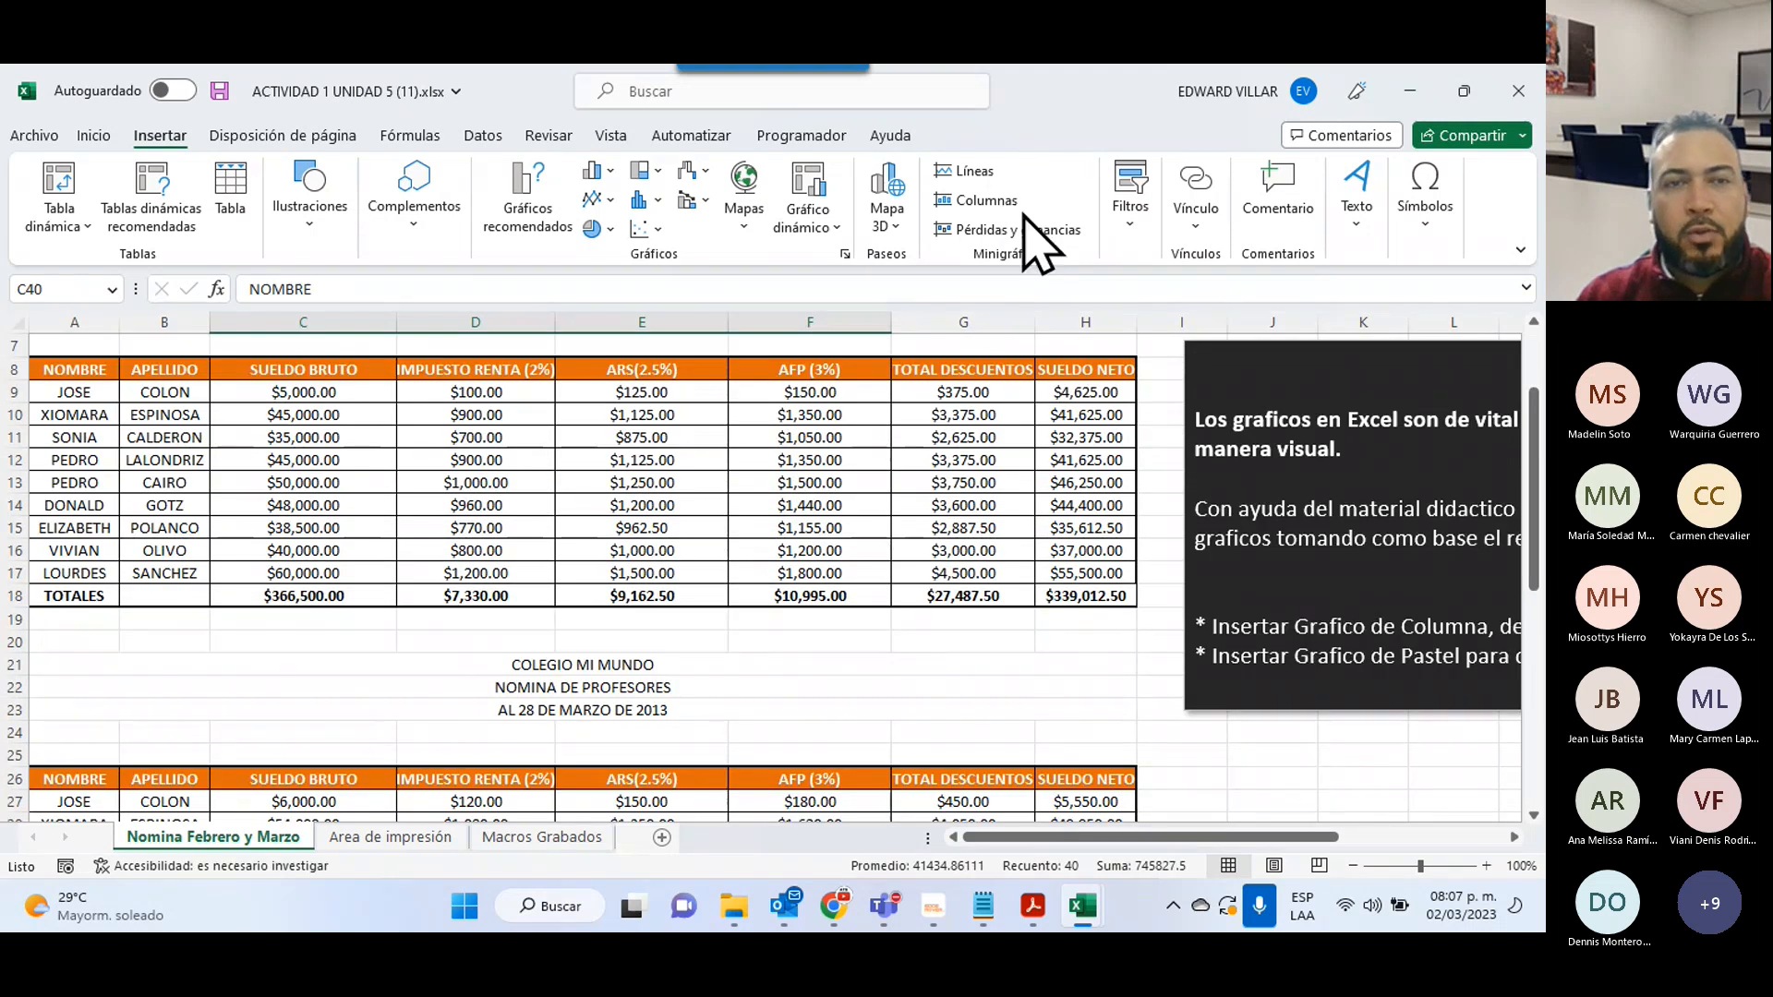
click(598, 171)
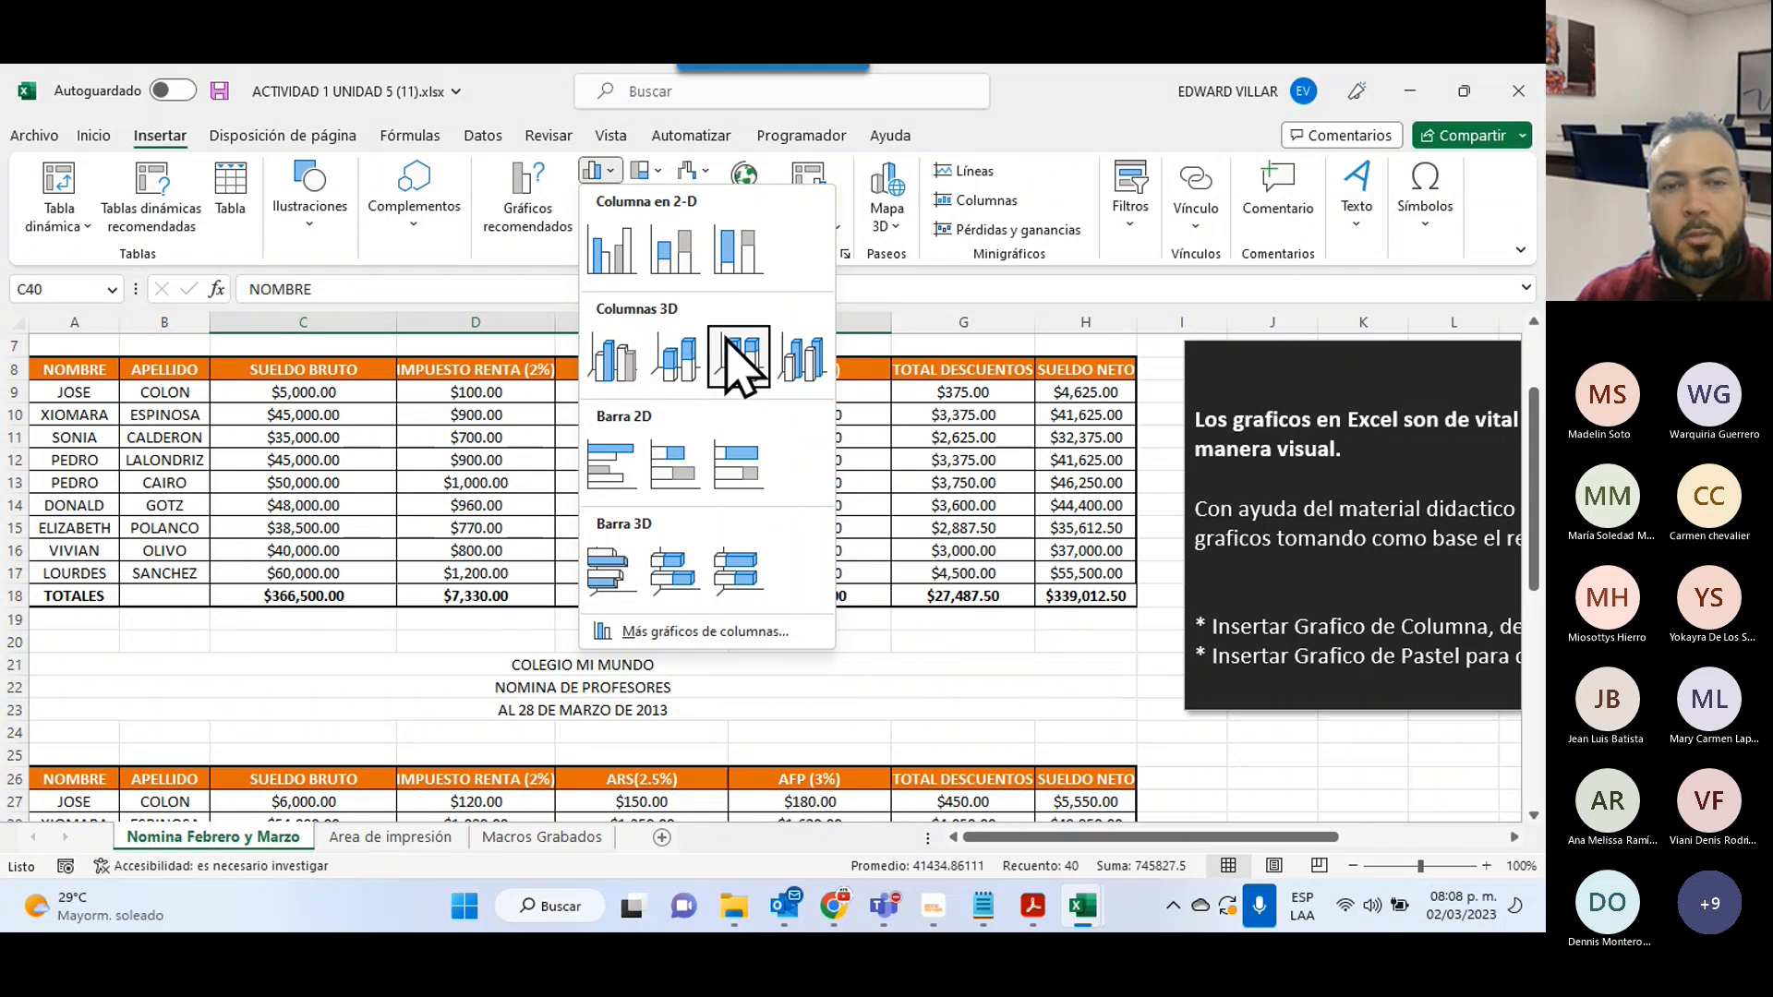
click(624, 243)
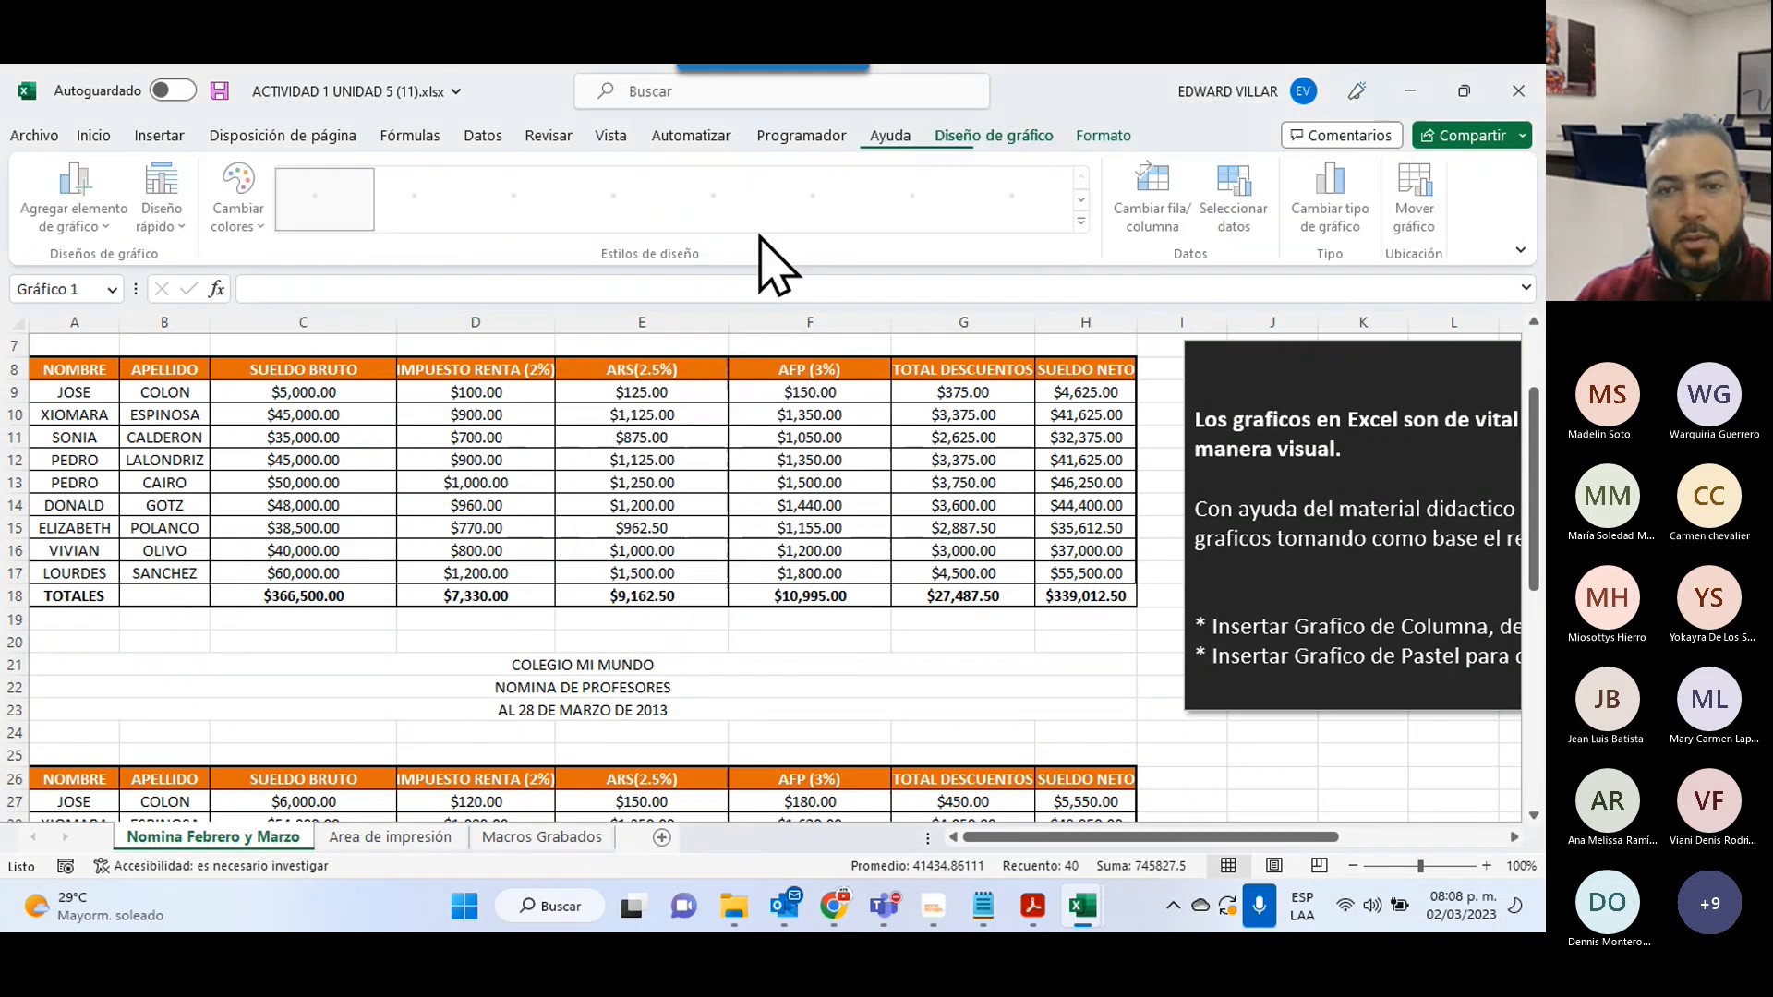
- Move the column chart below the GRAFICOS instructions, overlapping the last columns of the March payroll table
scroll(1344, 636, down, 2)
scroll(1344, 635, down, 2)
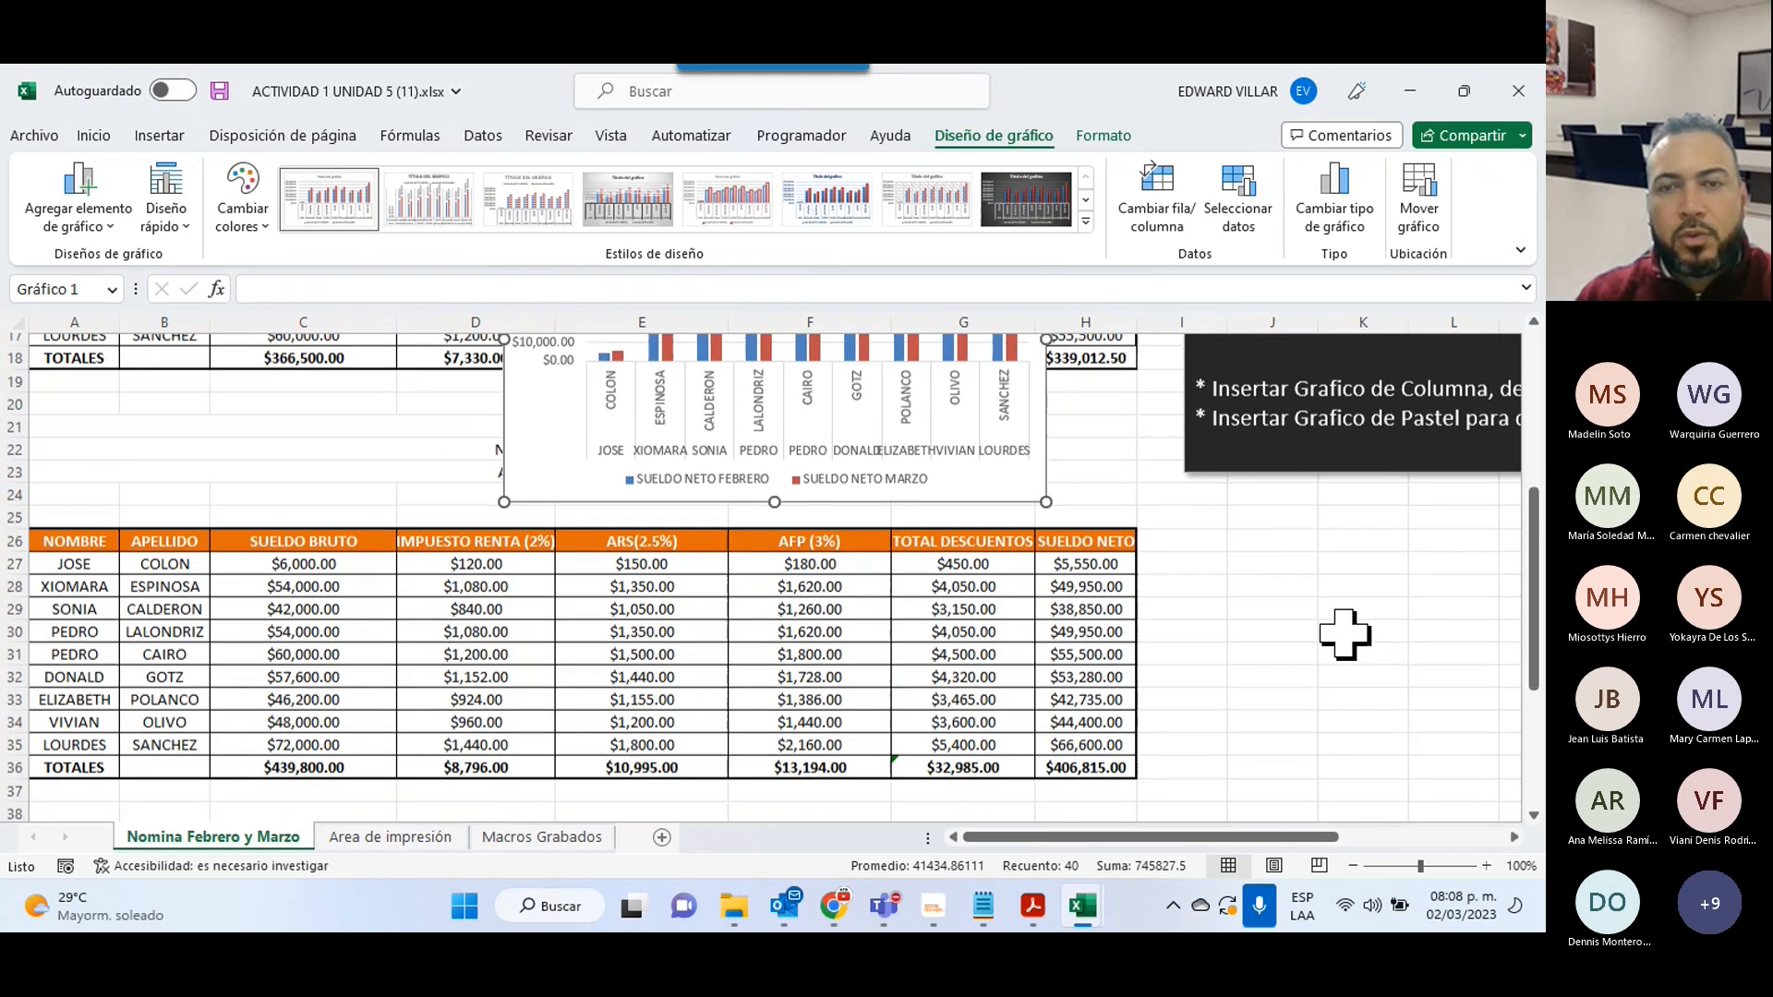
scroll(1344, 635, down, 1)
drag(625, 468, 1182, 743)
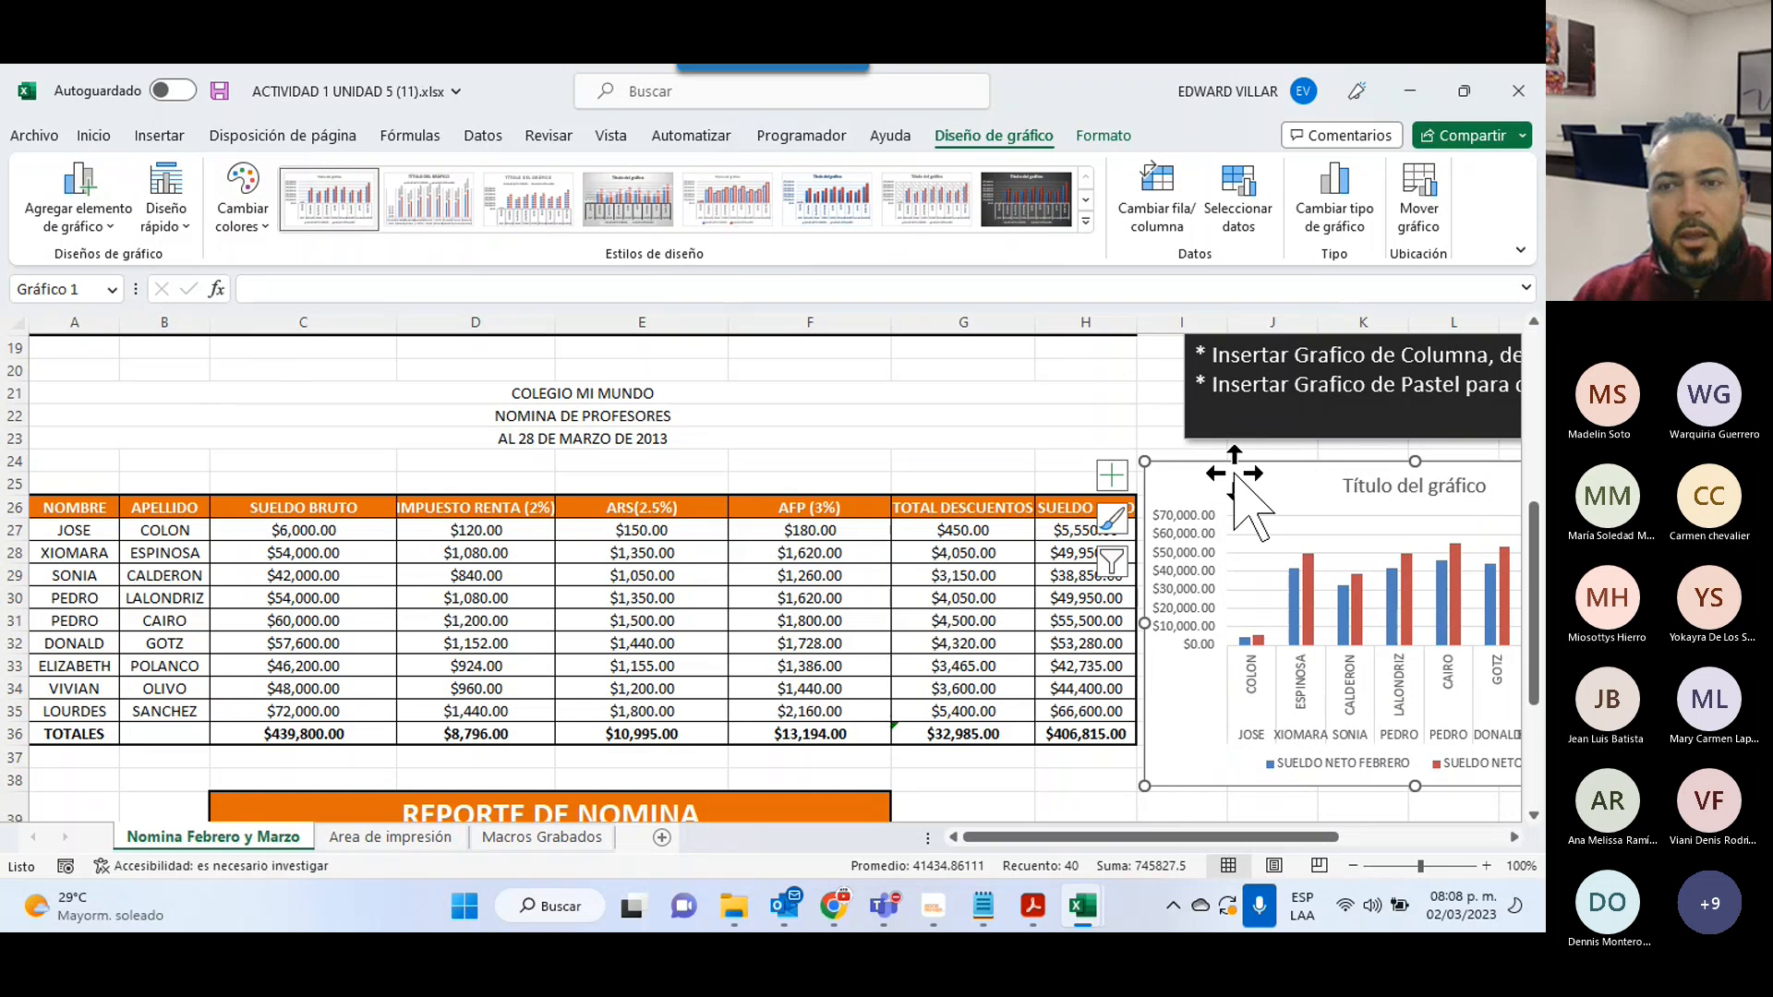
drag(1233, 472, 1031, 480)
click(969, 395)
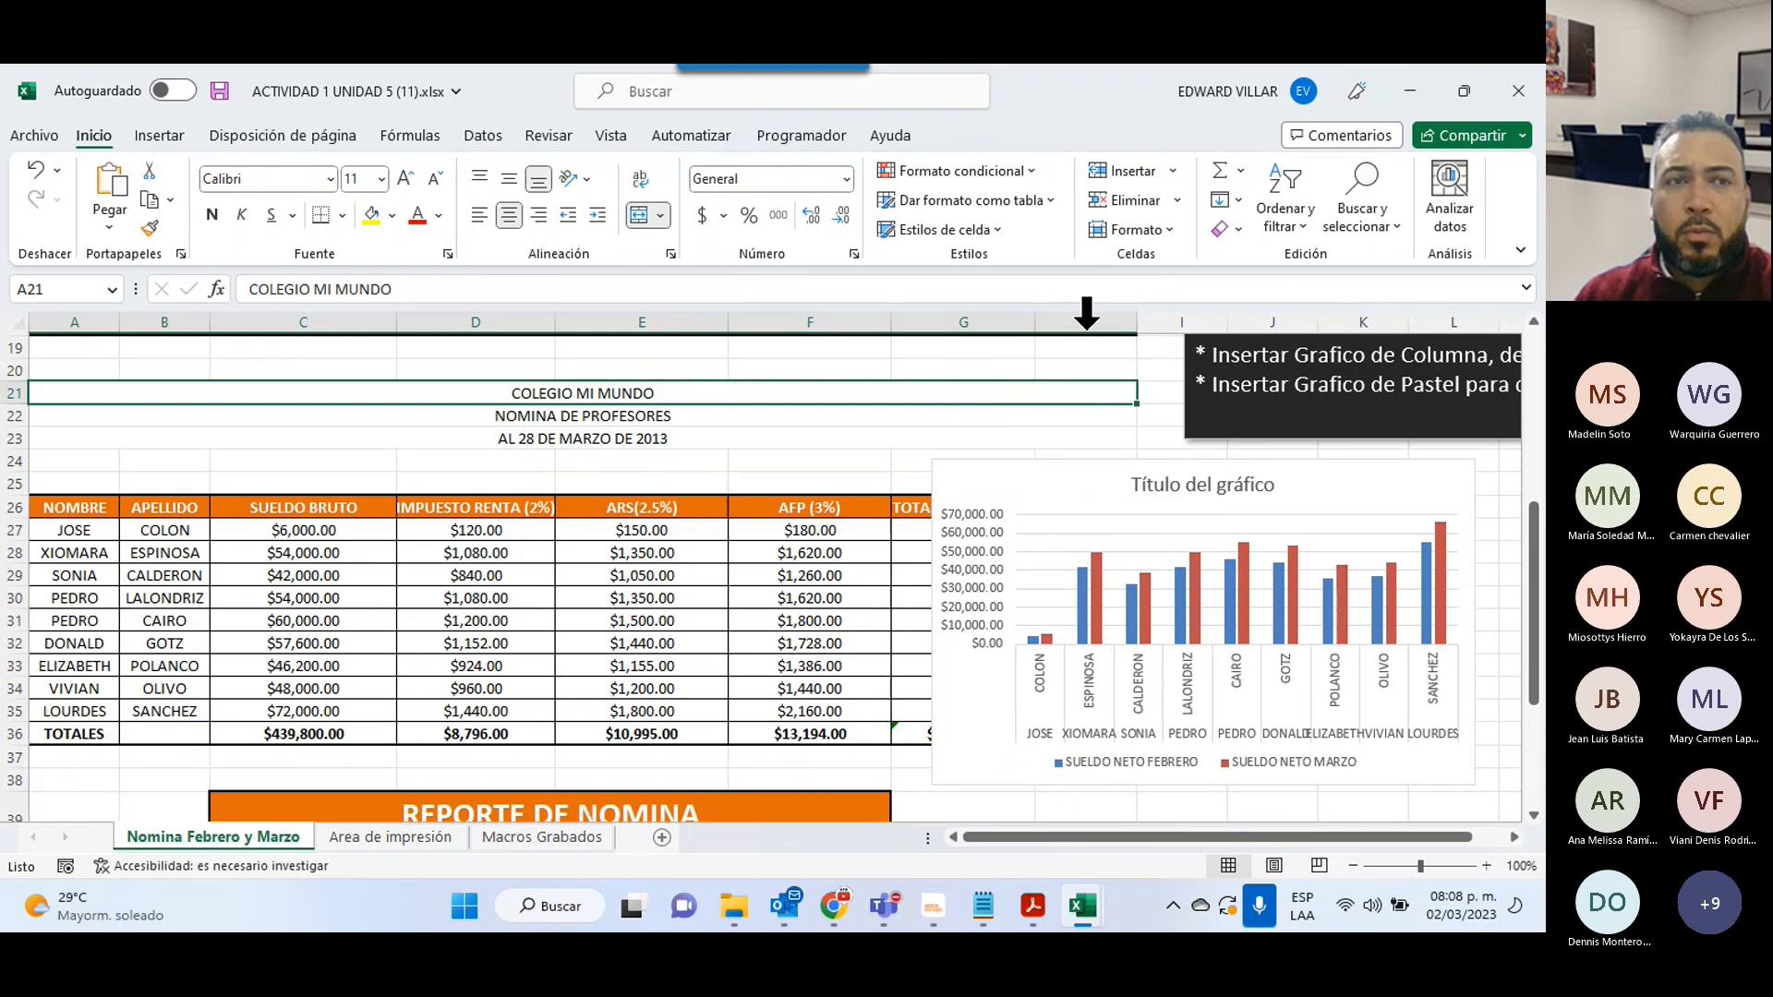
- Reselect the column chart and apply the chart style with the dark gradient background
click(159, 135)
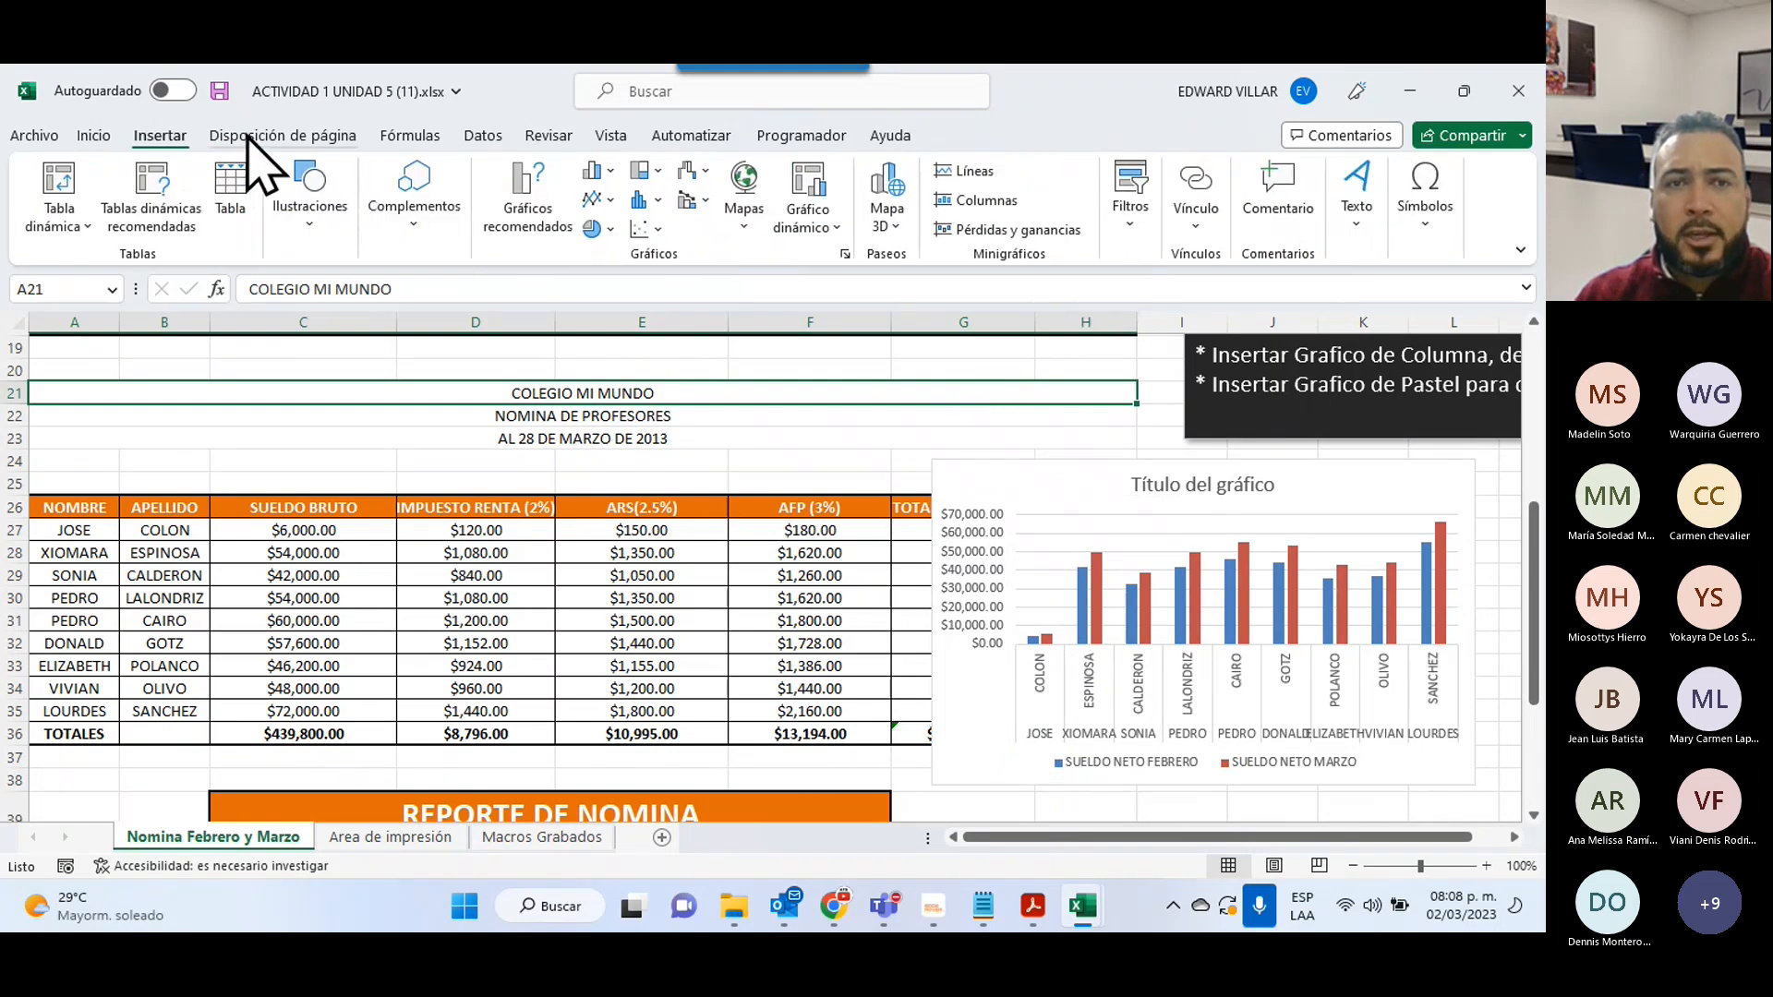
click(1099, 485)
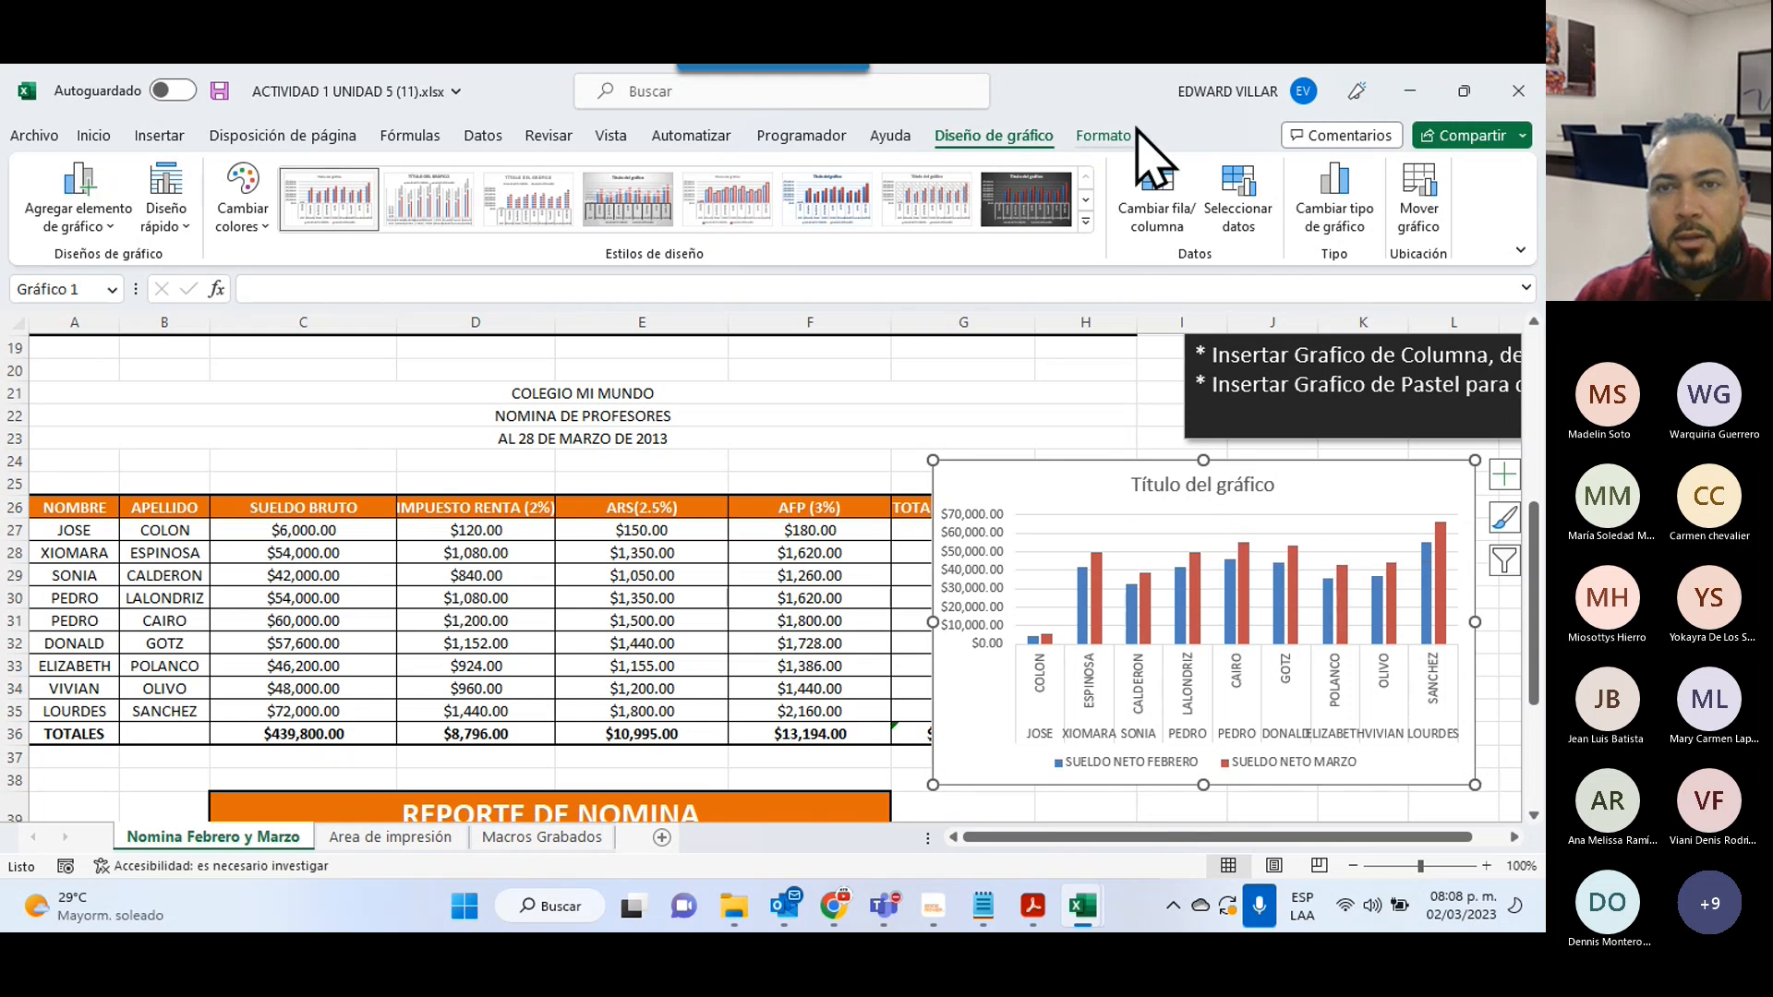
click(1102, 137)
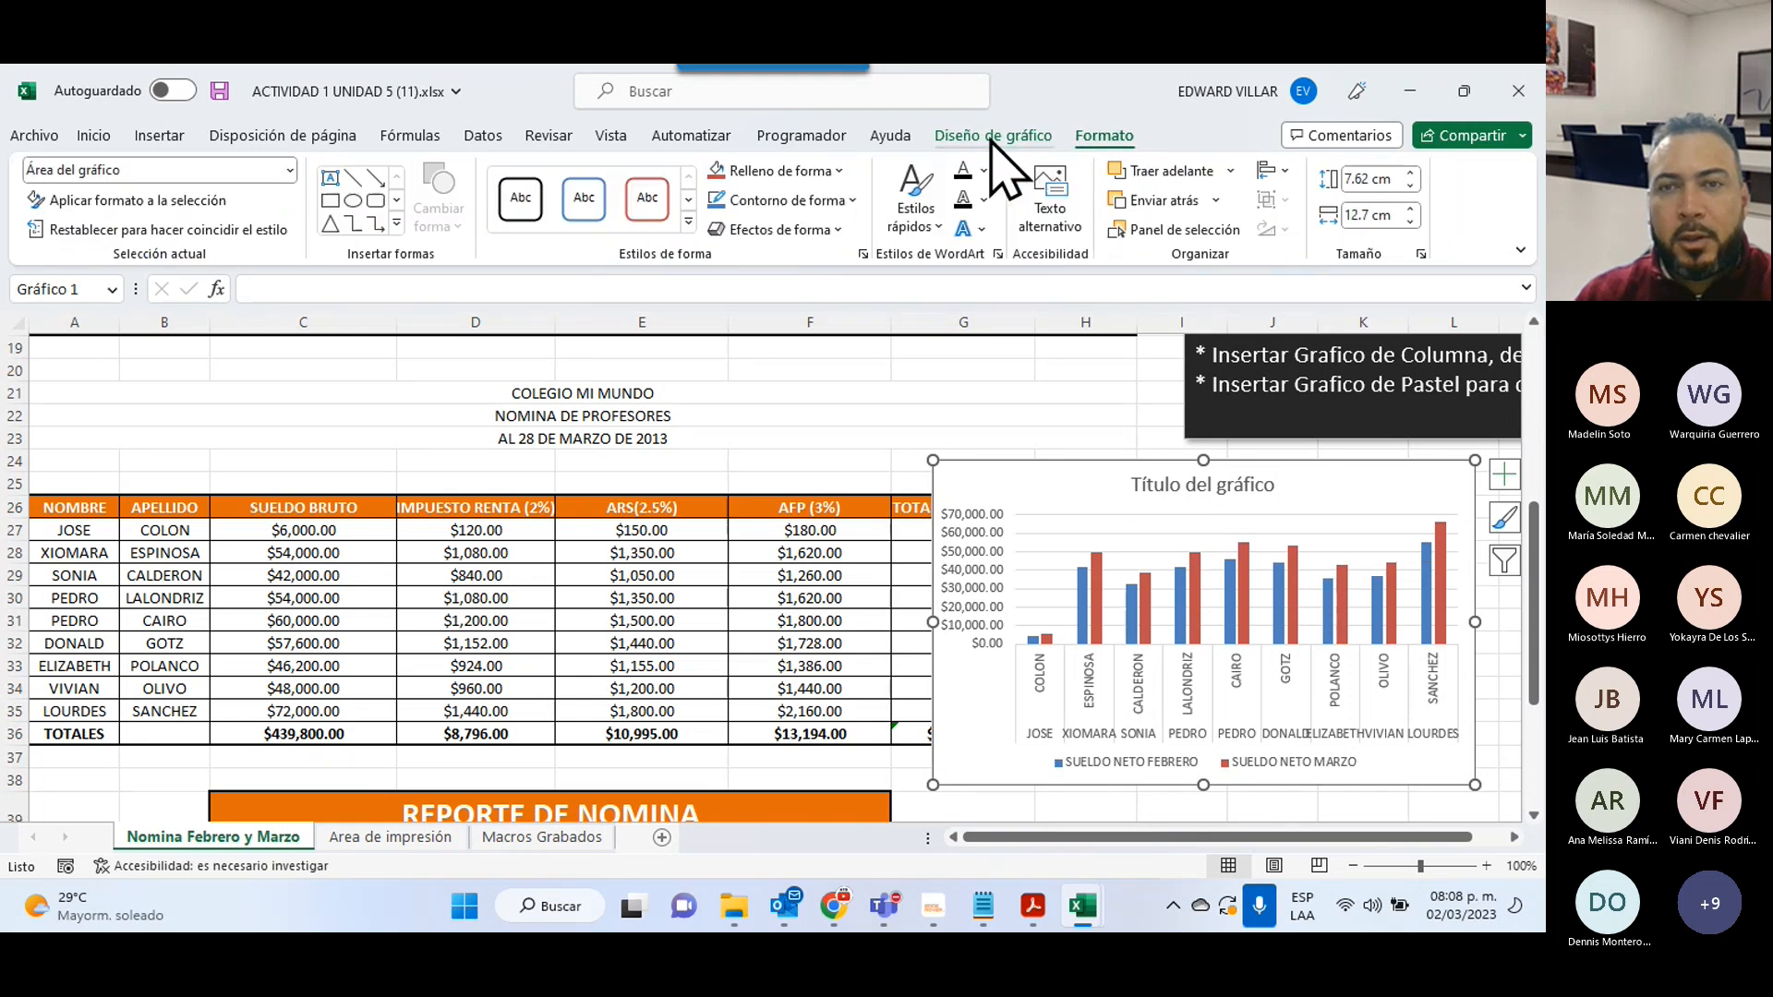
click(997, 137)
click(1025, 208)
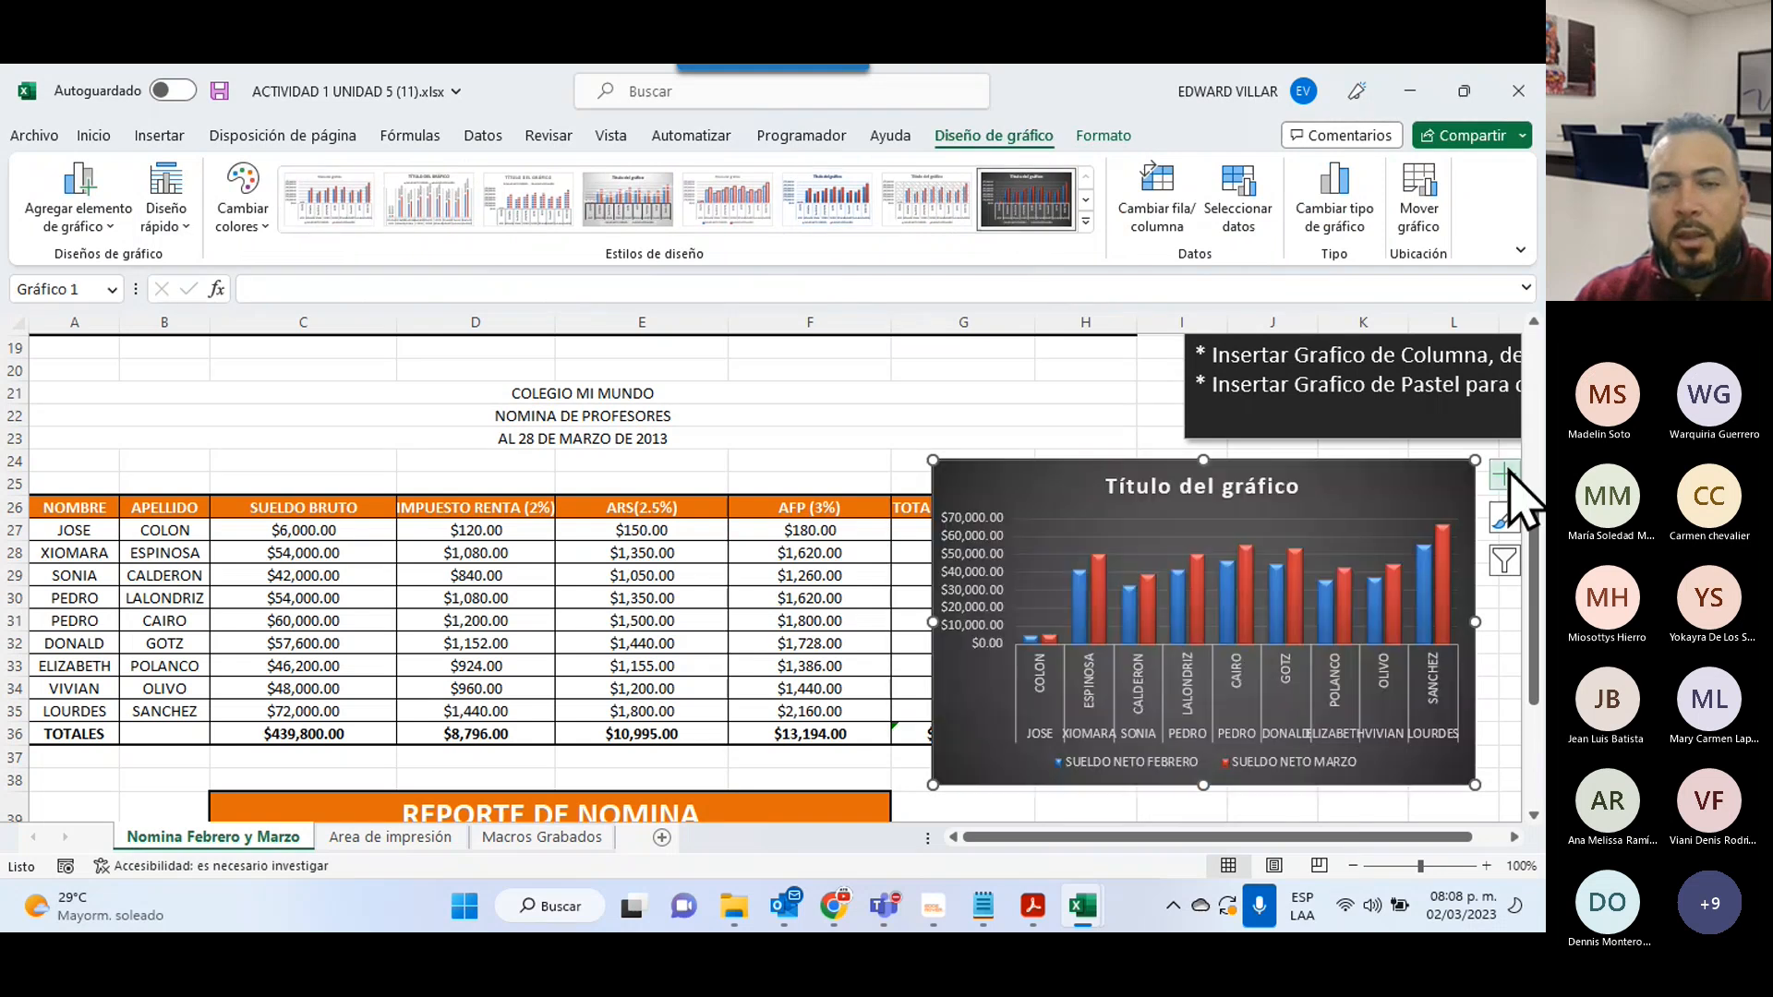
- Move the column chart into the empty area beside the REPORTE DE NOMINA table
scroll(1154, 706, down, 2)
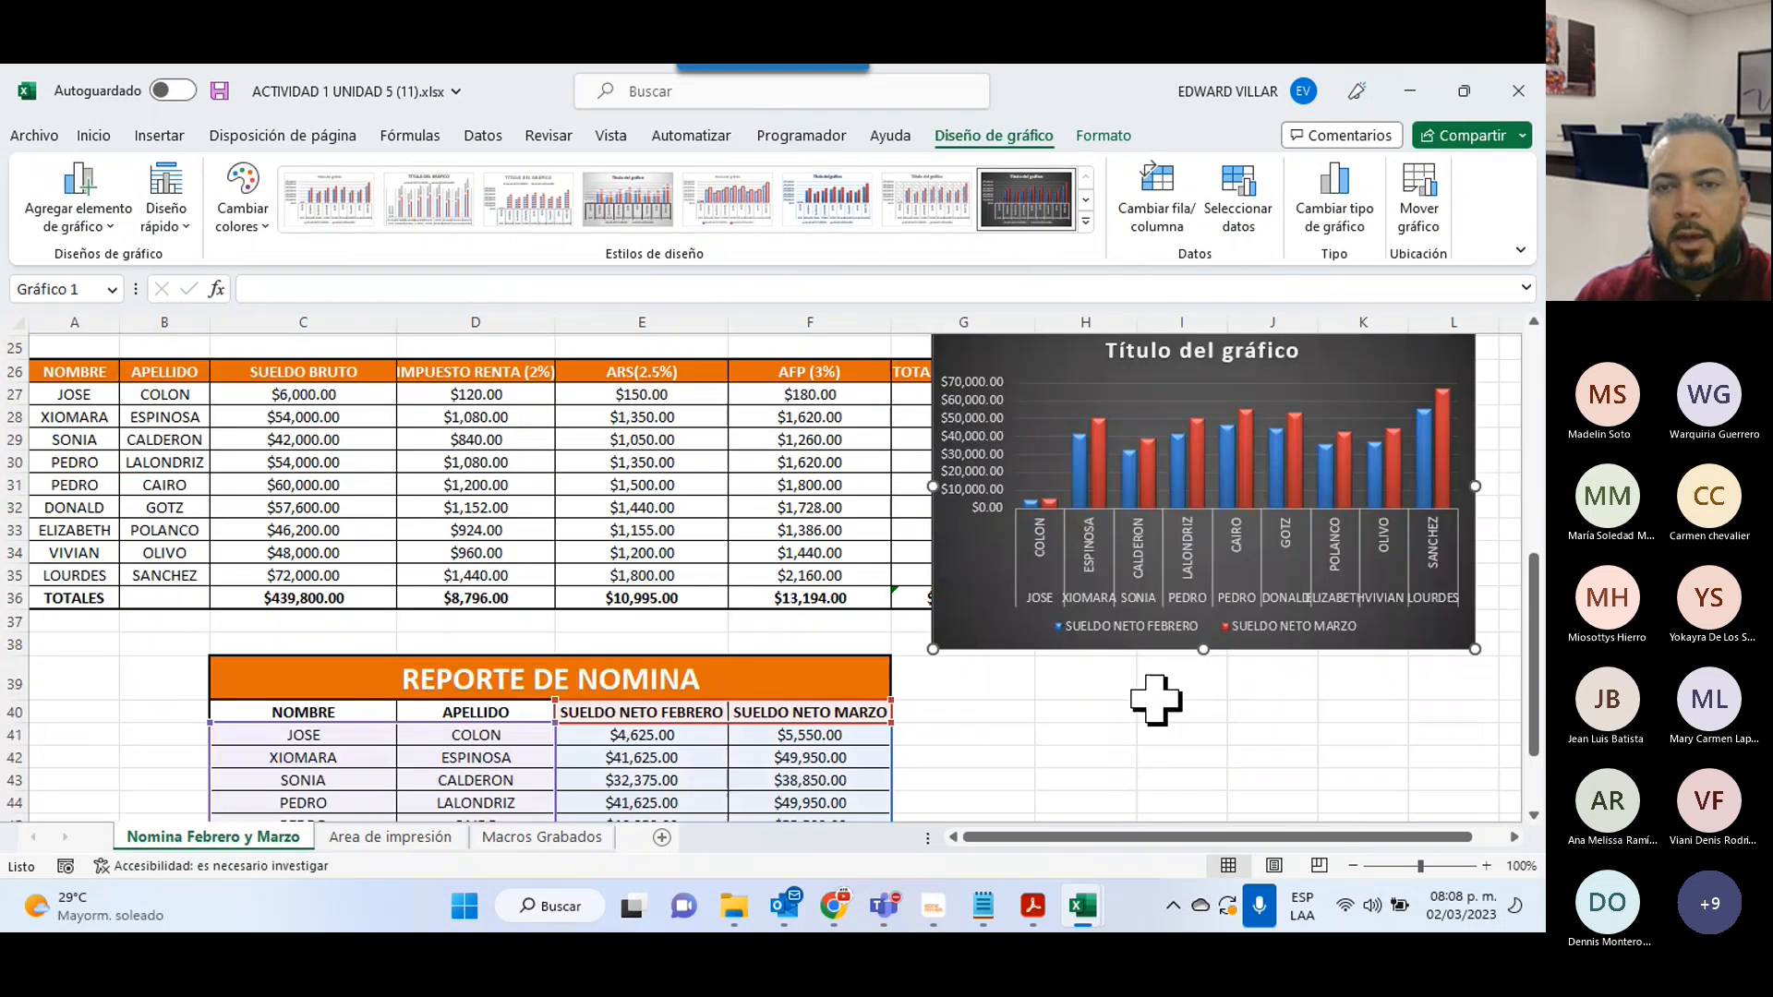
scroll(1156, 700, down, 3)
drag(936, 446, 1083, 744)
drag(1082, 744, 994, 773)
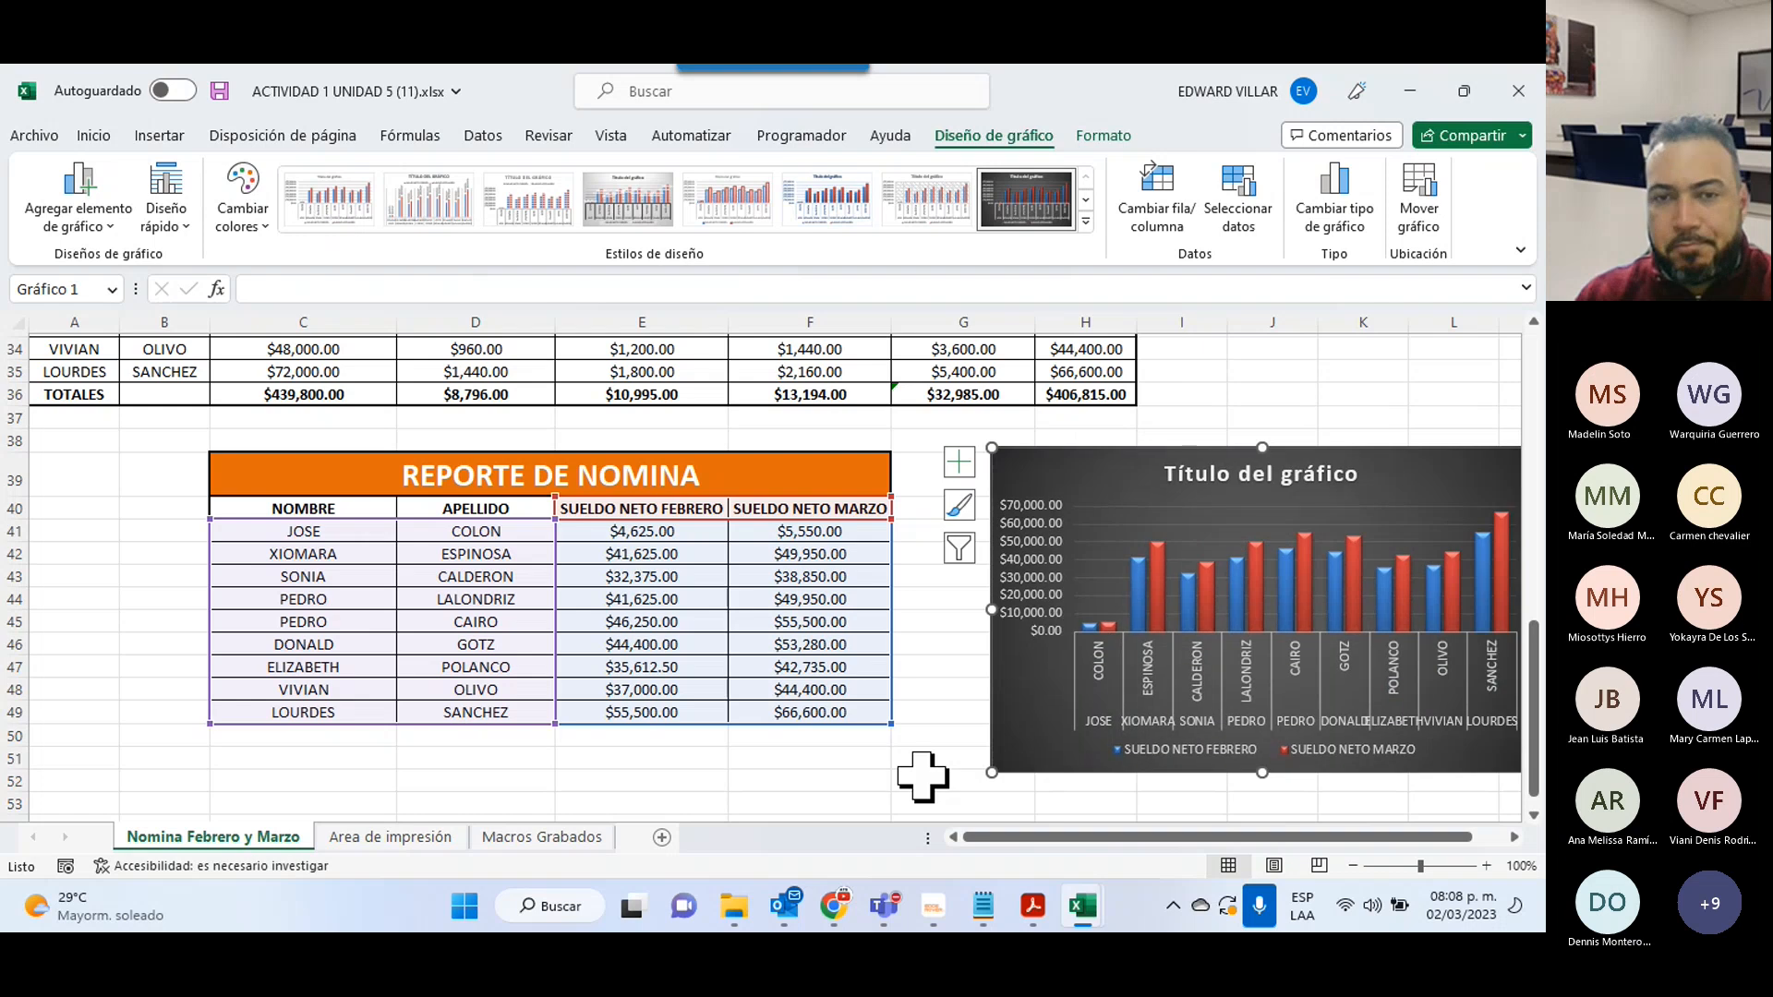
click(922, 777)
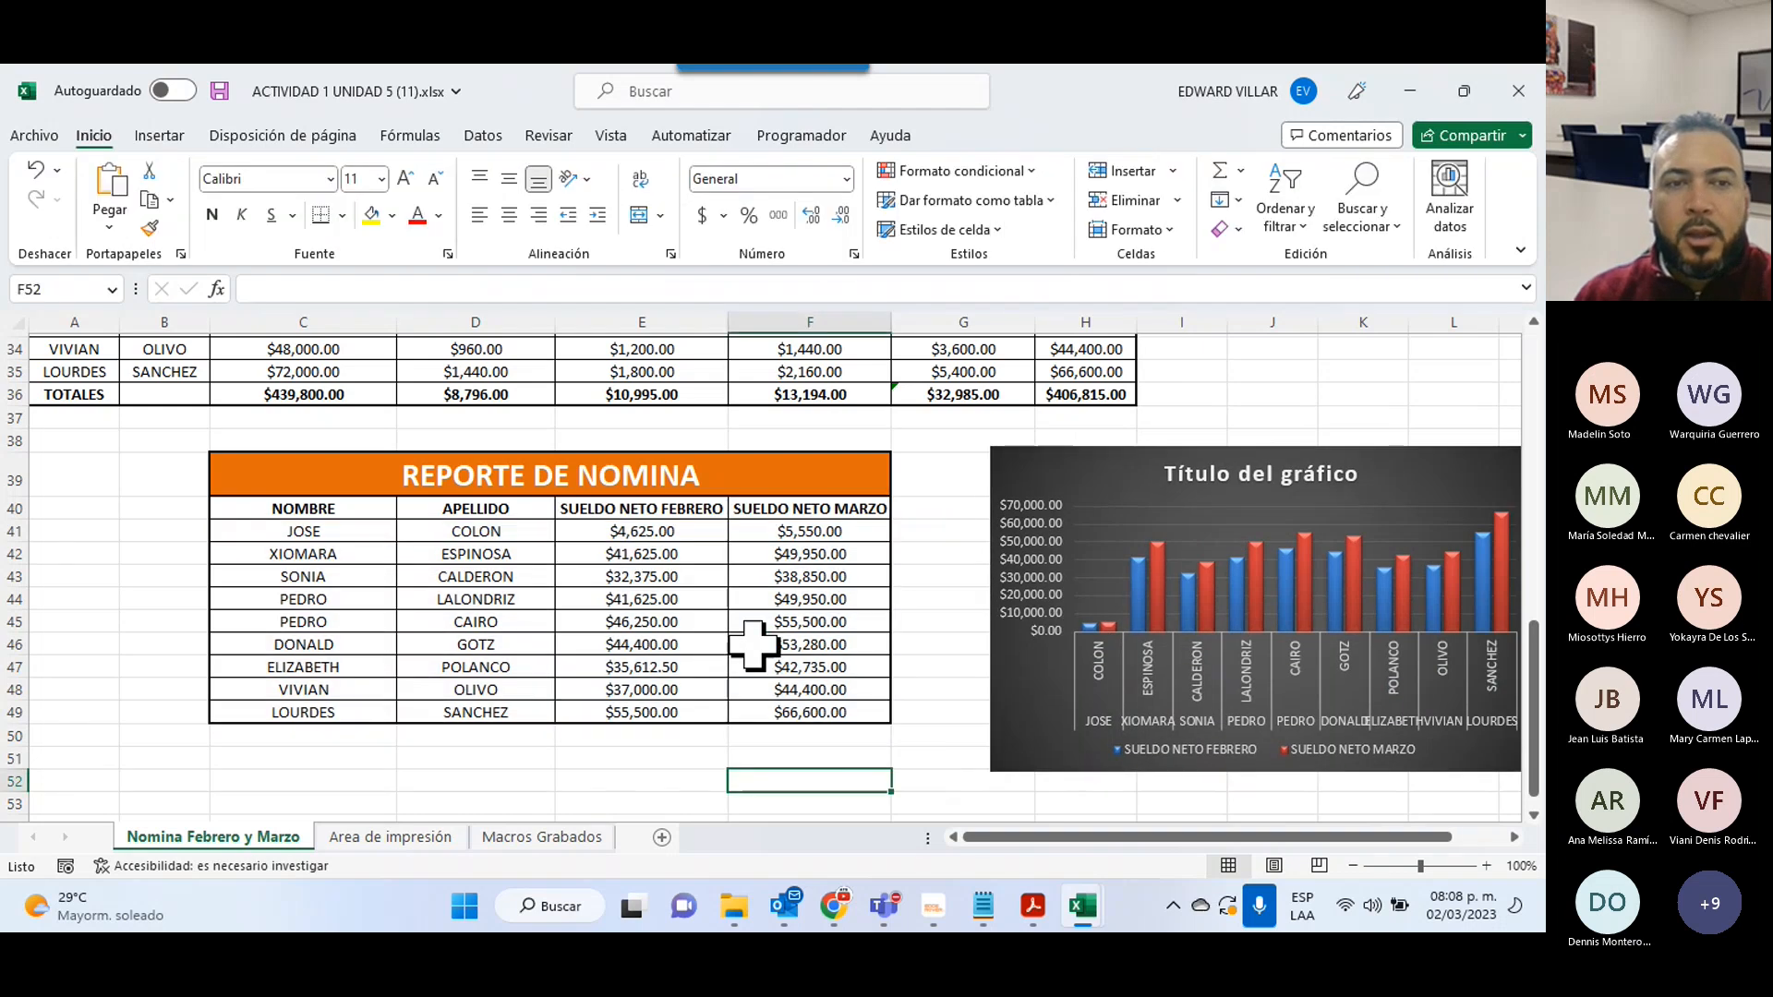
- Insert a basic 2-D line chart based on the REPORTE DE NOMINA data in C40:F49
drag(258, 508, 834, 711)
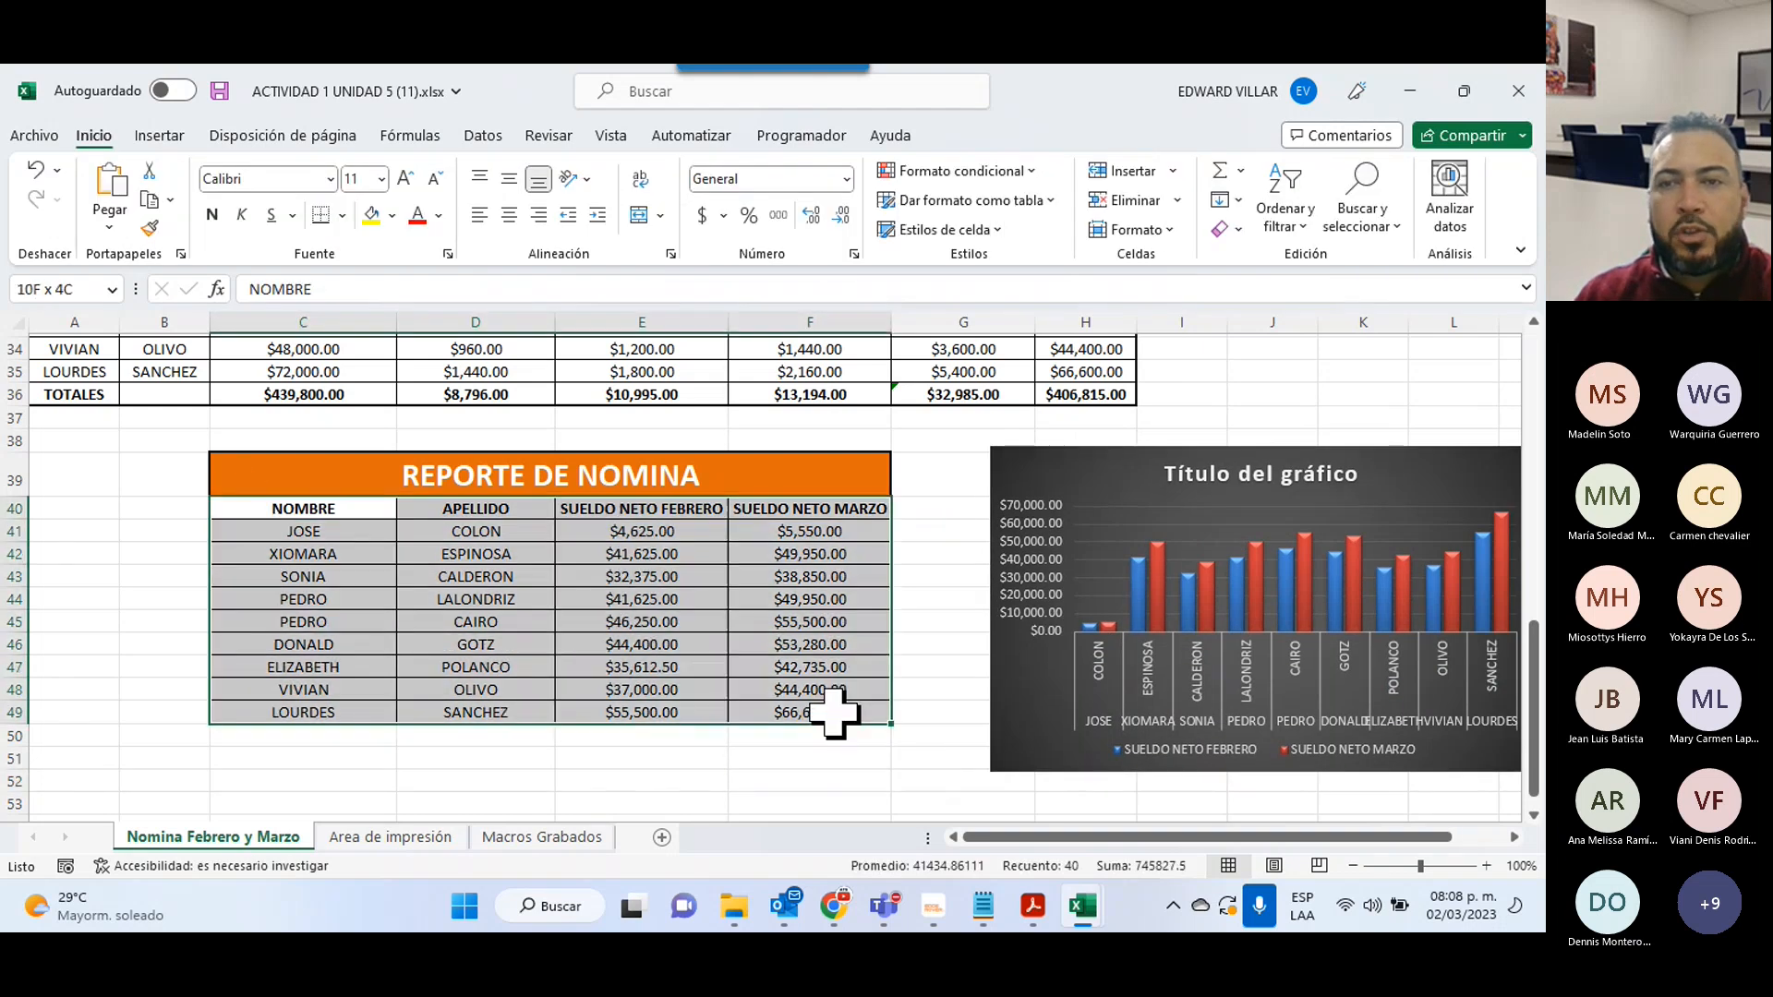
scroll(1271, 513, up, 4)
scroll(1272, 512, up, 4)
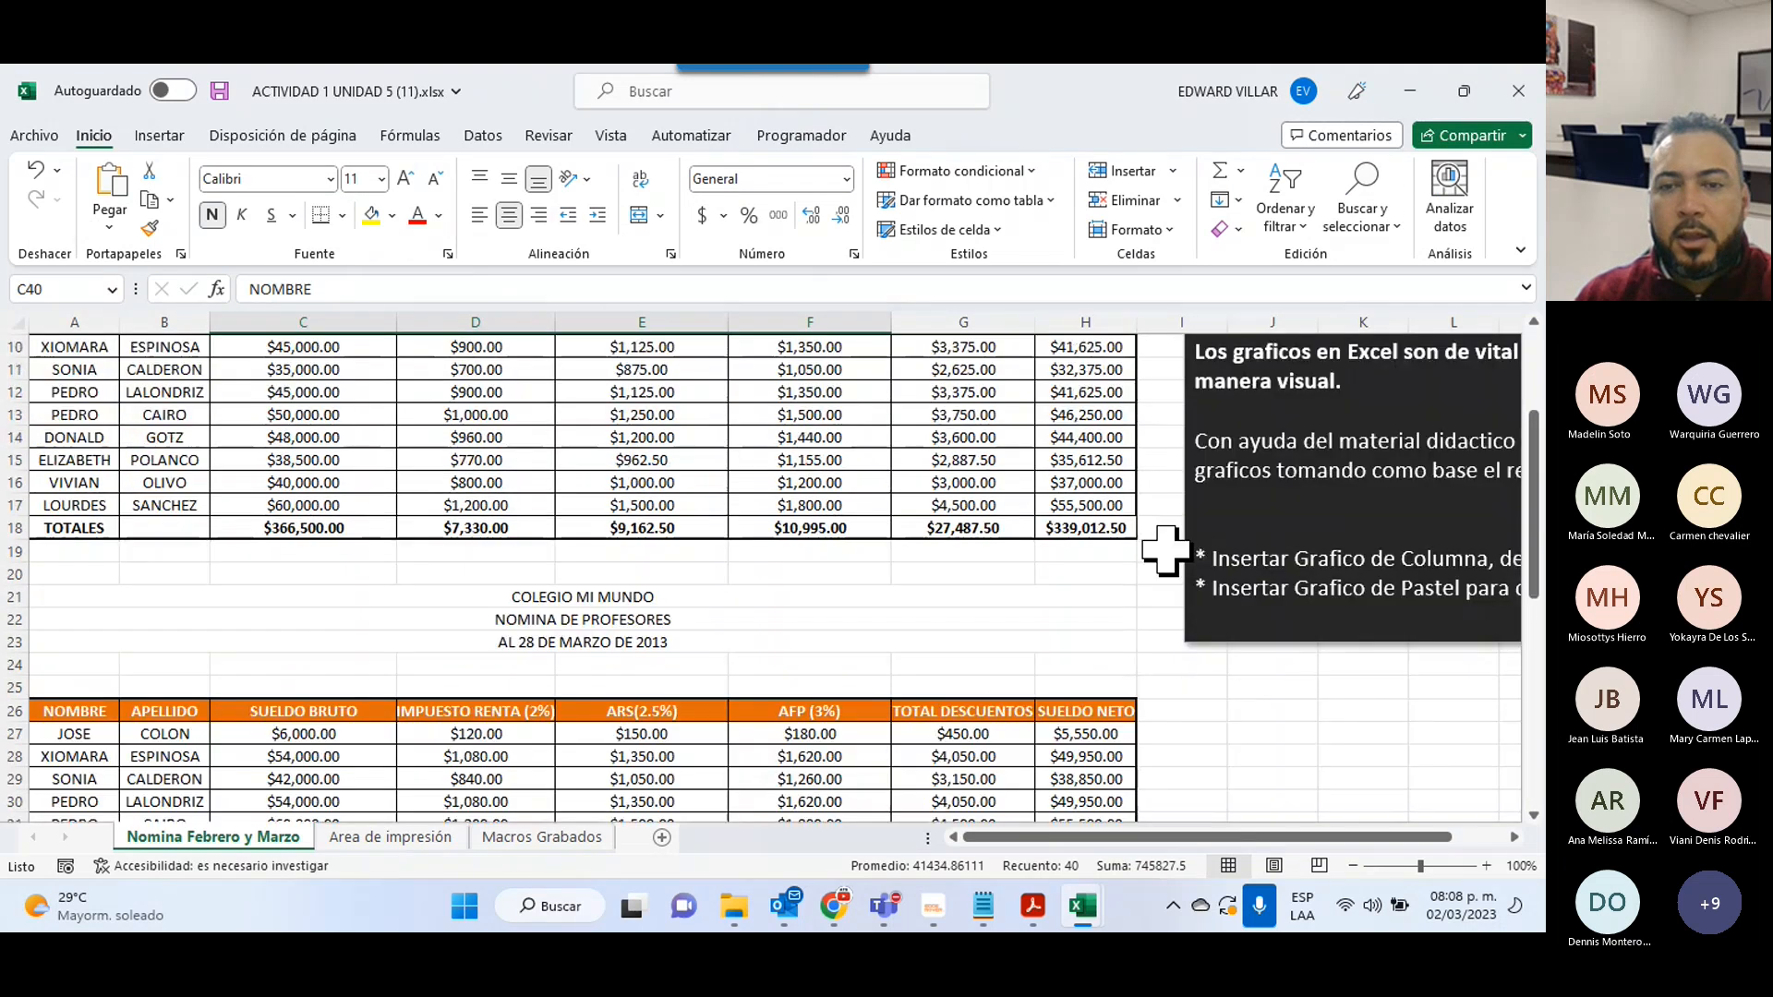
drag(1035, 838, 1289, 822)
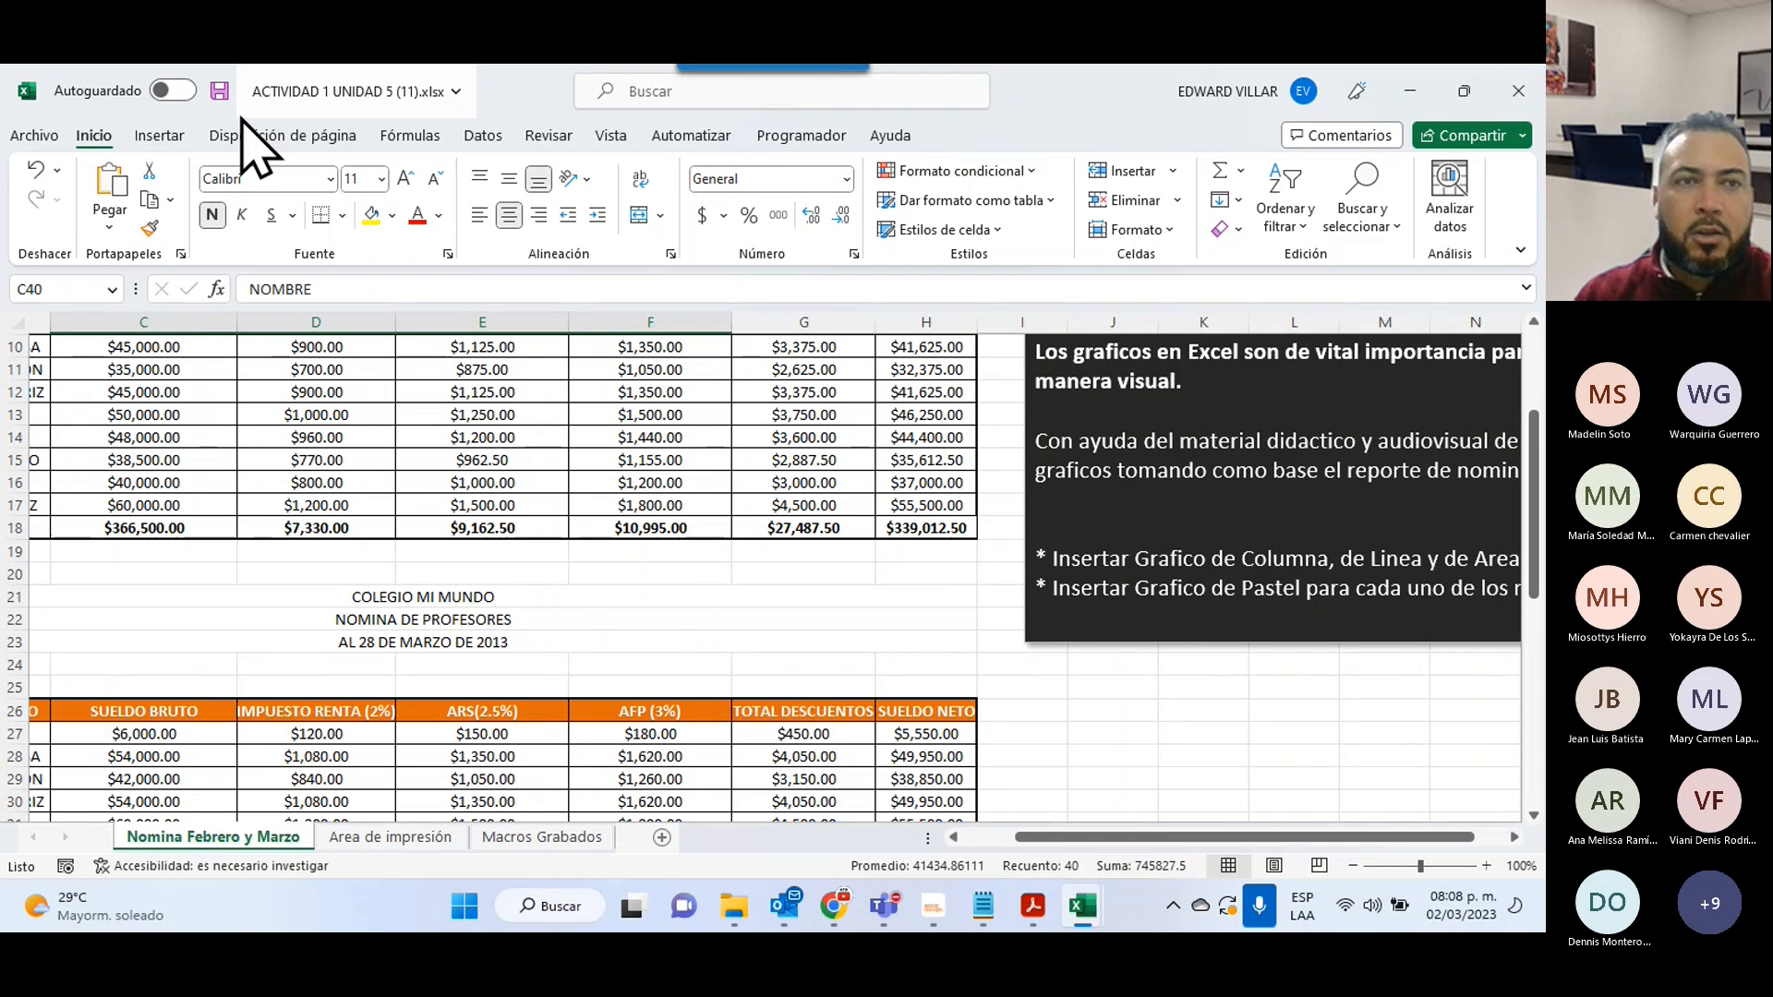
click(159, 135)
click(596, 198)
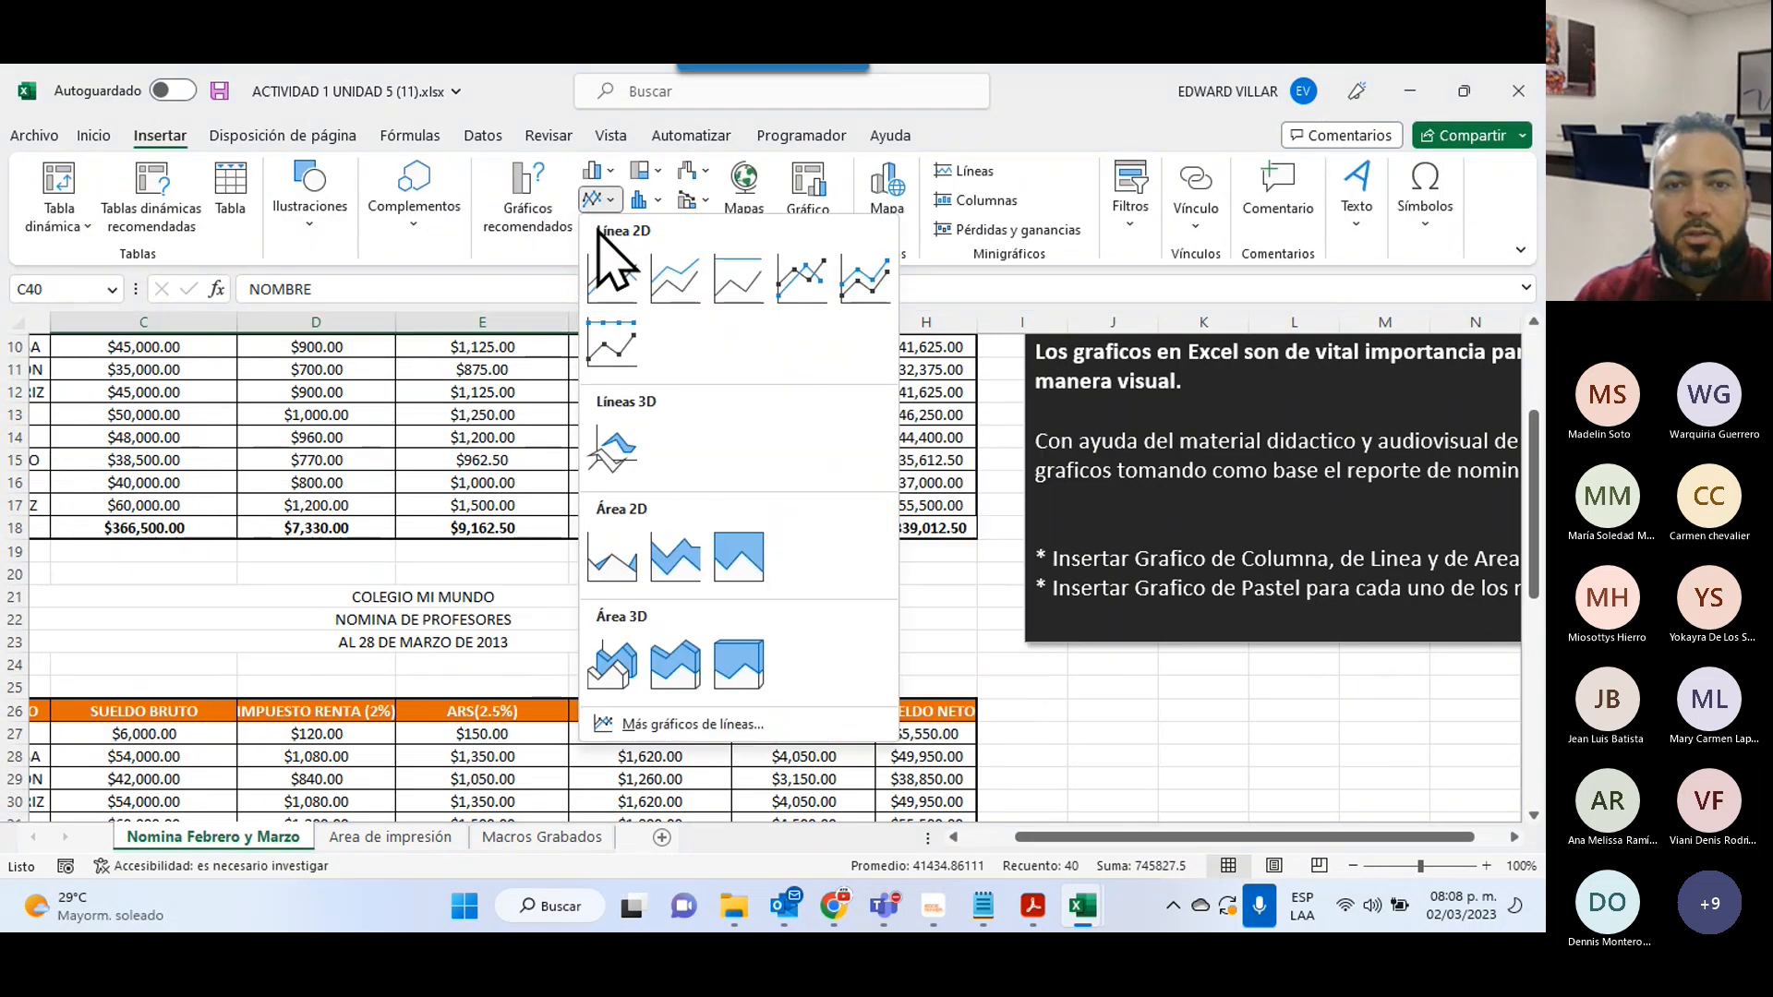
click(610, 275)
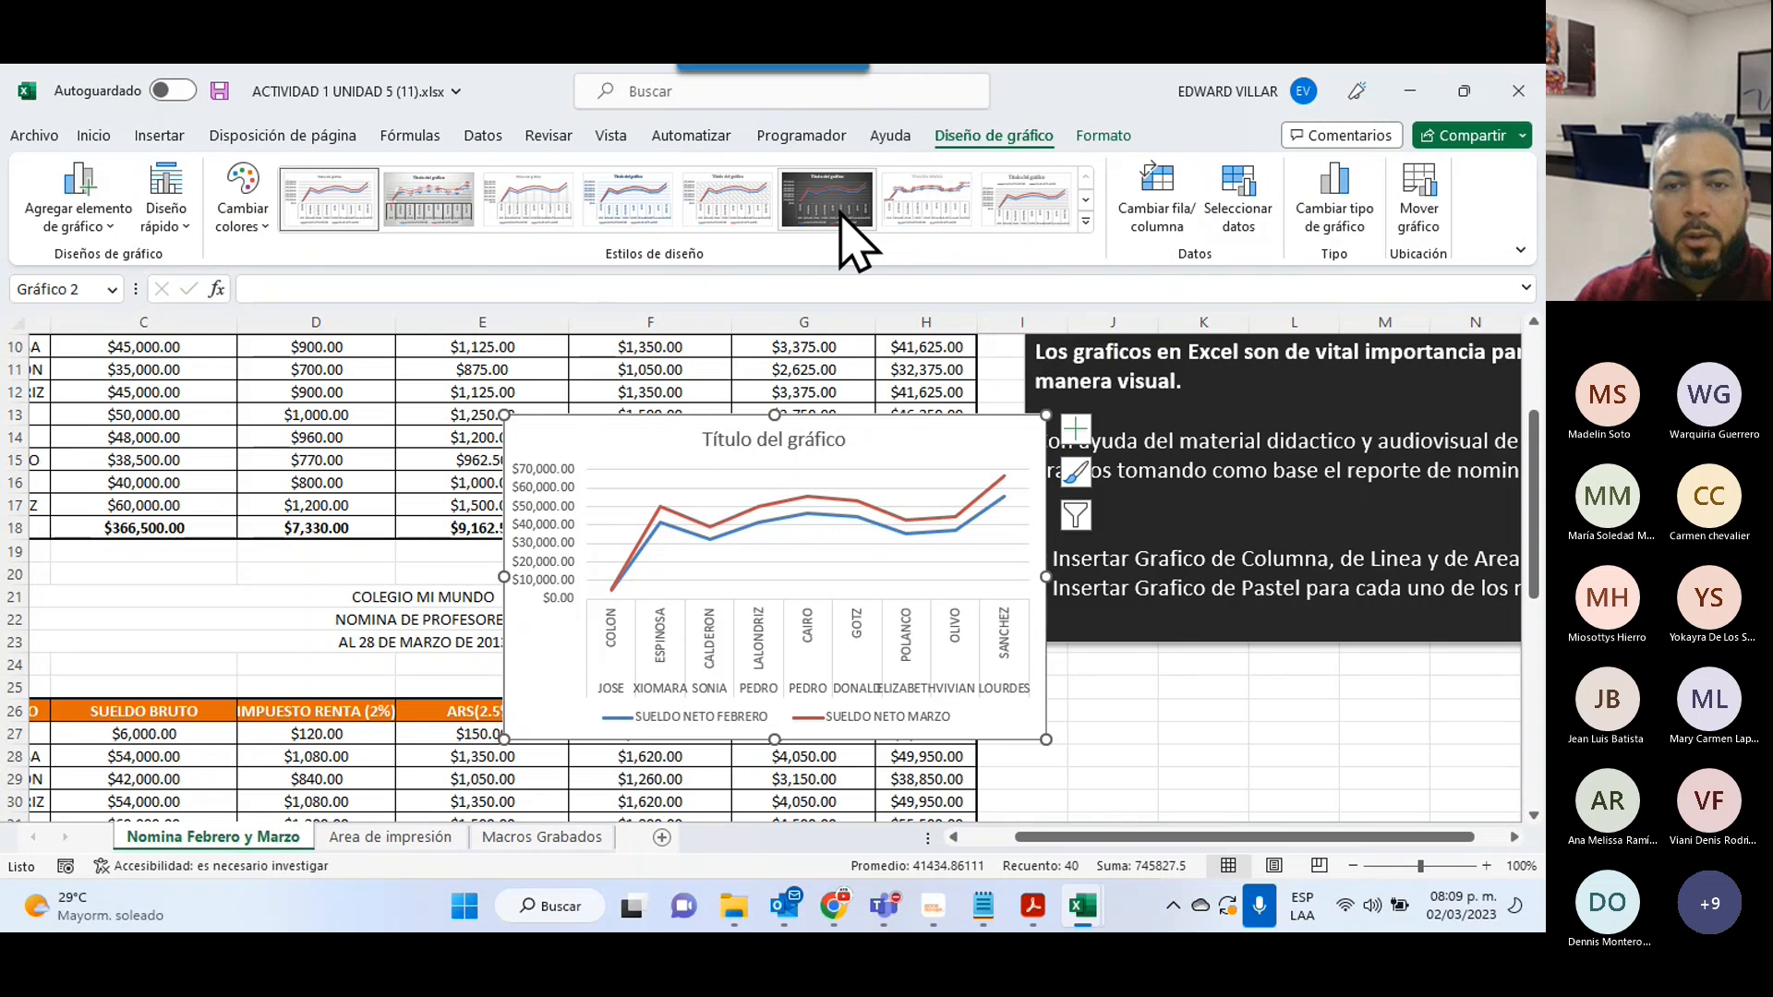
- Apply the dark chart style to the line chart and place it beside the March payroll table
click(844, 217)
scroll(924, 553, up, 1)
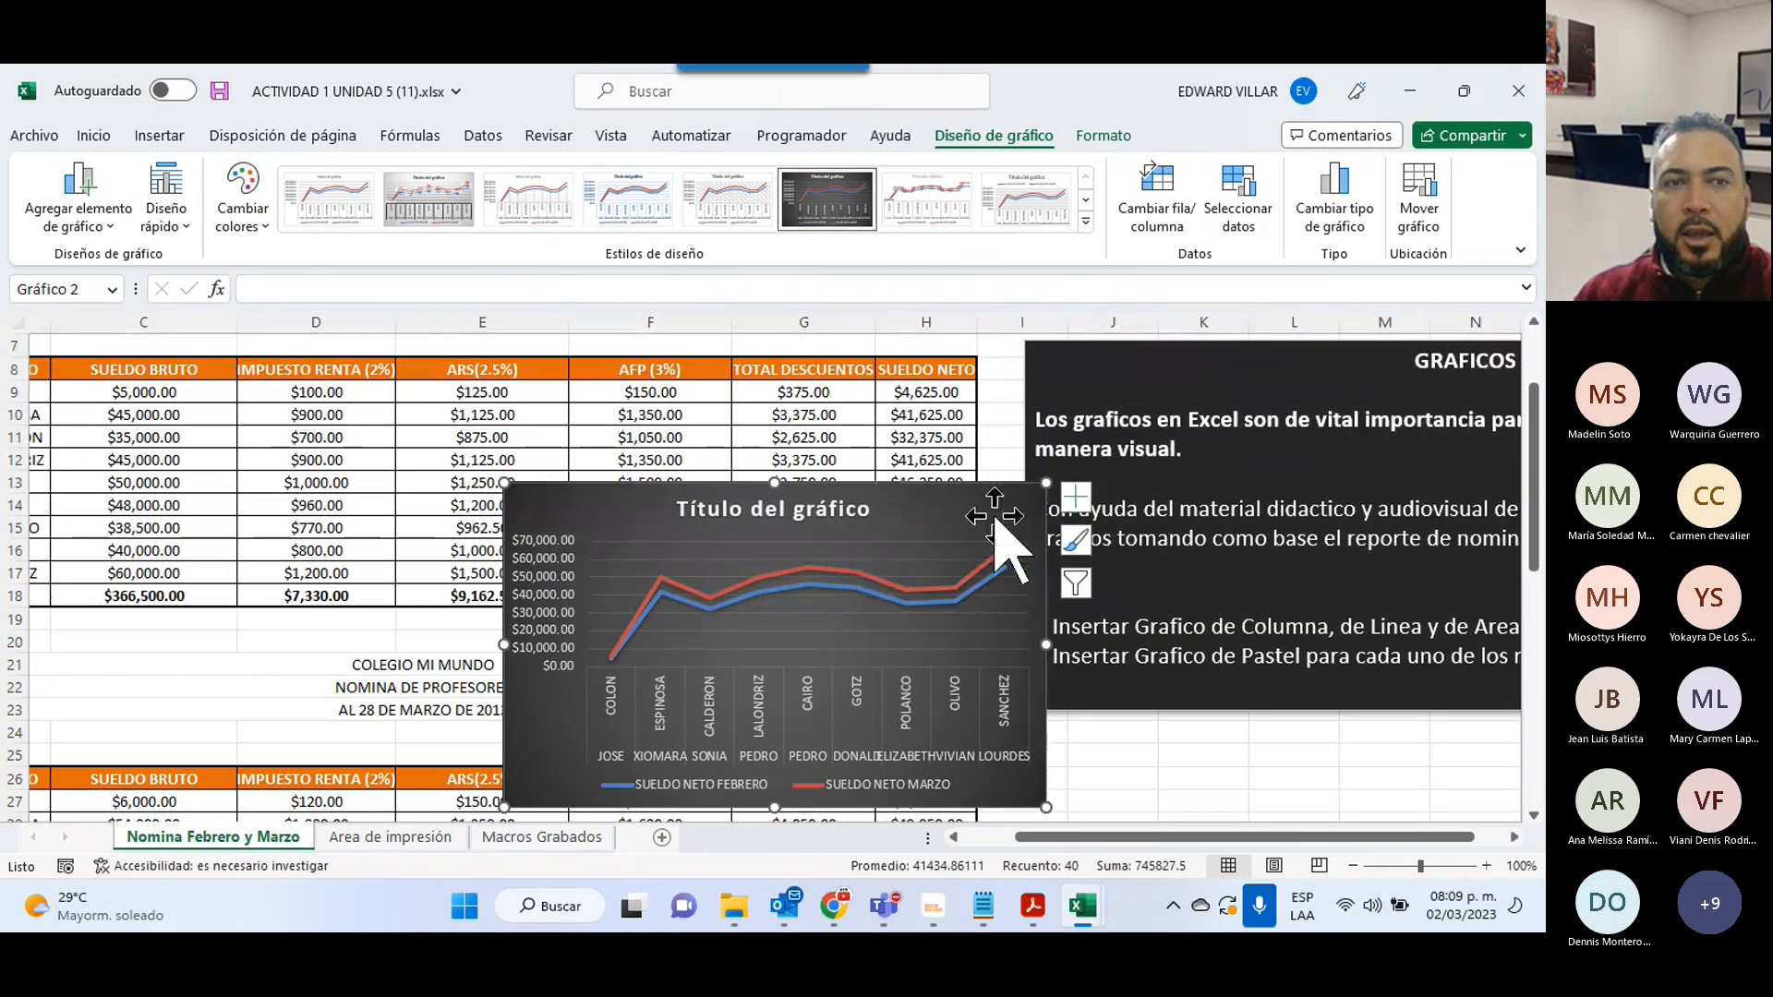
mouse_move(994, 517)
mouse_down()
mouse_move(1167, 605)
mouse_move(1471, 630)
mouse_up()
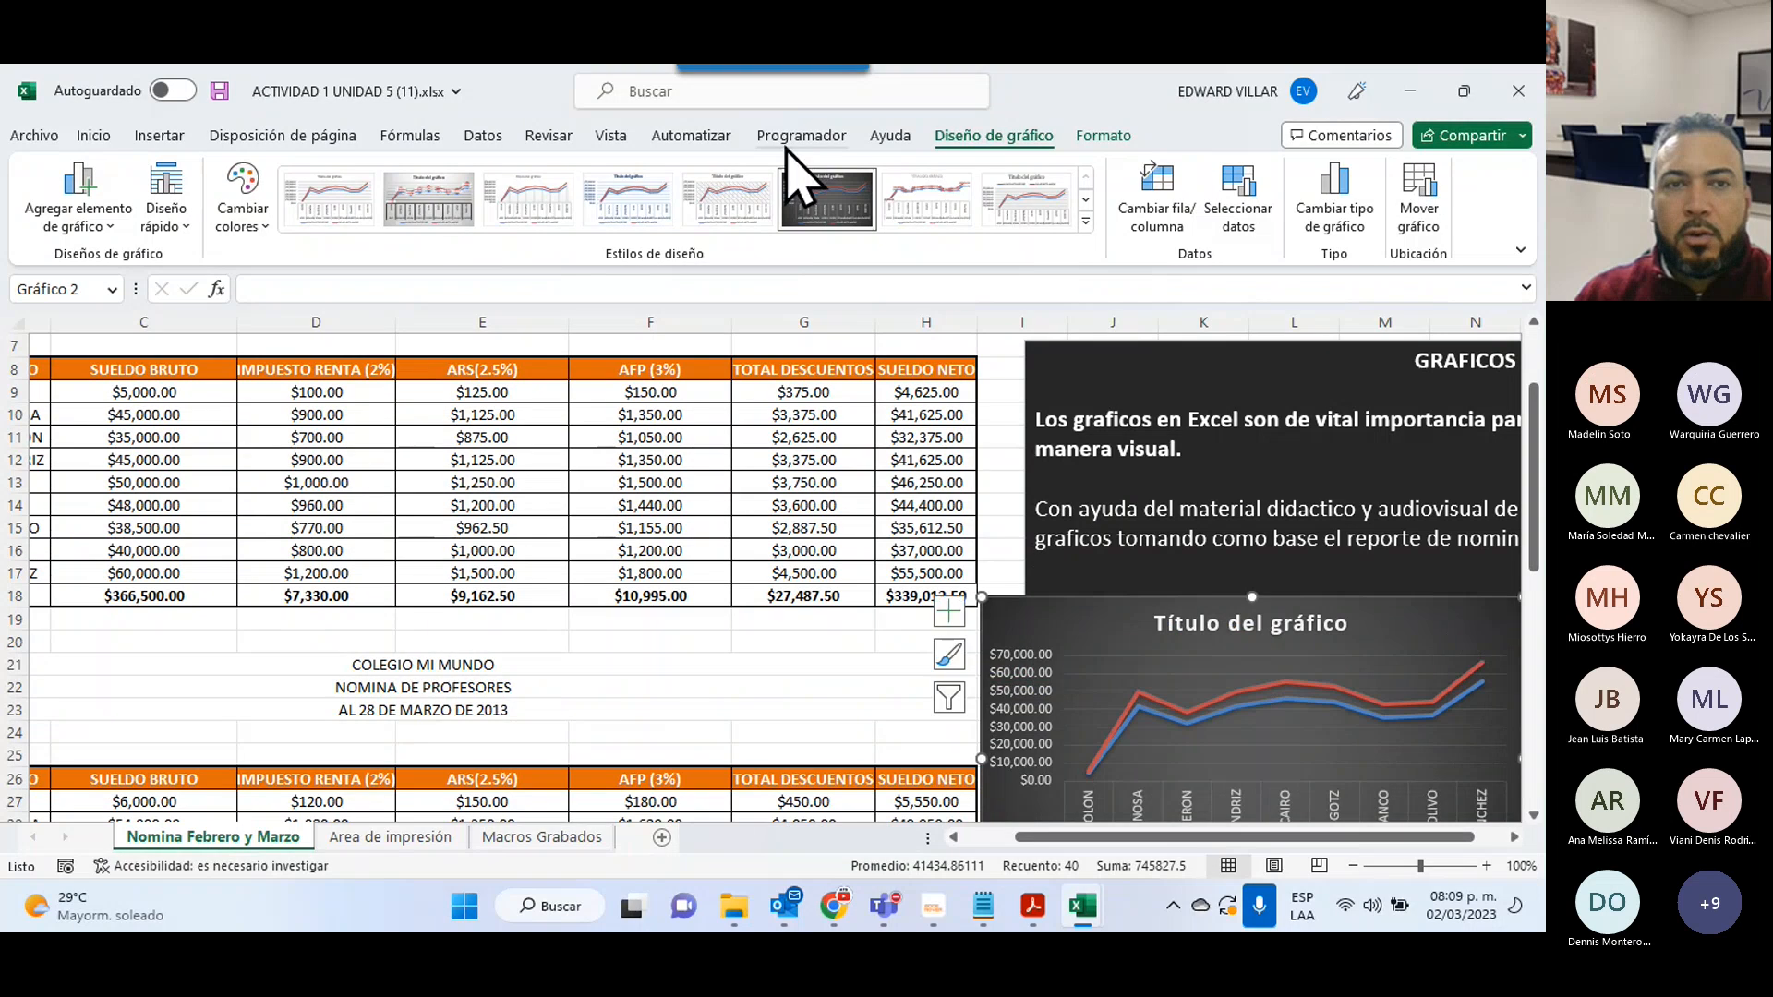
click(1084, 219)
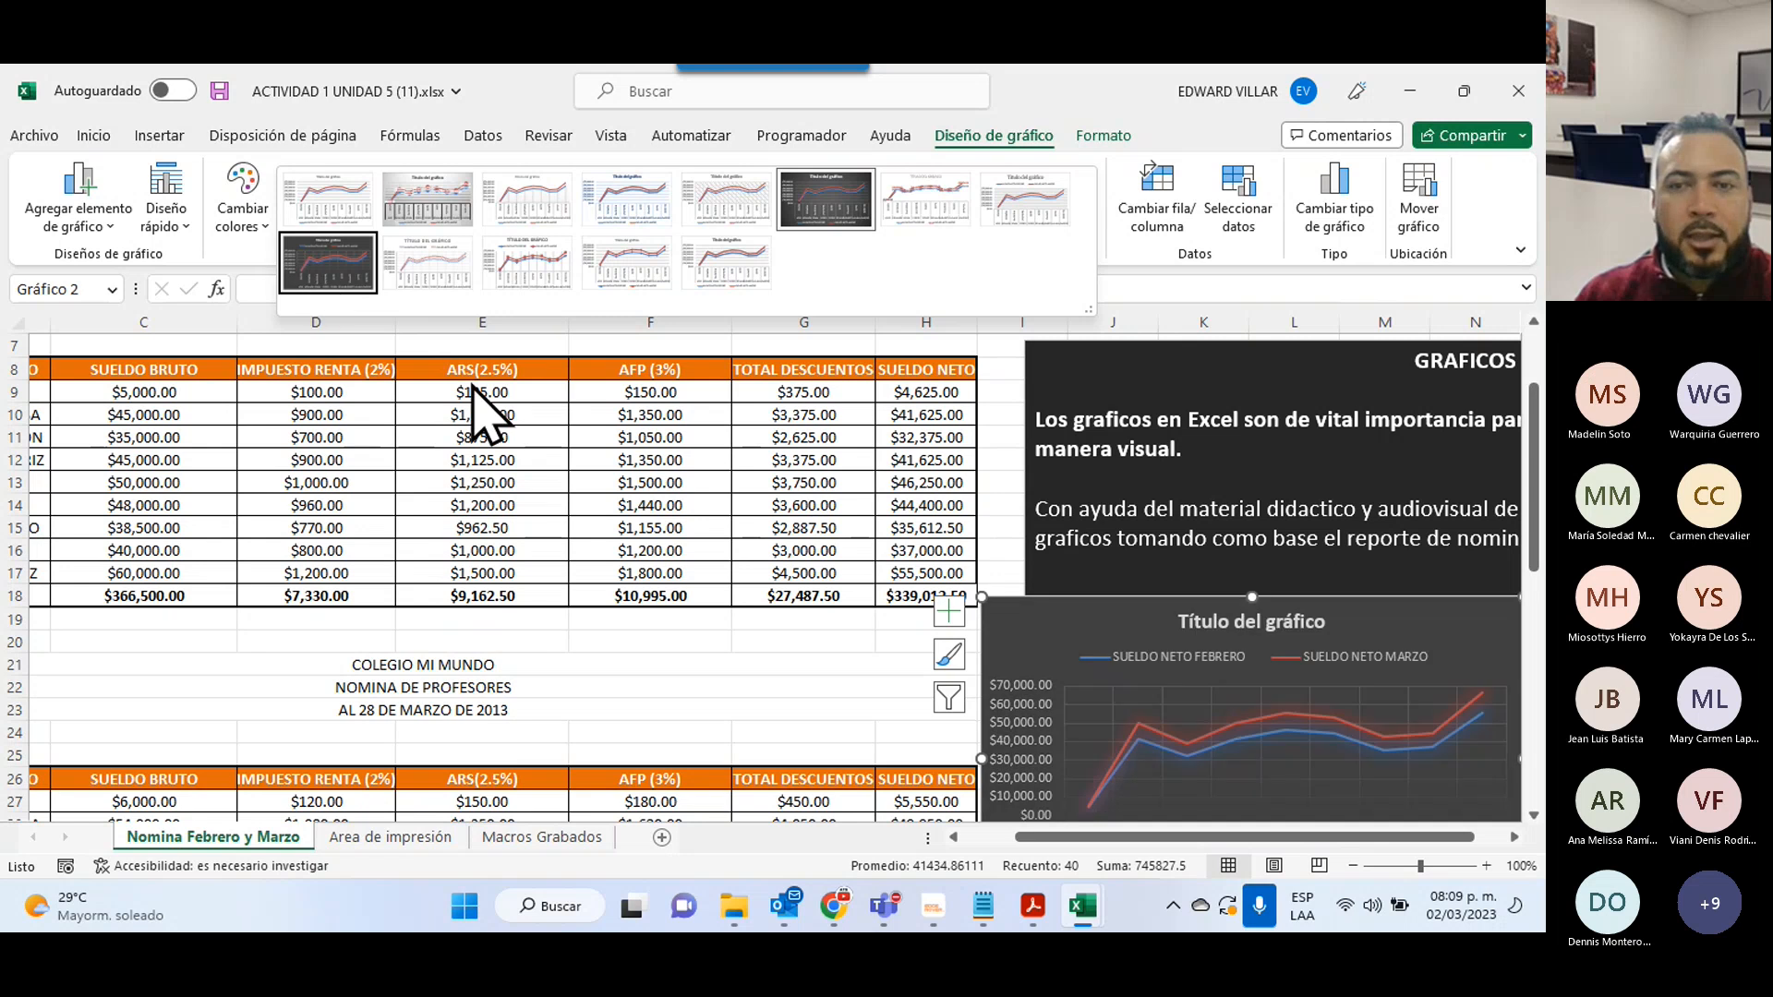
- Change the column chart's colors to the third multicolor palette, giving red and purple columns
scroll(811, 634, down, 4)
scroll(1068, 653, down, 3)
click(1071, 646)
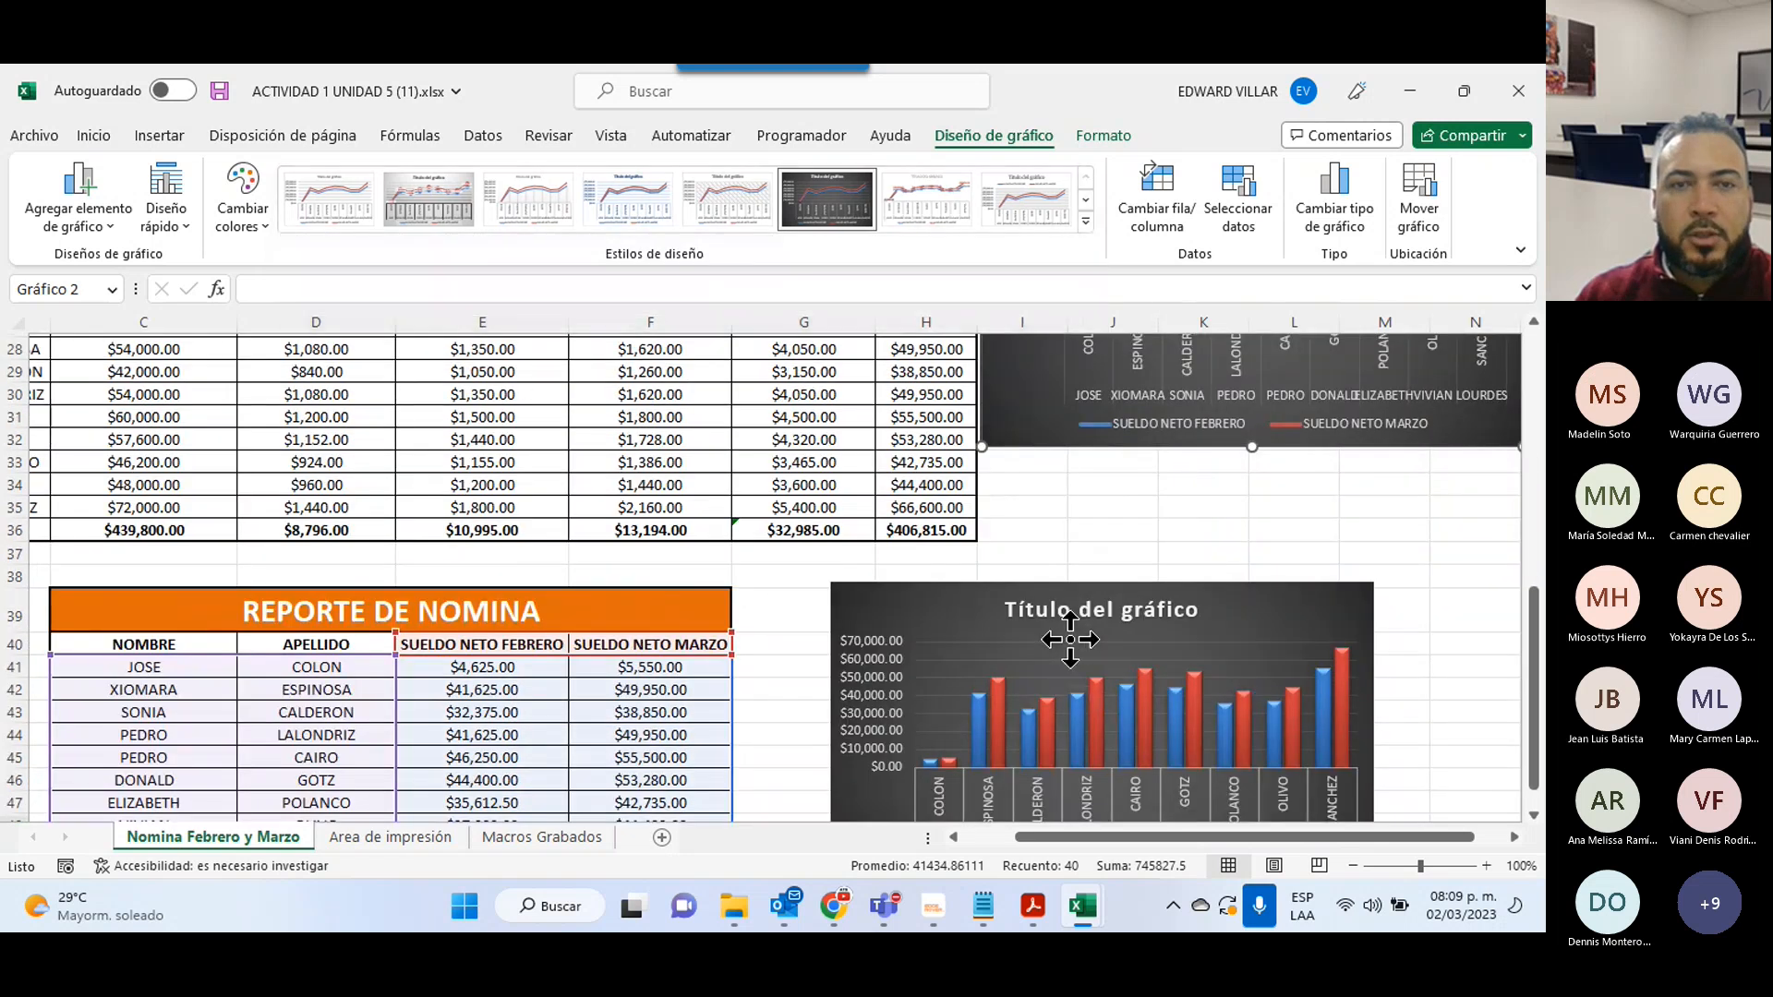
click(1064, 634)
click(252, 224)
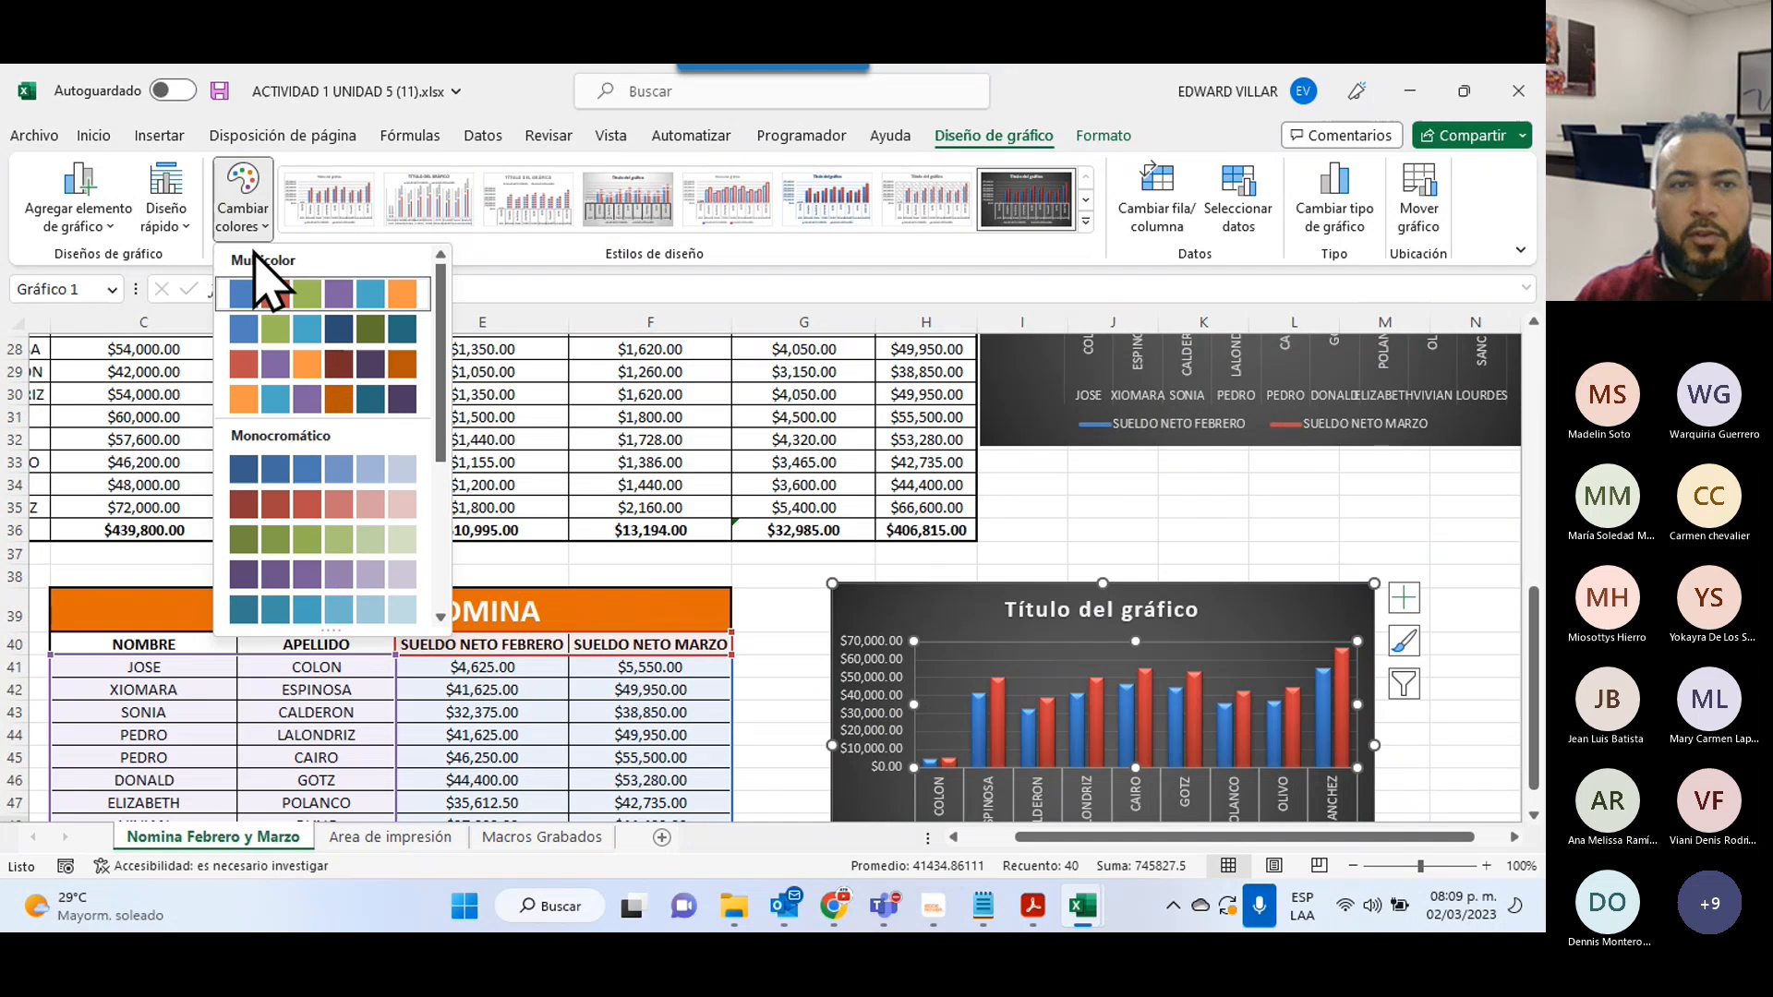
click(346, 378)
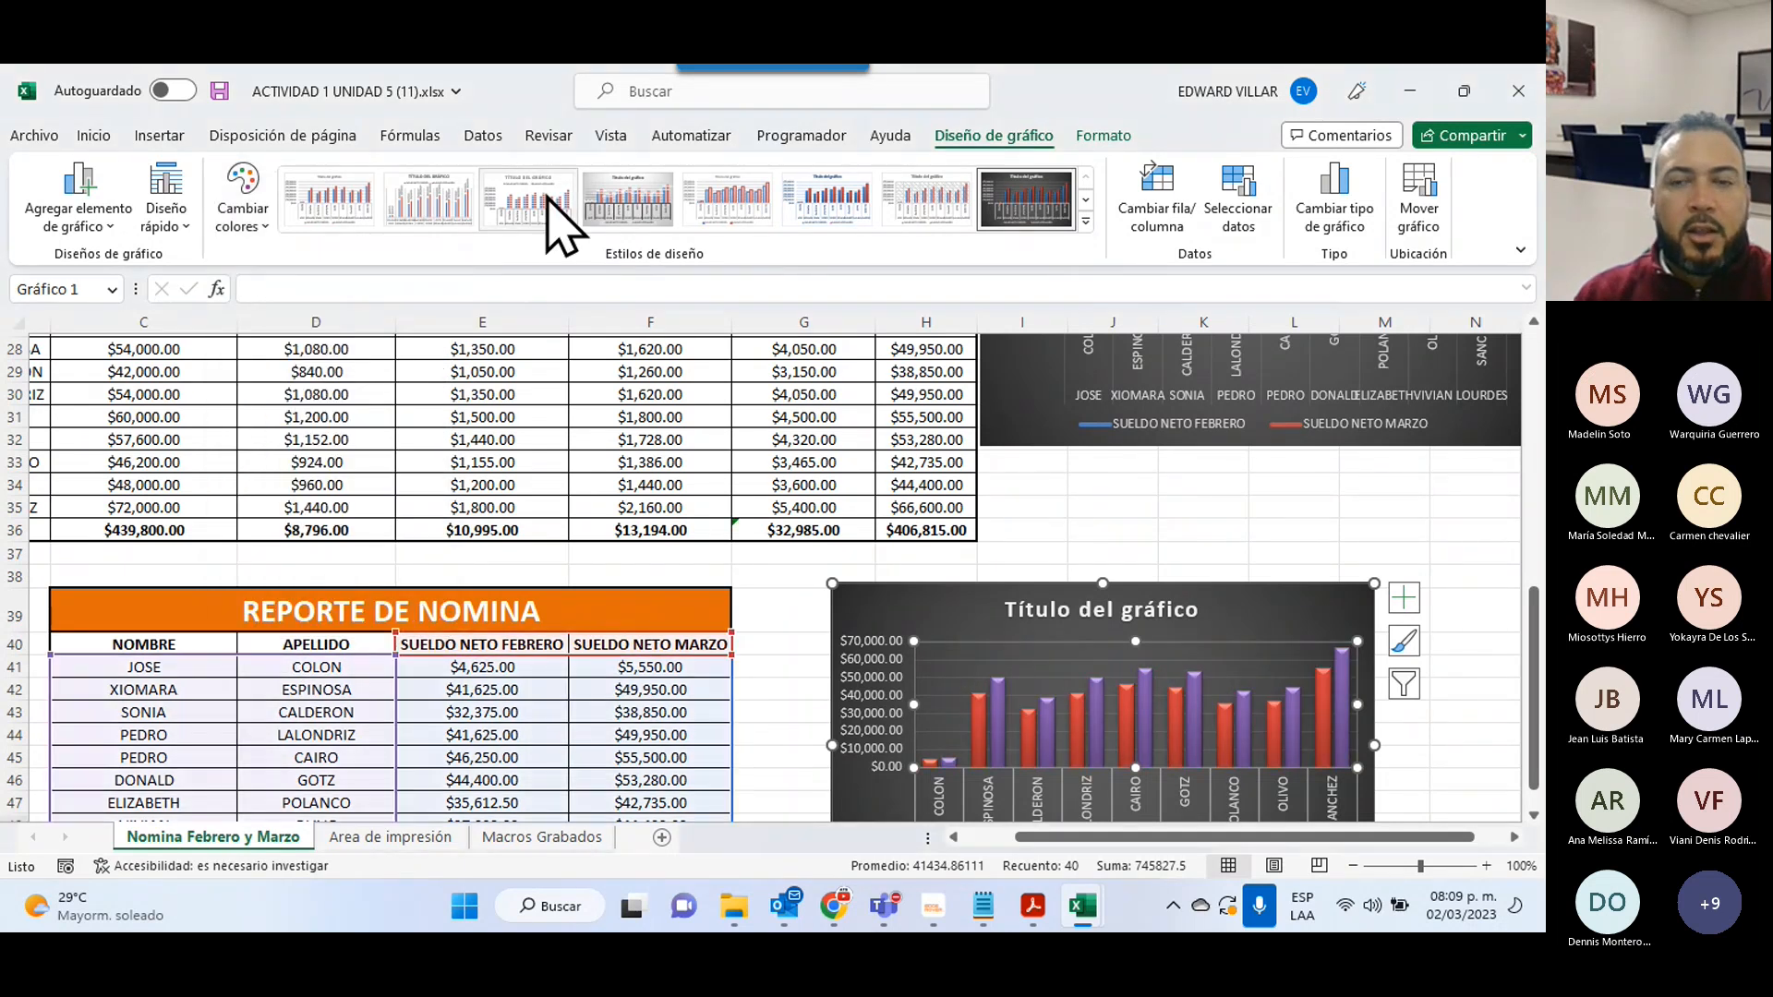
scroll(928, 596, down, 2)
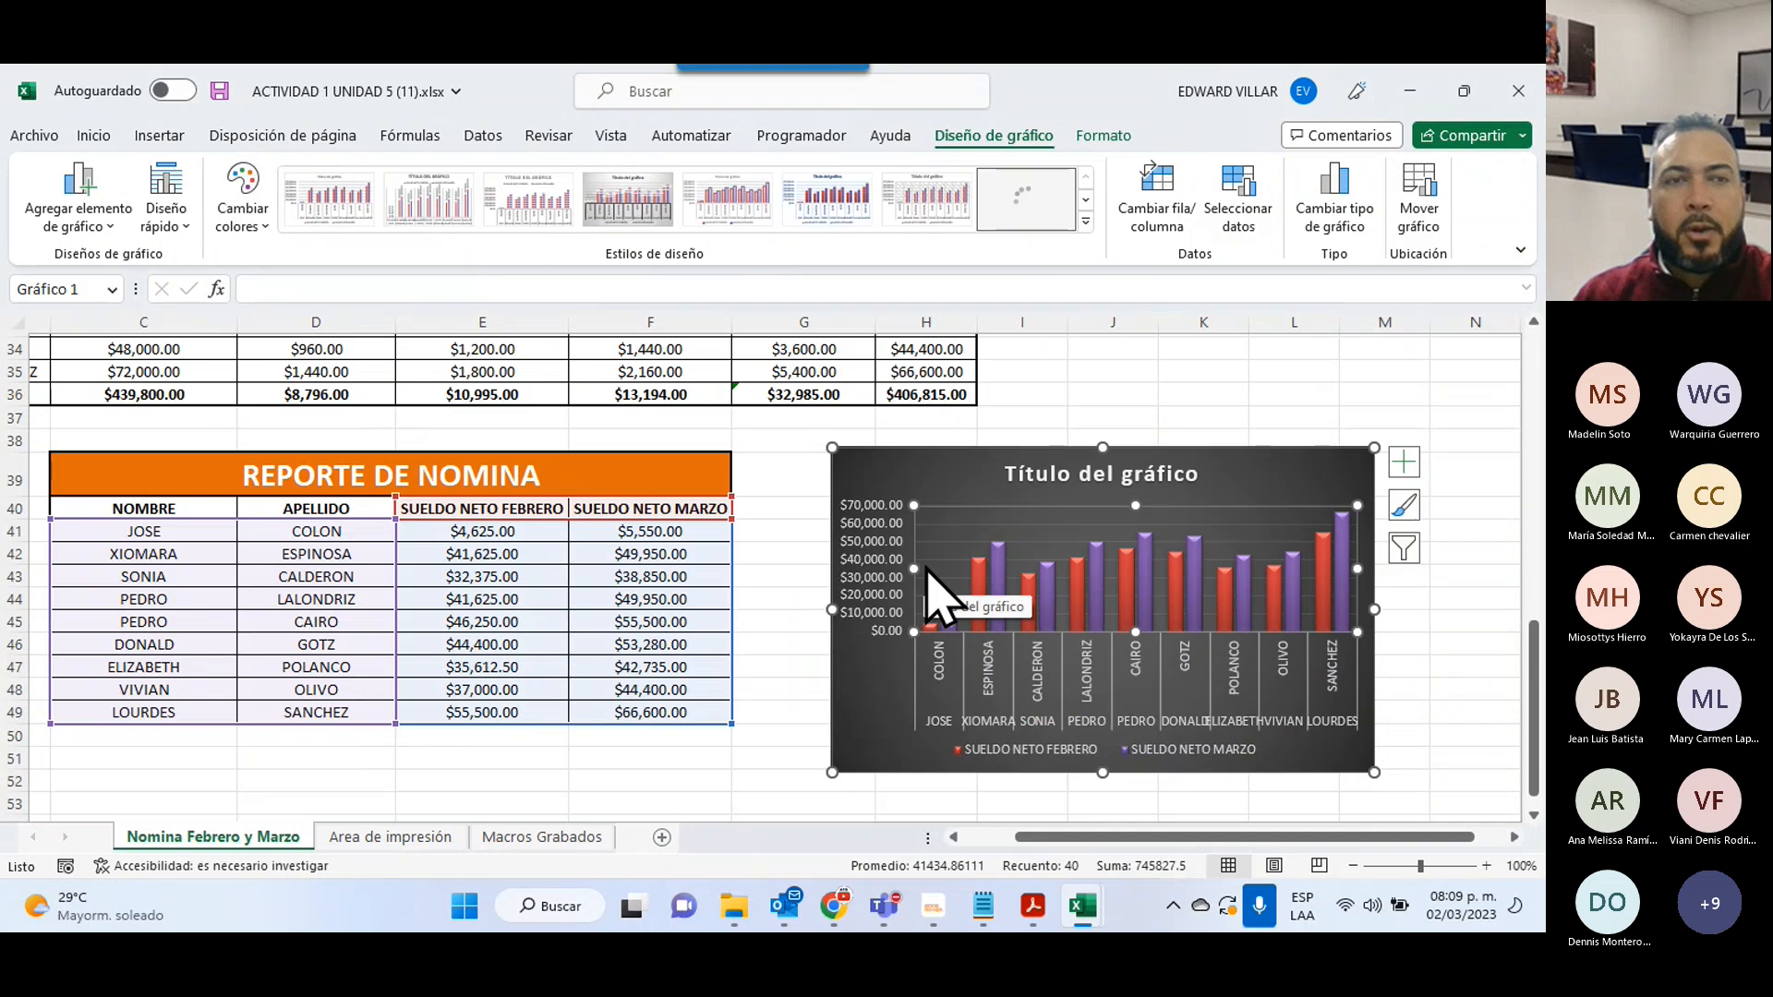
click(173, 229)
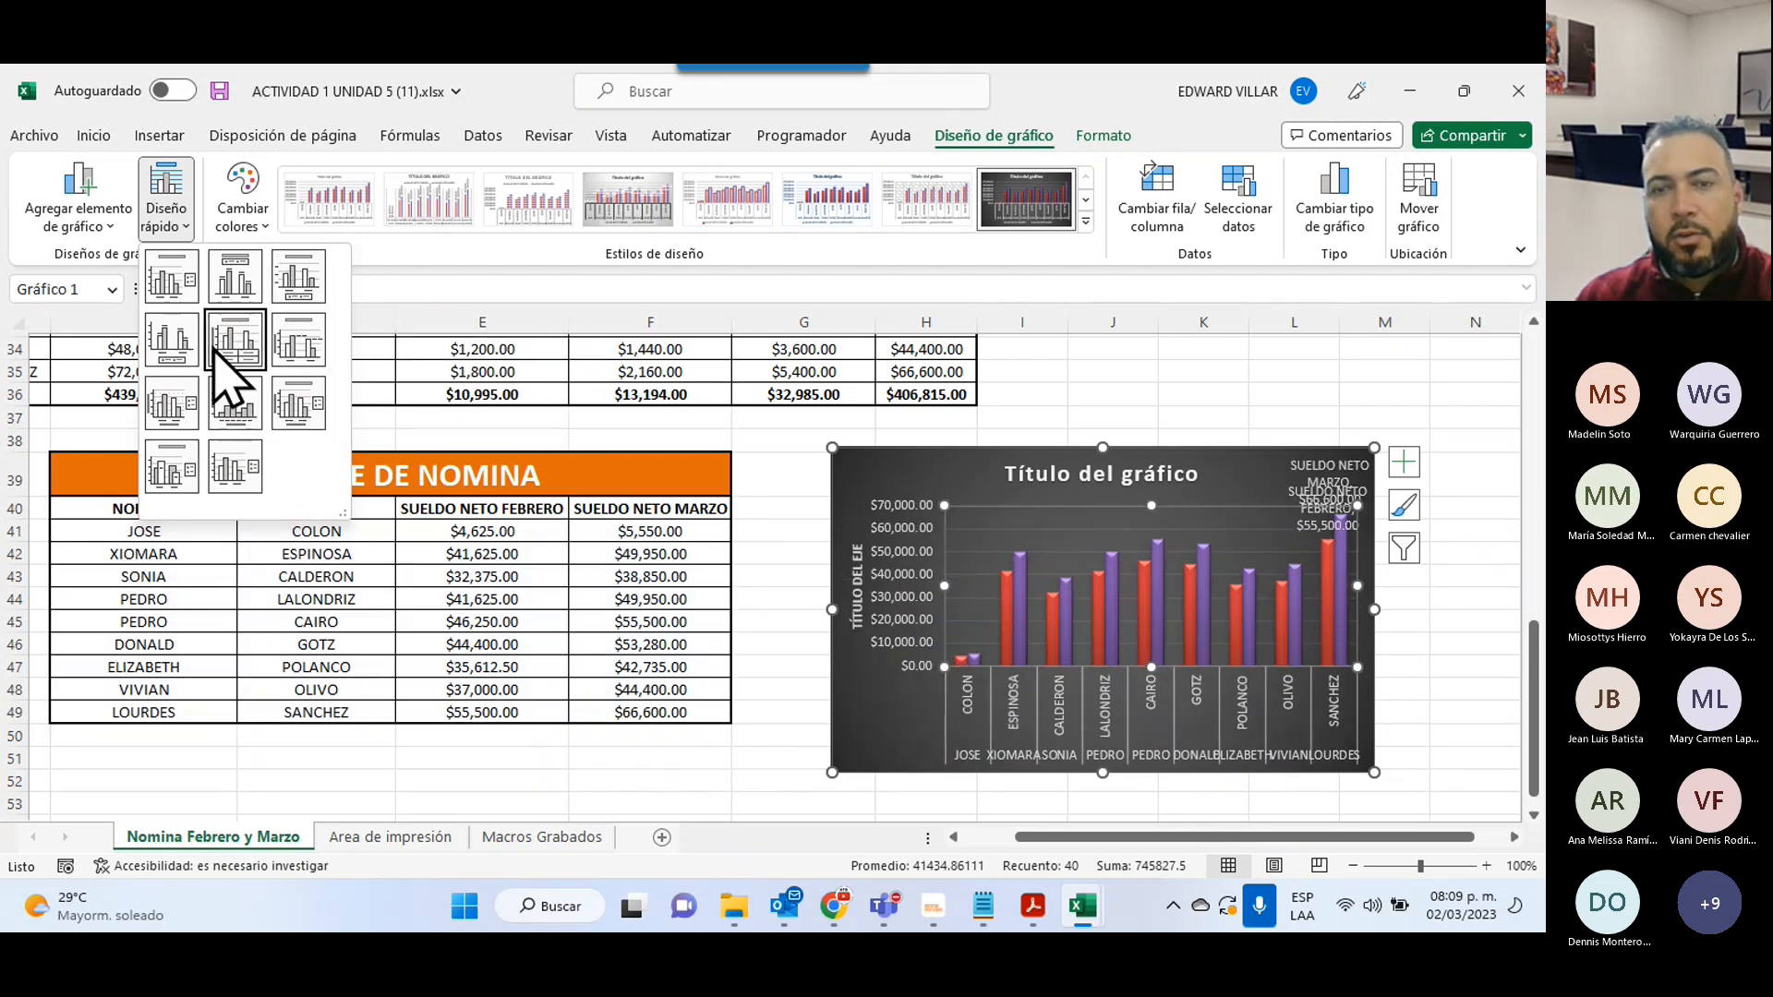
click(828, 778)
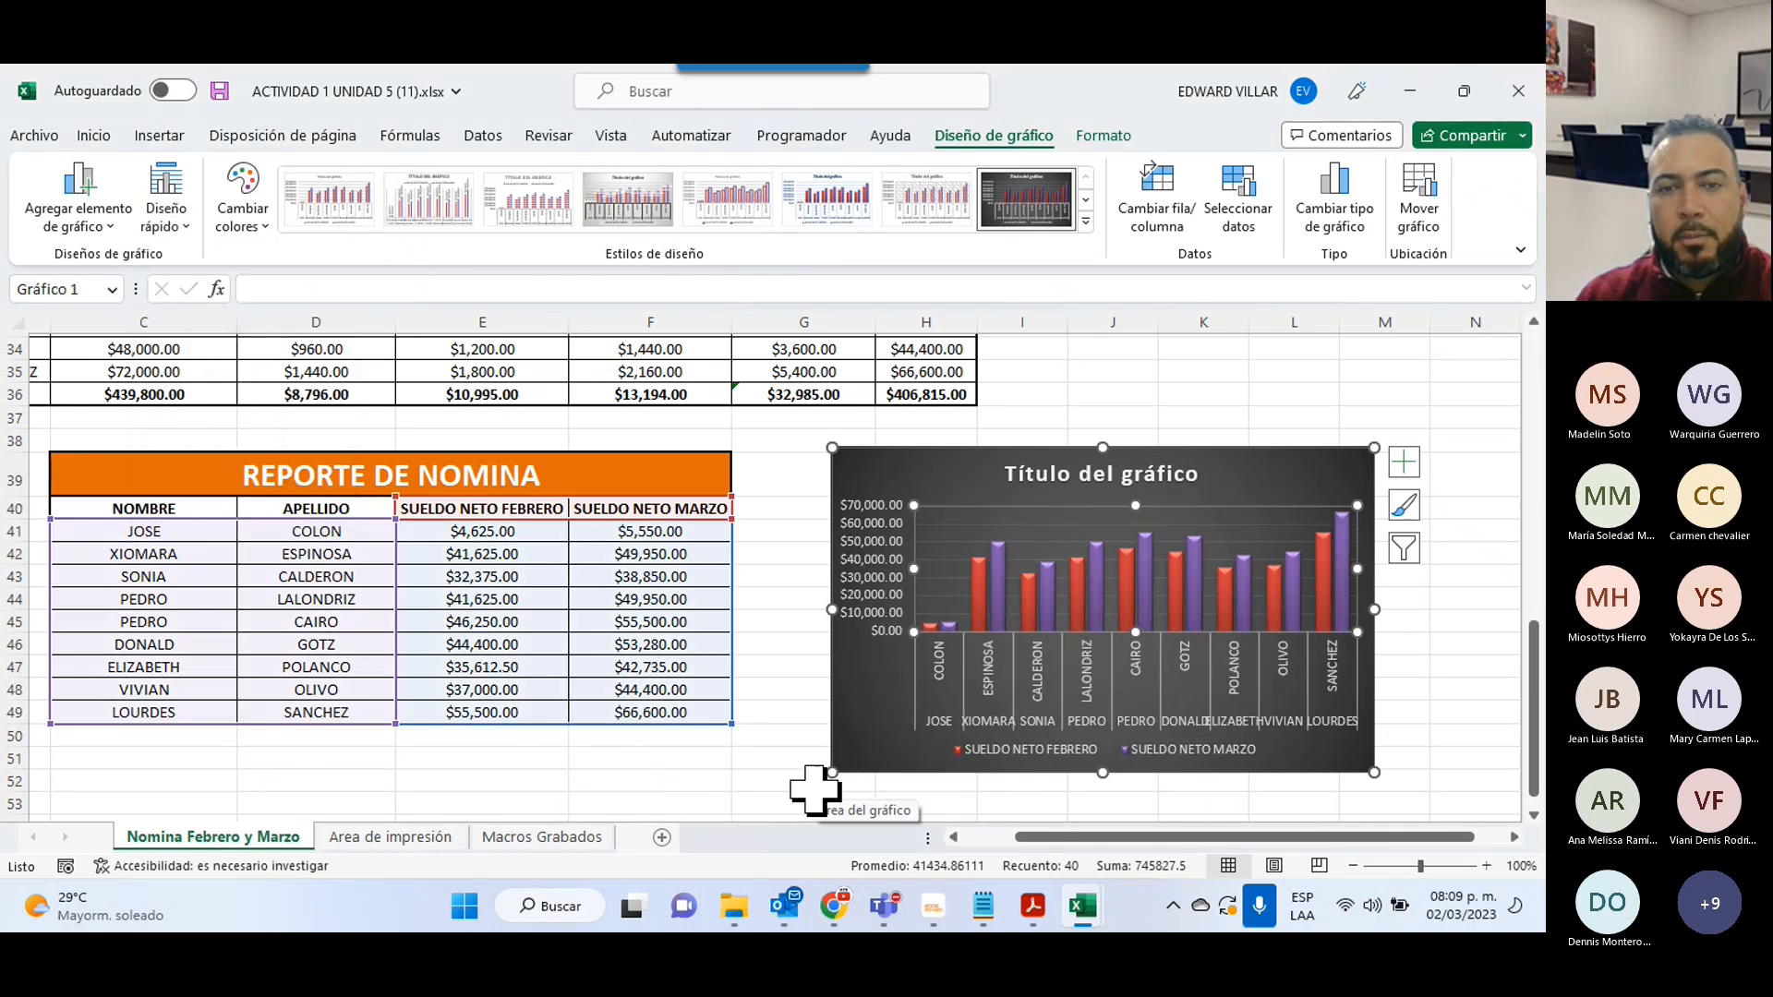
- Enlarge the column chart outward from its lower-left corner and apply quick layout Diseño 5, which includes a data table
drag(831, 772, 718, 806)
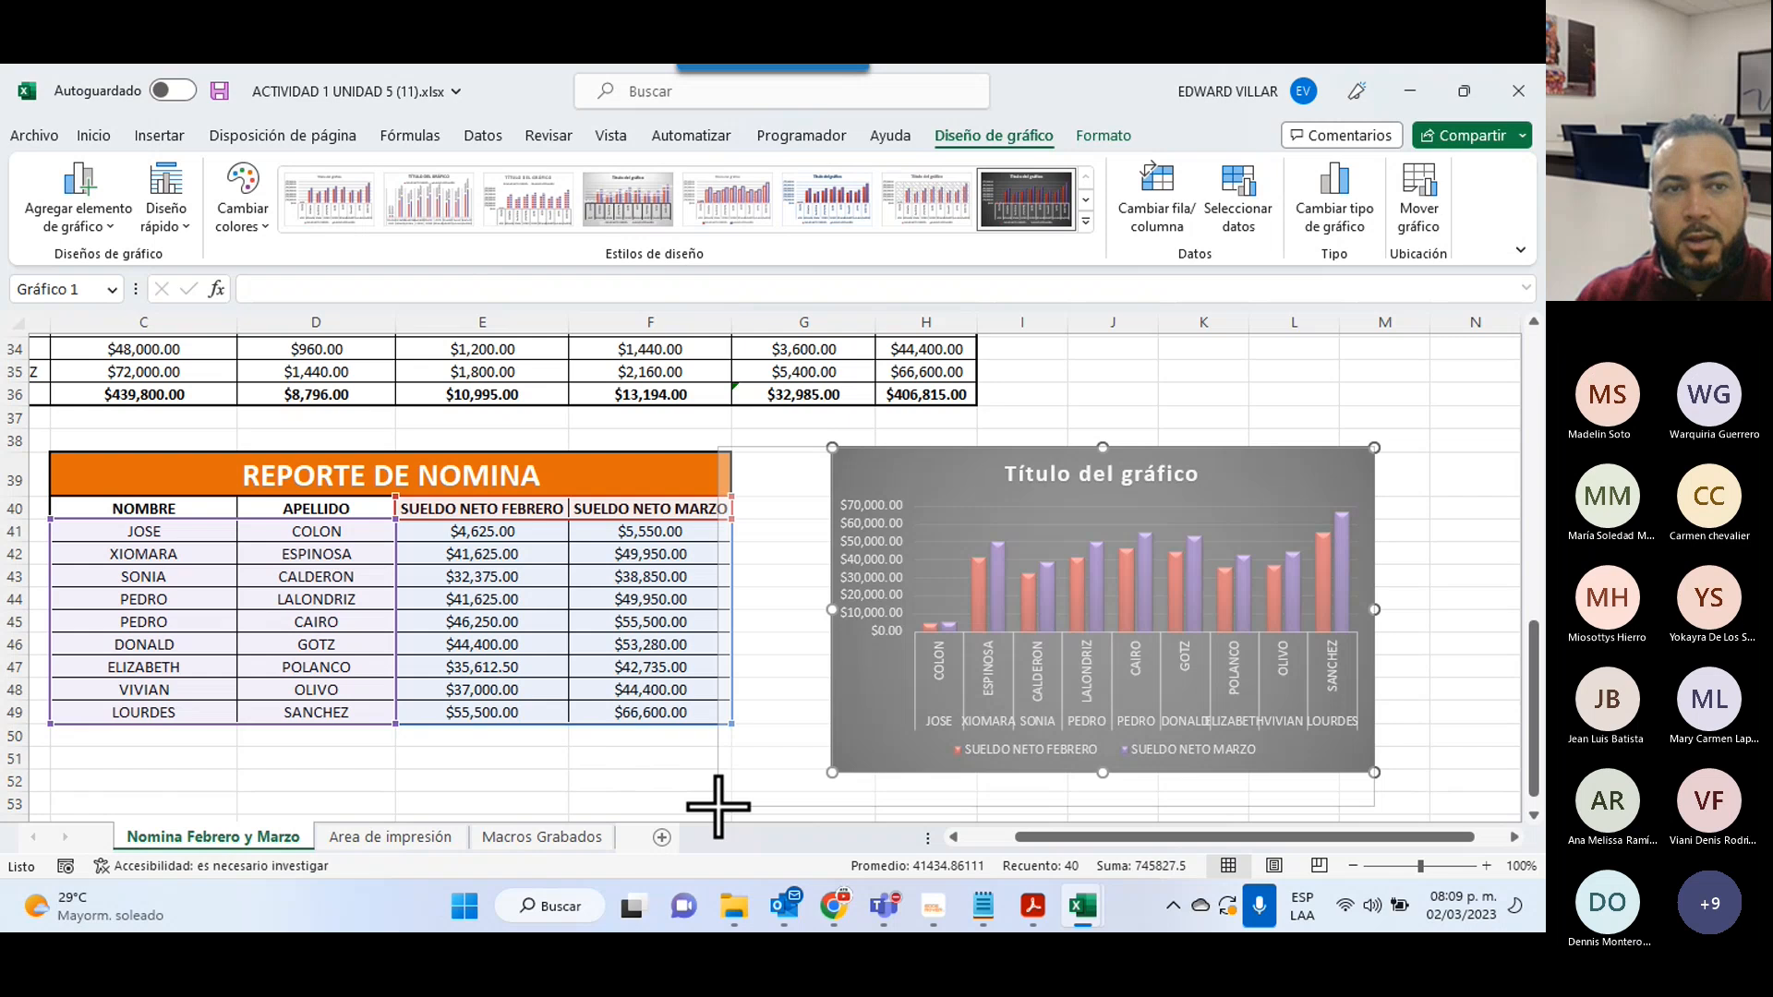
click(166, 214)
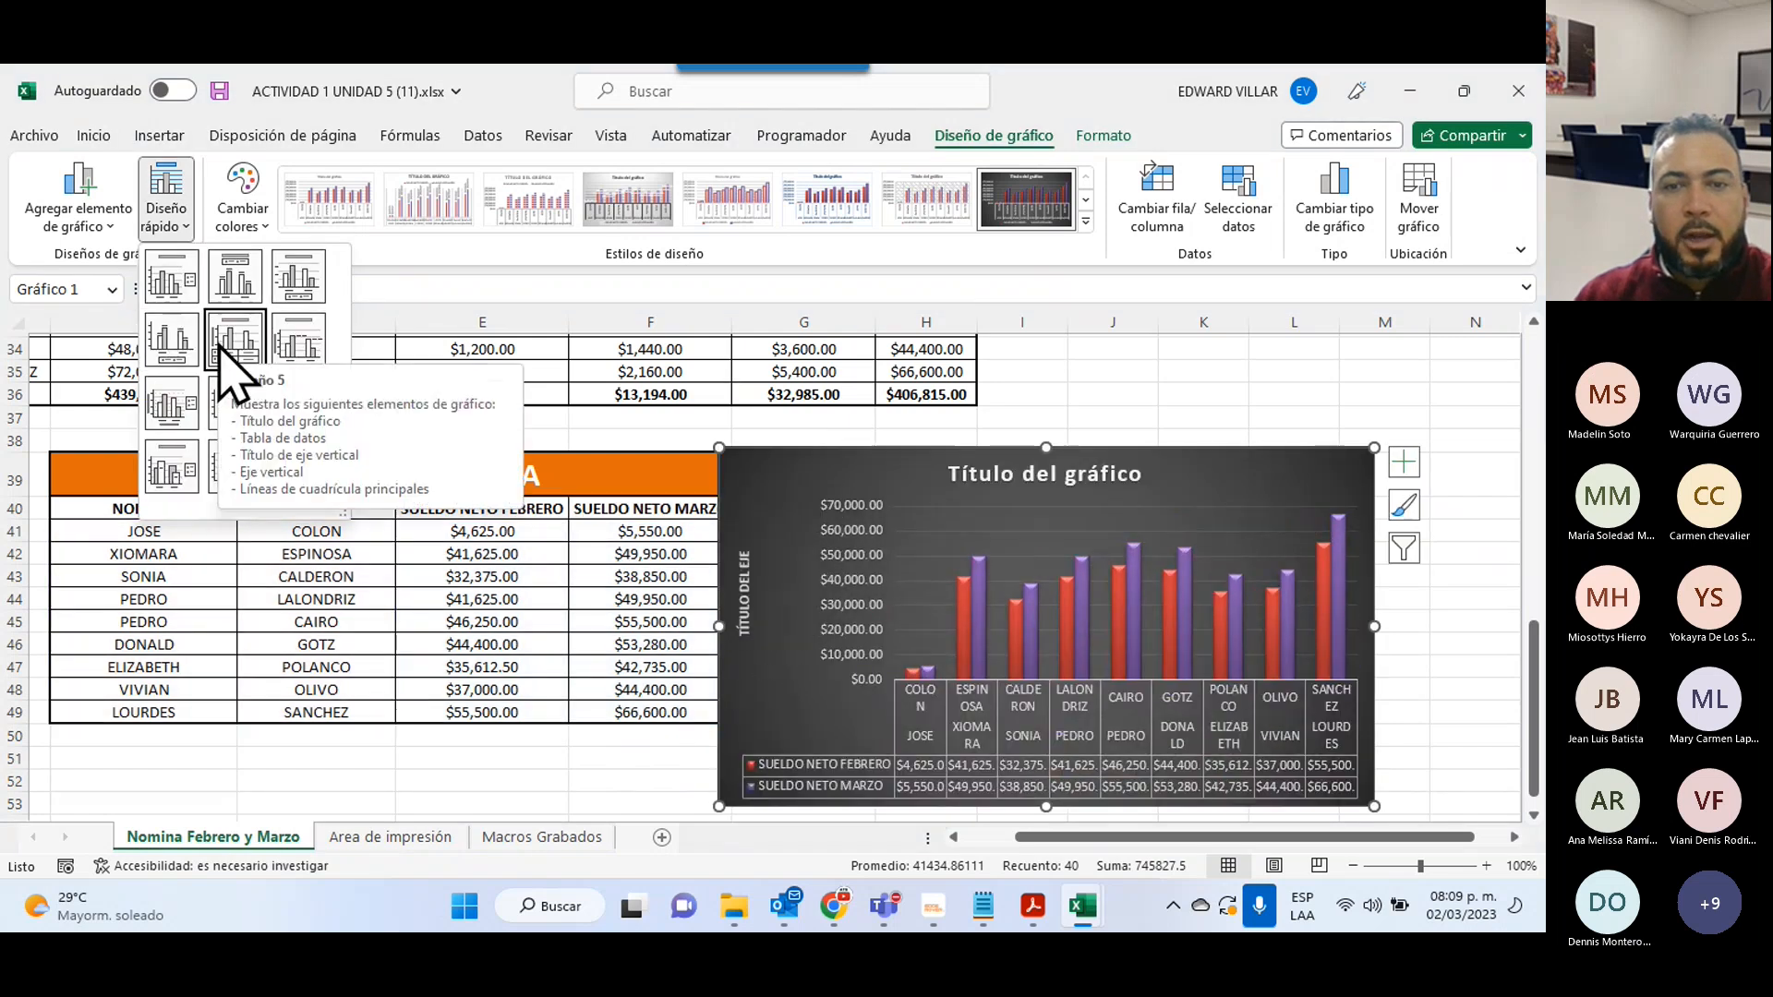
click(232, 353)
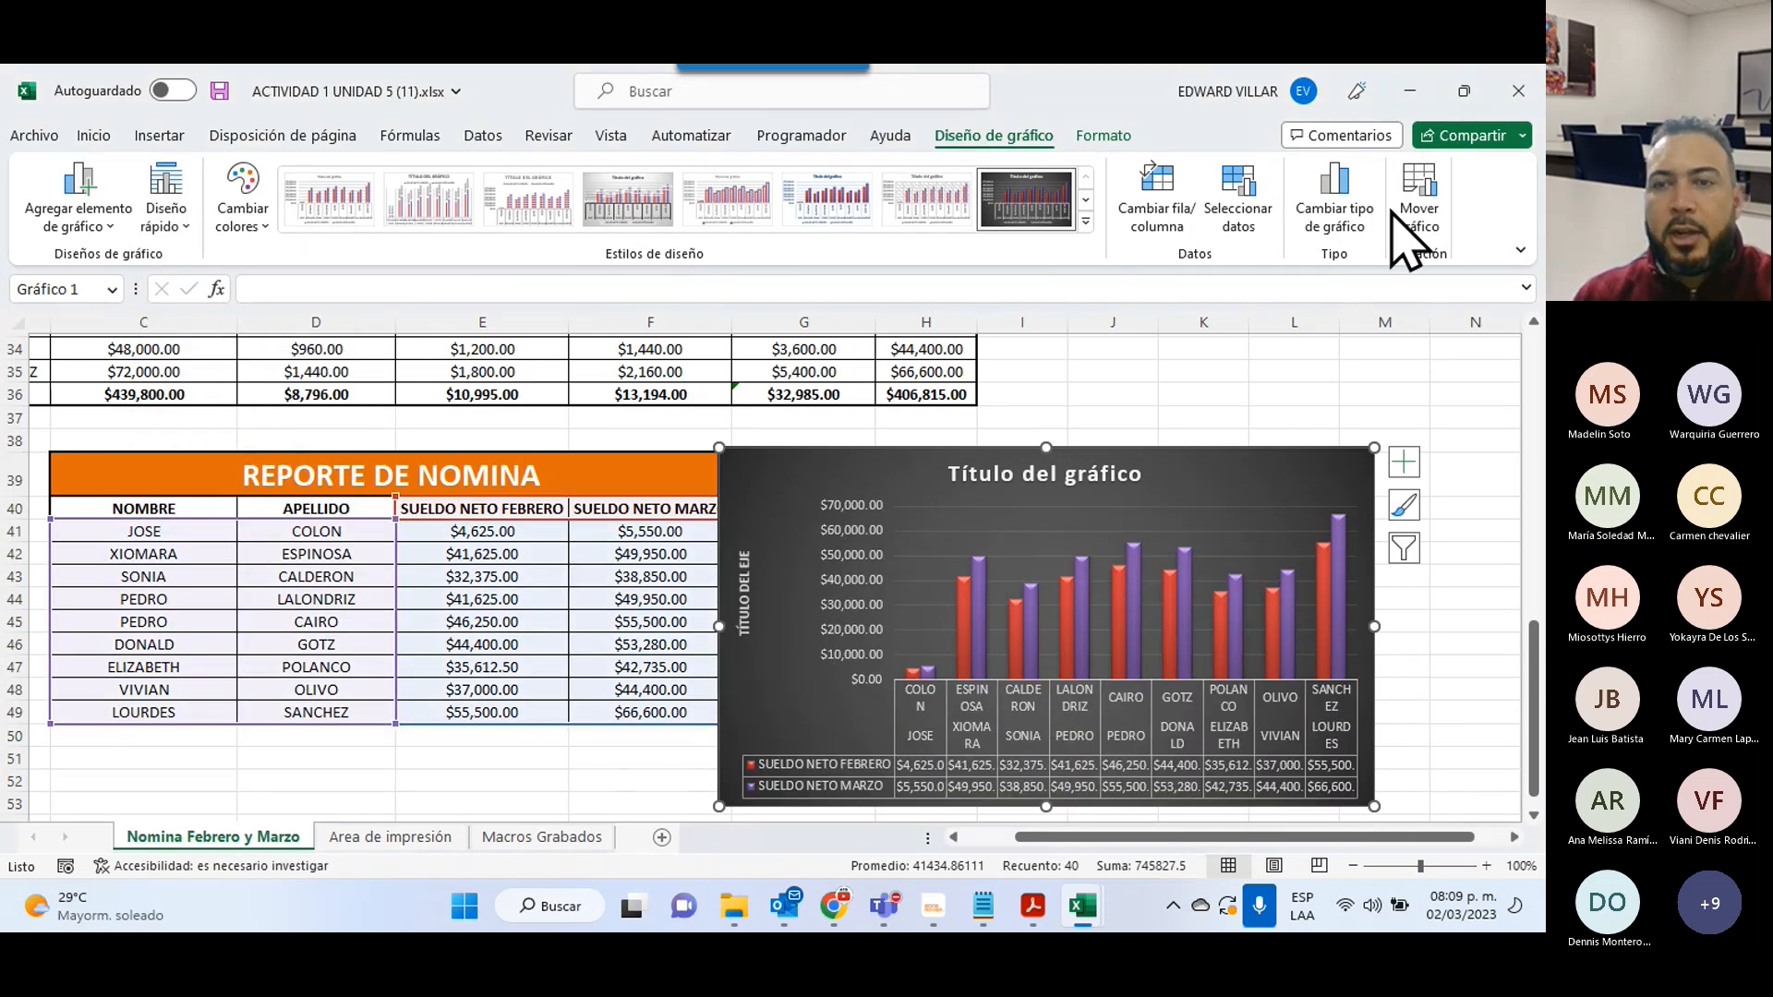
- Try data labels on the column chart and remove them again
click(1404, 462)
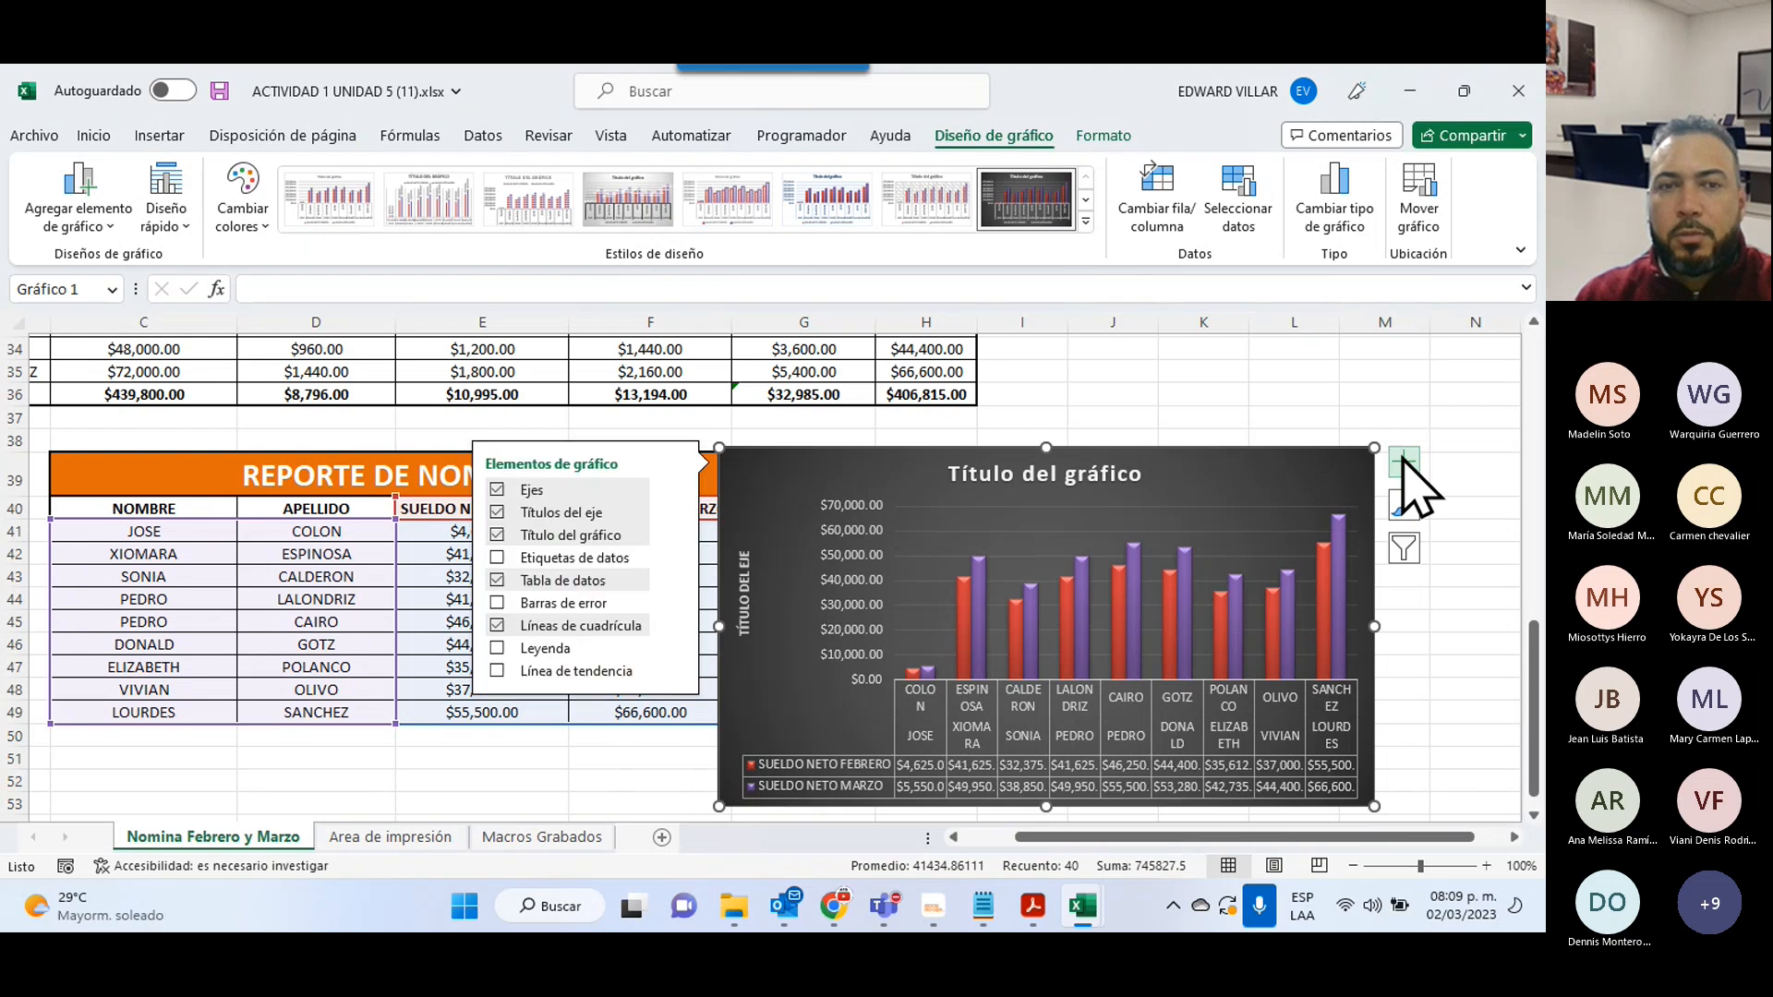
click(498, 559)
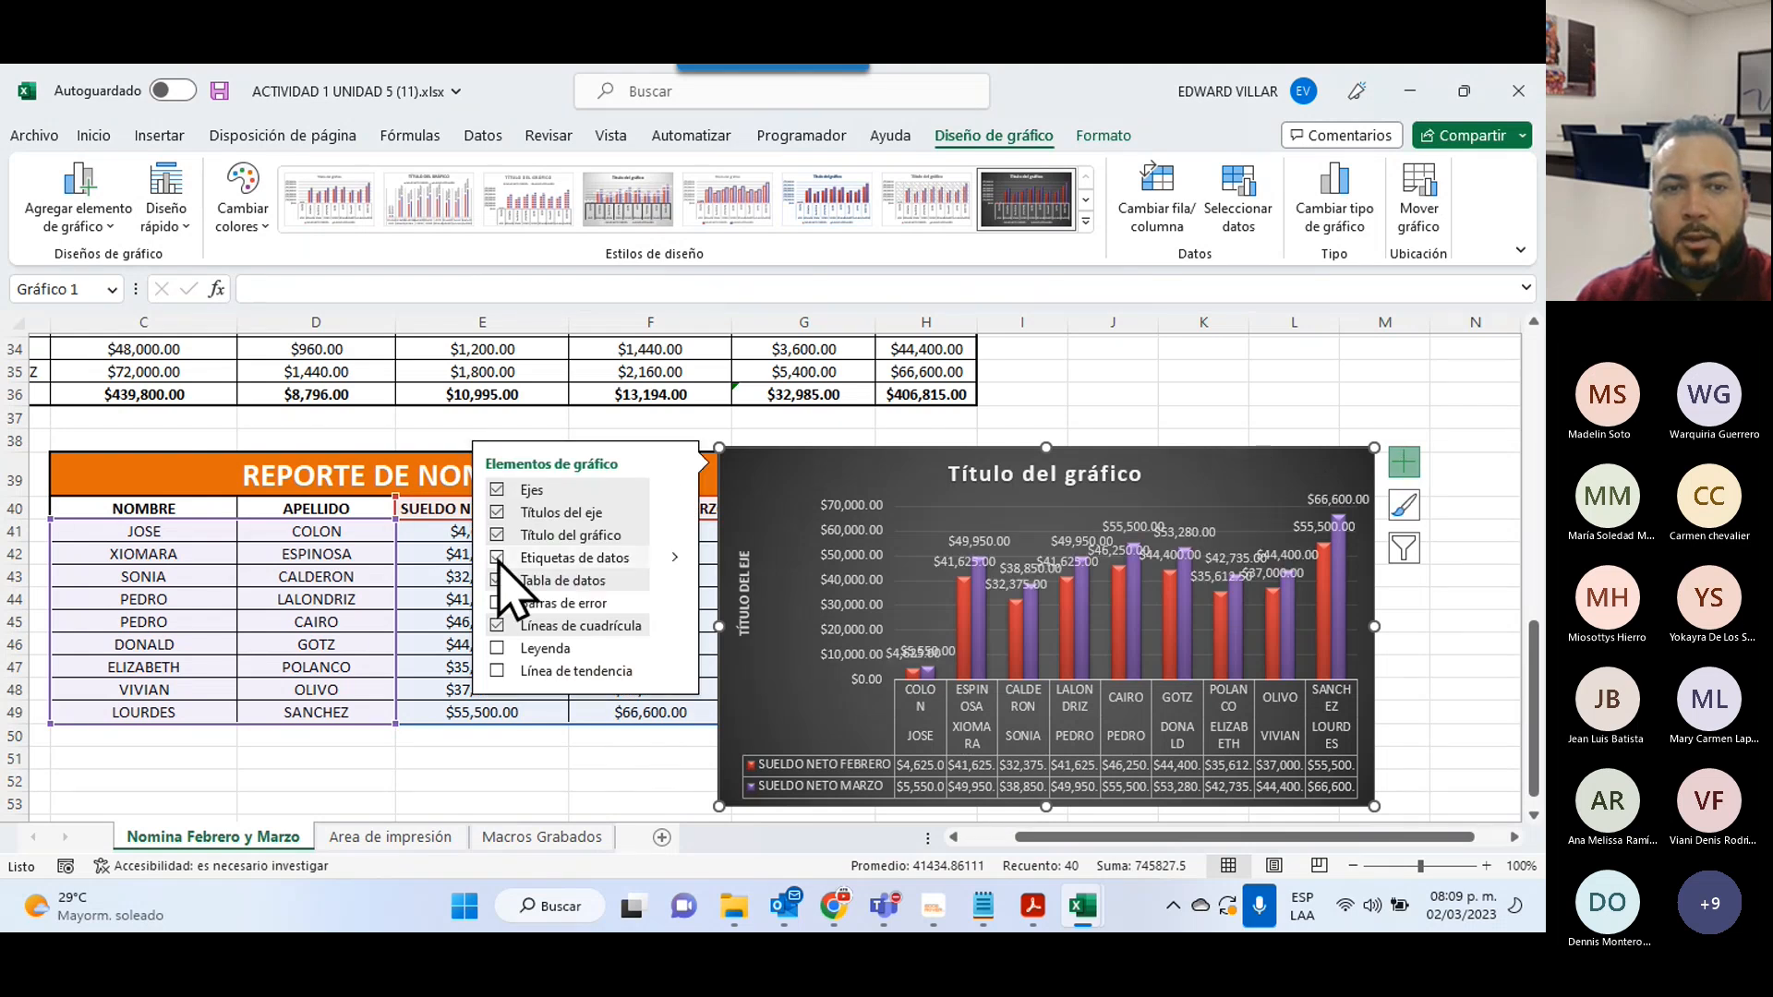
click(498, 559)
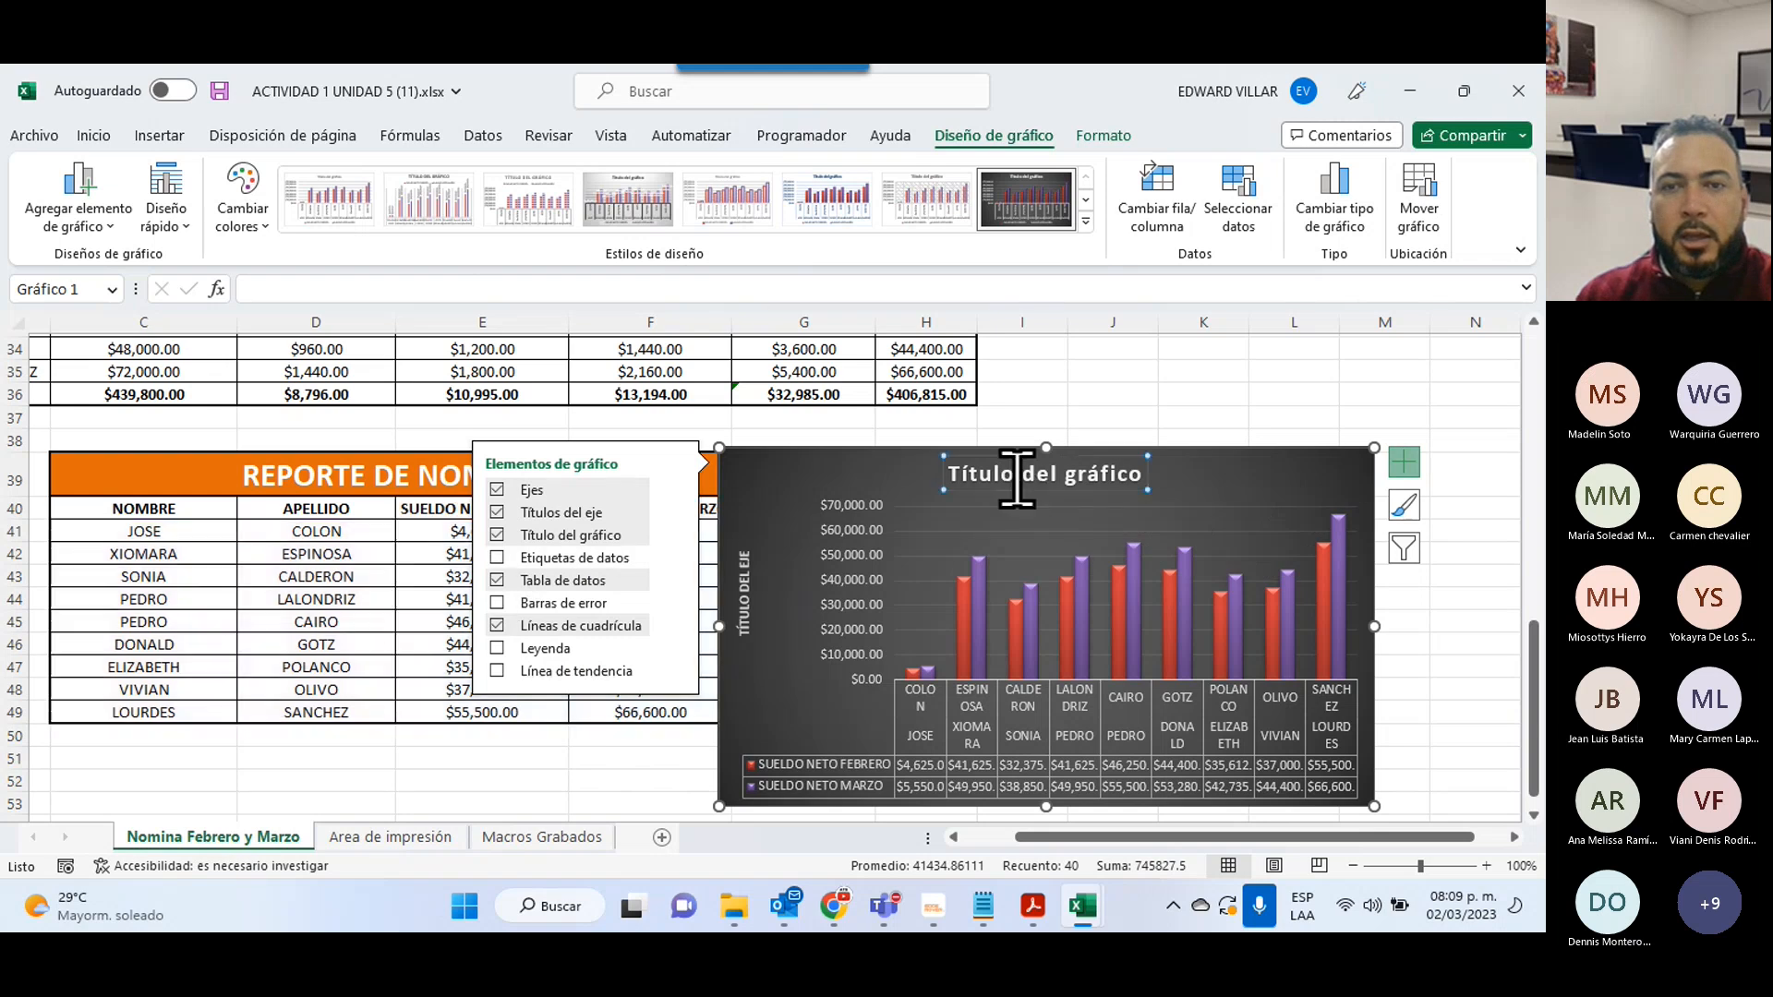
- Replace the word "Título" in the column chart's title with "dfdsfsfsdfs"
click(985, 474)
double_click(985, 474)
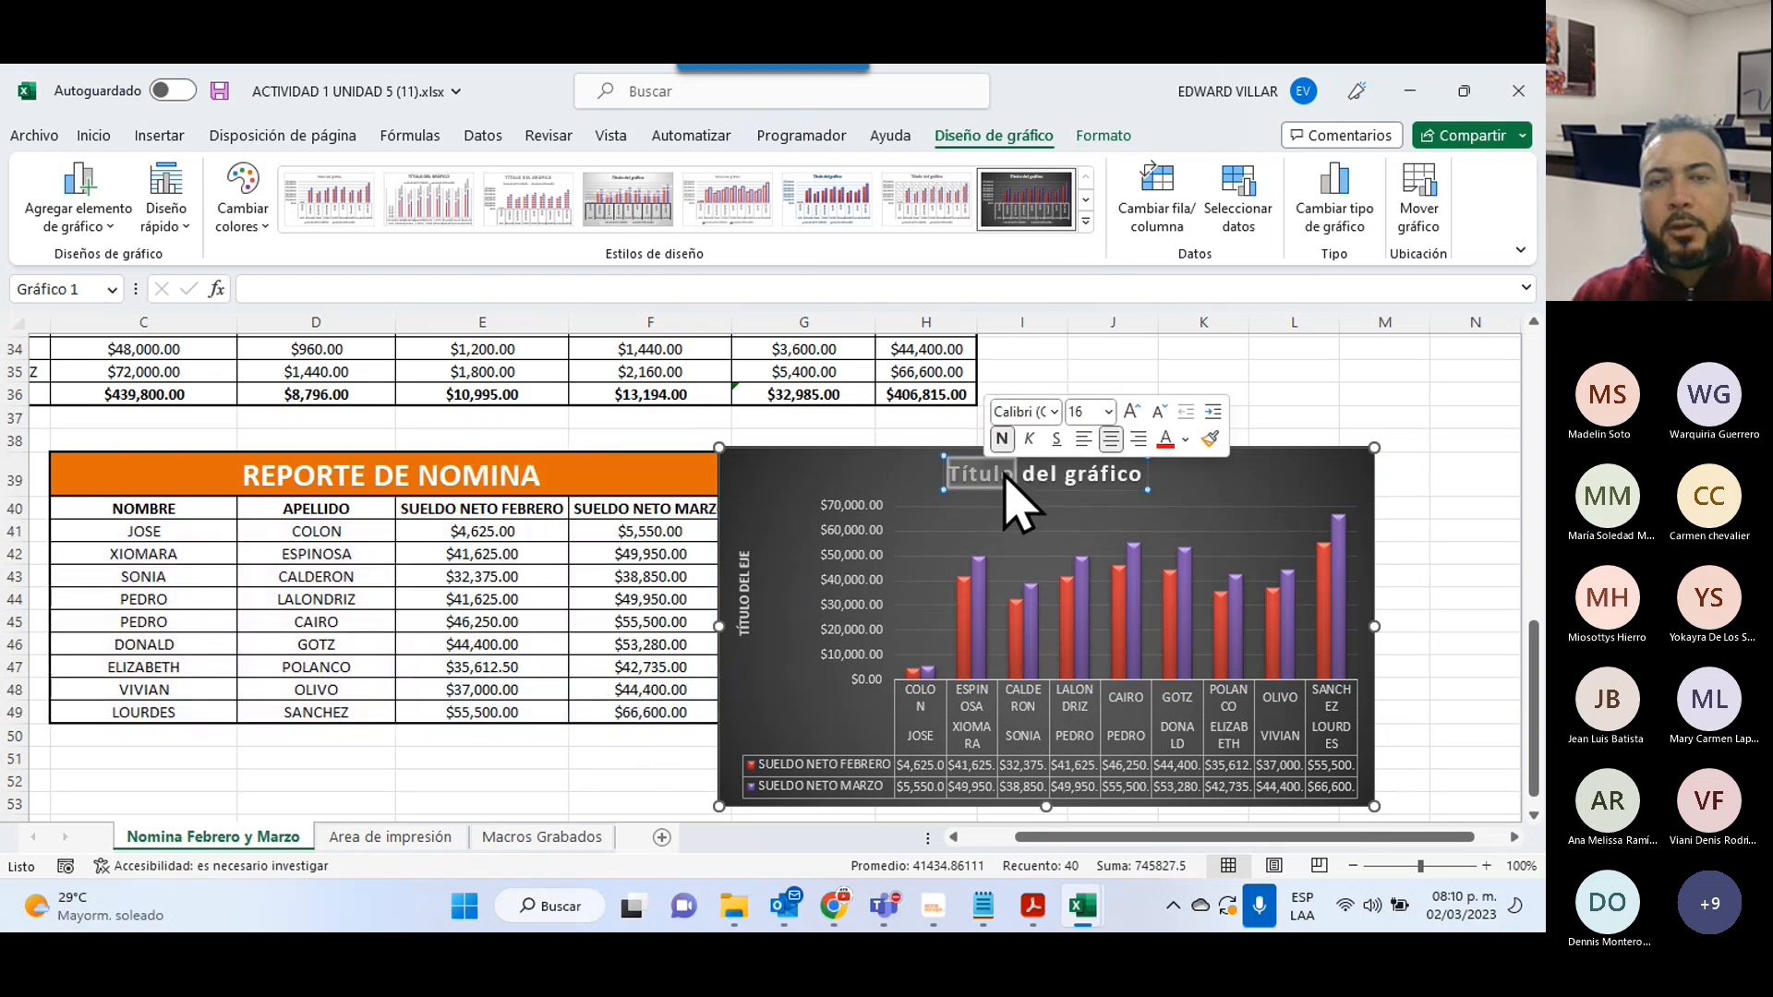
text(dfdsfsfsdfs)
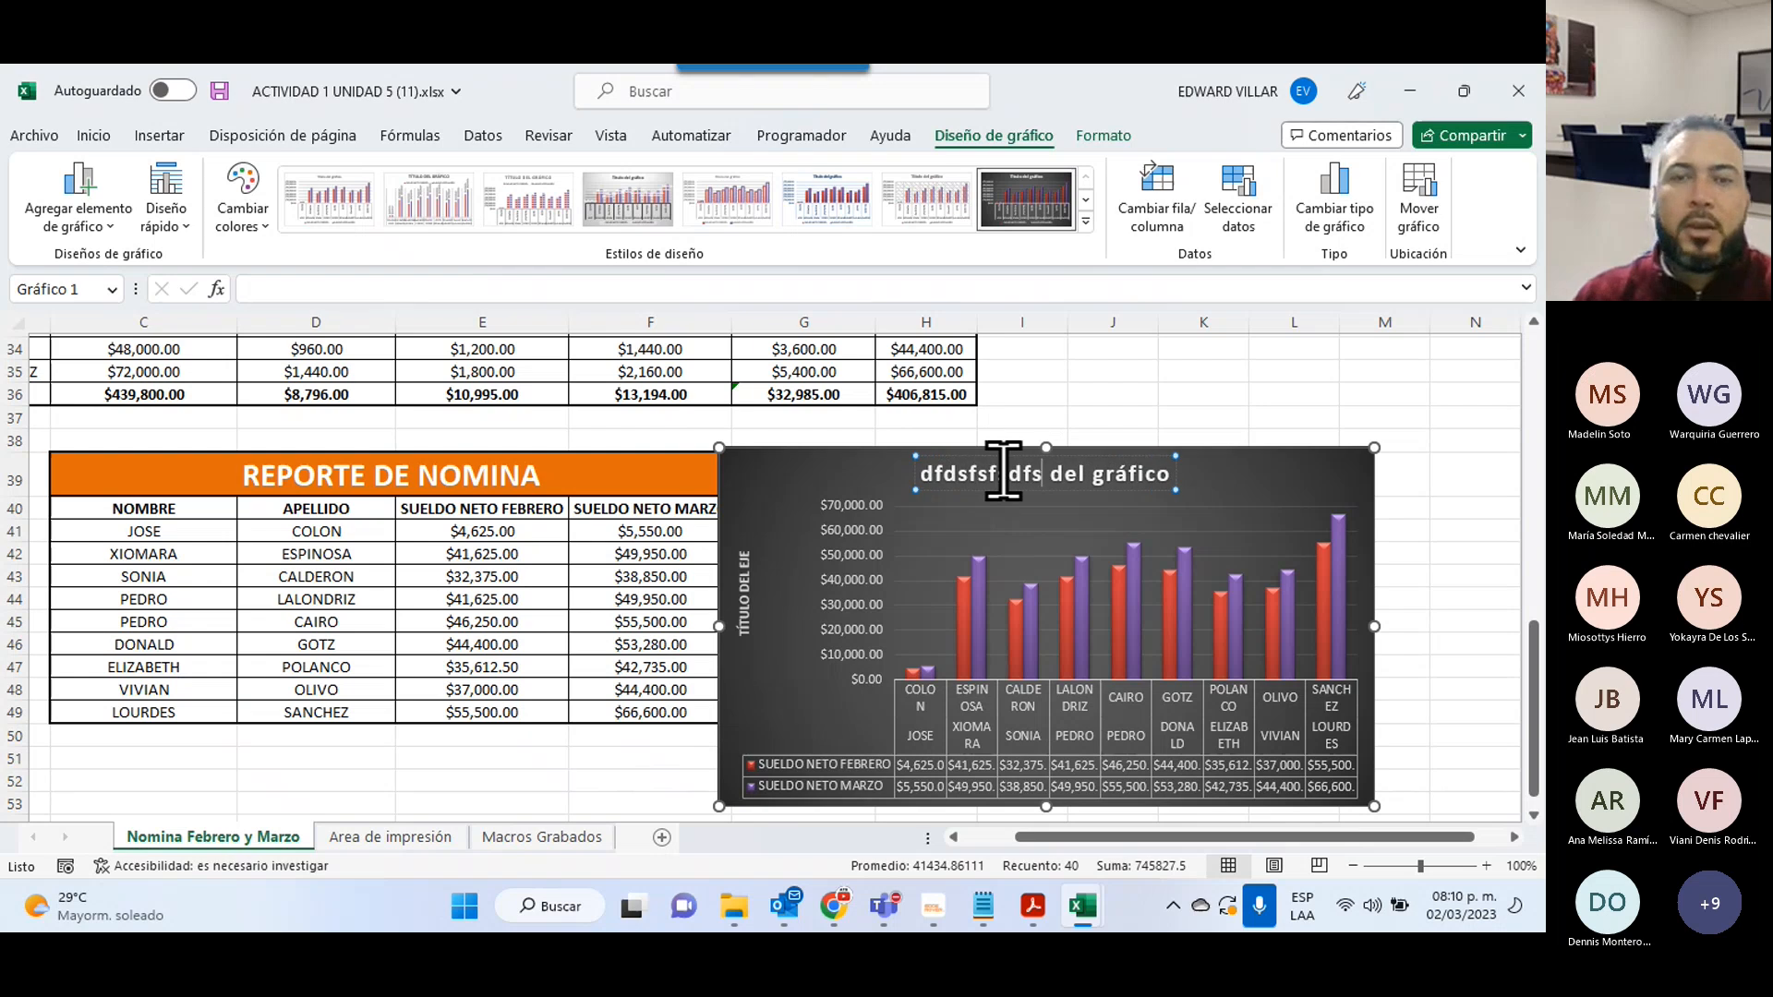
click(830, 482)
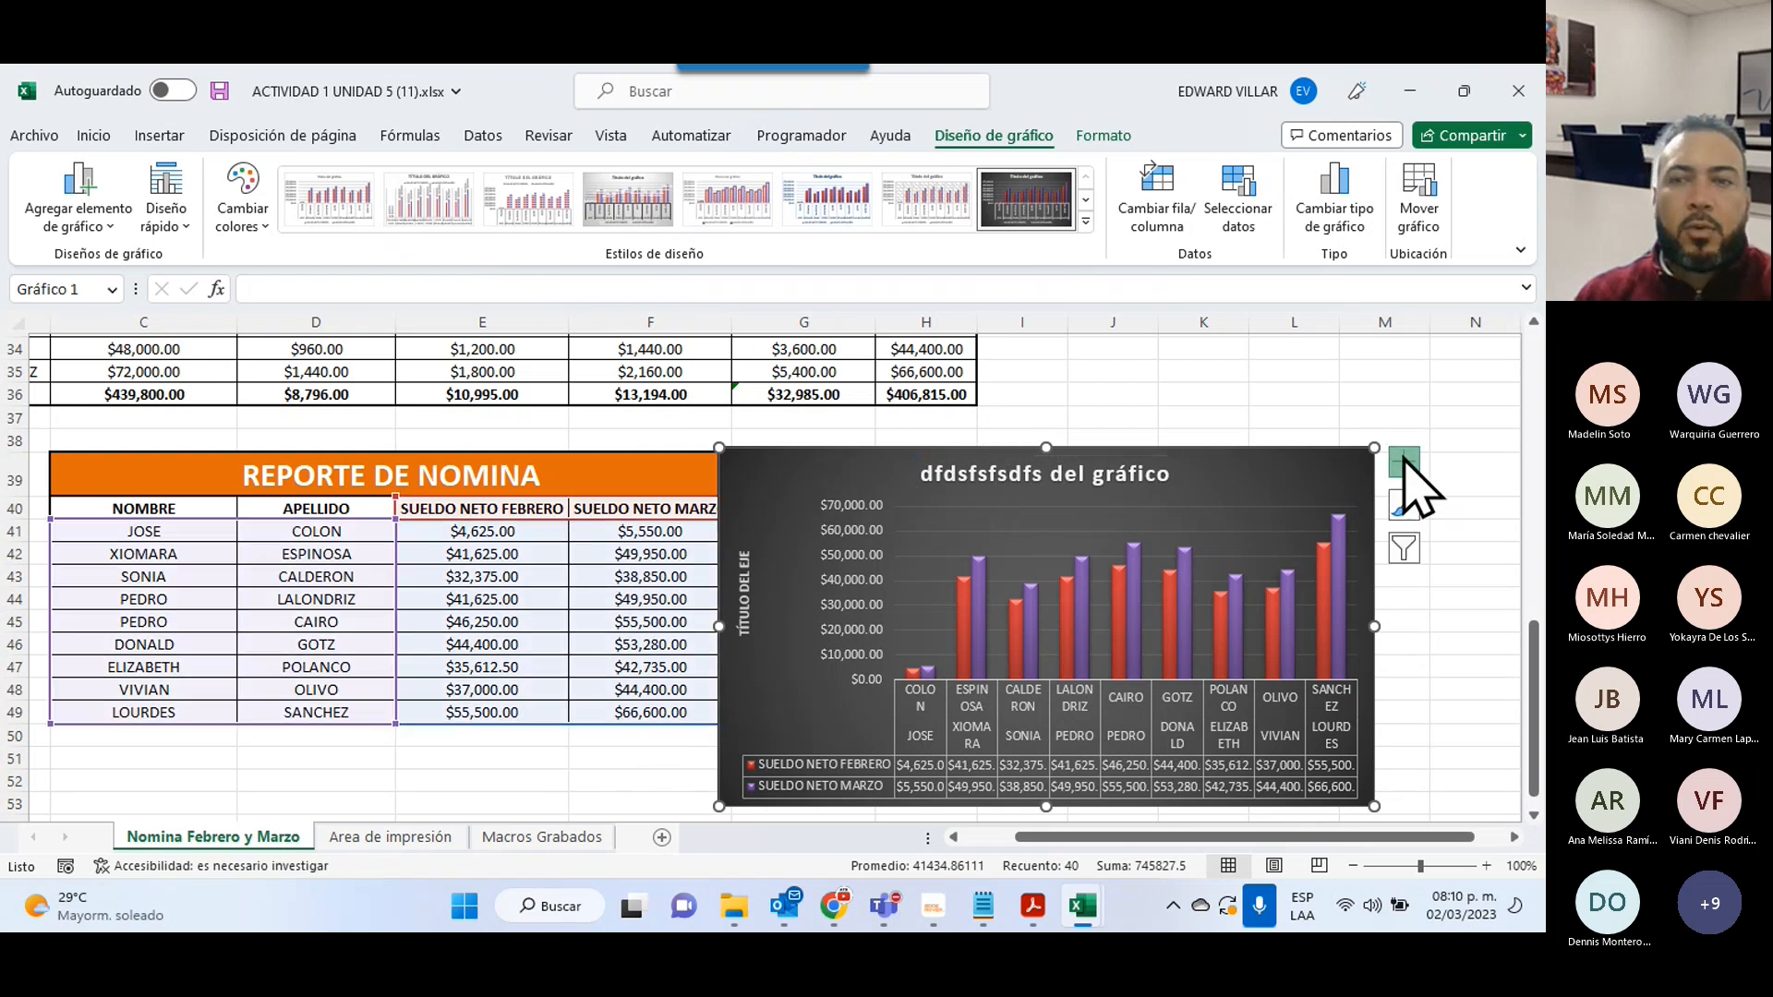
- Add a legend to the column chart and move the chart clear of the REPORTE DE NOMINA table
click(1403, 461)
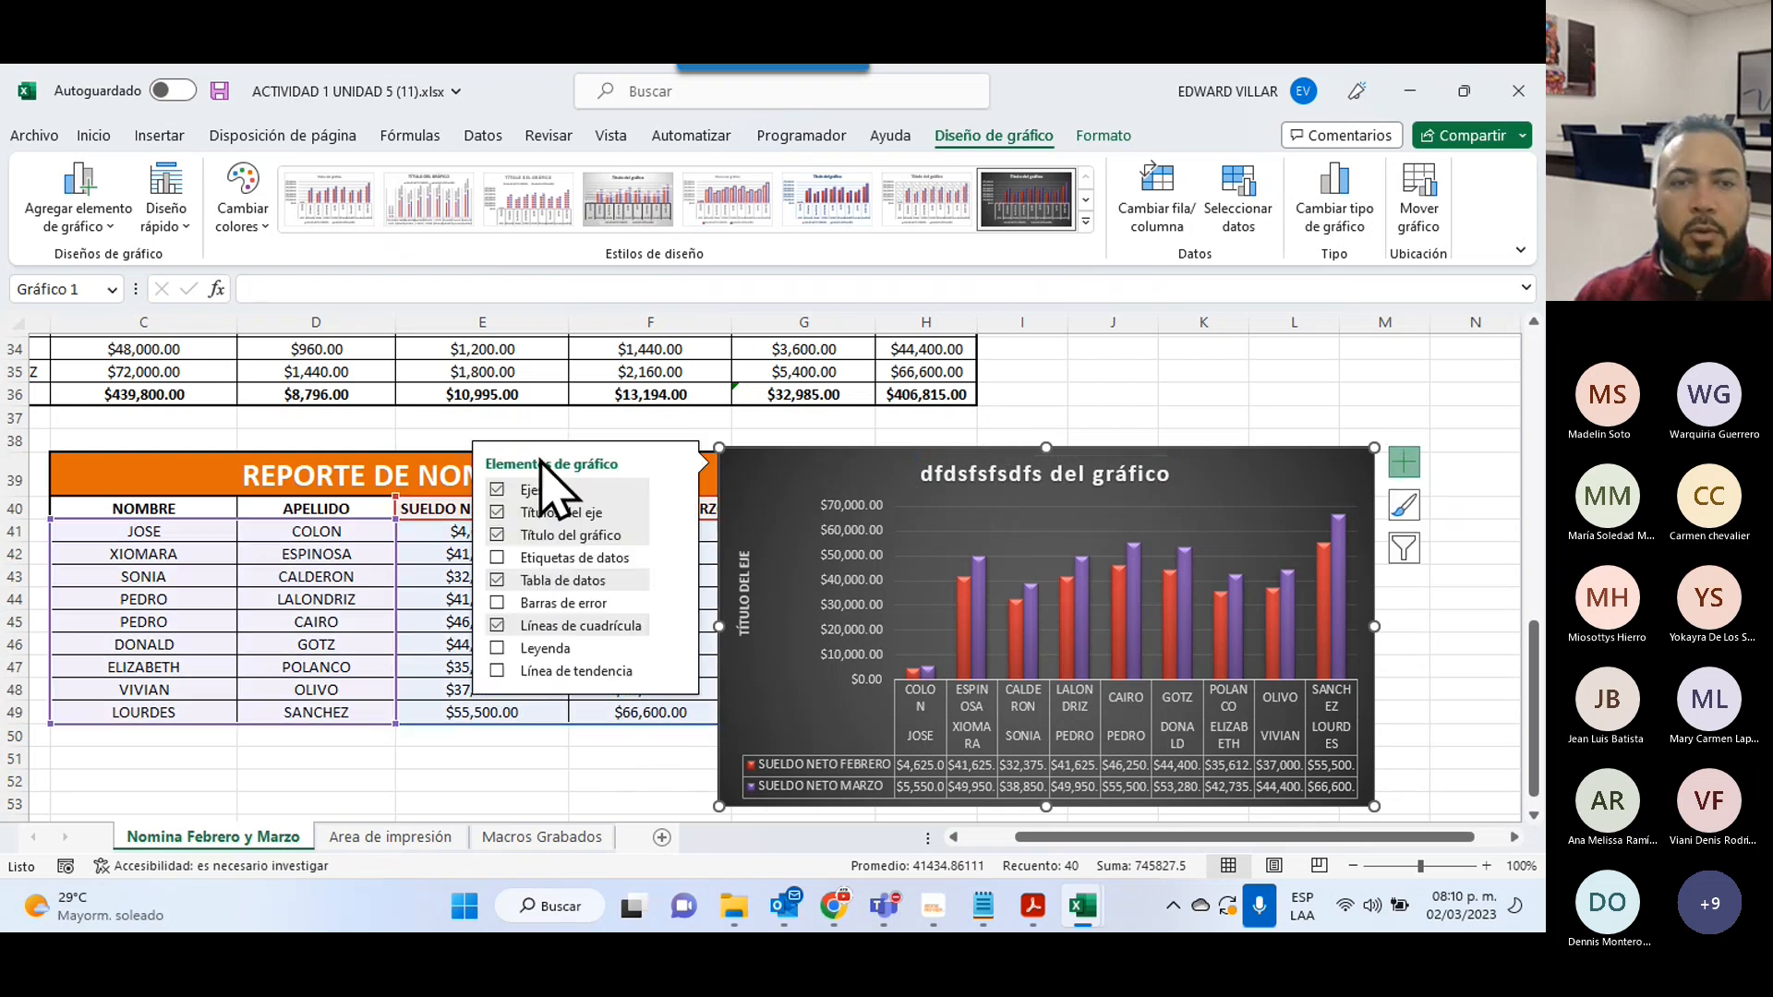
click(497, 648)
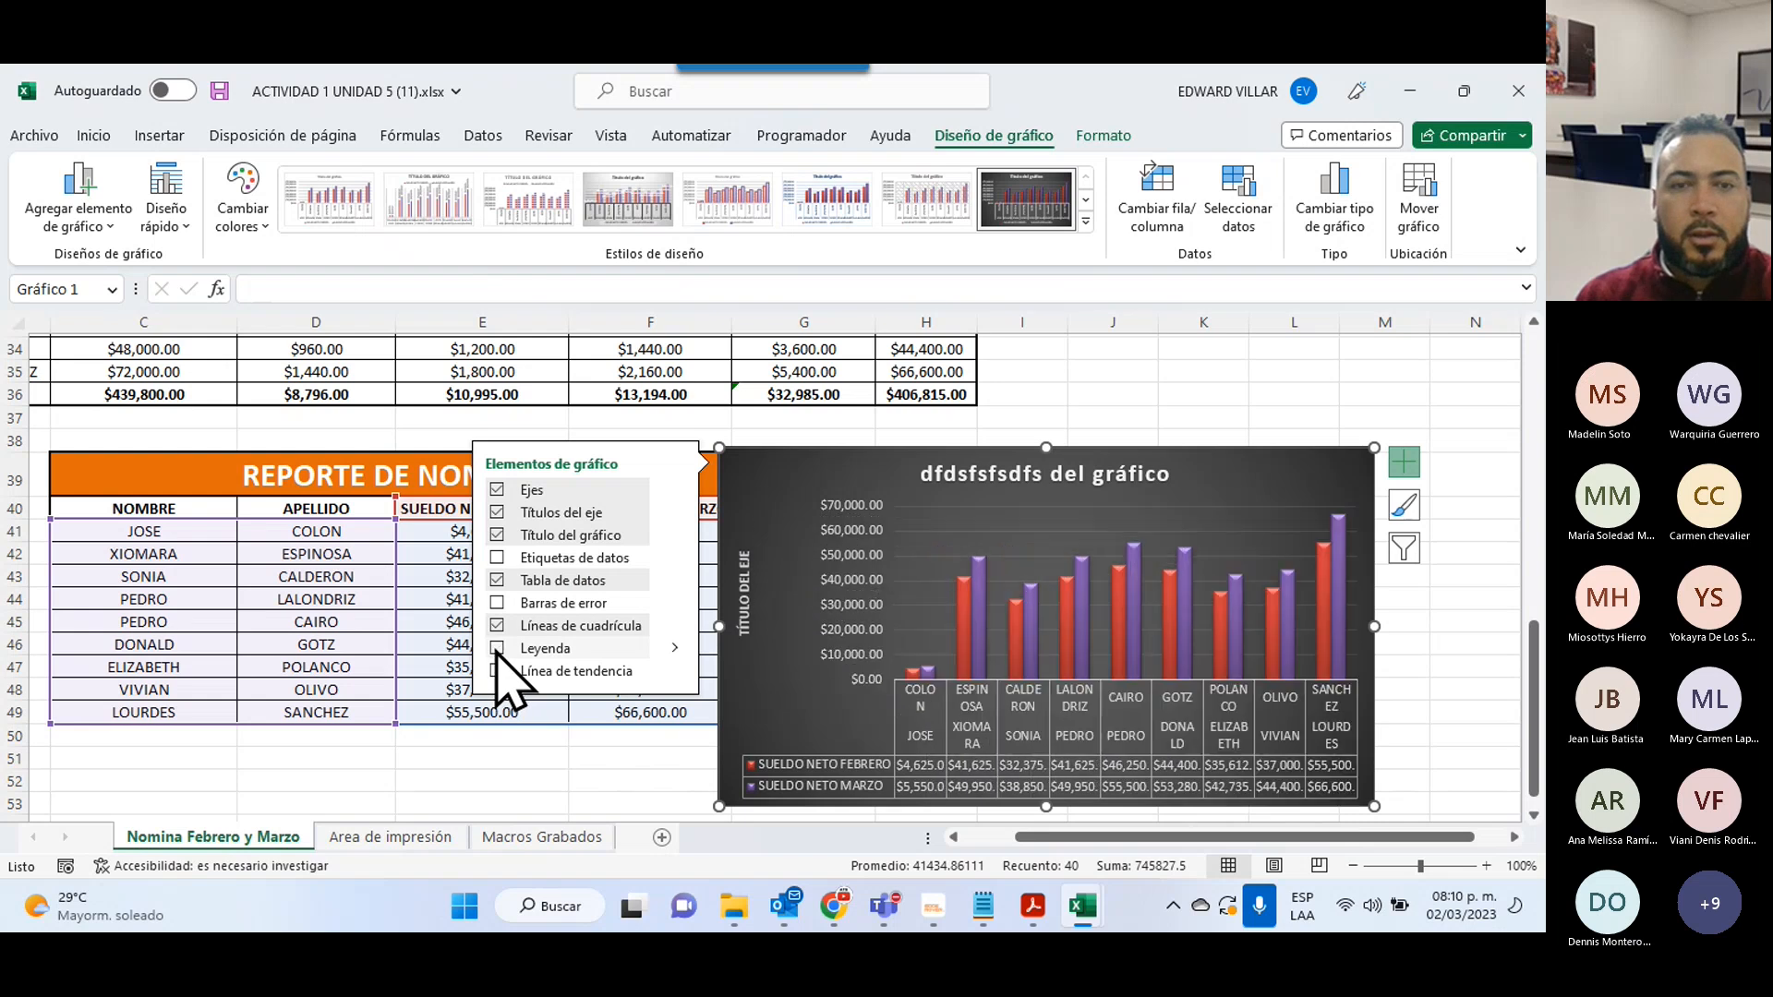
click(497, 648)
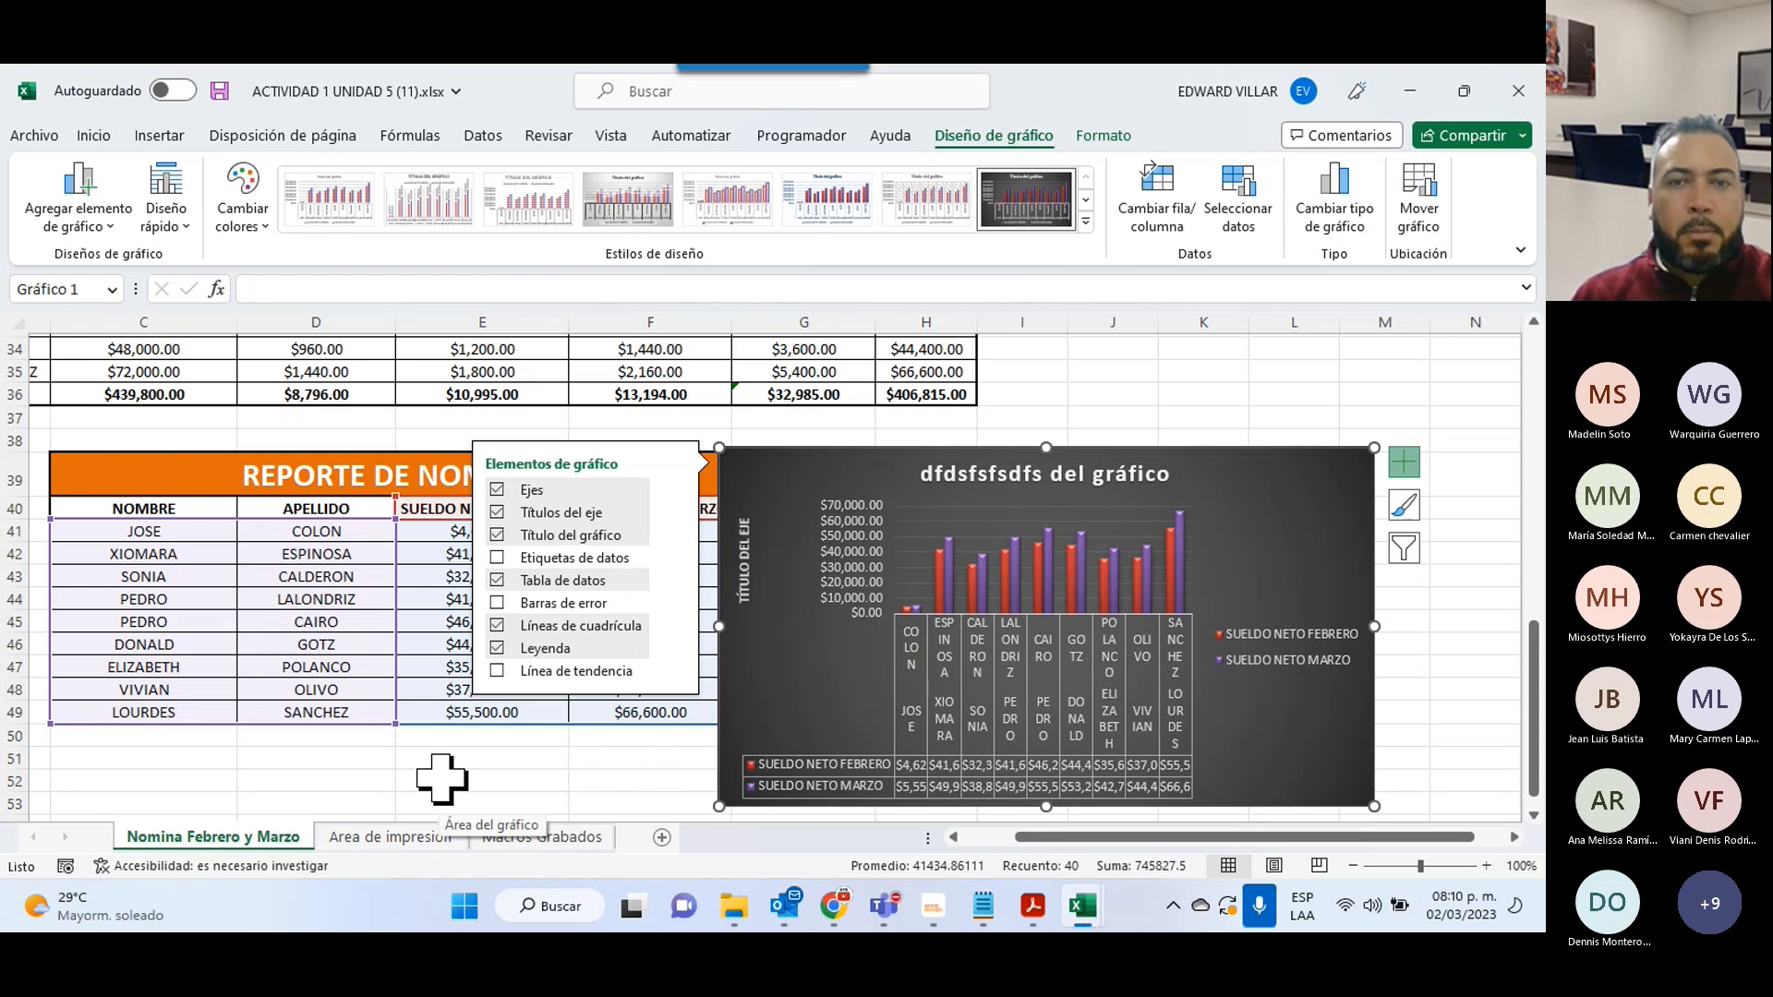
drag(798, 467, 966, 472)
- Move the line chart down below the GRAFICOS instructions box and review the chart tasks it lists
scroll(1034, 475, up, 11)
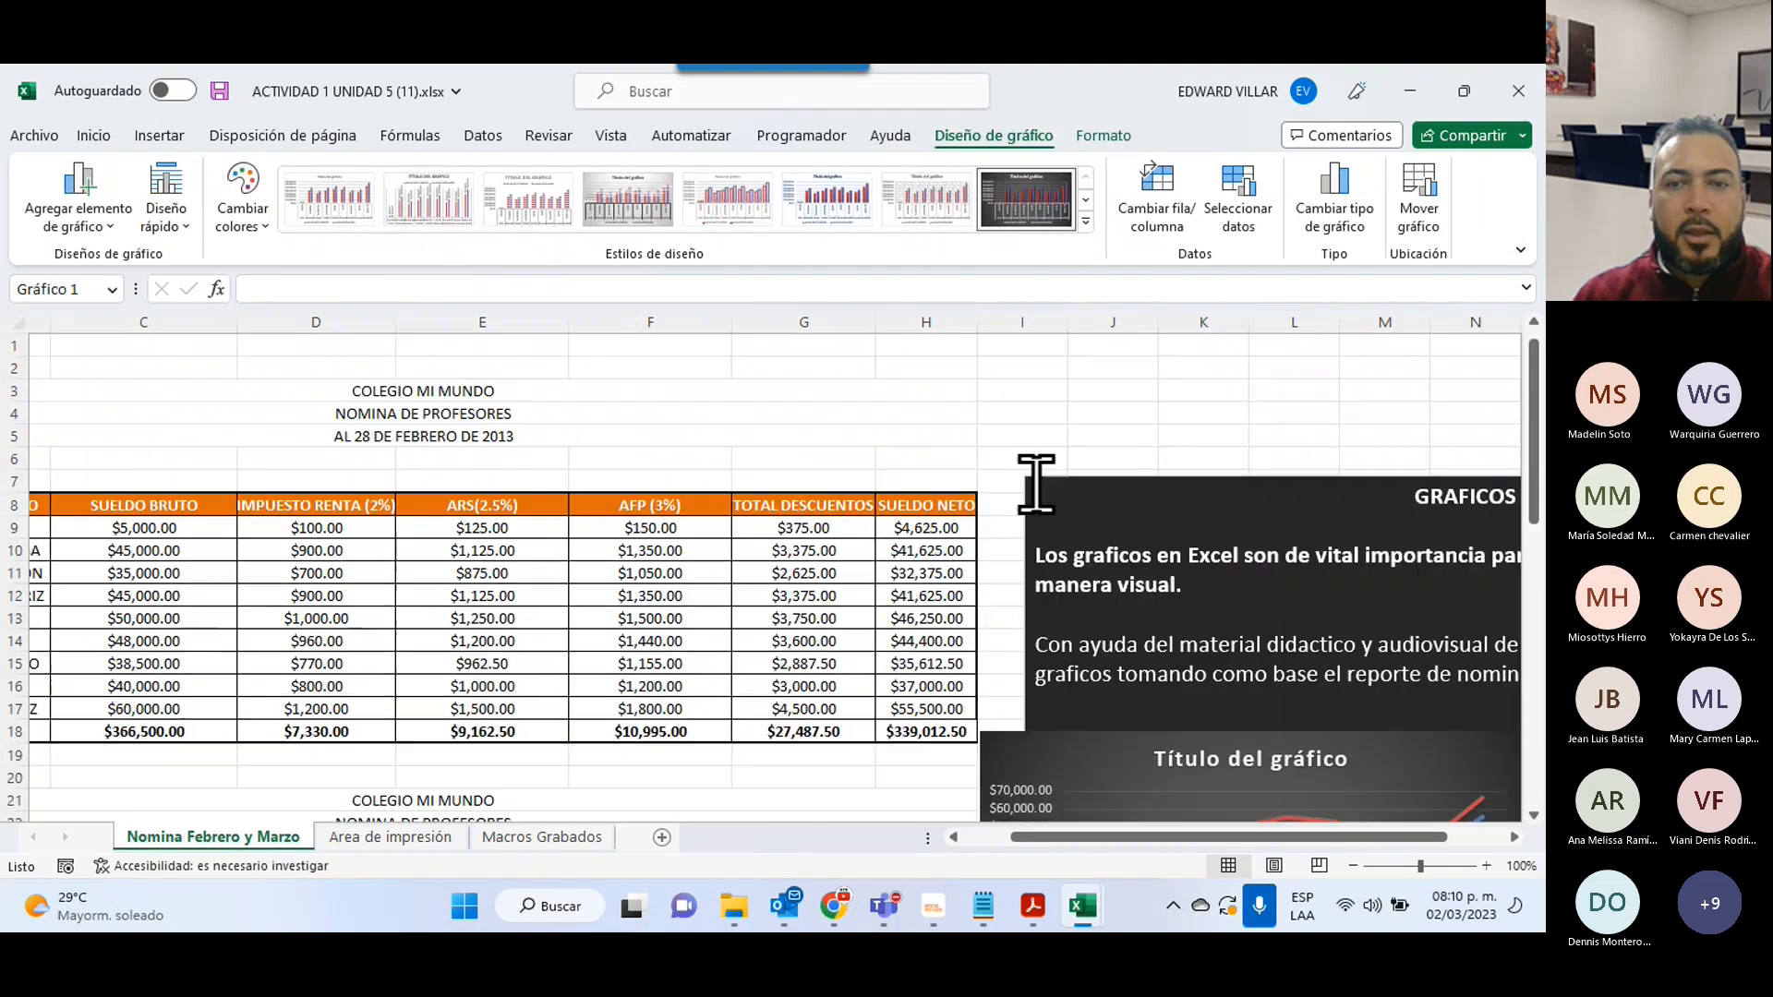
scroll(1036, 483, down, 2)
drag(1127, 578, 1127, 739)
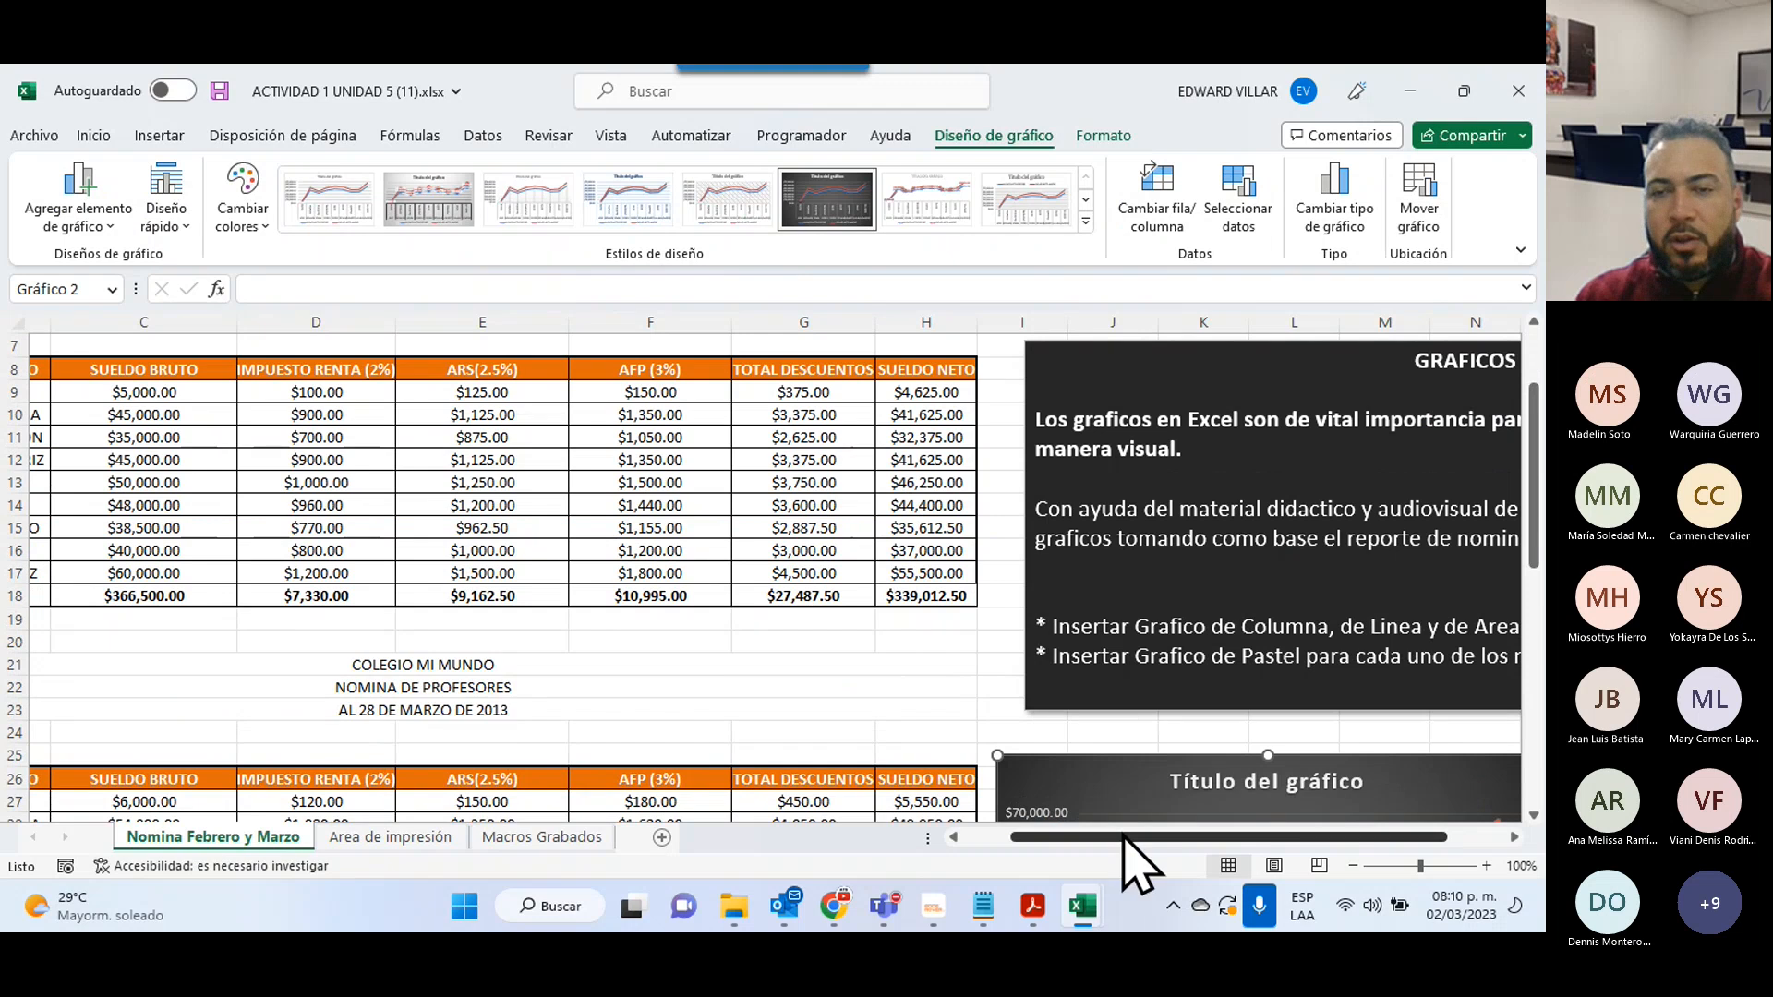
drag(1136, 836, 1193, 836)
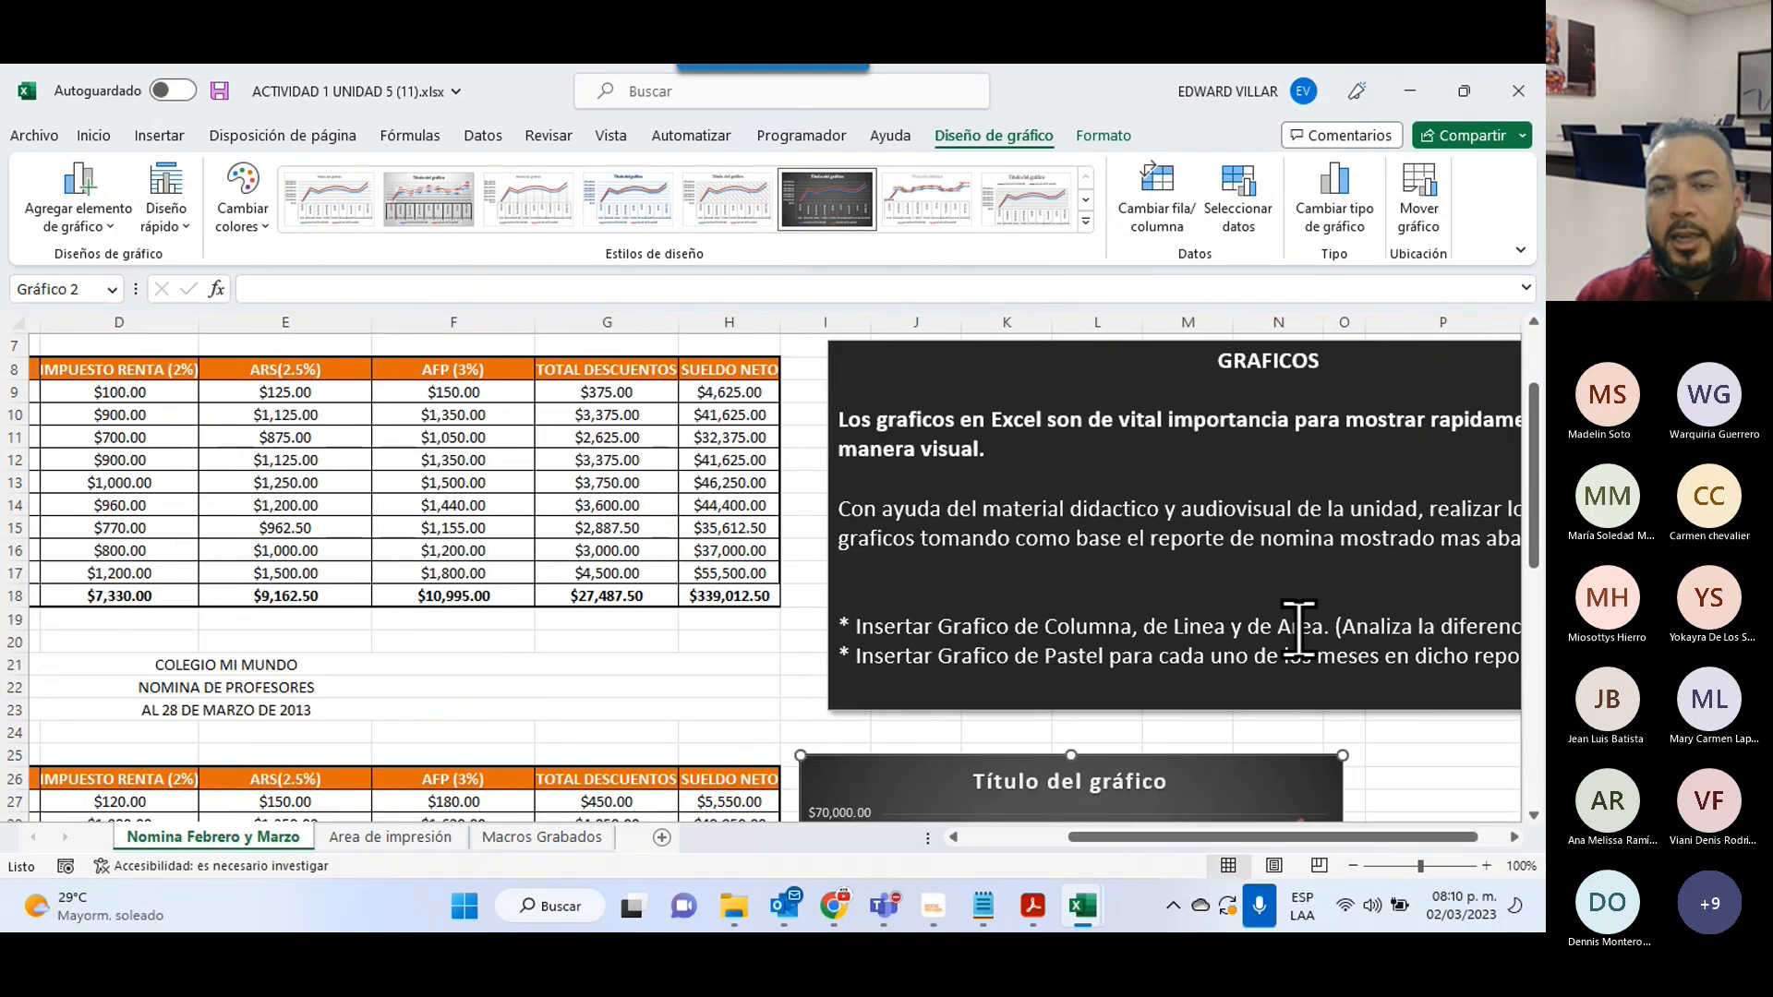
scroll(1440, 643, down, 2)
scroll(1440, 643, down, 5)
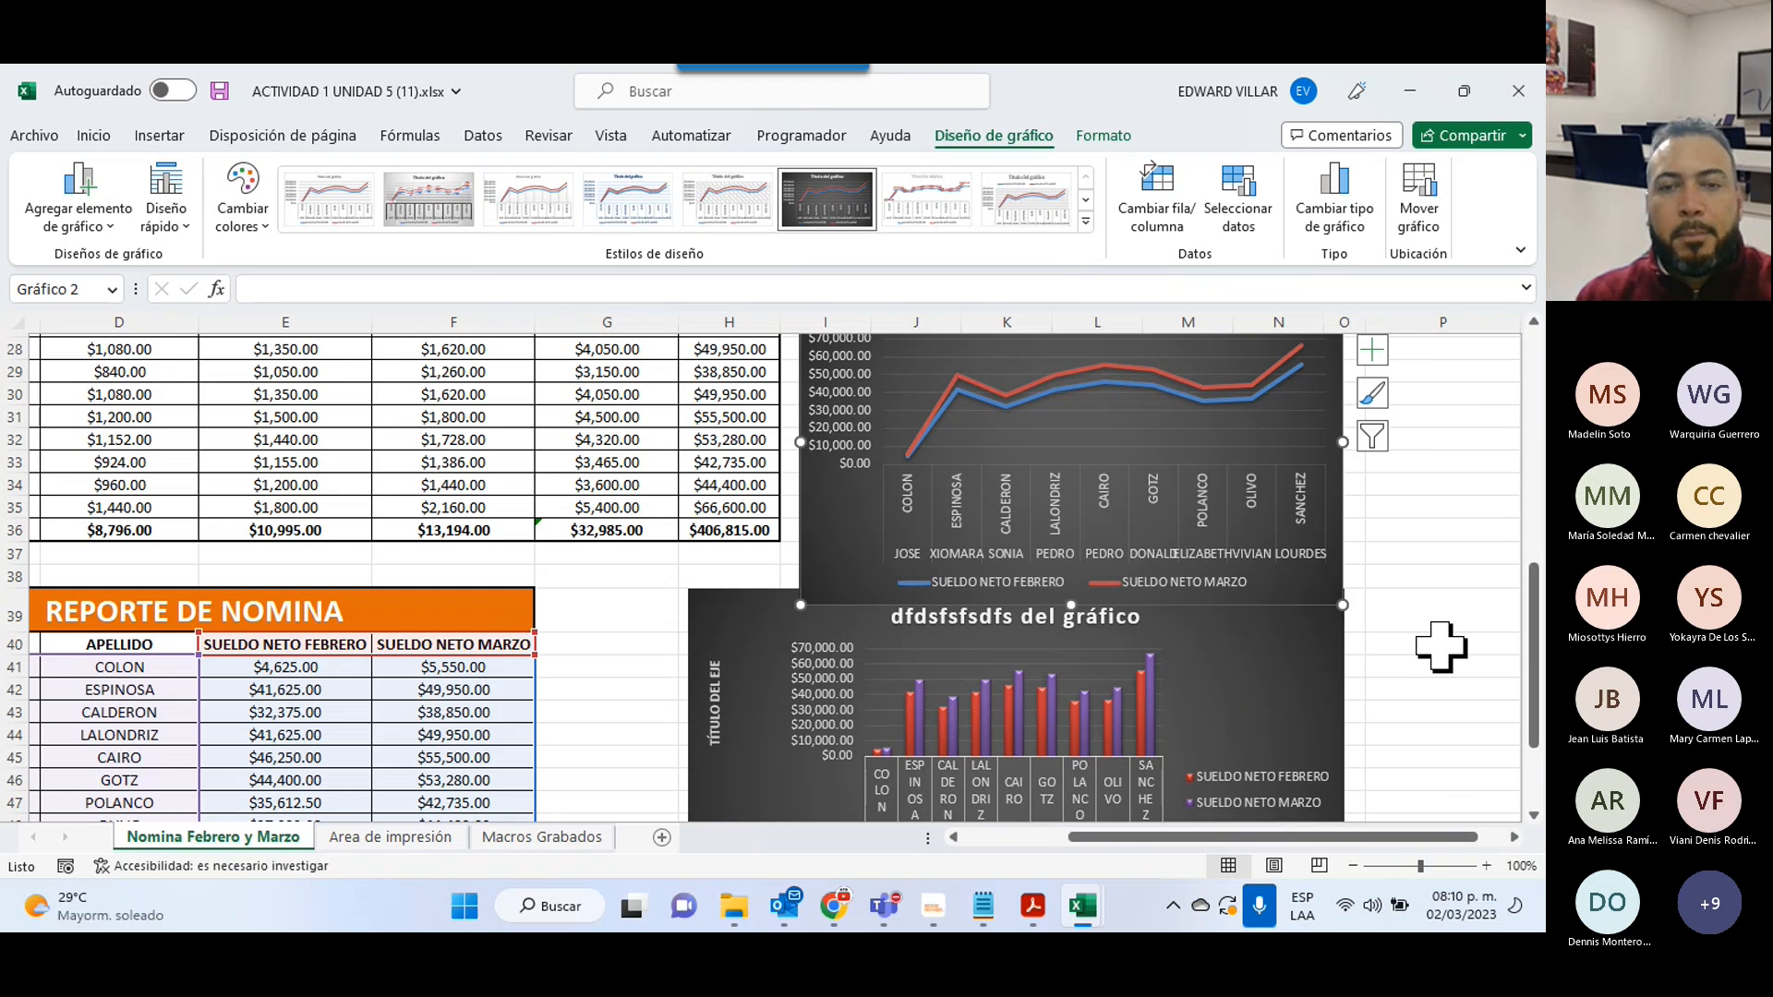
scroll(1440, 646, up, 7)
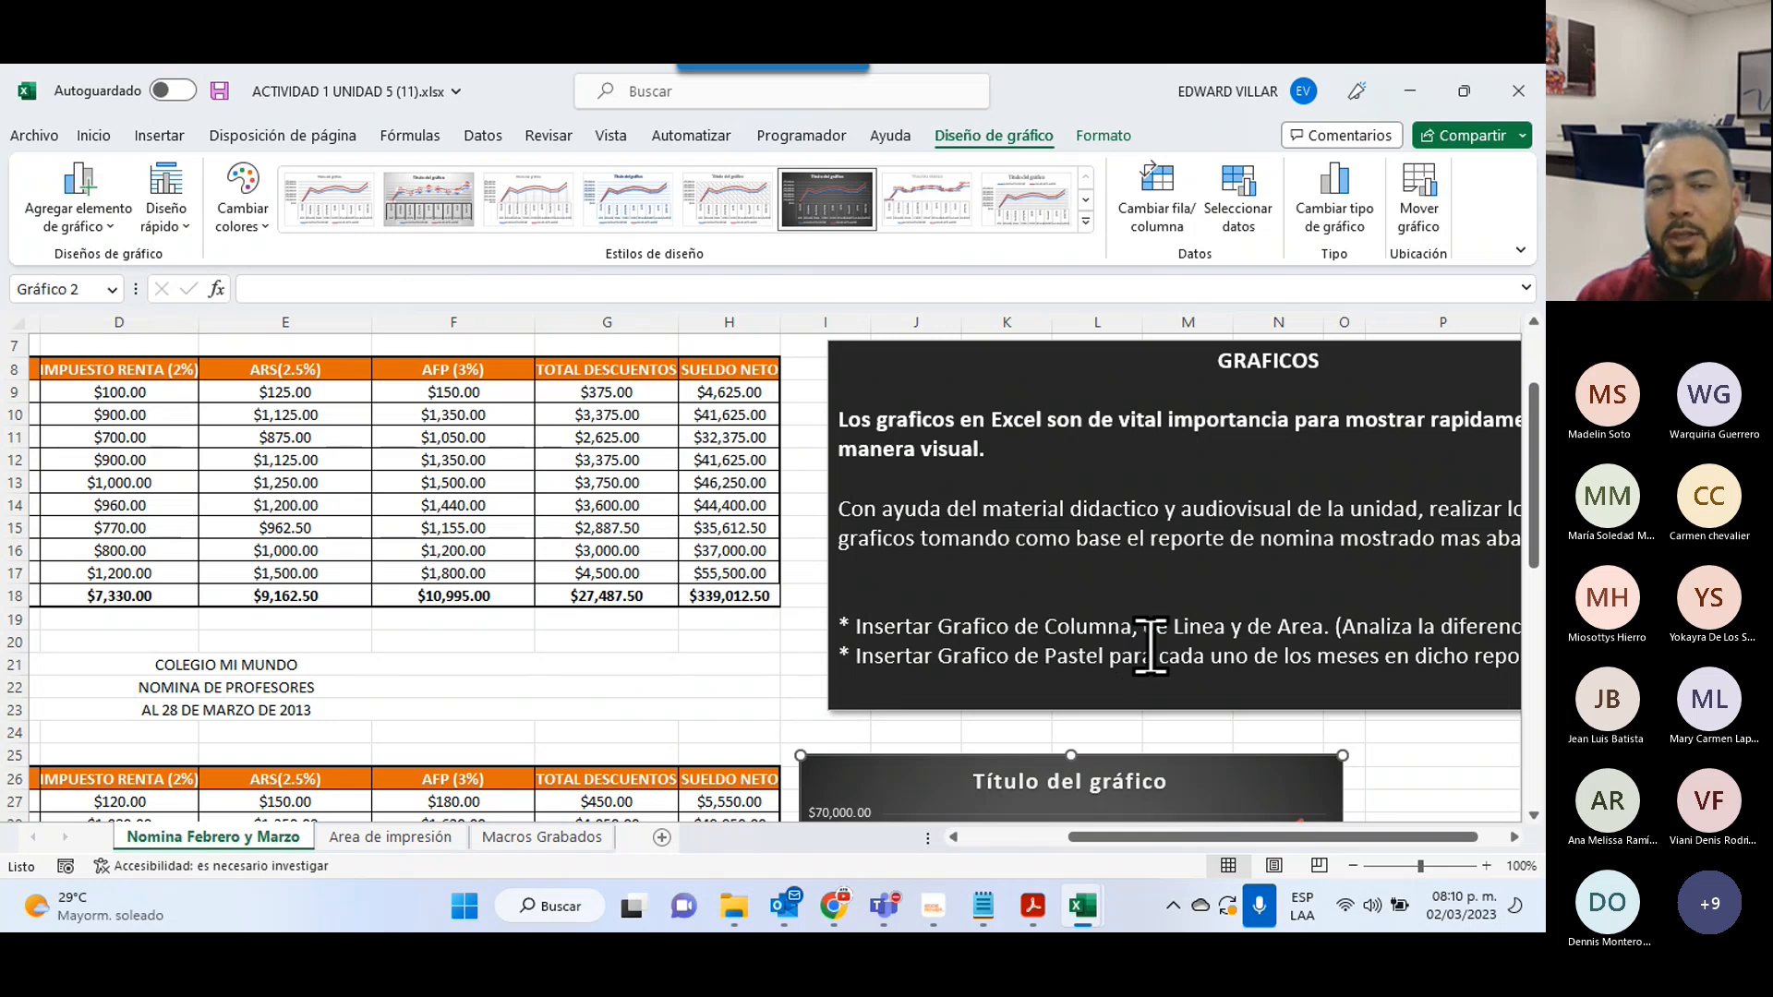
scroll(568, 633, down, 11)
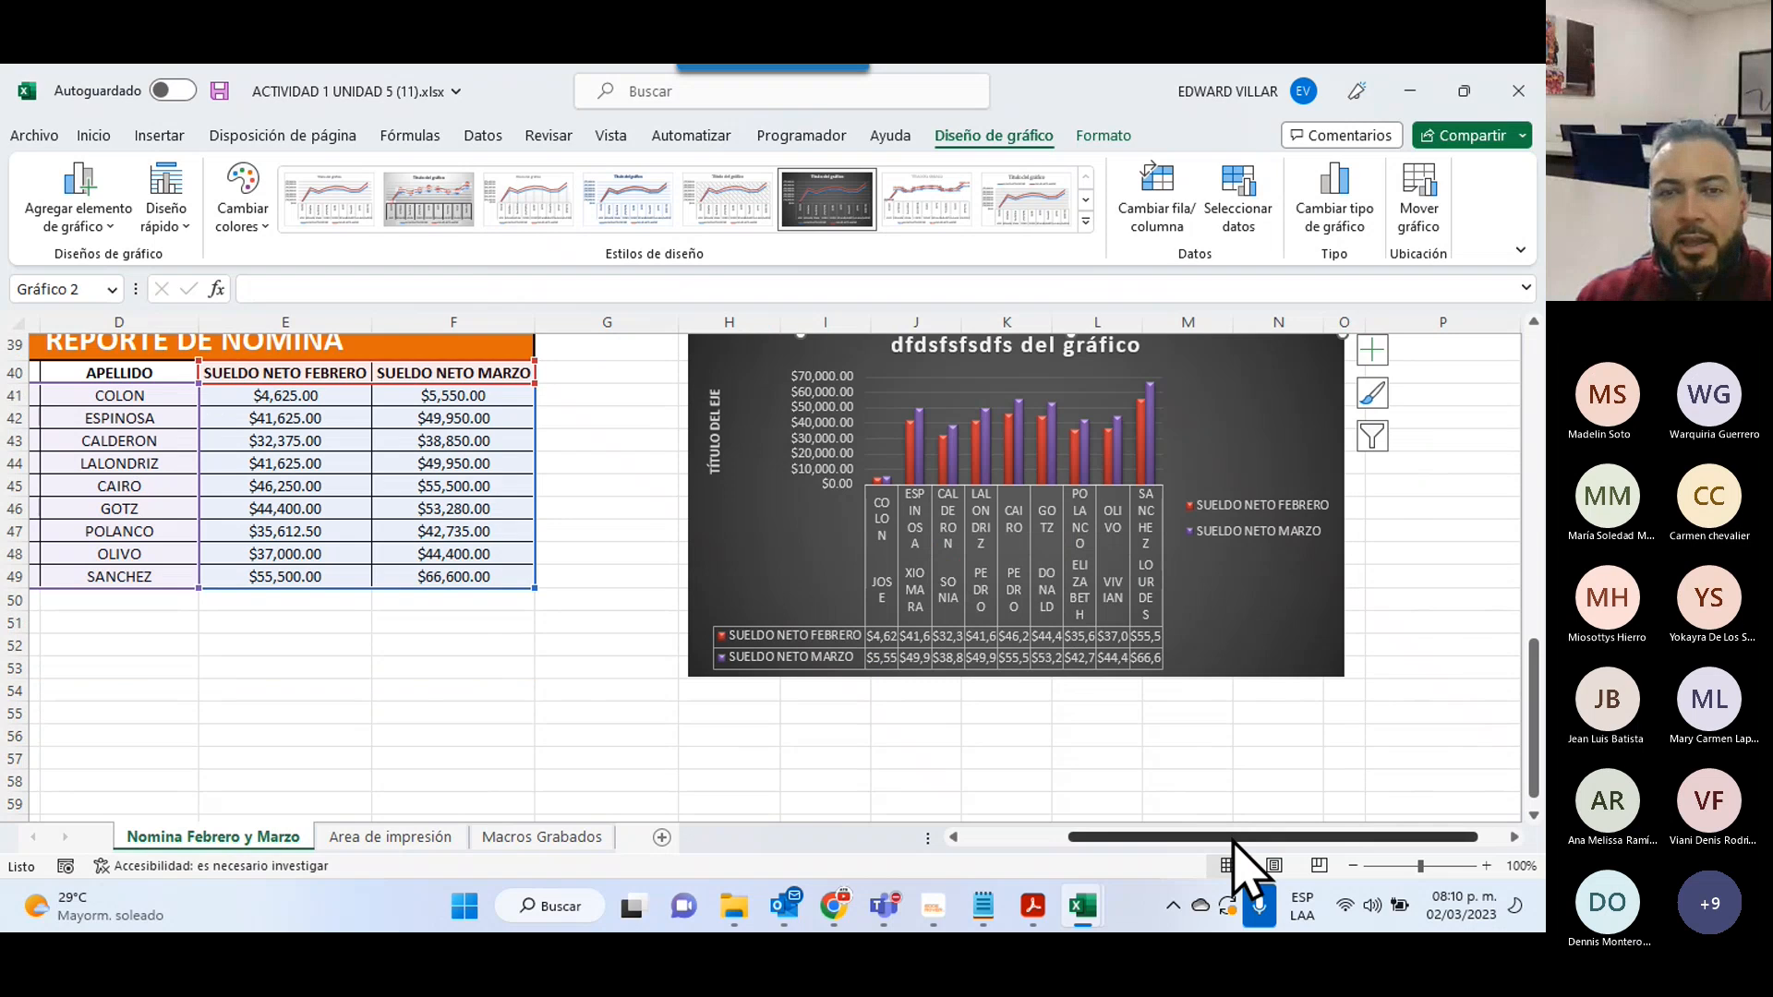
- Insert a basic 2-D pie chart of the February net salaries from C40:E49, placed below the REPORTE DE NOMINA table
drag(1234, 840, 1129, 840)
click(711, 692)
drag(295, 373, 598, 580)
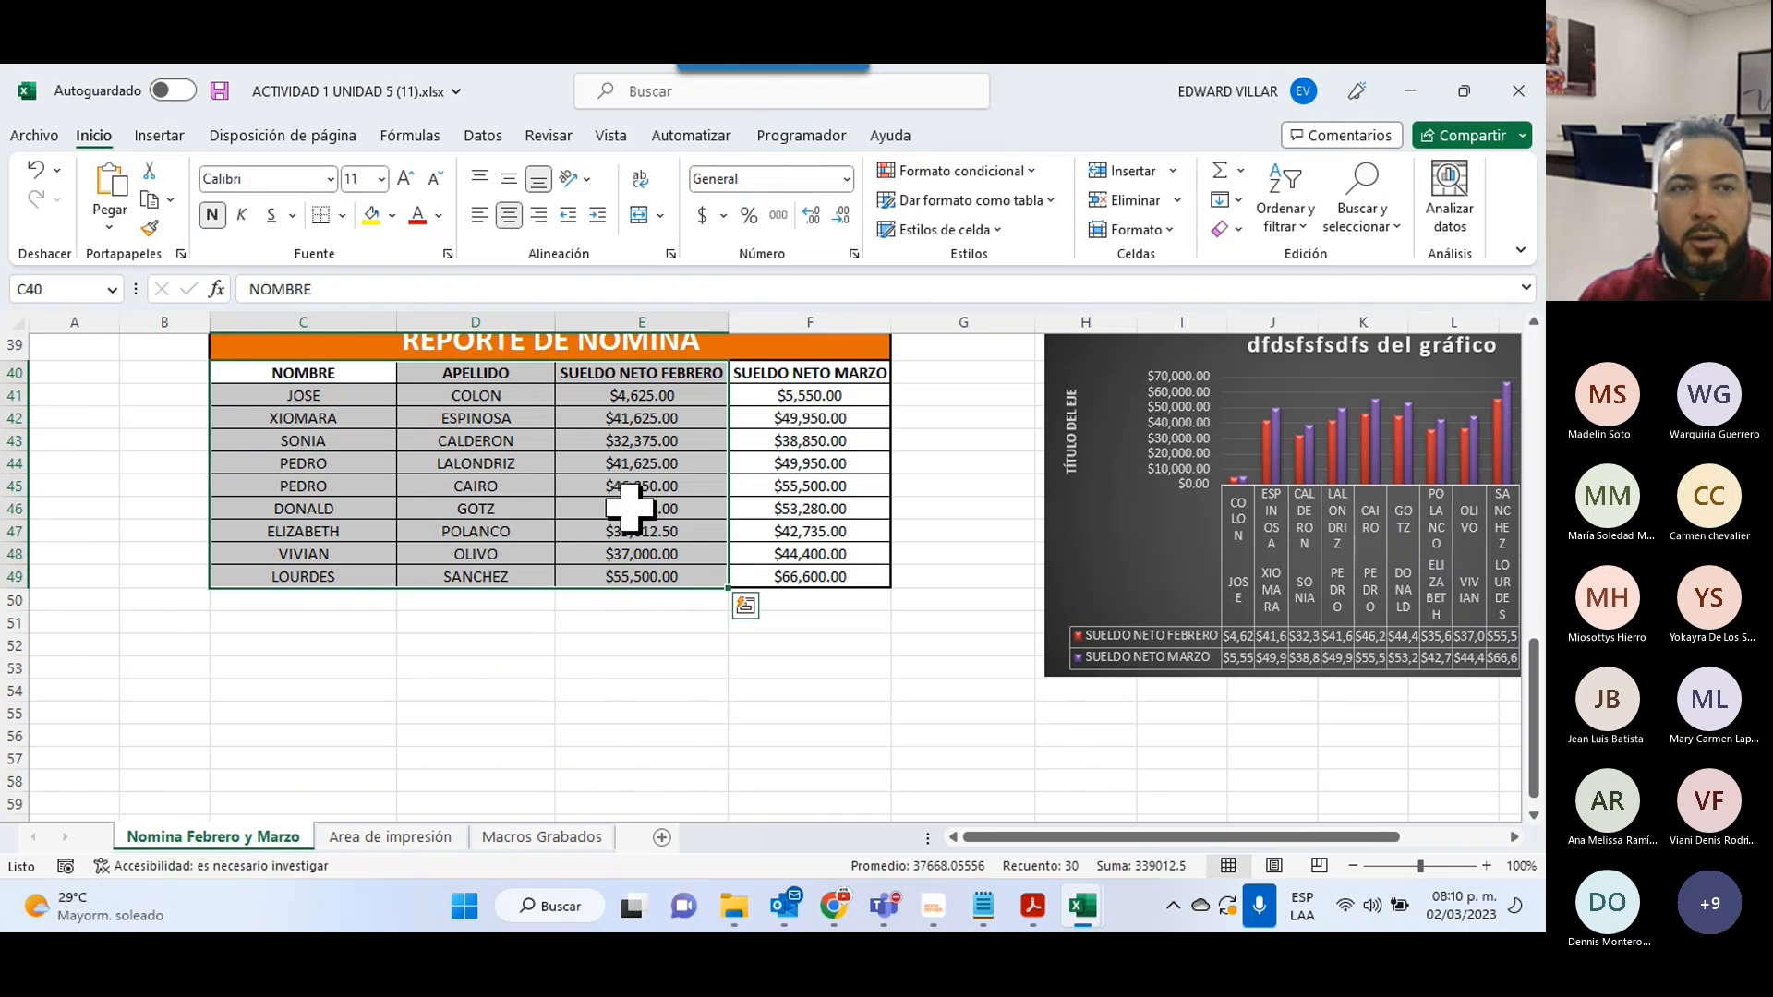
click(160, 137)
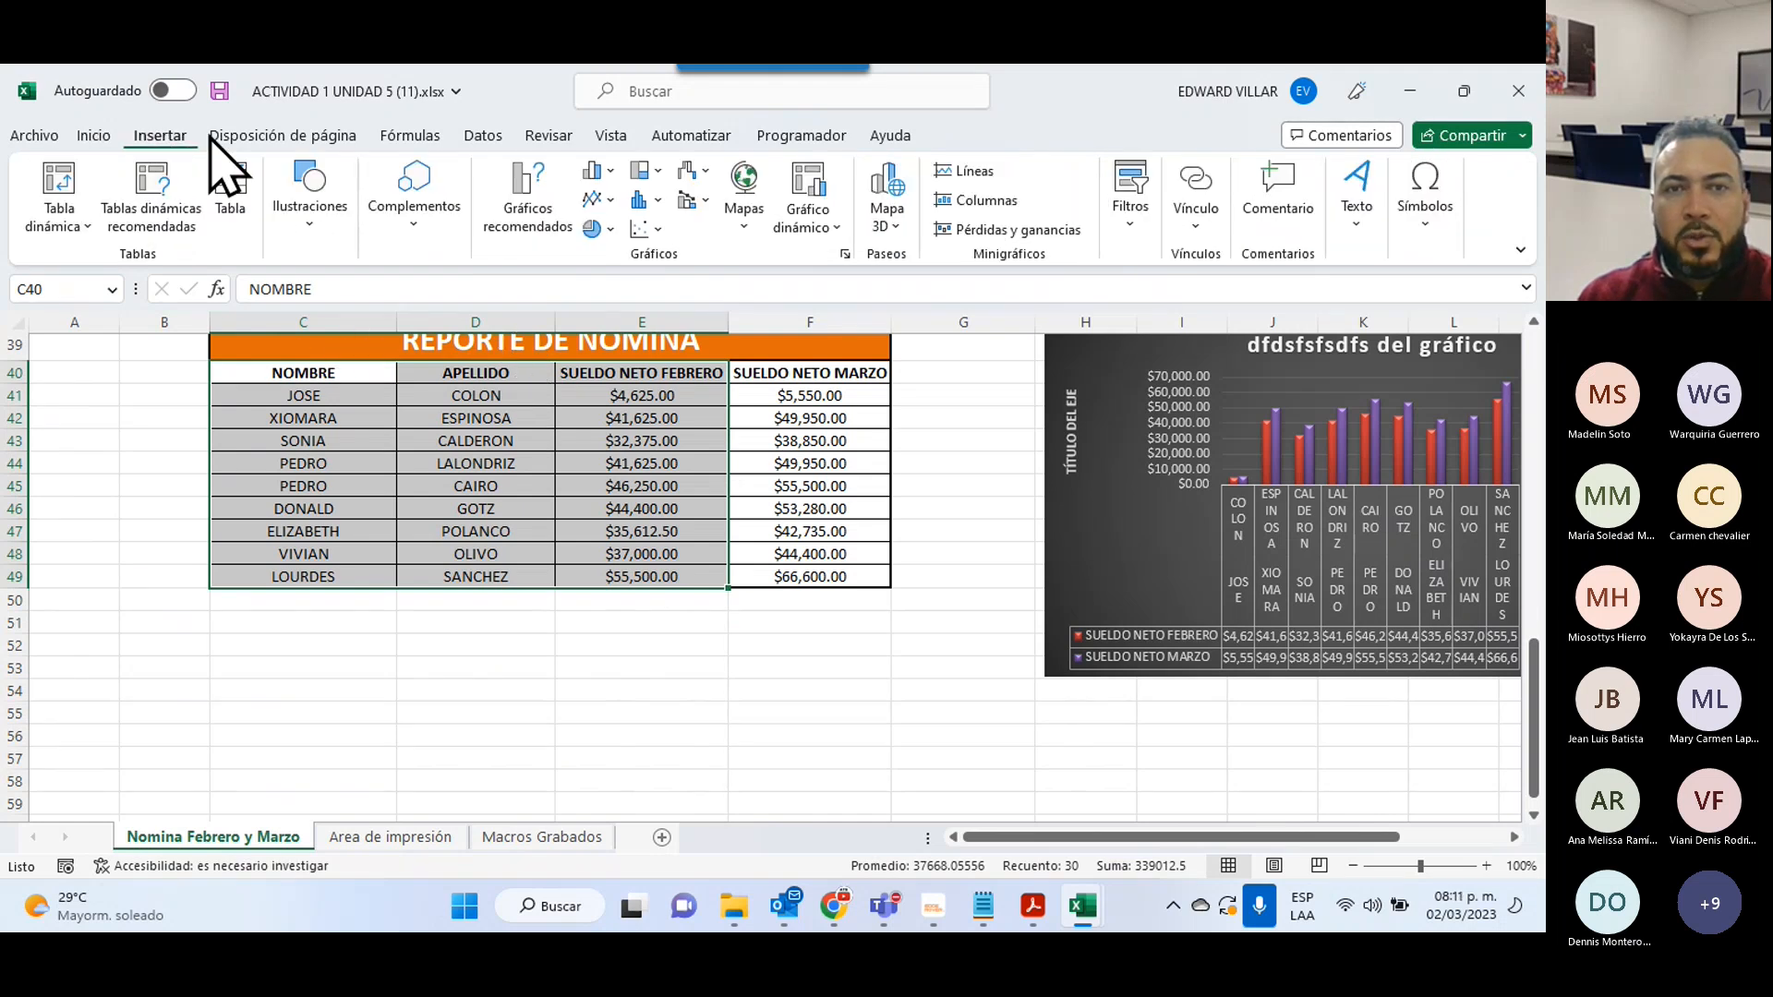
click(599, 231)
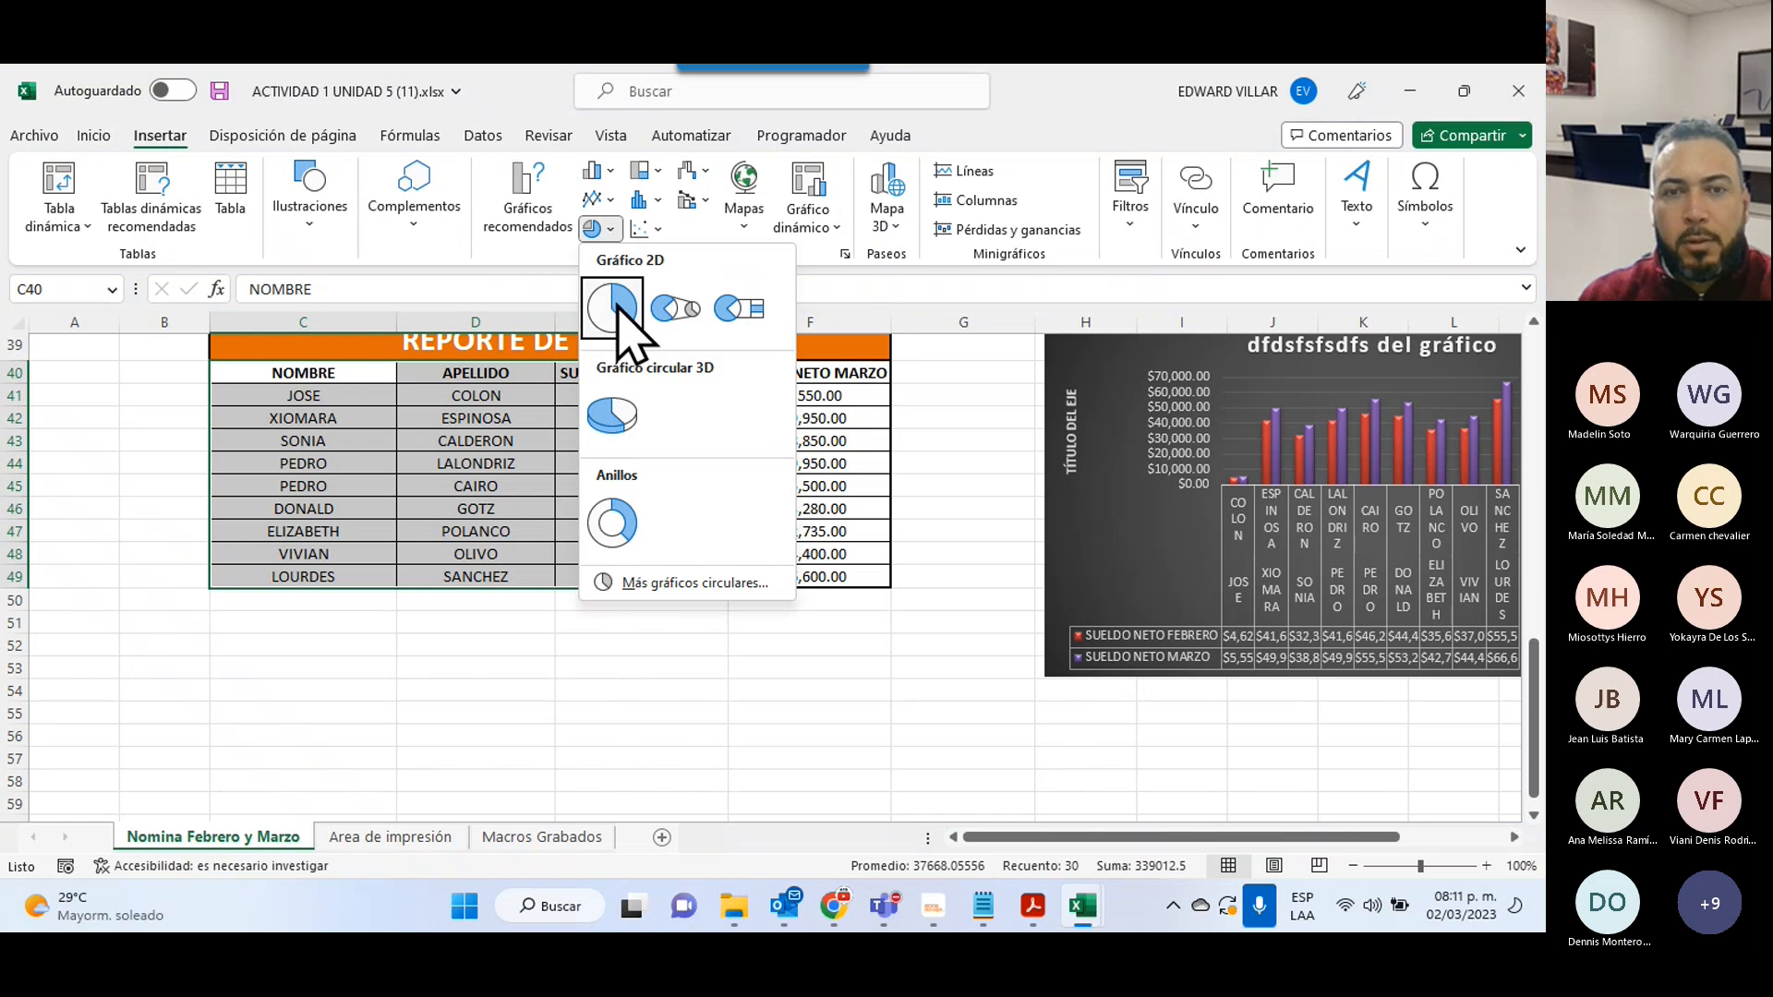
click(613, 307)
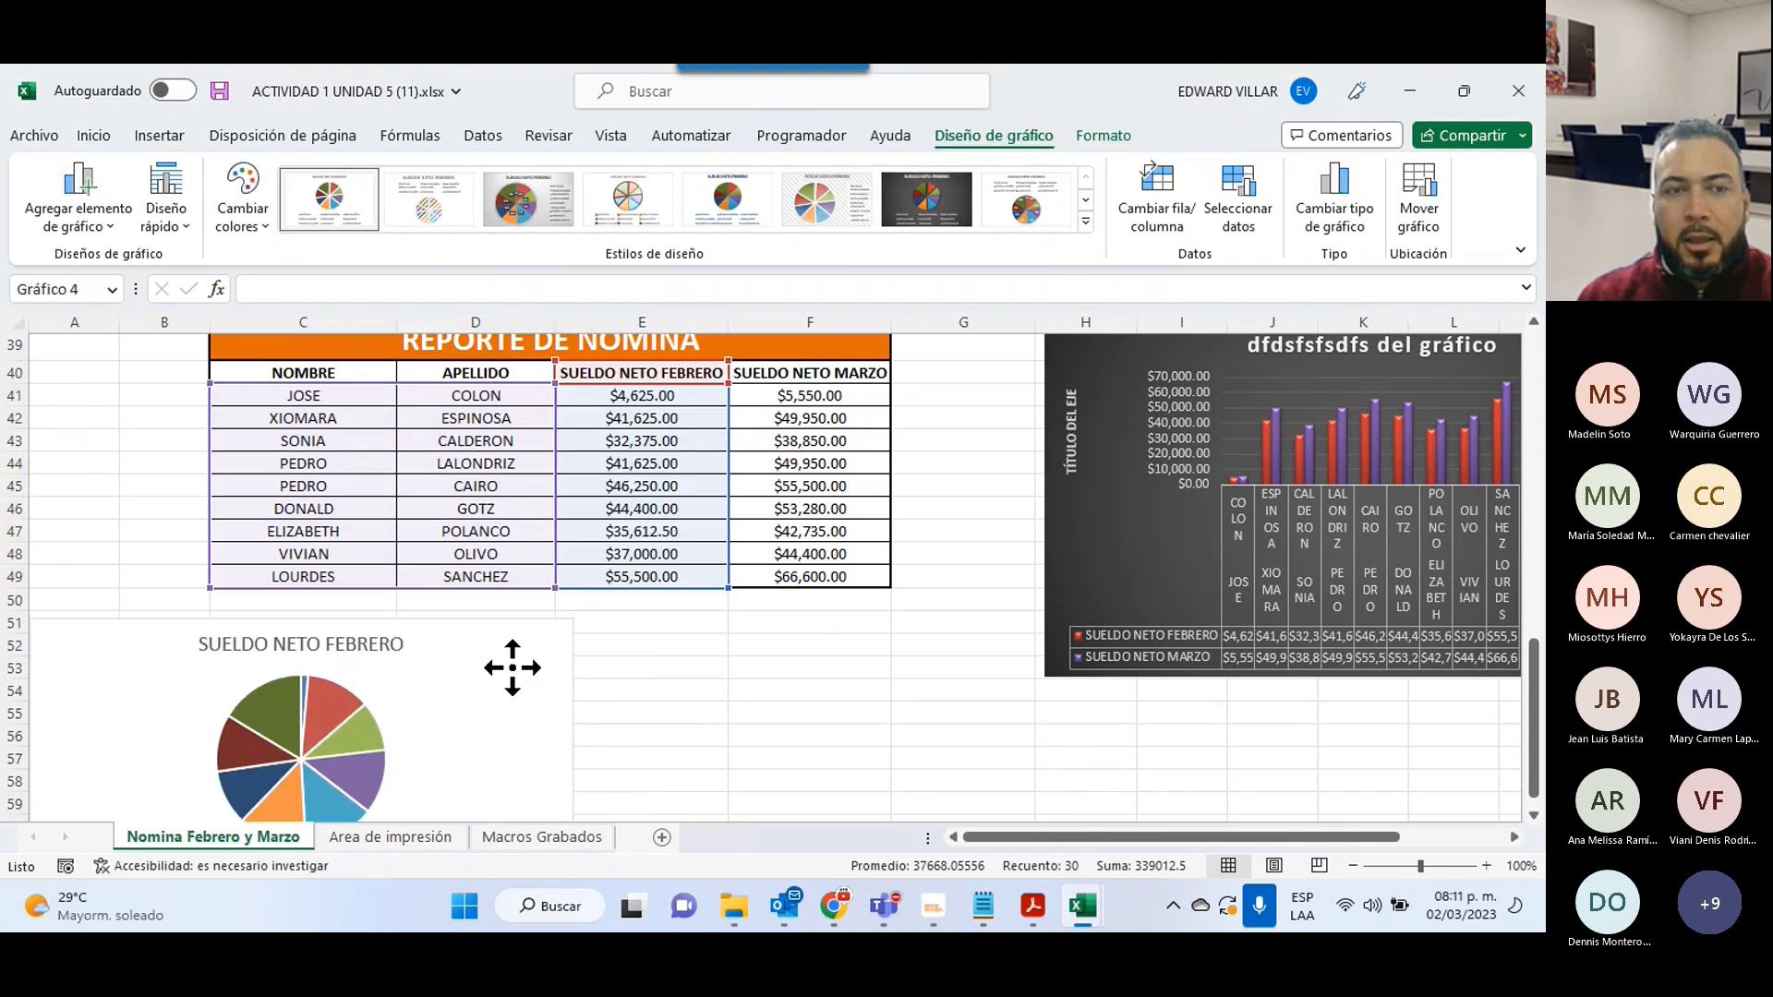
click(926, 701)
drag(268, 370, 471, 575)
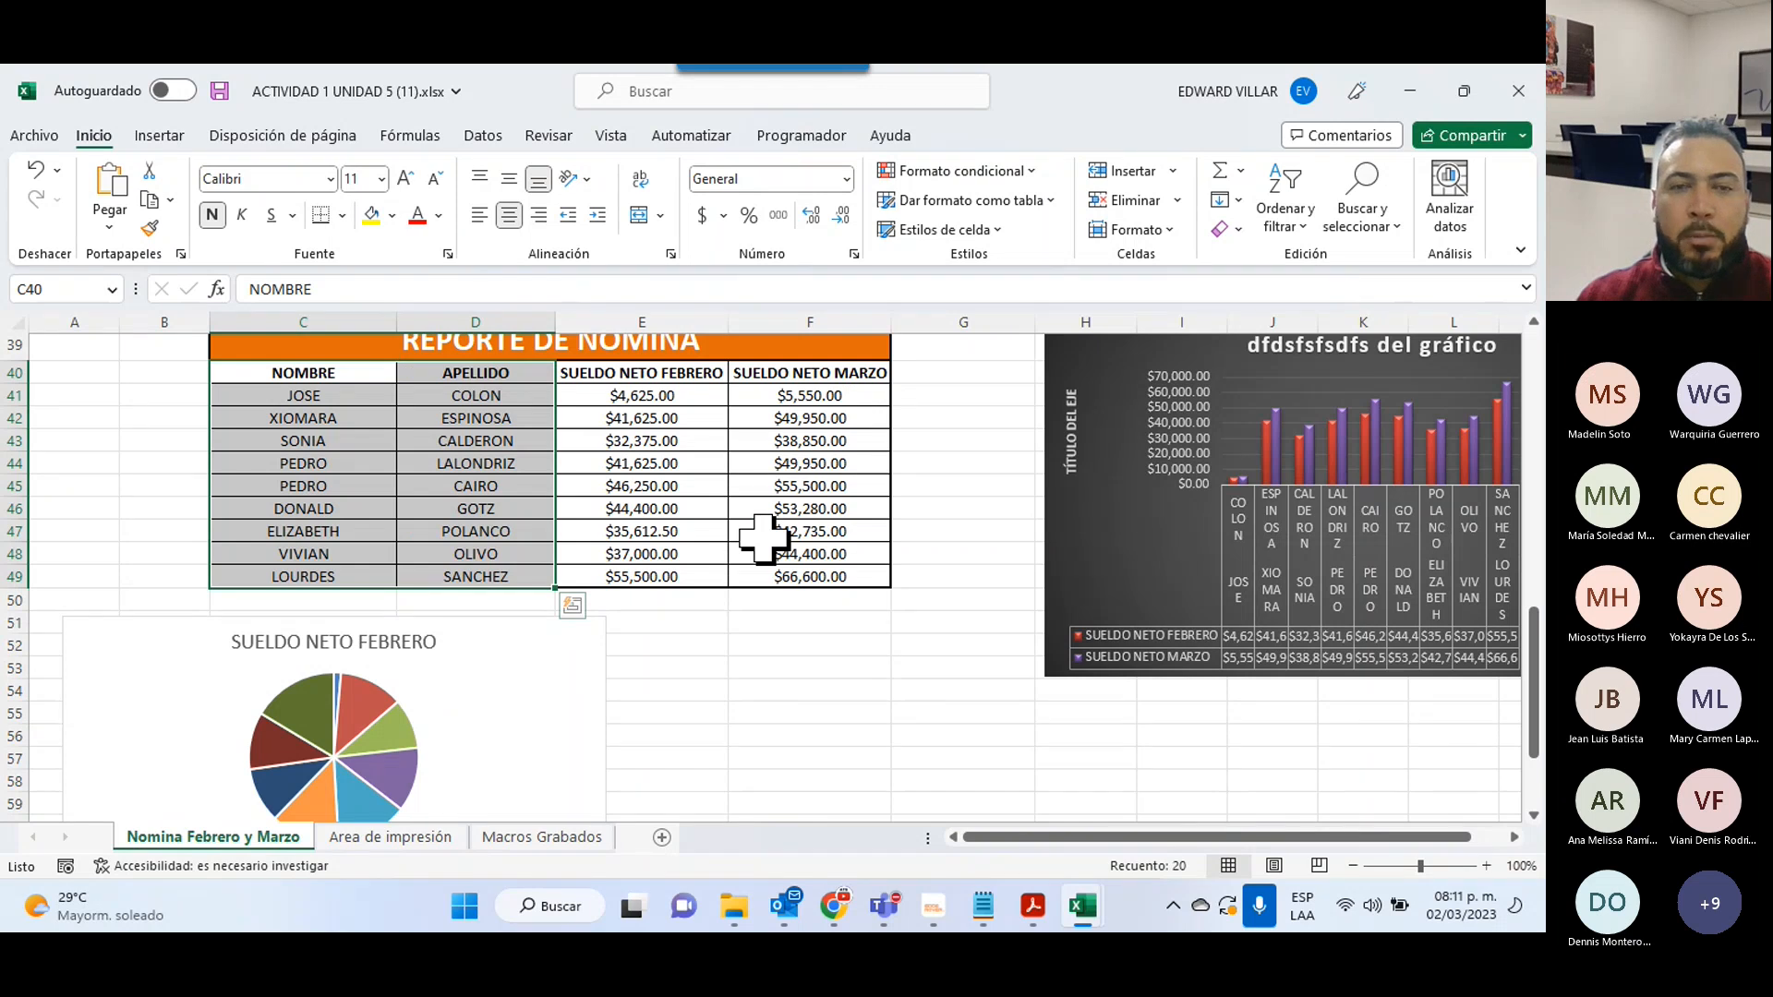
drag(810, 372, 799, 578)
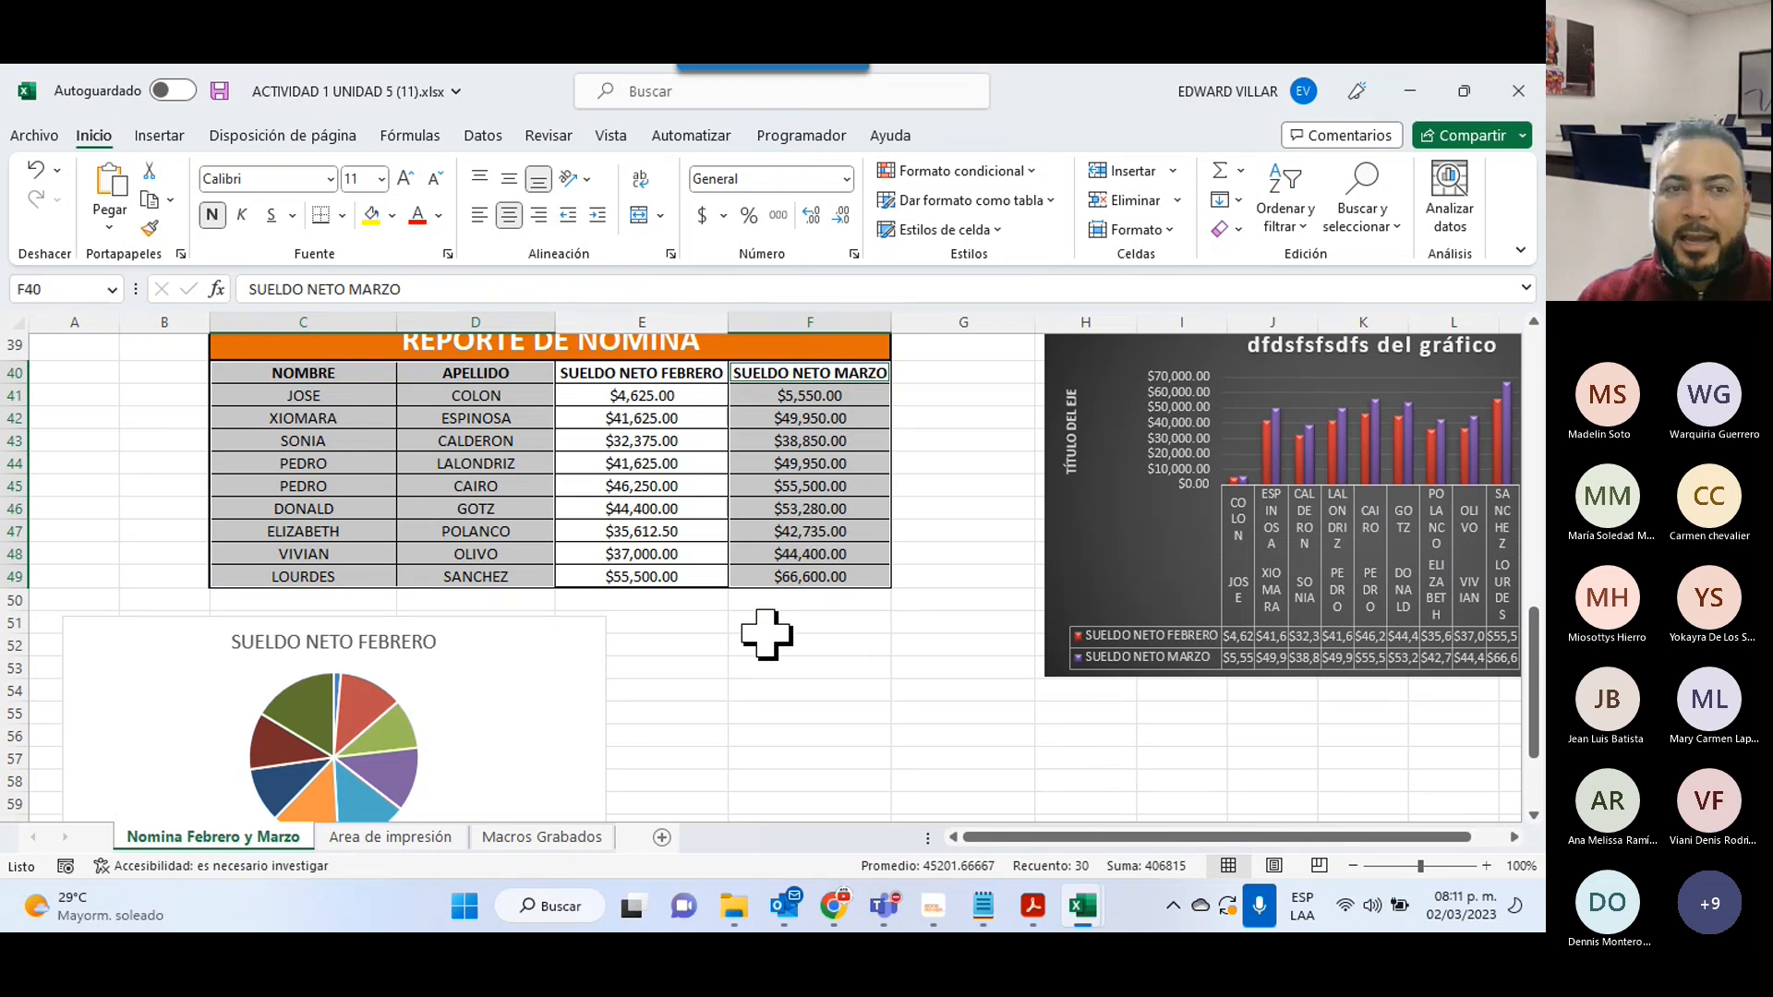
click(537, 489)
drag(283, 374, 812, 578)
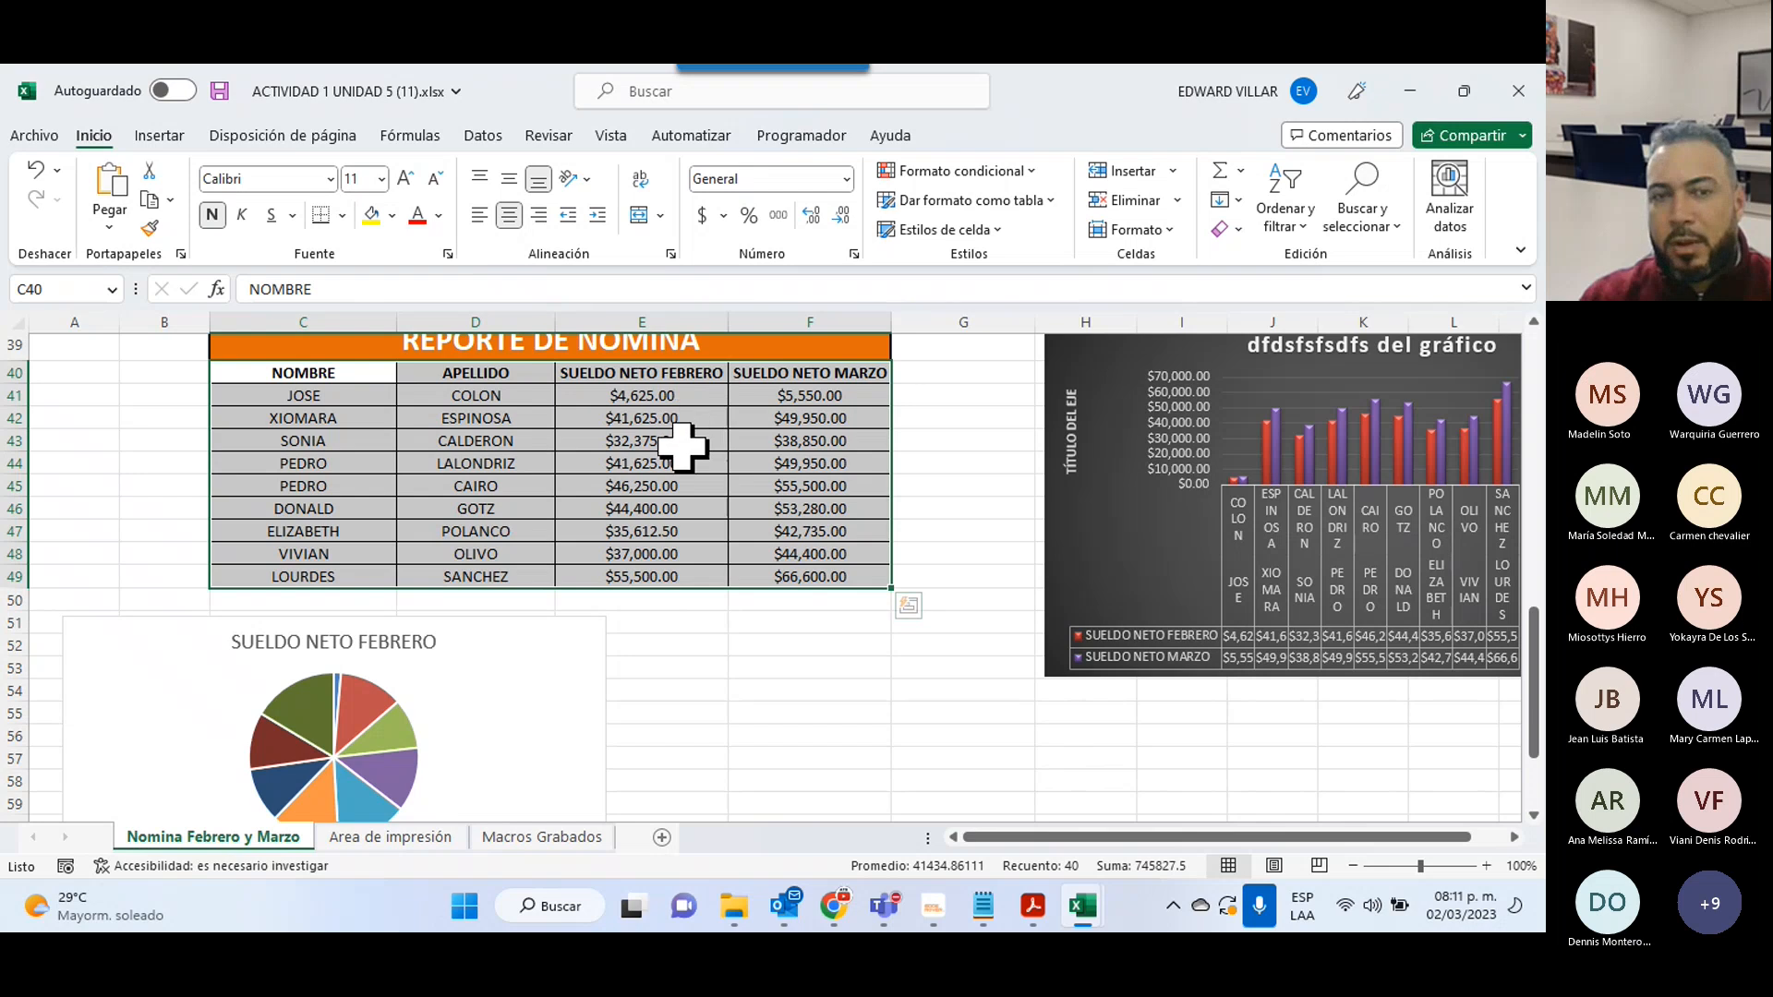
scroll(684, 448, down, 3)
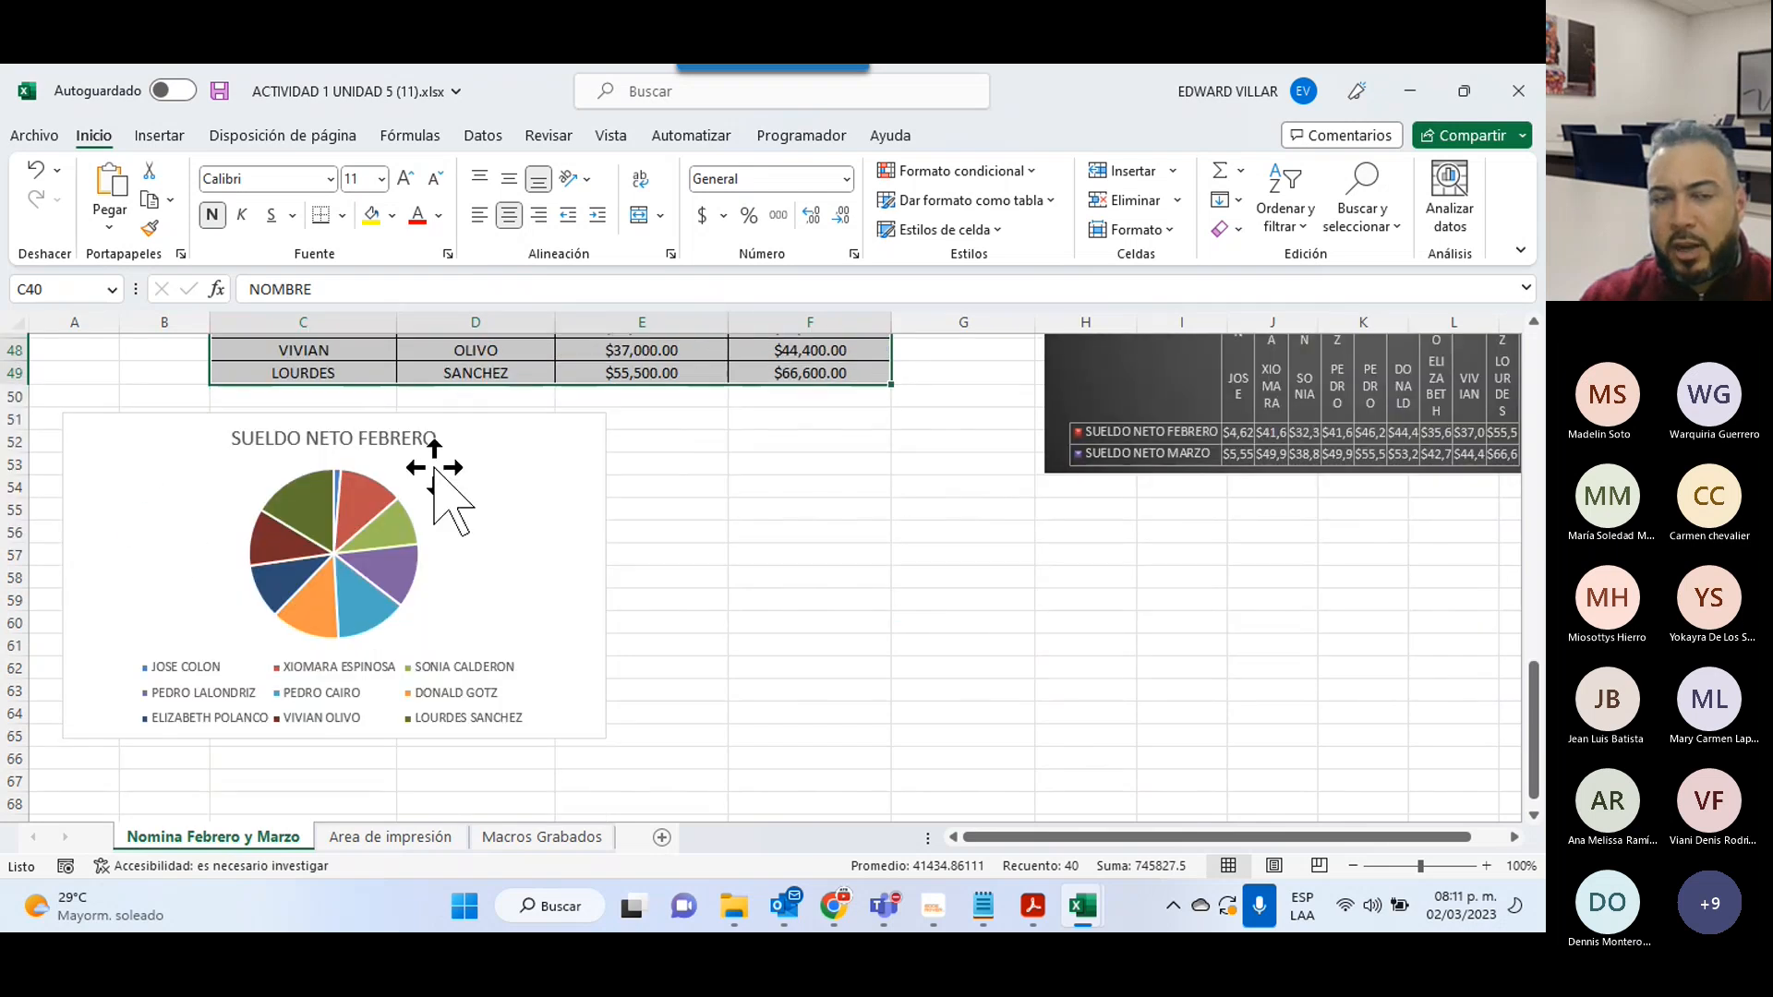
scroll(312, 536, up, 5)
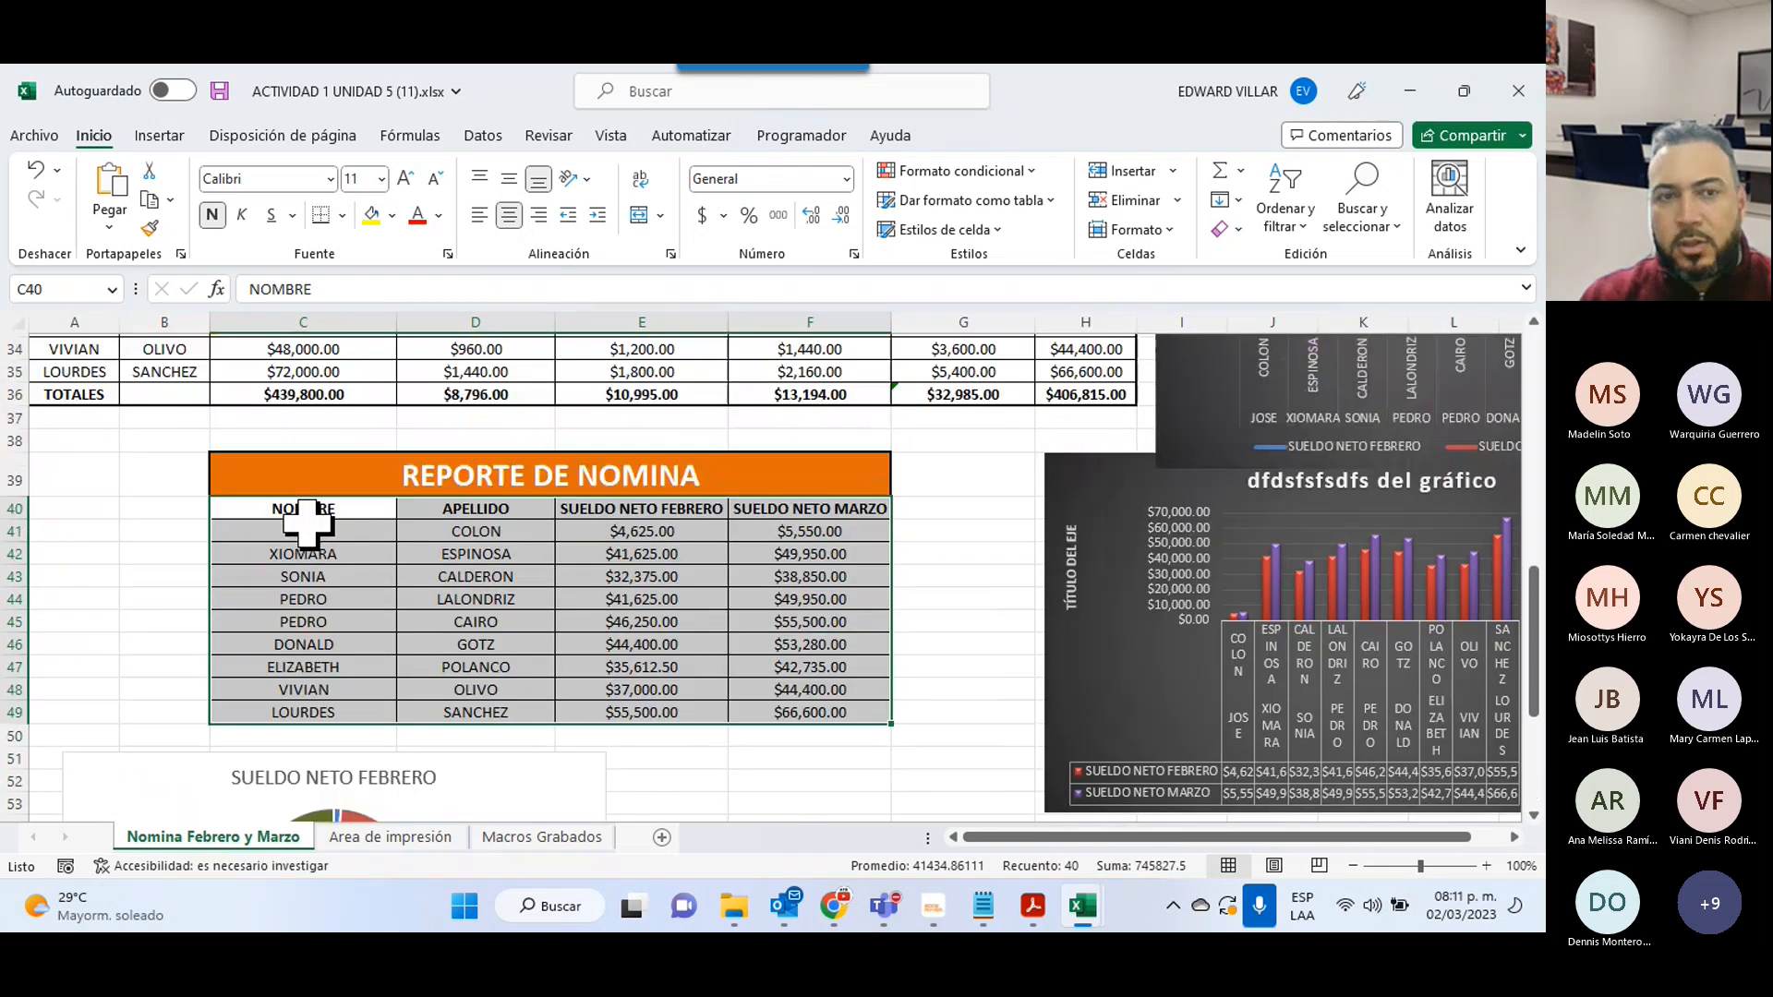
- Insert a basic 2-D pie chart of the March net salaries from C40:D49 and F40:F49, placed beside the February pie
drag(305, 509, 476, 712)
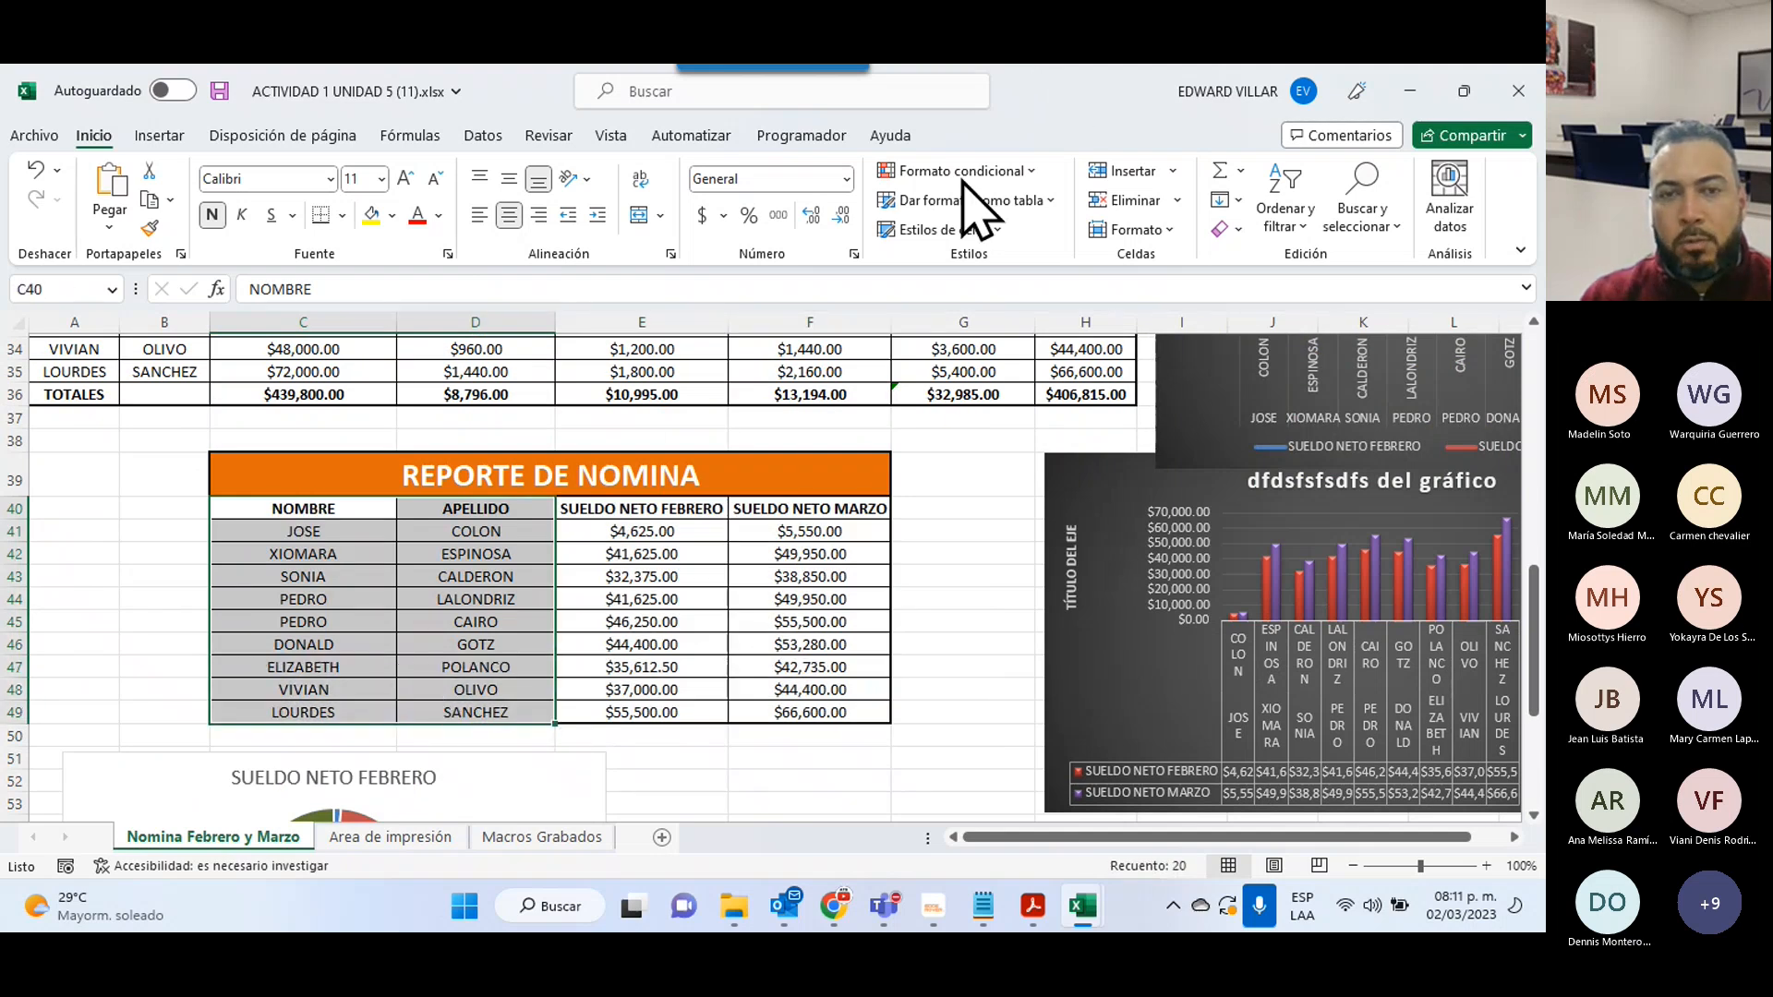
drag(801, 502, 804, 712)
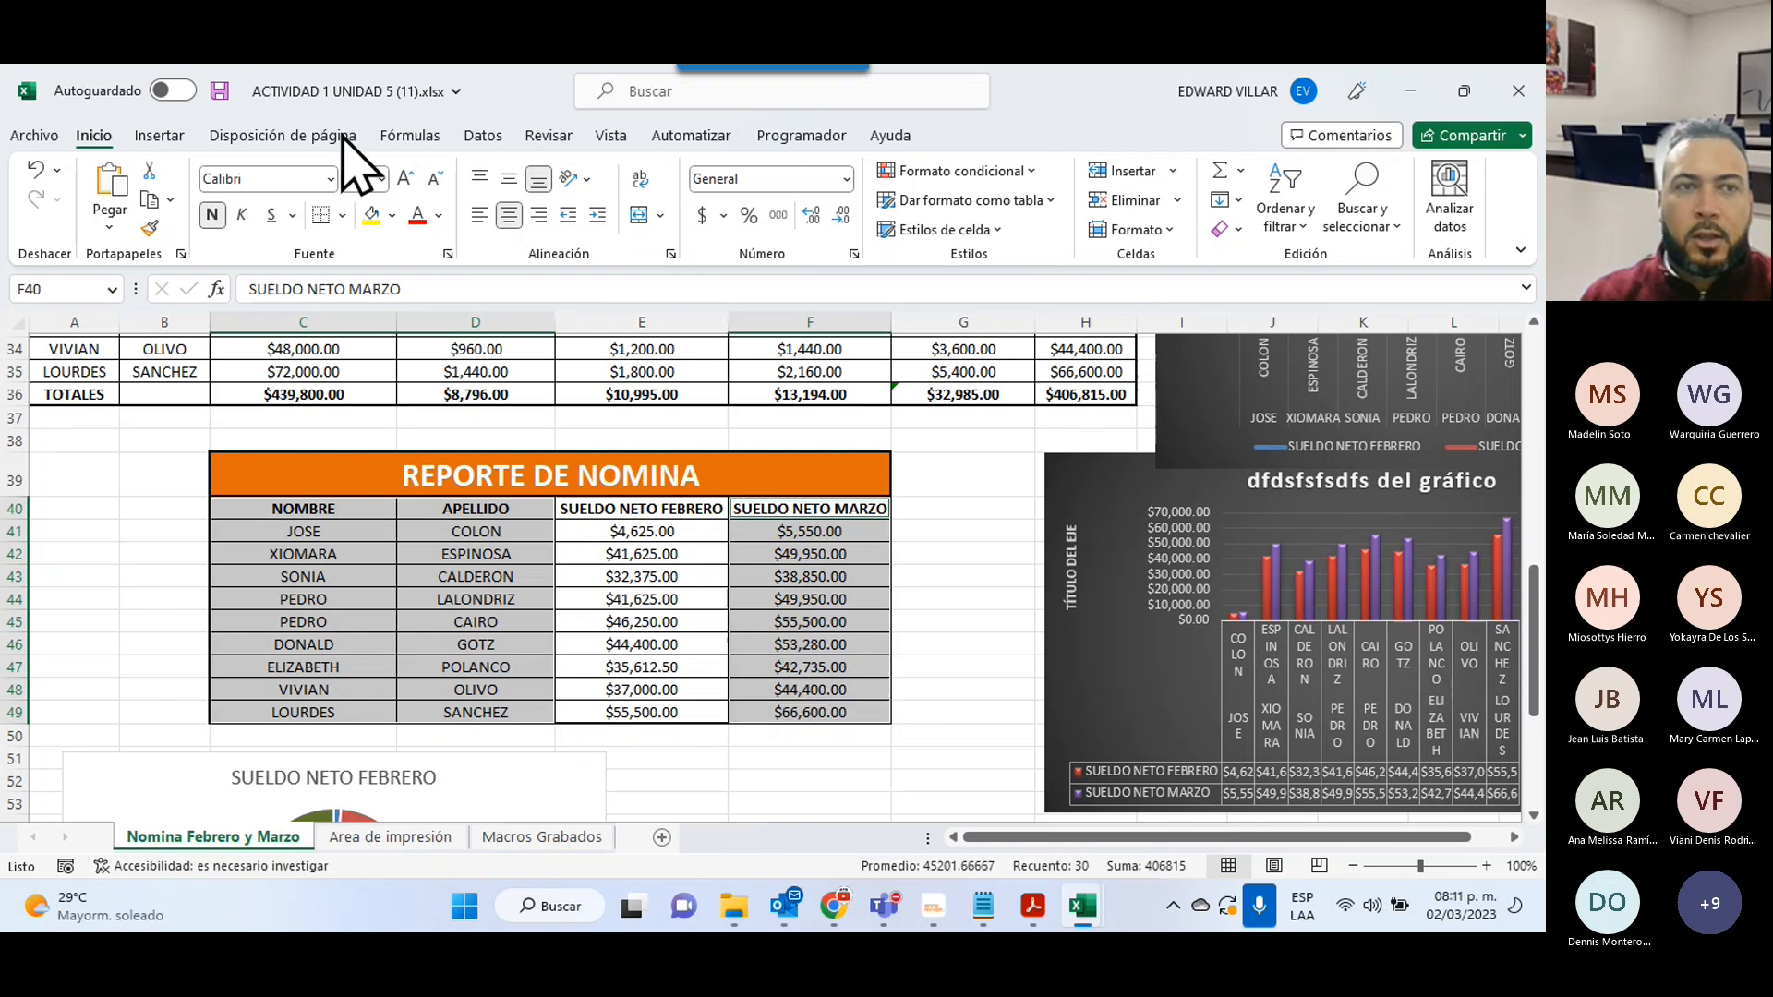
click(159, 135)
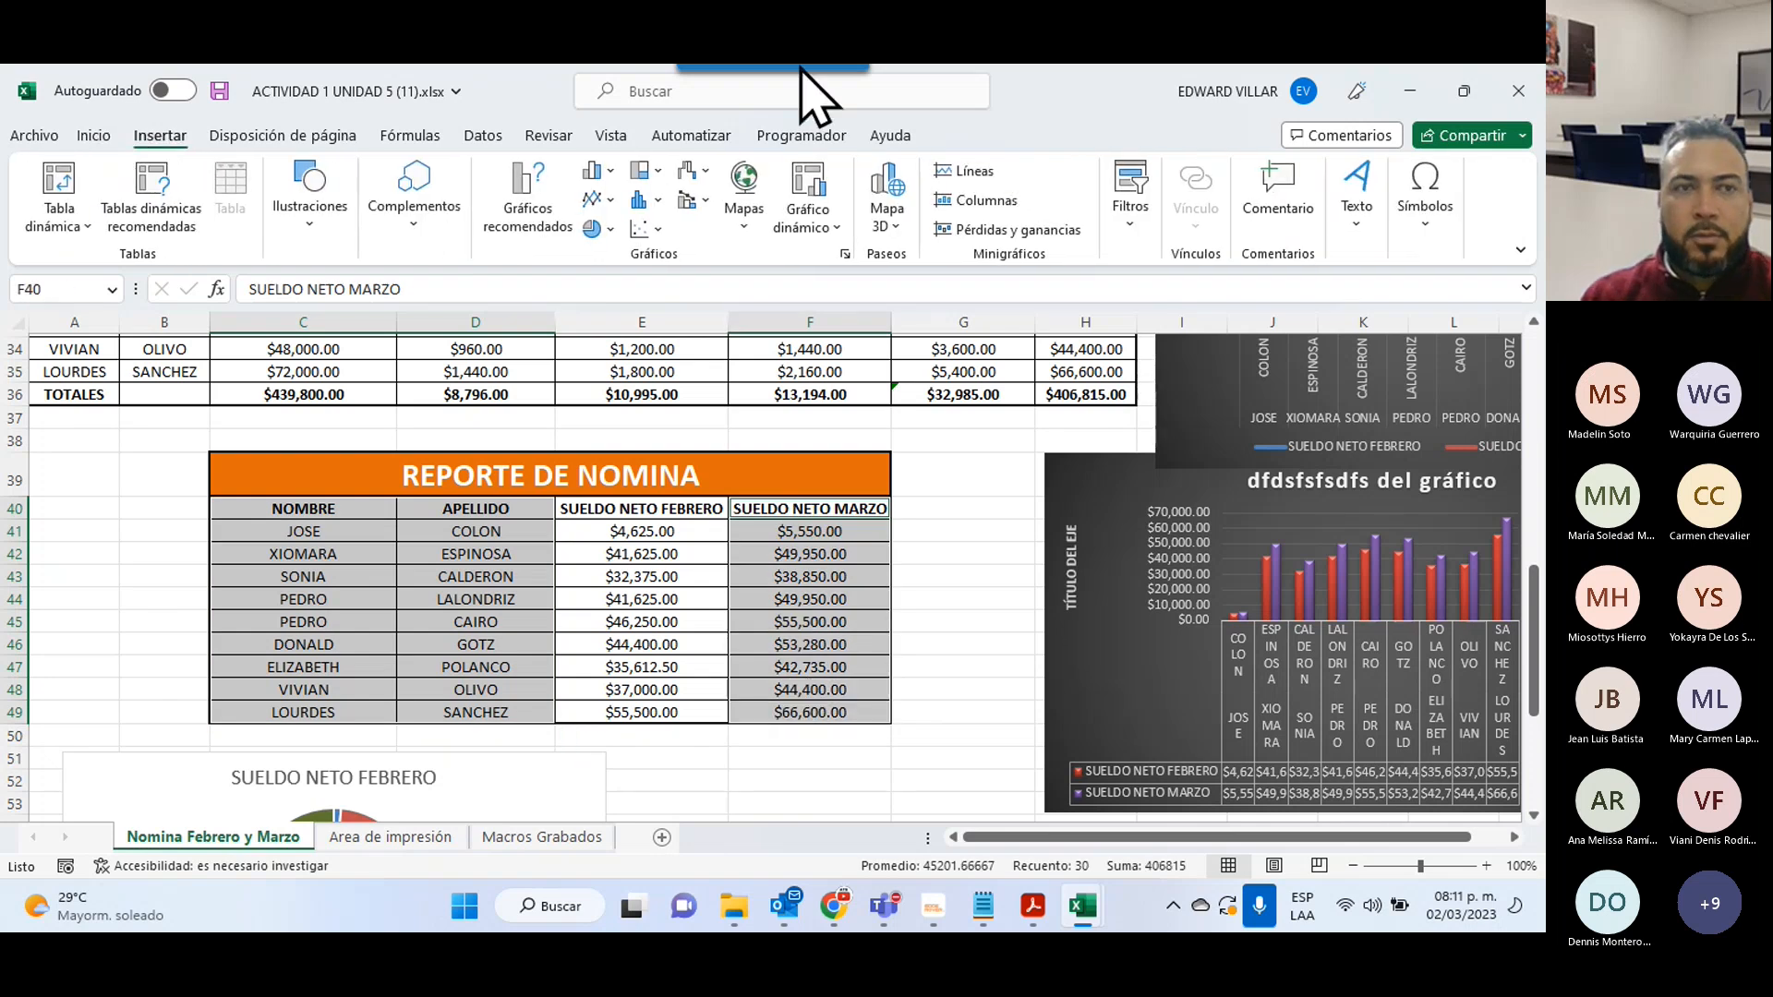
click(598, 229)
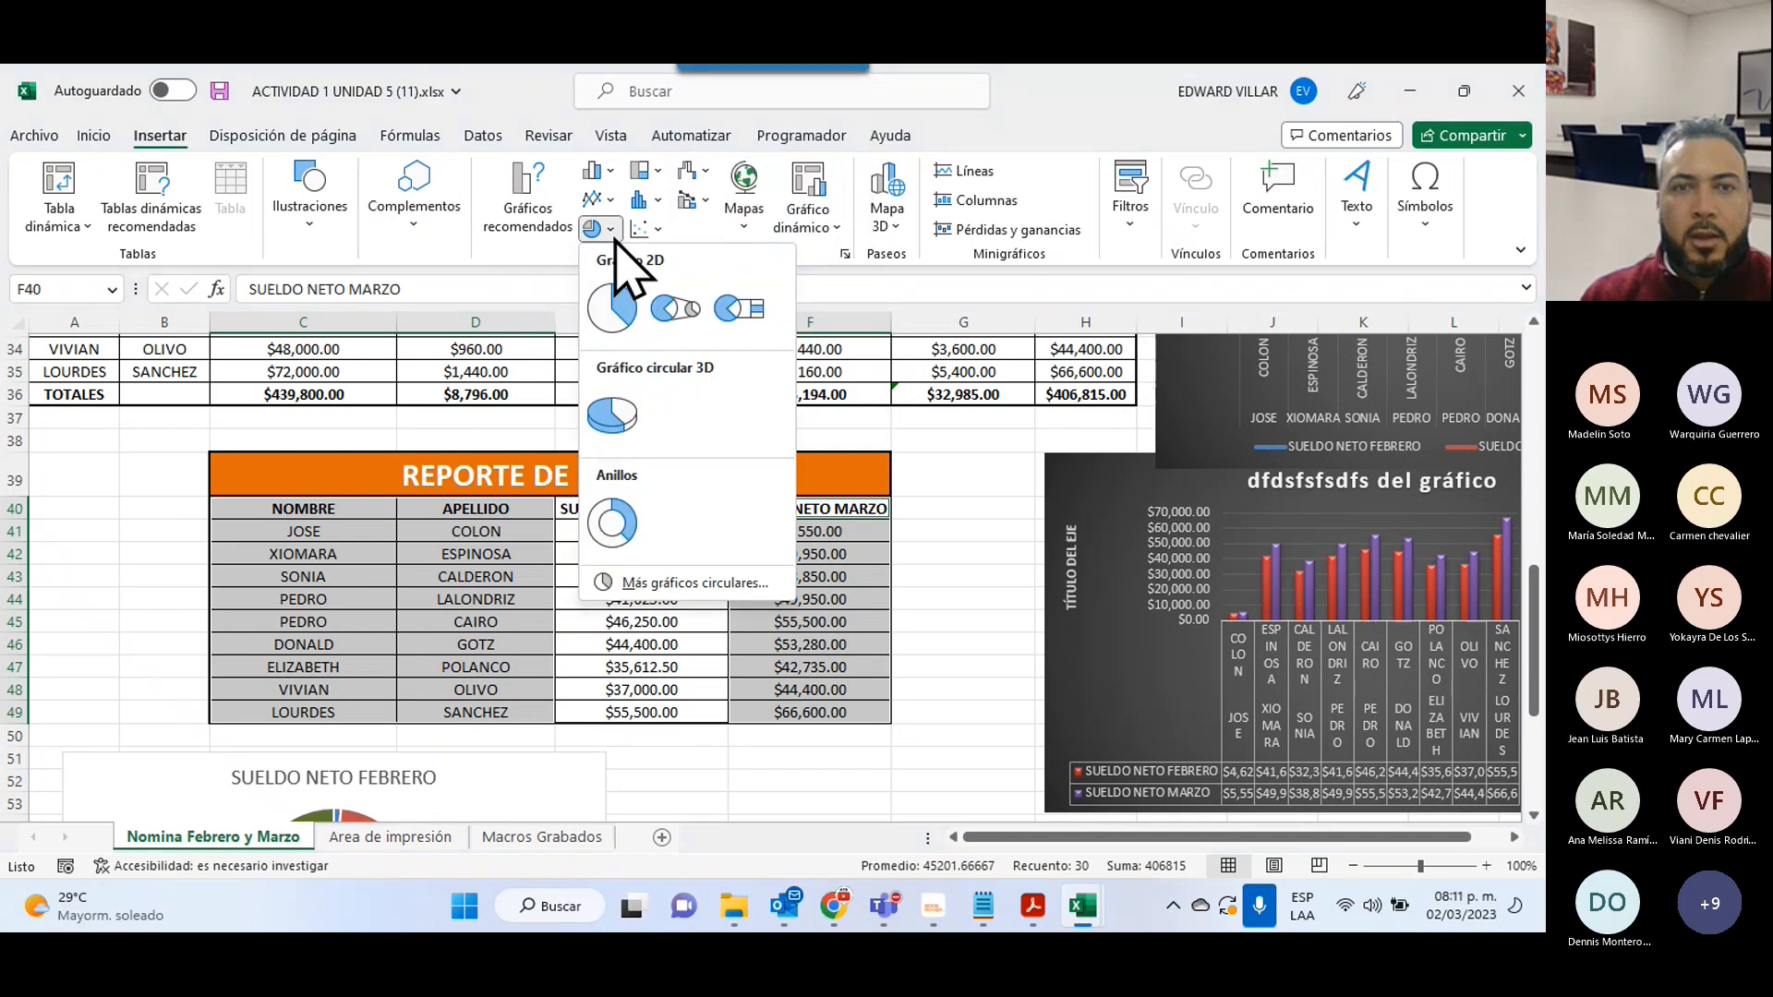
click(610, 307)
drag(608, 305, 732, 760)
scroll(681, 724, down, 6)
scroll(657, 660, up, 3)
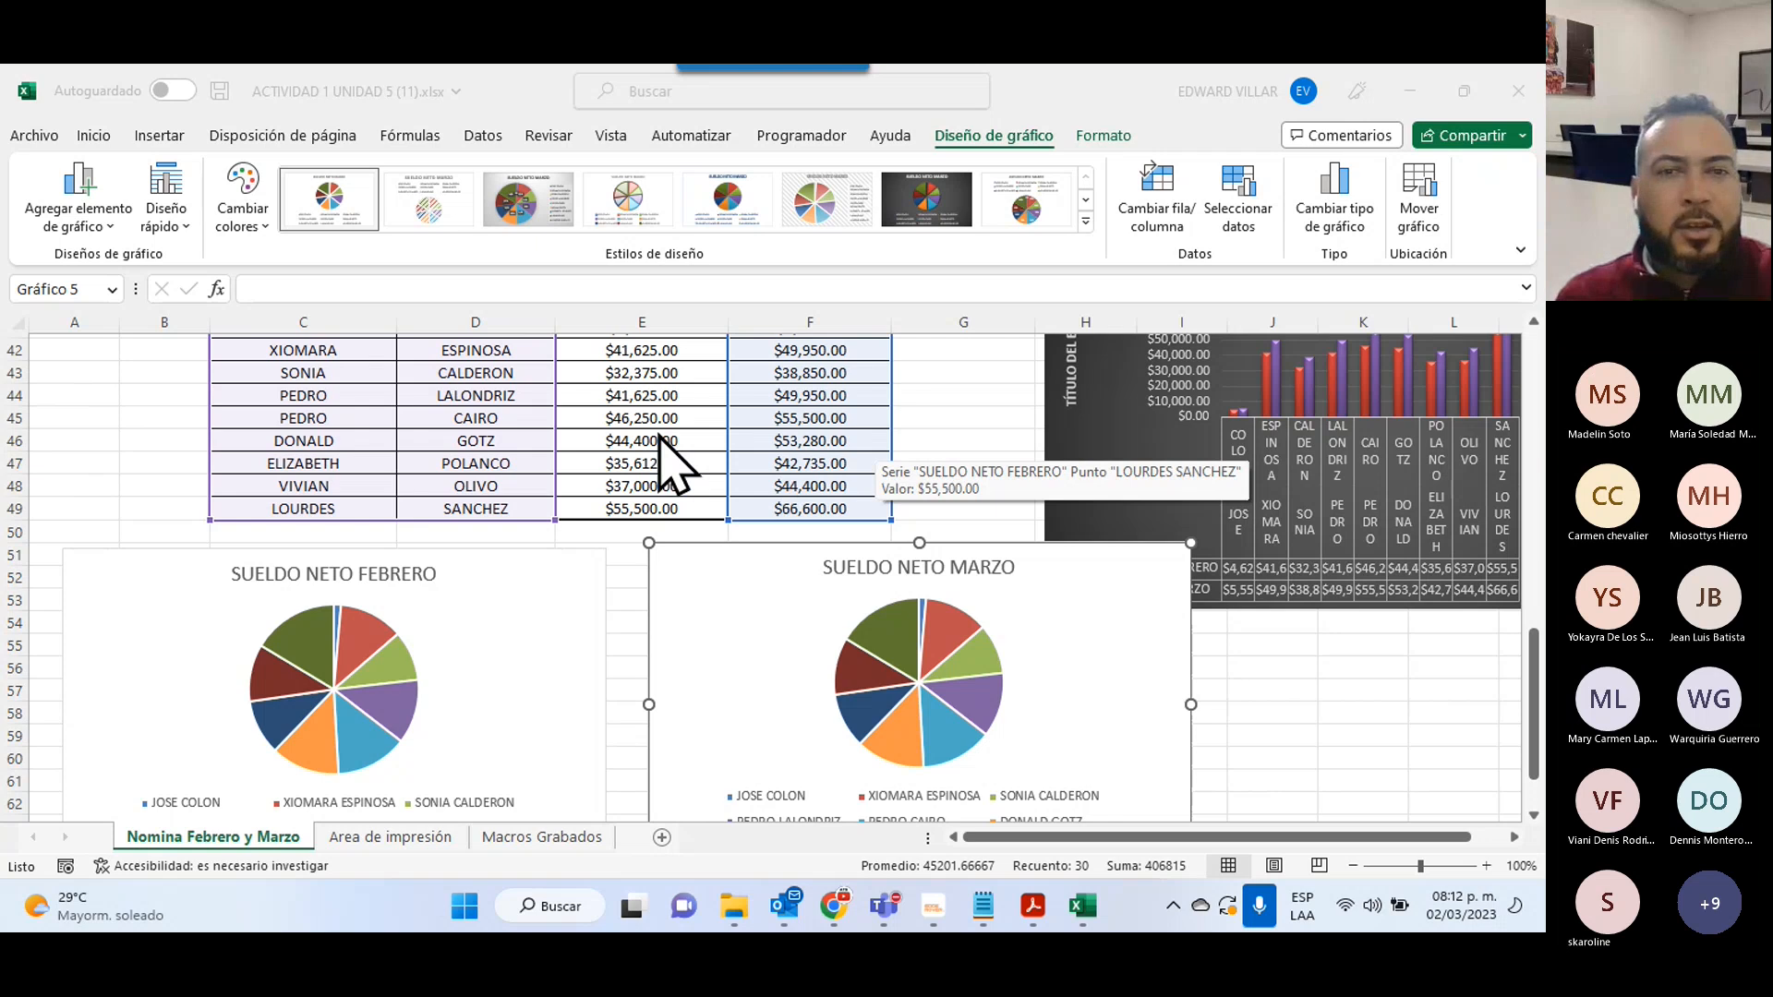
- Move the column chart clear of the line chart and the SUELDO NETO MARZO pie chart
scroll(644, 661, up, 2)
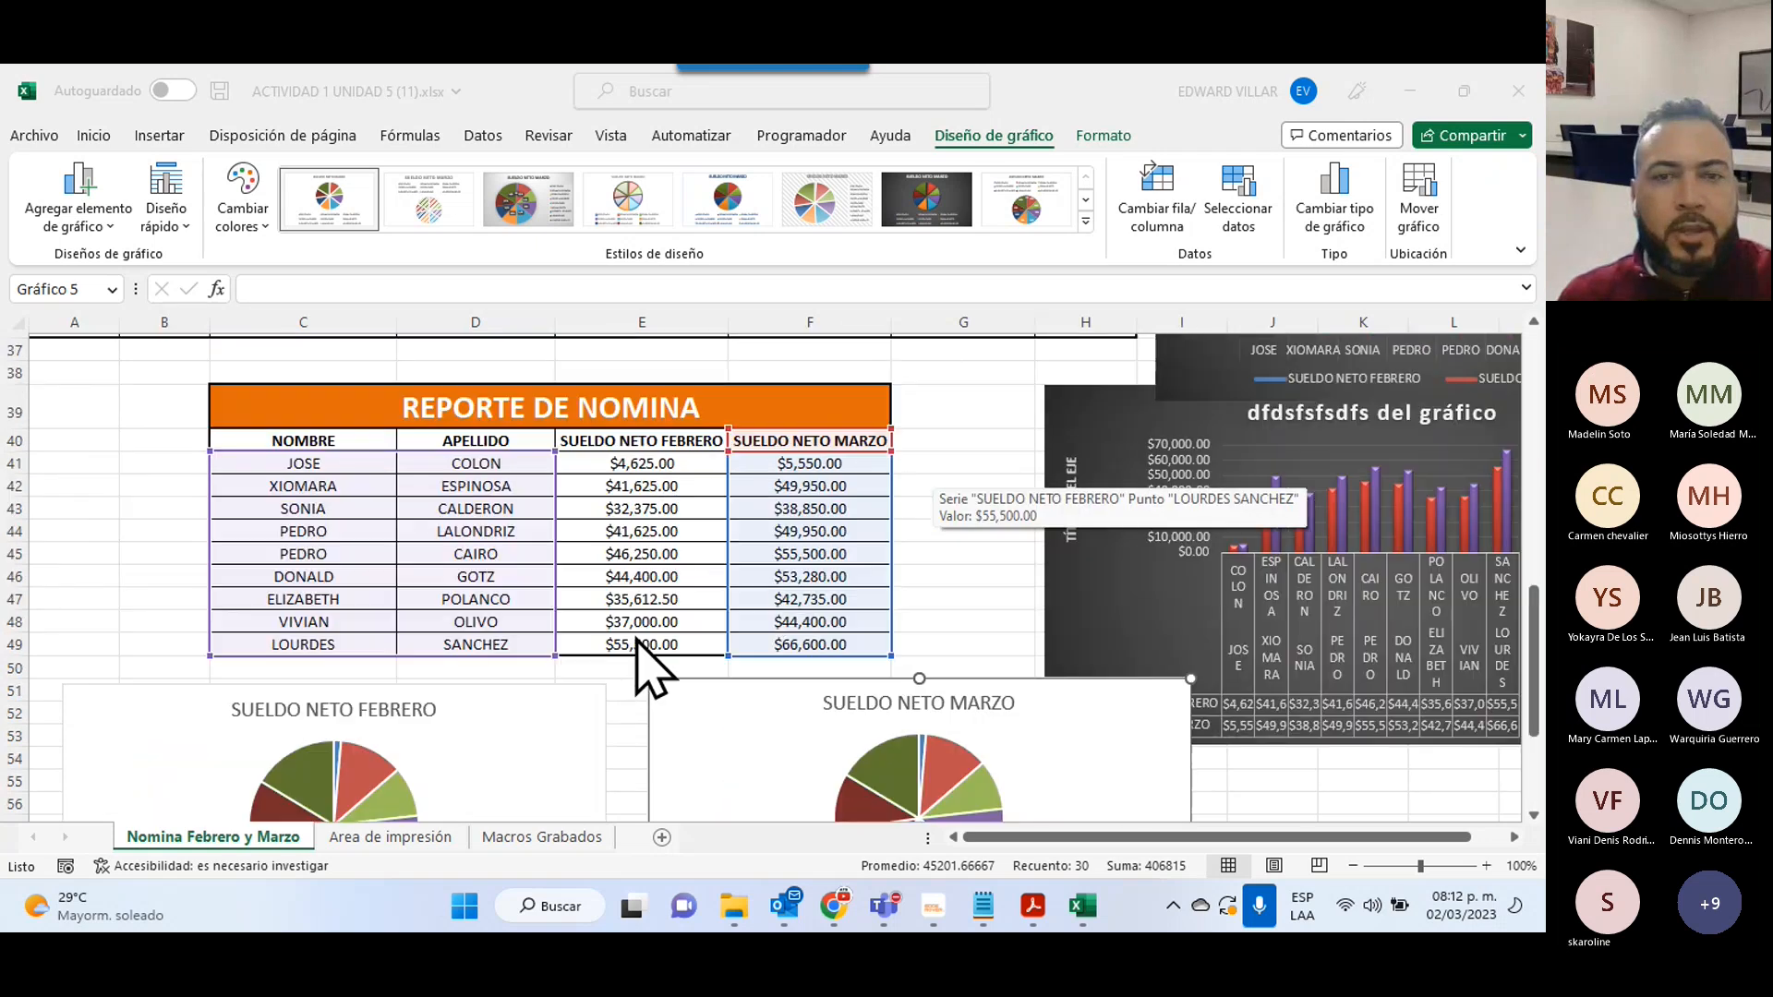
scroll(779, 604, down, 2)
scroll(1163, 573, up, 2)
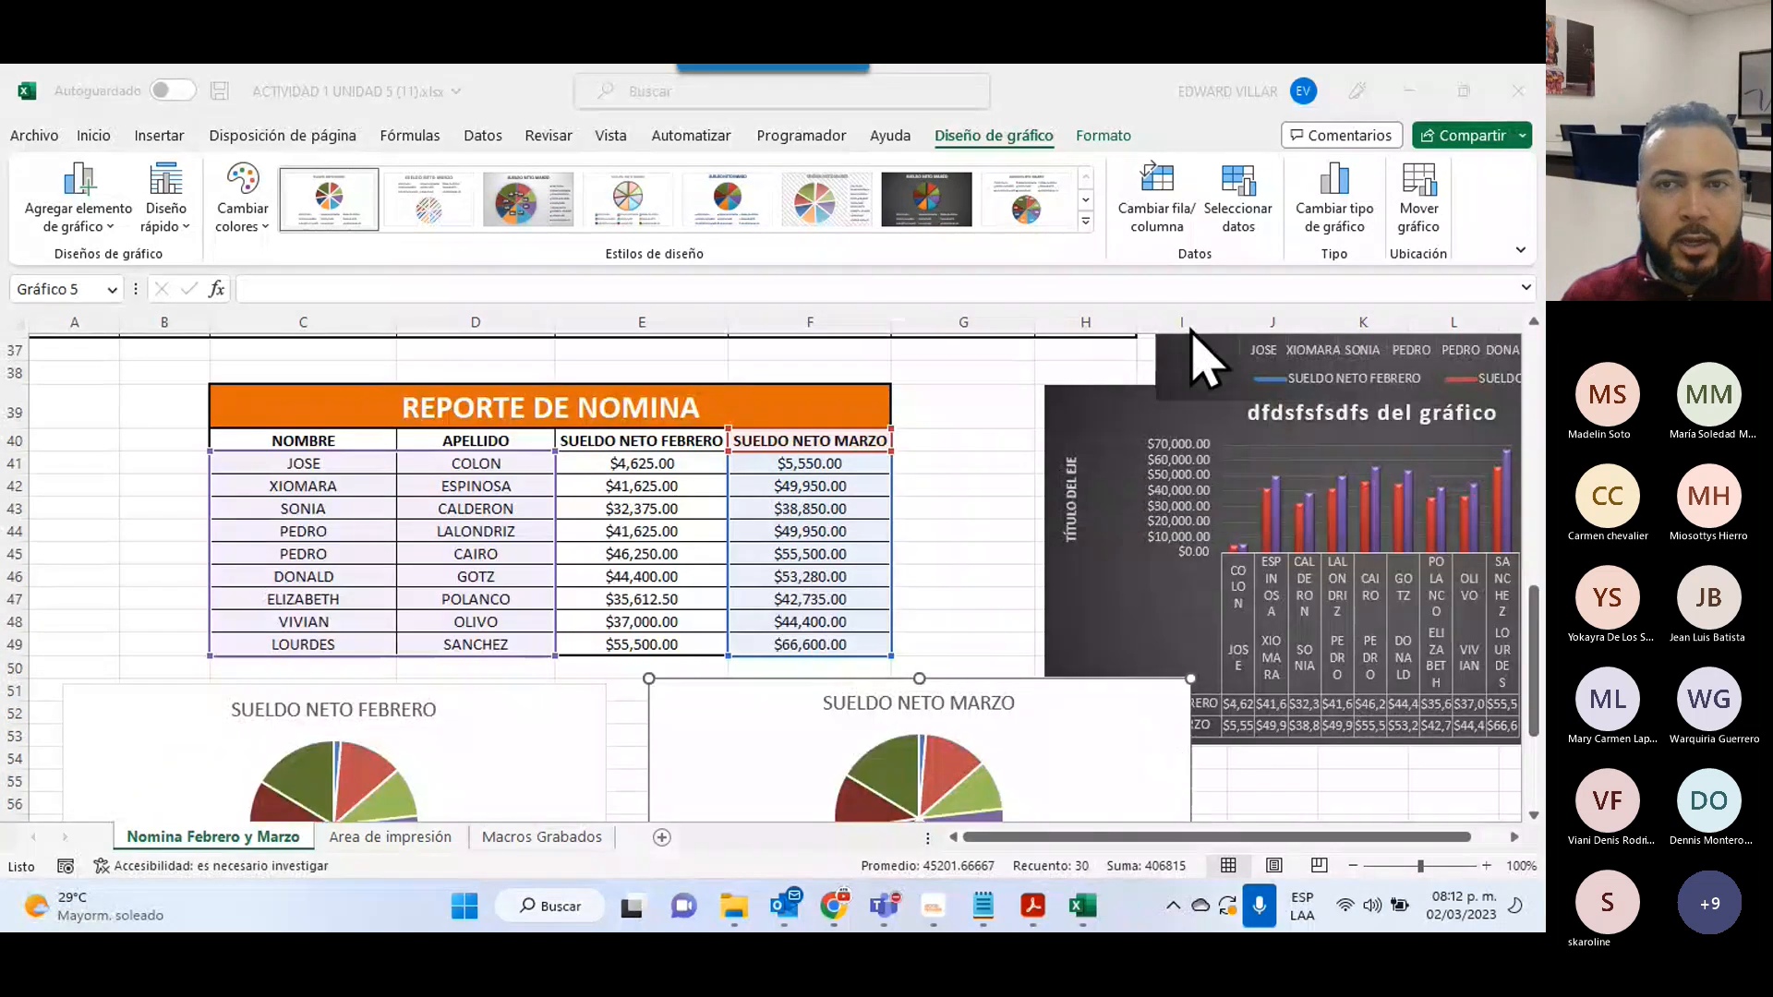
click(1107, 401)
drag(1107, 401, 1219, 499)
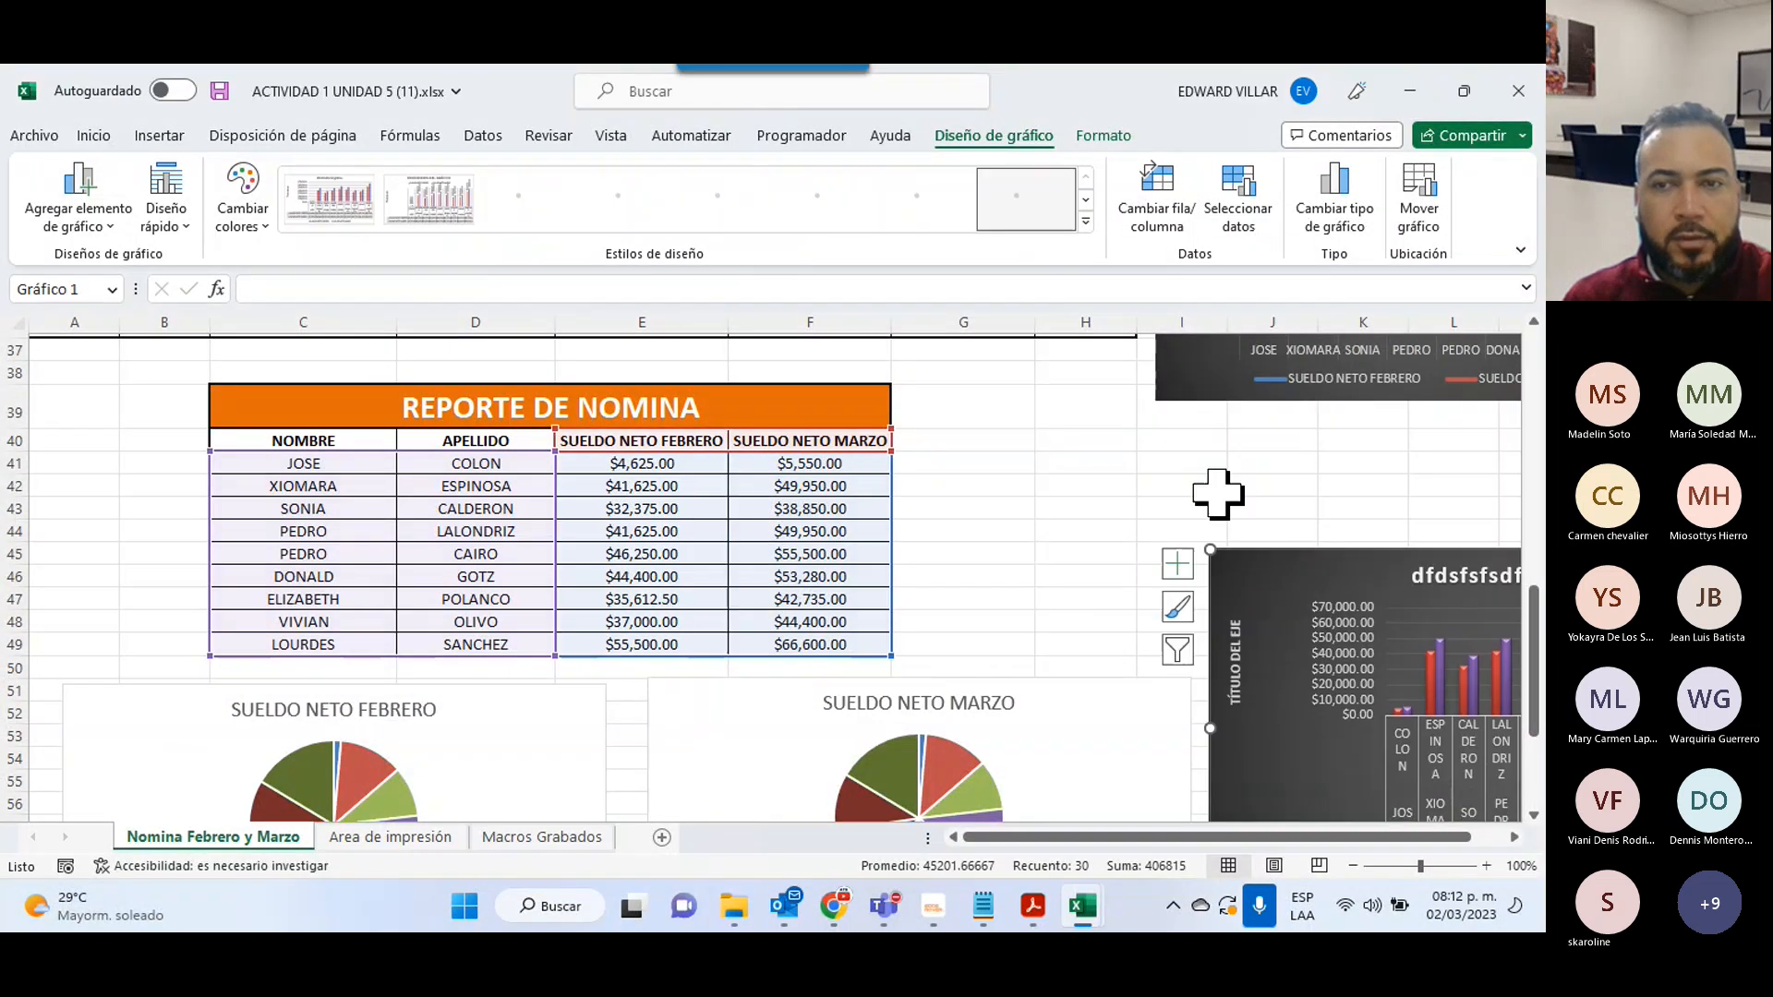
- Review the column, line and pie charts arranged around the REPORTE DE NOMINA table and the GRAFICOS instructions
click(1353, 865)
click(1353, 865)
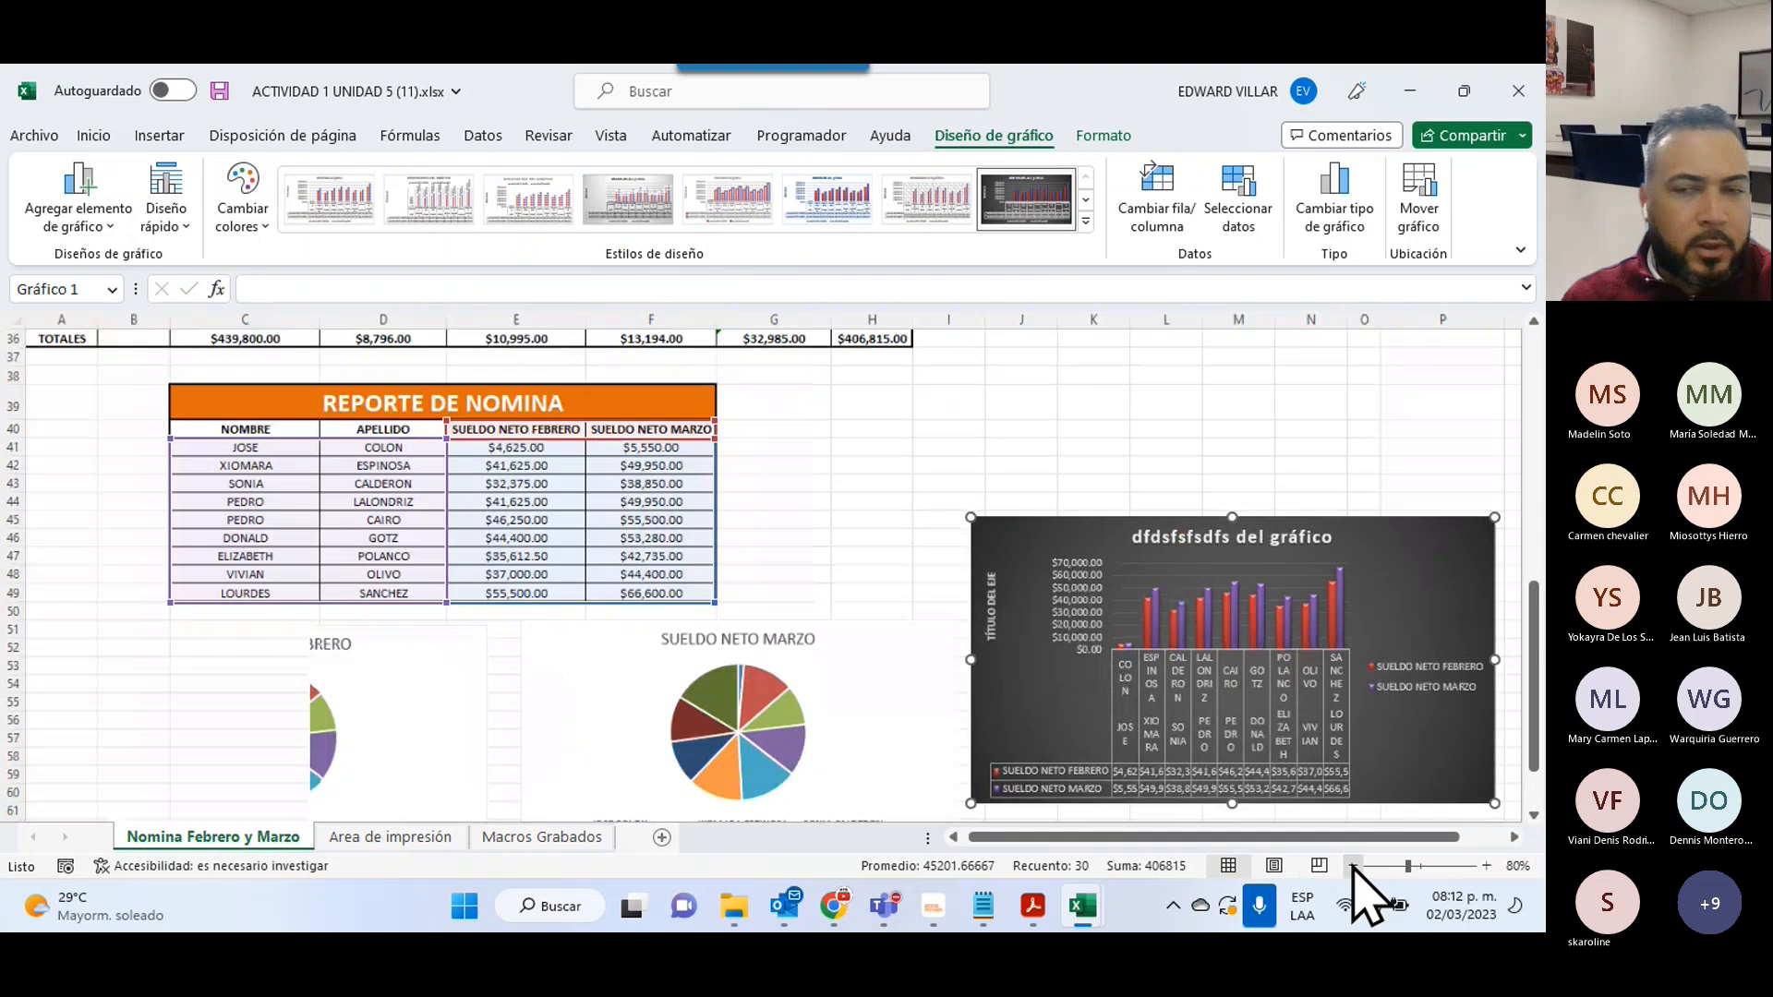
scroll(802, 462, down, 5)
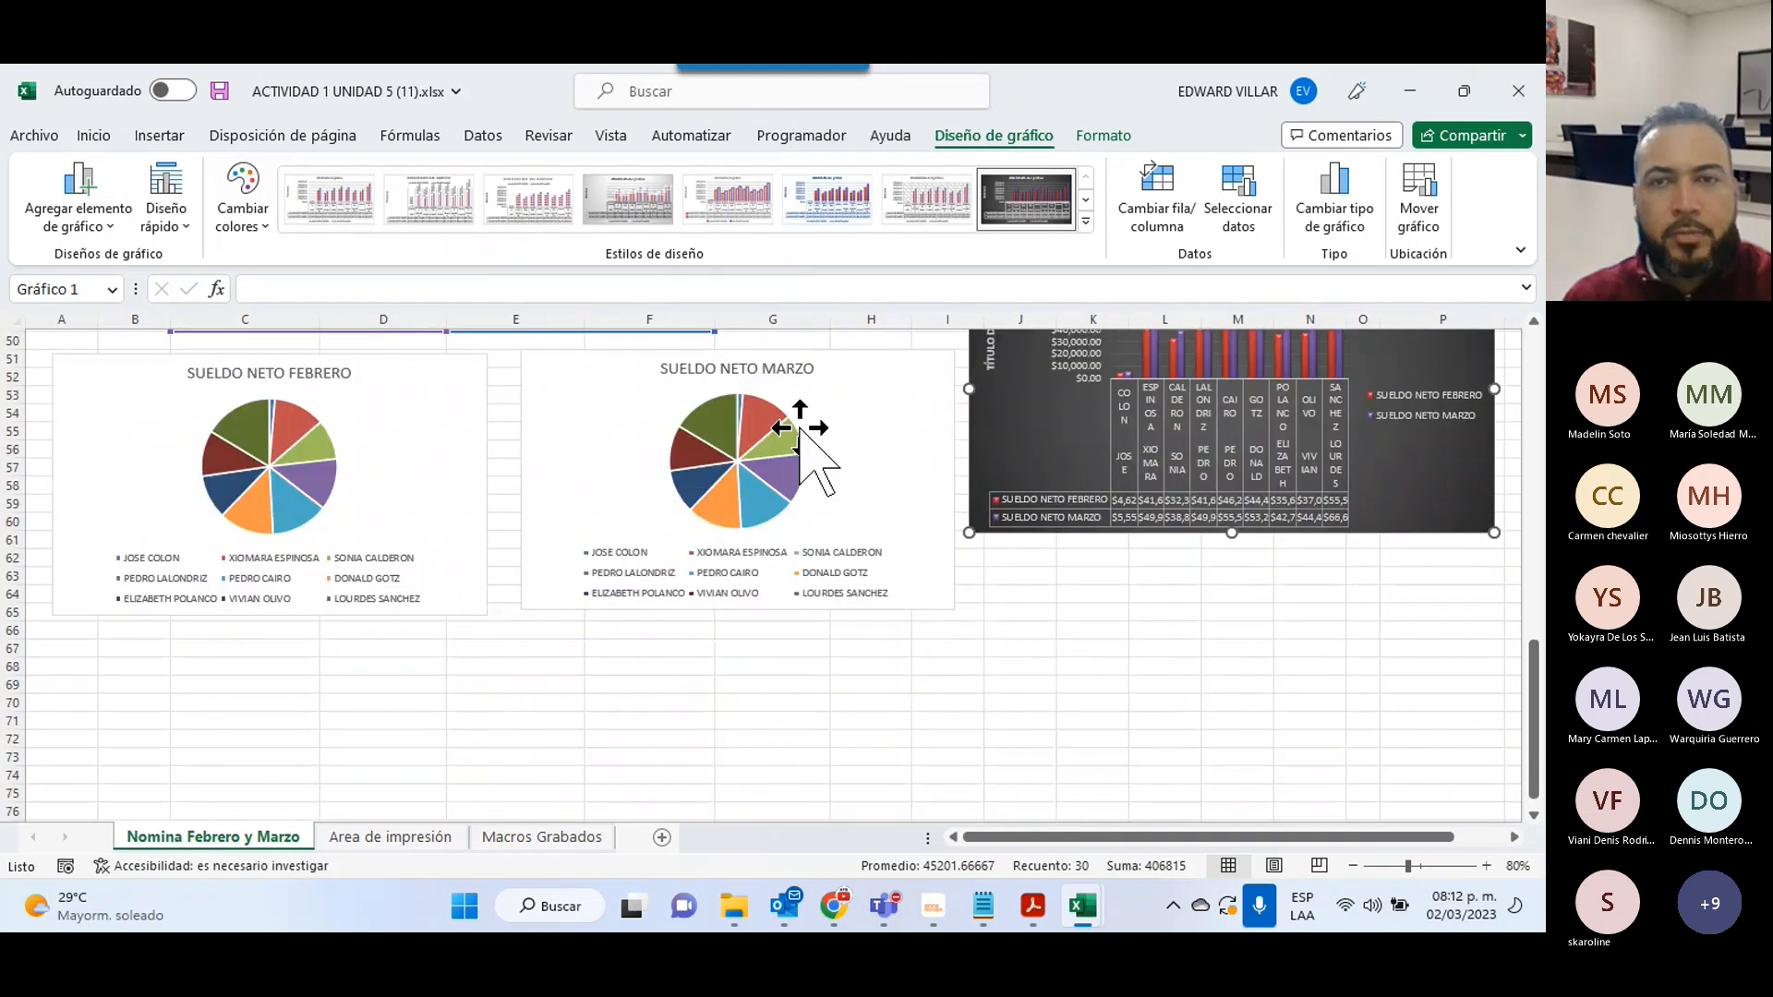
scroll(799, 427, up, 16)
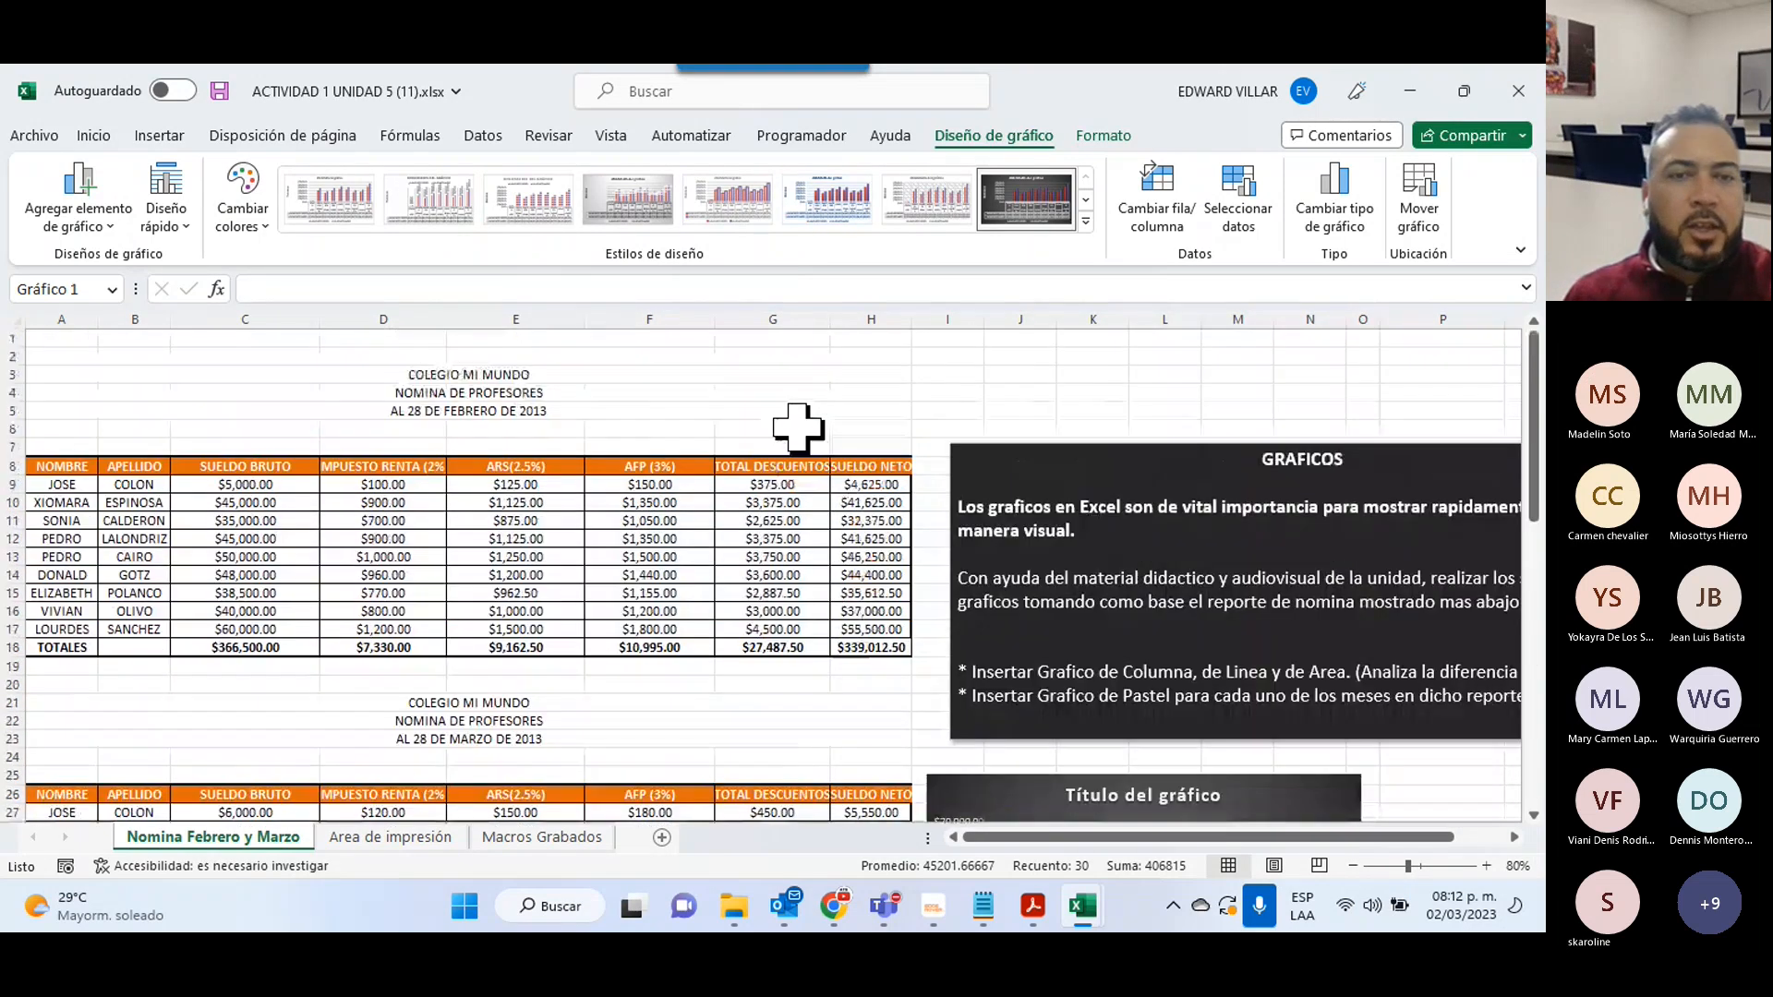
scroll(794, 434, down, 2)
scroll(788, 441, down, 9)
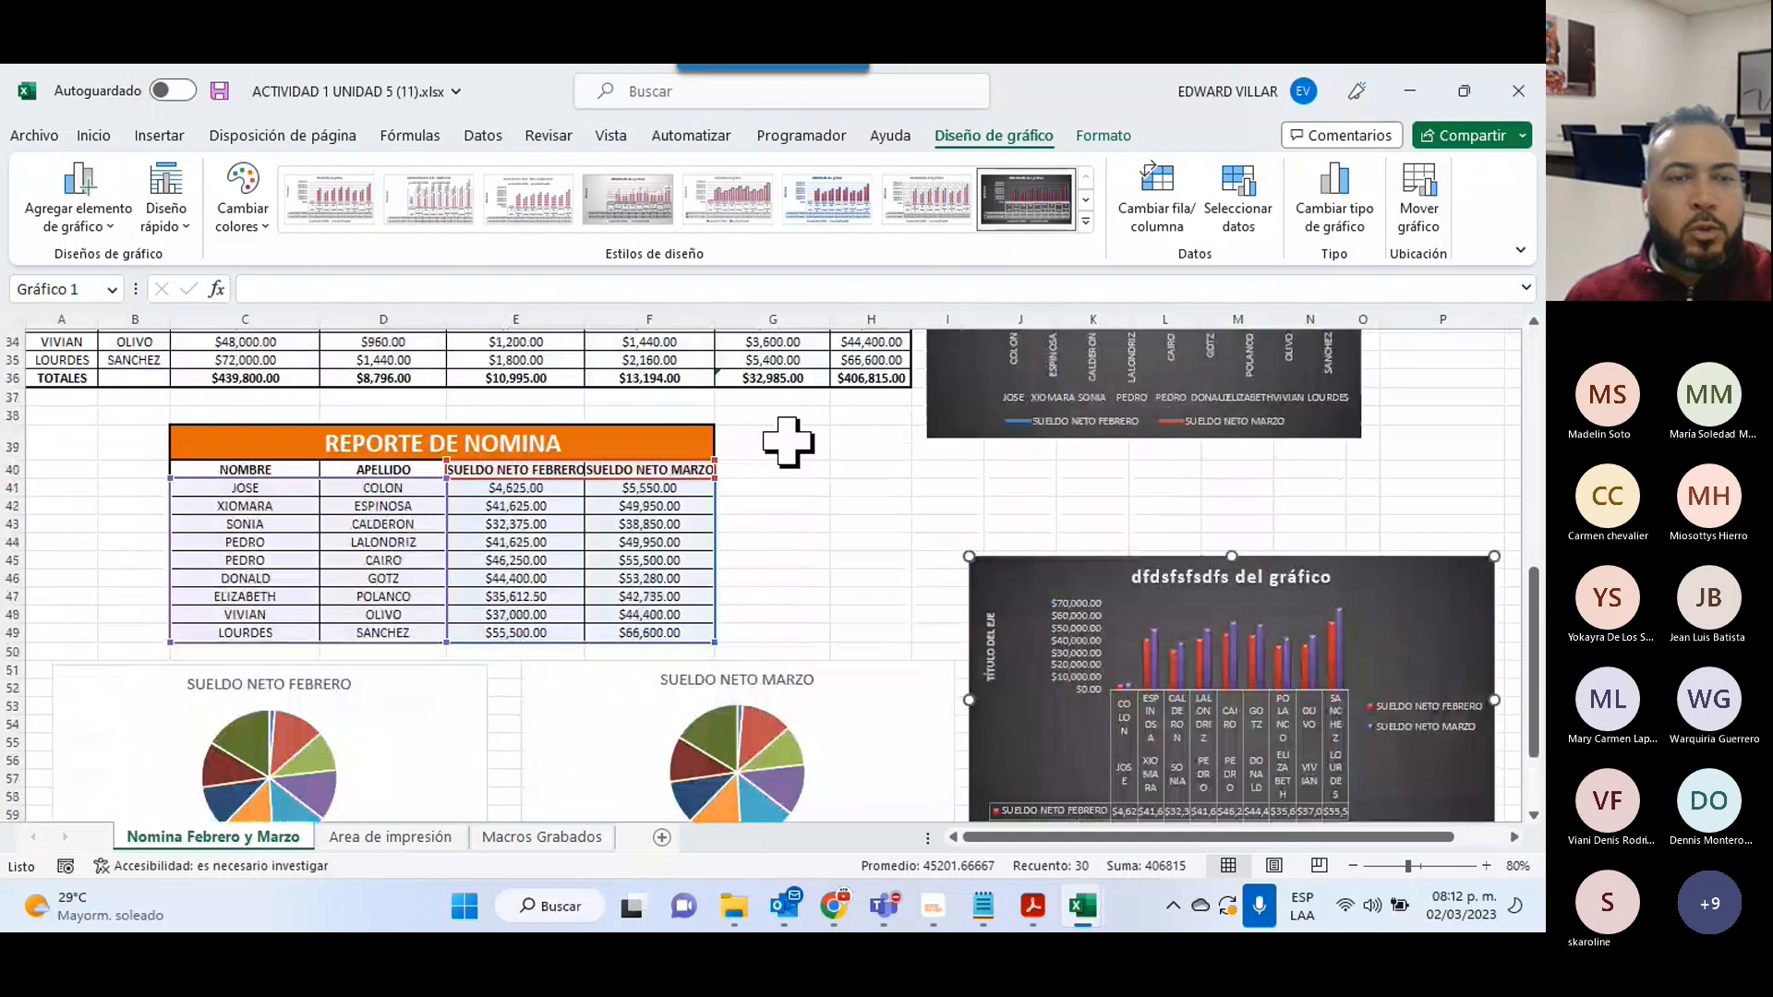
- Open the Area de impresión sheet and look over its February and March payroll tables
click(337, 837)
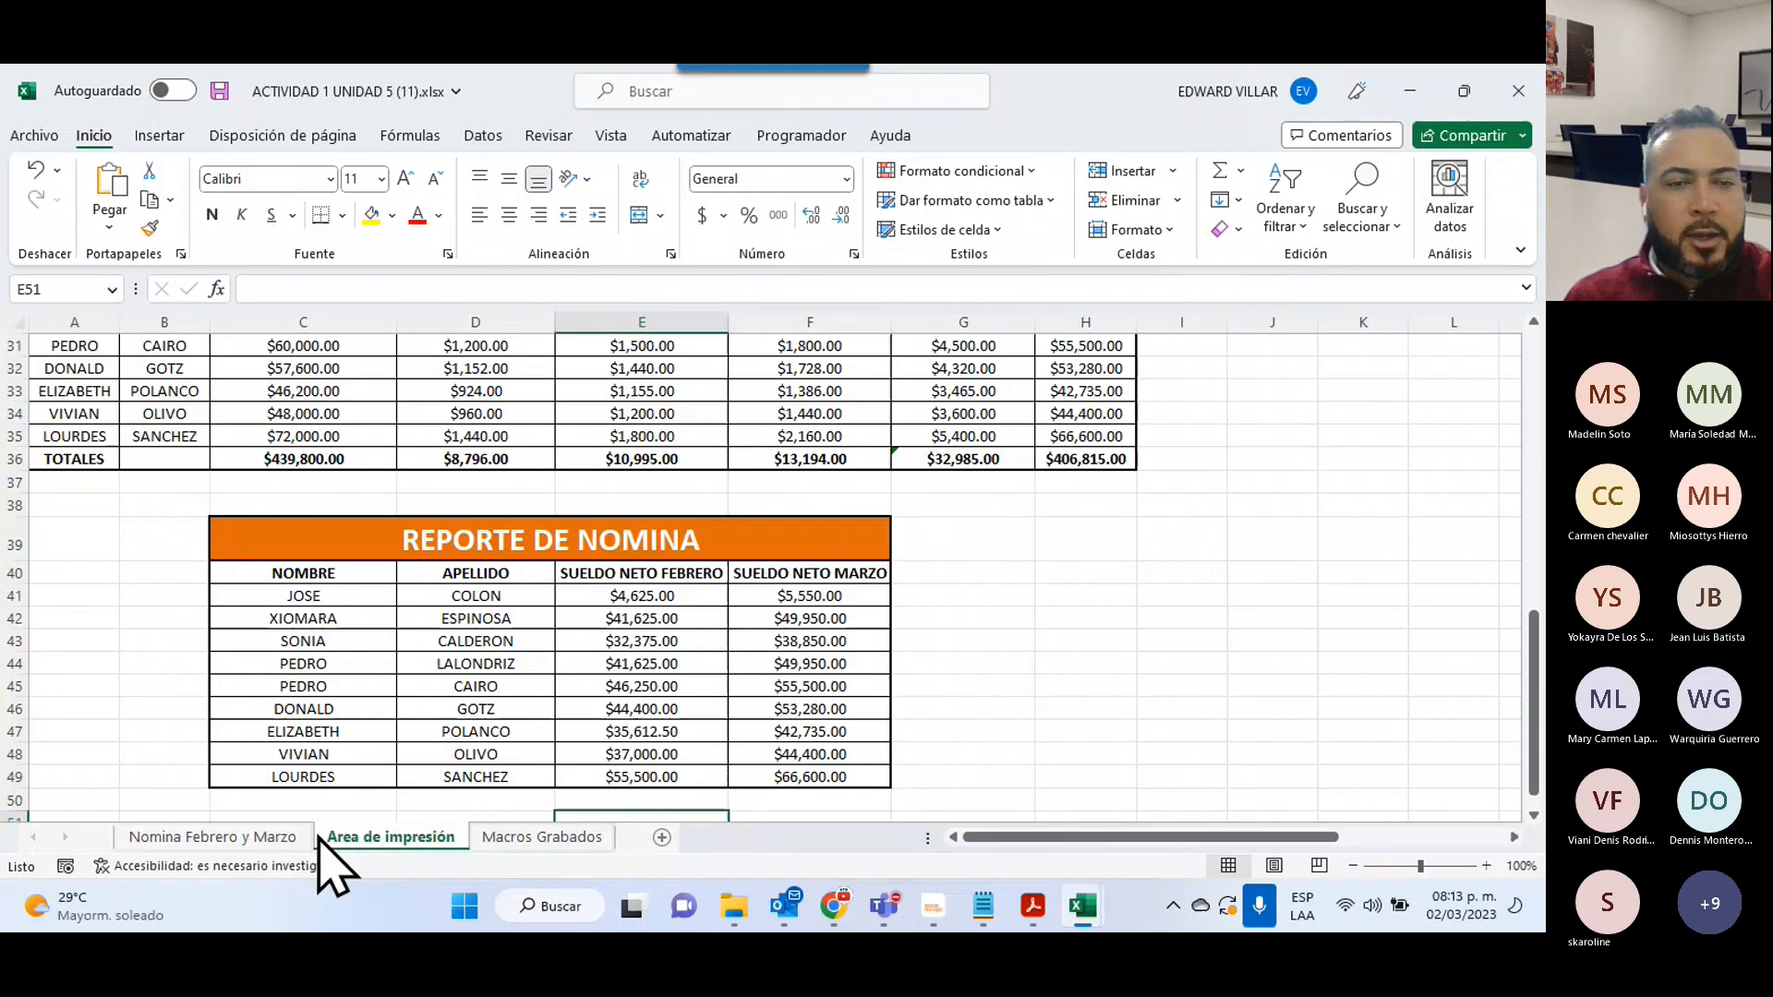
scroll(1145, 729, up, 2)
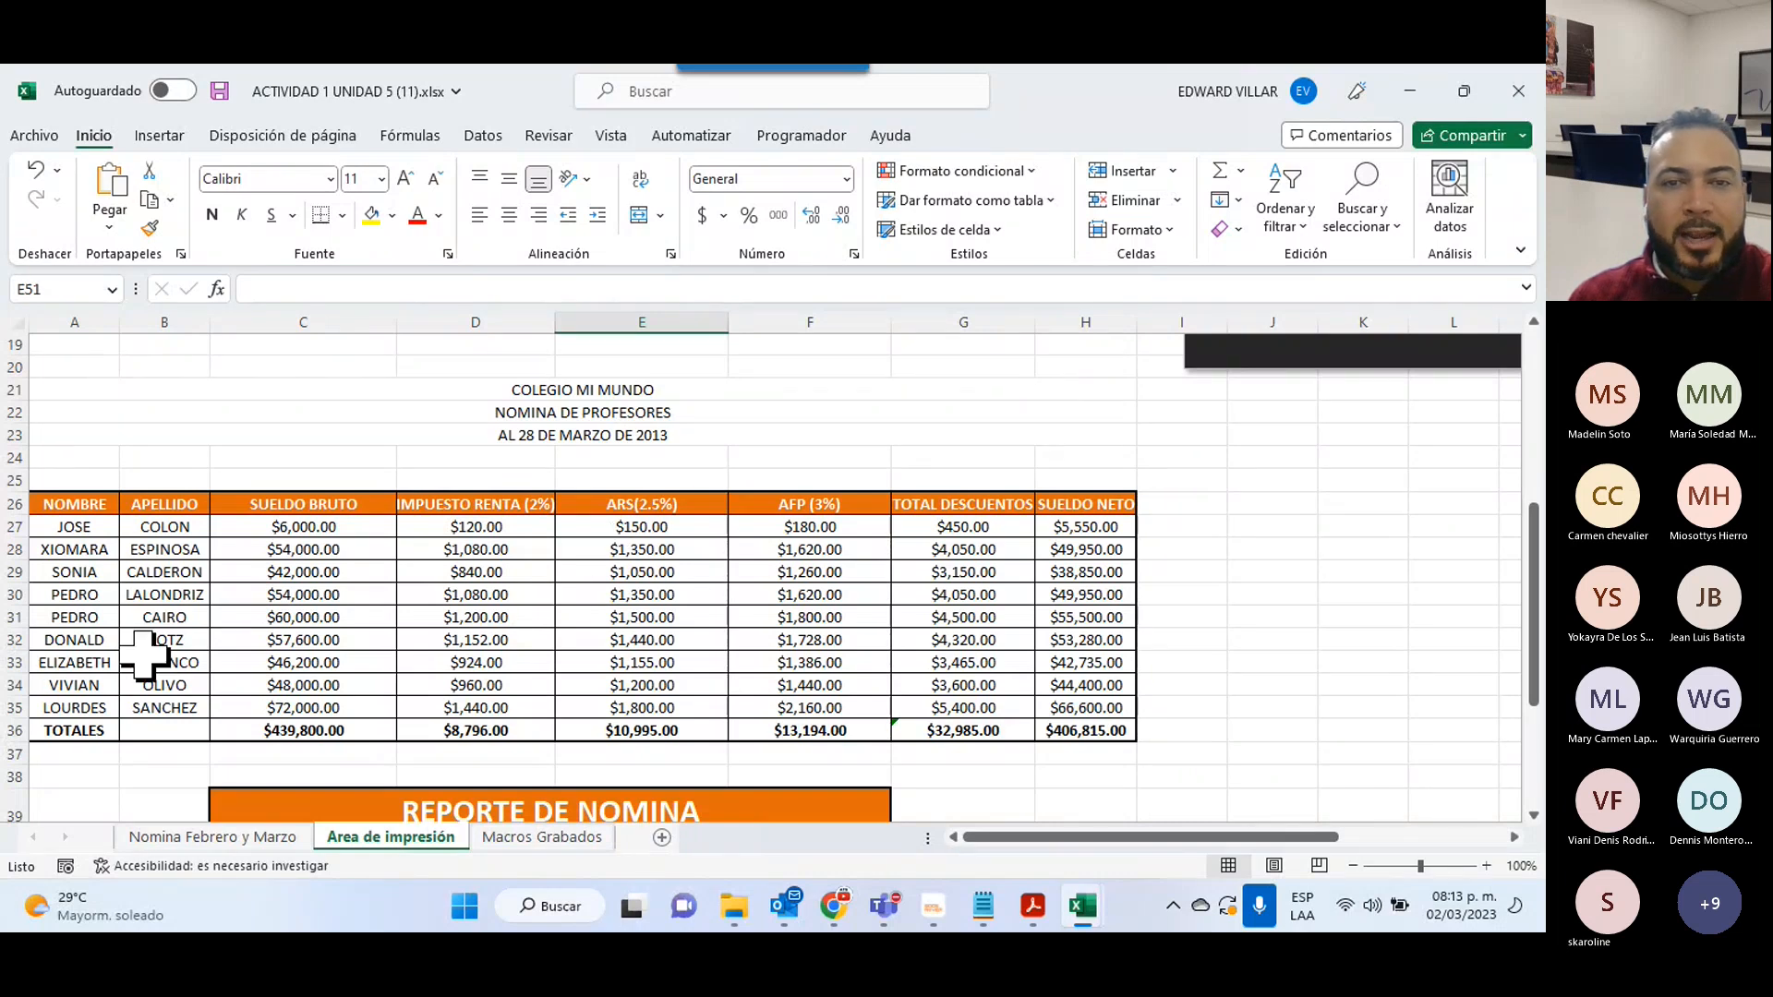
scroll(918, 664, down, 8)
scroll(918, 664, up, 7)
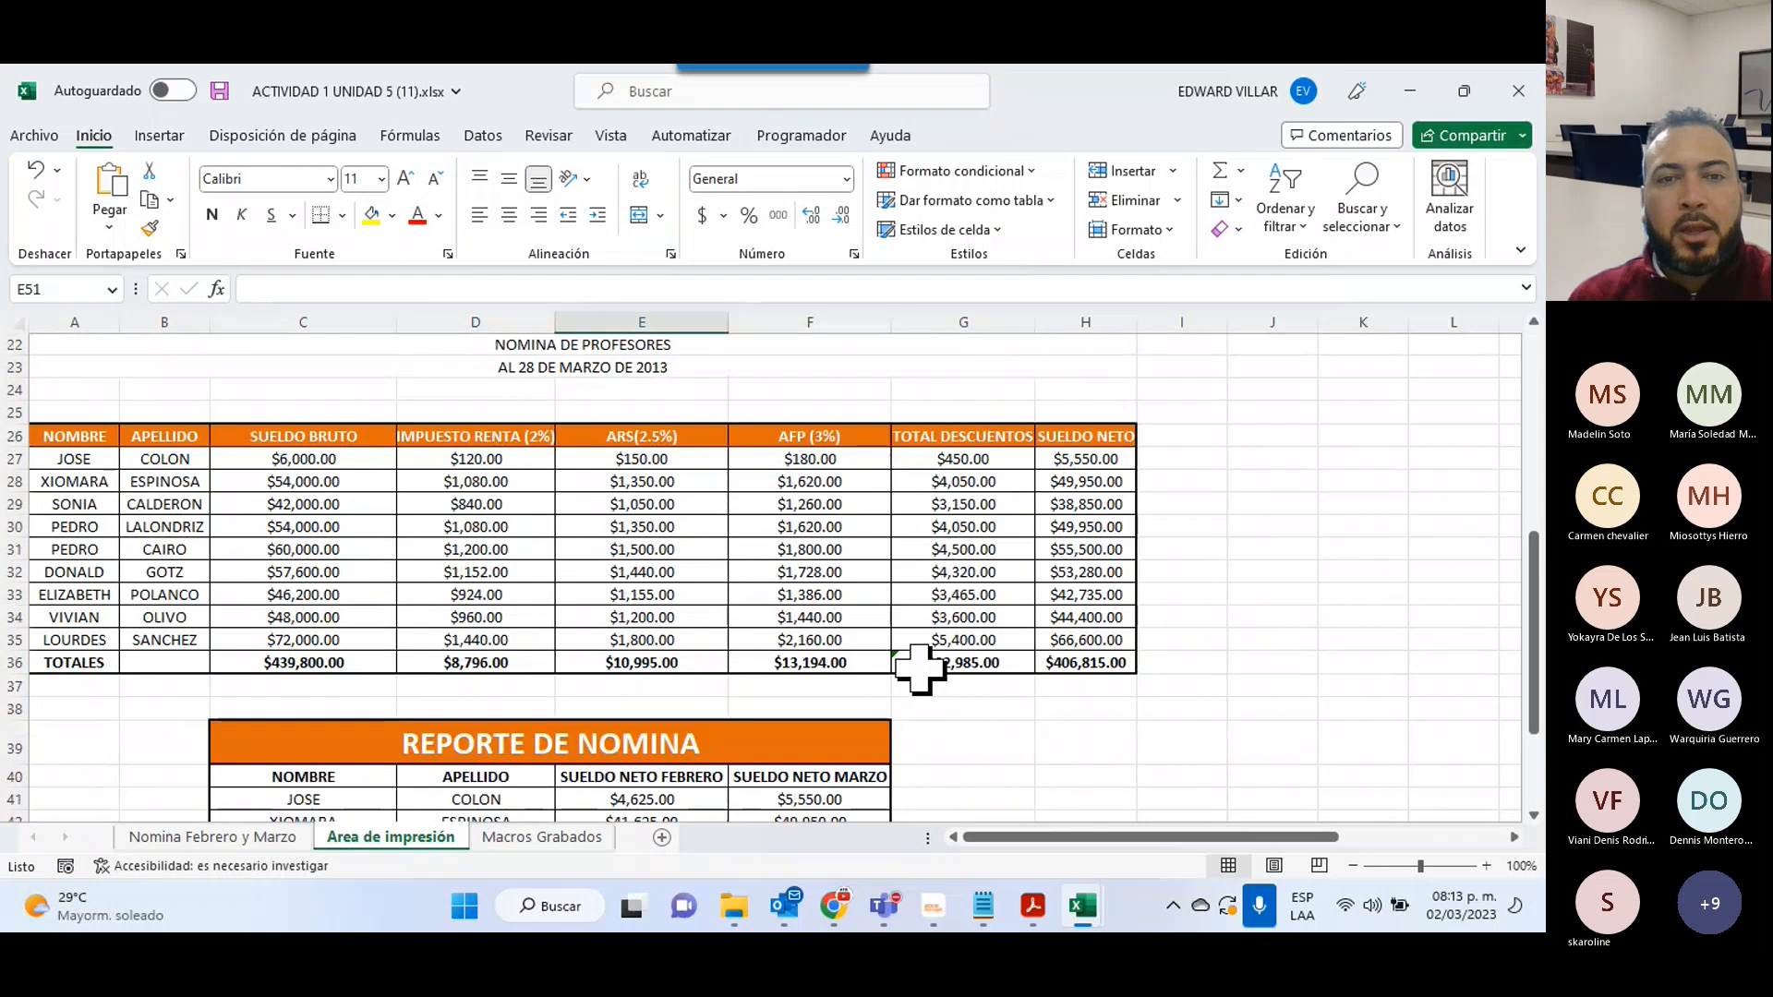
scroll(918, 665, up, 7)
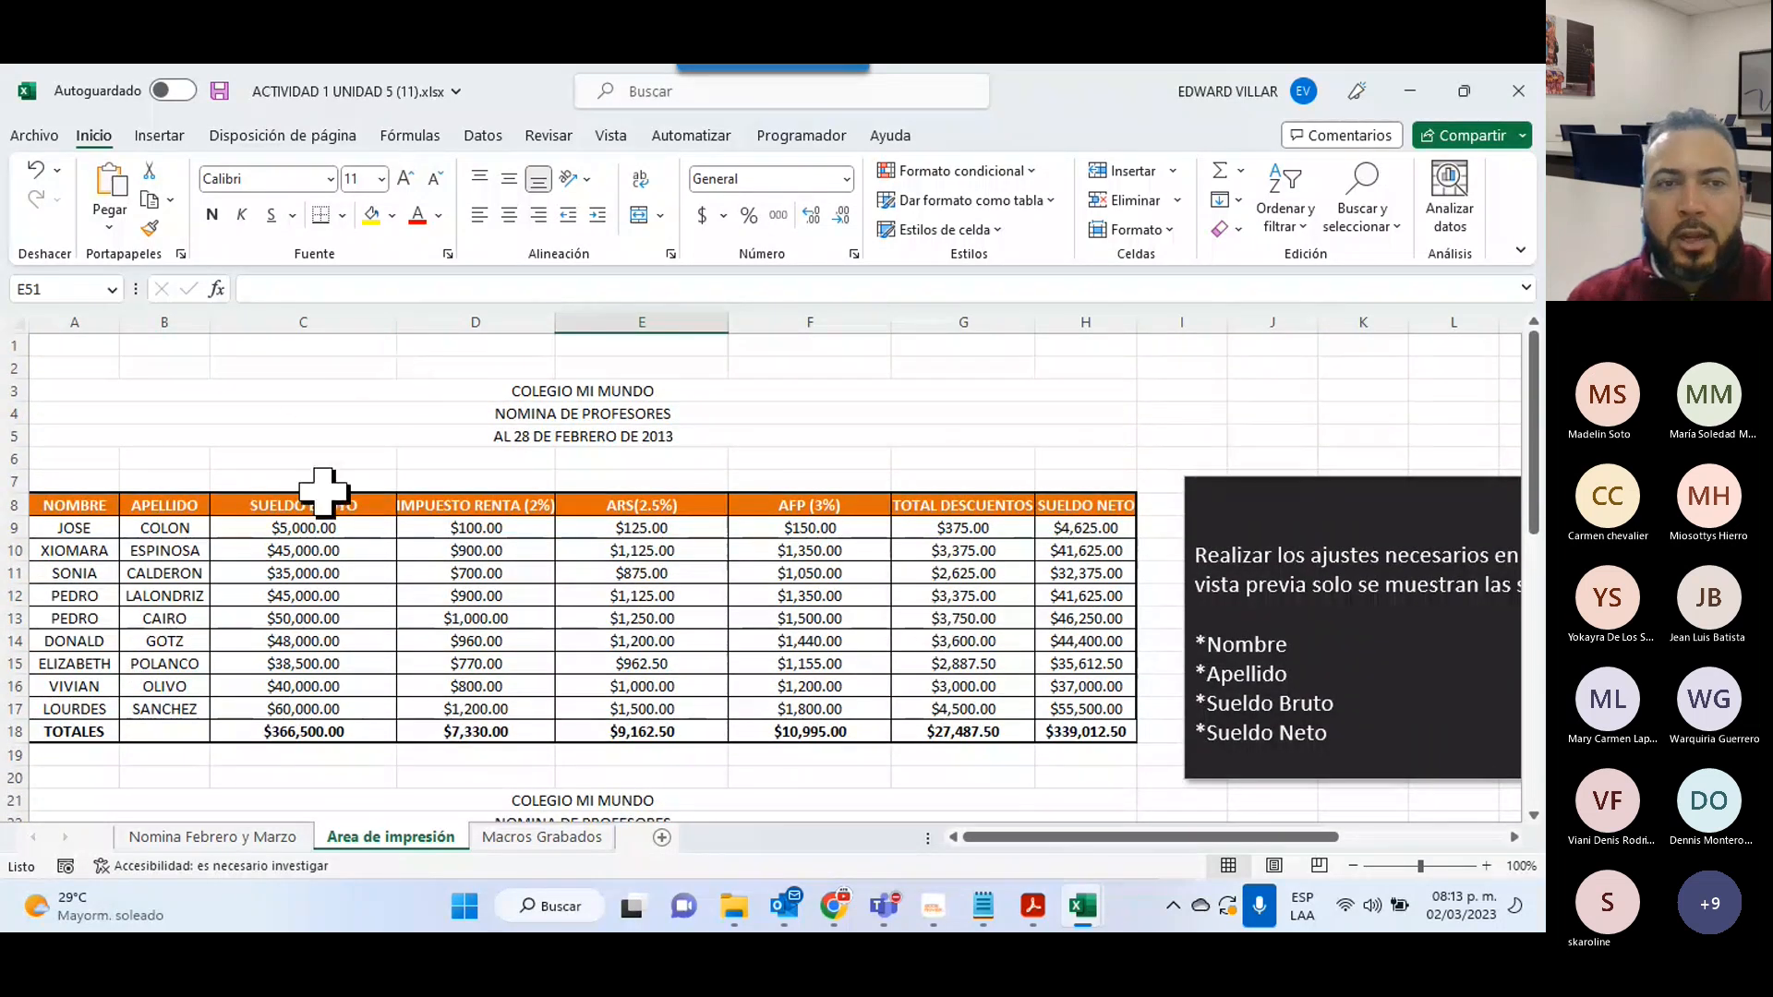
- Select the February payroll range A8:D18, check the print preview and its print scope options, and return to the sheet with cell C2 selected
drag(96, 507, 514, 725)
click(33, 135)
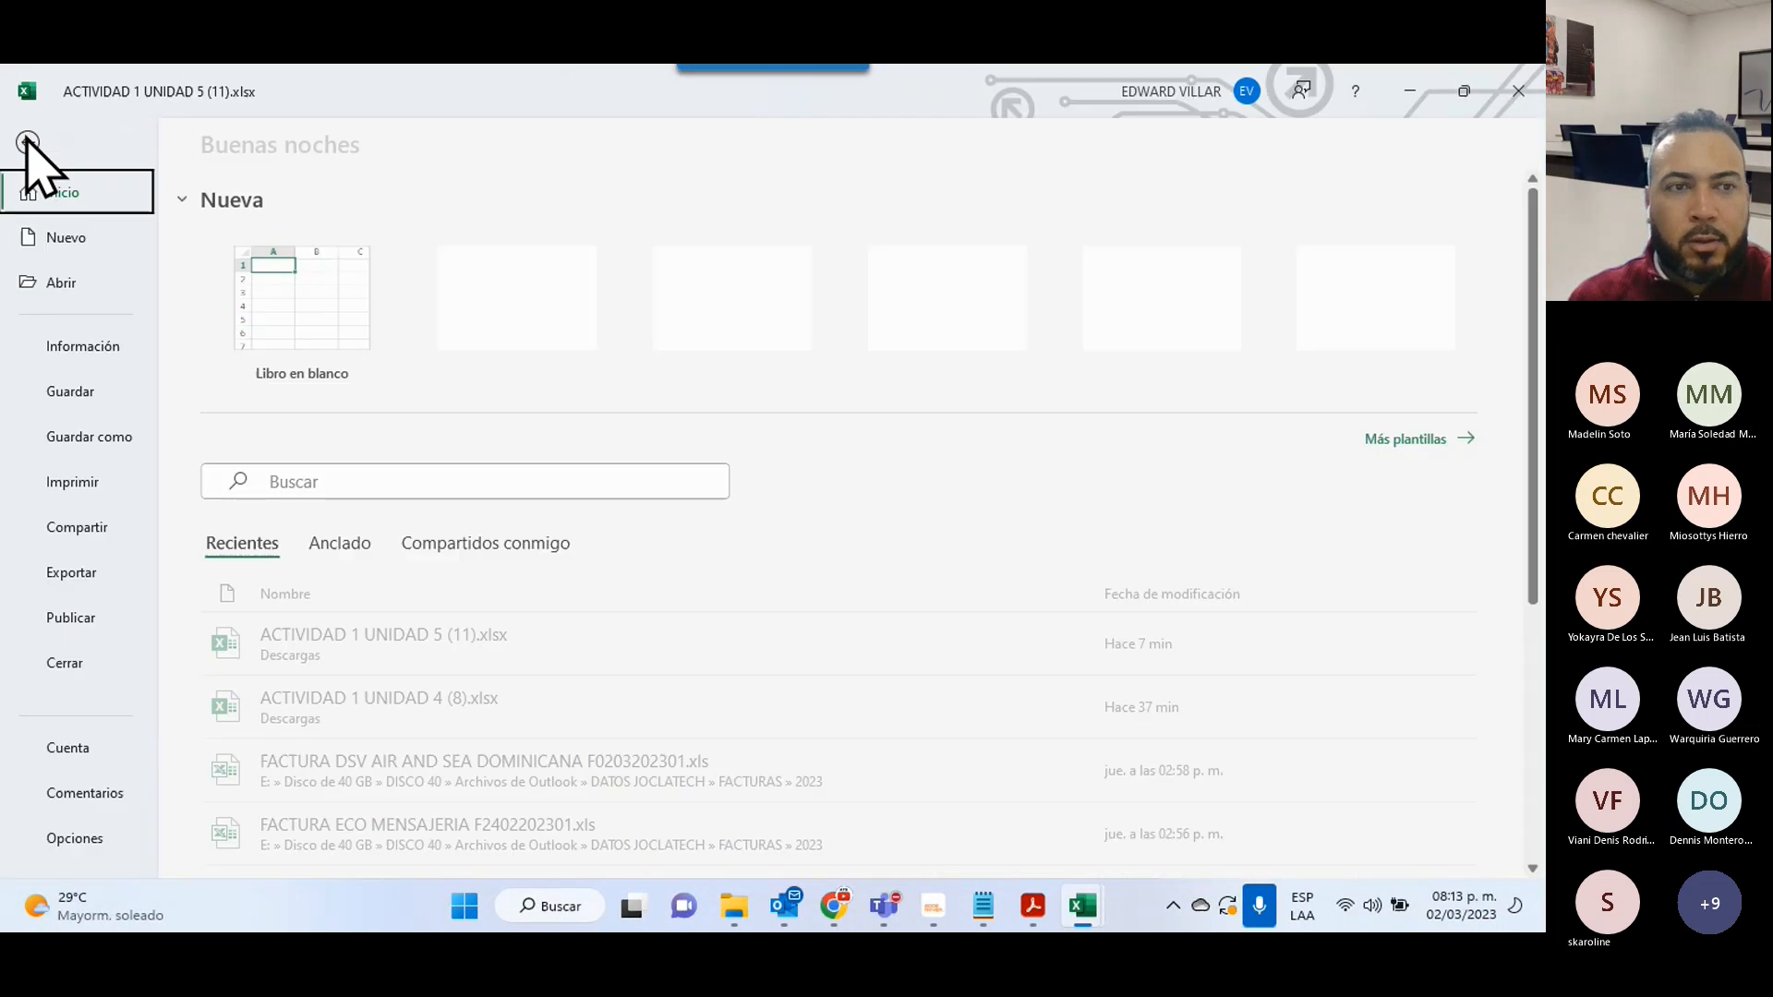
click(79, 482)
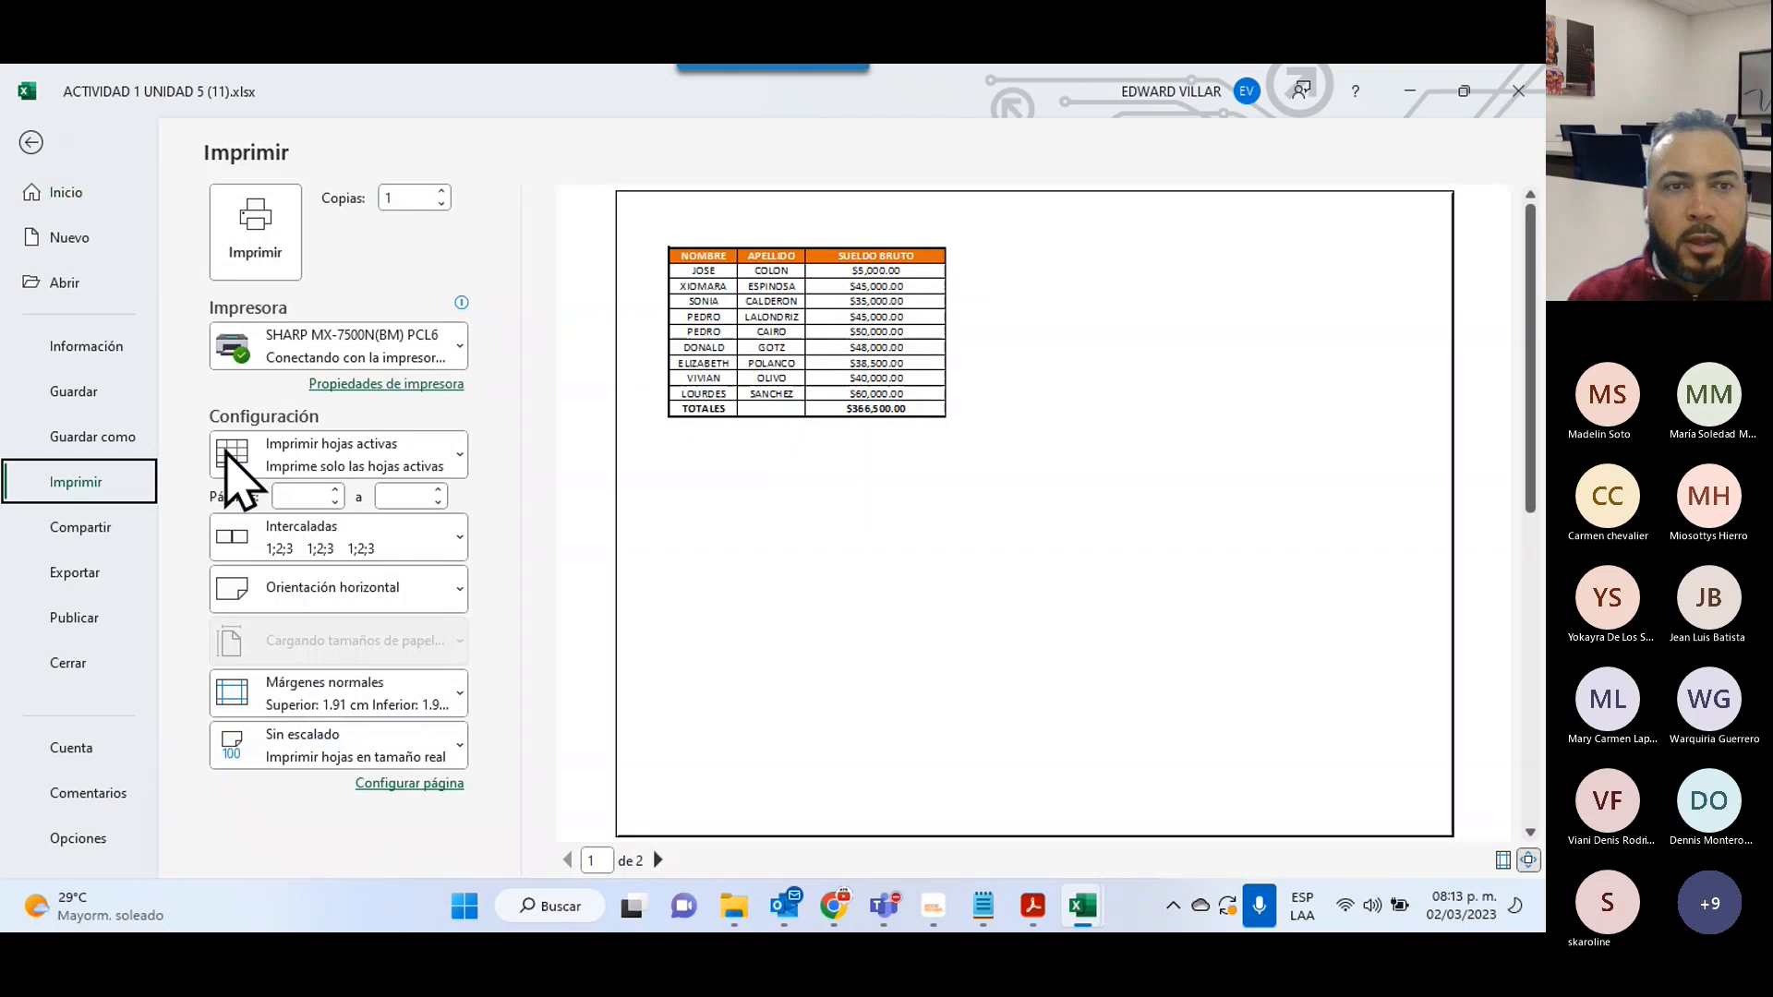
click(354, 479)
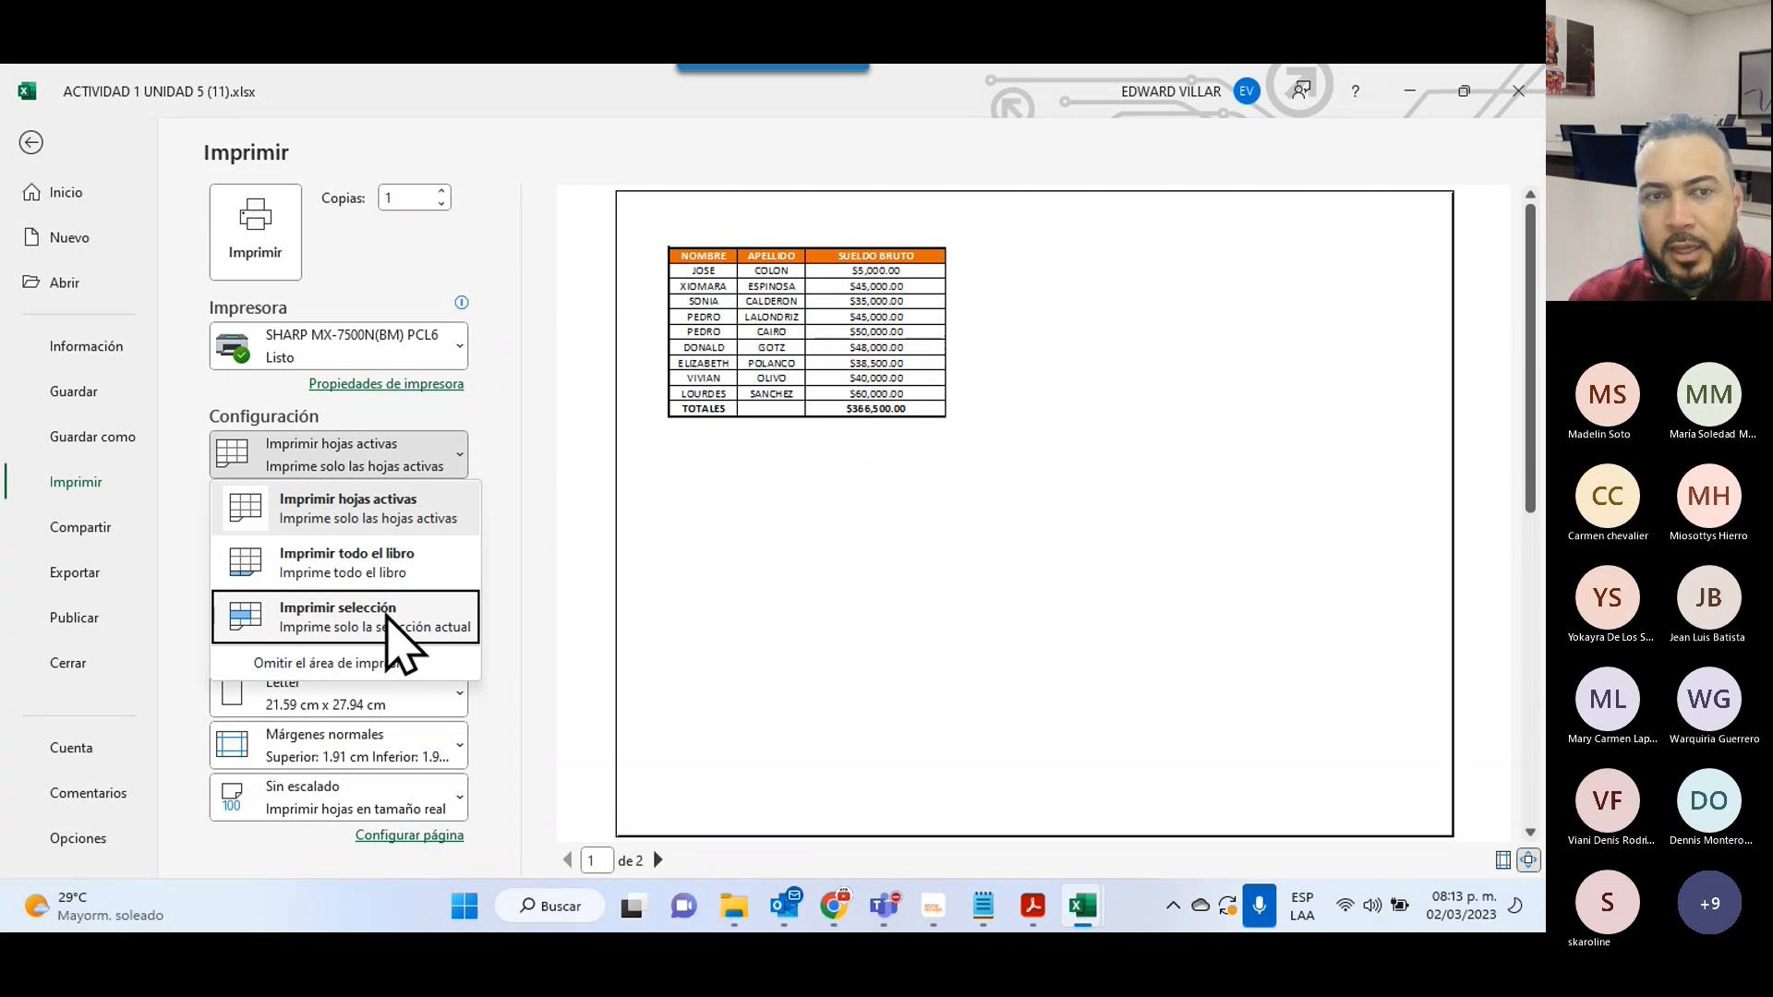
click(32, 148)
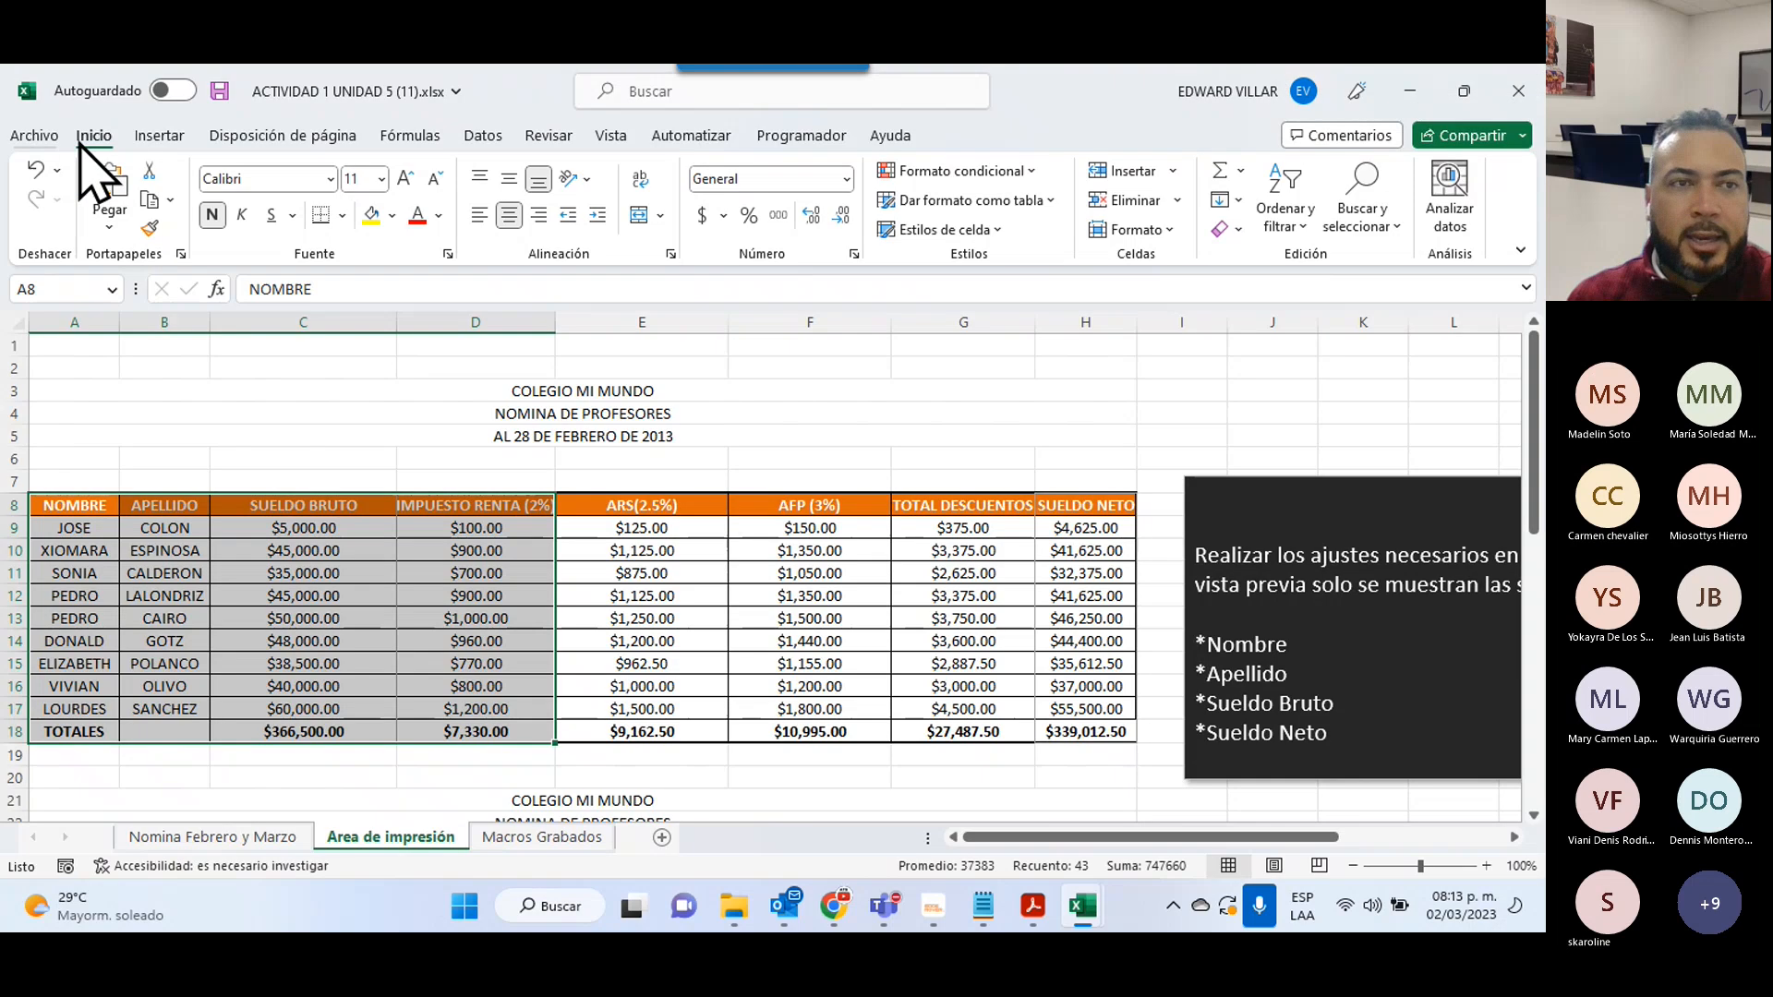
click(38, 138)
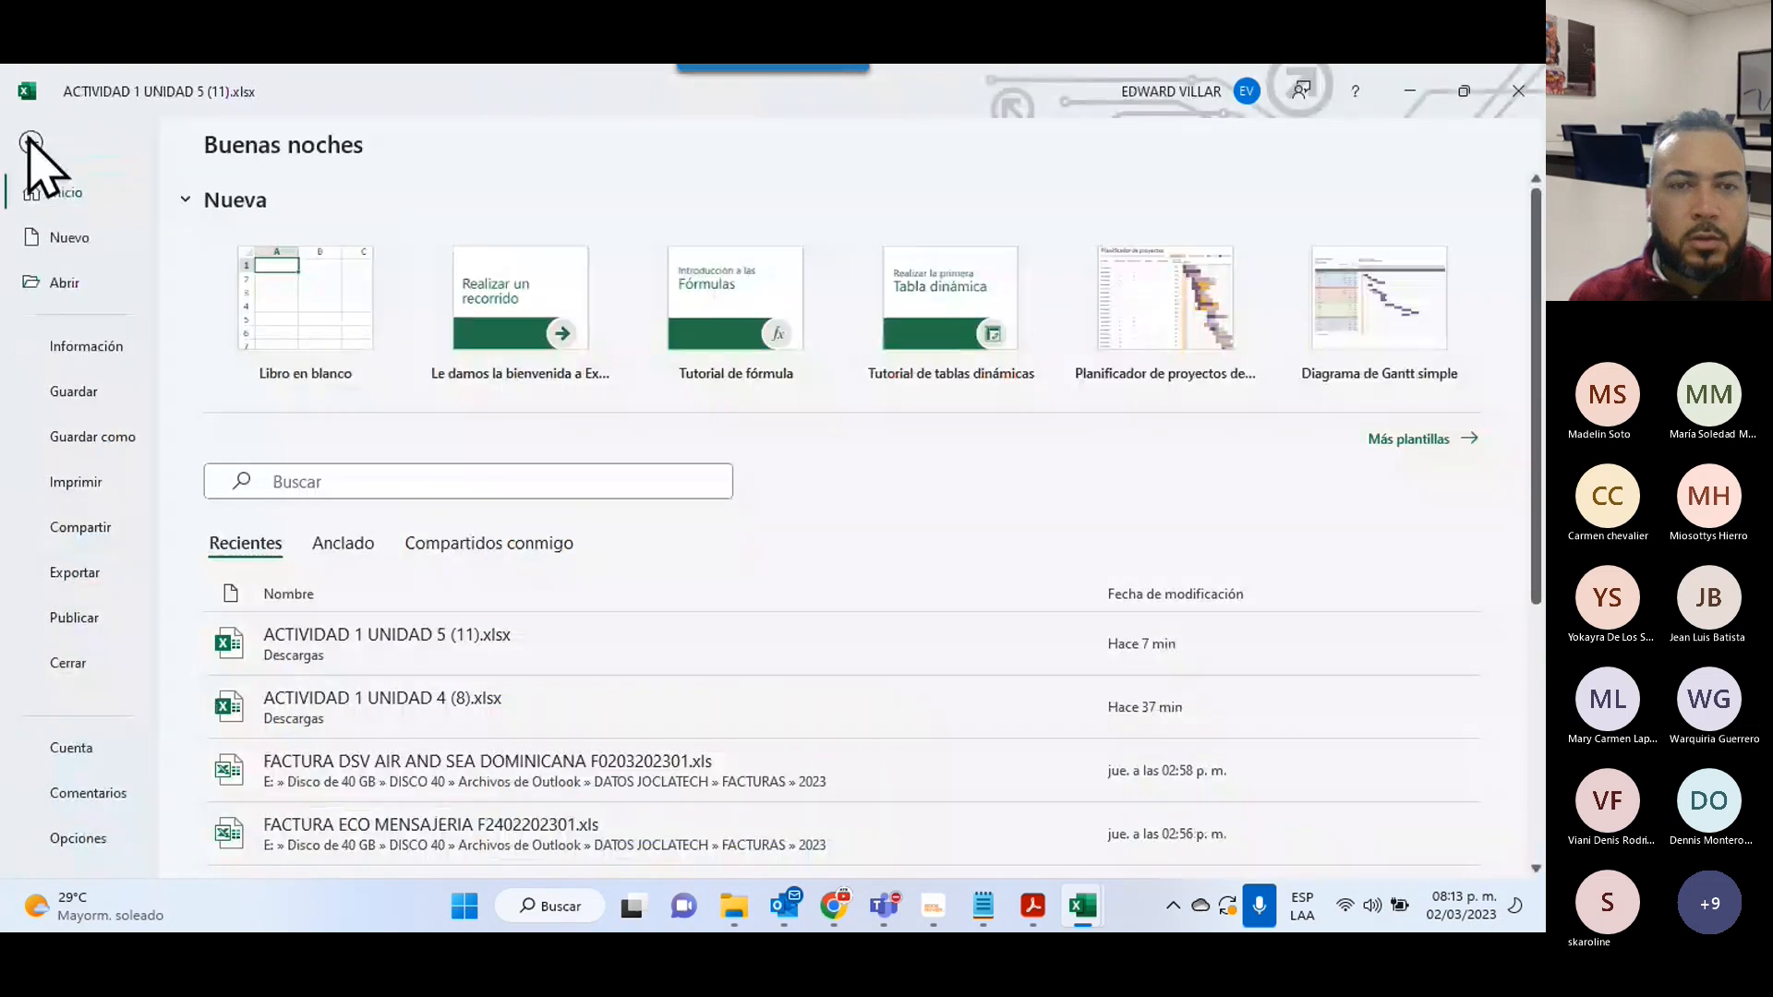
click(32, 148)
click(268, 368)
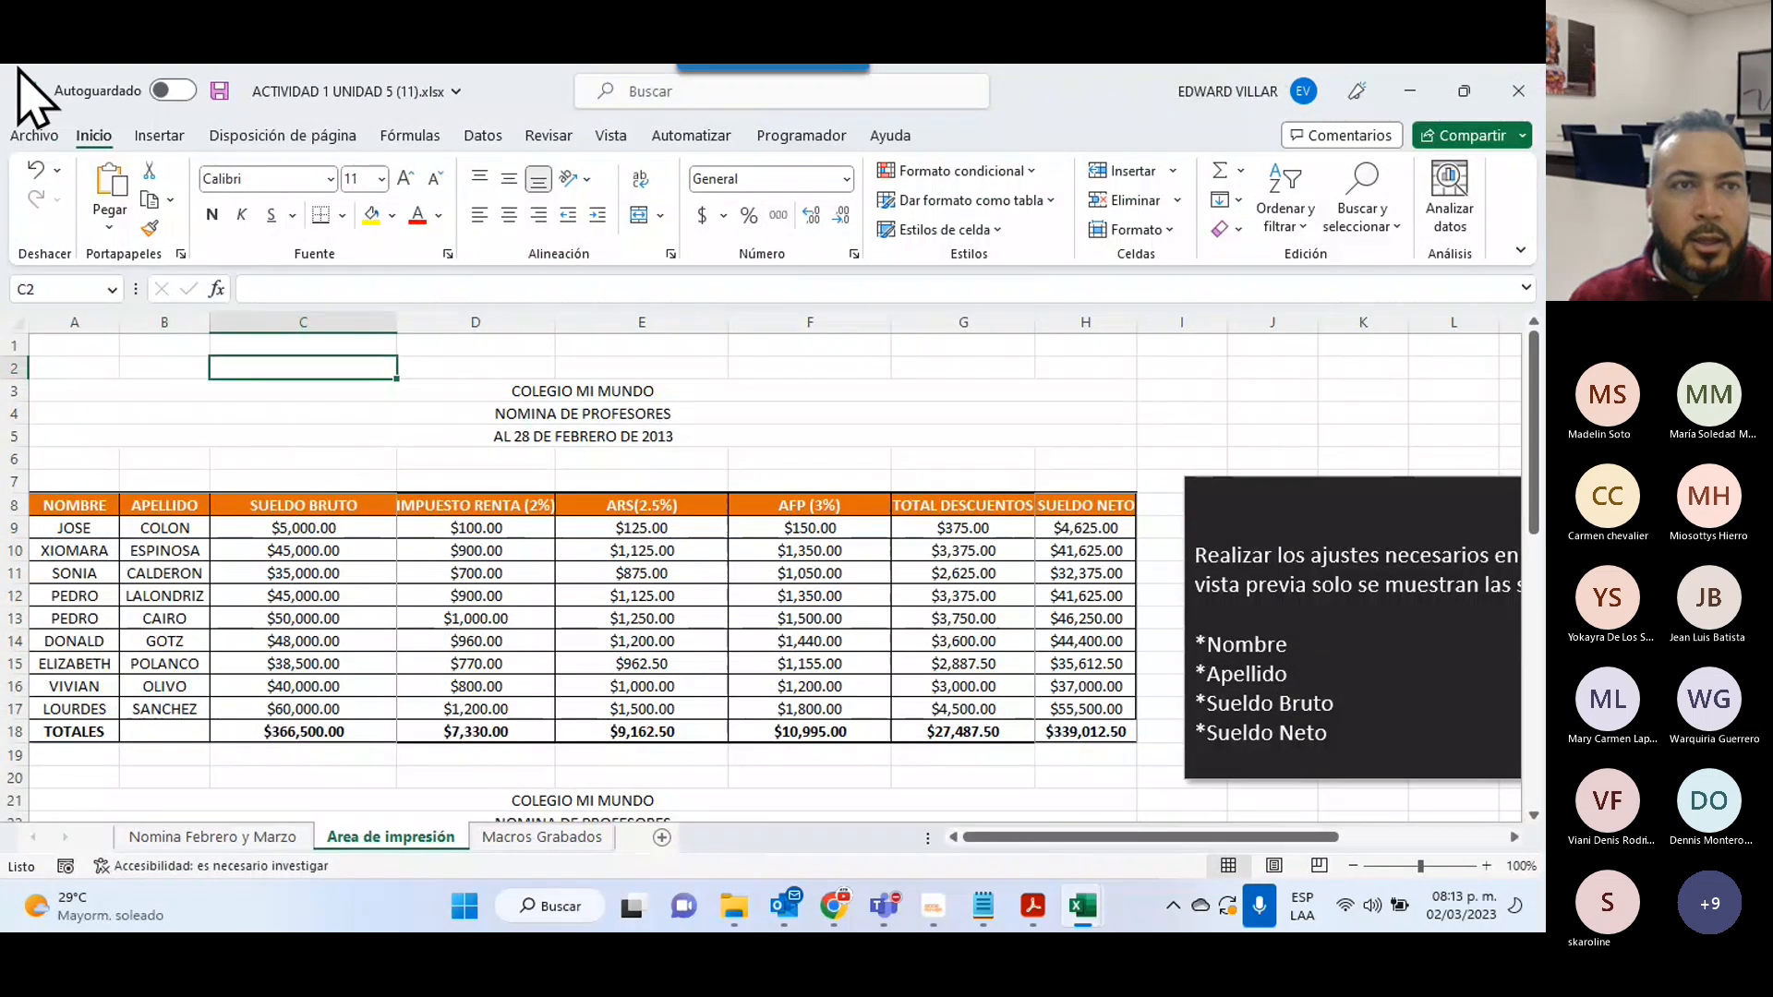
- Preview the printout of the Area de impresión sheet and compare its pages, then return to the sheet
click(46, 135)
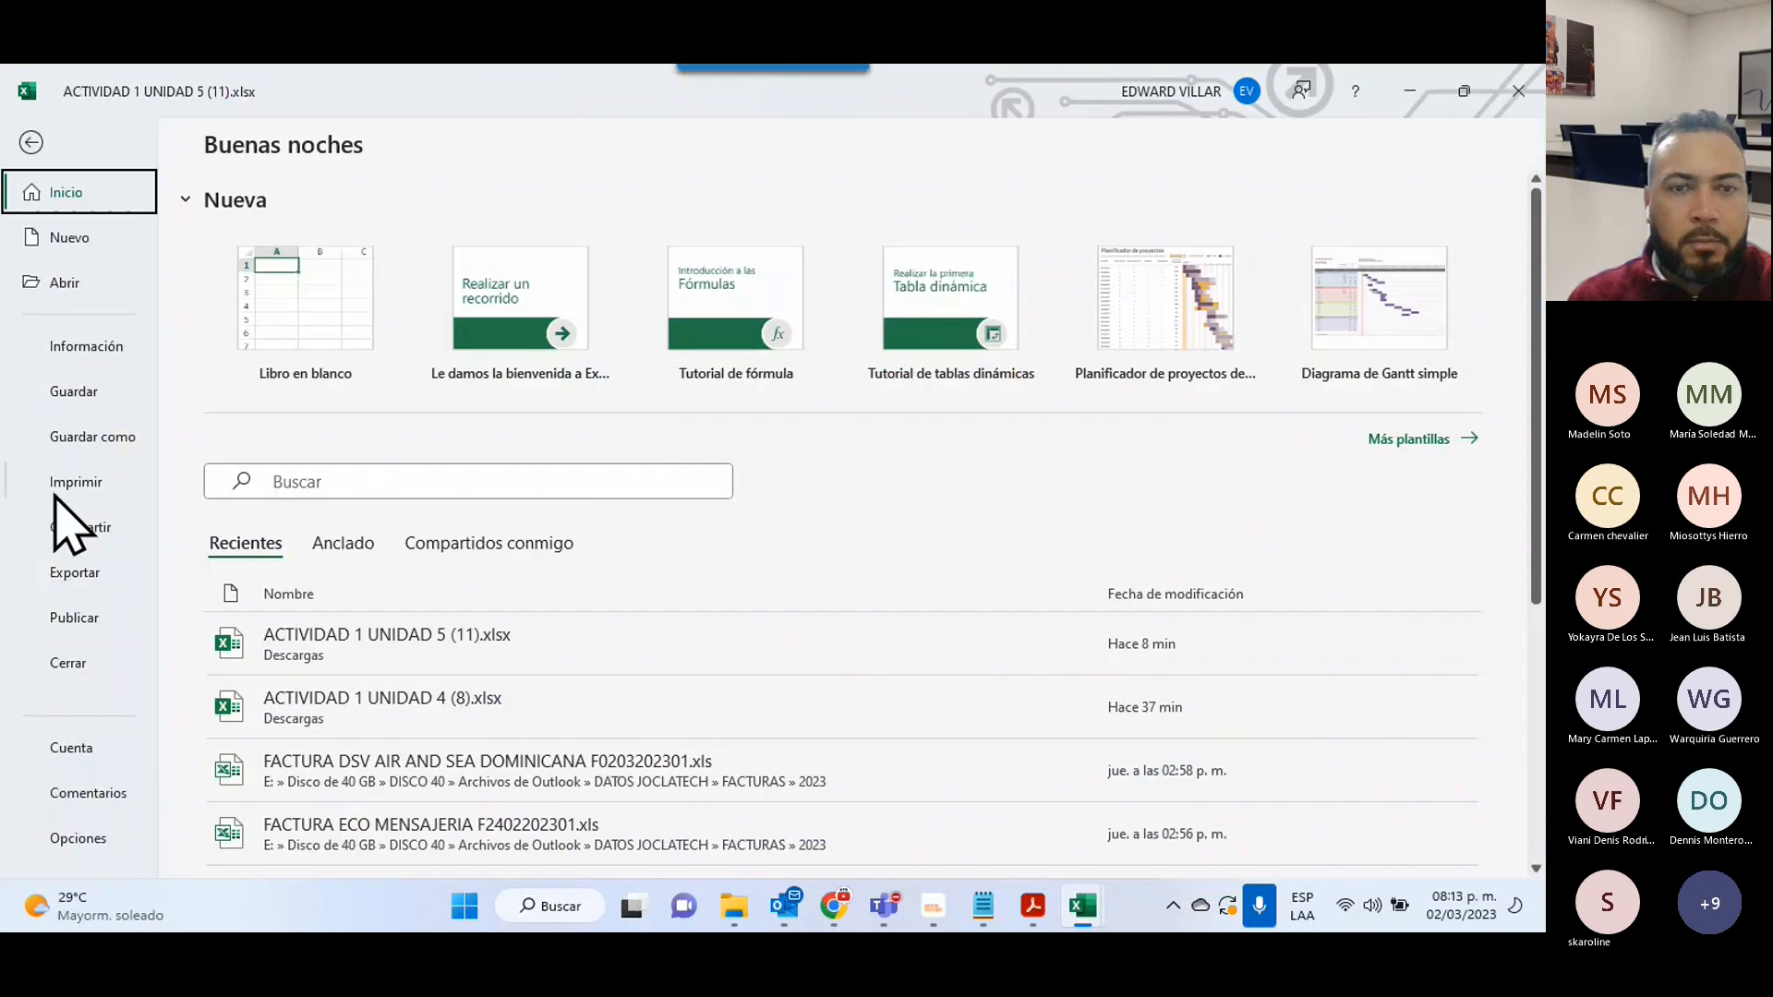
click(72, 482)
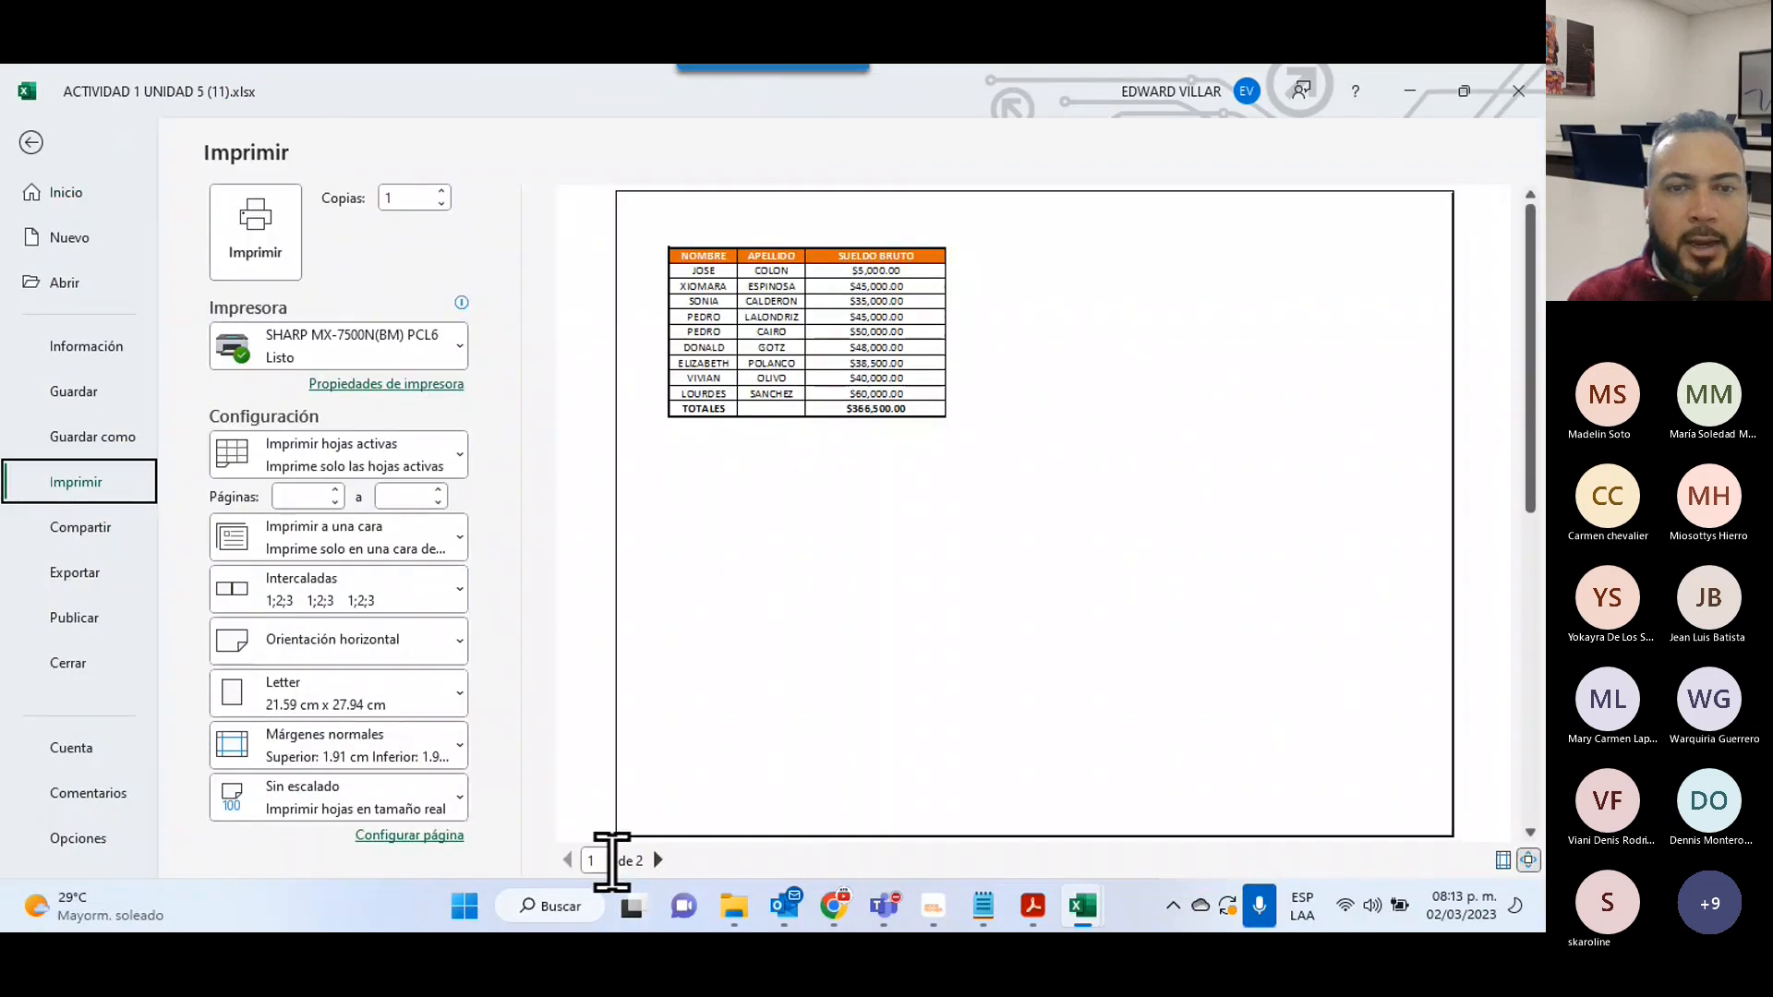
click(658, 859)
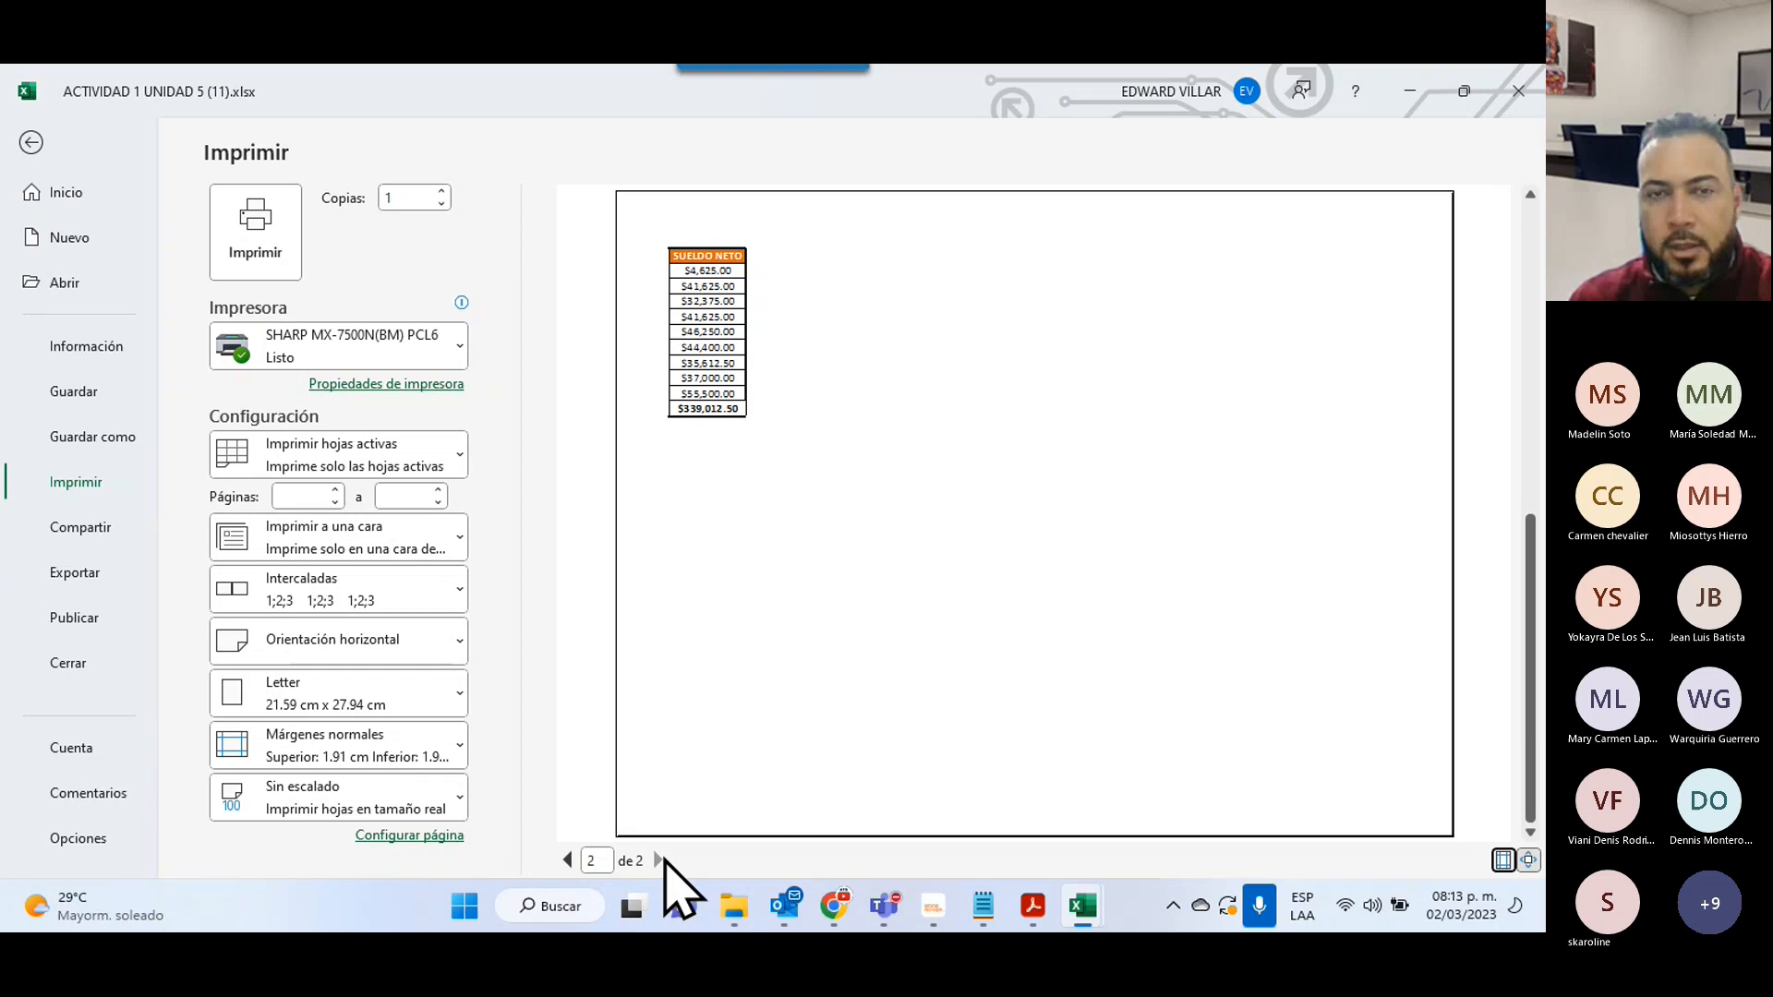
click(567, 860)
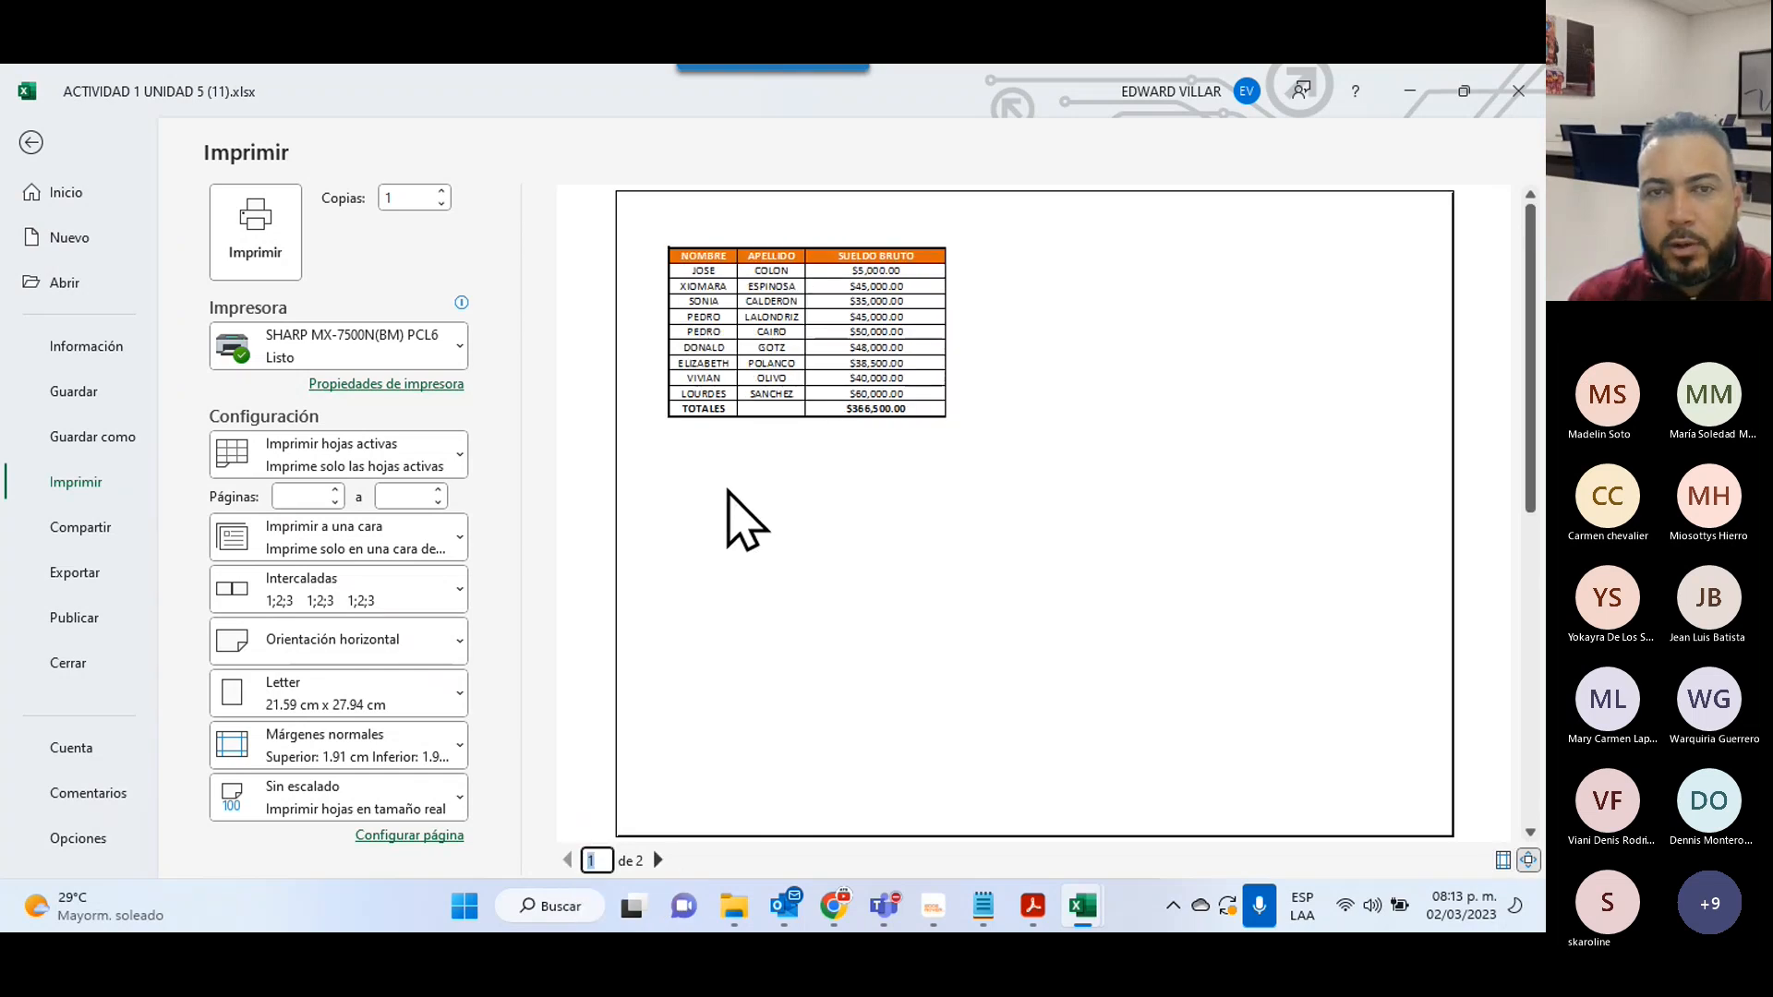
click(658, 859)
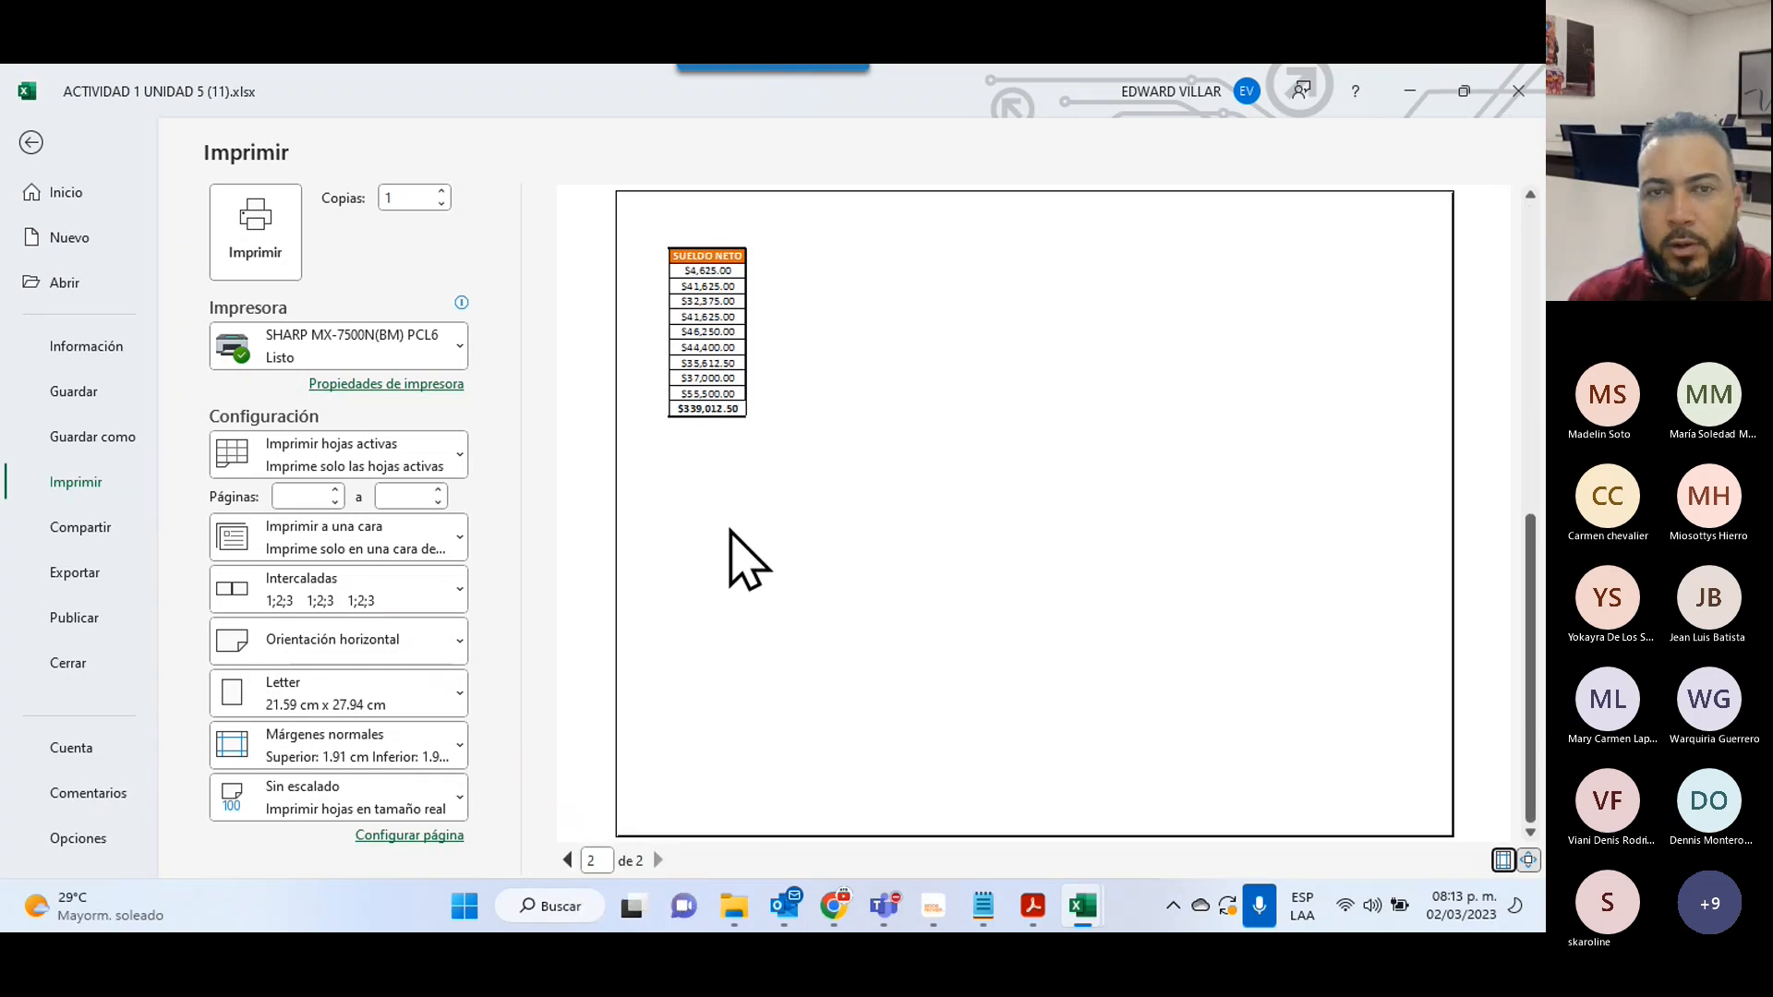
click(30, 141)
- Read the AREA DE IMPRESION instructions box to see which February payroll columns the print preview must show
scroll(791, 594, down, 3)
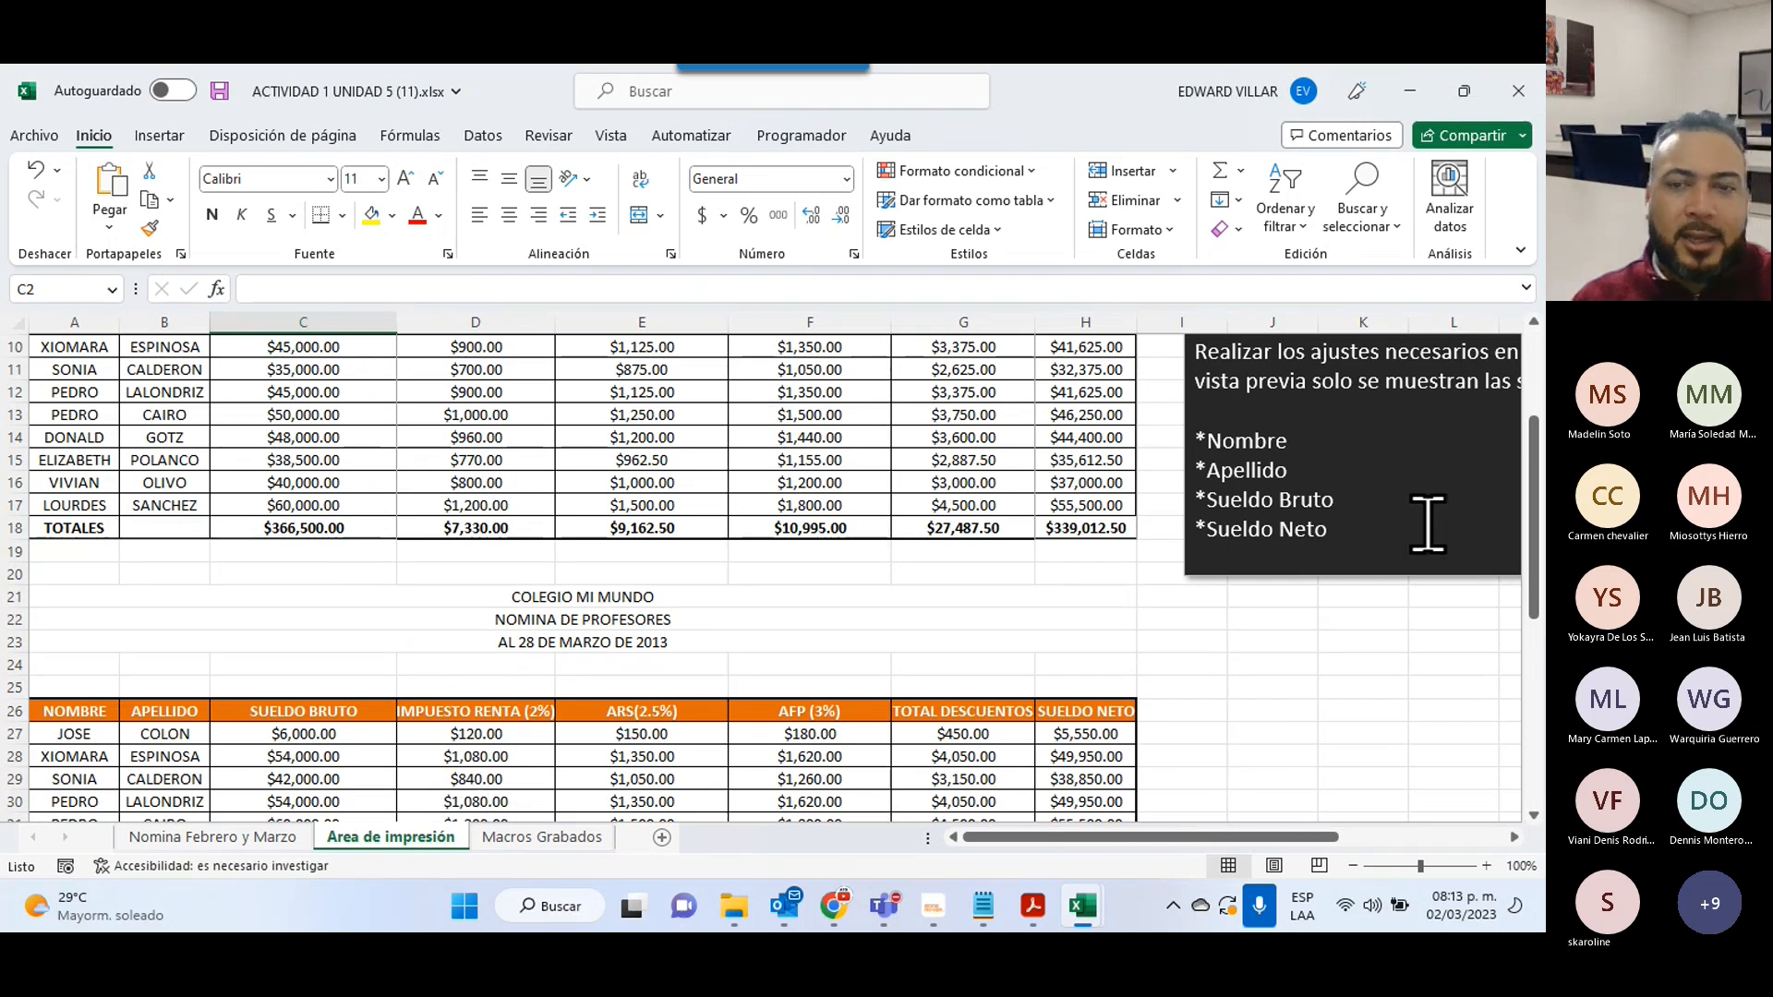
scroll(1305, 847, right, 8)
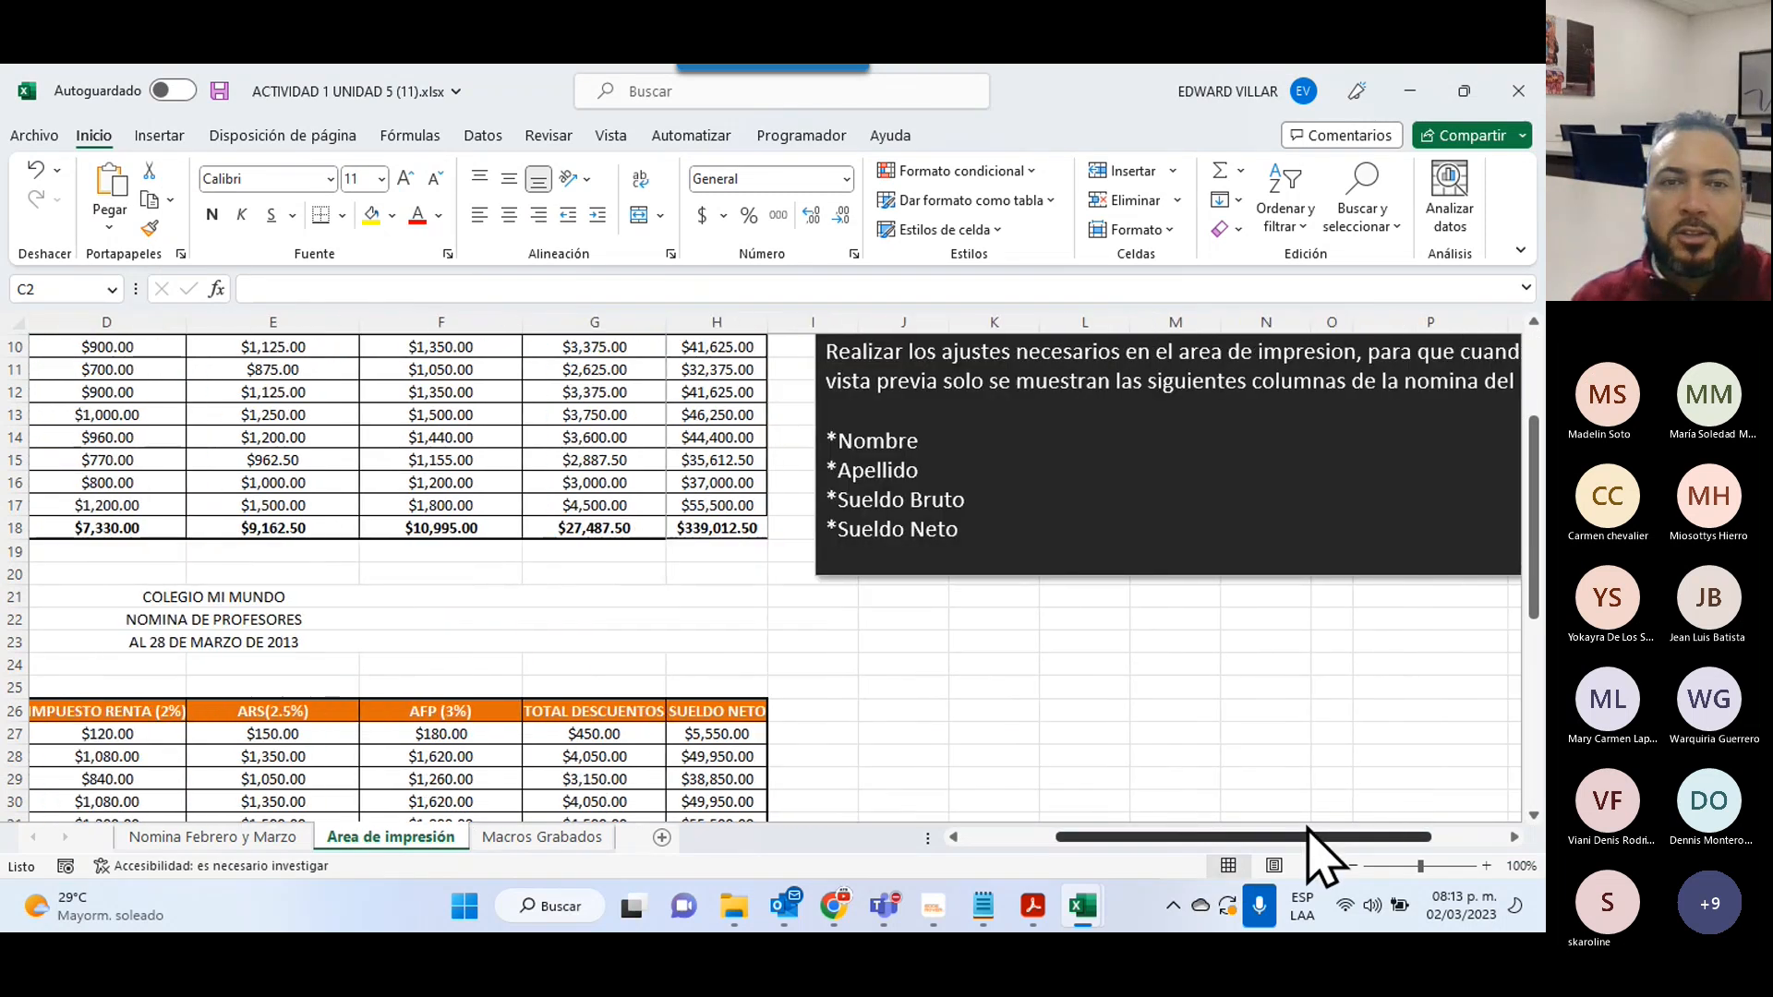
scroll(1293, 739, up, 3)
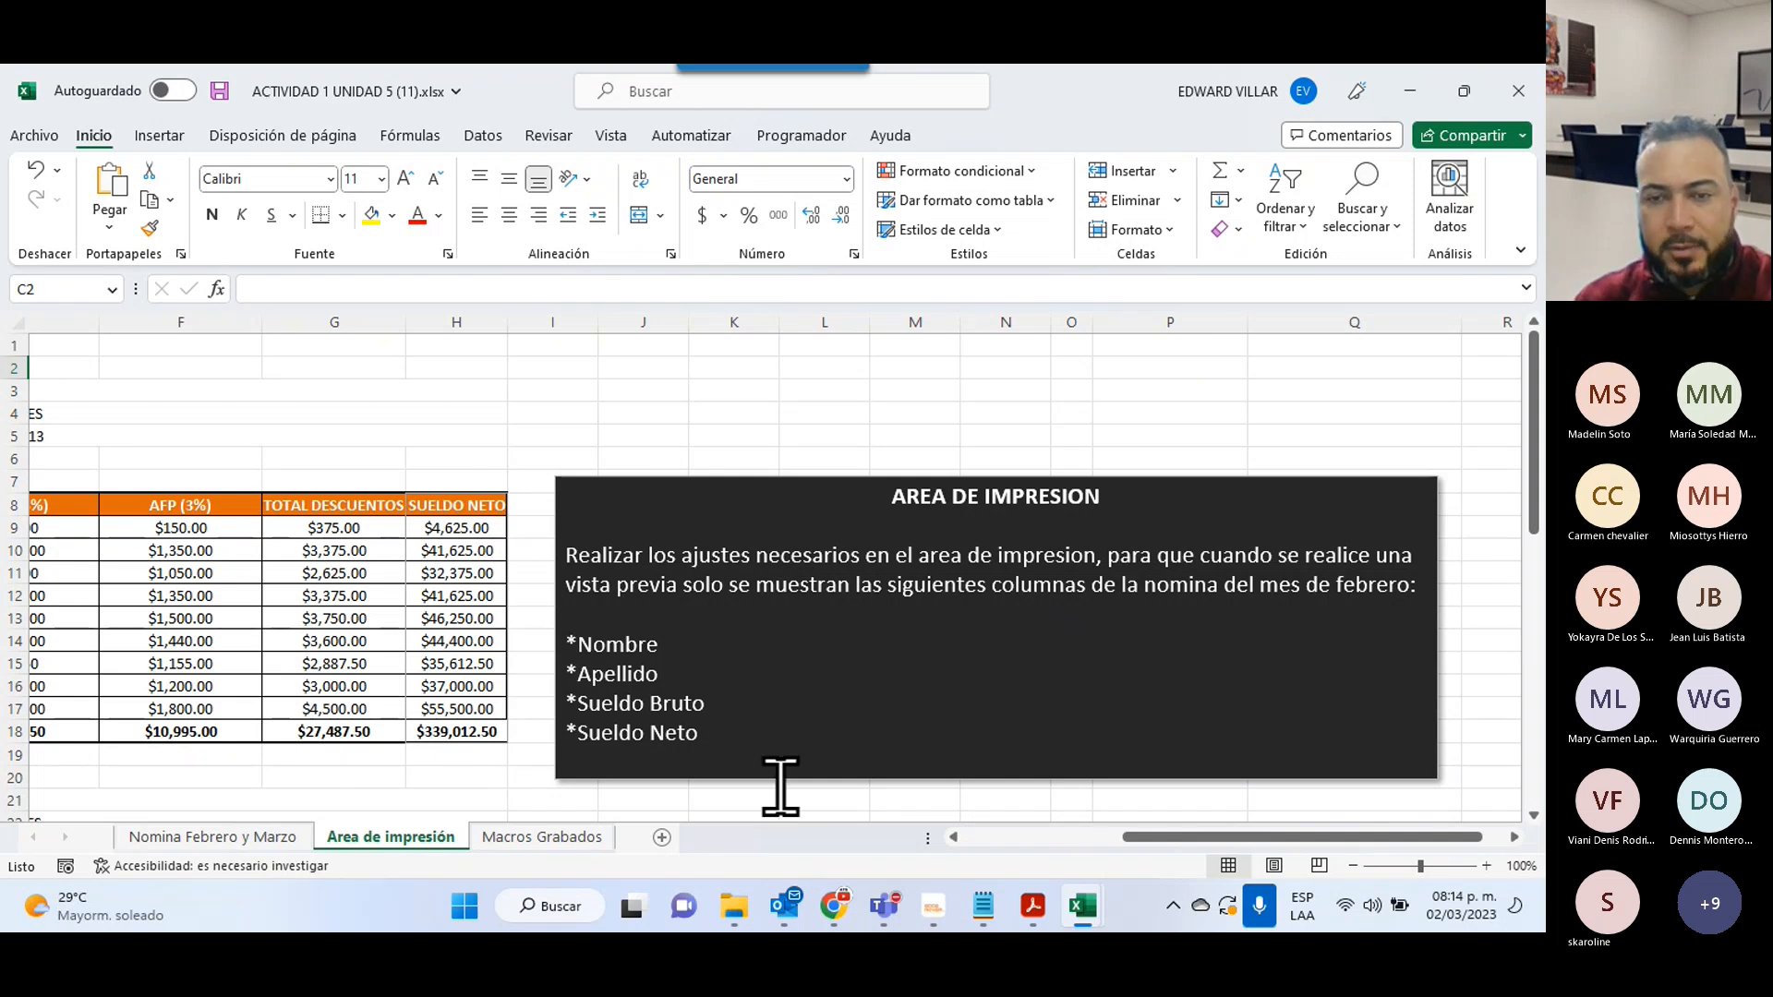
click(1076, 836)
scroll(1075, 837, left, 2)
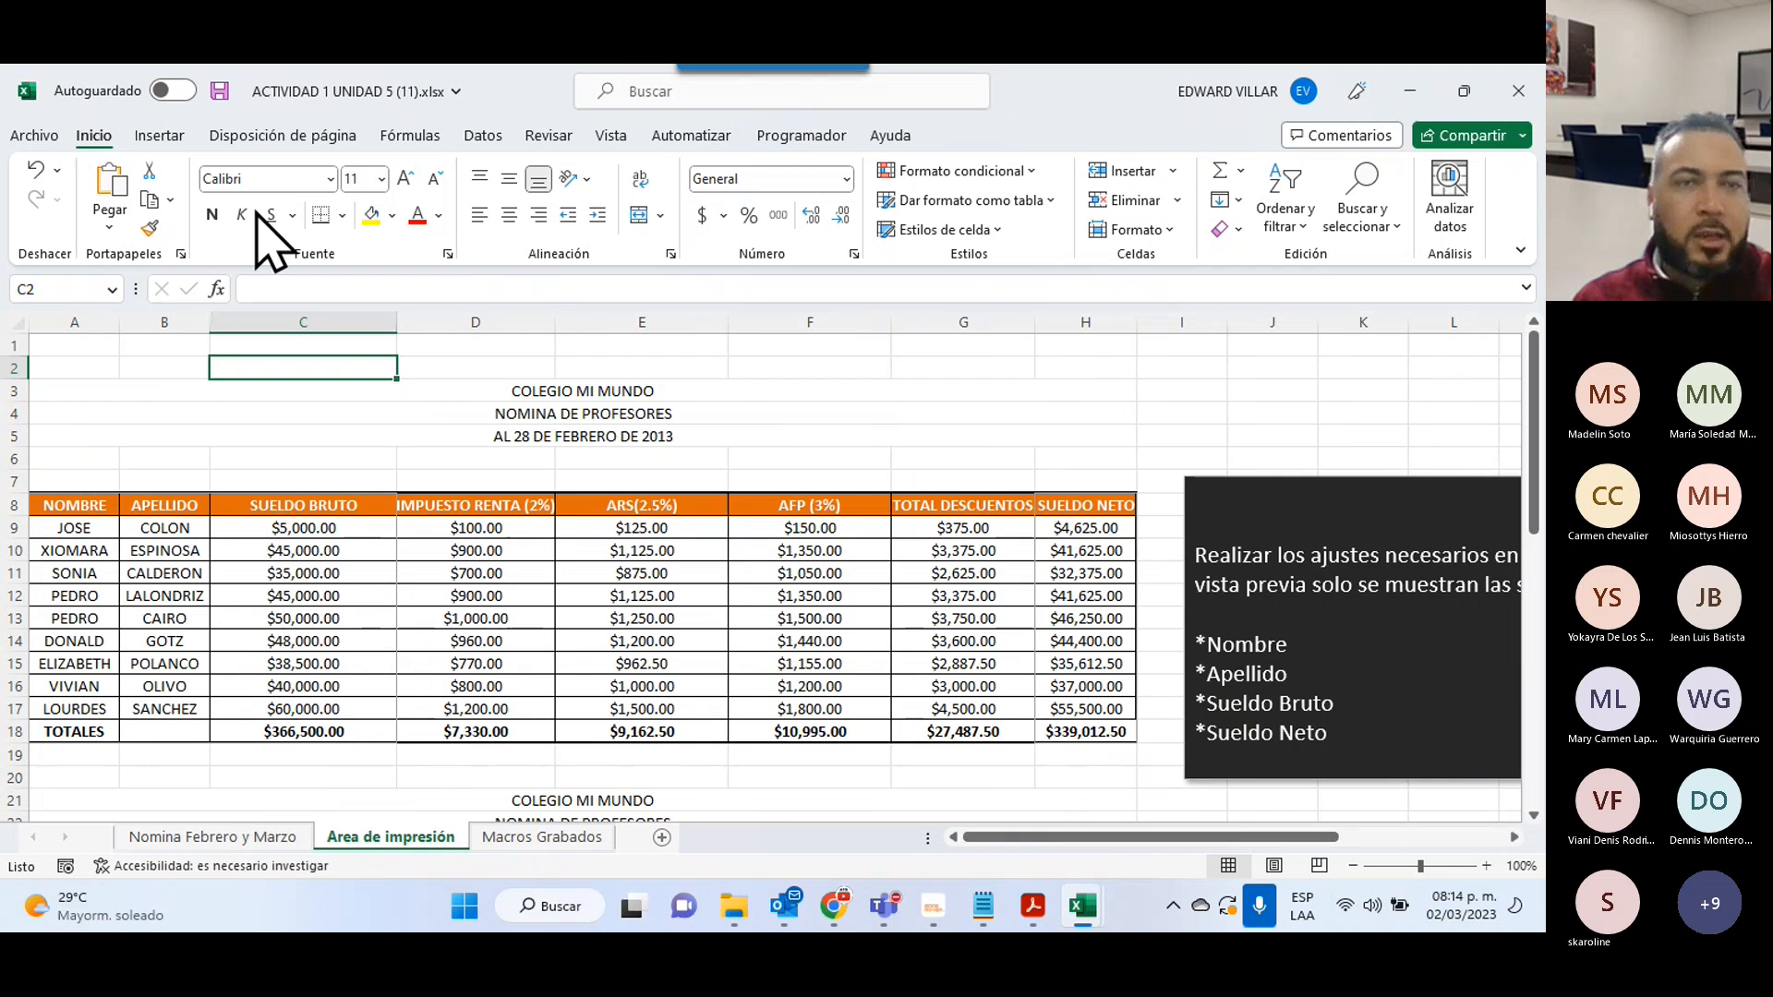
- Clear the existing print area of the Area de impresión sheet
click(311, 135)
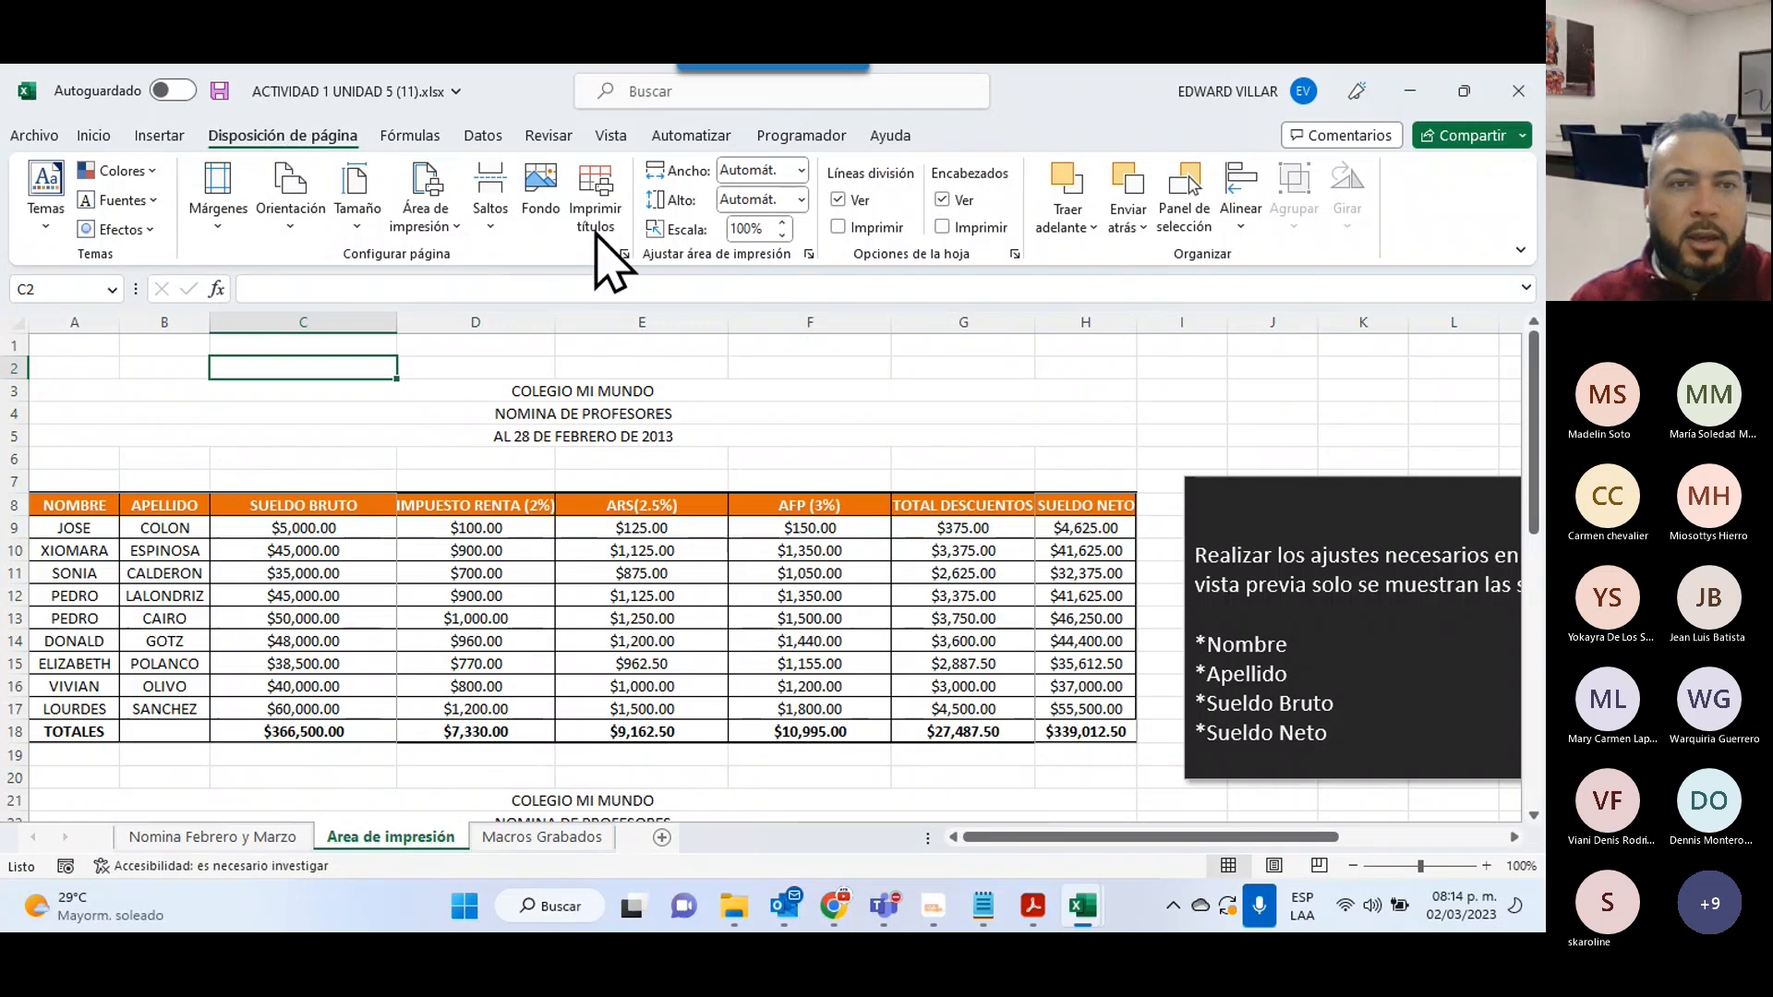
click(414, 221)
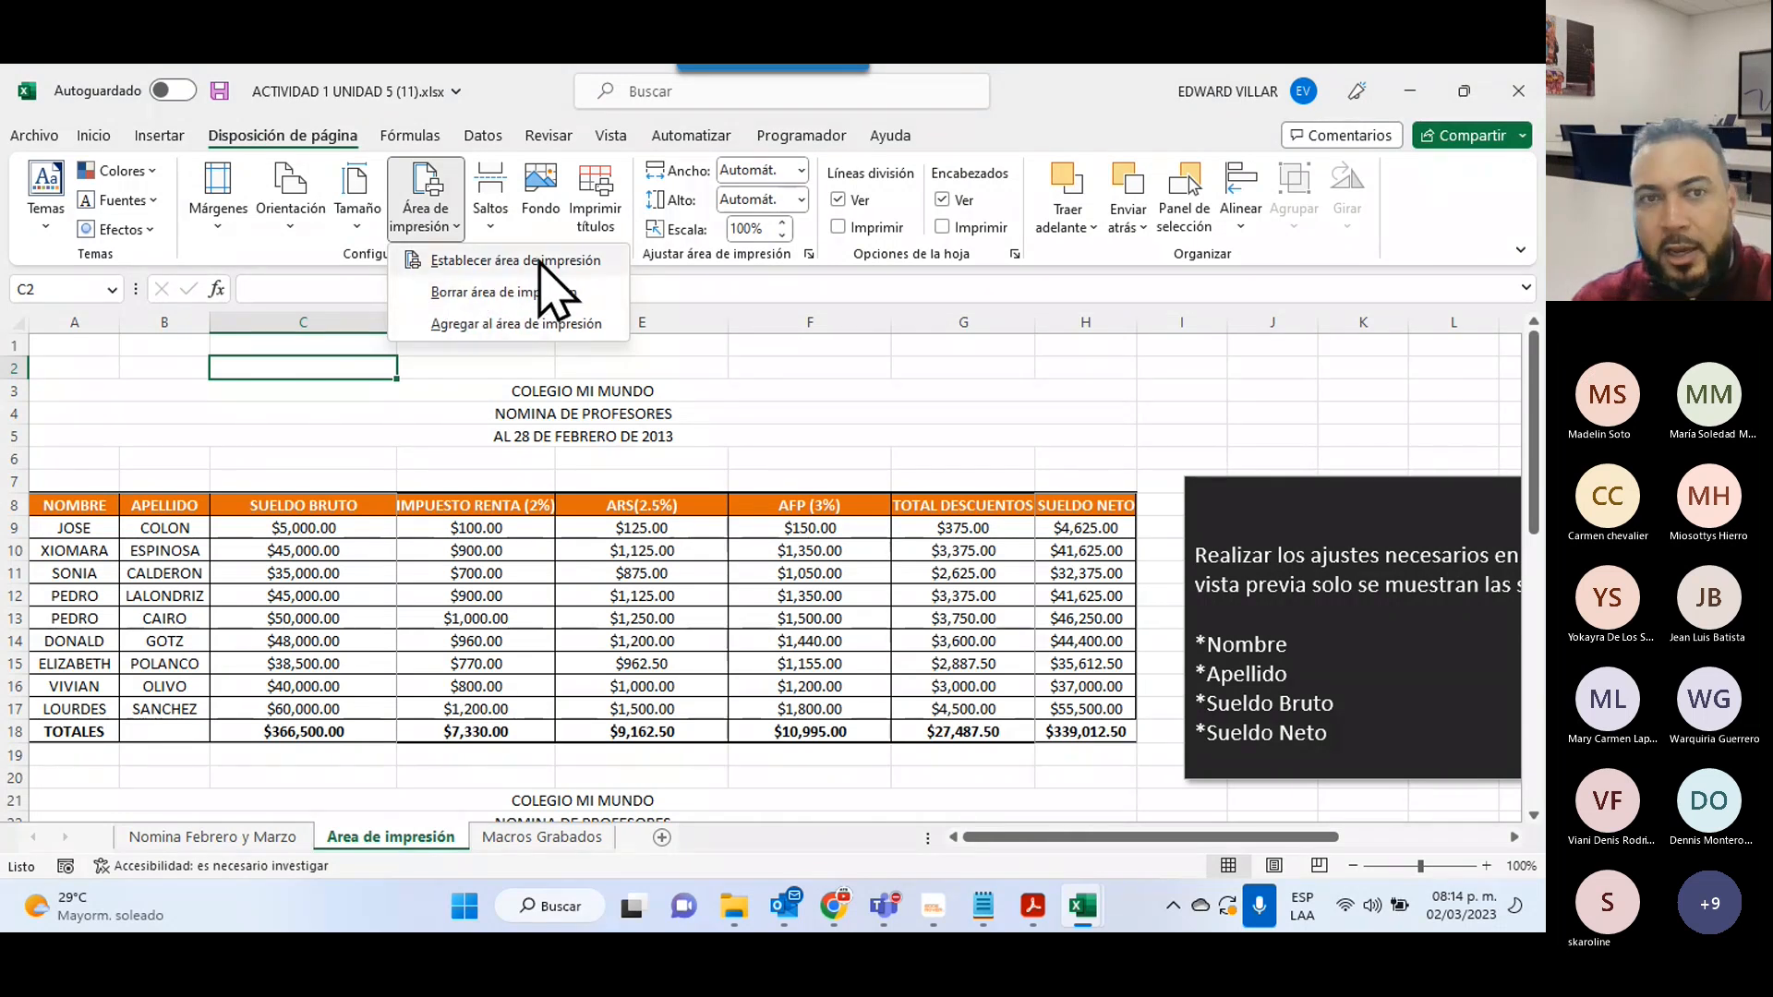
click(444, 294)
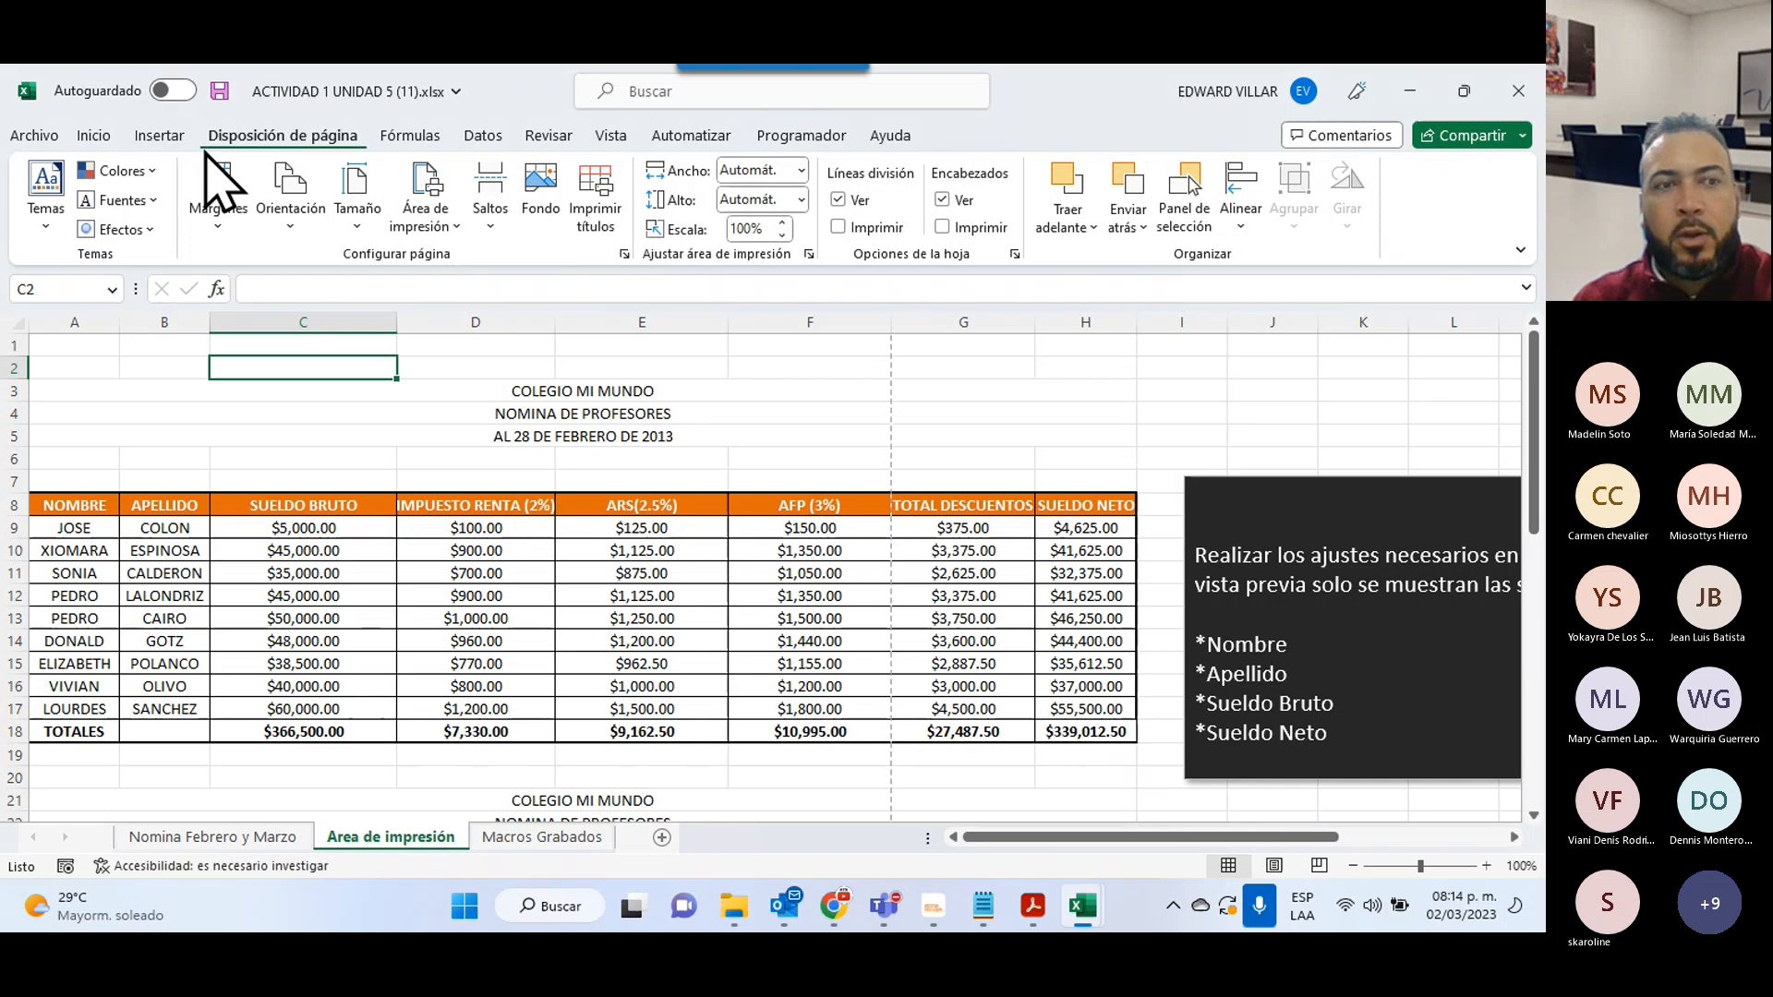
- Preview every page of the sheet's printout without a print area, and return to the sheet
click(35, 135)
click(65, 487)
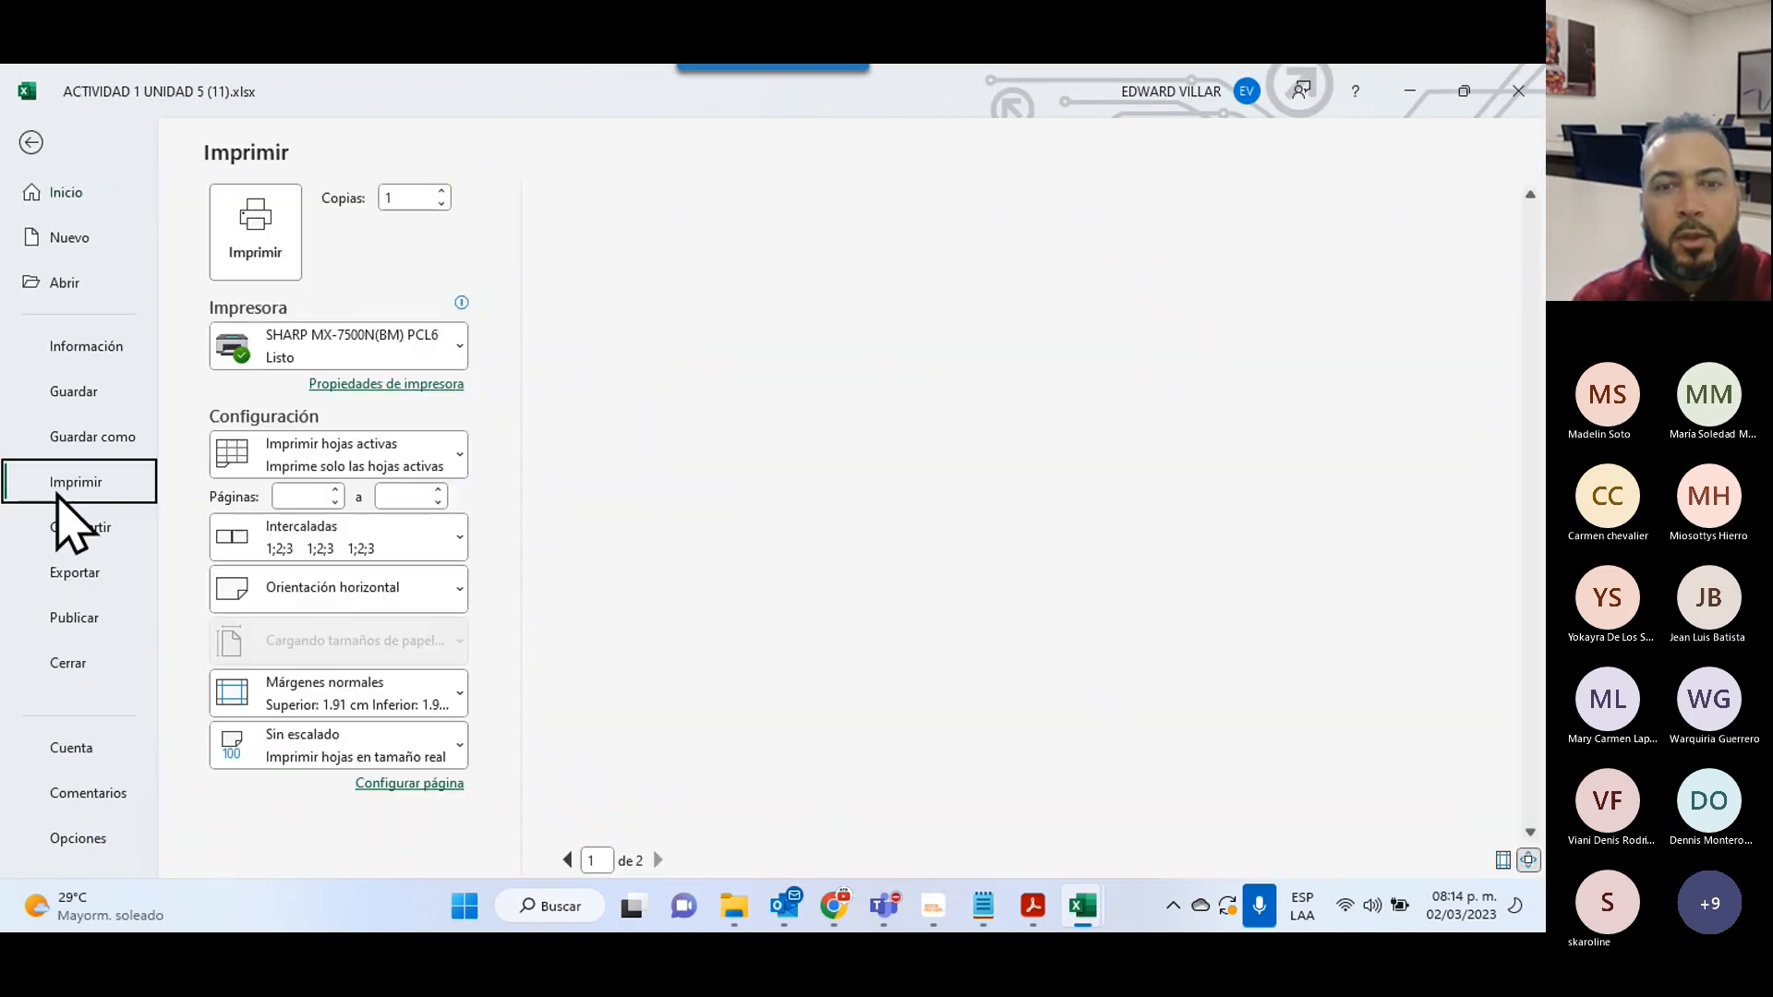
click(658, 860)
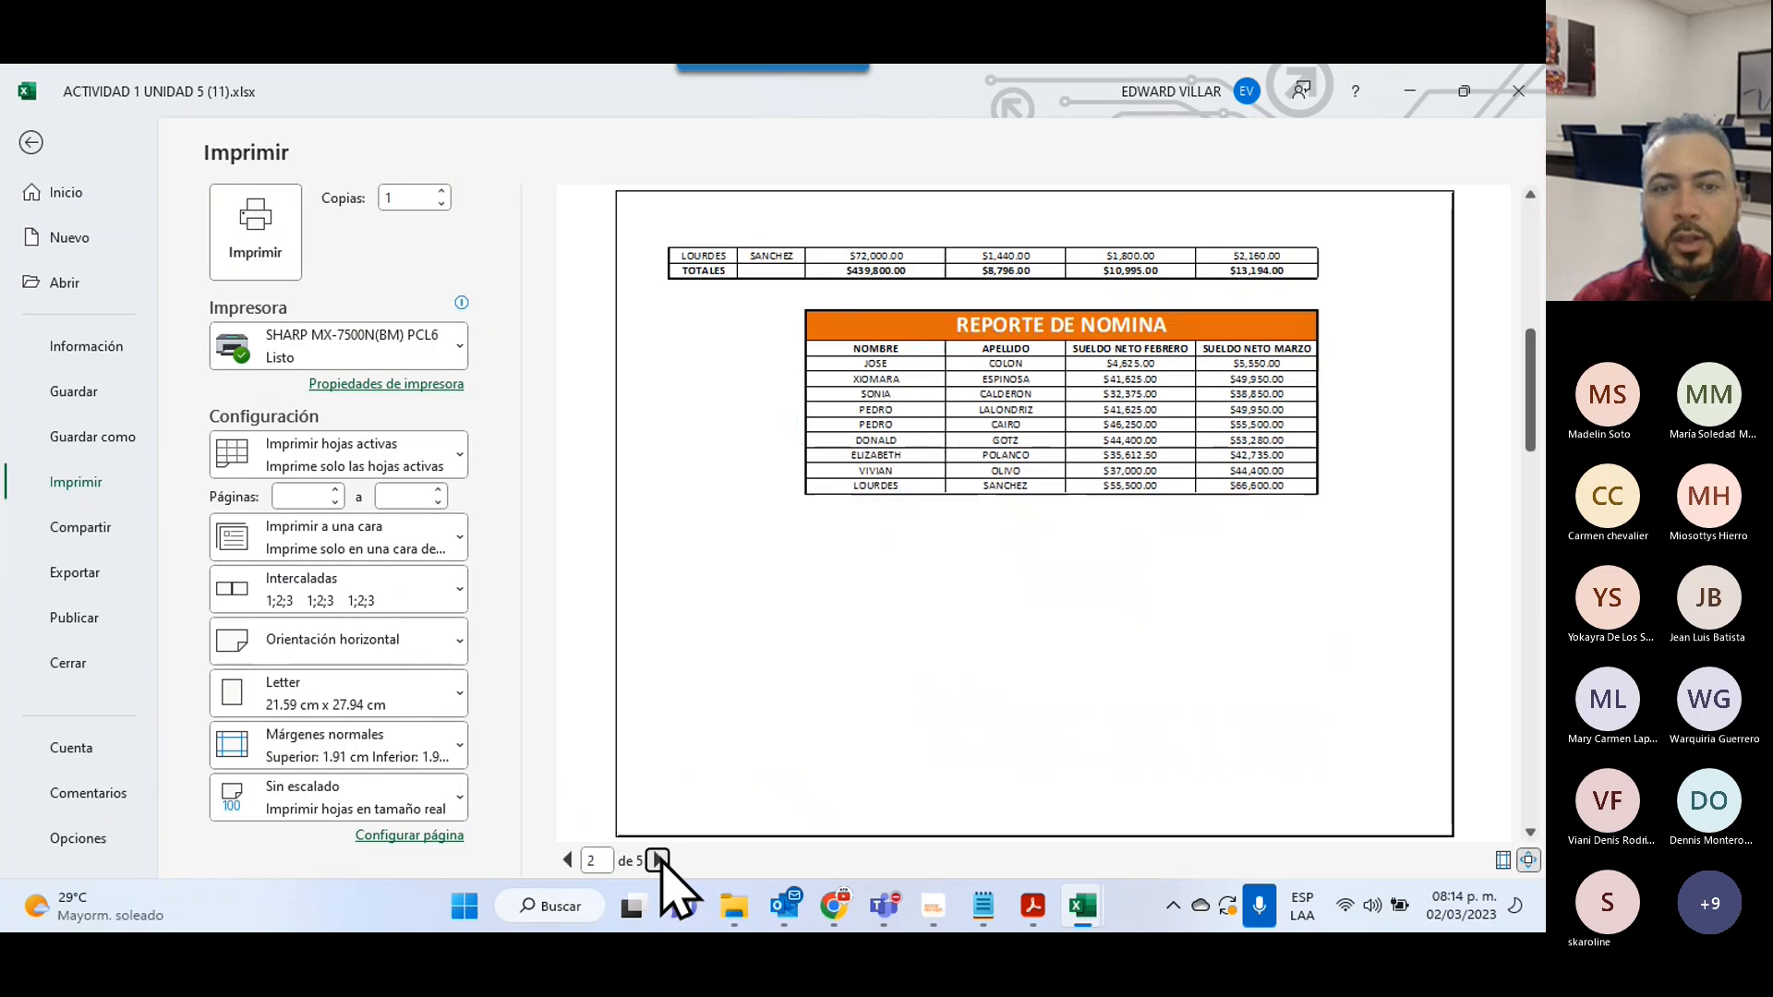
click(658, 860)
click(658, 860)
click(658, 861)
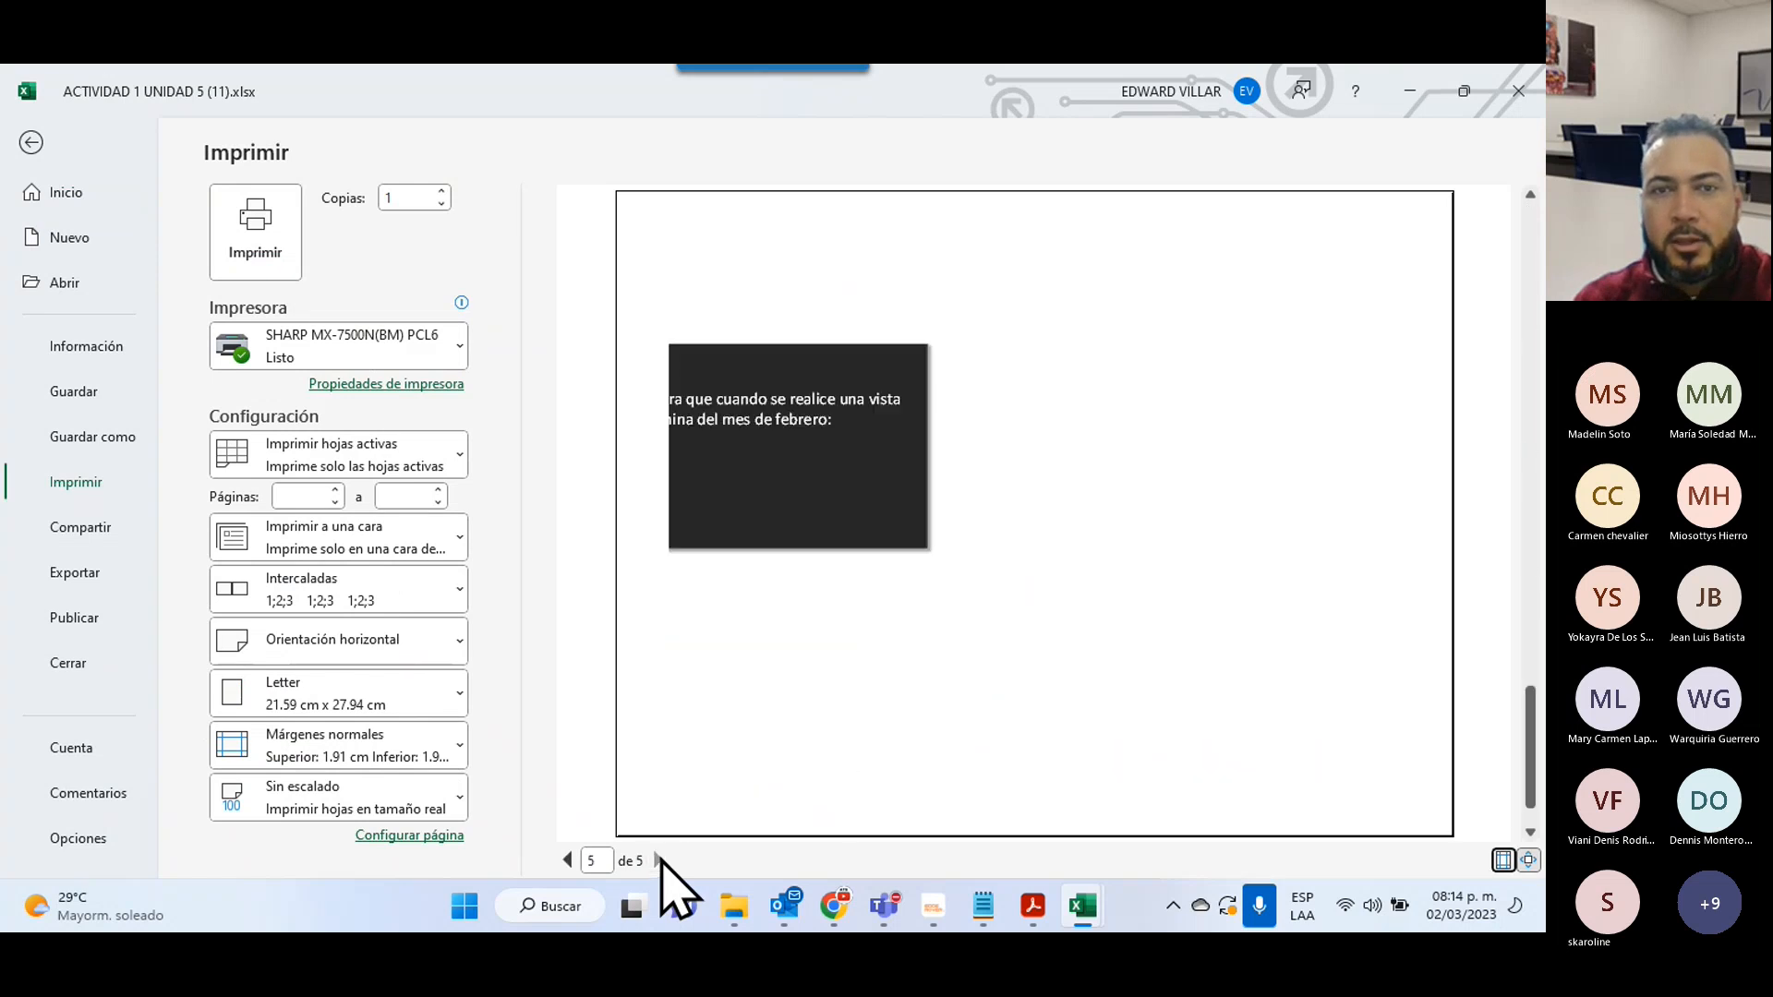
click(566, 861)
click(566, 860)
click(566, 860)
click(566, 860)
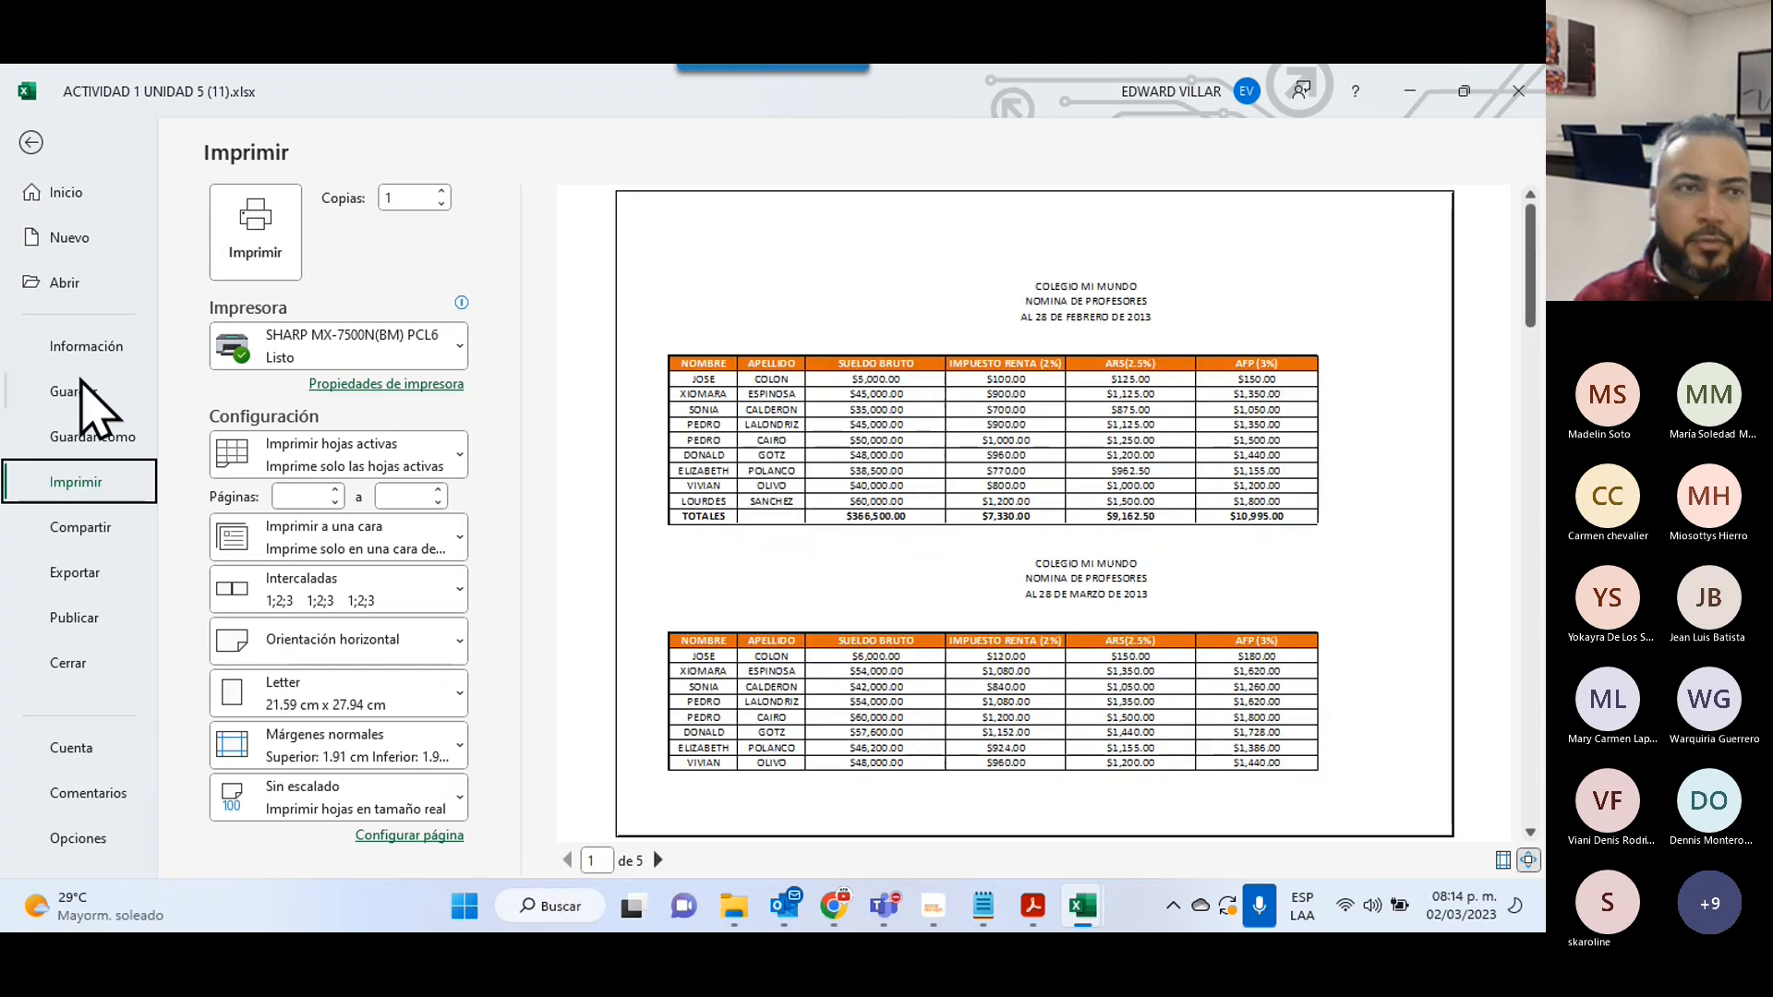
click(35, 147)
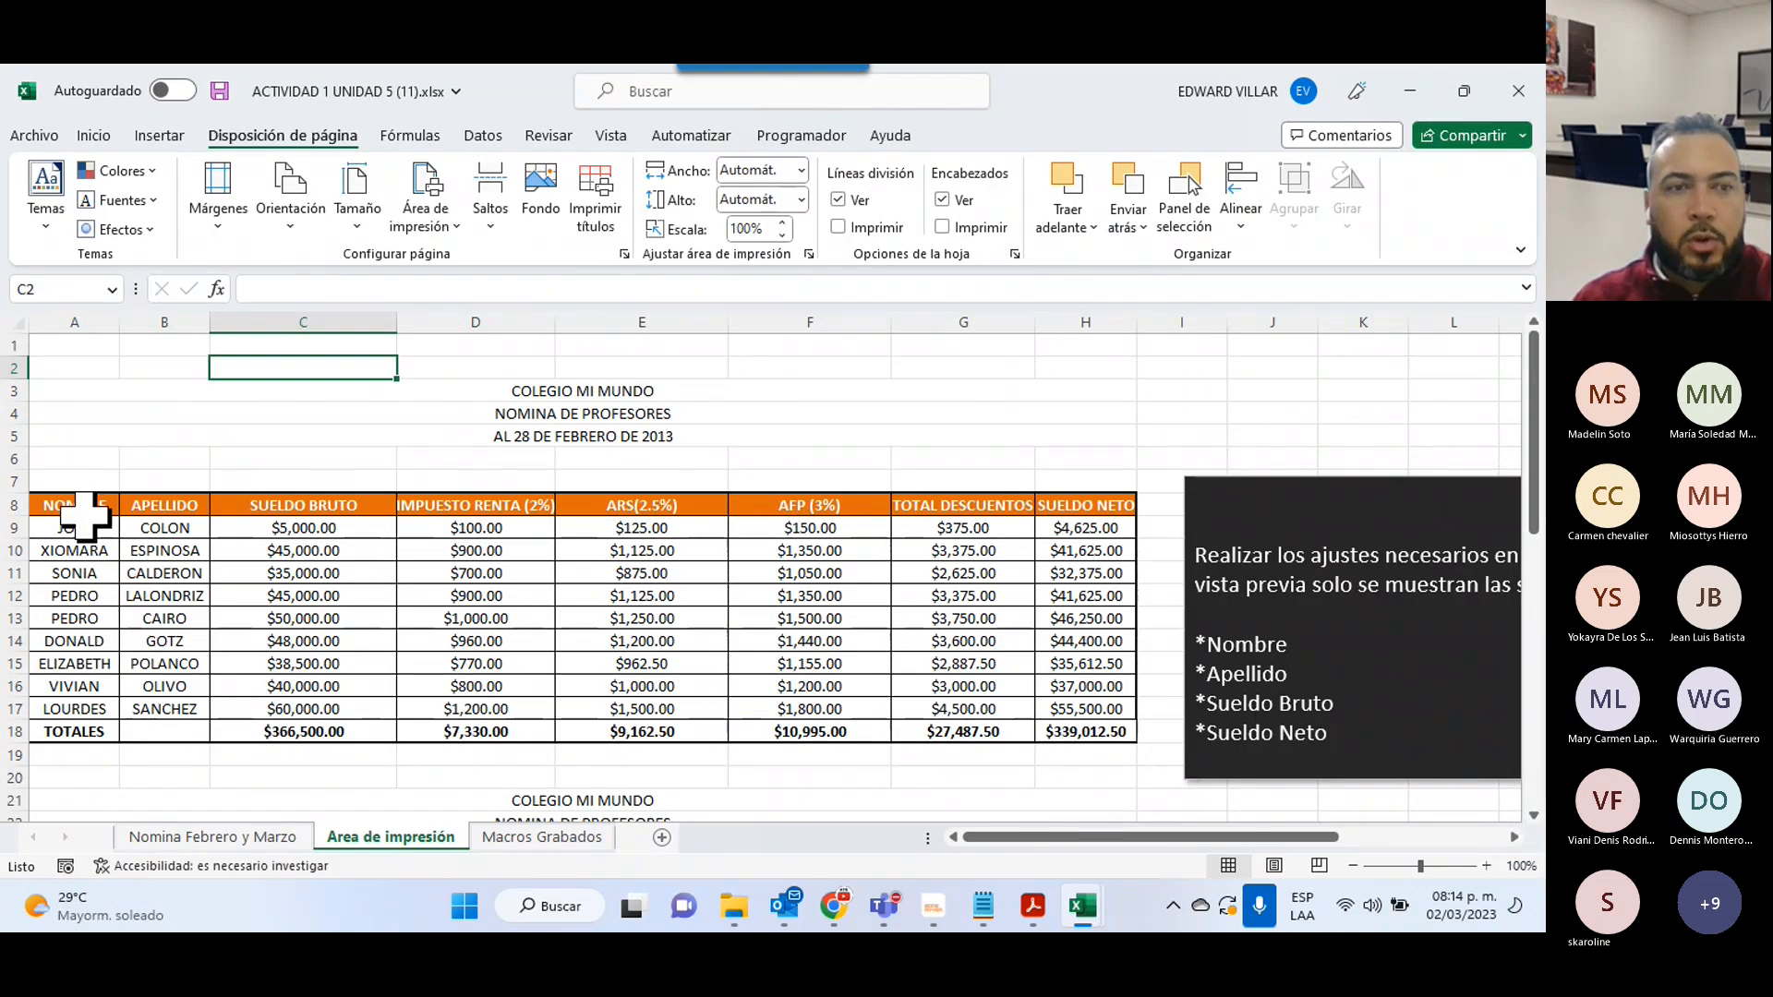
- Set the print area to the February NOMBRE, APELLIDO, SUELDO BRUTO and SUELDO NETO columns, ranges A8:C18 and H8:H18
drag(85, 515, 323, 734)
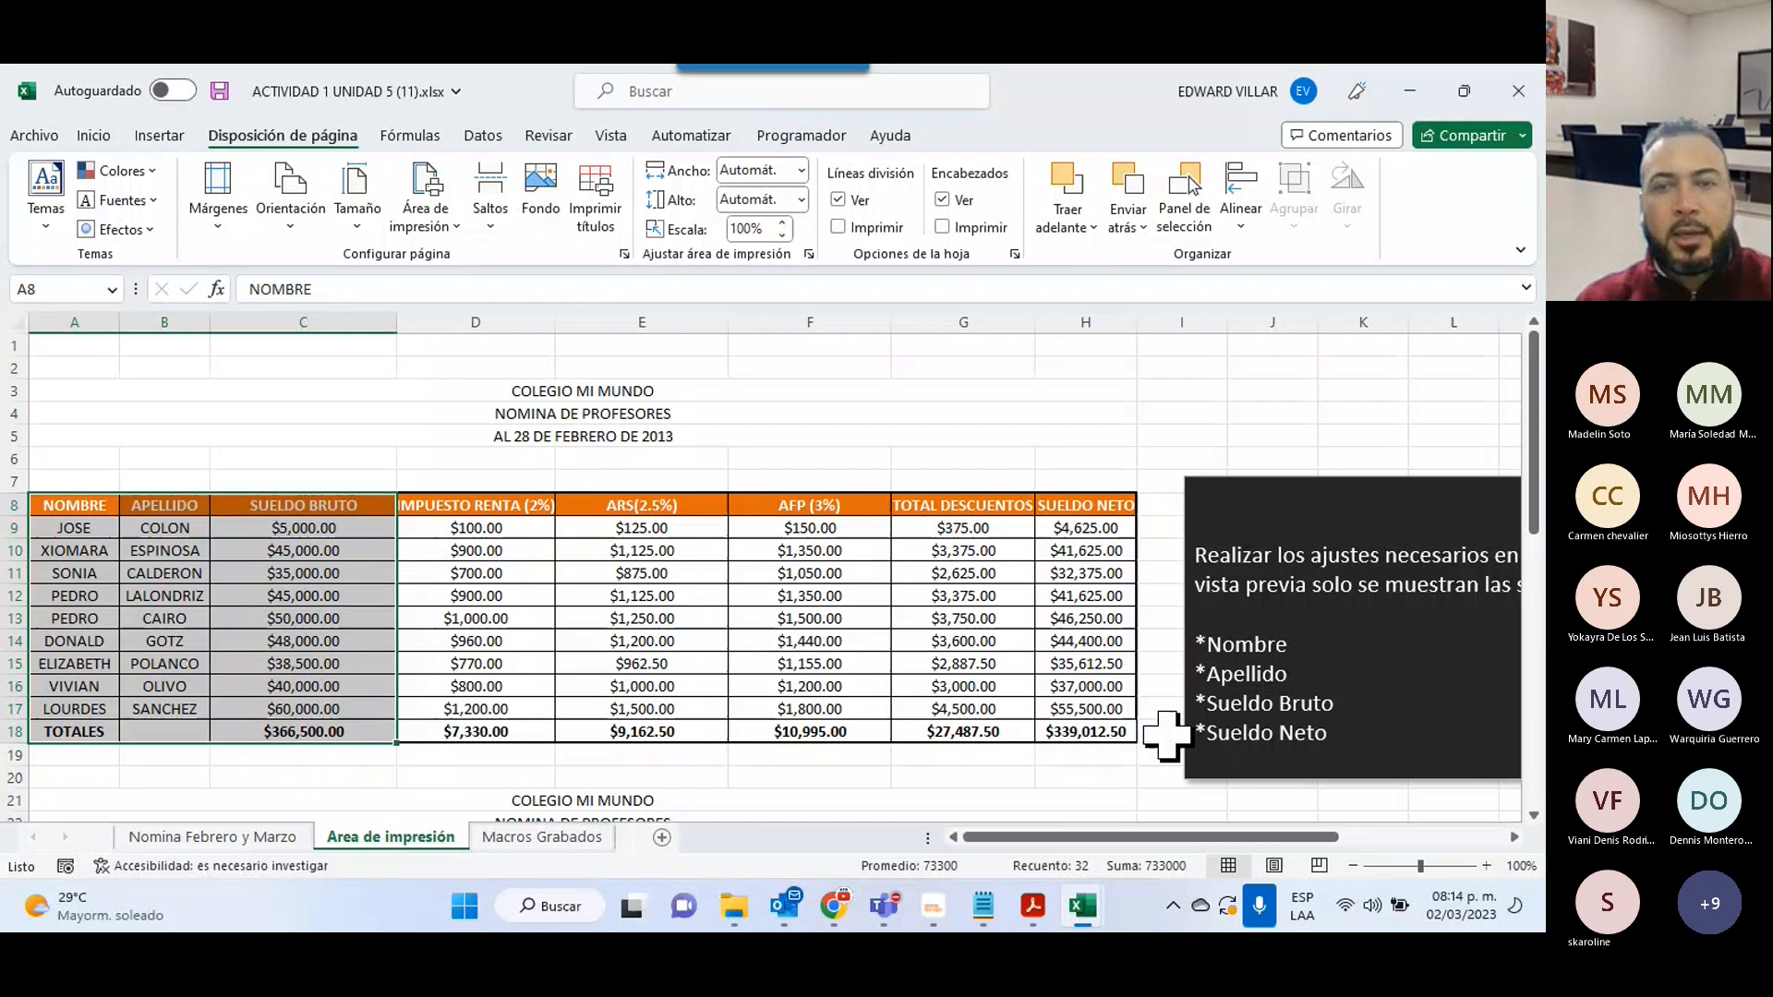
drag(1111, 499, 1080, 725)
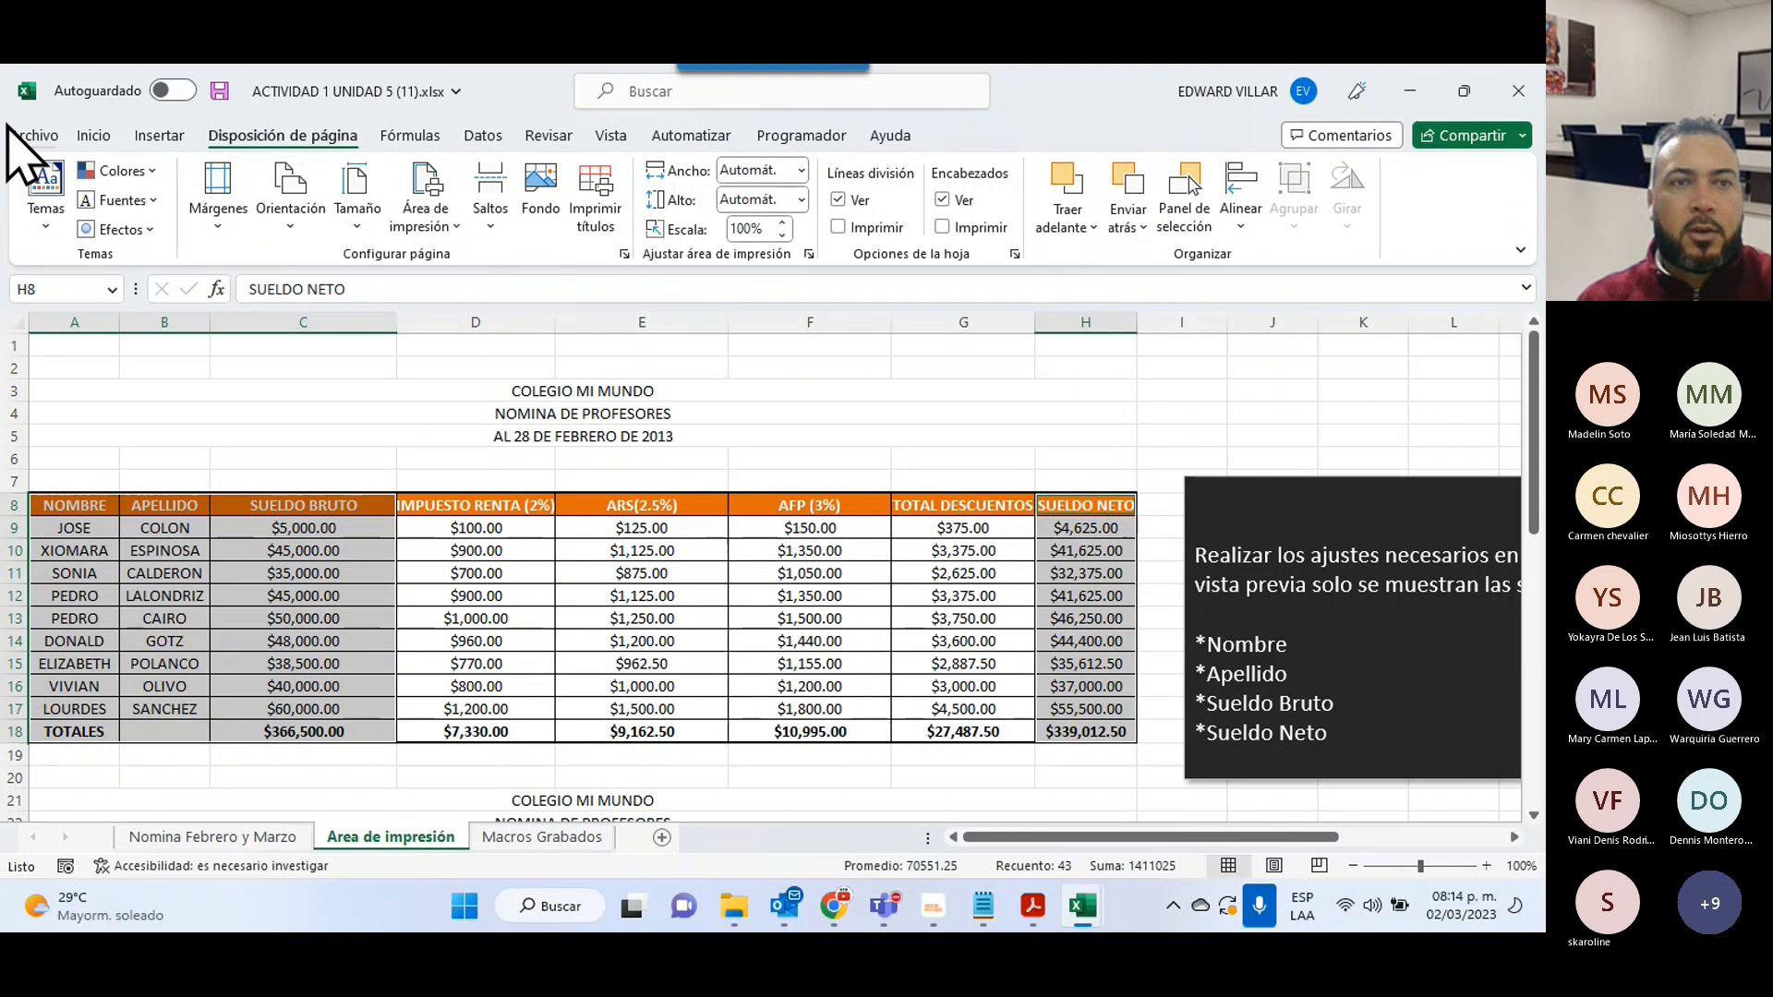
click(425, 226)
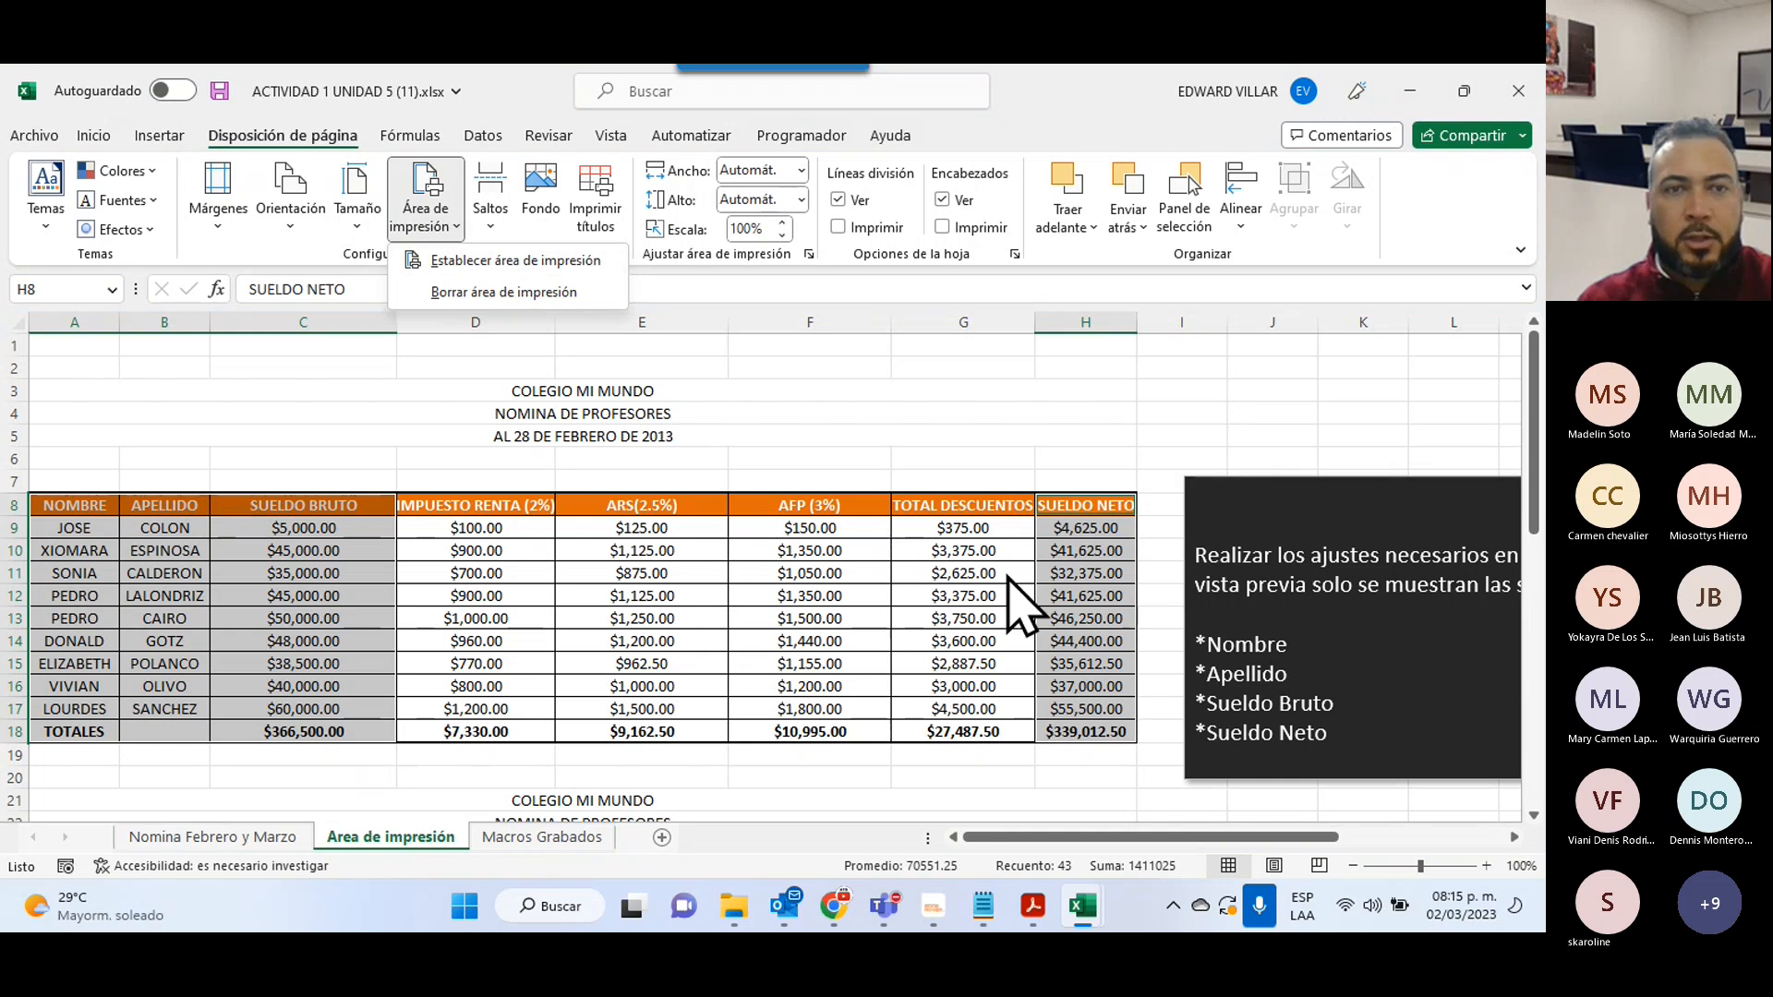
click(441, 262)
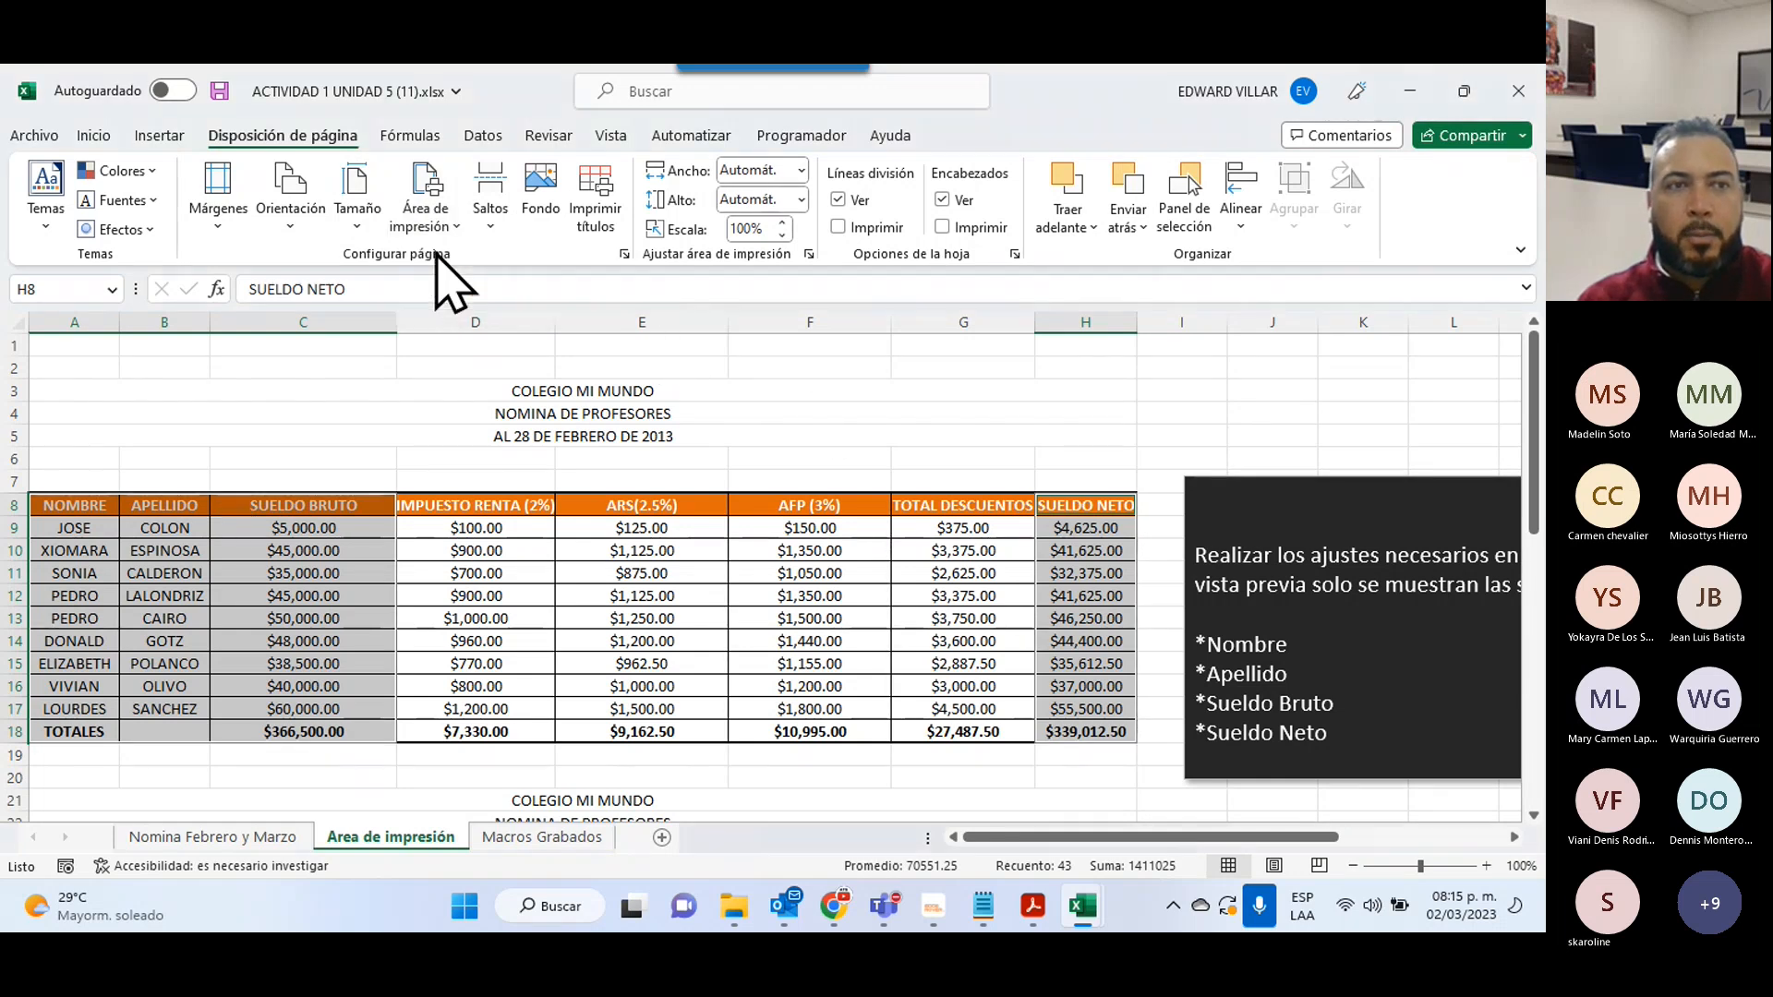
- Preview both pages of the sheet's printout with the new print area, and return to the sheet
click(34, 135)
click(83, 482)
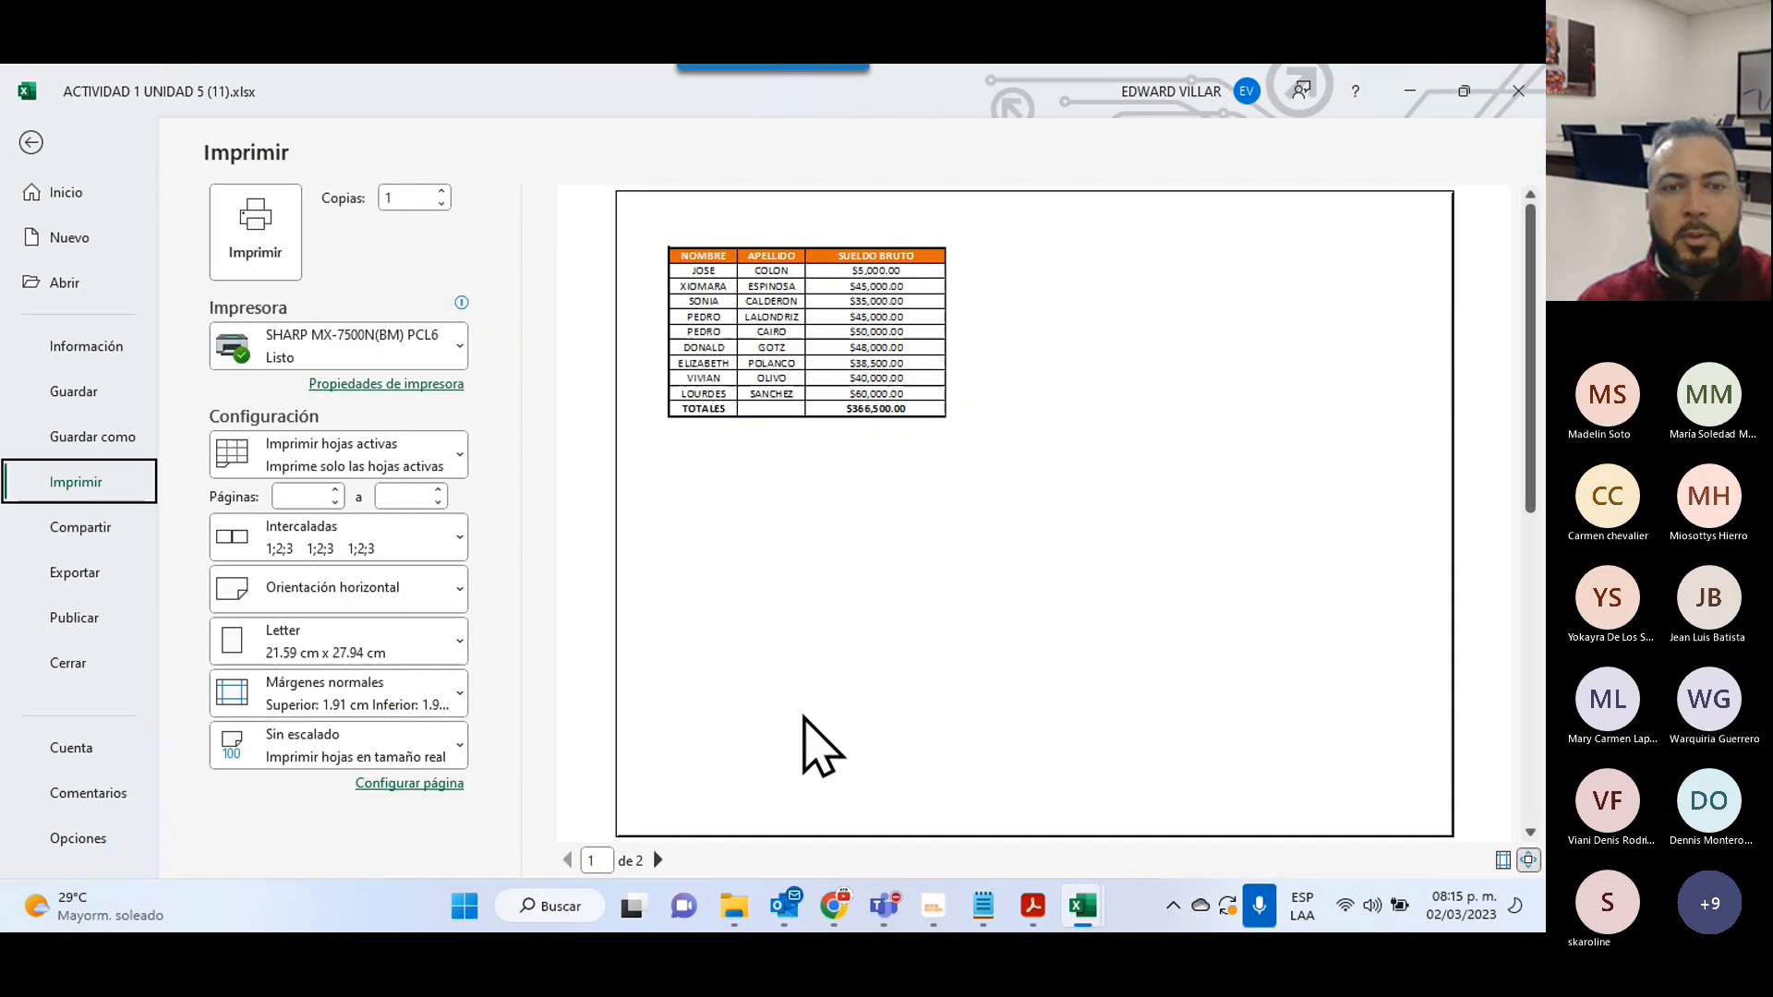
click(658, 860)
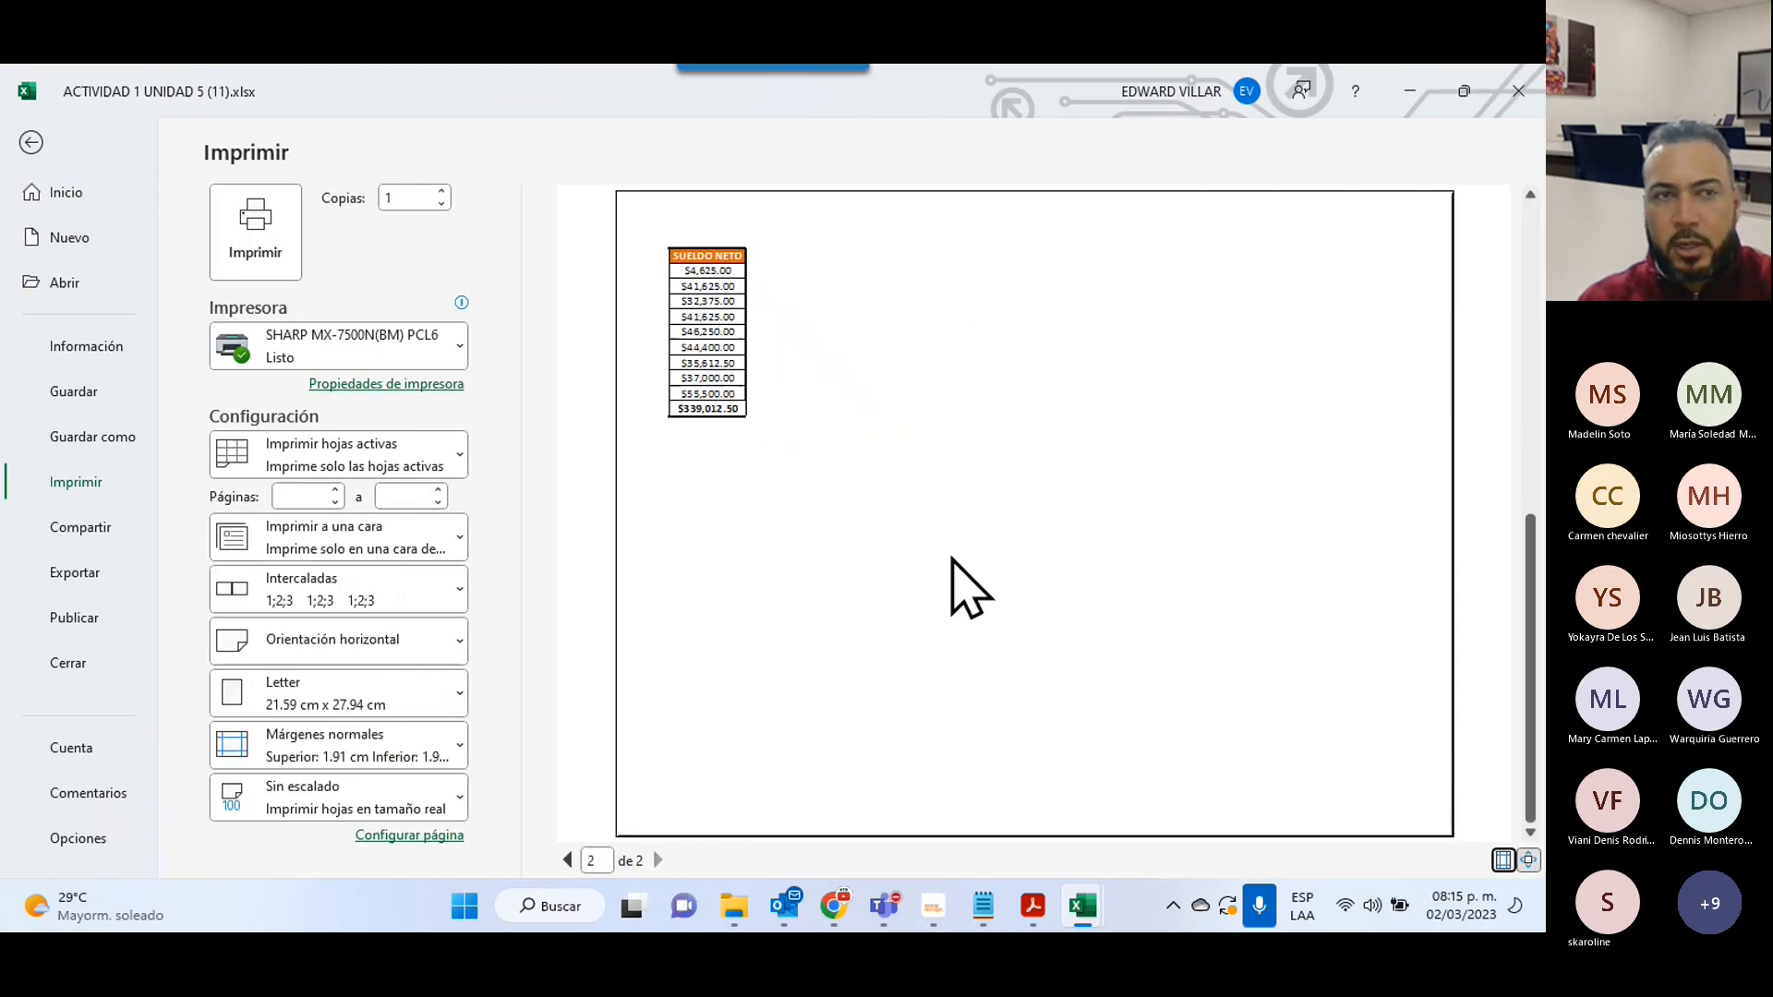
click(30, 142)
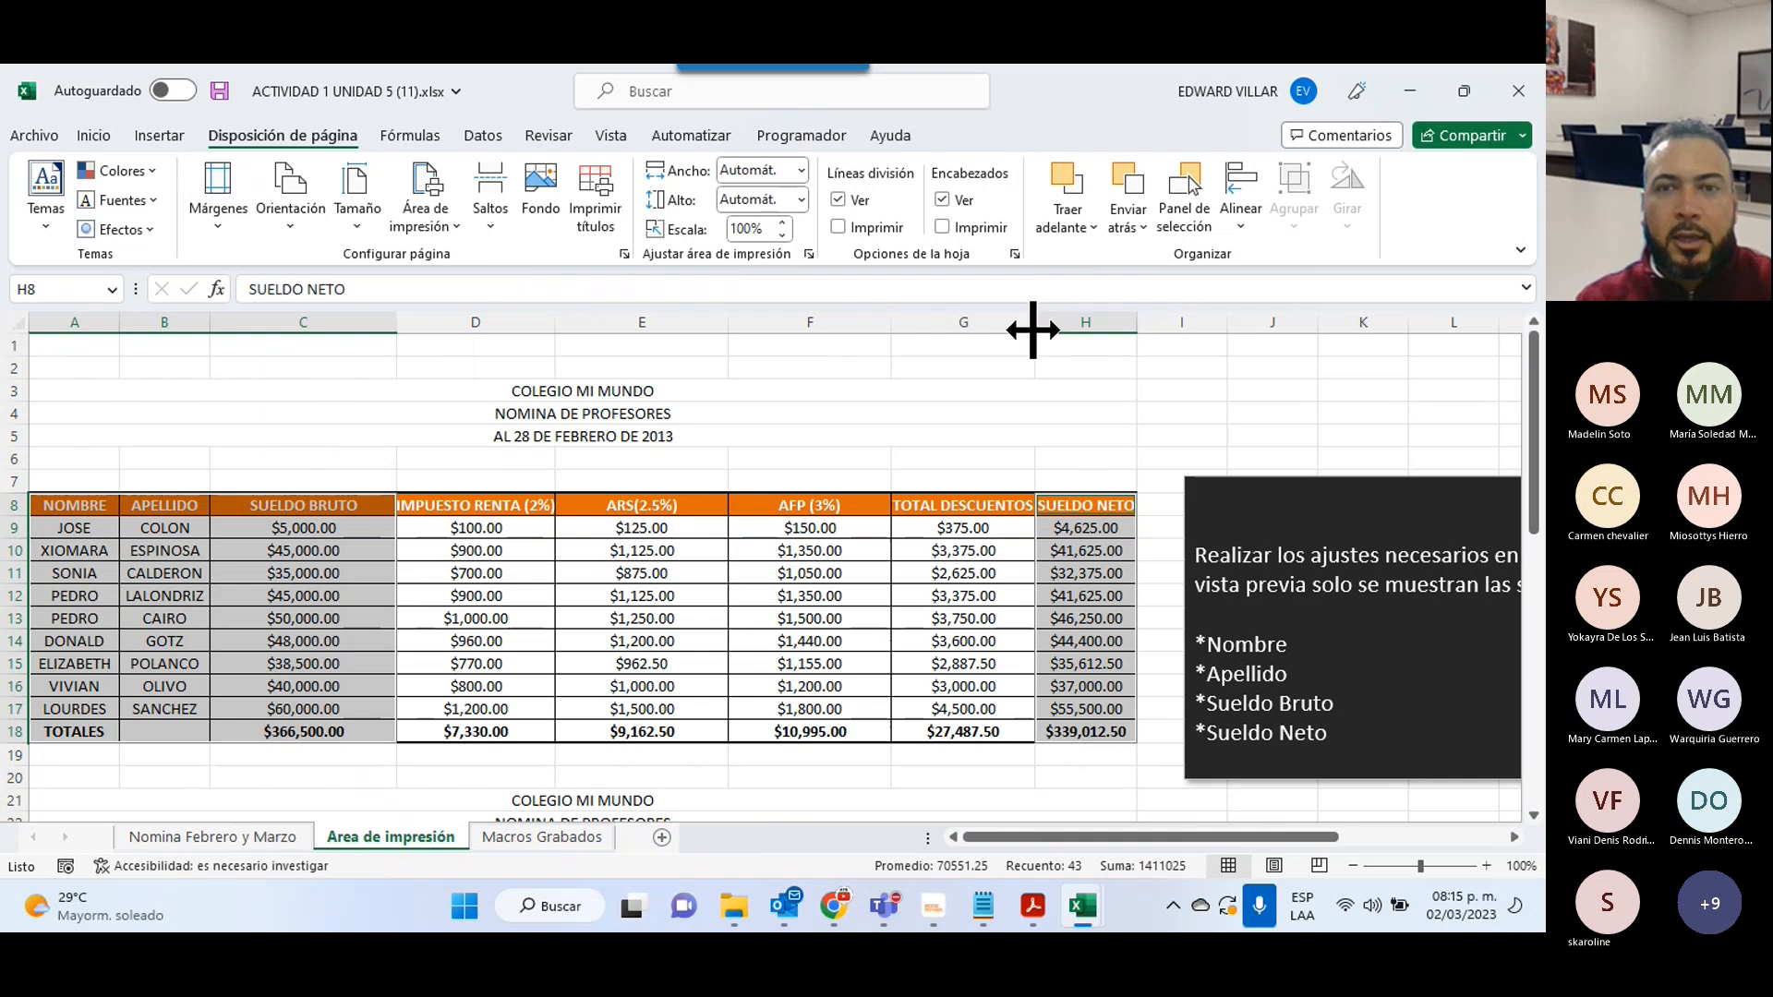
- Hide columns D to G by collapsing their width, so SUELDO NETO sits directly beside SUELDO BRUTO
drag(1037, 326, 391, 369)
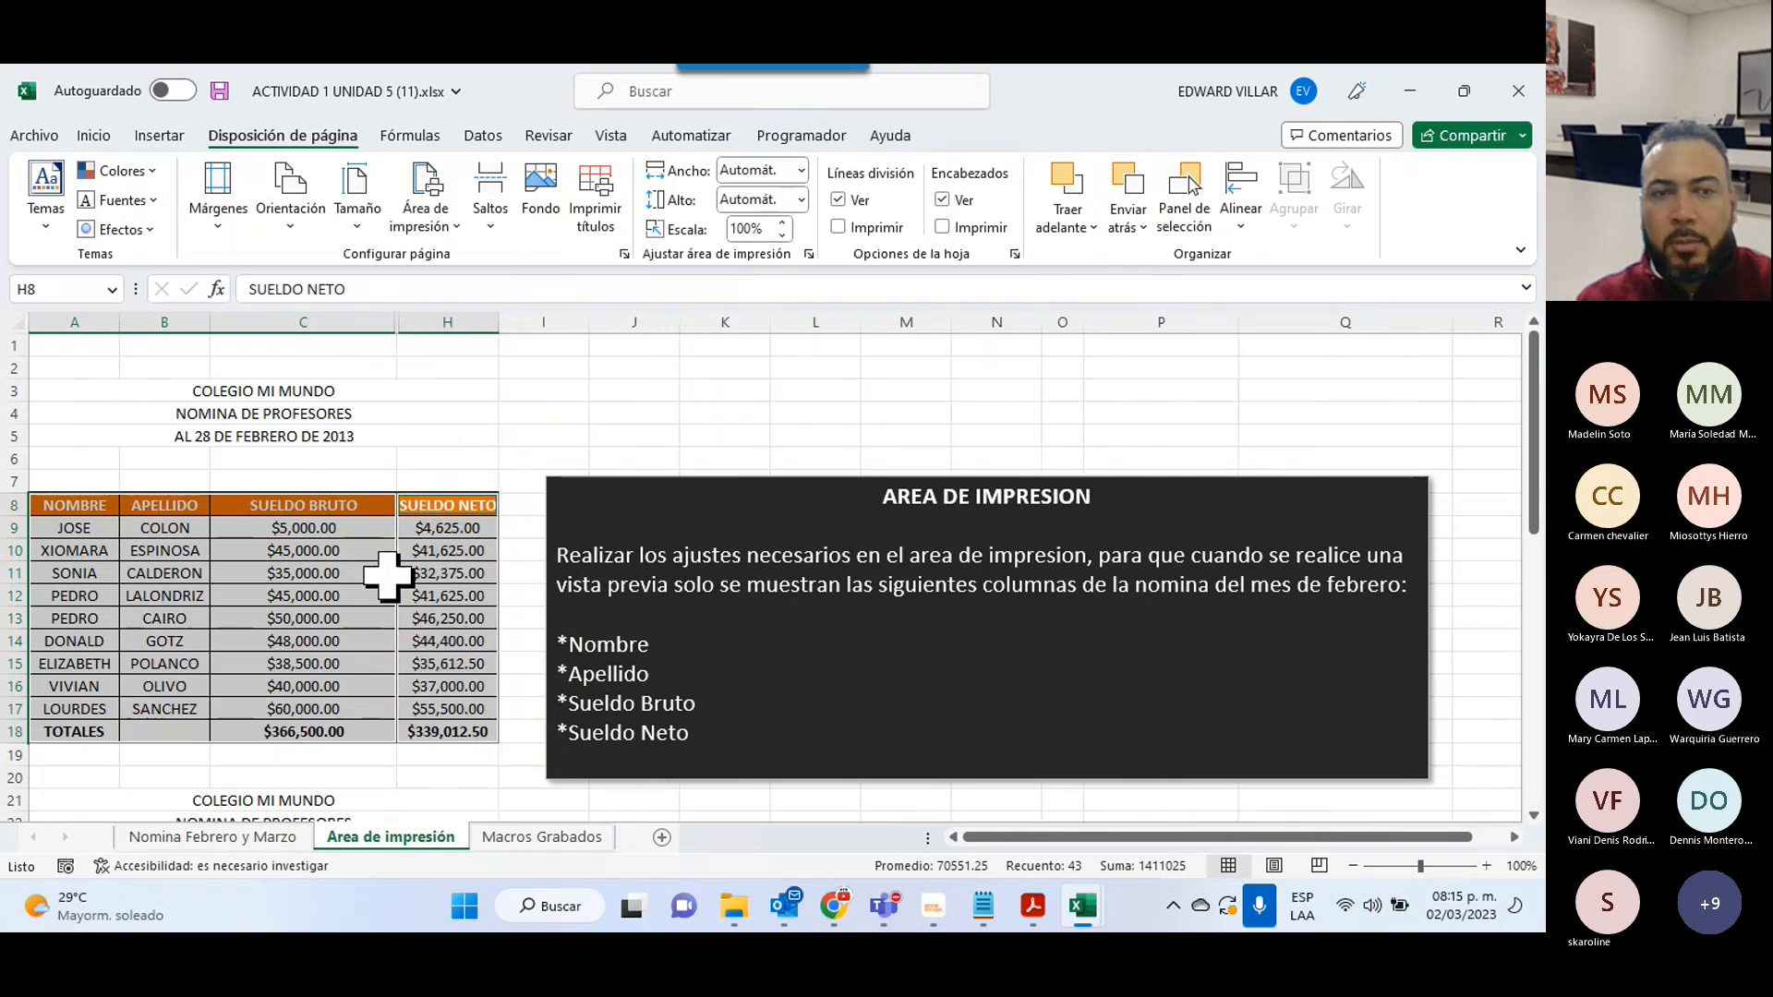
click(461, 702)
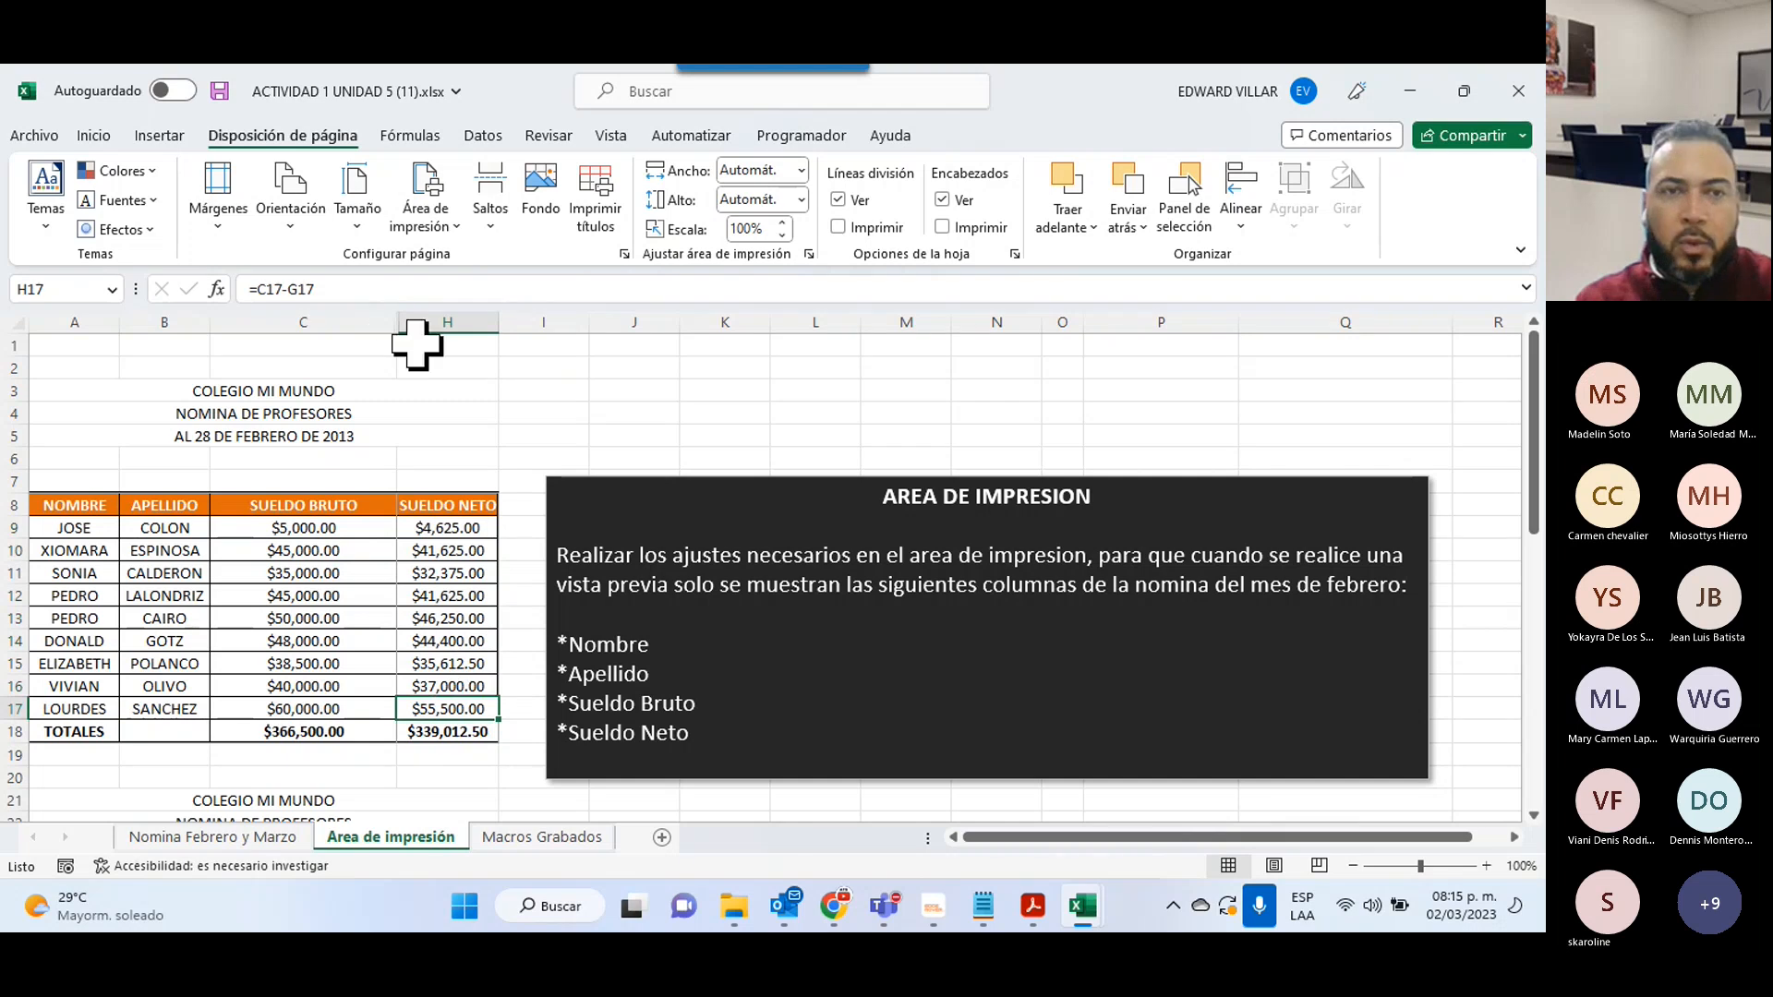
- Bring the hidden columns D to G back into the February payroll table, wide enough to show their headings
drag(396, 326, 856, 330)
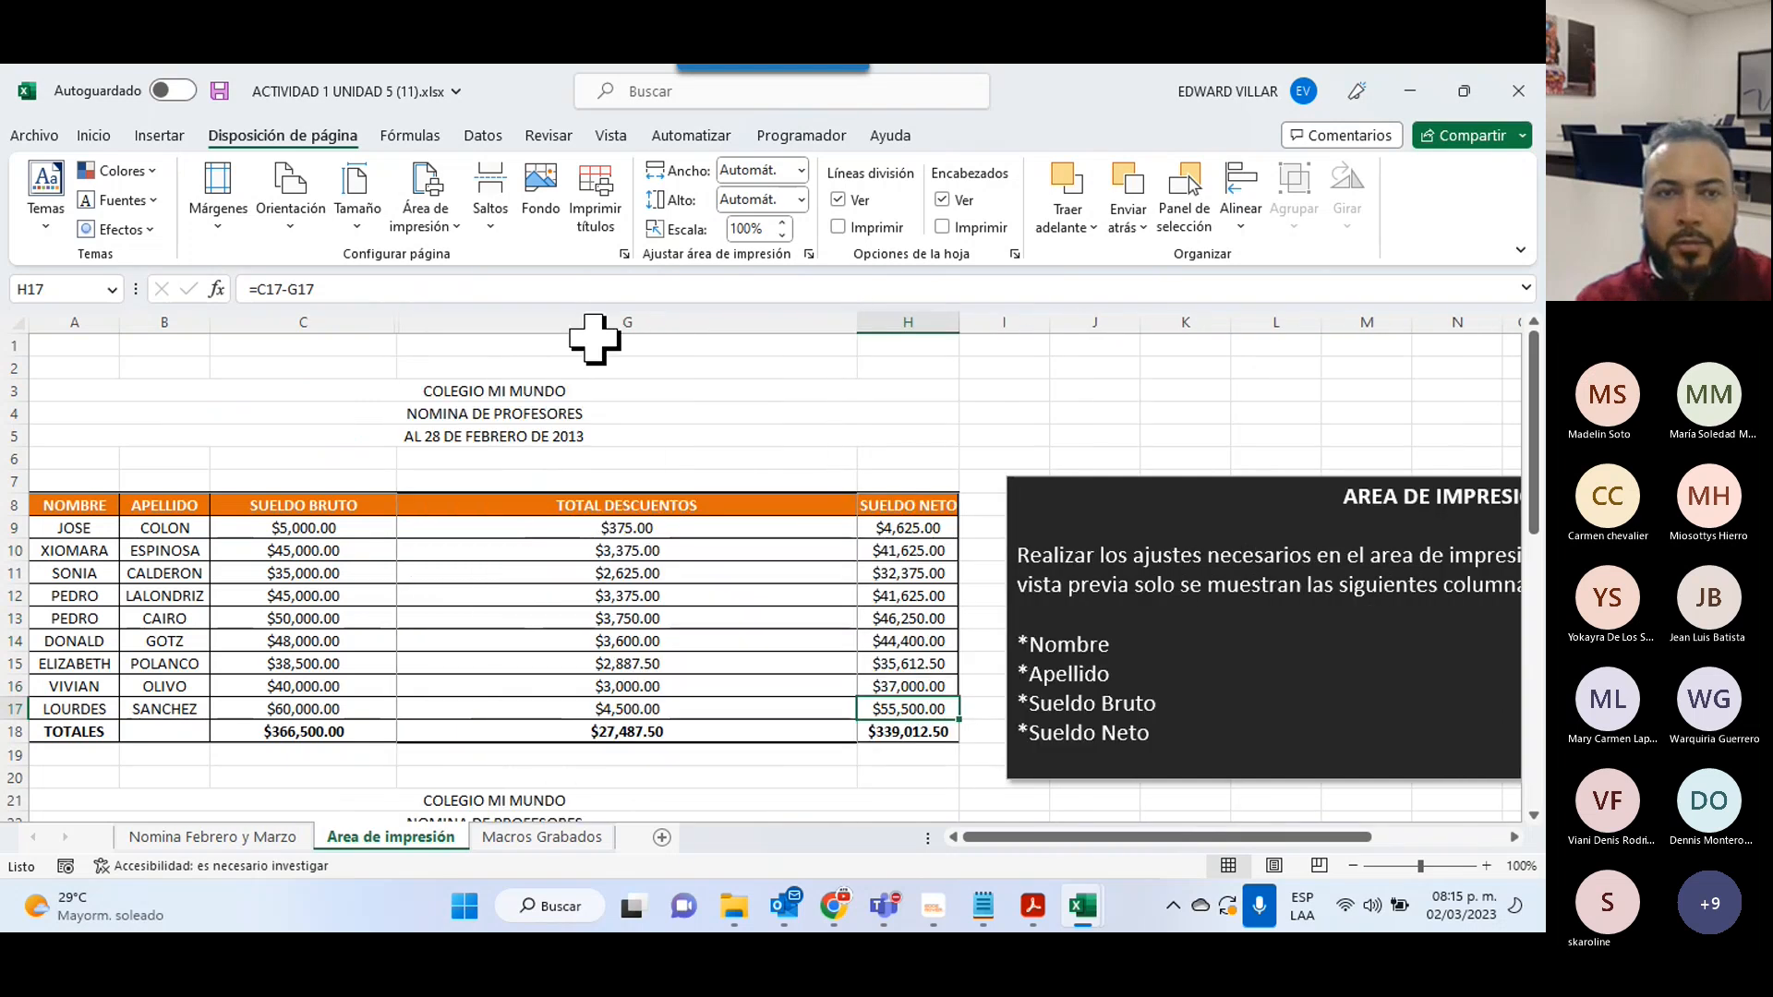
drag(397, 325, 591, 328)
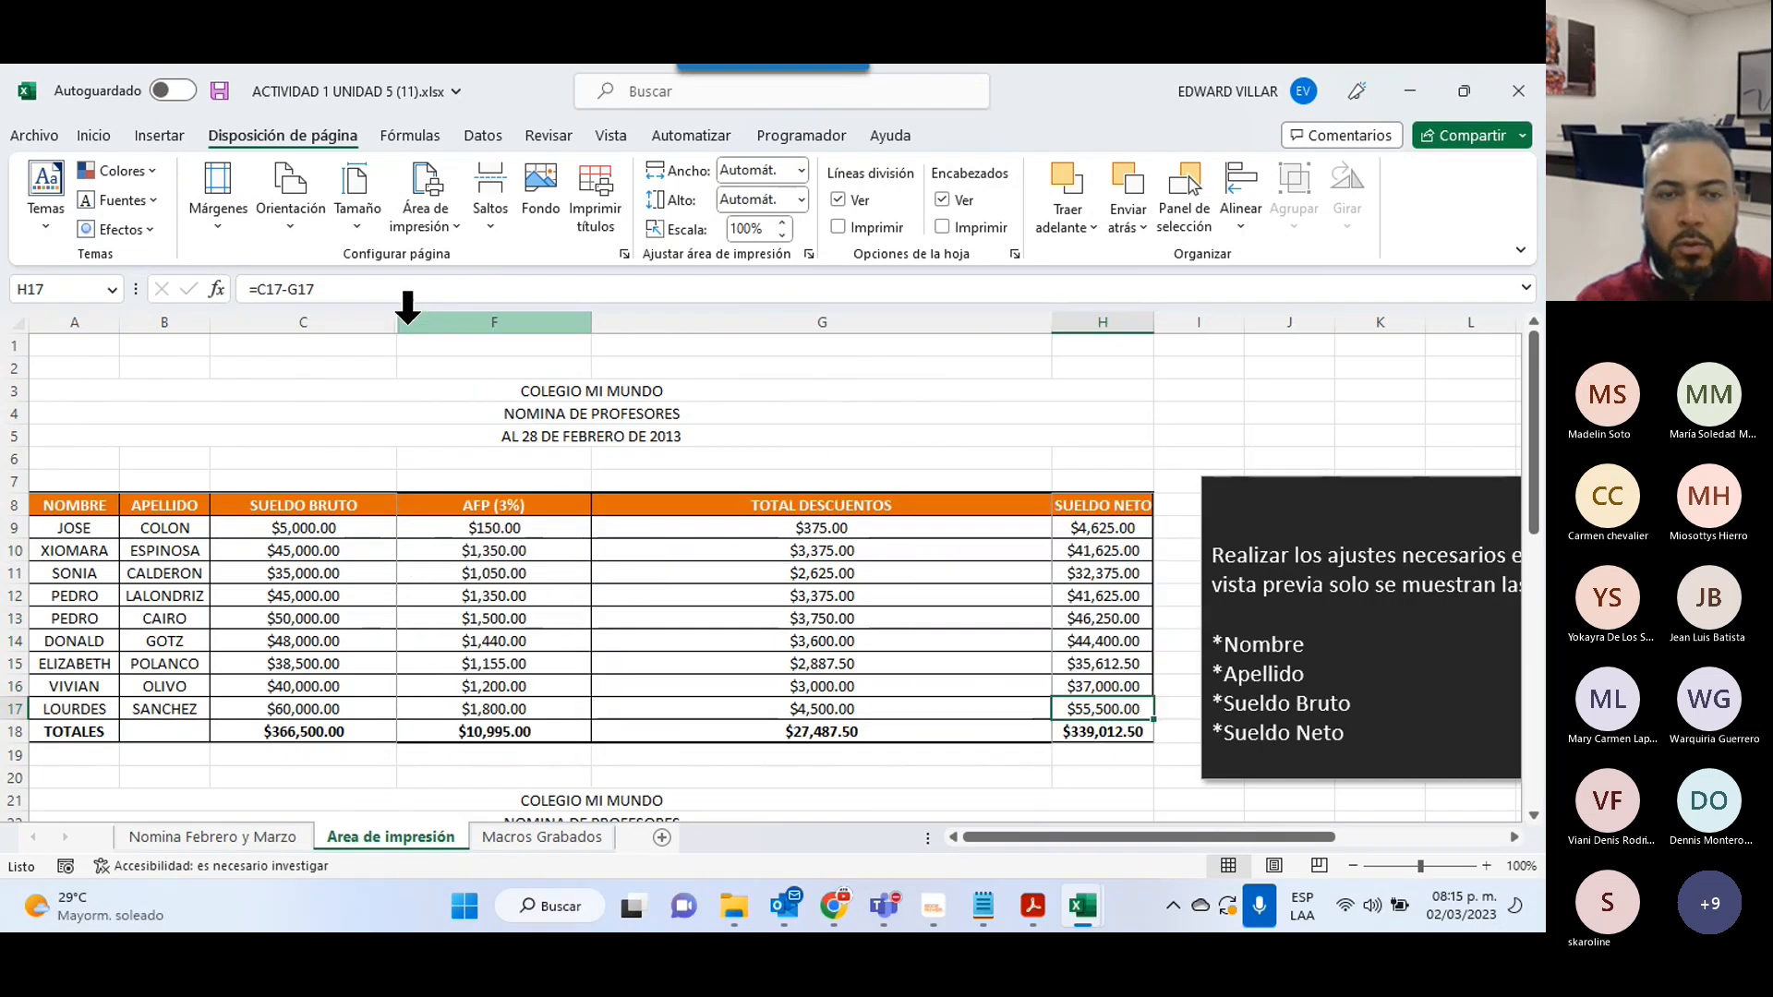
drag(402, 325, 512, 336)
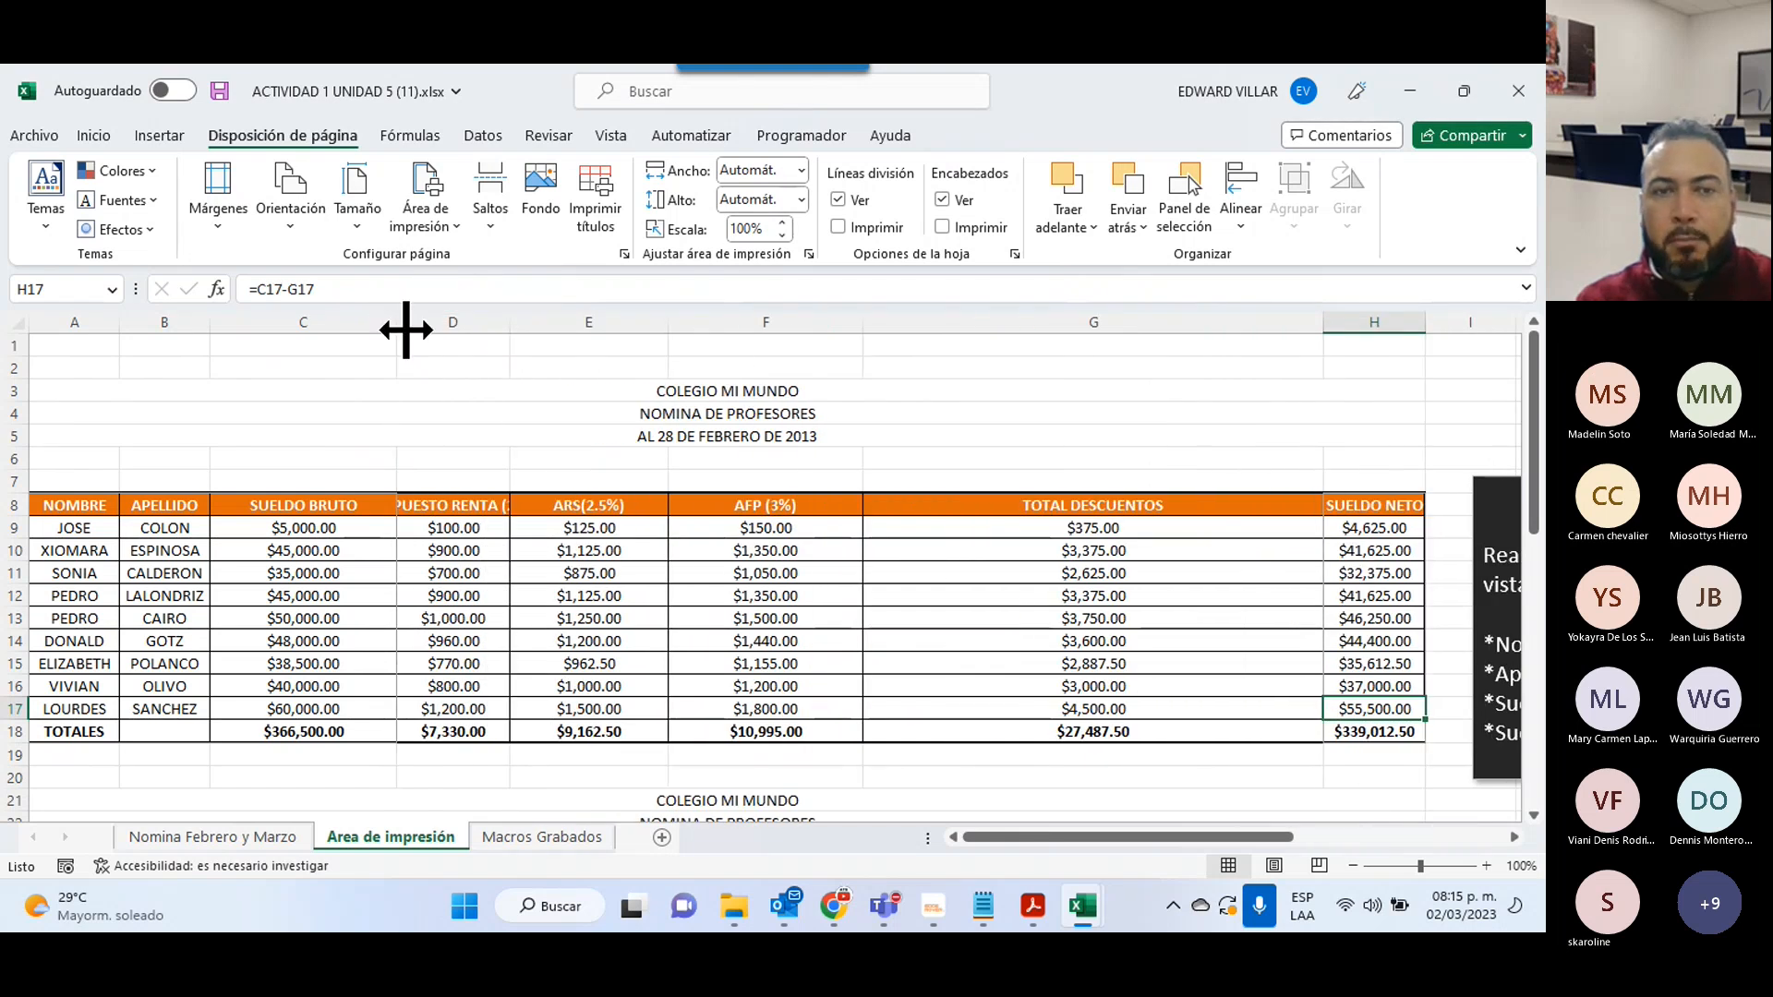
drag(406, 330, 598, 331)
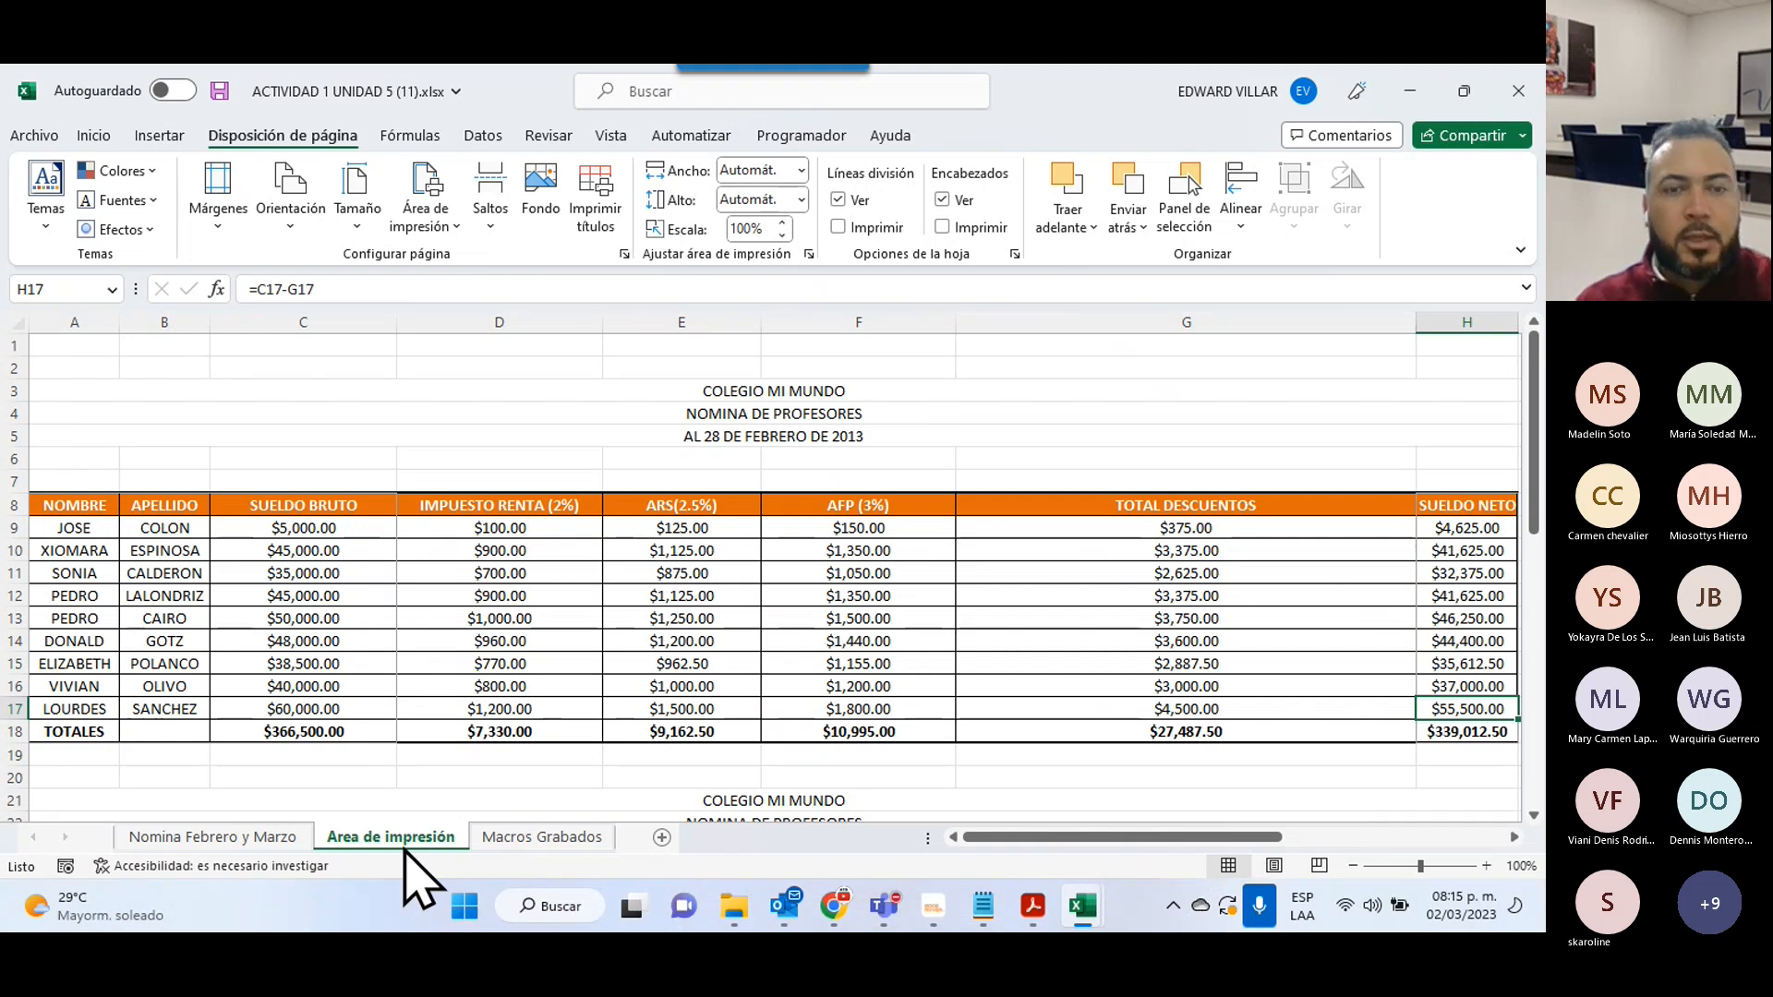
- Open the Macros Grabados sheet and read its instructions box about enabling the Programador tab and recording a macro
click(503, 837)
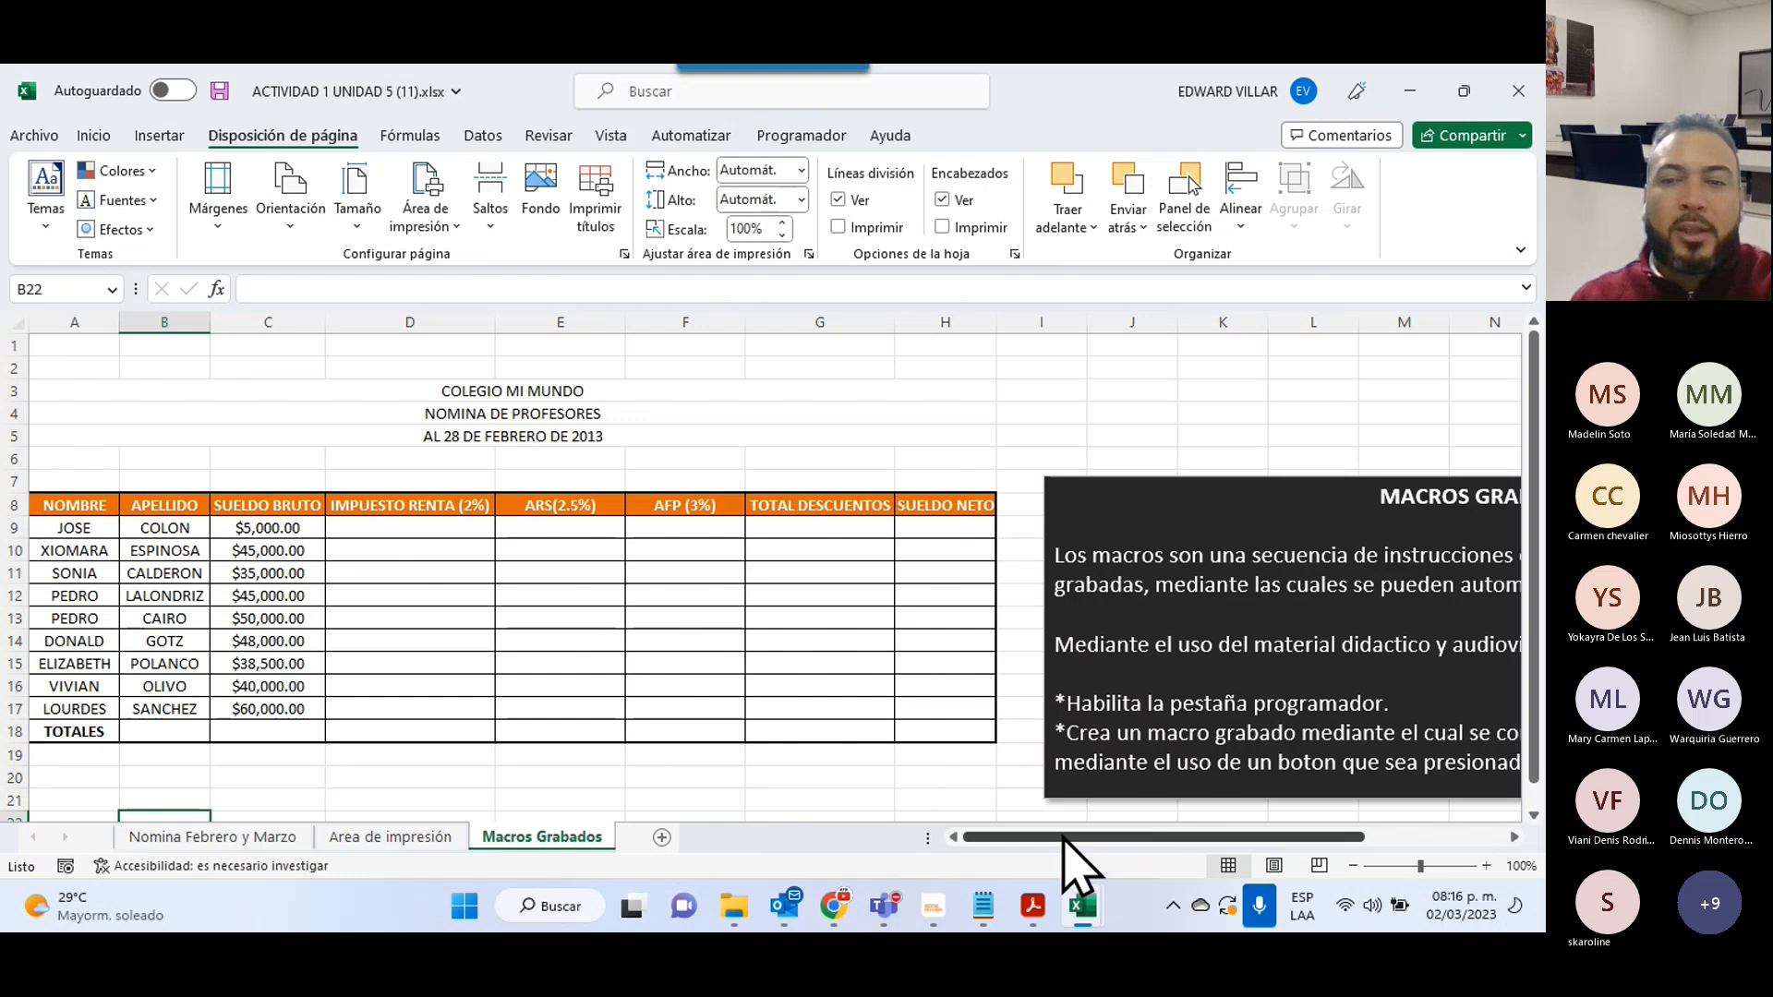
drag(1066, 837, 1169, 836)
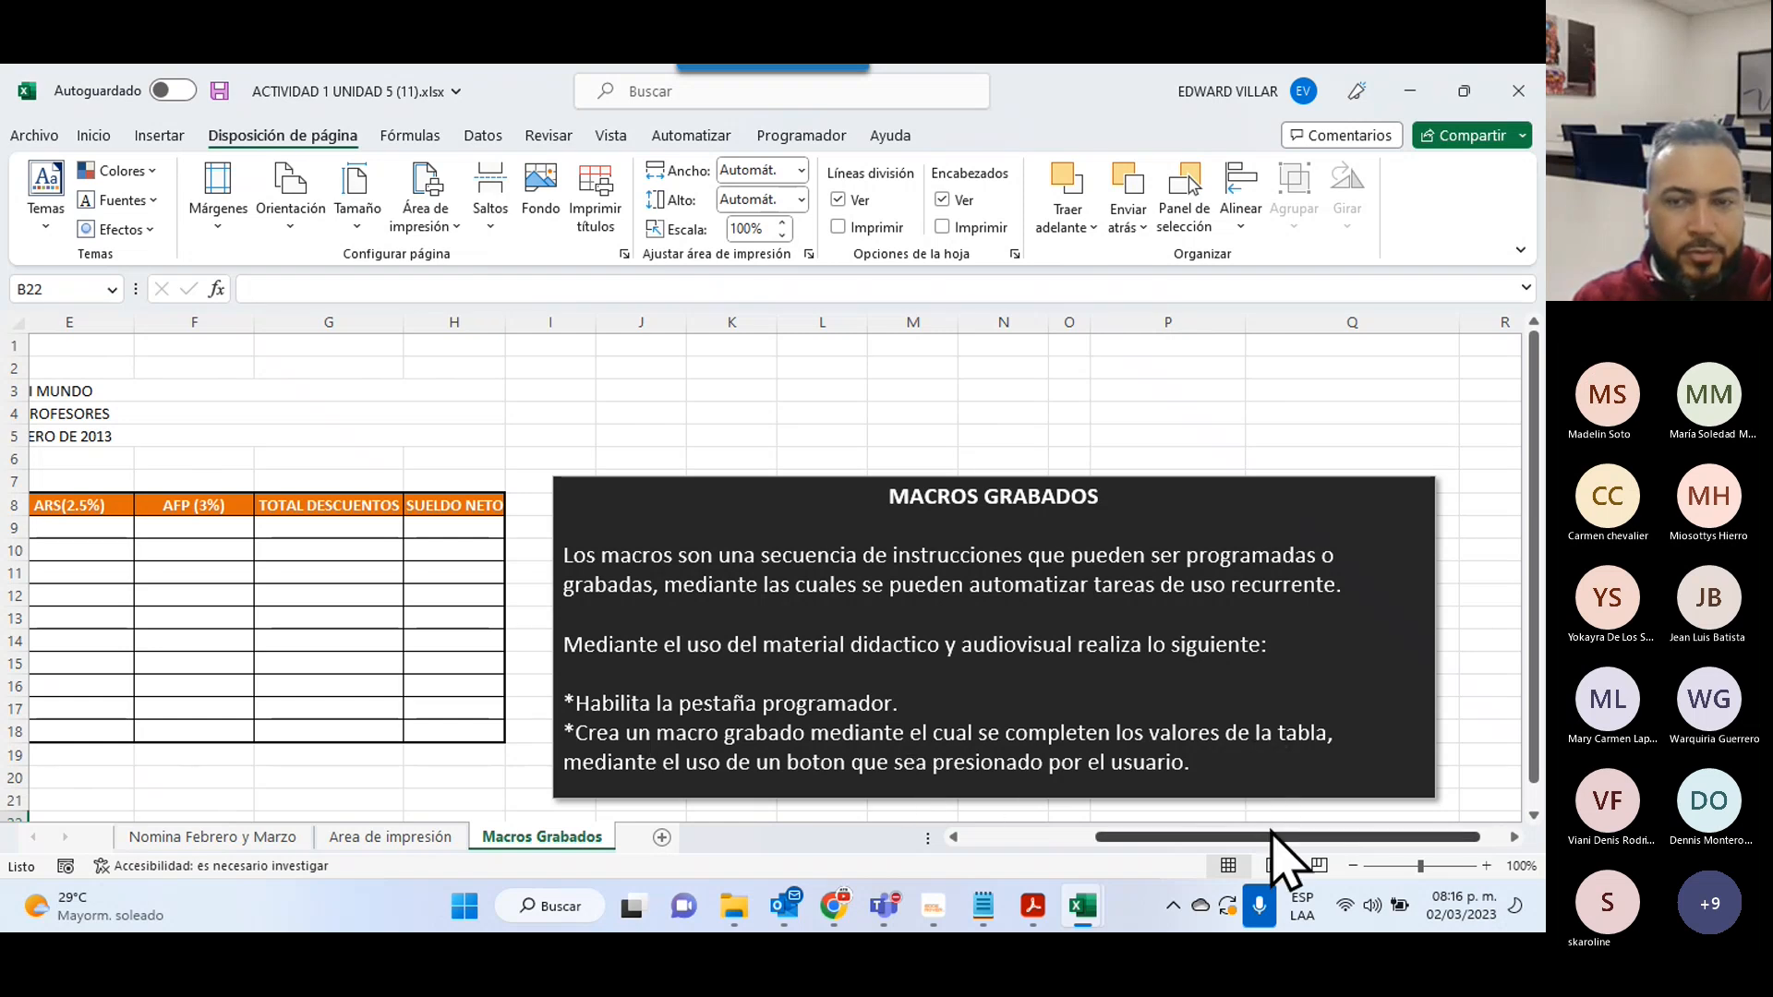
drag(1245, 839, 866, 842)
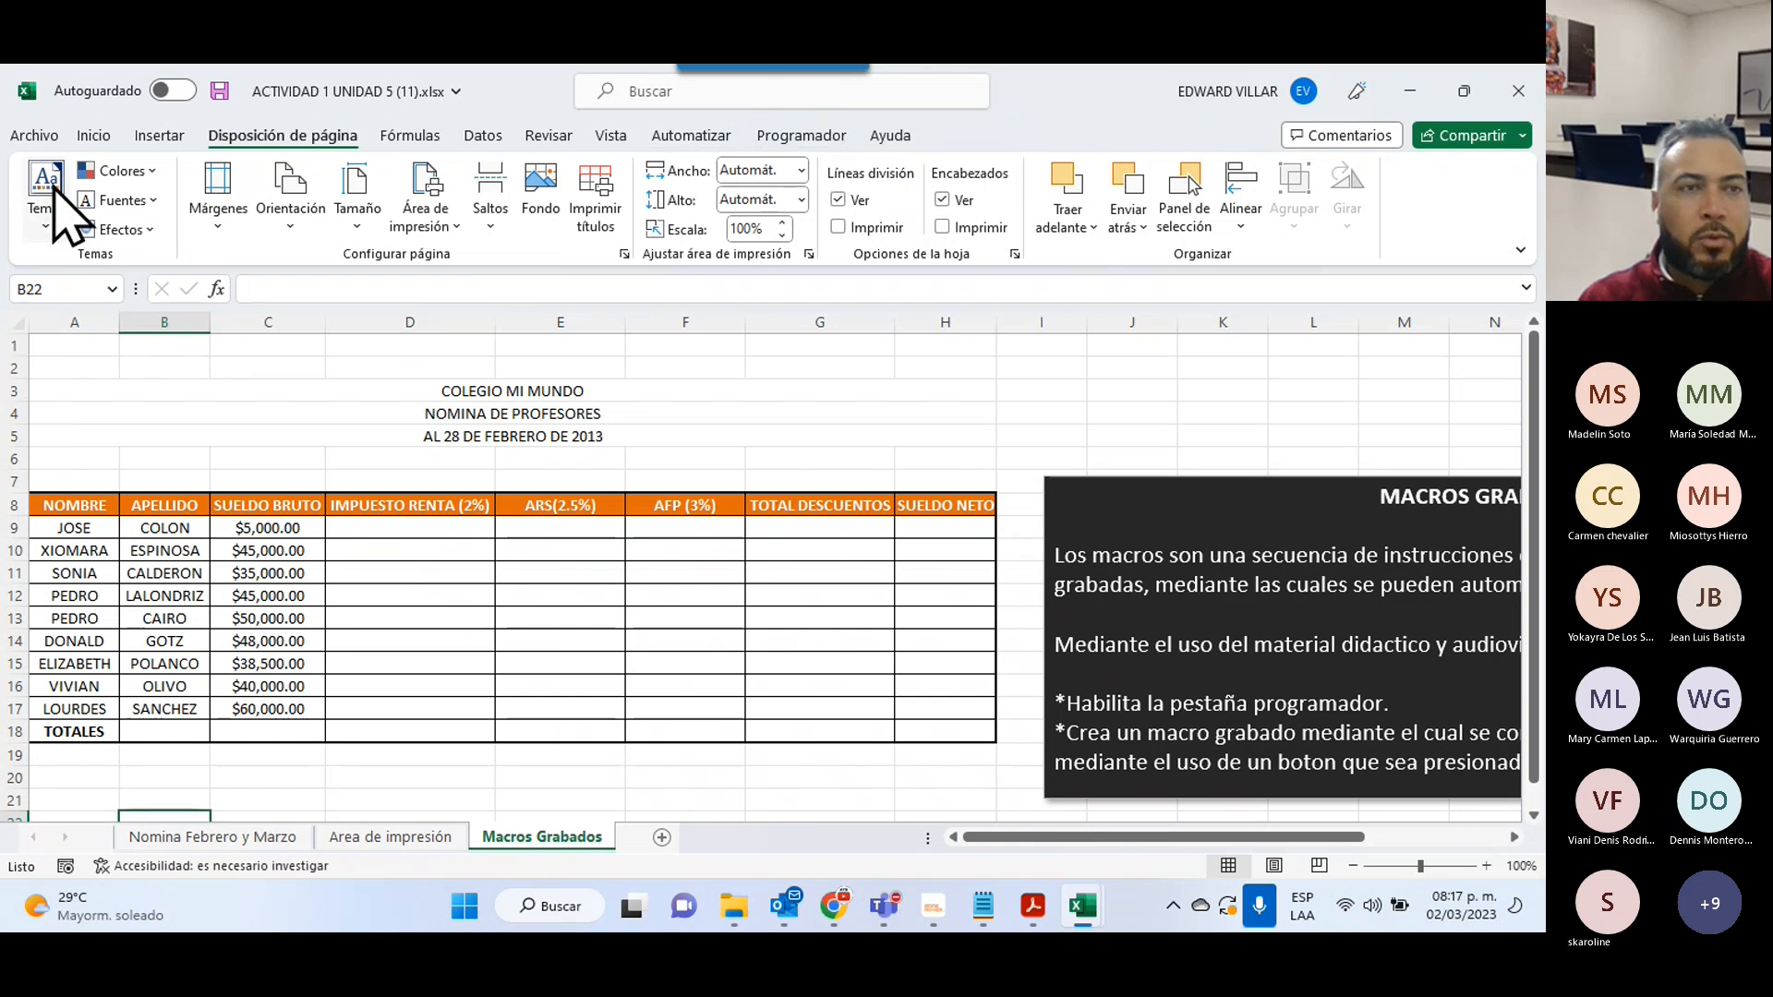
- Turn off the Programador tab in the ribbon customization options and apply the change
click(35, 137)
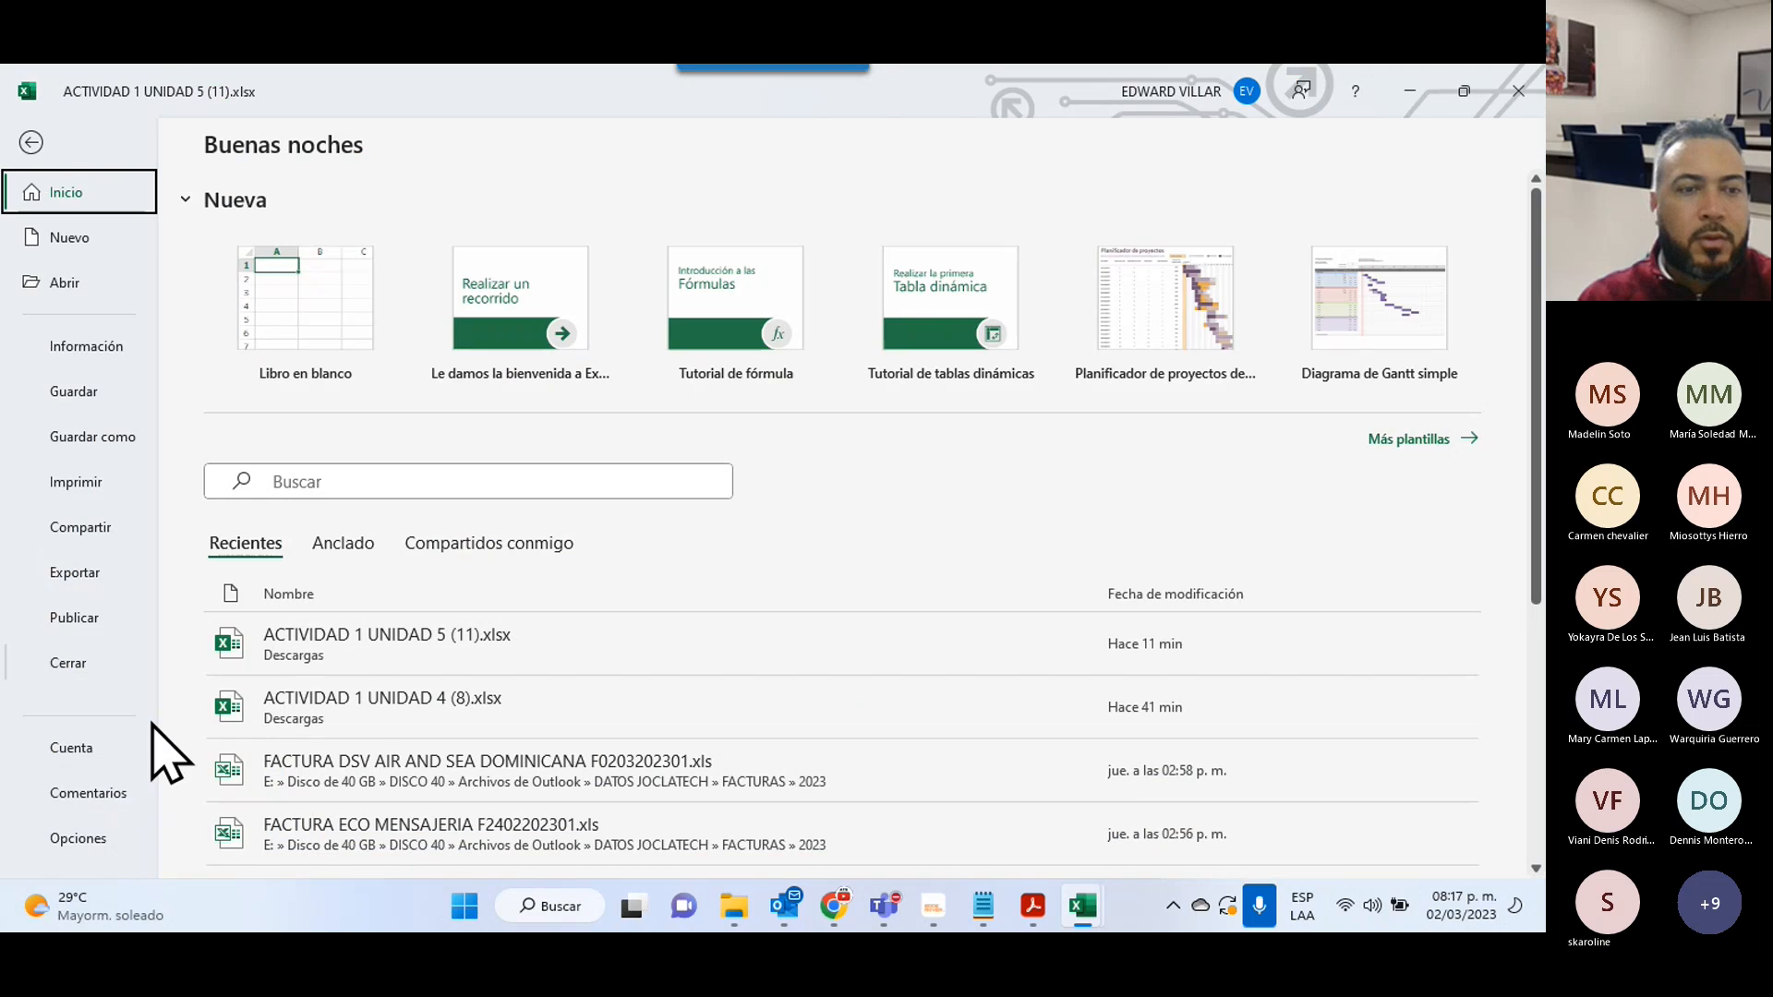
click(78, 837)
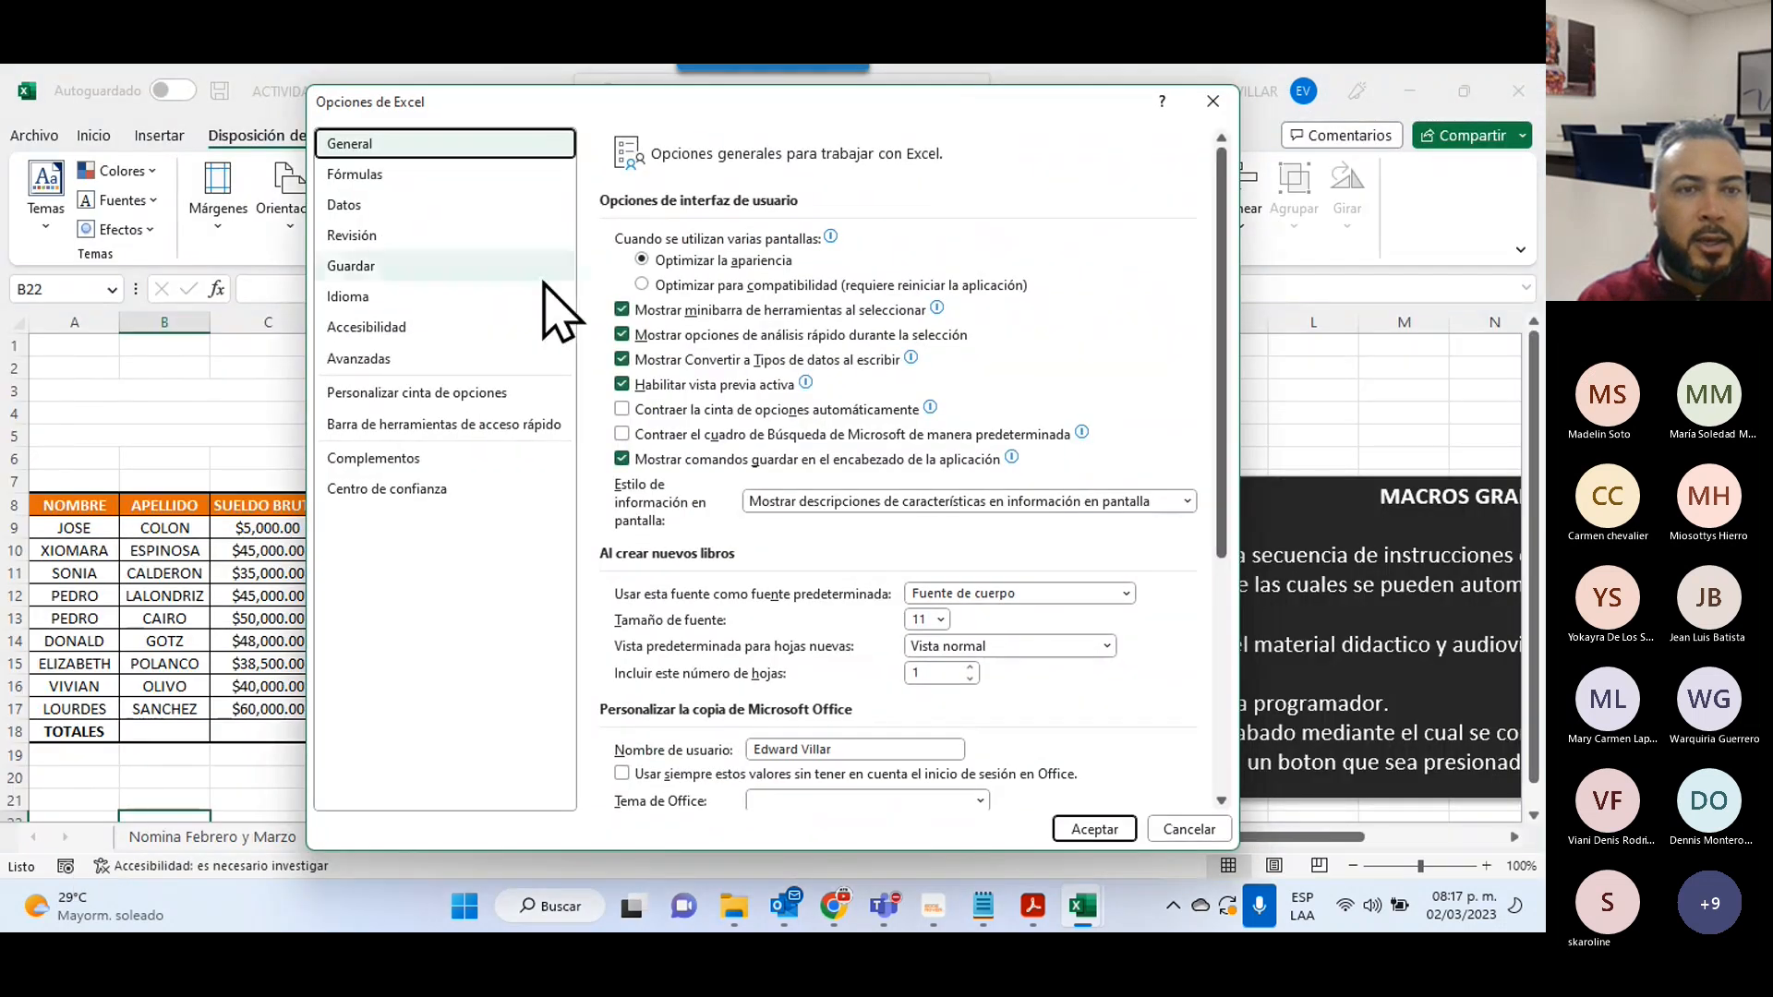
click(398, 397)
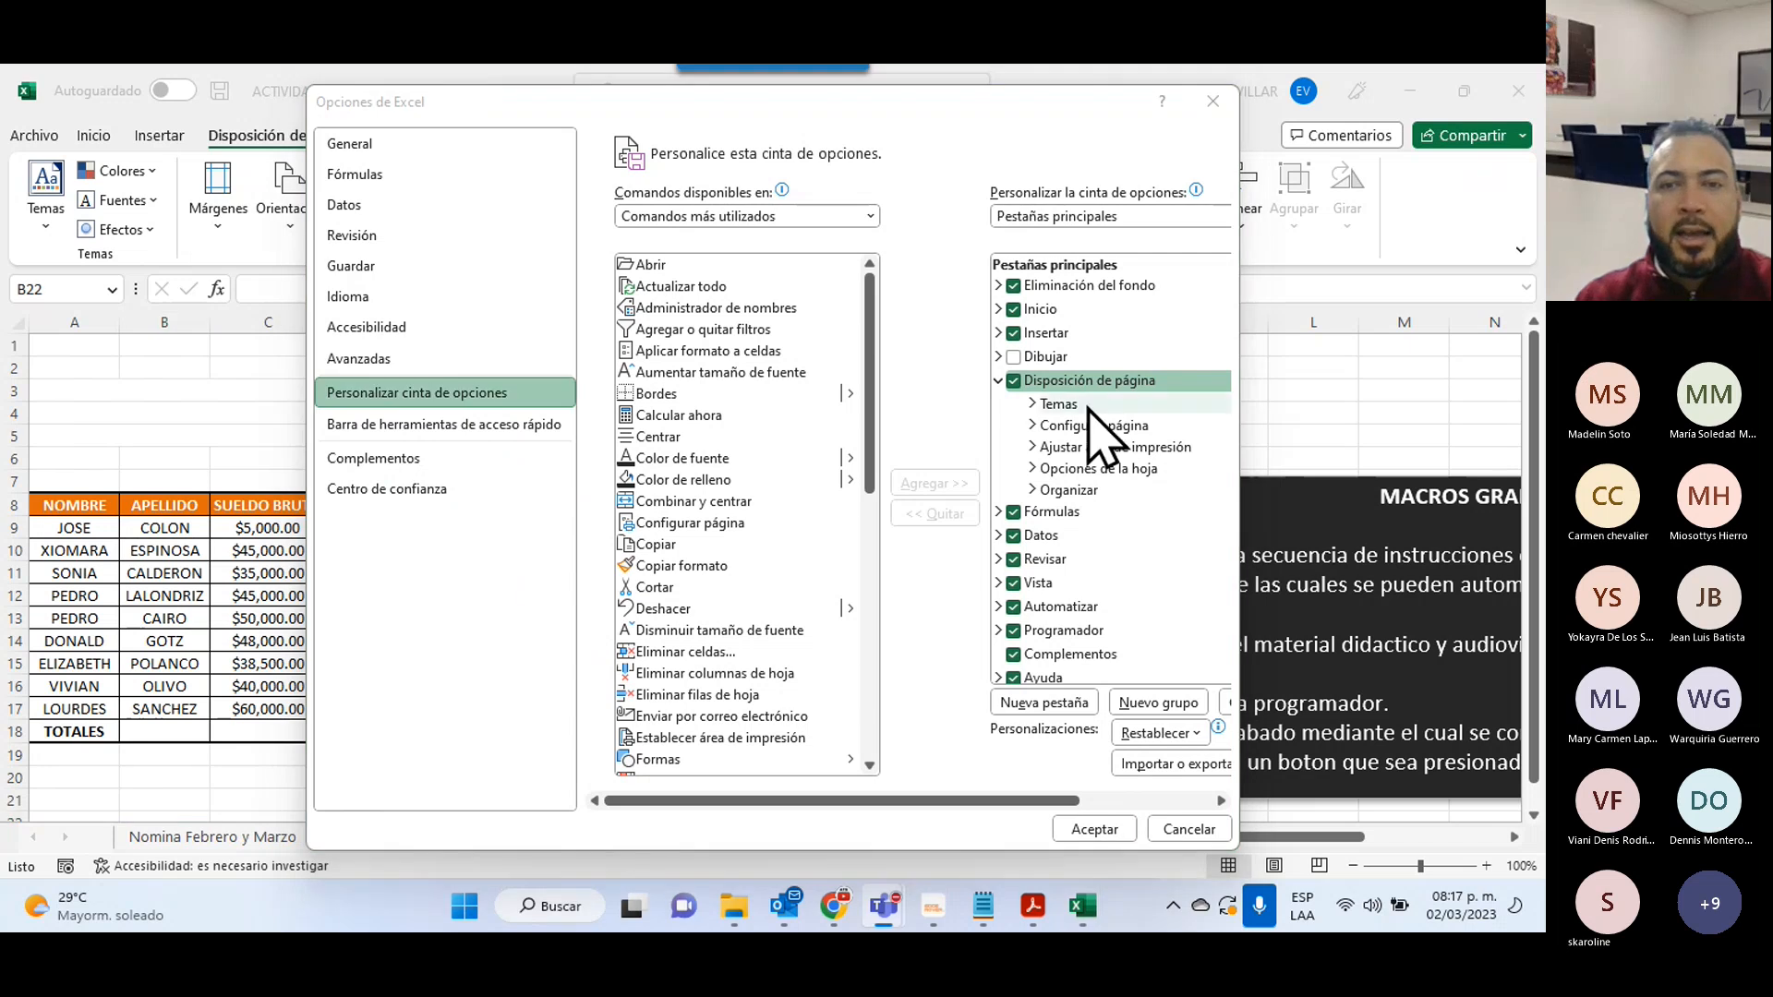
scroll(1082, 450, down, 1)
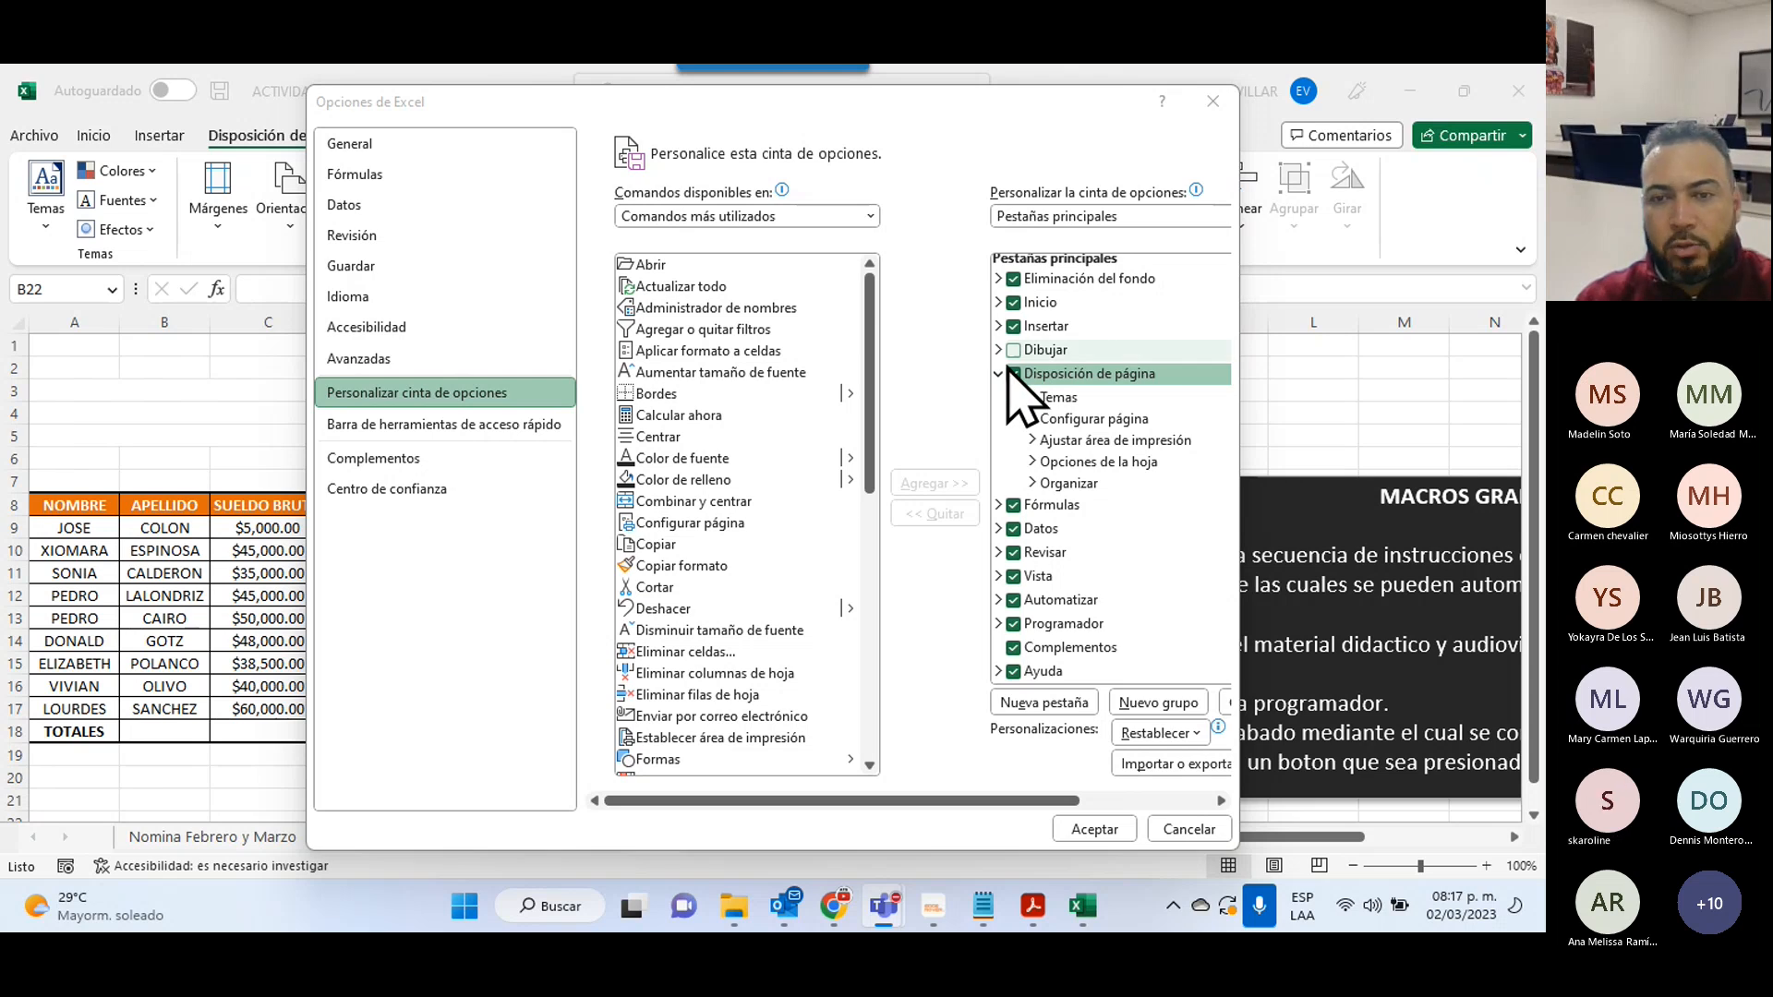
click(1013, 623)
click(1094, 829)
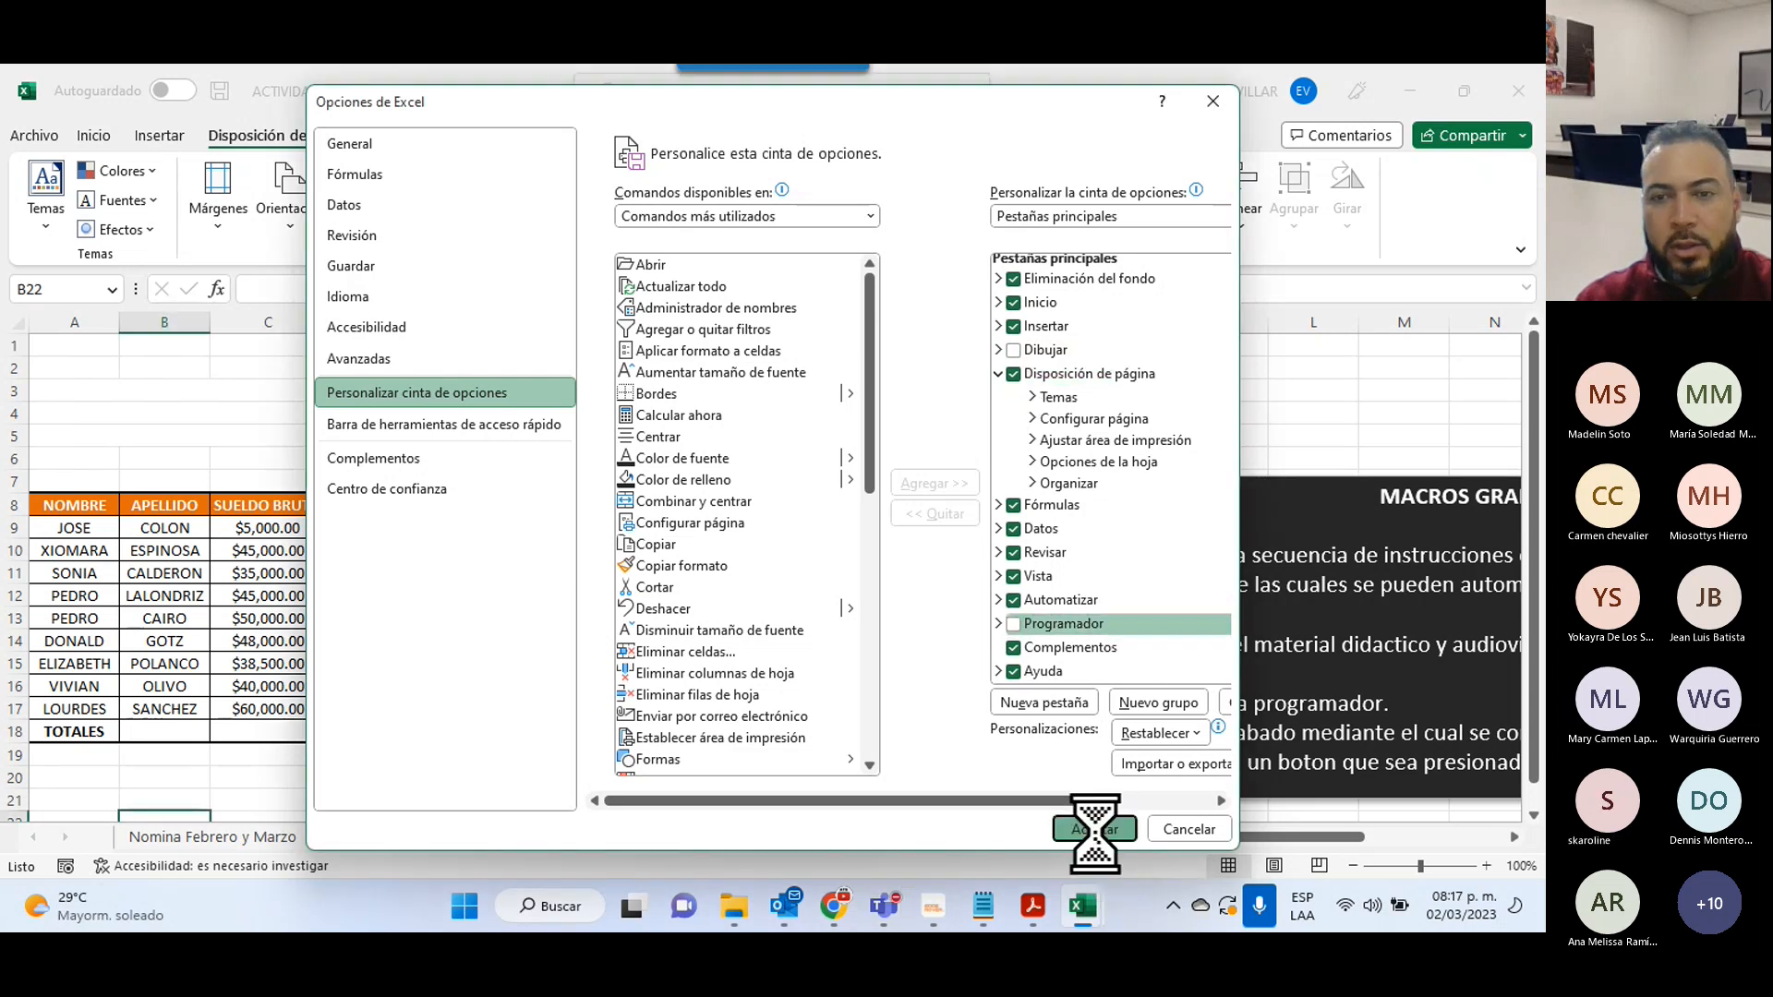
click(1062, 436)
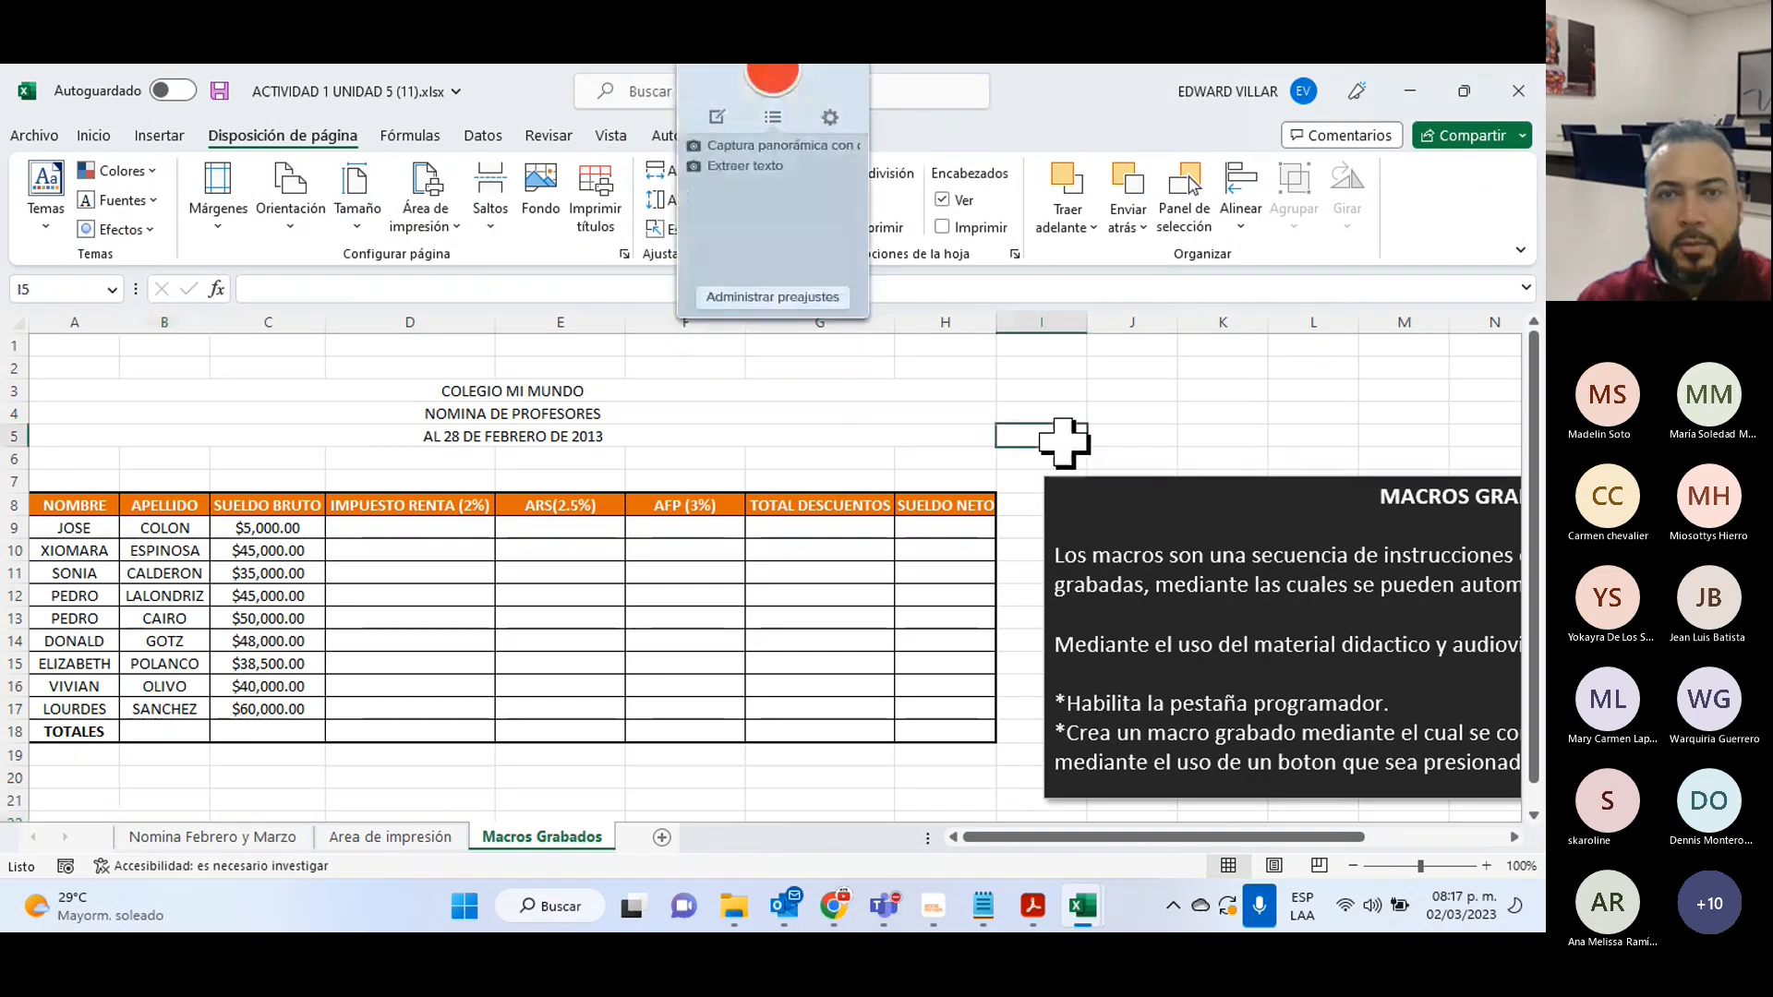
- Enable the Programador main tab in the ribbon customization options and apply the change
click(33, 137)
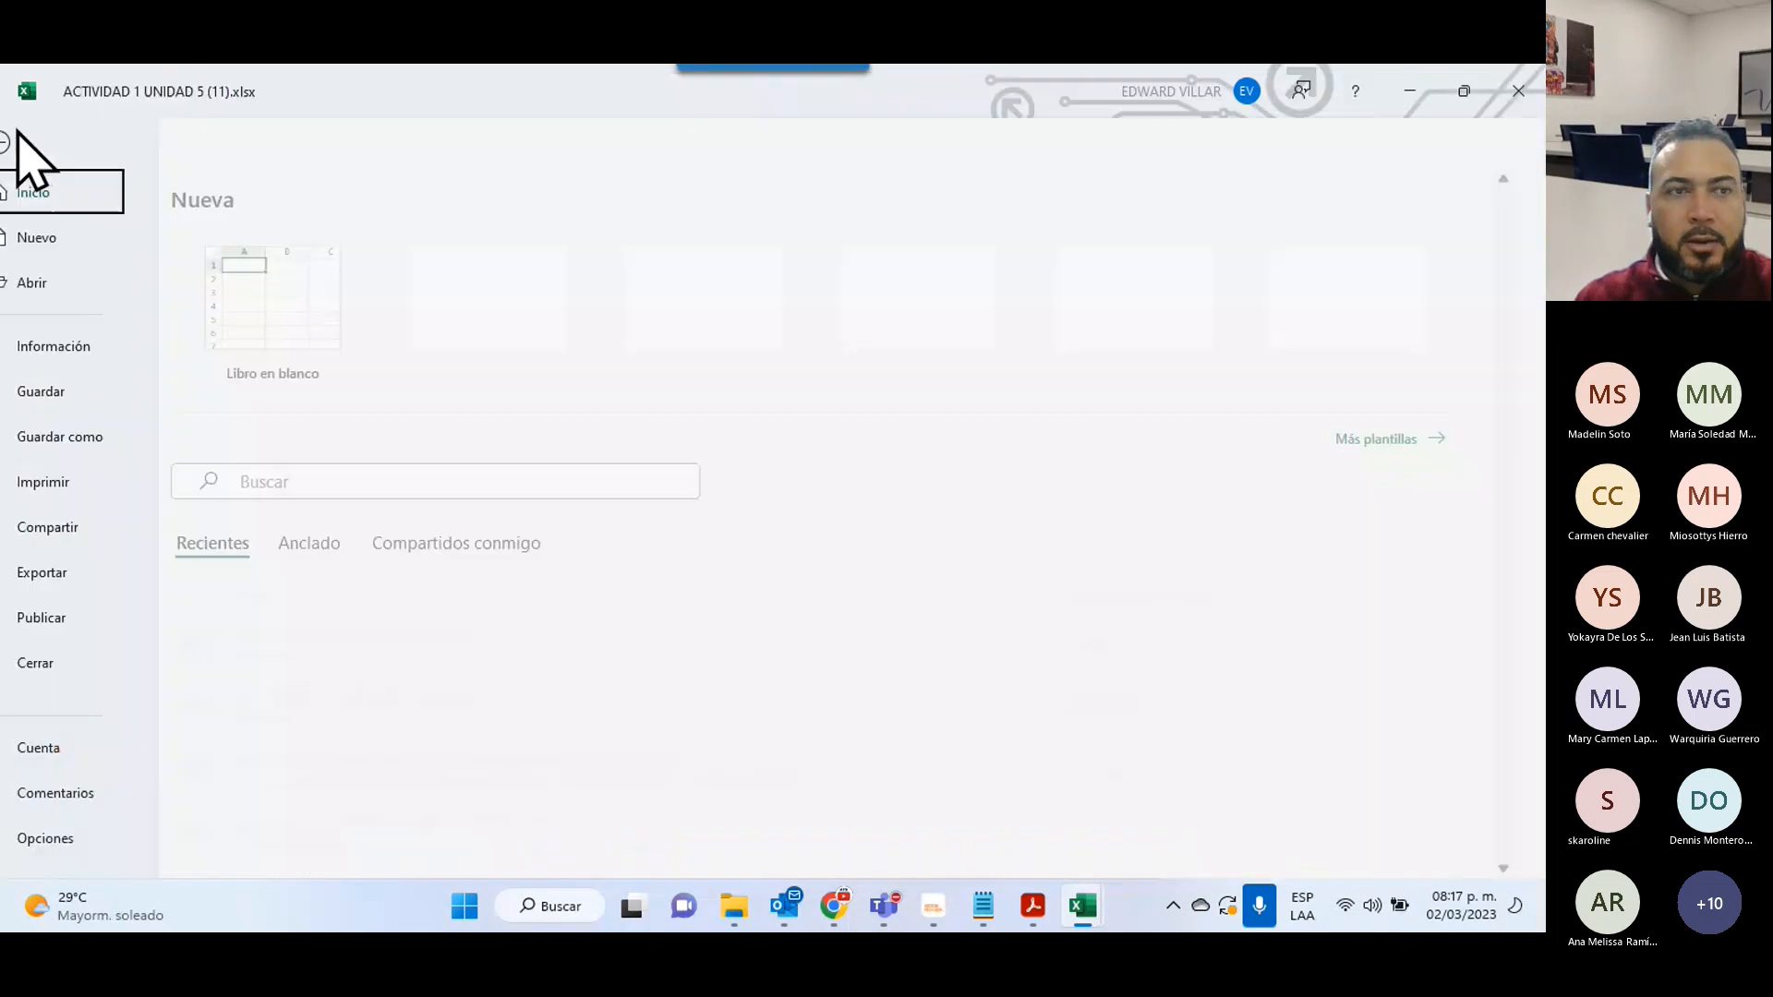
click(74, 838)
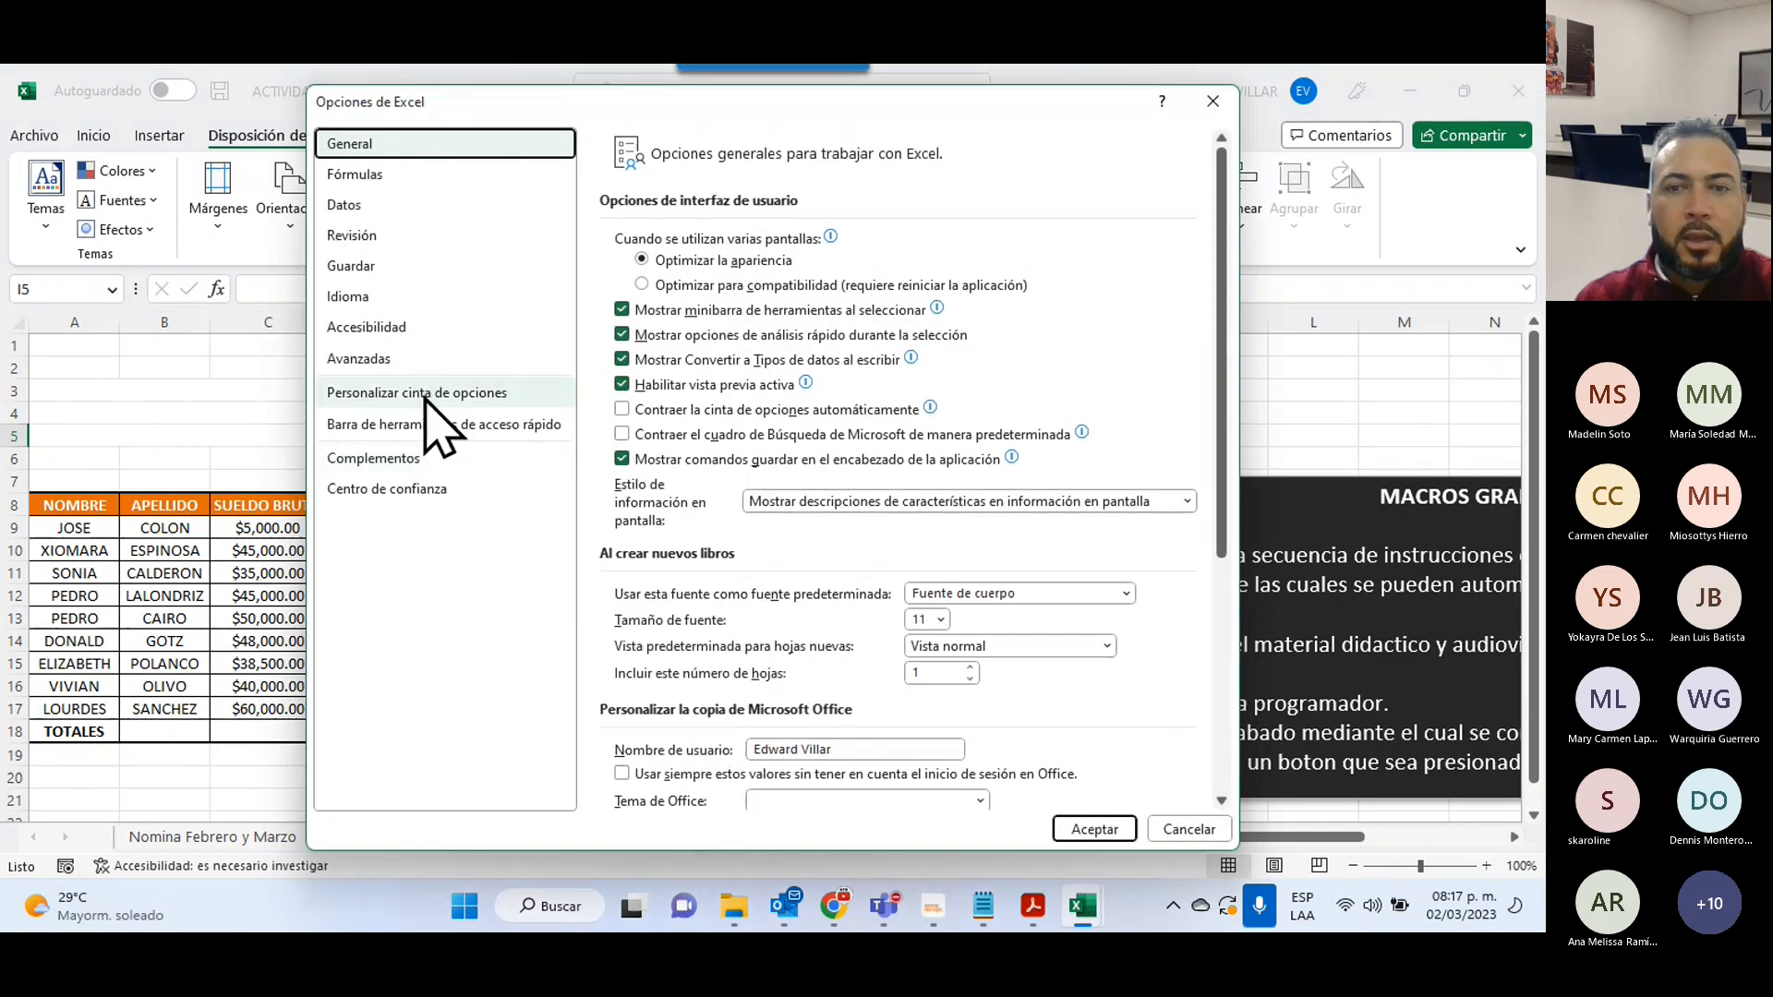
click(426, 394)
click(1016, 632)
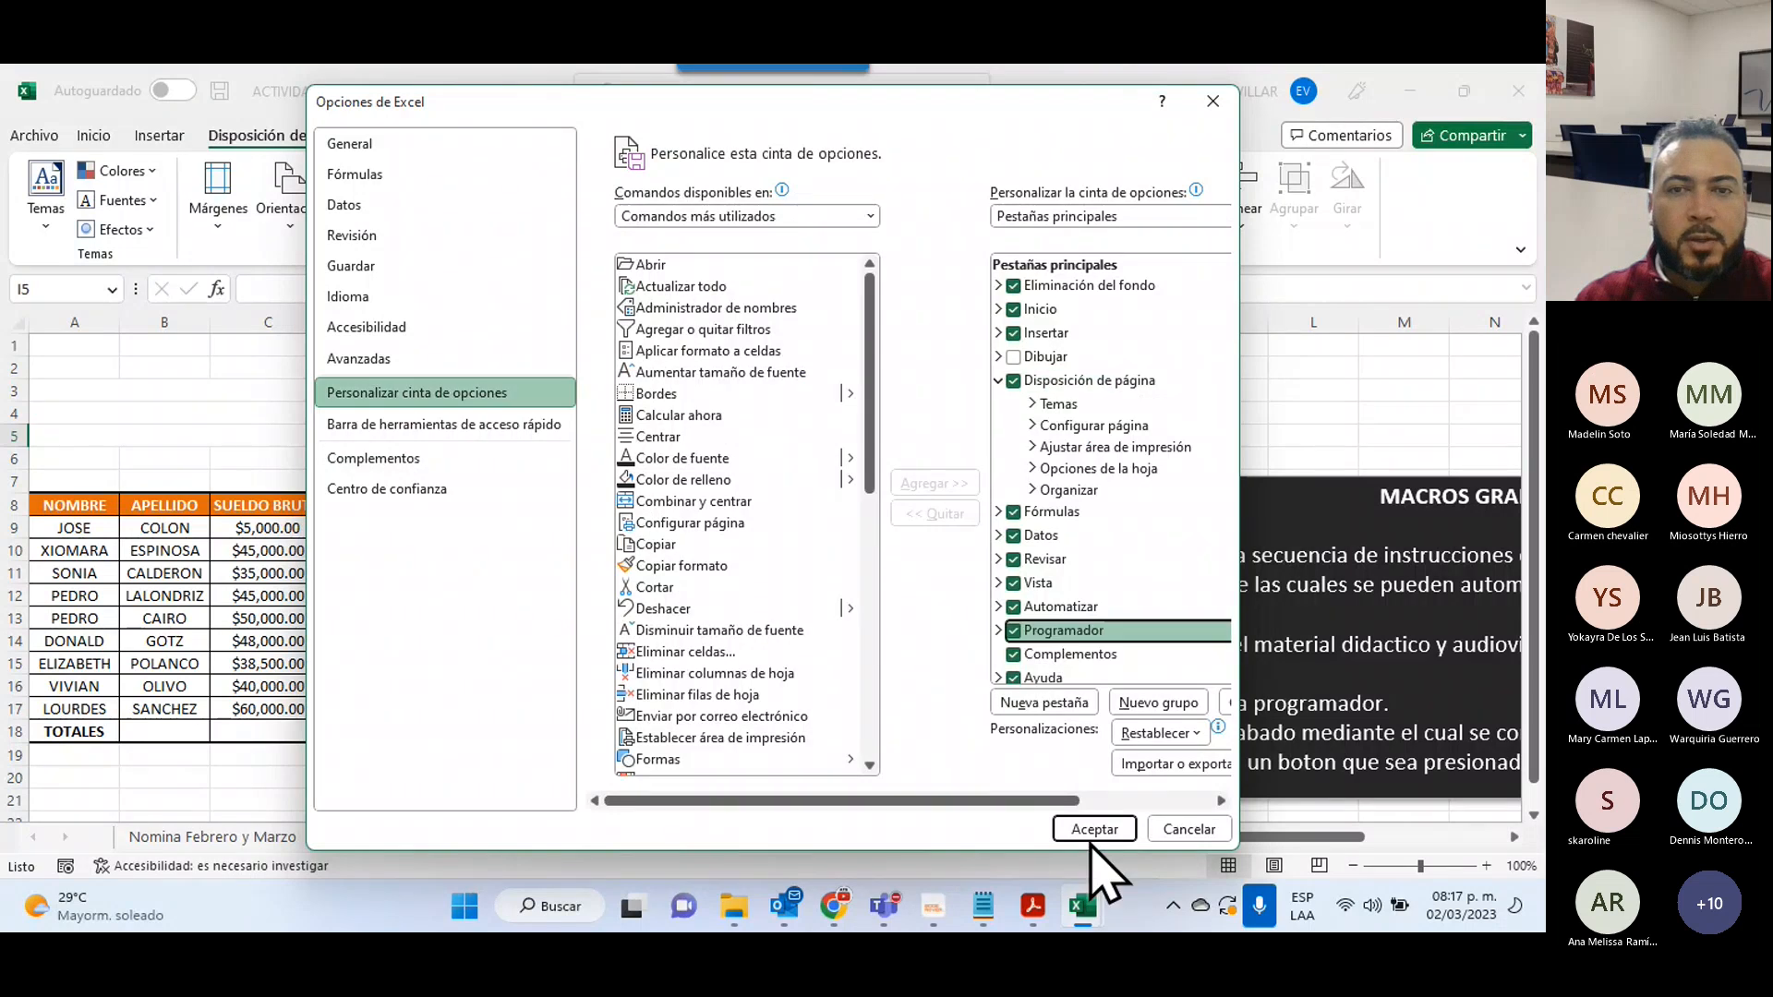
click(1093, 836)
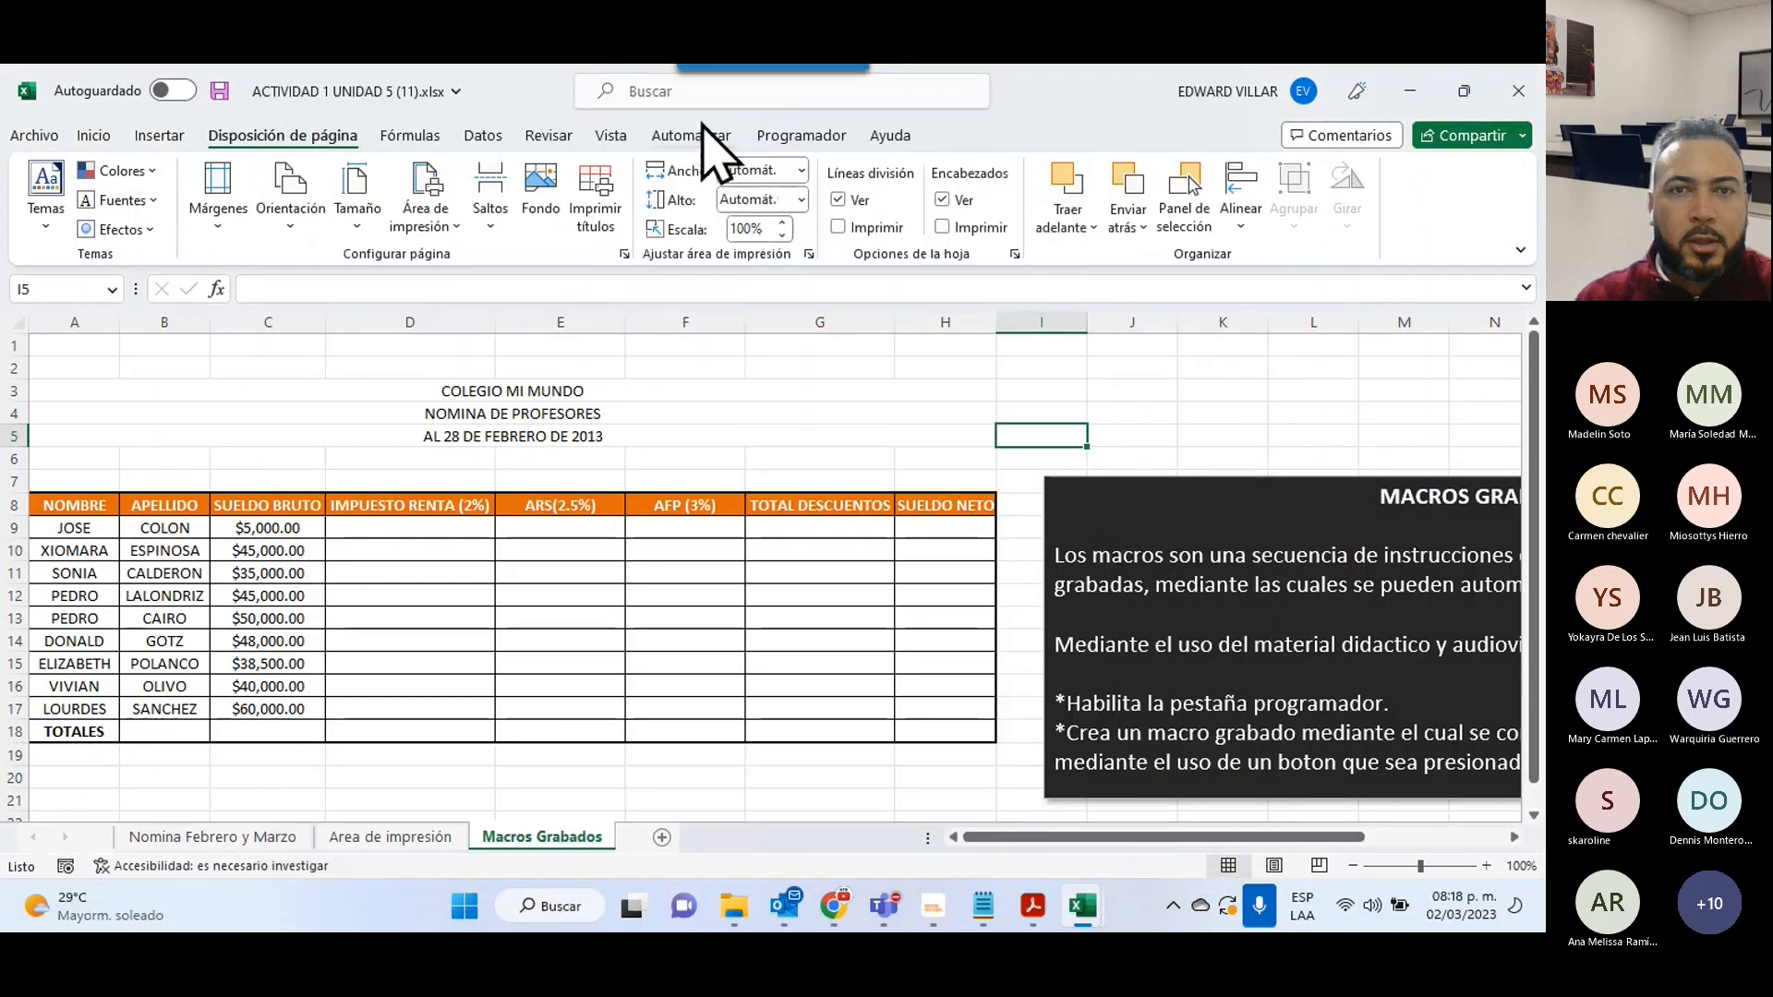
- Set up a new macro recording and enter CalculoDeNomina as the macro name
click(821, 135)
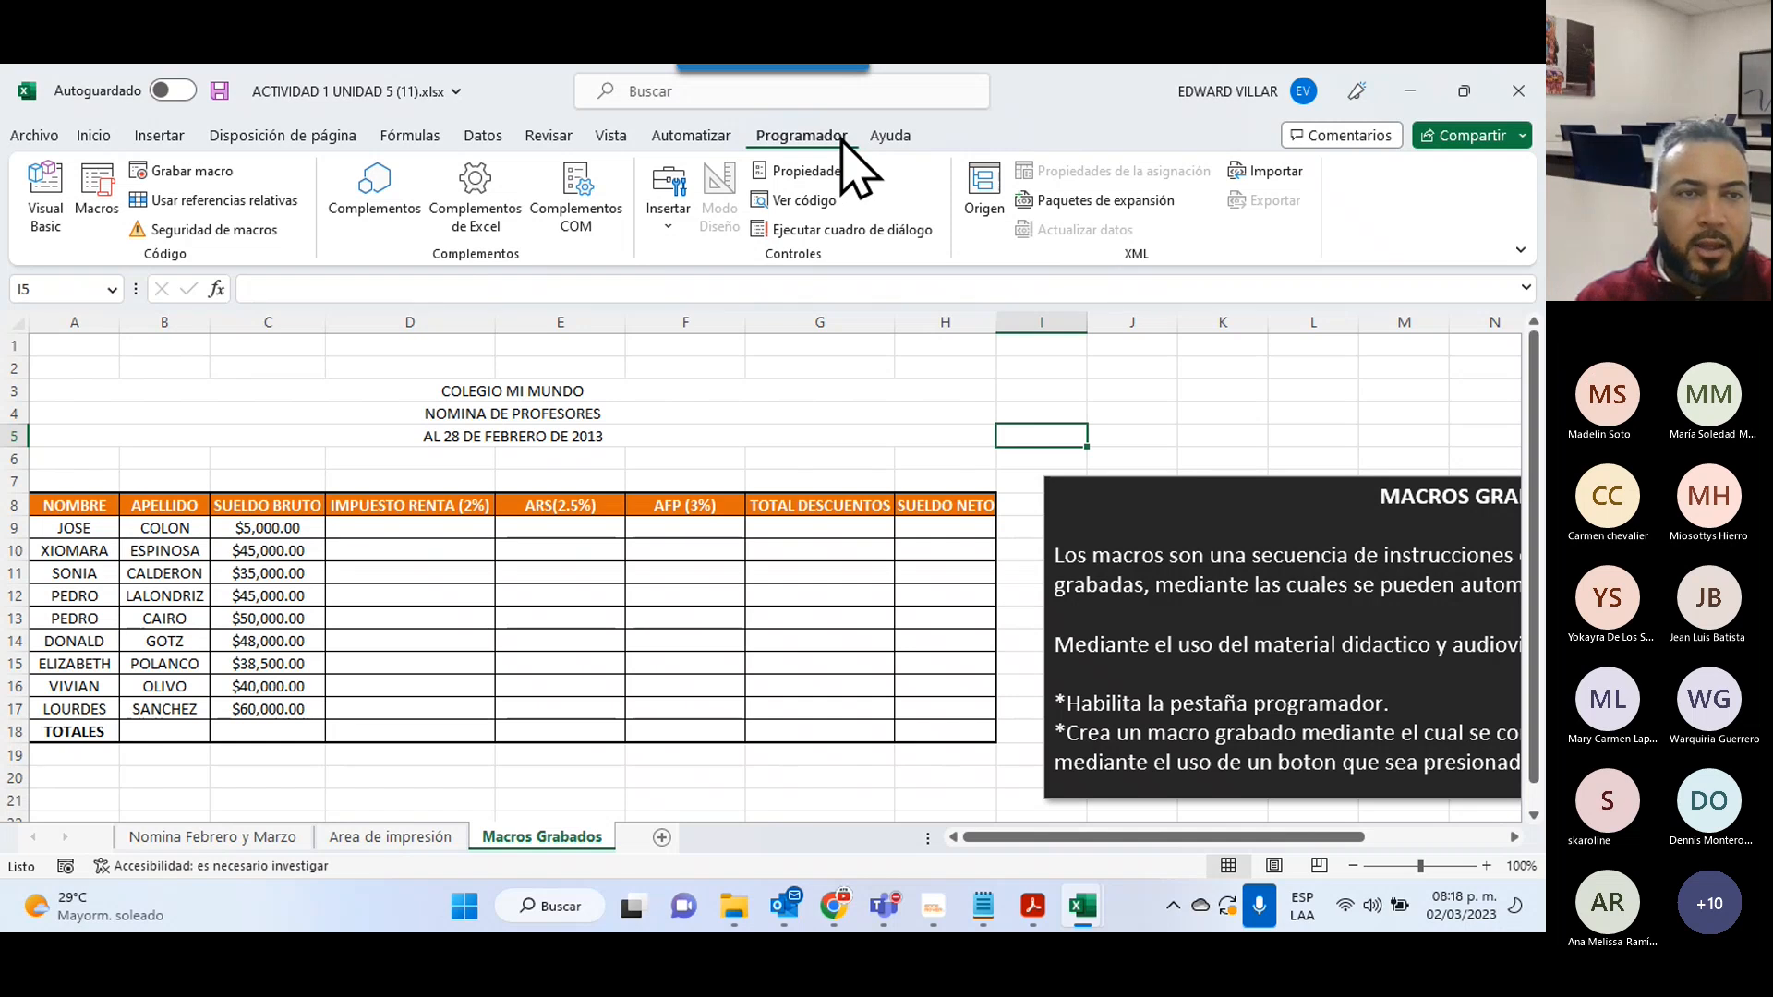
click(190, 172)
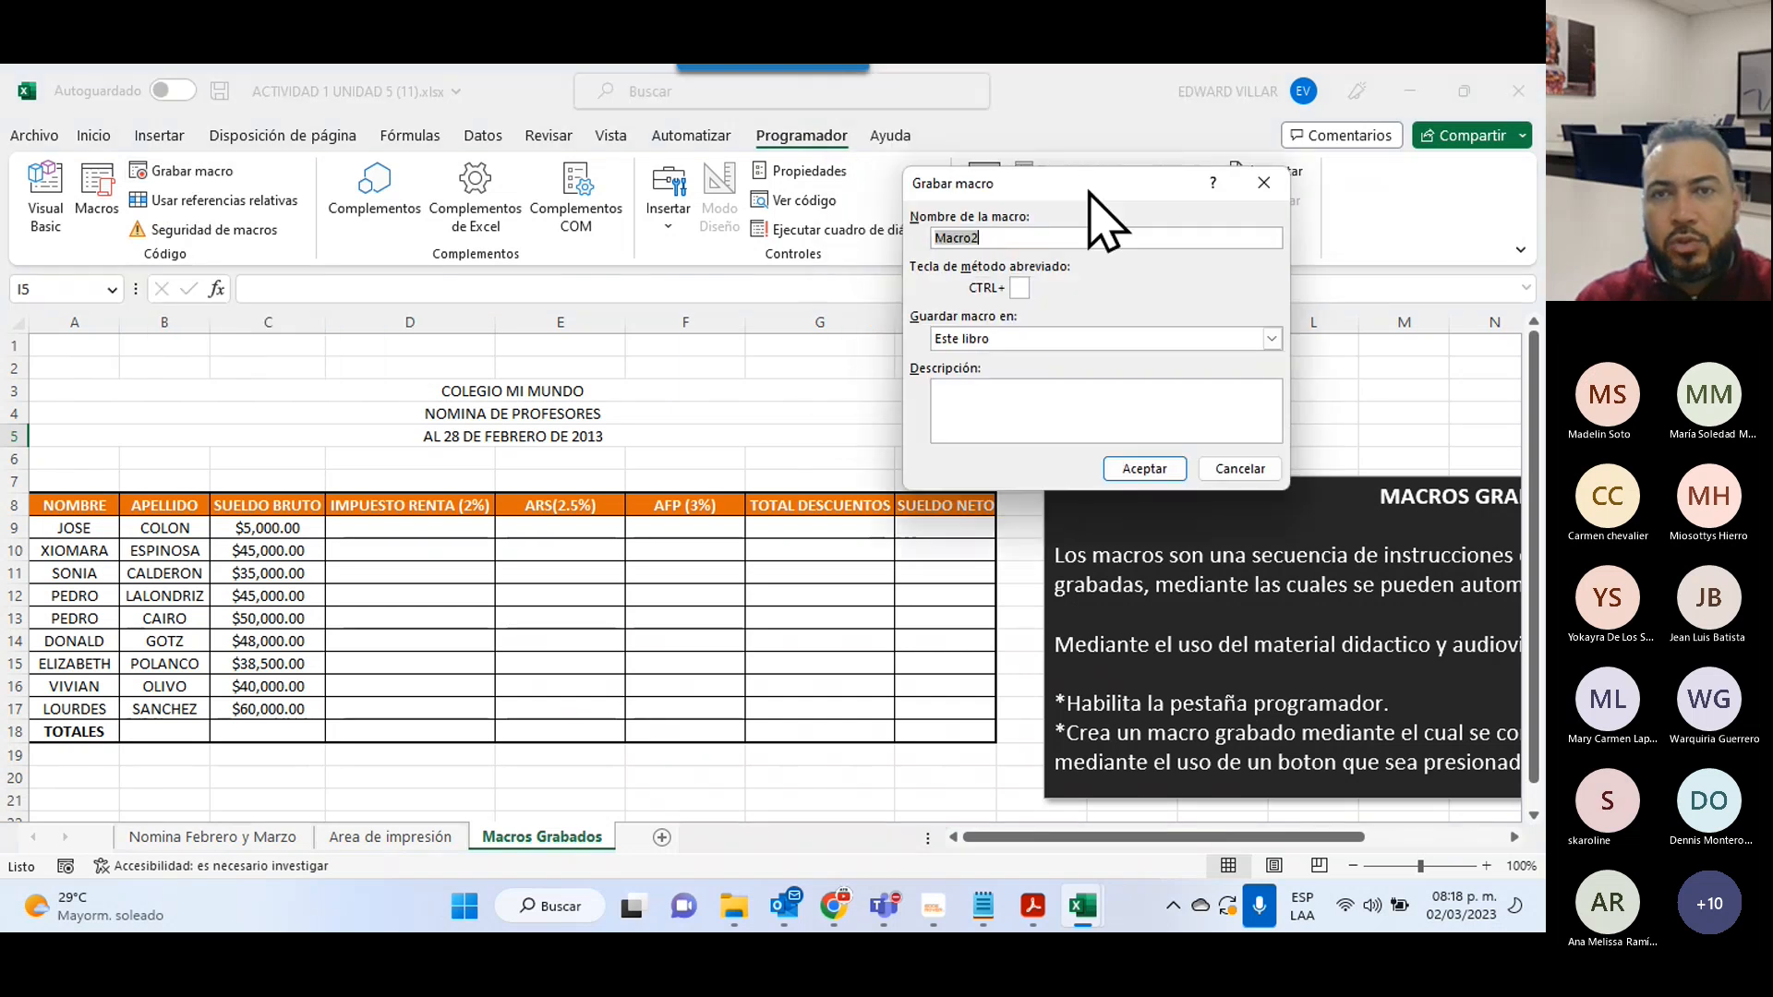
drag(1089, 192, 996, 177)
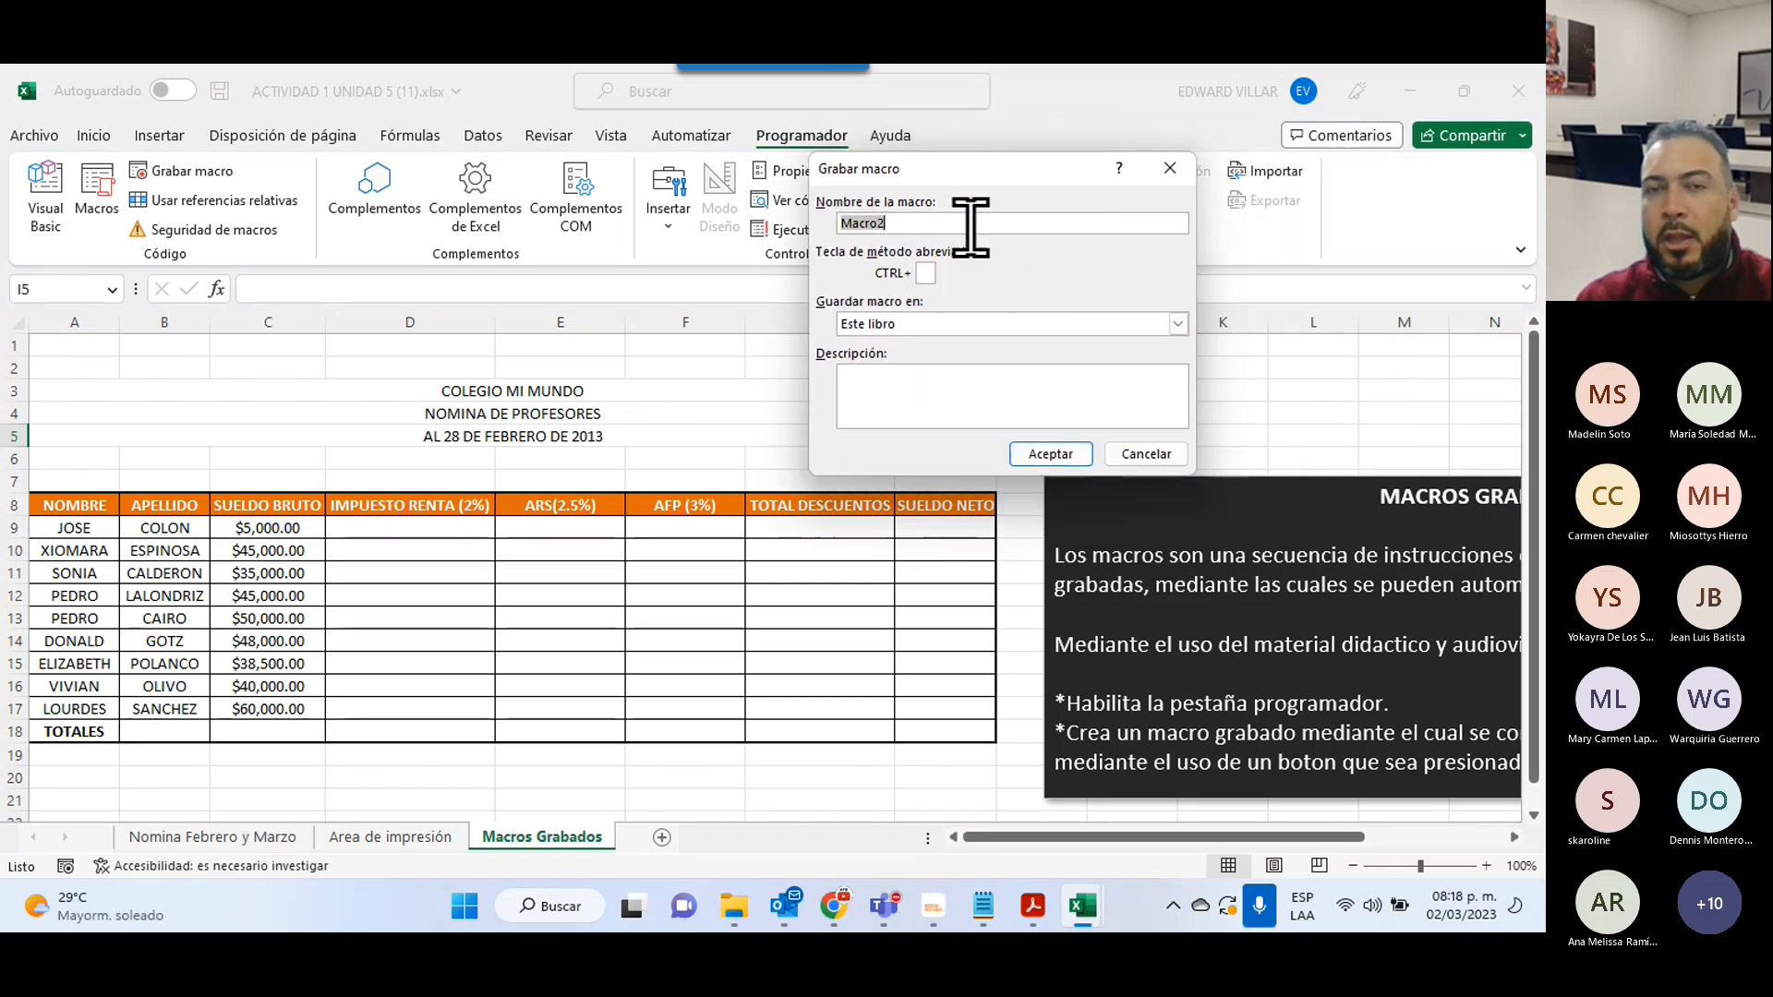
key(BackSpace)
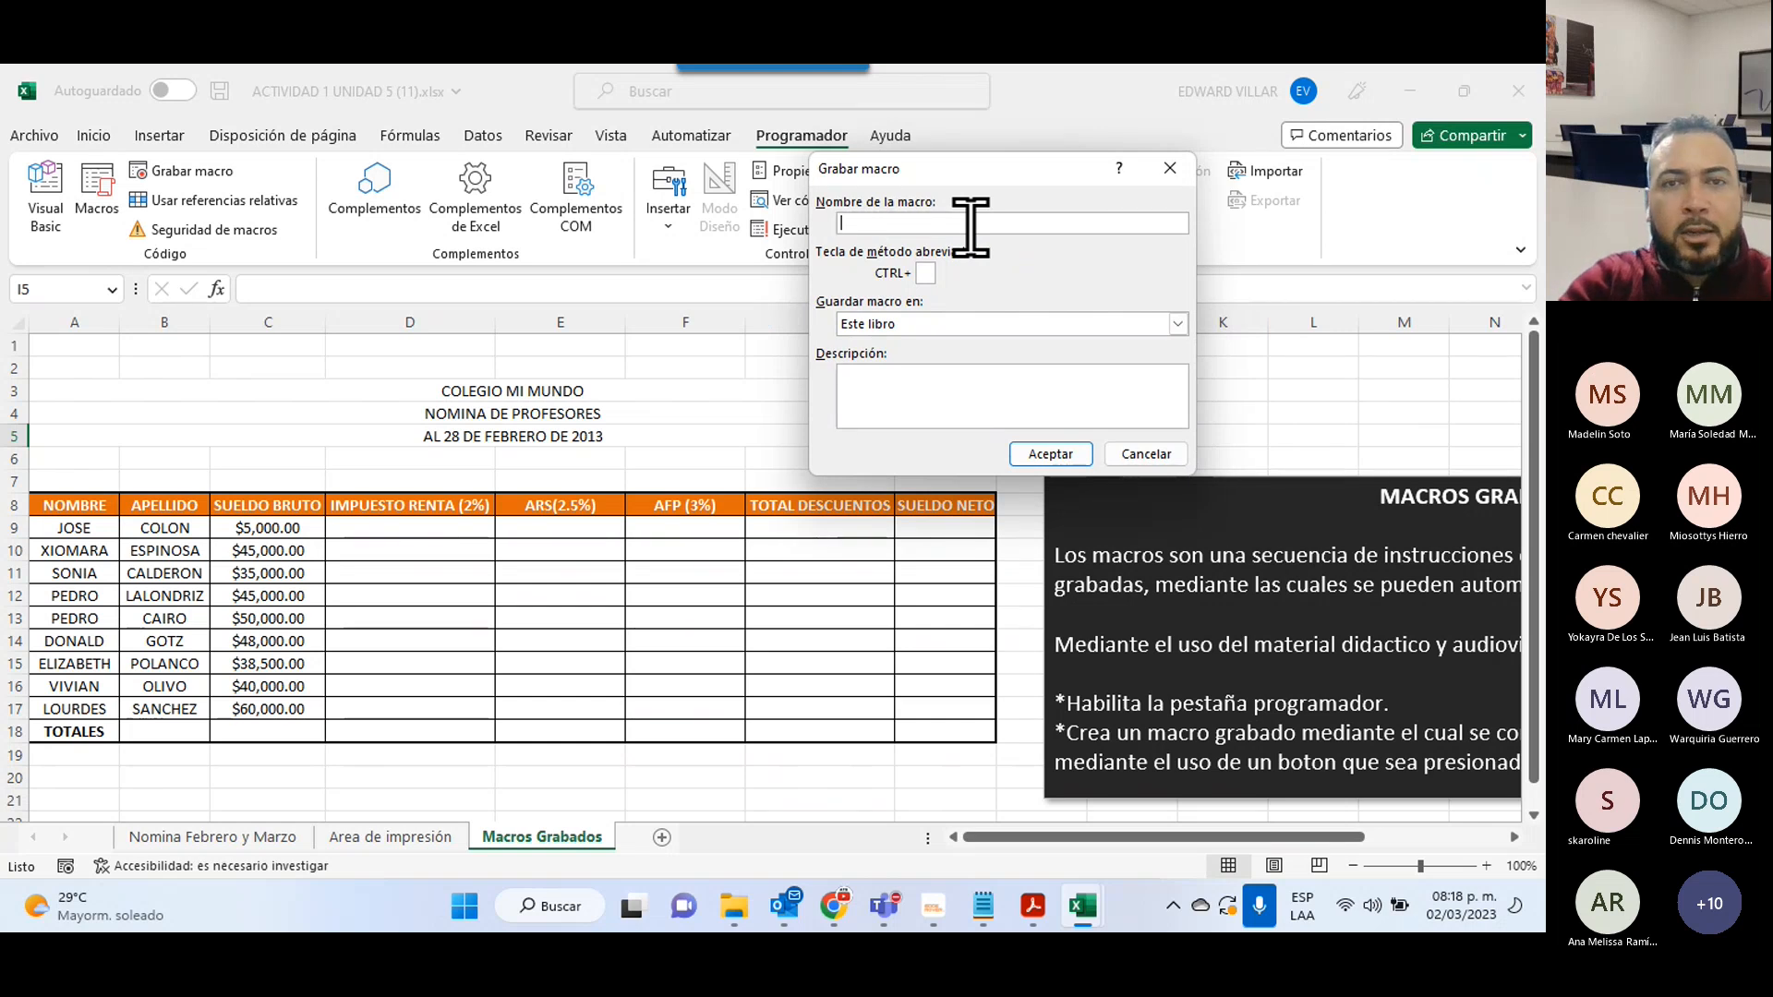
text(Cald)
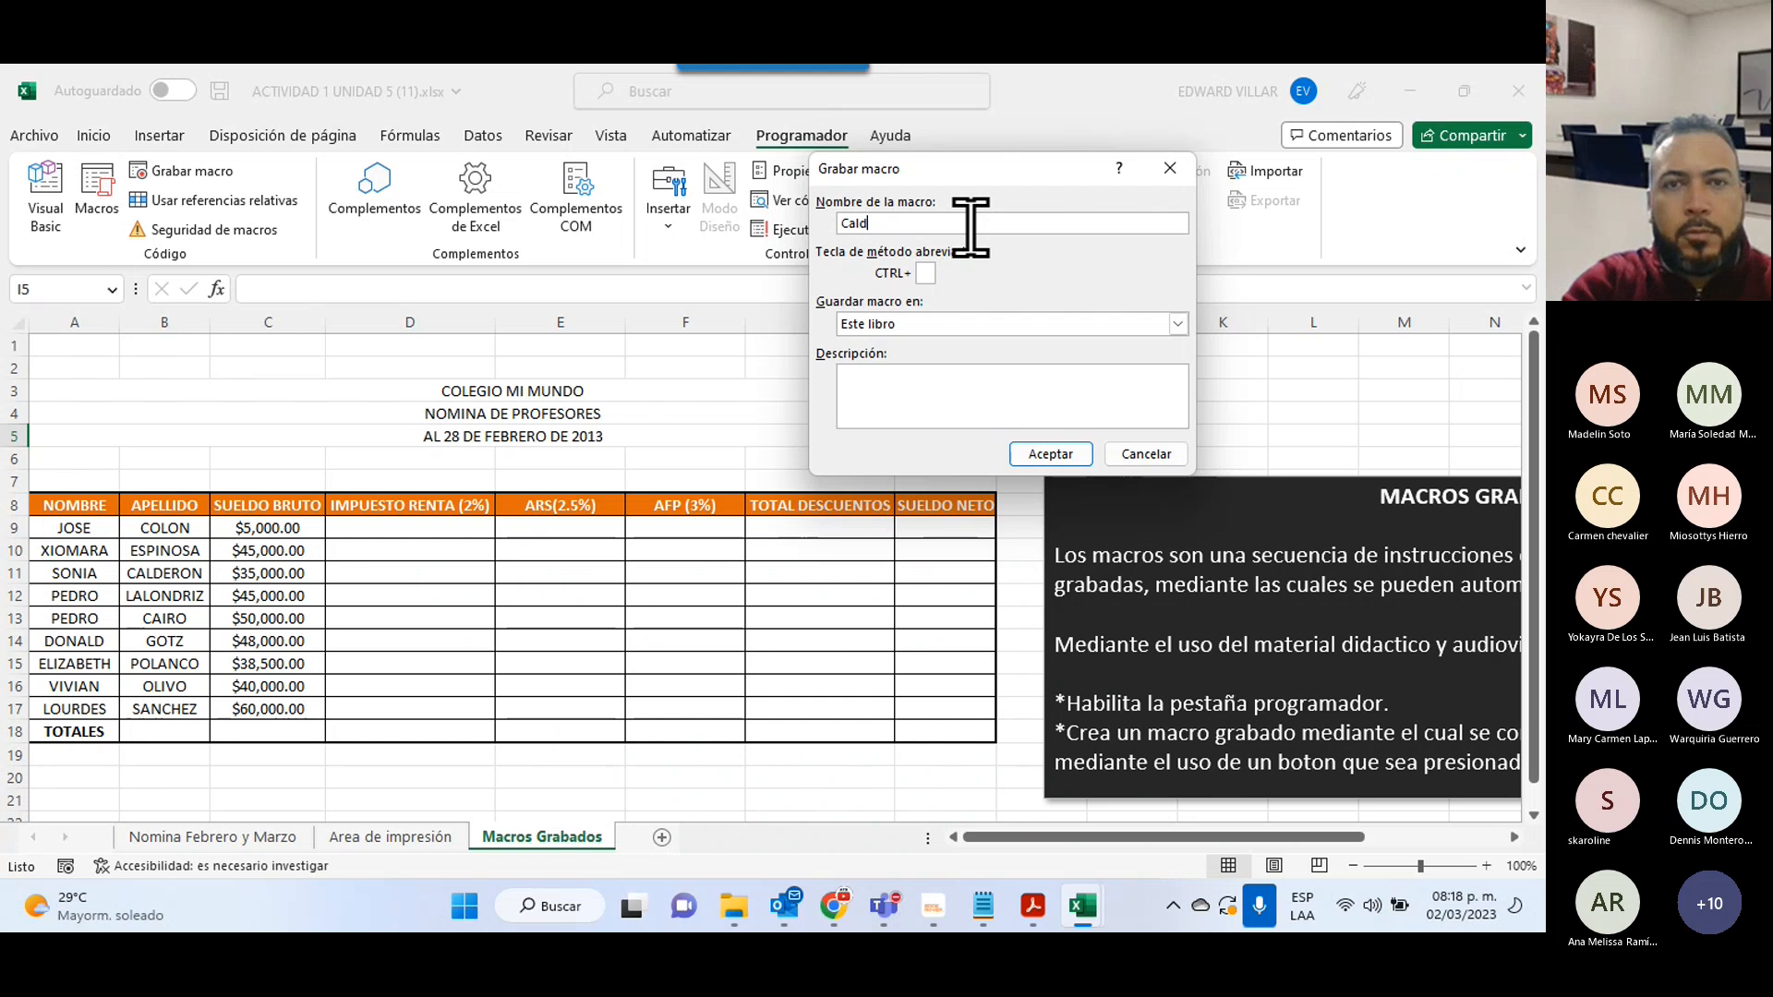
key(BackSpace)
text(culo de no)
key(BackSpace)
key(BackSpace)
key(BackSpace)
key(BackSpace)
key(BackSpace)
key(BackSpace)
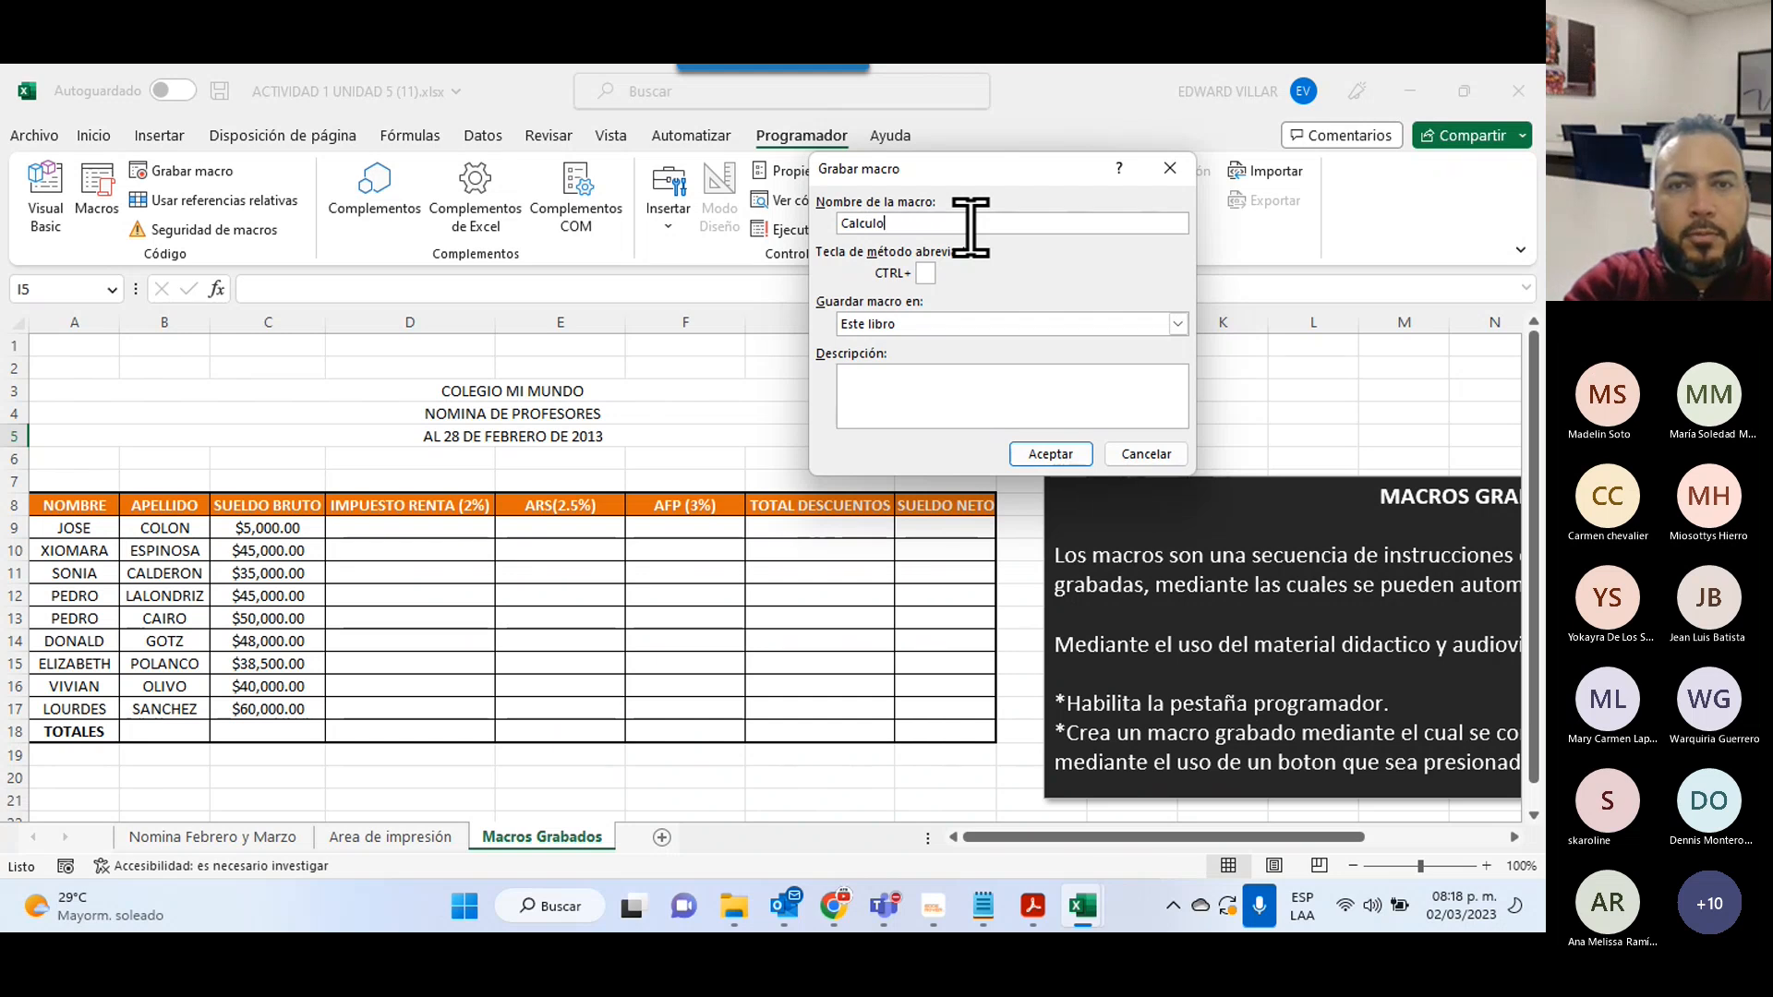
text(De)
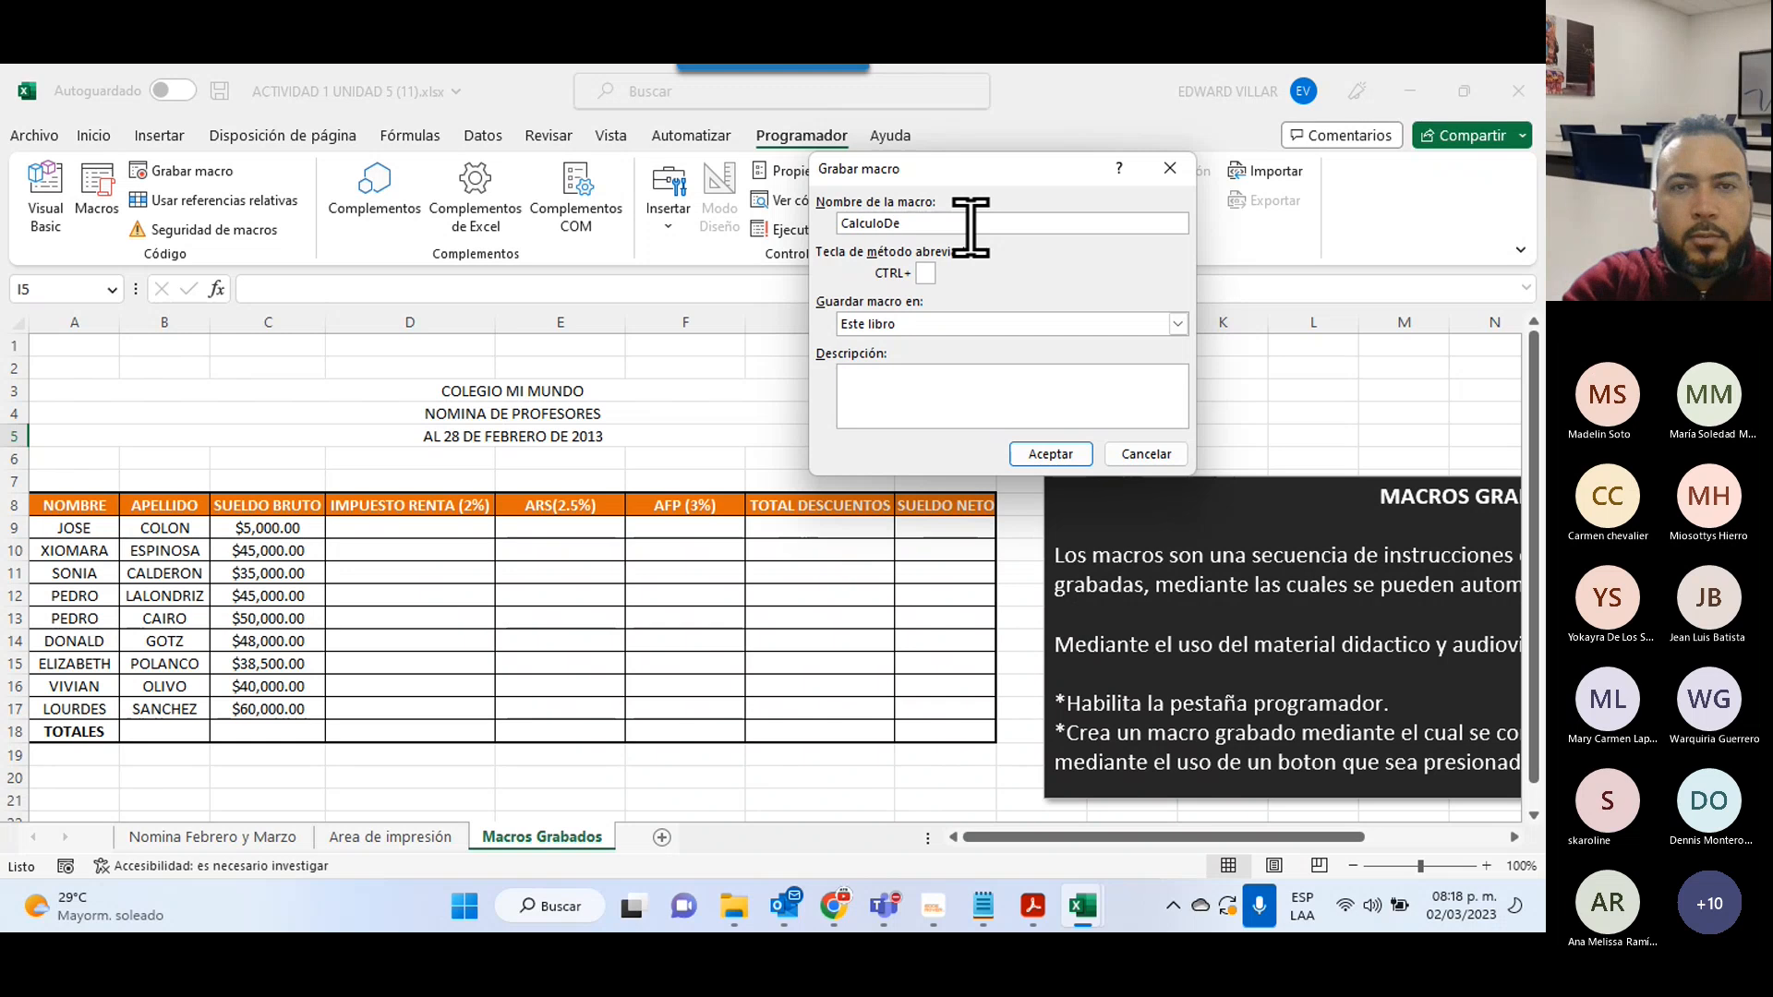
text(Nomina)
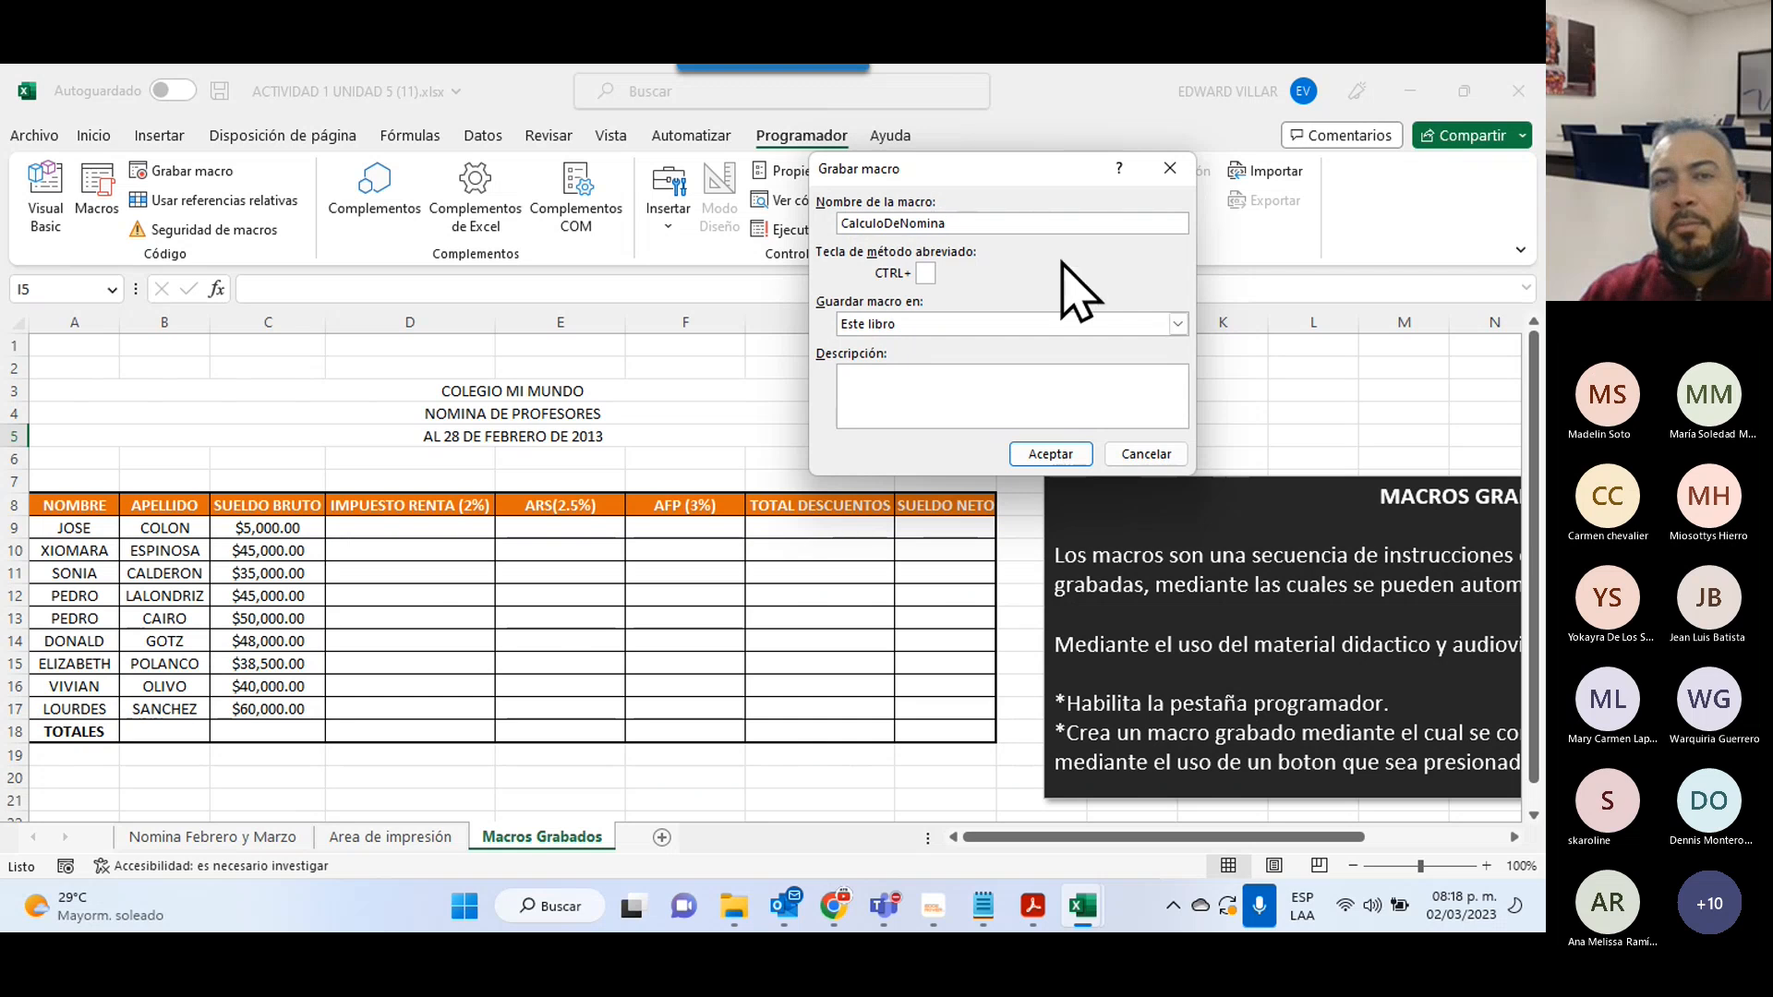
- Change the macro name to Calculo_De_Nomina by separating the words with underscores
click(883, 222)
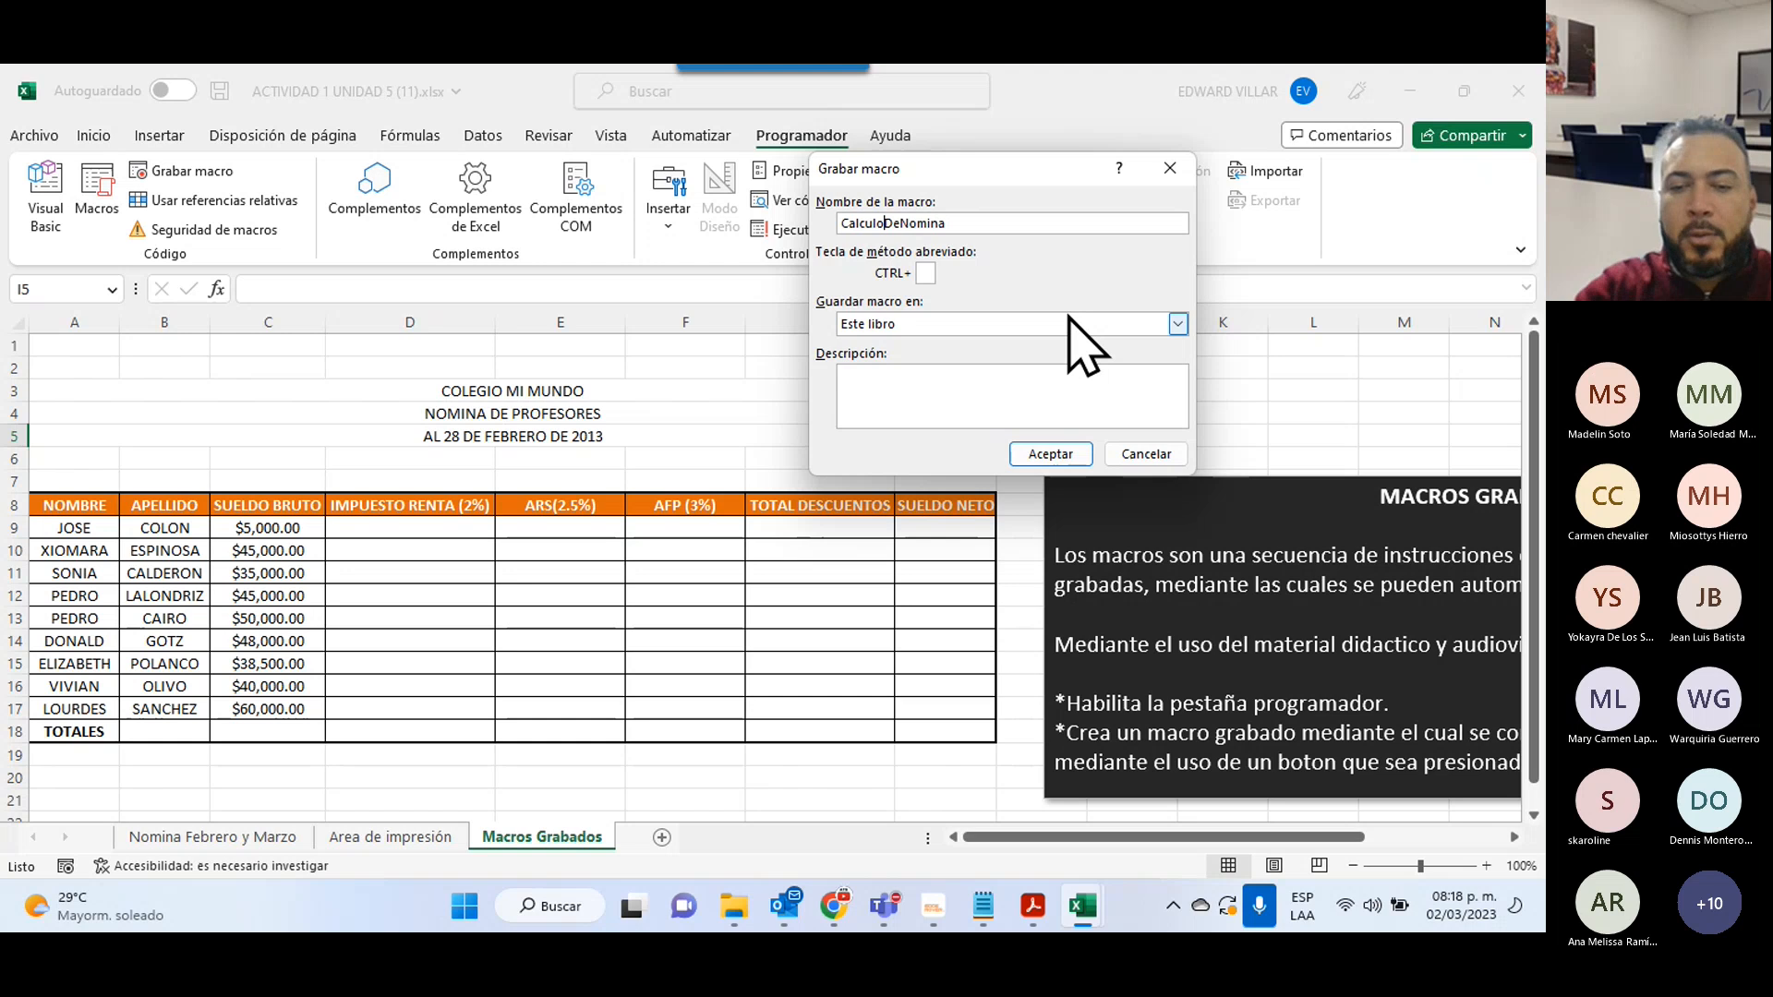
text(_)
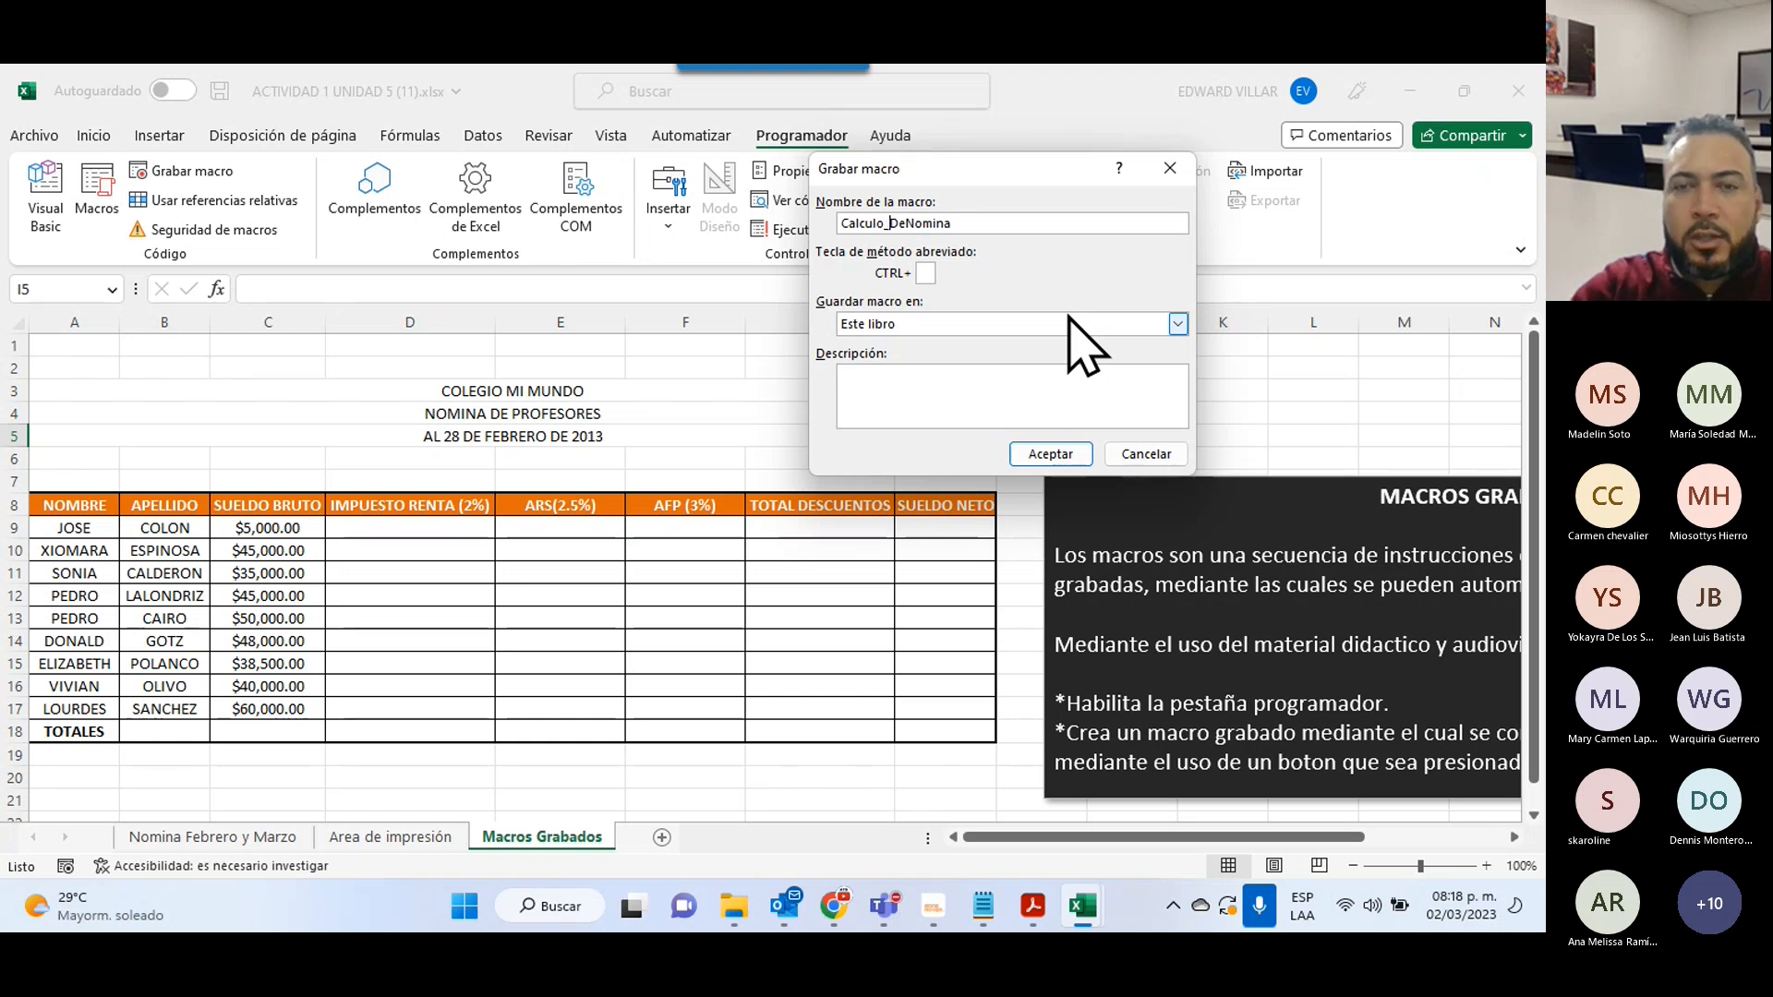
key(Right)
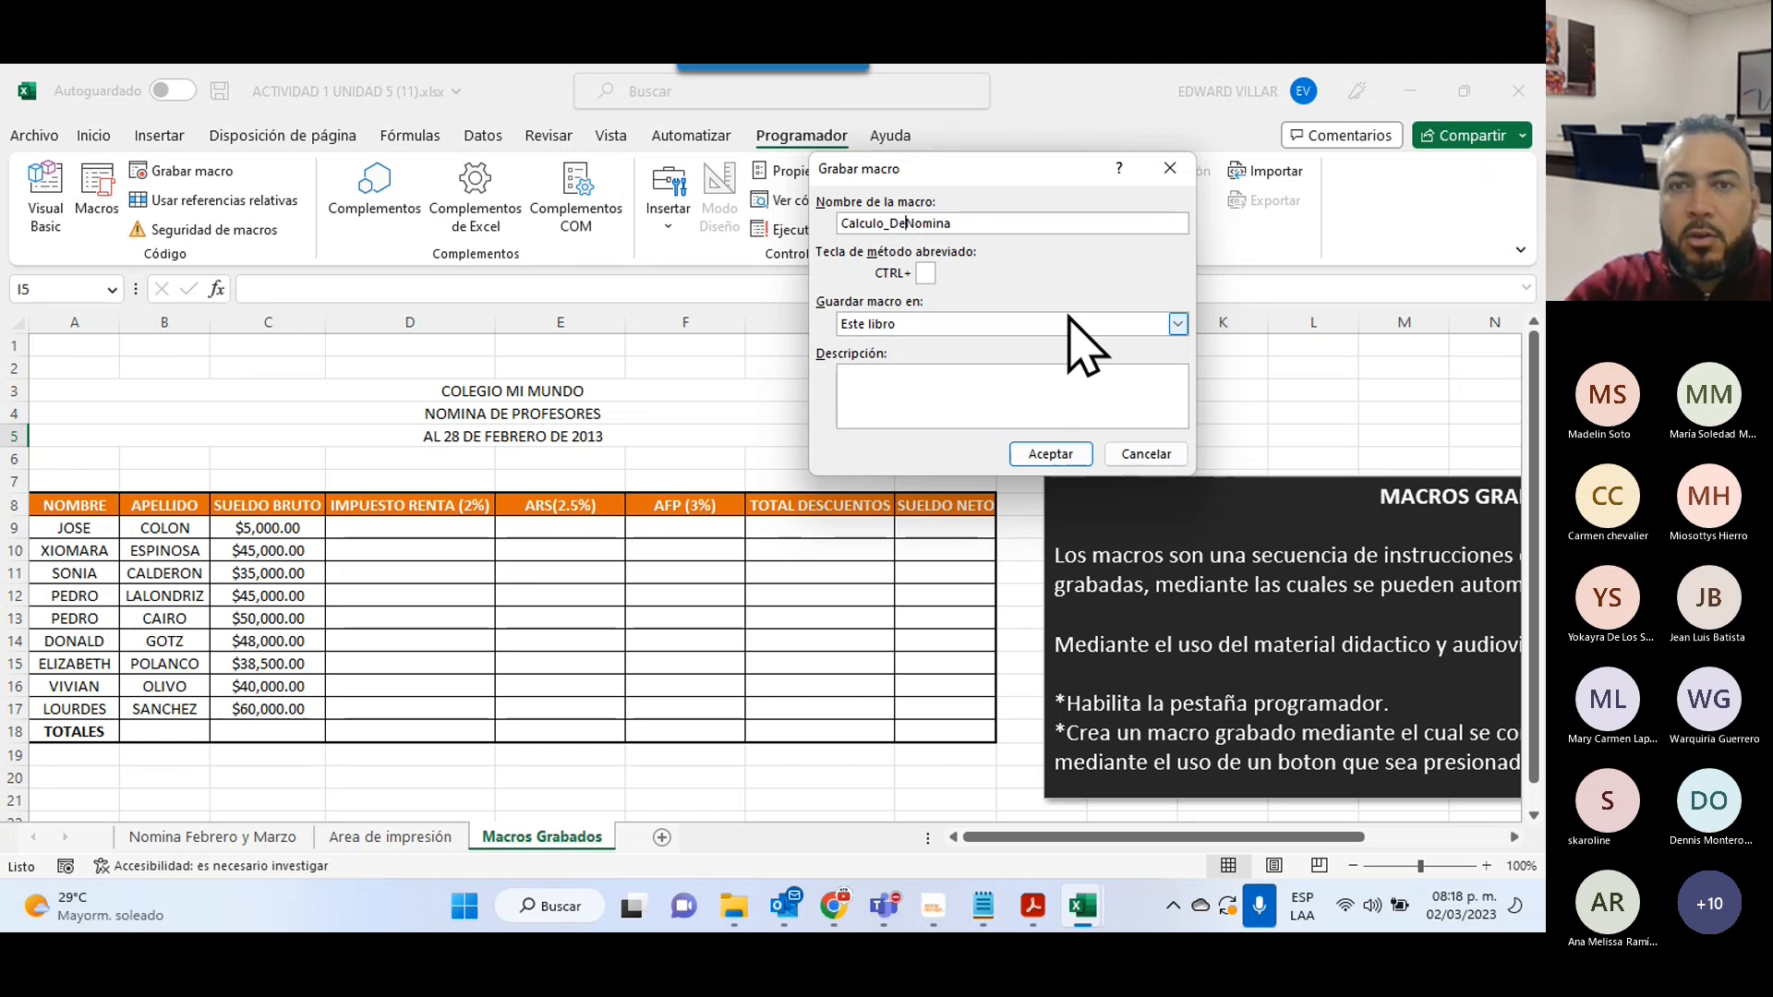
text(_)
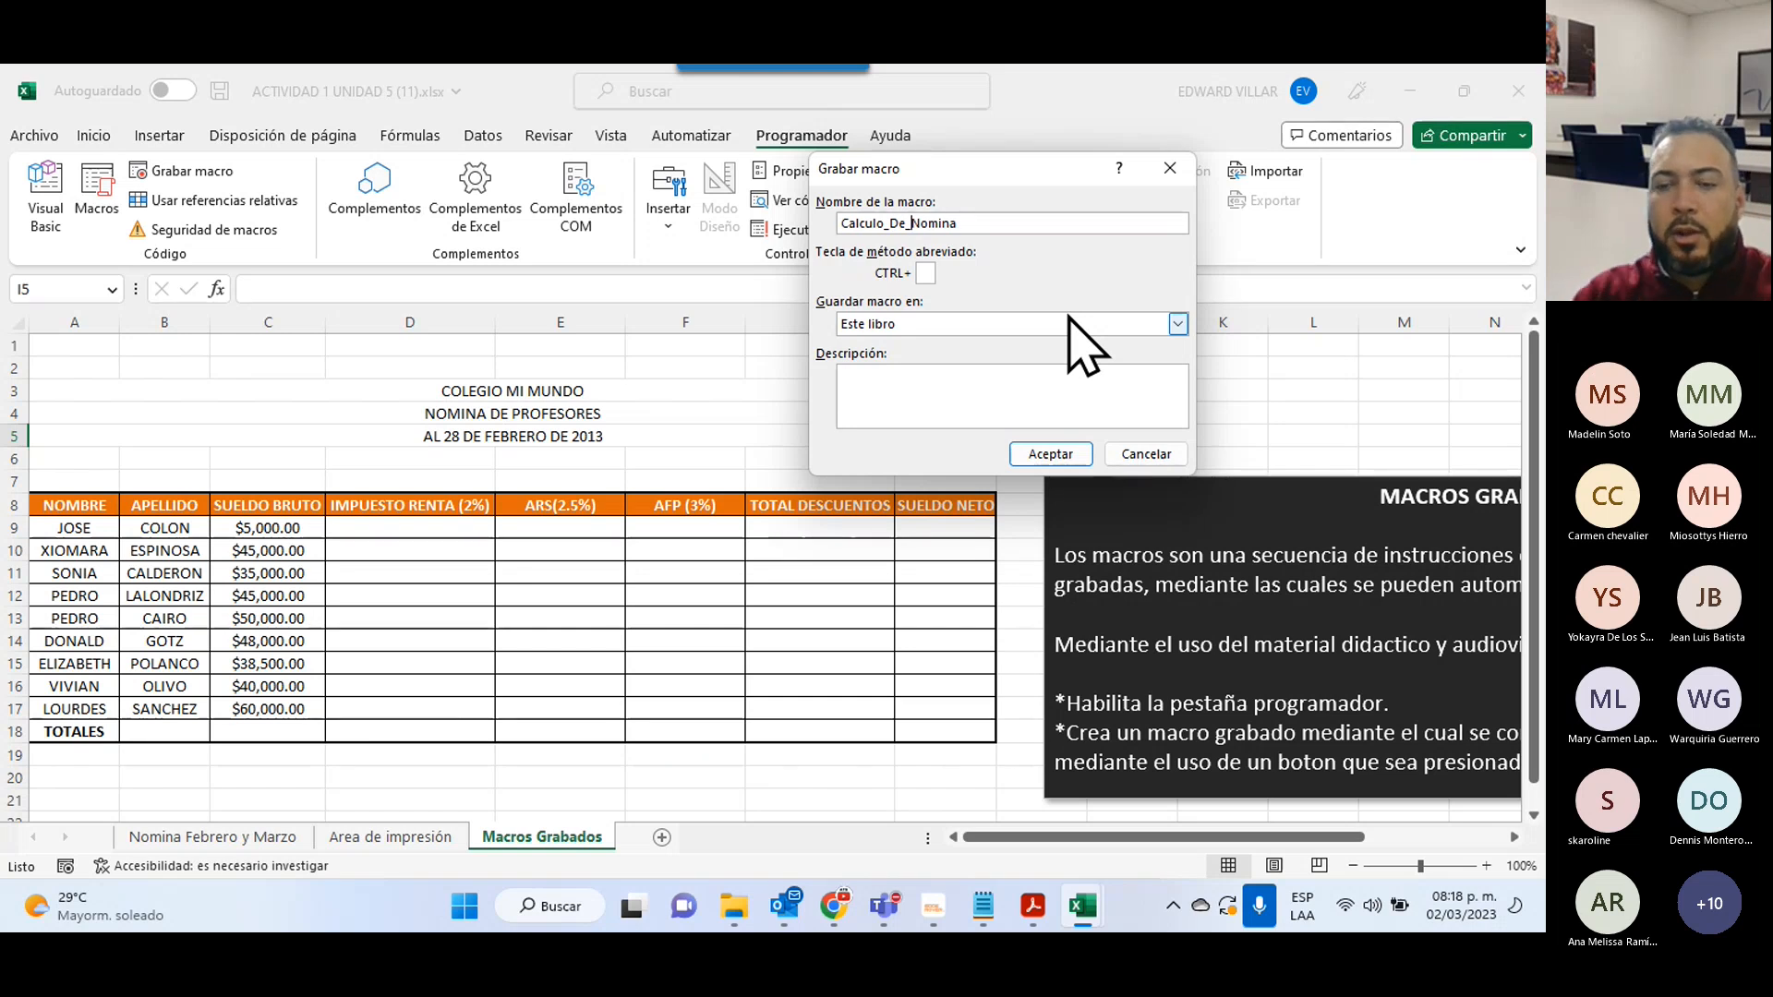
- Try to accept the macro name with a space before Nomina, and restore the underscore there
key(BackSpace)
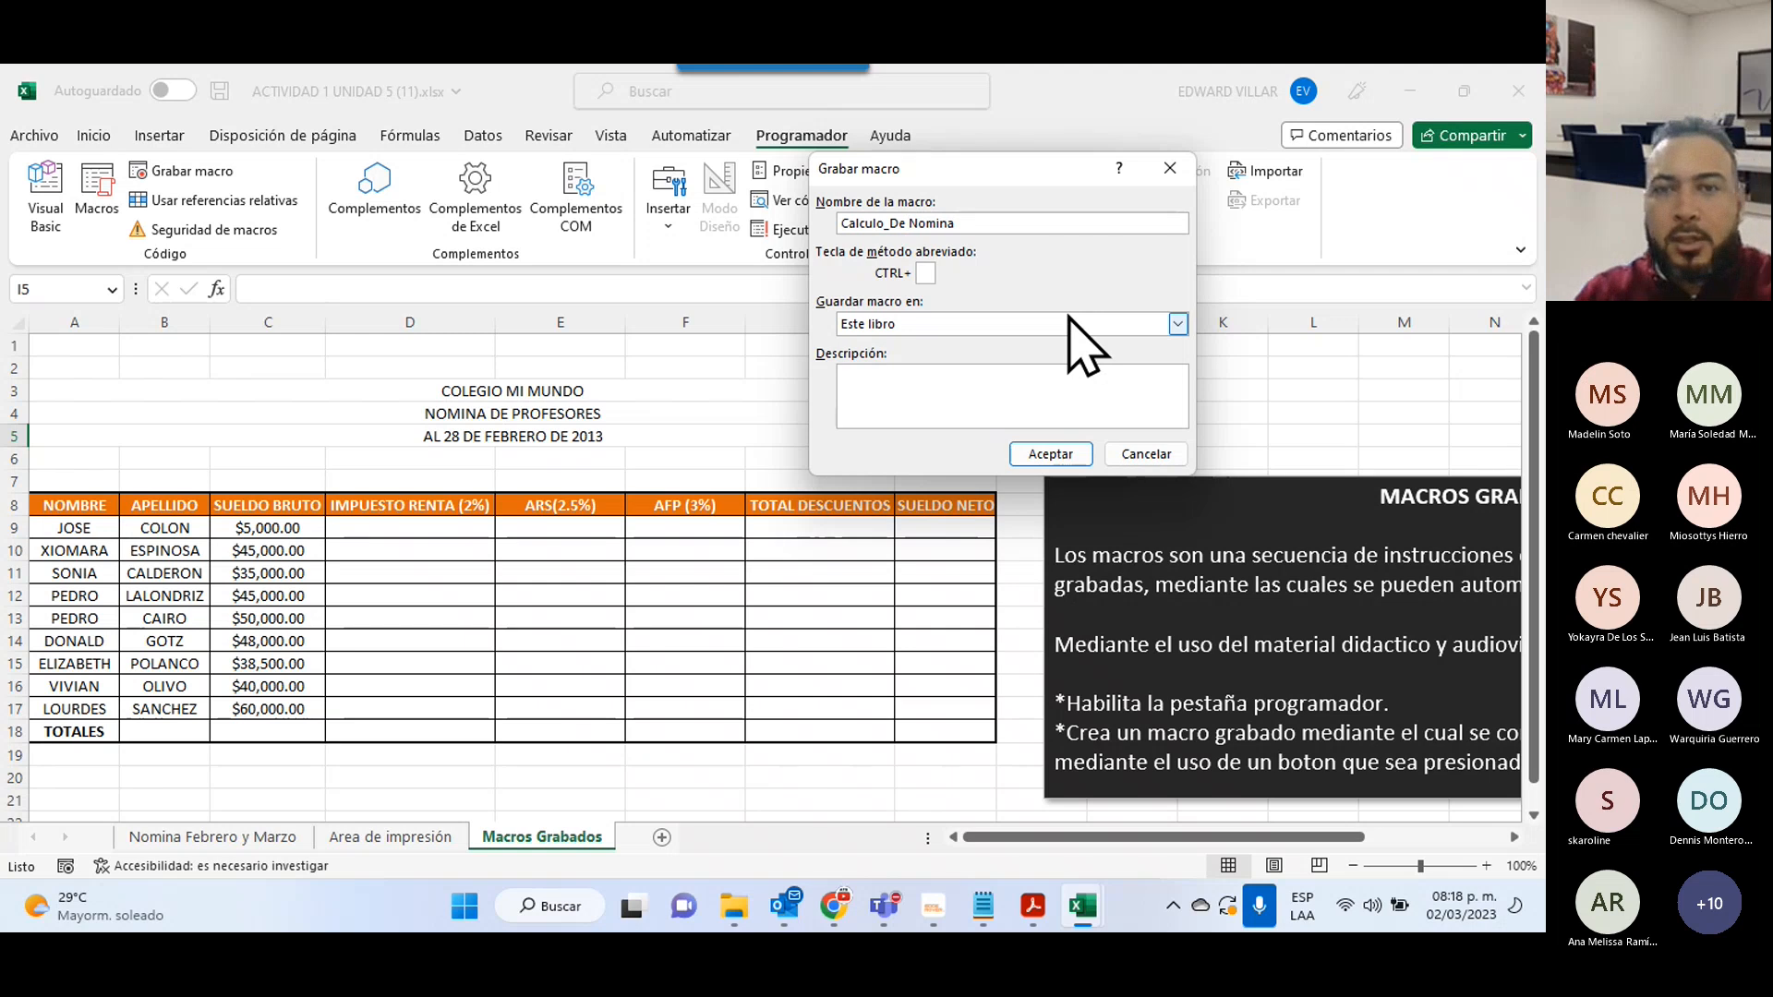
key(Return)
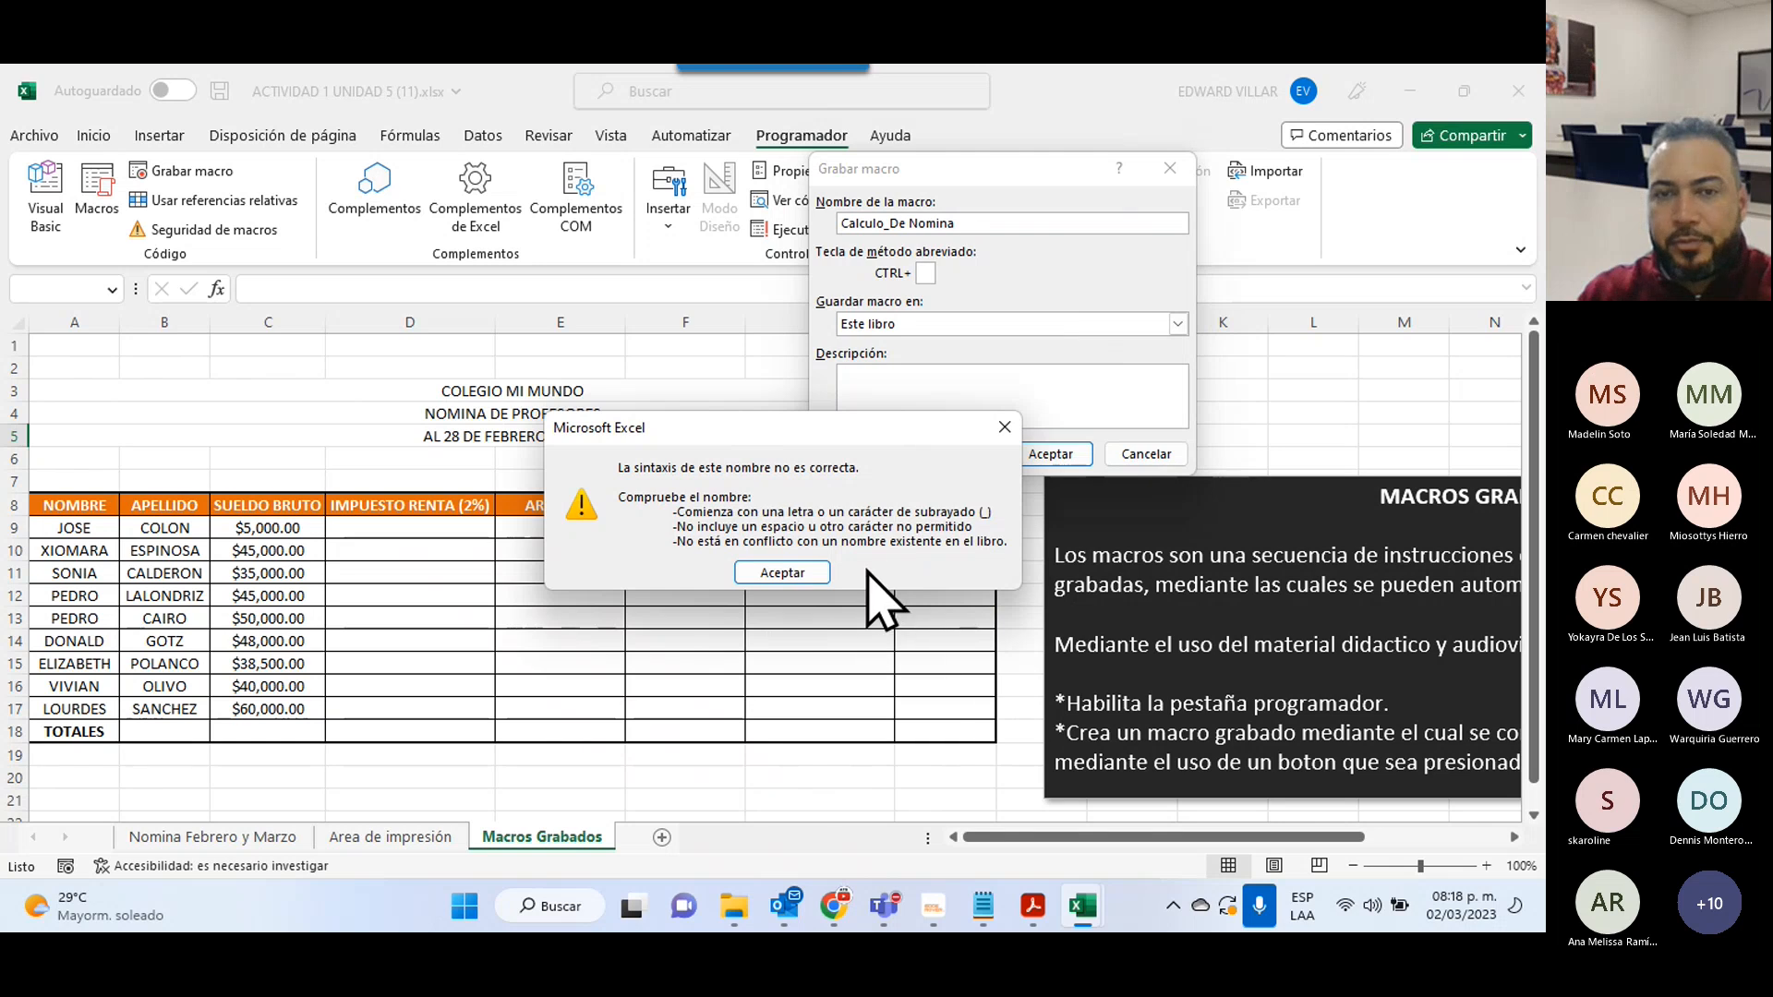
click(785, 573)
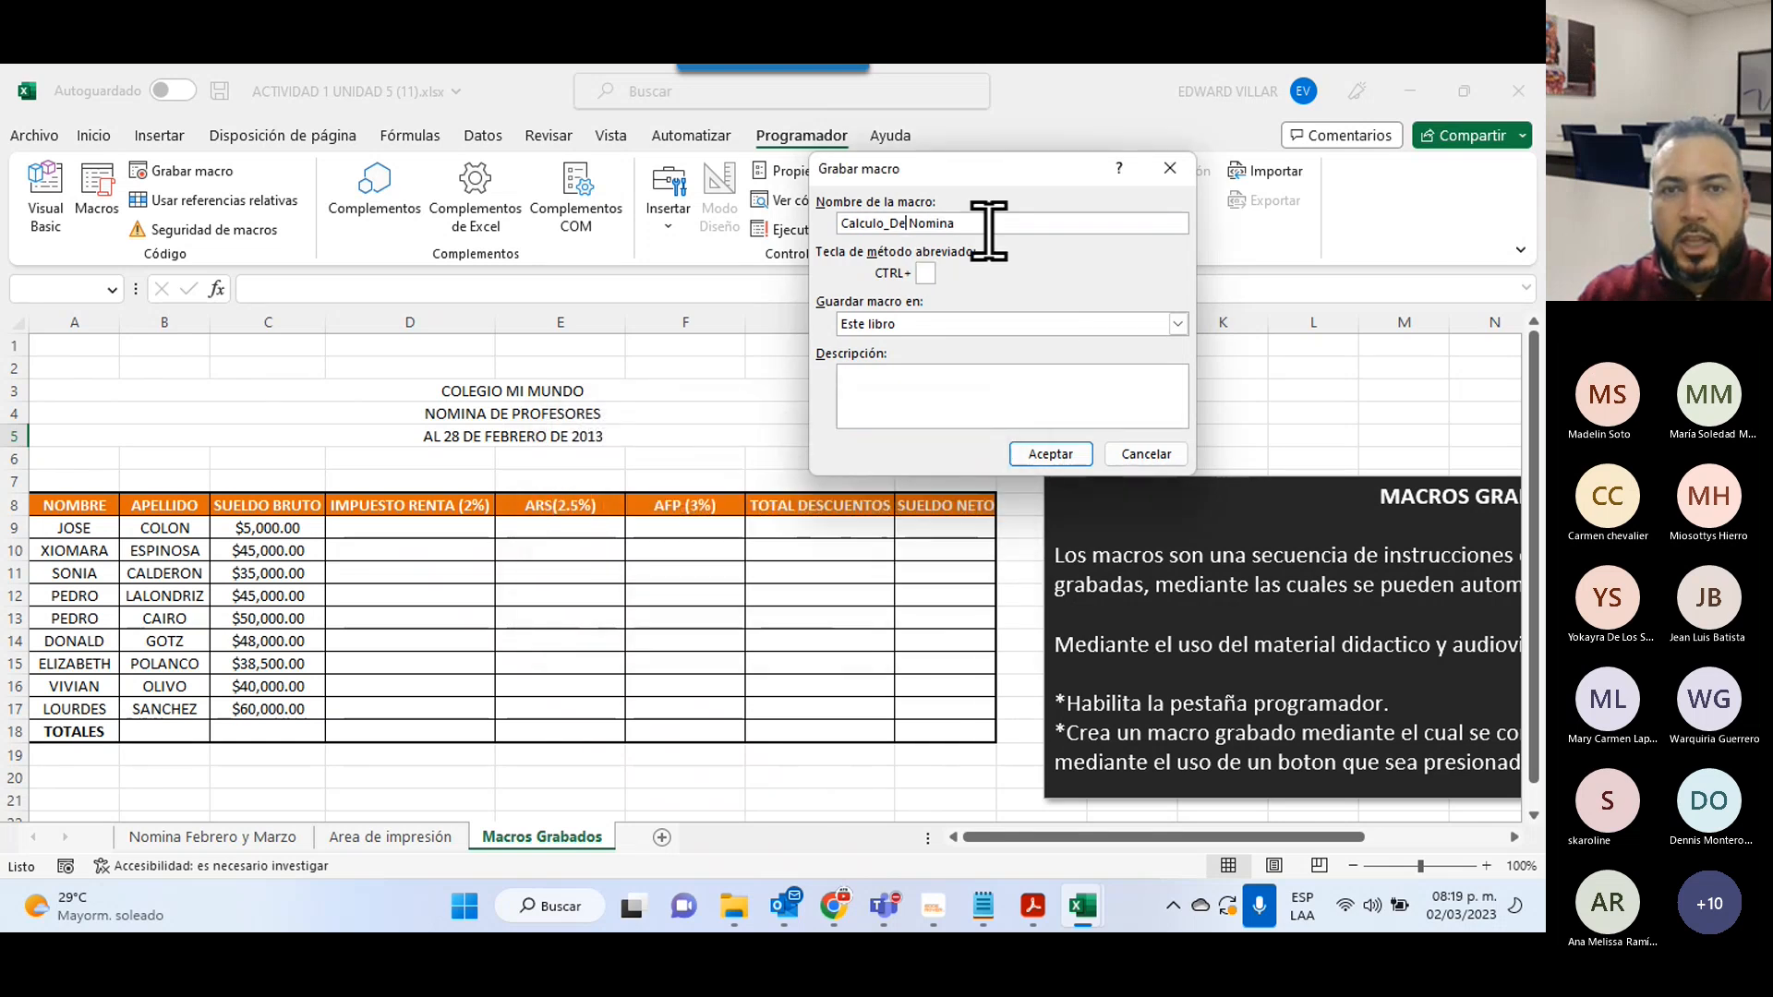
key(Delete)
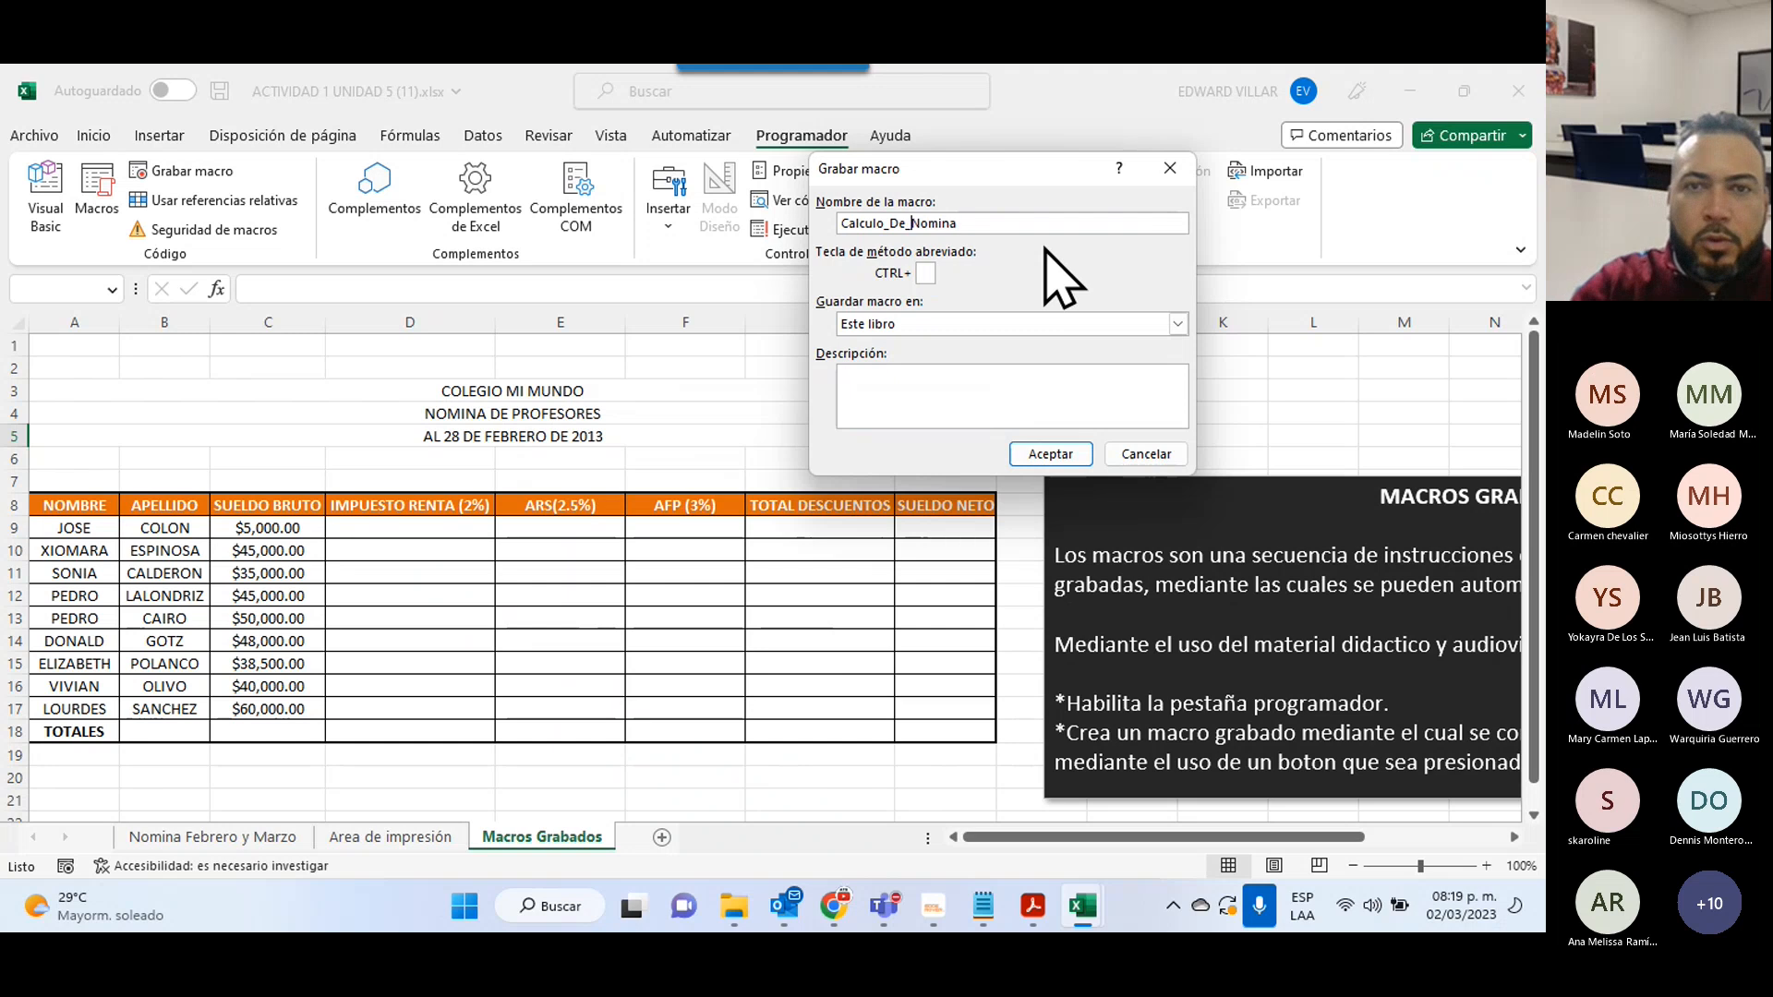
text(_)
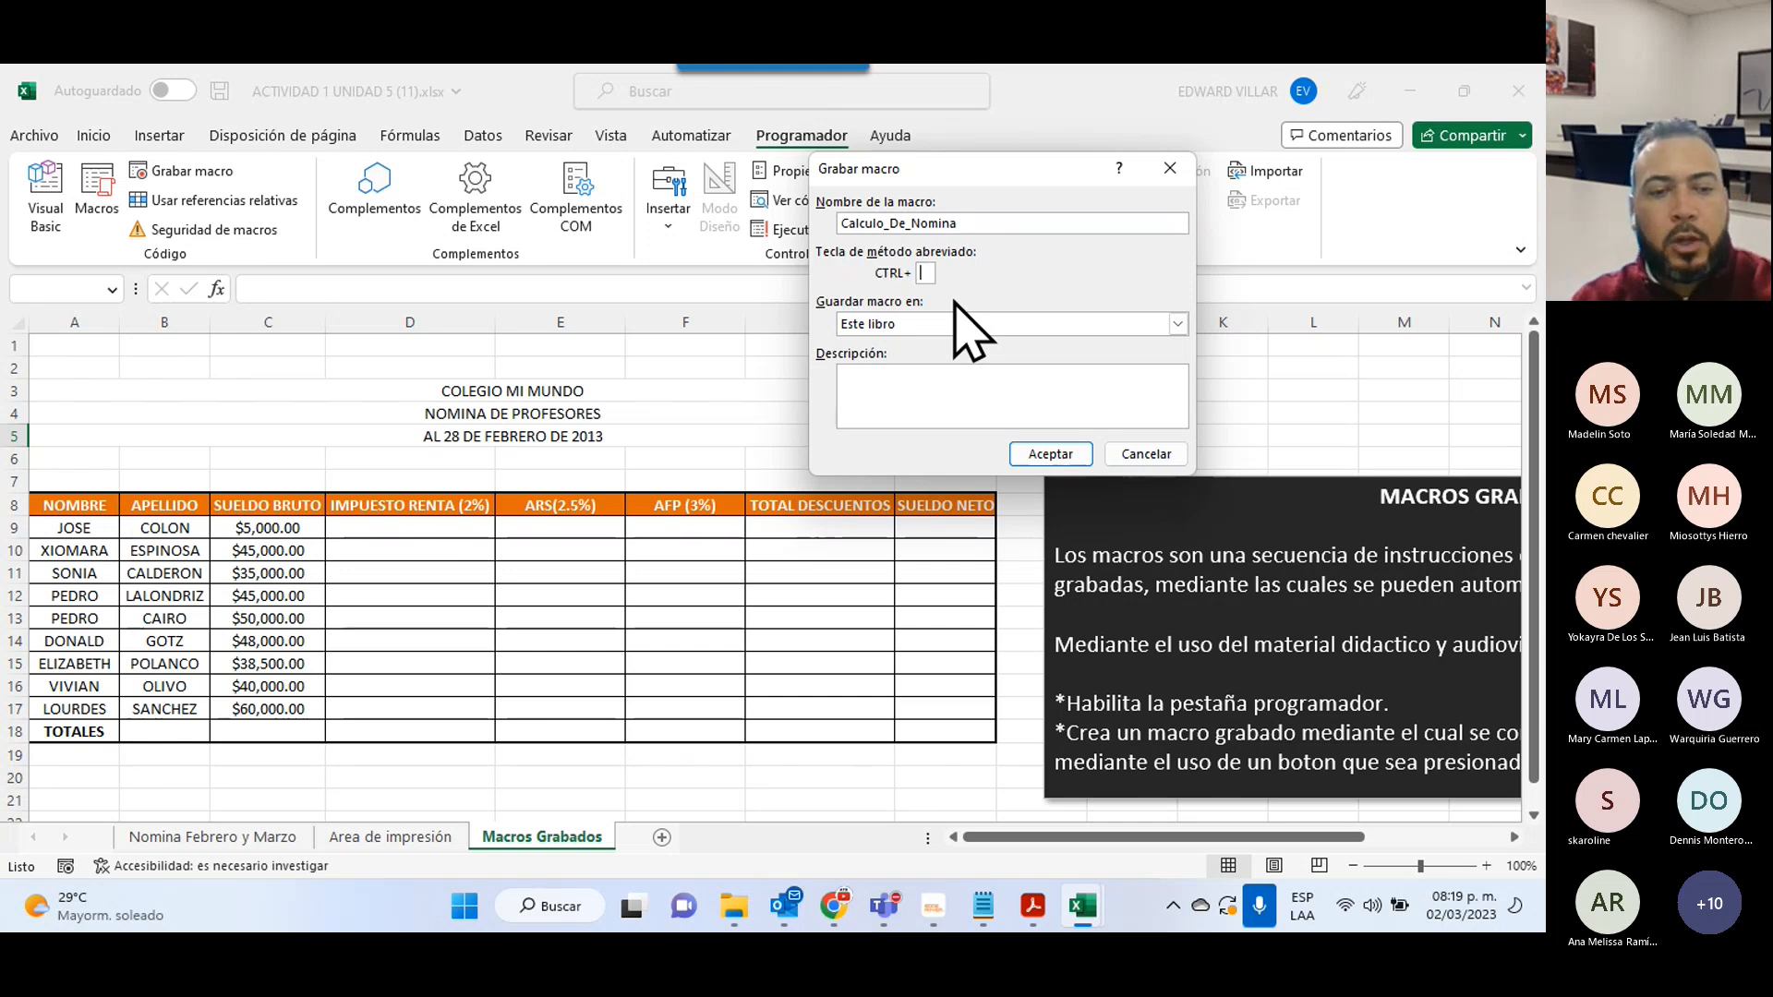
- Set the macro's shortcut letter to lowercase e and keep Este libro as its storage location
text(e)
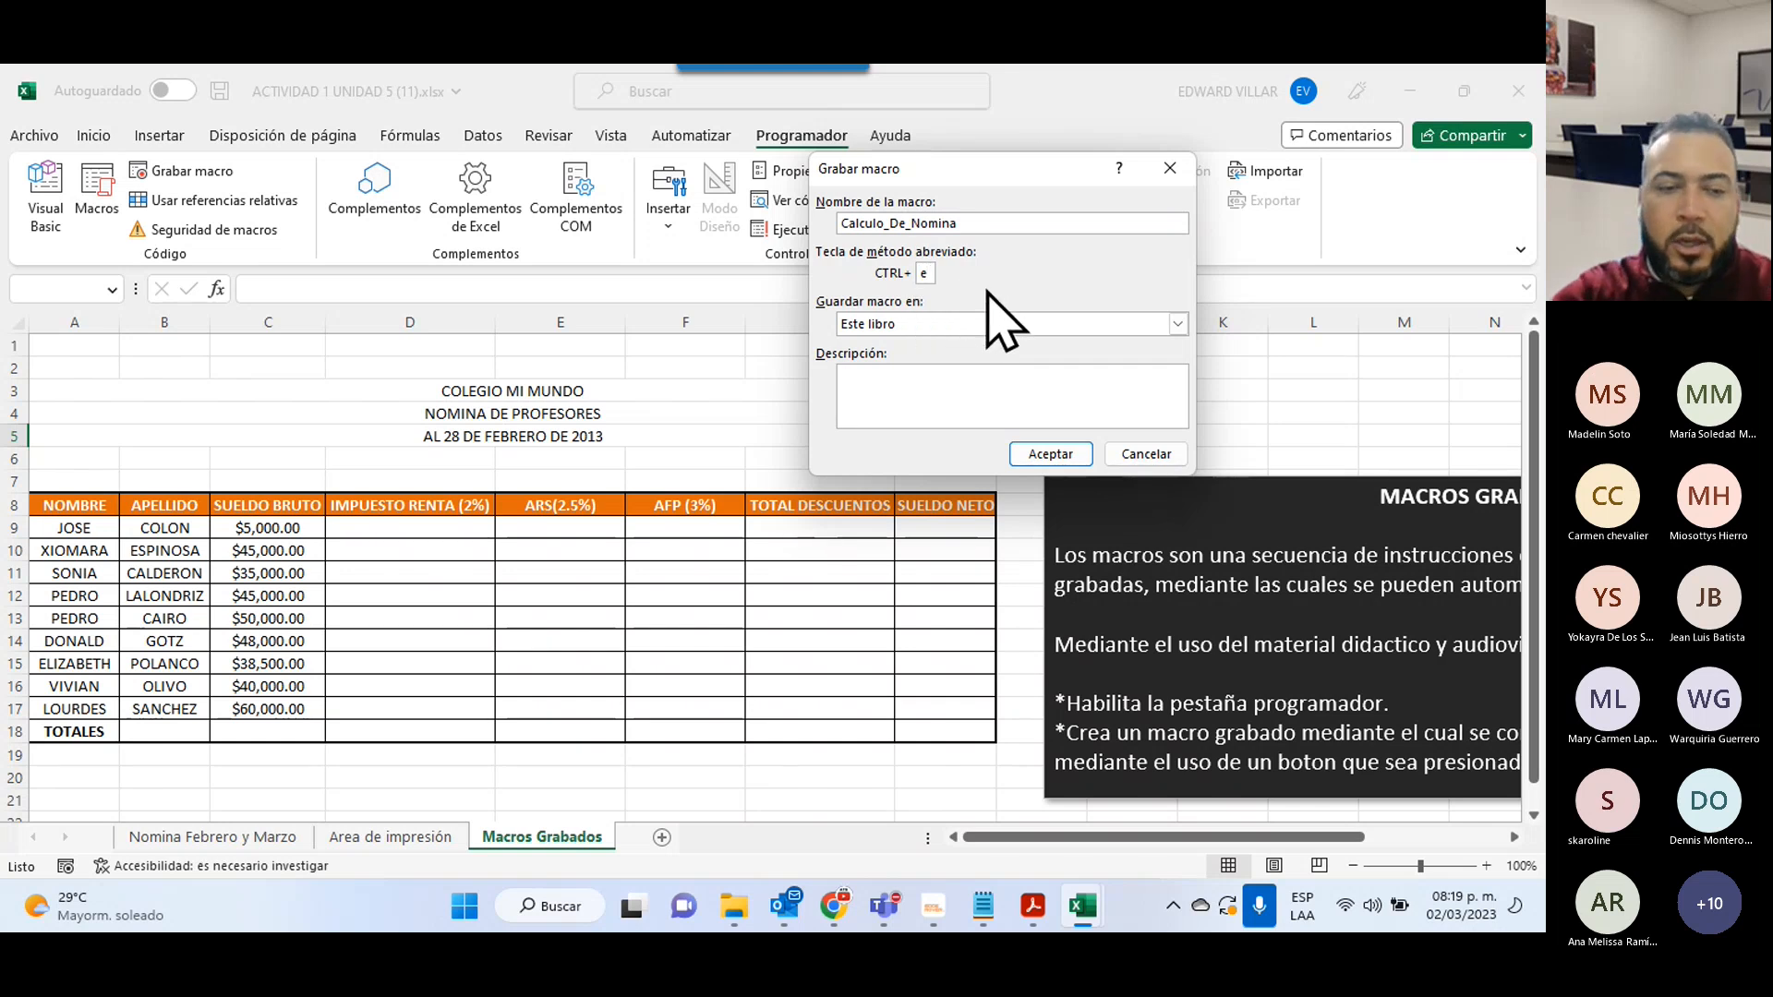
key(shift+e)
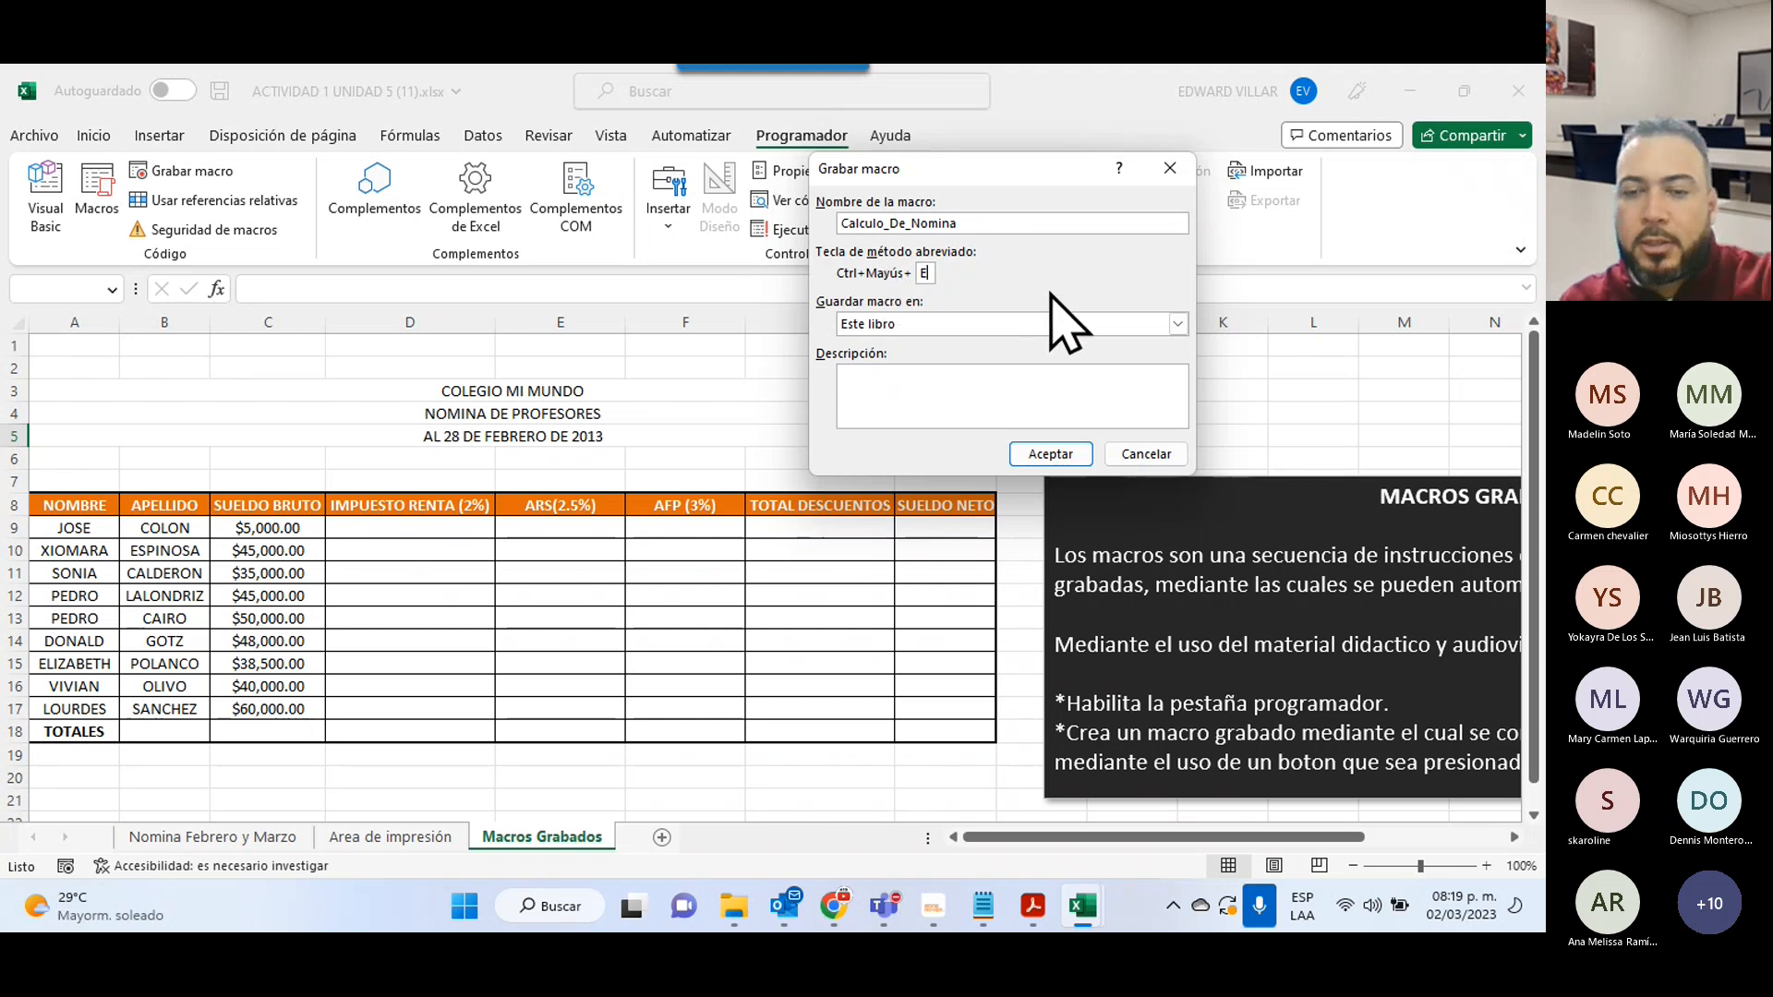
key(BackSpace)
text(e)
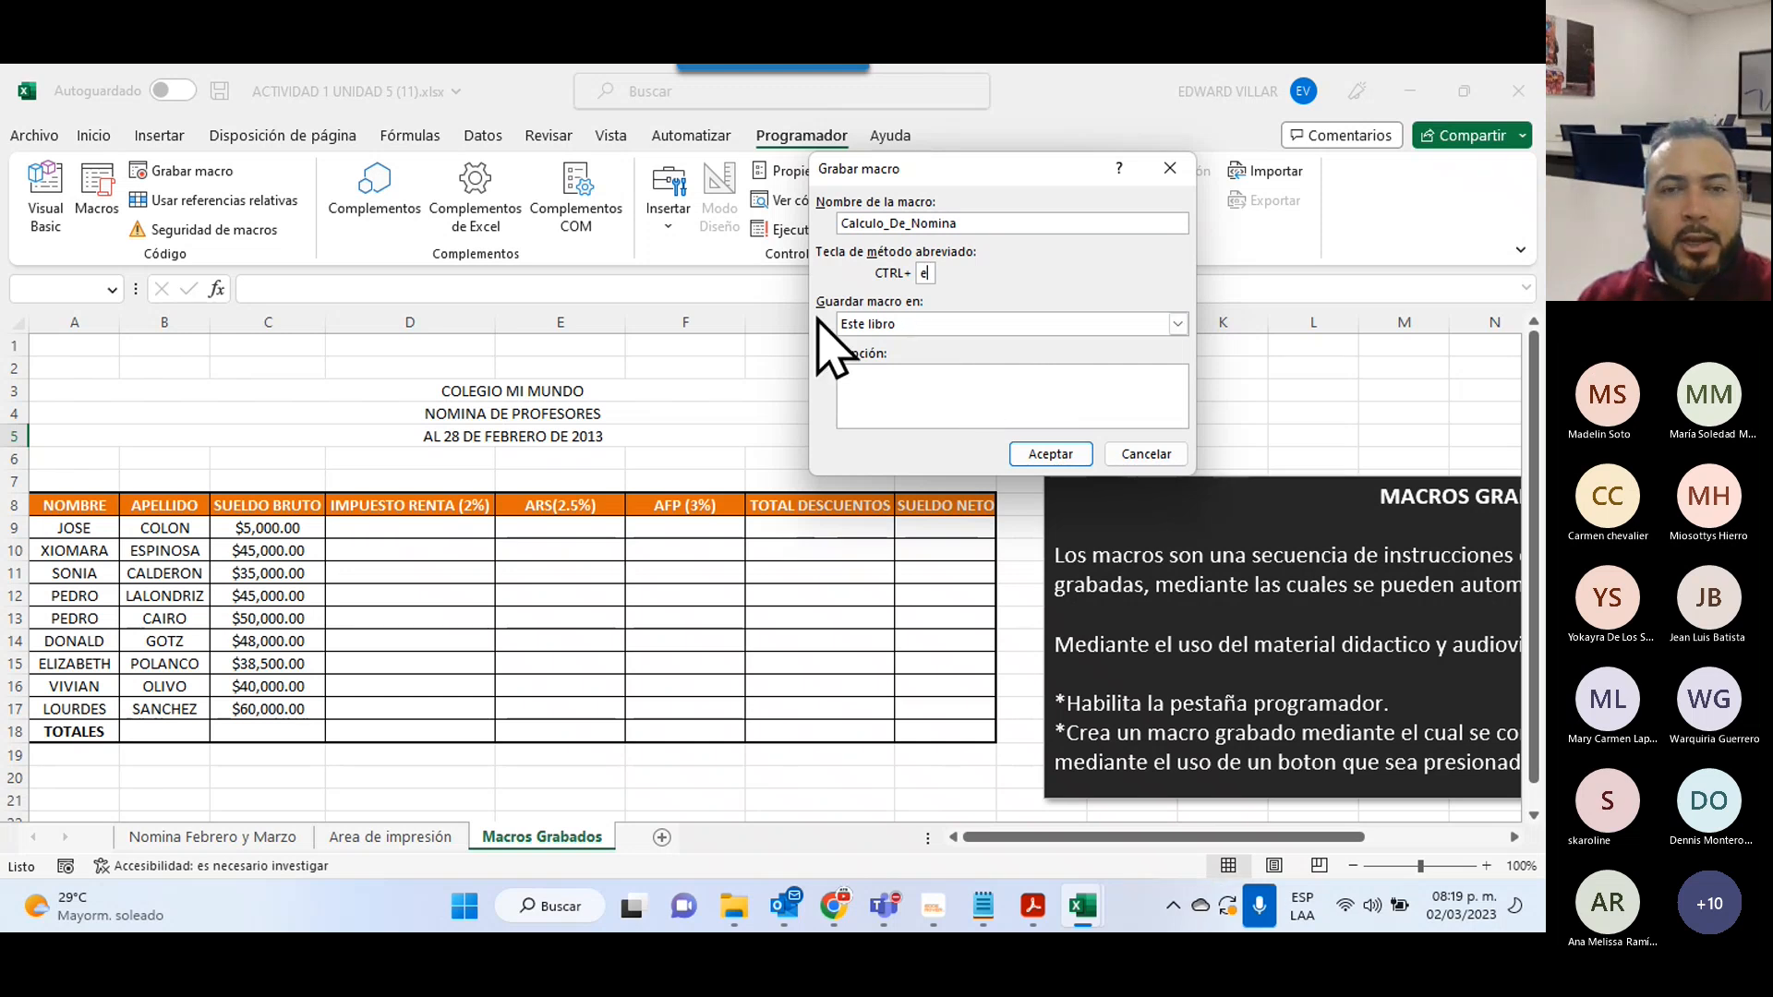
click(926, 318)
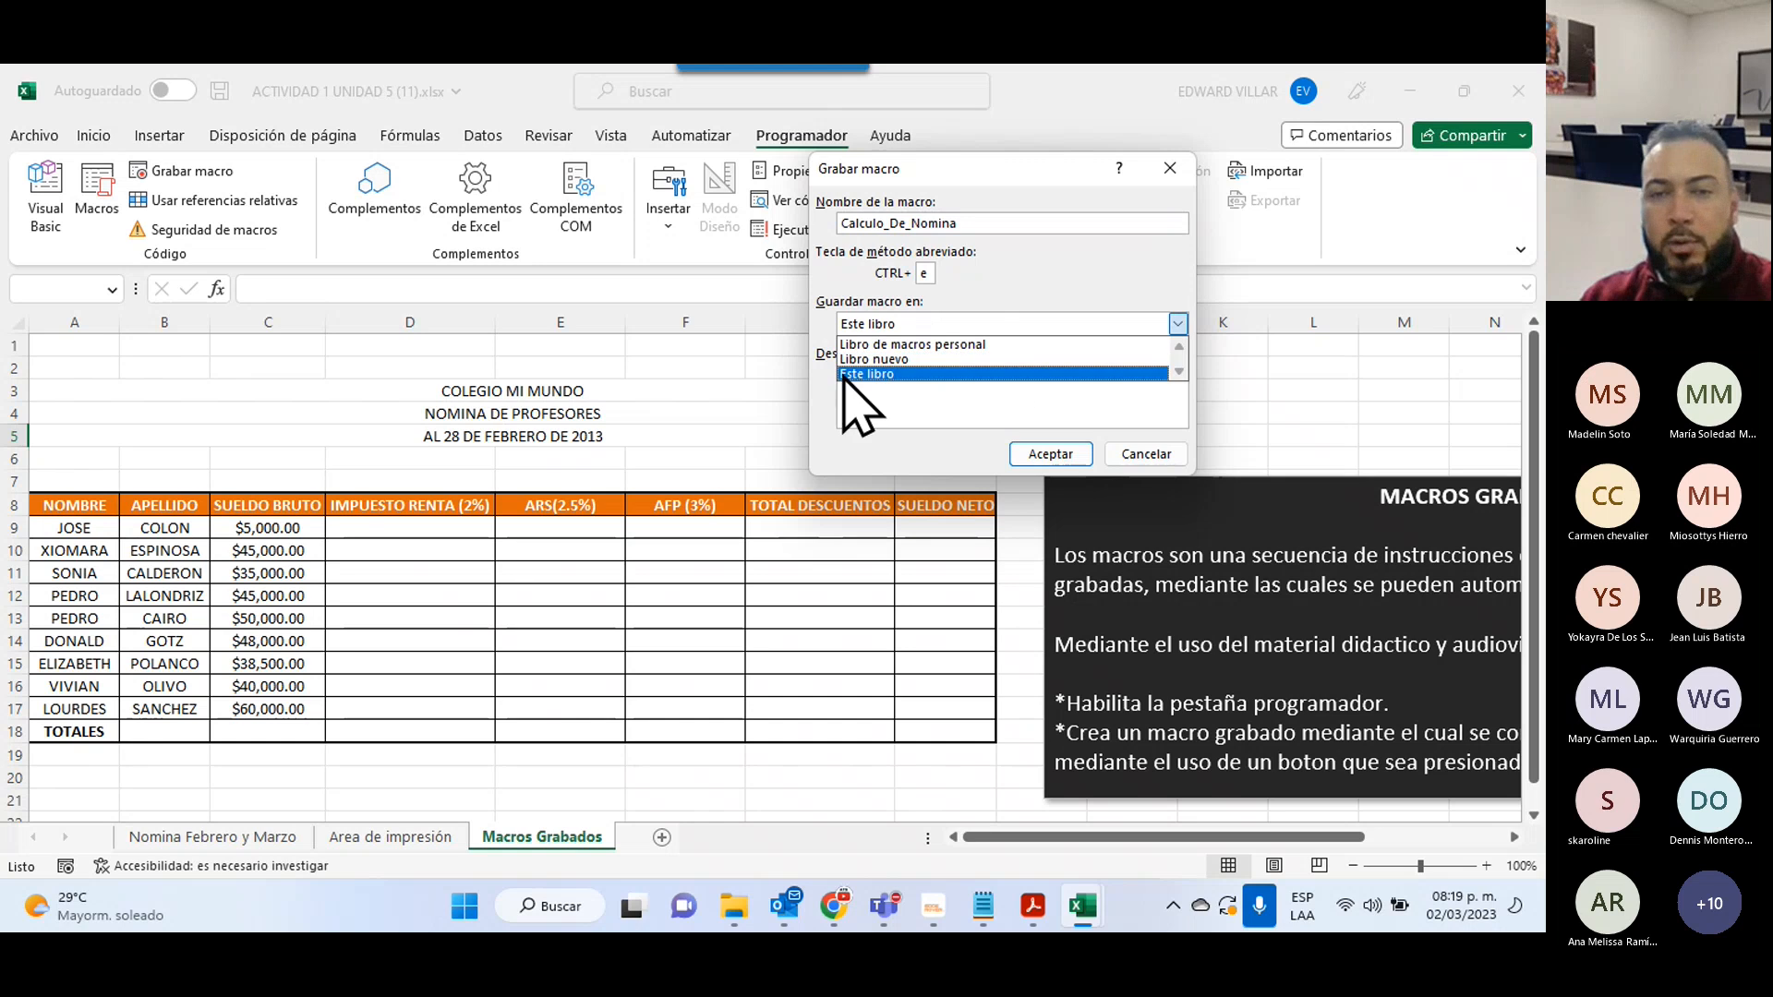
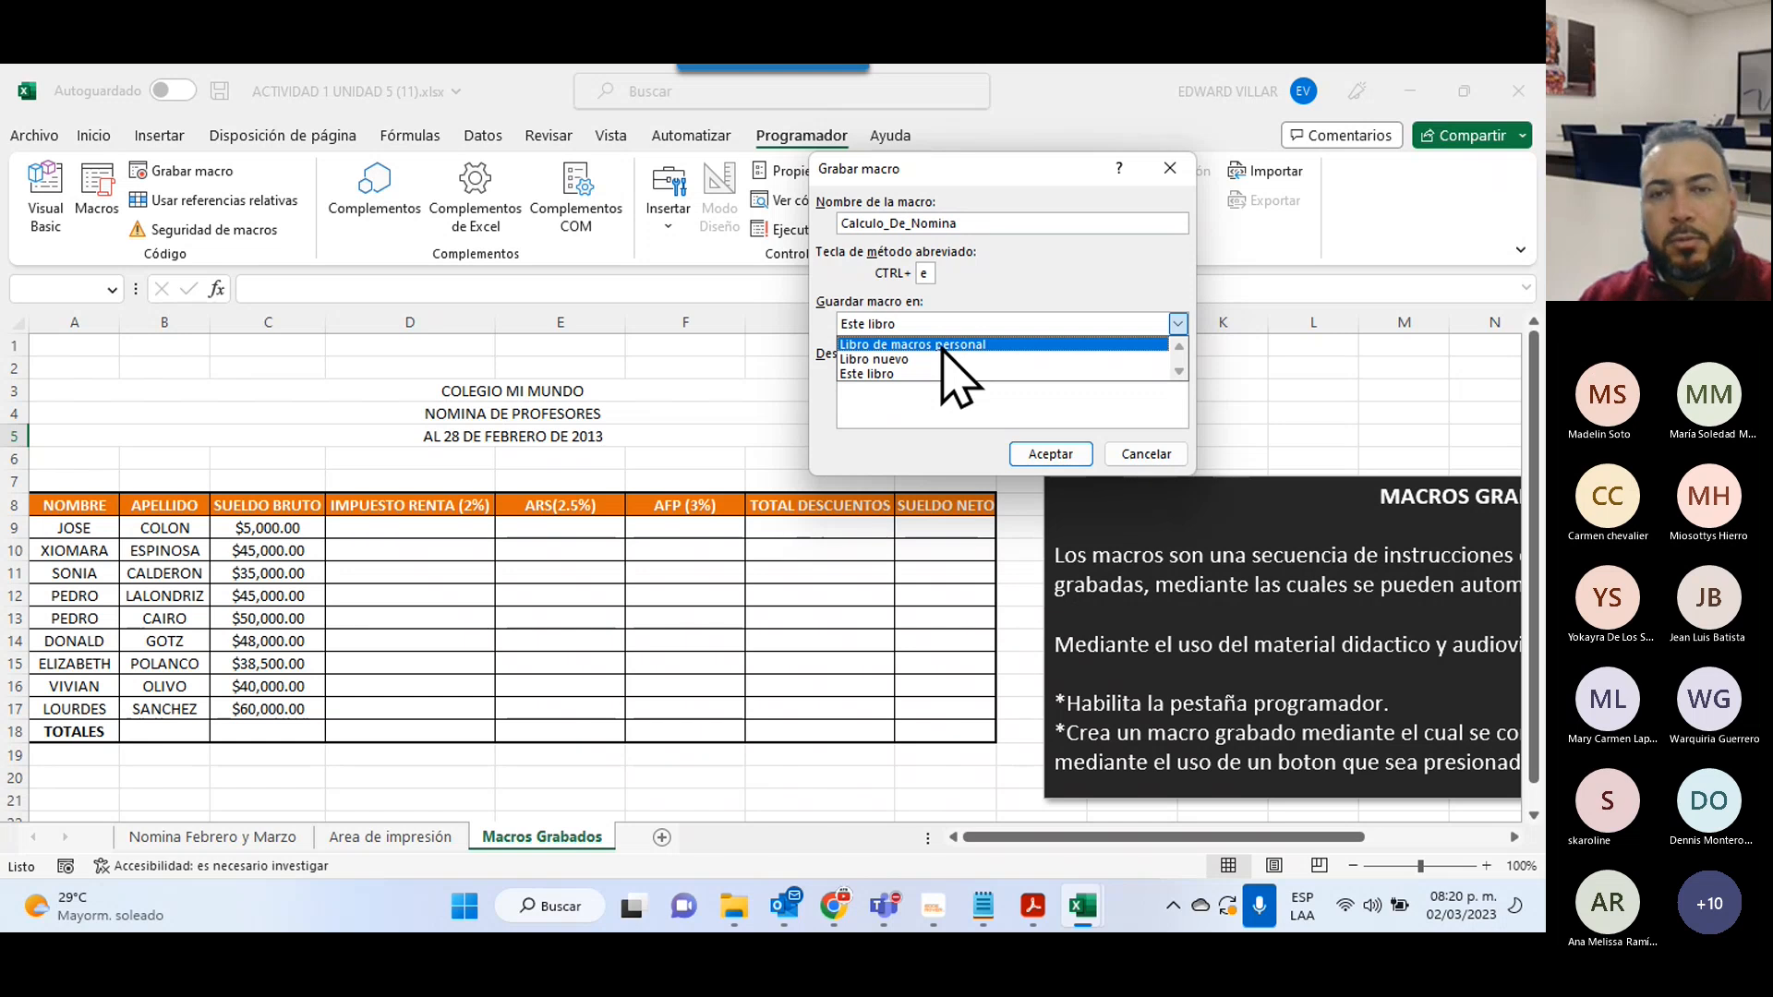
click(862, 373)
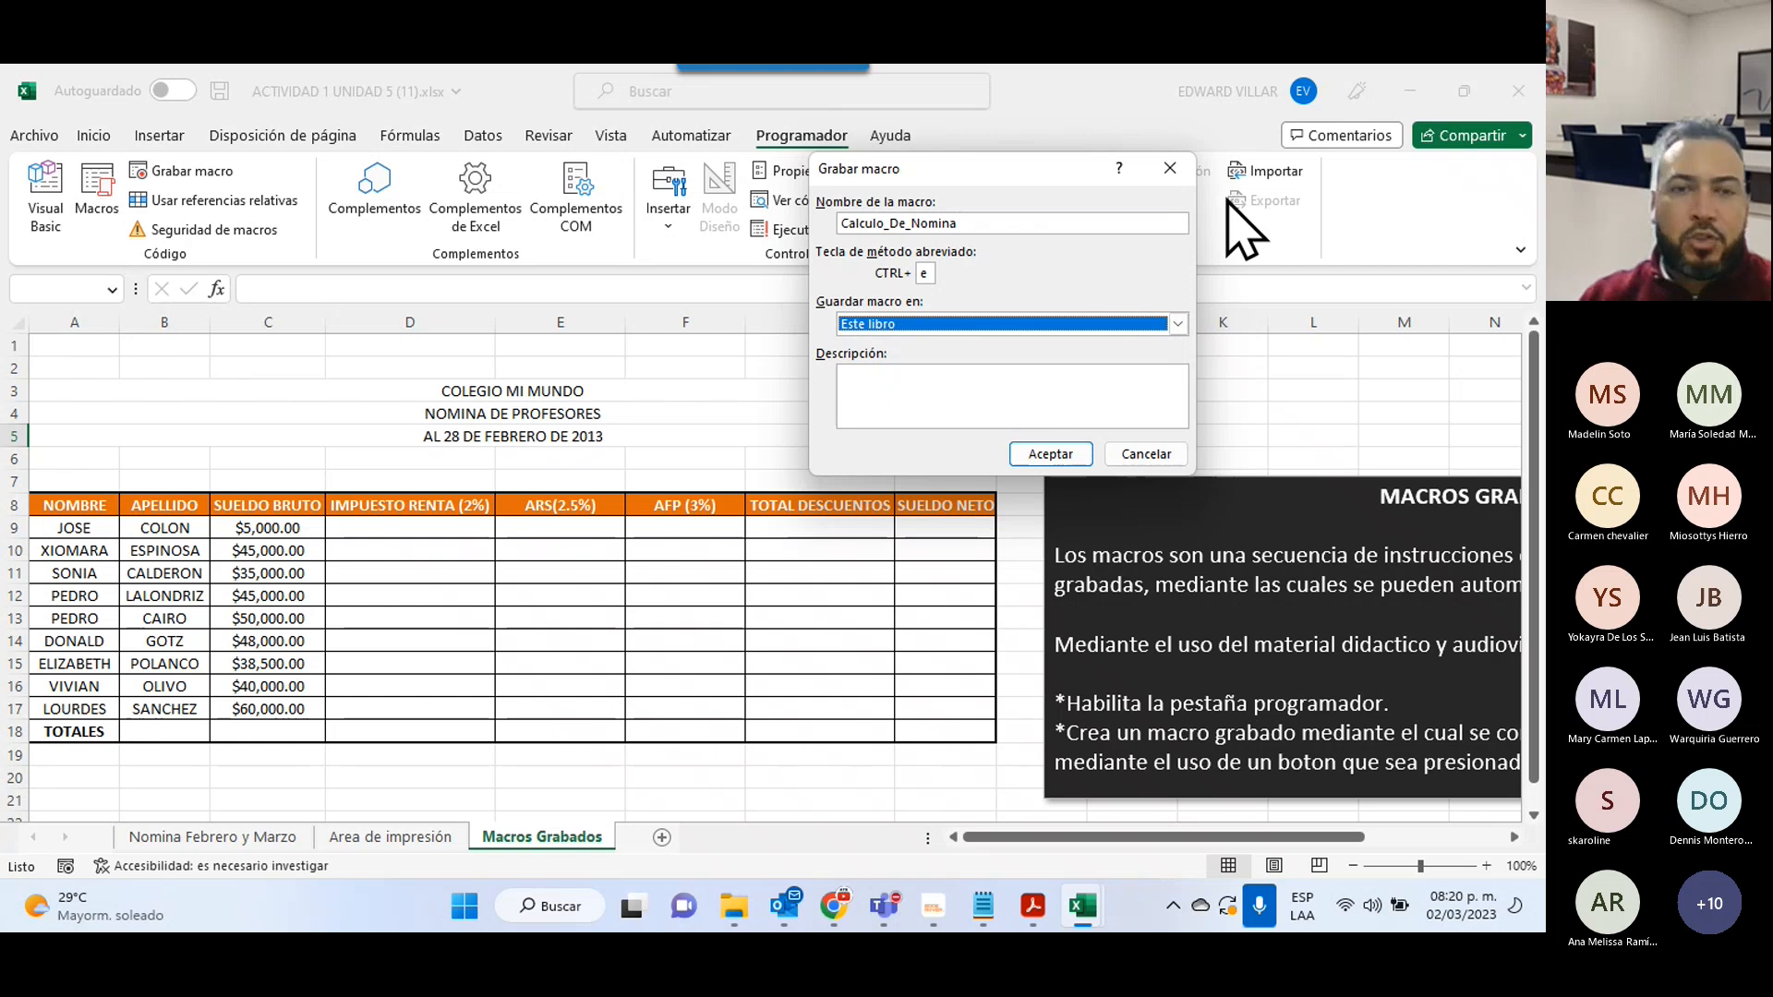
- Enter the description "Macro utilizado para realizar el calculo de la nomina." and start recording the macro
click(917, 399)
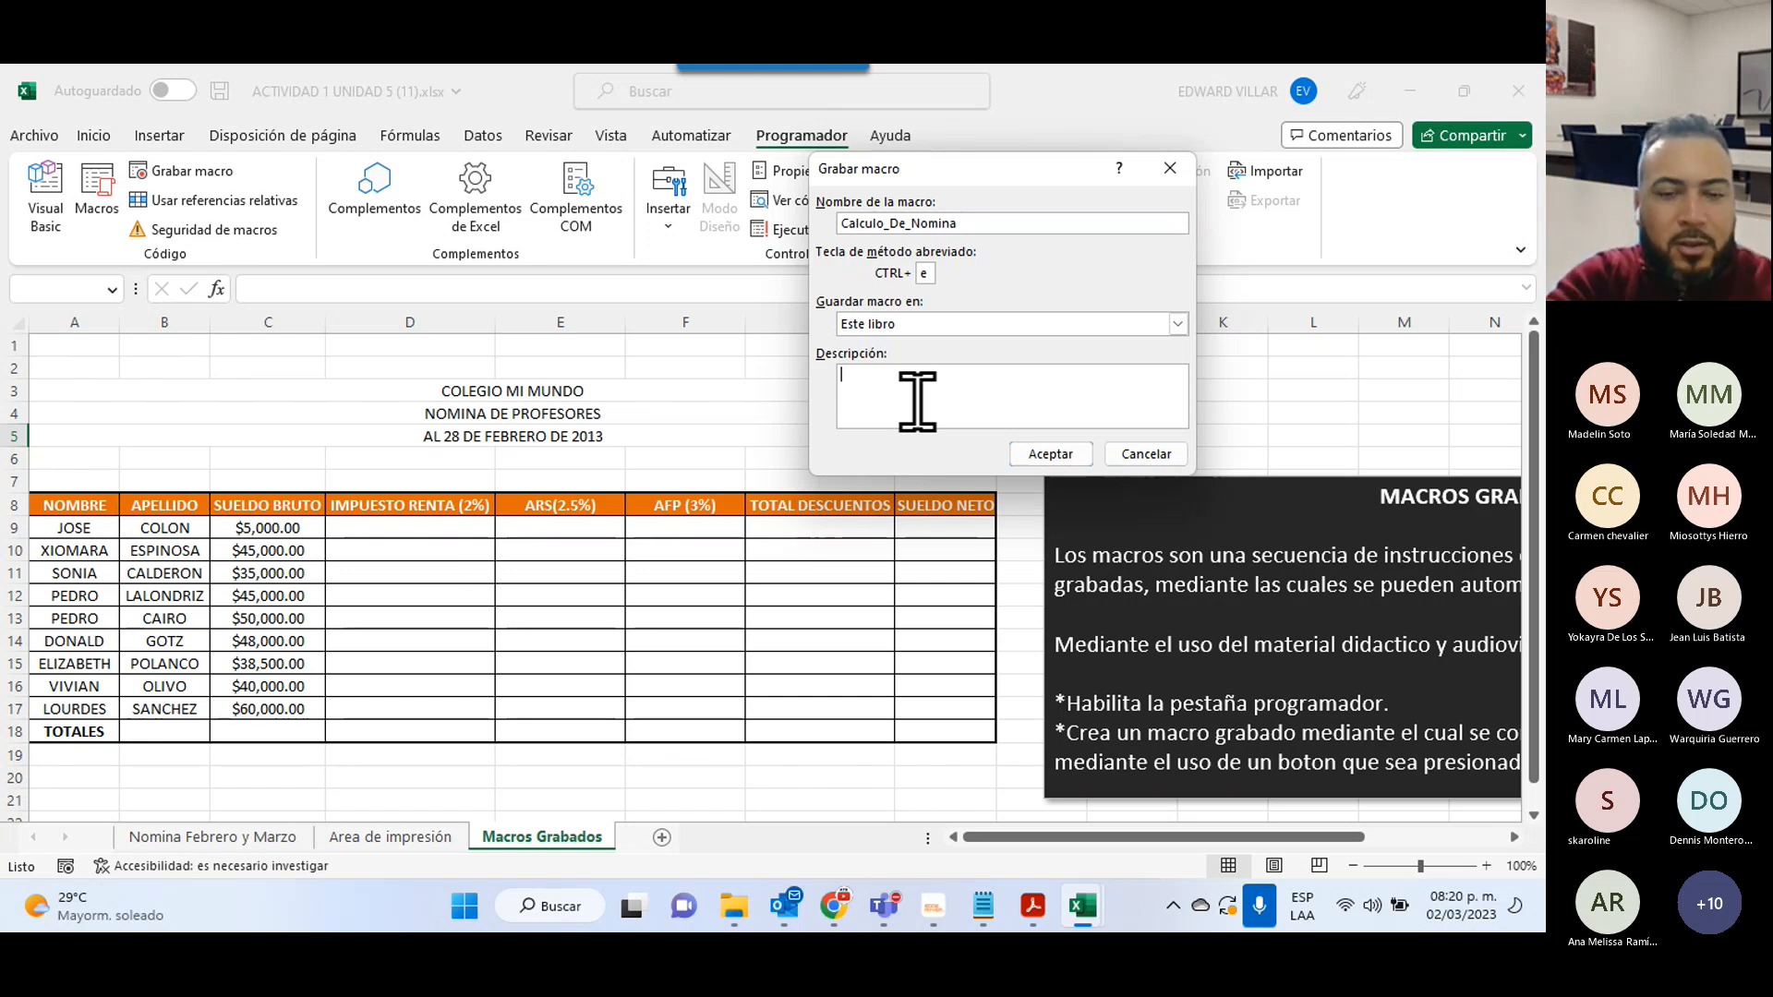
text(Ma)
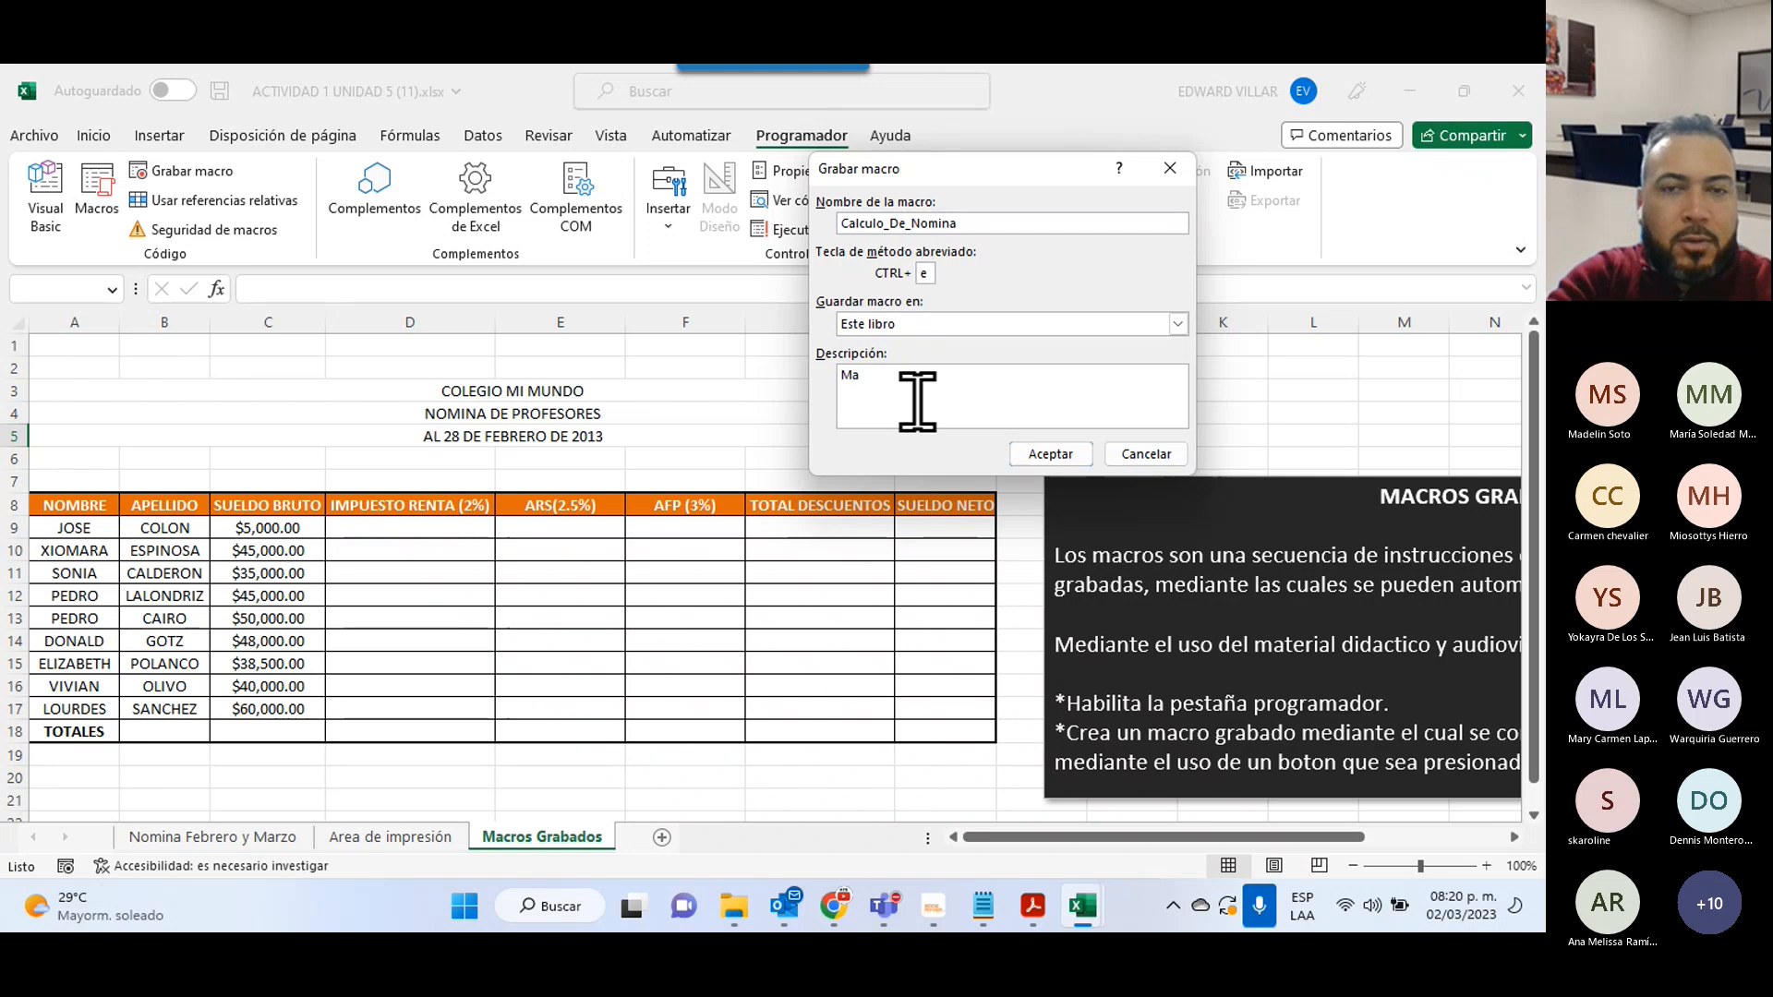
text(cro )
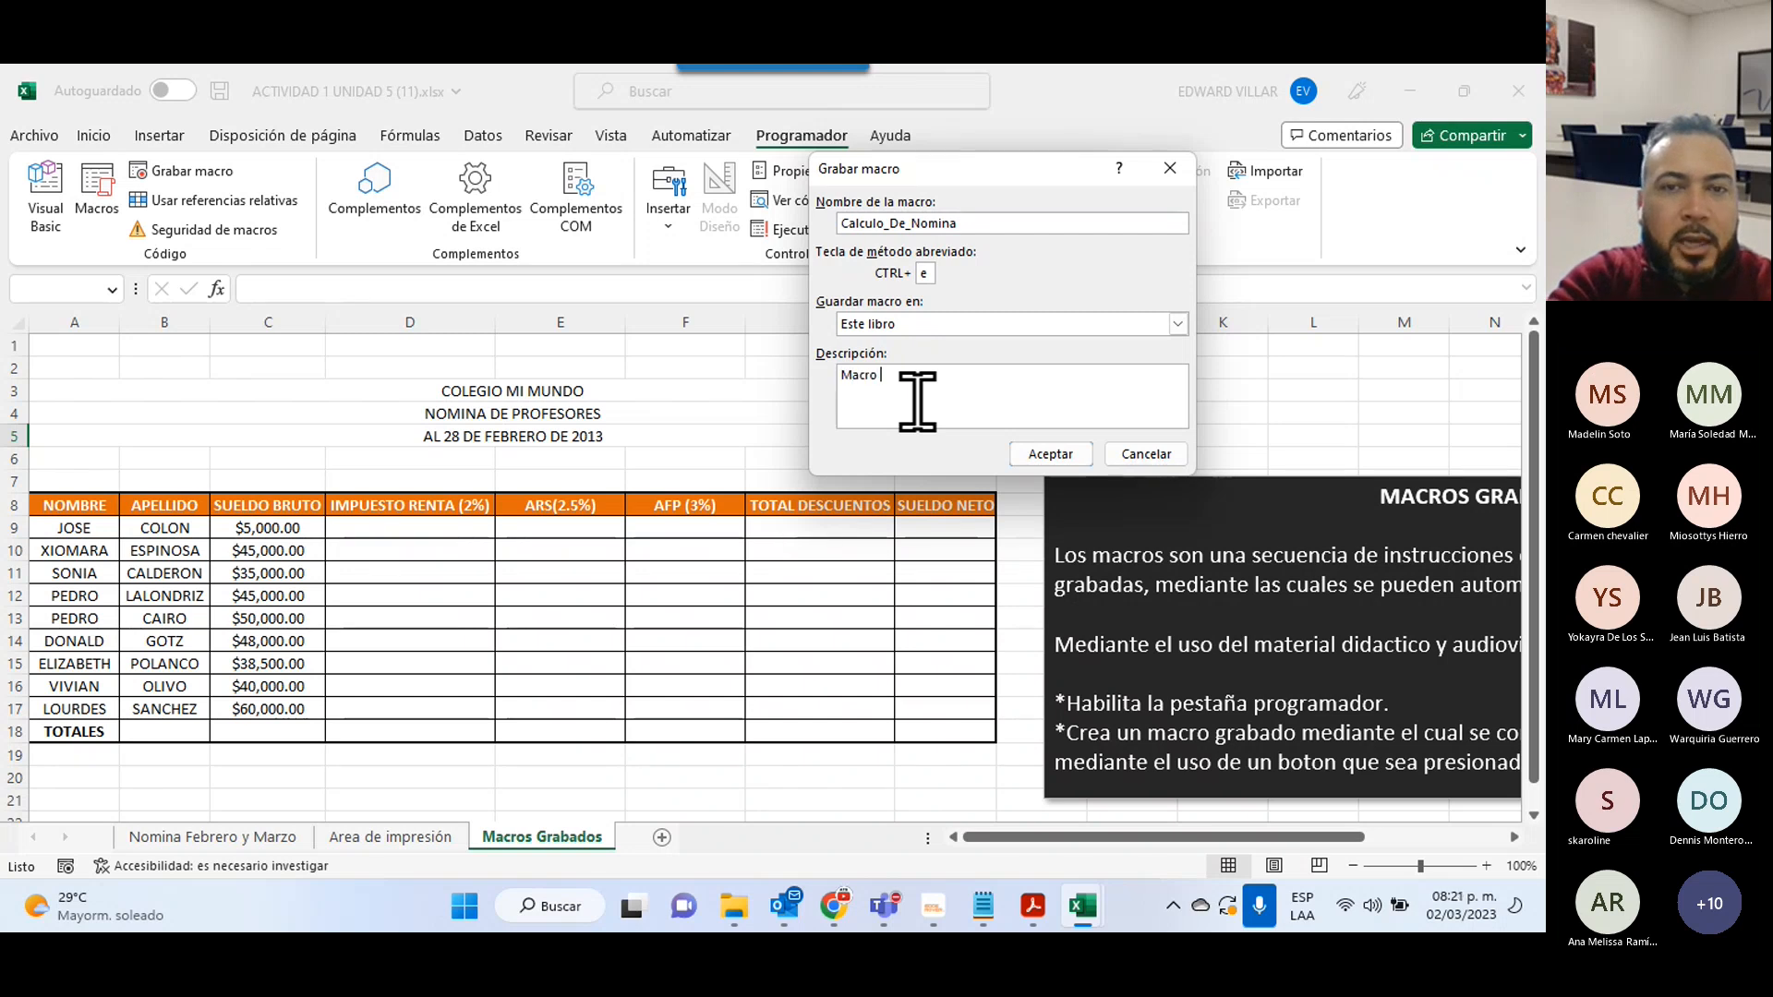
text(utilizado pa)
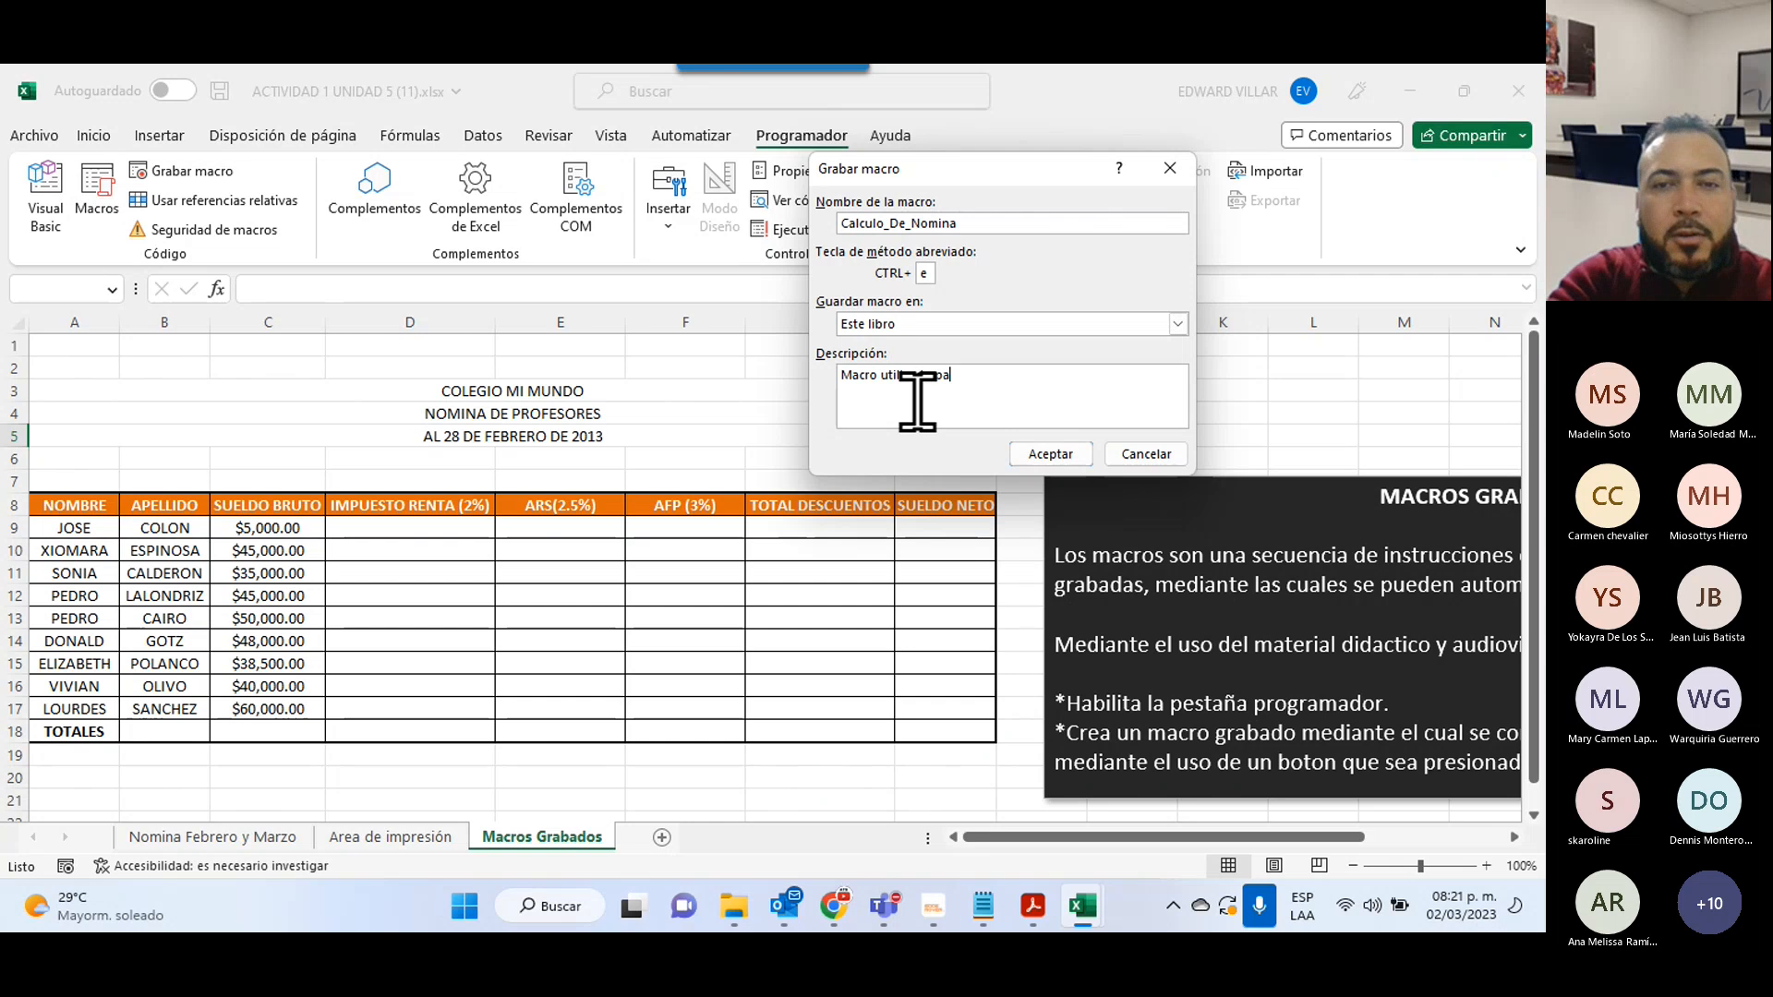
text(ra realizar)
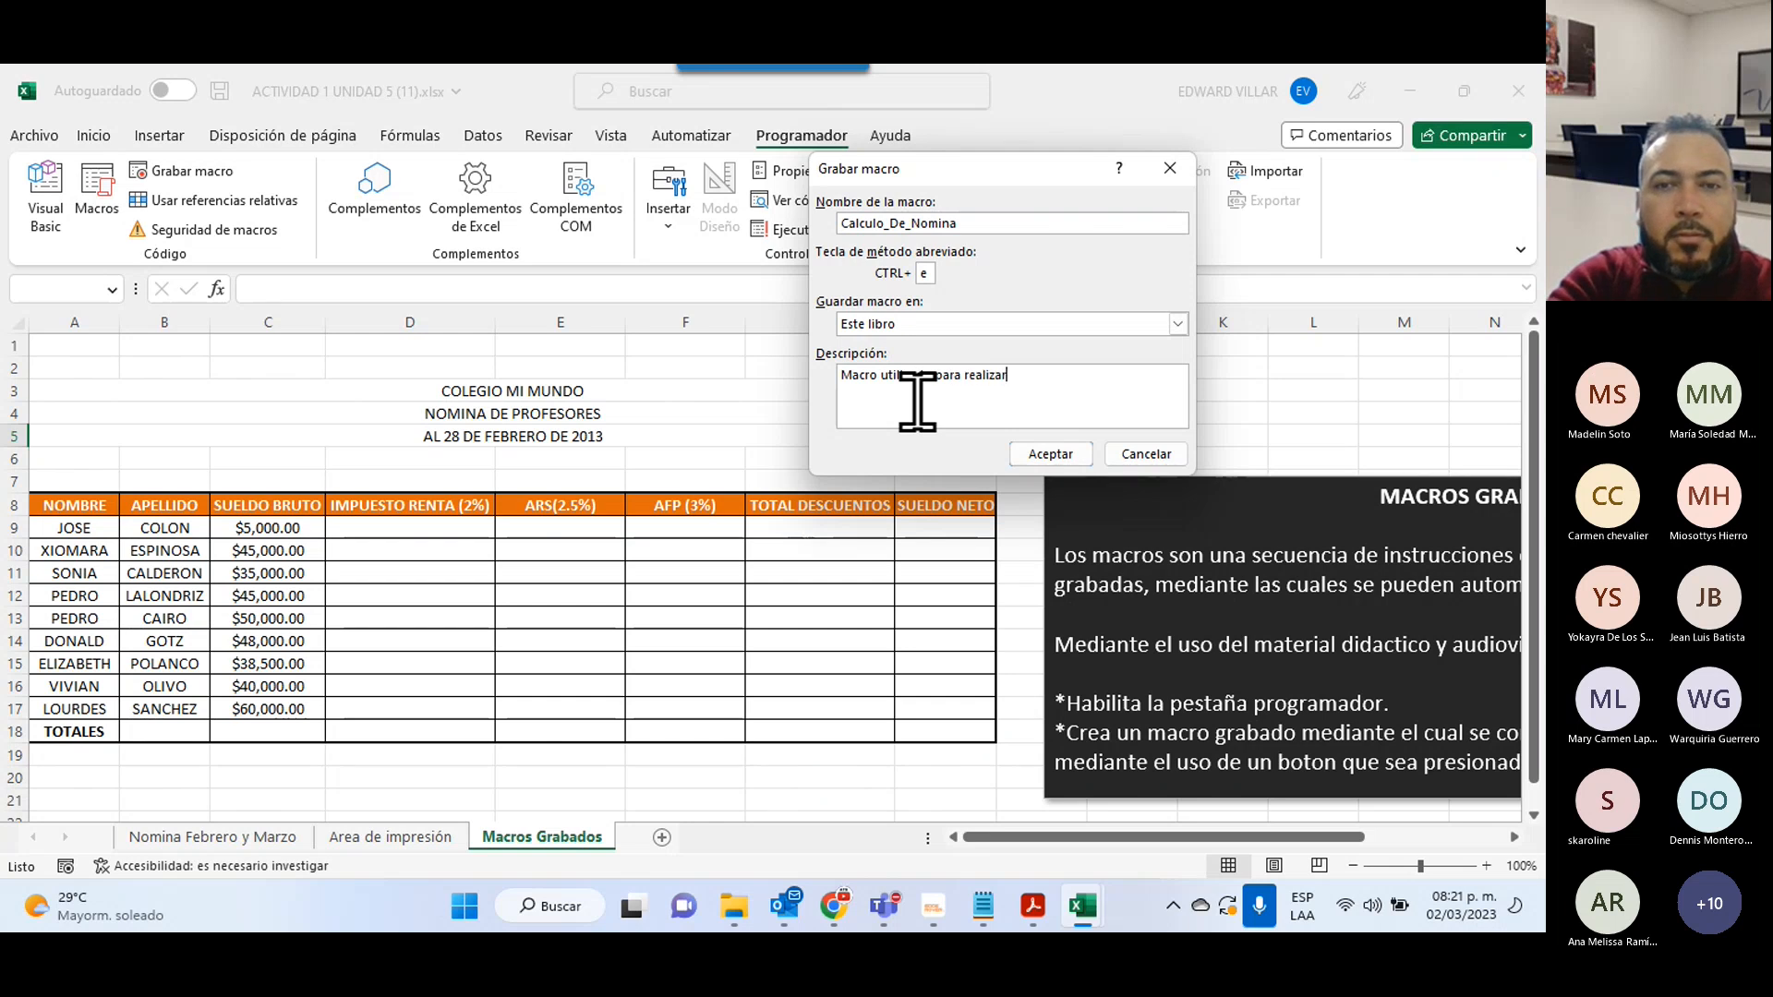
text( el calcul)
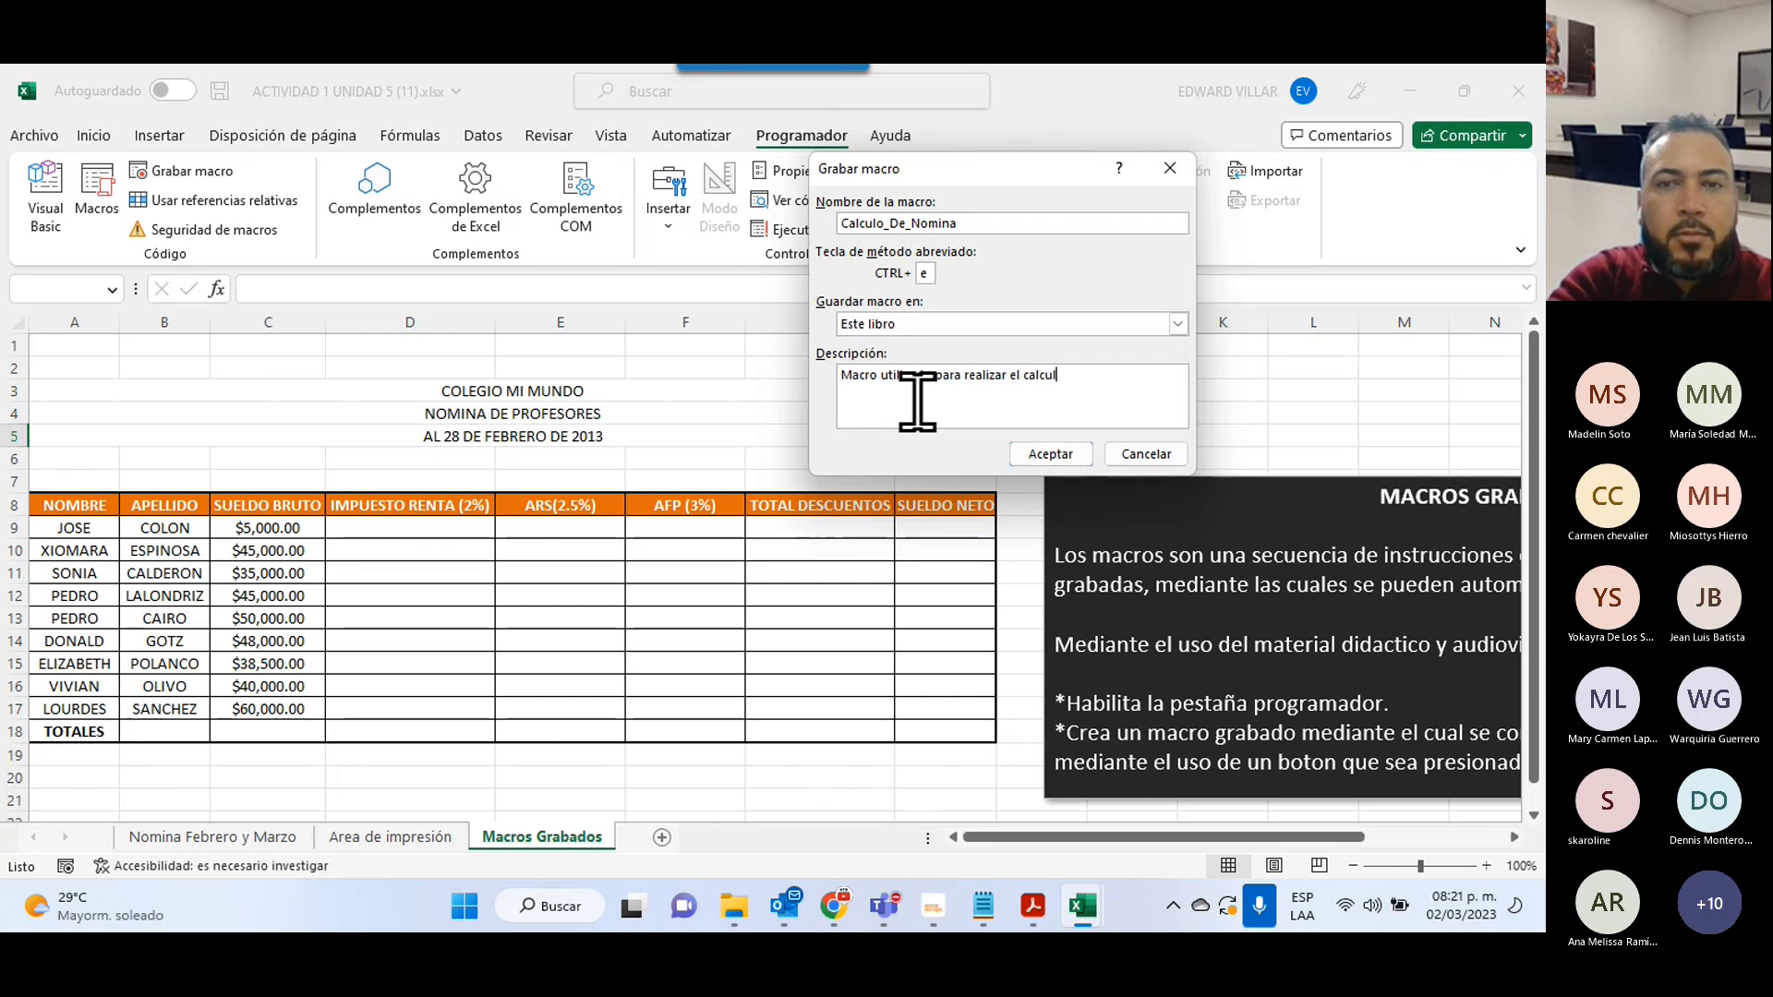
text(o de la)
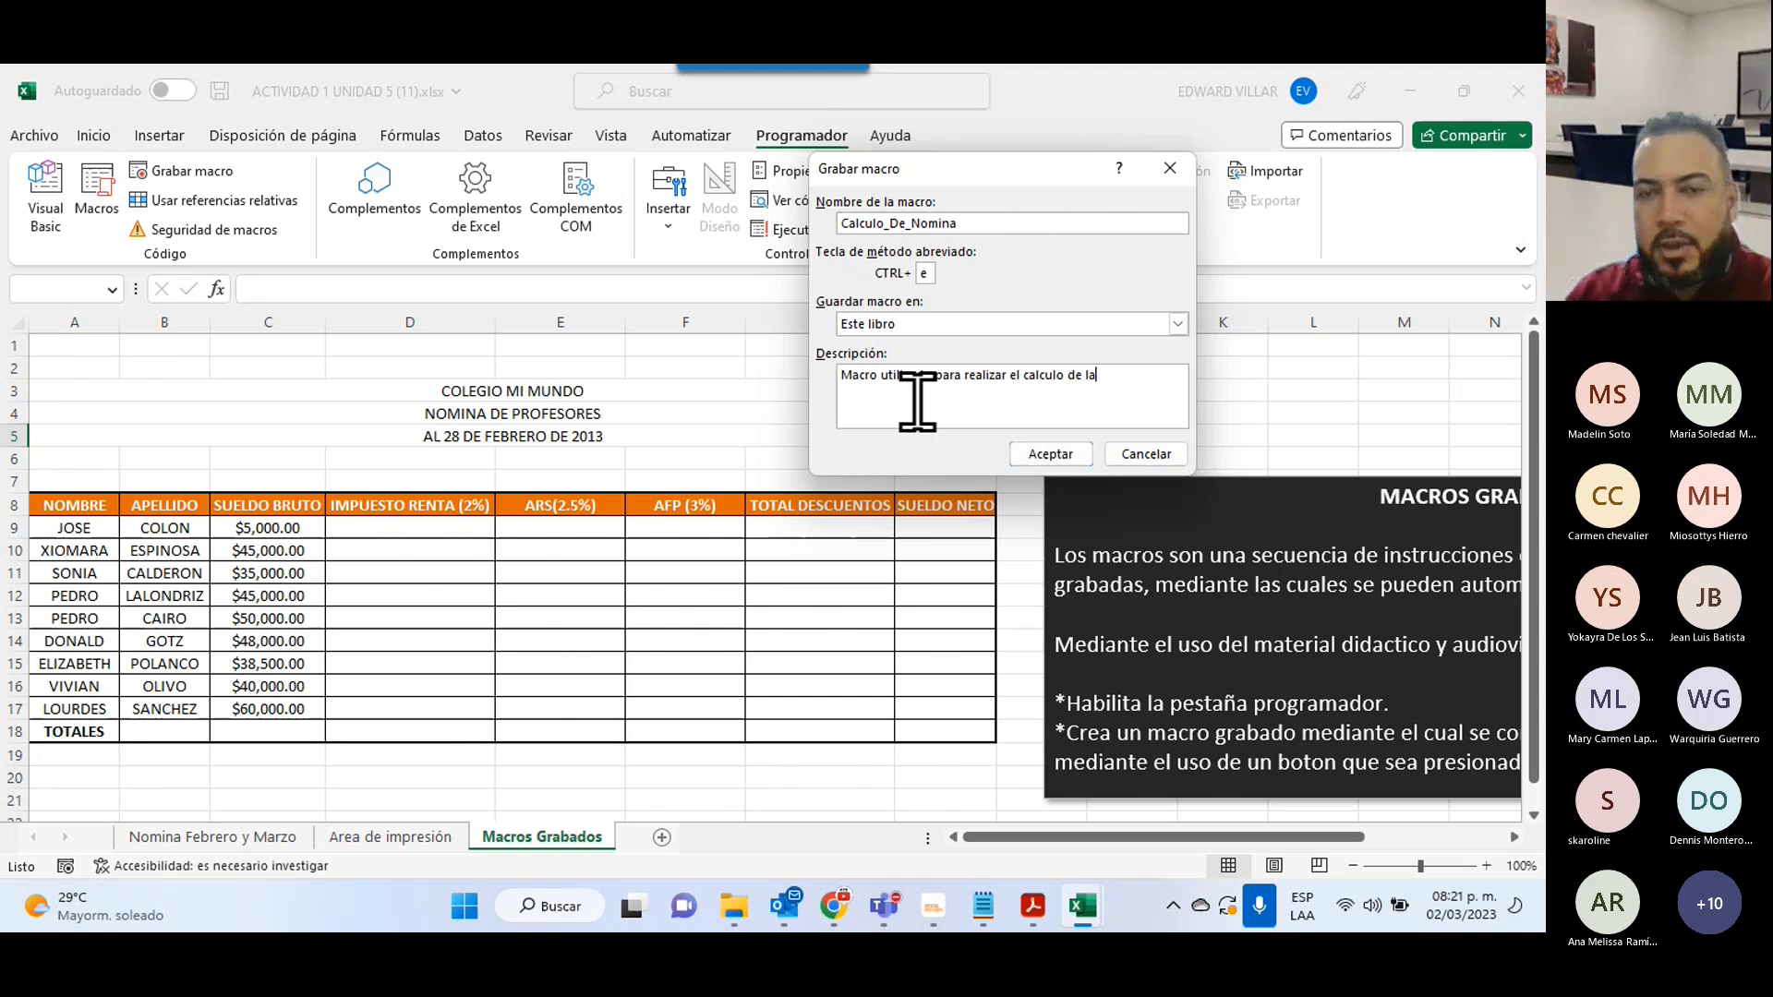
text( nomina.)
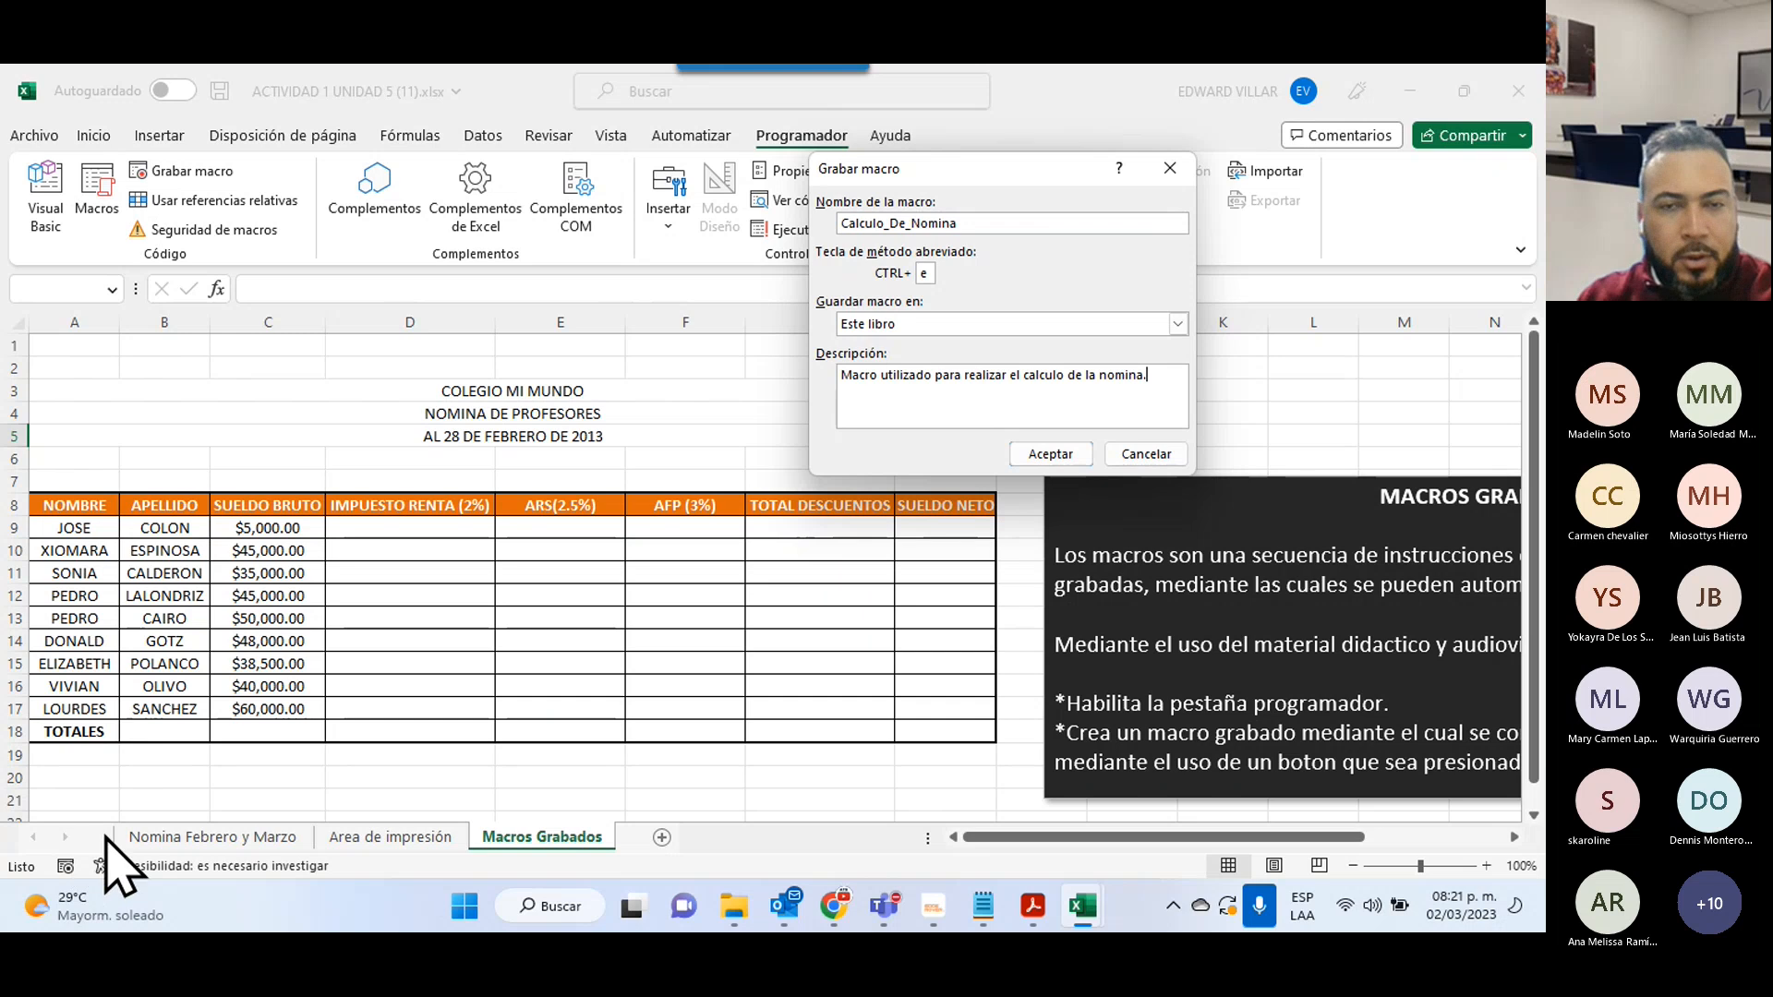
click(1043, 453)
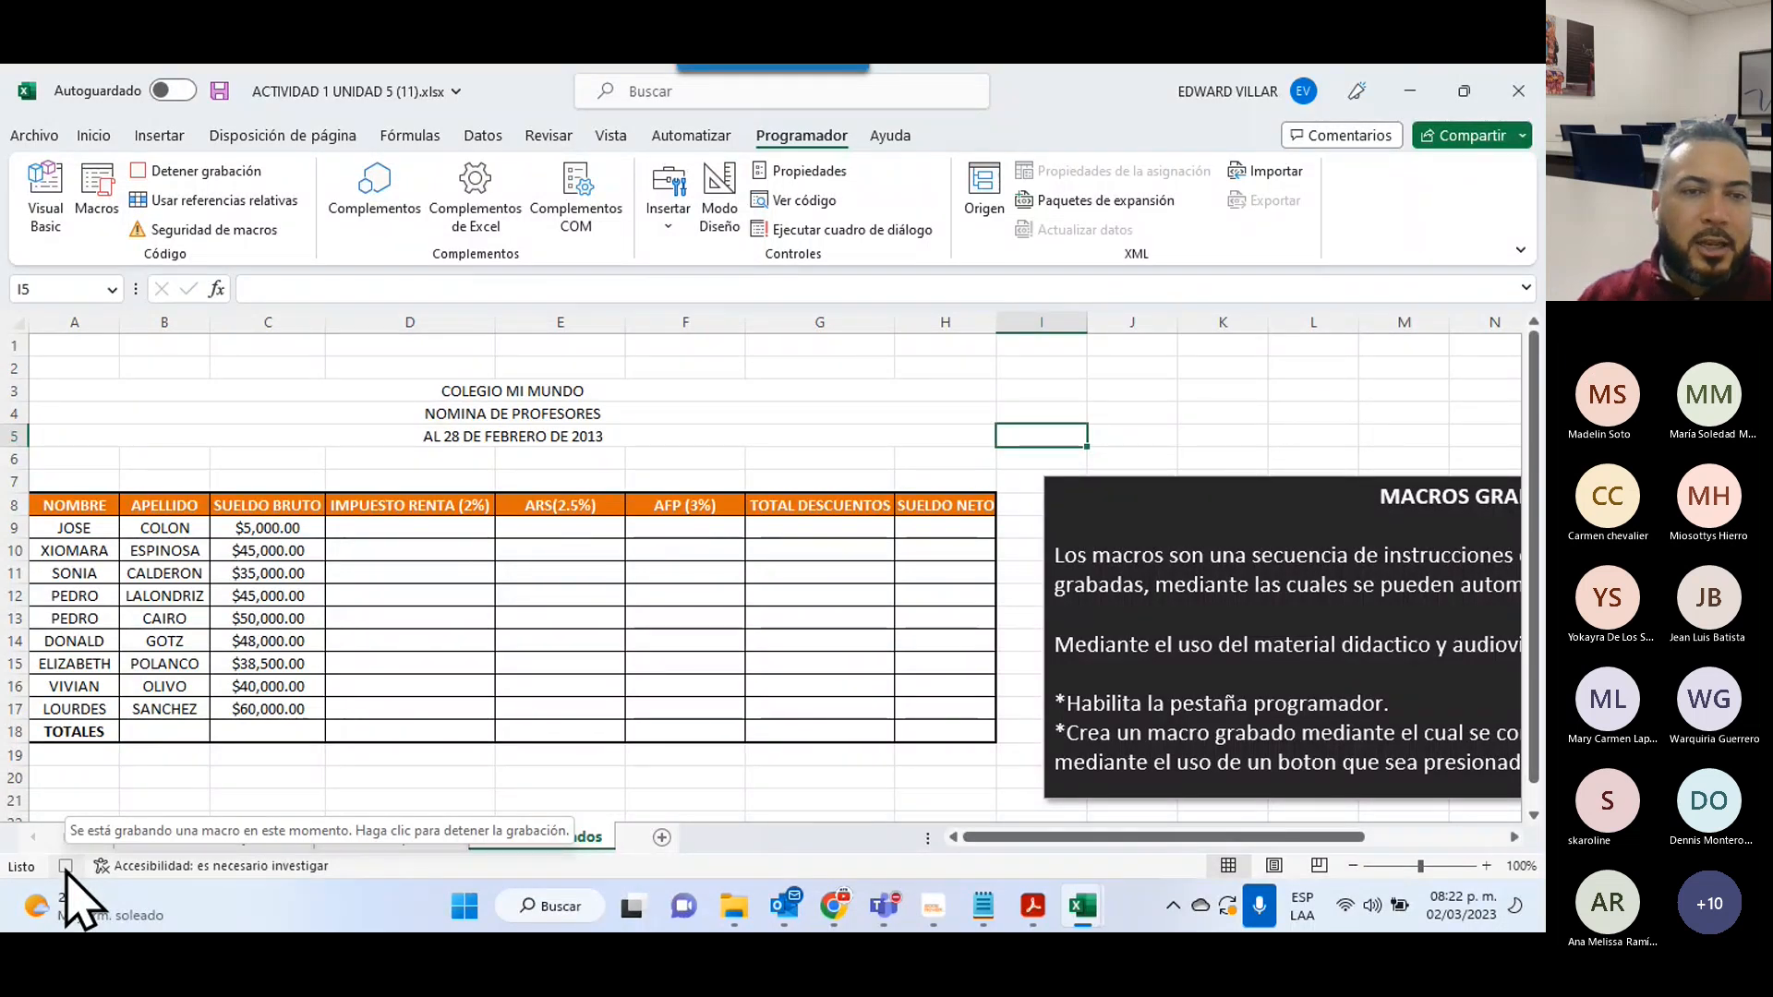
- Calculate the 2% income tax in D9 with =C9*2% and fill the formula down to D17
click(453, 534)
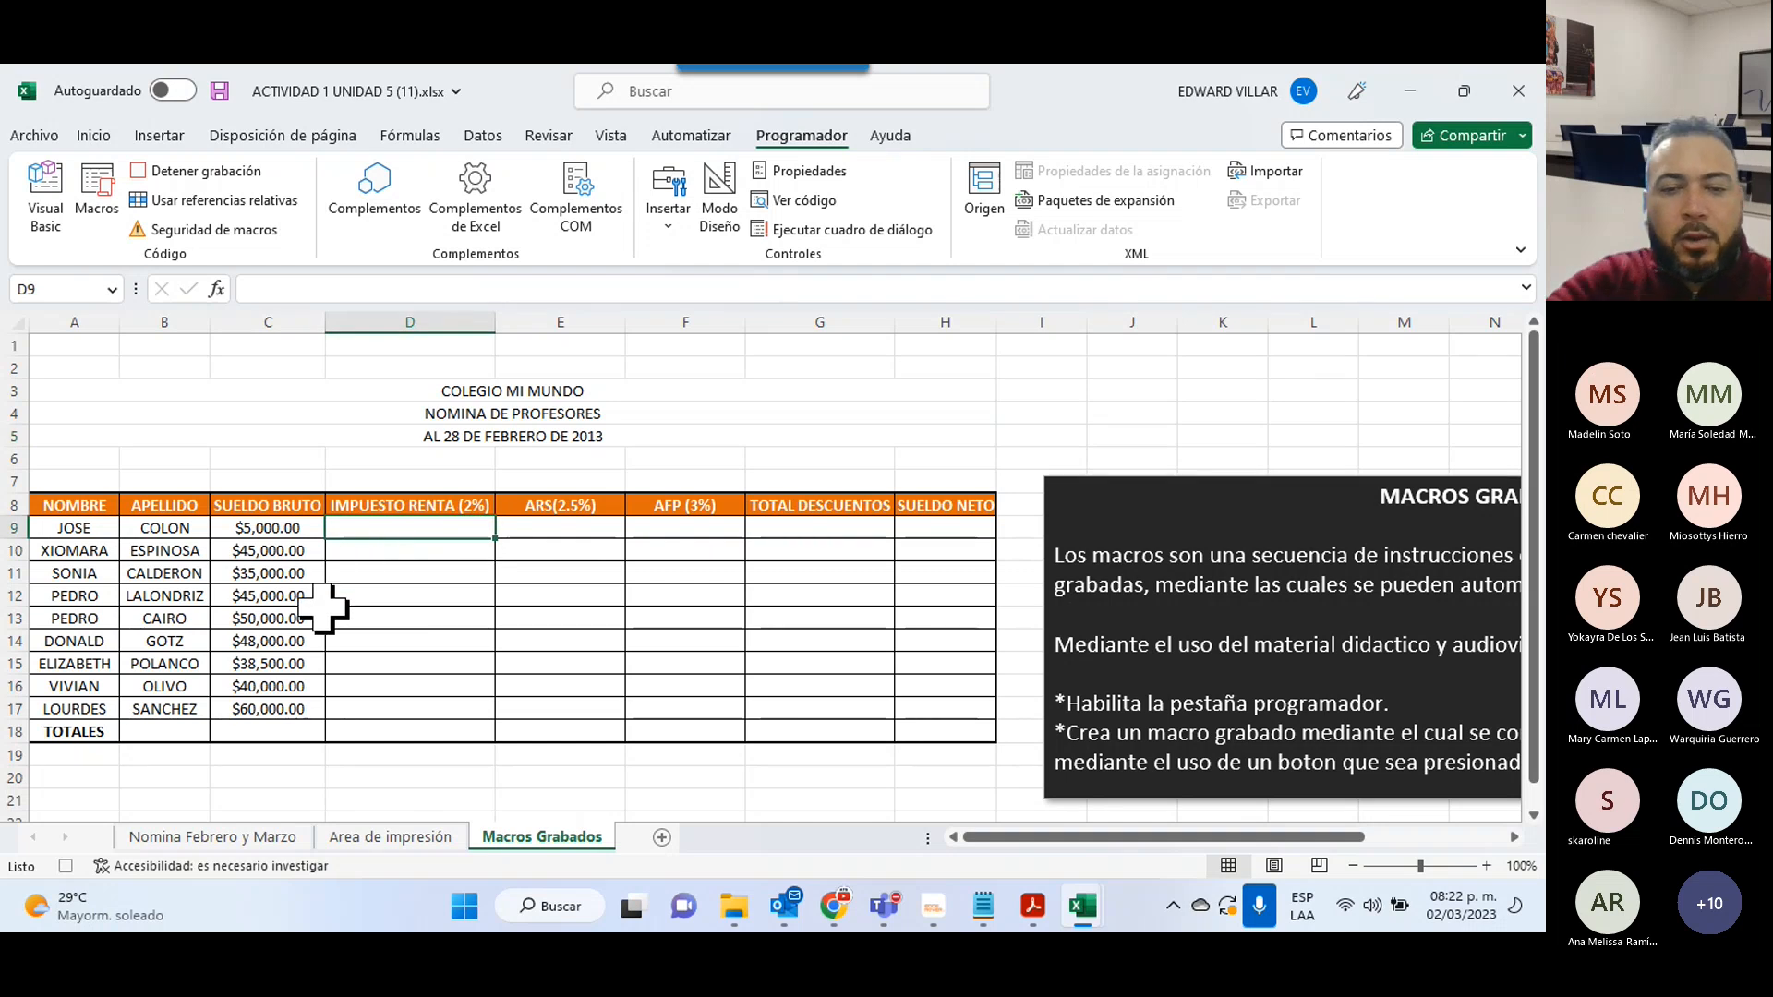
text(=)
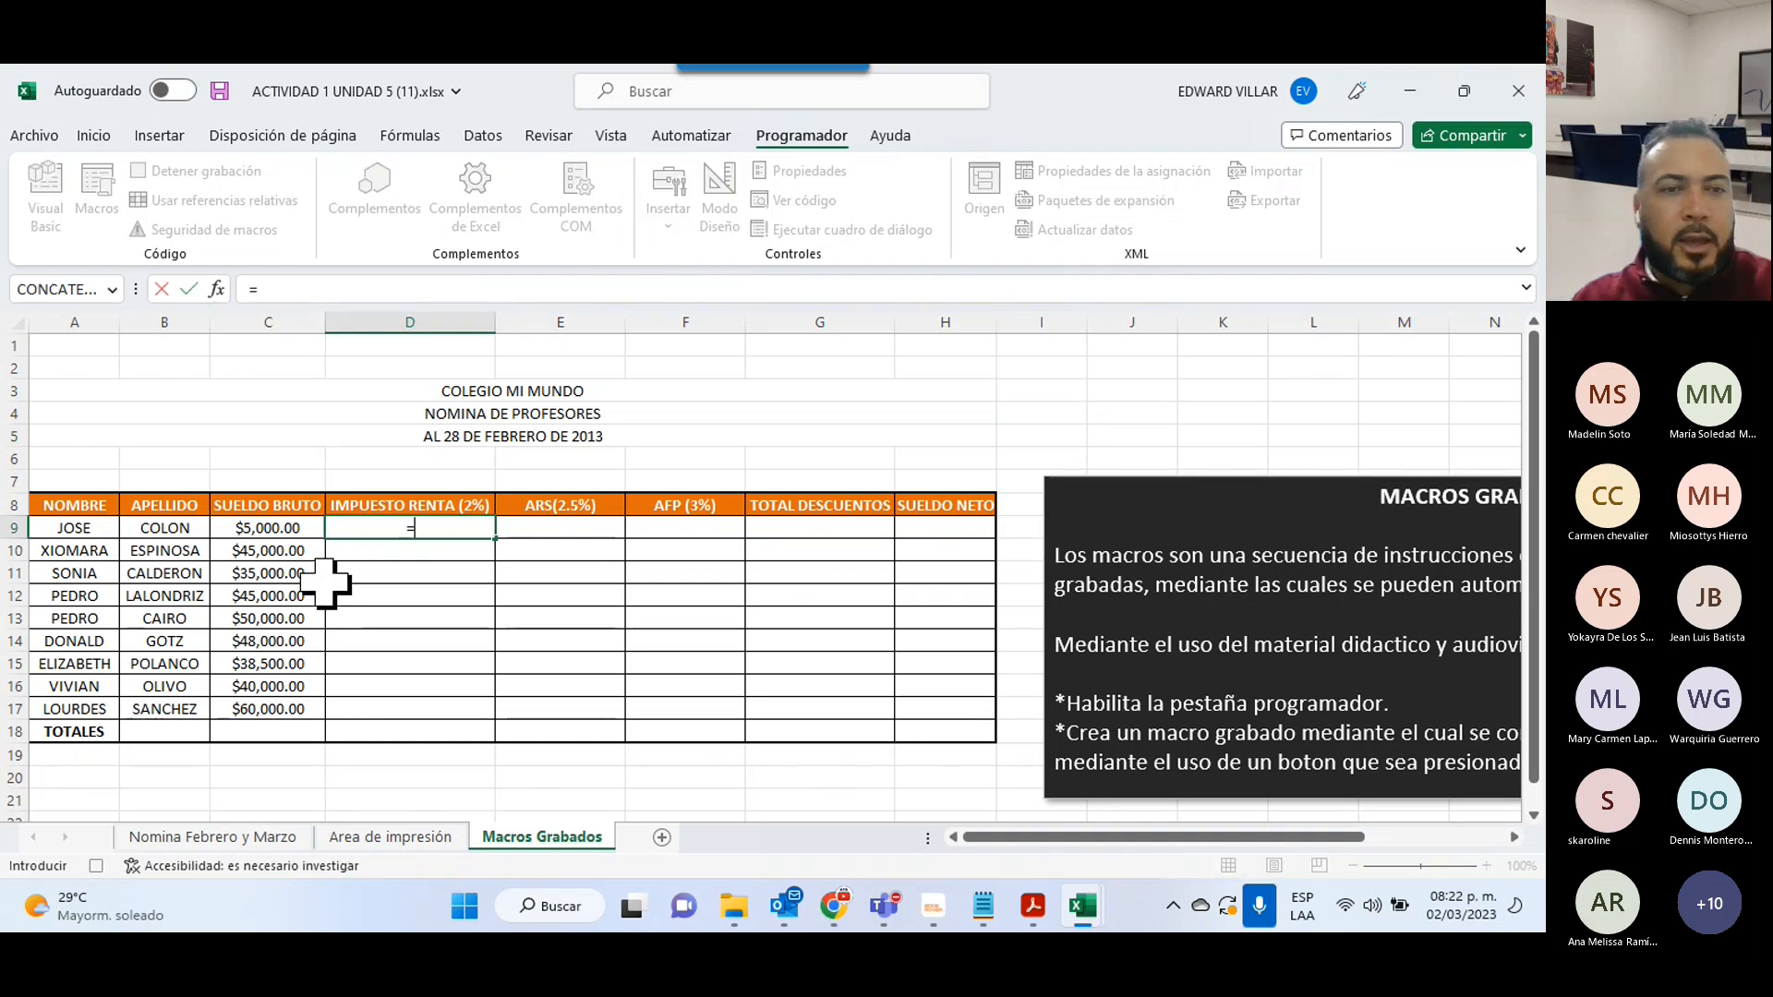
click(249, 526)
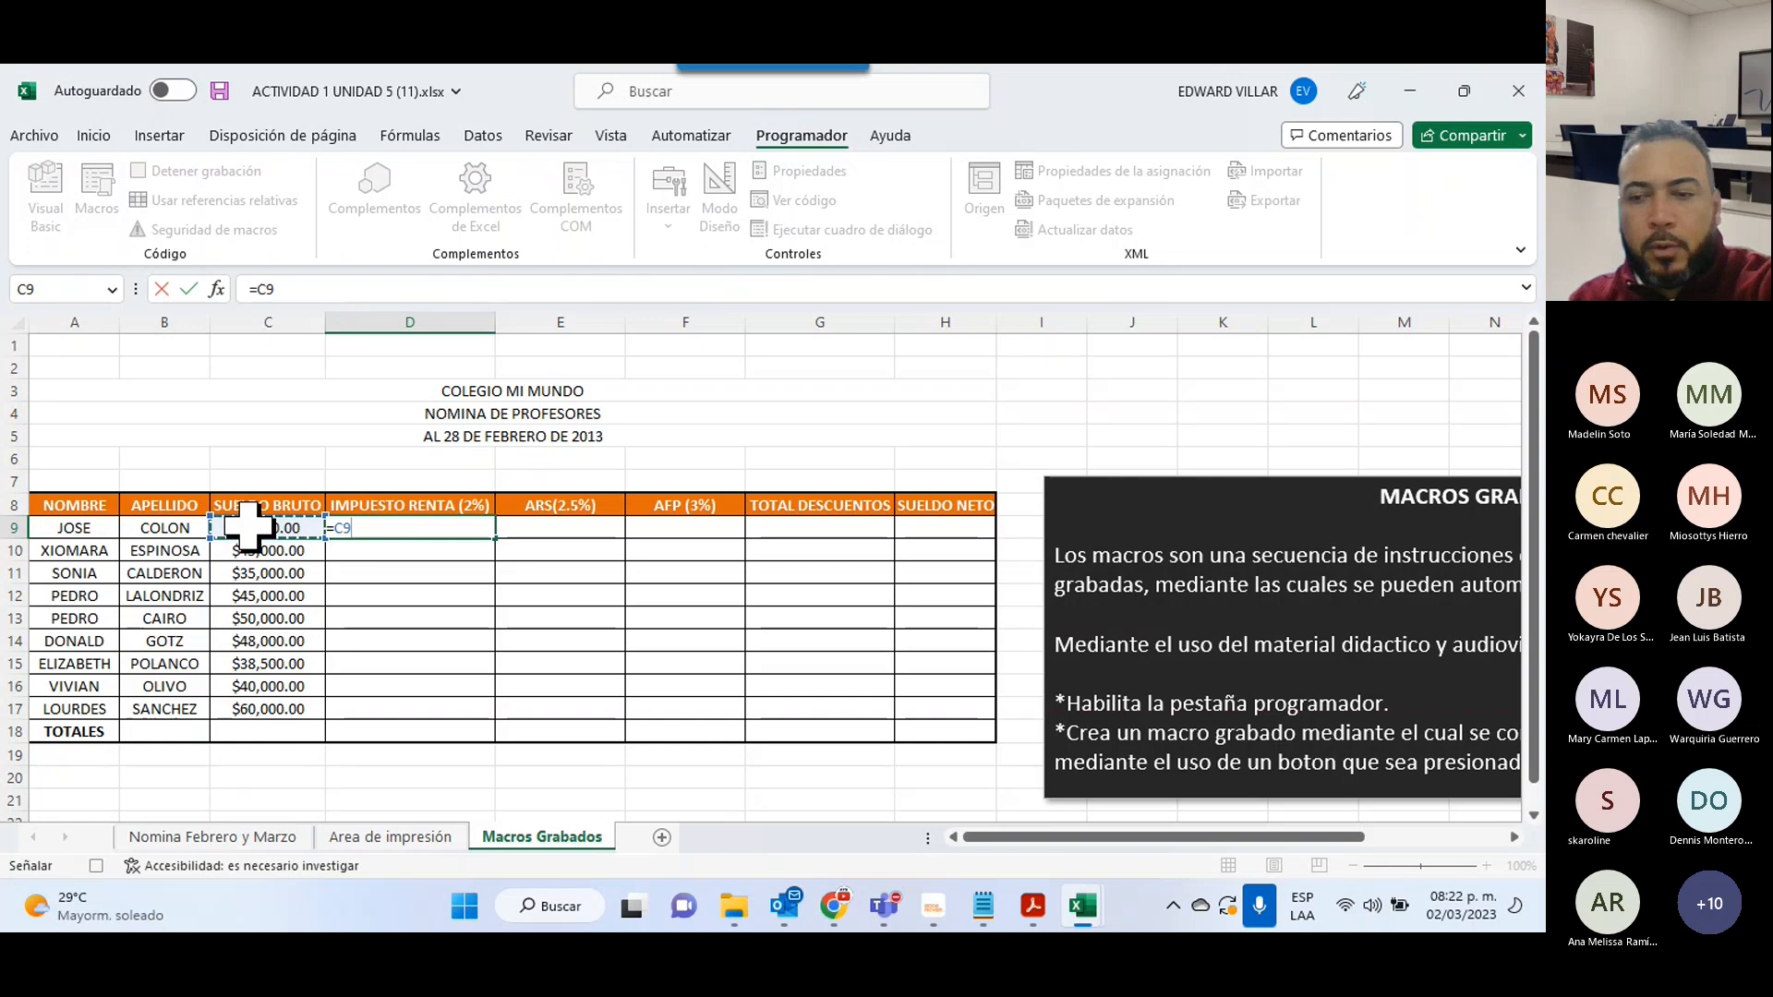
text(*2)
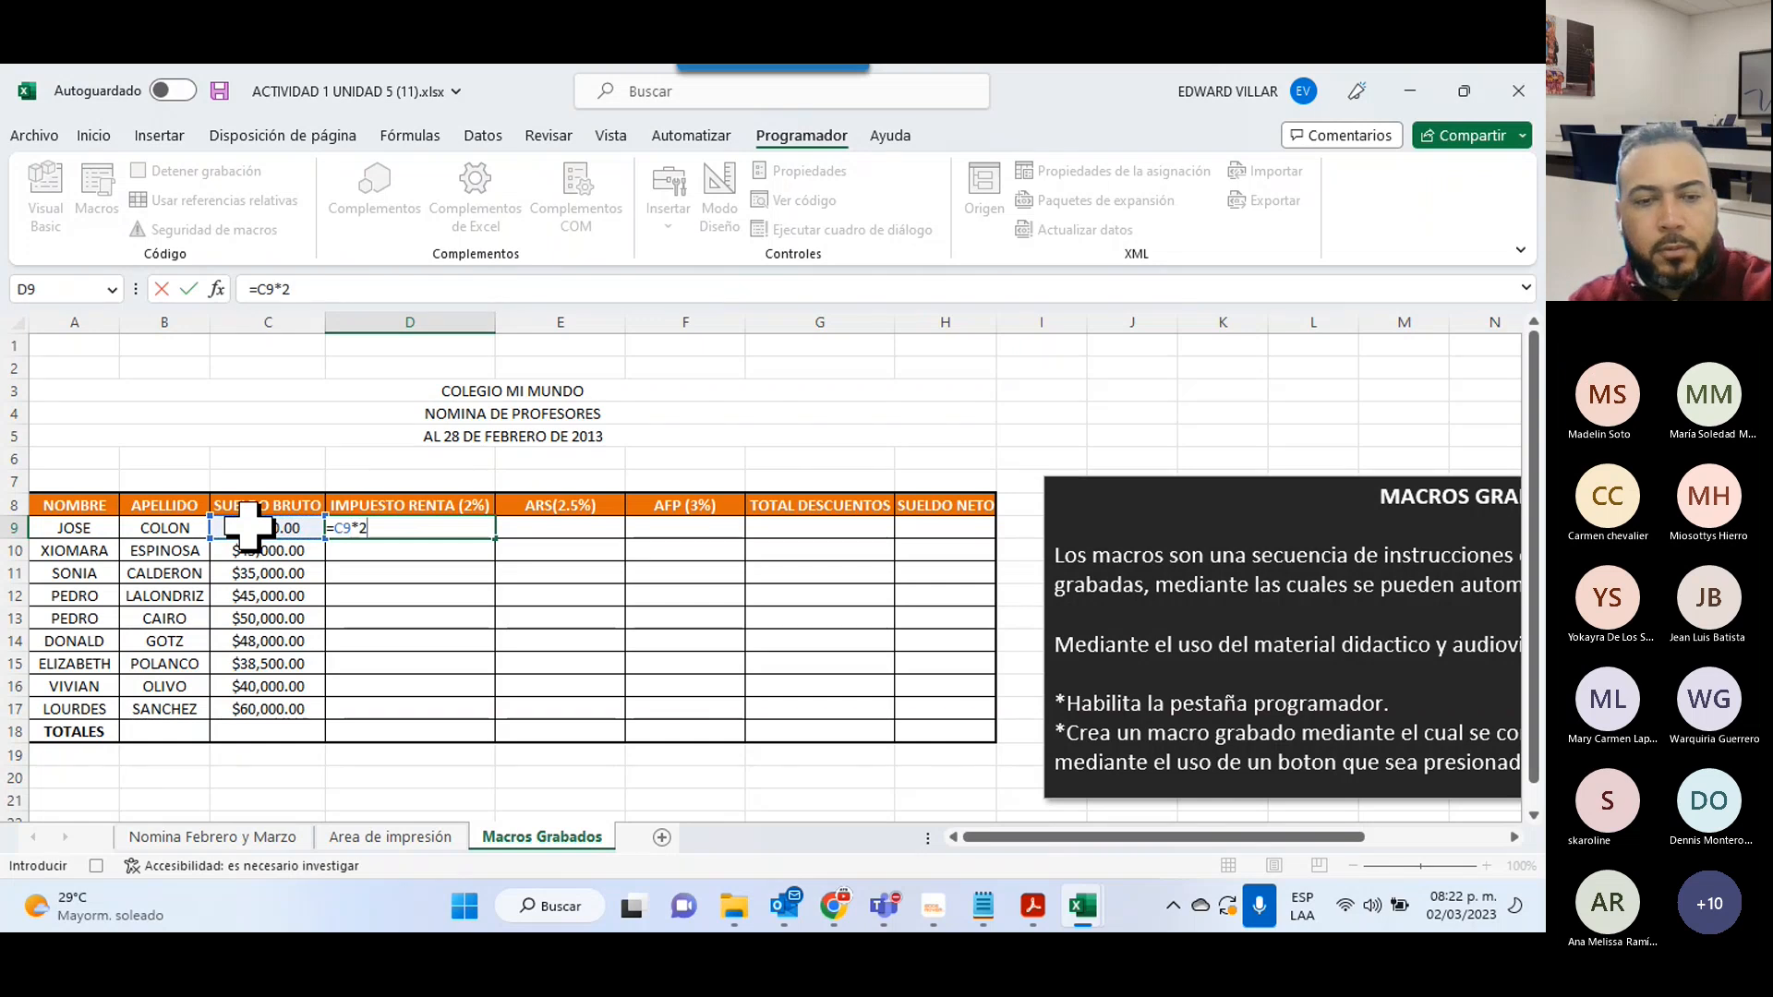
text(%)
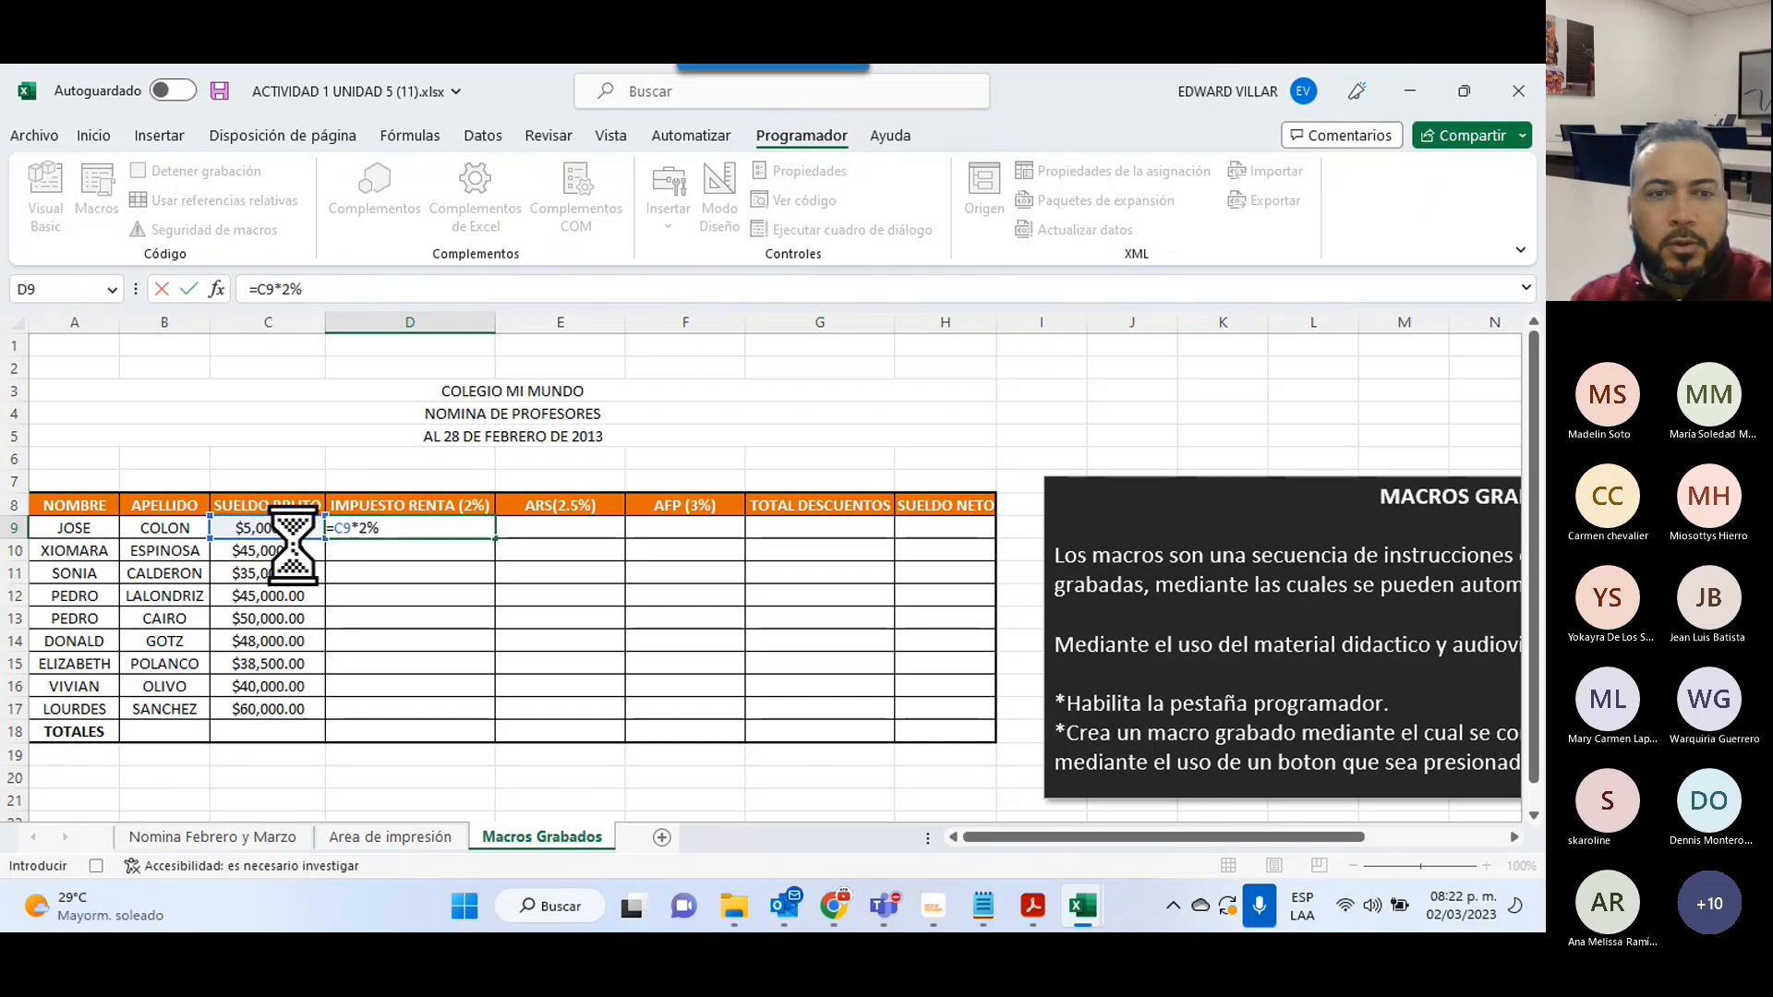
key(Return)
click(455, 524)
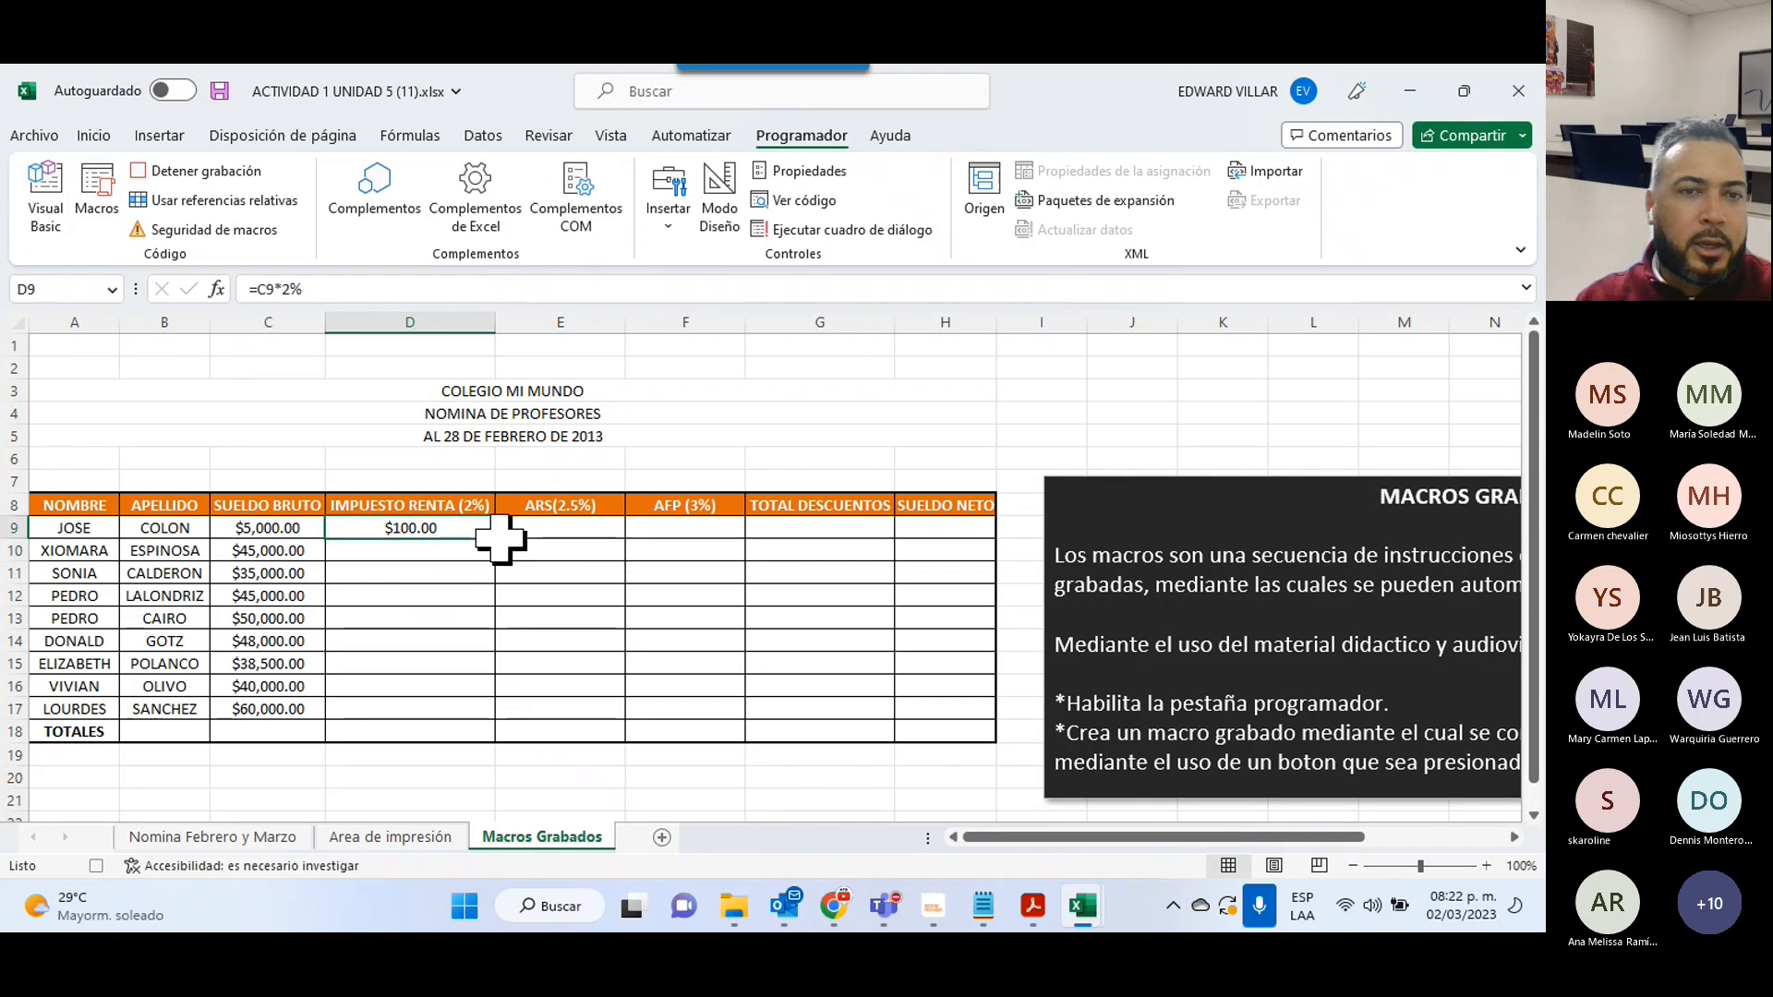
drag(496, 543, 476, 713)
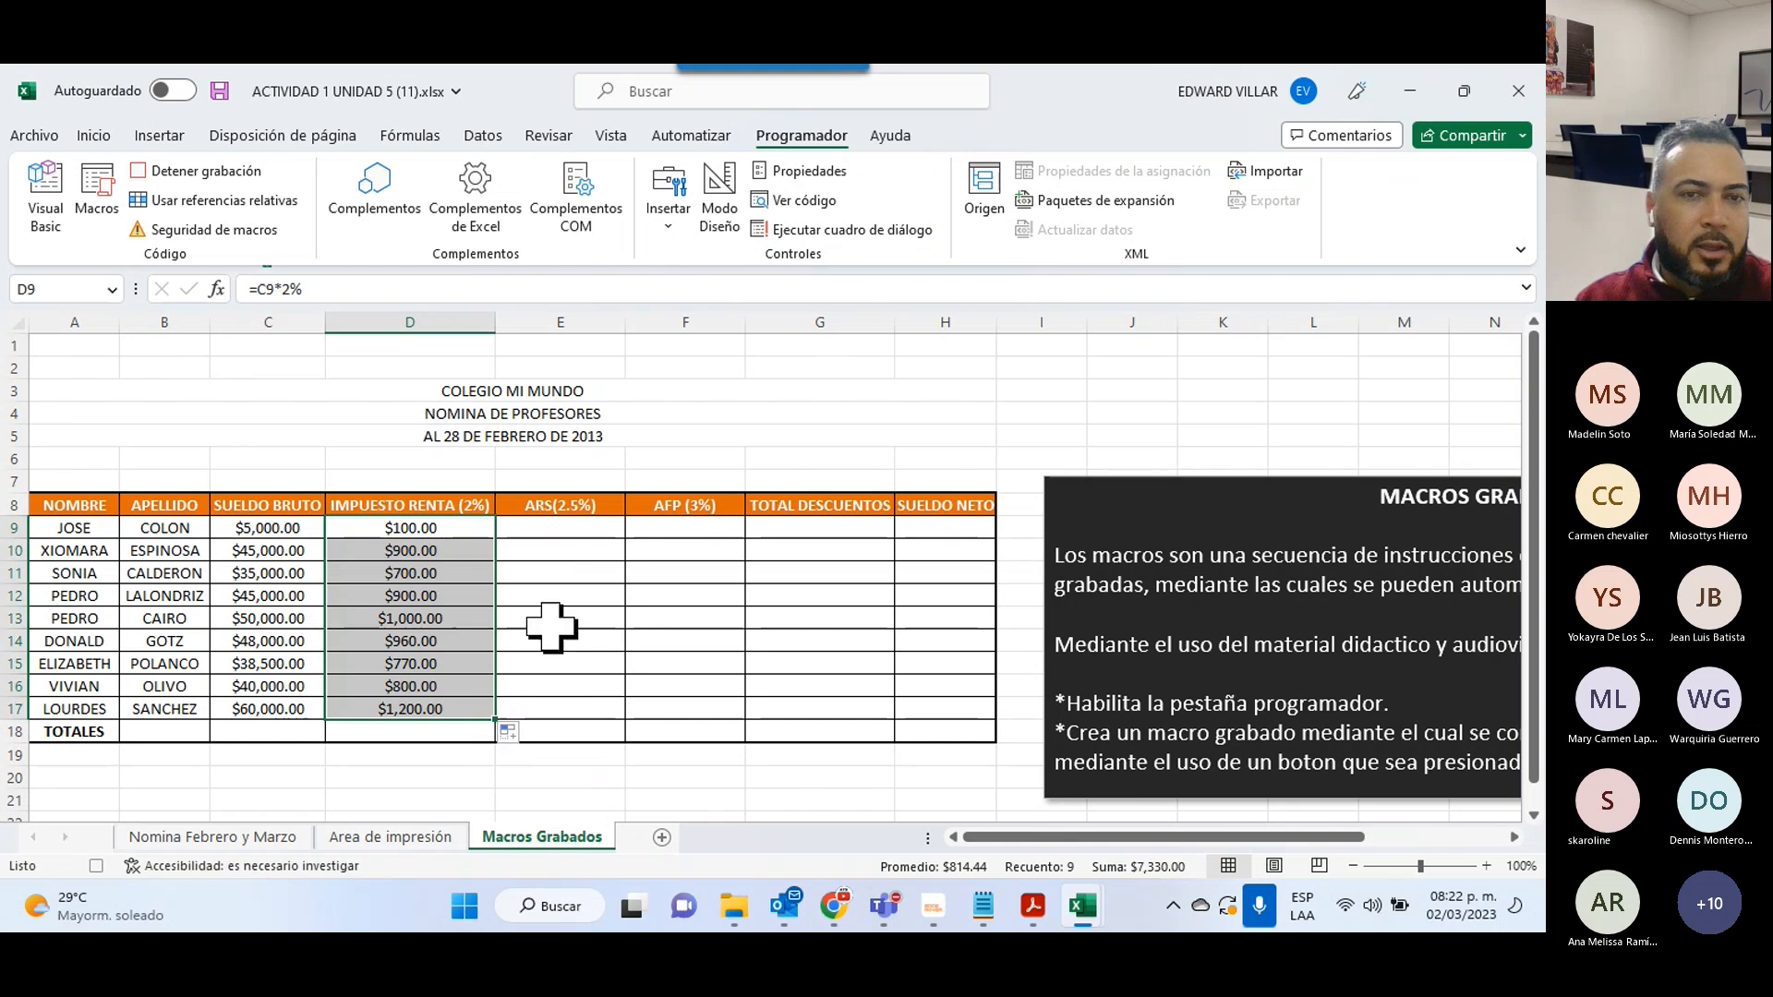
- Calculate the first employee's ARS deduction in E9 with =C9*2.5%
drag(561, 528, 581, 526)
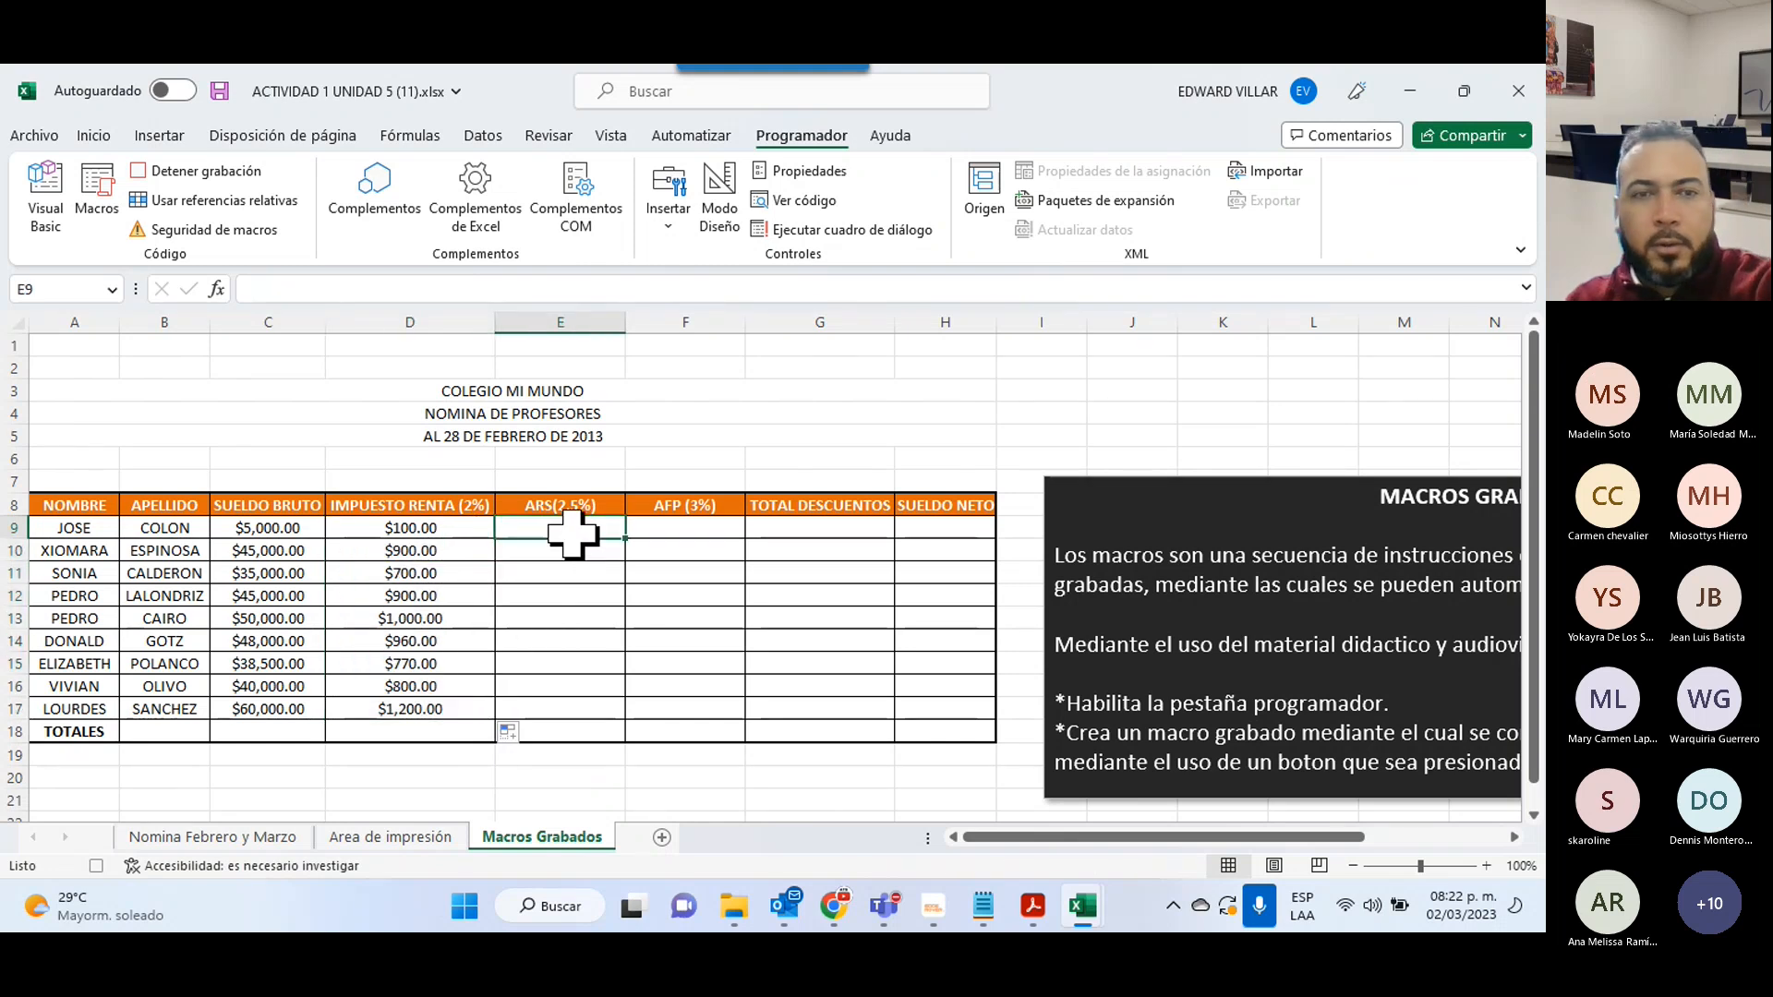
text(=)
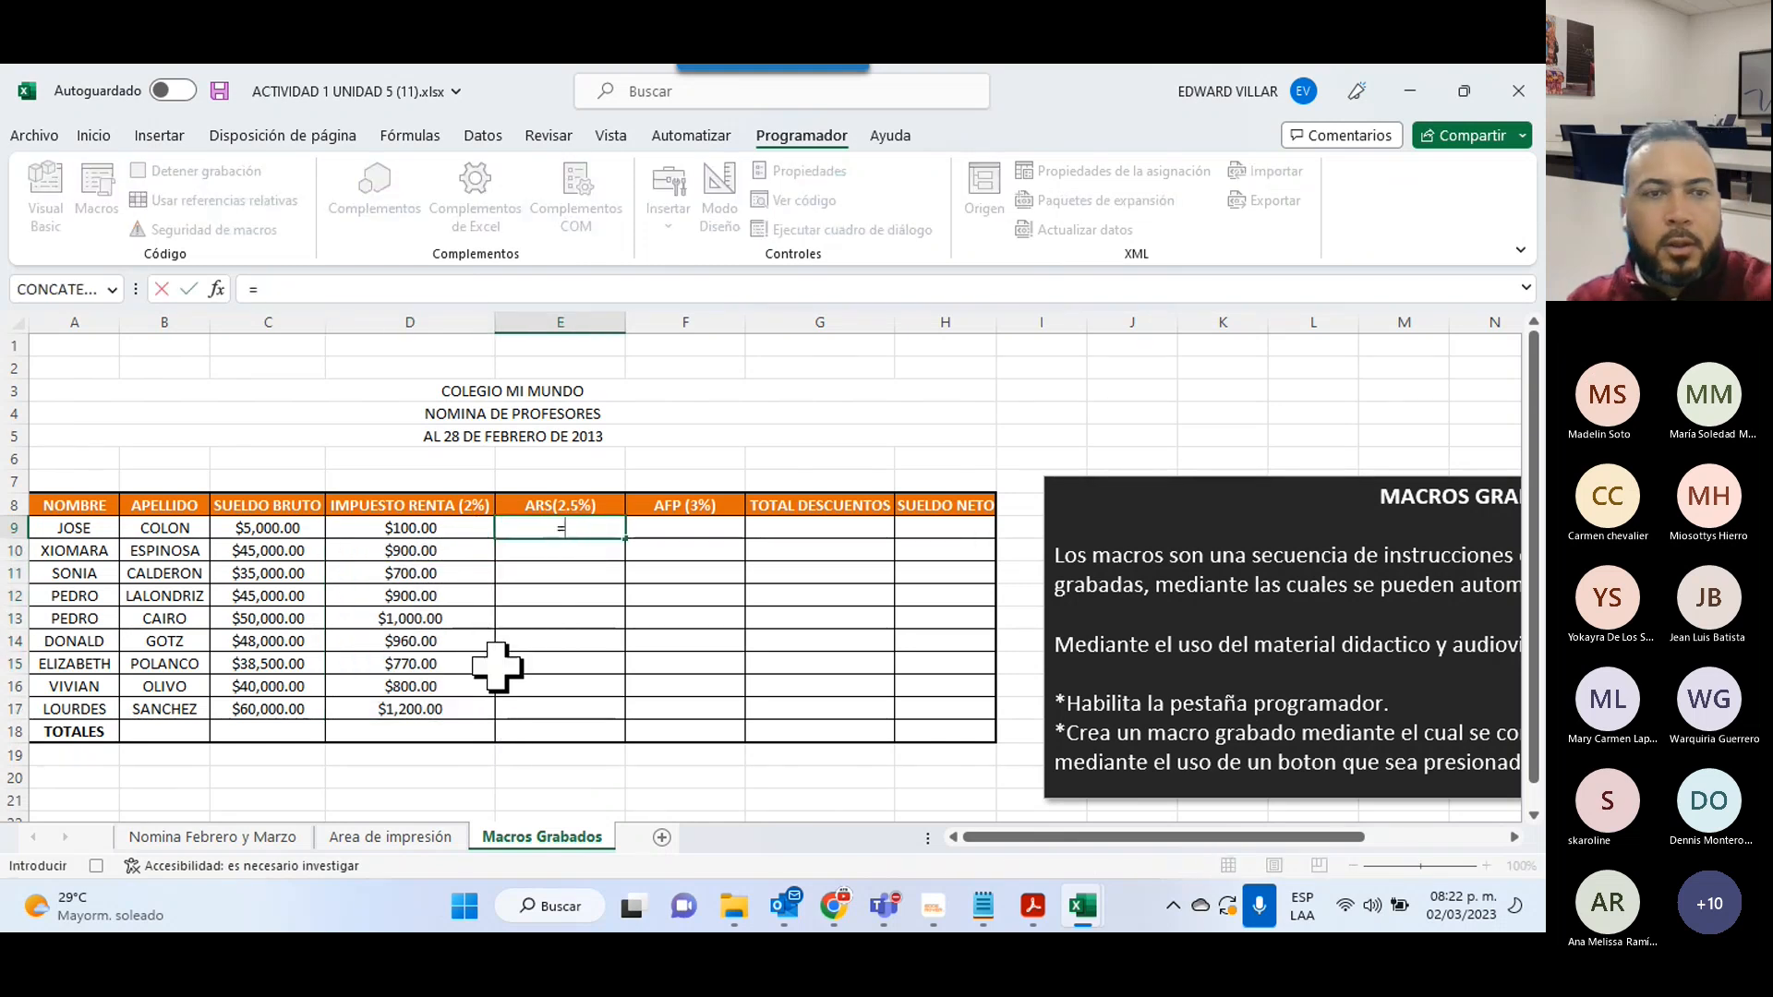
click(262, 528)
text(*2.5%)
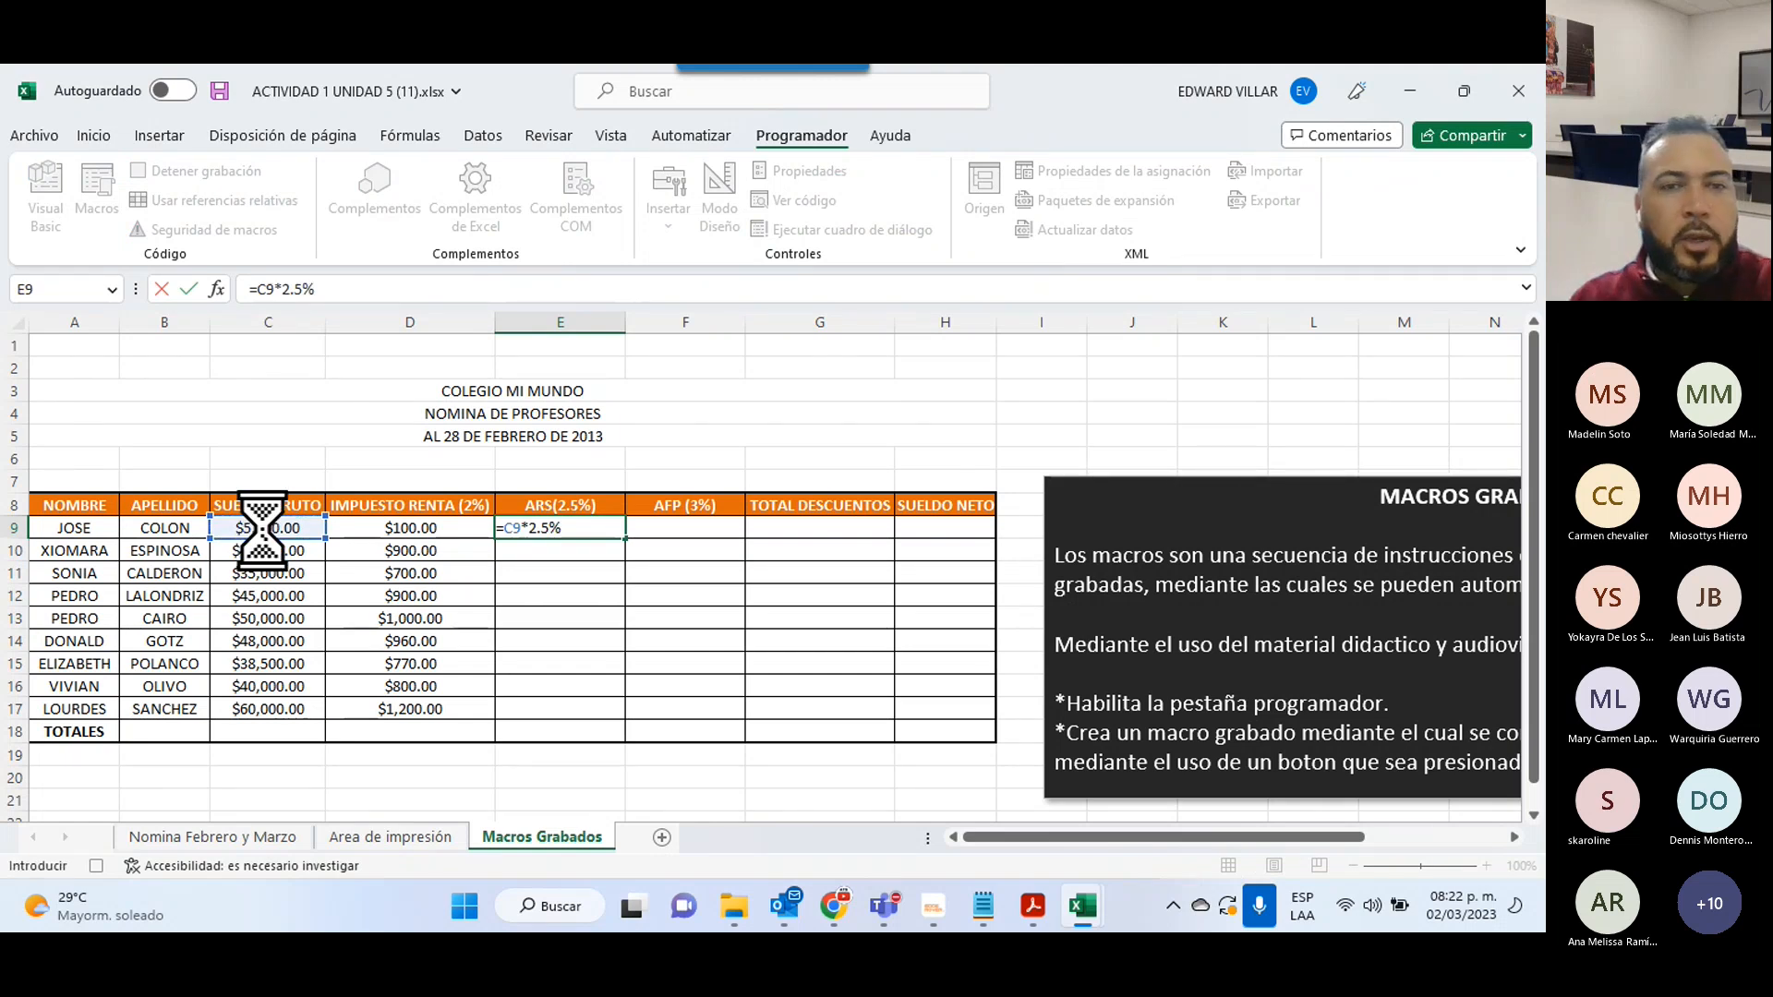
key(Return)
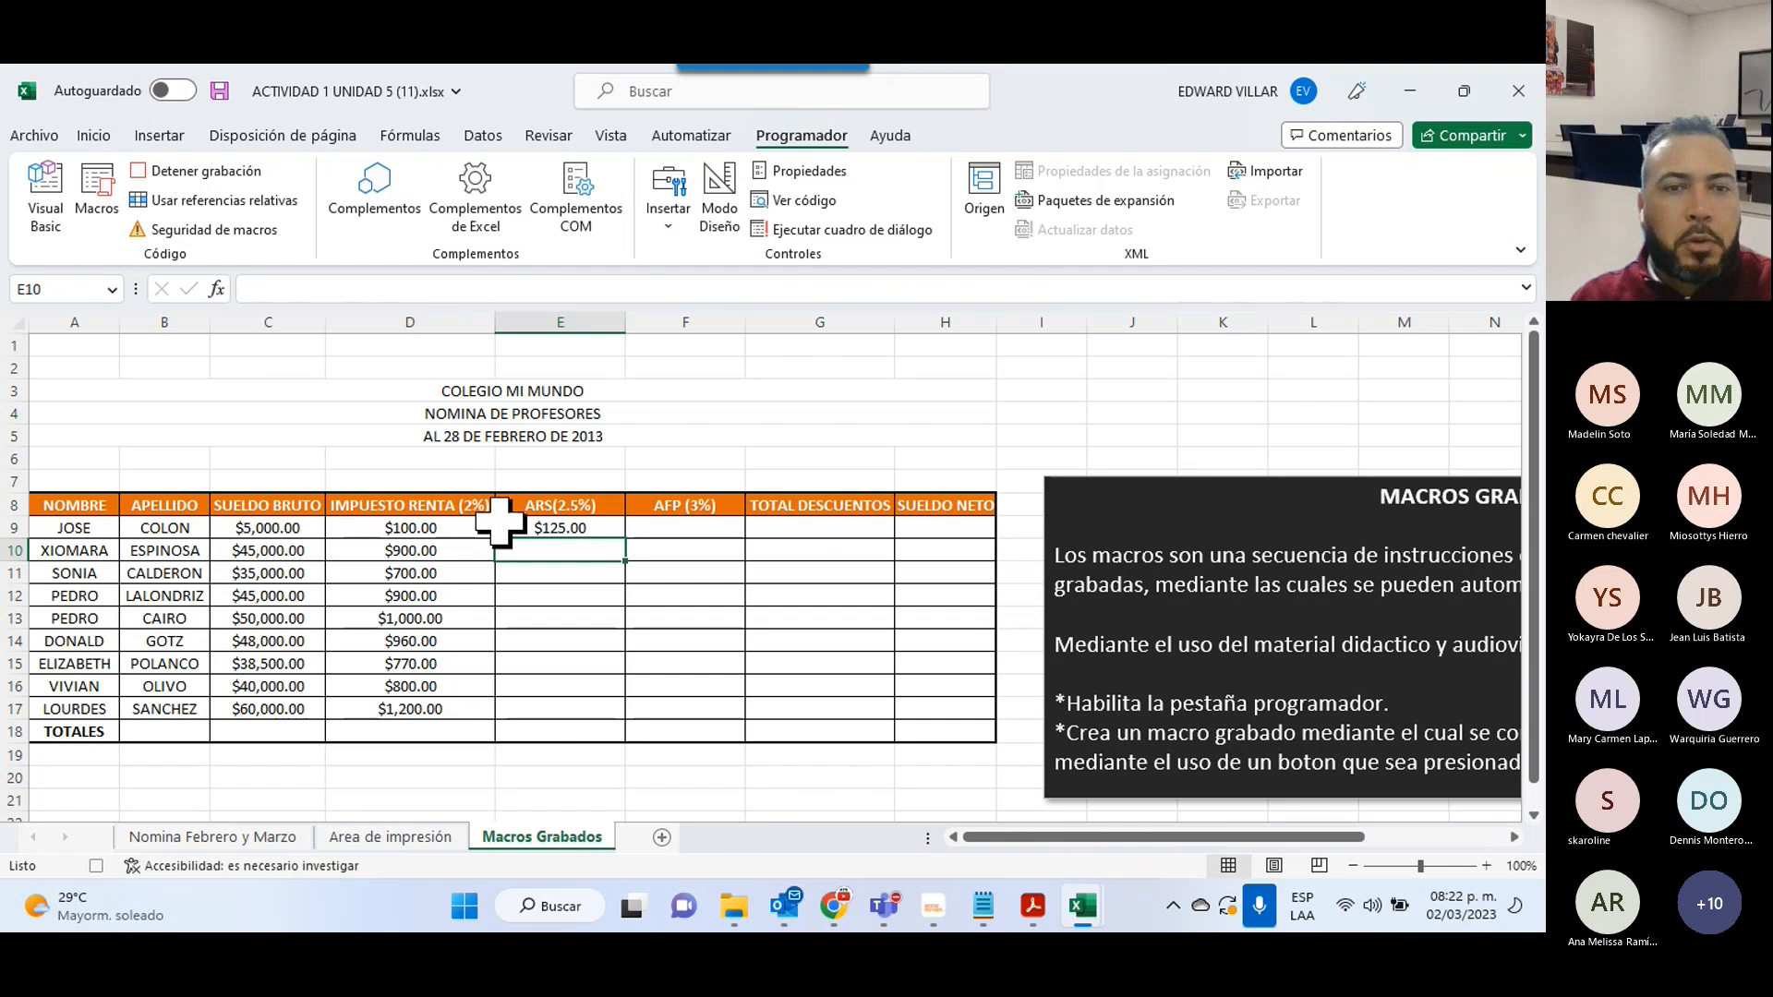
- Fill the ARS deduction formula from E9 down to E17
click(597, 528)
drag(597, 528, 631, 545)
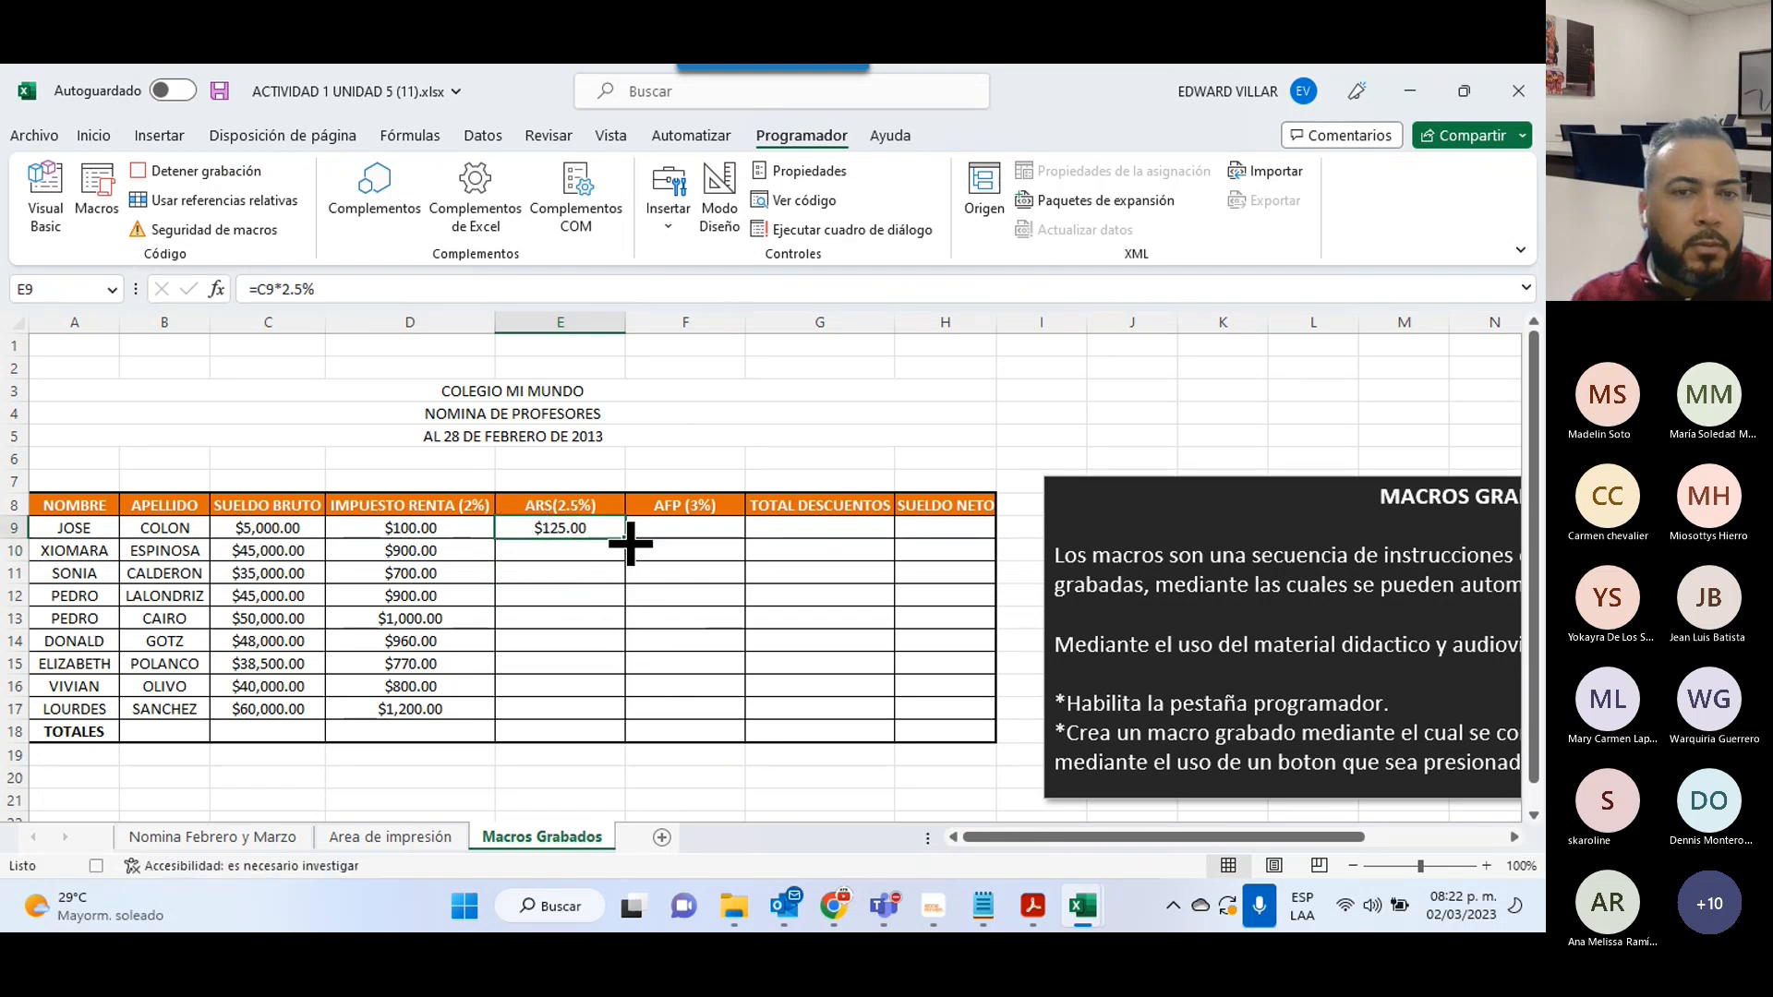
double_click(630, 543)
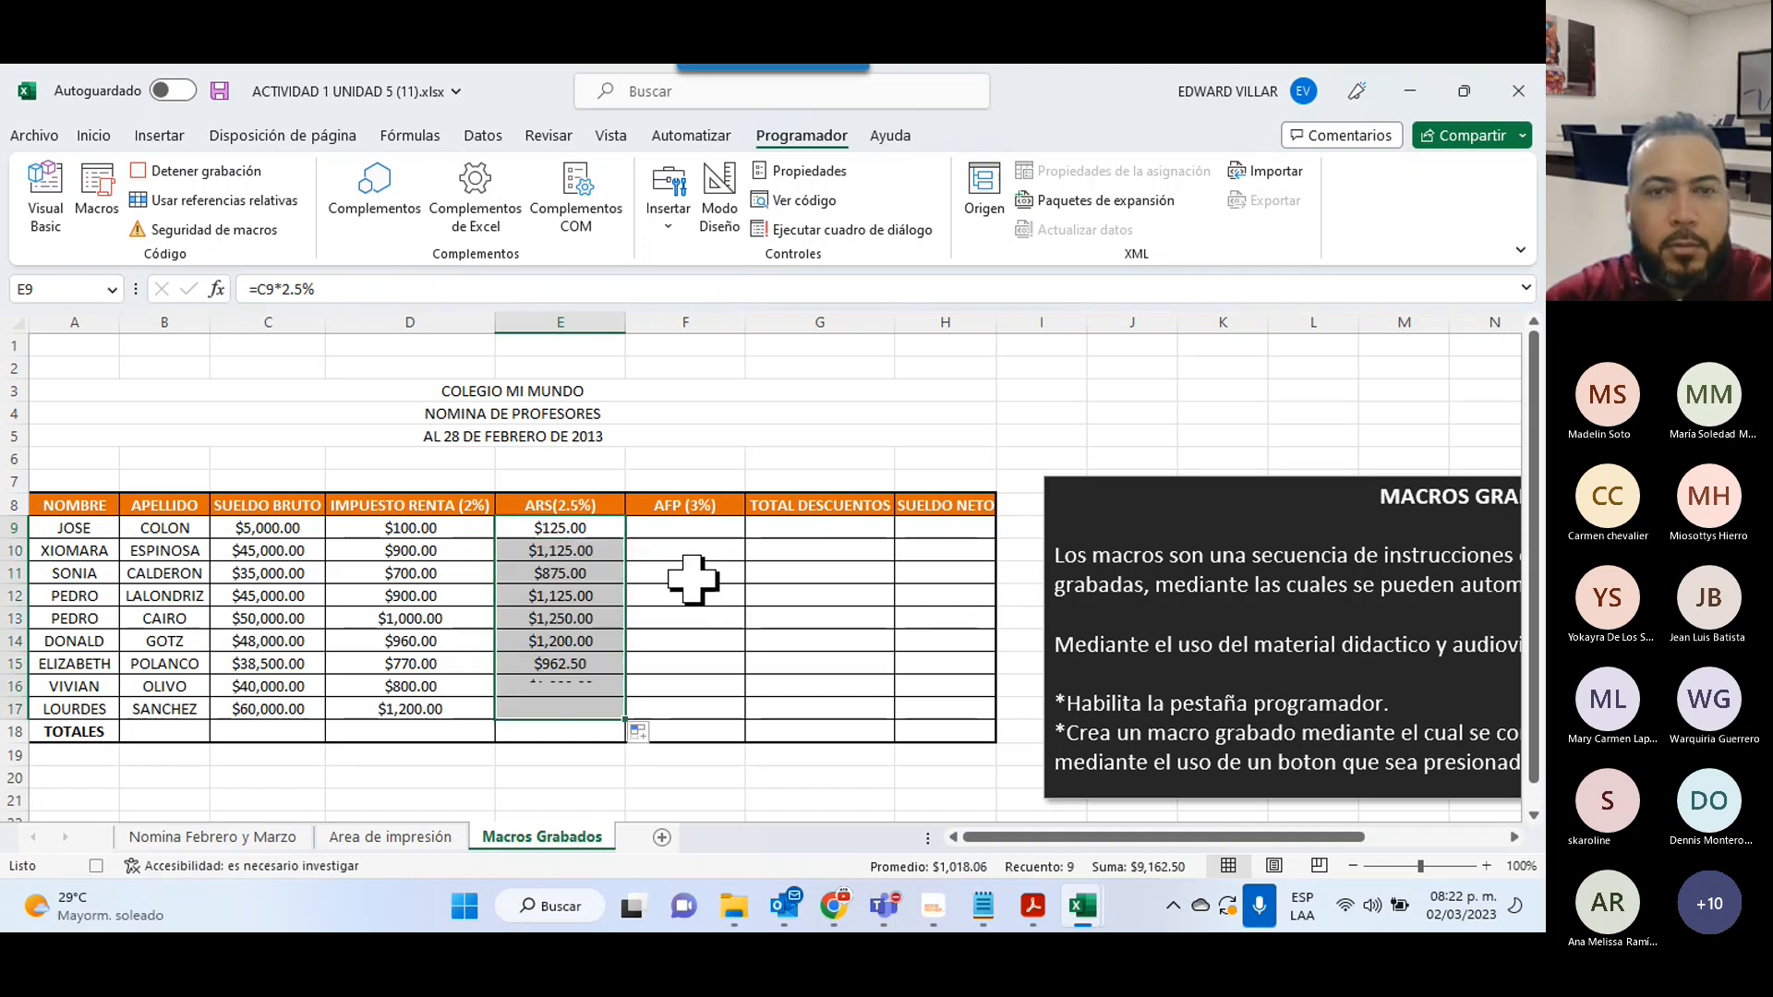
- Calculate the 3% AFP deduction in F9 with =C9*3% and fill the formula down to F17
click(697, 526)
text(=)
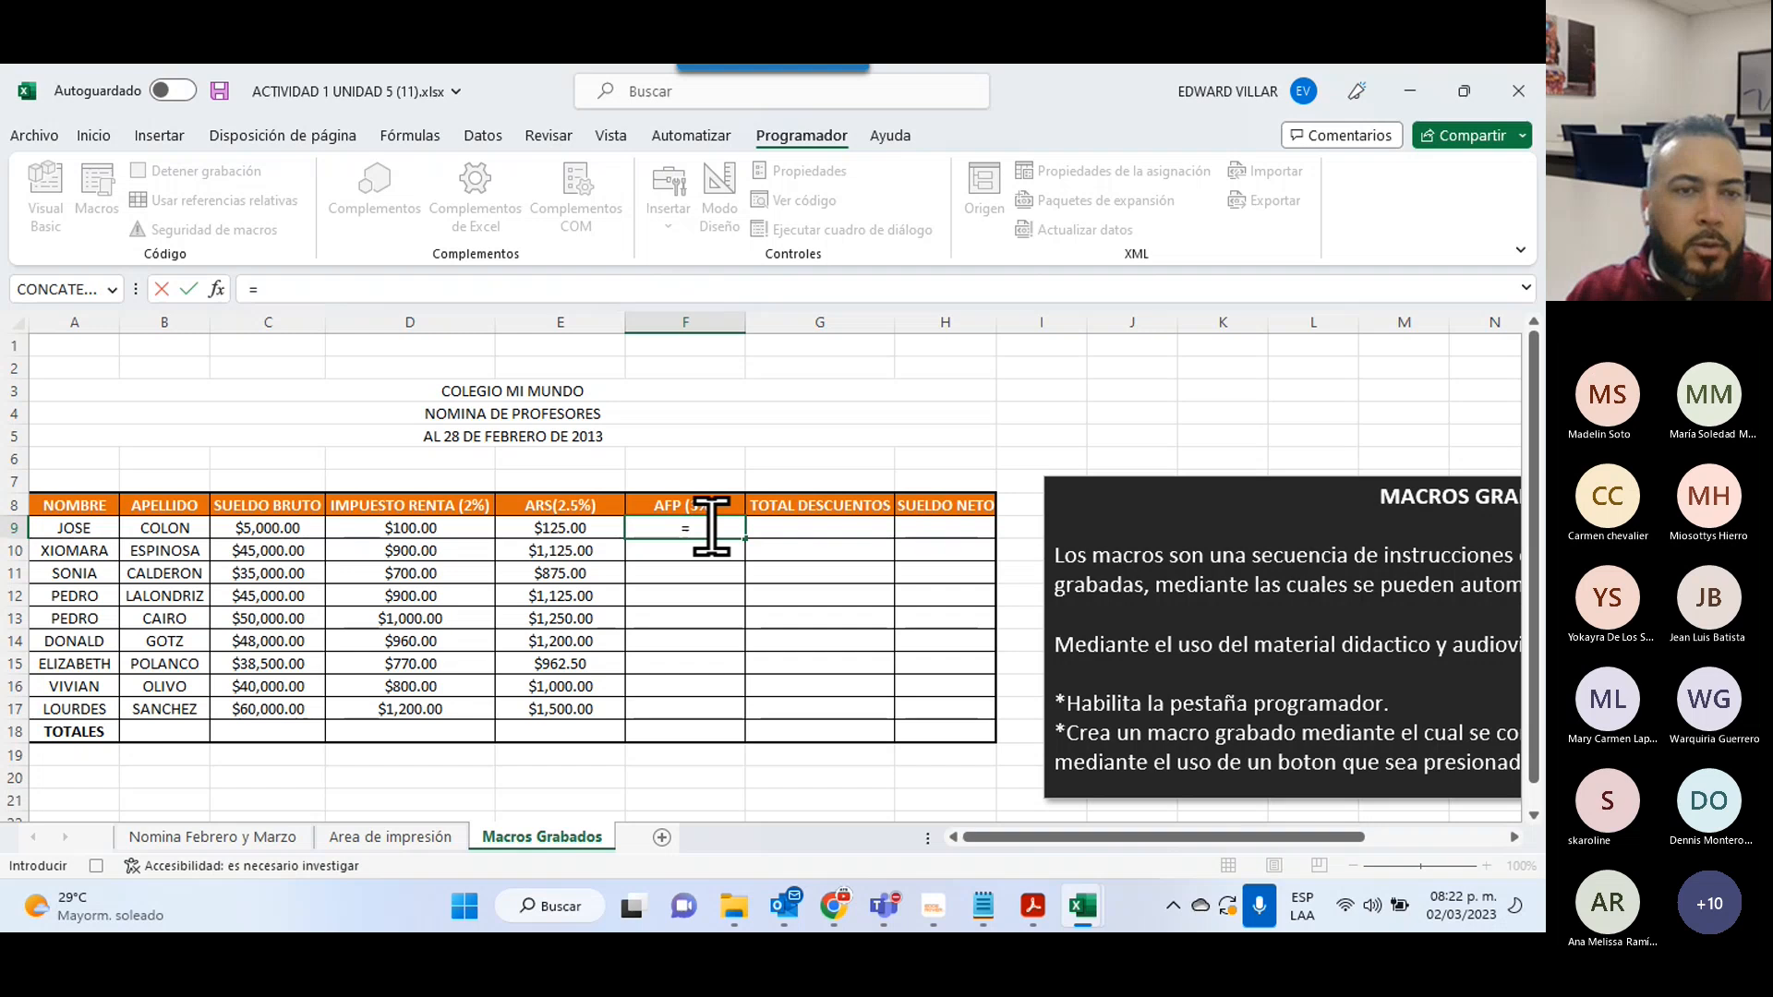
click(289, 525)
text(*3)
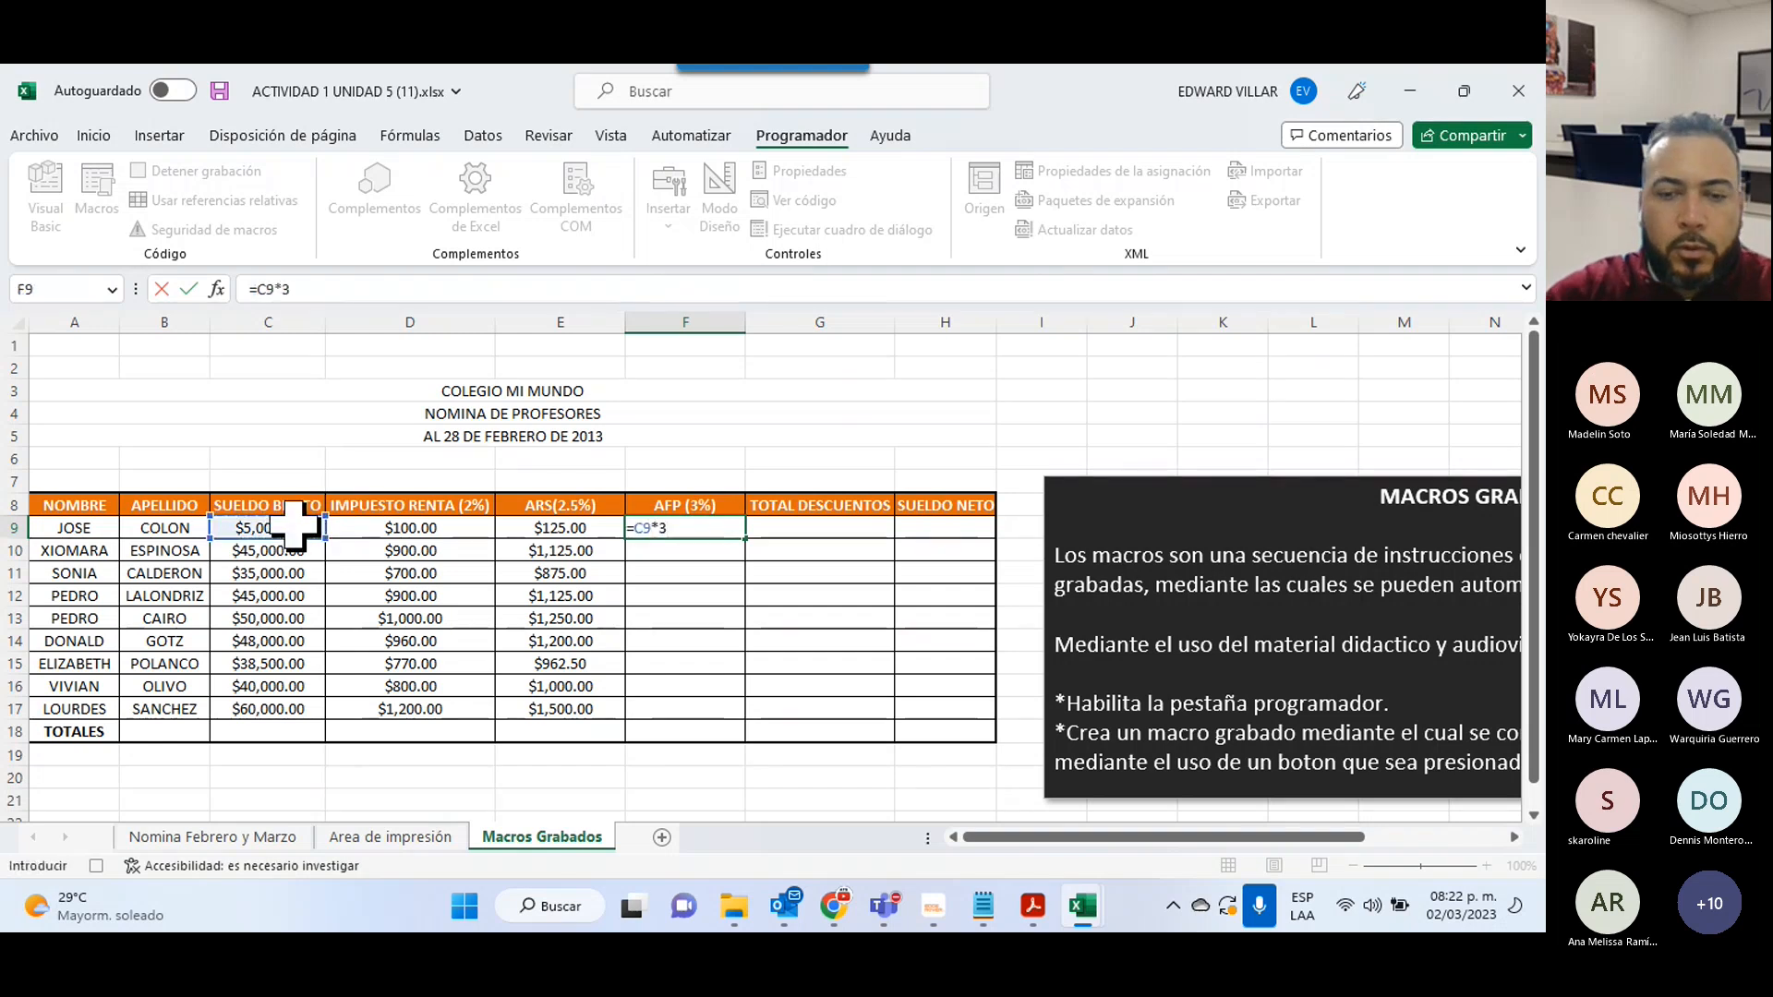
text(%)
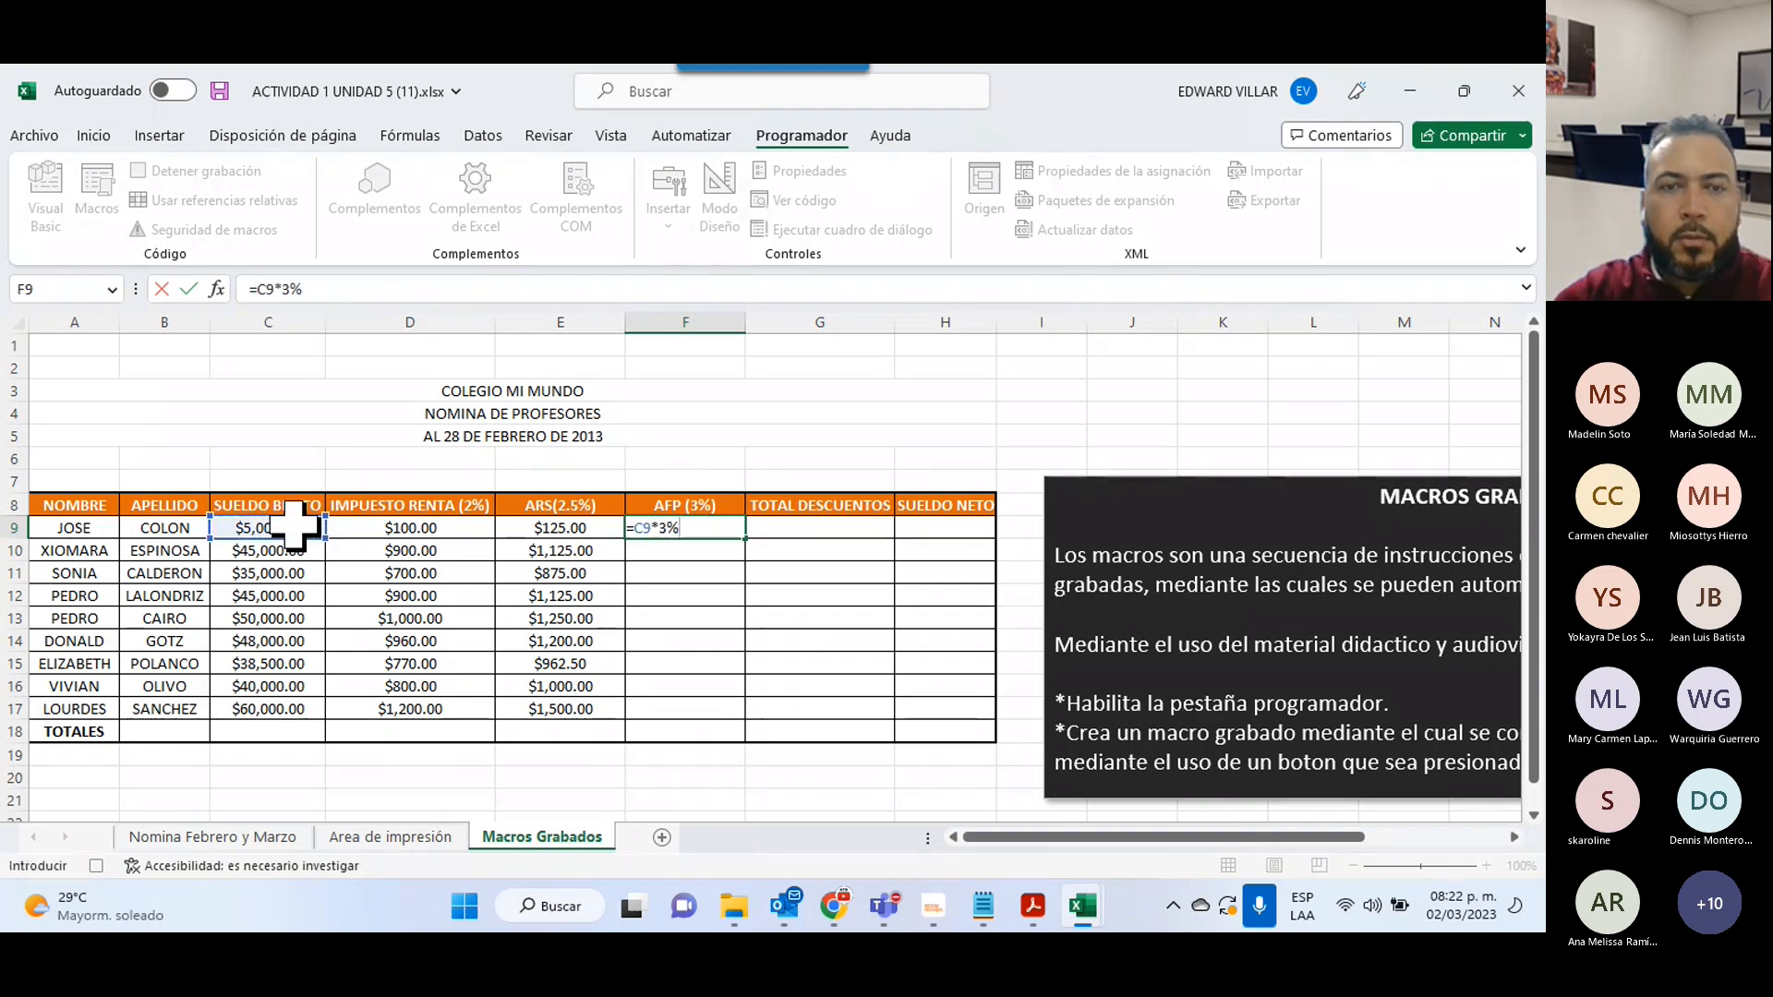
key(Return)
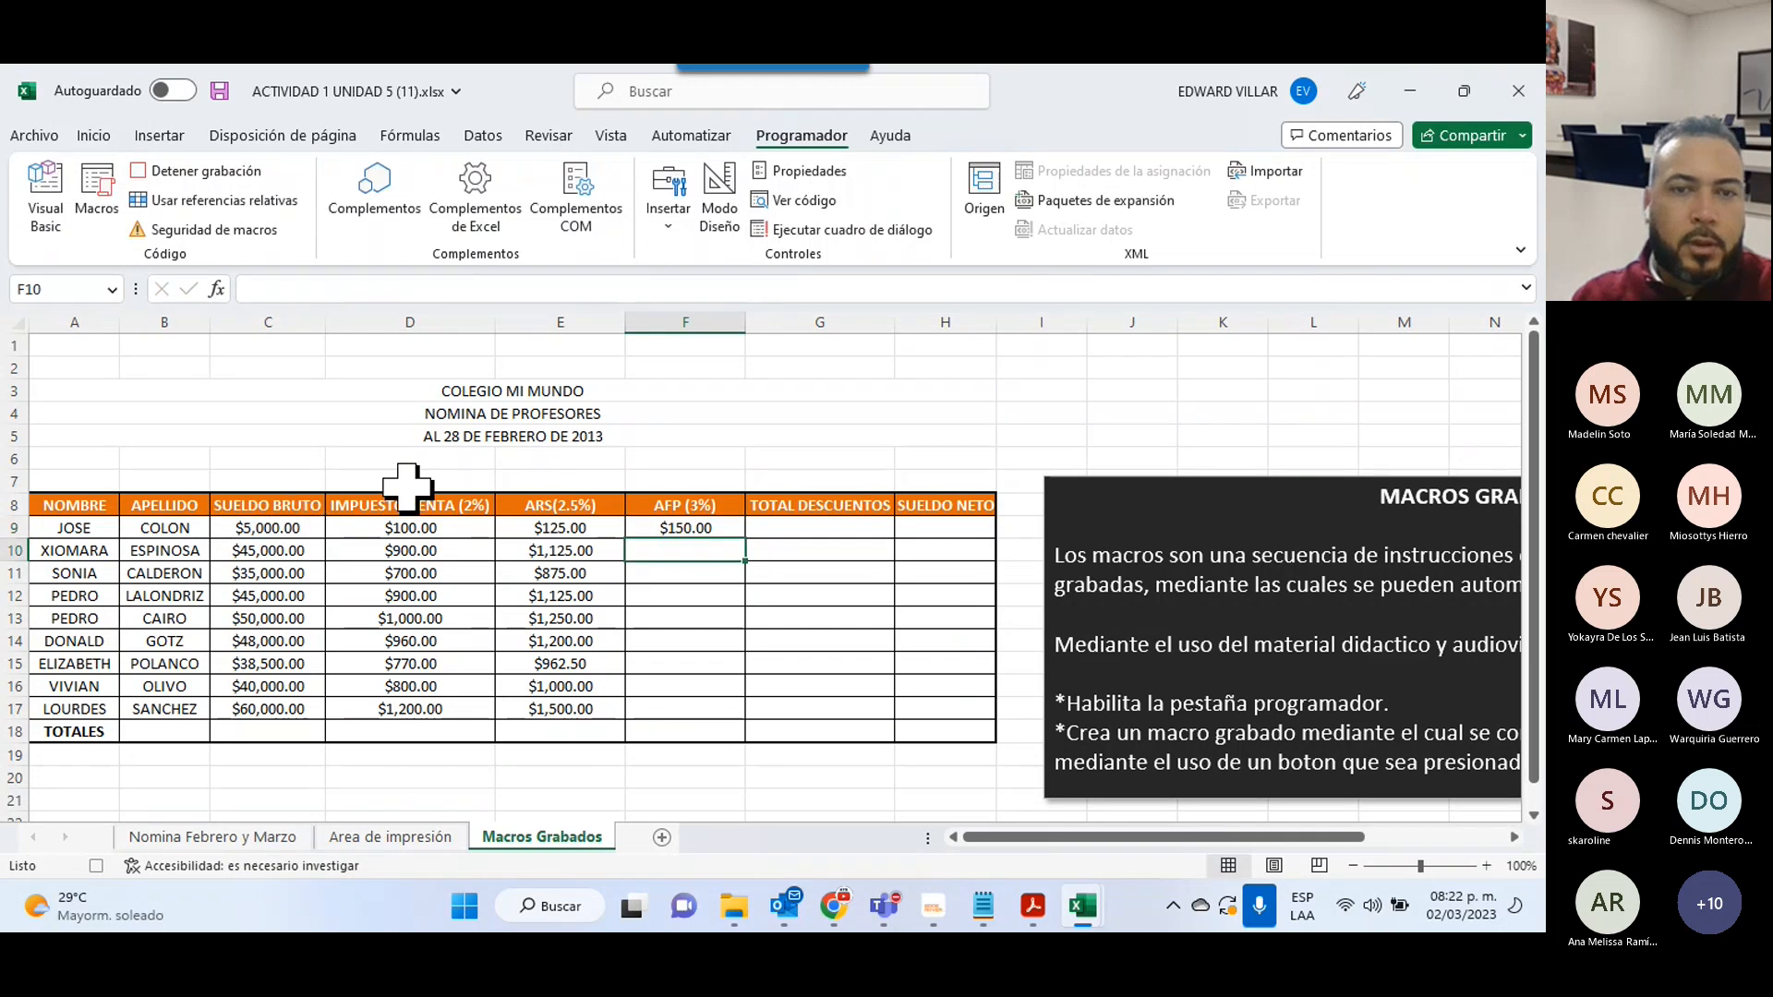
click(696, 524)
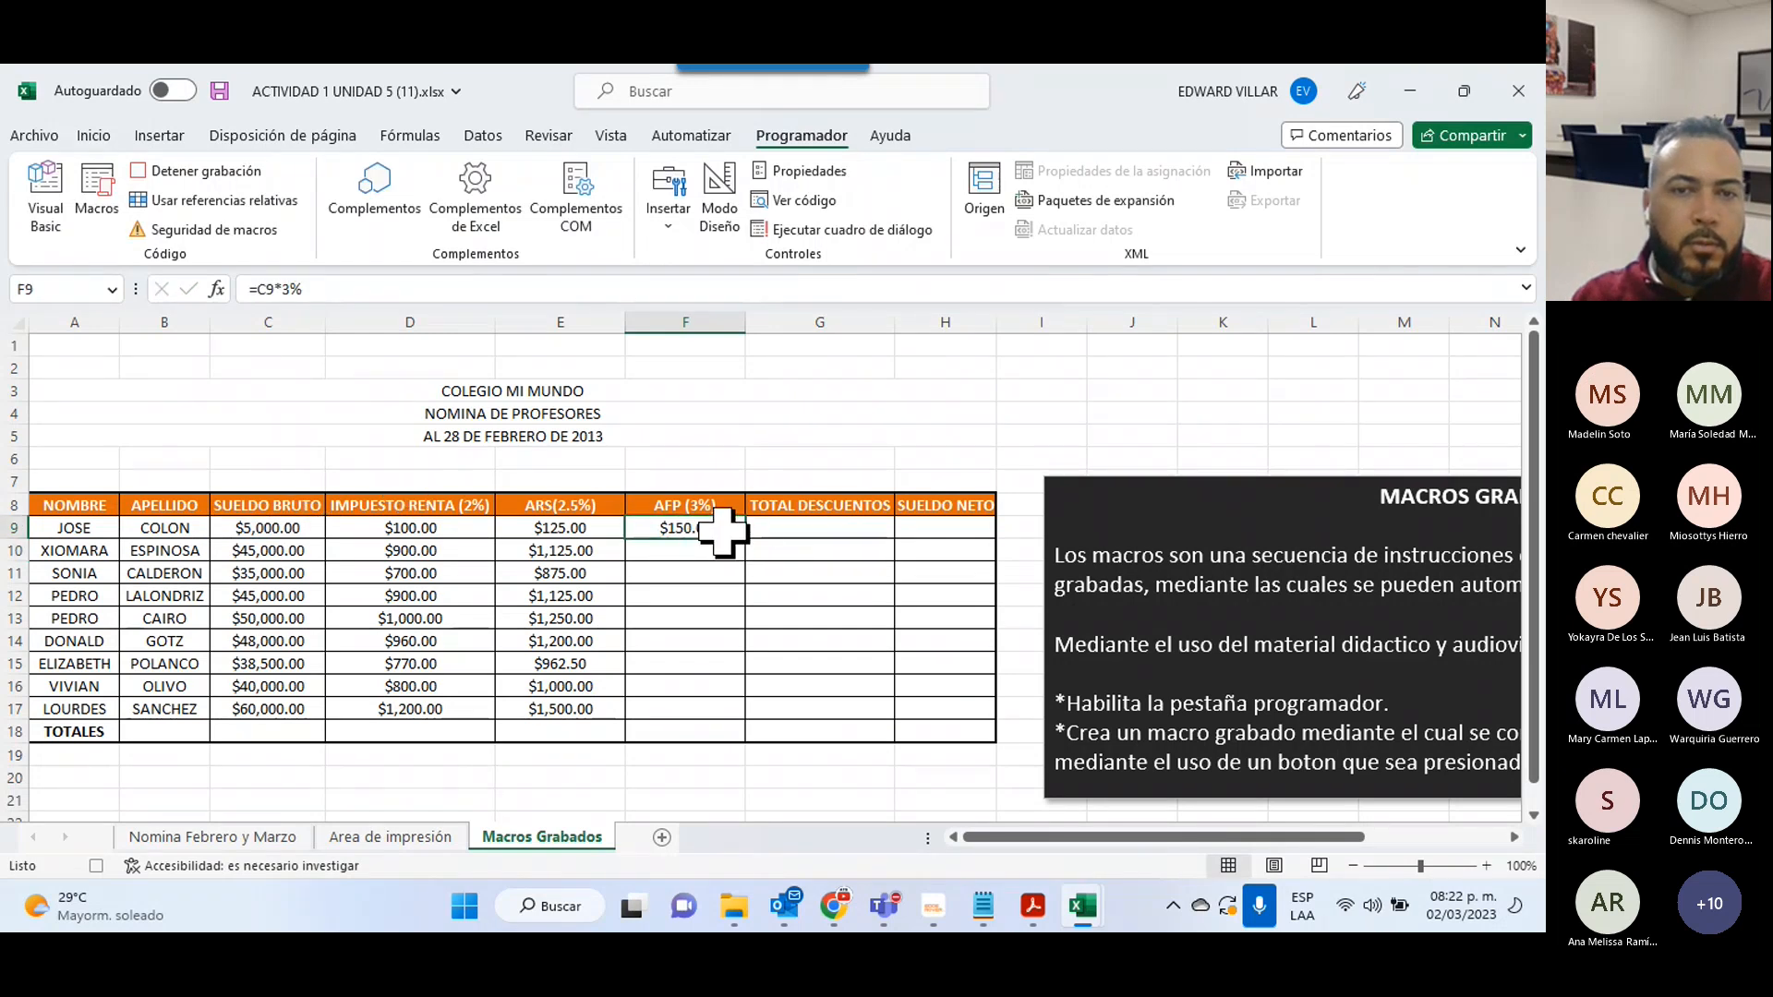
drag(750, 539, 732, 720)
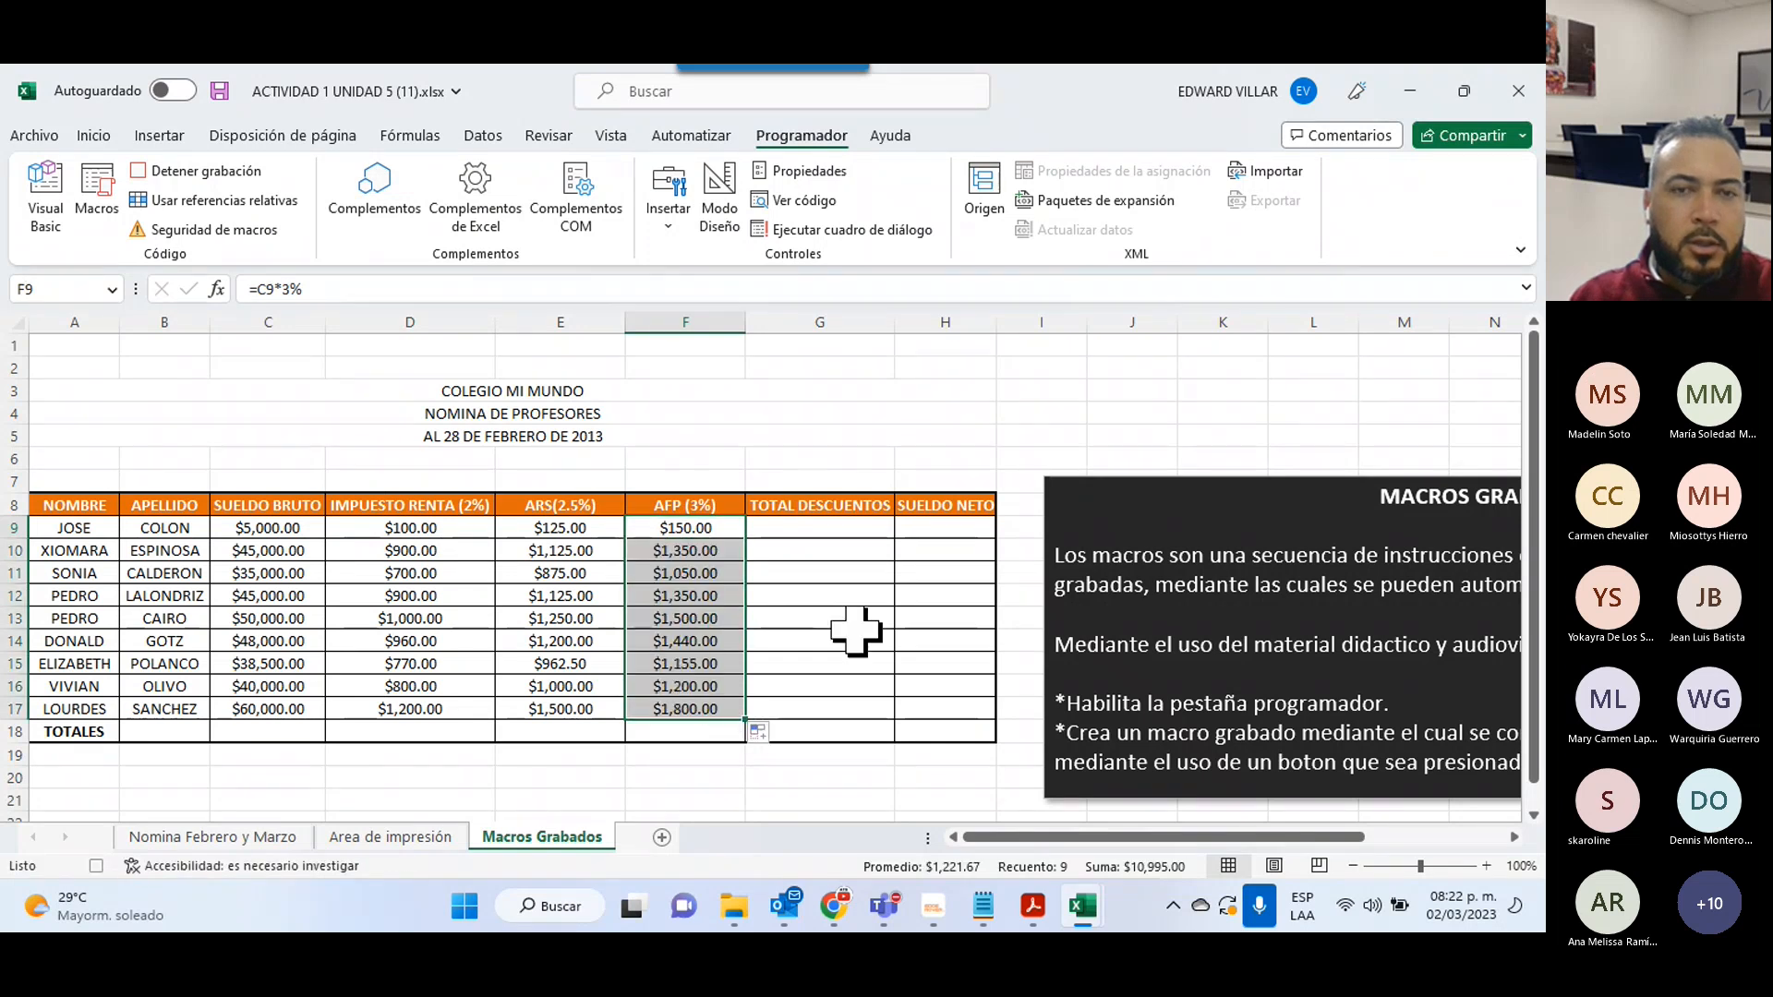
- Total the first employee's deductions in G9 with =SUMA(D9:F9) and fill the formula down to G17
click(801, 547)
drag(374, 526, 785, 526)
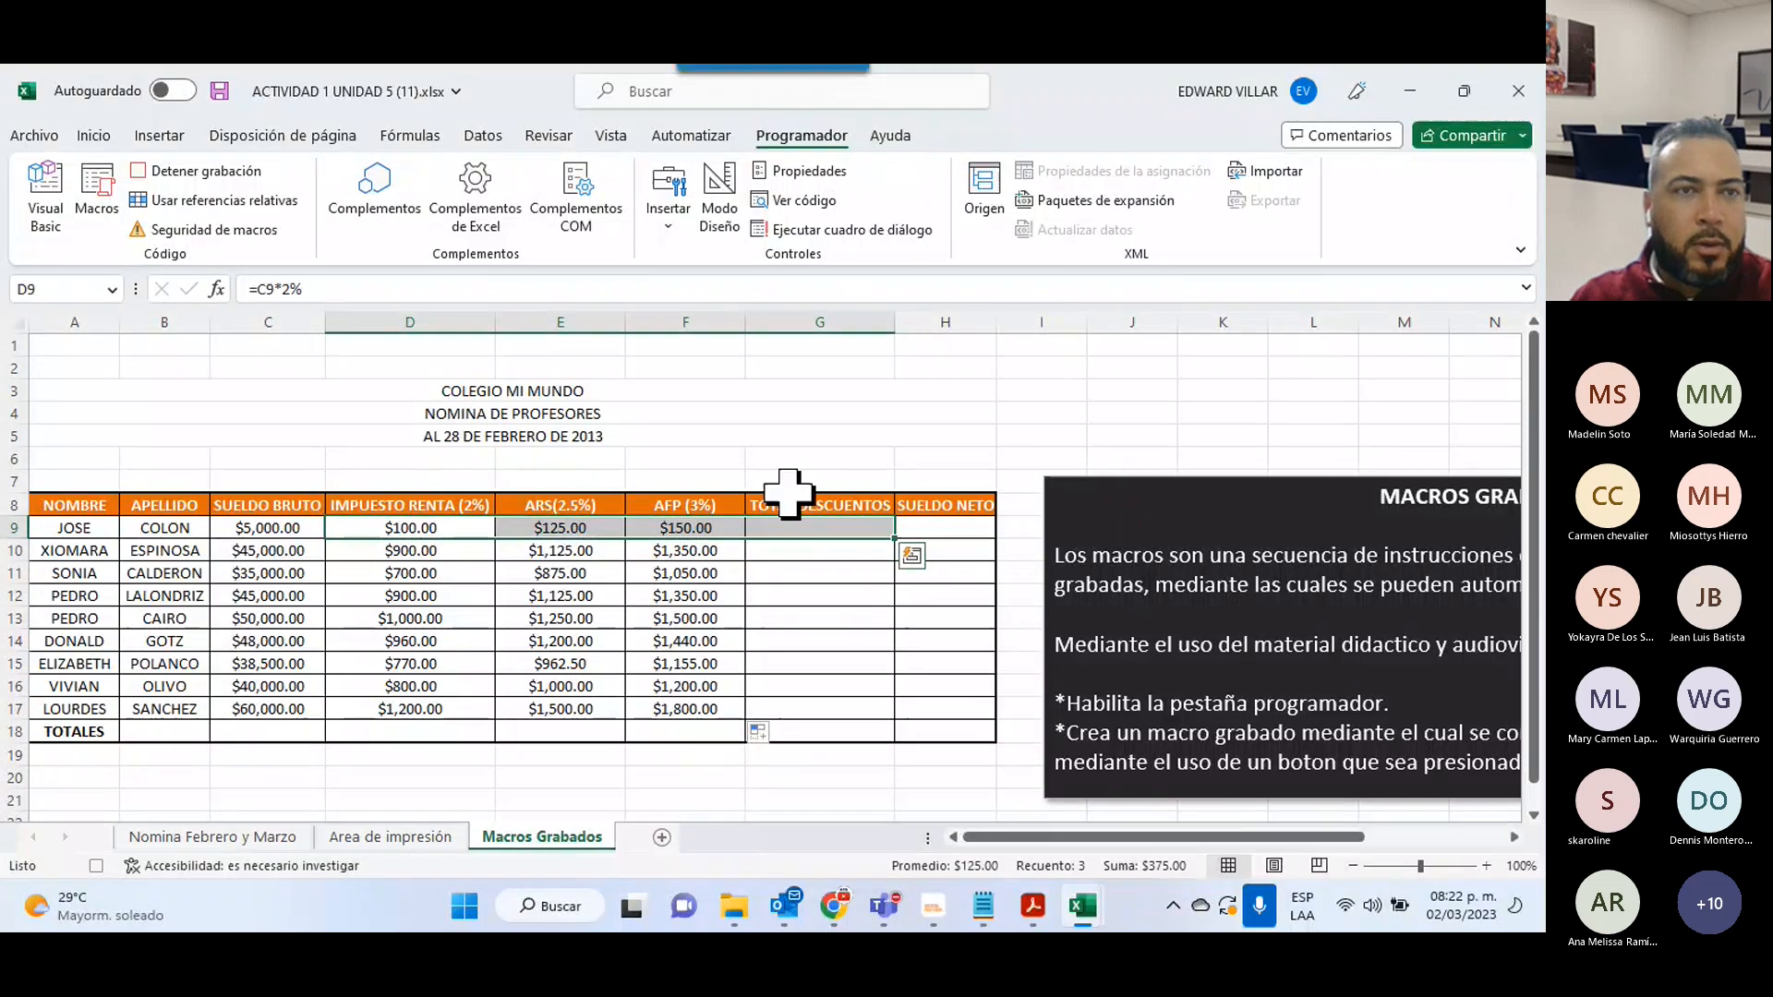
click(109, 138)
click(1221, 172)
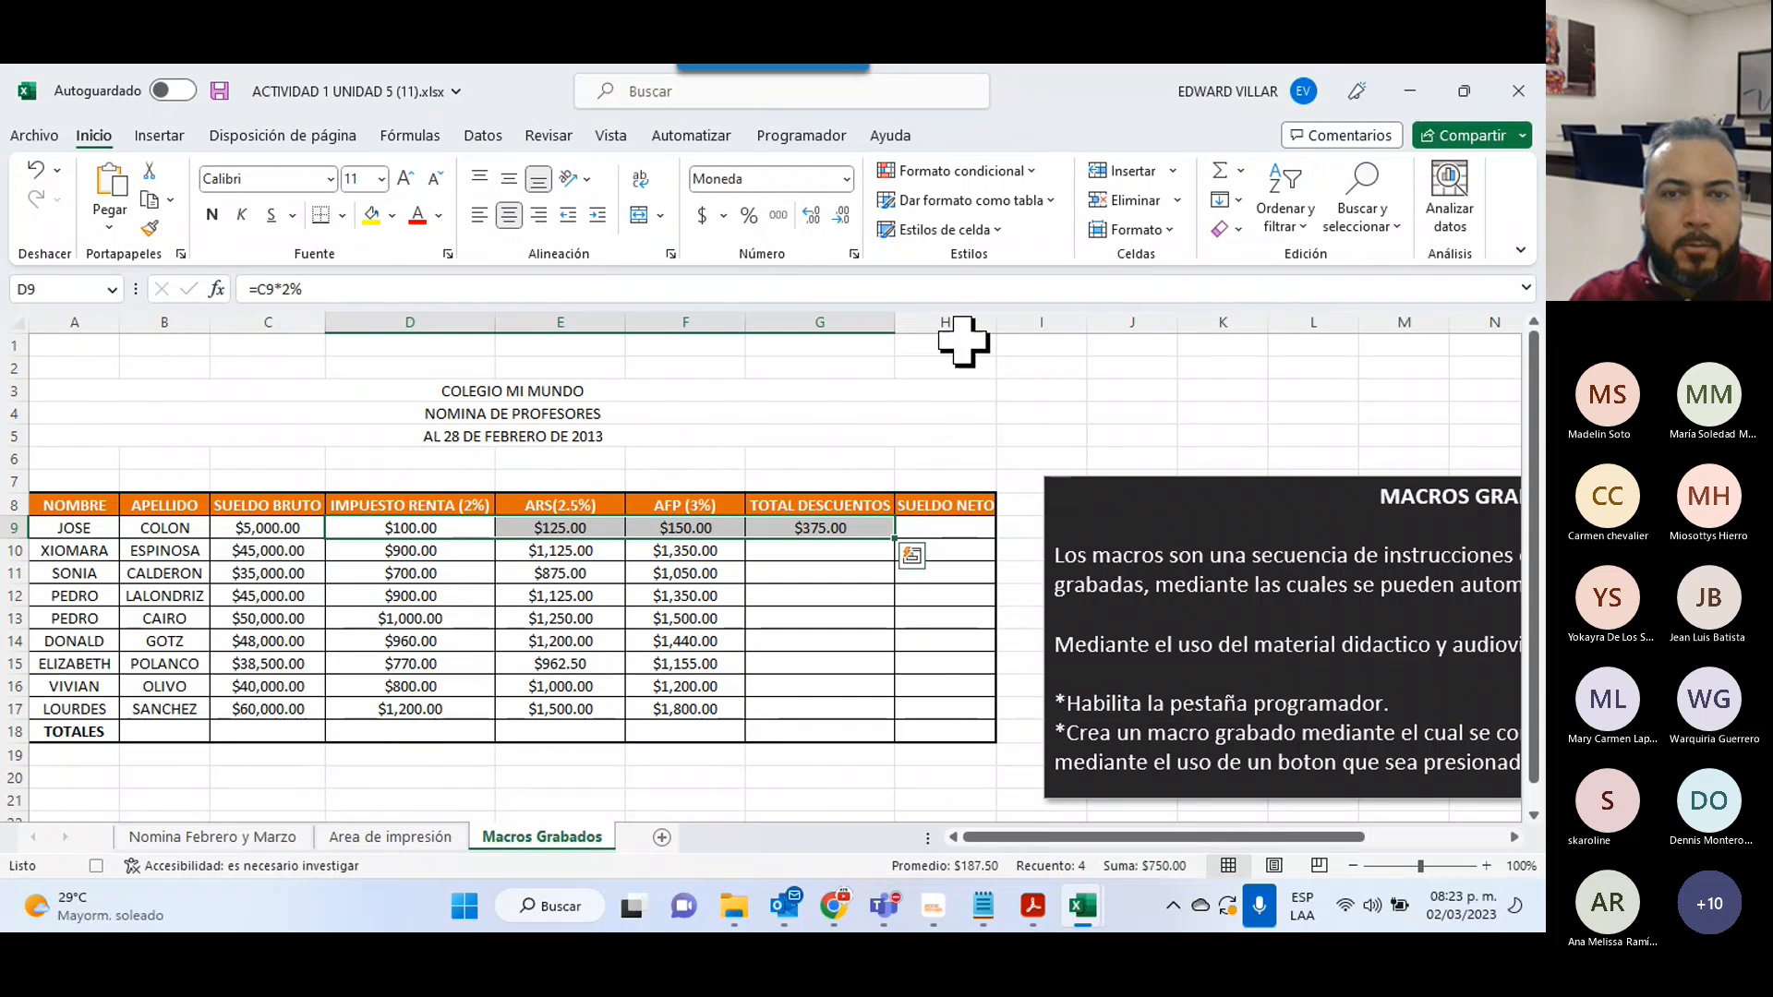
click(858, 526)
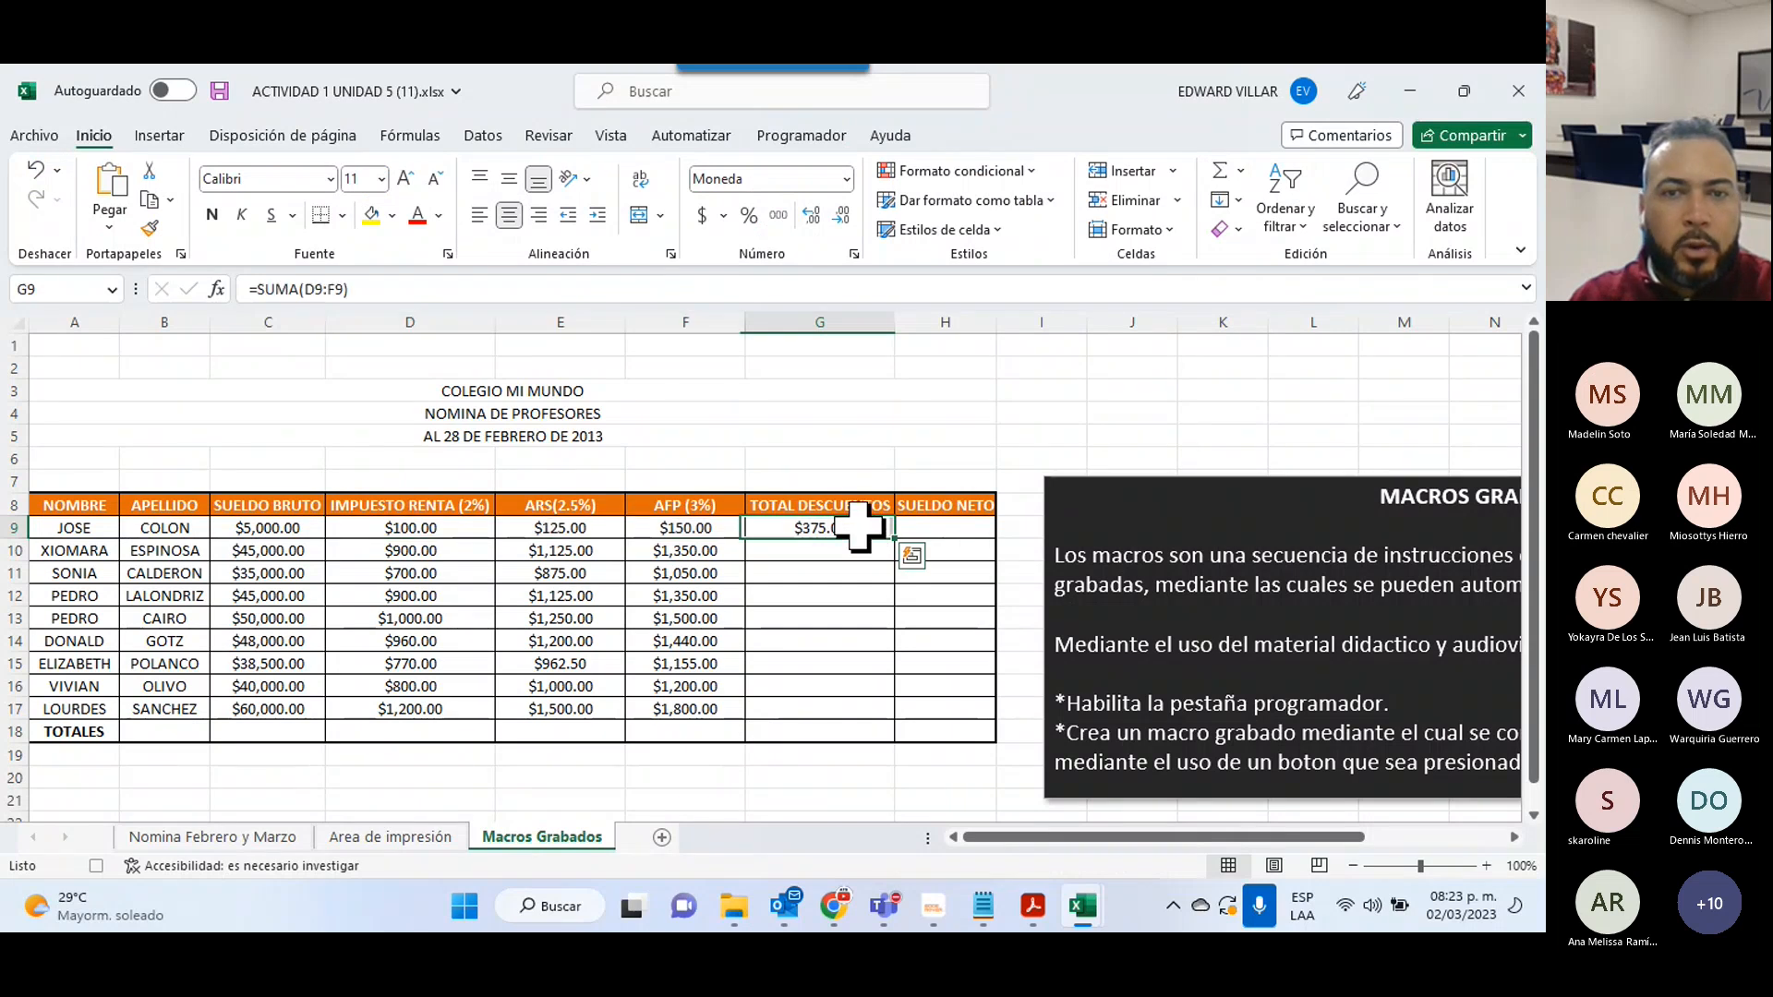
drag(894, 538, 883, 723)
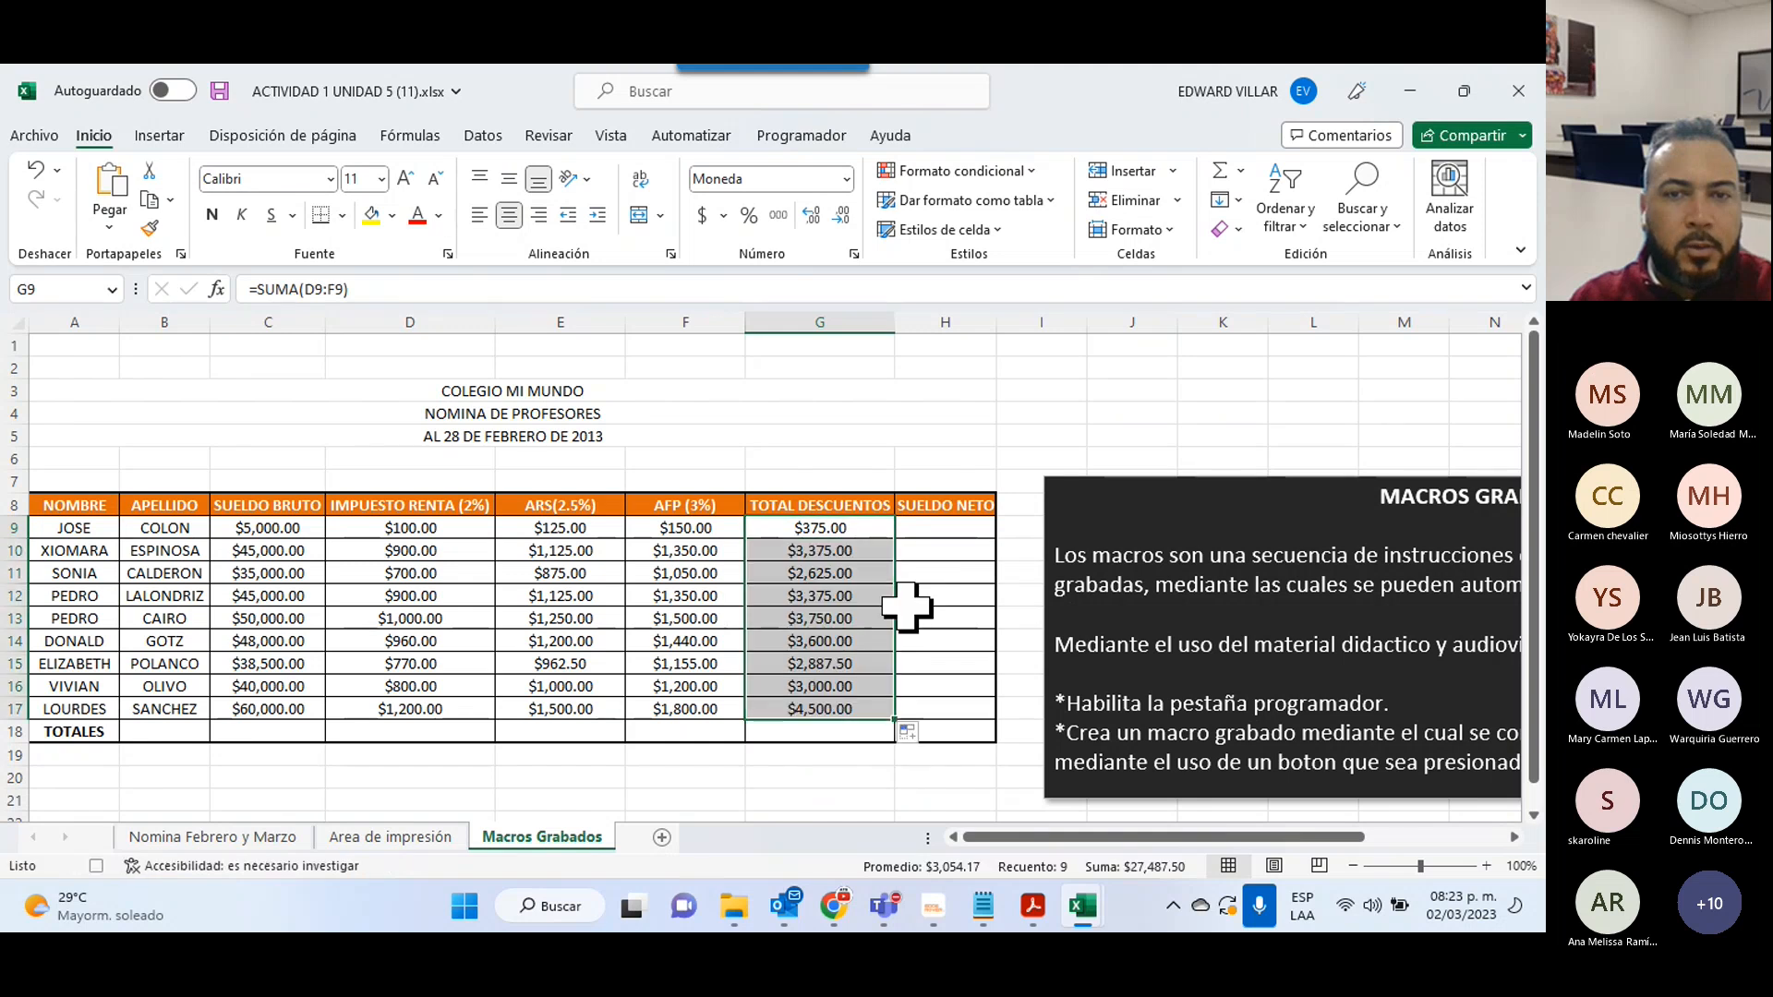
- Calculate the net salary in H9 with =C9-G9 and fill the formula down to H17
click(934, 528)
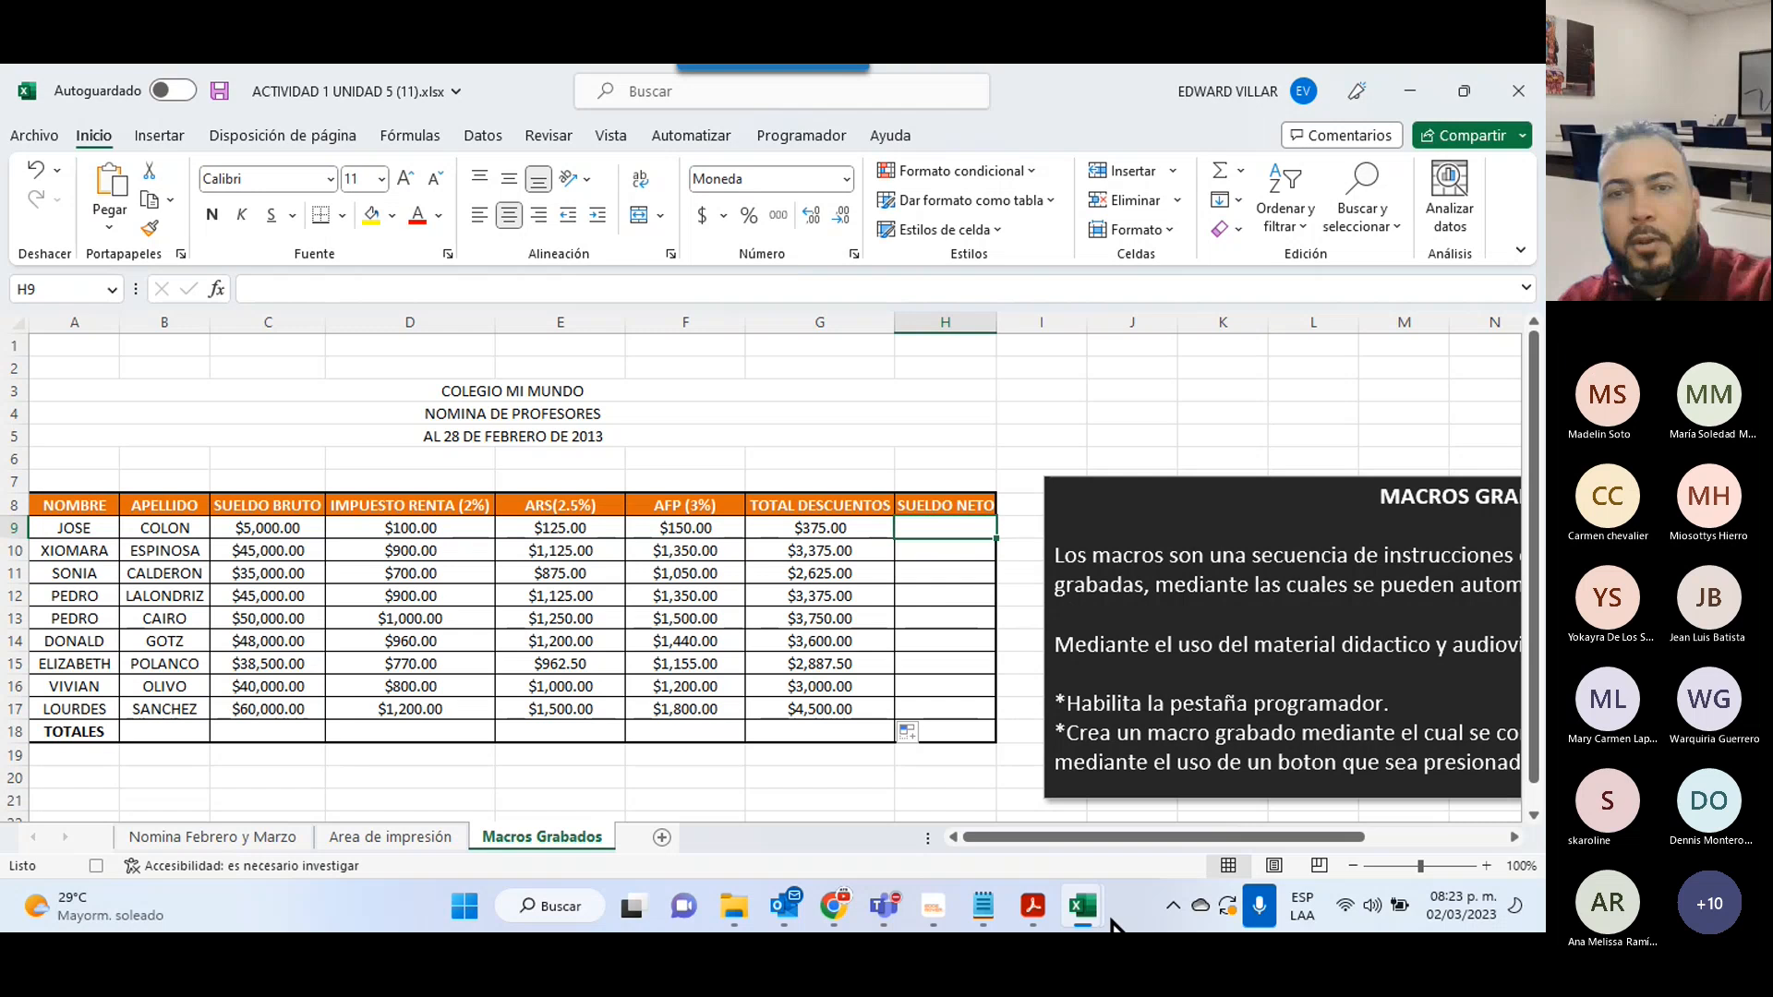
text(=)
click(266, 526)
text(-)
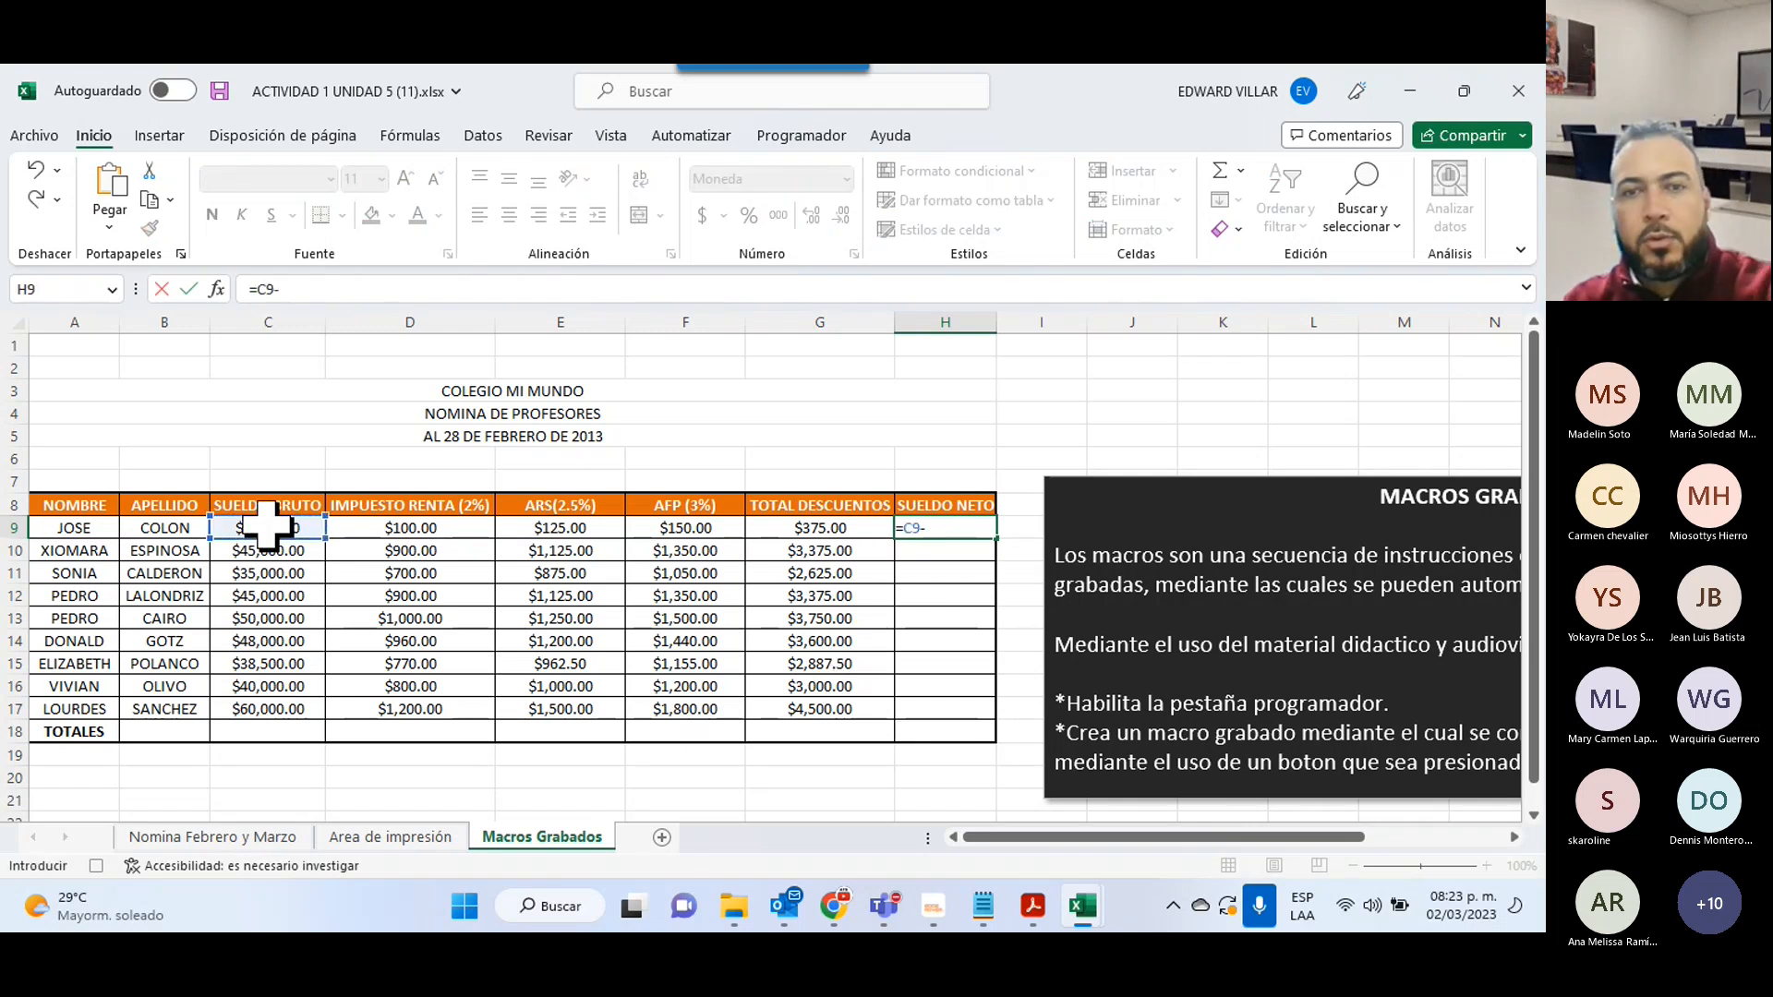
click(809, 527)
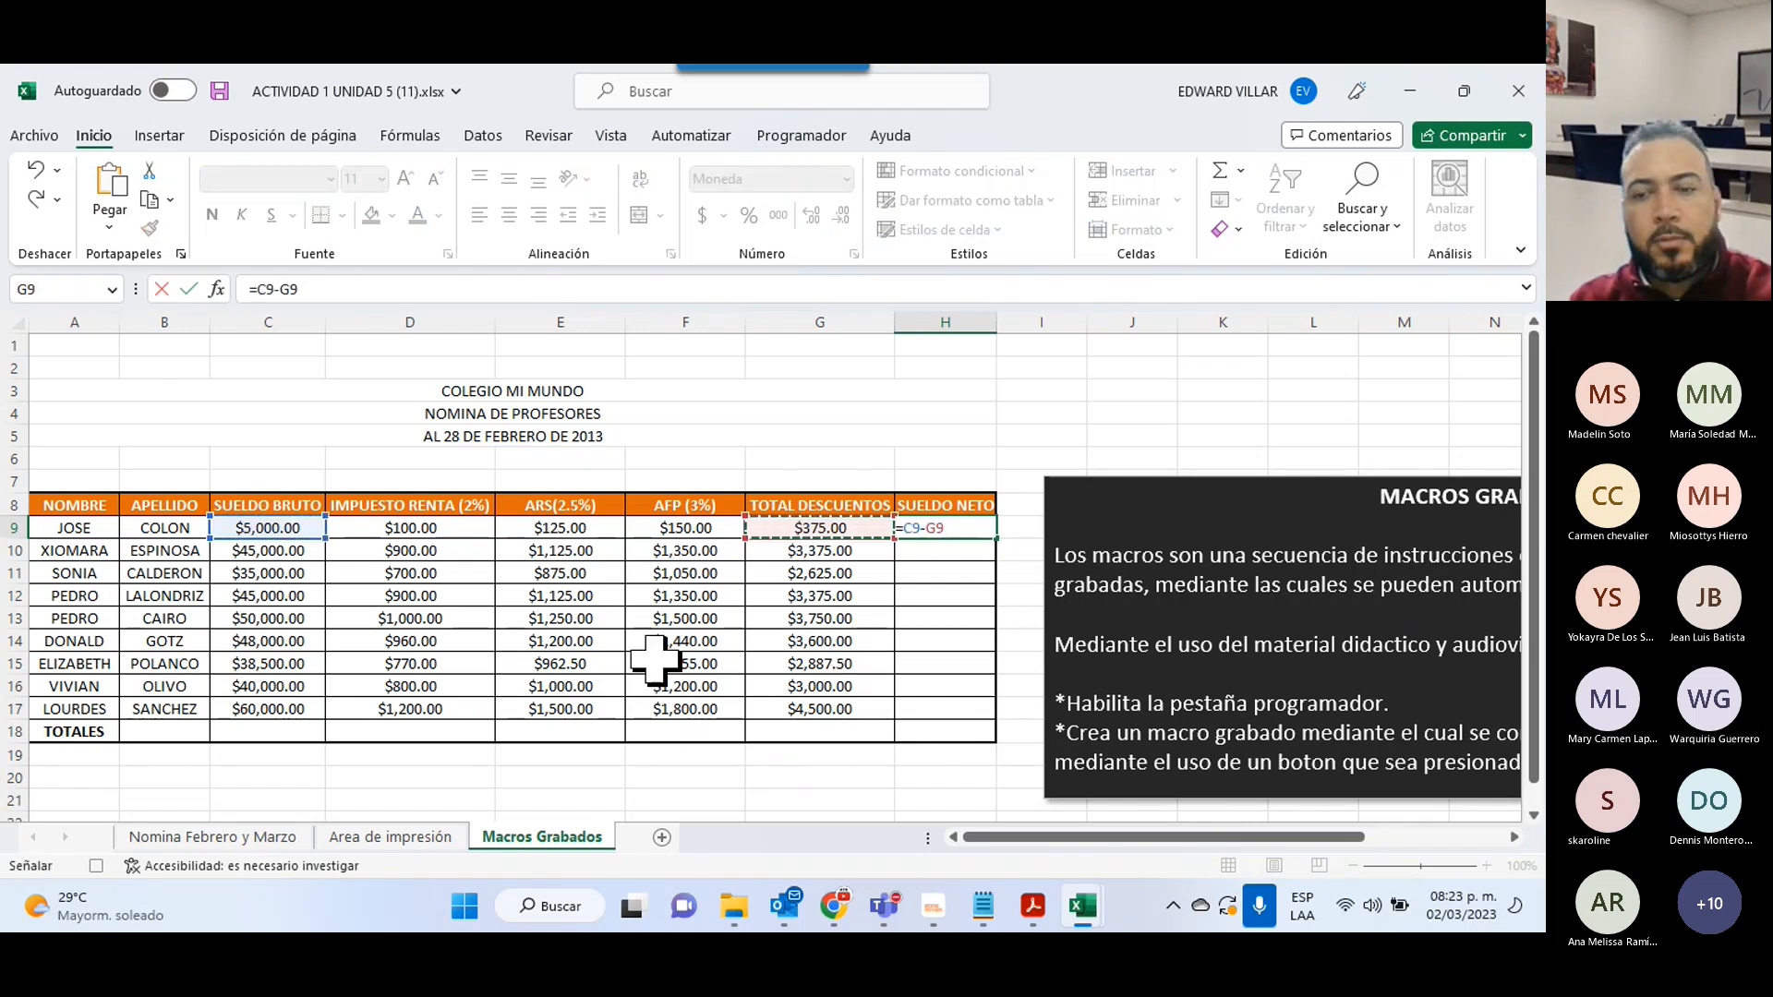
key(Return)
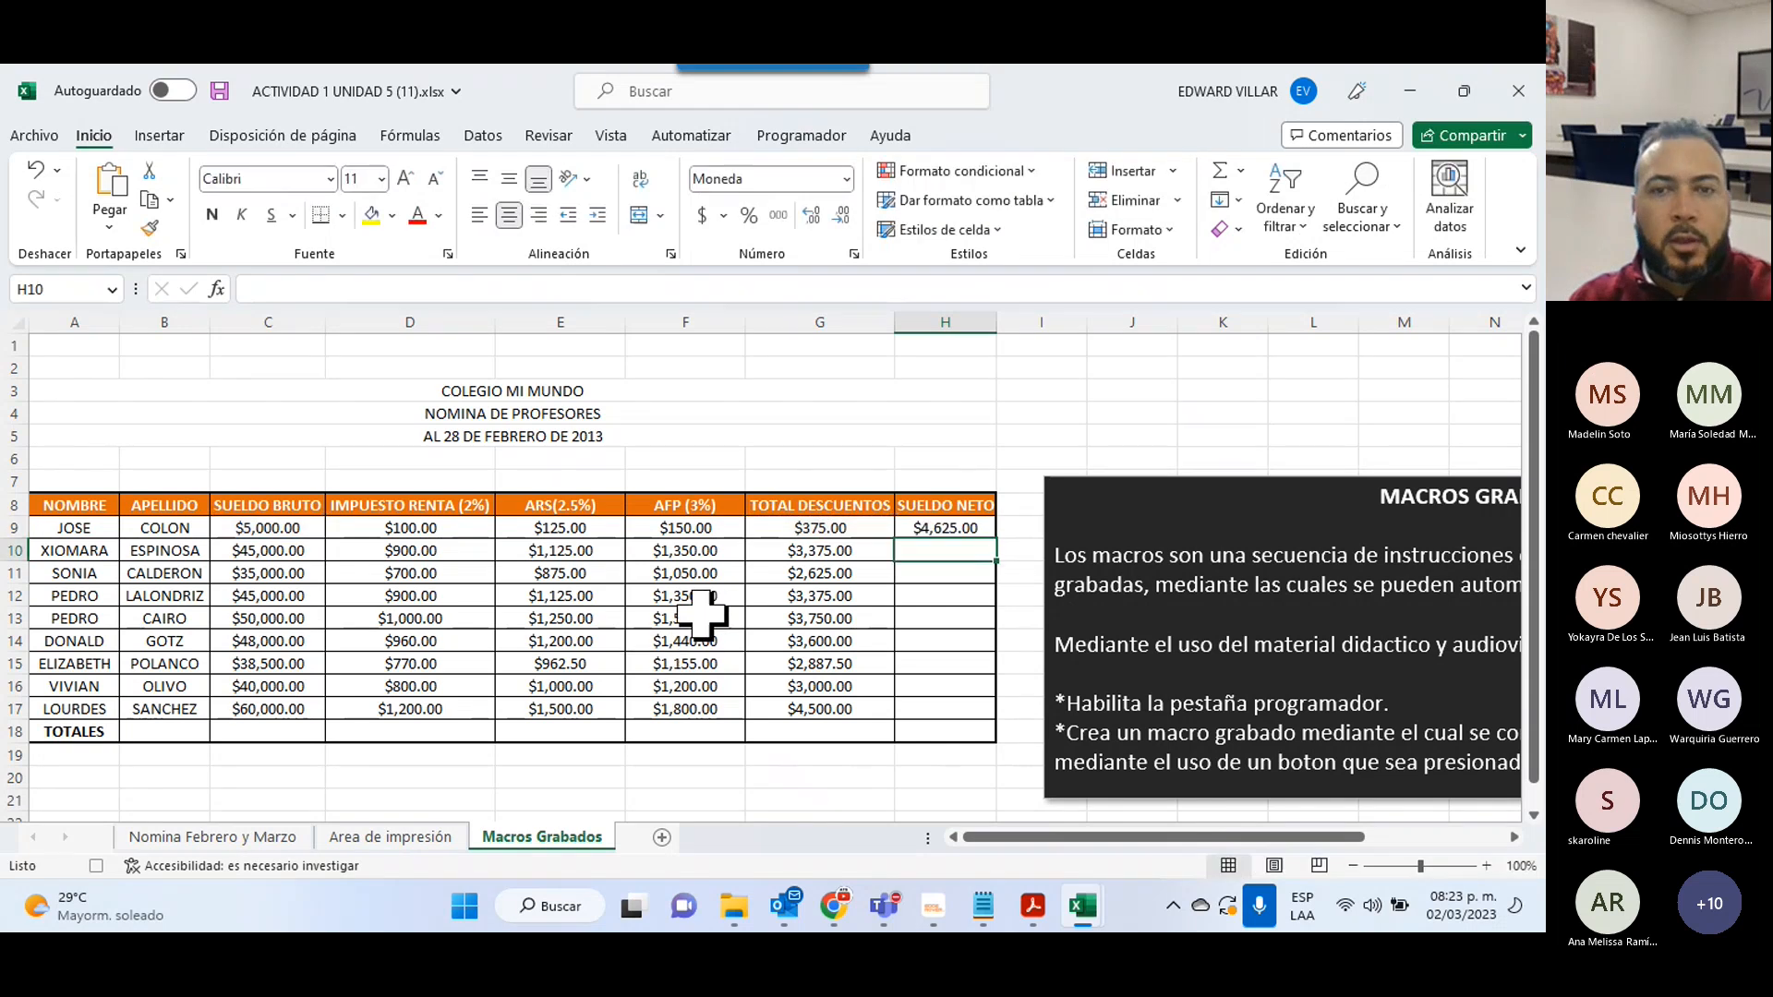
click(933, 525)
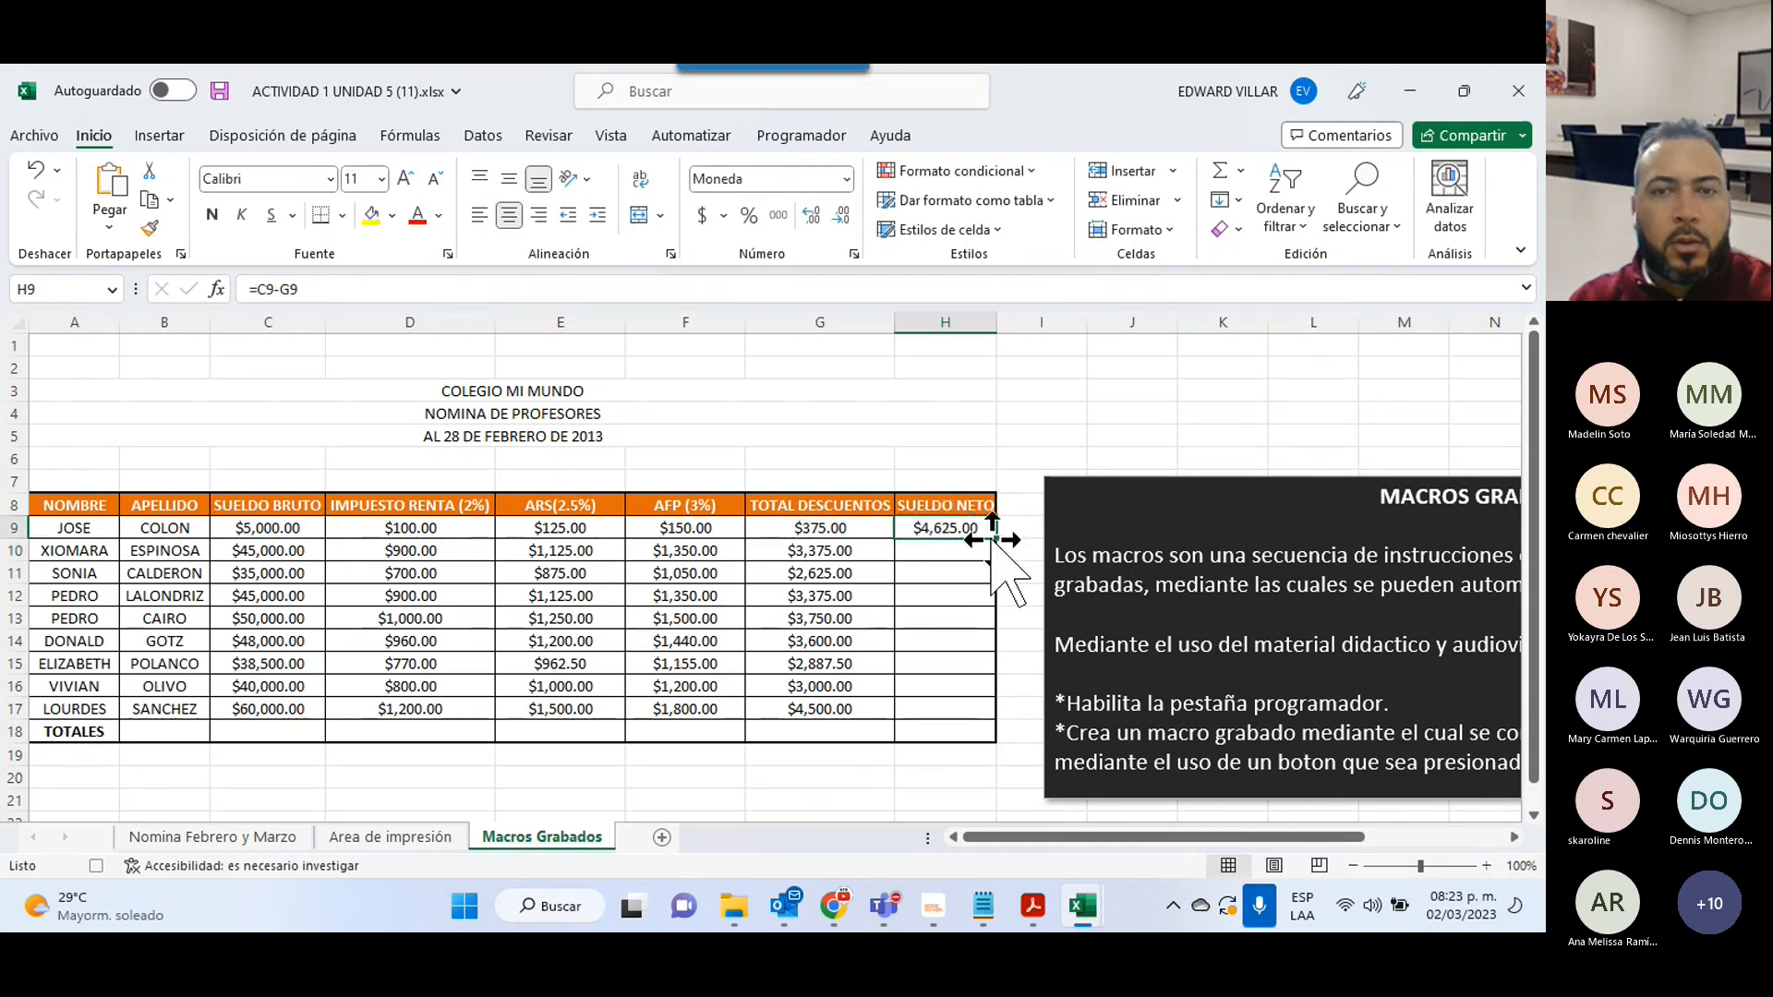
drag(996, 538, 993, 716)
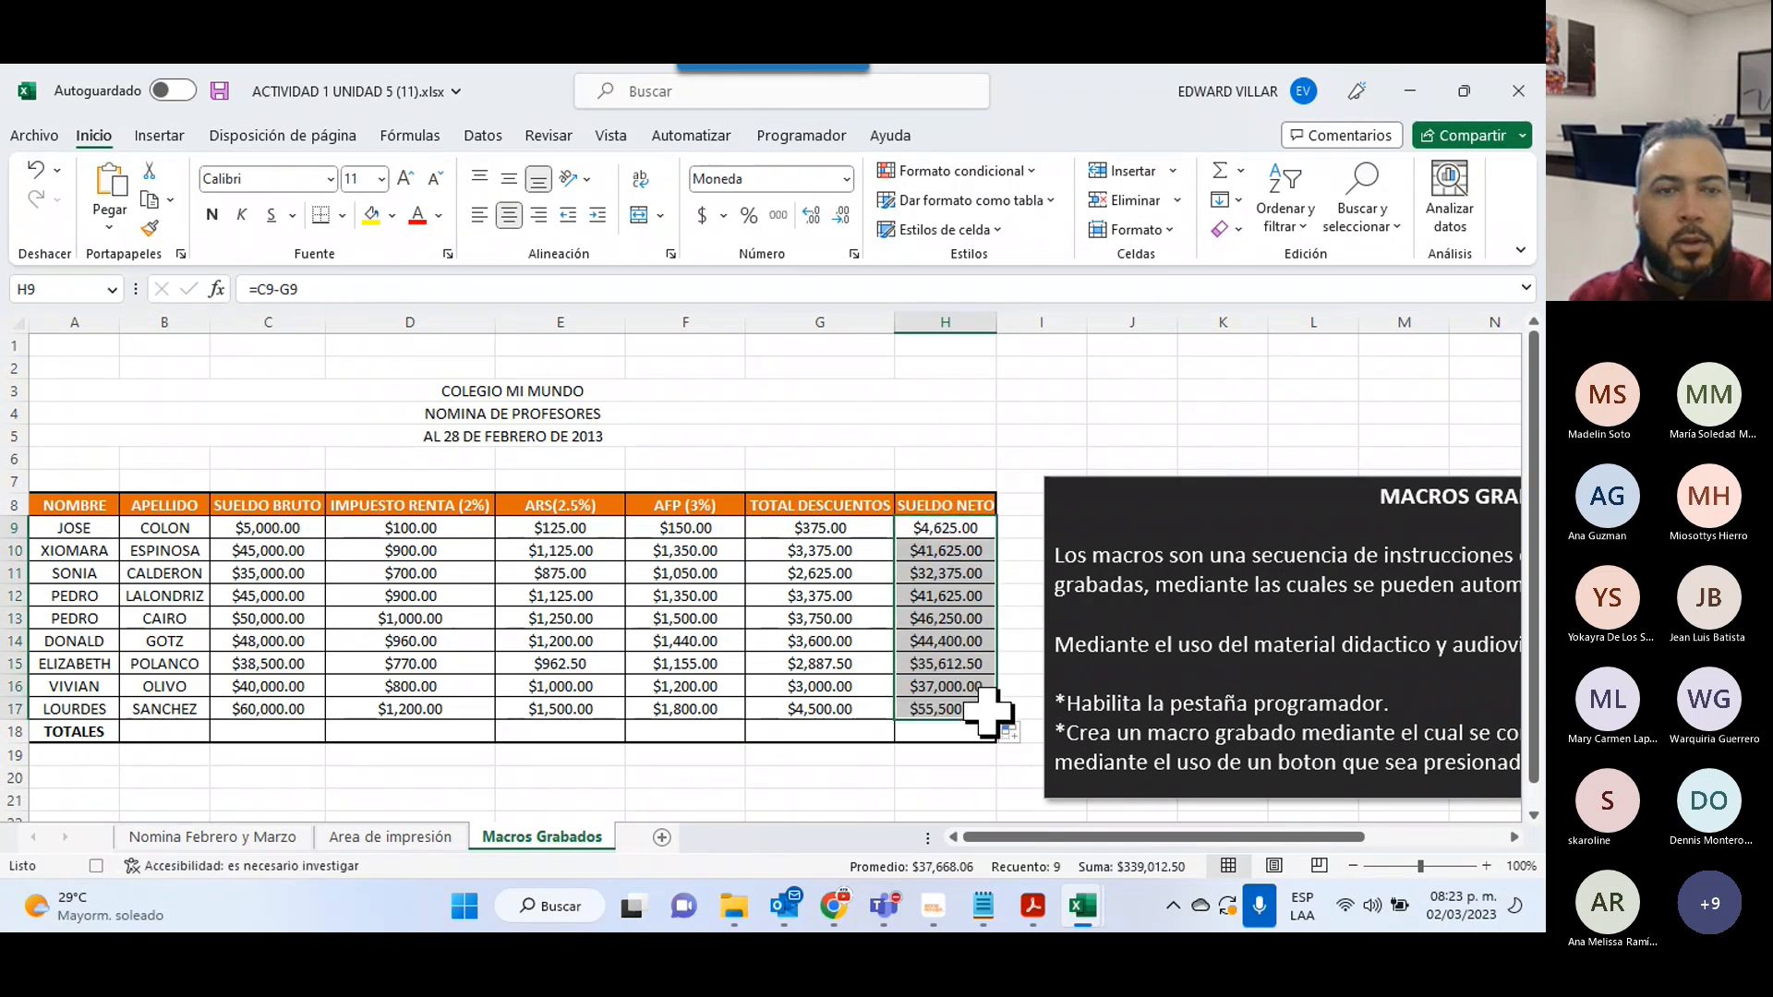
- Total the gross salaries in C18 with =SUMA(C9:C17), fill it across to H18, and stop recording the macro with G20 selected
click(771, 591)
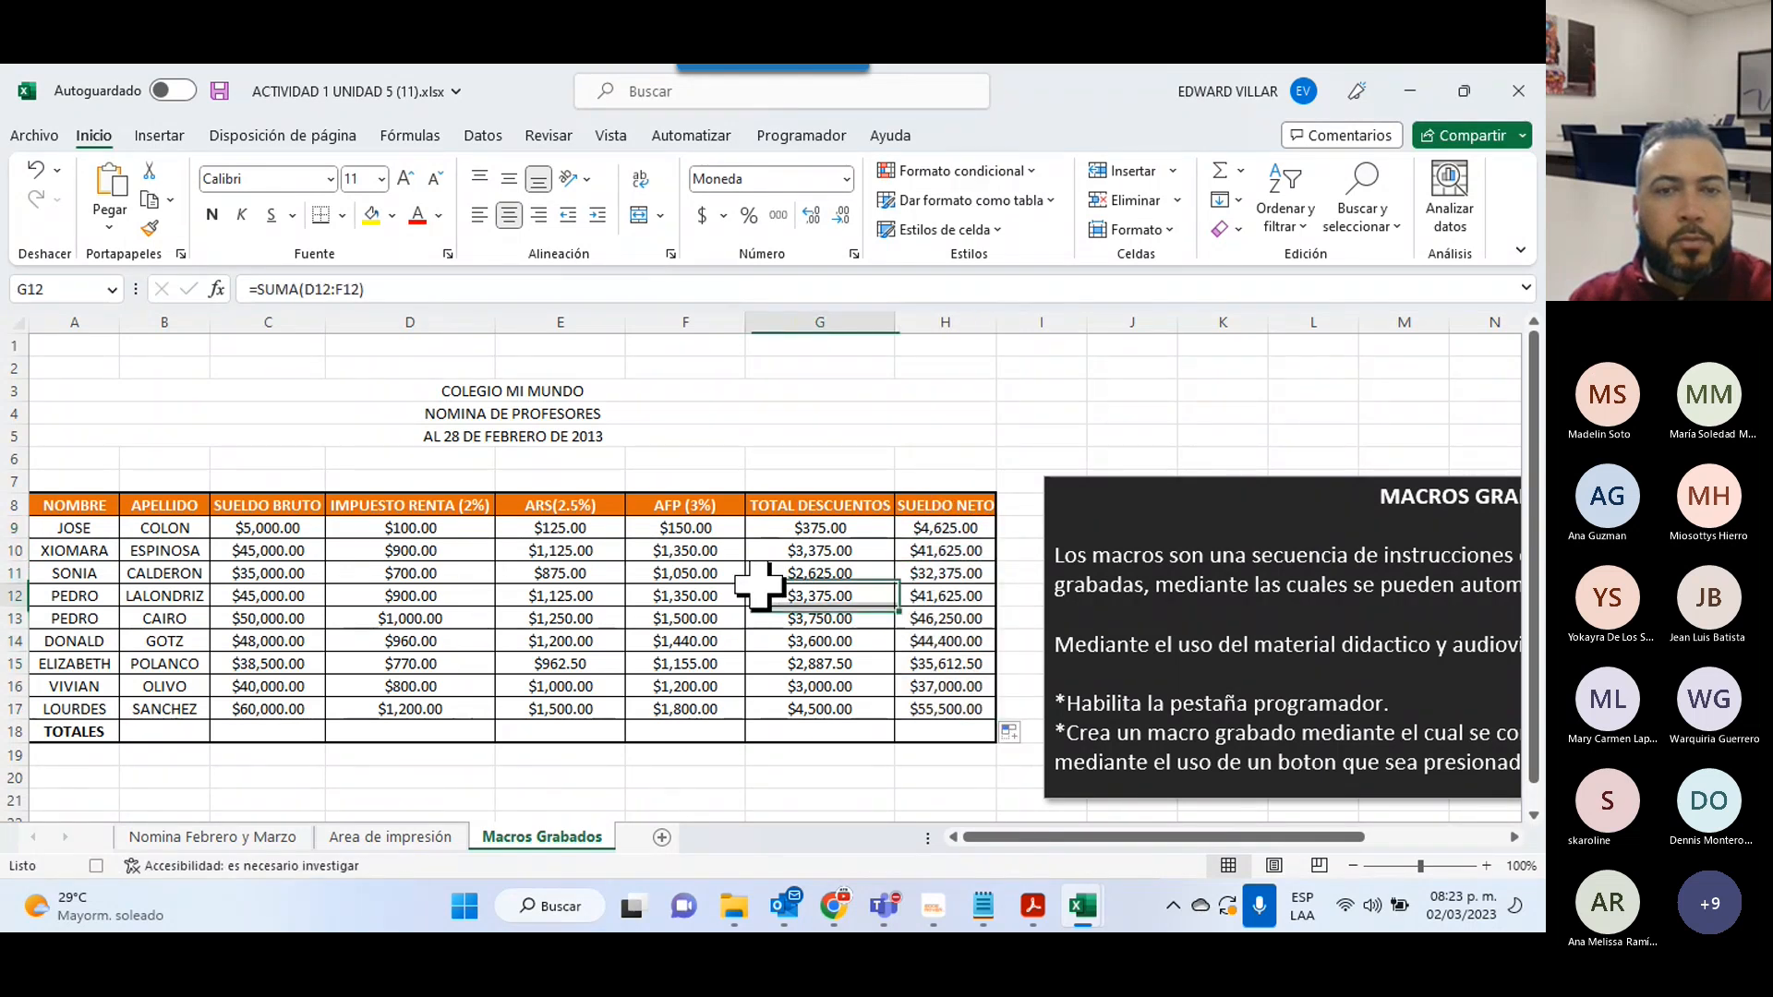
click(240, 523)
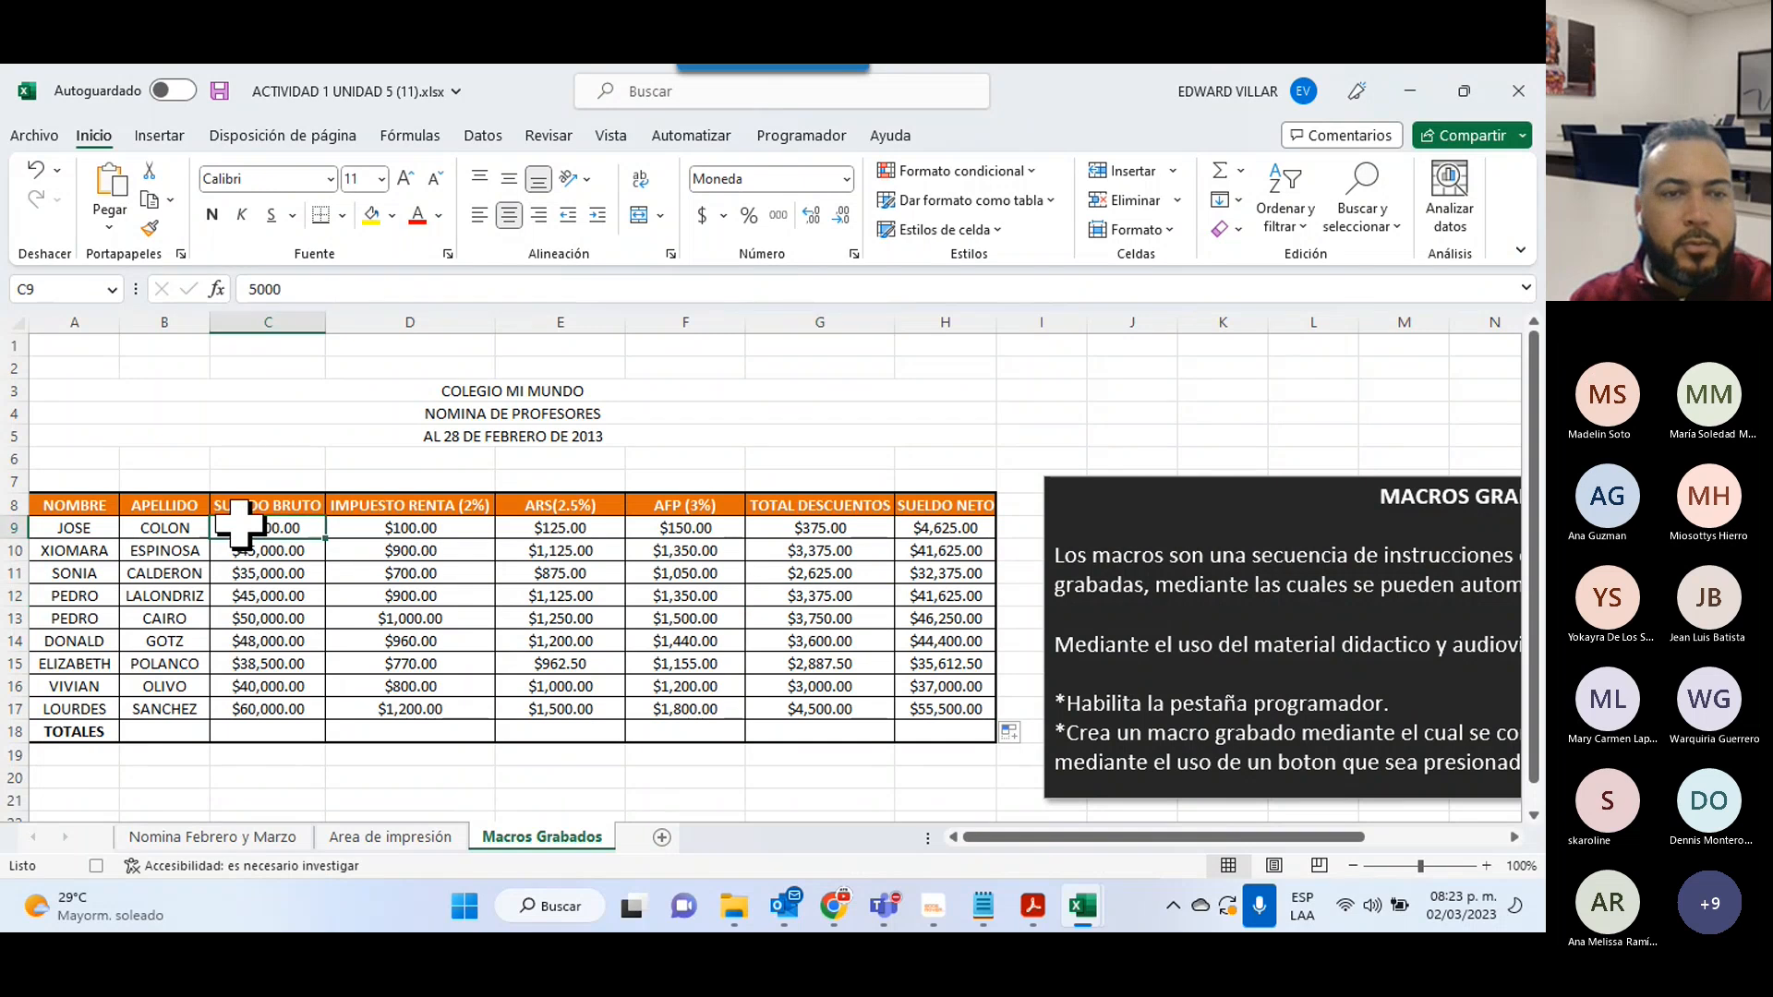
drag(240, 523, 247, 731)
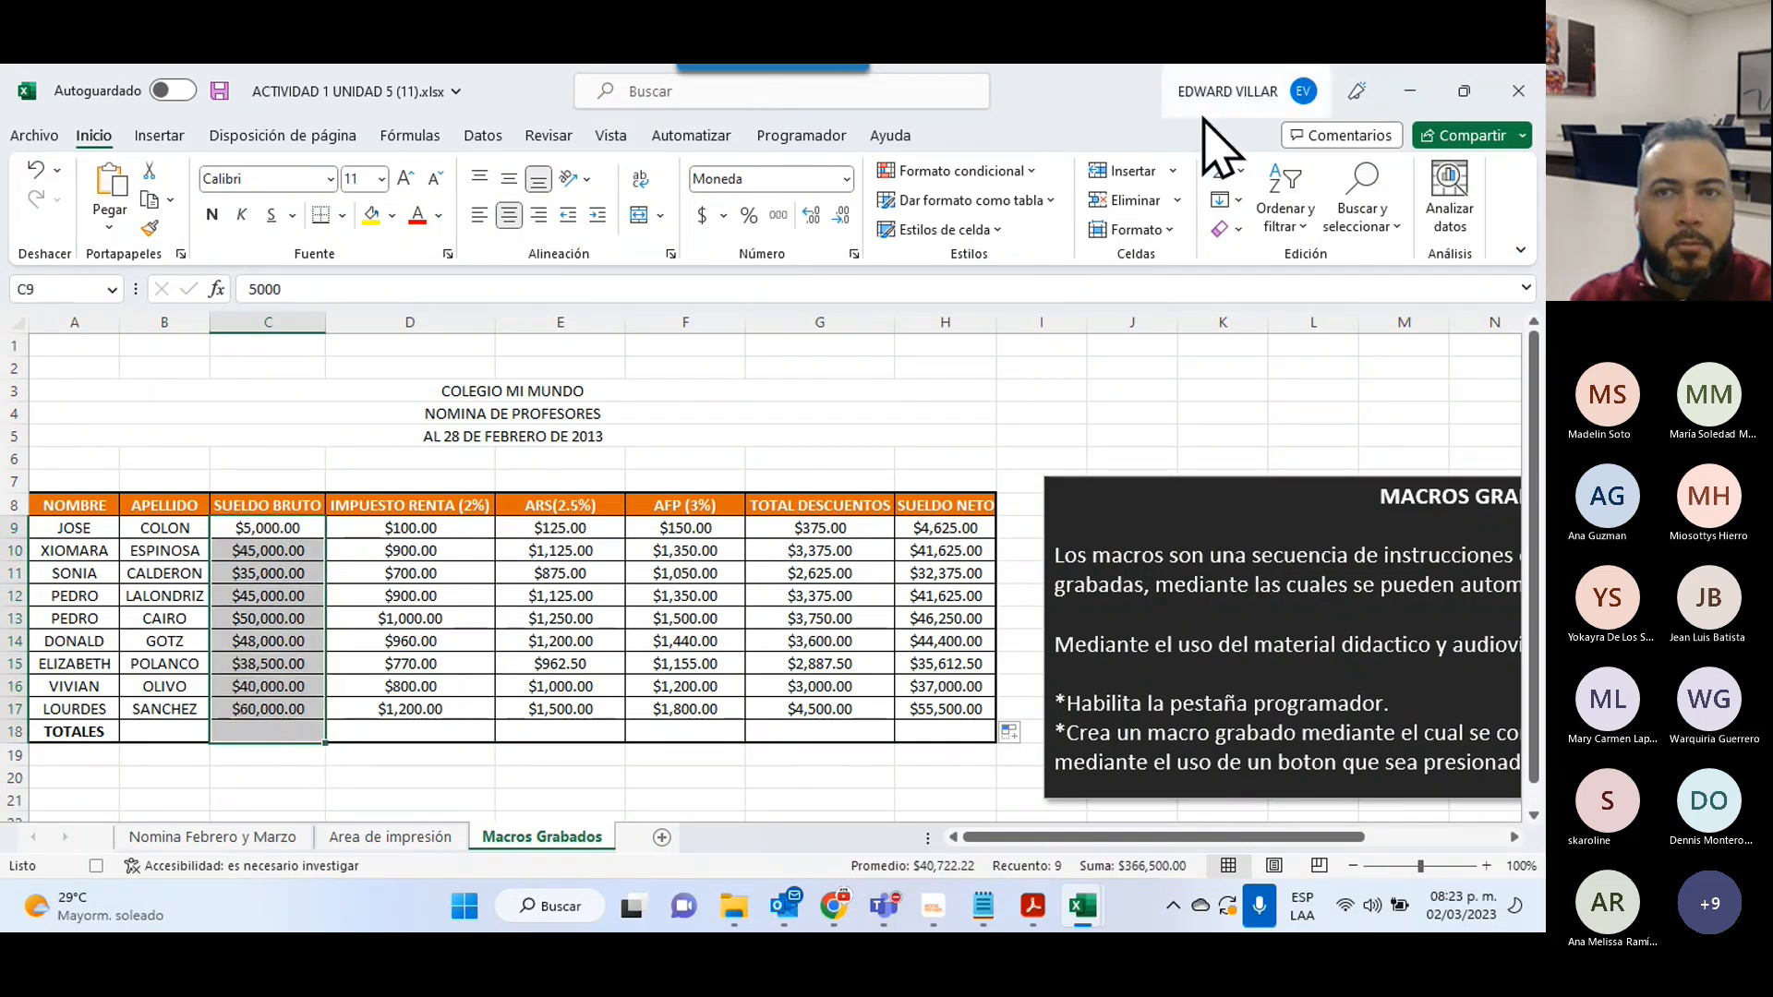
click(1222, 173)
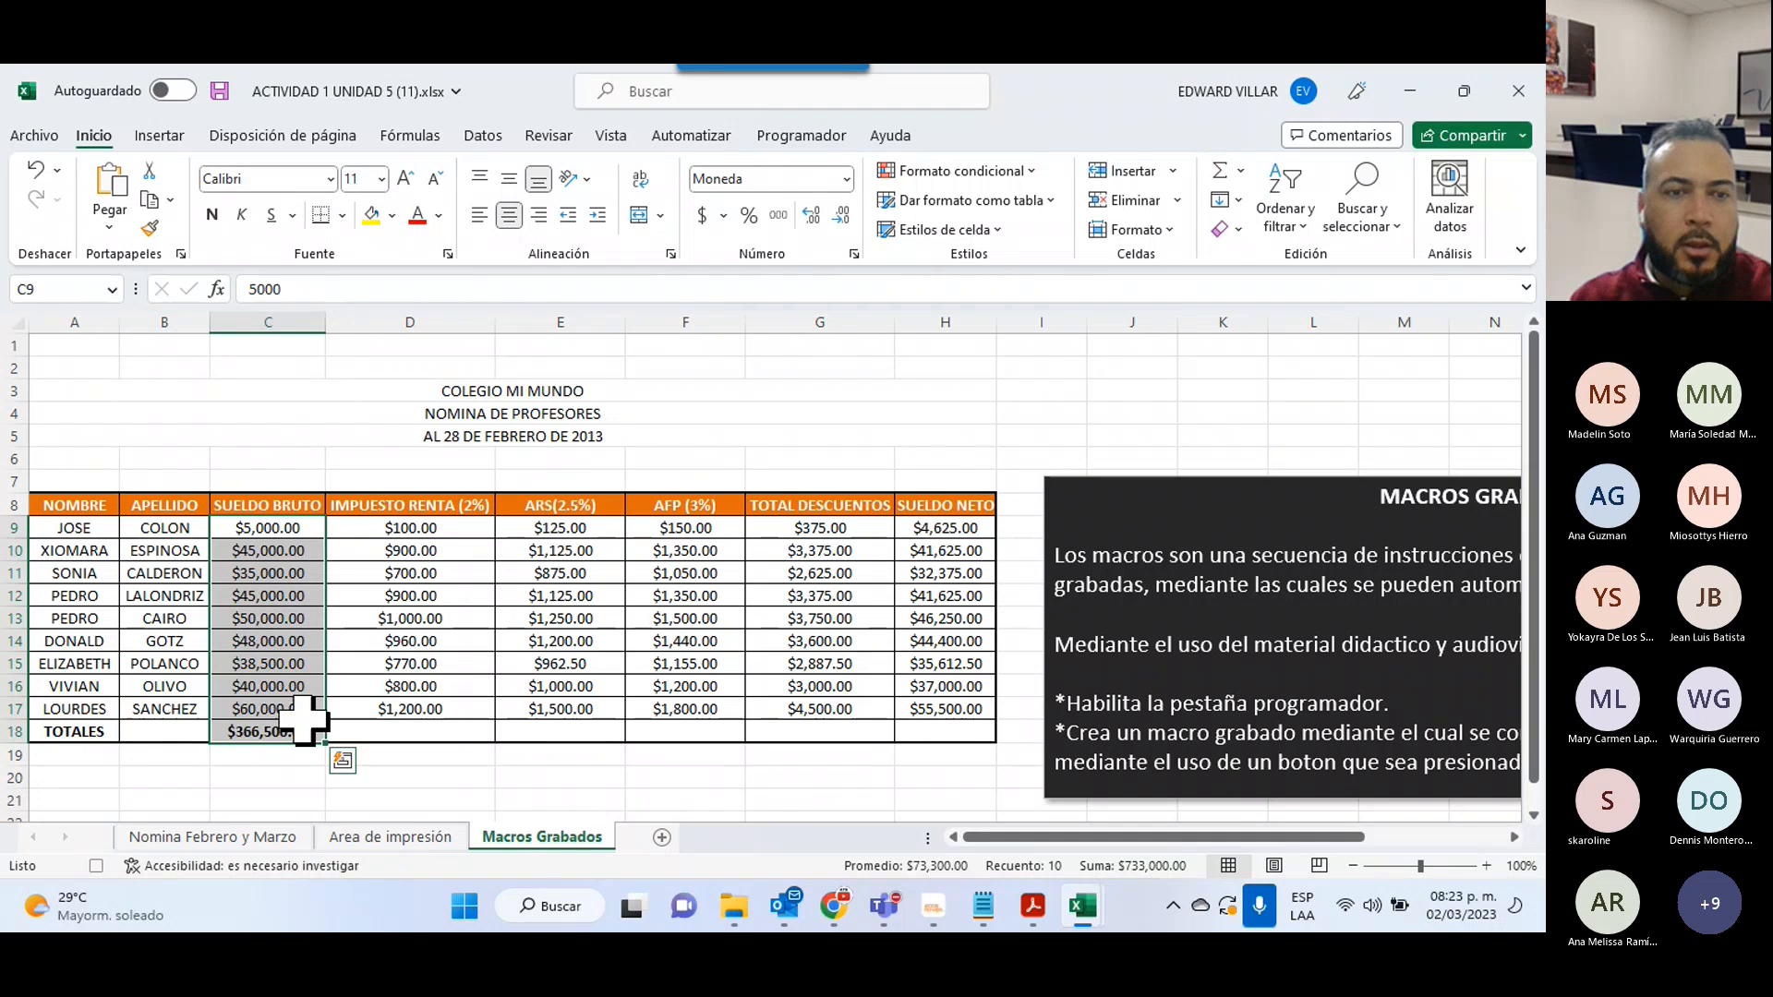
click(255, 729)
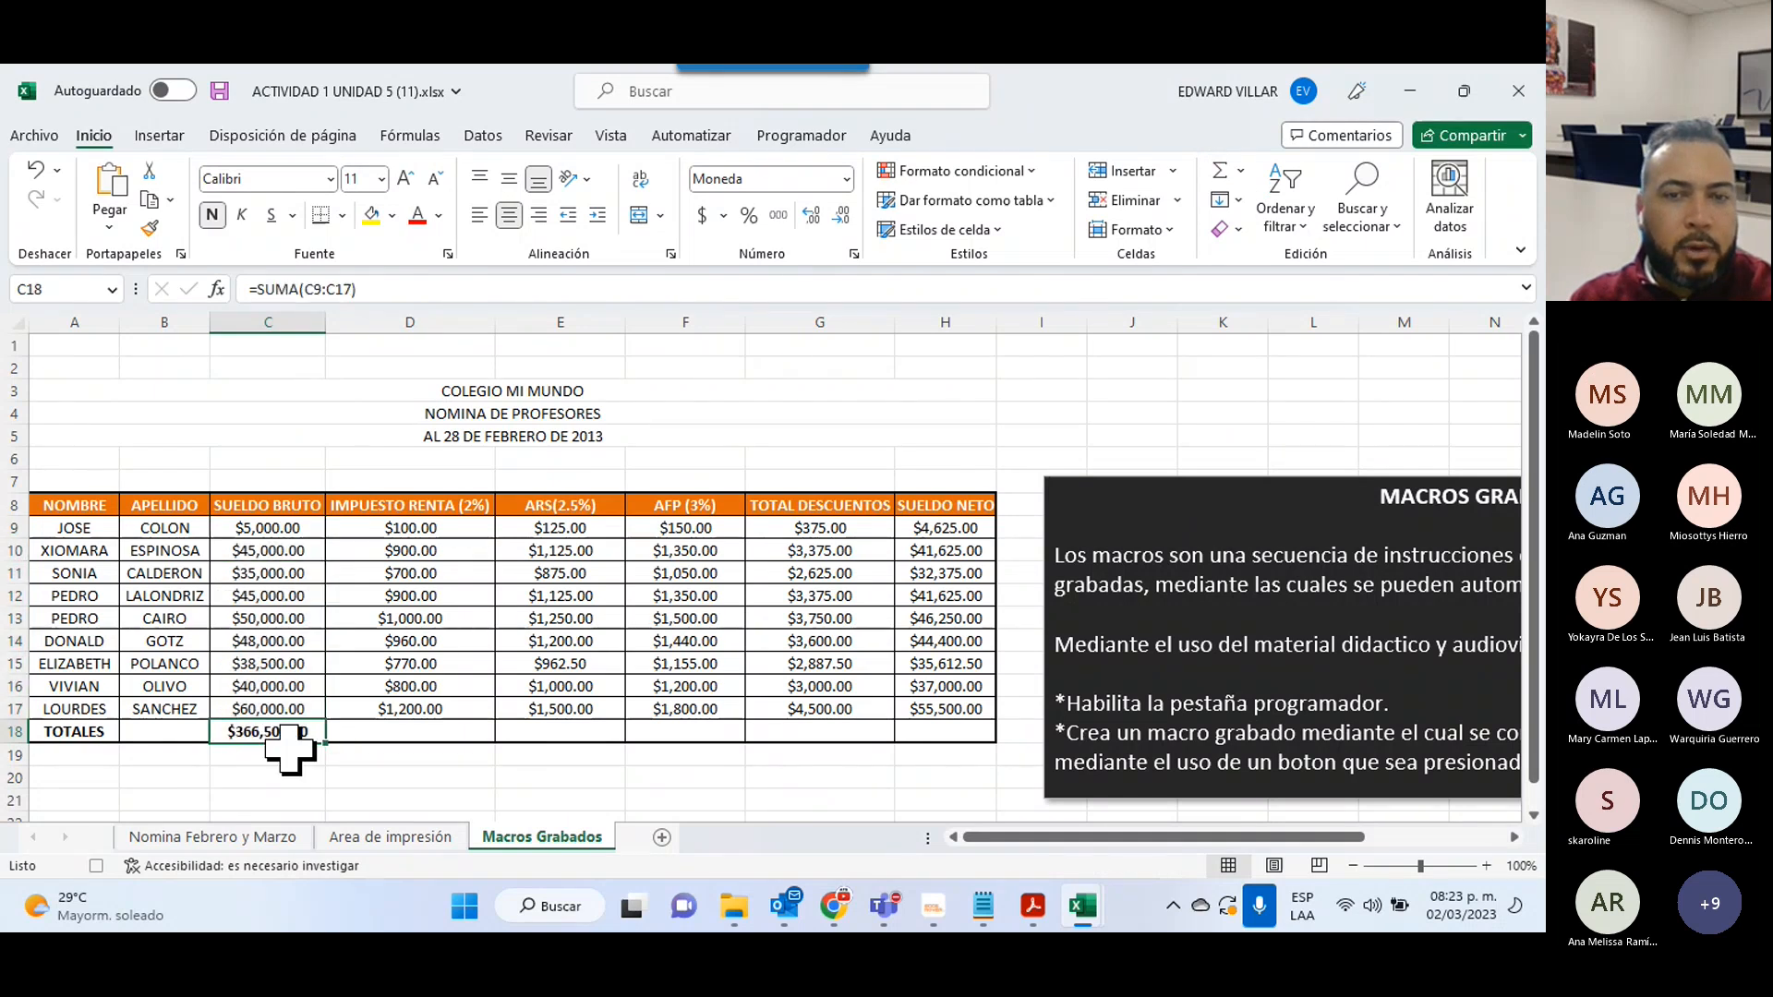
drag(325, 742, 970, 730)
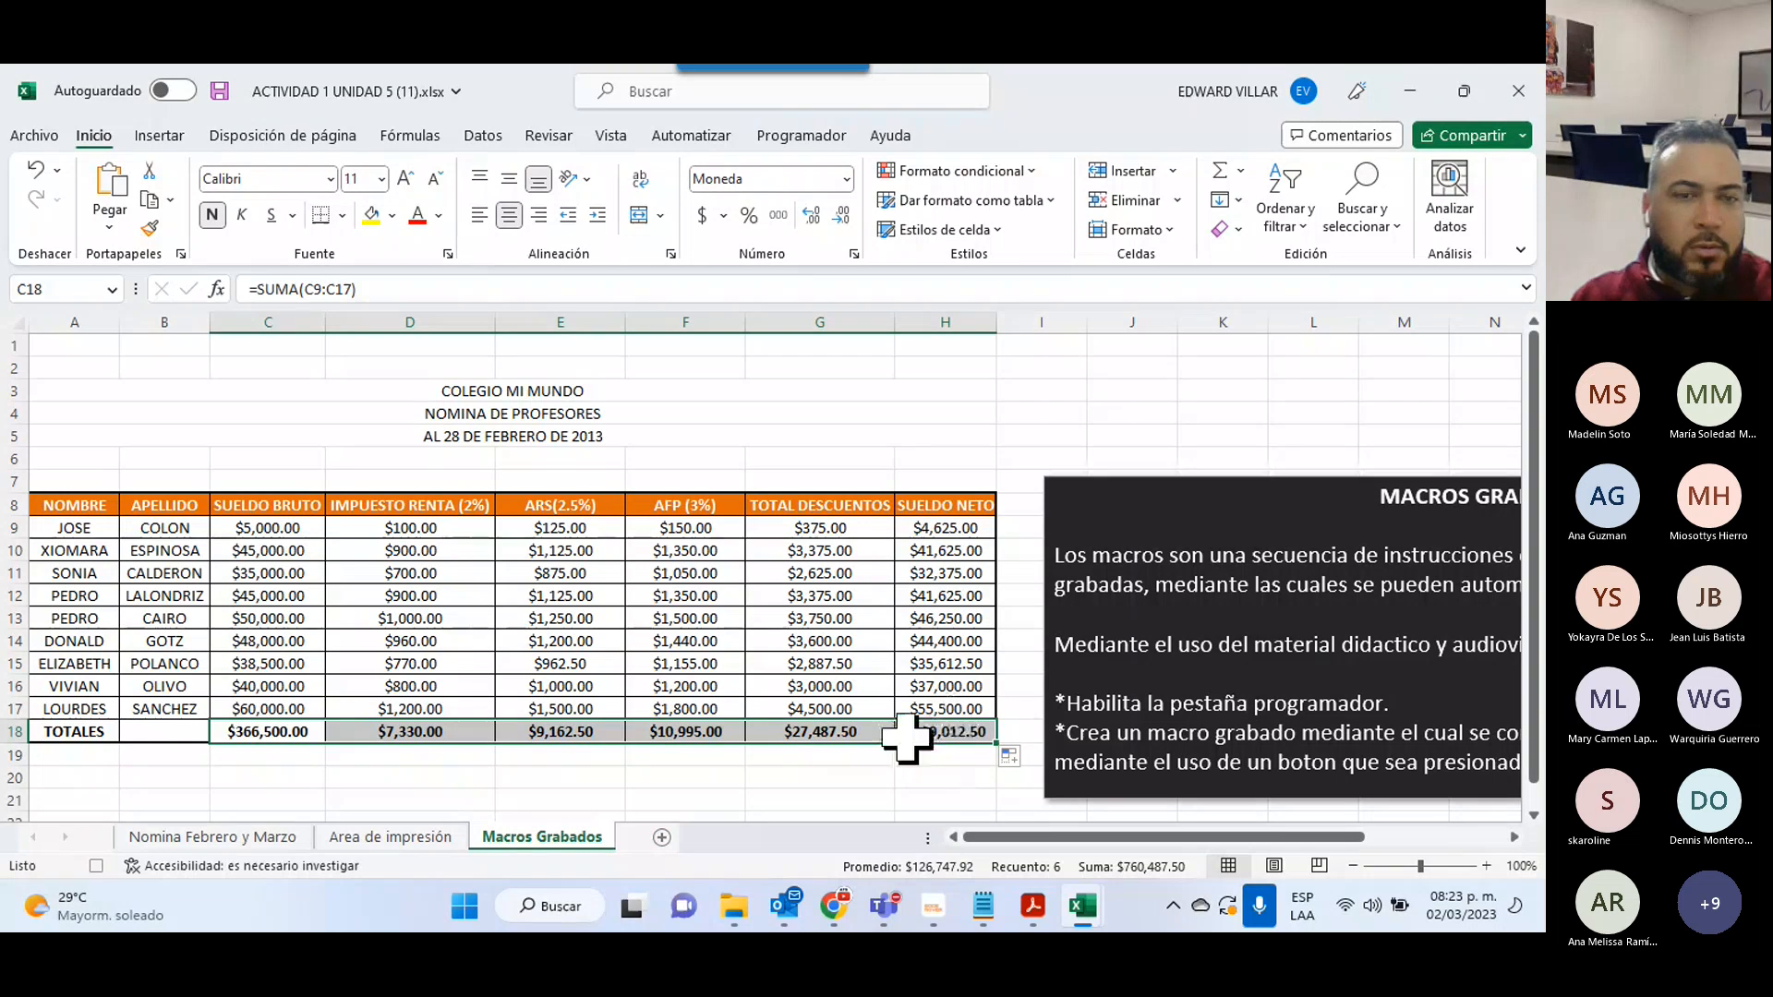
click(882, 779)
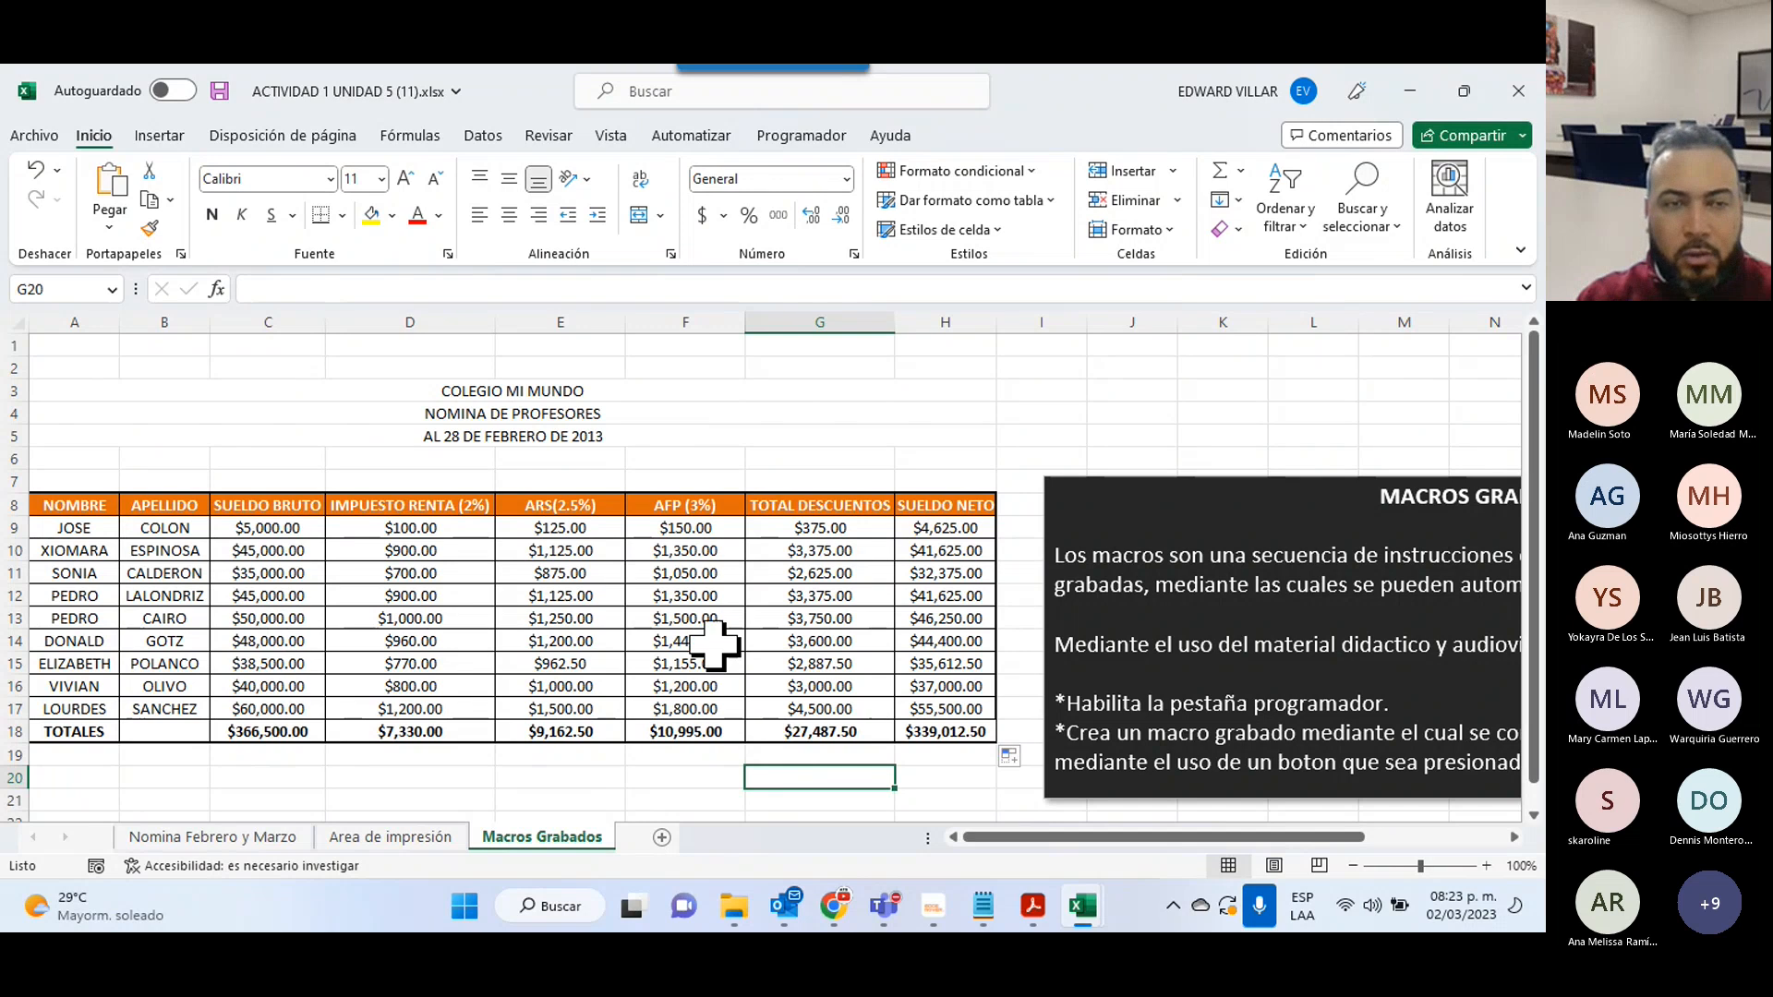
- Review the recorded code of the Calculo_De_Nomina macro, including its description and shortcut comments, and close the code editor
click(801, 138)
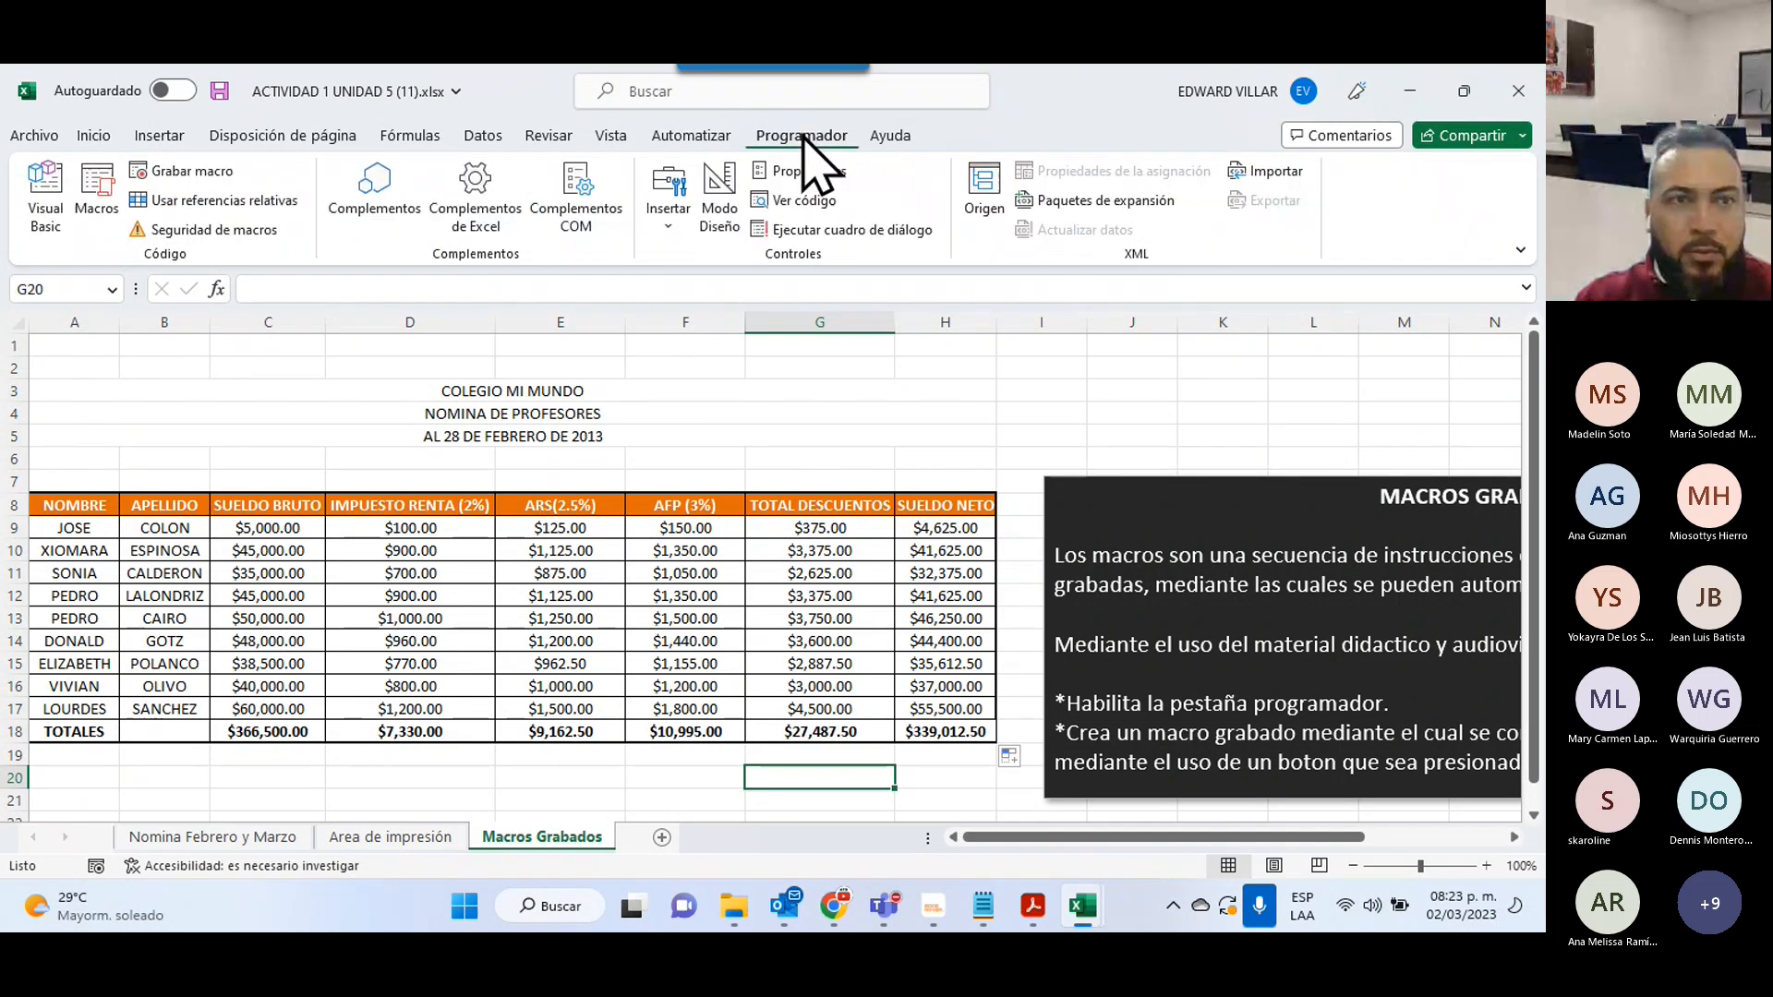
click(102, 194)
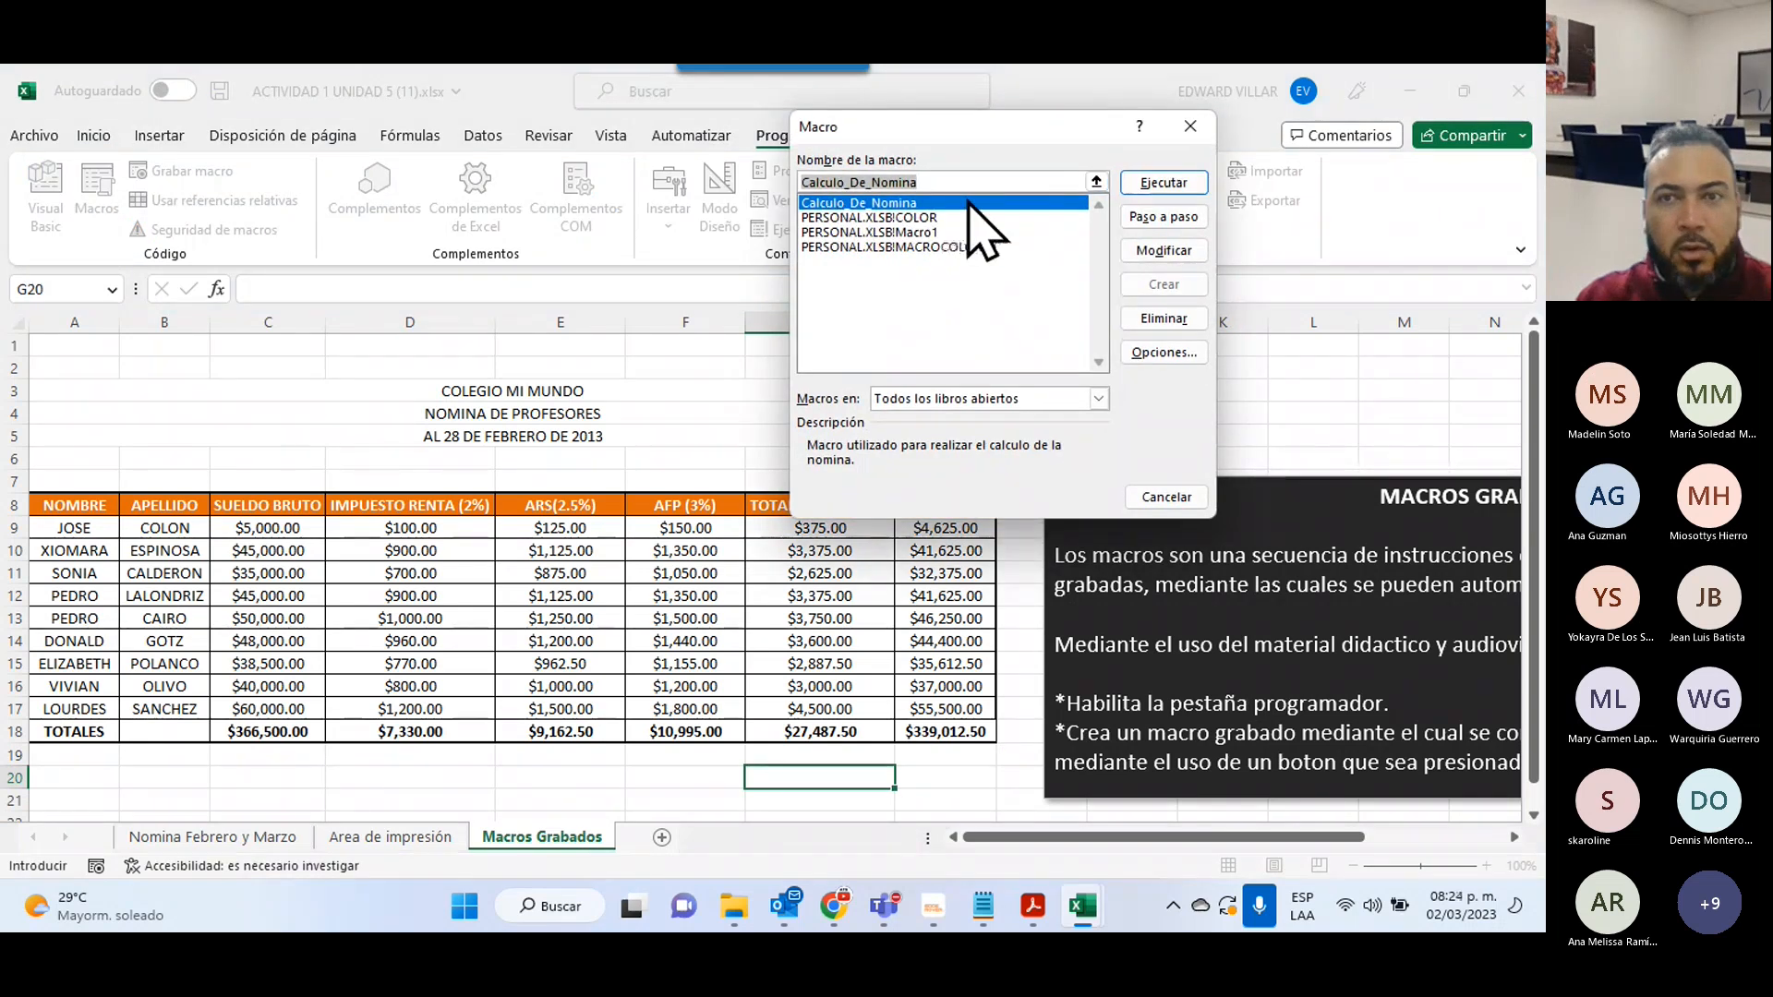
click(1179, 259)
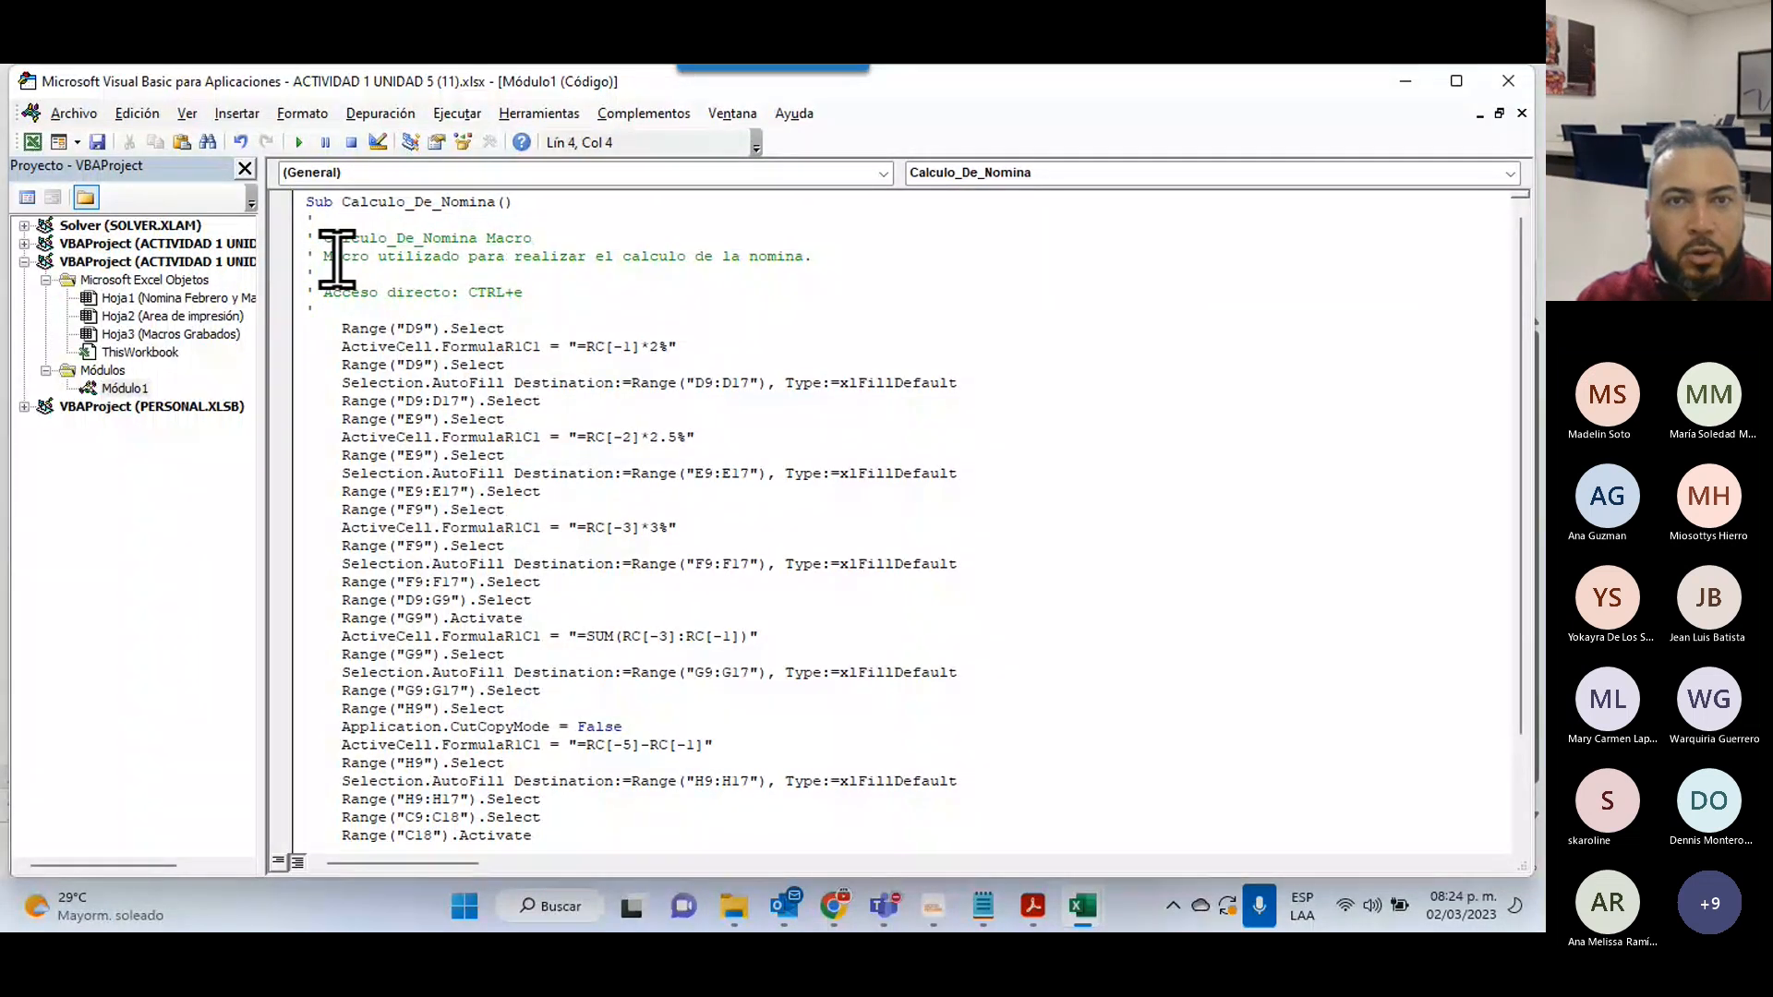
drag(330, 257, 498, 268)
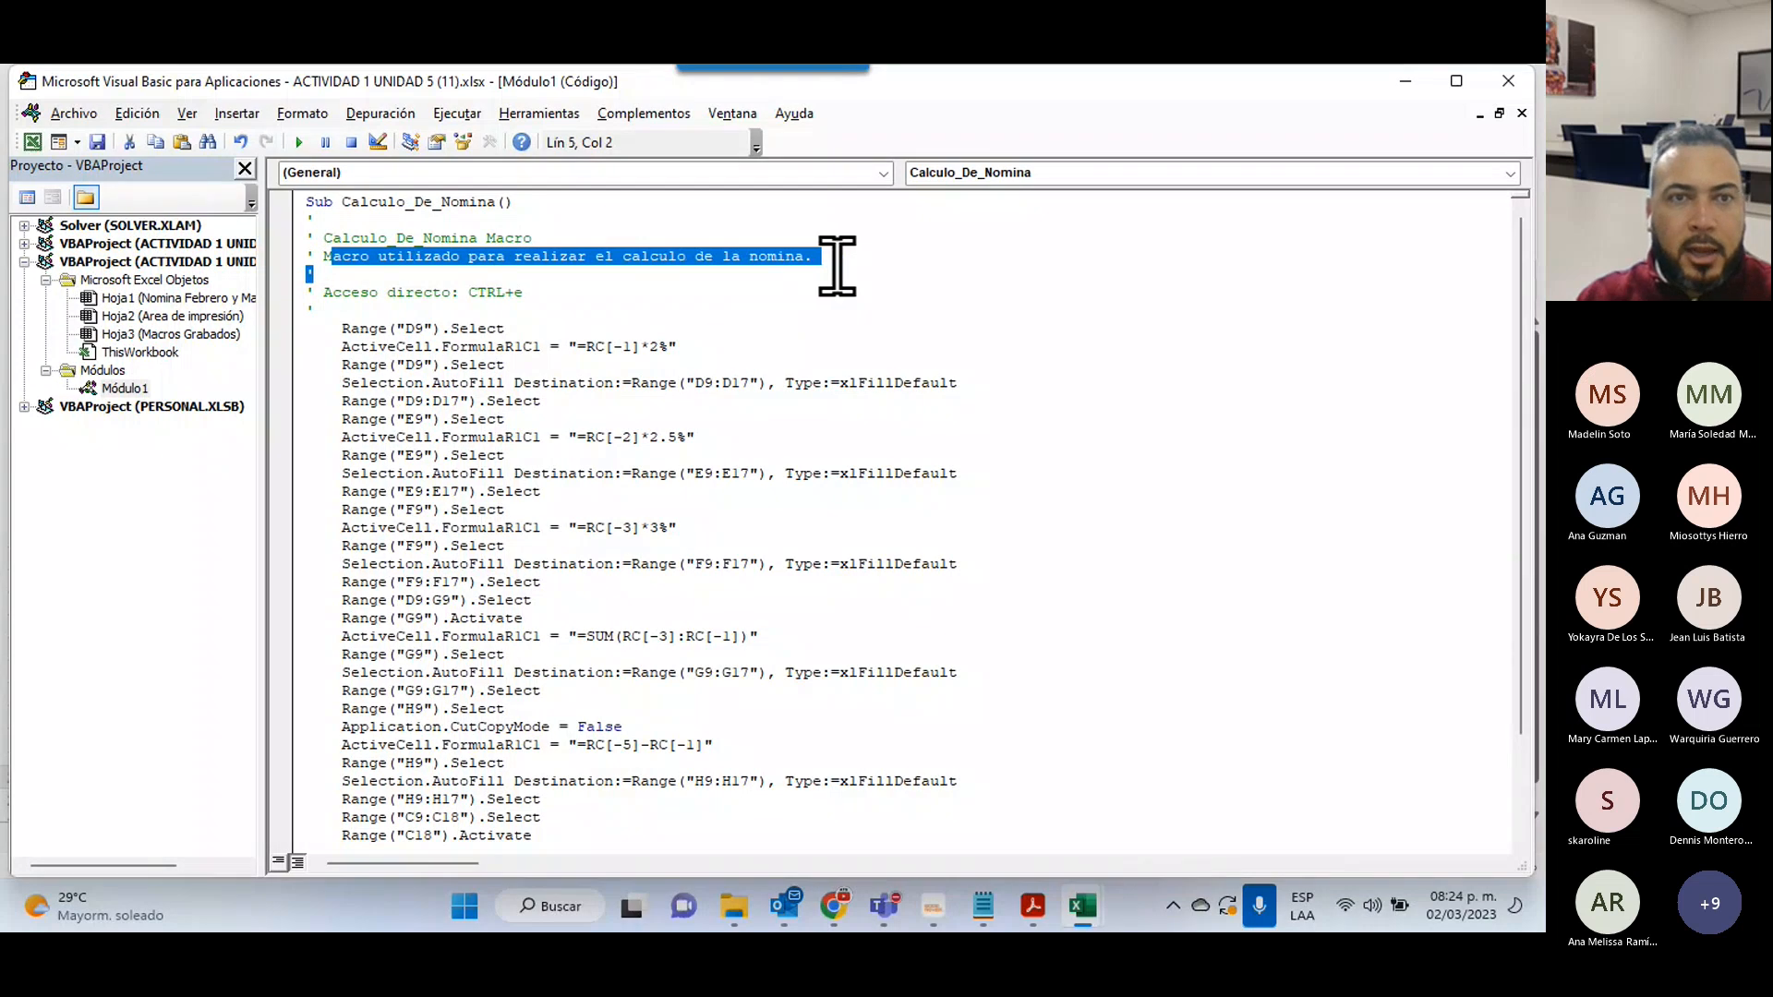
drag(378, 292, 533, 292)
scroll(685, 374, down, 3)
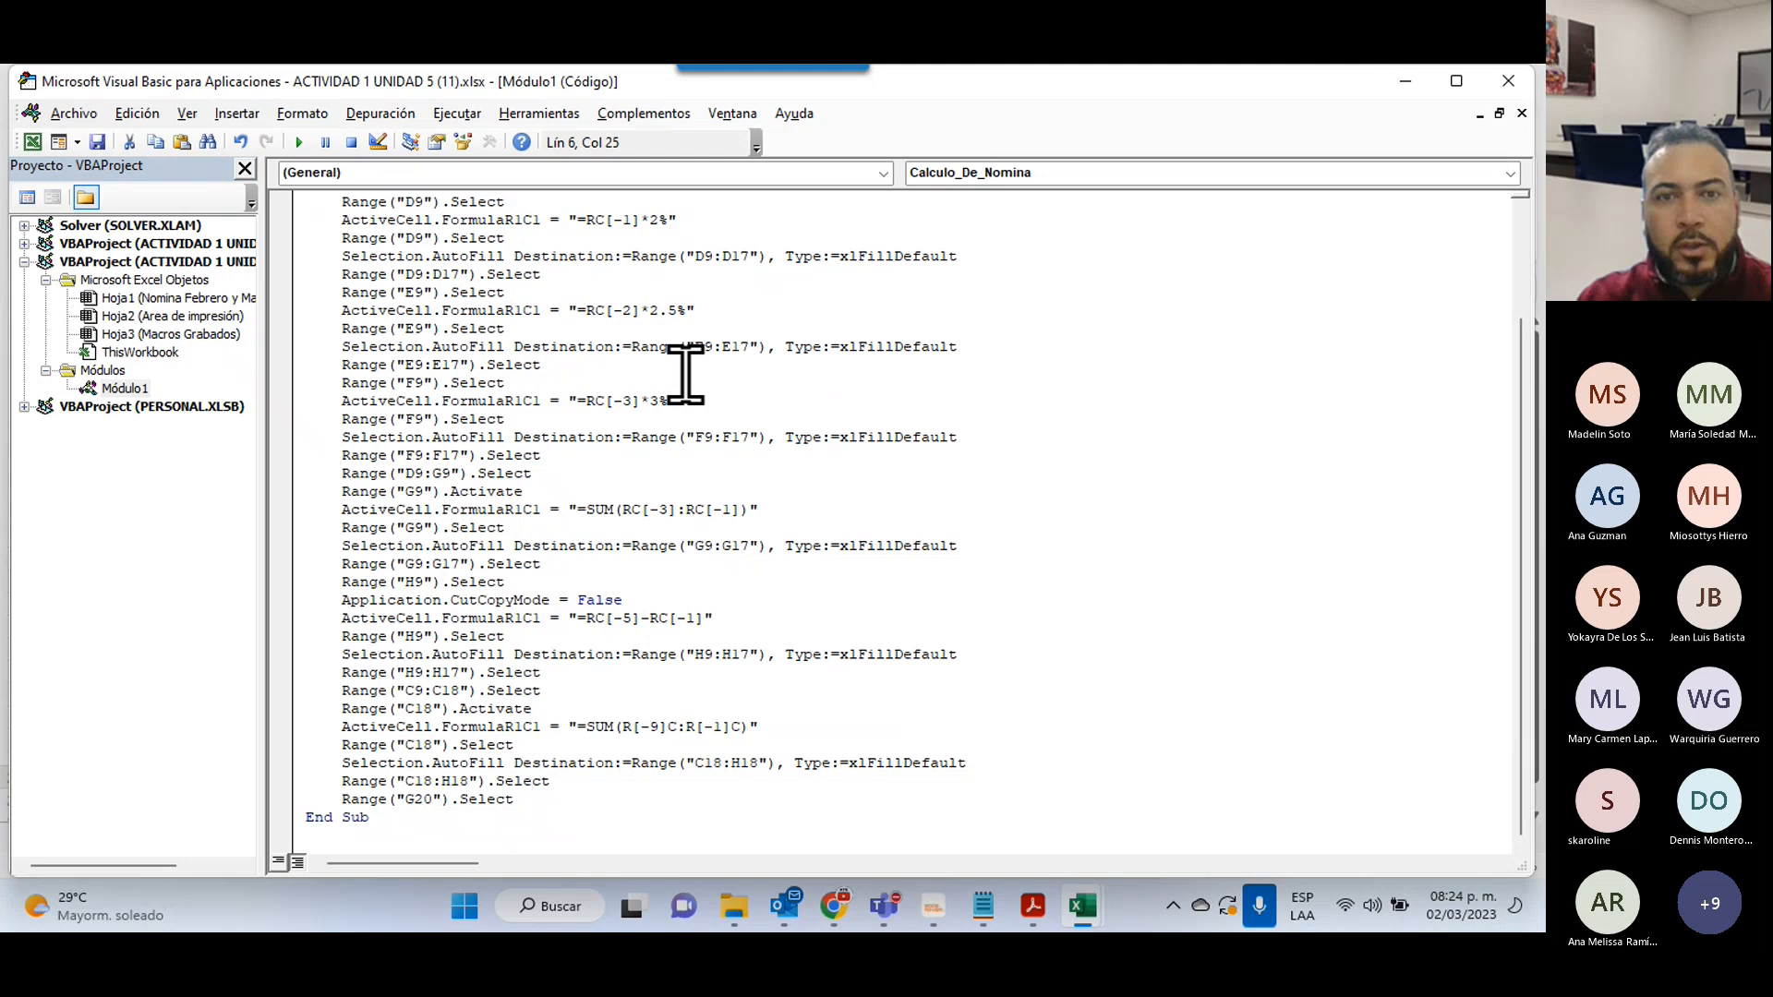
scroll(541, 791, up, 3)
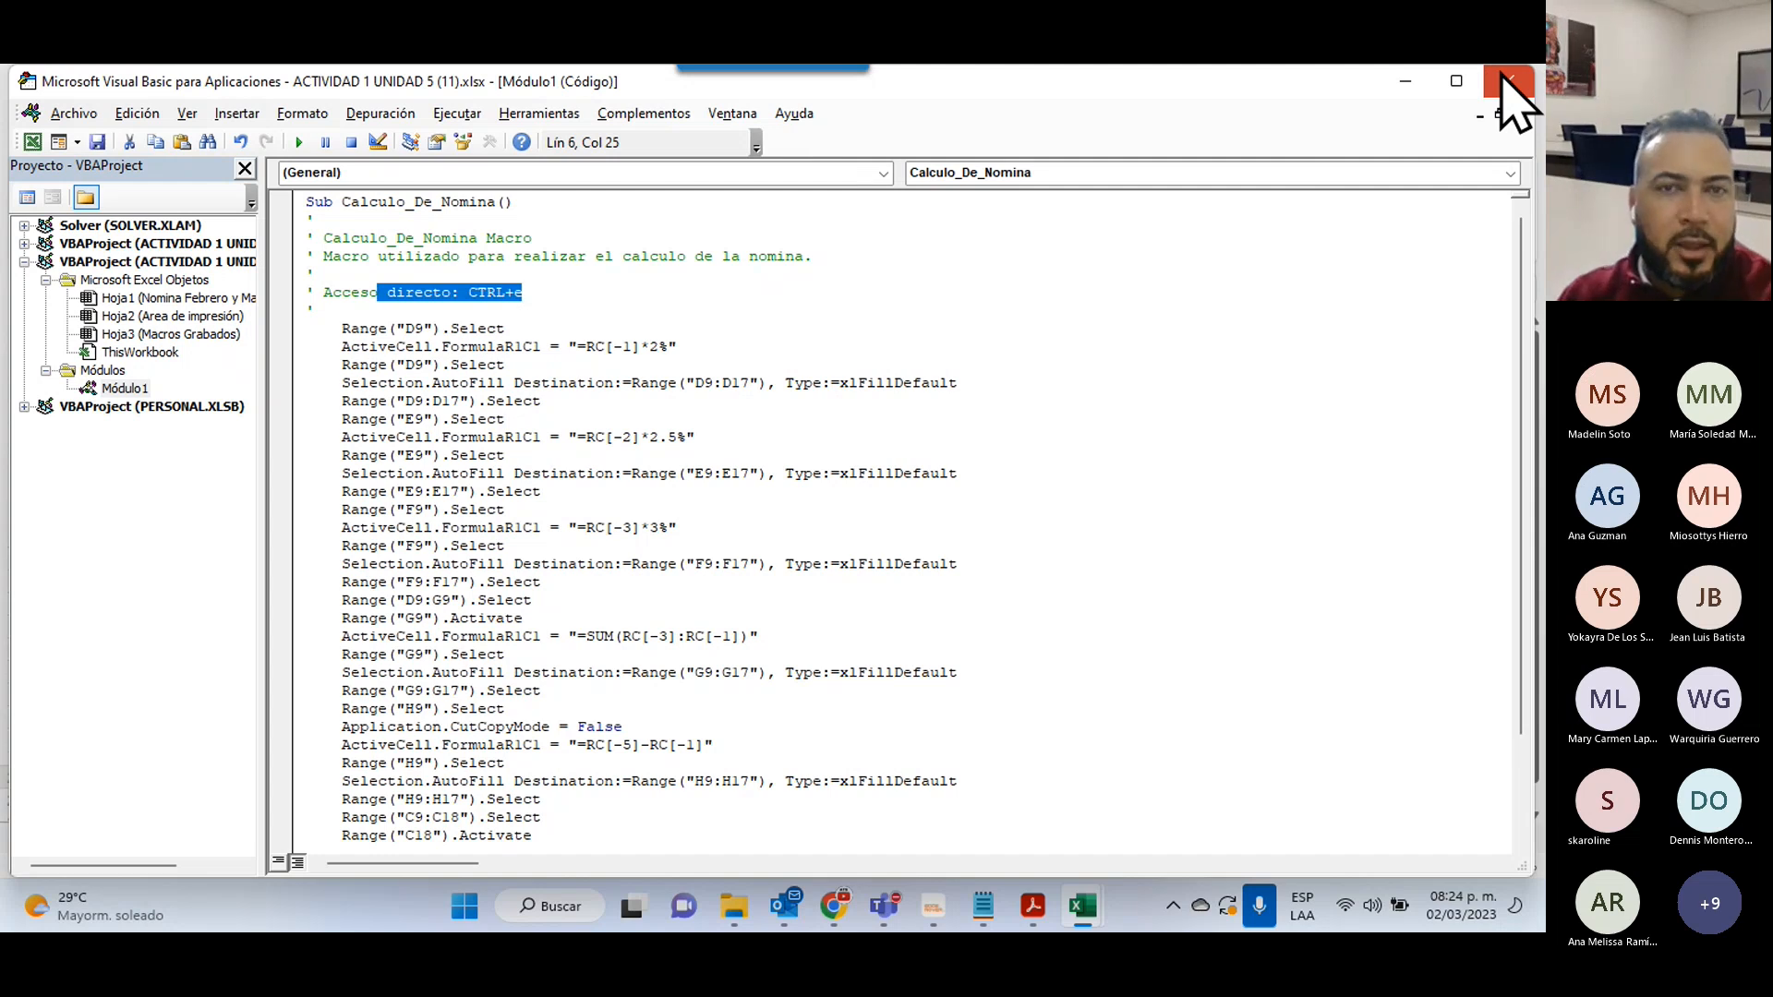
click(1509, 81)
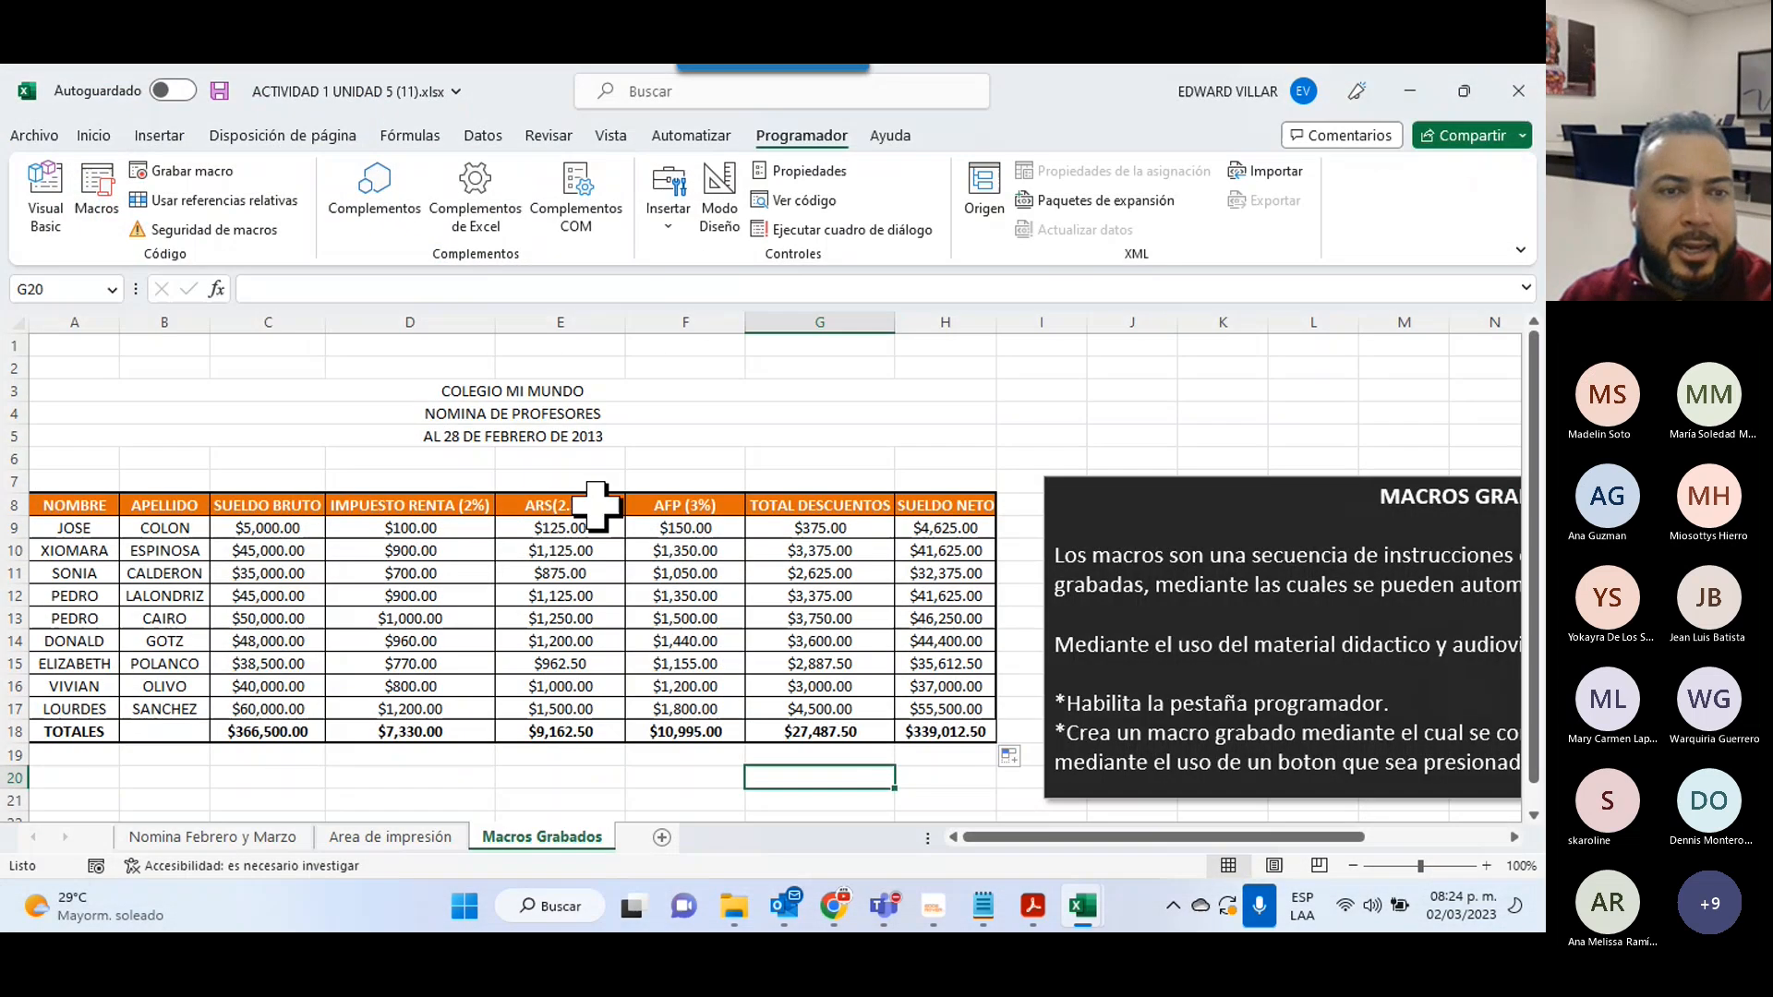
- Insert a form control button below the payroll table, spanning columns D to E at rows 21–22, and assign it the Calculo_De_Nomina macro
scroll(434, 680, down, 2)
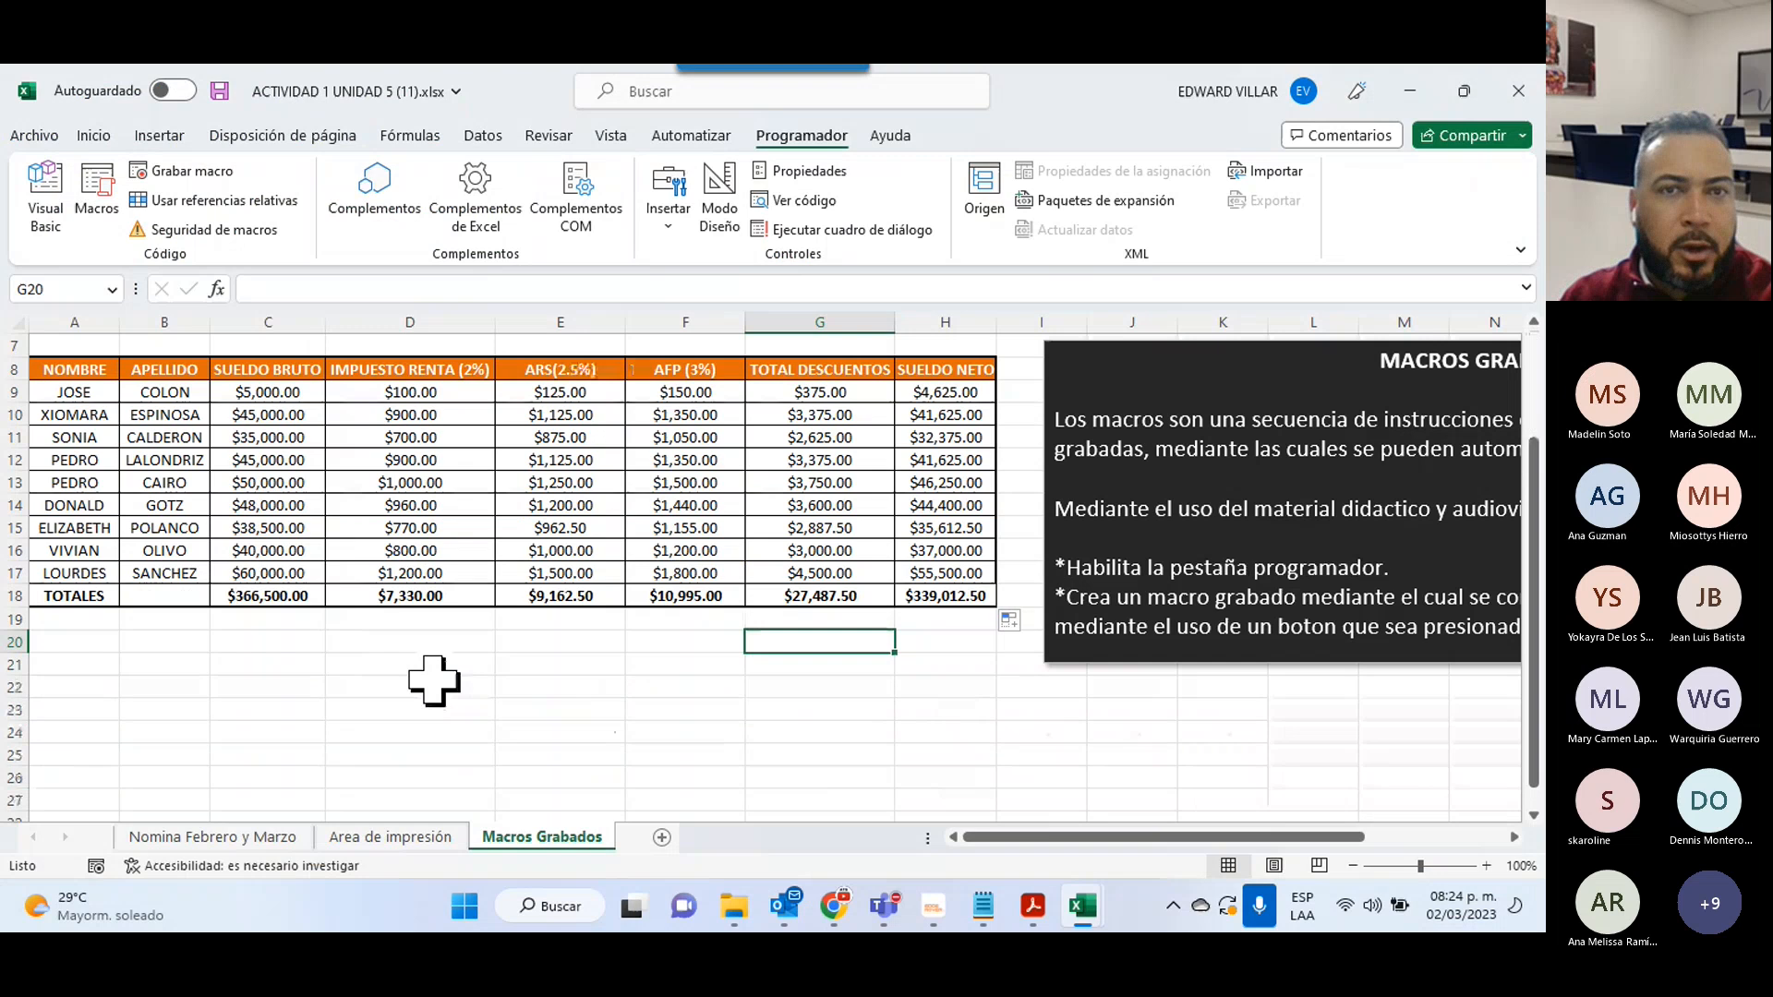
click(665, 235)
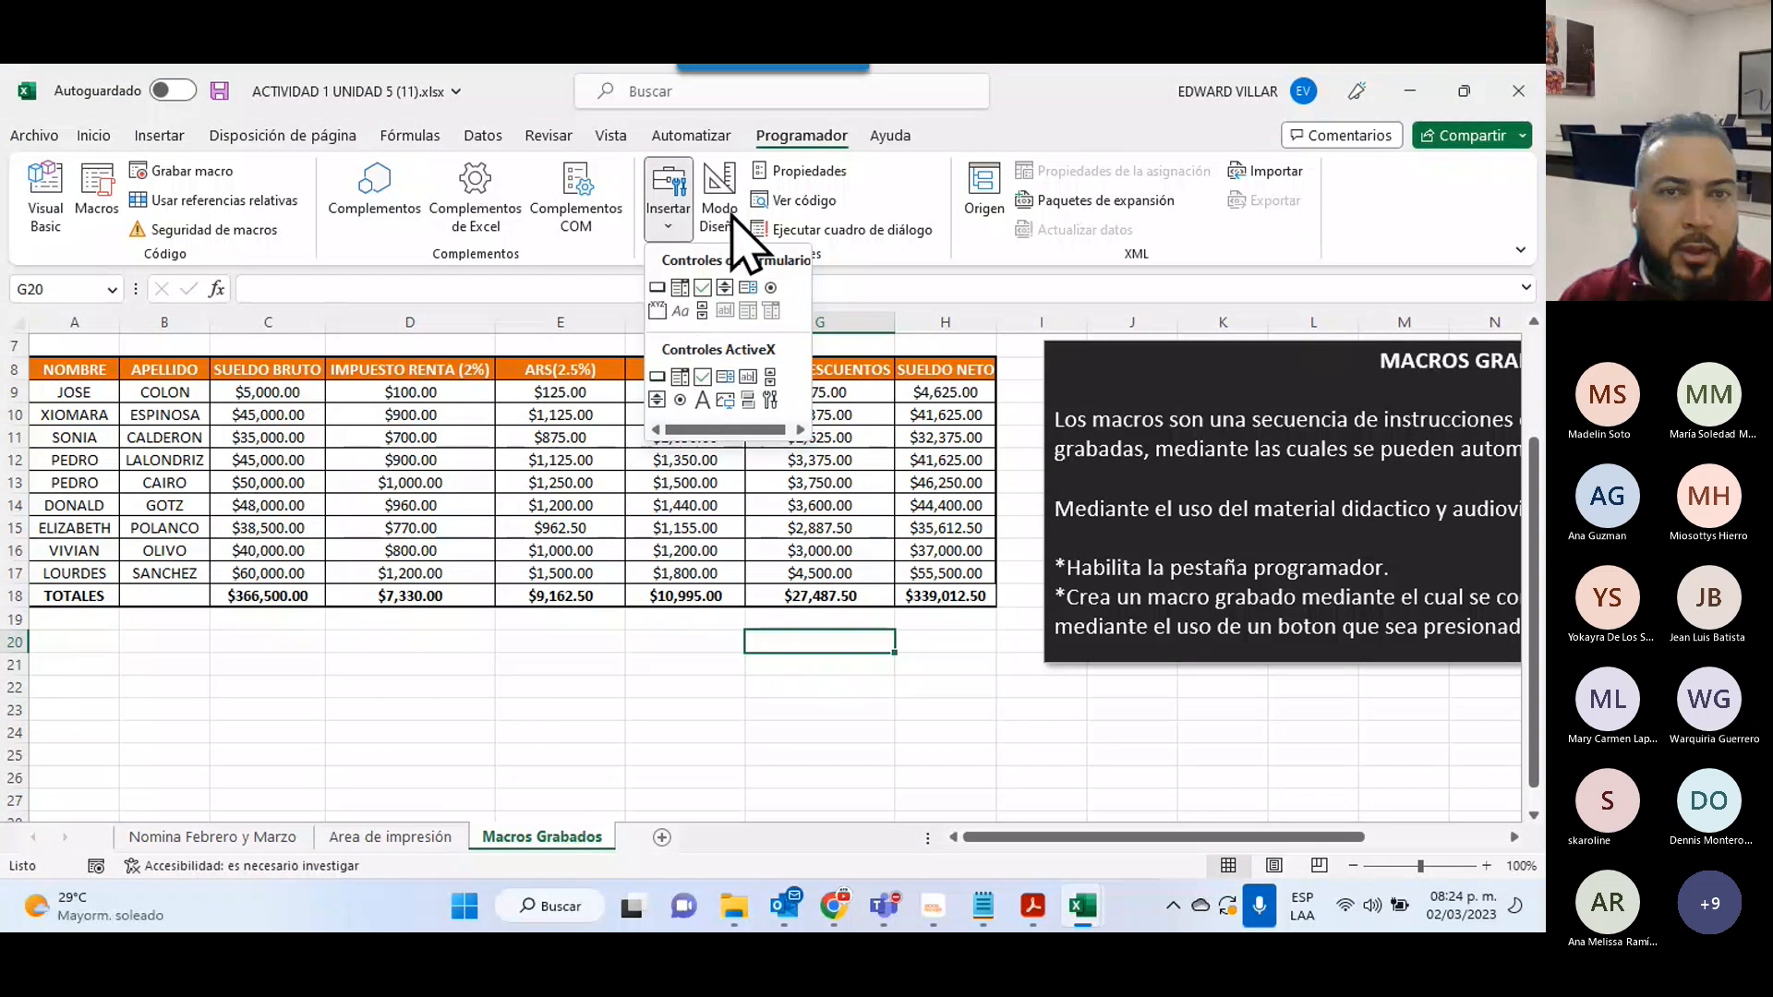
click(657, 287)
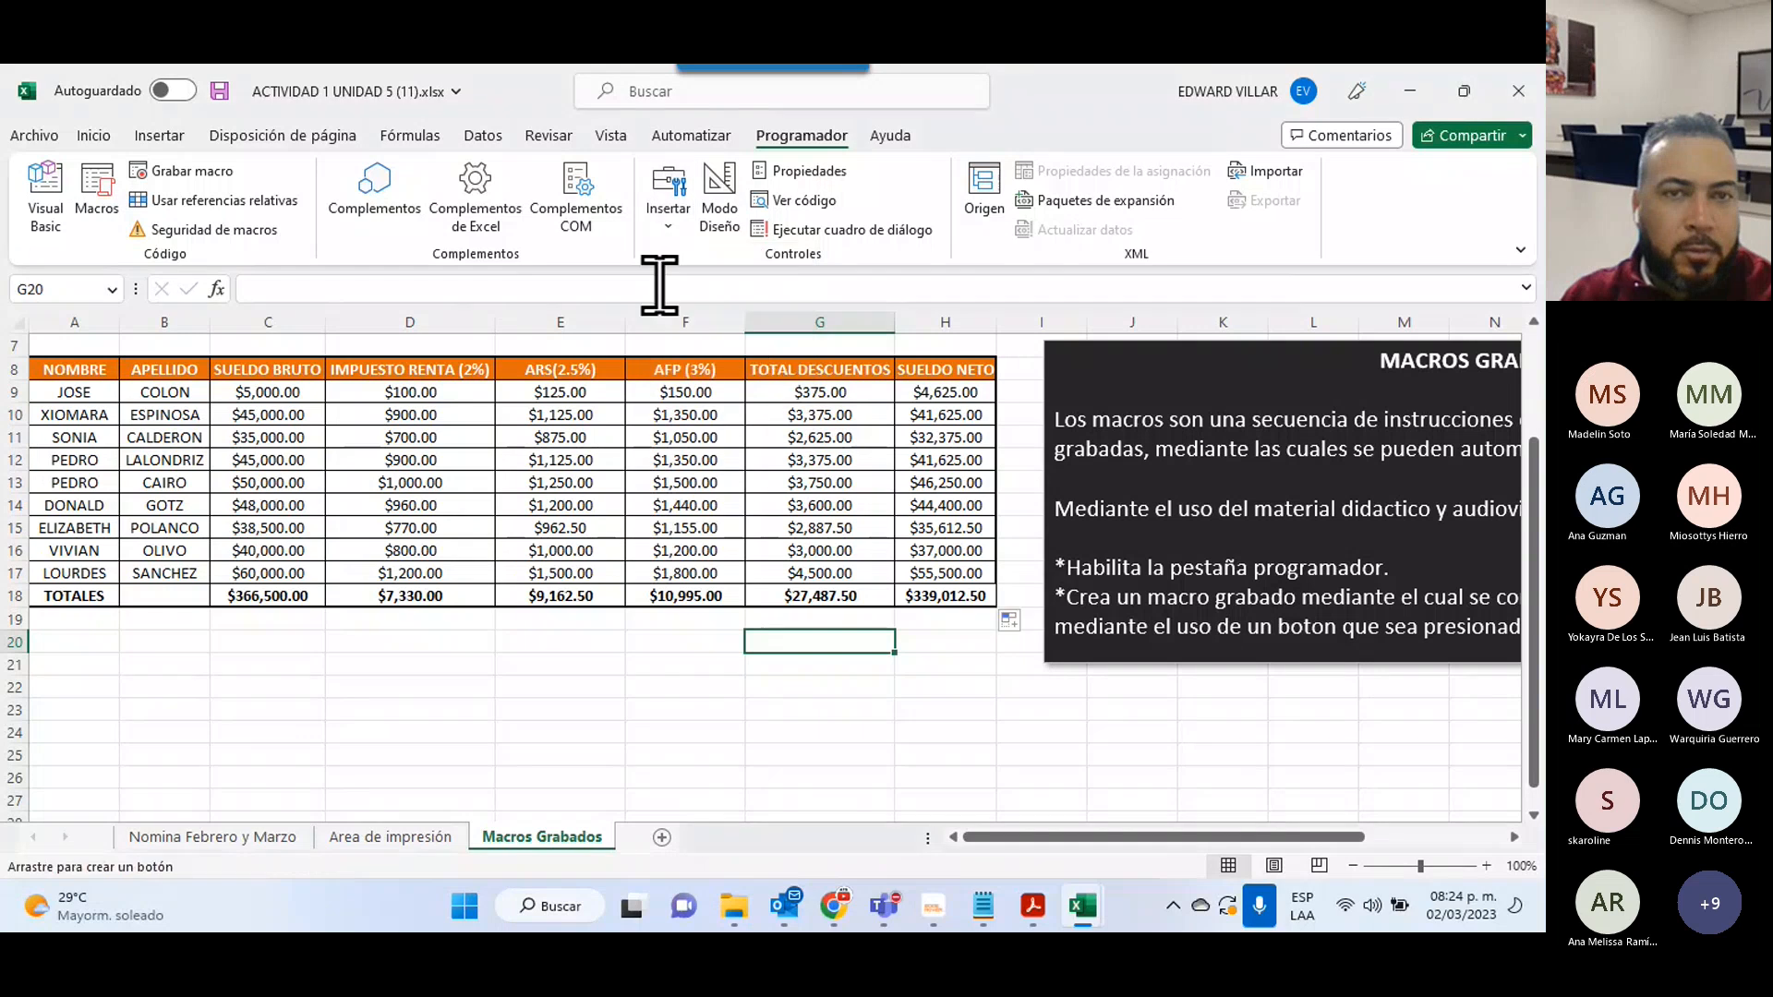
click(668, 198)
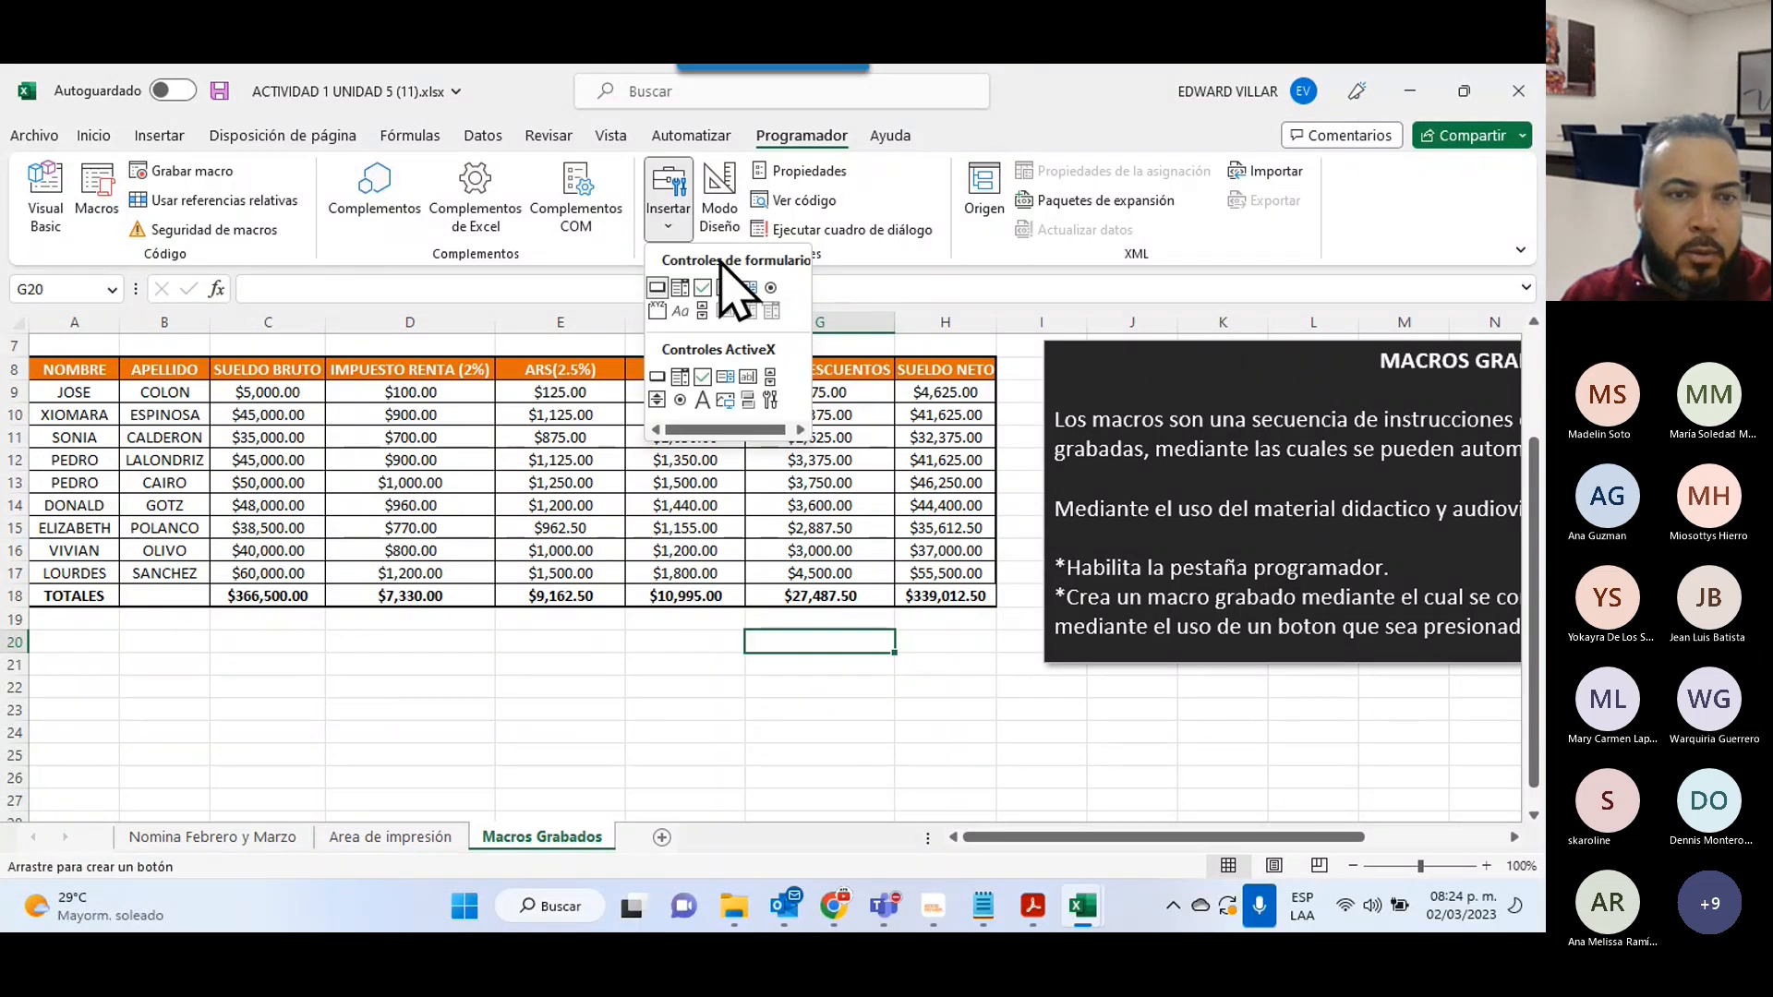
click(321, 669)
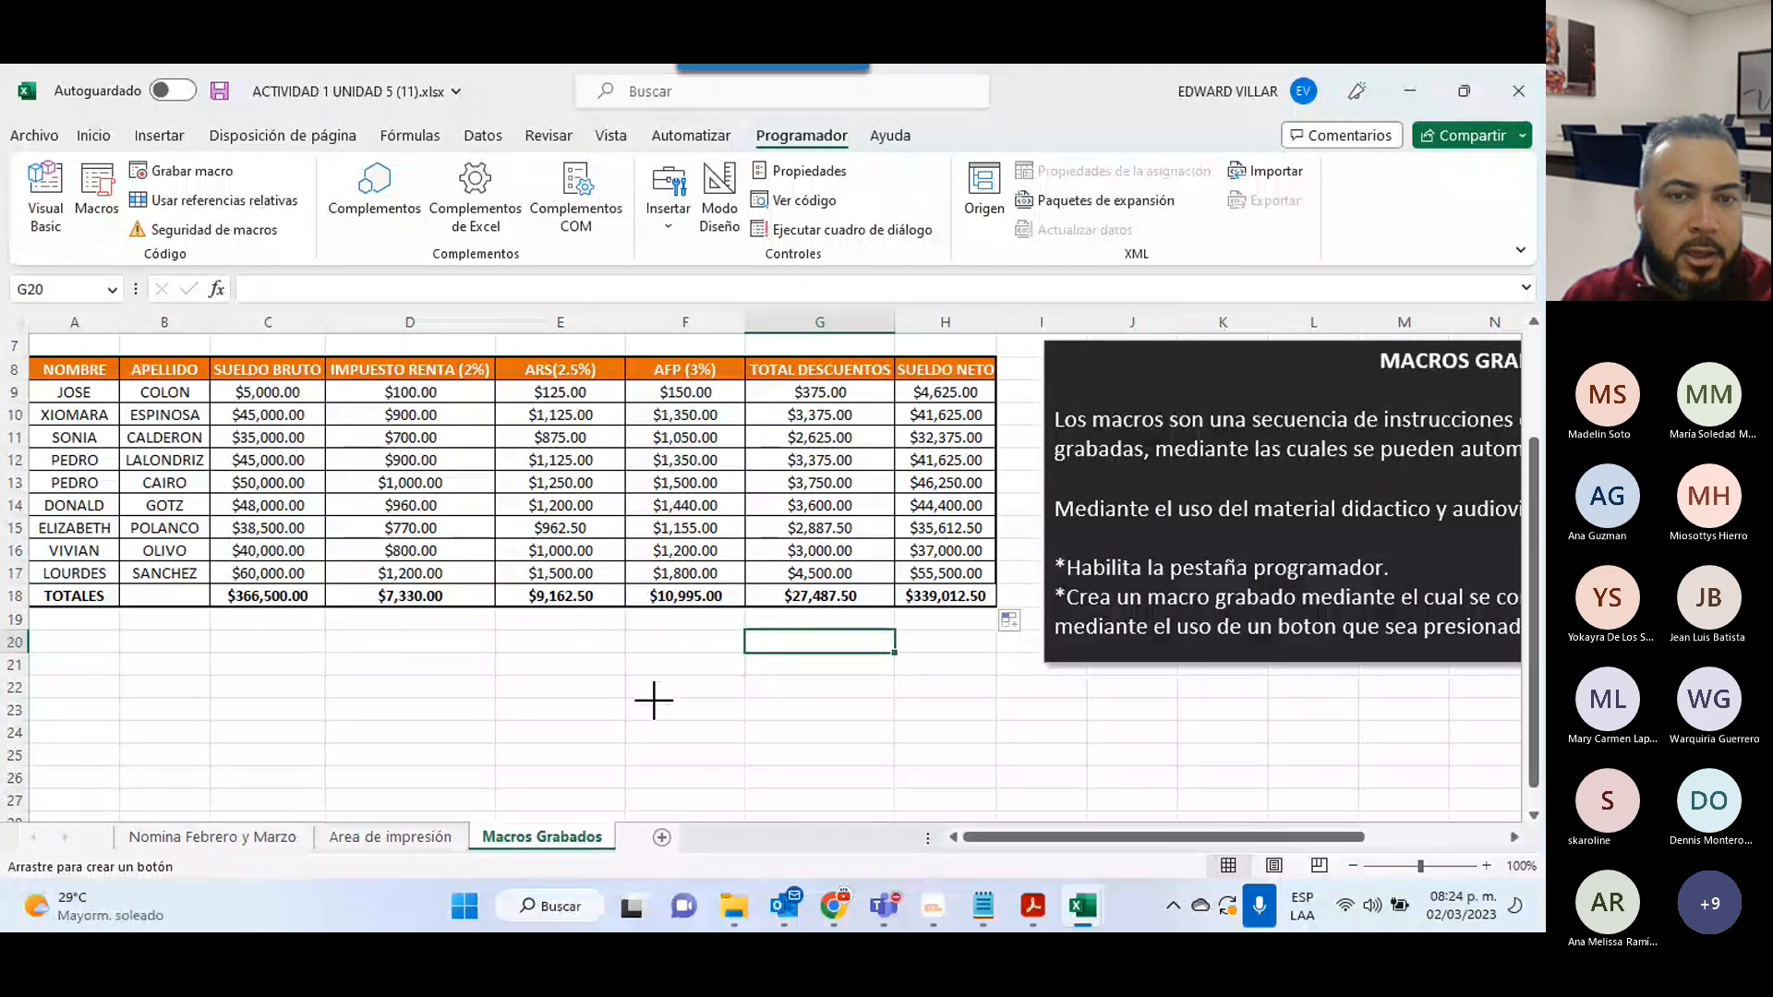
drag(324, 657, 625, 700)
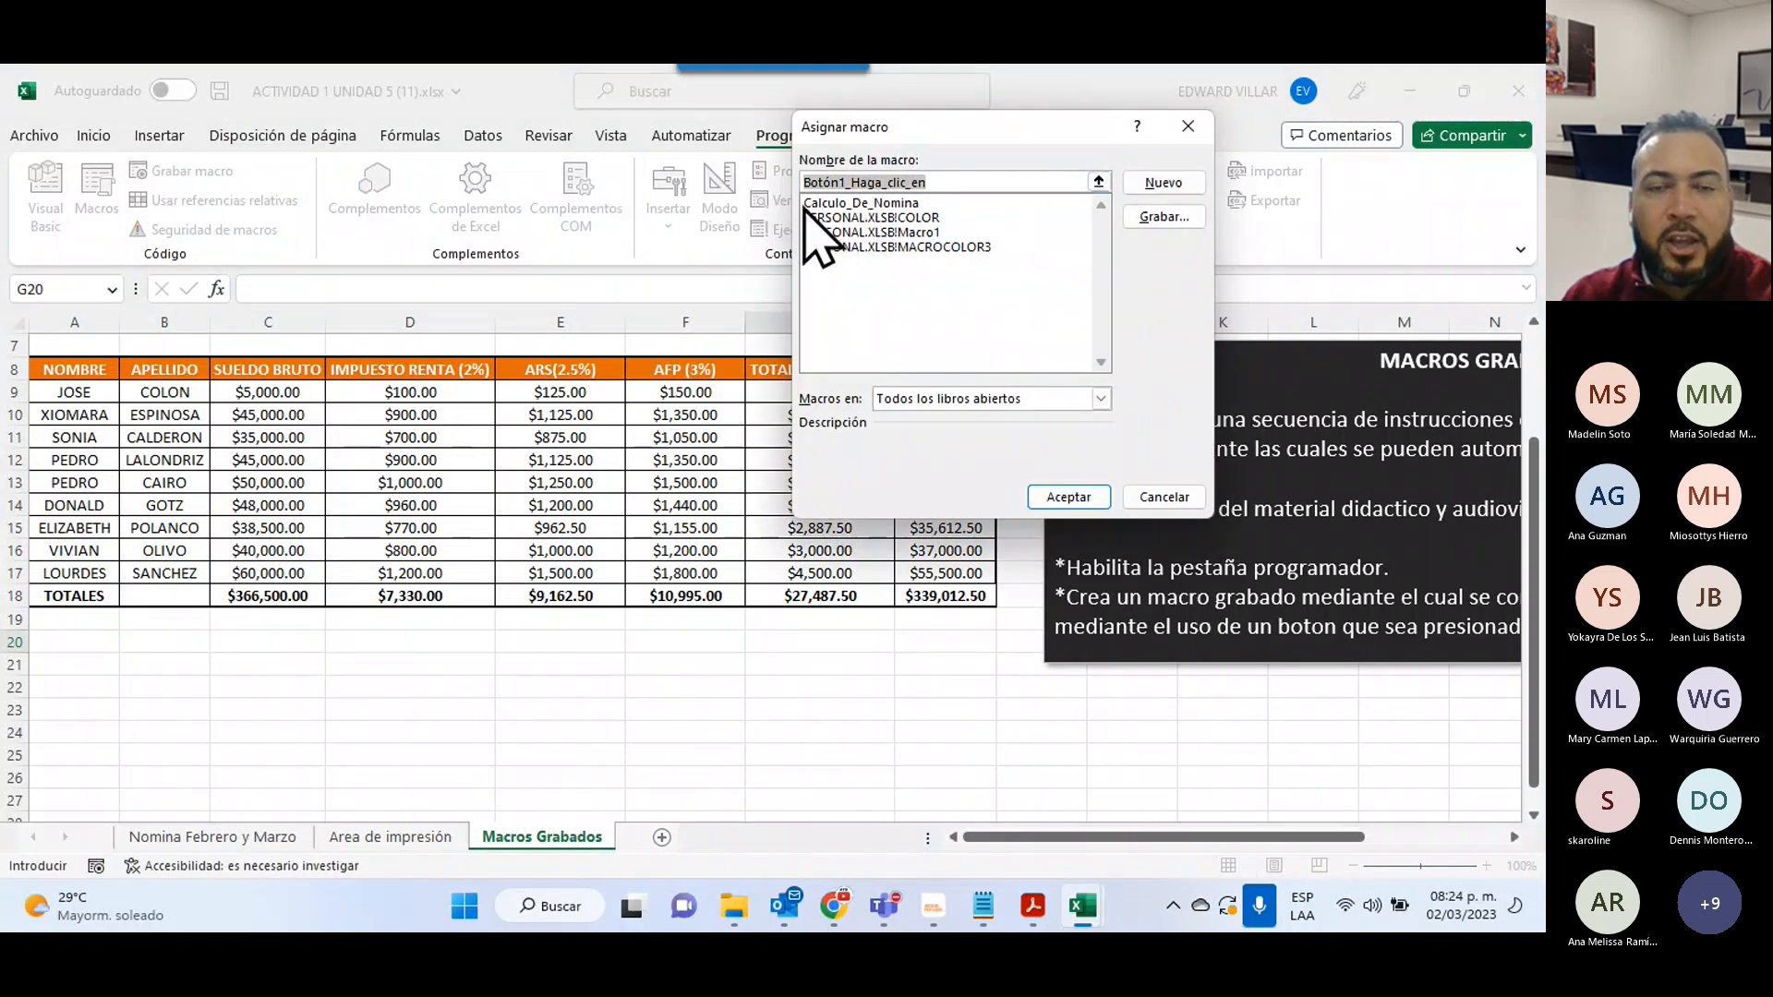
click(869, 203)
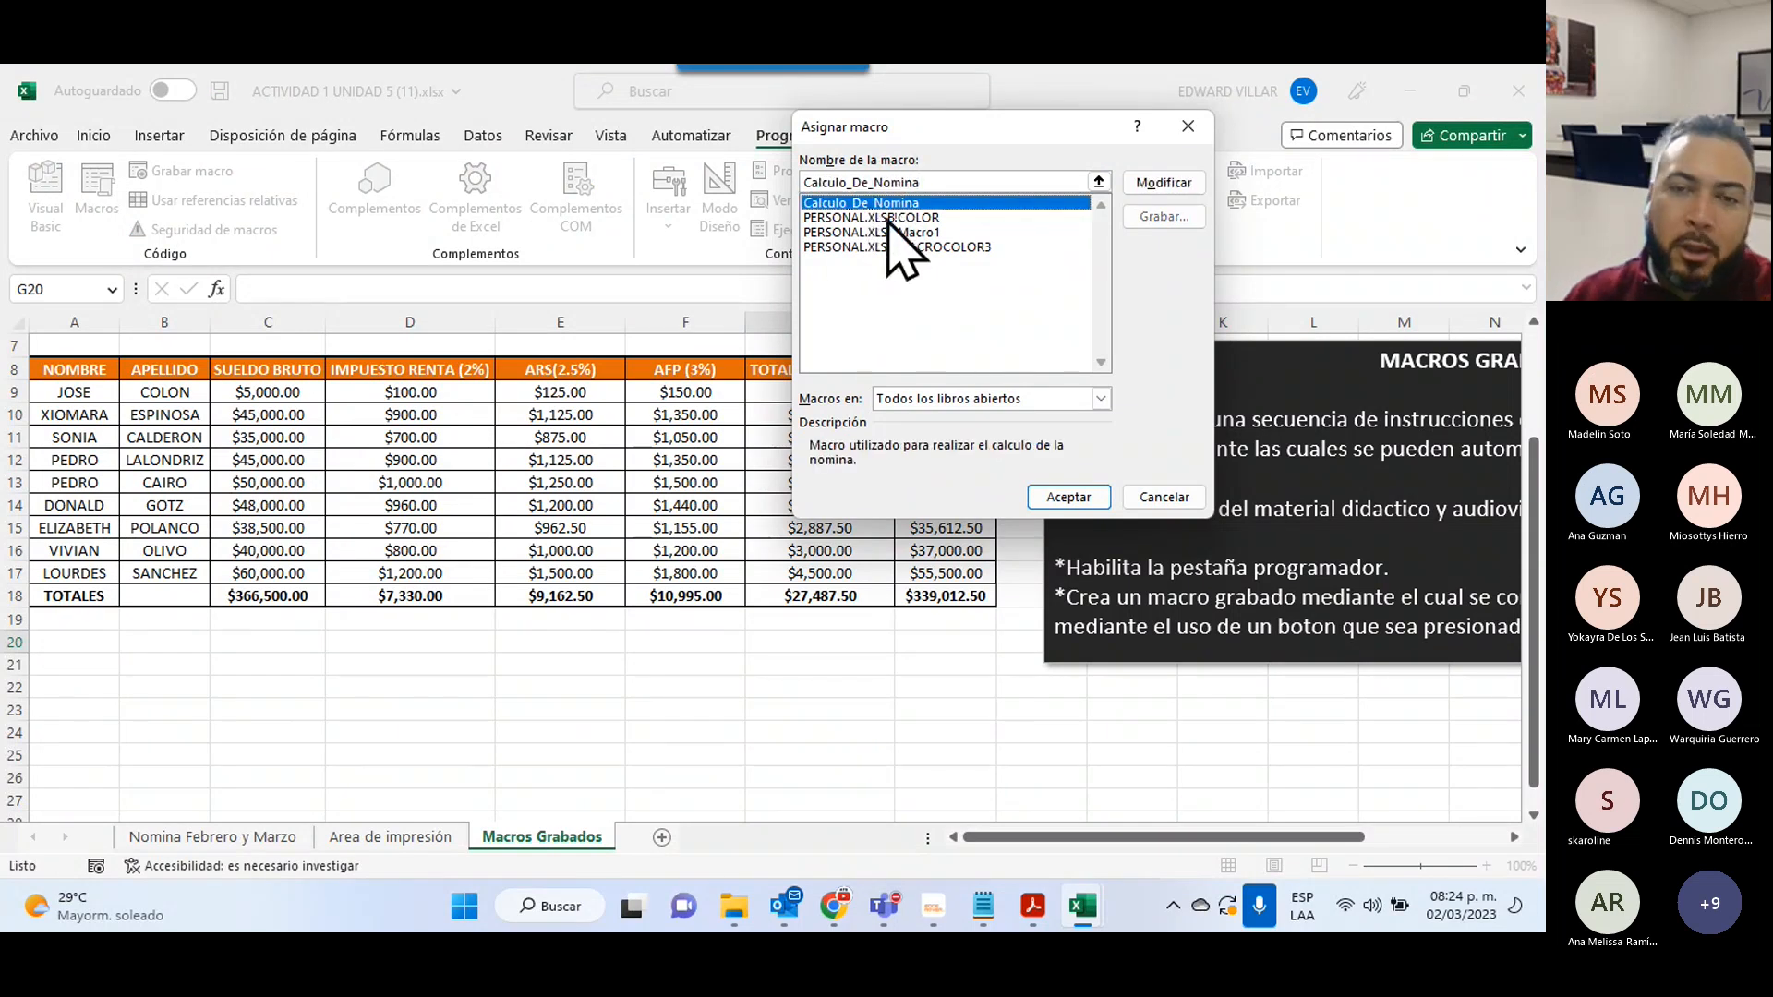
click(1074, 502)
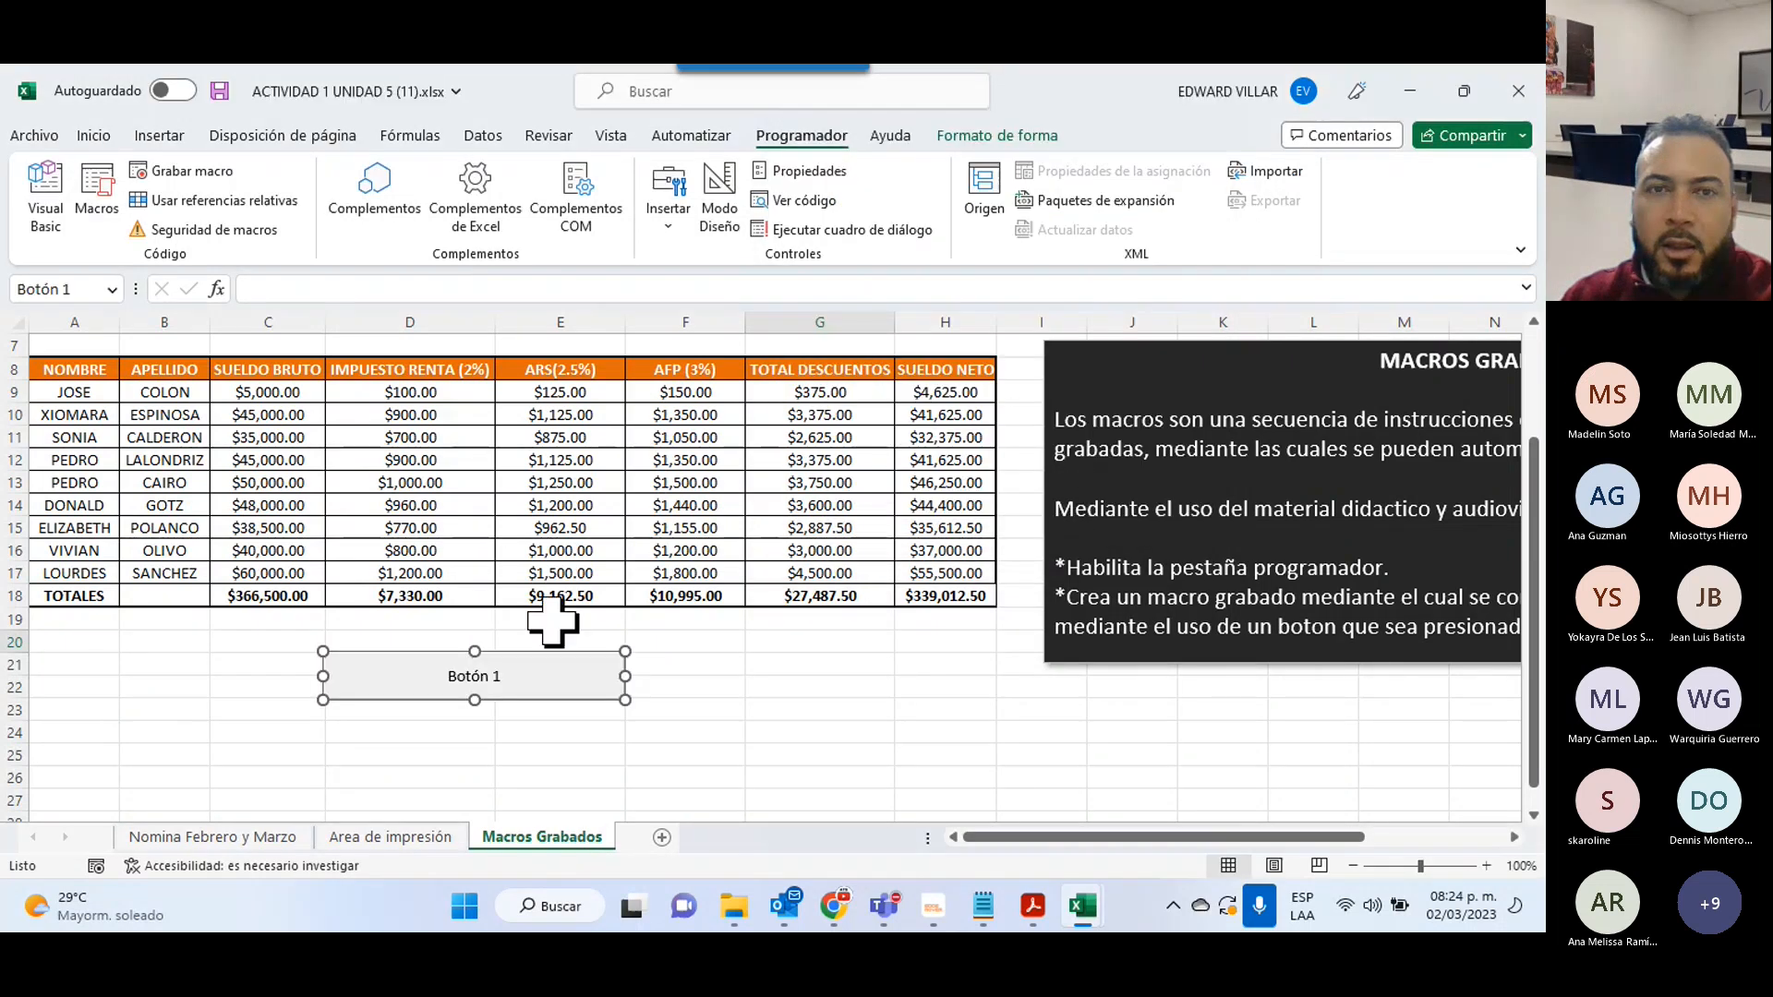
- Label the new button CALCULO DE NOMINA and turn off design mode
click(720, 217)
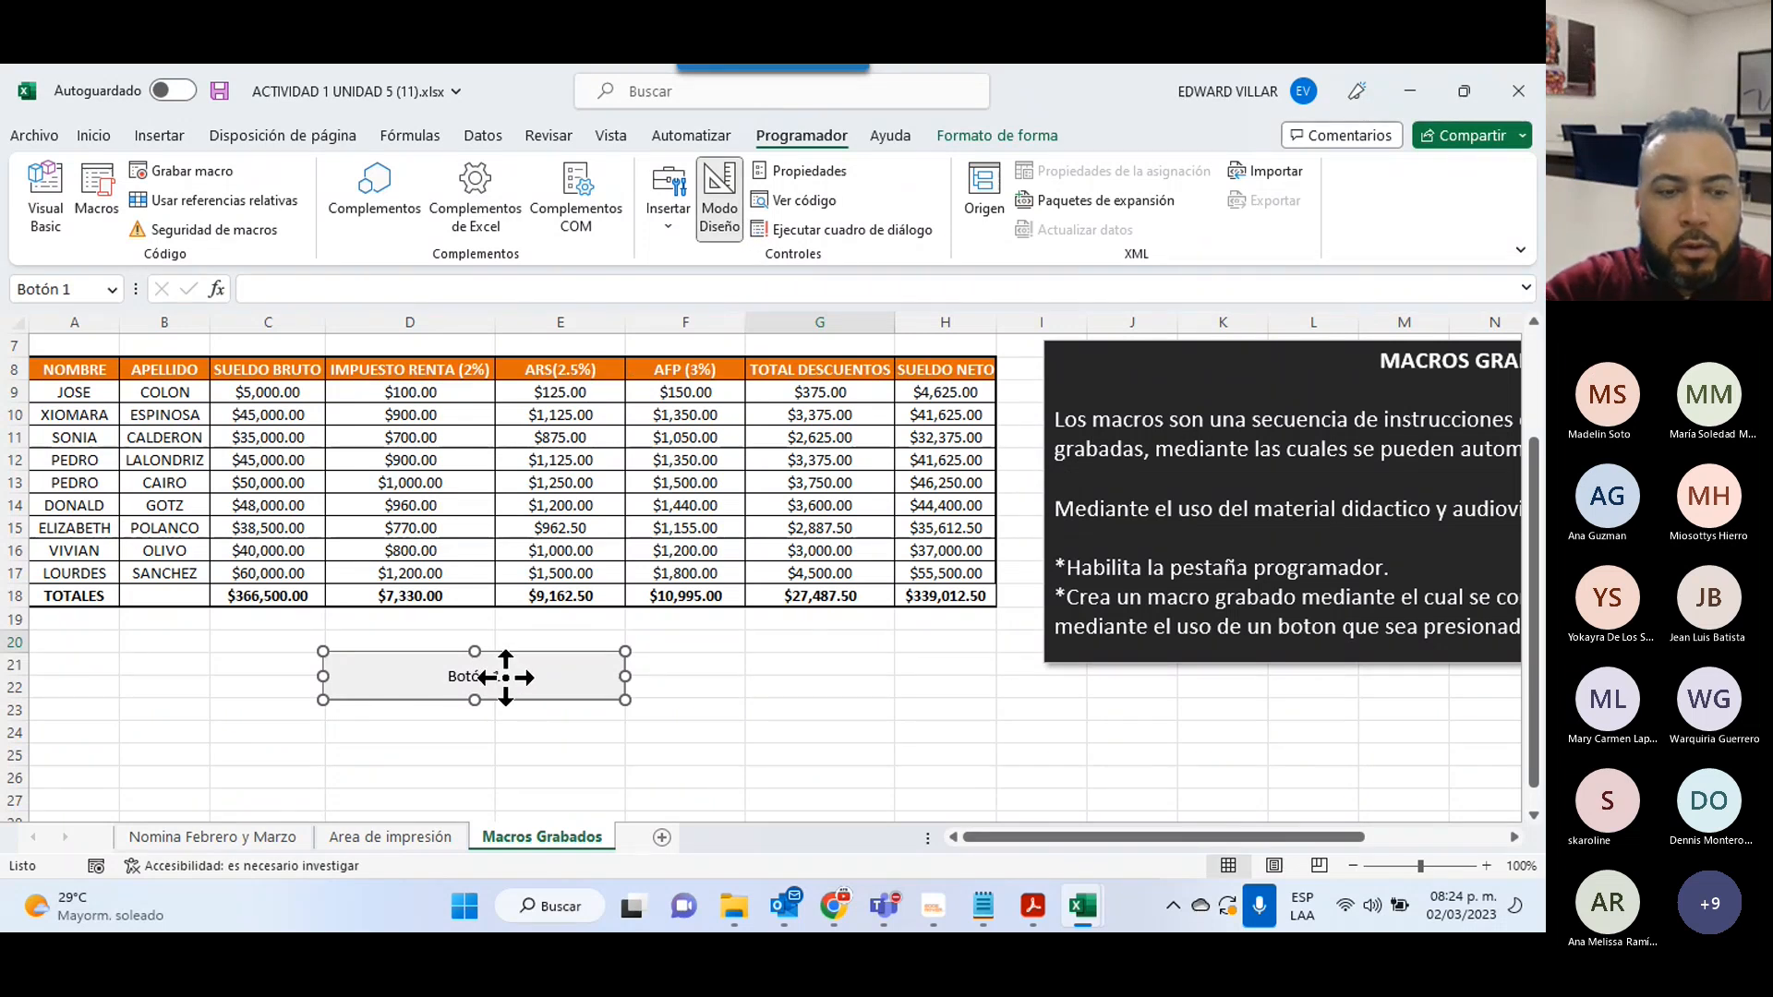
text(c)
key(BackSpace)
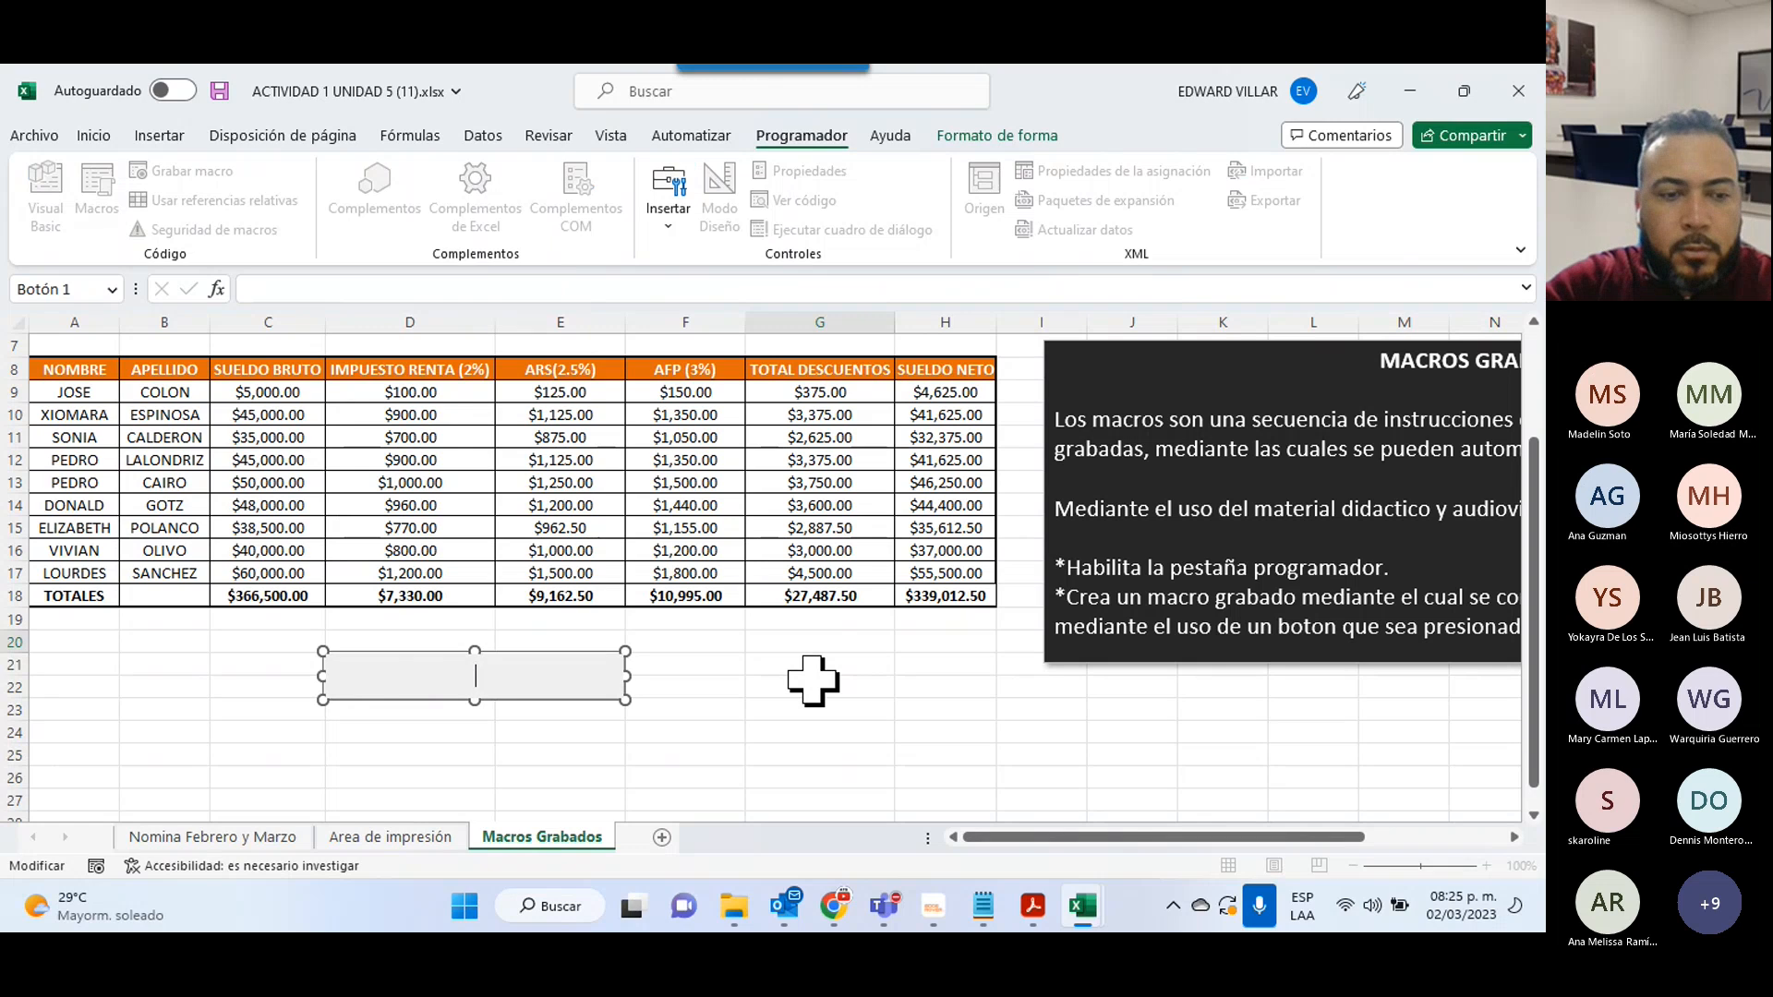
text(CA)
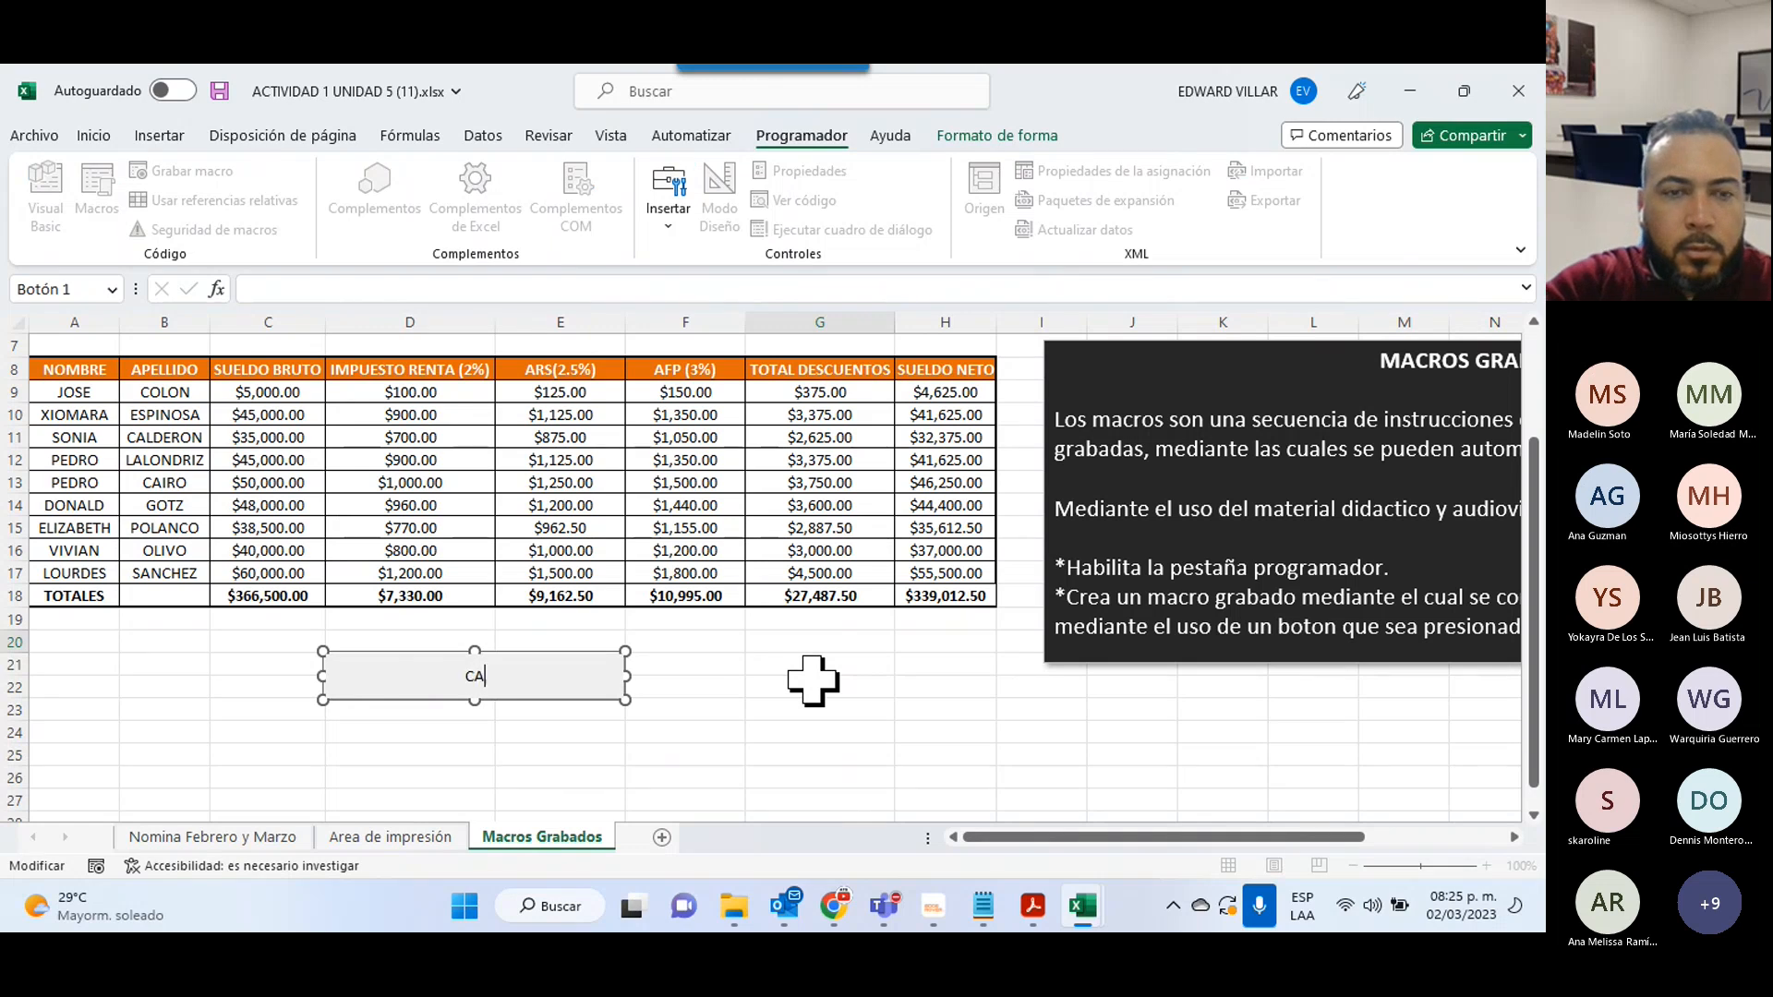
text(L)
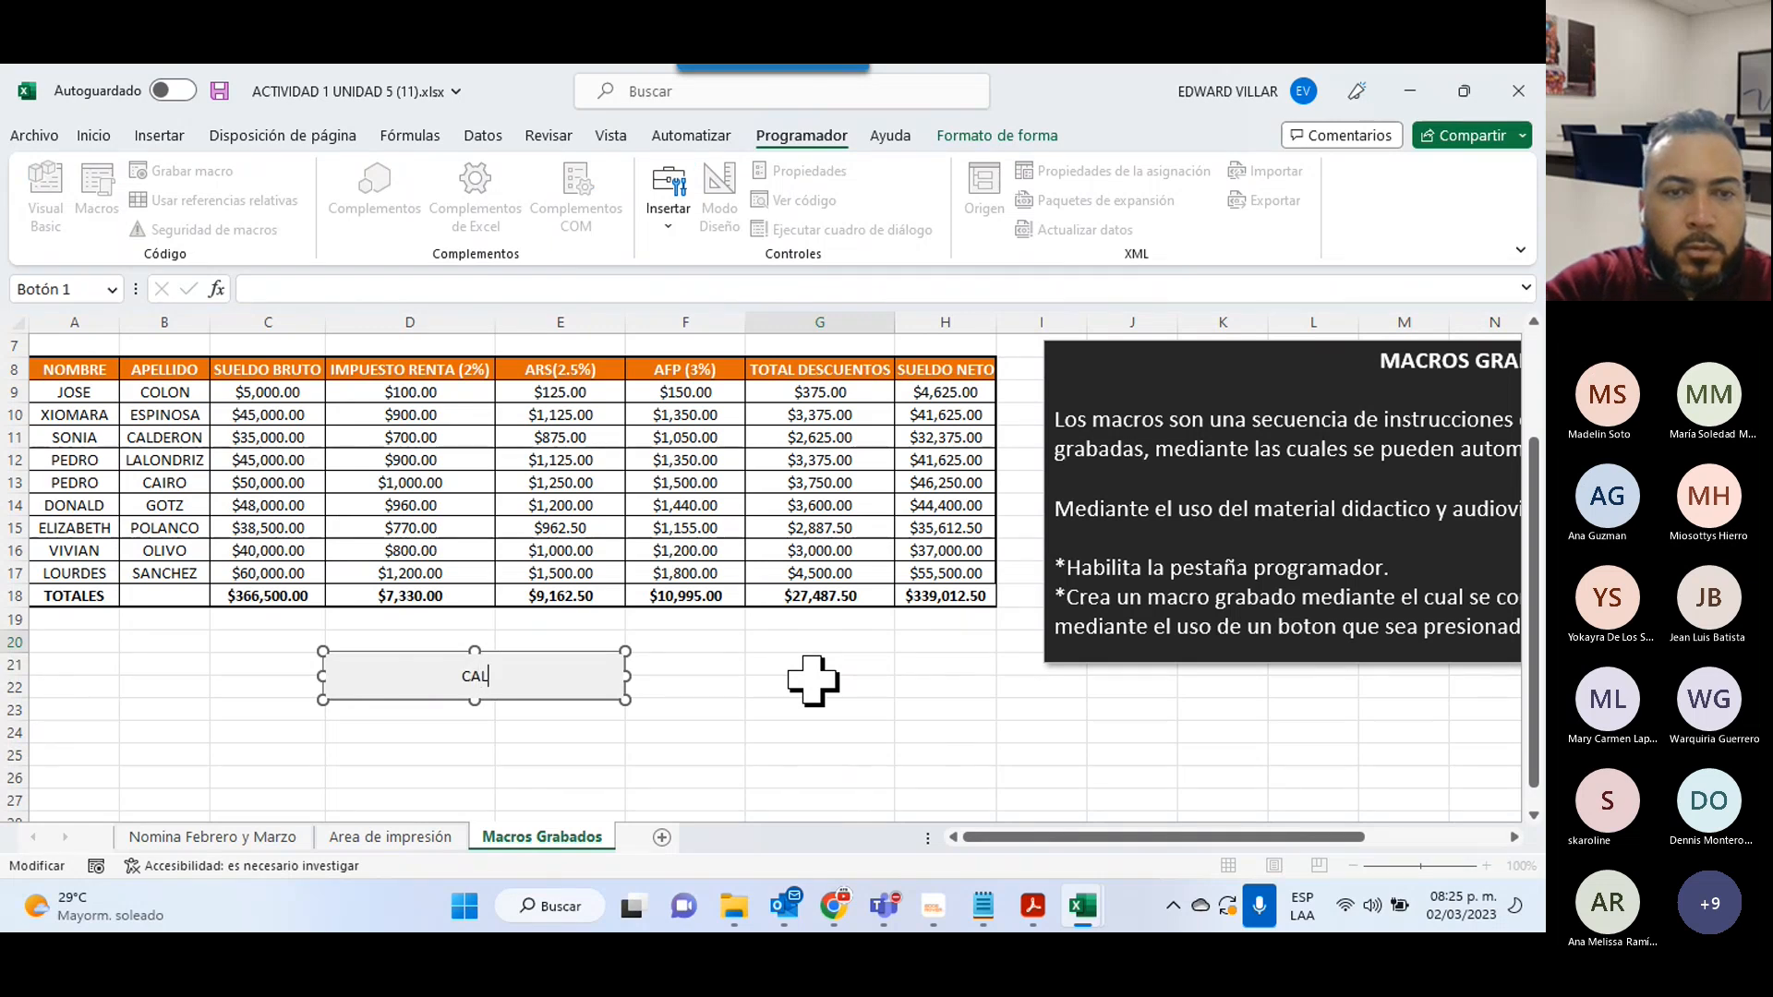
text(CULO DE NOMINA)
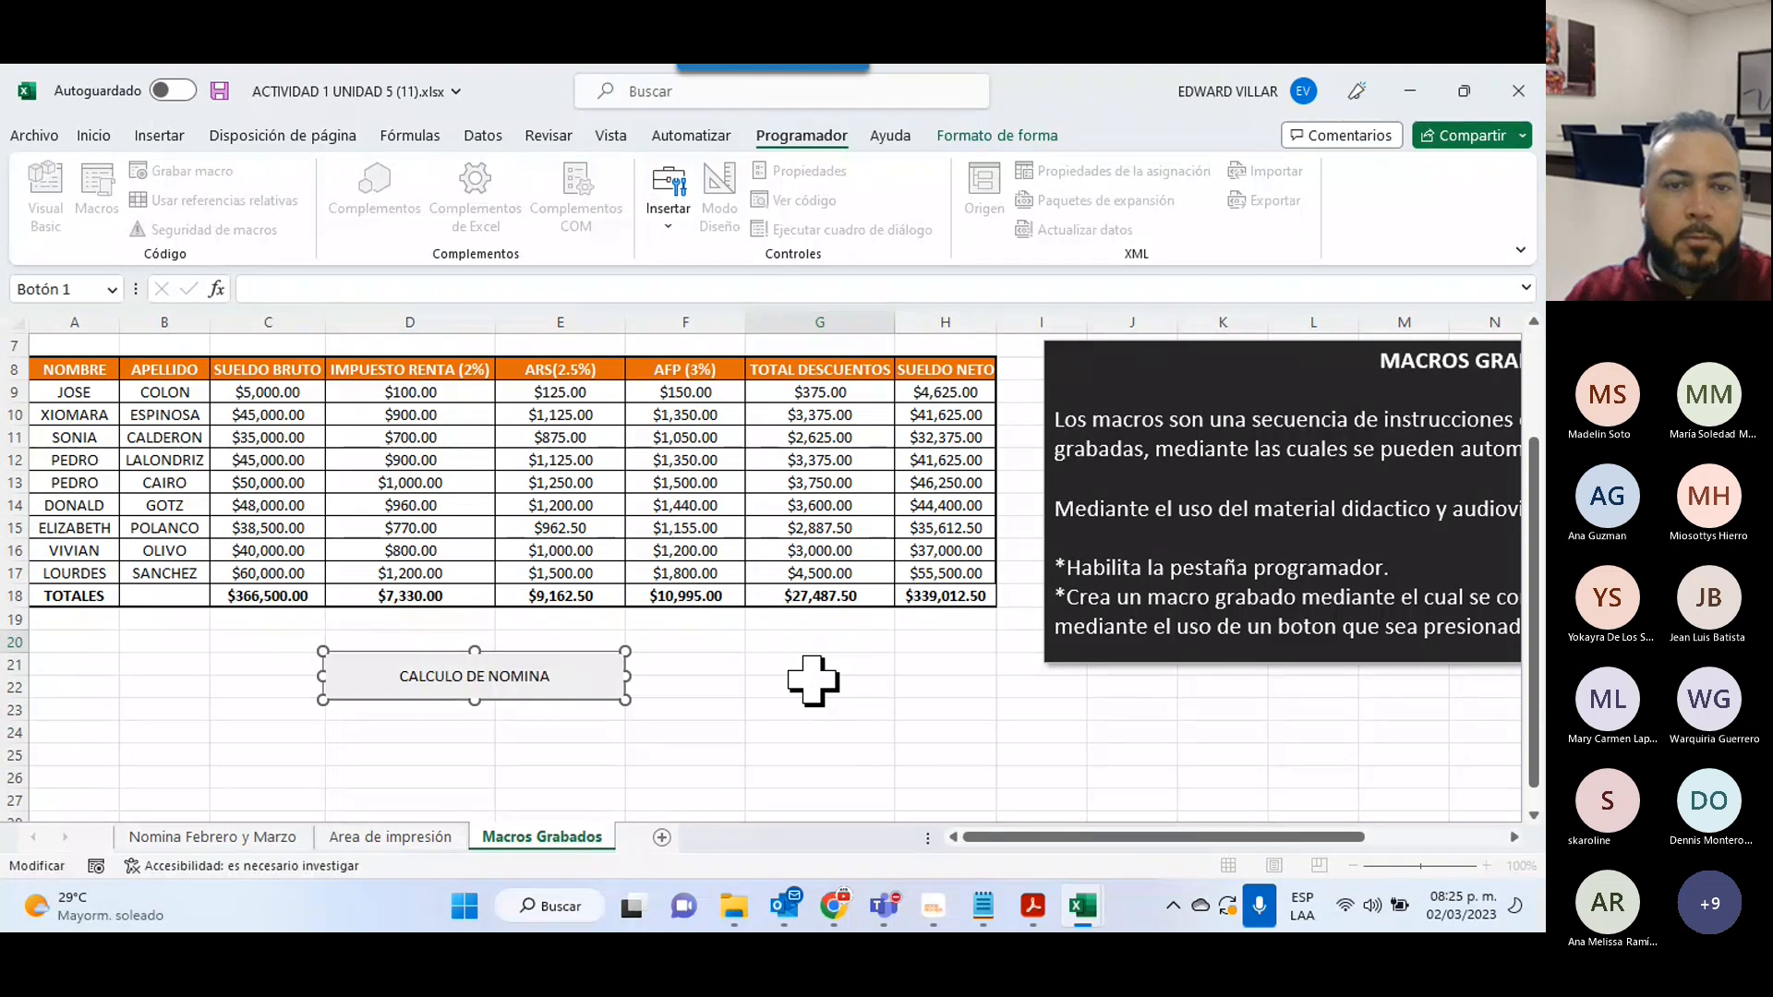
click(812, 681)
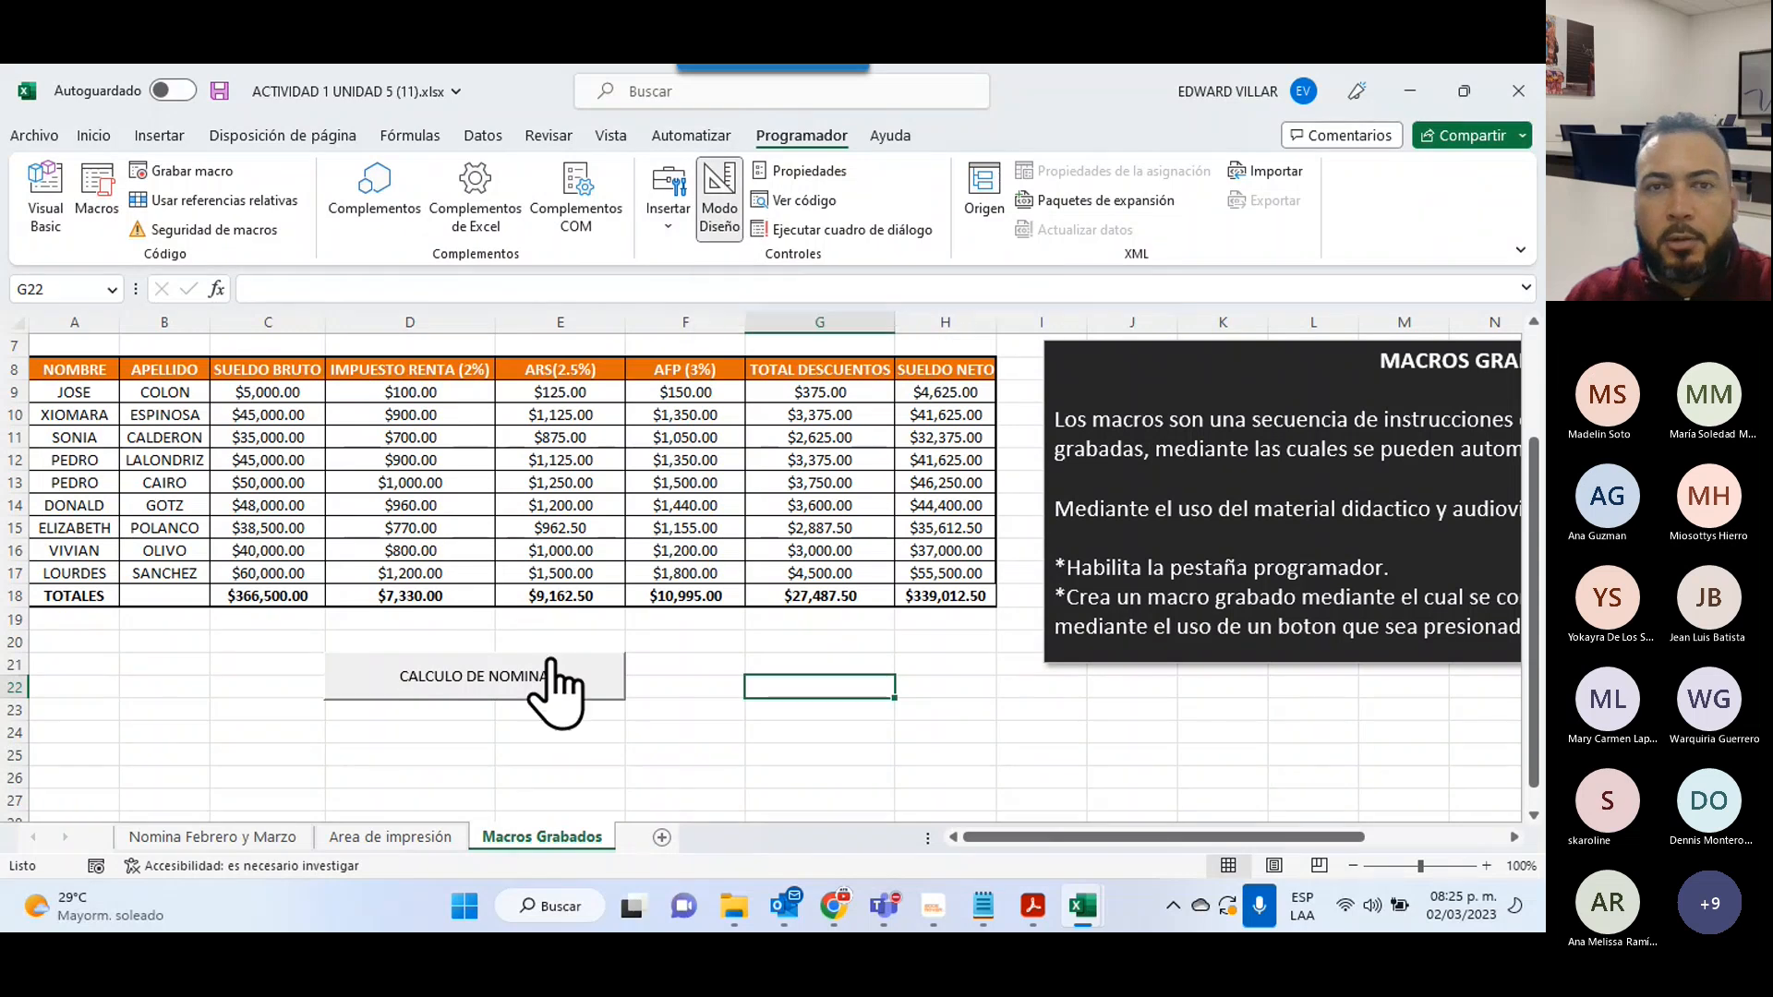
click(725, 194)
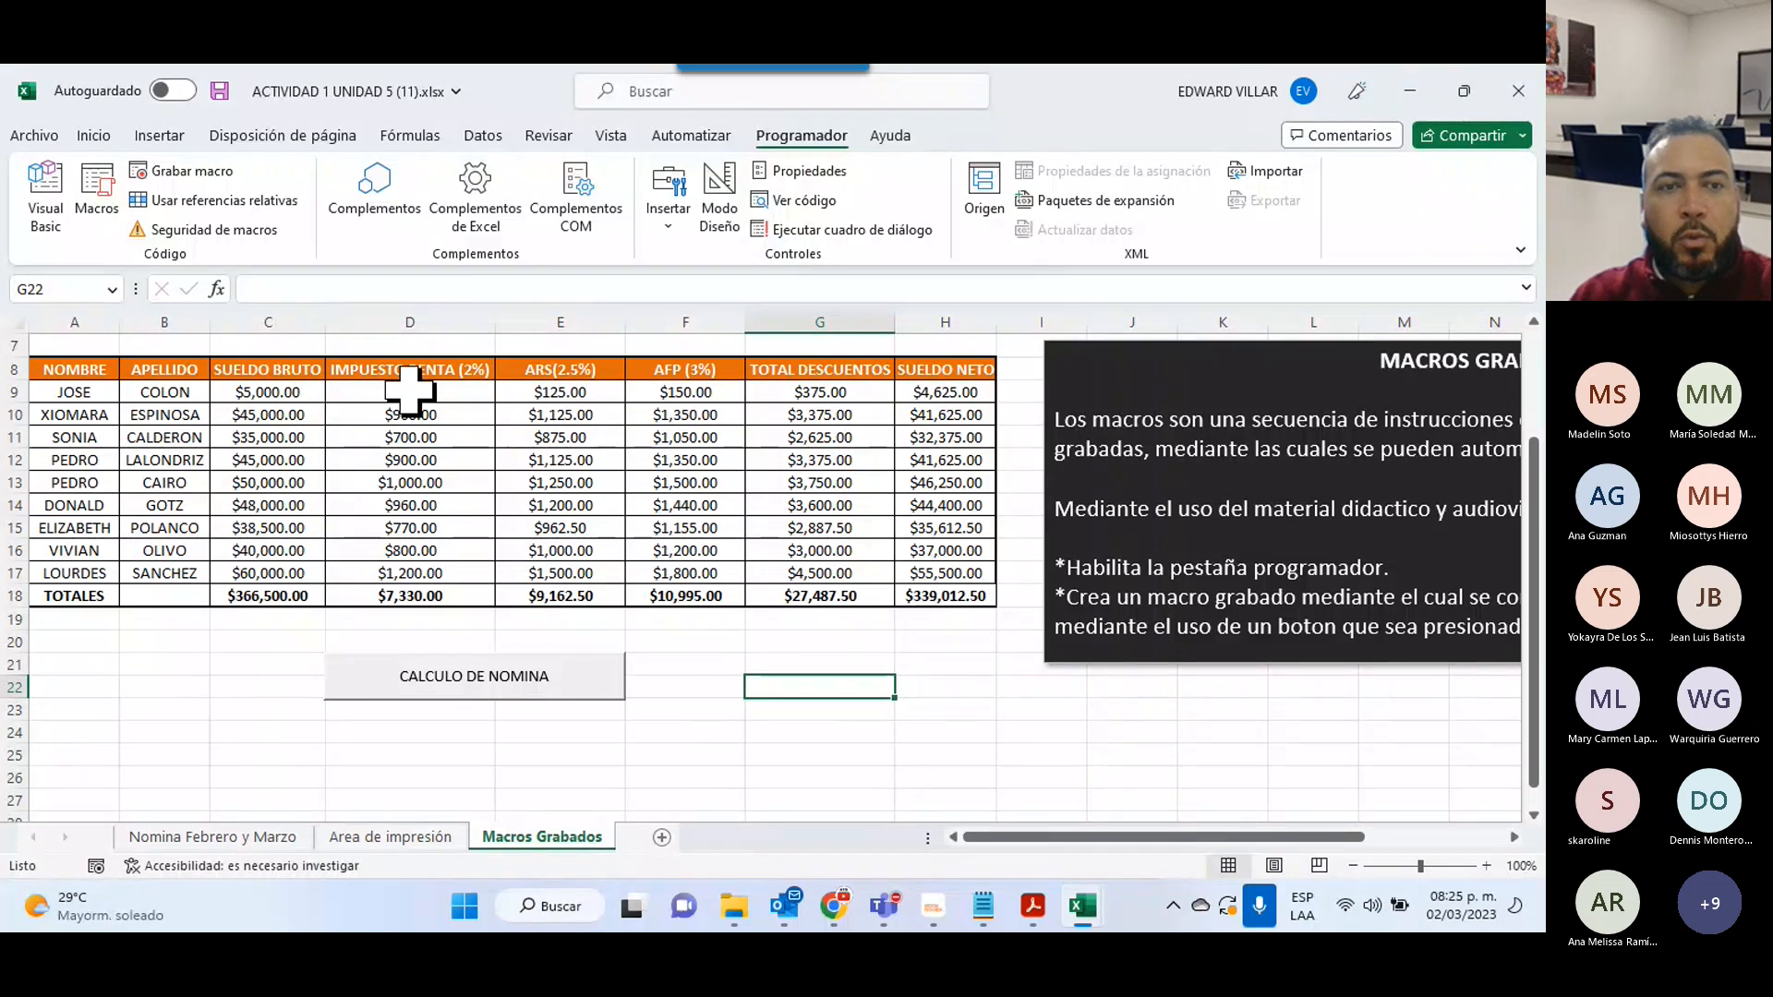
- Clear the calculated deductions, net salaries and totals in D9:H18 and the gross salary total in C18
drag(395, 397, 955, 595)
key(Delete)
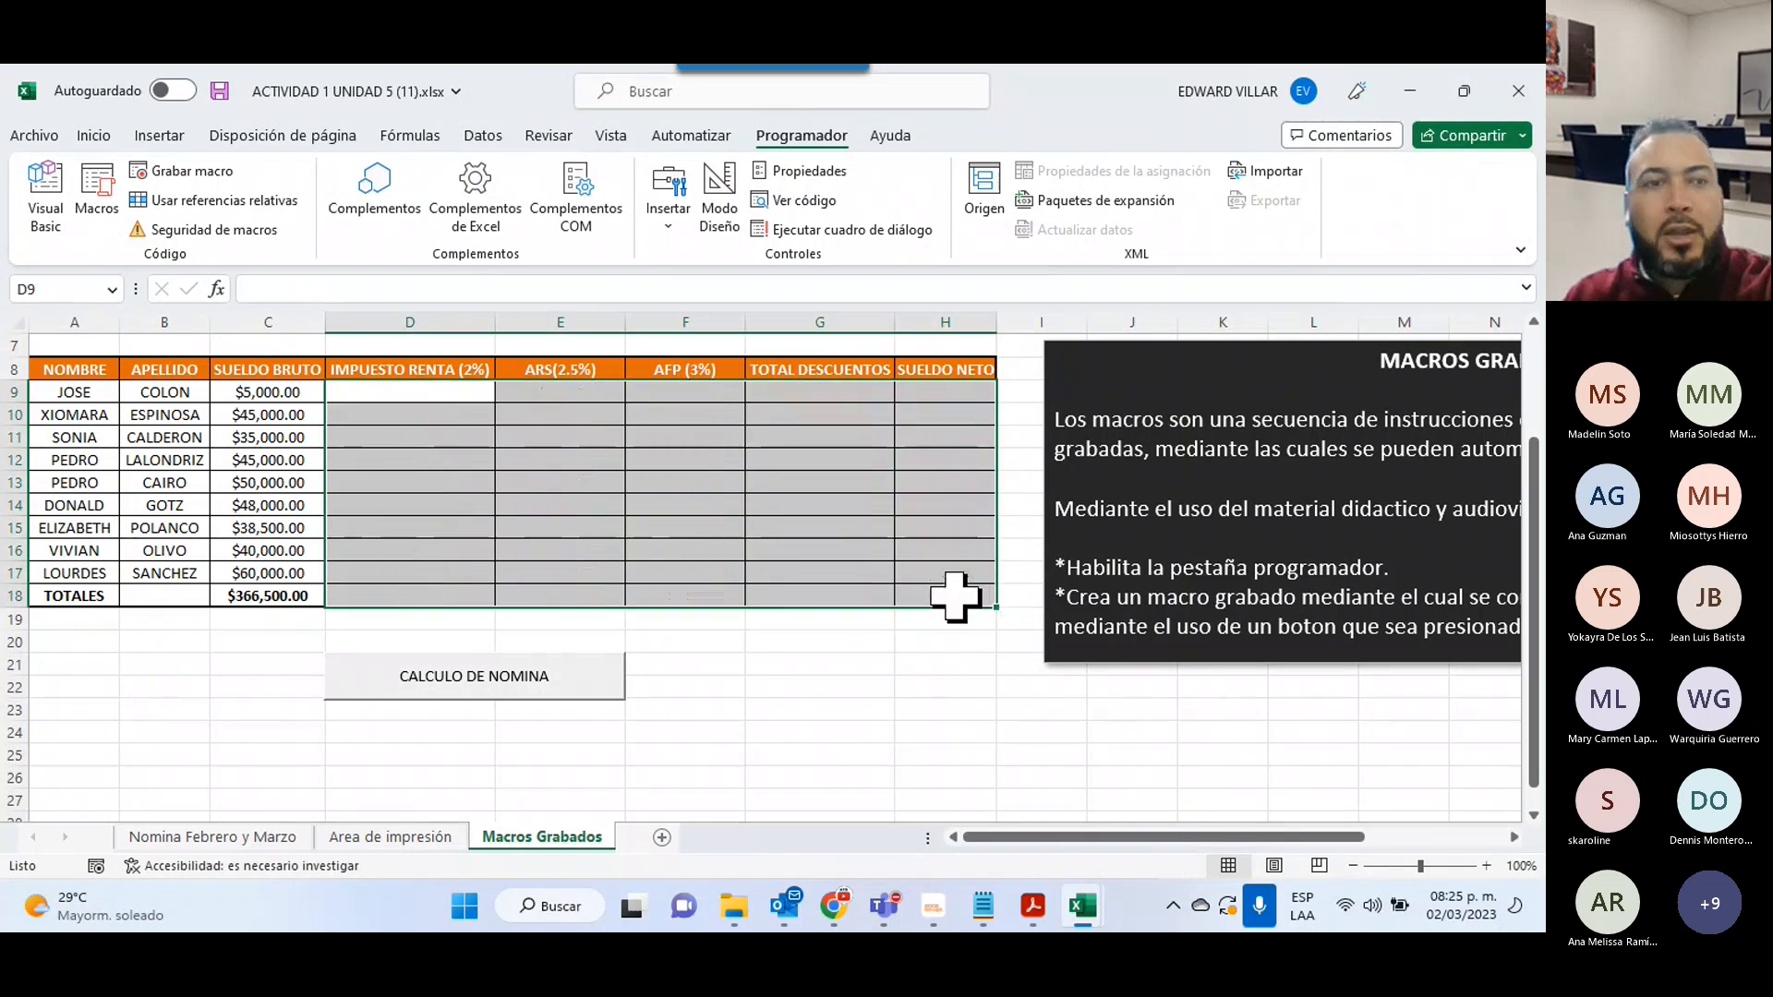
click(250, 600)
key(Delete)
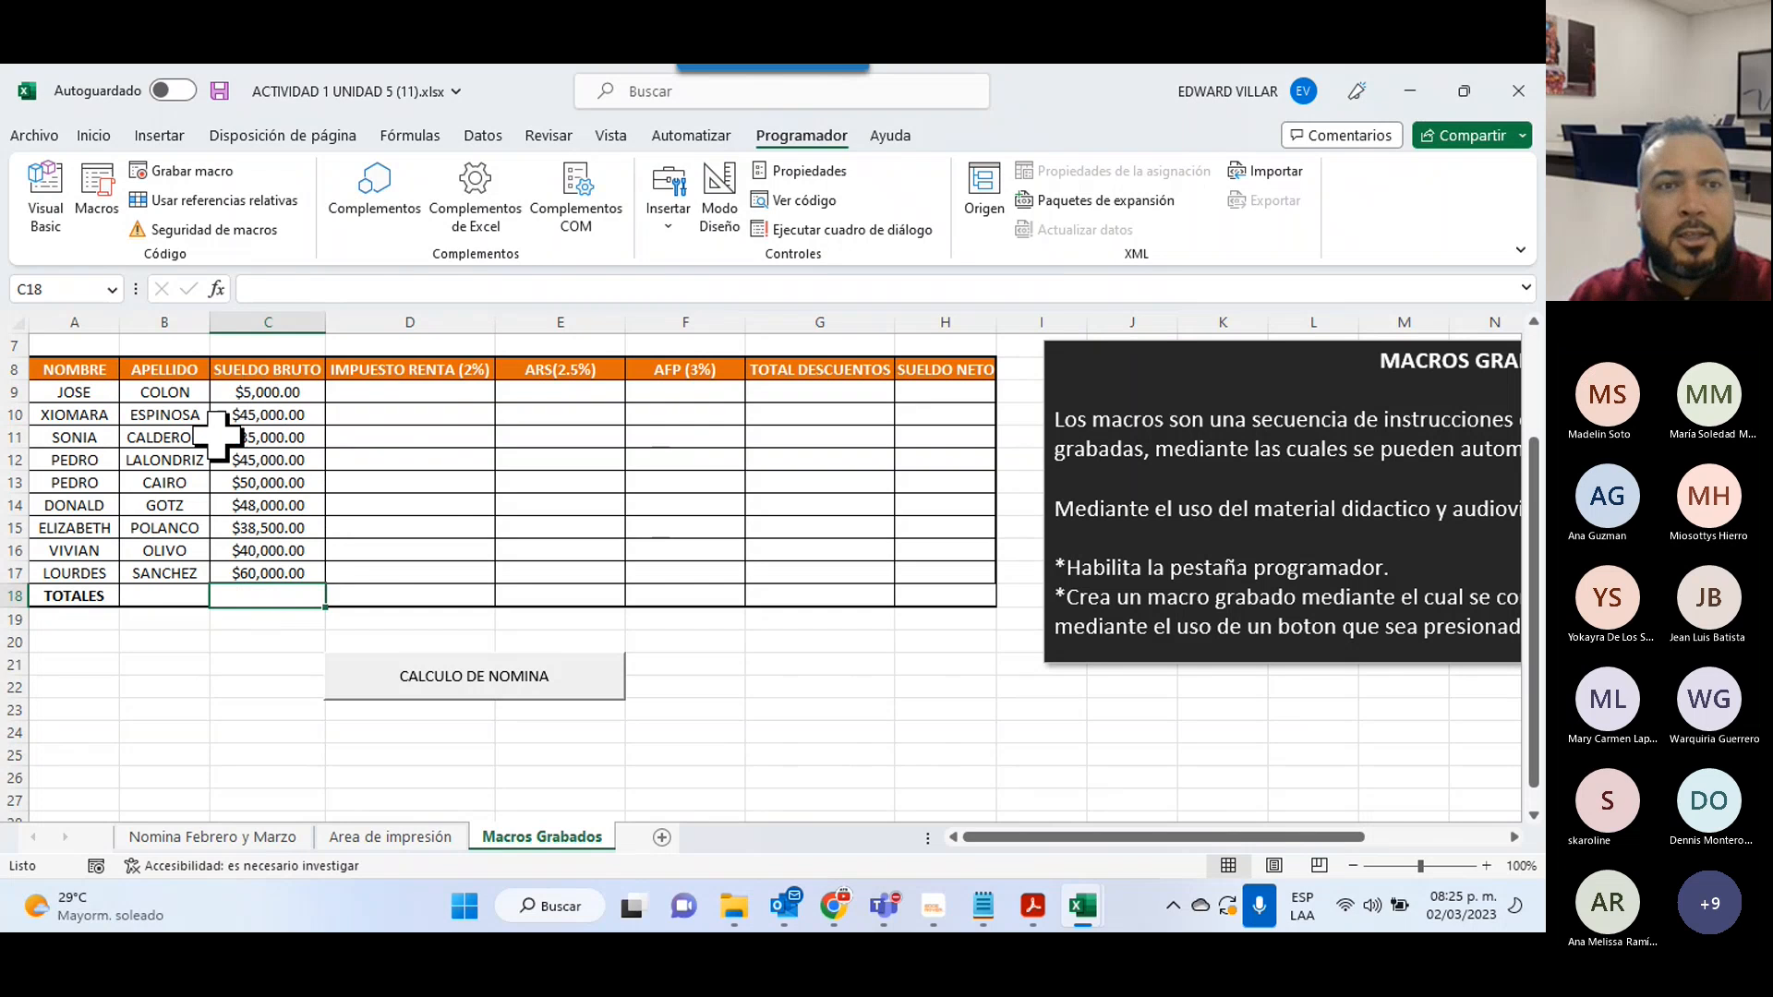
- Set the first employee's gross salary in C9 to 50000
click(239, 399)
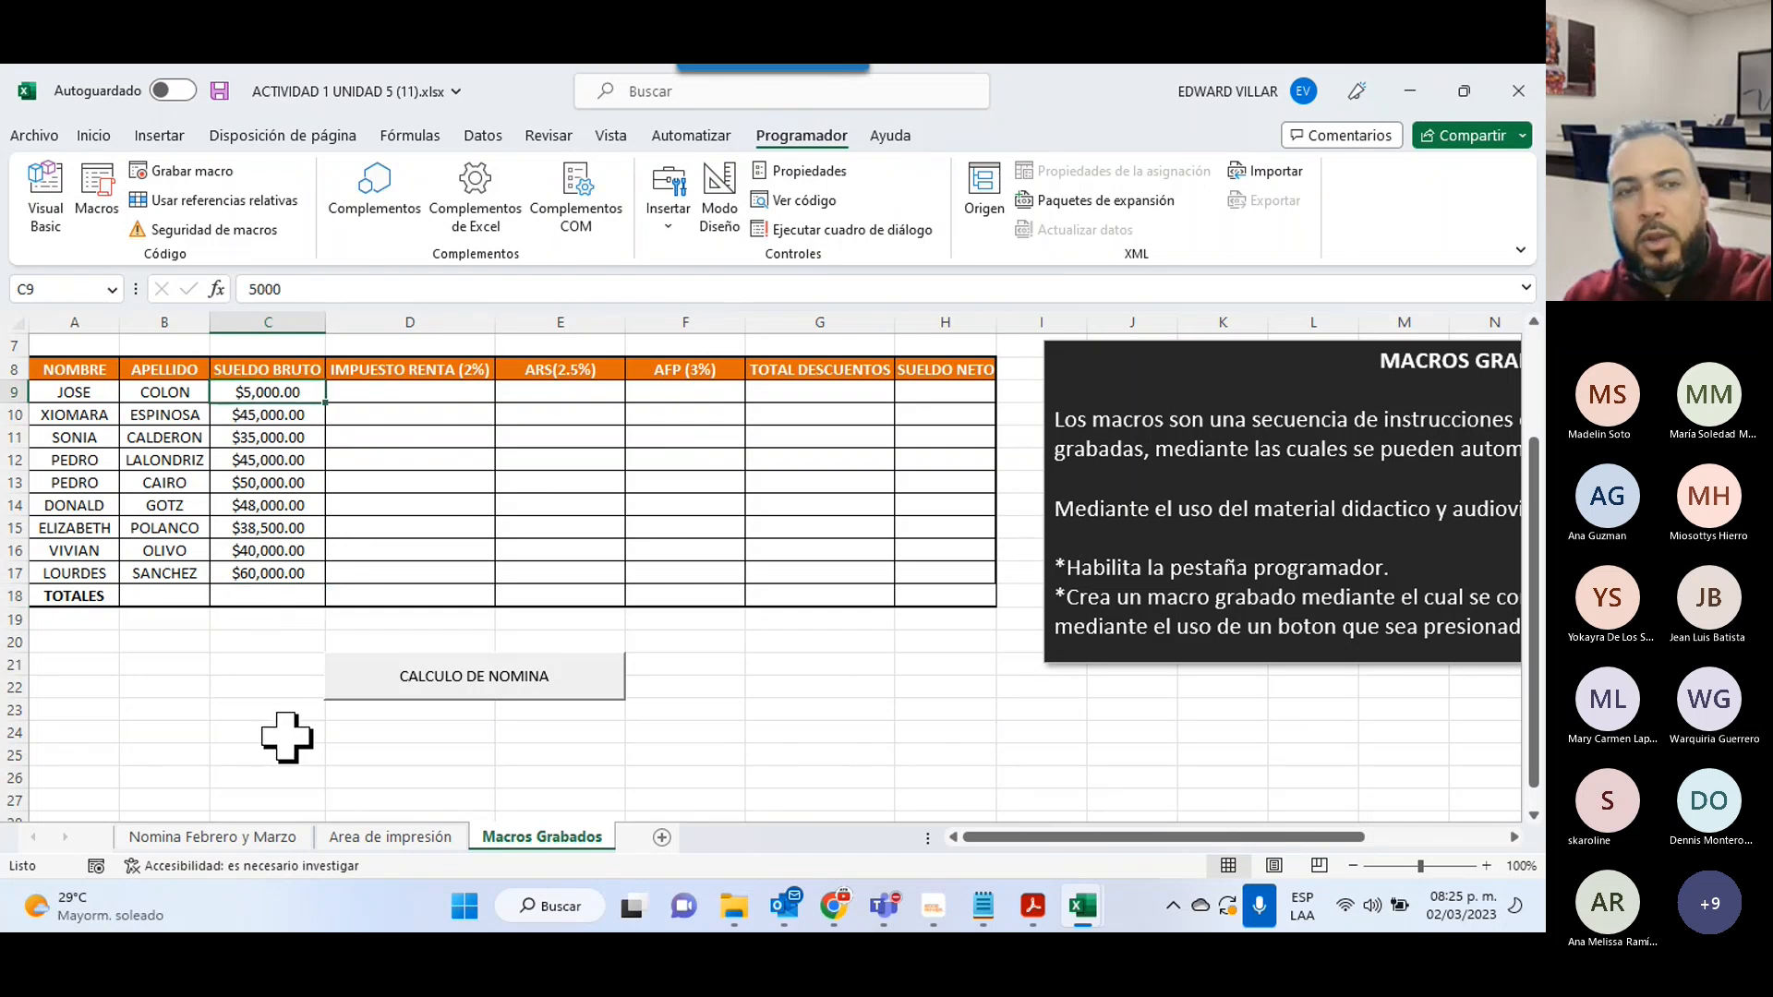
text(50,000)
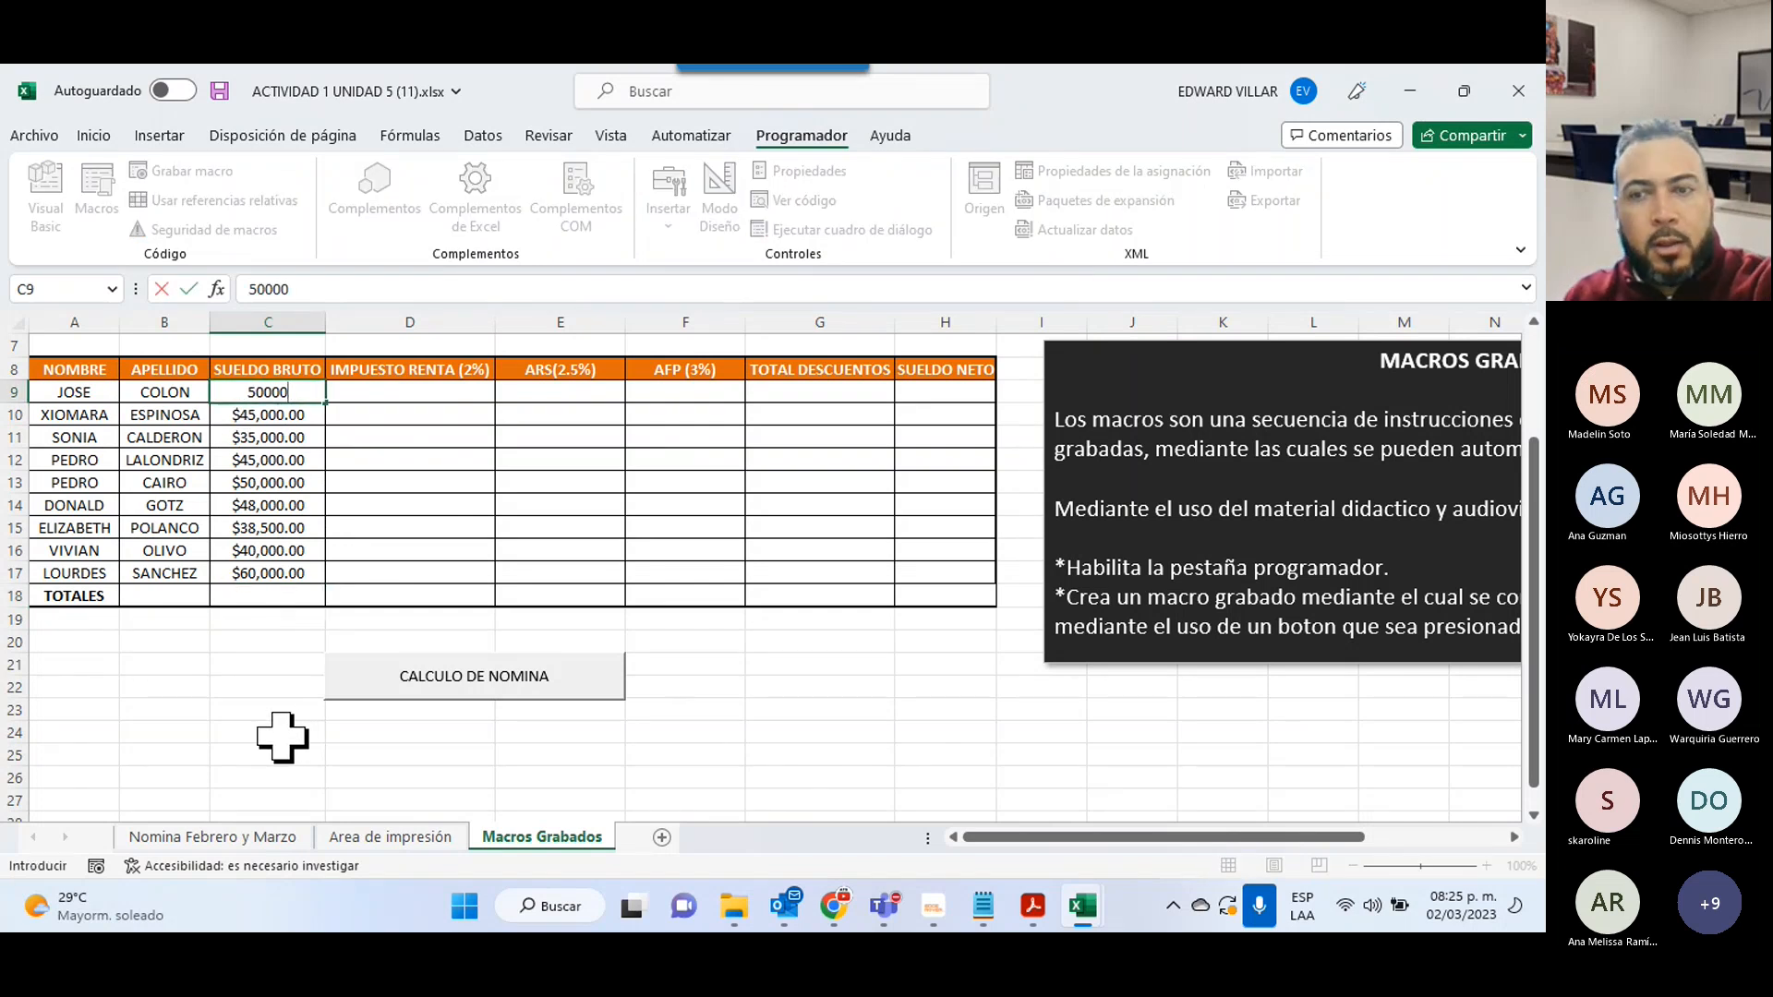
key(Return)
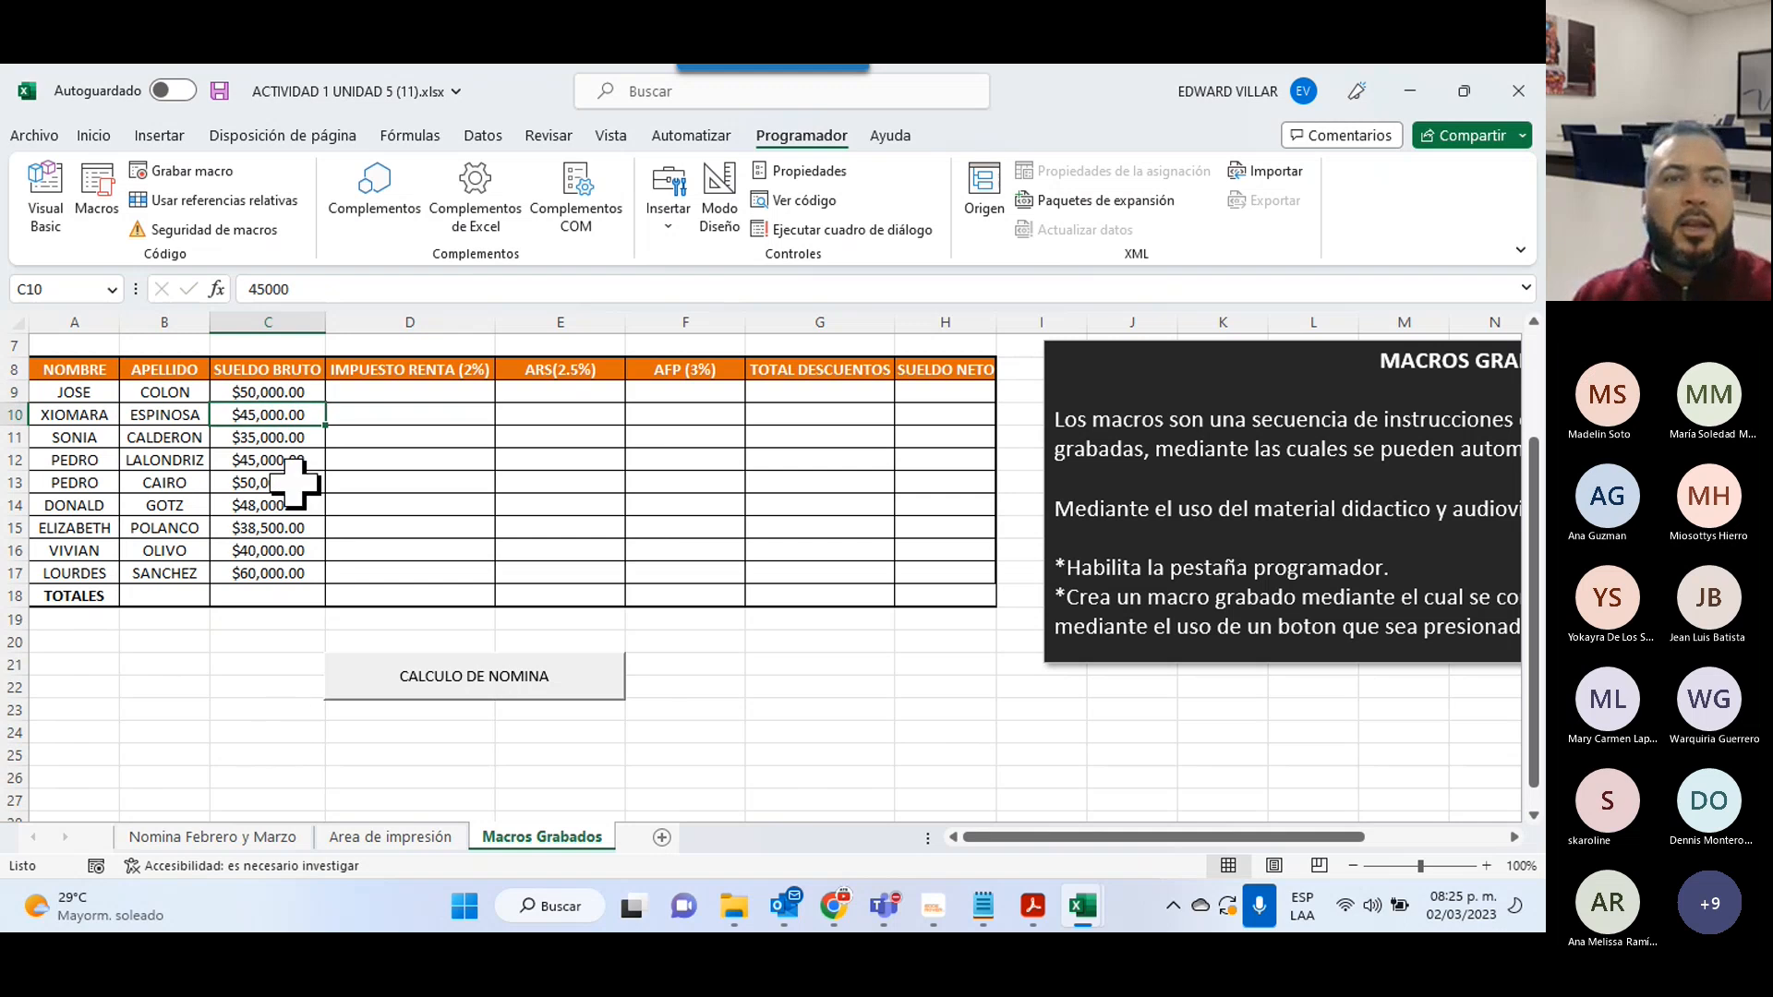
- Run the payroll macro with the CALCULO DE NOMINA button and review the refilled table
click(354, 395)
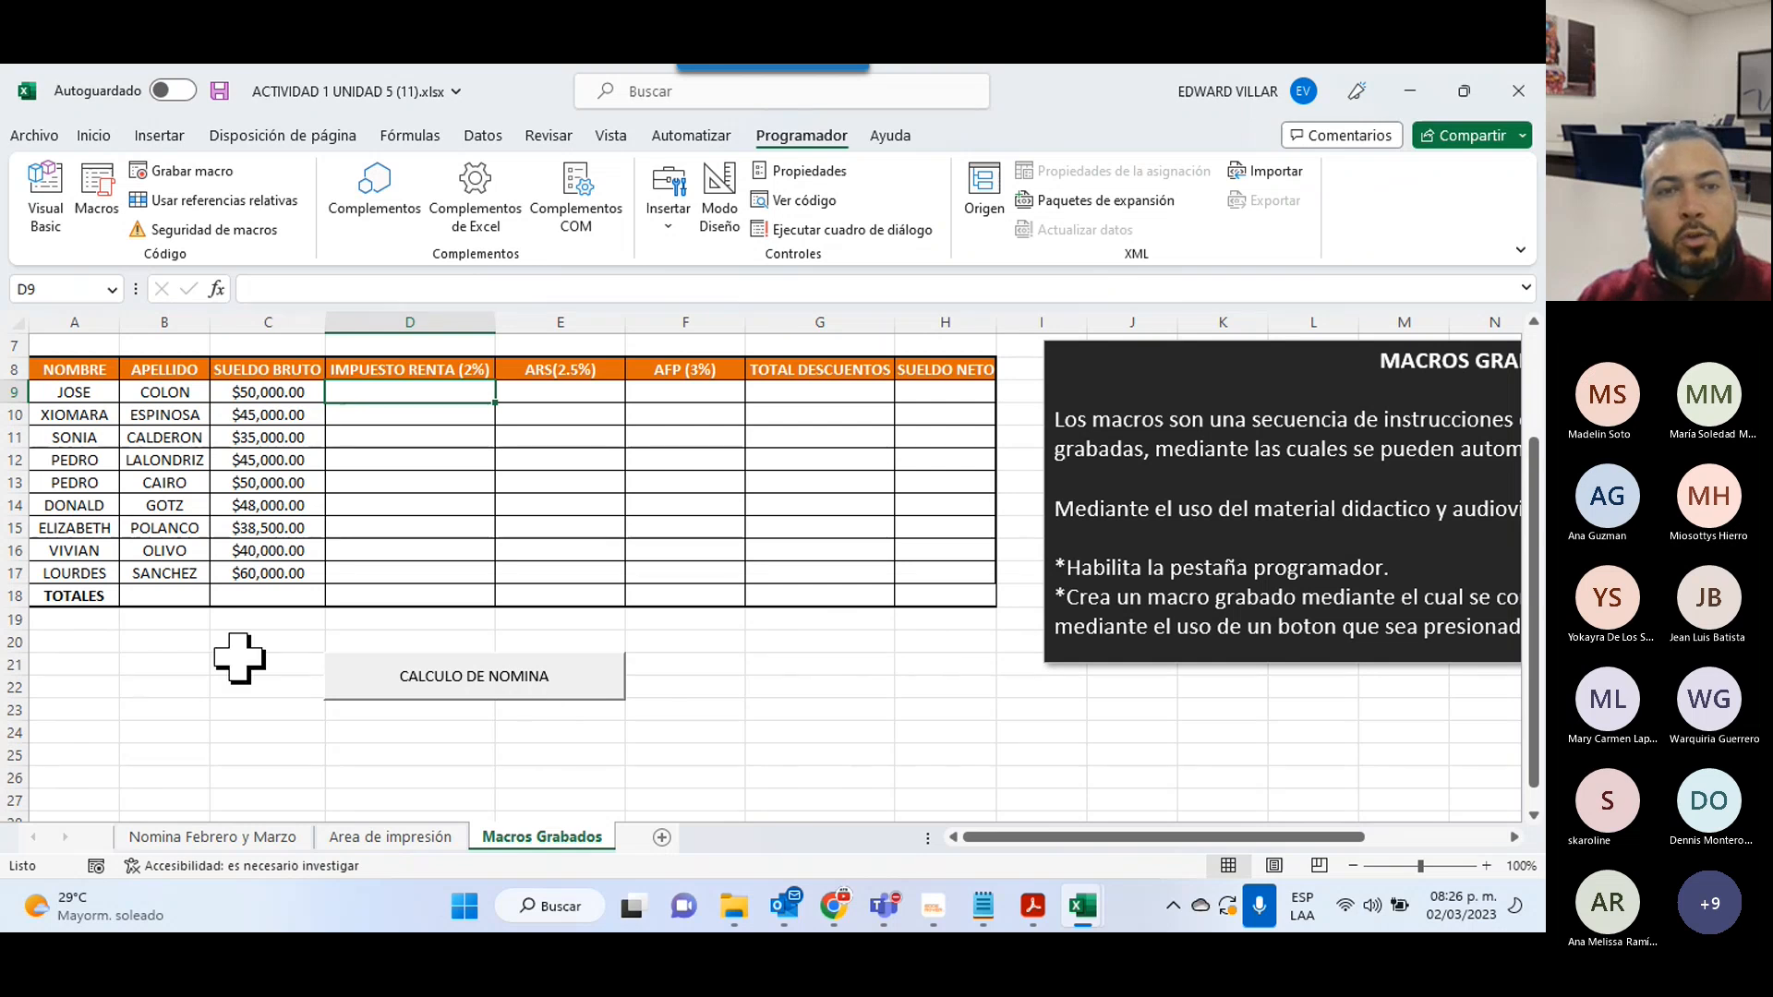
click(440, 679)
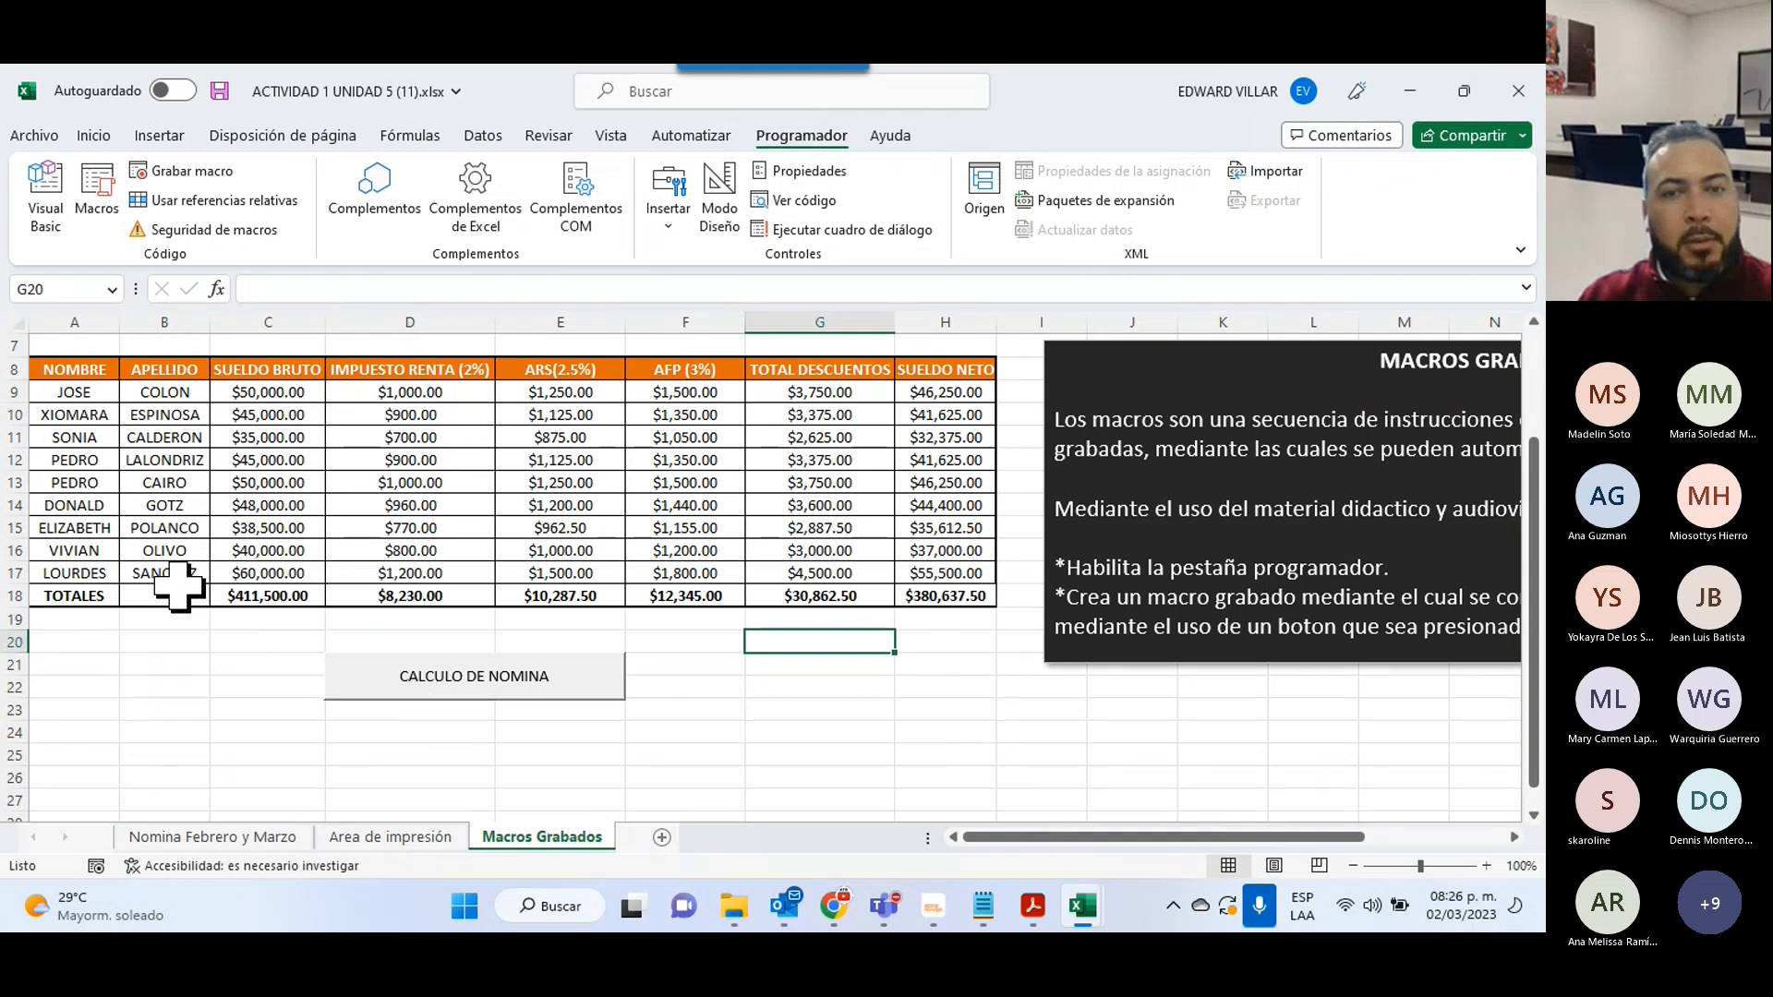
scroll(906, 618, up, 2)
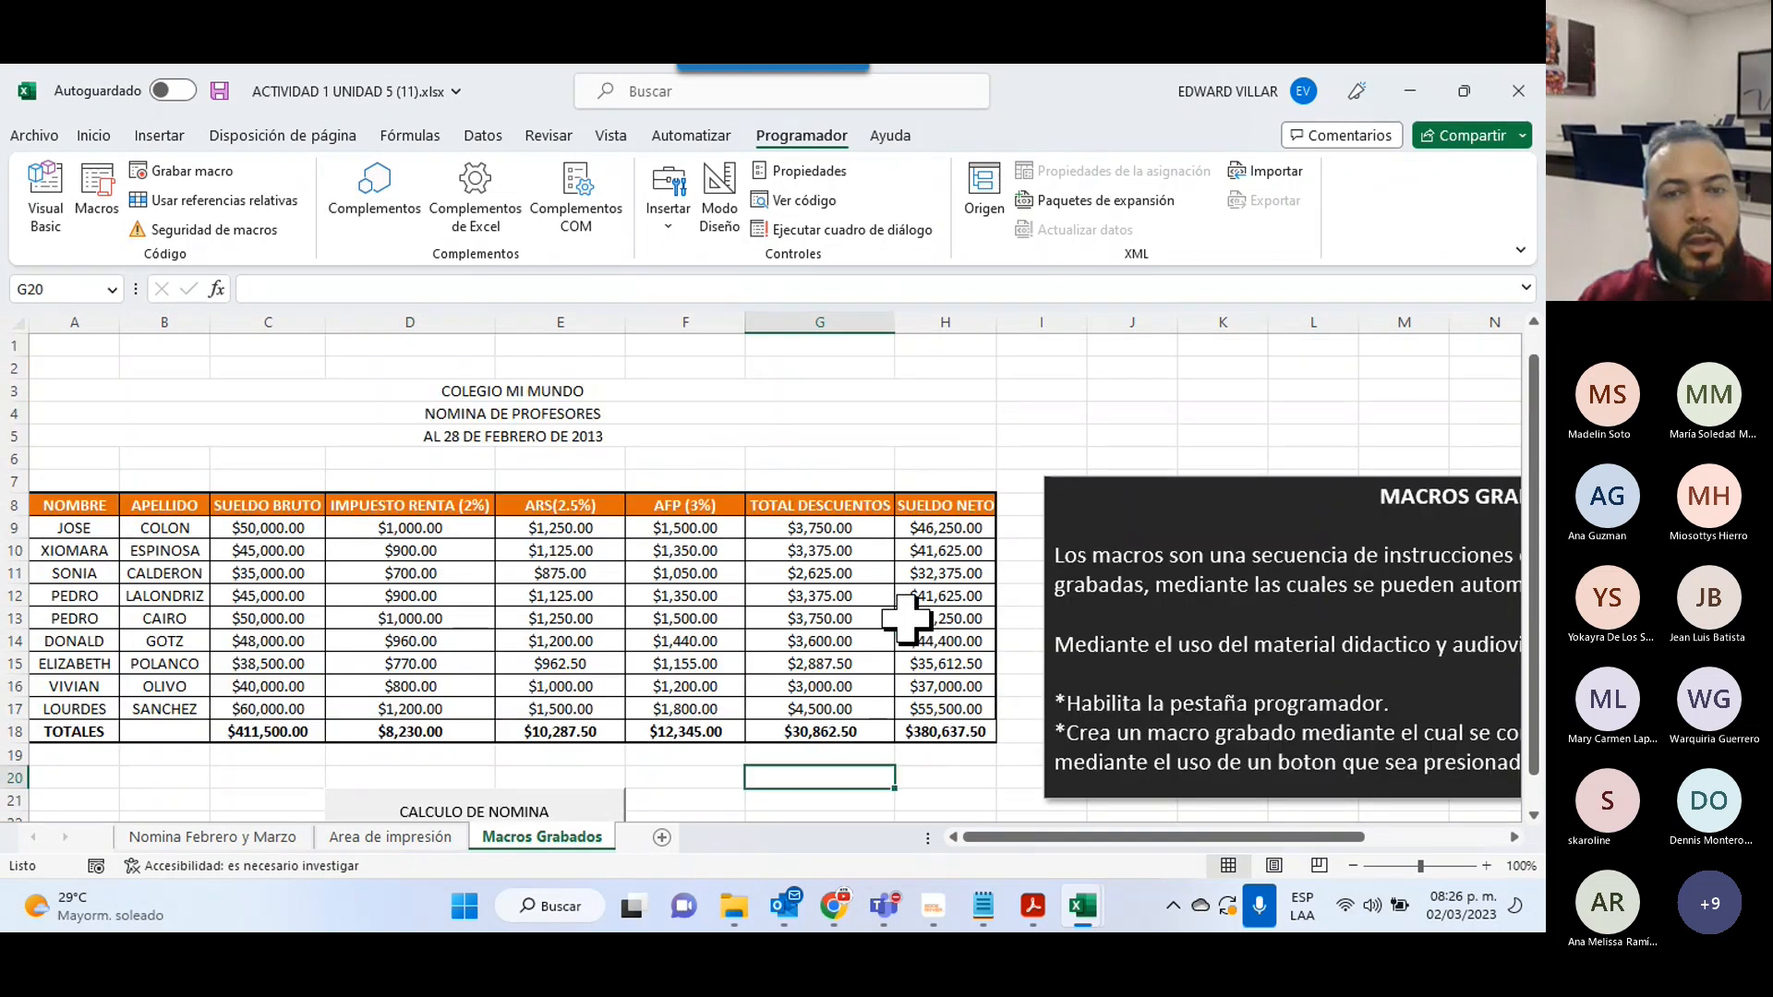
scroll(907, 617, down, 1)
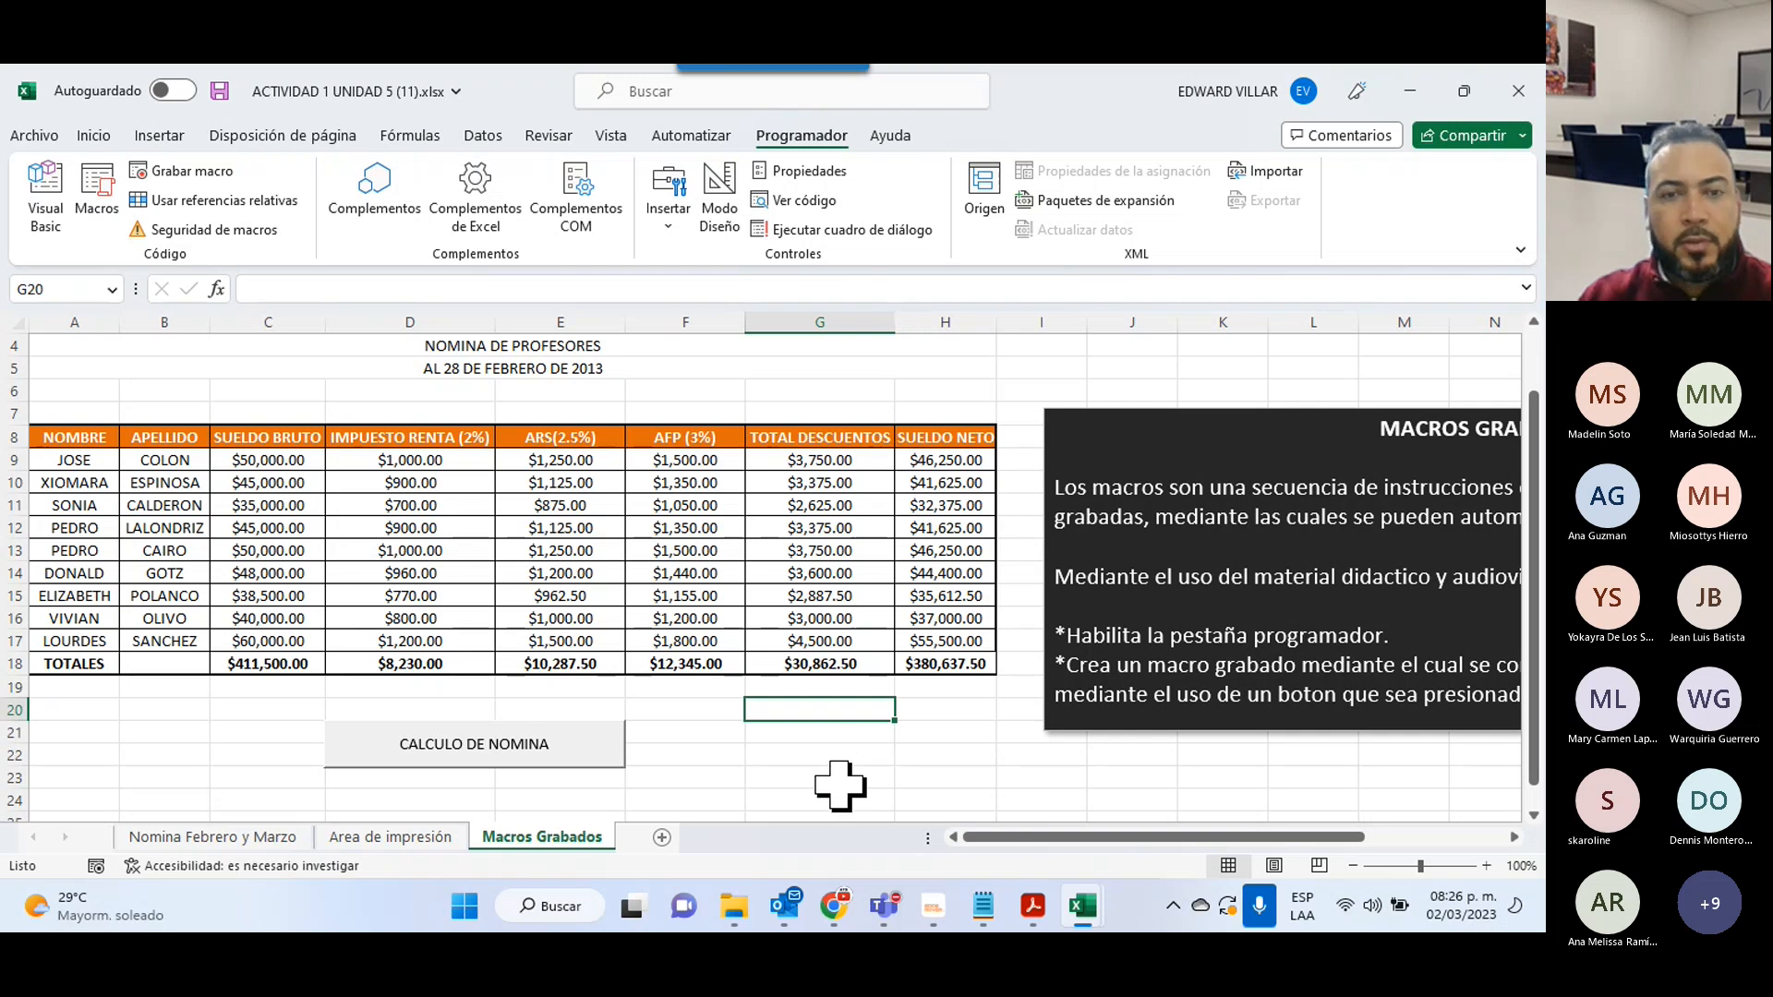
click(1018, 714)
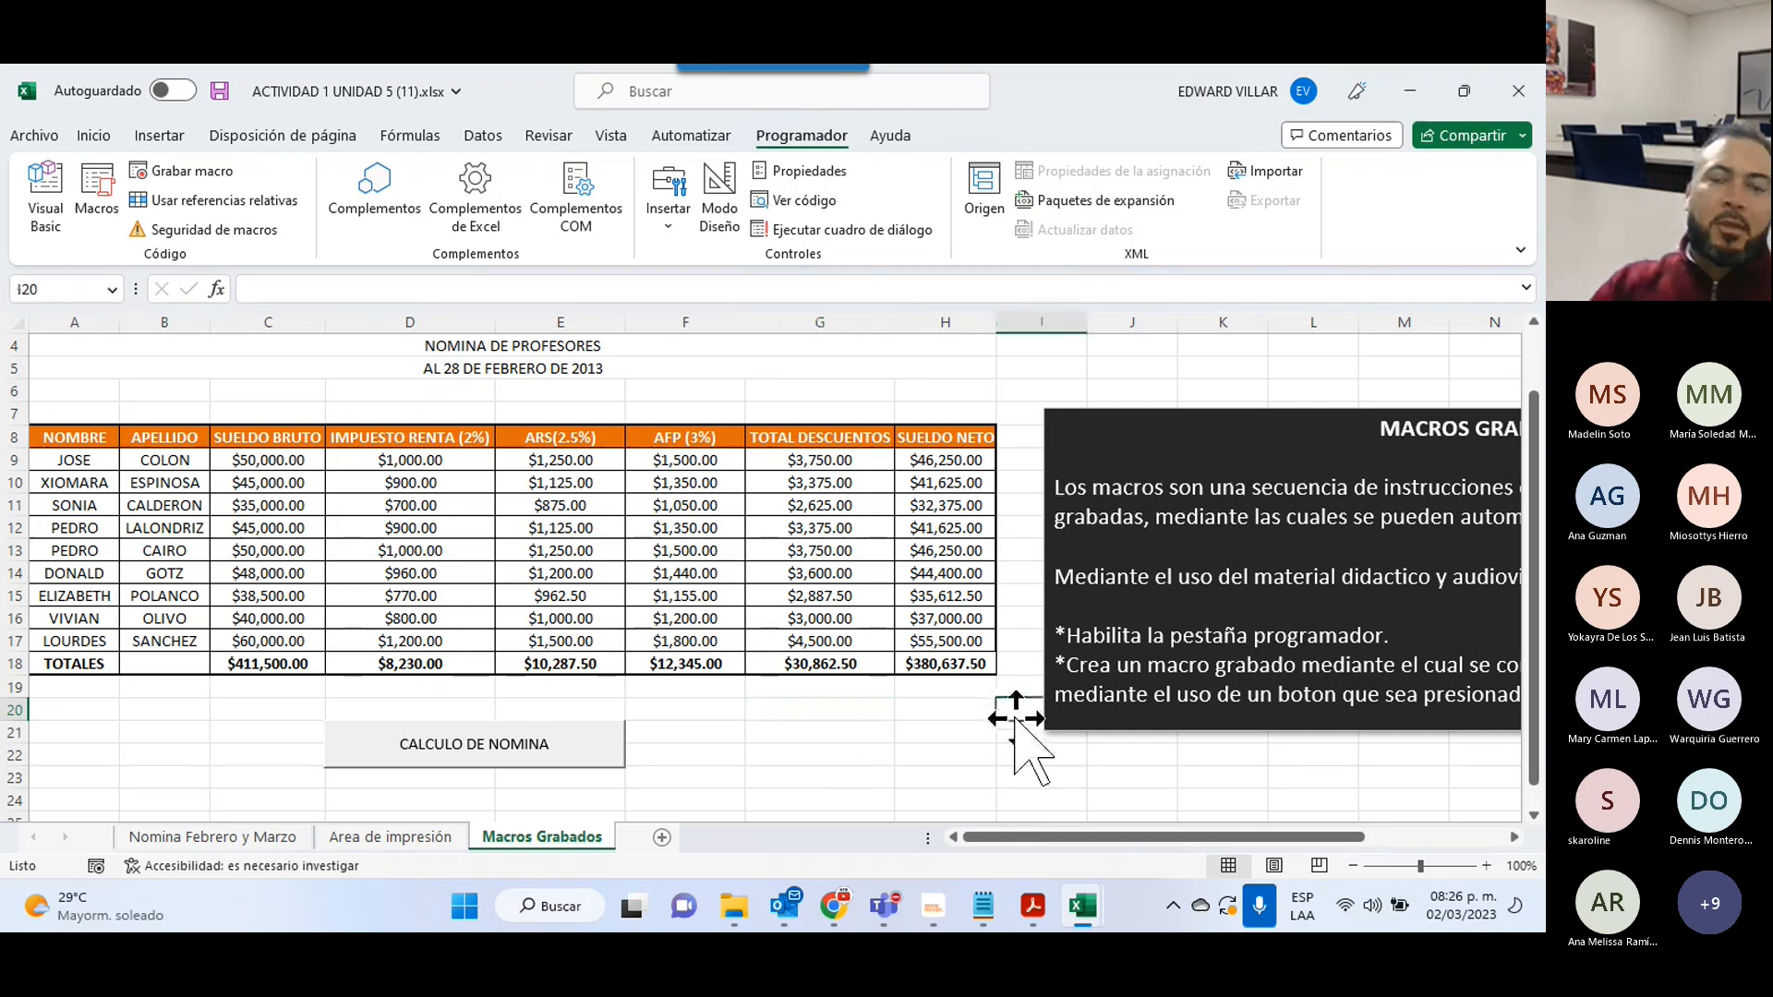
click(960, 754)
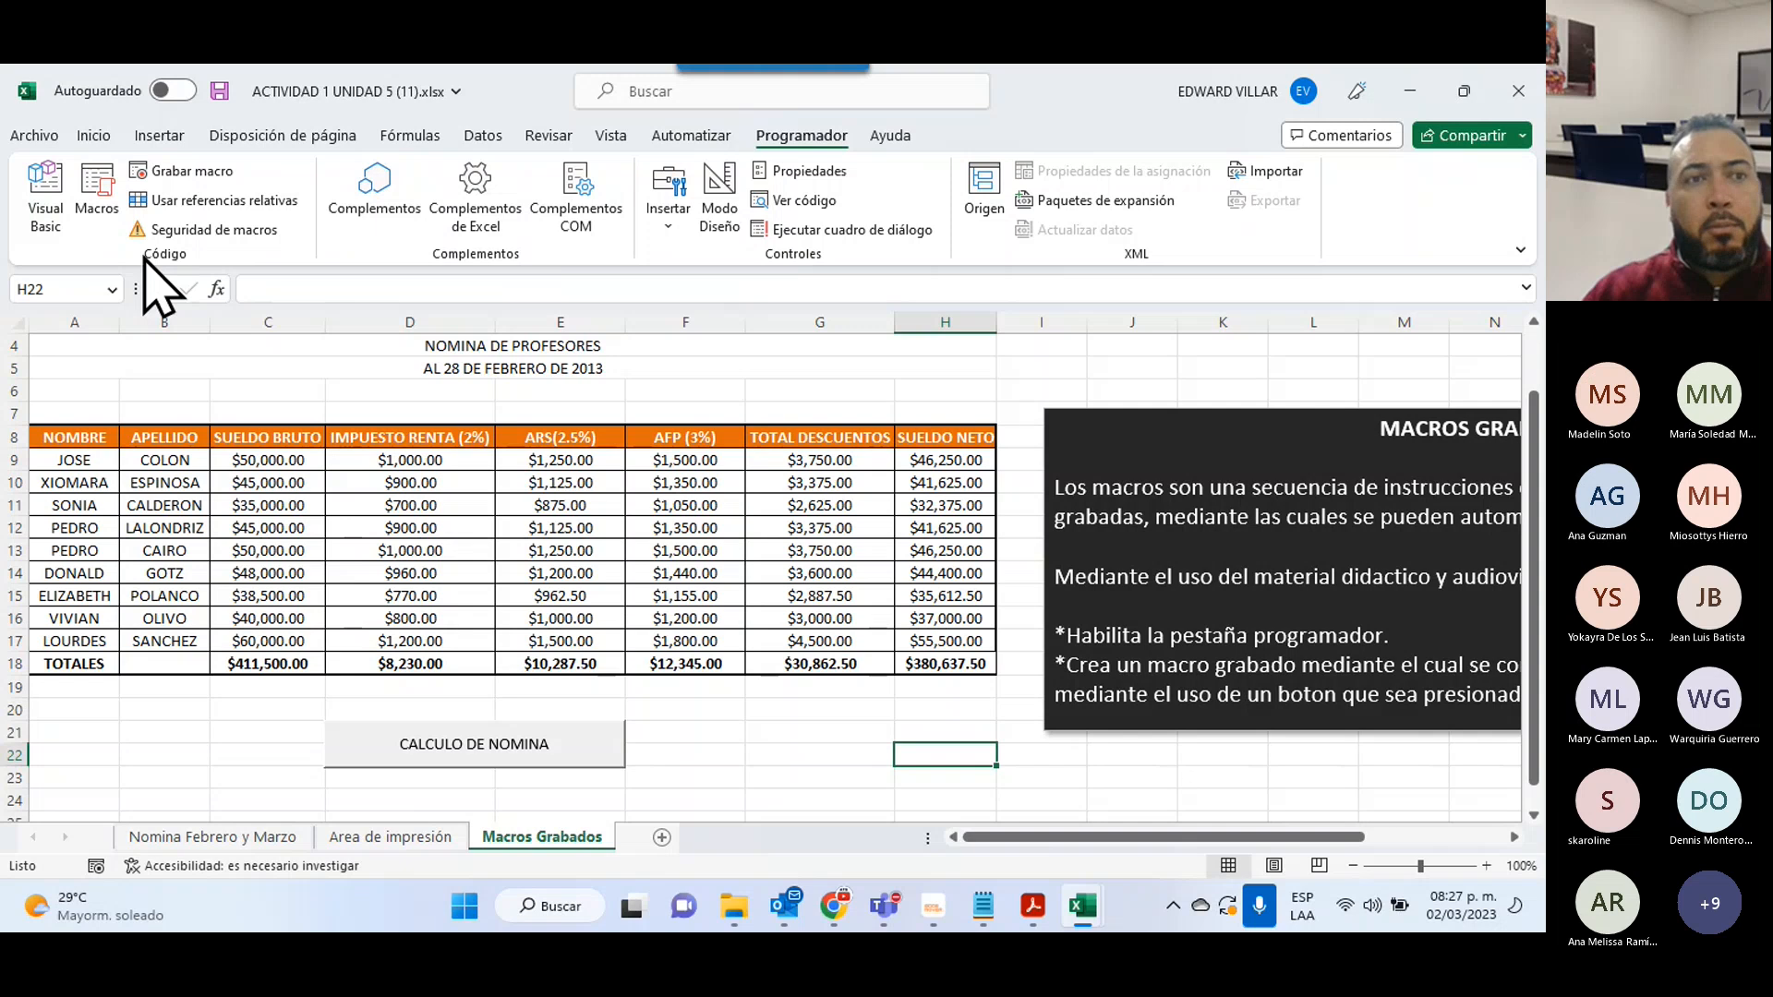
- Save the workbook in Descargas as ACTIVIDAD 1 UNIDAD 5 (11) in the macro-enabled format Libro de Excel habilitado para macros (*.xlsm)
click(34, 136)
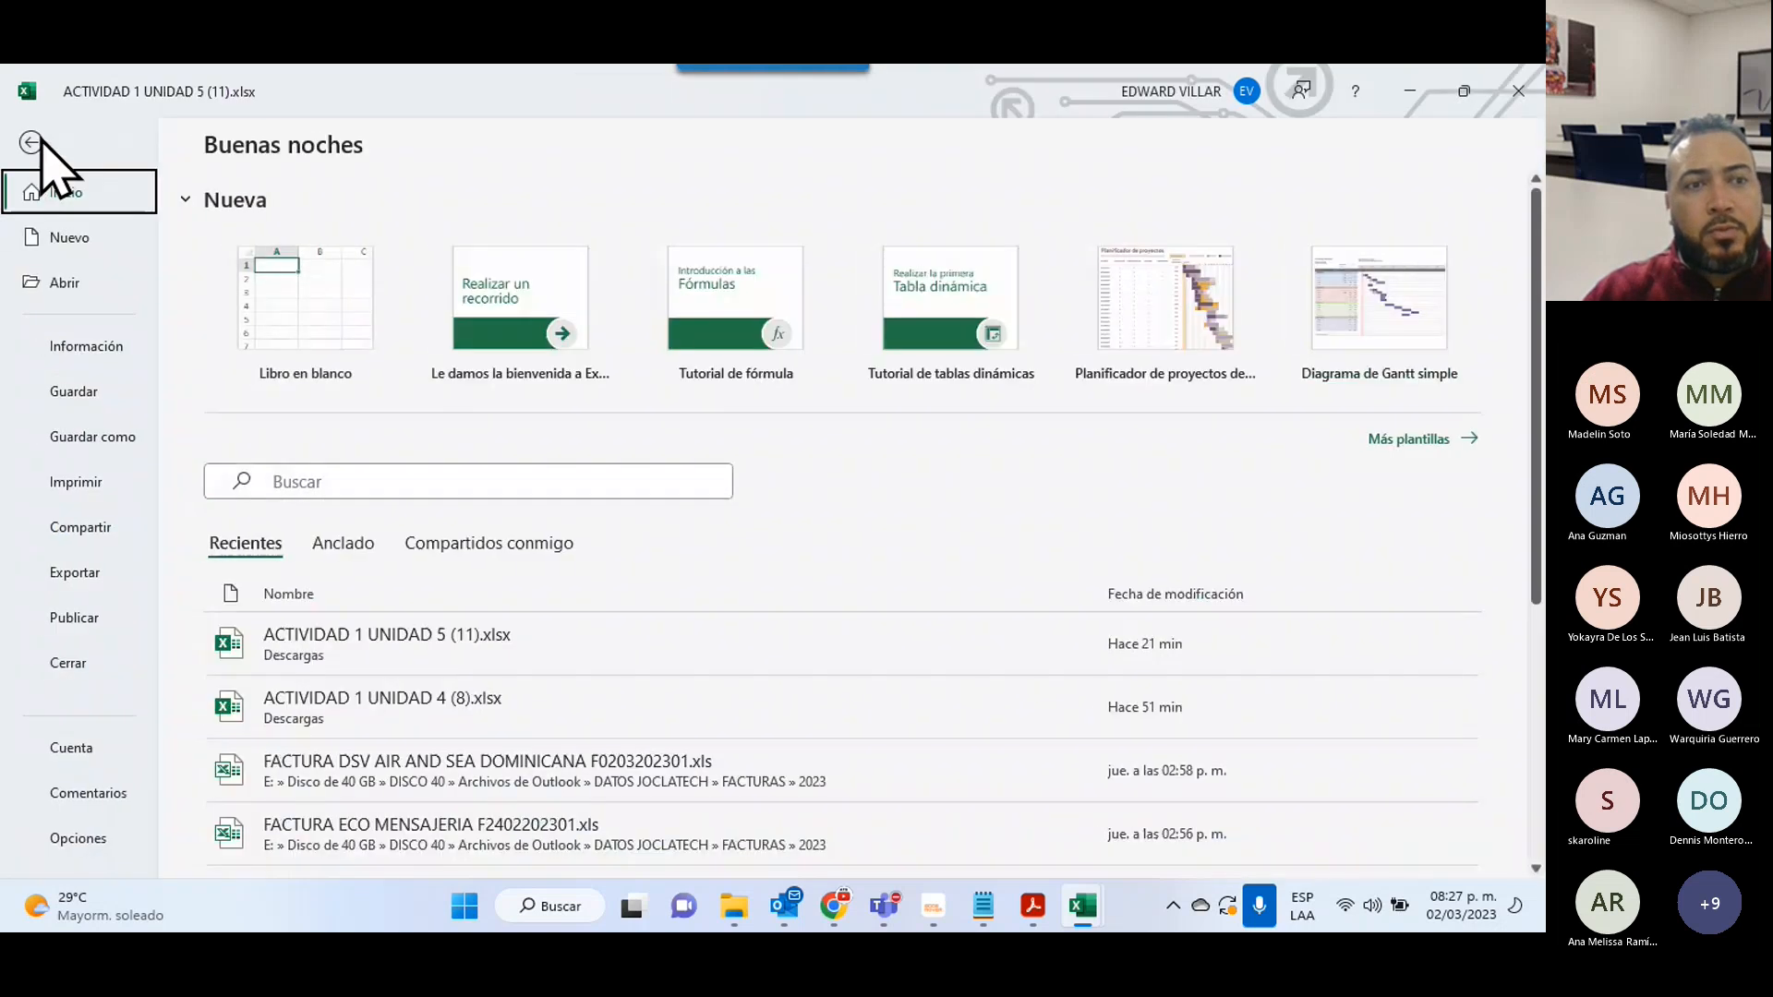
click(76, 434)
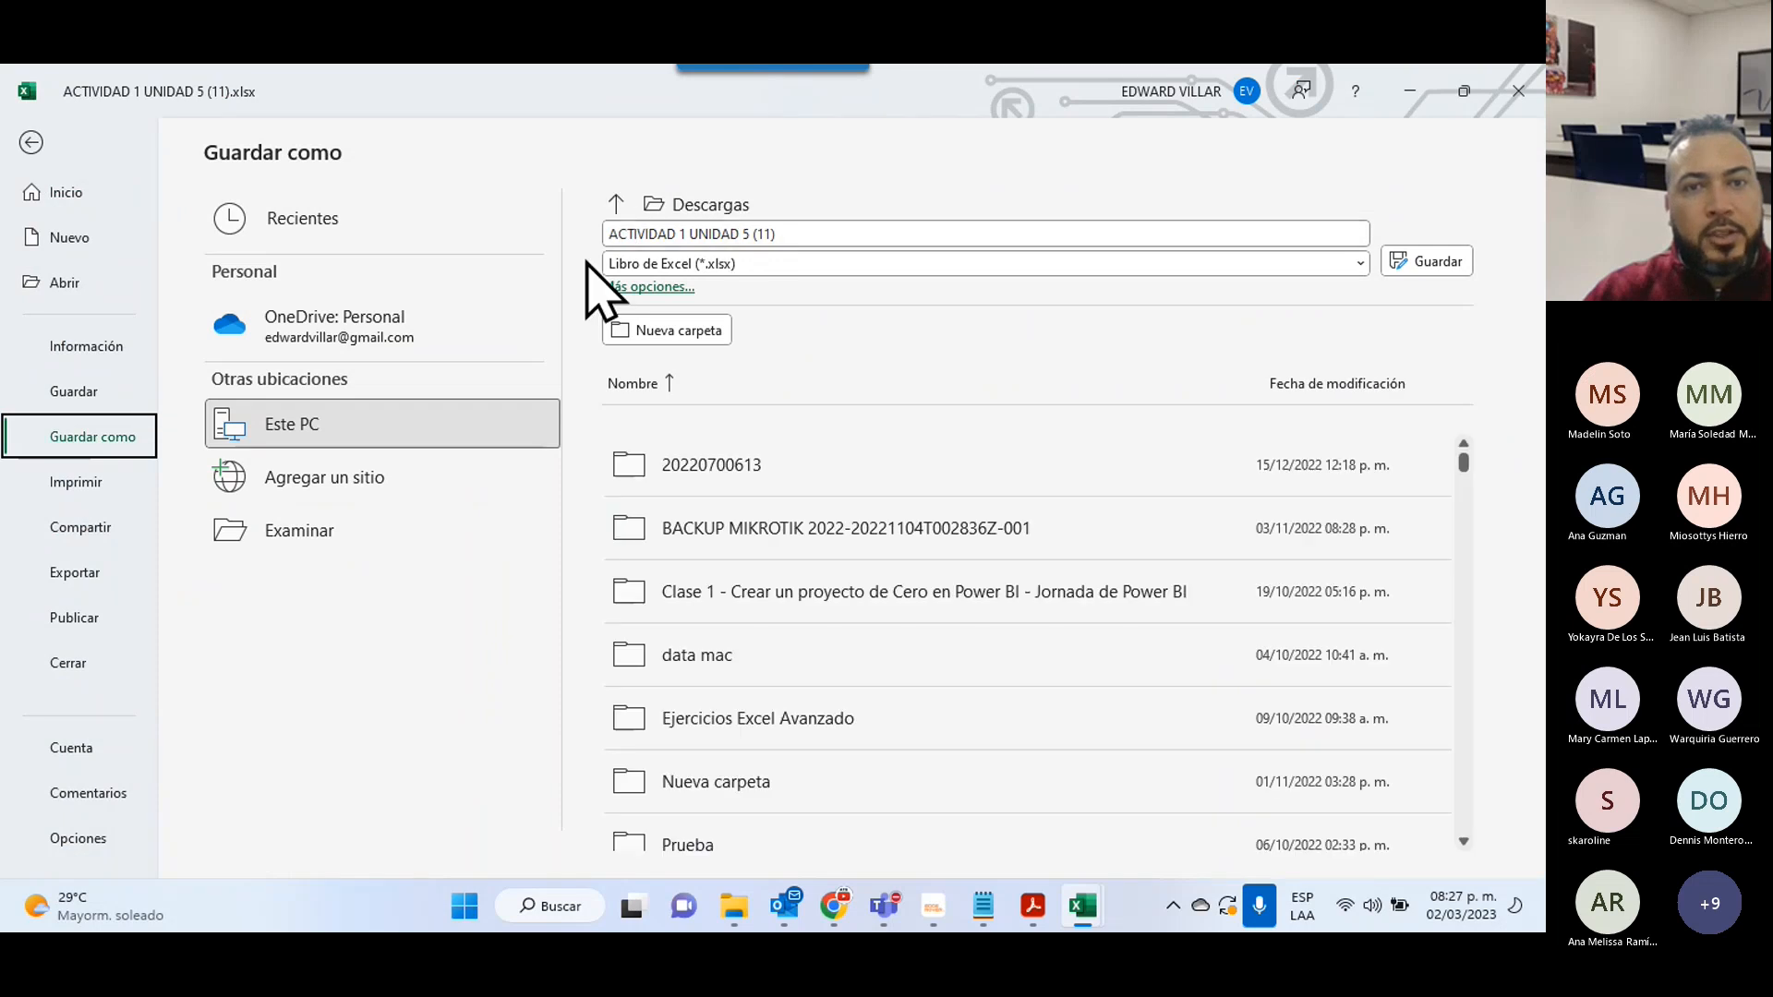
click(778, 265)
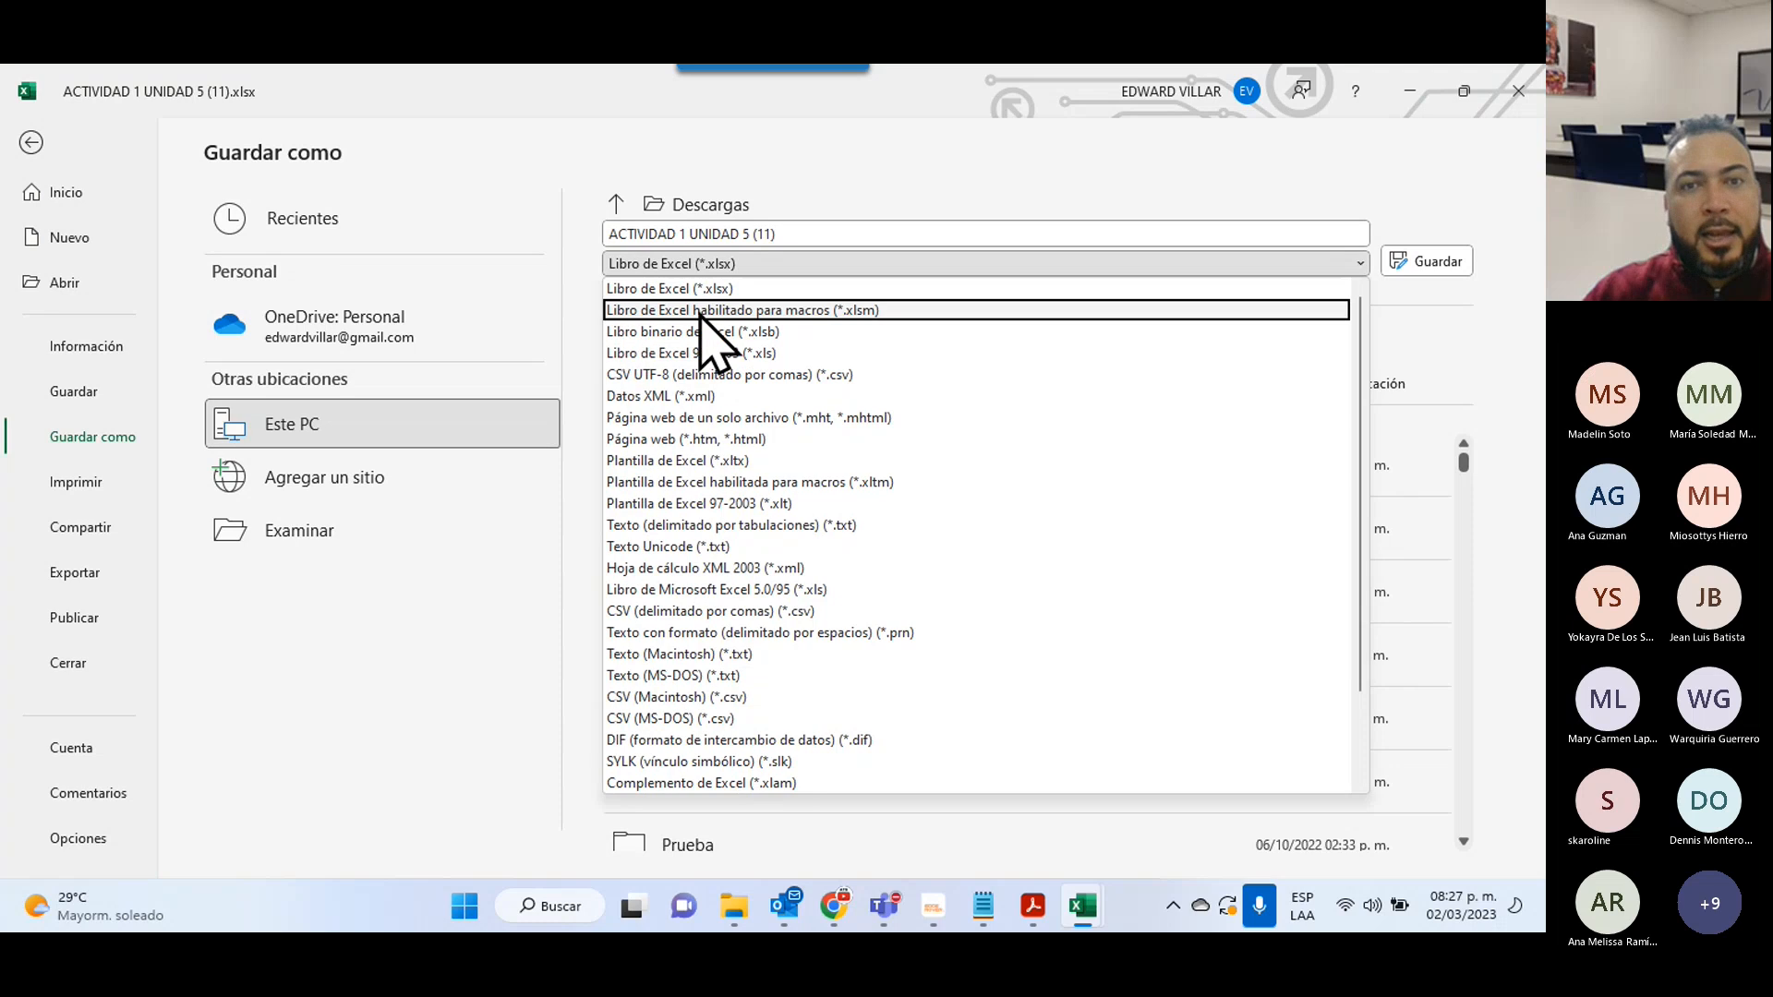
click(883, 310)
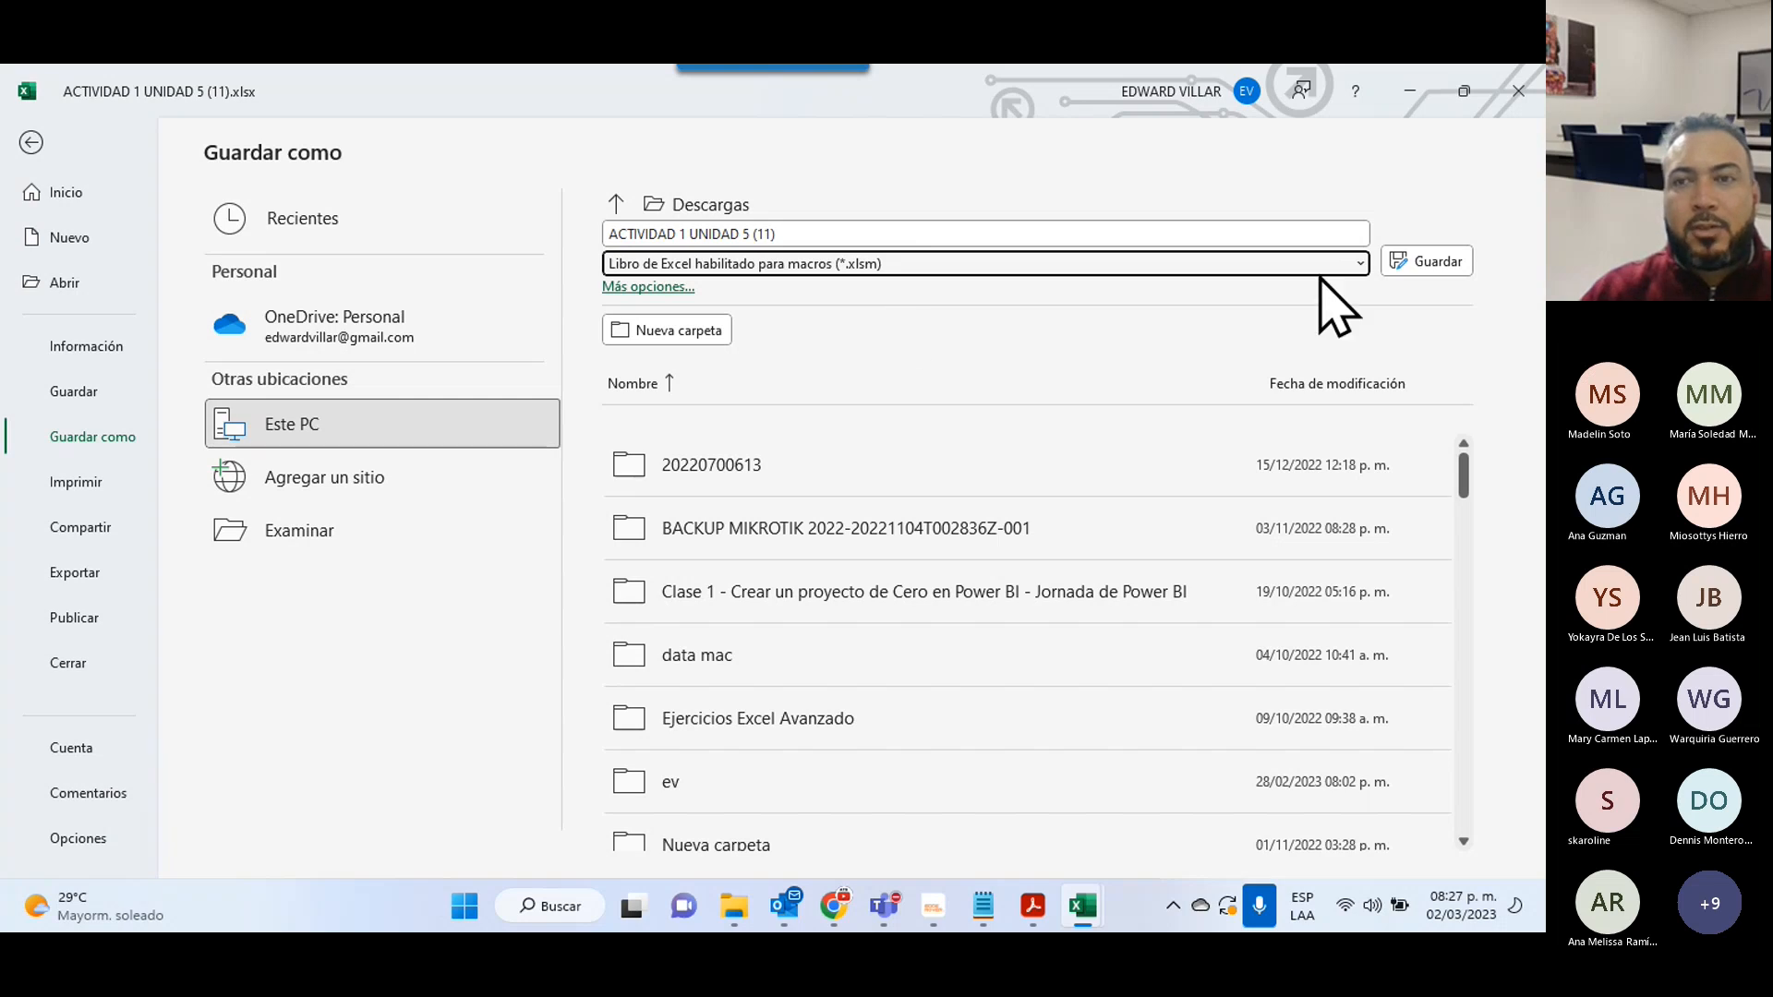
click(1451, 263)
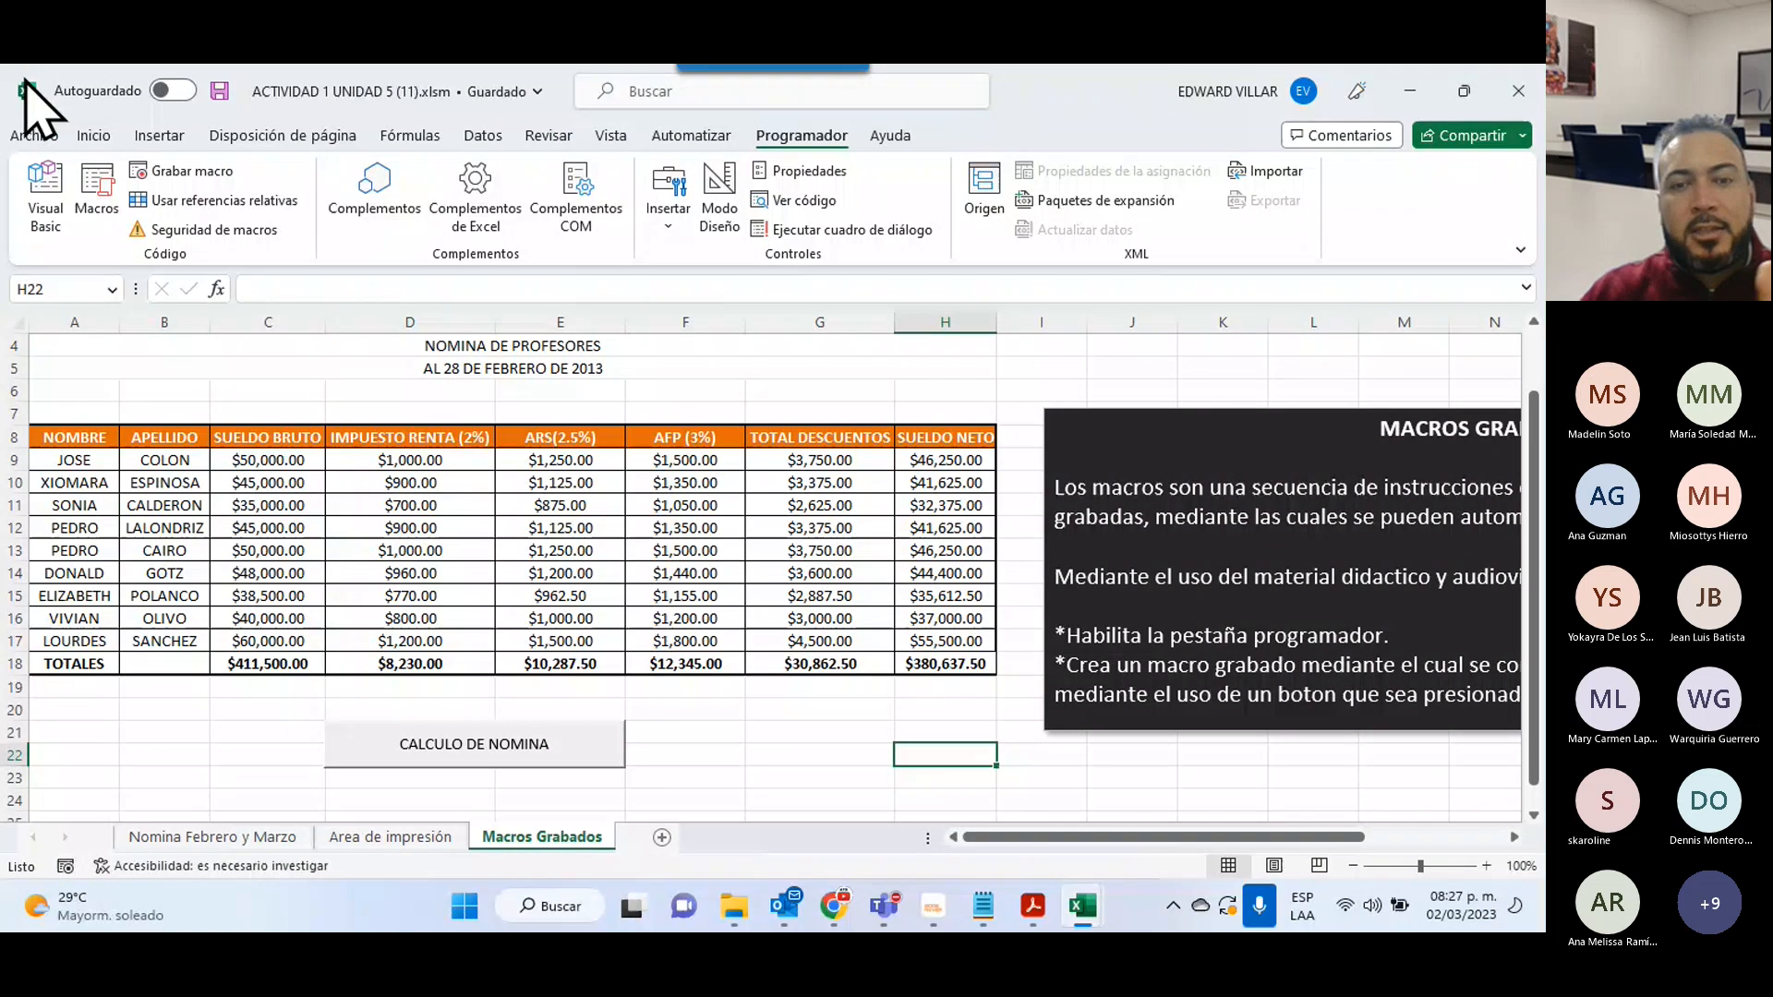
- Check the saved .xlsm workbook in the Descargas folder and return to the Macros Grabados sheet
click(749, 907)
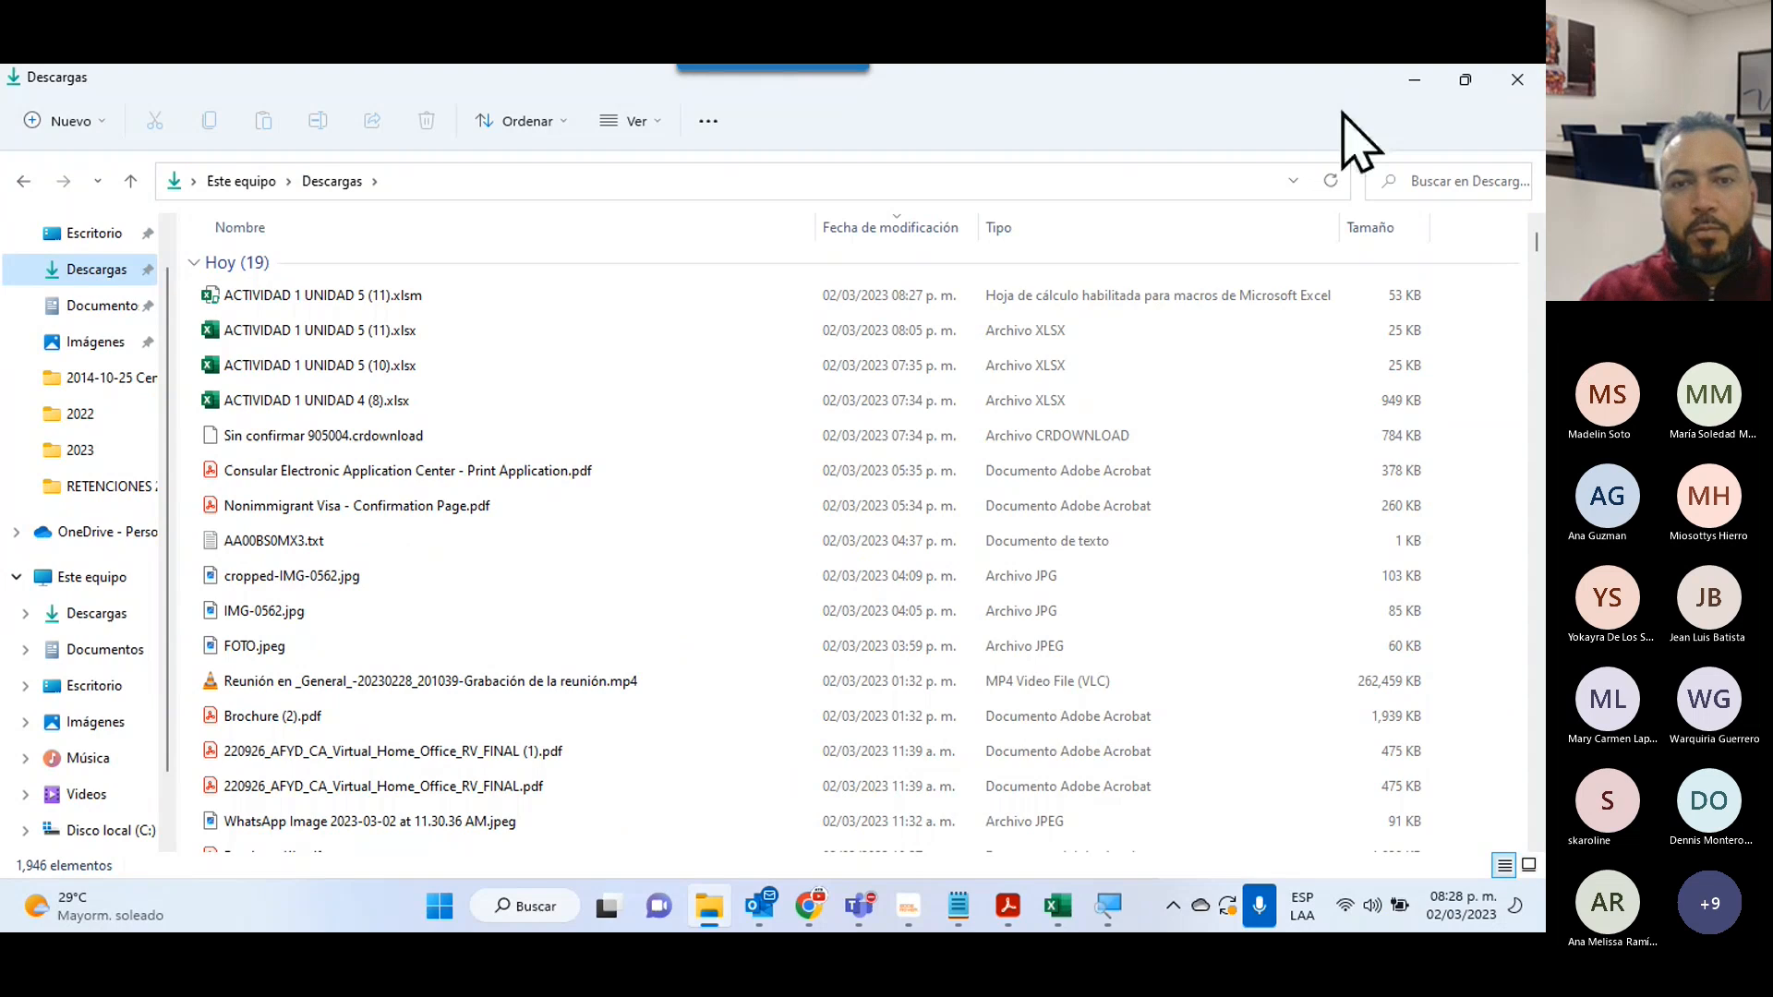
click(1412, 82)
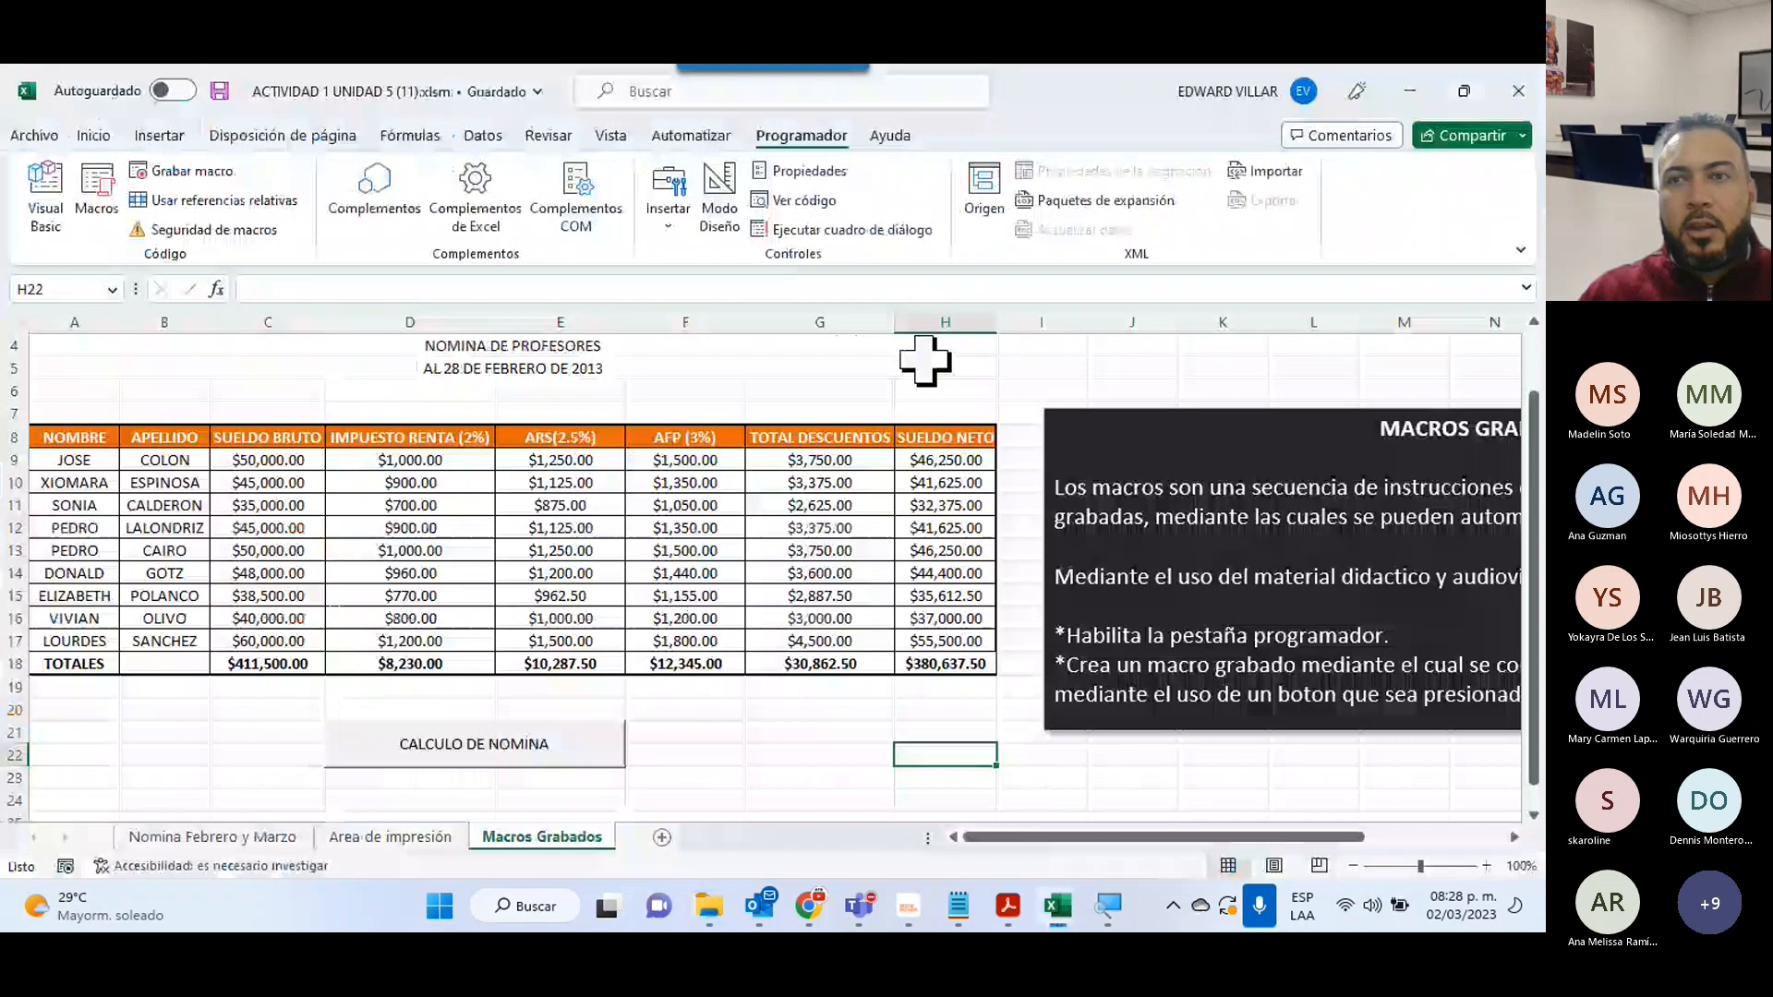
scroll(696, 700, down, 3)
scroll(696, 701, up, 3)
- Minimize the open workbooks, view the end of the INFOTEP Virtual course page in Chrome, and check the March 2023 calendar
click(1410, 90)
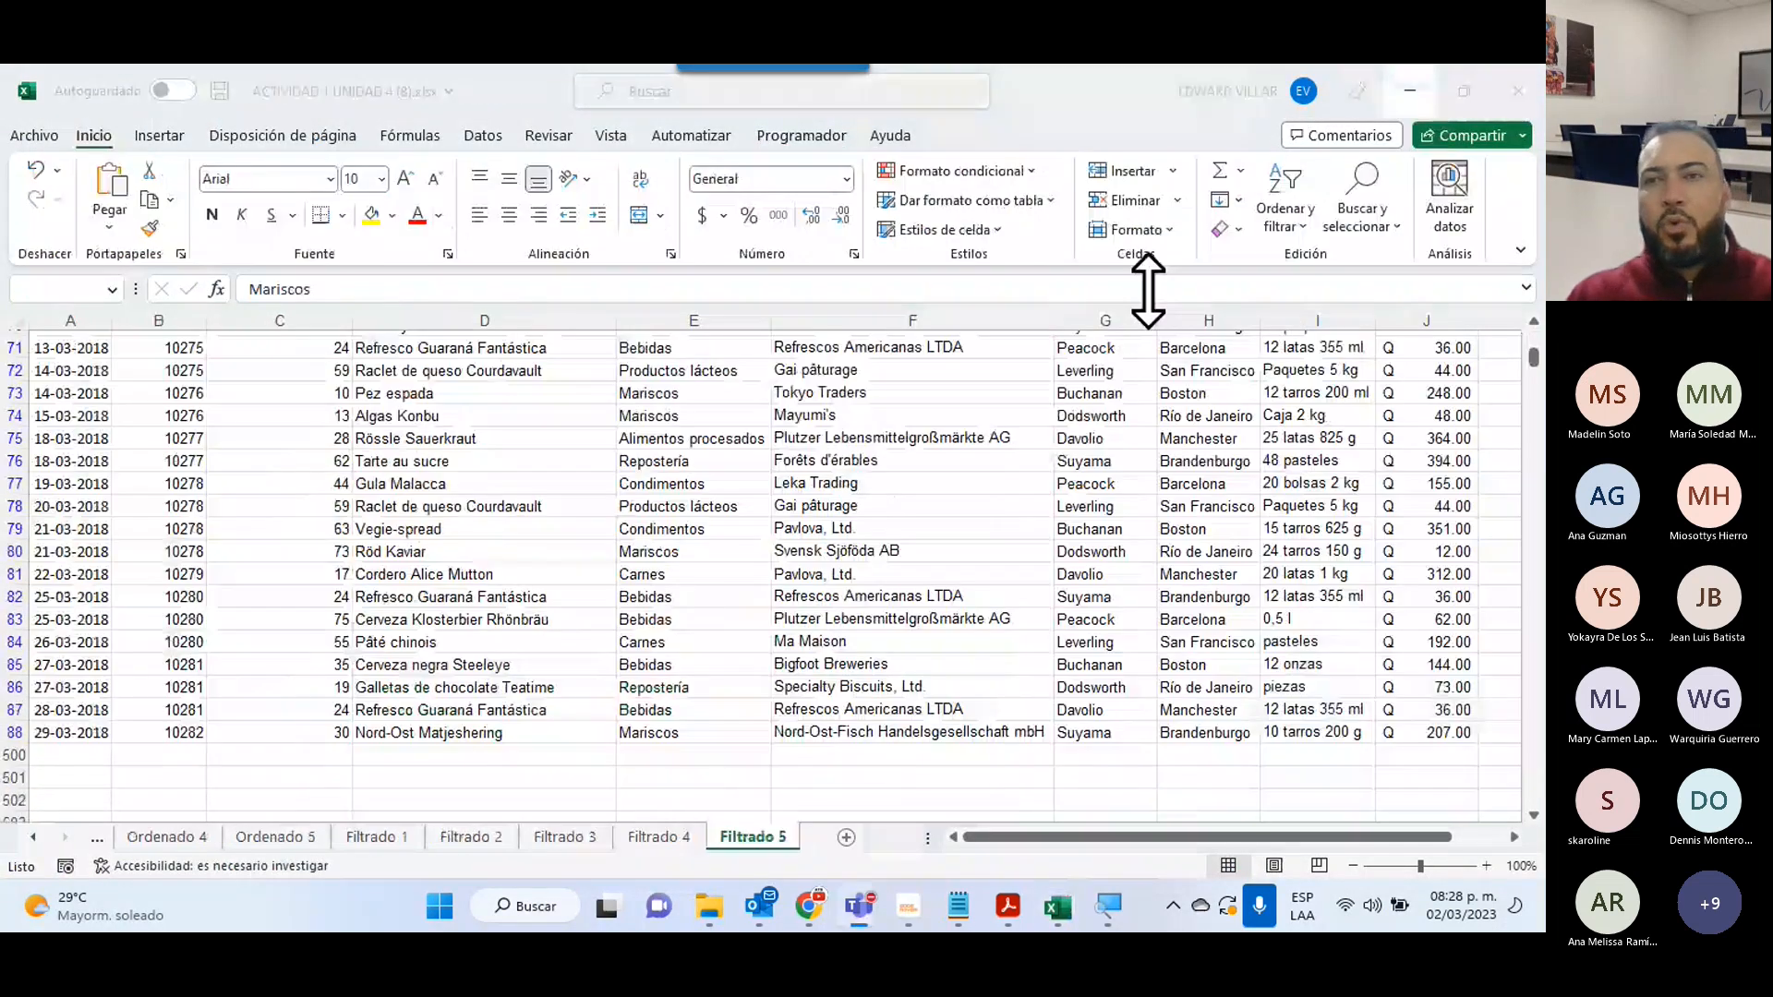
click(1416, 96)
scroll(1074, 391, down, 5)
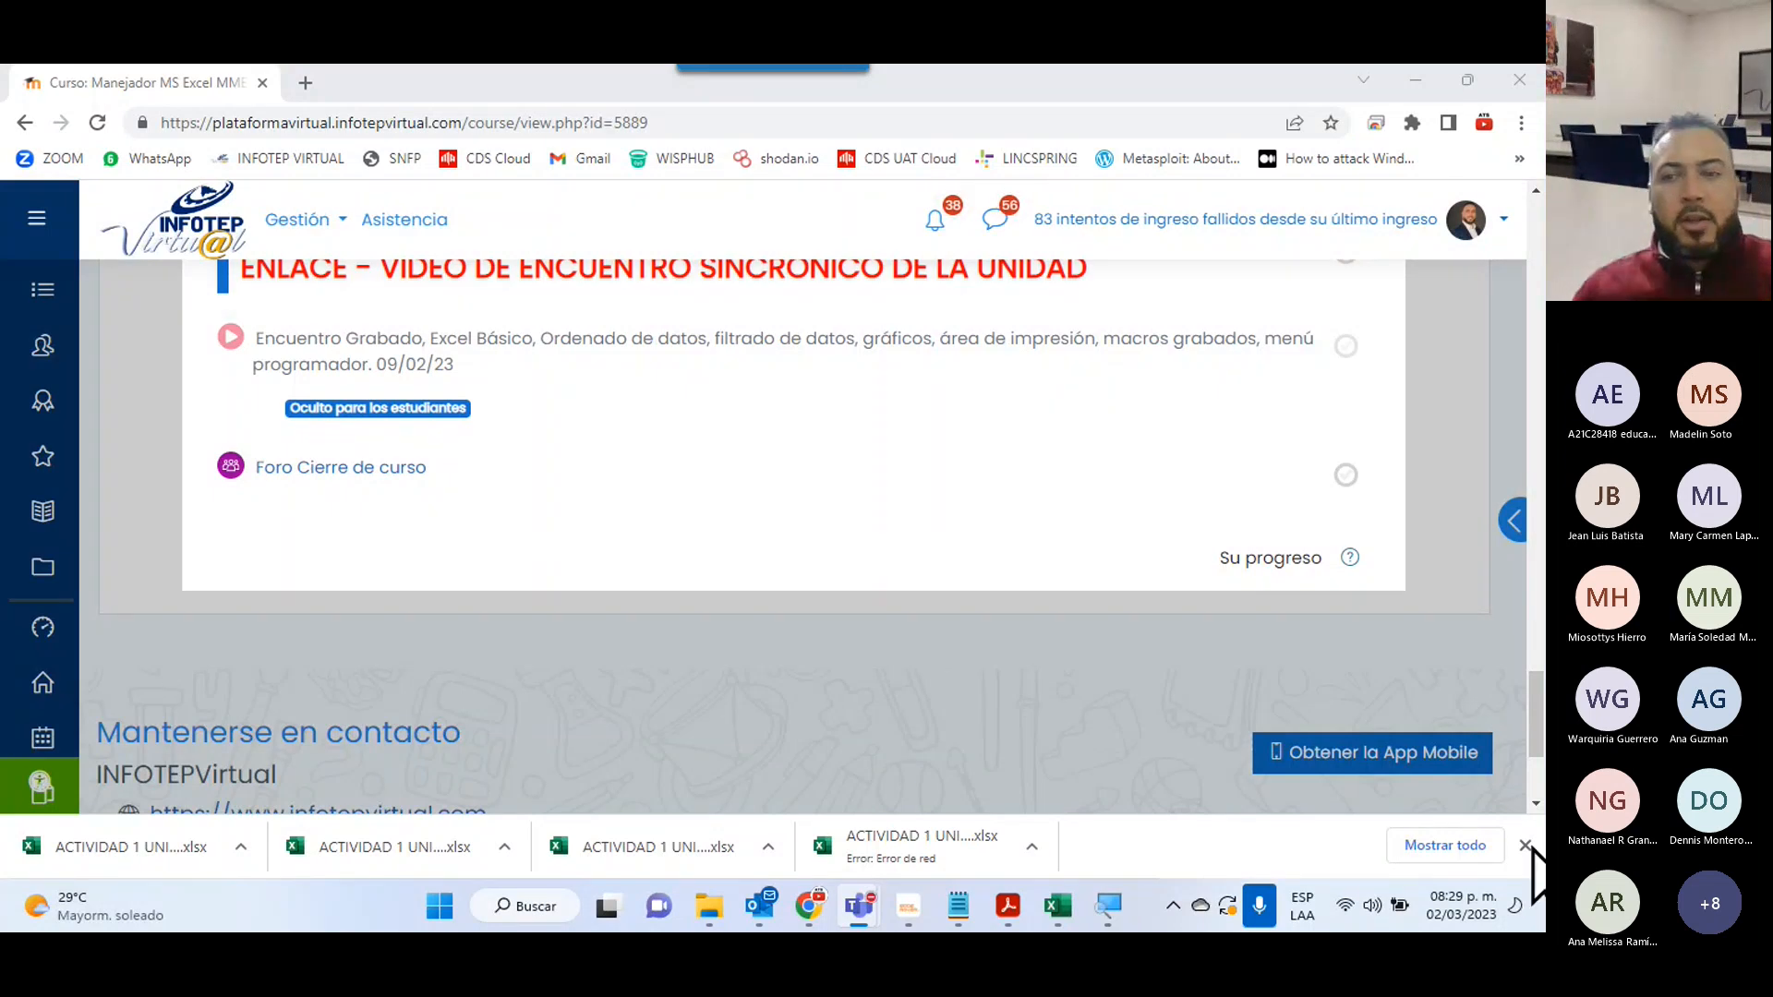
click(1448, 917)
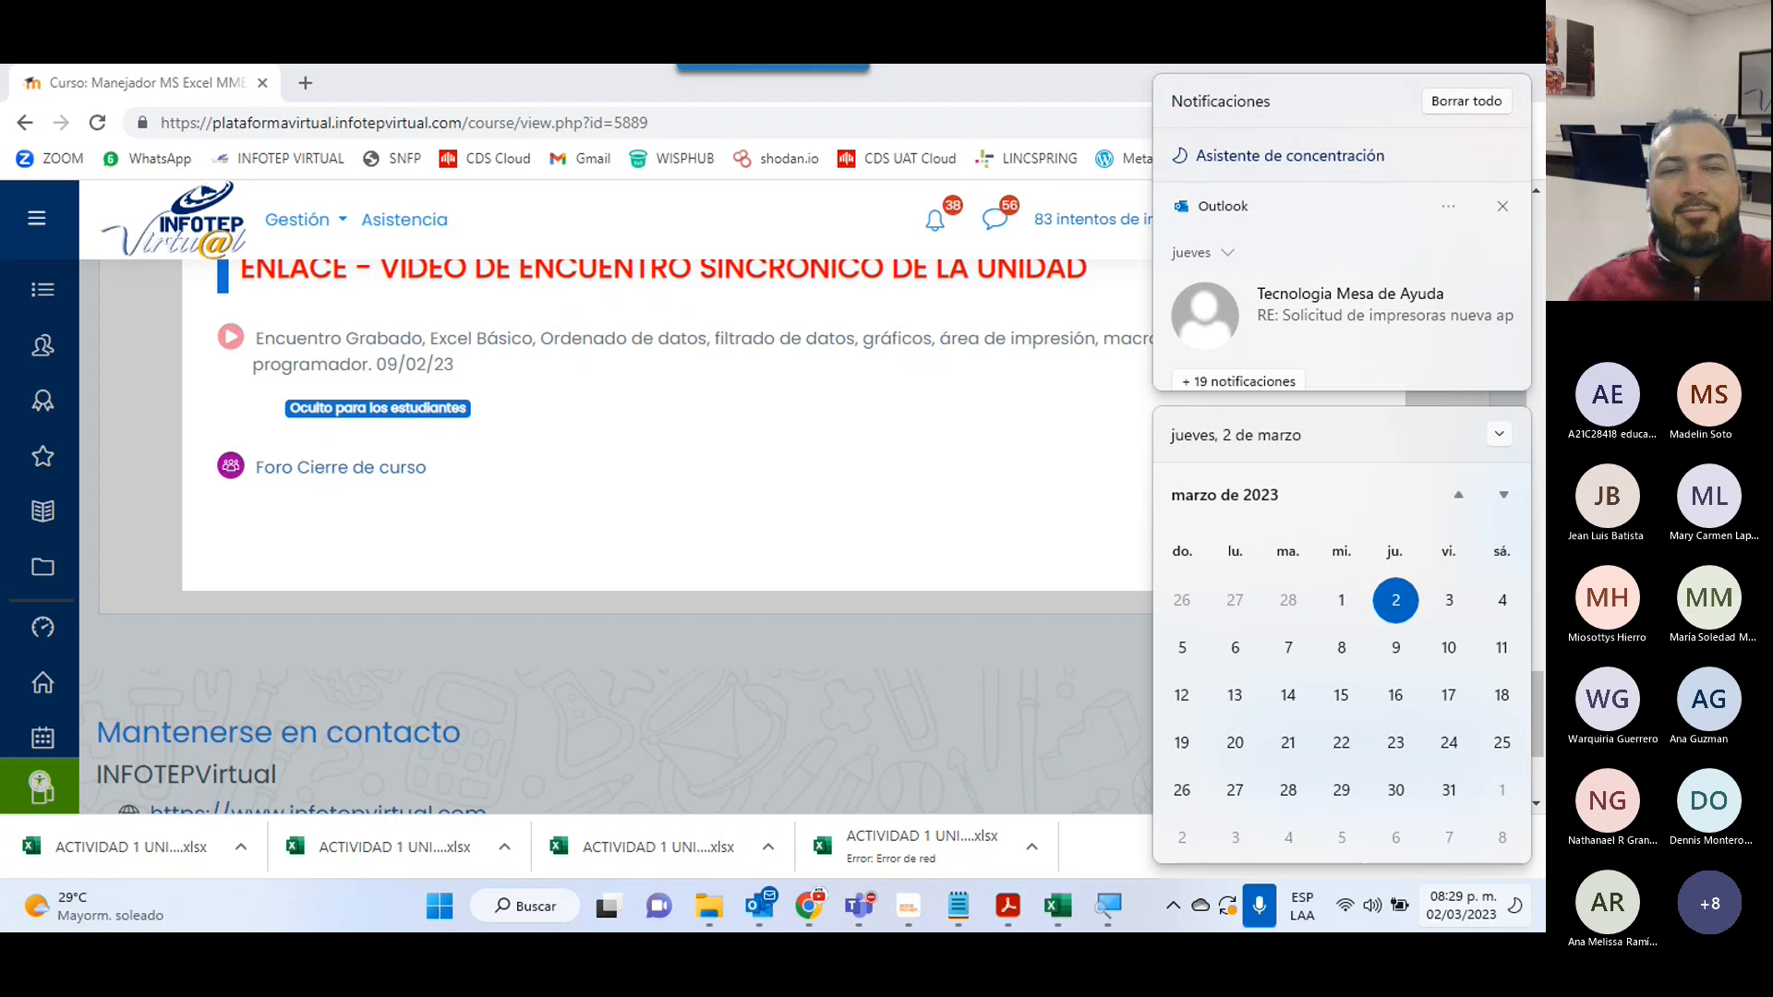
click(862, 641)
scroll(862, 641, down, 3)
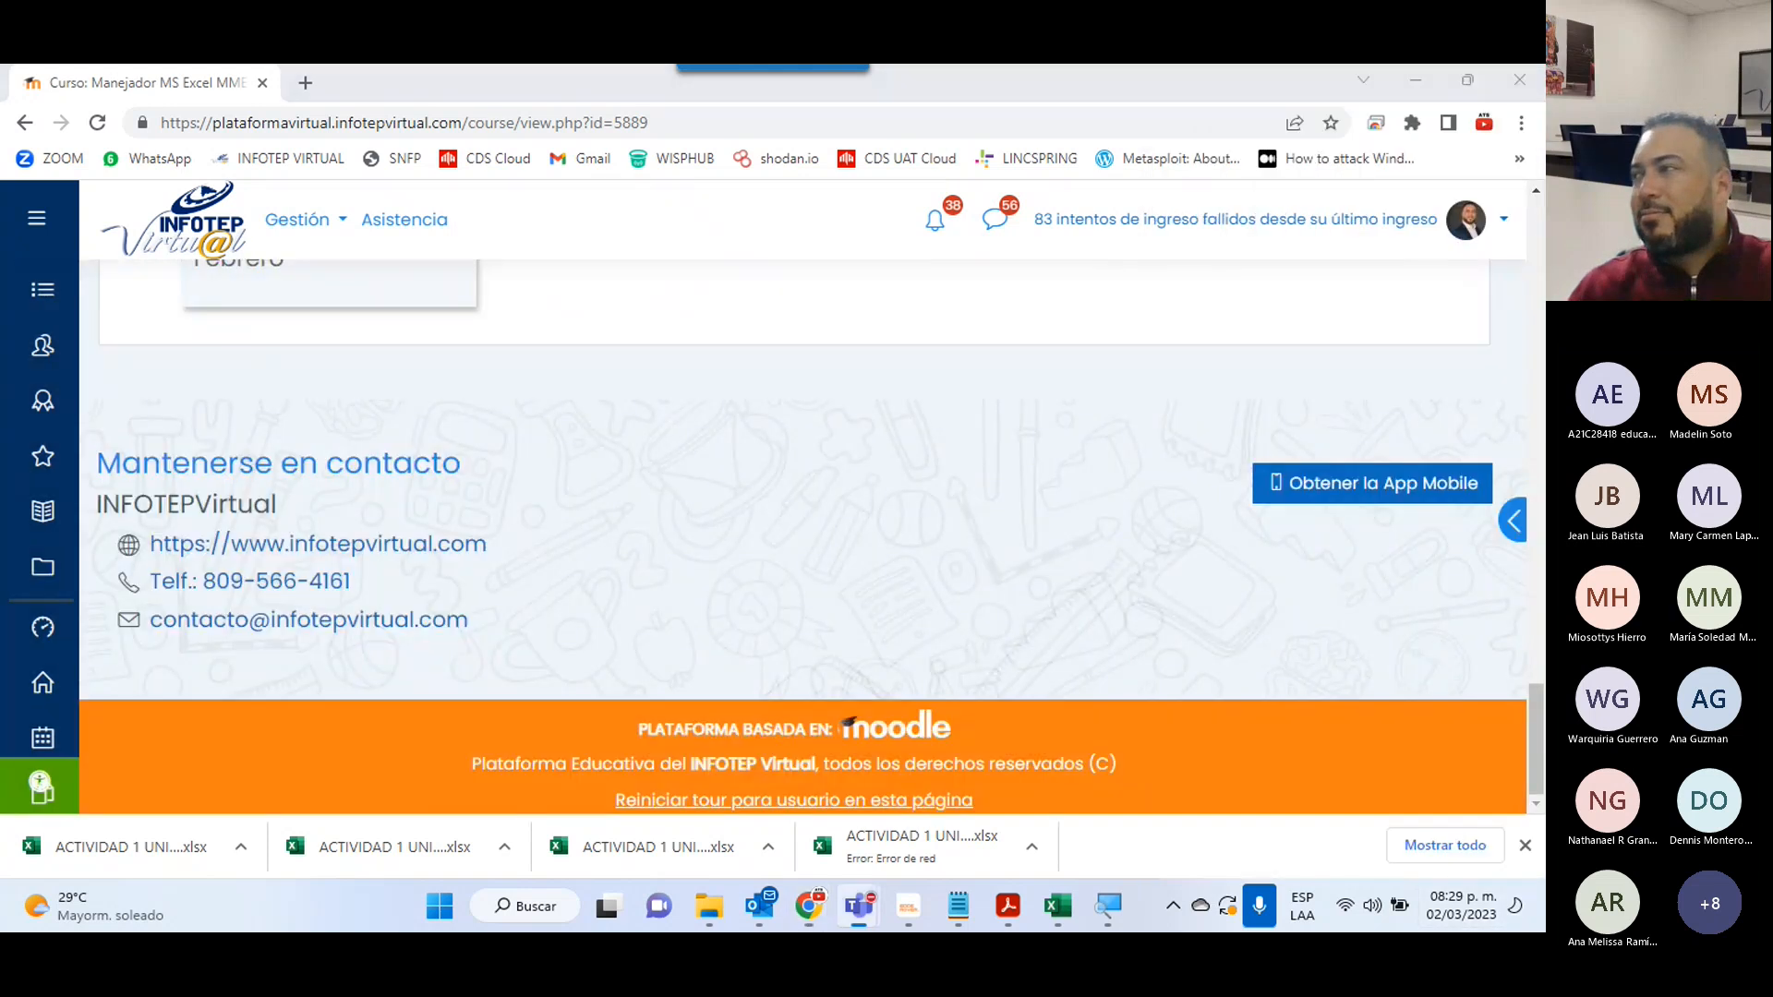